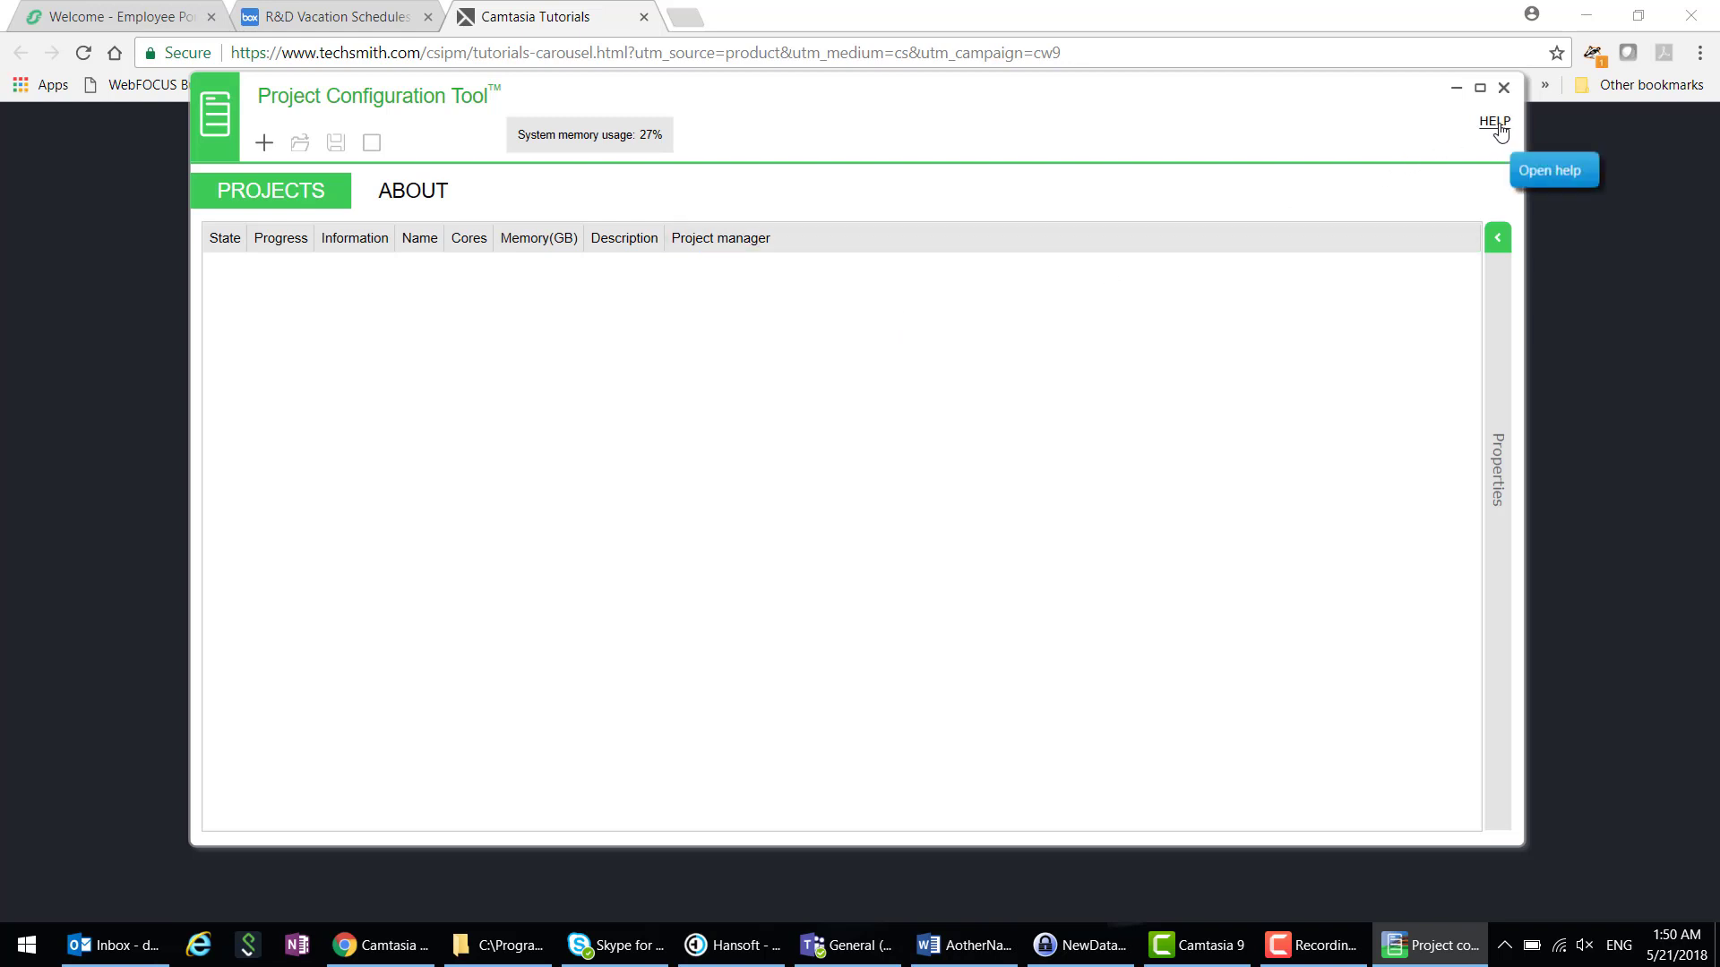
- Log on to WebHelp with the =S= company account, view the Projects View topic, then return to the tool
{"action": "left_click", "coordinate": [1496, 125]}
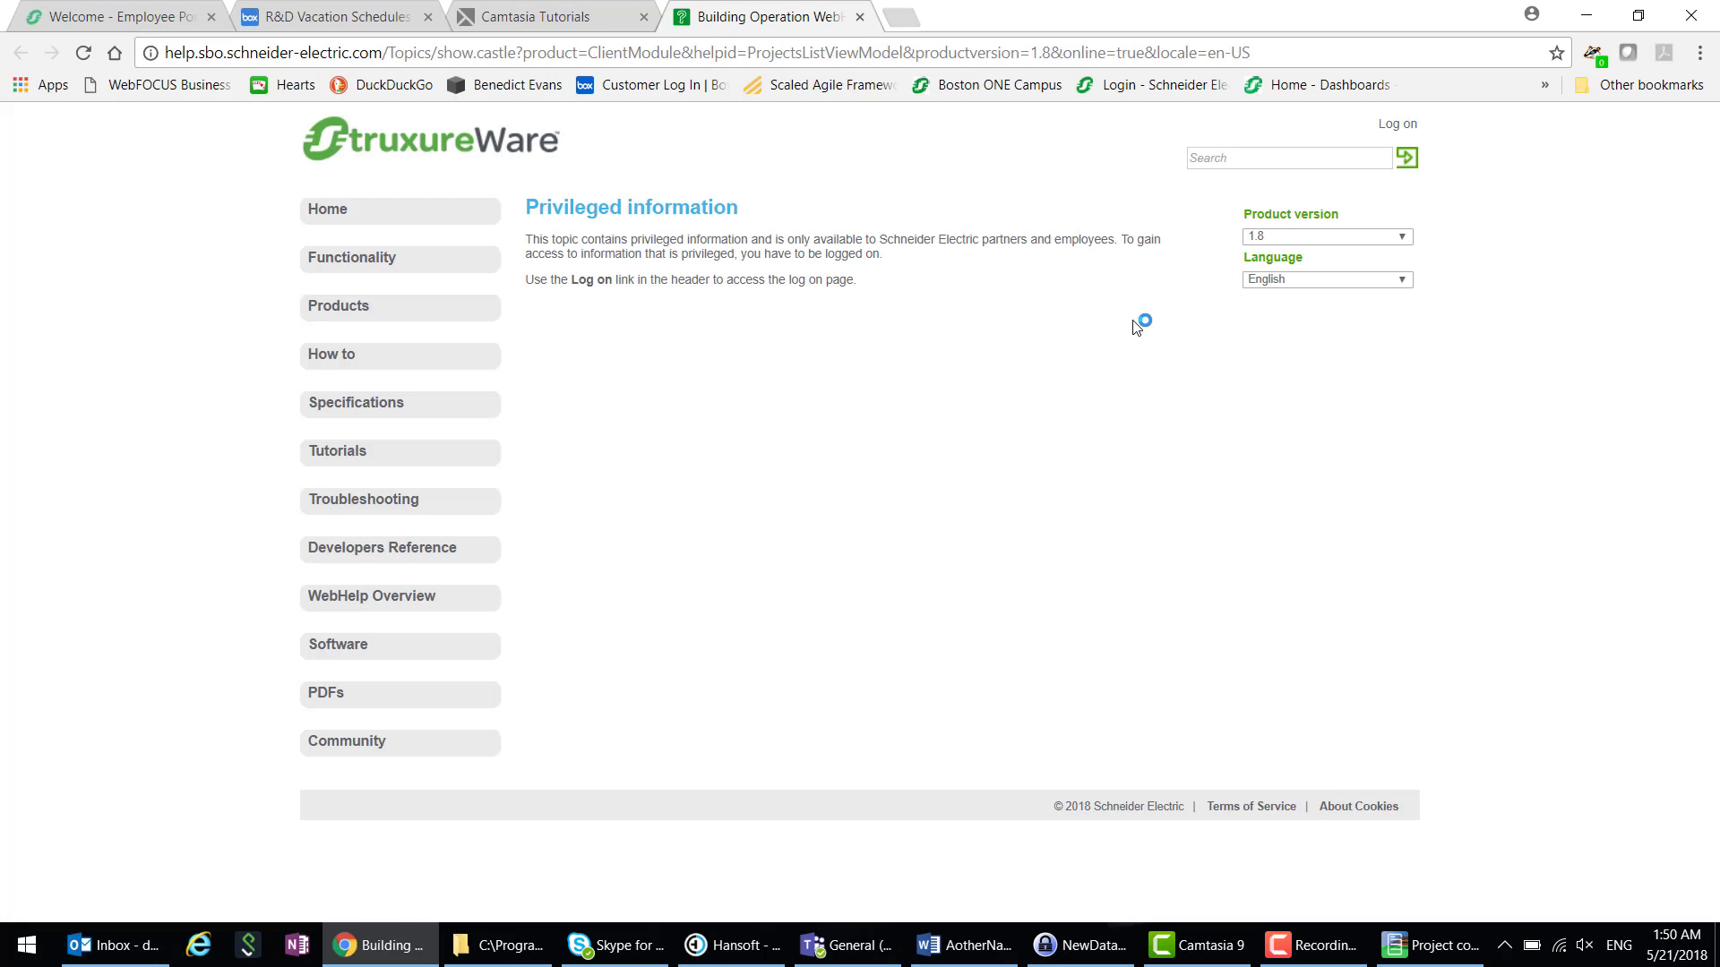
{"action": "left_click", "coordinate": [1388, 128]}
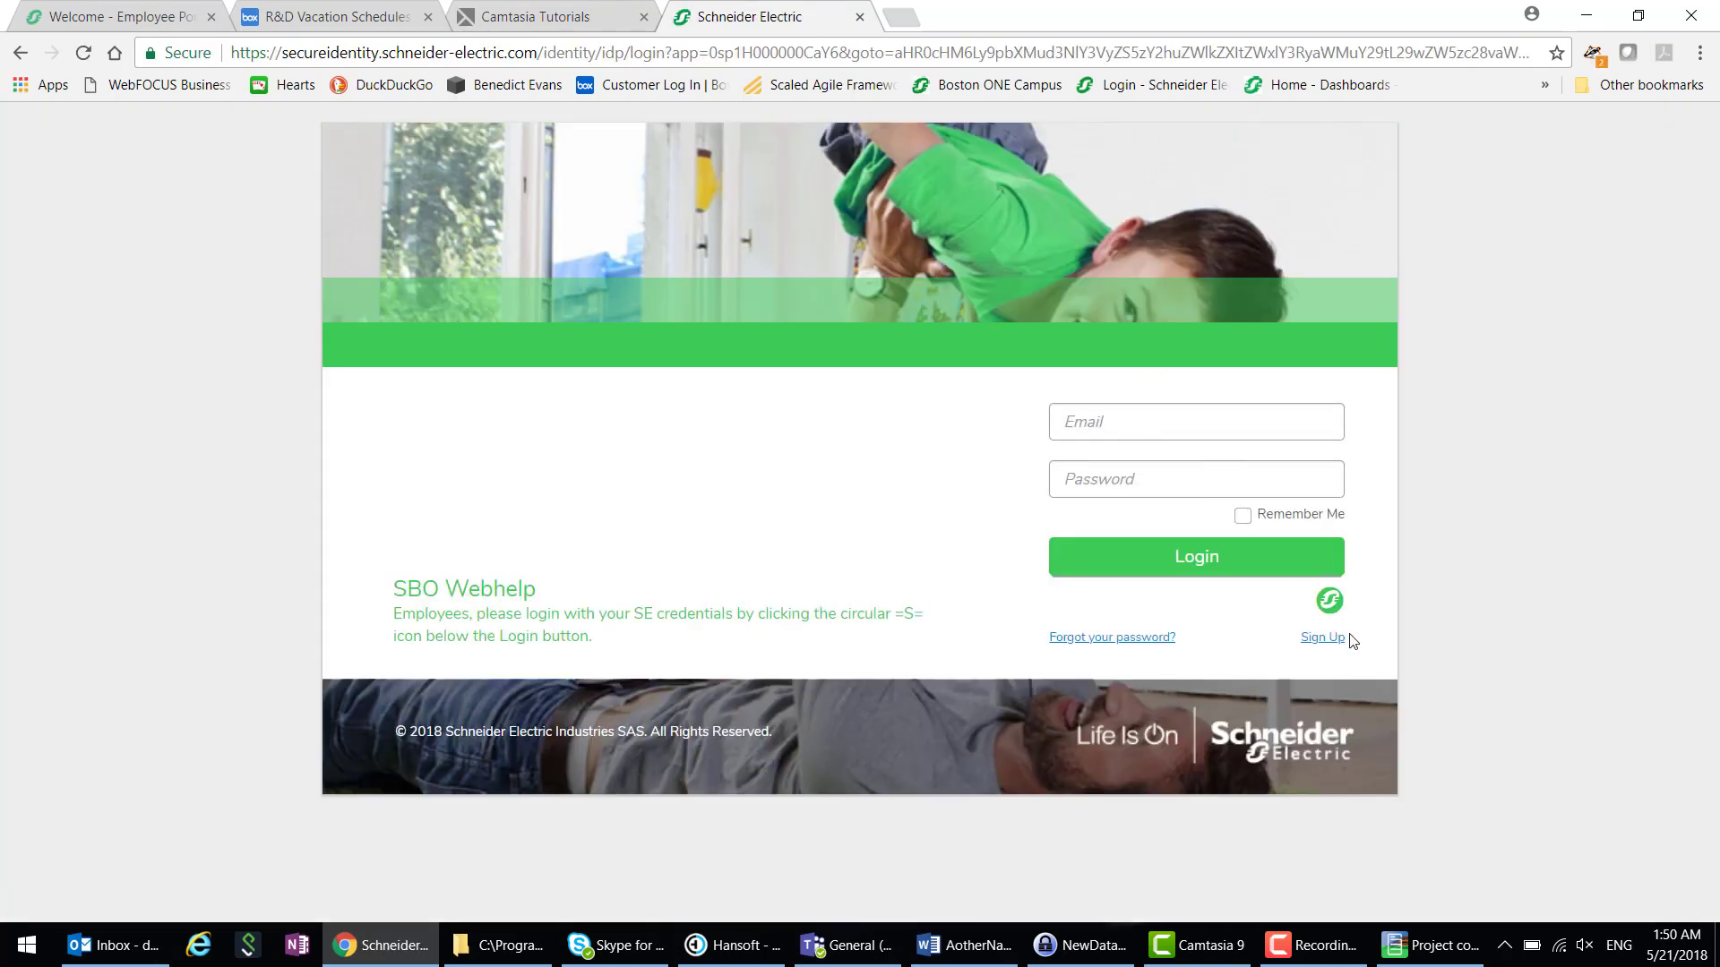
{"action": "left_click", "coordinate": [1329, 602]}
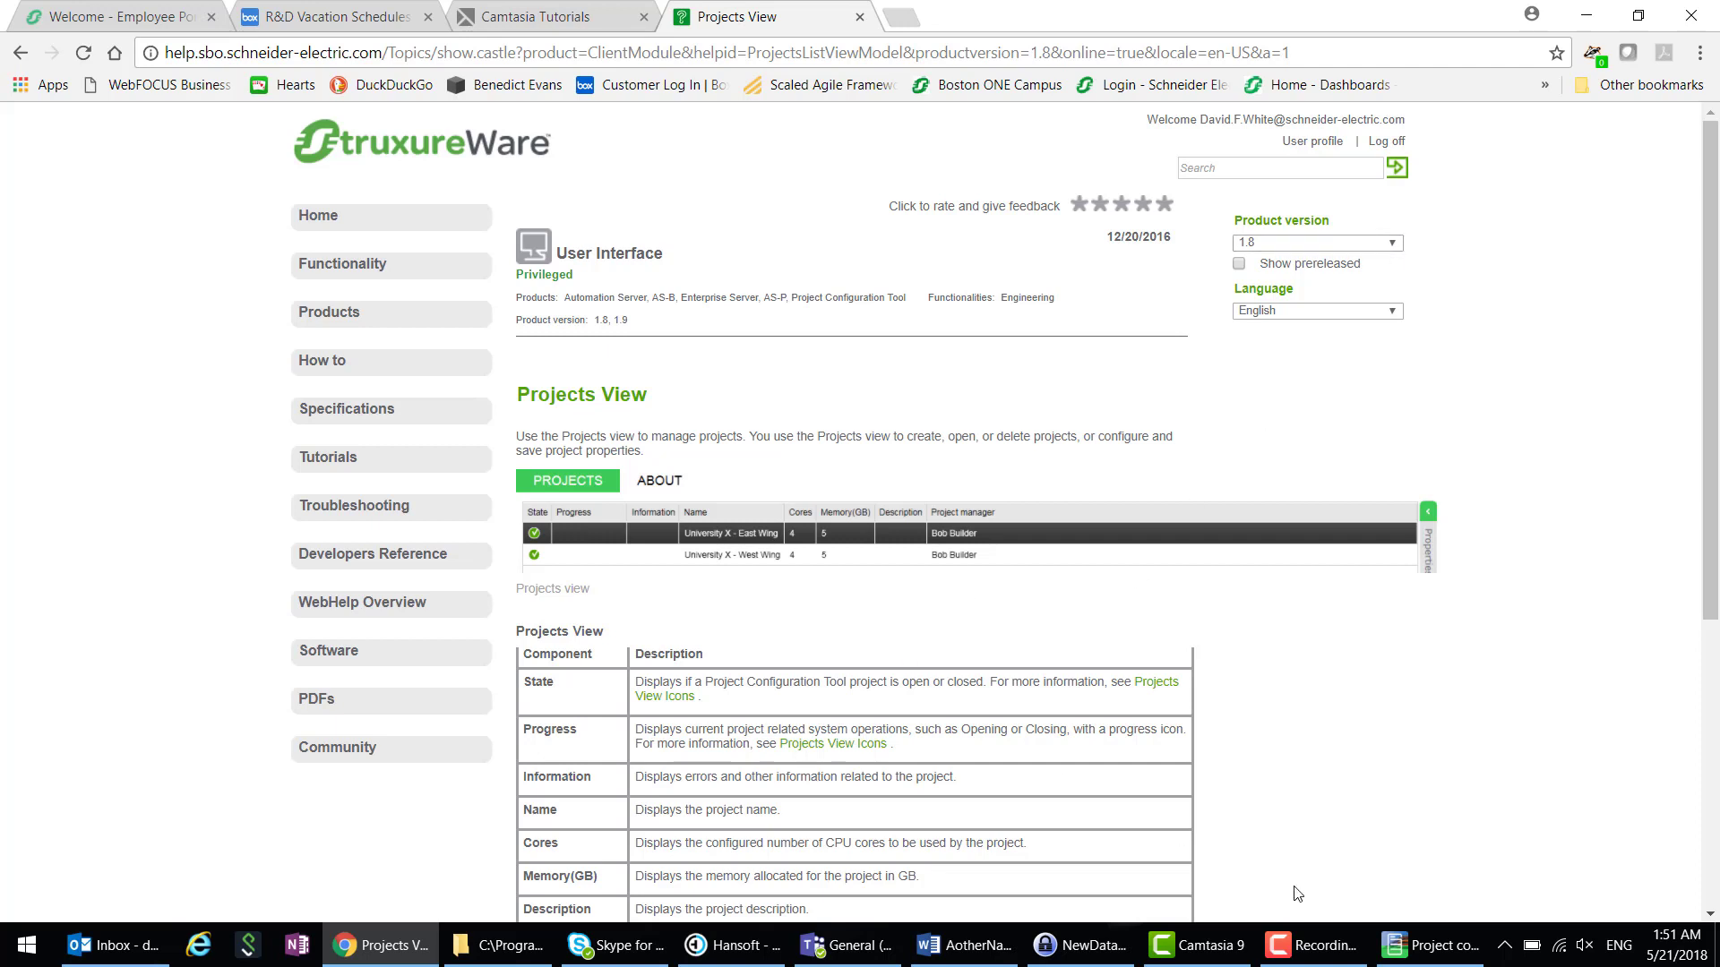
{"action": "left_click", "coordinate": [1404, 954]}
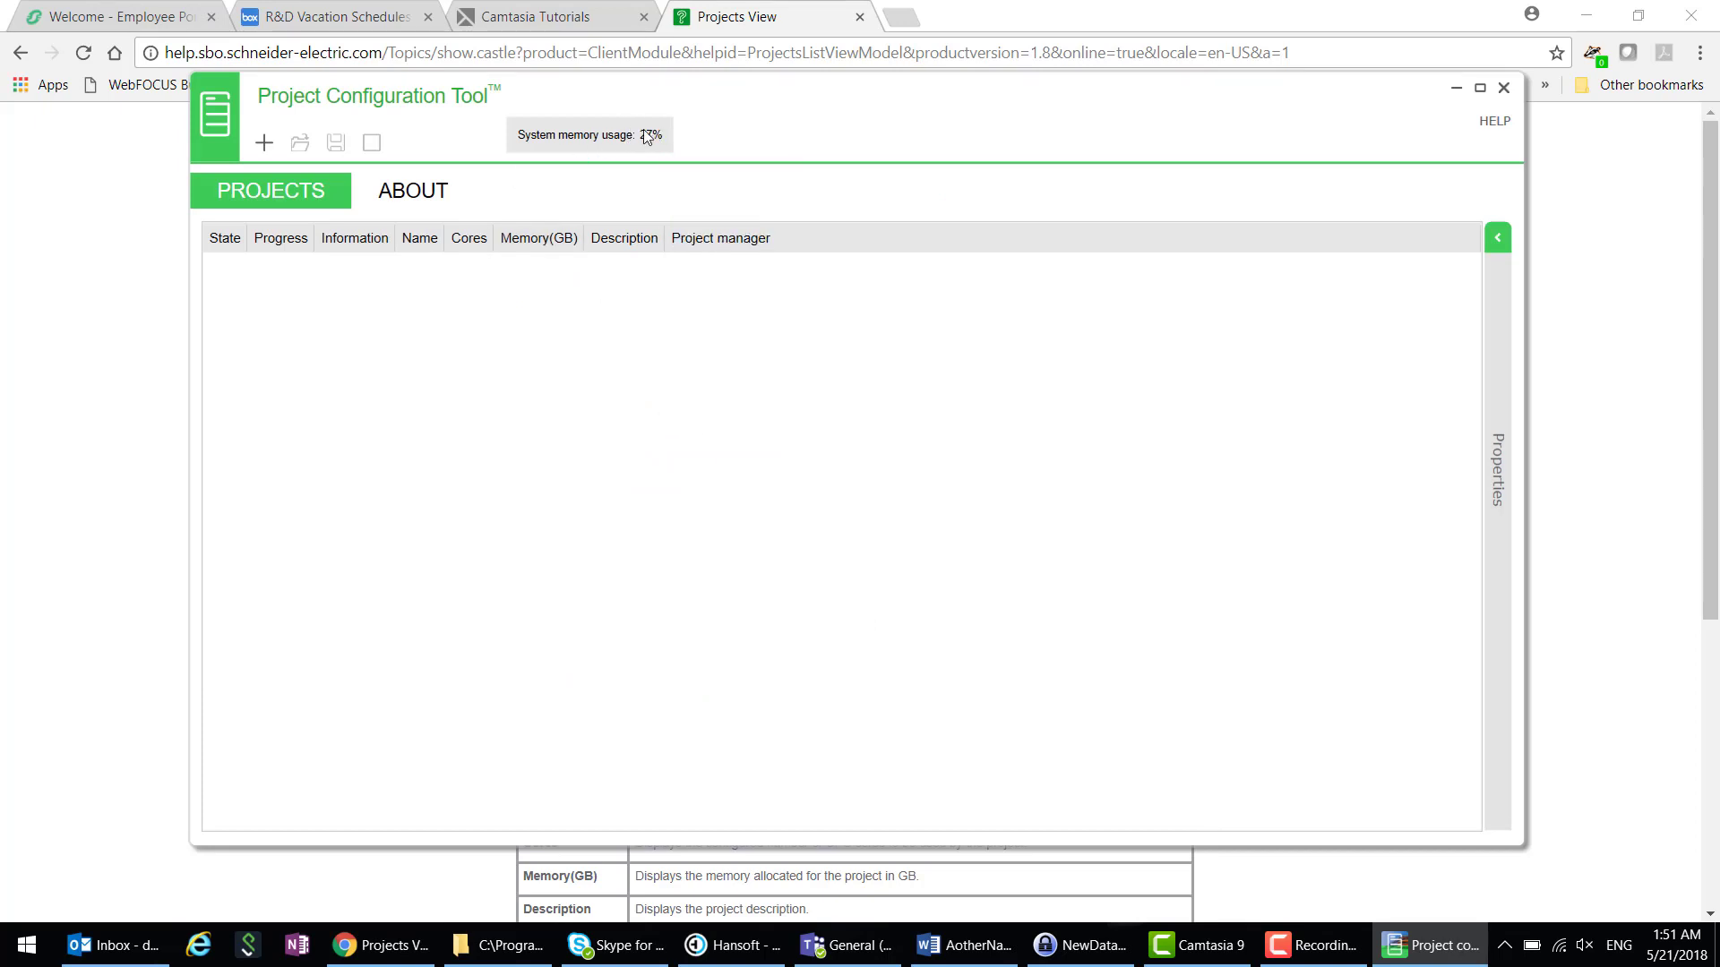
{"action": "mouse_move", "coordinate": [647, 137]}
{"action": "left_click", "coordinate": [426, 202]}
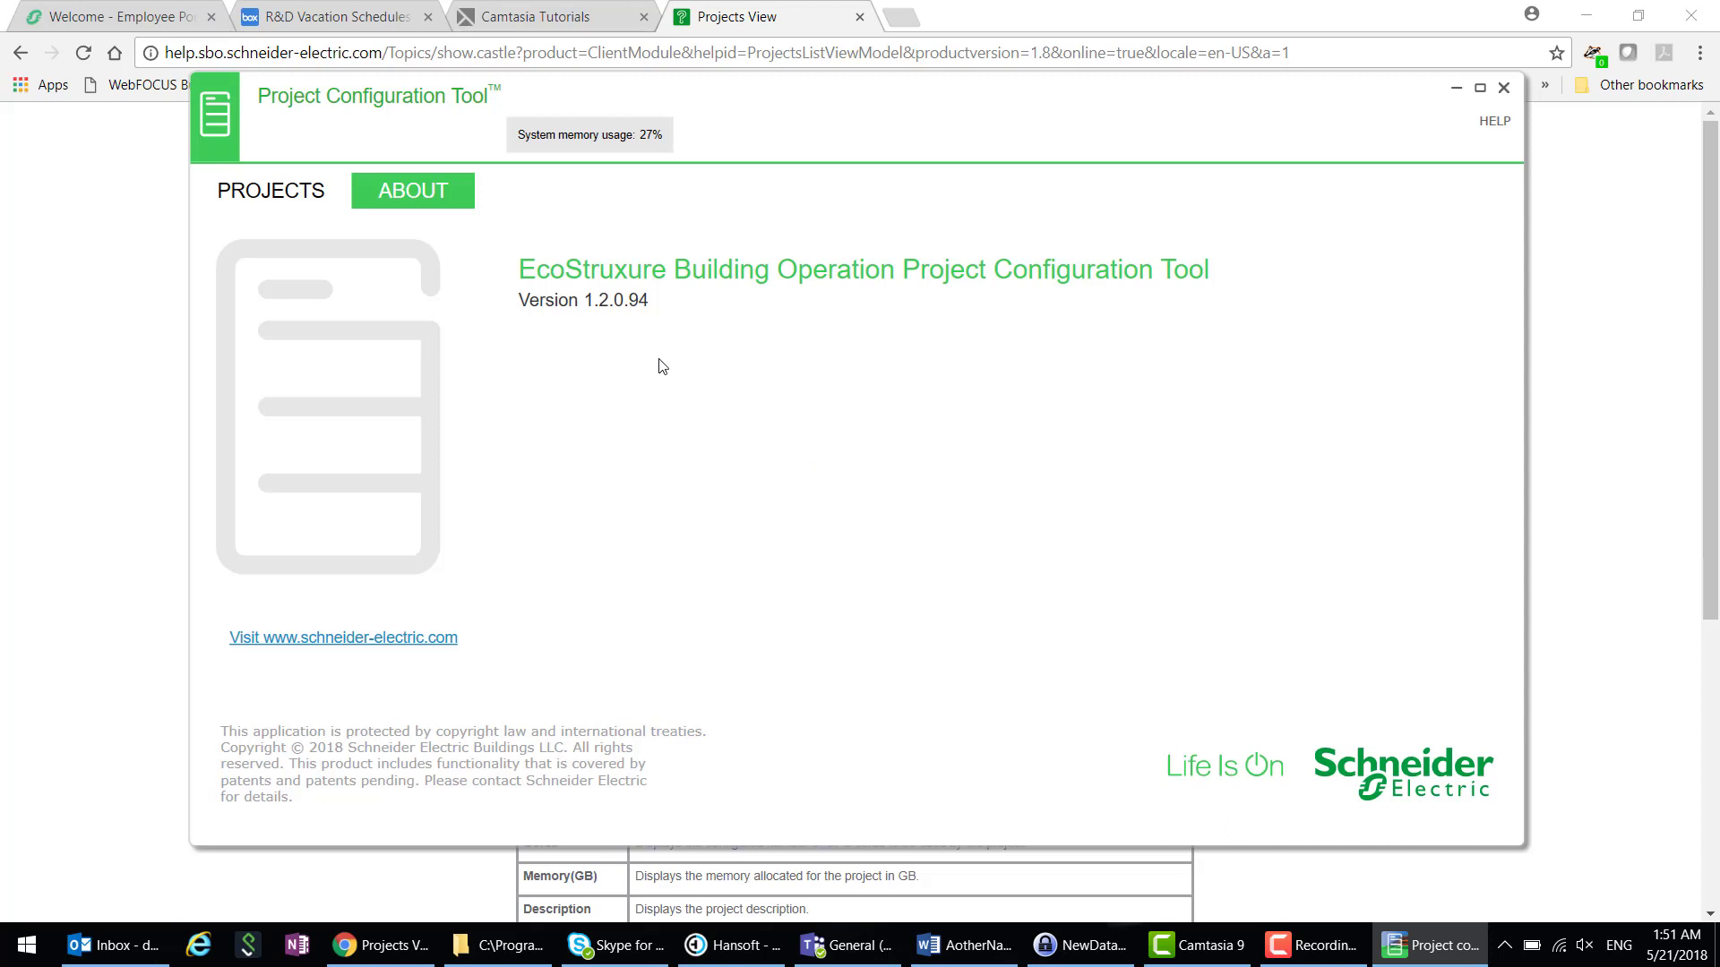
{"action": "left_click", "coordinate": [278, 200]}
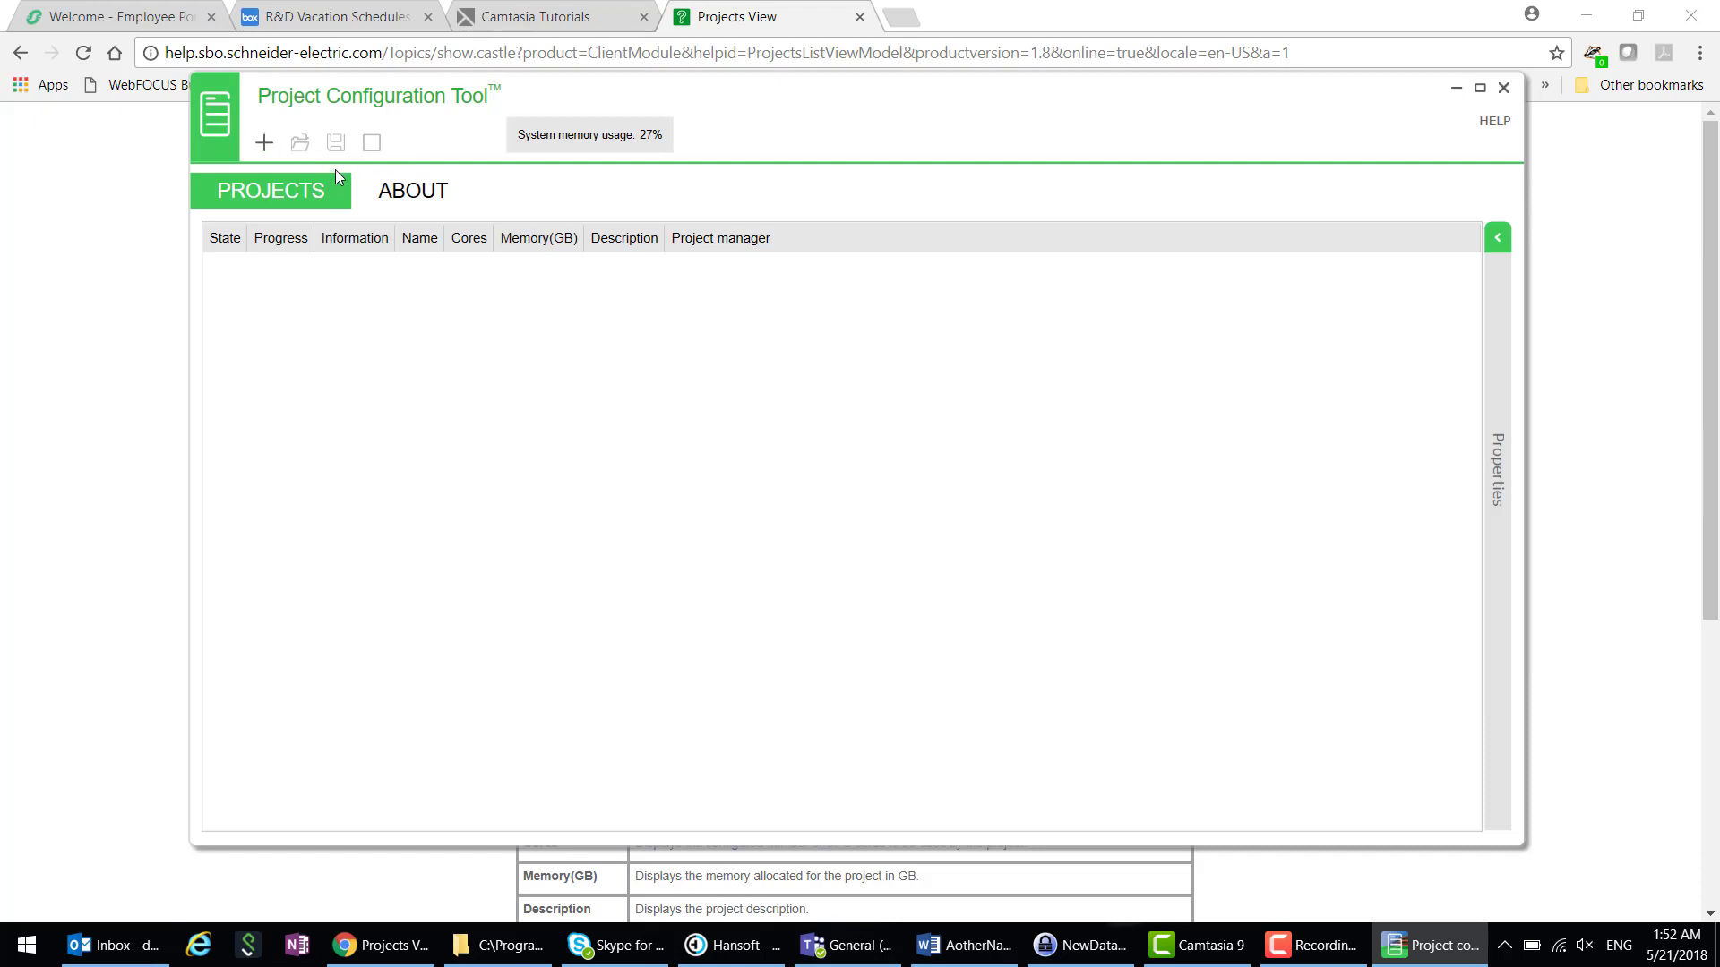
- Add a project named 'New Project' with an empty description, keeping 4 cores
{"action": "left_click", "coordinate": [263, 143]}
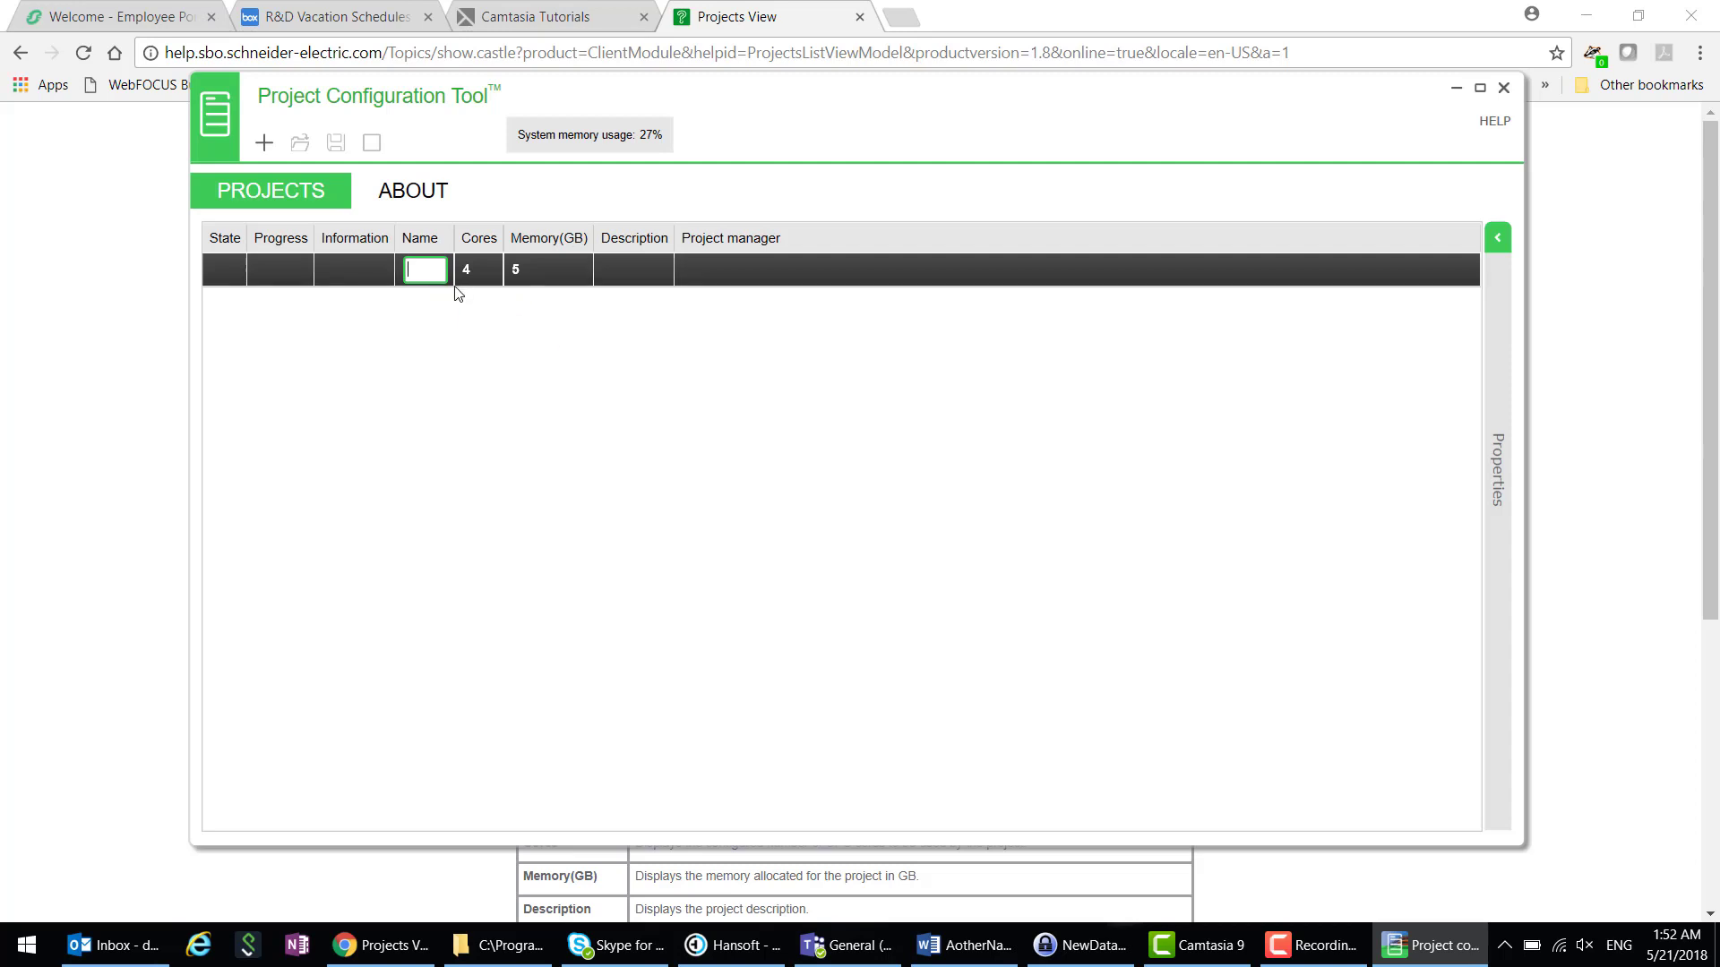
{"action": "type", "text": "ew "}
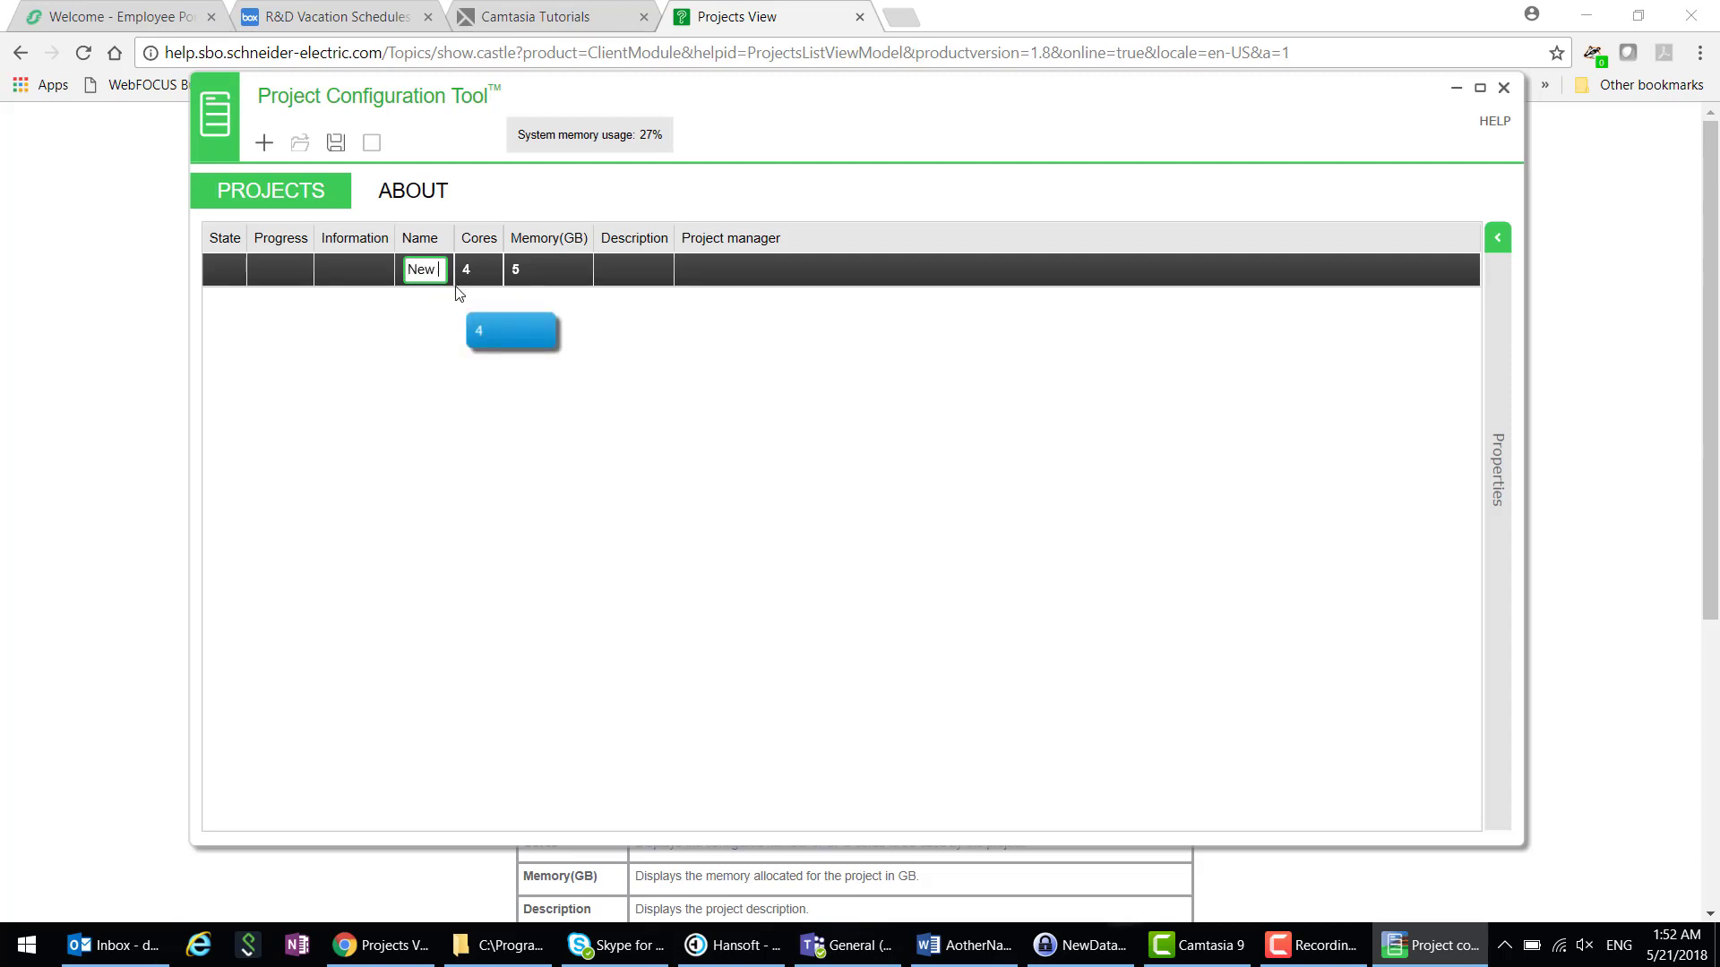
{"action": "type", "text": "Project"}
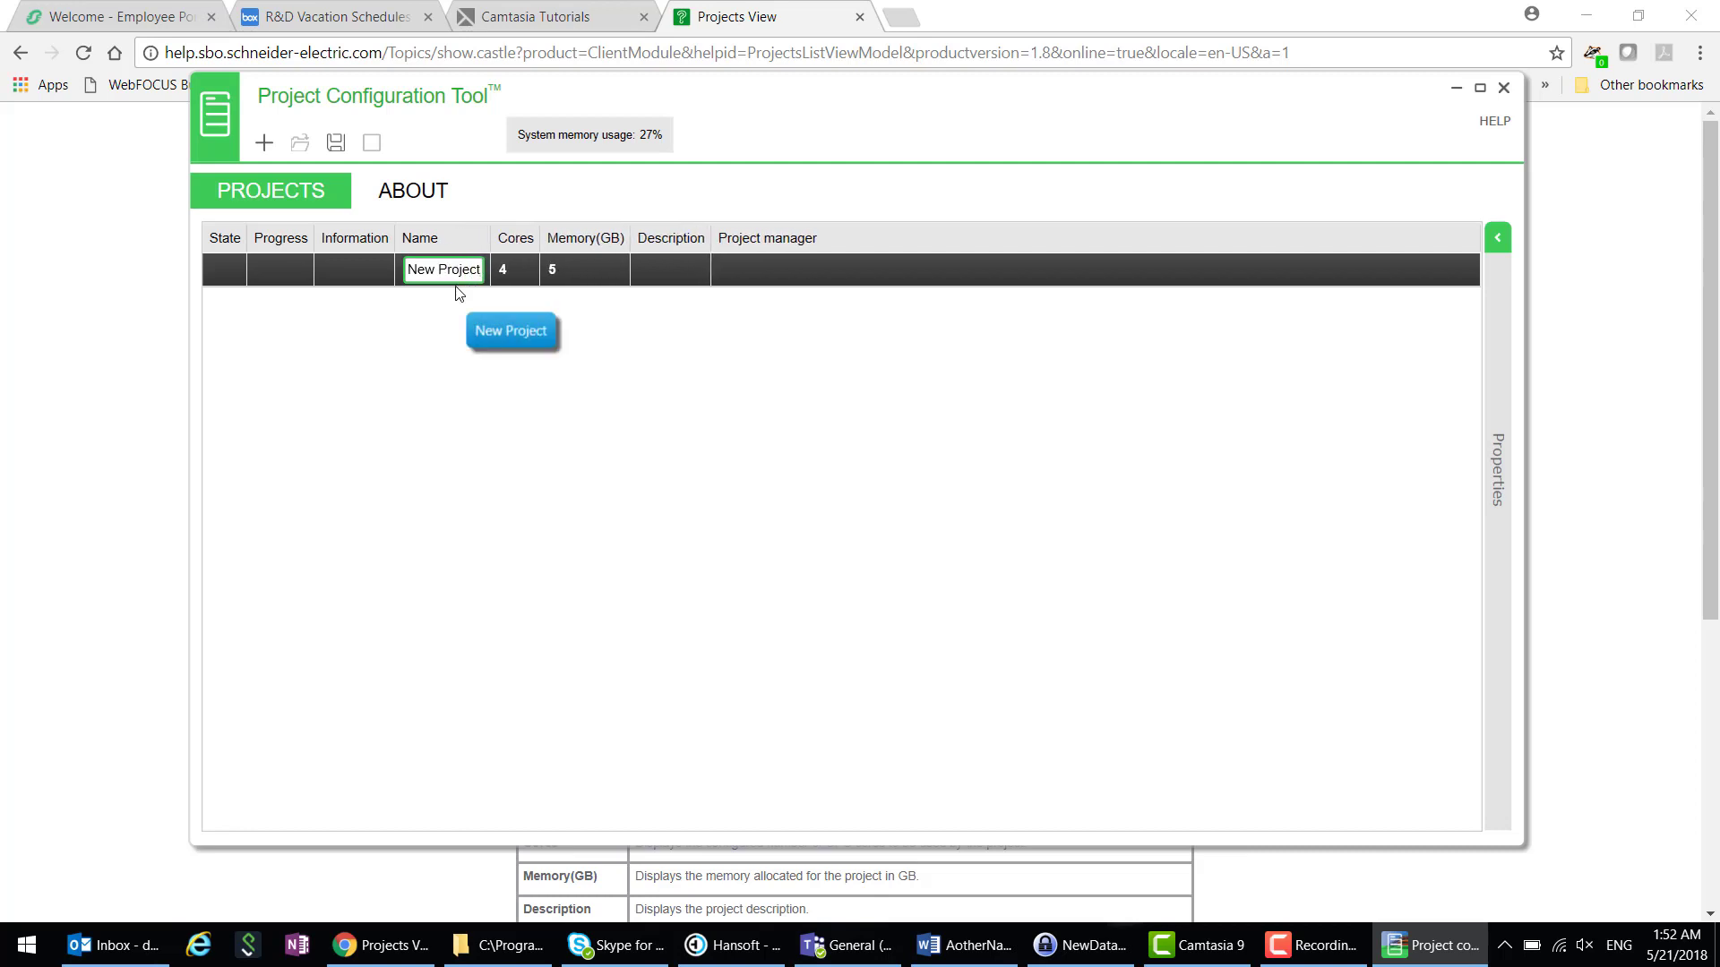
{"action": "left_click", "coordinate": [665, 266]}
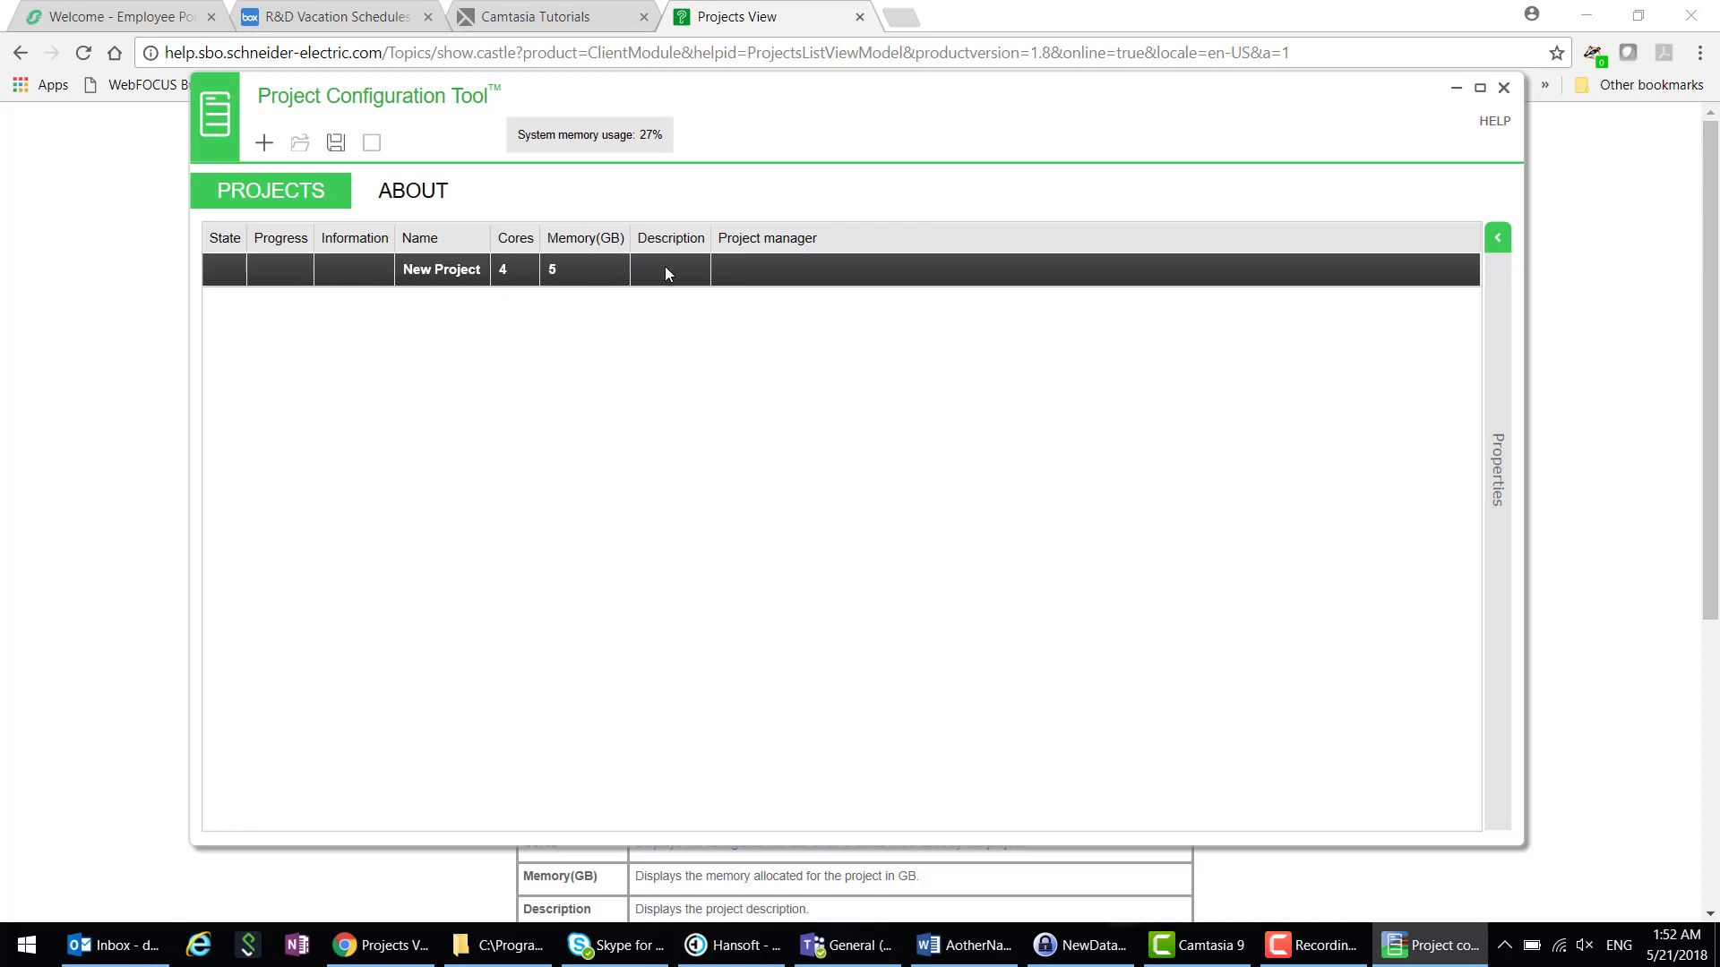
{"action": "left_click", "coordinate": [782, 282]}
{"action": "left_click", "coordinate": [518, 265]}
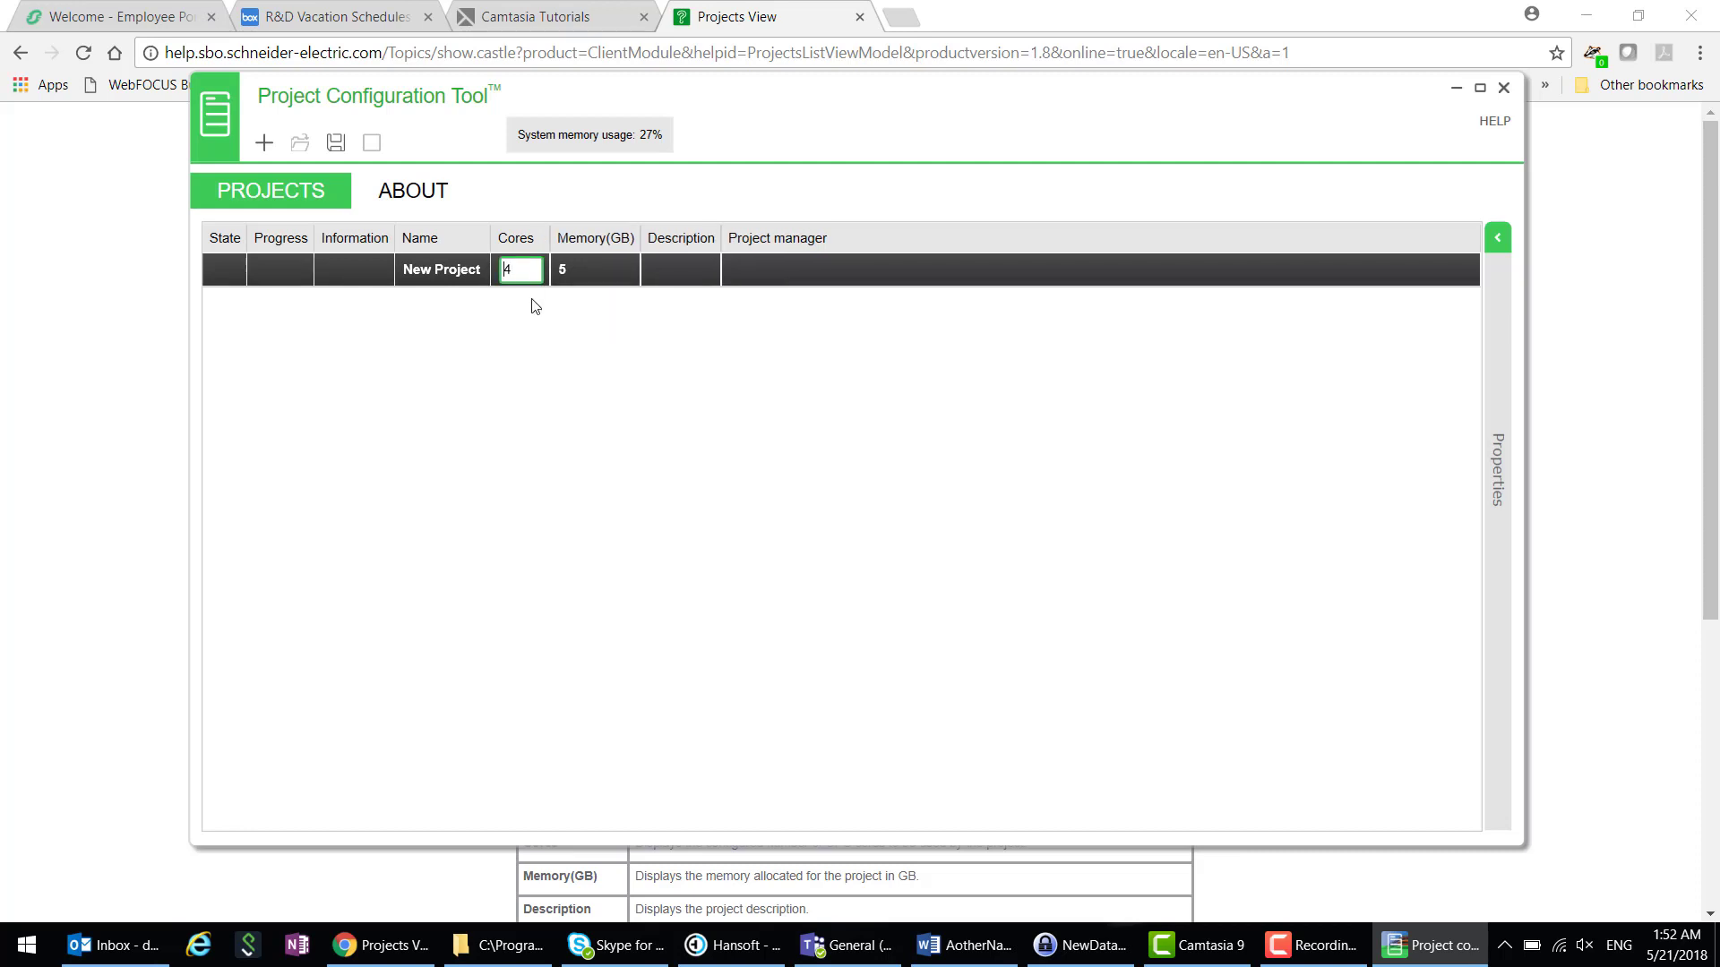
{"action": "left_click", "coordinate": [576, 282]}
- Save New Project's settings, let it open, then return to the projects list
{"action": "left_click", "coordinate": [336, 148]}
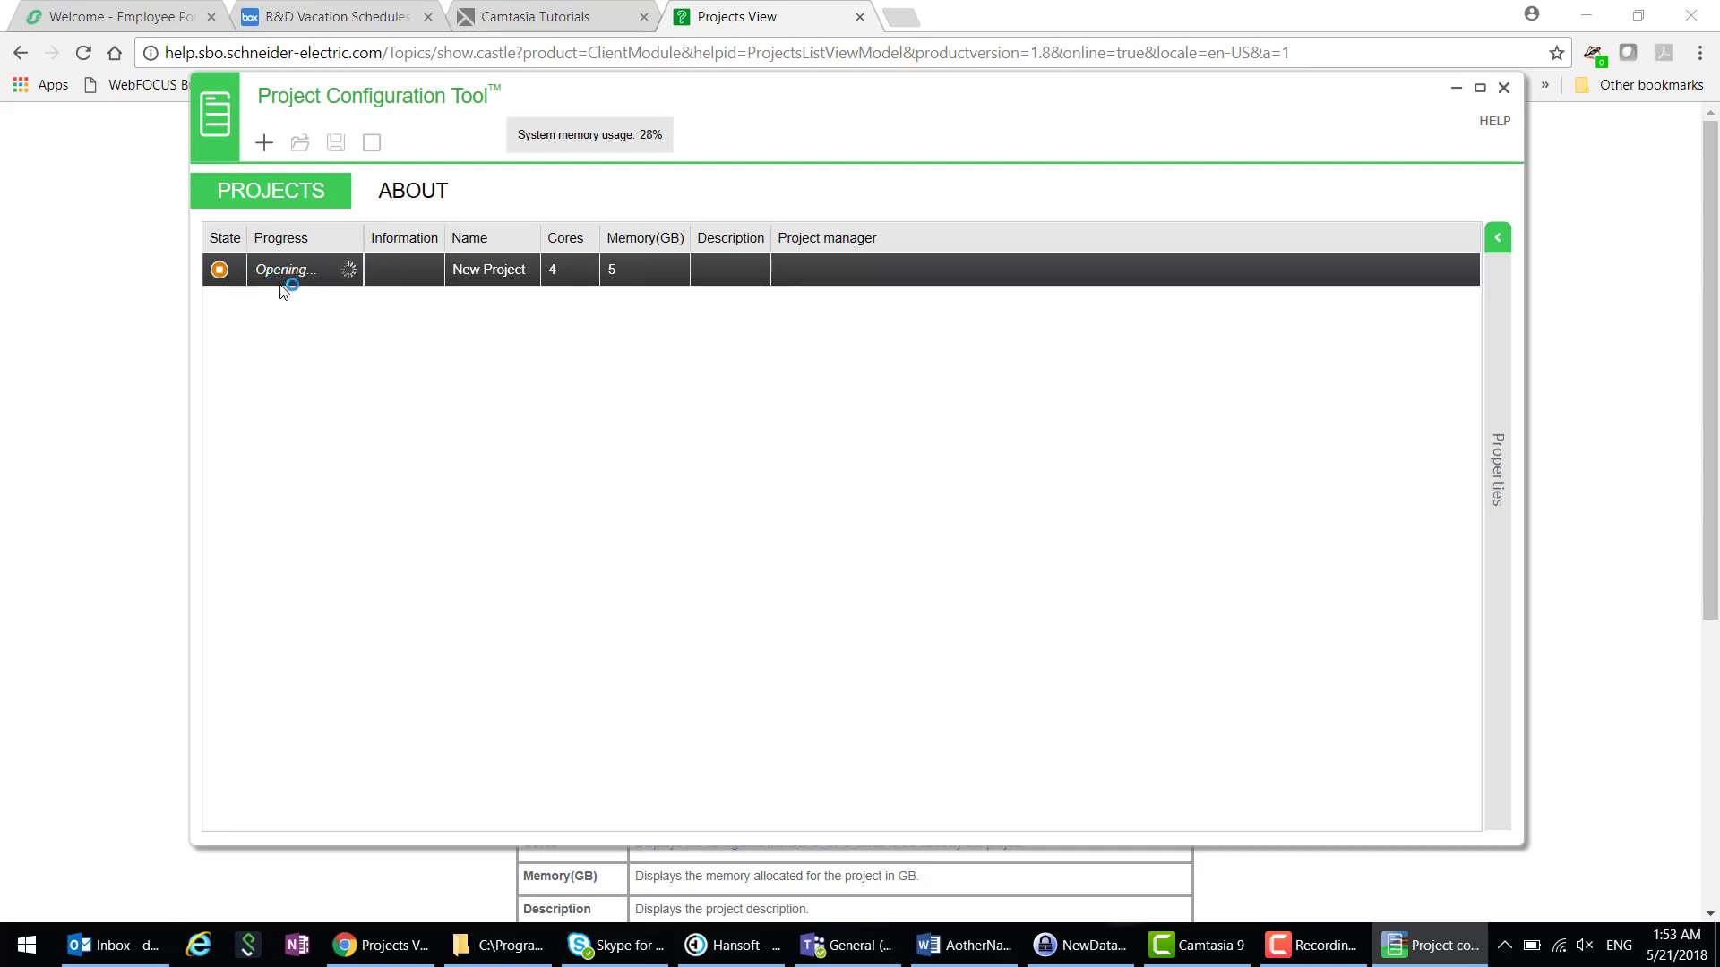
{"action": "mouse_move", "coordinate": [222, 275]}
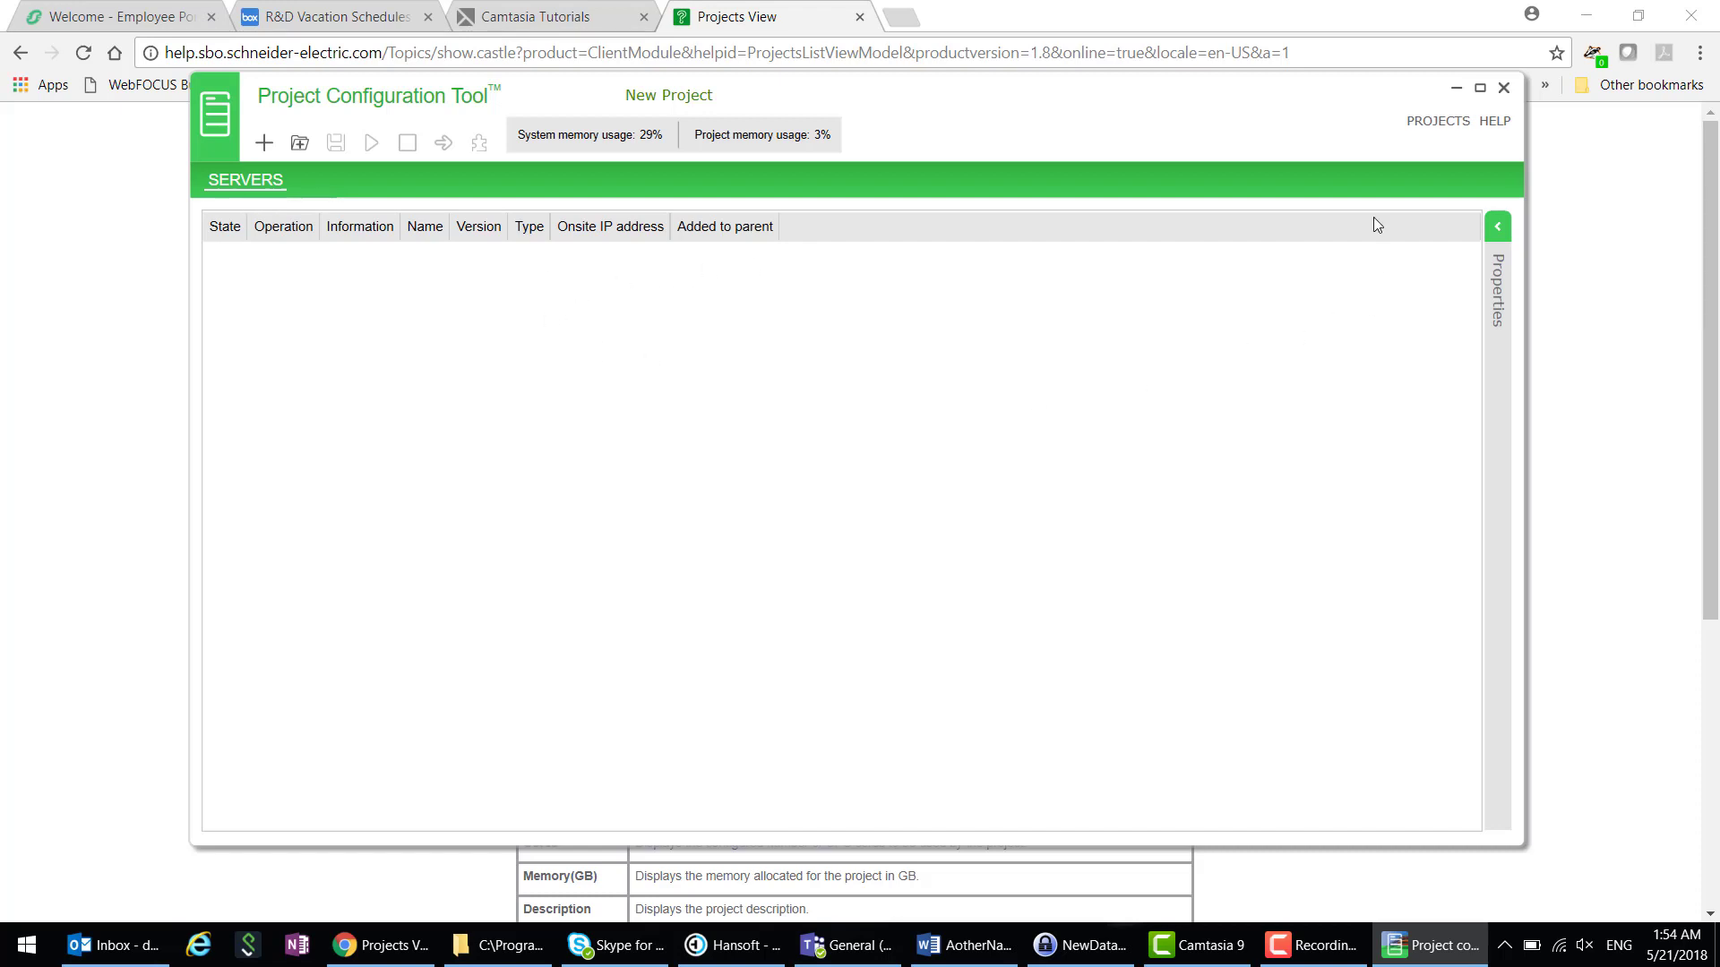
{"action": "left_click", "coordinate": [1435, 128]}
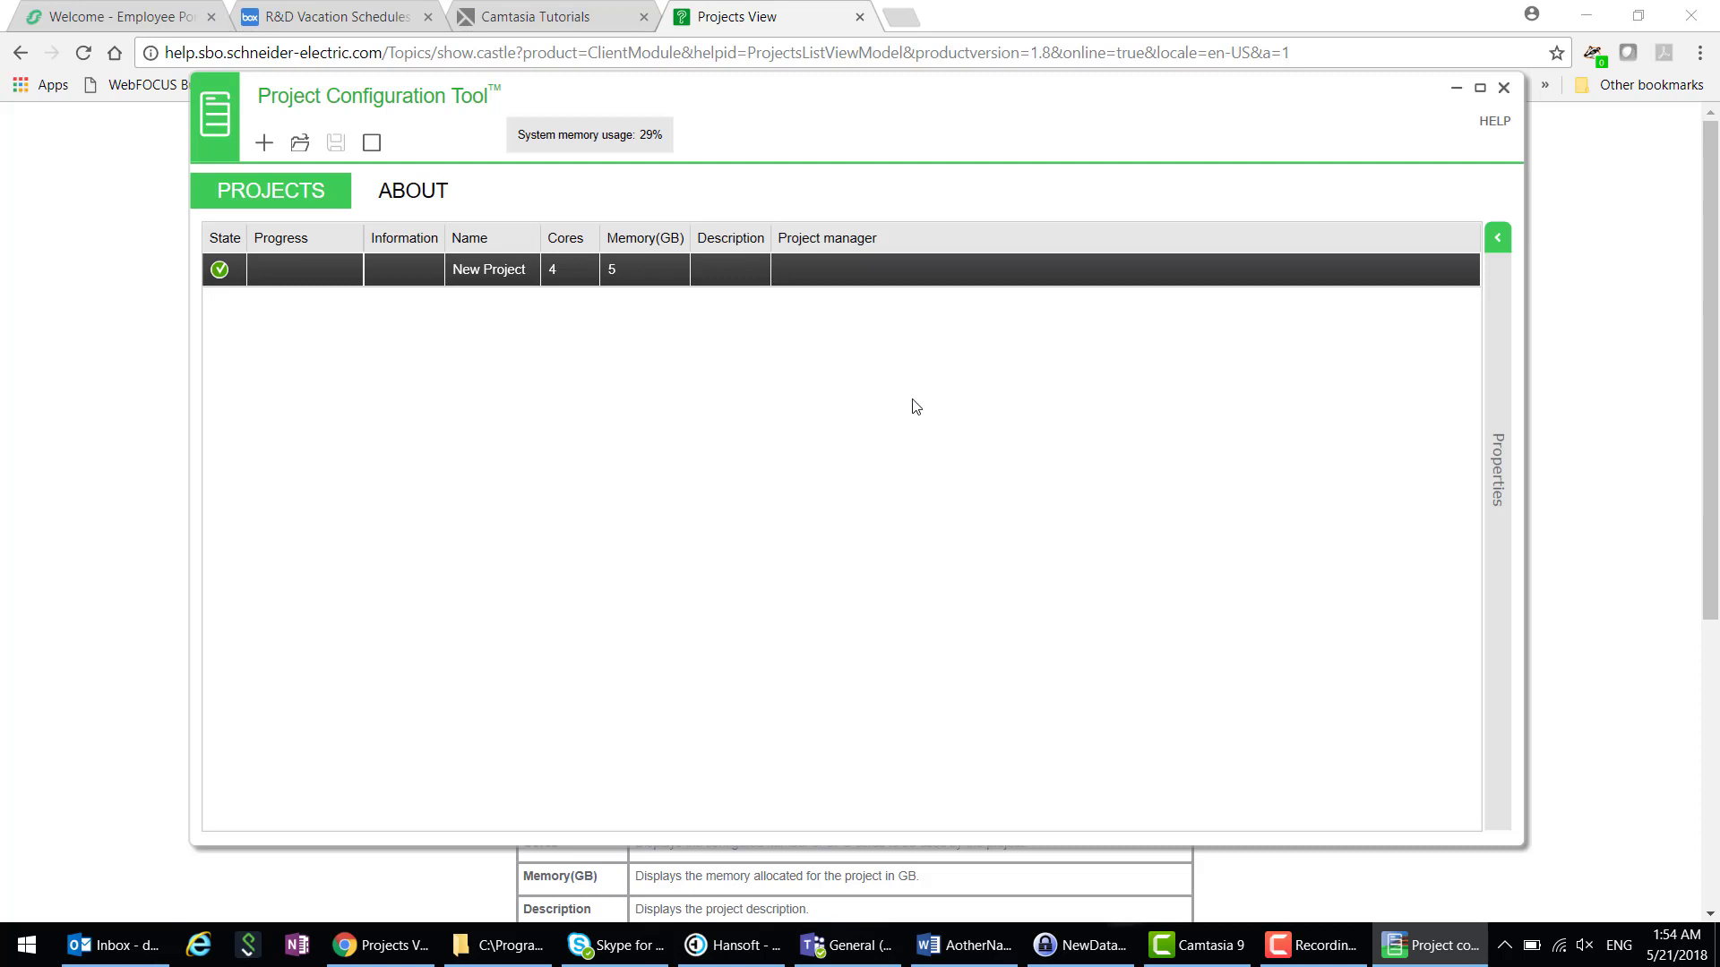
- Open New Project from its row's context menu
{"action": "right_click", "coordinate": [595, 267]}
{"action": "left_click", "coordinate": [656, 316]}
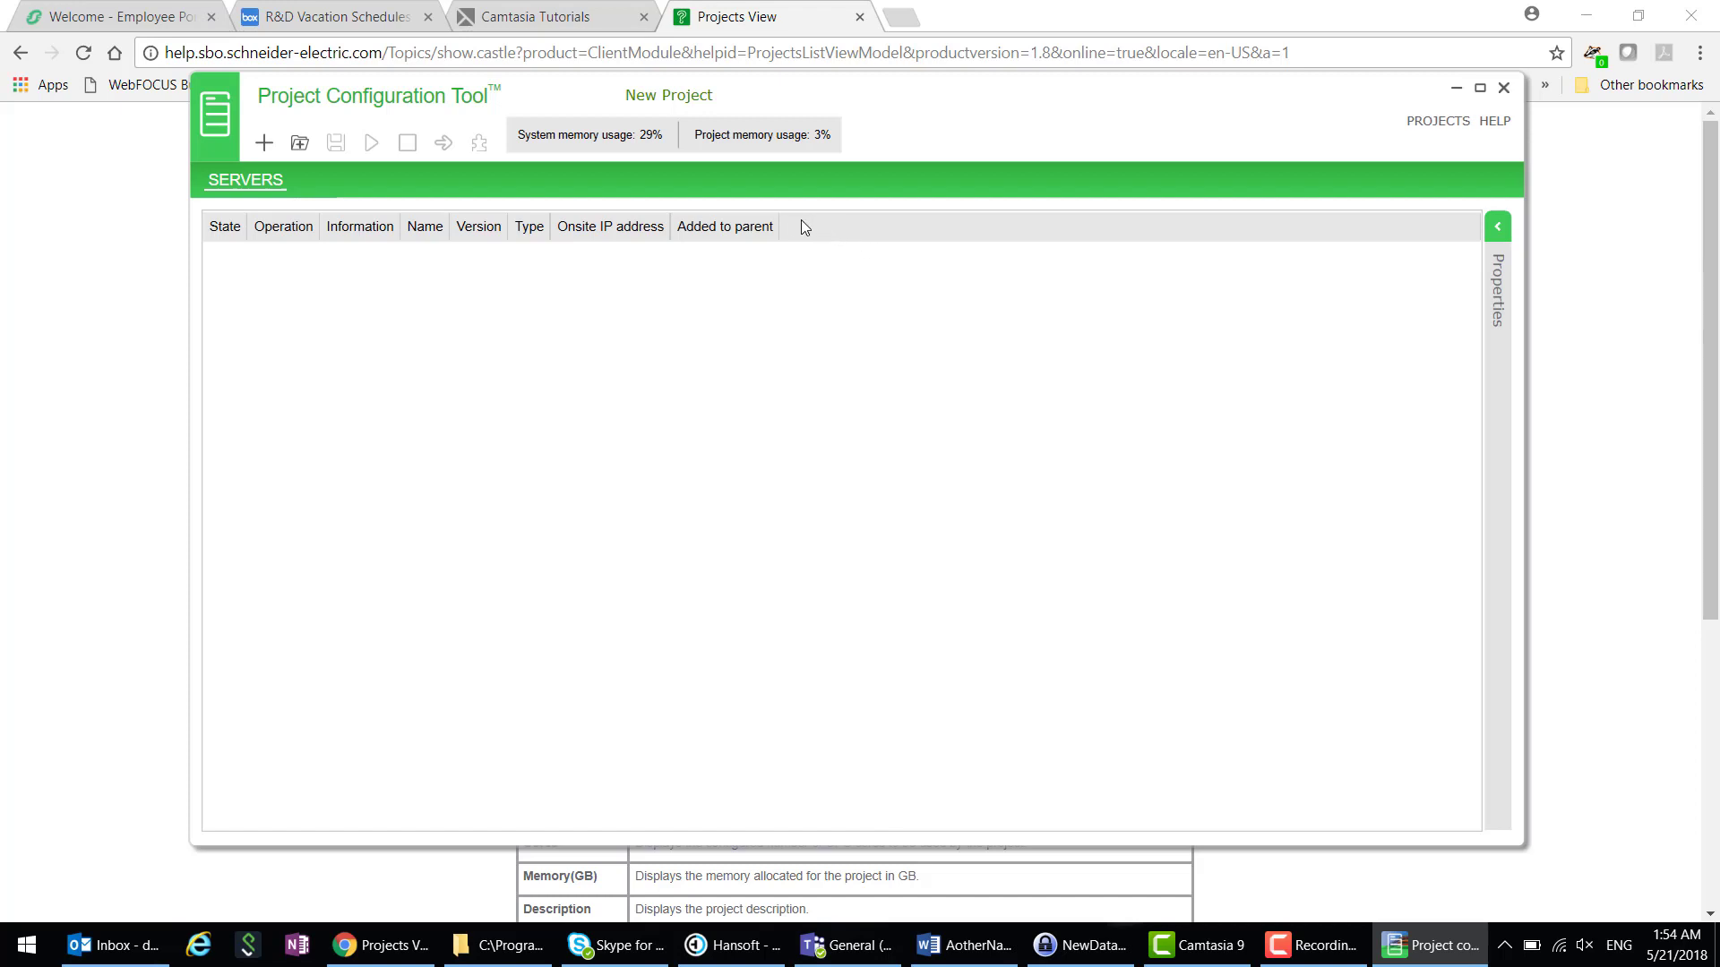
{"action": "mouse_move", "coordinate": [769, 137]}
- Add a new server Server_01, keeping type ES and version 2.0.1
{"action": "left_click", "coordinate": [264, 143]}
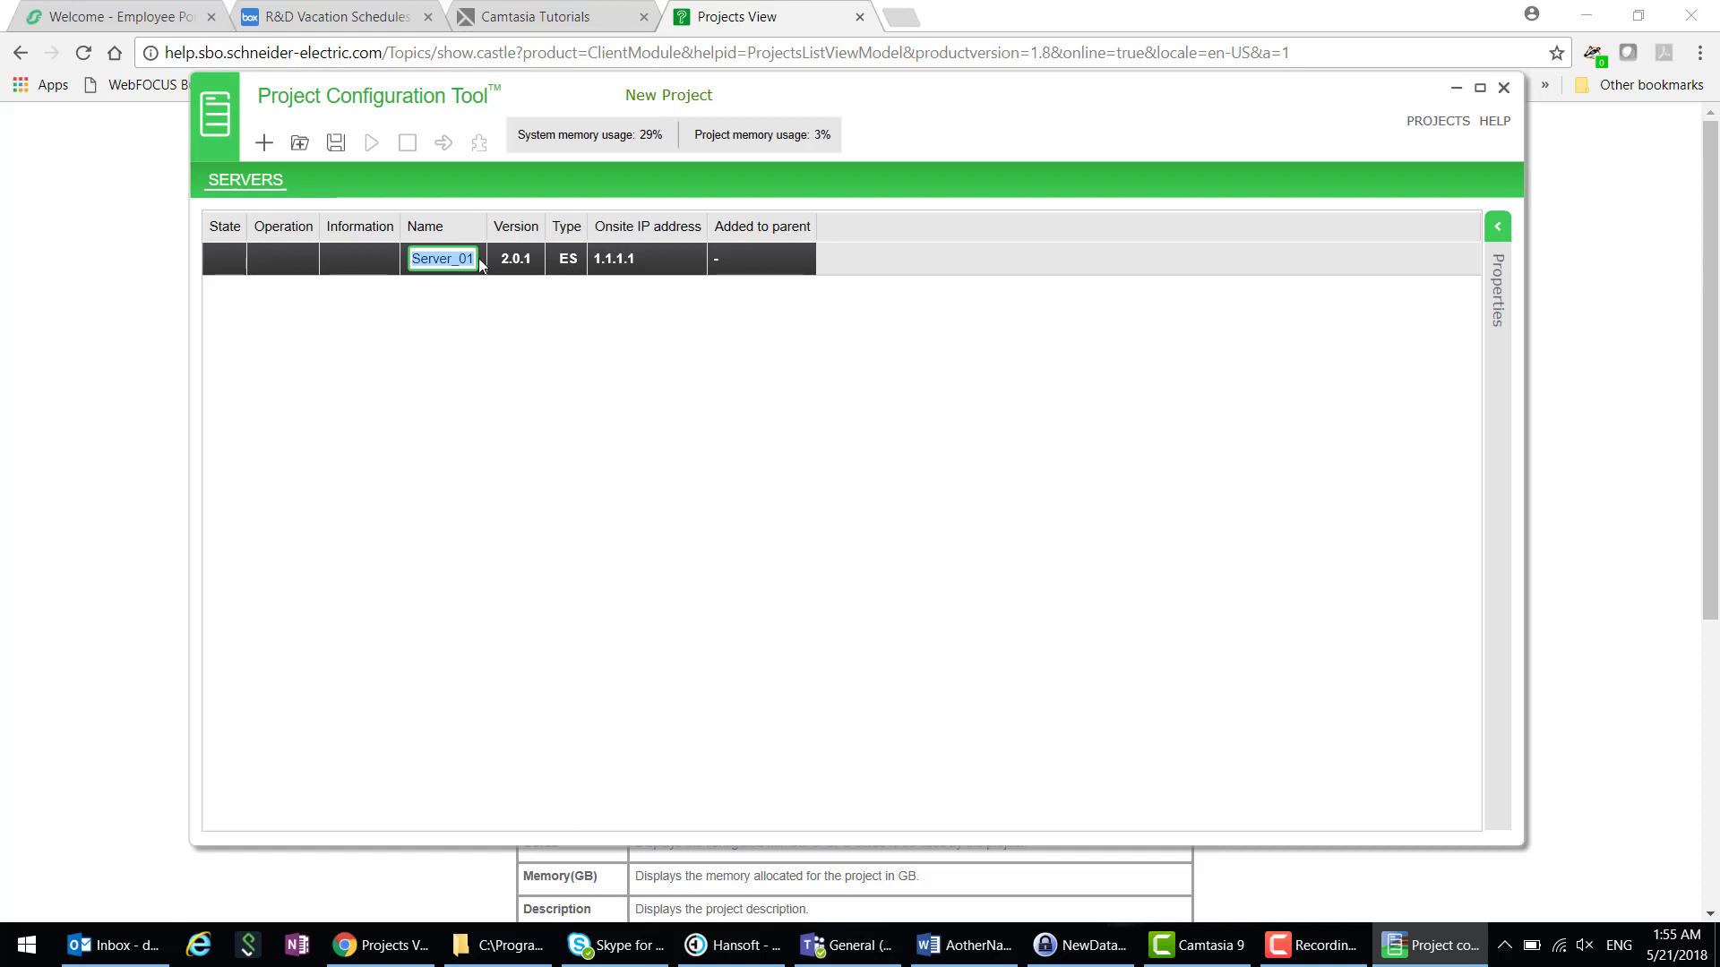
{"action": "left_click", "coordinate": [565, 264]}
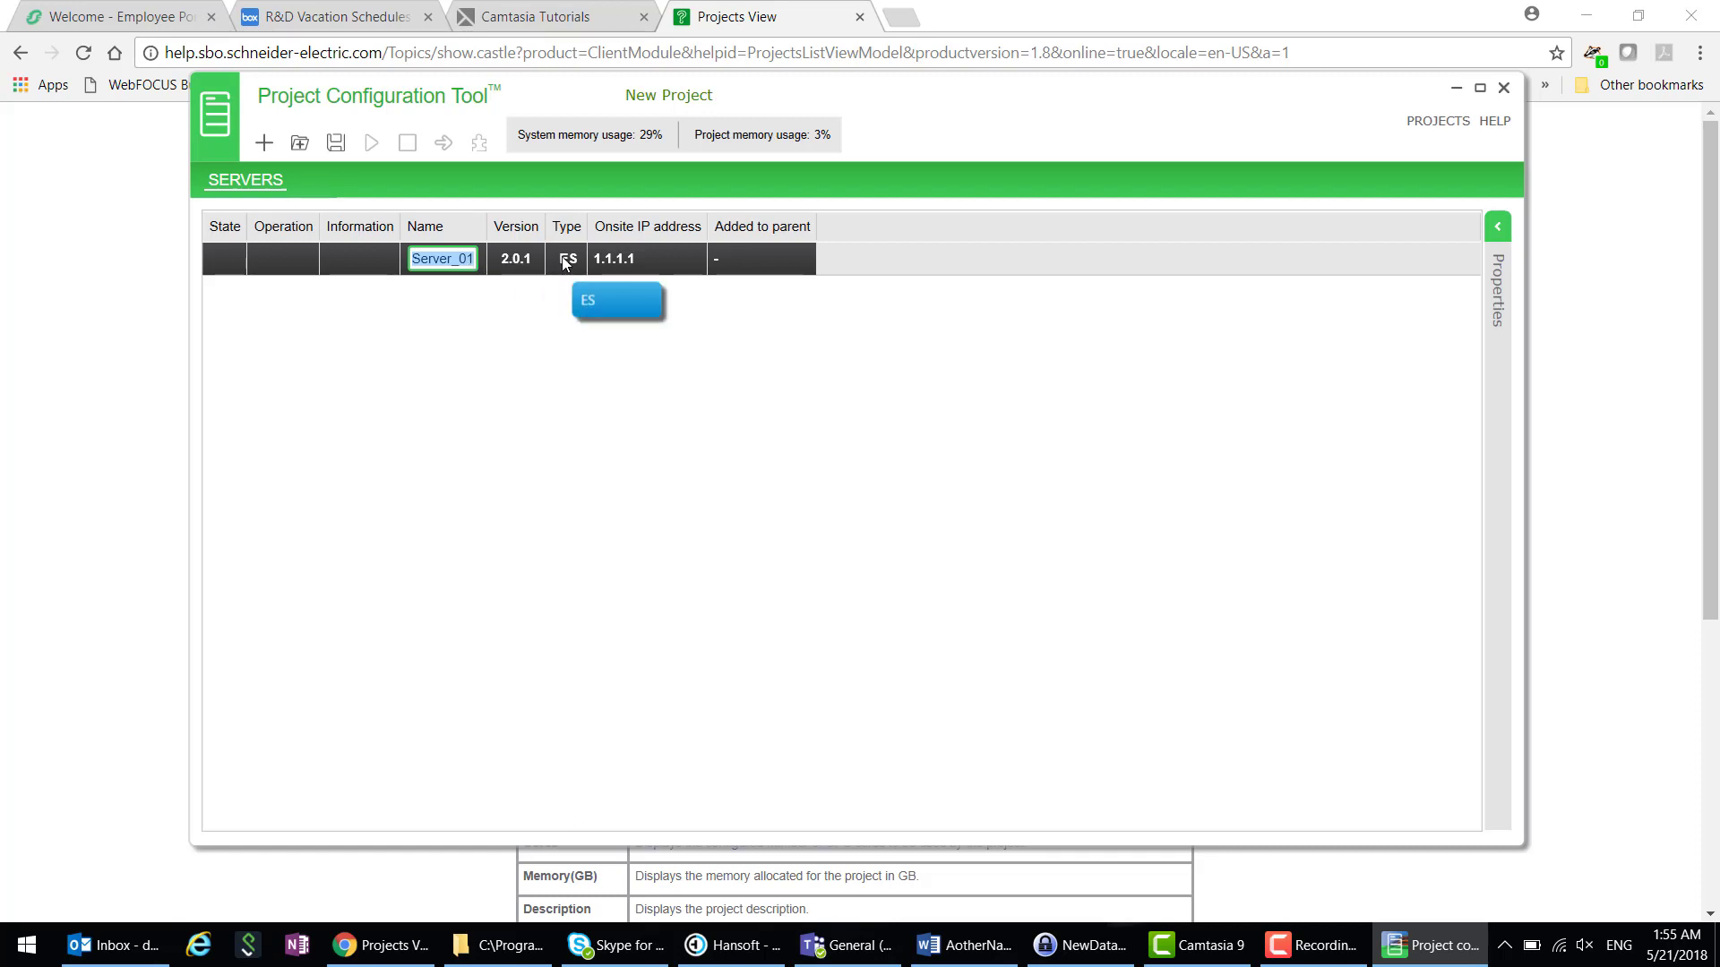
{"action": "left_click", "coordinate": [568, 260]}
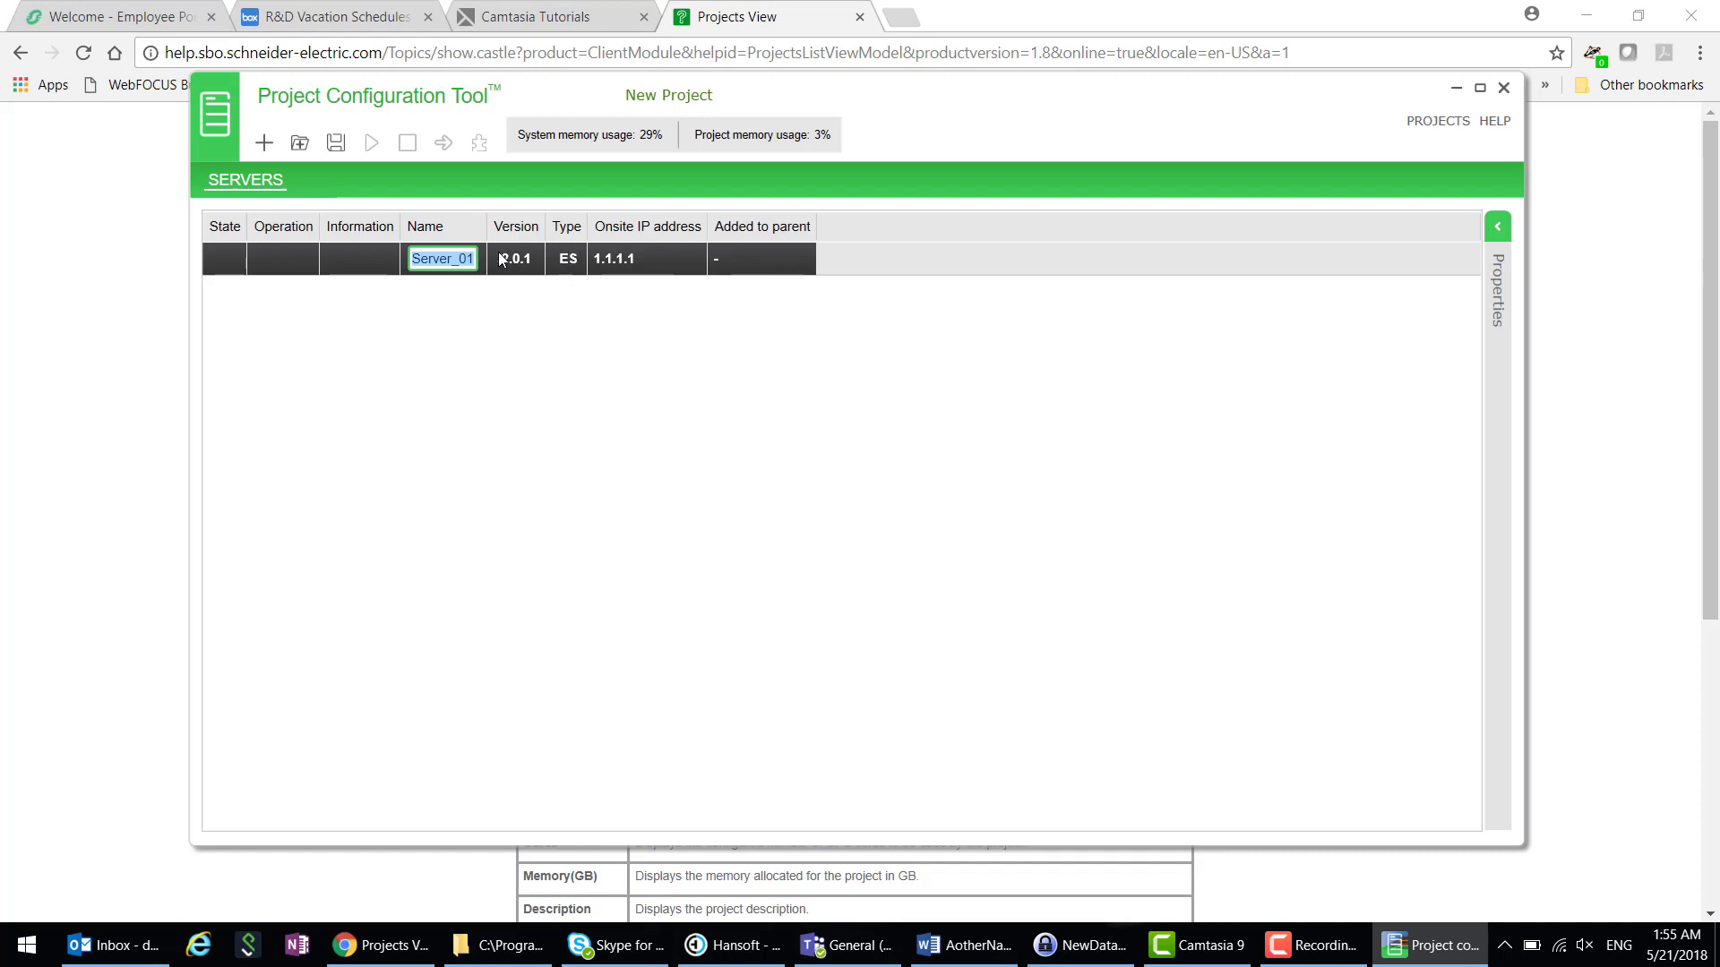
{"action": "left_click", "coordinate": [579, 265]}
{"action": "left_click", "coordinate": [578, 266]}
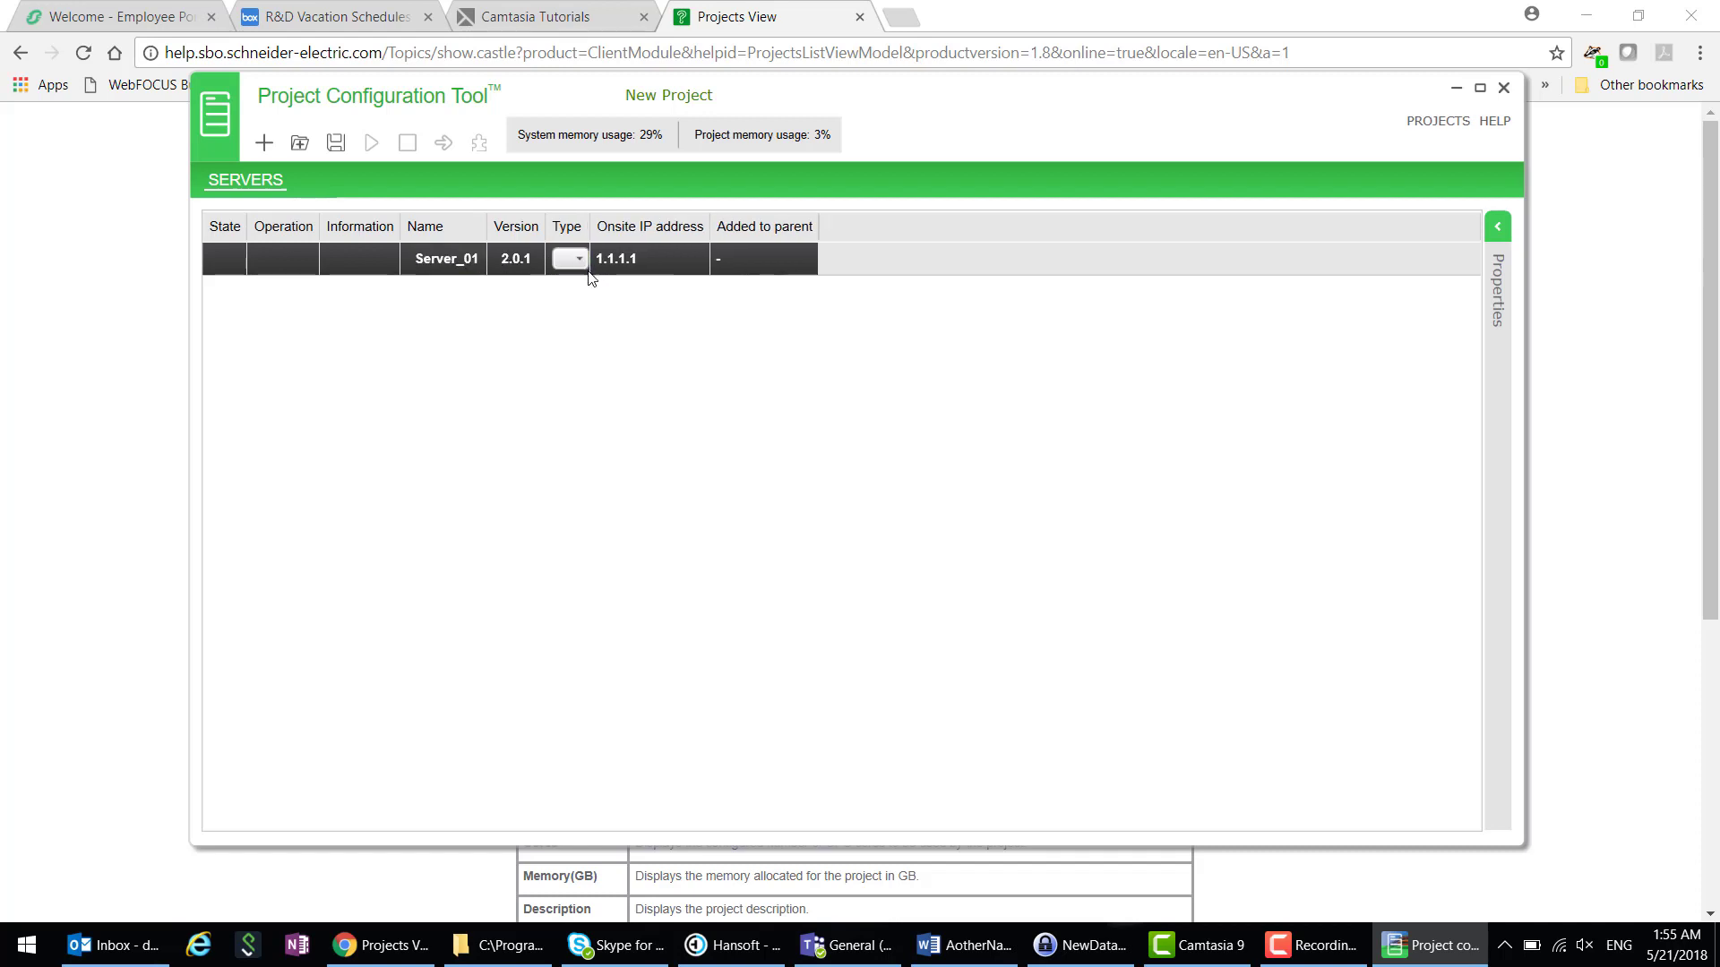
{"action": "left_click", "coordinate": [579, 264]}
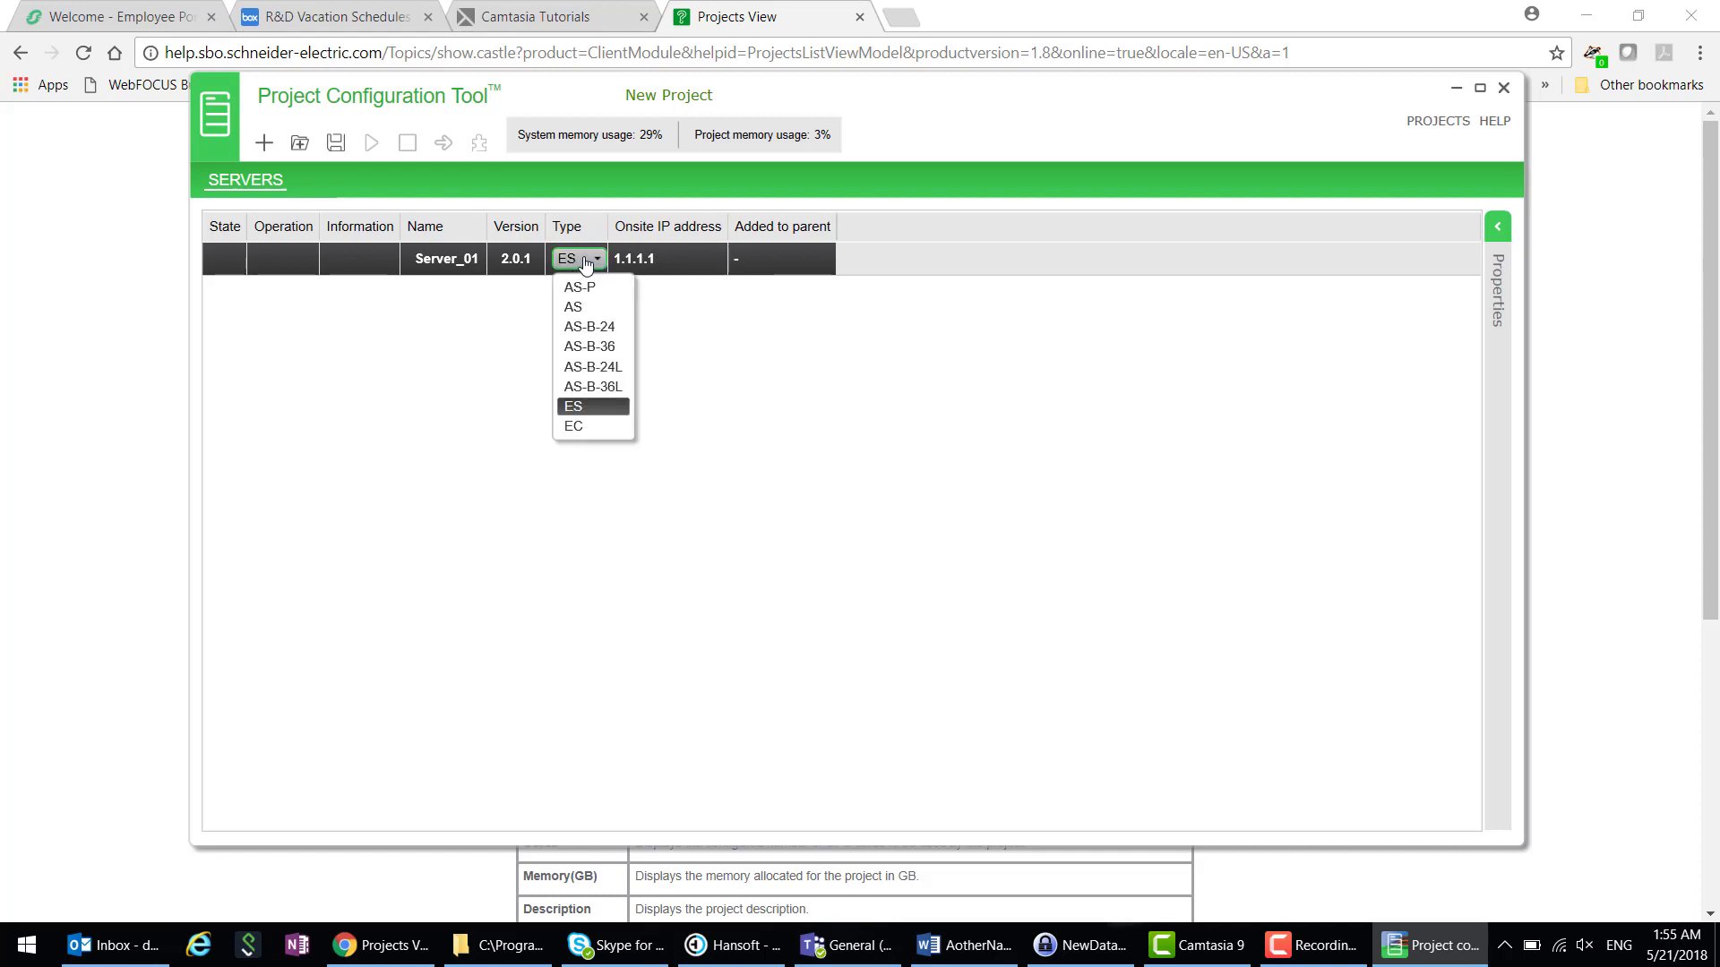
{"action": "left_click", "coordinate": [530, 271]}
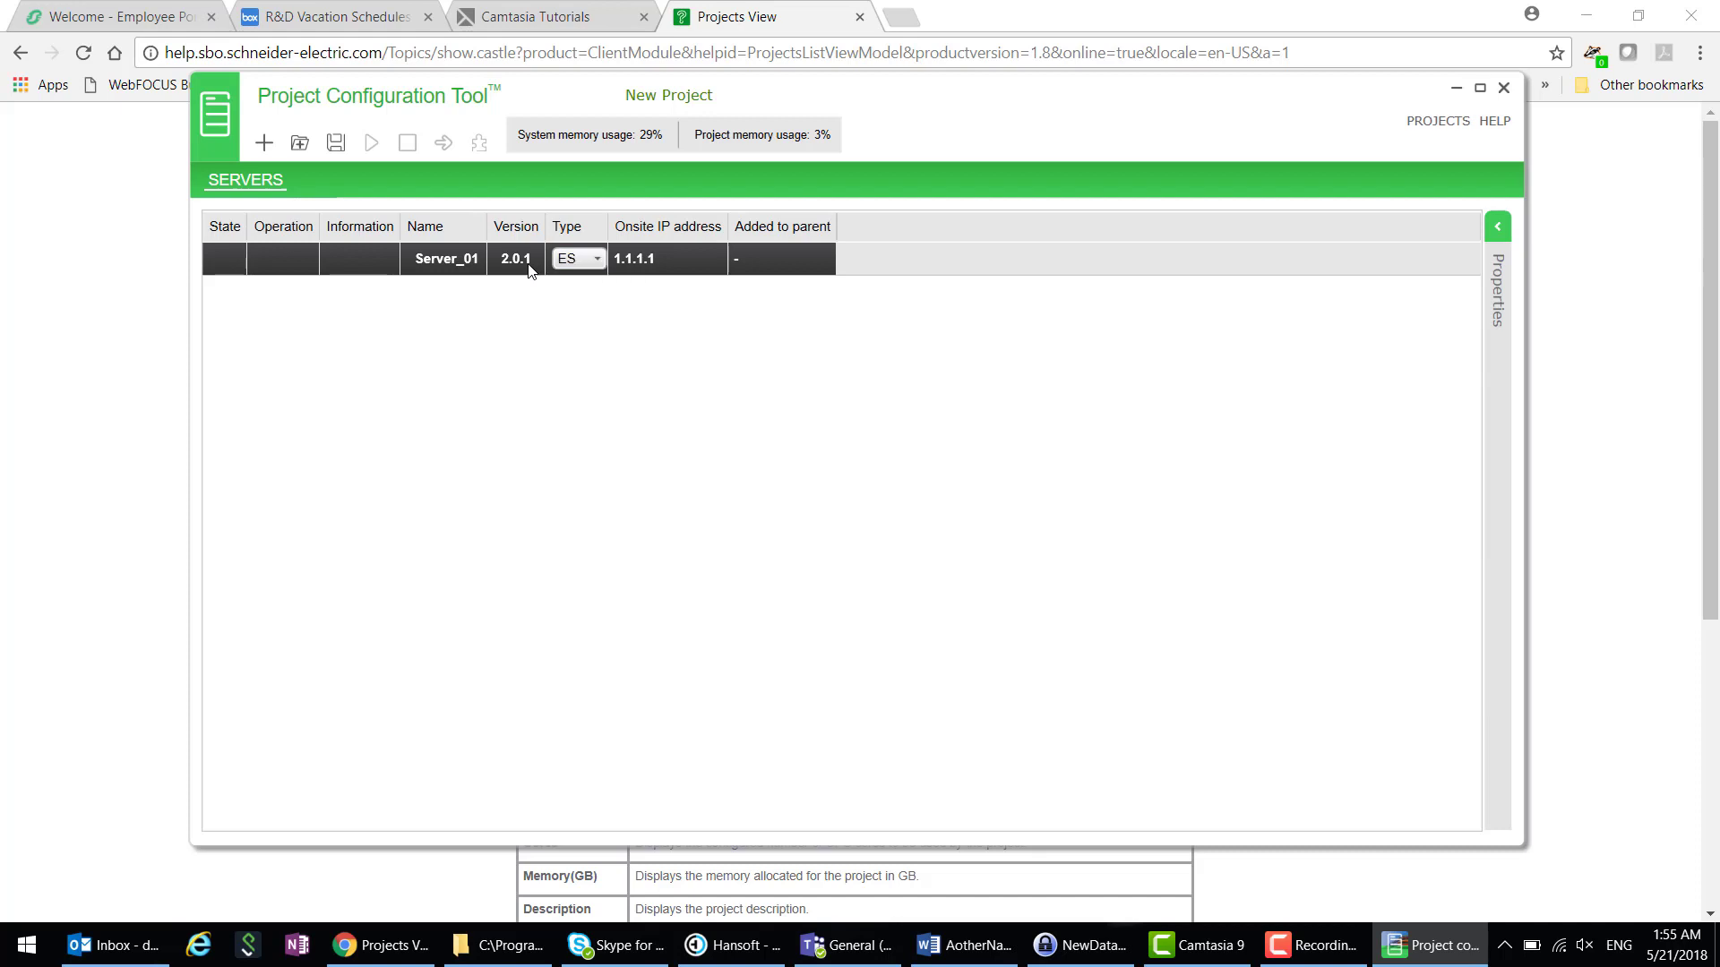
{"action": "left_click", "coordinate": [534, 262]}
{"action": "left_click", "coordinate": [553, 260]}
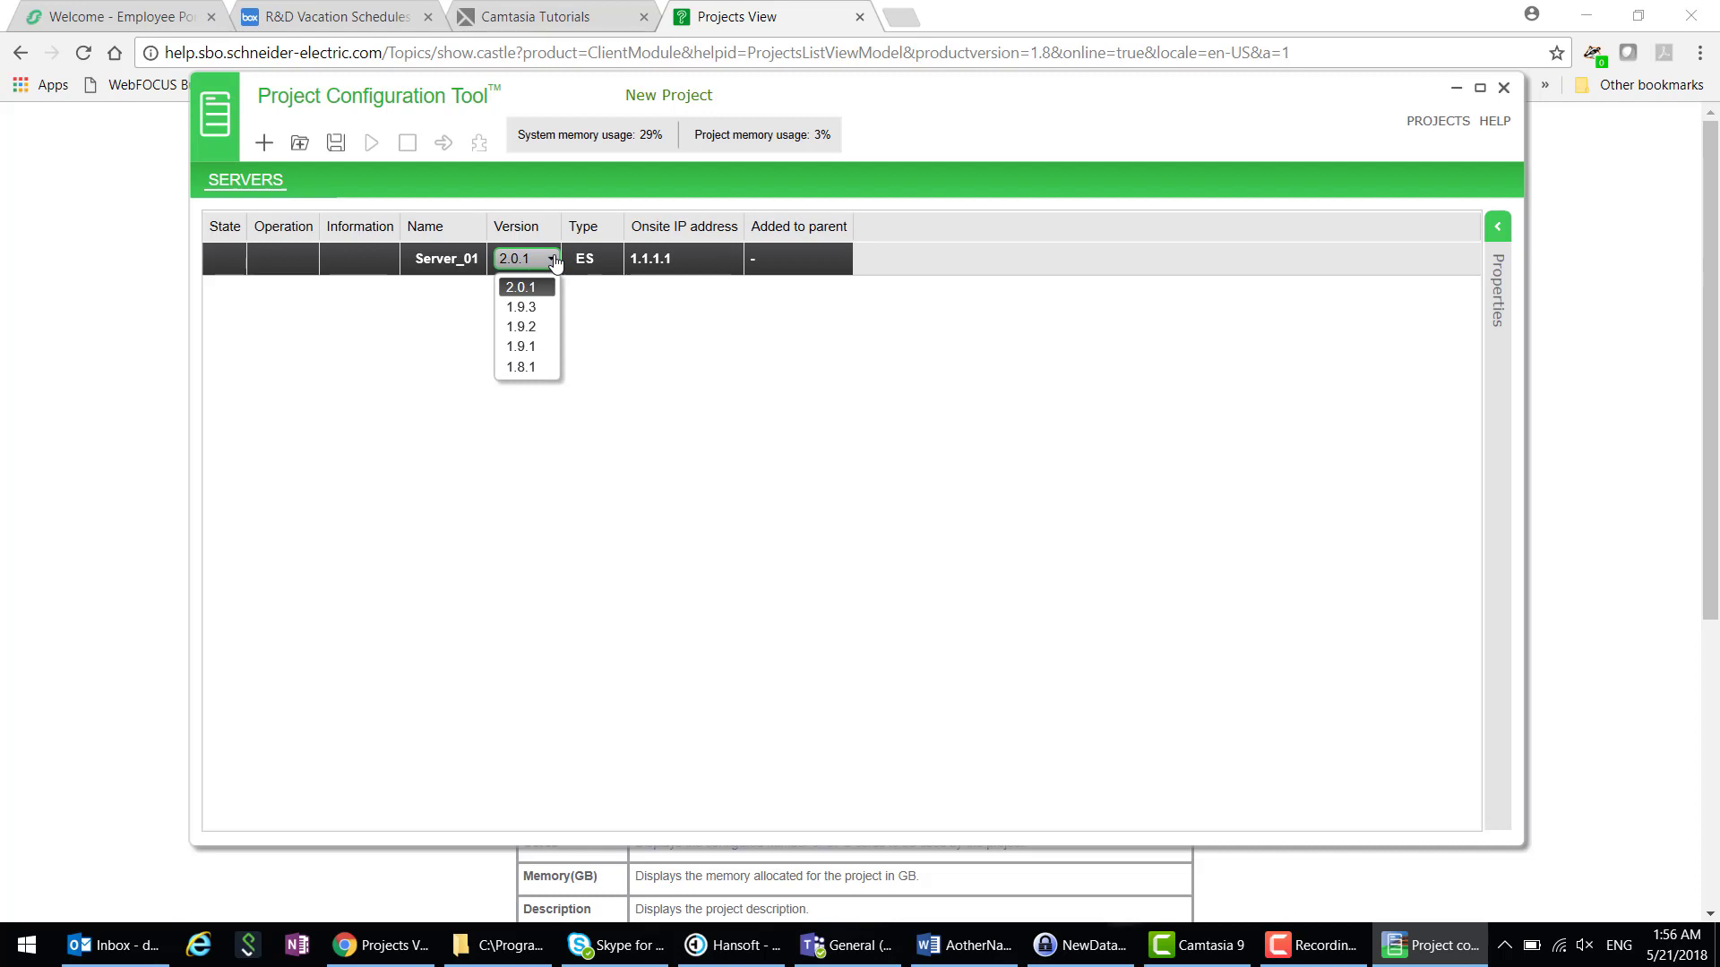
{"action": "left_click", "coordinate": [610, 289]}
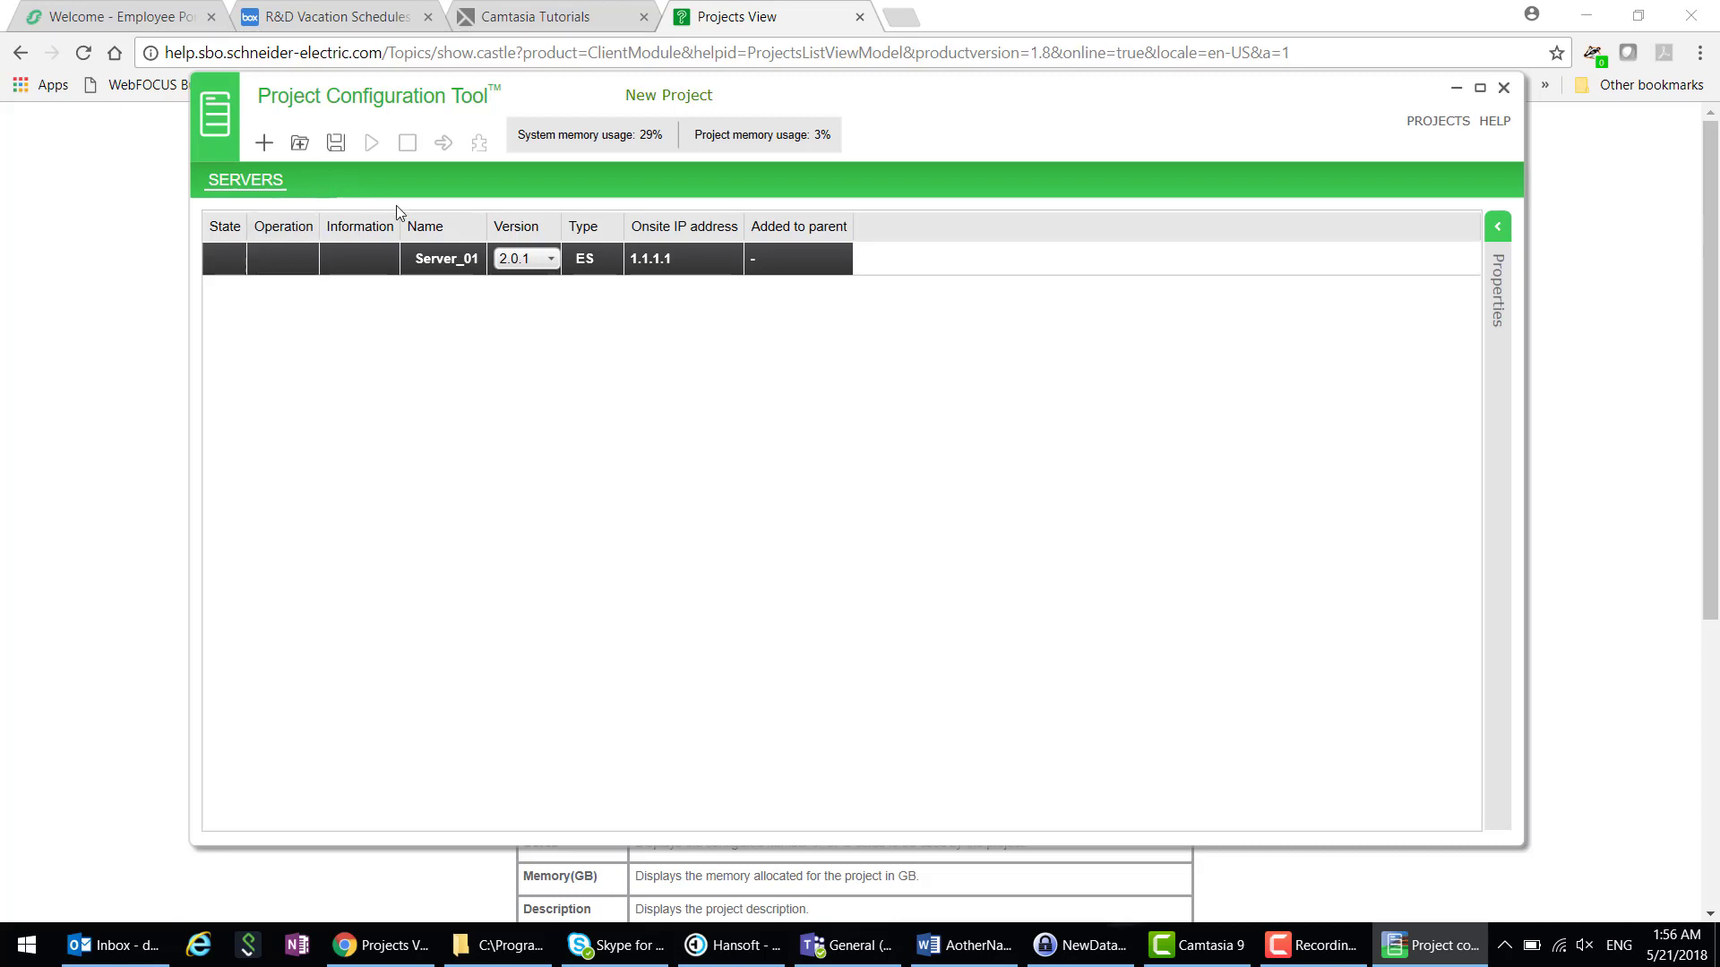
- Save Server_01, entering and confirming a new admin account password
{"action": "left_click", "coordinate": [336, 144]}
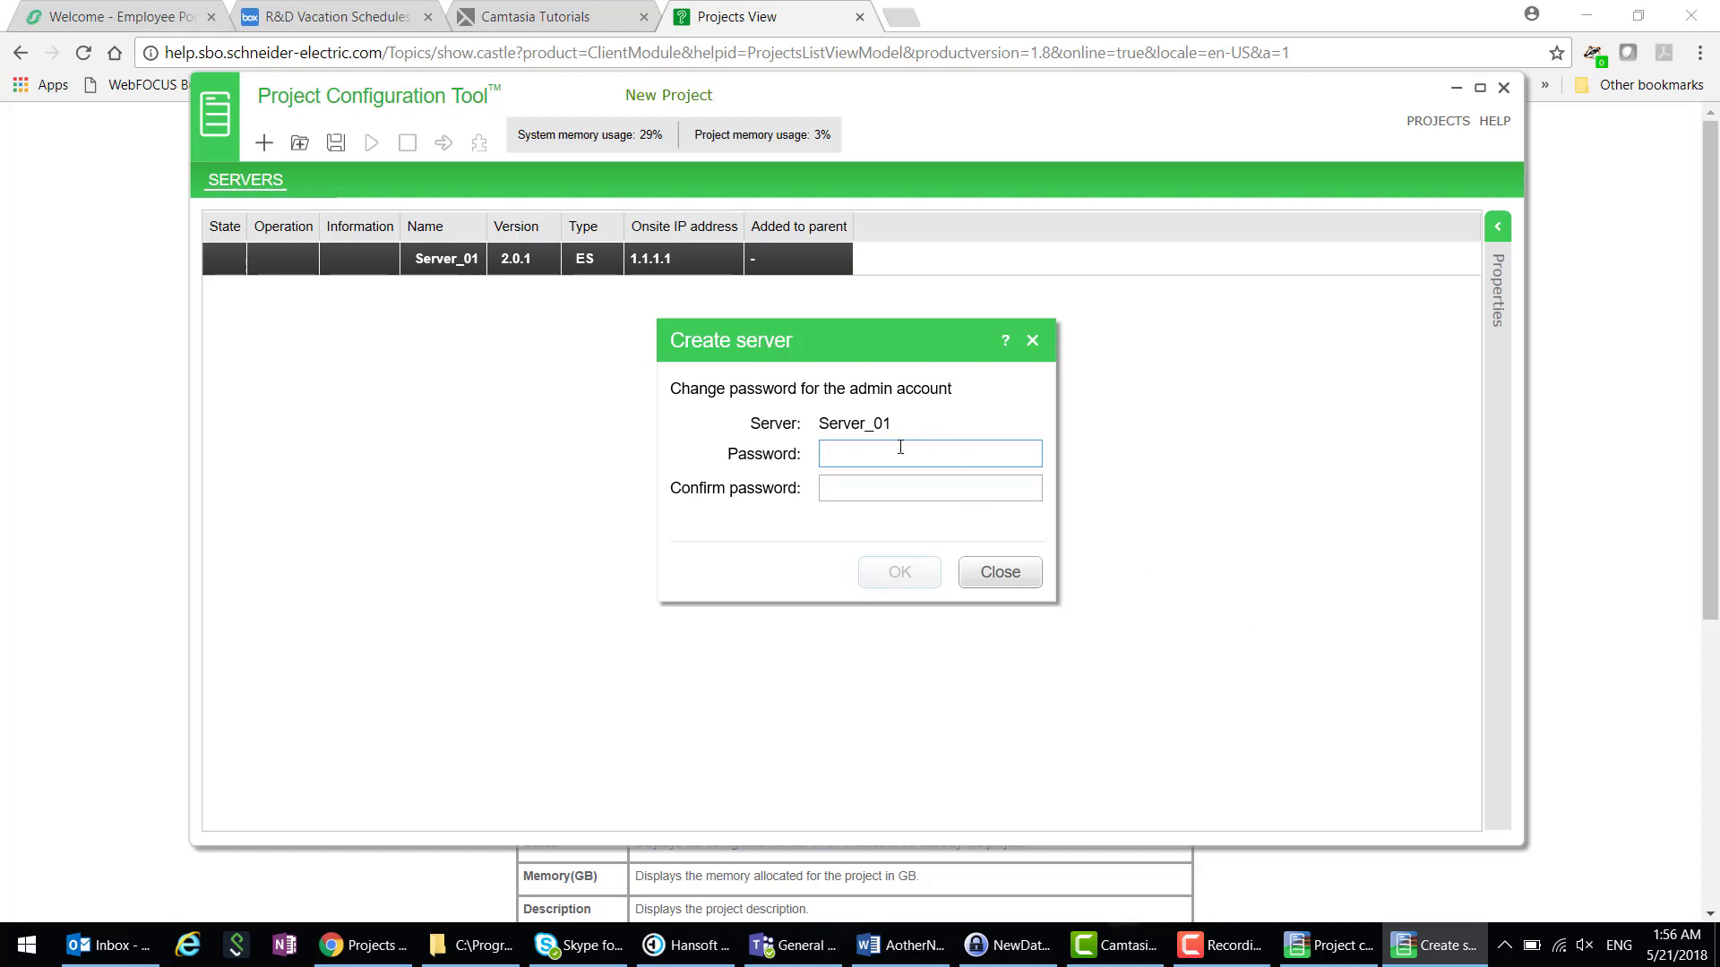
{"action": "type", "text": "••••••••"}
{"action": "key", "text": "ctrl+a"}
{"action": "key", "text": "BackSpace"}
{"action": "type", "text": "•••••••••"}
{"action": "key", "text": "Tab"}
{"action": "type", "text": "•••••••"}
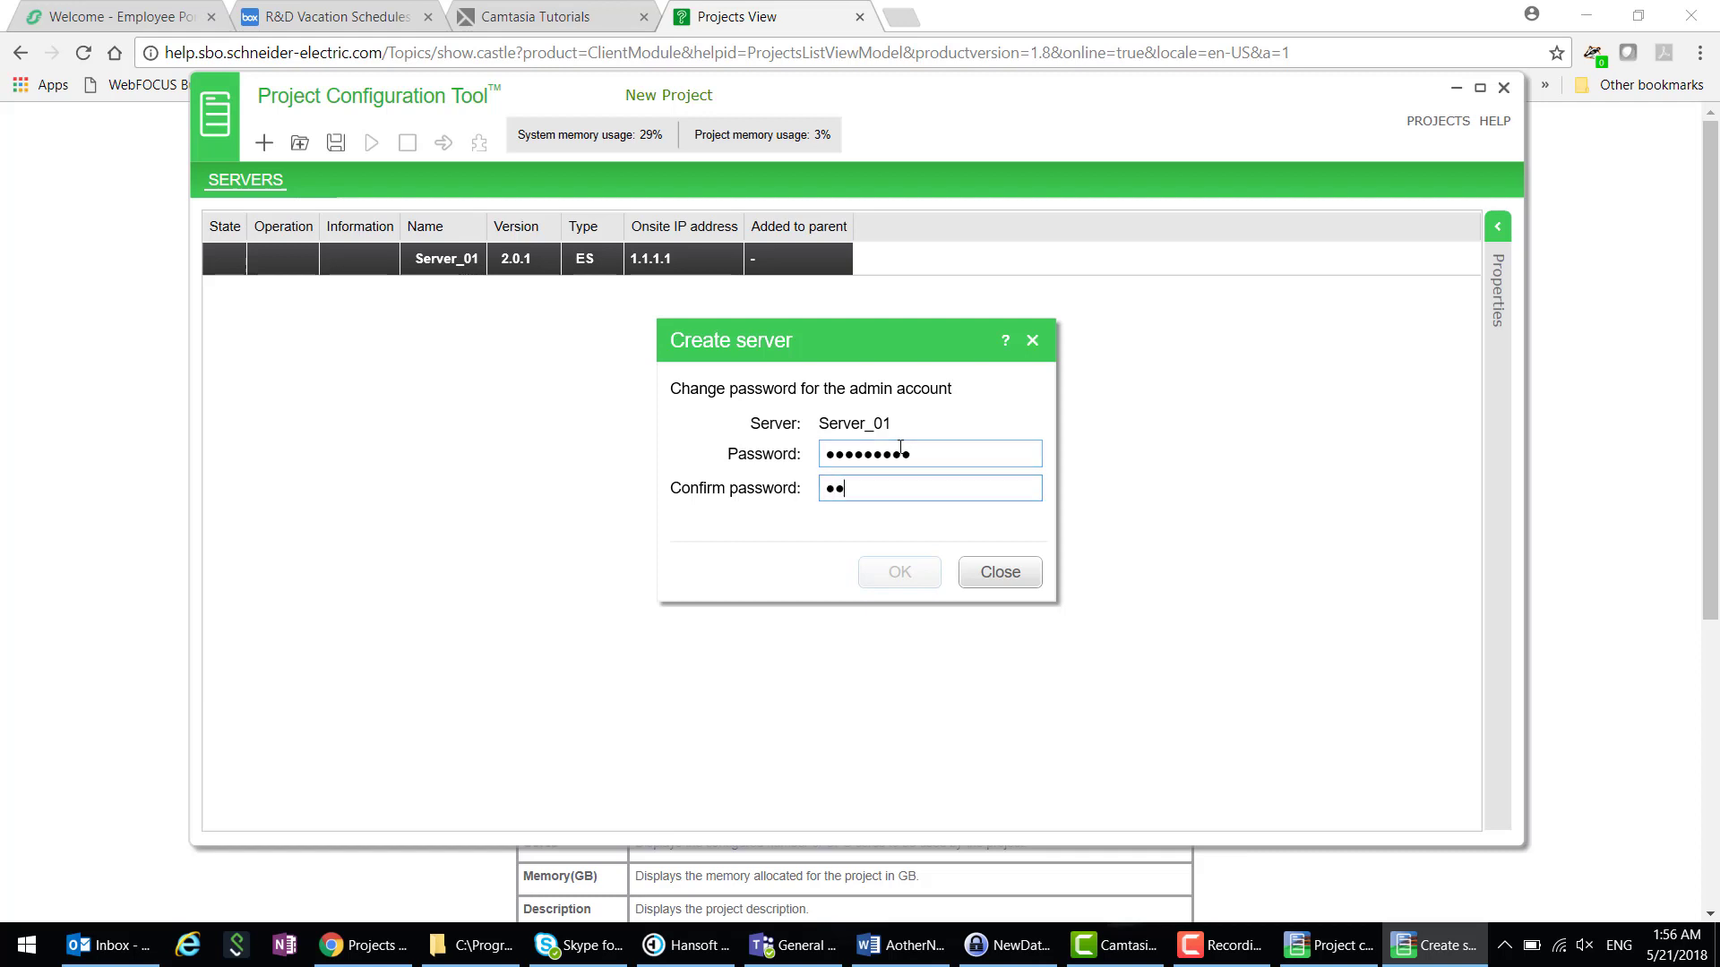
{"action": "type", "text": "••"}
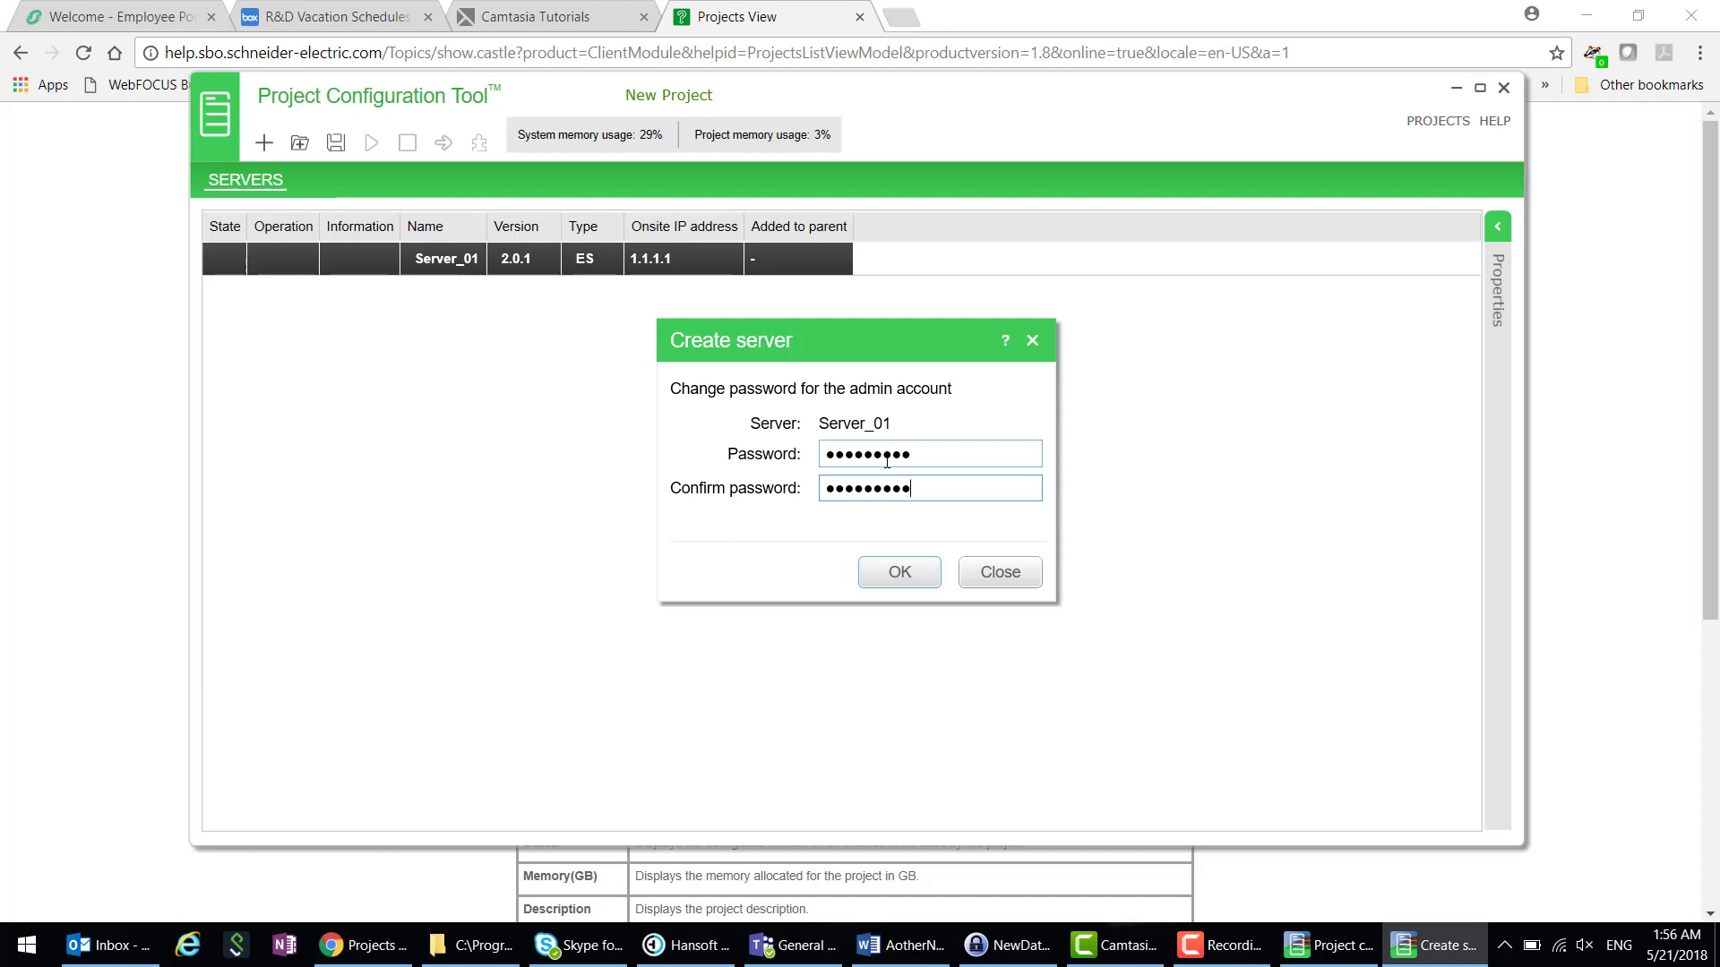
{"action": "left_click", "coordinate": [900, 573]}
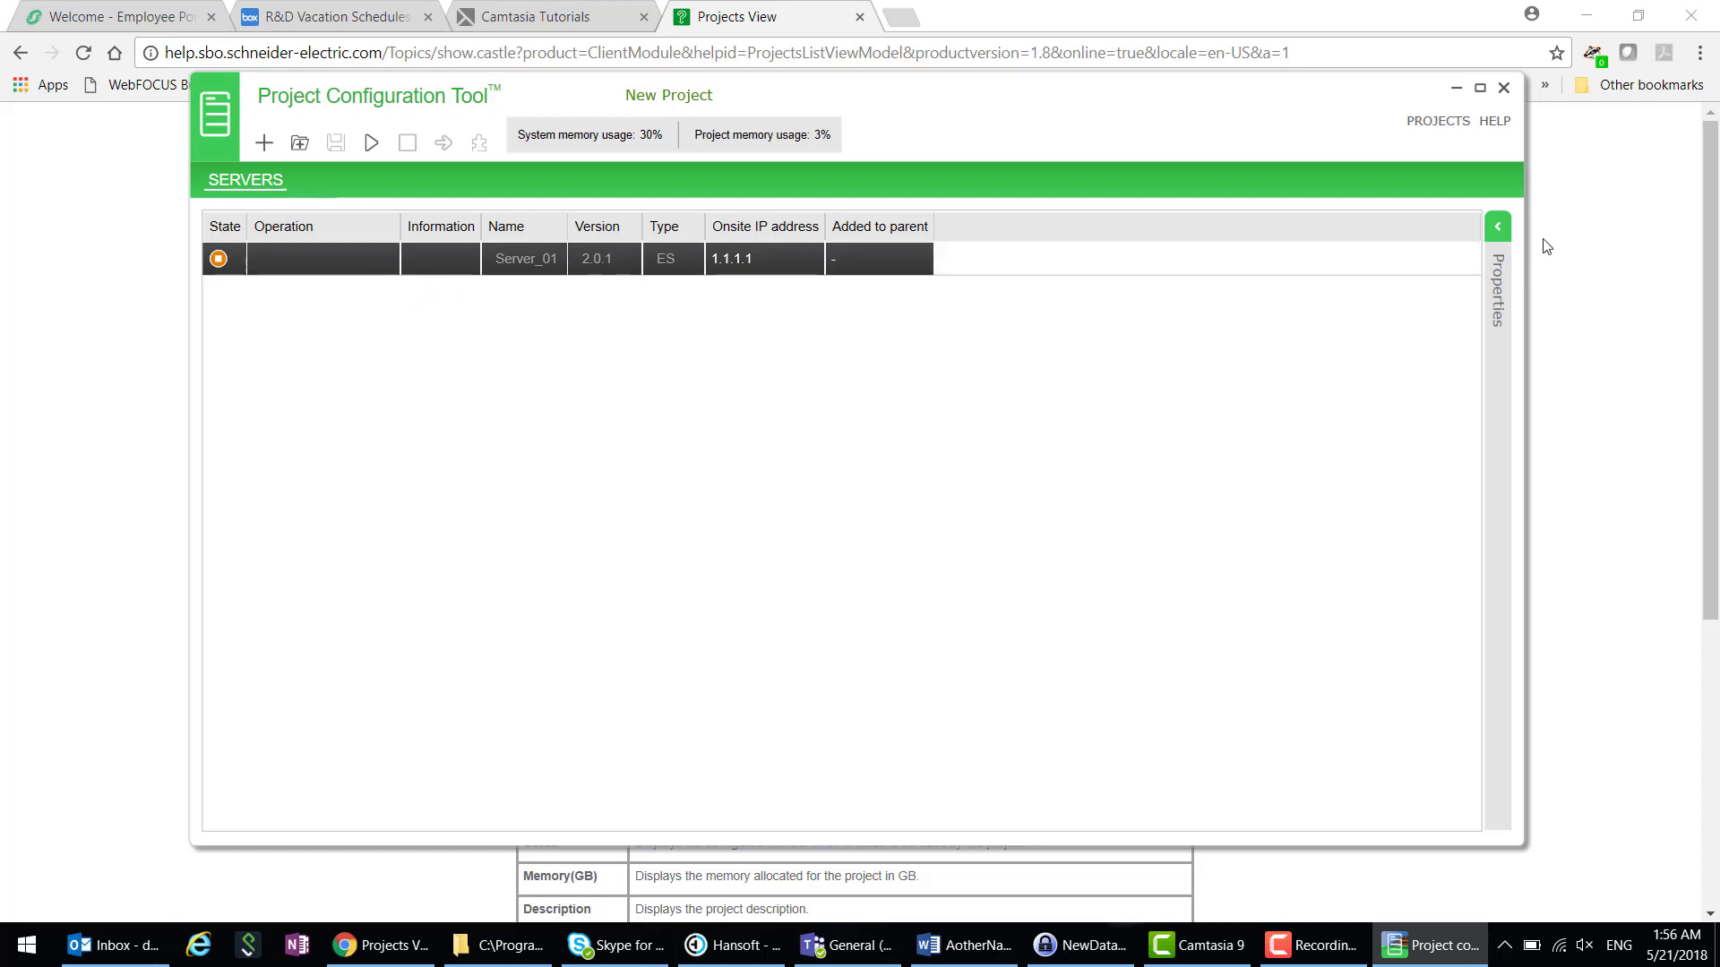
{"action": "left_click", "coordinate": [1493, 230]}
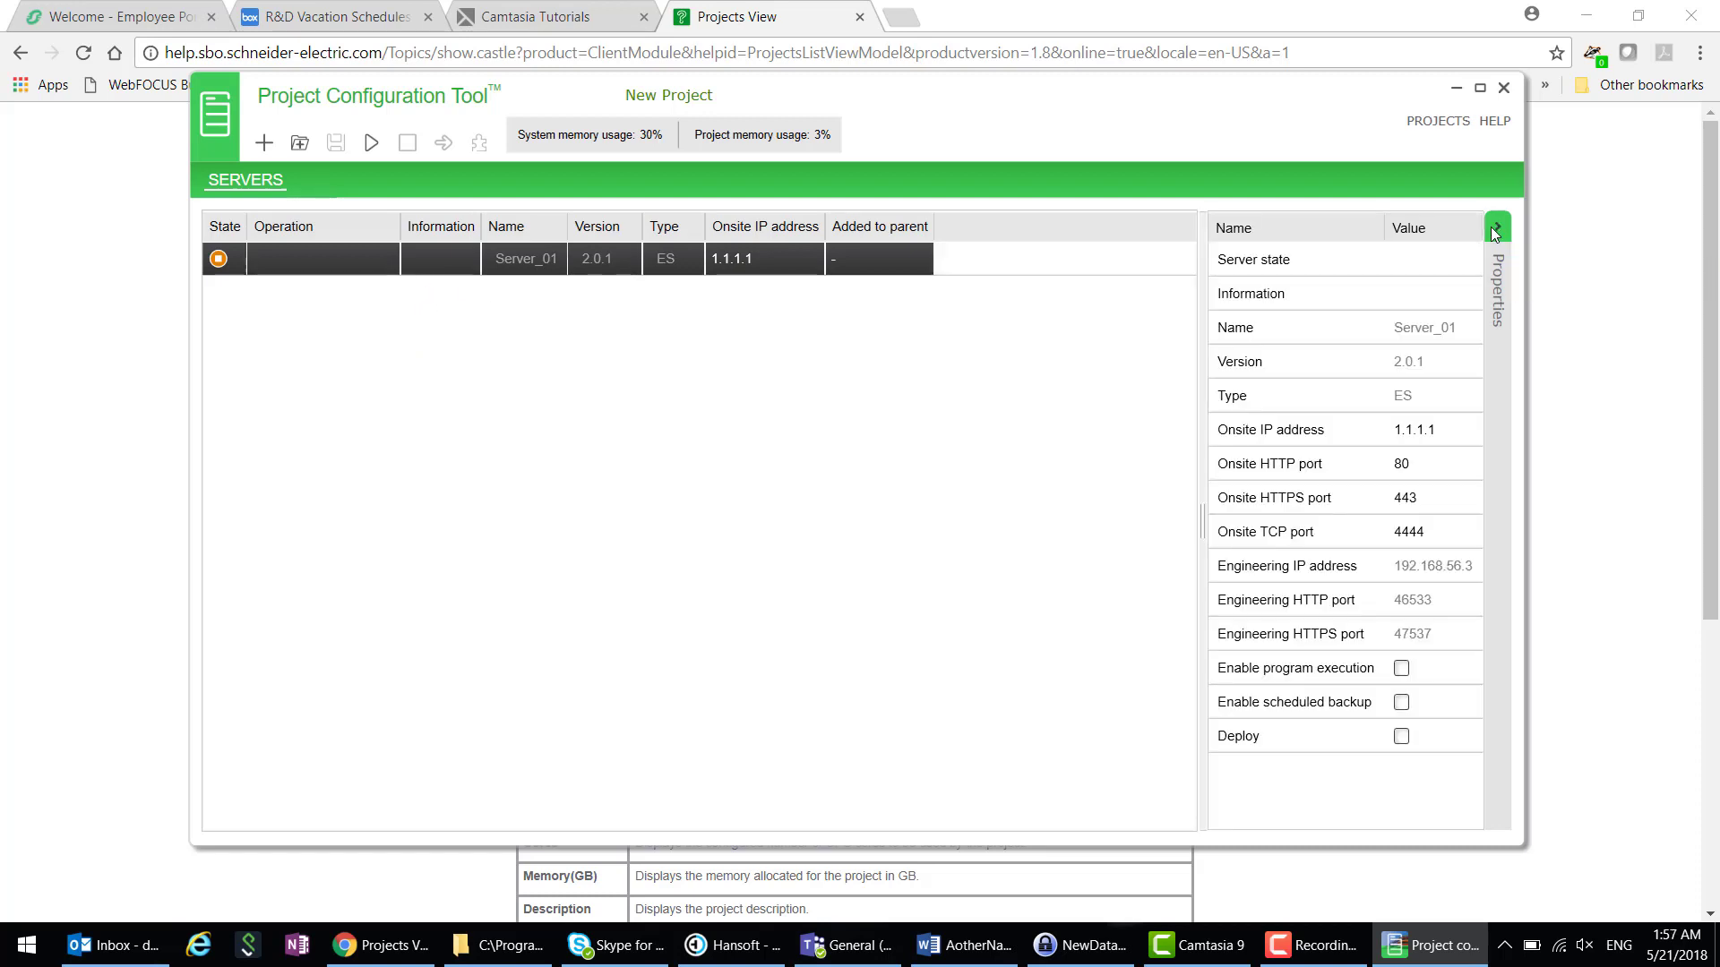
{"action": "left_click_drag", "start_coordinate": [1268, 237], "coordinate": [1538, 265]}
- Deselect Server_01 and show the Create a new server from template dialog
{"action": "left_click", "coordinate": [641, 399]}
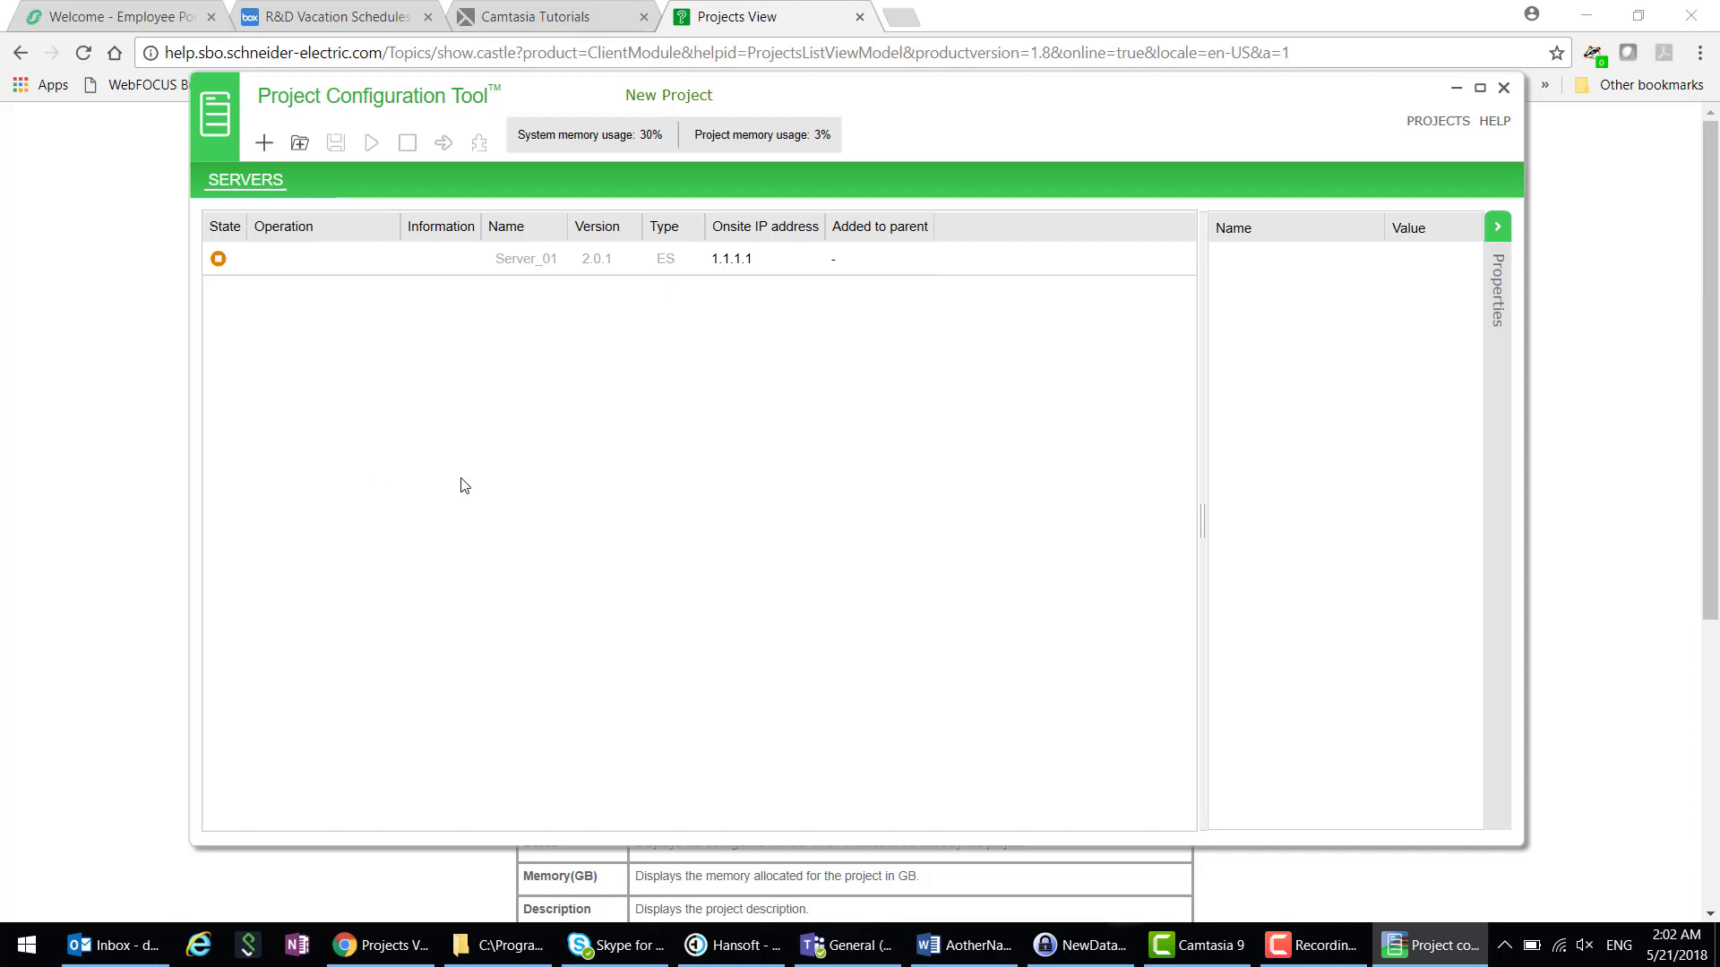
{"action": "left_click", "coordinate": [299, 145]}
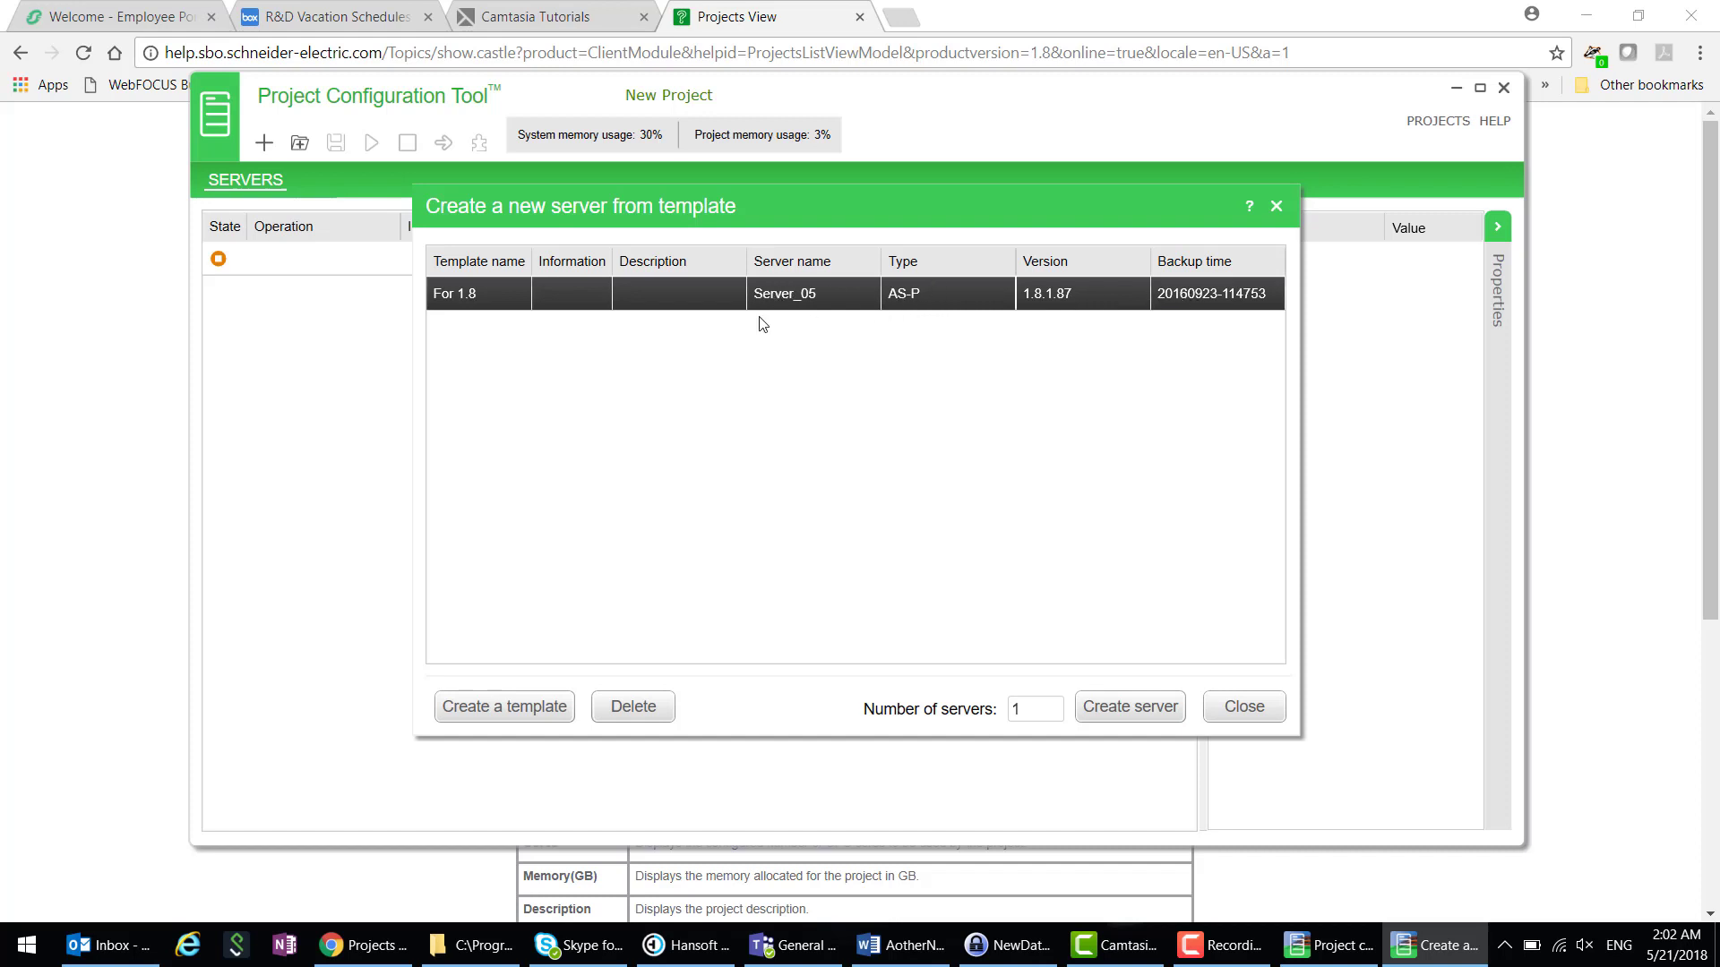
{"action": "left_click", "coordinate": [504, 712]}
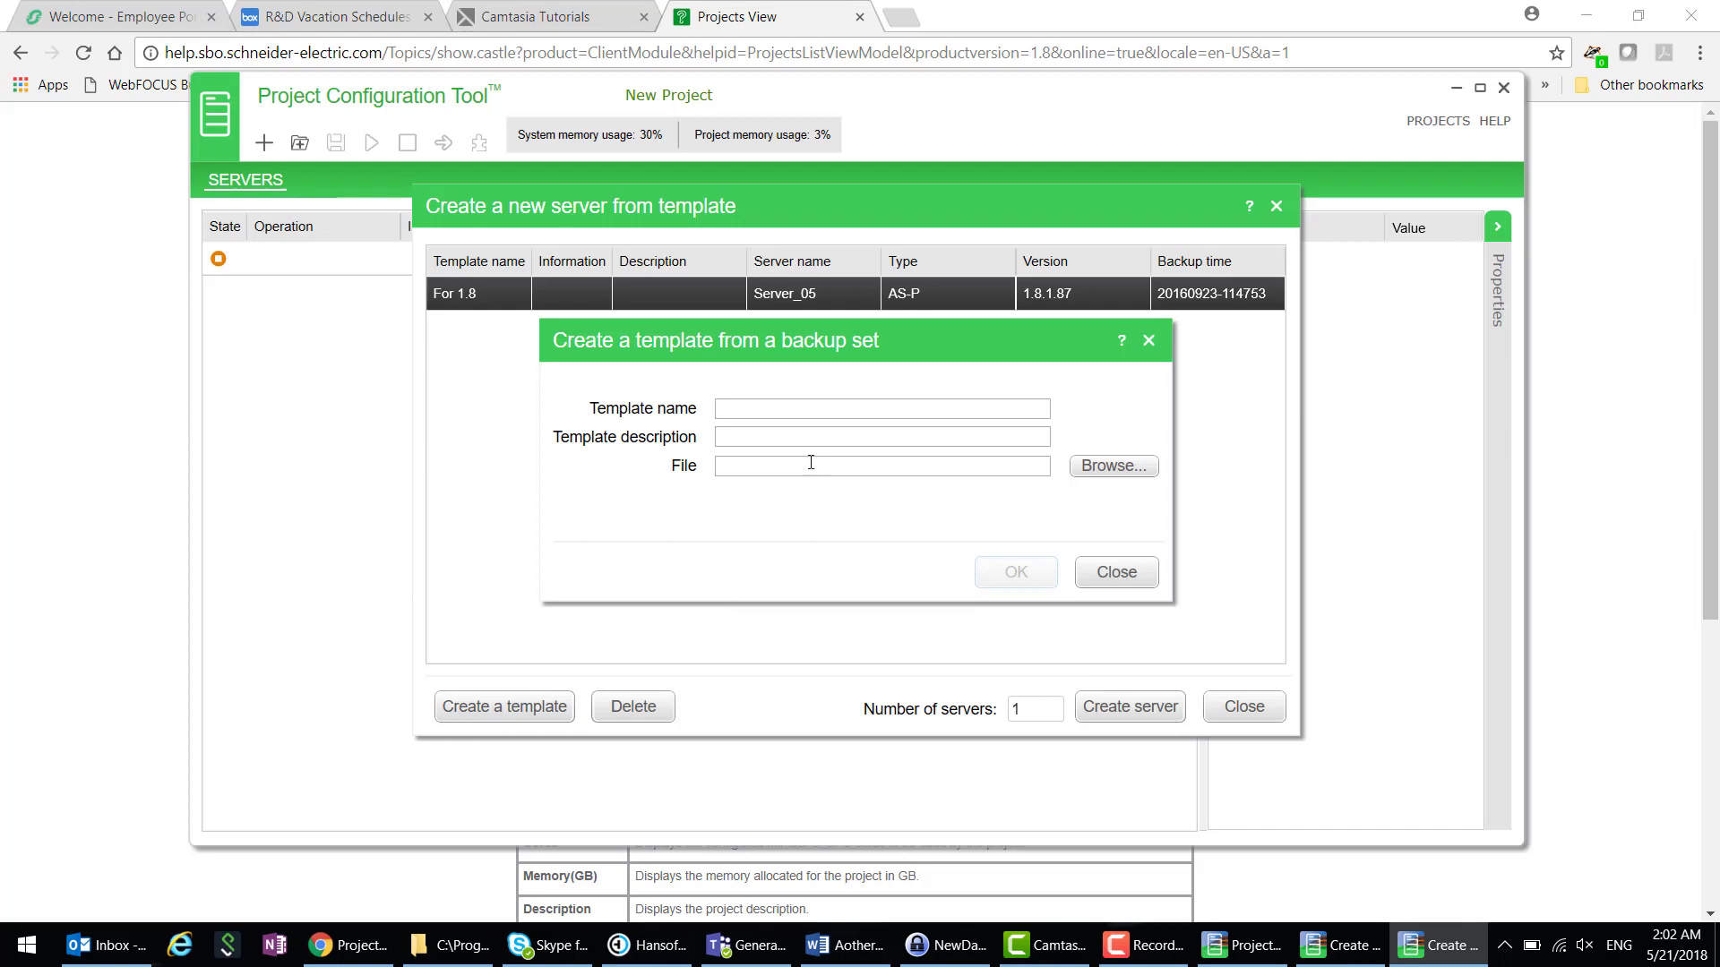
{"action": "left_click", "coordinate": [757, 407]}
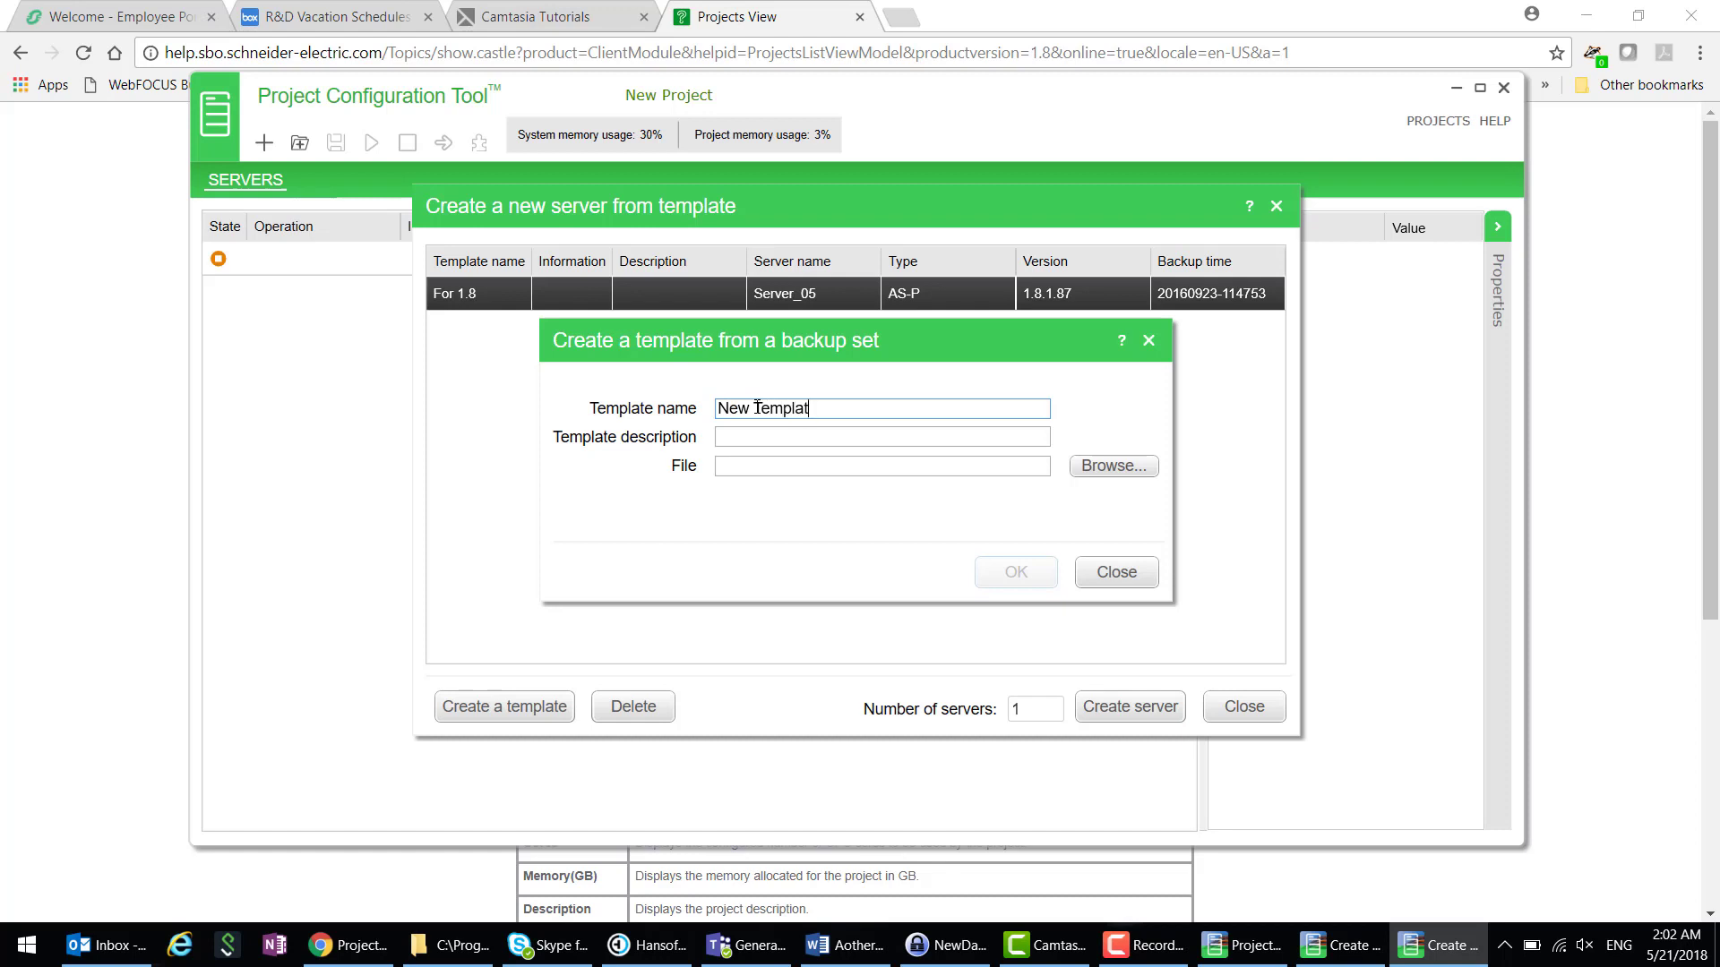
{"action": "left_click", "coordinate": [1111, 466]}
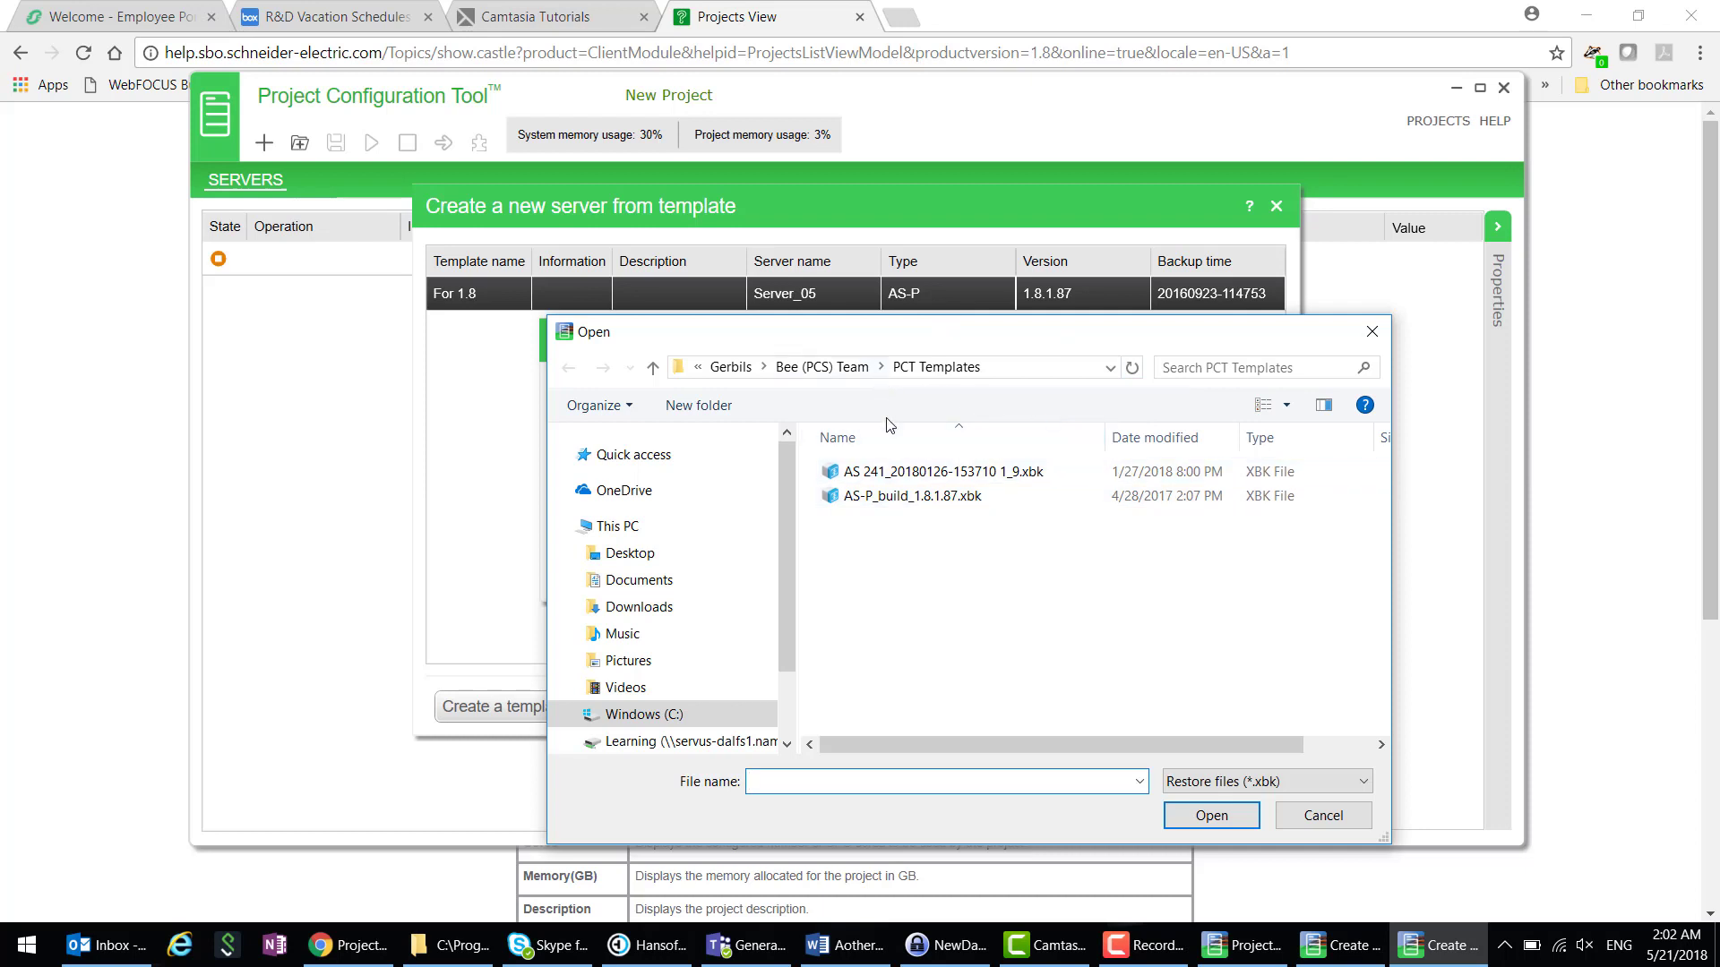
{"action": "left_click", "coordinate": [917, 475]}
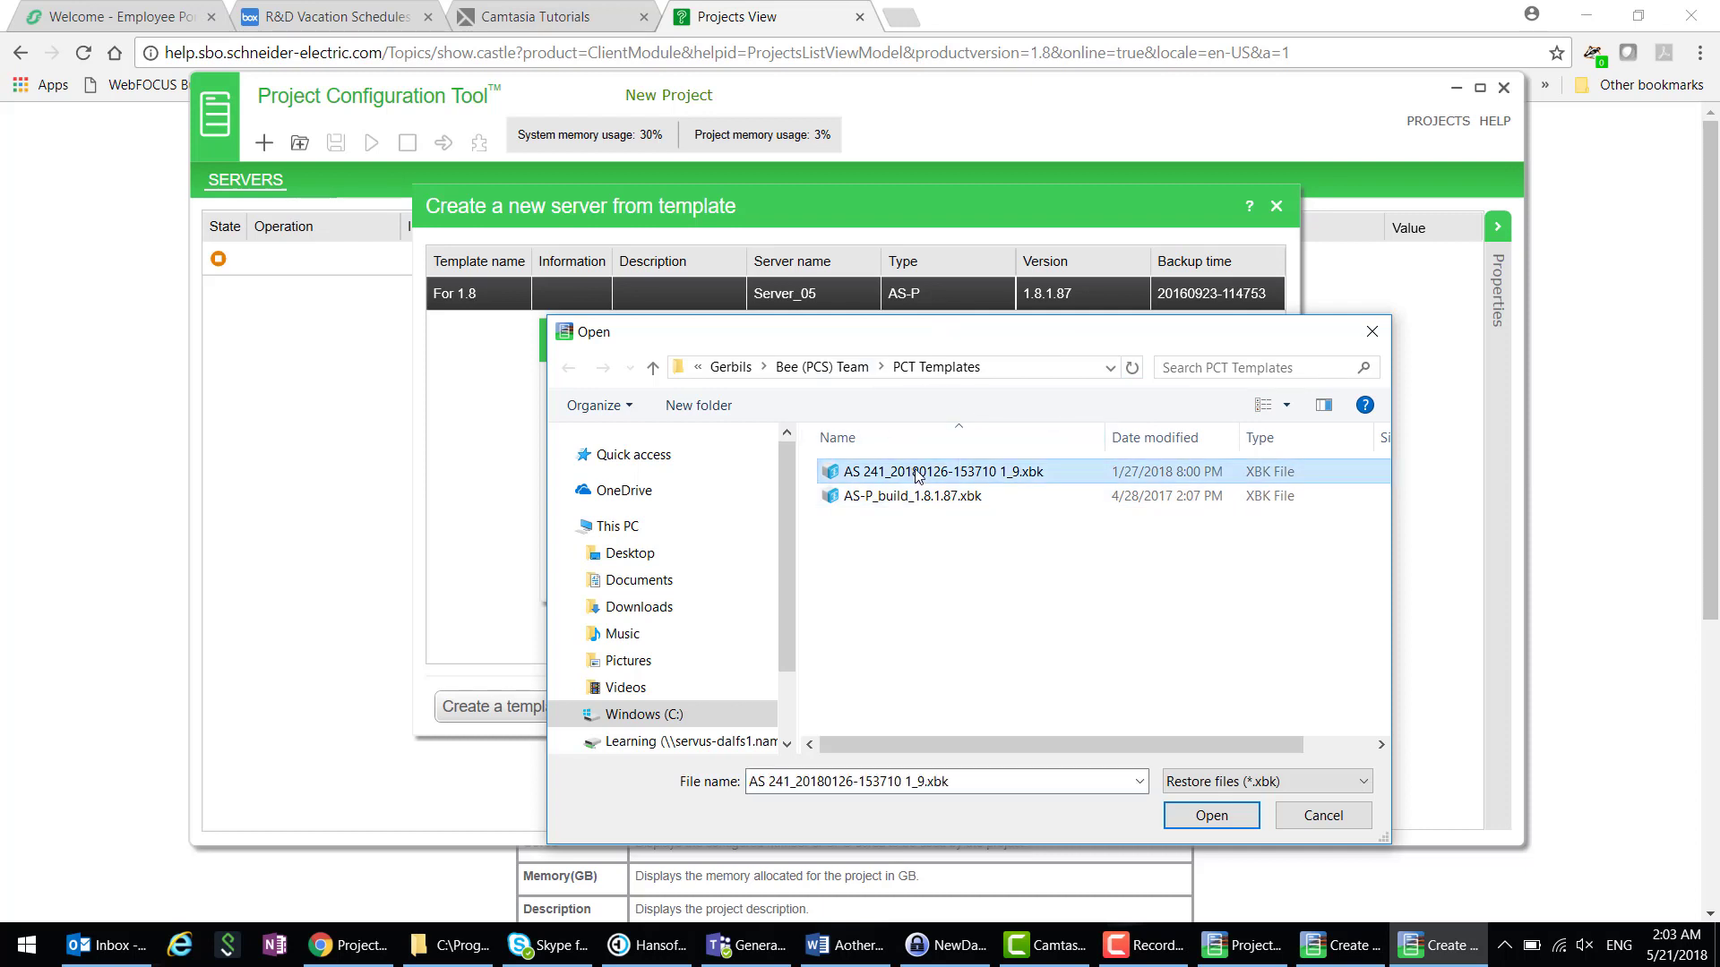
{"action": "left_click", "coordinate": [1211, 817]}
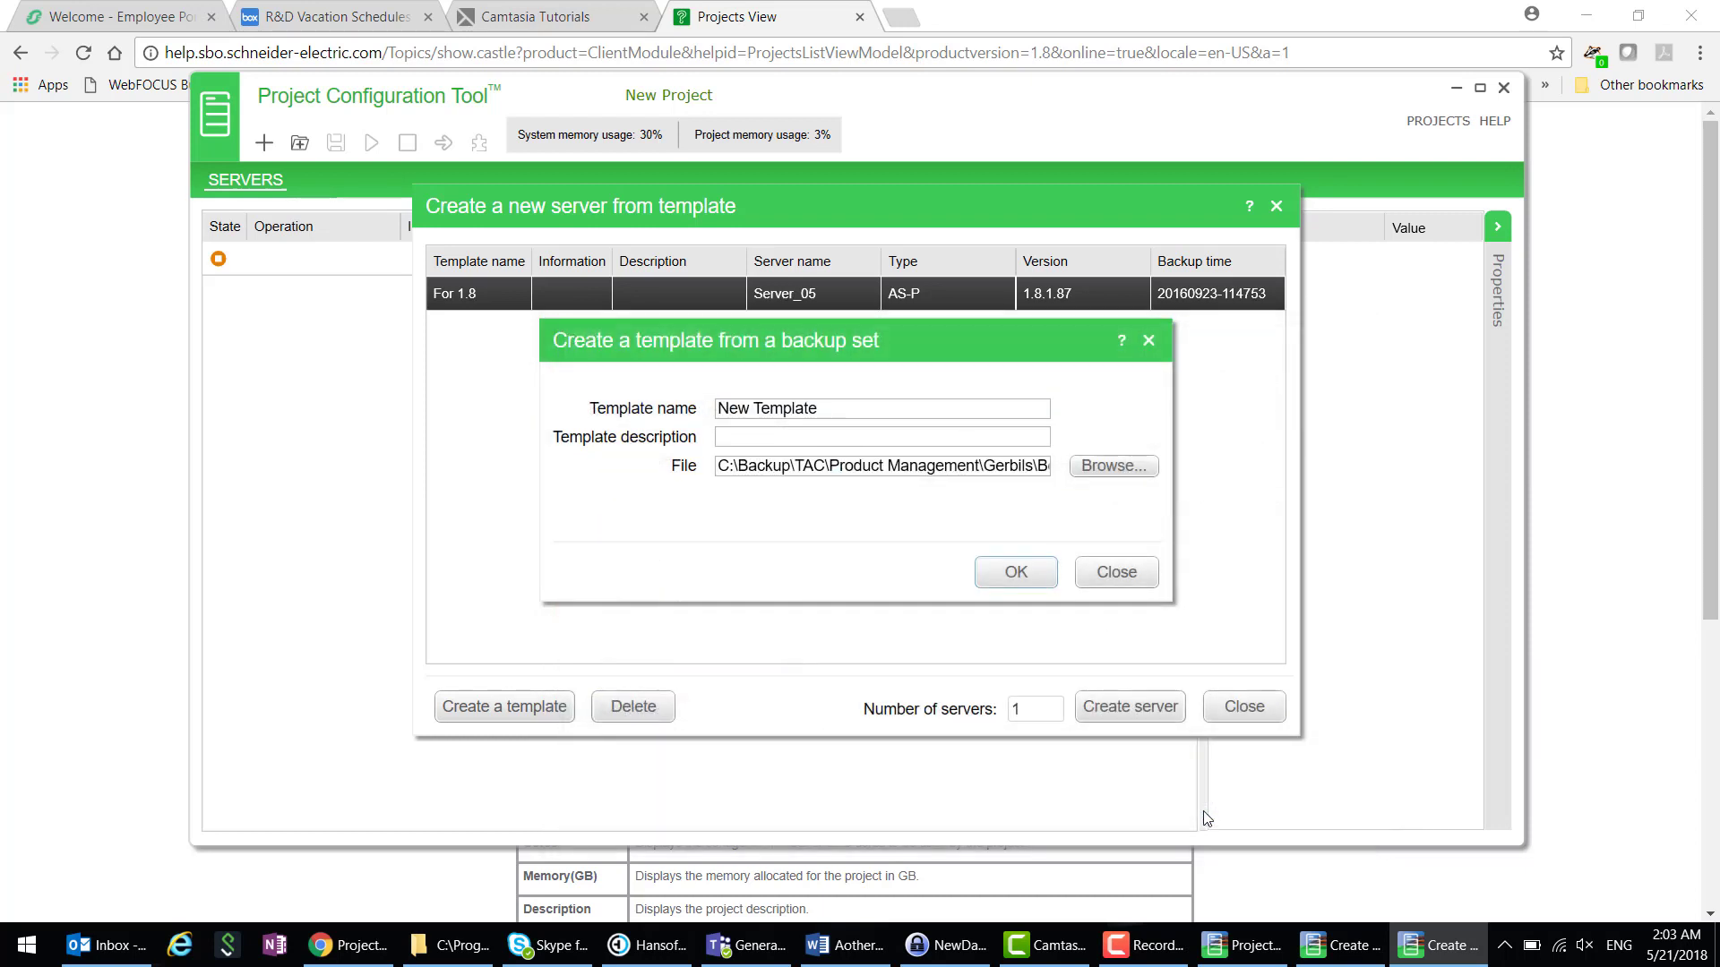
{"action": "left_click", "coordinate": [1012, 574]}
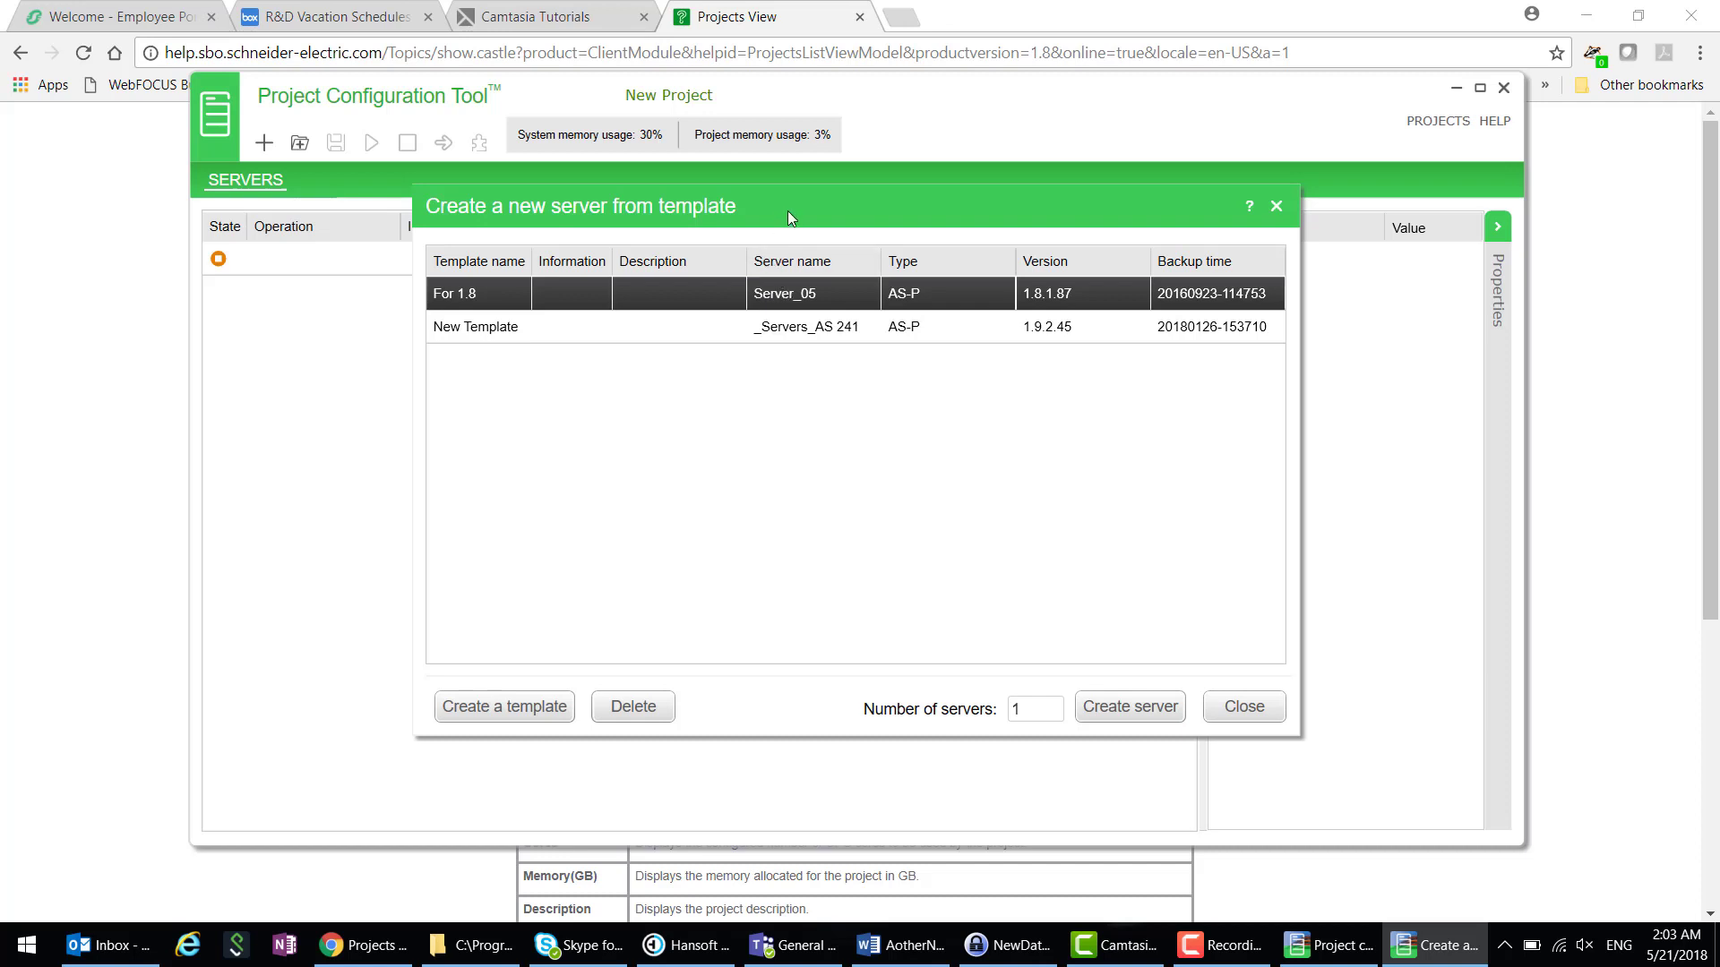
- Create 5 servers from the For 1.8 template by setting the server count to 5
{"action": "left_click_drag", "start_coordinate": [787, 211], "coordinate": [769, 308]}
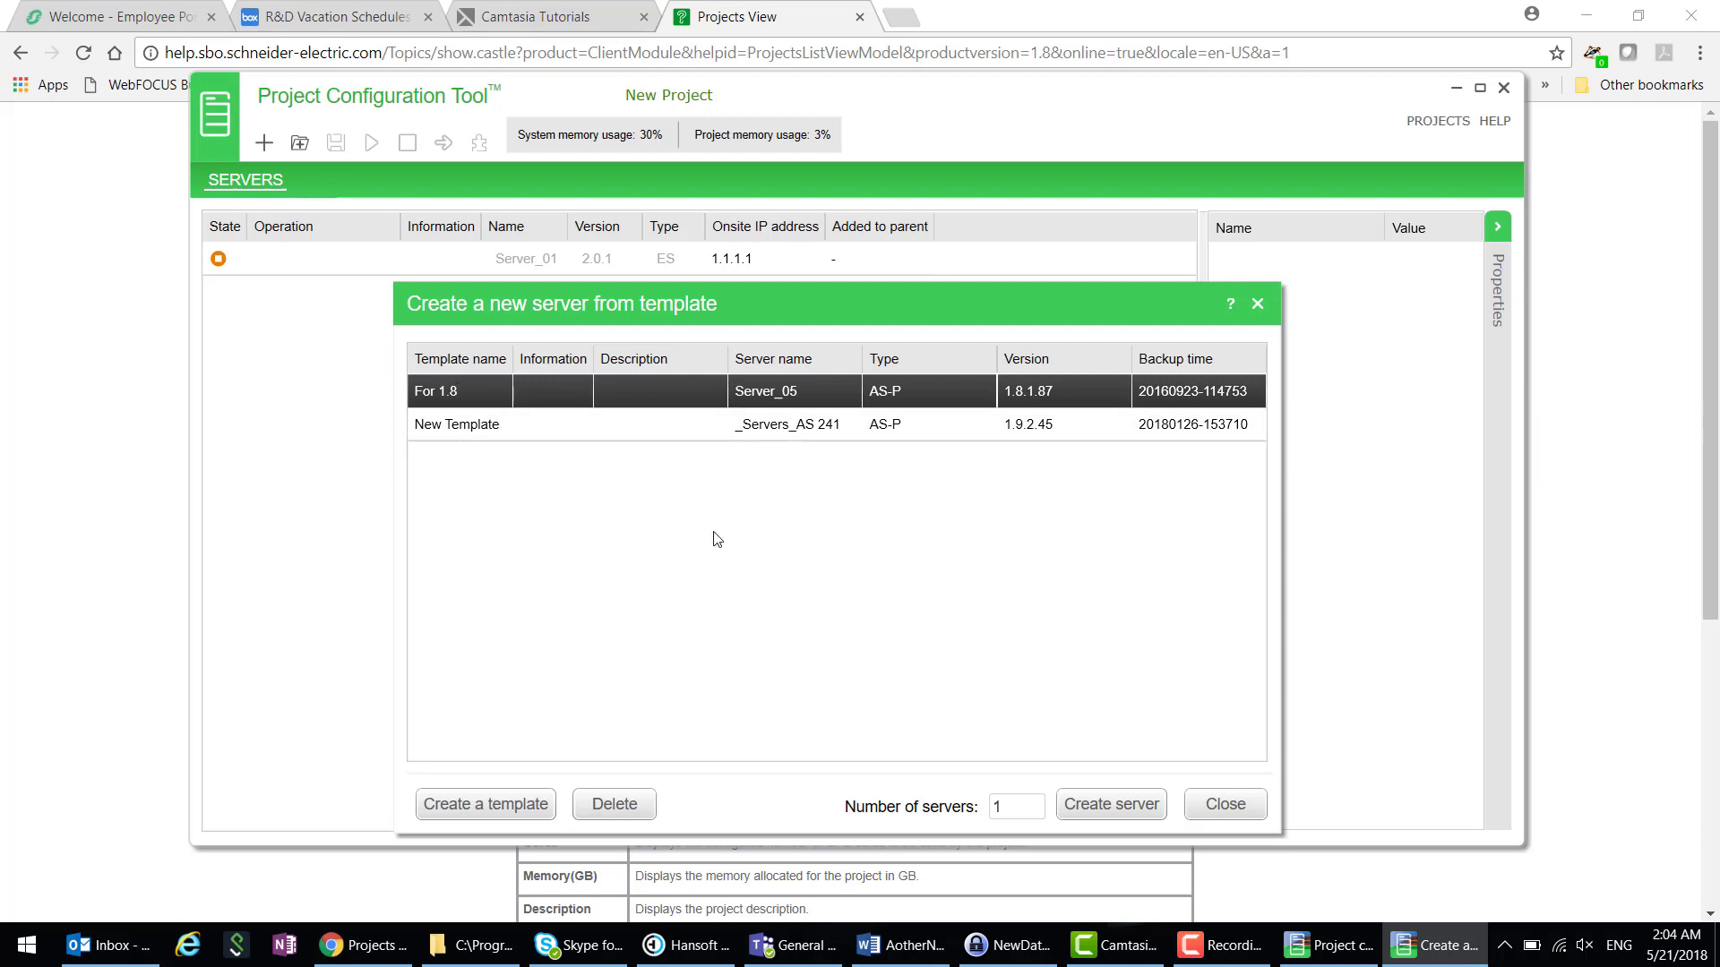
{"action": "double_click", "coordinate": [997, 809]}
{"action": "type", "text": "5"}
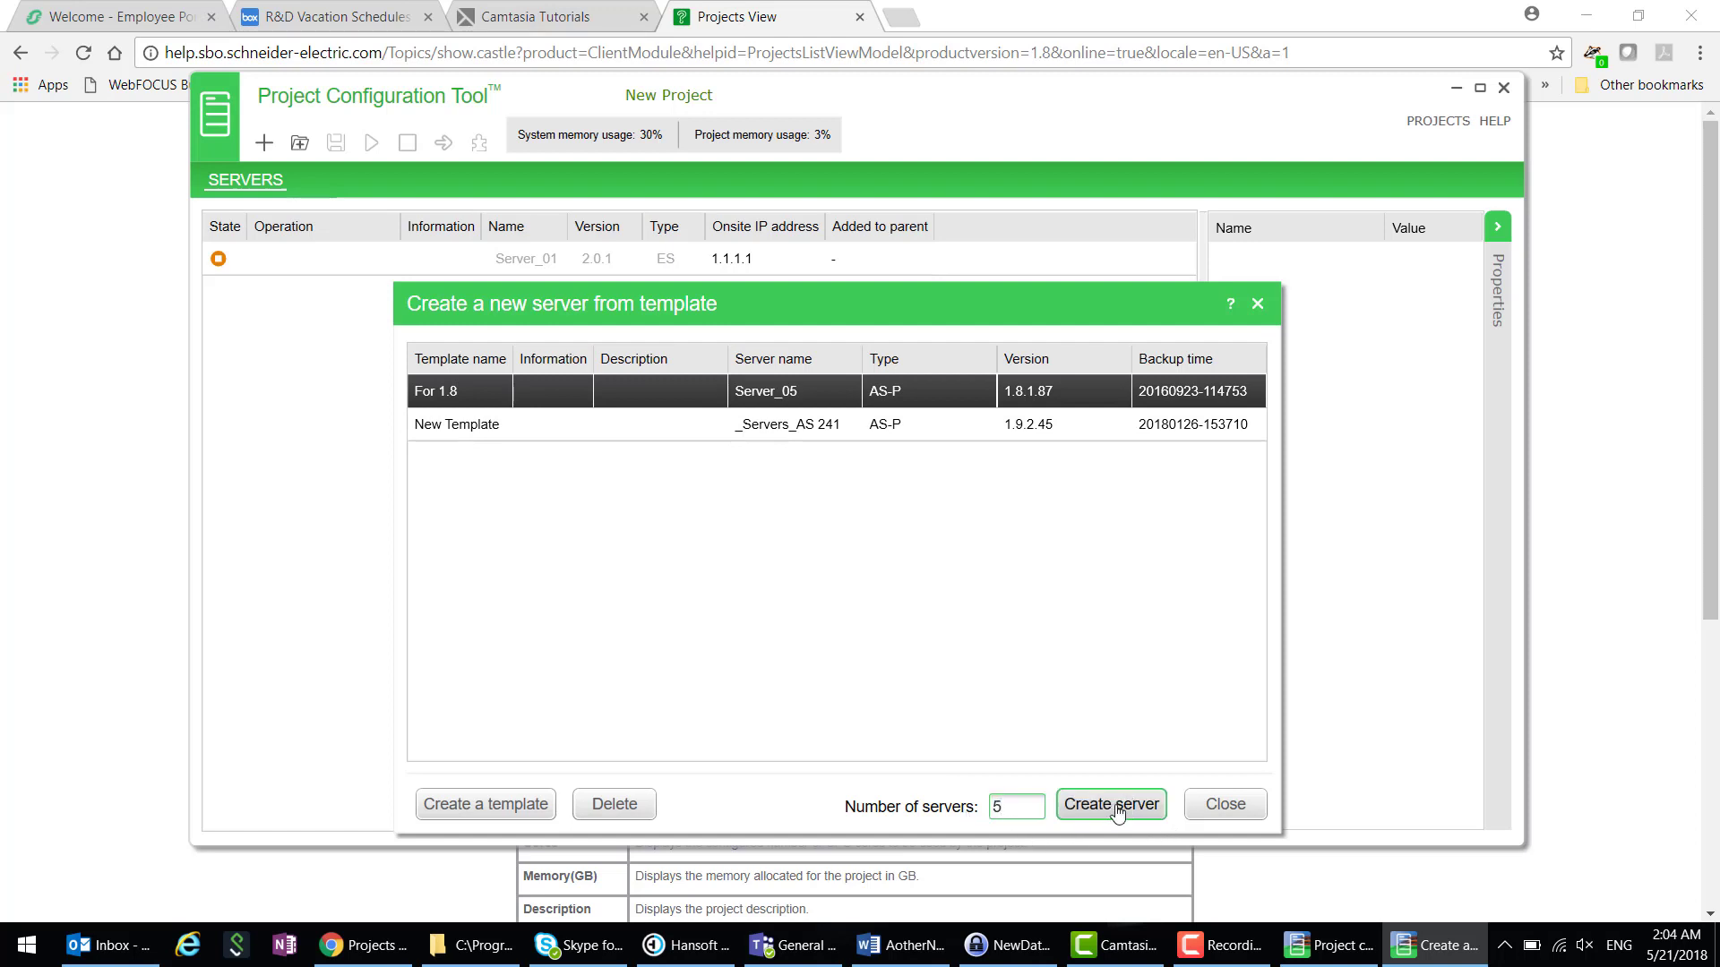
{"action": "left_click", "coordinate": [1114, 804]}
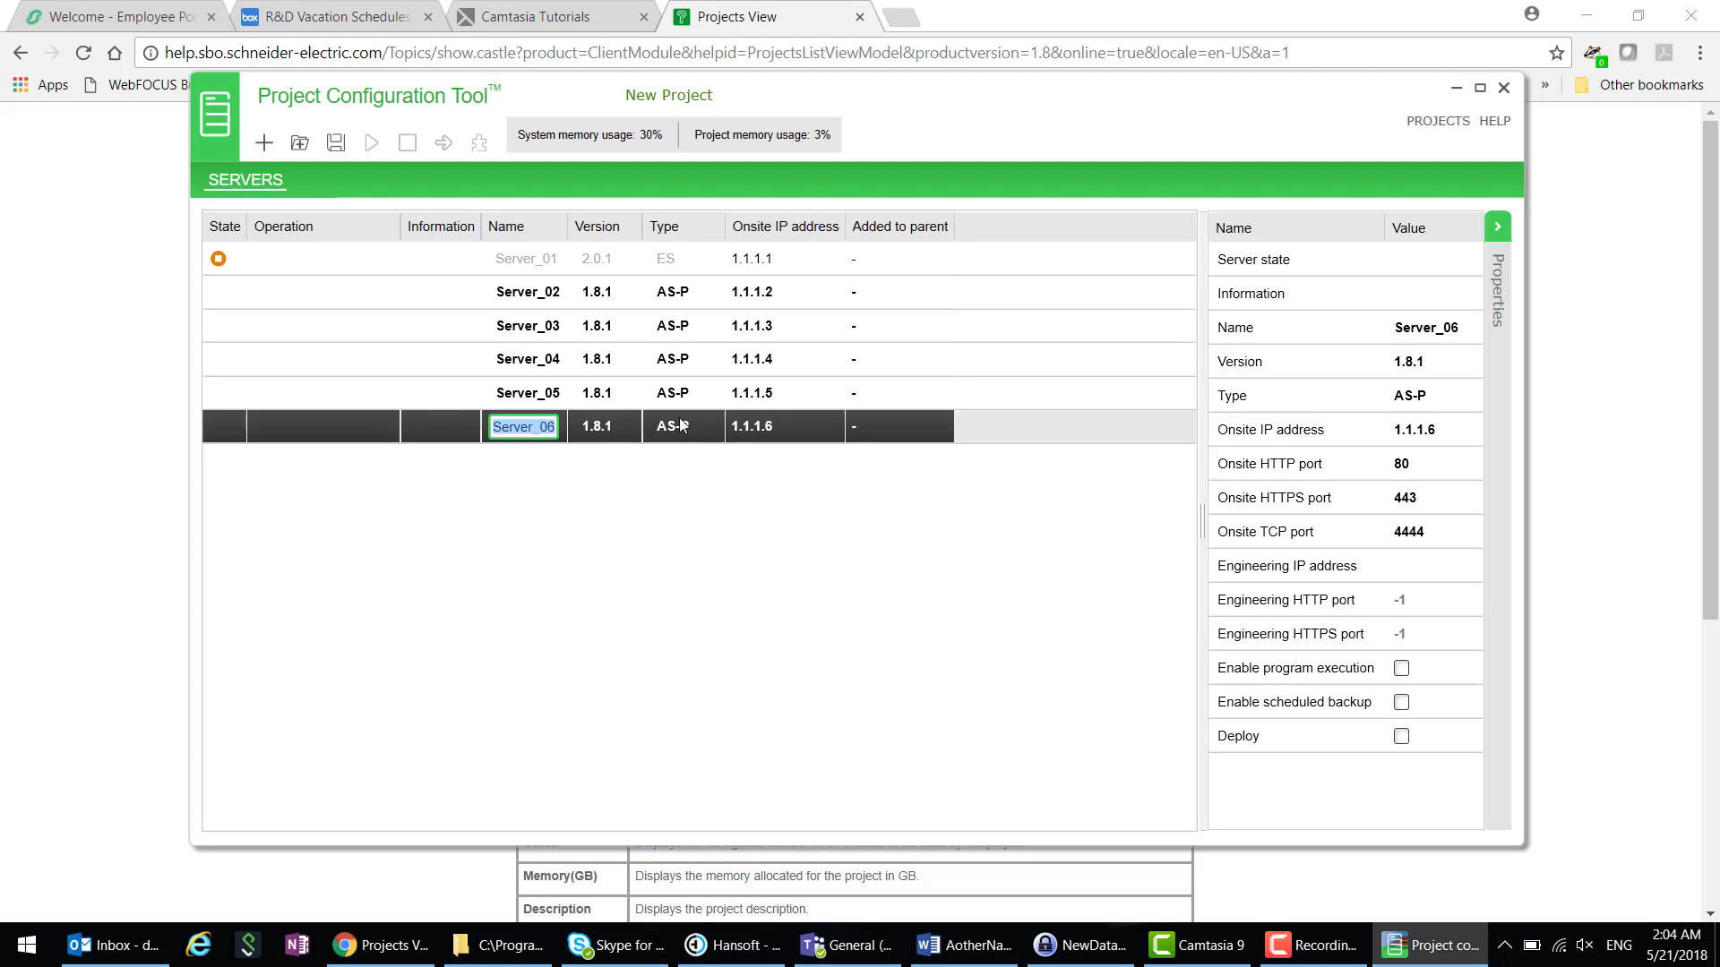
- Select Server_02 through Server_06 together and save them
{"action": "left_click", "coordinate": [240, 299], "text": "shift"}
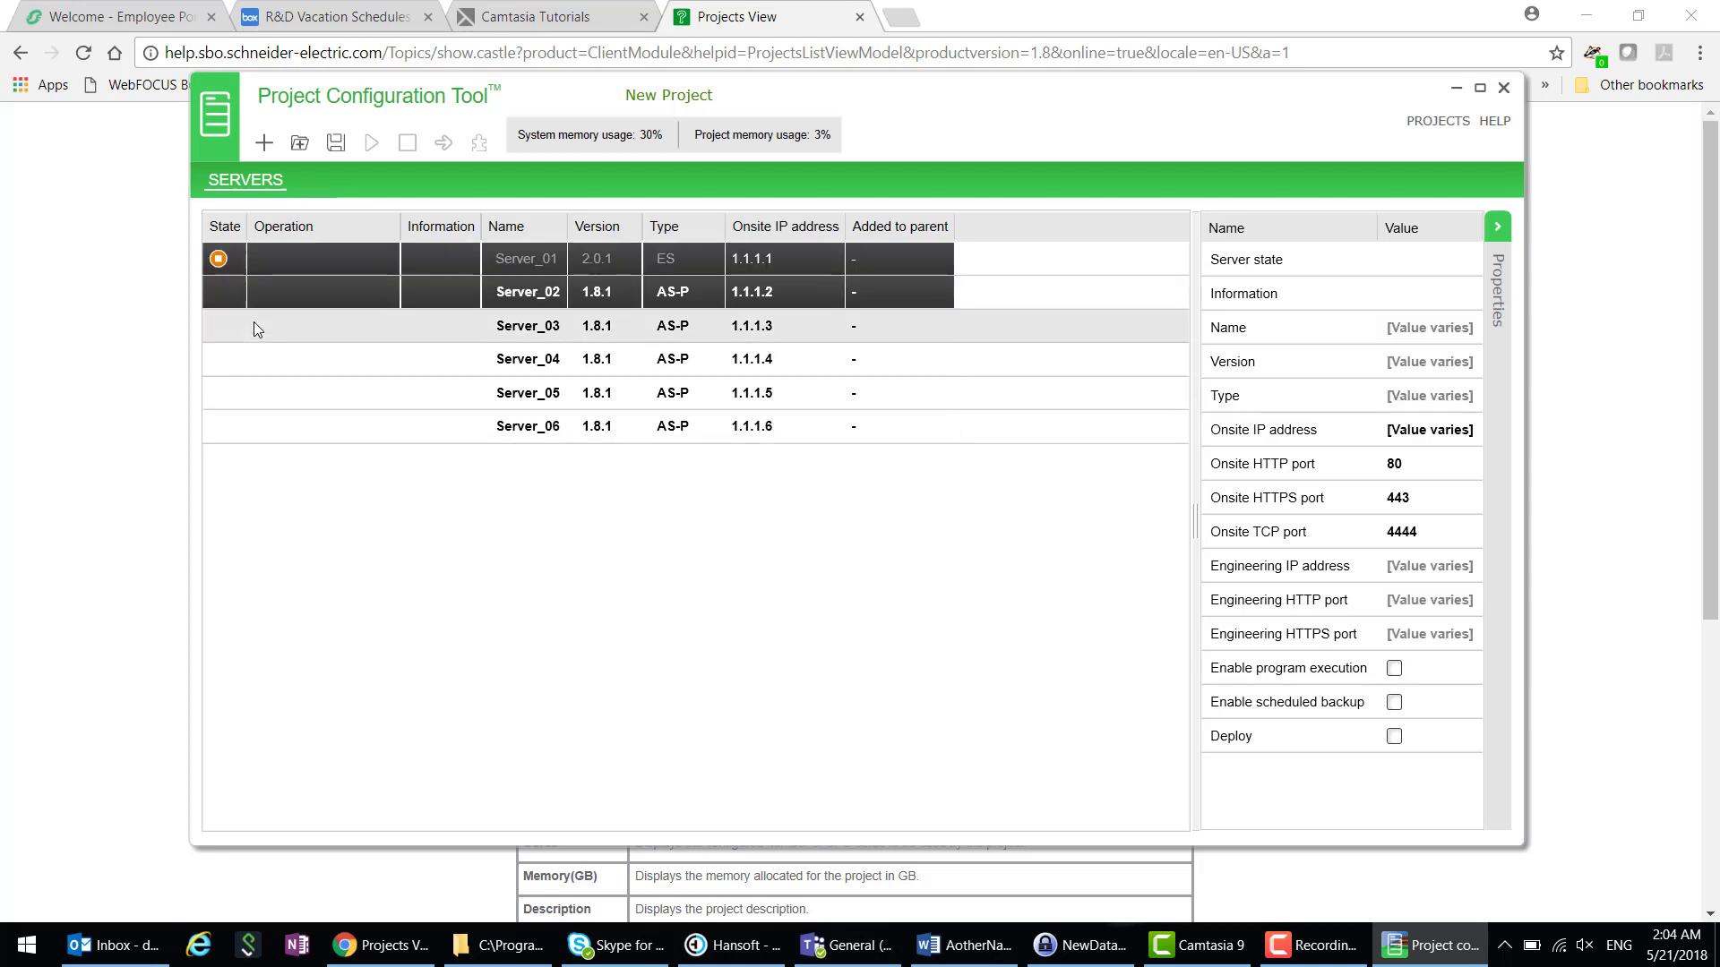
{"action": "left_click", "coordinate": [261, 300]}
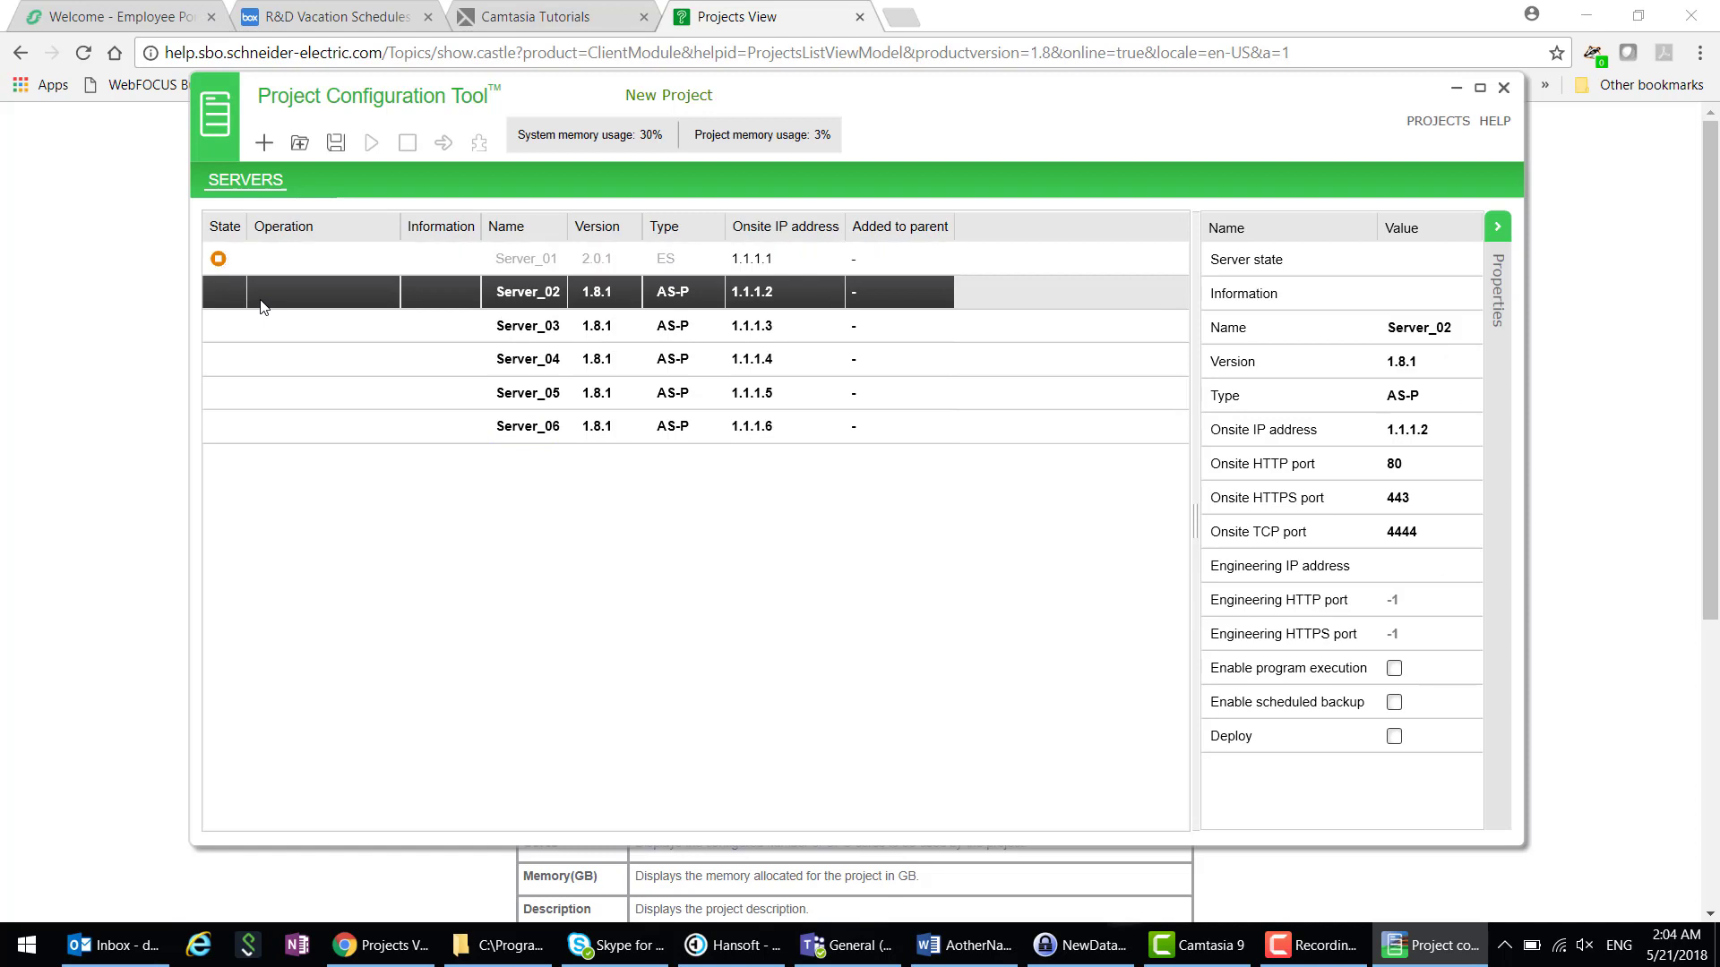
{"action": "left_click", "coordinate": [270, 423], "text": "shift"}
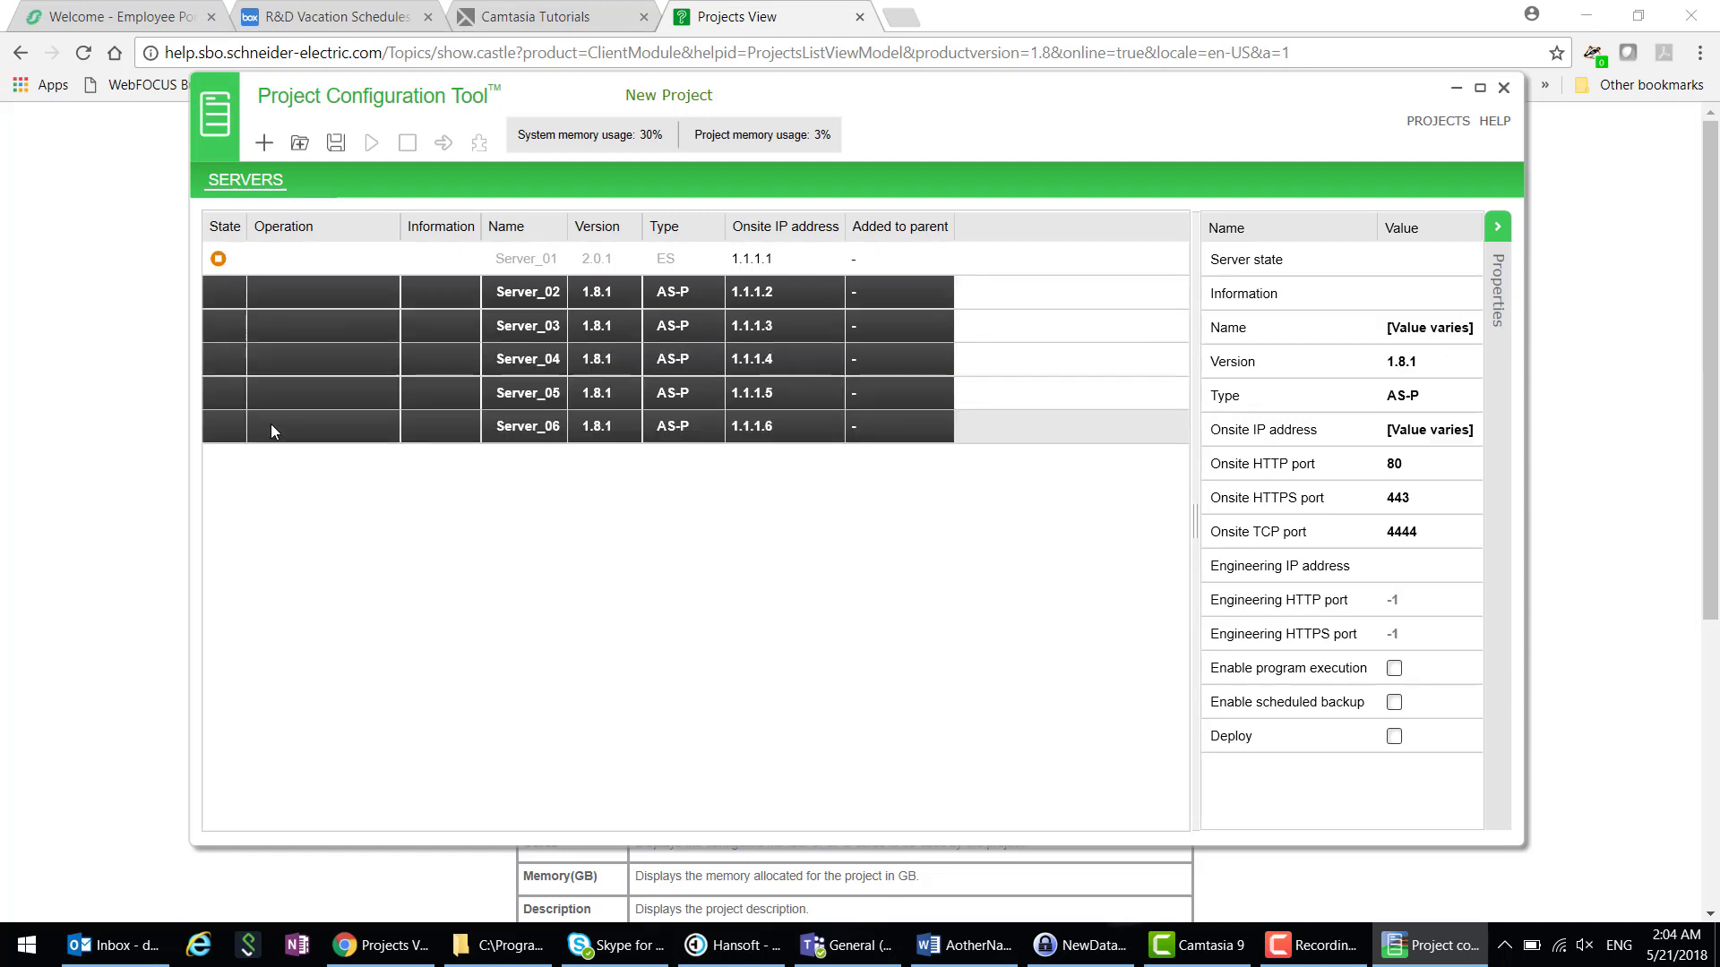
{"action": "left_click", "coordinate": [338, 152]}
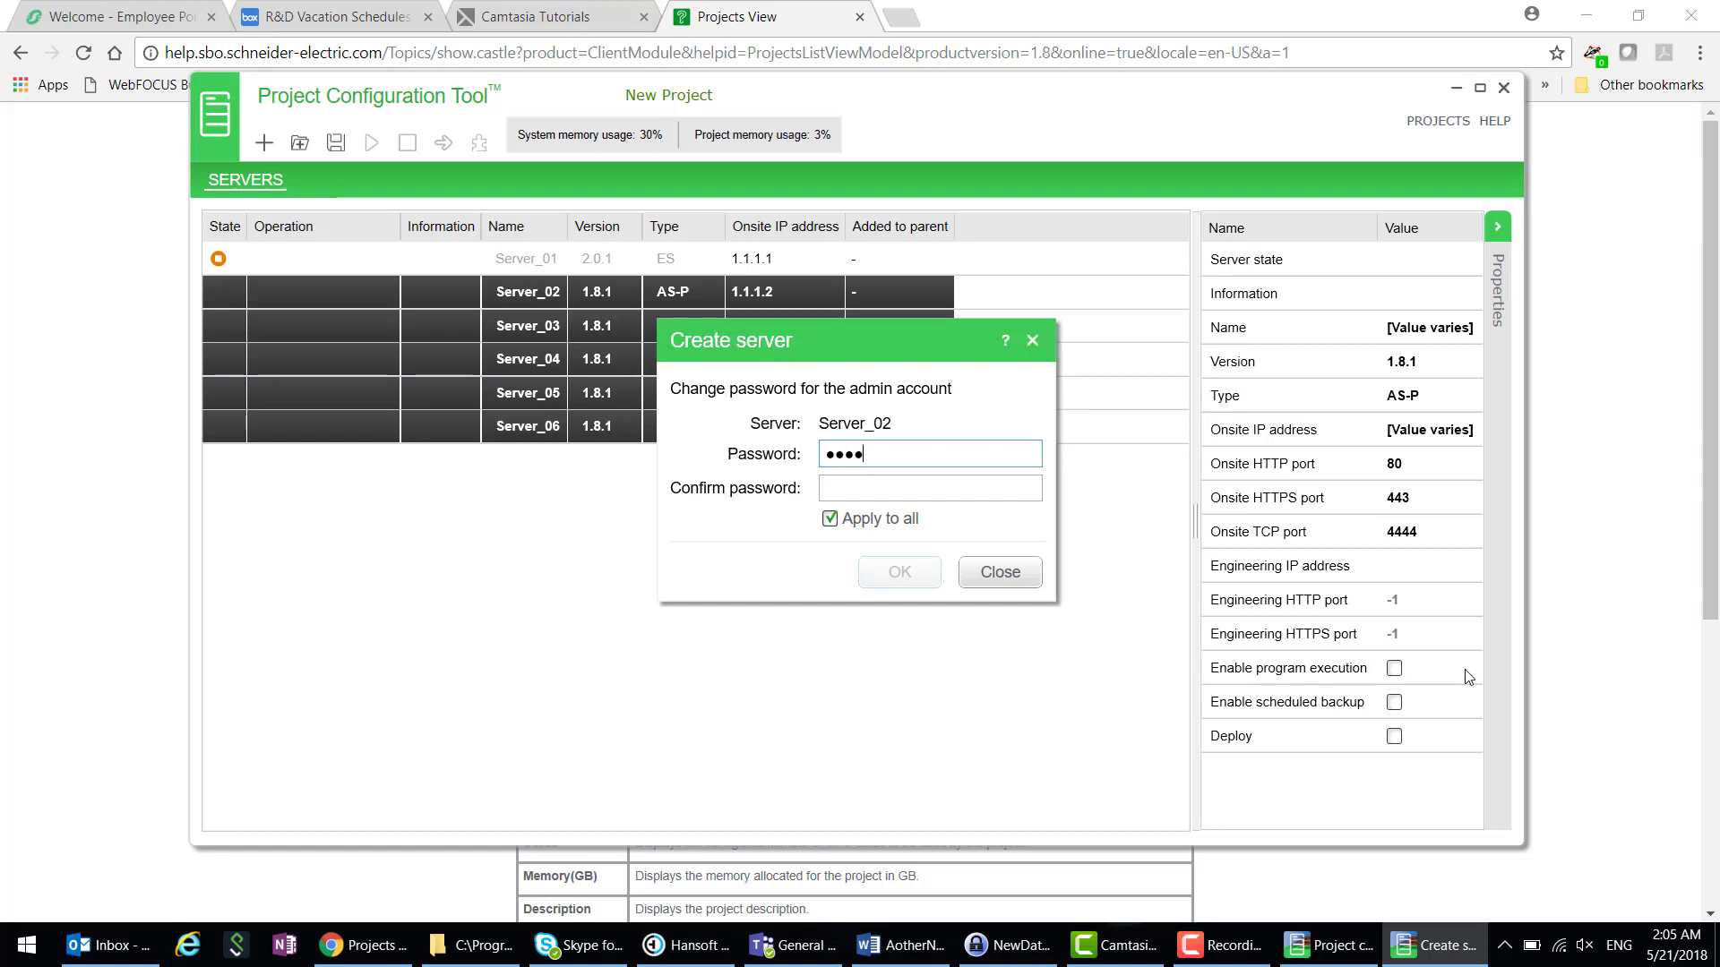
- Enter and confirm one admin password, applying it to all five new servers (Server_02–Server_06)
{"action": "type", "text": "d1"}
{"action": "key", "text": "Tab"}
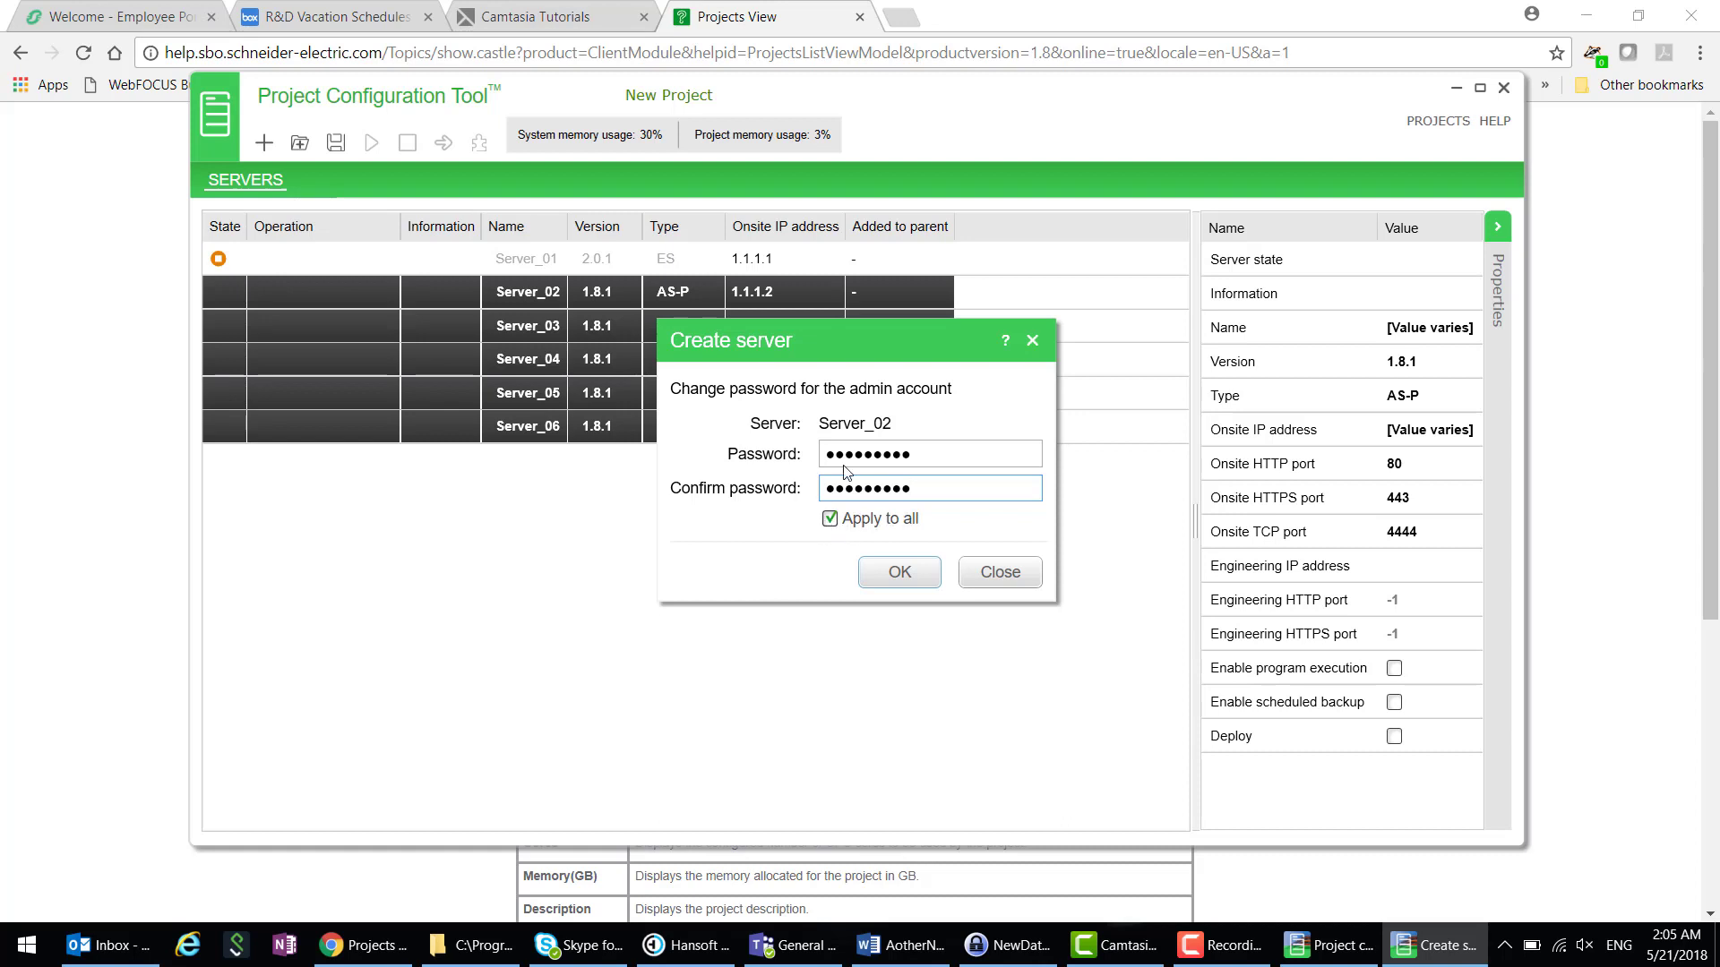
{"action": "left_click", "coordinate": [900, 572]}
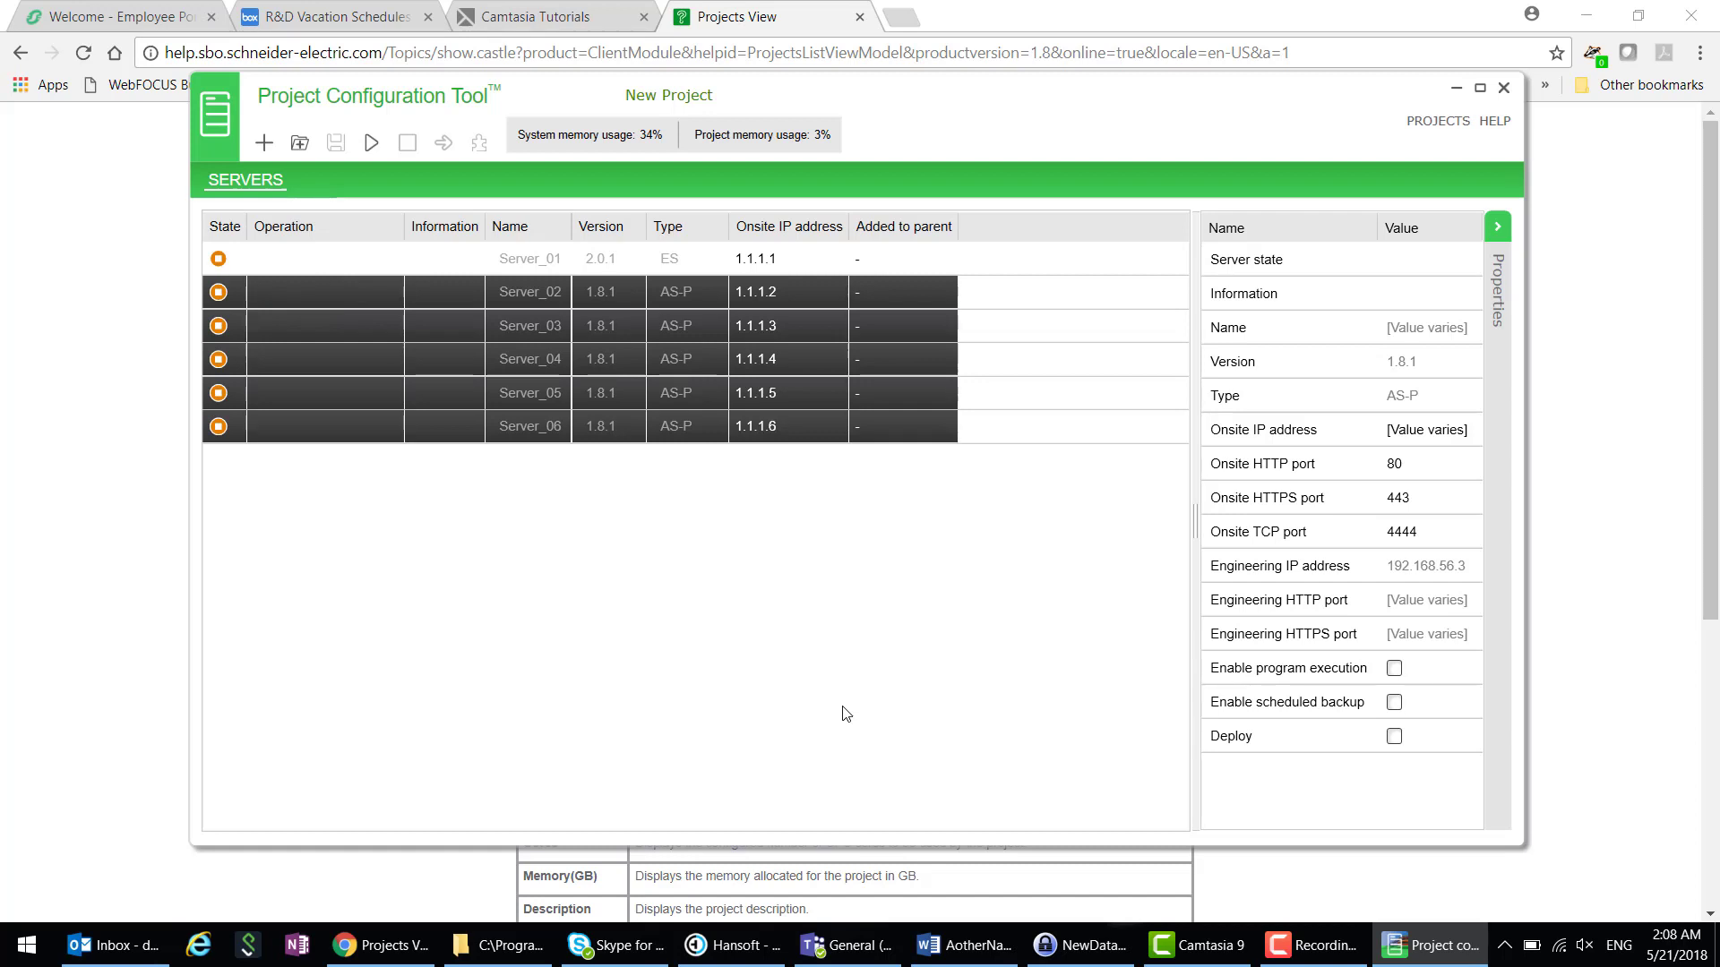
- Review Server_04's properties, then Server_03's (onsite IP 1.1.1.3, HTTP port 59313, HTTPS port 39518)
{"action": "left_click", "coordinate": [470, 361]}
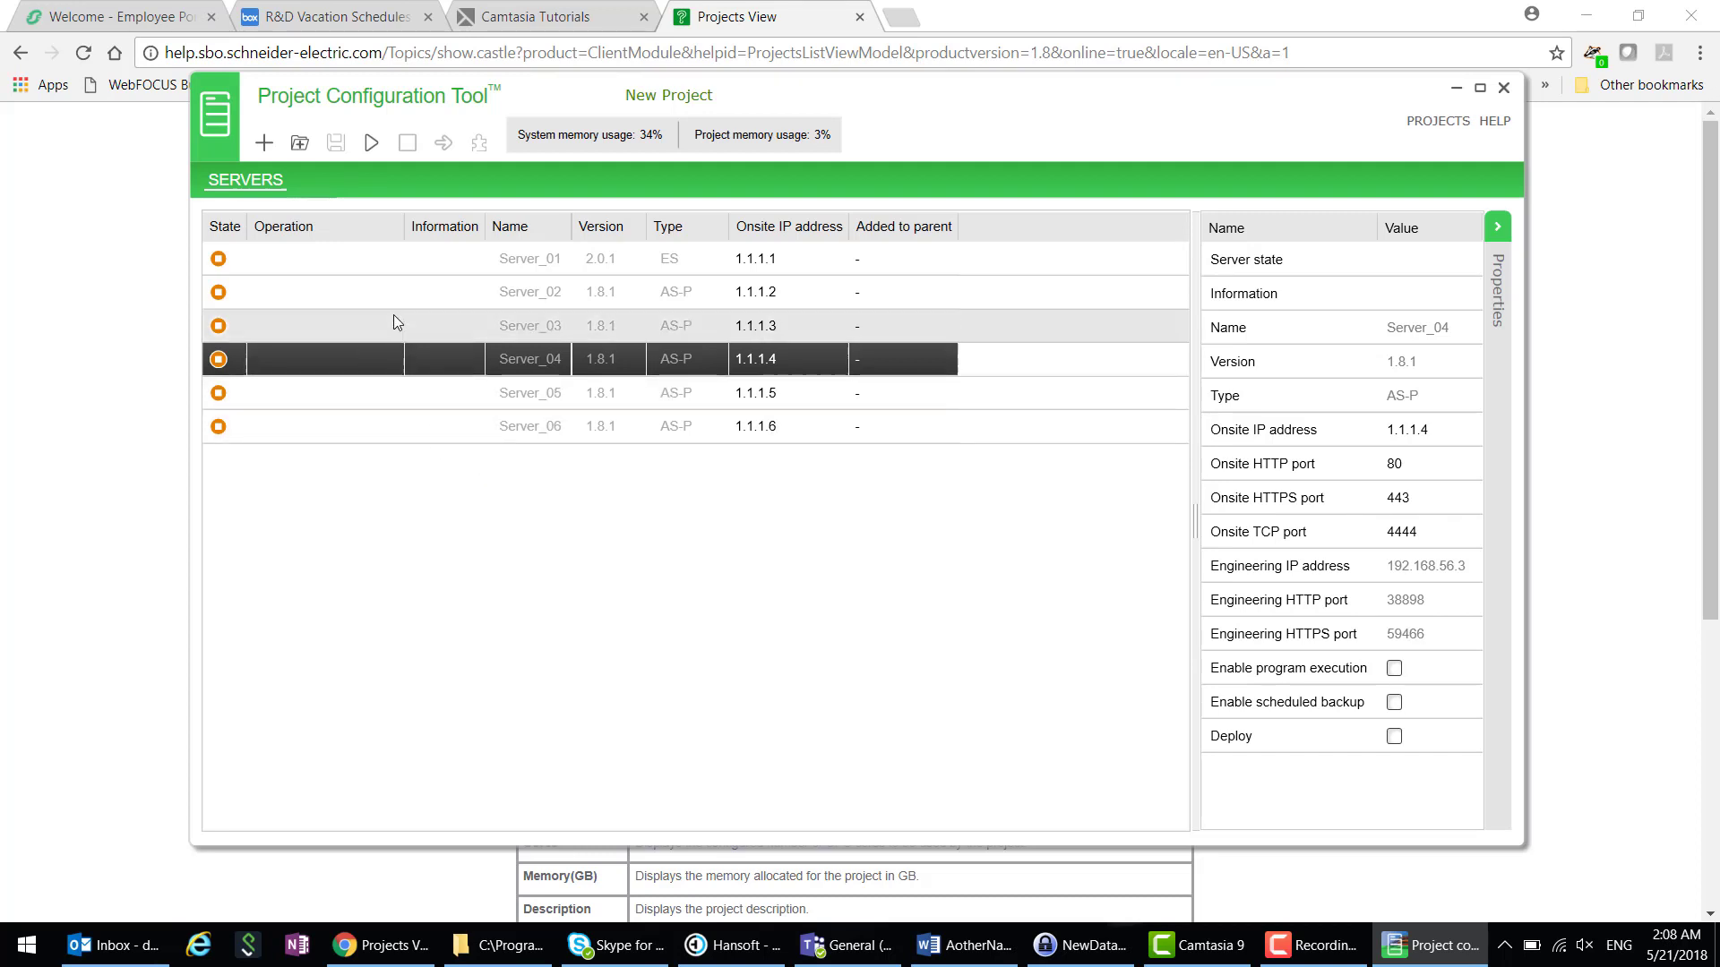
{"action": "left_click", "coordinate": [331, 324]}
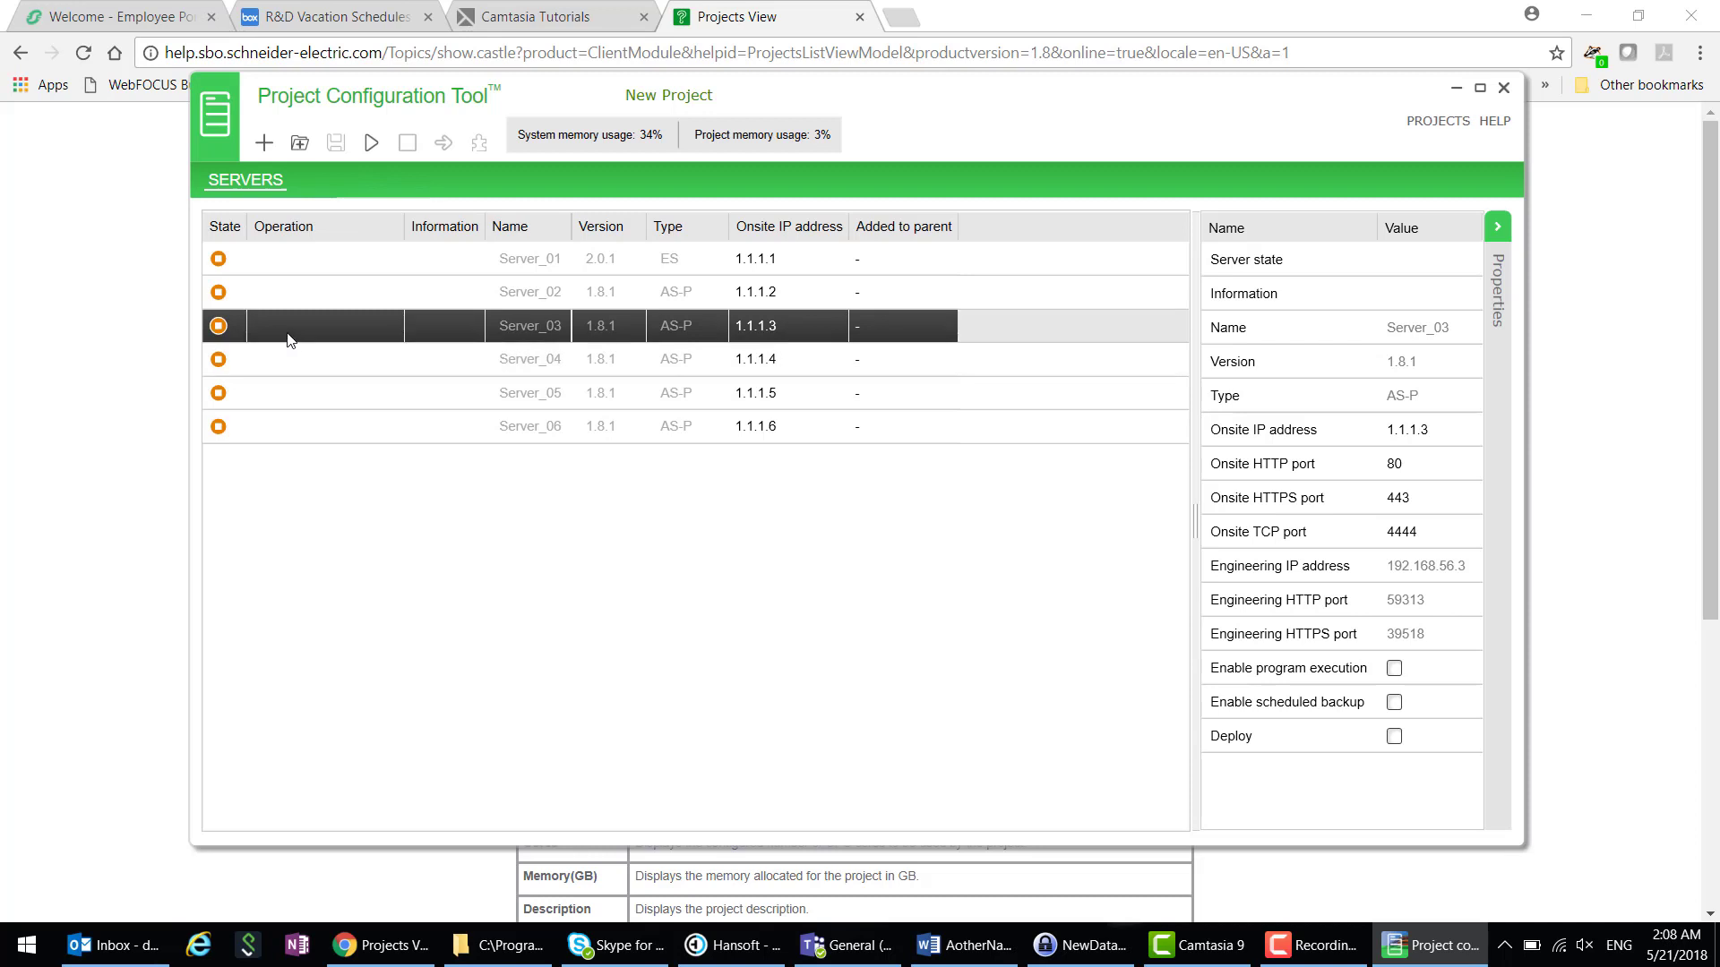
- Start Server_03 with the Start selected server toolbar button
{"action": "right_click", "coordinate": [372, 321]}
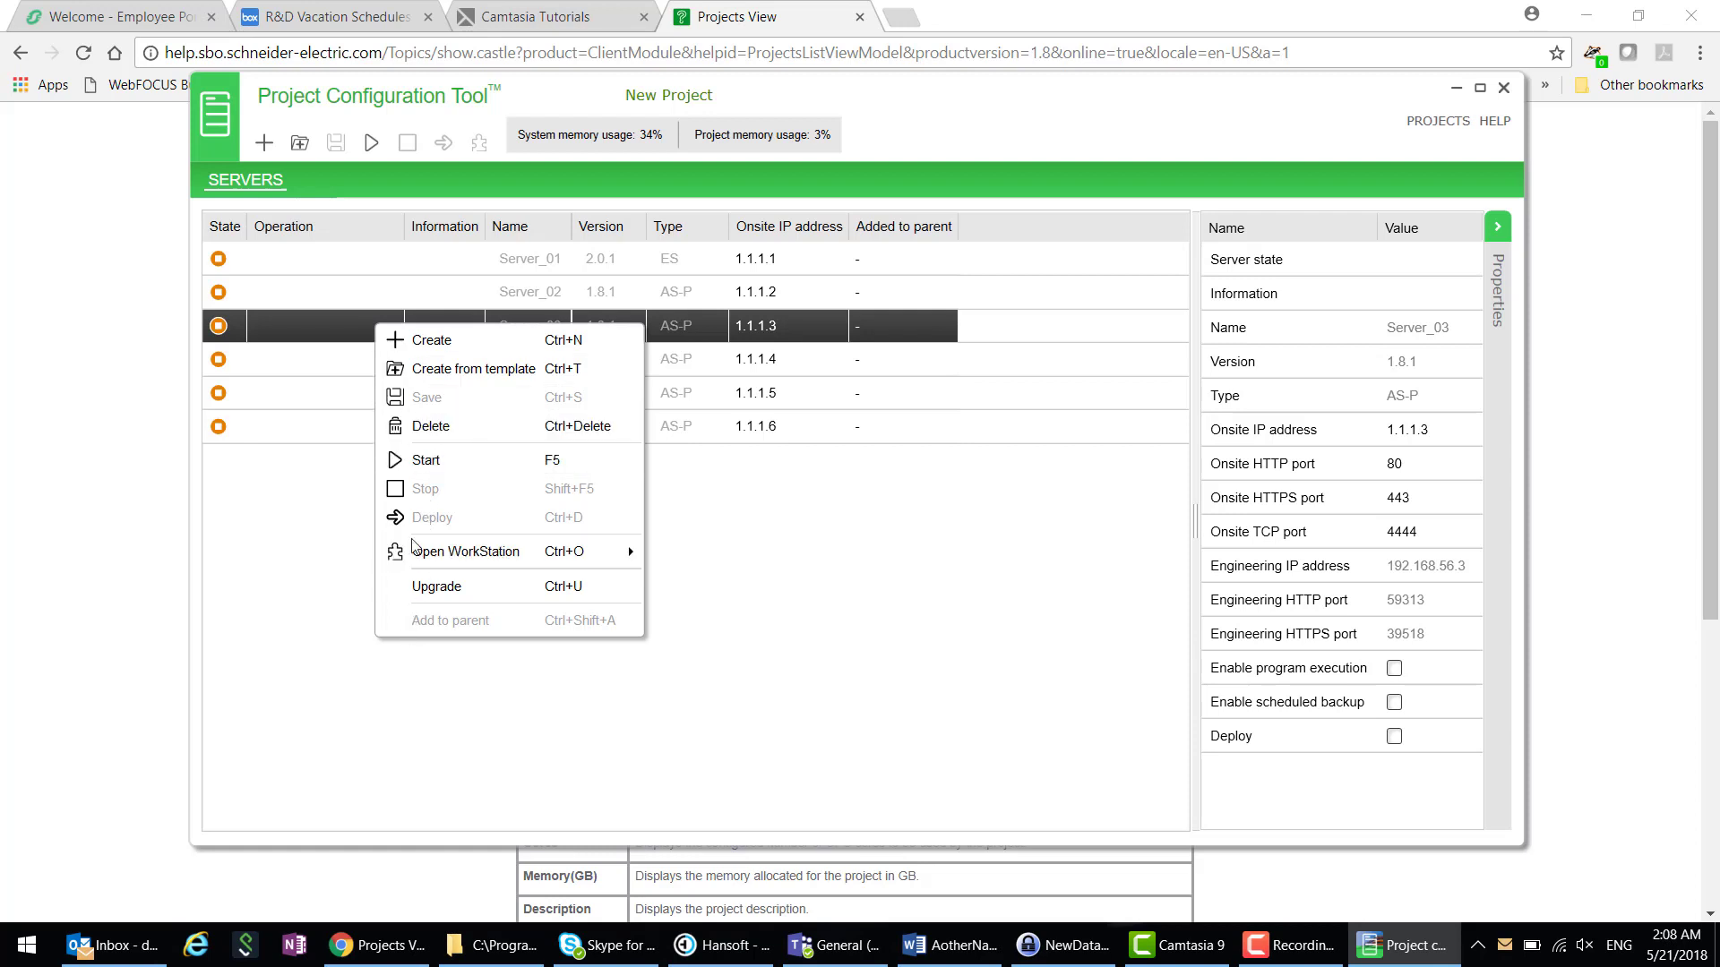
{"action": "left_click", "coordinate": [362, 339]}
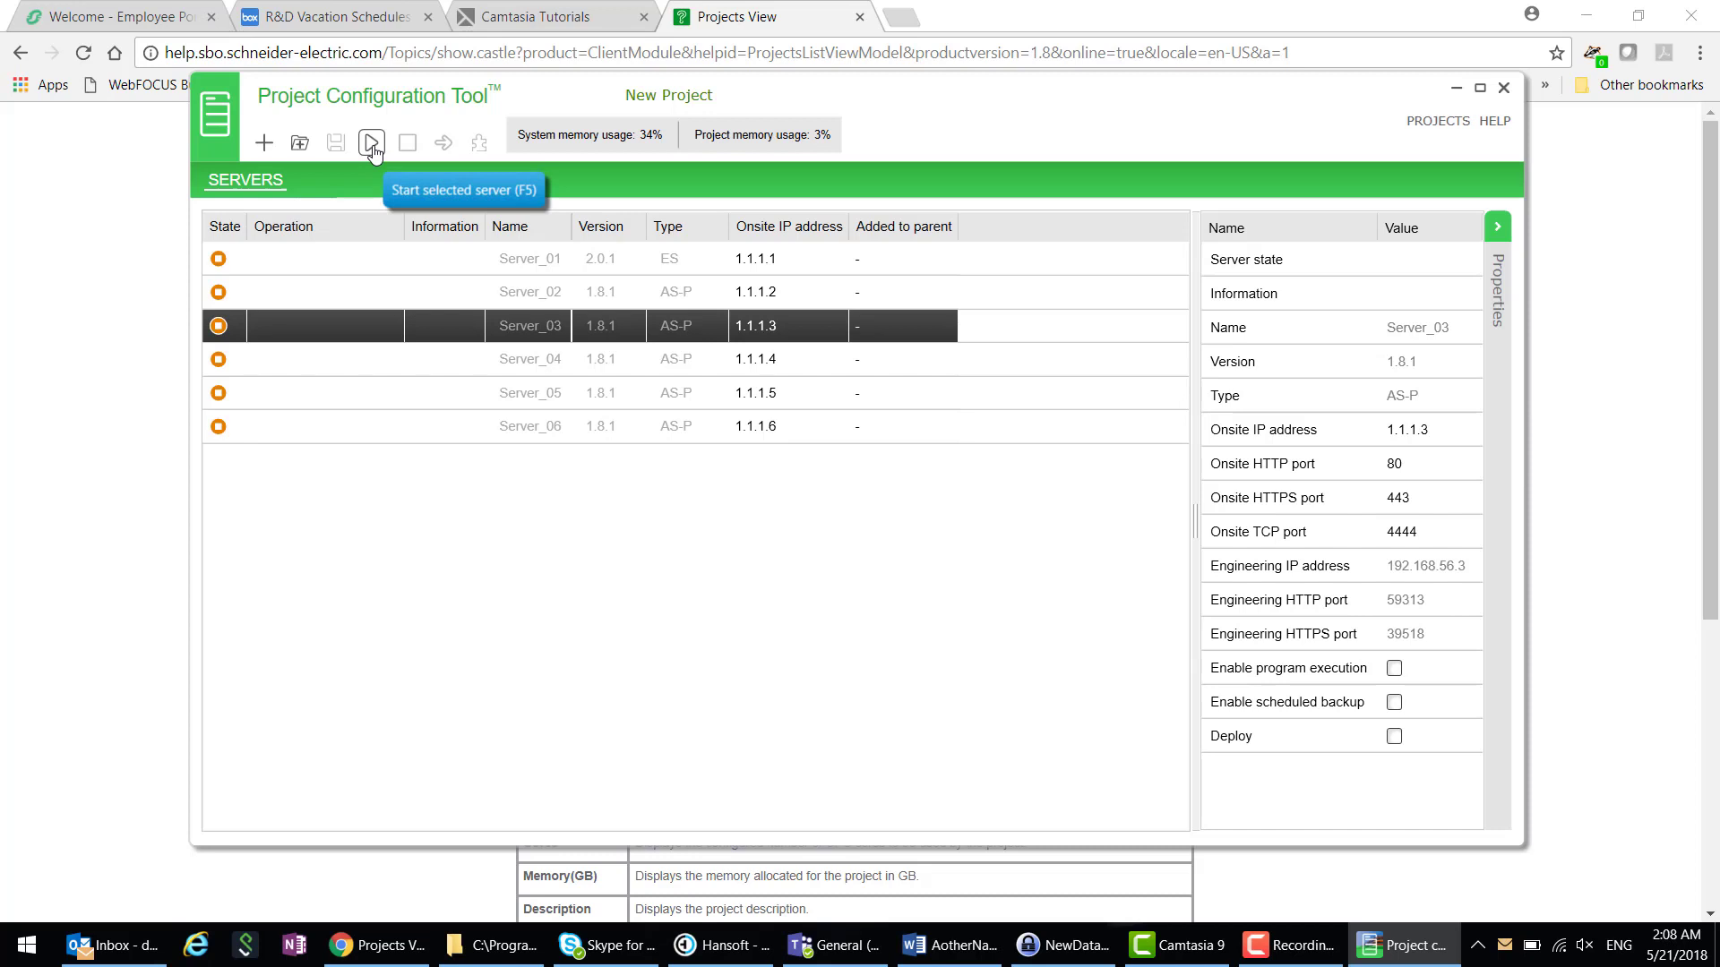
{"action": "left_click", "coordinate": [372, 146]}
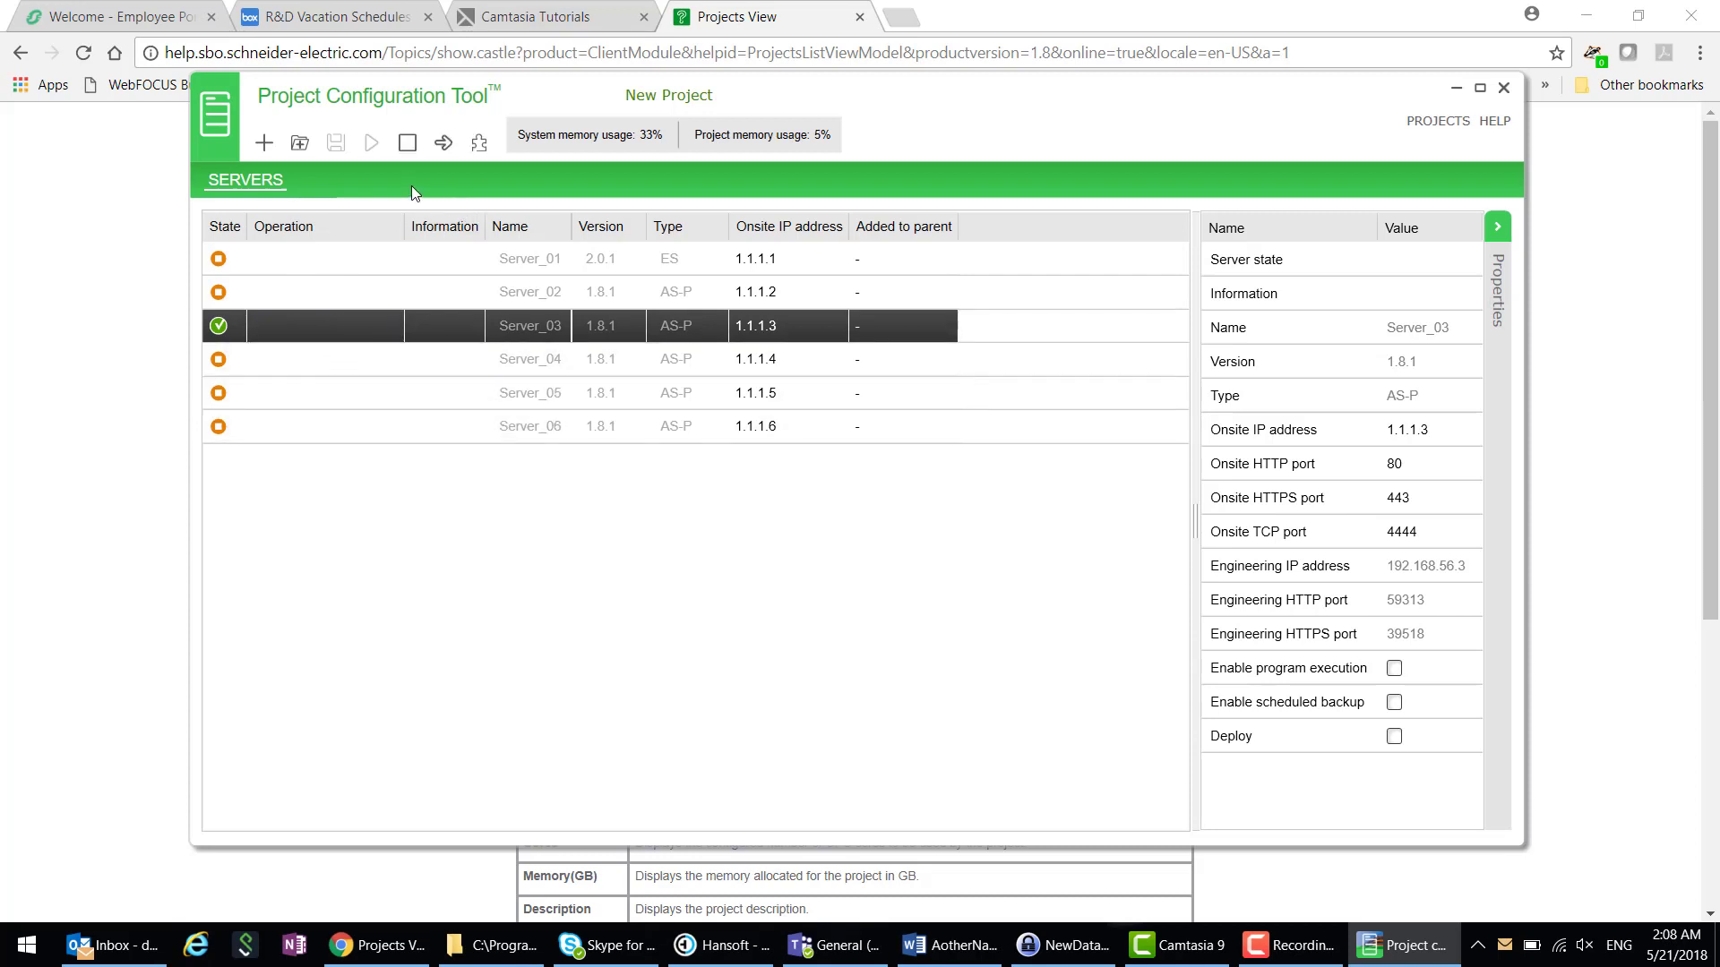
- Log on to Server_03 in WorkStation as the admin user, trusting its certificate, and browse its System Tree
{"action": "left_click", "coordinate": [478, 145]}
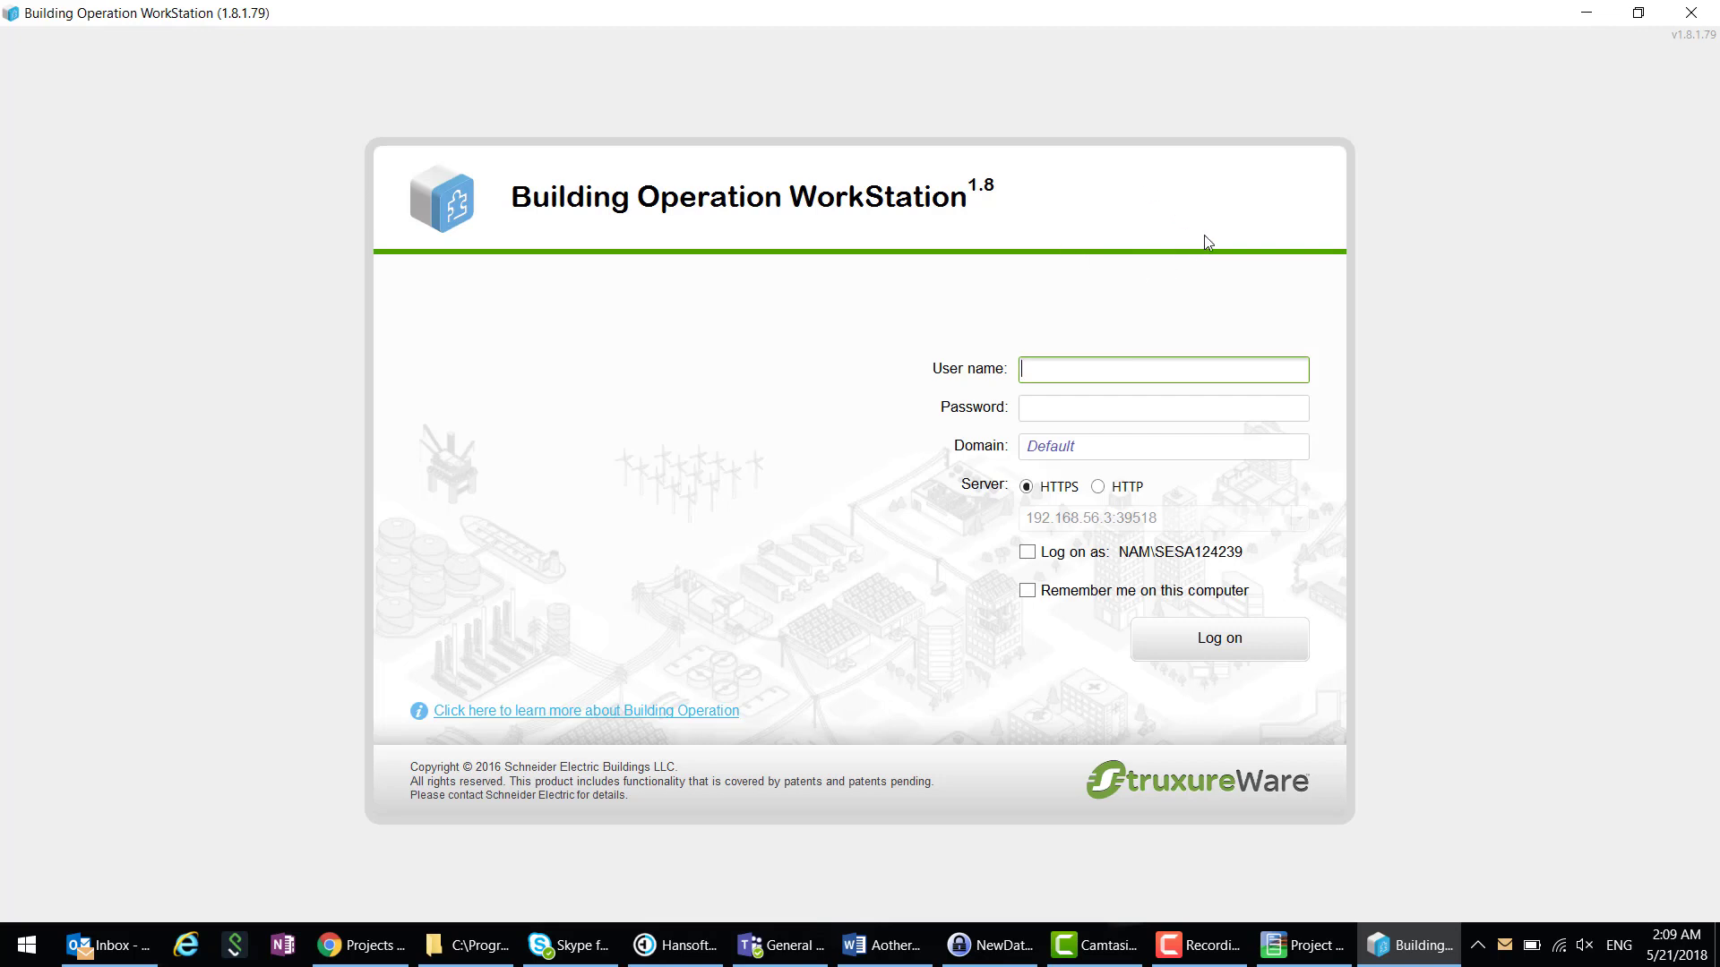
{"action": "type", "text": "admin"}
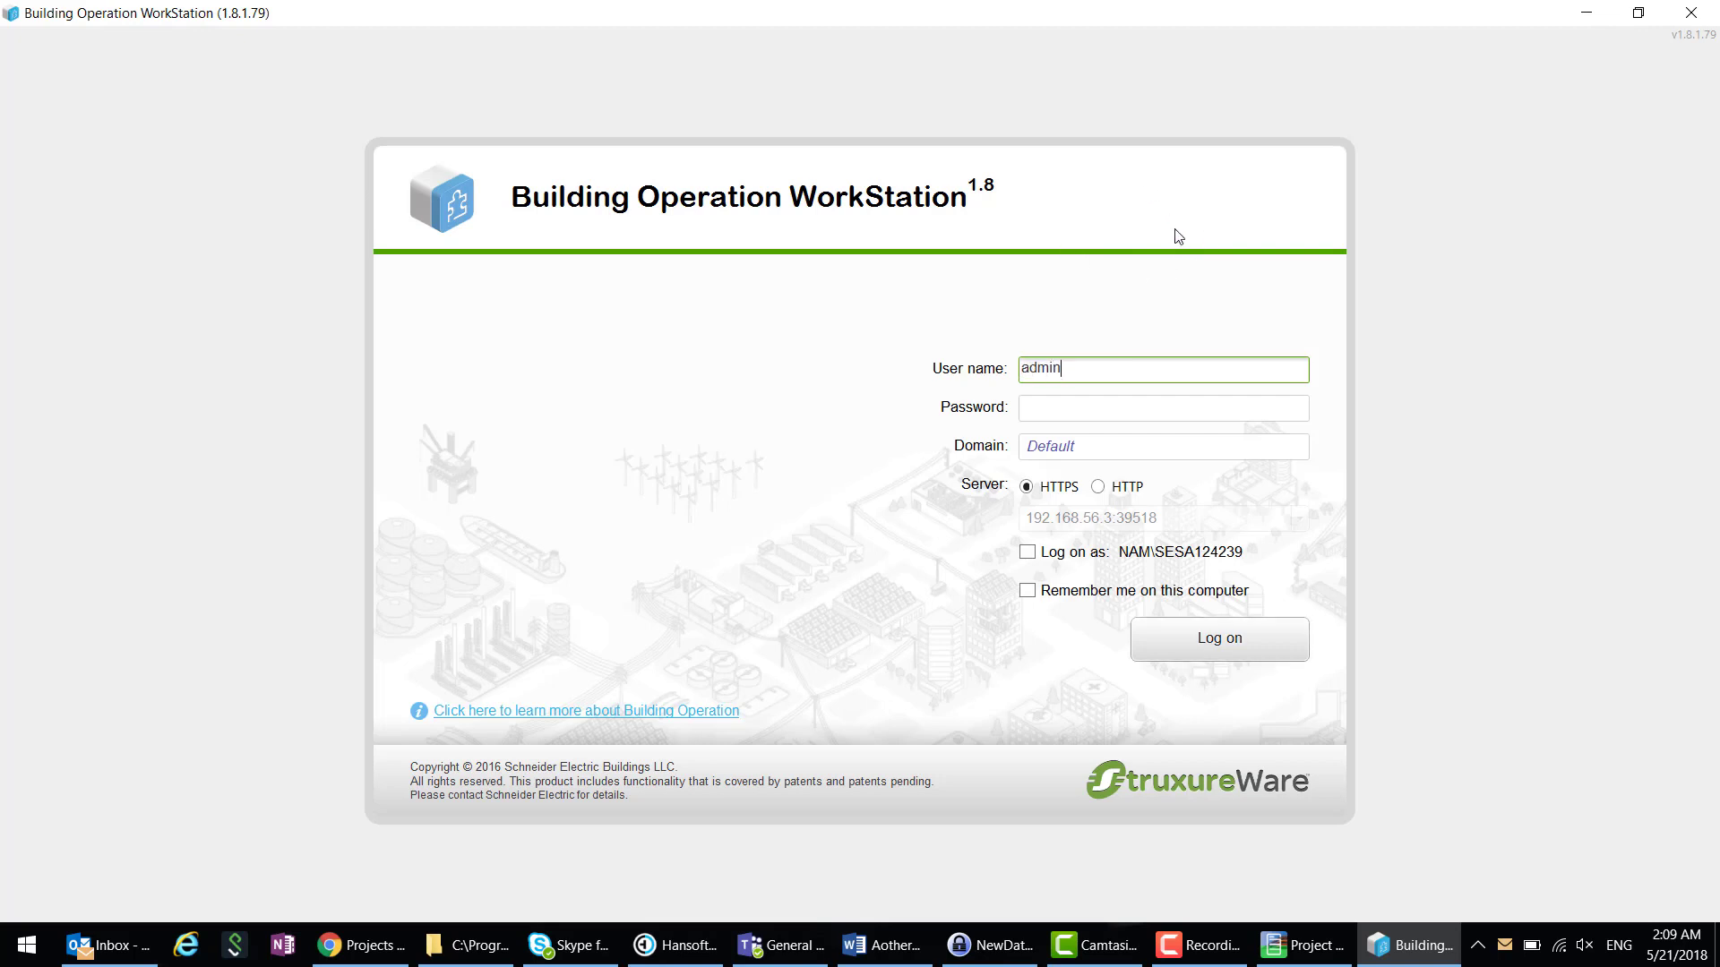
{"action": "key", "text": "Tab"}
{"action": "type", "text": "•"}
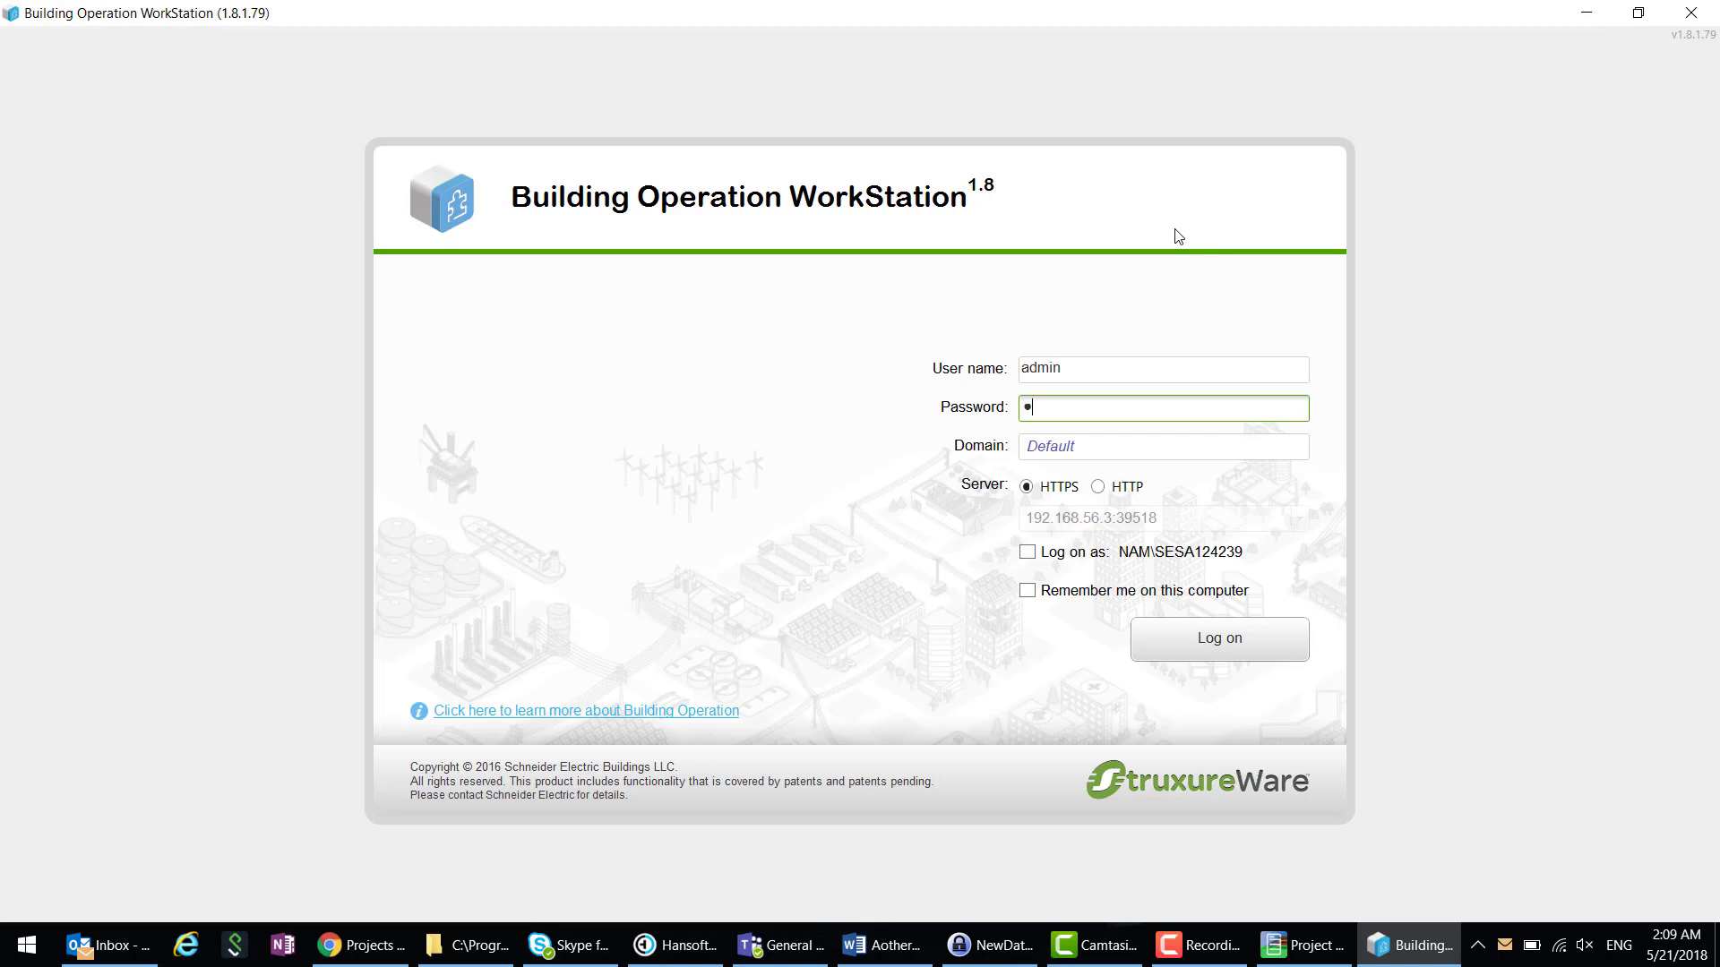
{"action": "type", "text": "••••"}
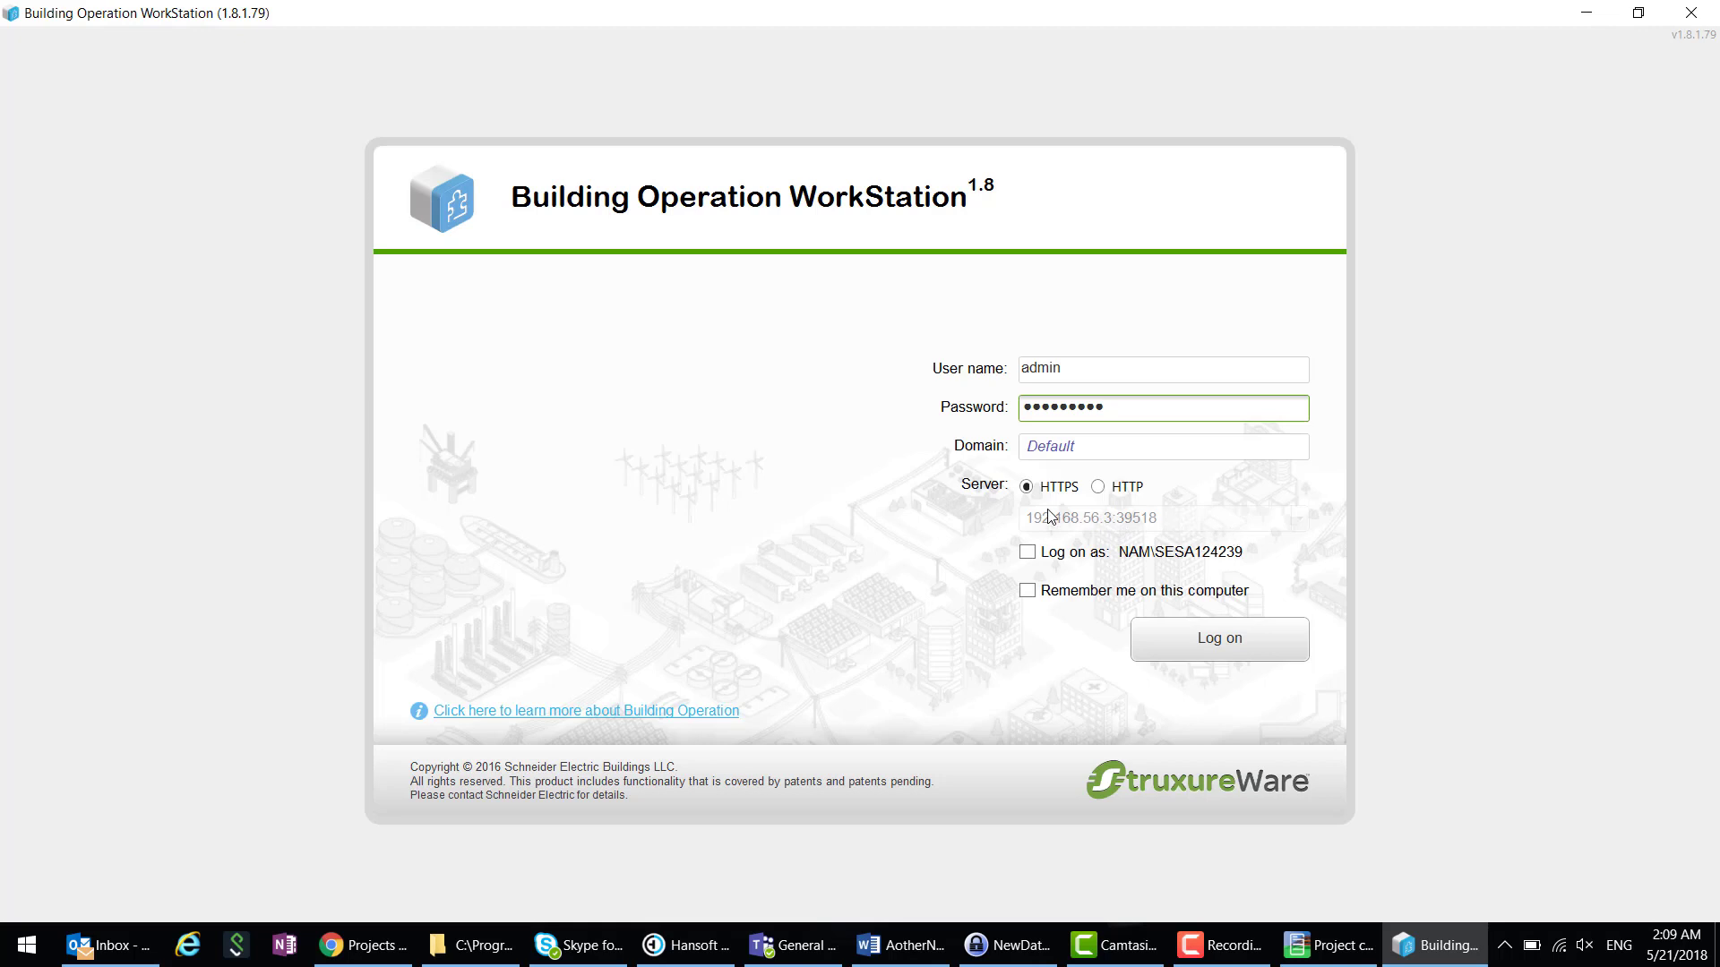
{"action": "left_click", "coordinate": [1229, 643]}
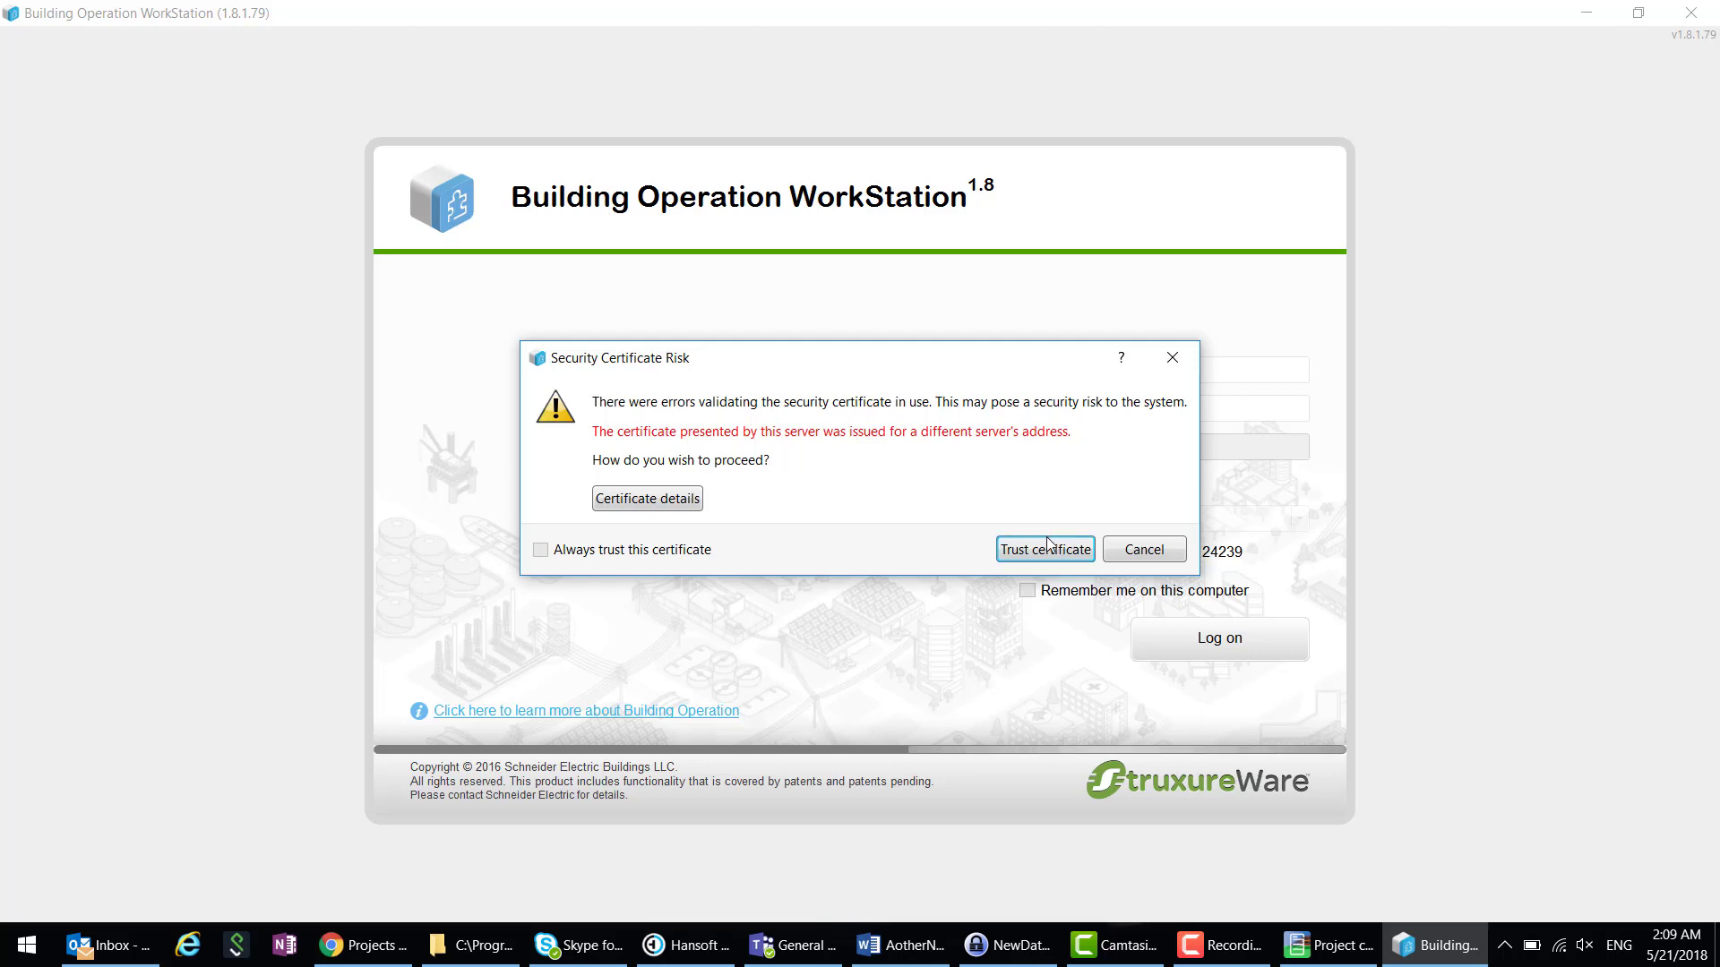
{"action": "left_click", "coordinate": [1046, 546]}
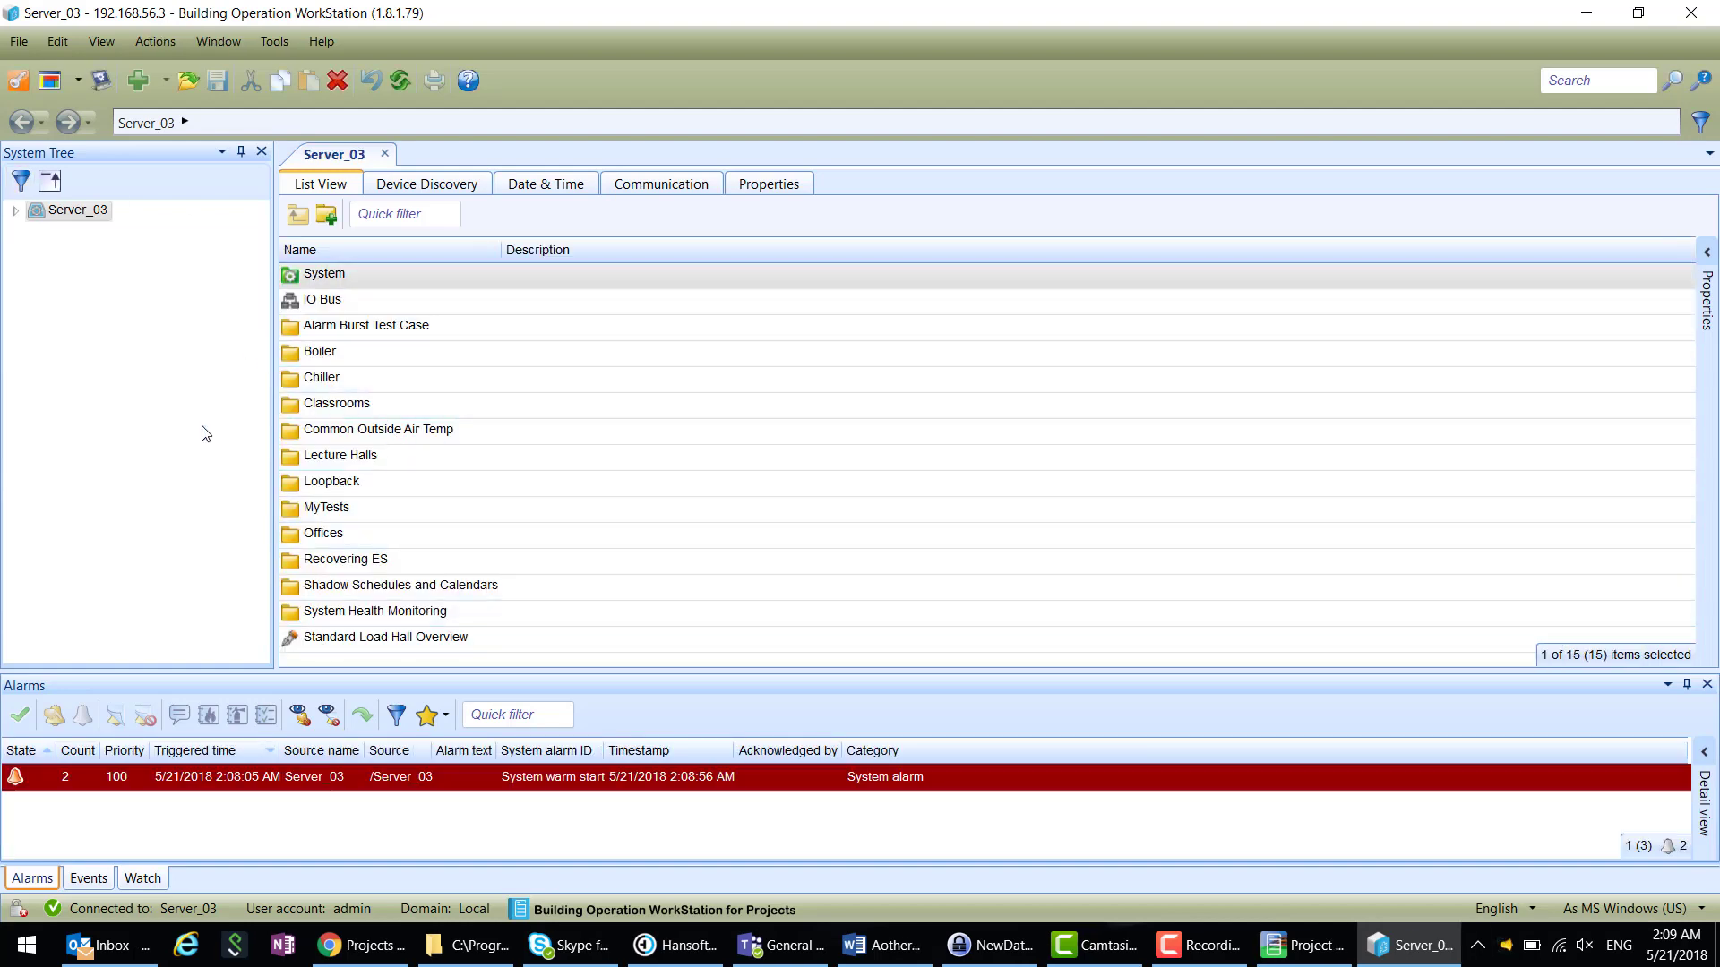
{"action": "left_click", "coordinate": [15, 213]}
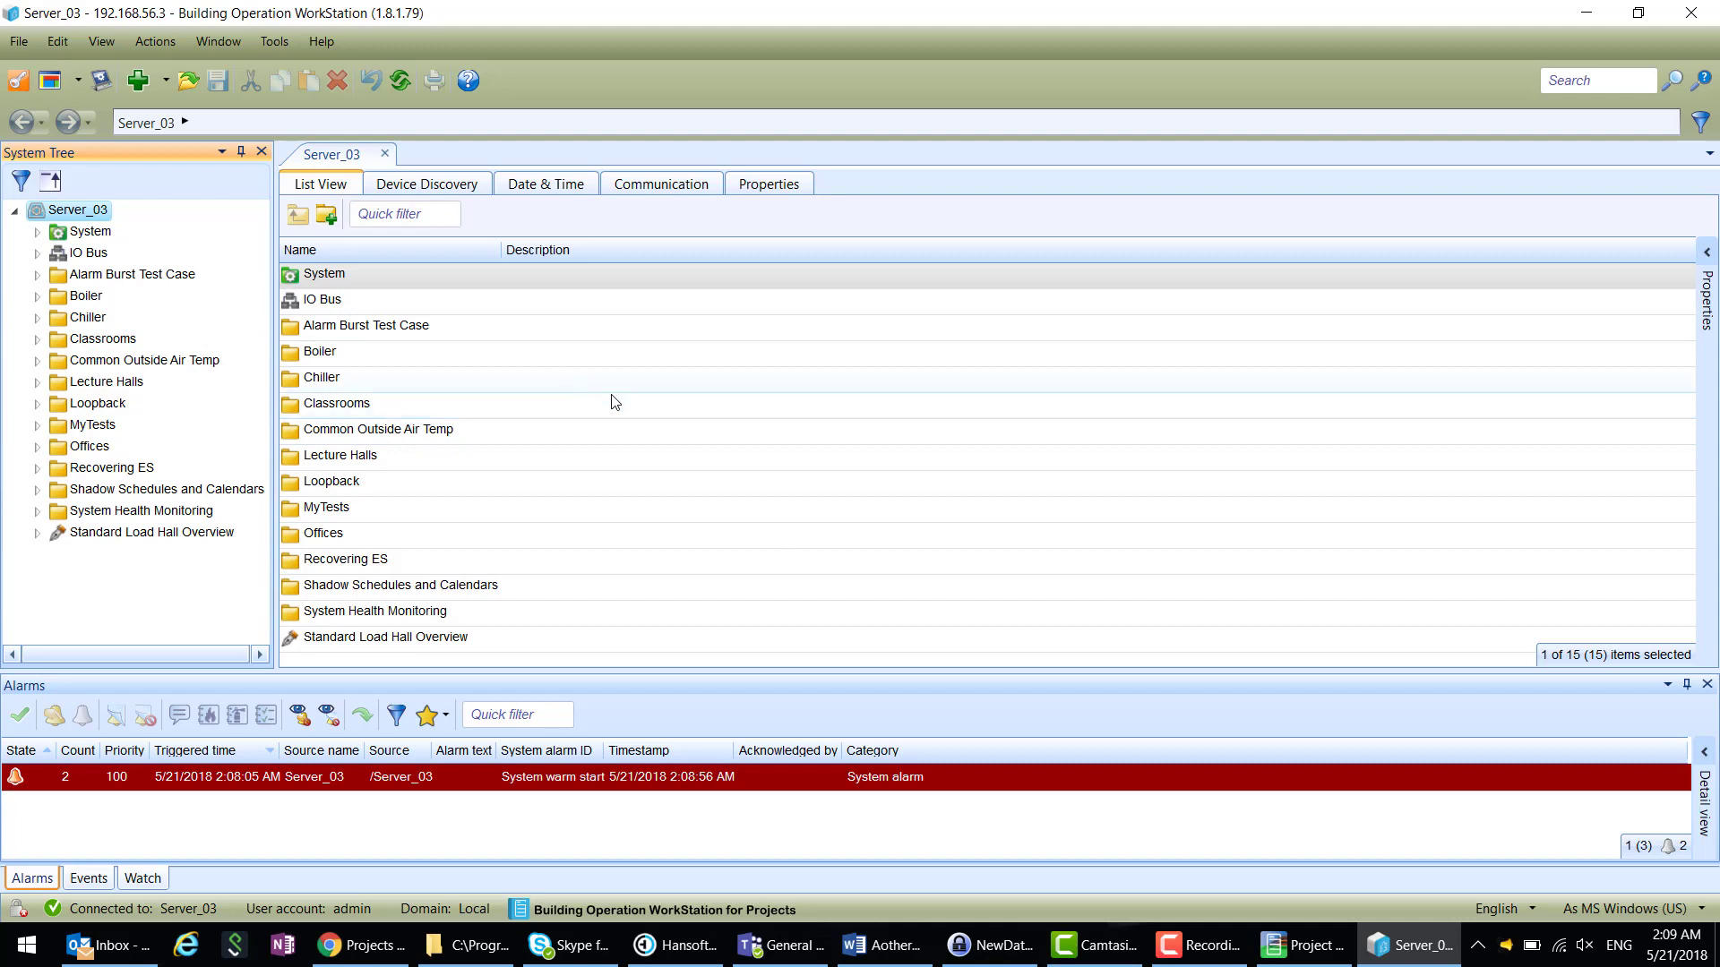
{"action": "left_click", "coordinate": [14, 211]}
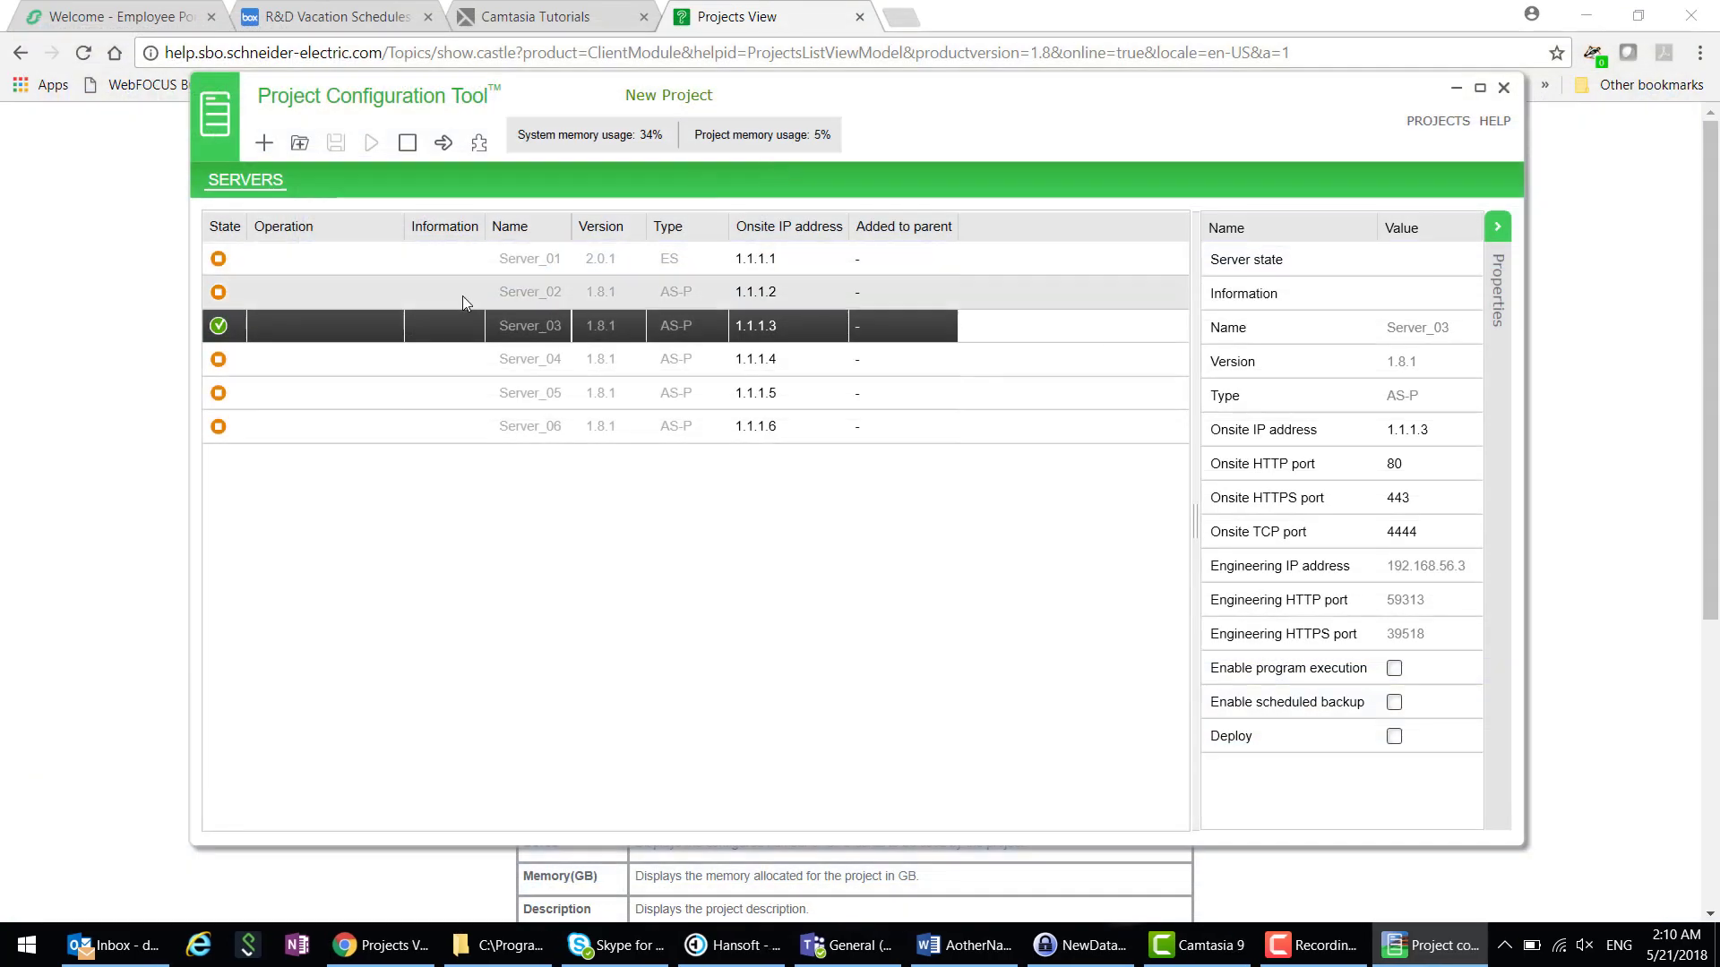
- Stop Server_03, then select Server_02 through Server_06 and choose Upgrade for them
{"action": "right_click", "coordinate": [325, 336]}
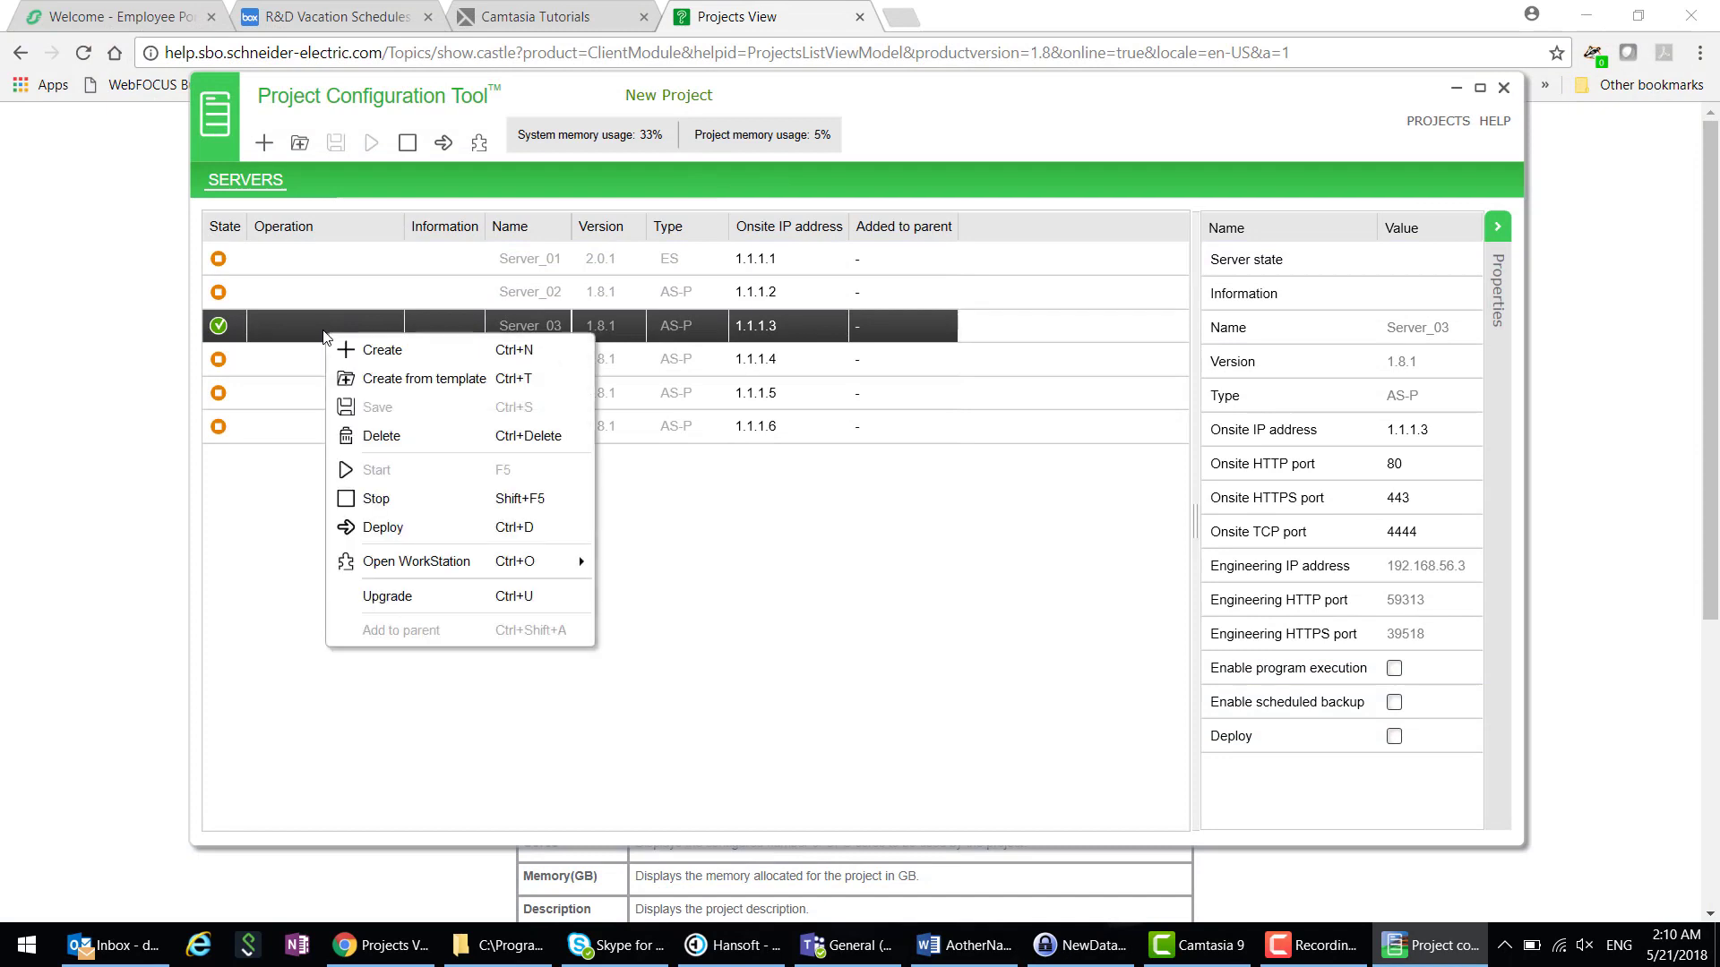
{"action": "left_click", "coordinate": [376, 502]}
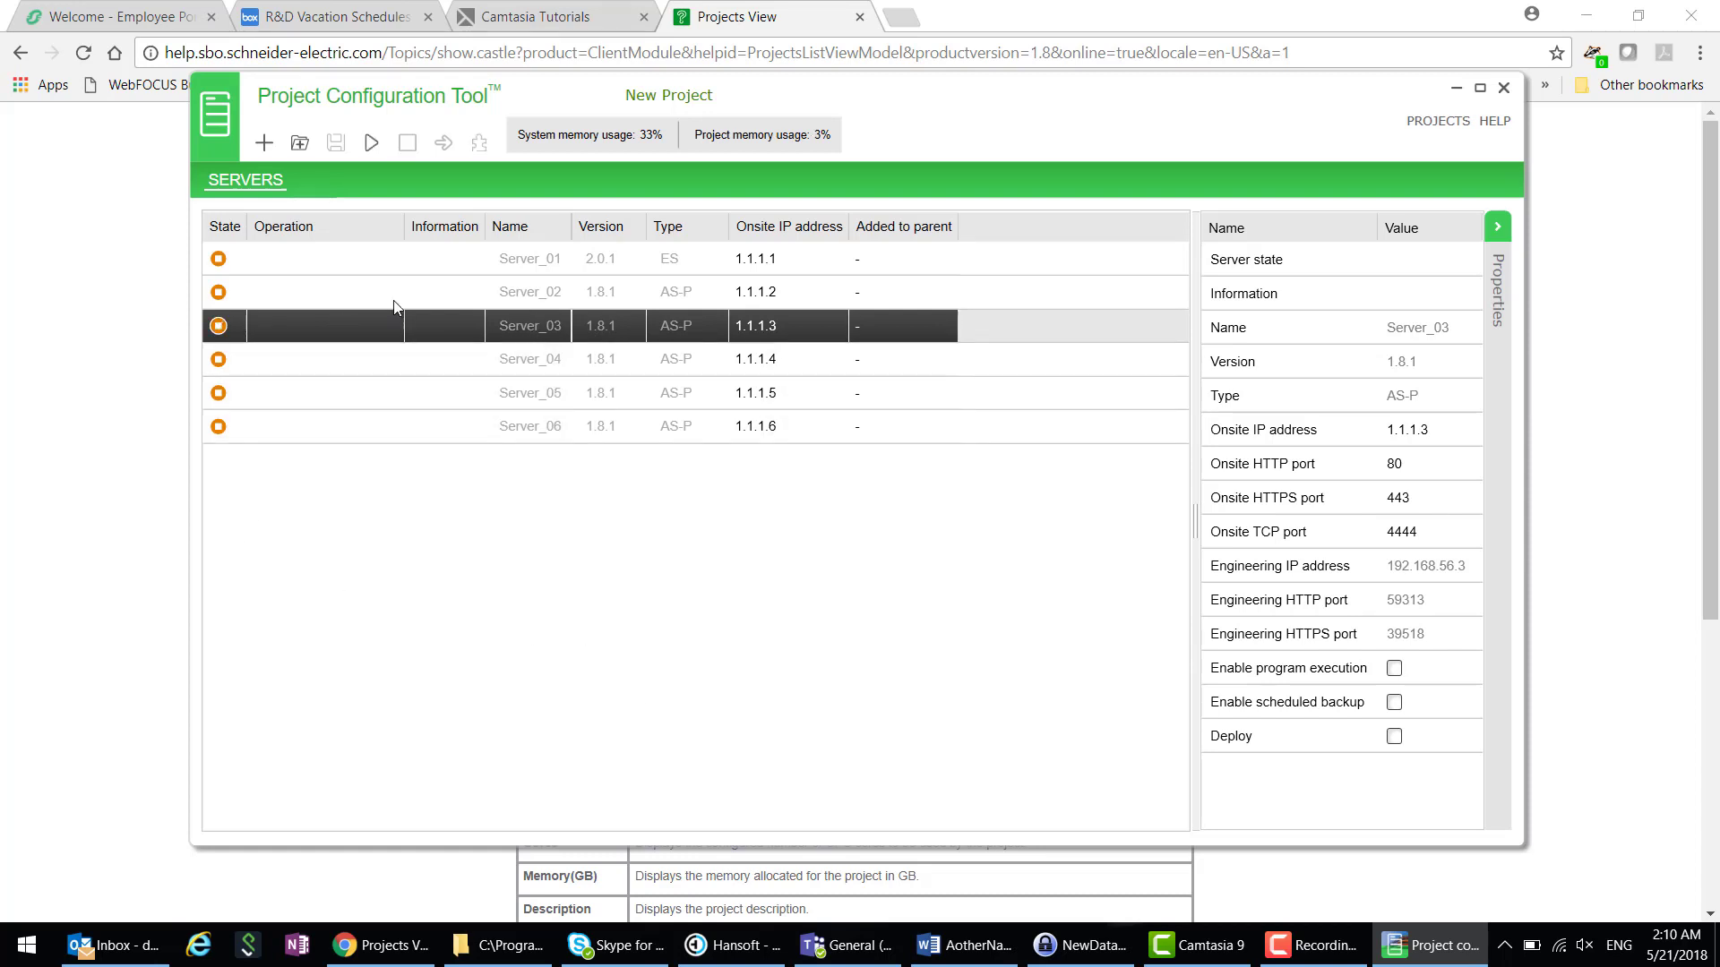
{"action": "left_click", "coordinate": [373, 291]}
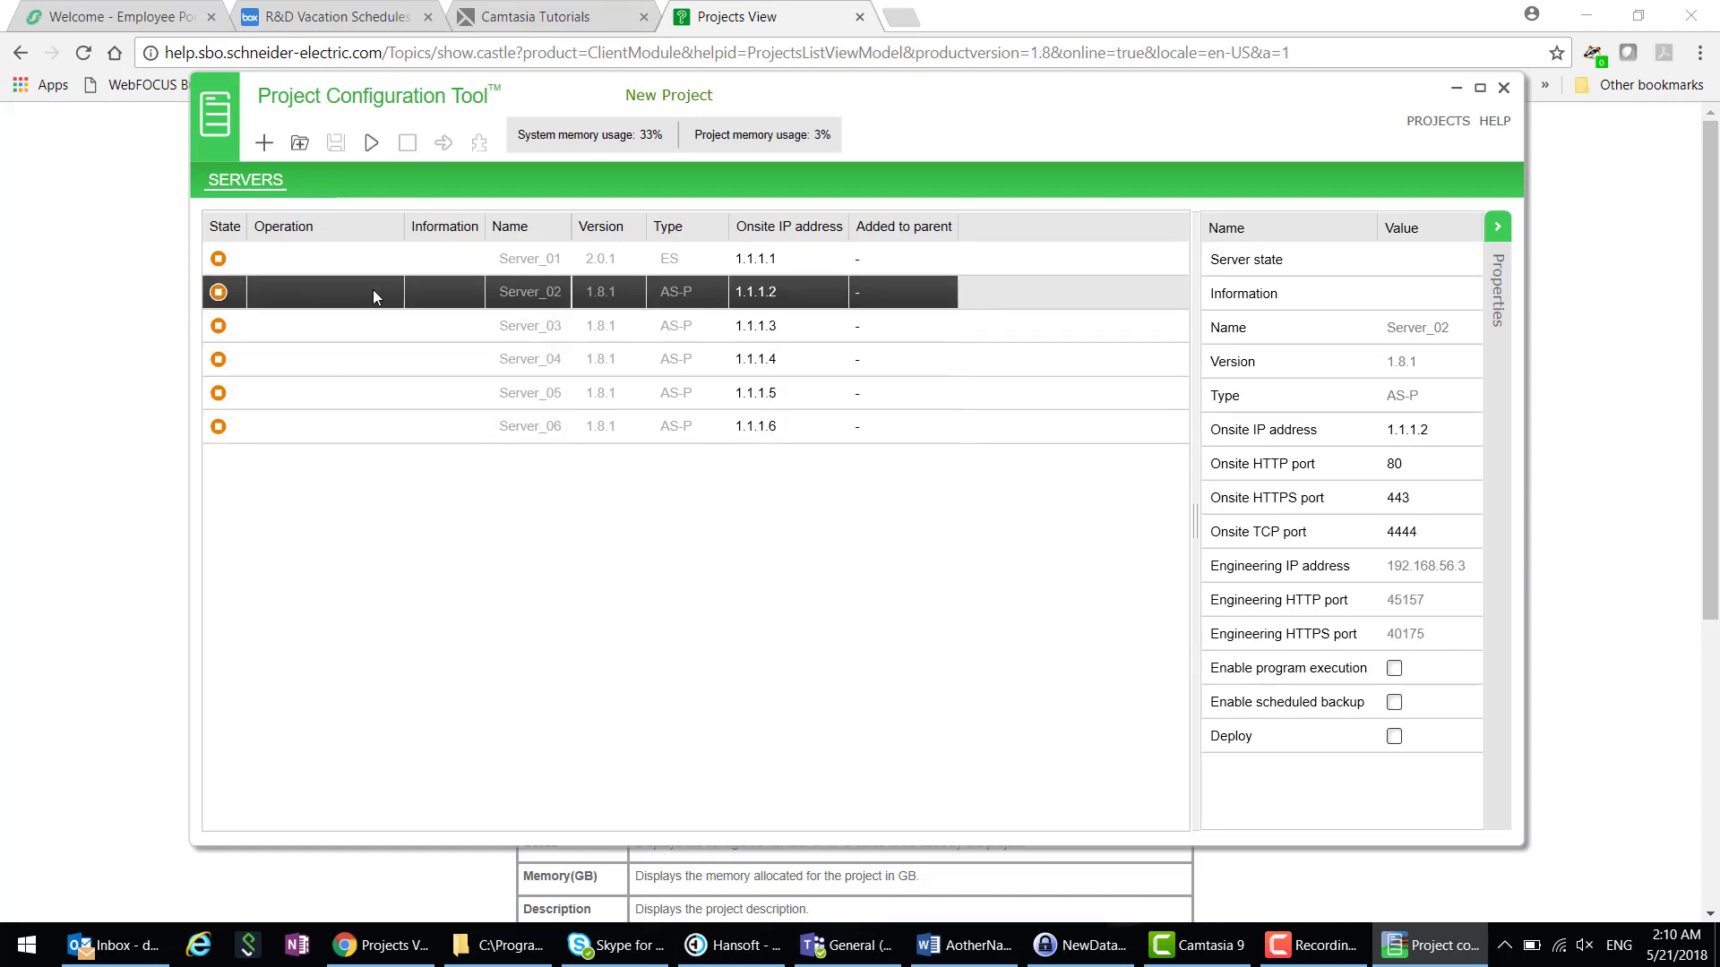
{"action": "left_click", "coordinate": [412, 427], "text": "shift"}
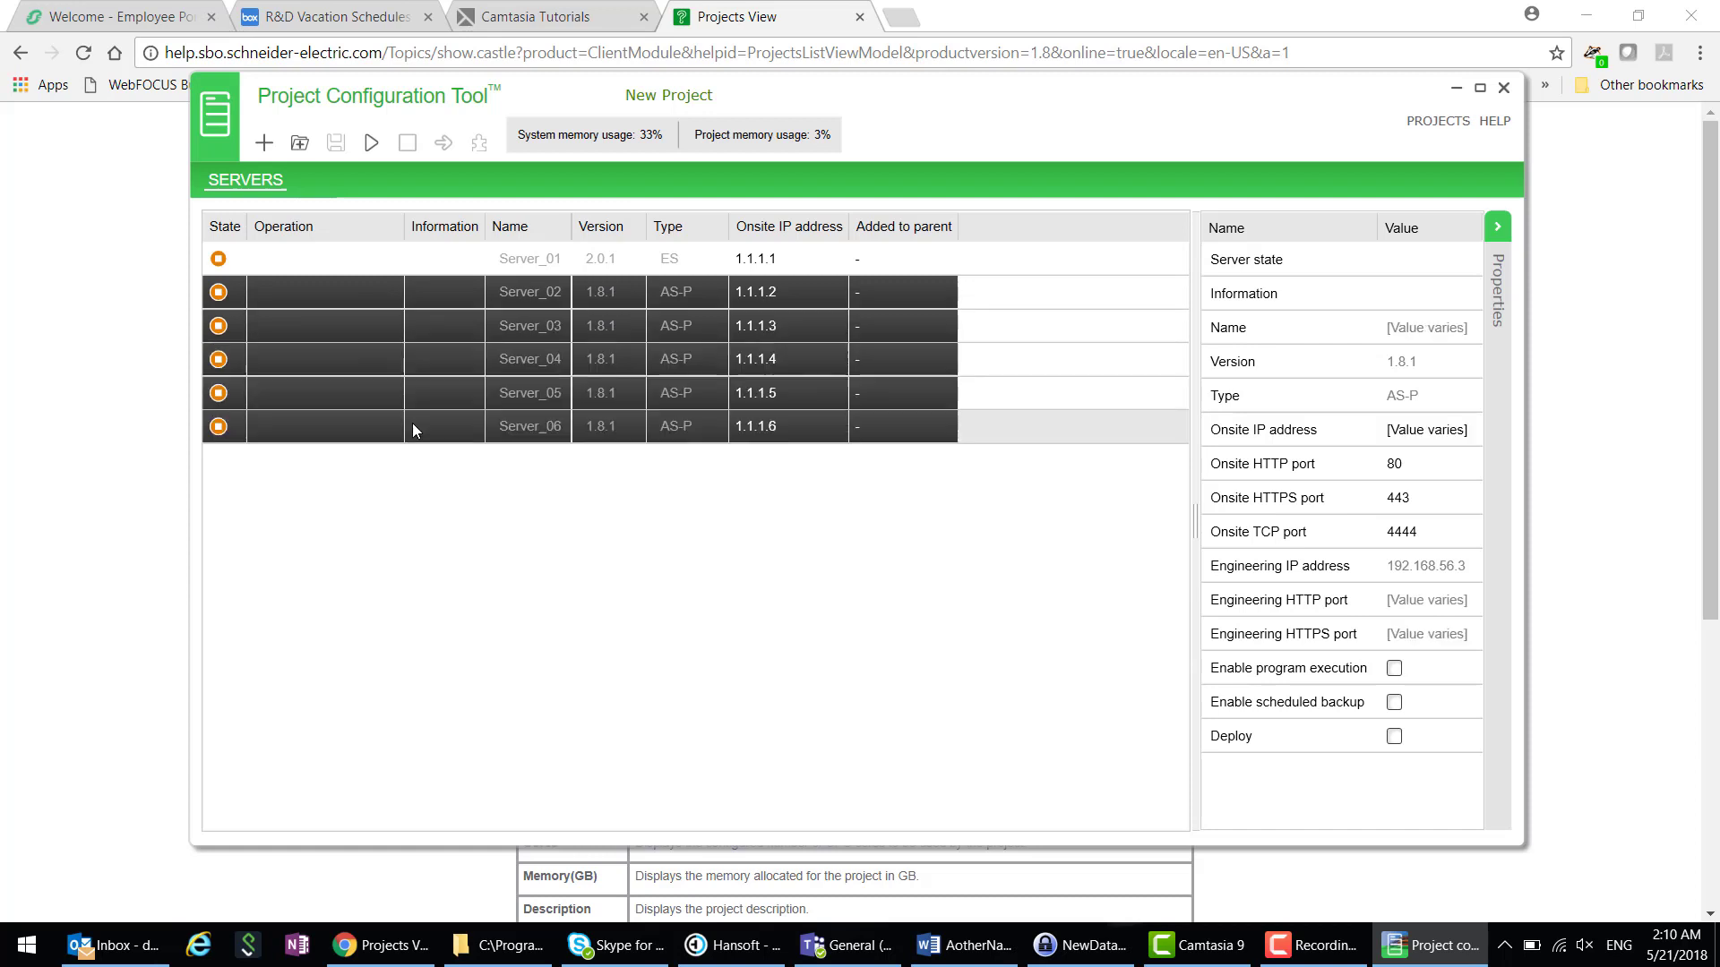
{"action": "right_click", "coordinate": [433, 384]}
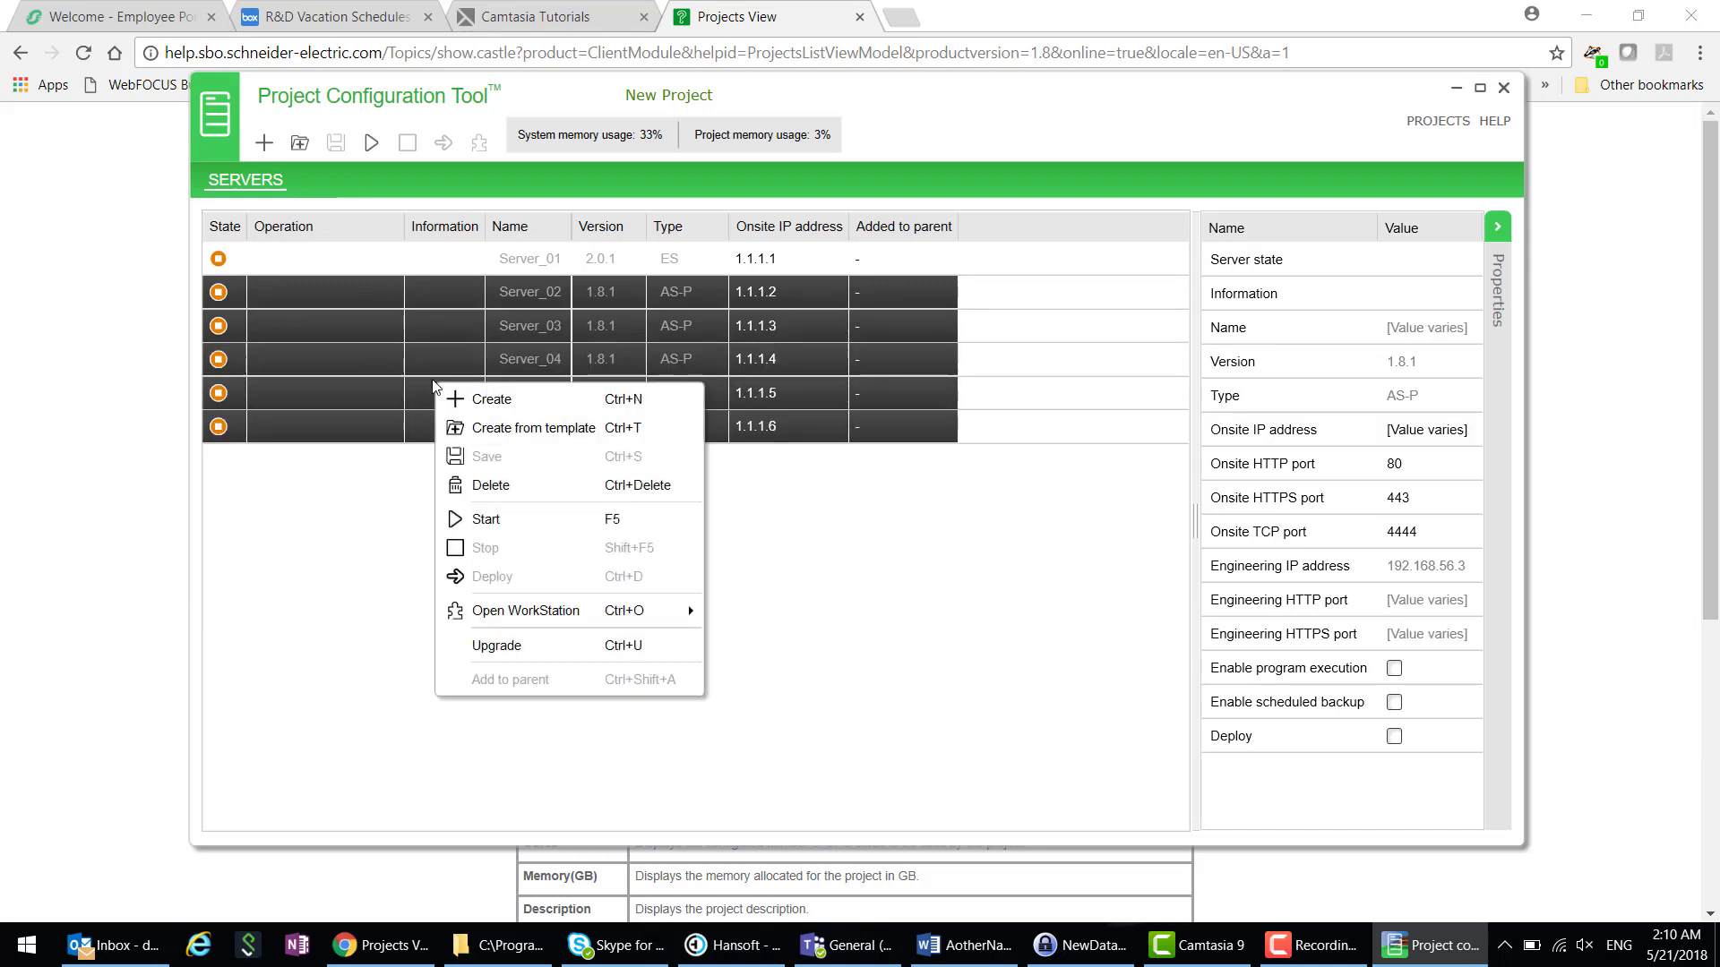
{"action": "left_click", "coordinate": [546, 646]}
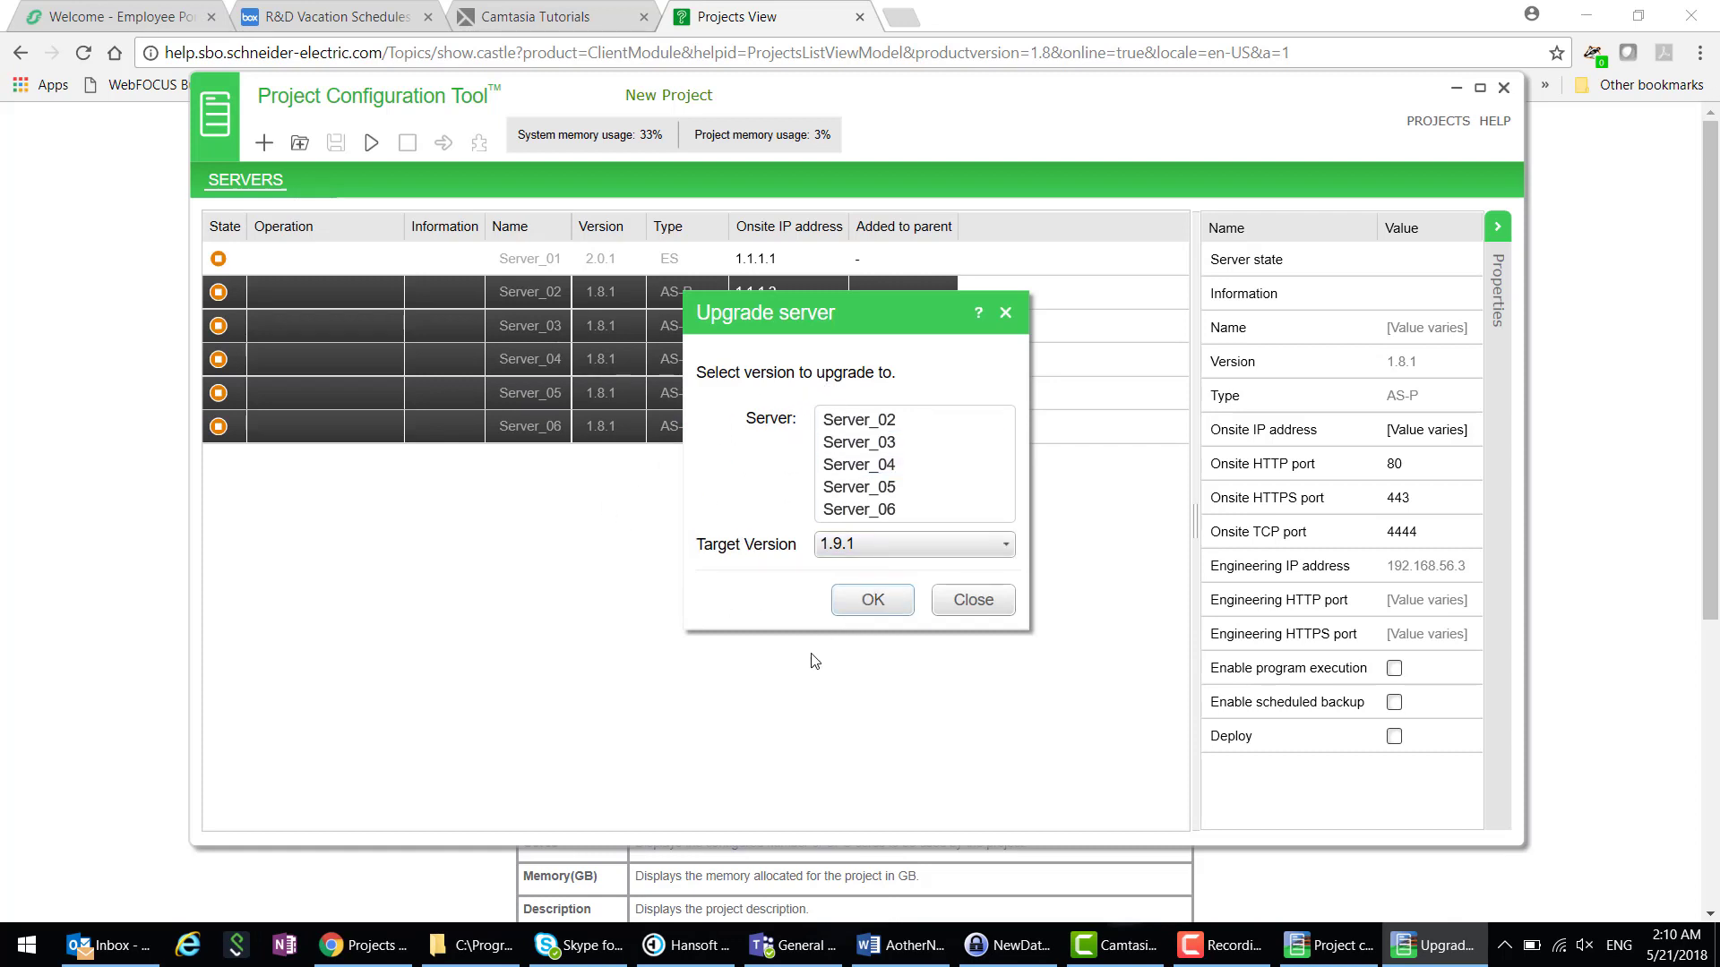
- Confirm upgrading Server_02 through Server_06 to target version 1.9.1
{"action": "left_click", "coordinate": [872, 602]}
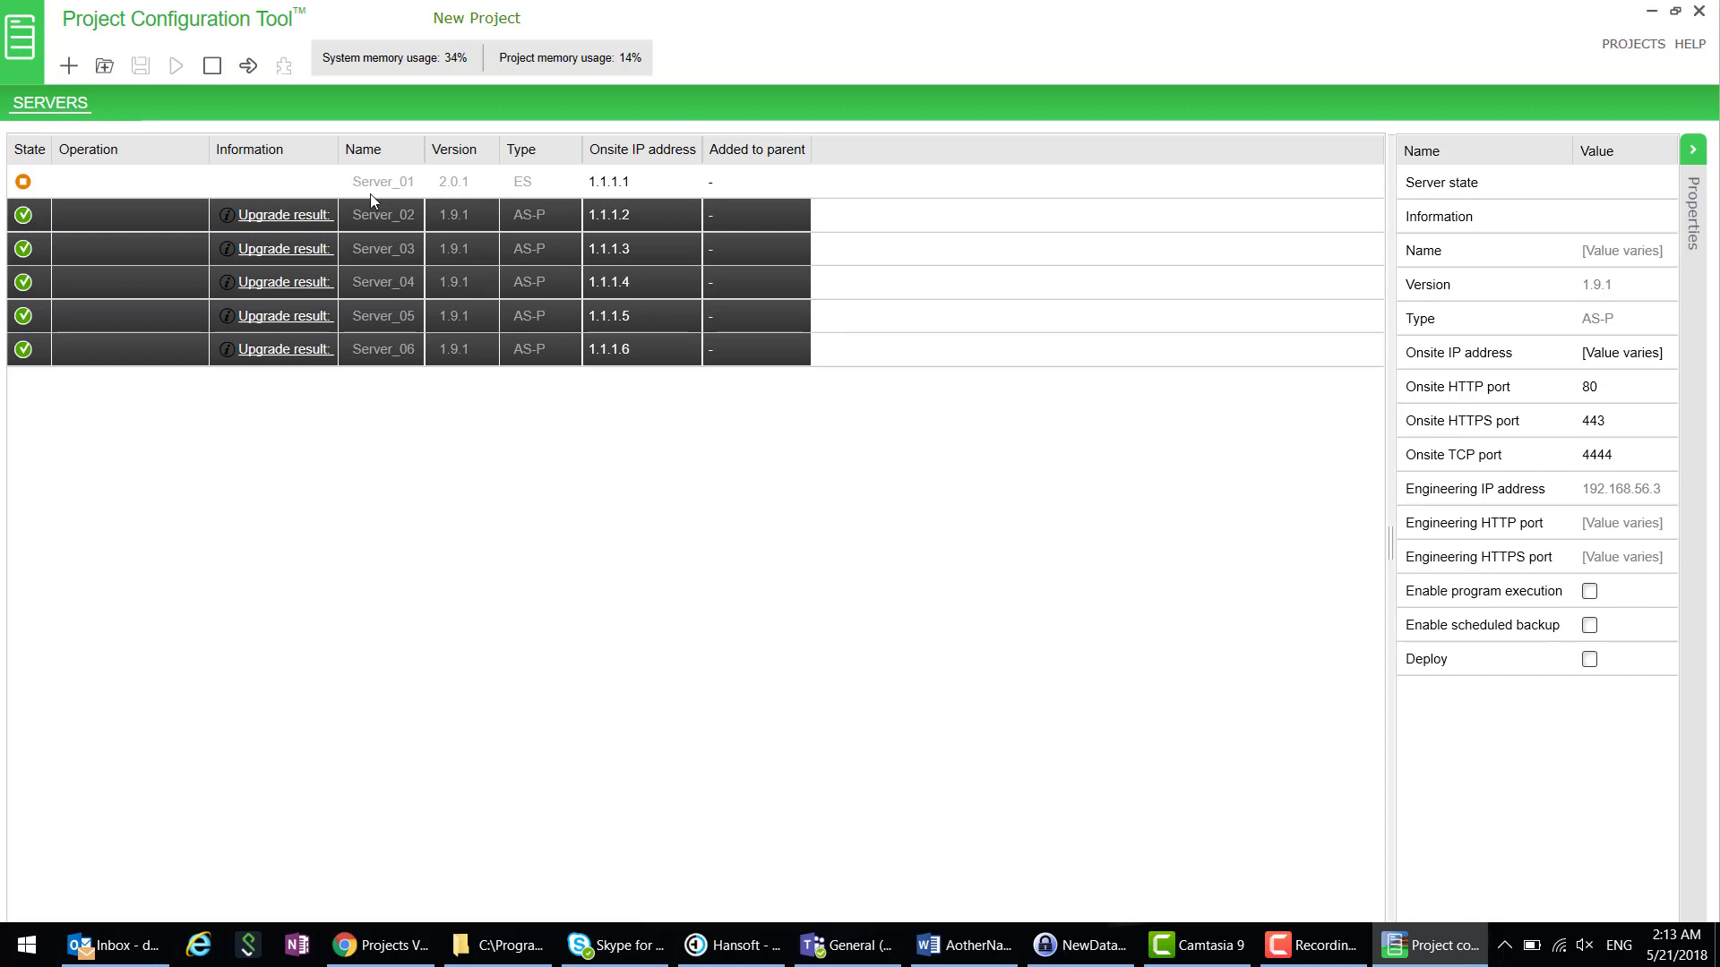
{"action": "left_click", "coordinate": [302, 222]}
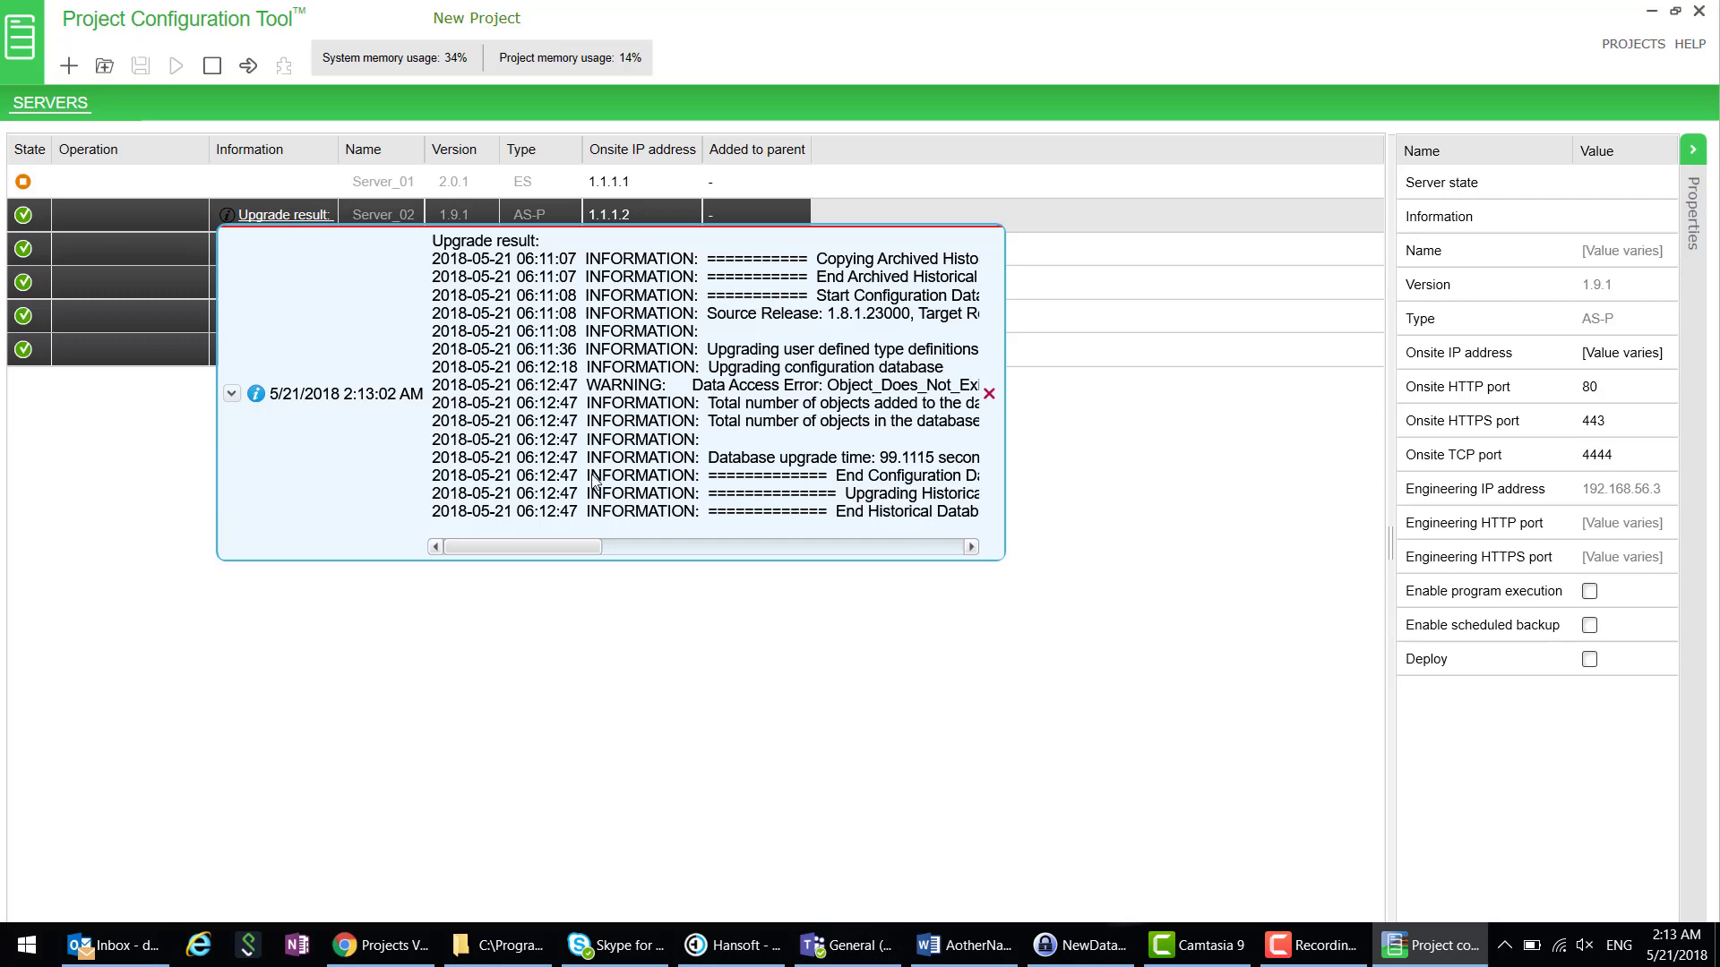
{"action": "left_click_drag", "start_coordinate": [574, 547], "coordinate": [455, 560]}
{"action": "left_click", "coordinate": [308, 433]}
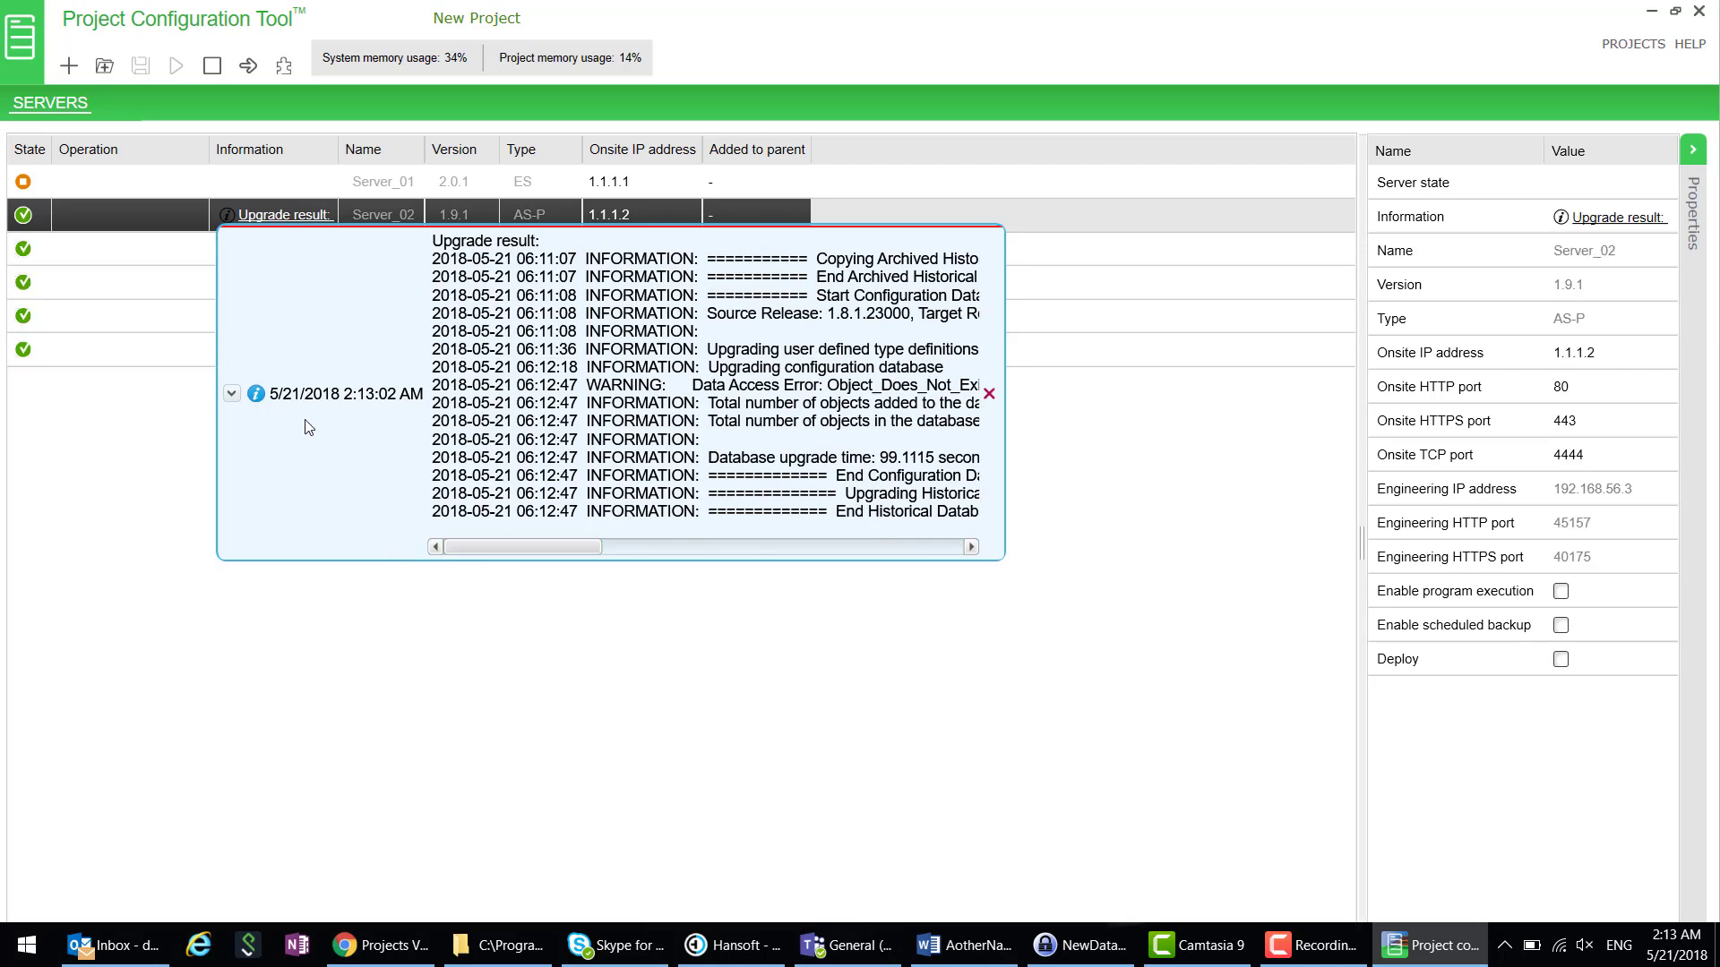
{"action": "left_click", "coordinate": [989, 395]}
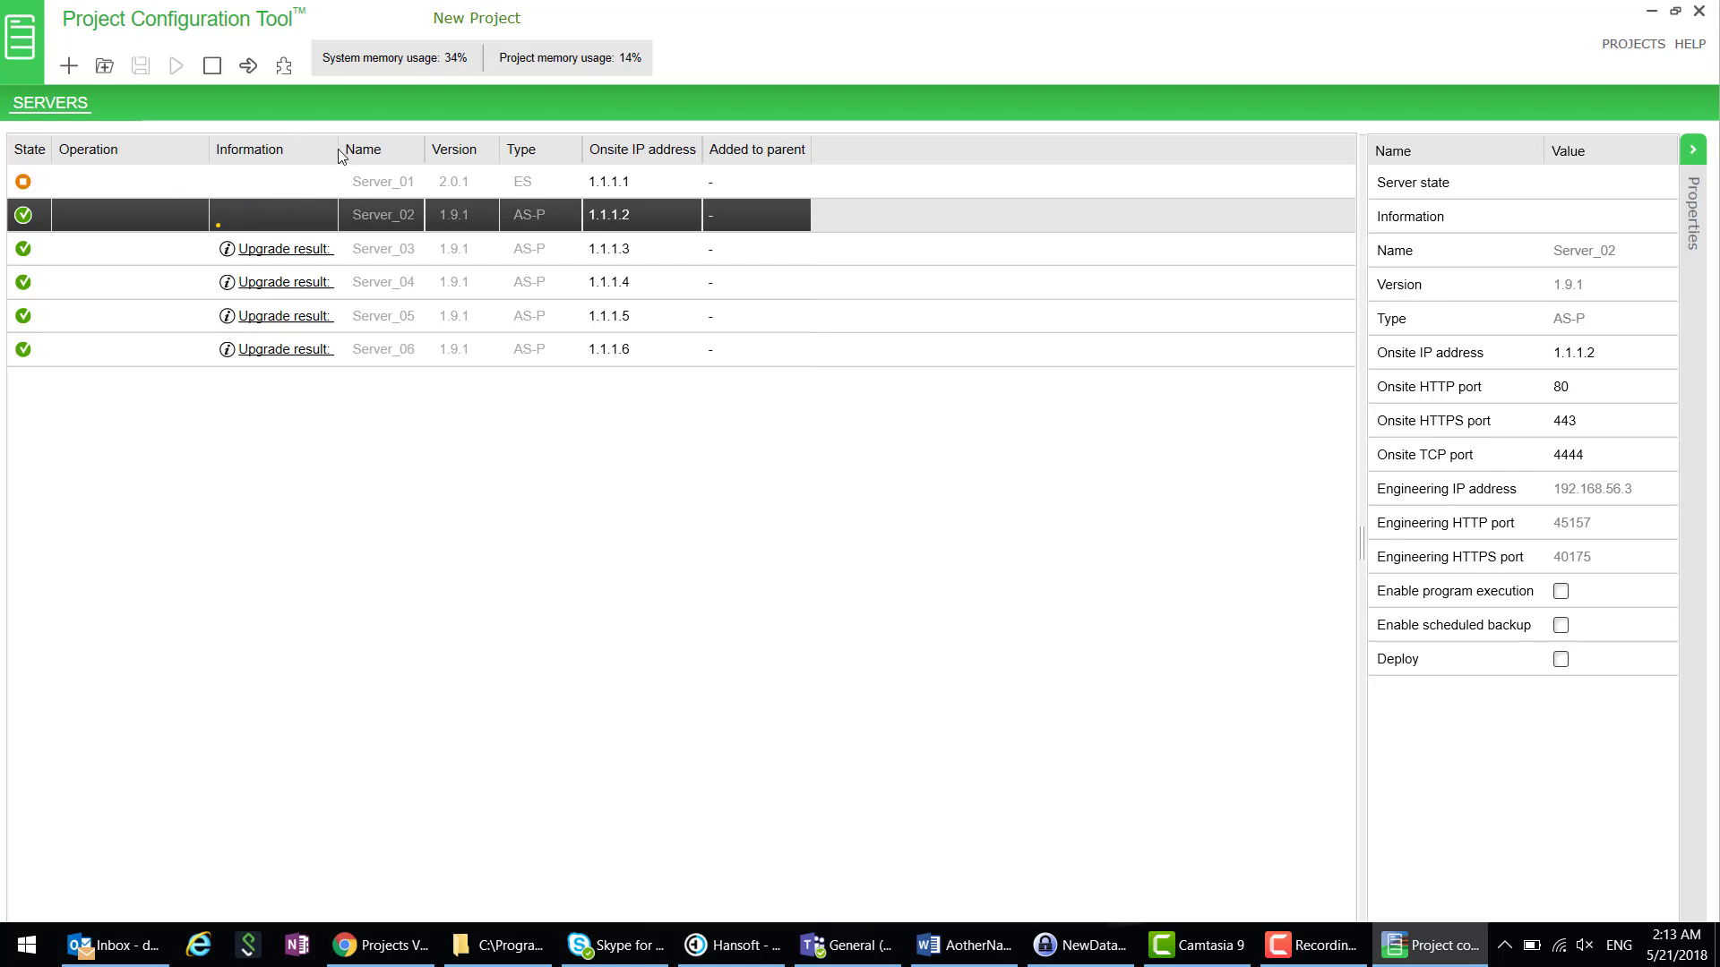
{"action": "left_click", "coordinate": [291, 255]}
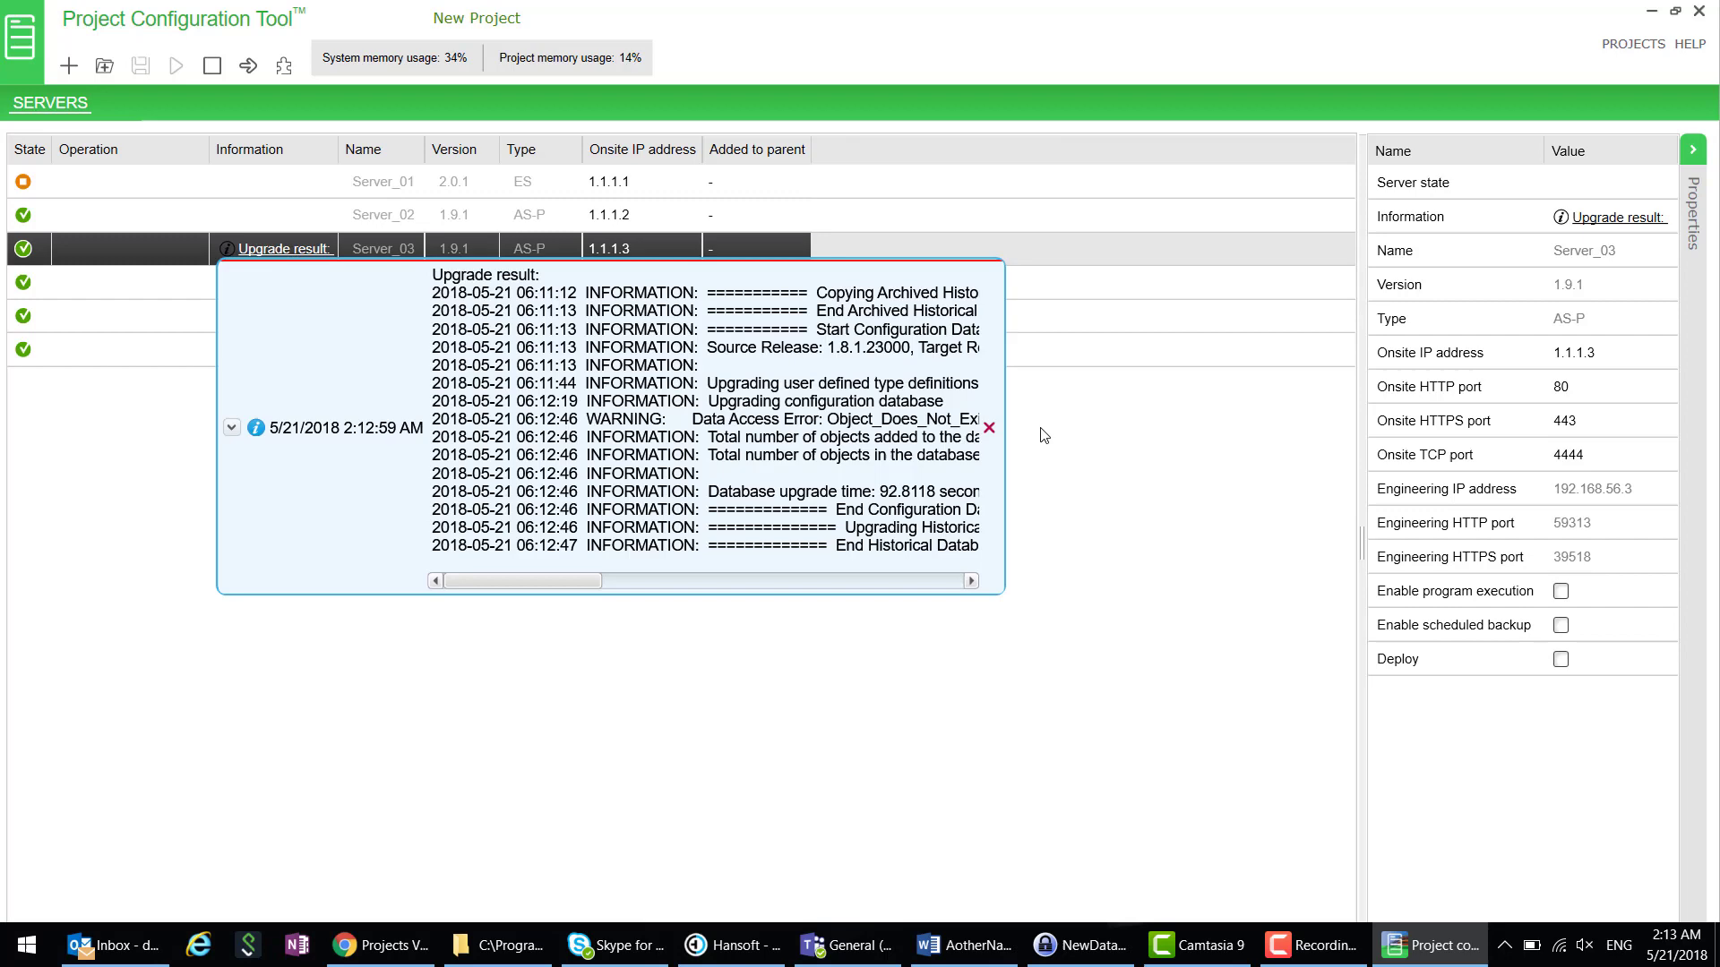
{"action": "left_click", "coordinate": [988, 427]}
{"action": "left_click", "coordinate": [302, 289]}
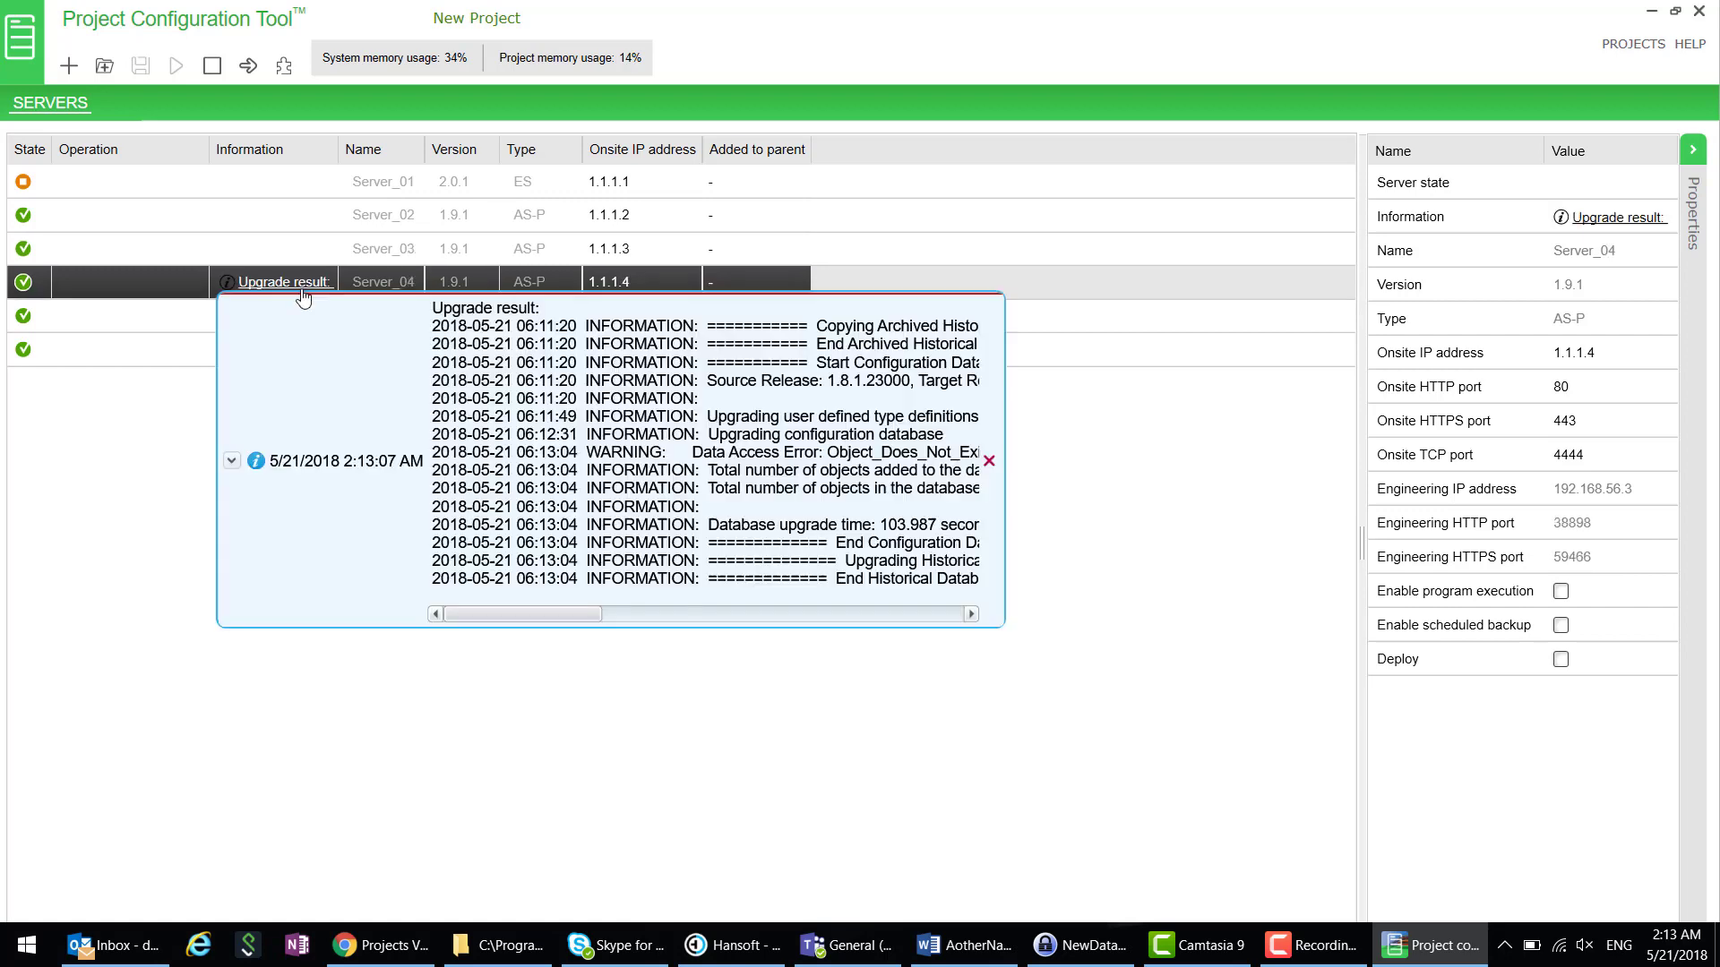
{"action": "left_click", "coordinate": [989, 460]}
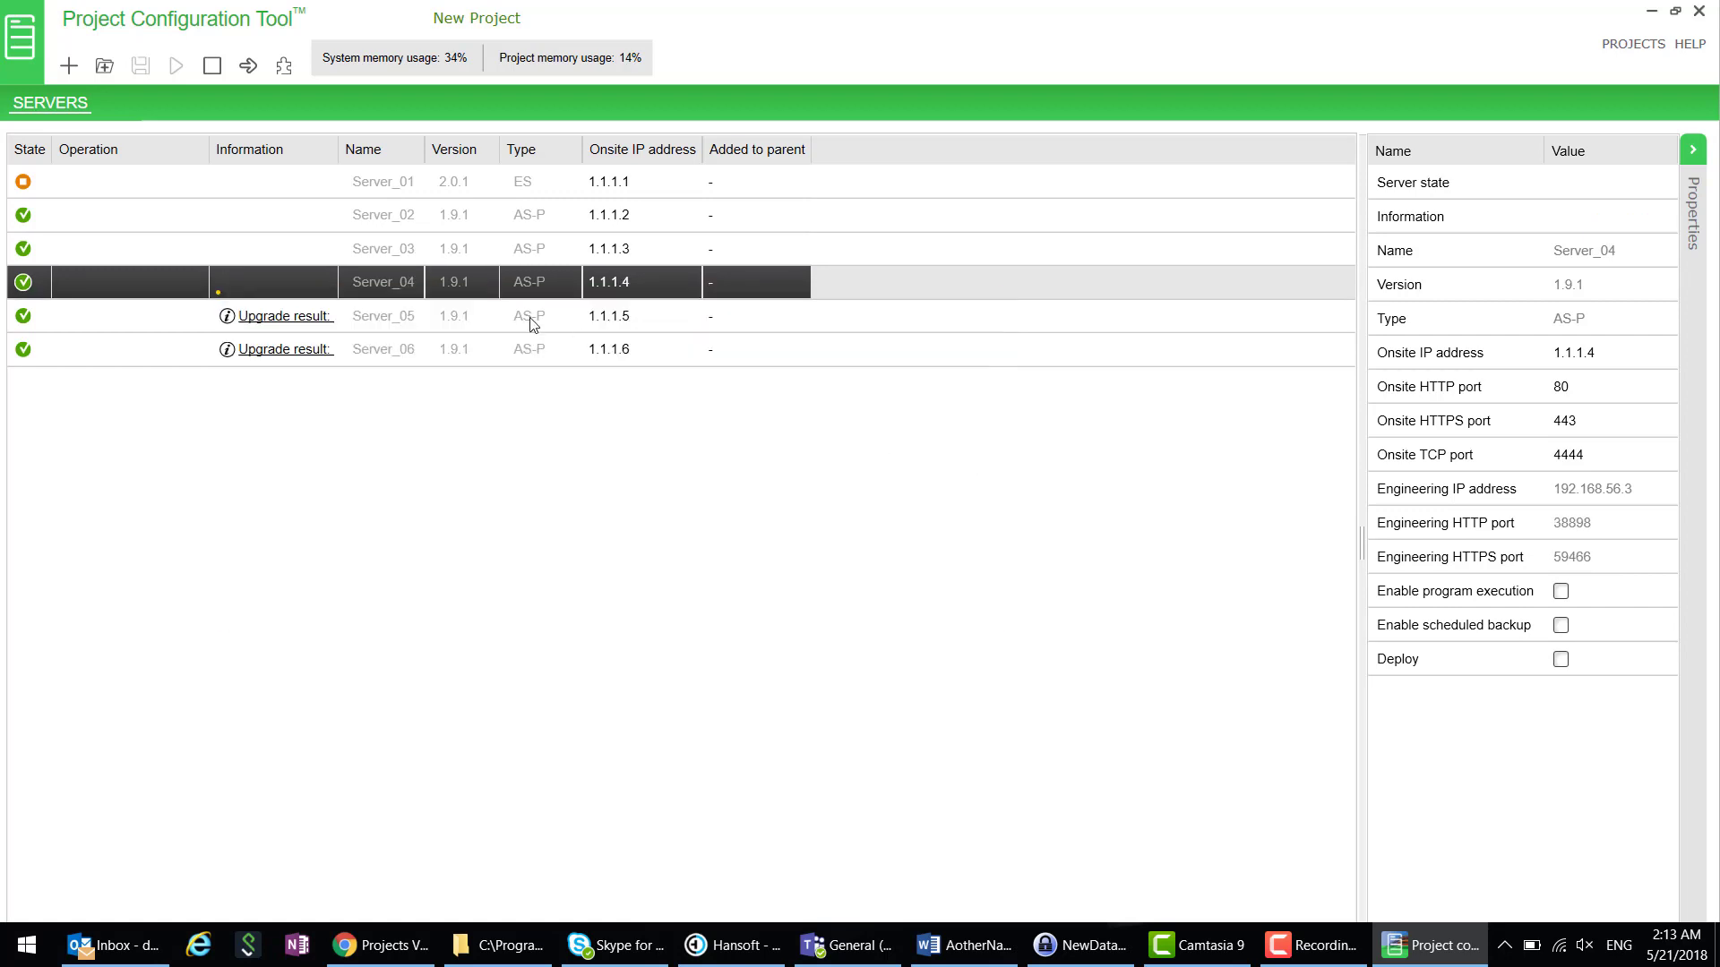
{"action": "left_click", "coordinate": [306, 319]}
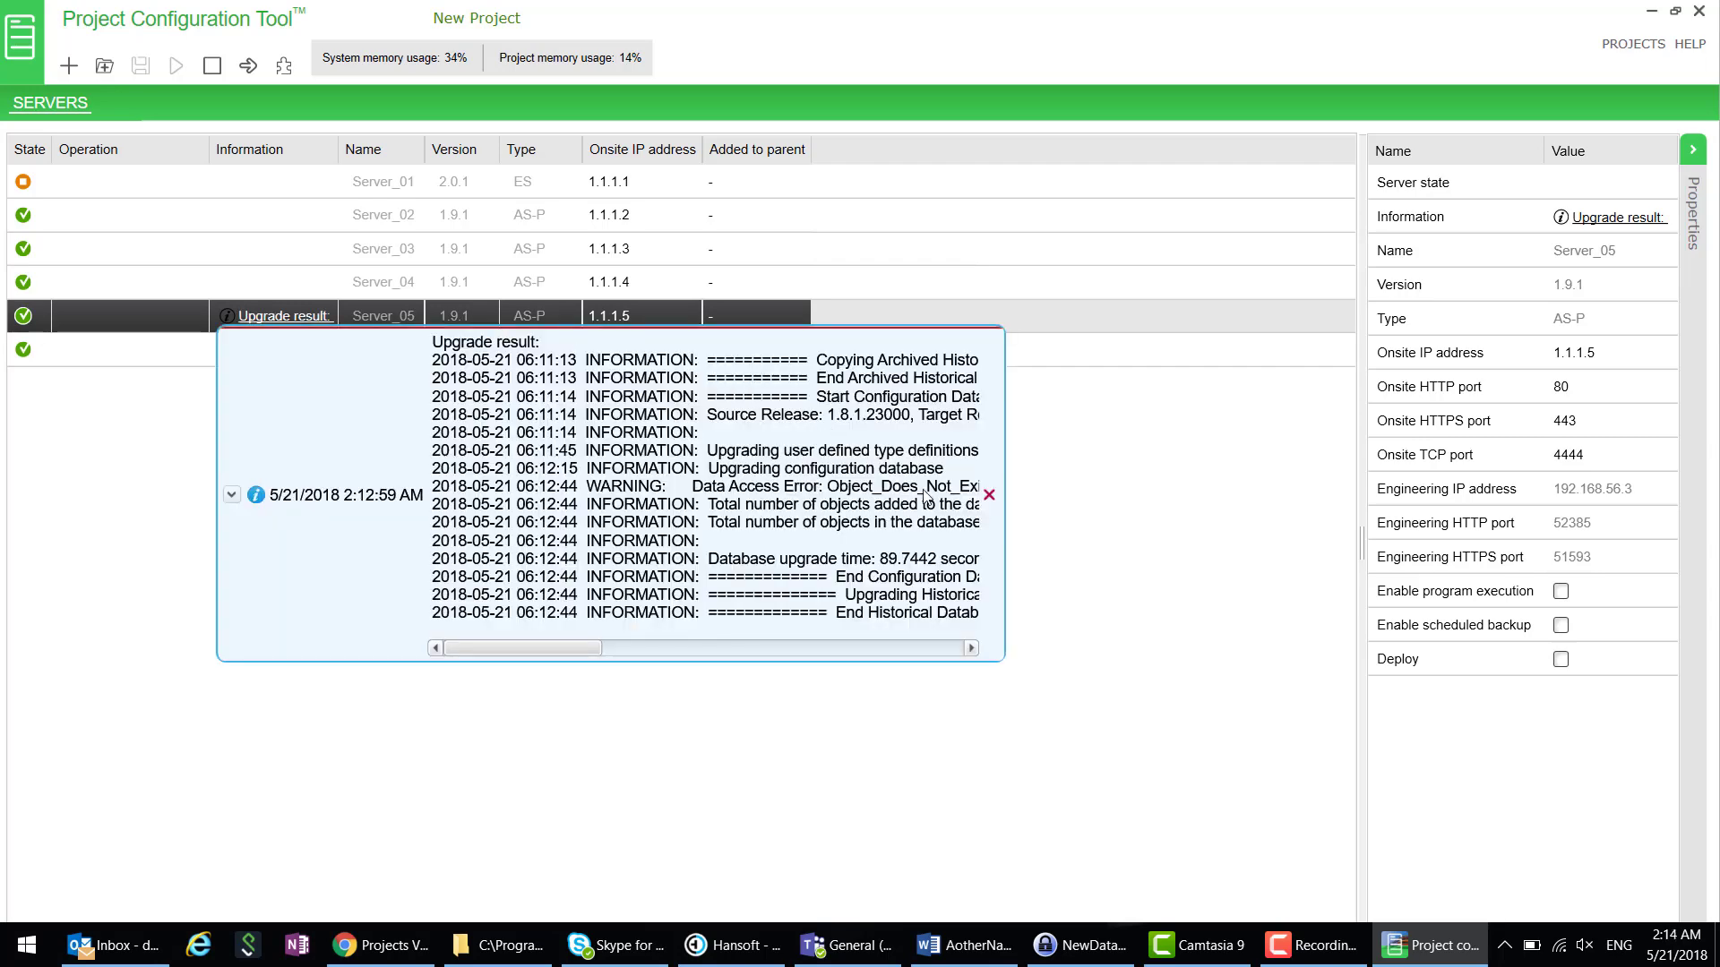
{"action": "left_click", "coordinate": [989, 495]}
{"action": "left_click", "coordinate": [309, 352]}
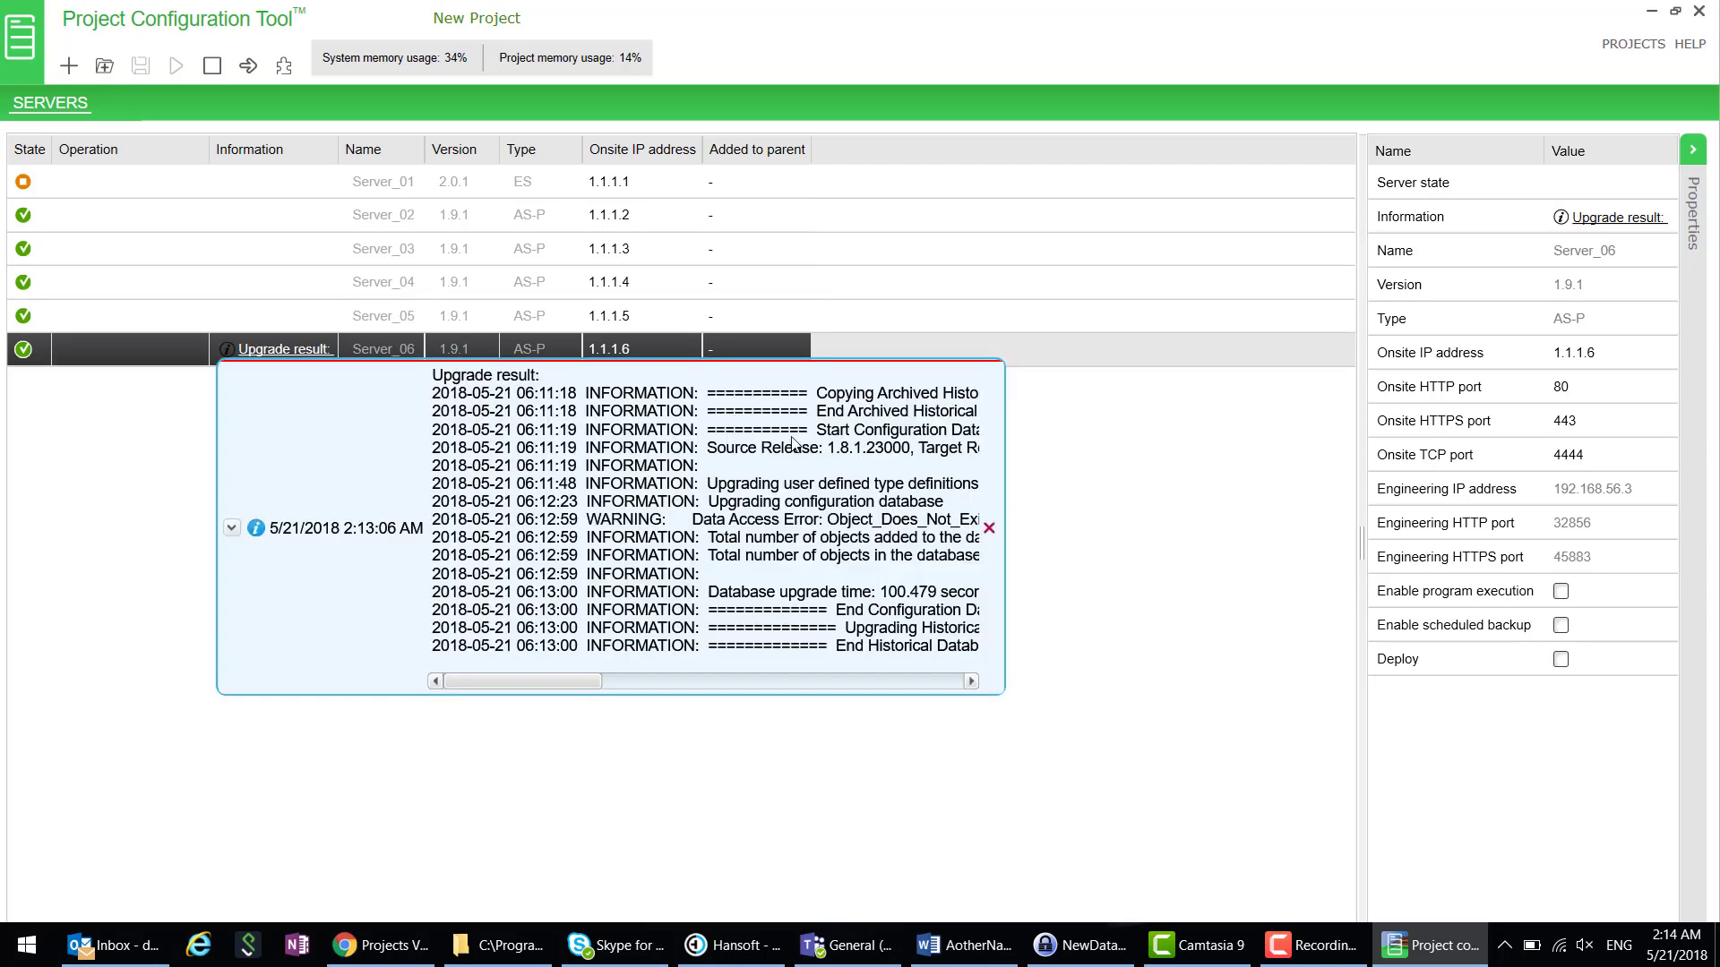
{"action": "left_click", "coordinate": [989, 527]}
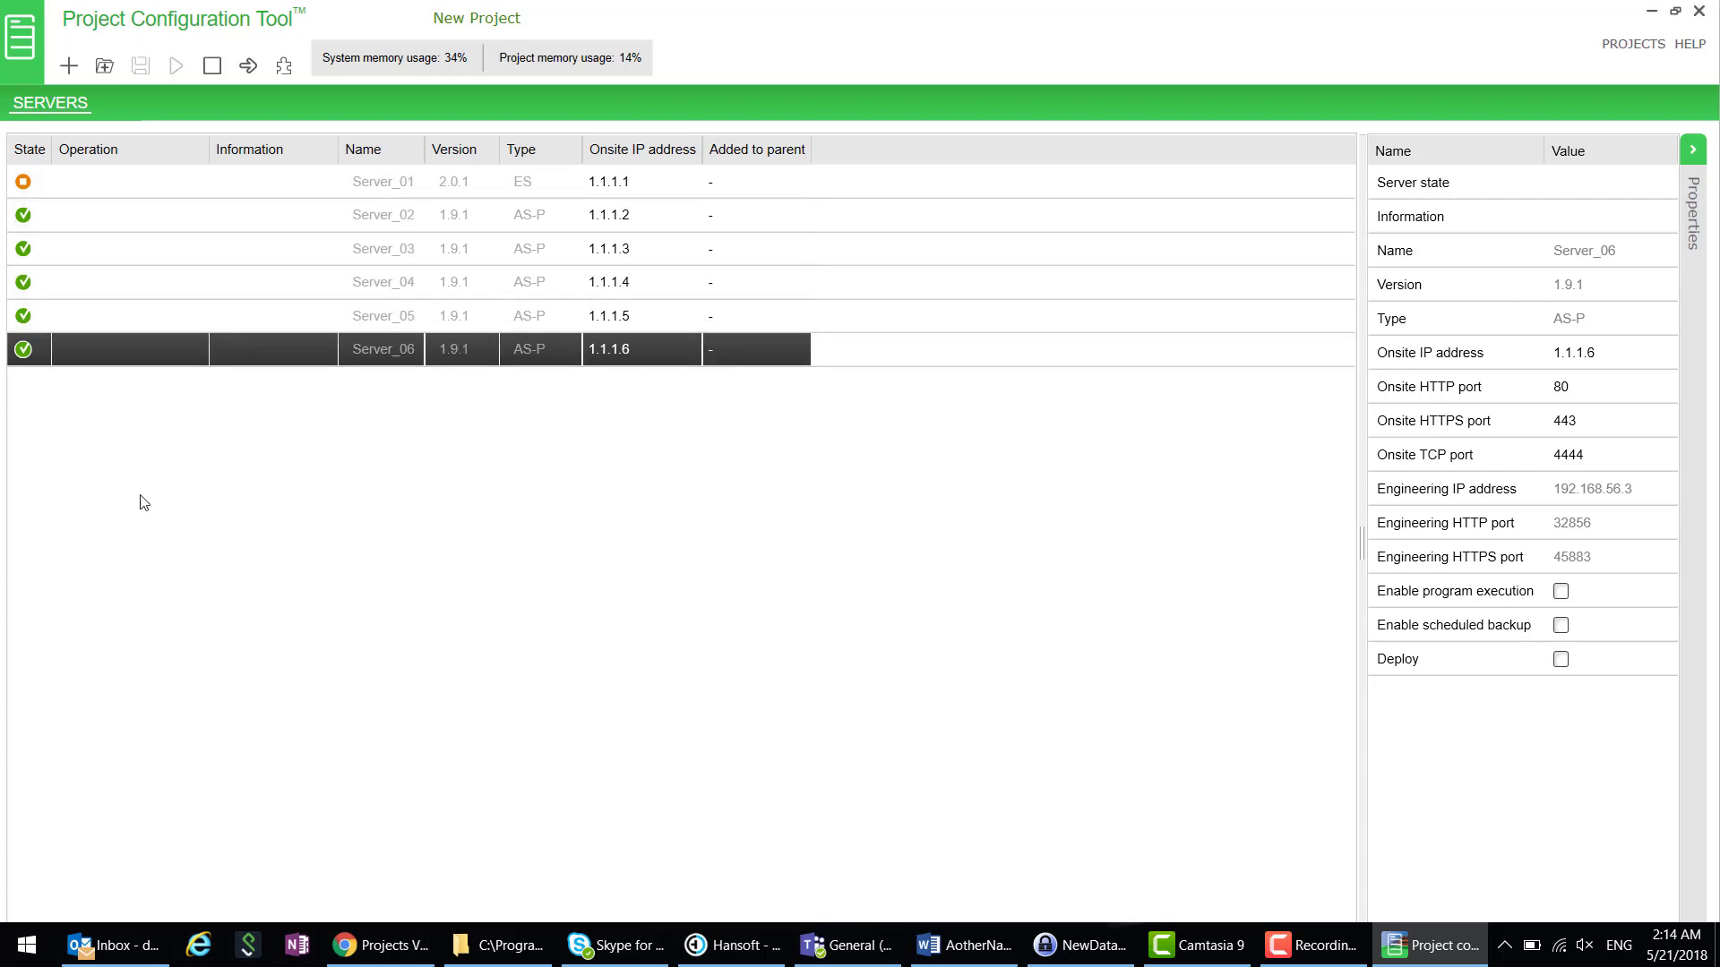
- Upgrade the selected Server_02 through Server_06 with Target Version set to 2.0.1
{"action": "left_click", "coordinate": [121, 224], "text": "shift"}
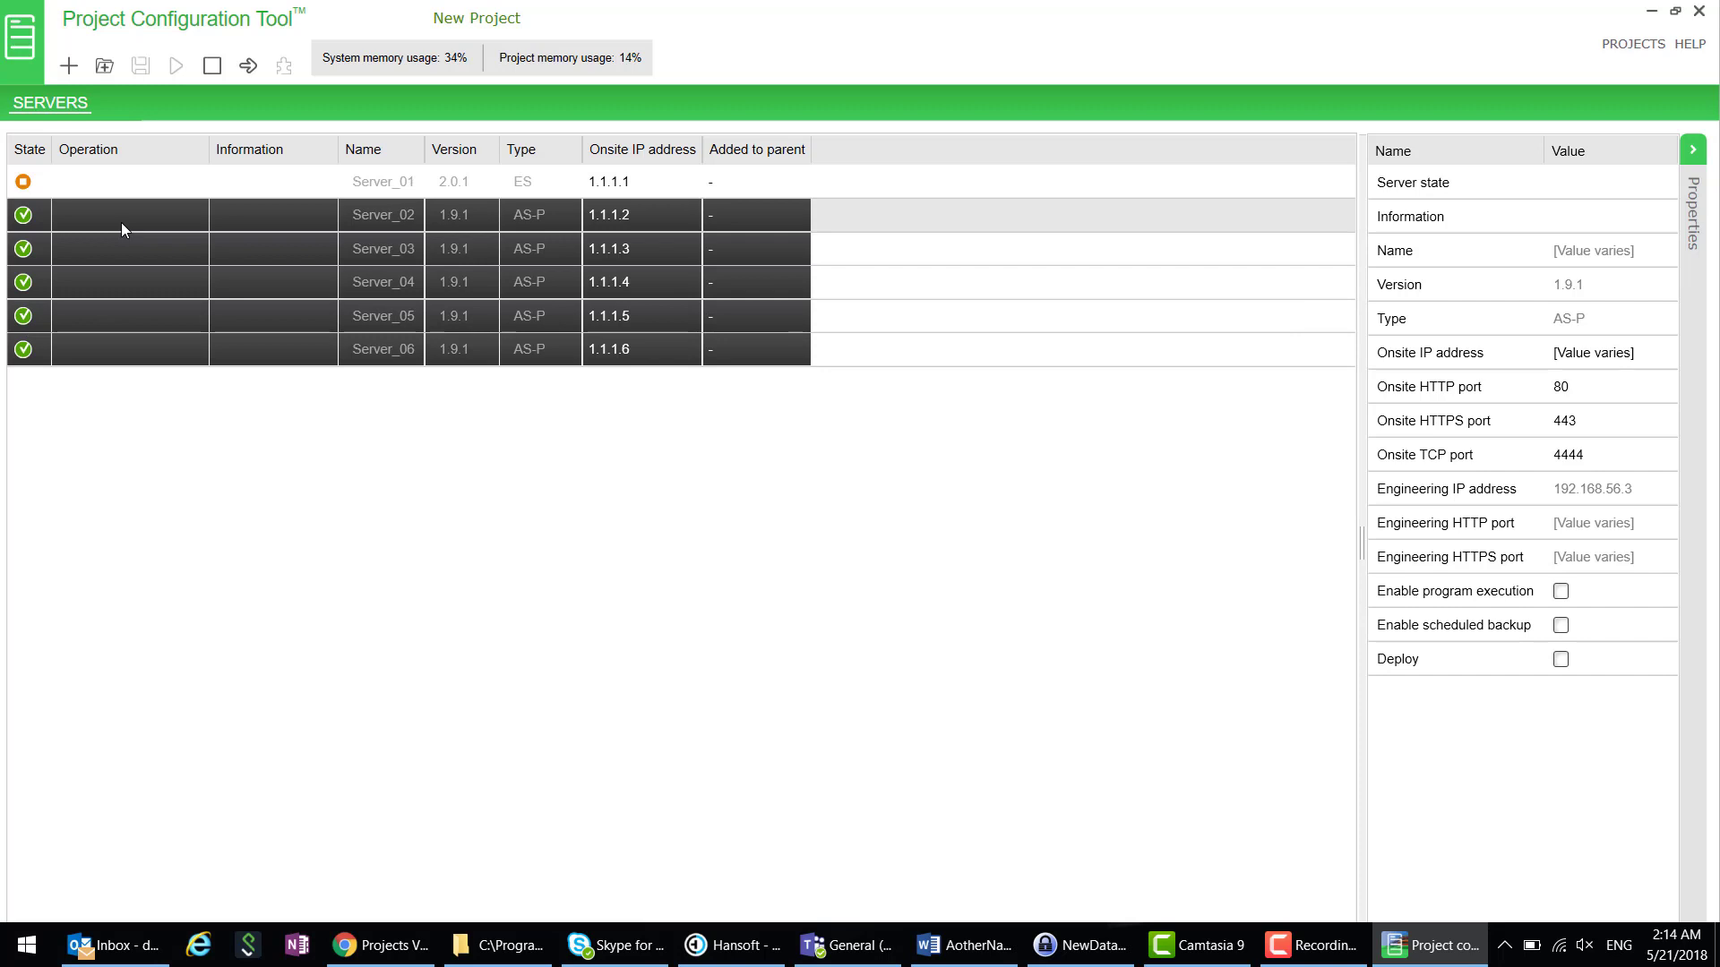
{"action": "right_click", "coordinate": [290, 273]}
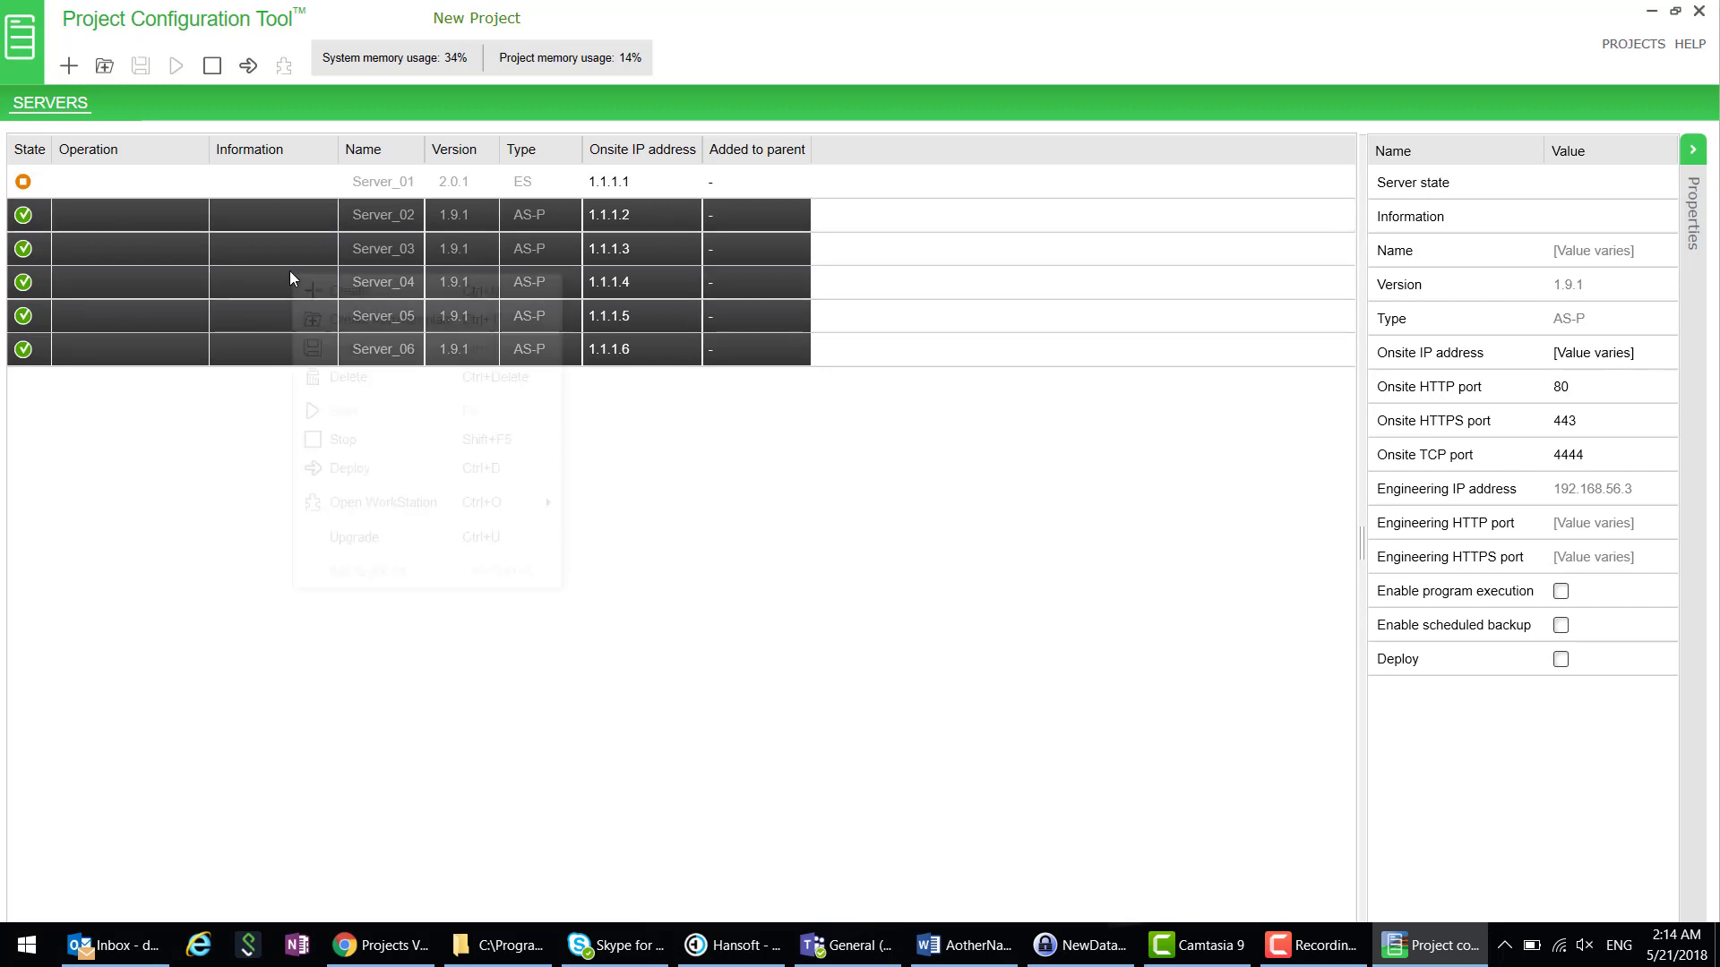
{"action": "left_click", "coordinate": [410, 541]}
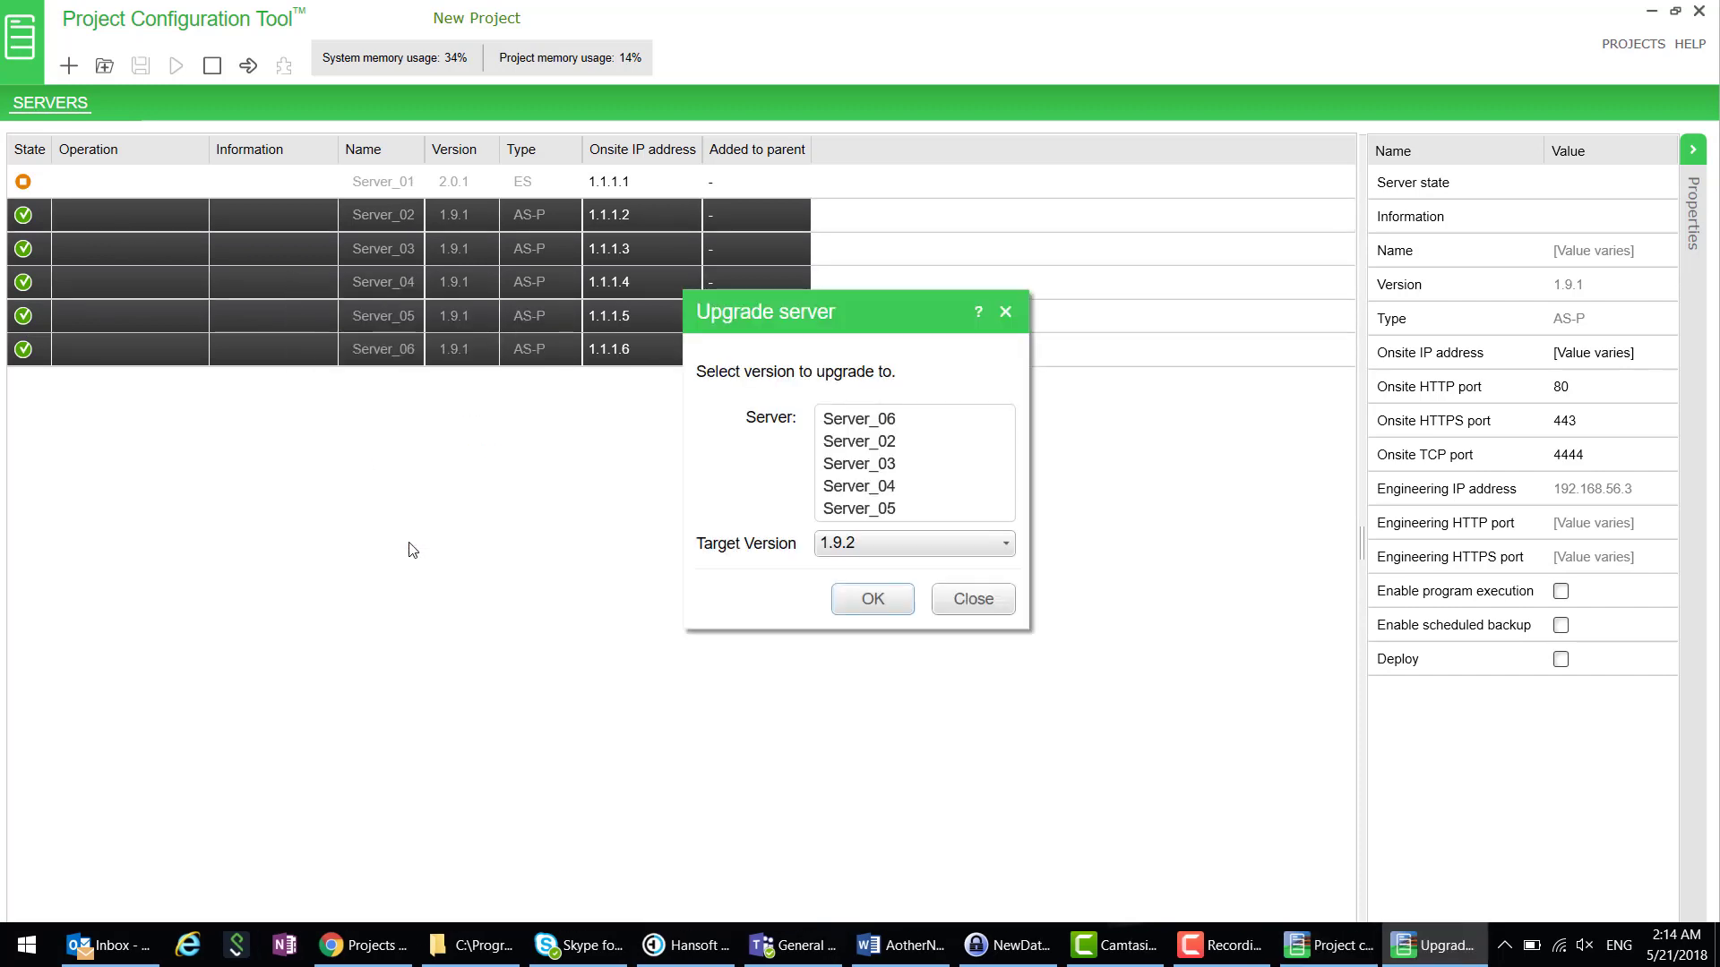
{"action": "left_click", "coordinate": [1004, 546]}
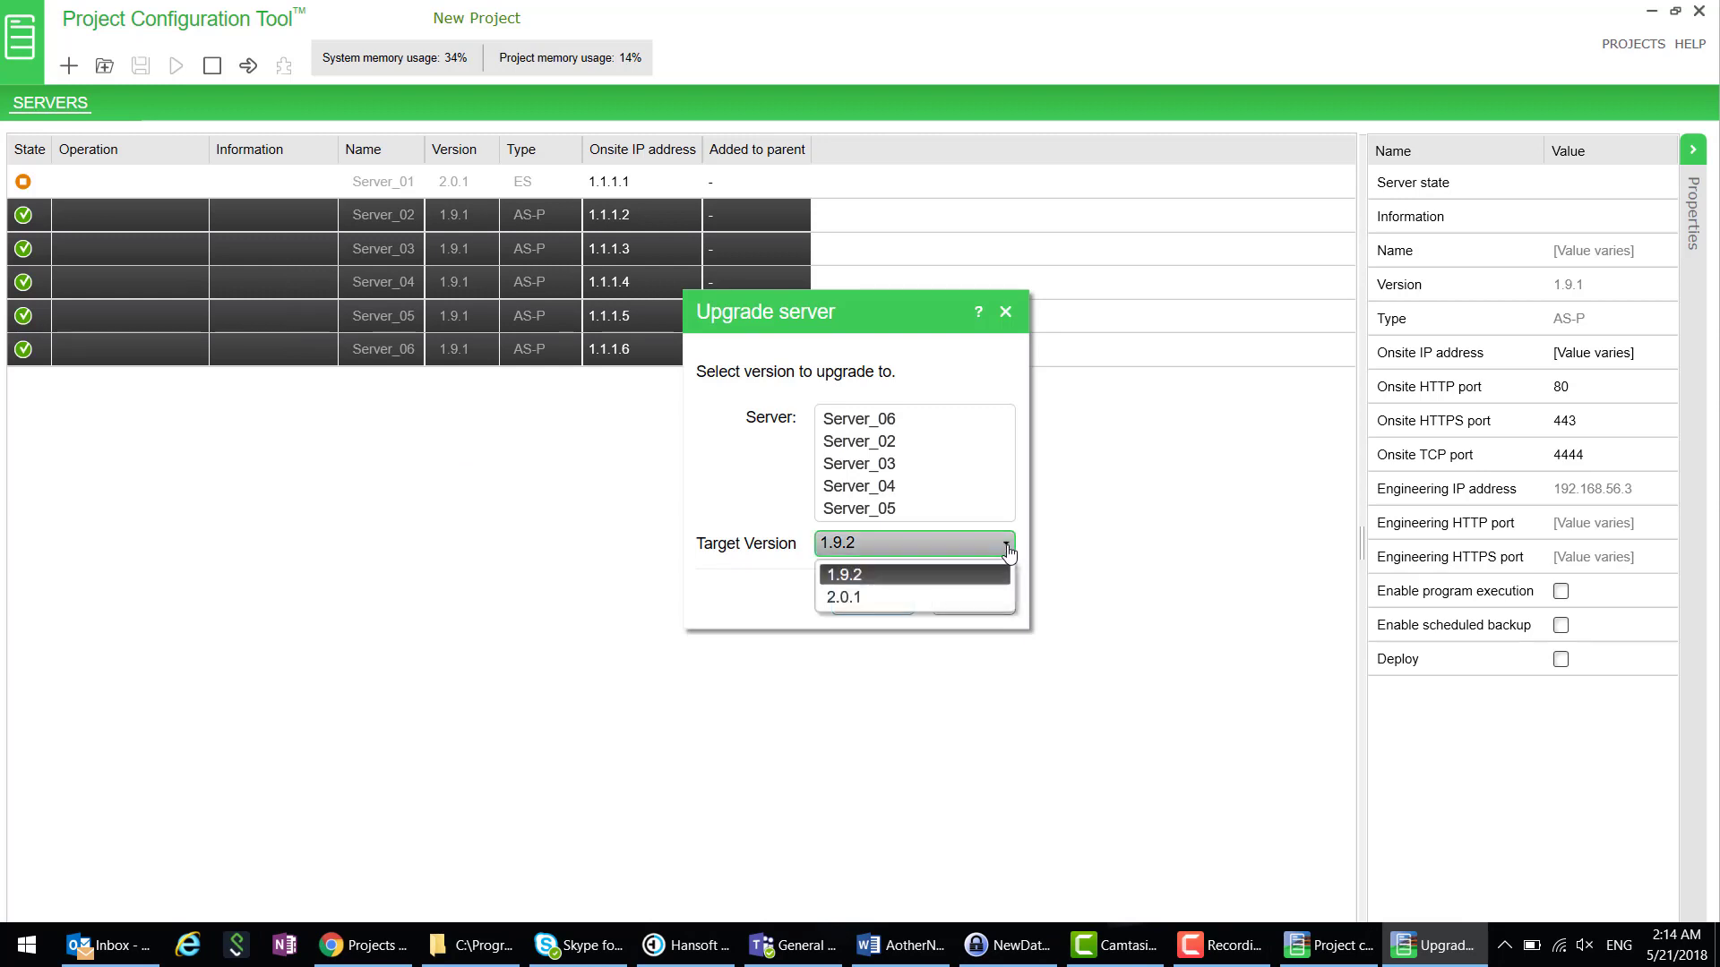
{"action": "left_click", "coordinate": [872, 597]}
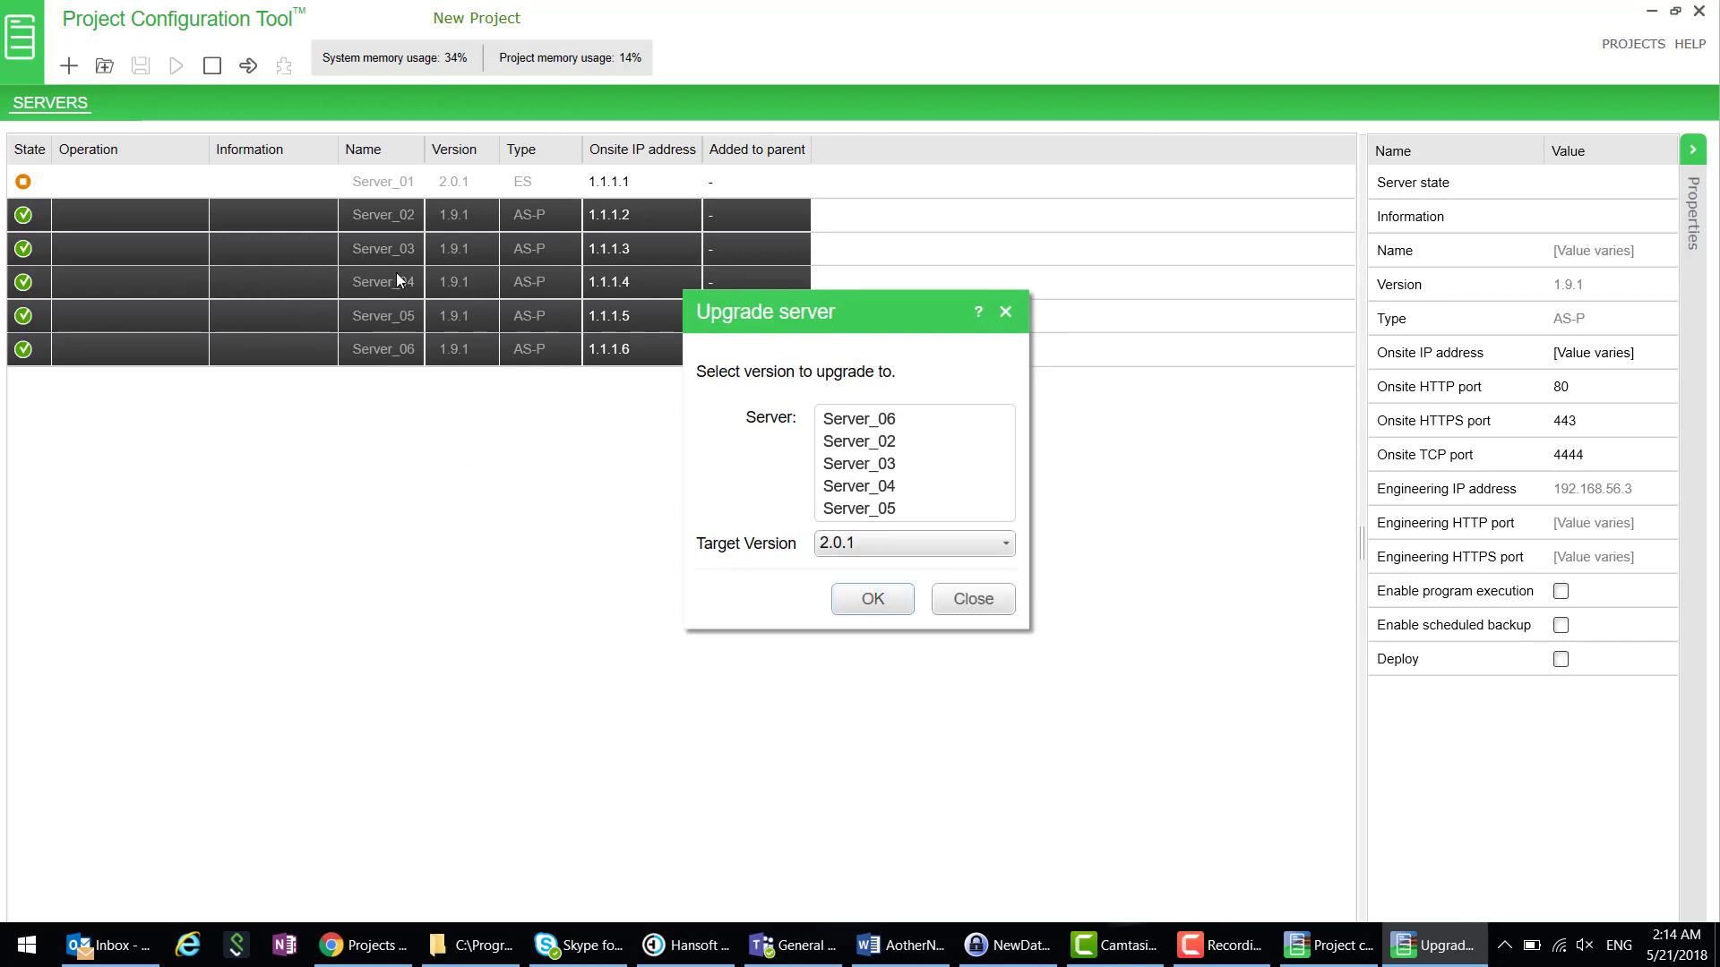
{"action": "left_click", "coordinate": [873, 599]}
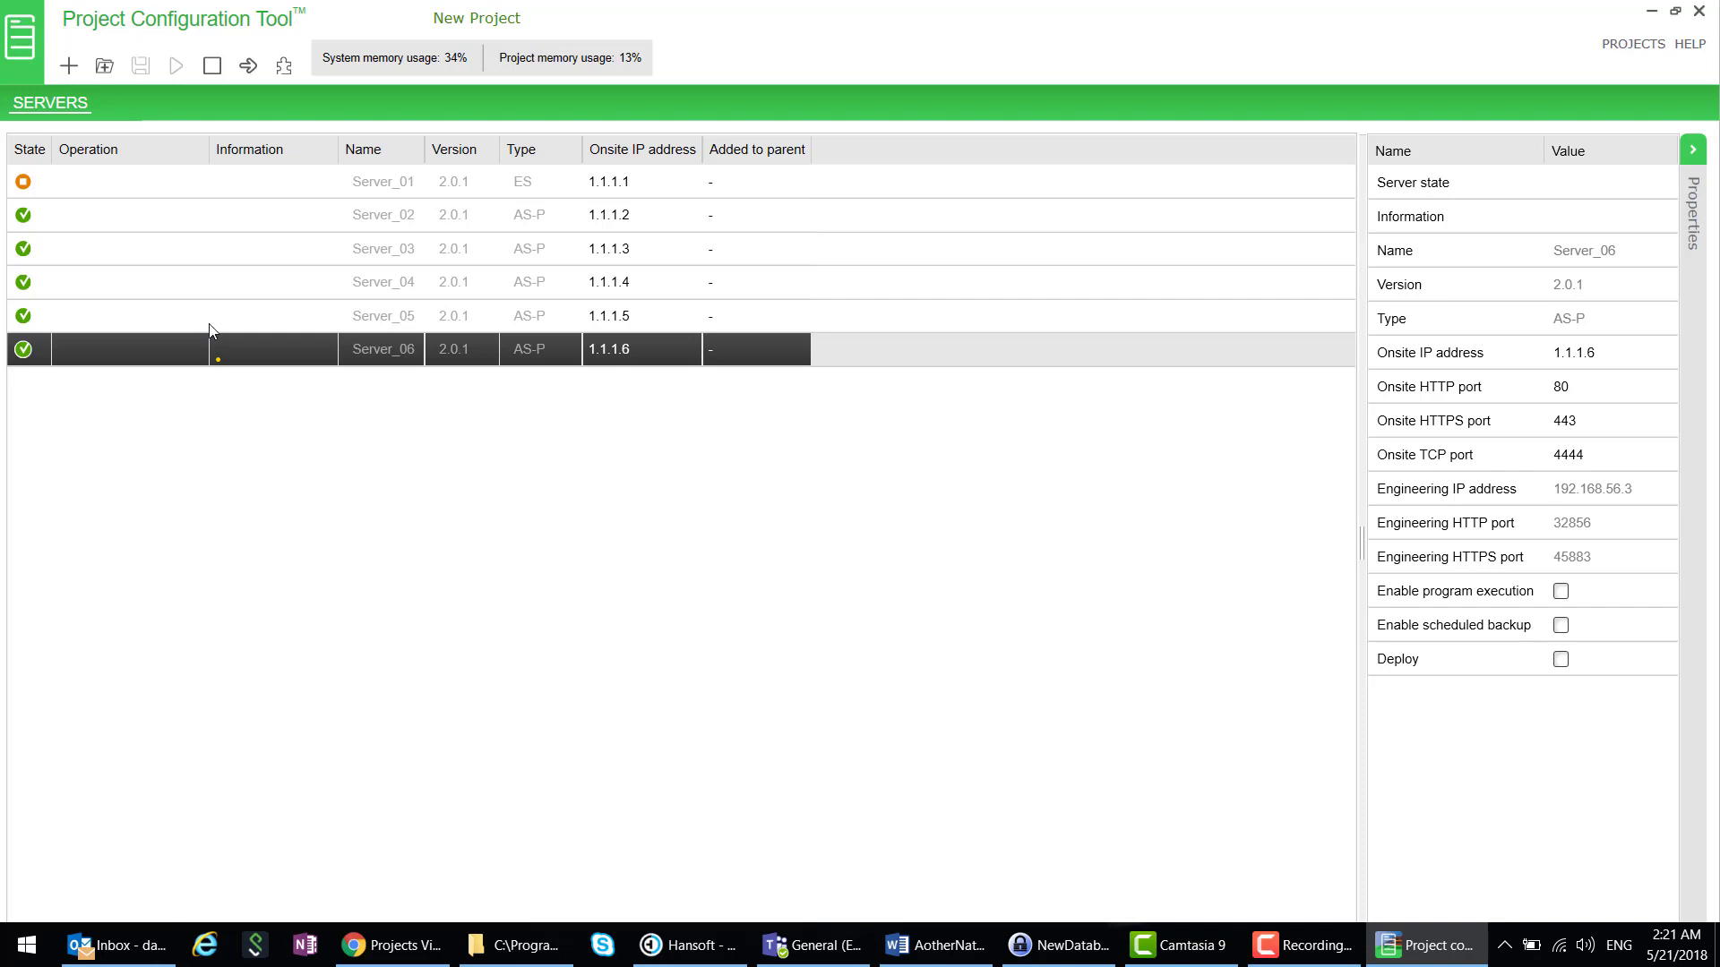
- Add Server_07 with the default name and type AS-B-36
{"action": "left_click", "coordinate": [70, 65]}
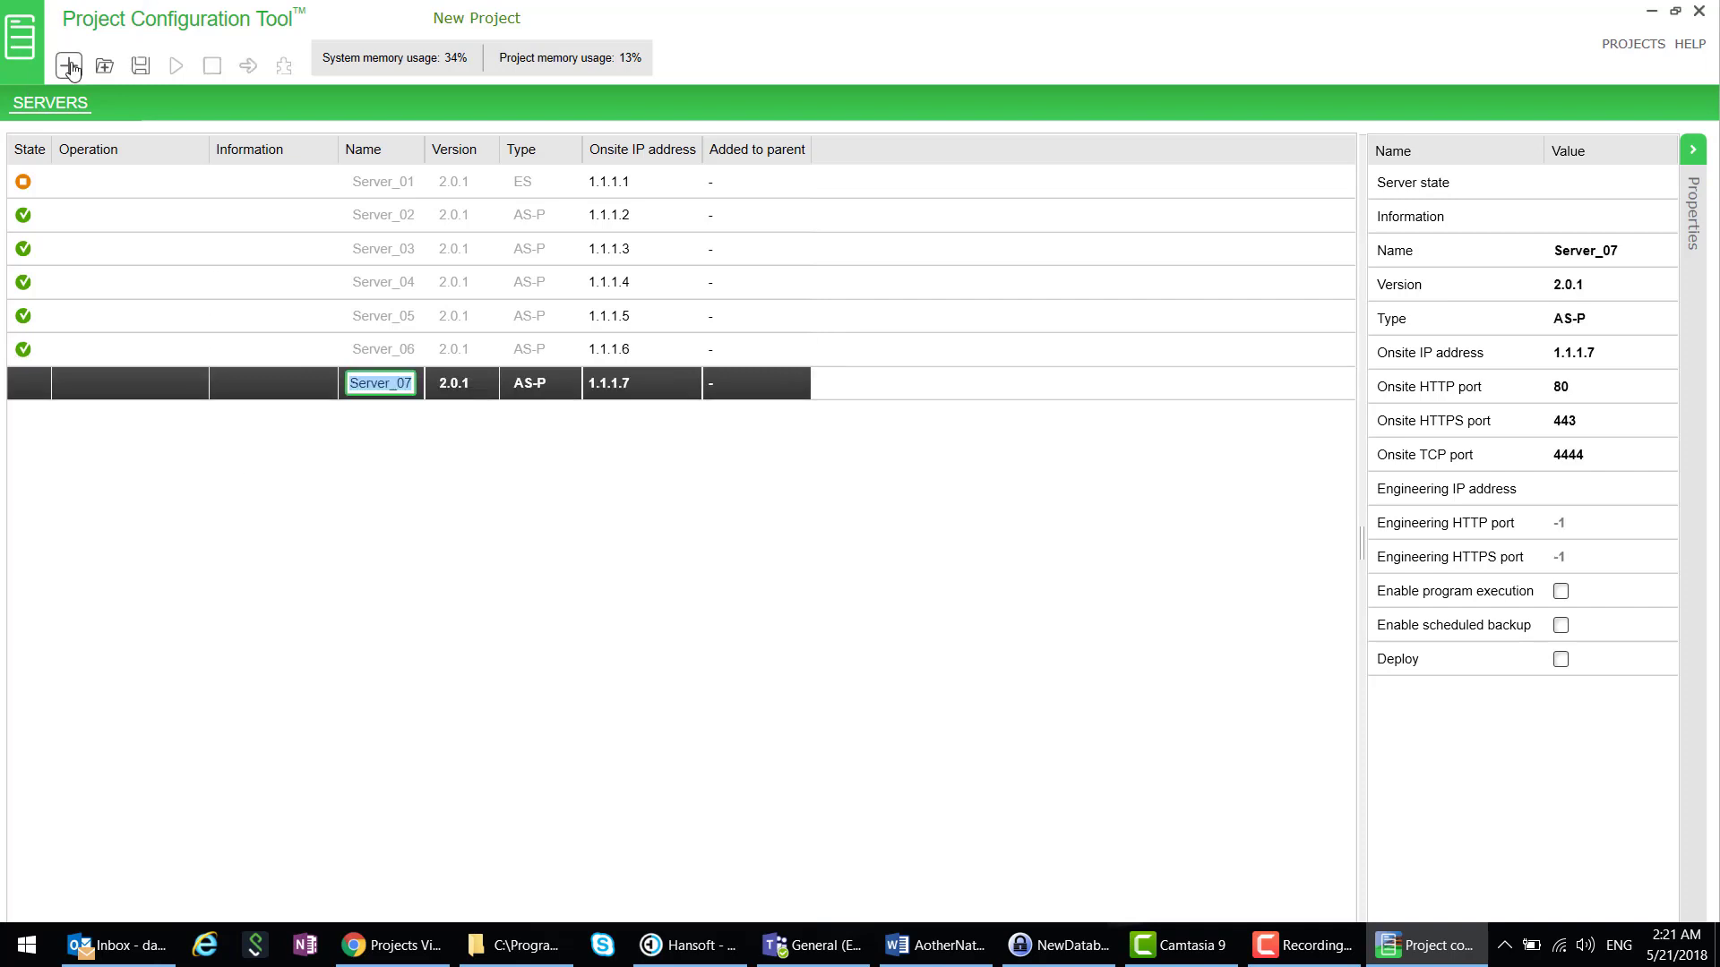
{"action": "left_click", "coordinate": [543, 385]}
{"action": "left_click", "coordinate": [542, 385]}
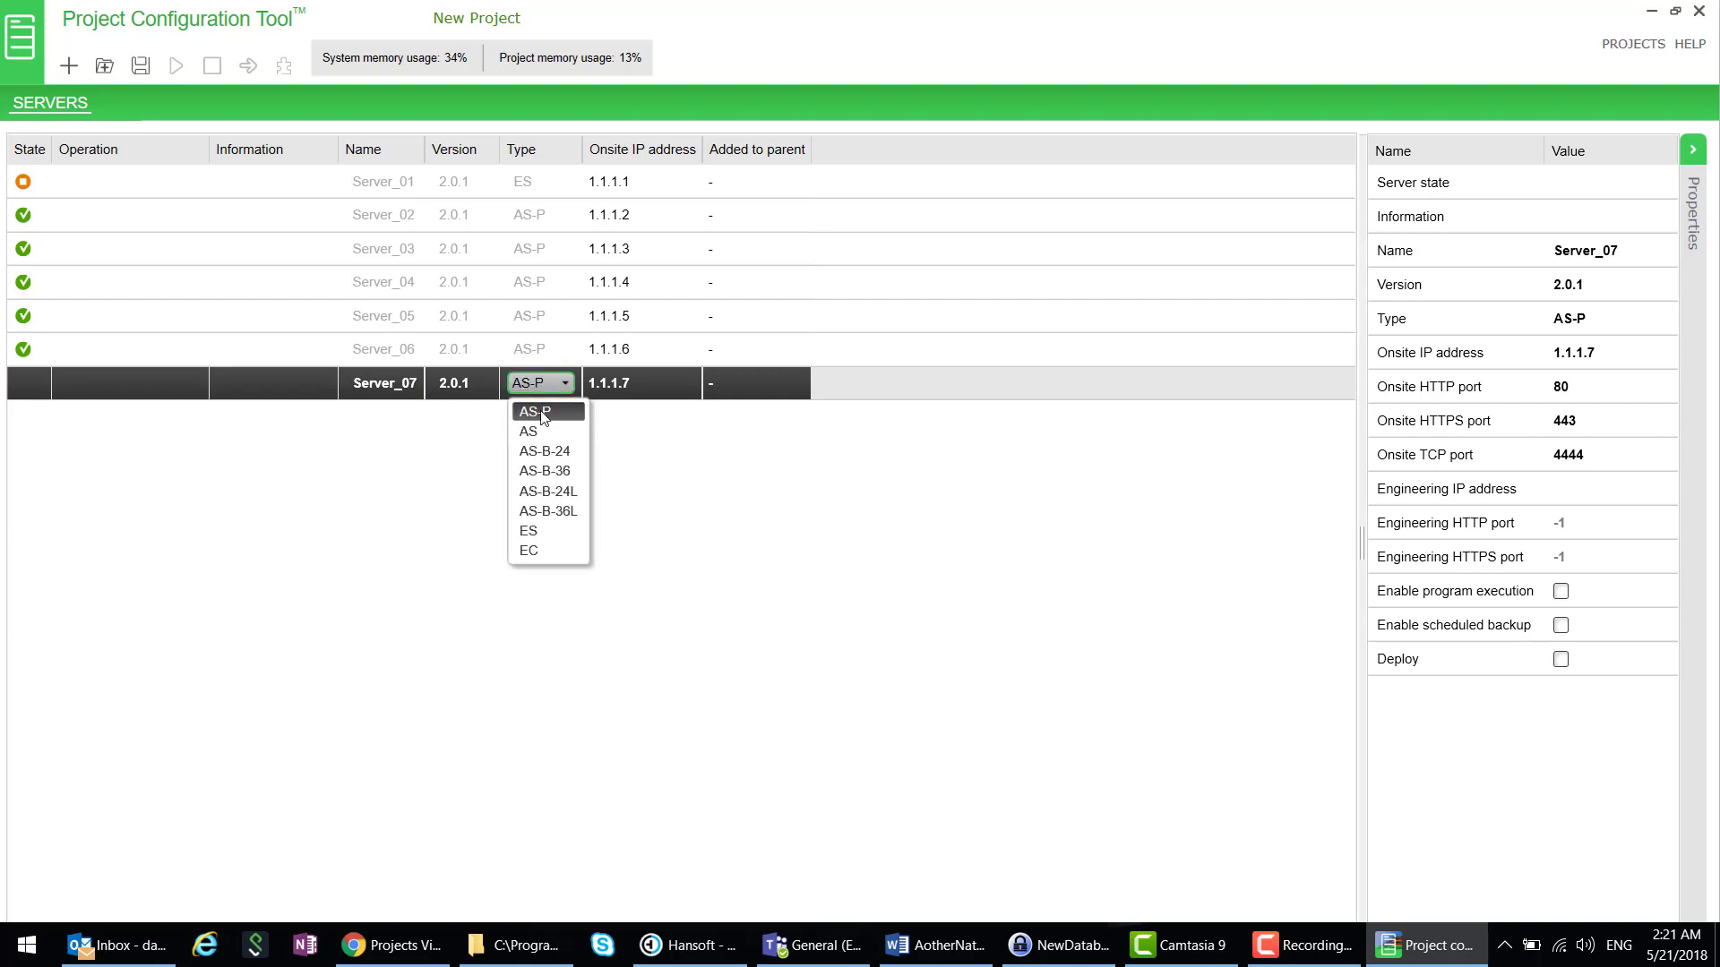
{"action": "left_click", "coordinate": [564, 471]}
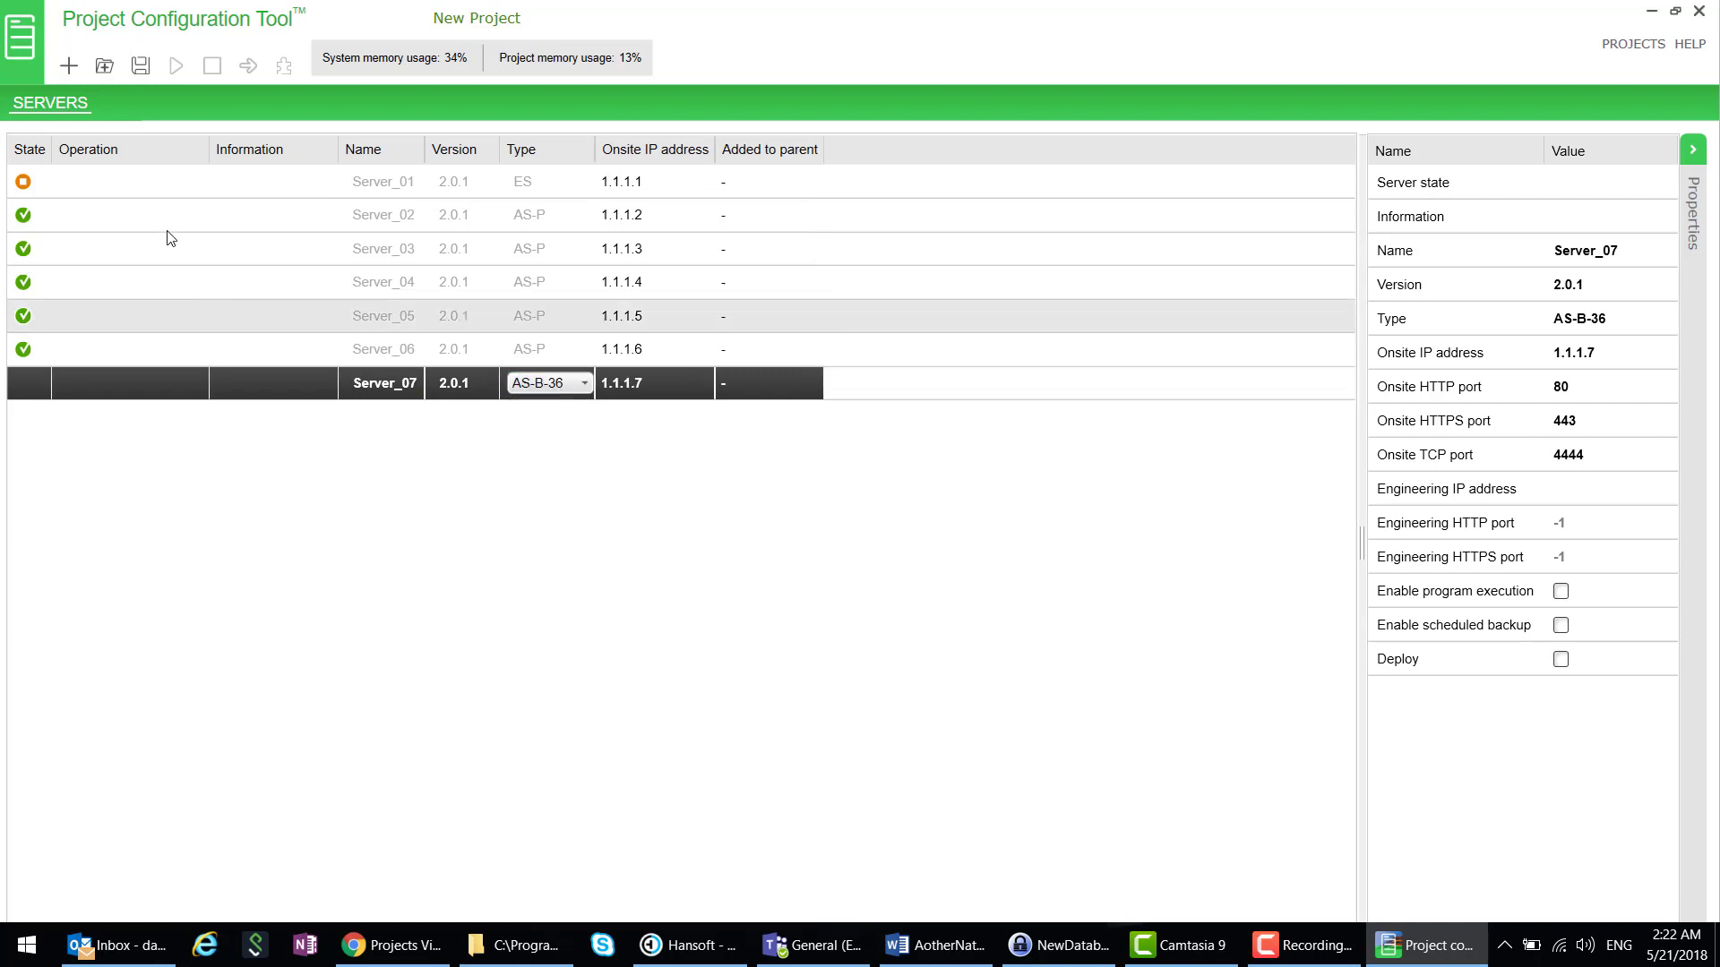
- Add Server_08 with the default name and type AS-B-24
{"action": "left_click", "coordinate": [68, 65]}
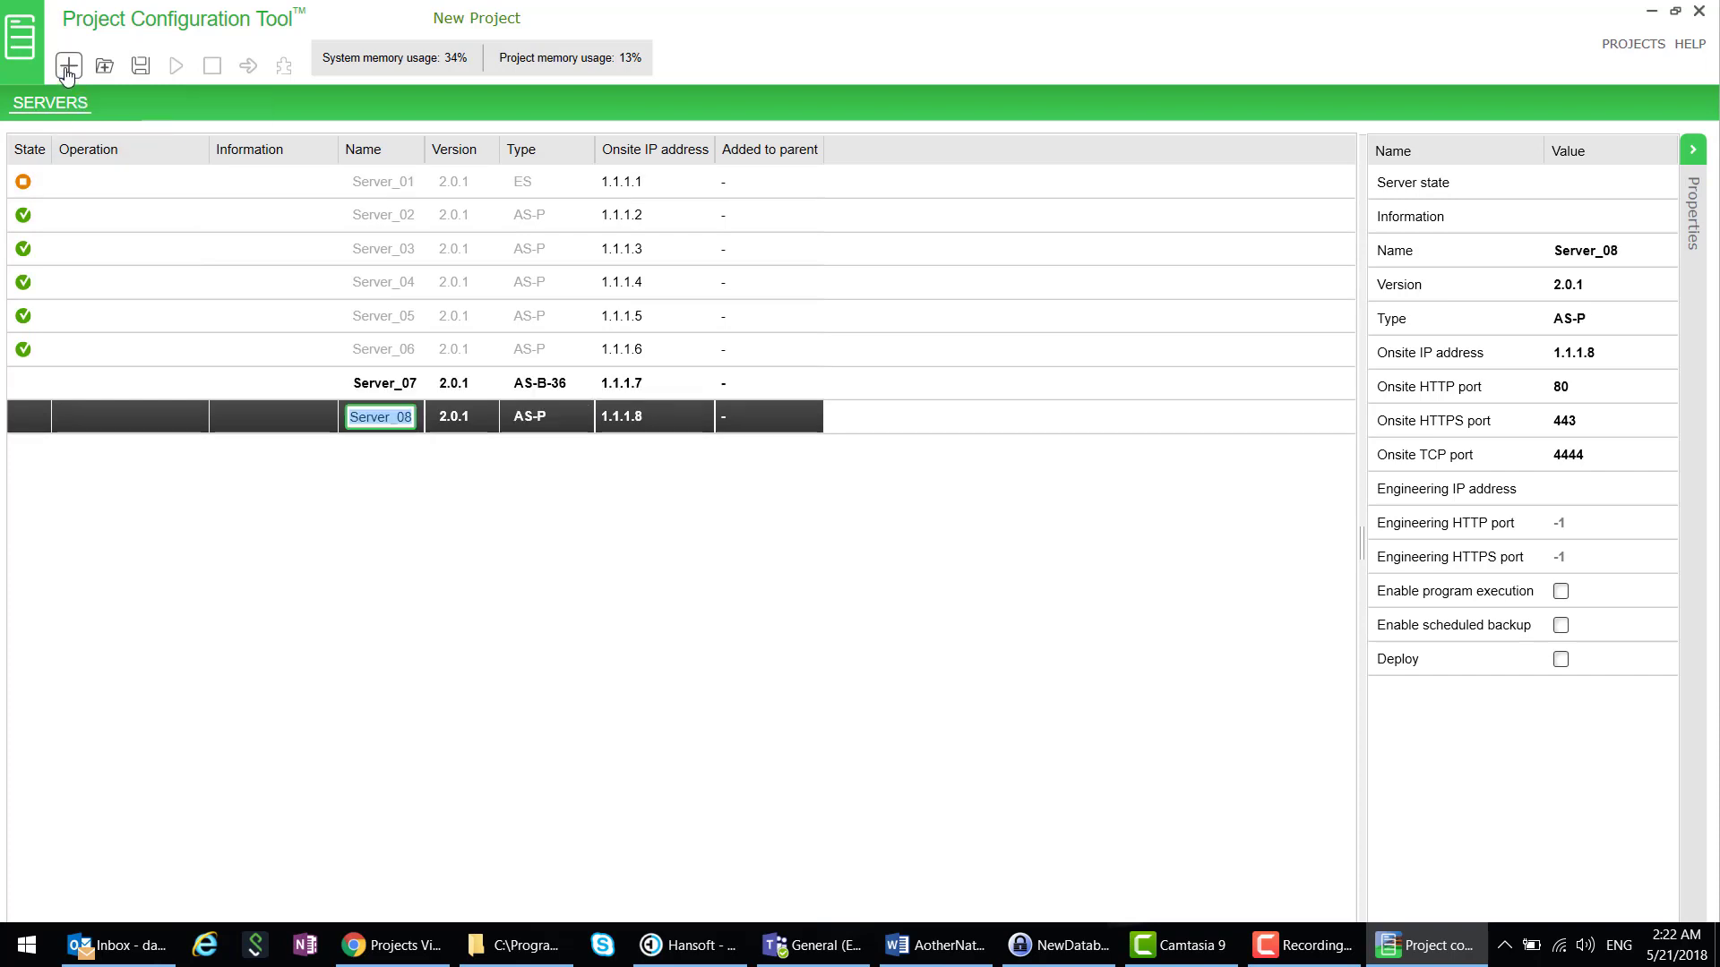
{"action": "left_click", "coordinate": [555, 423]}
{"action": "left_click", "coordinate": [528, 417]}
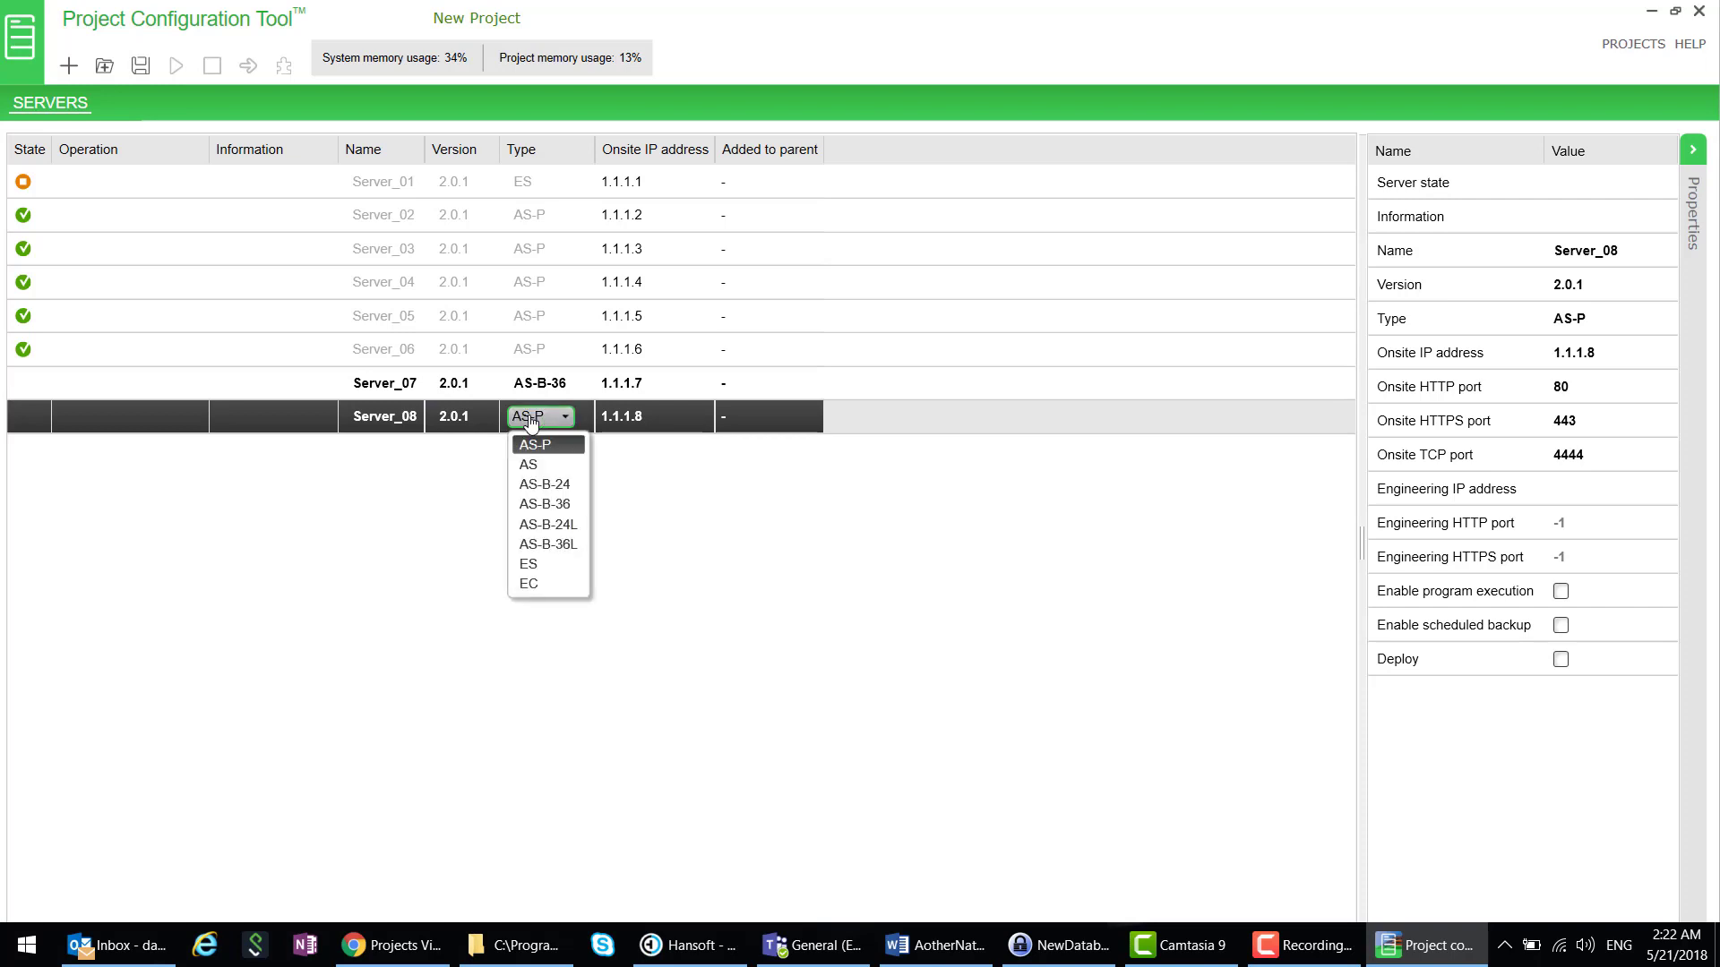
{"action": "left_click", "coordinate": [573, 492]}
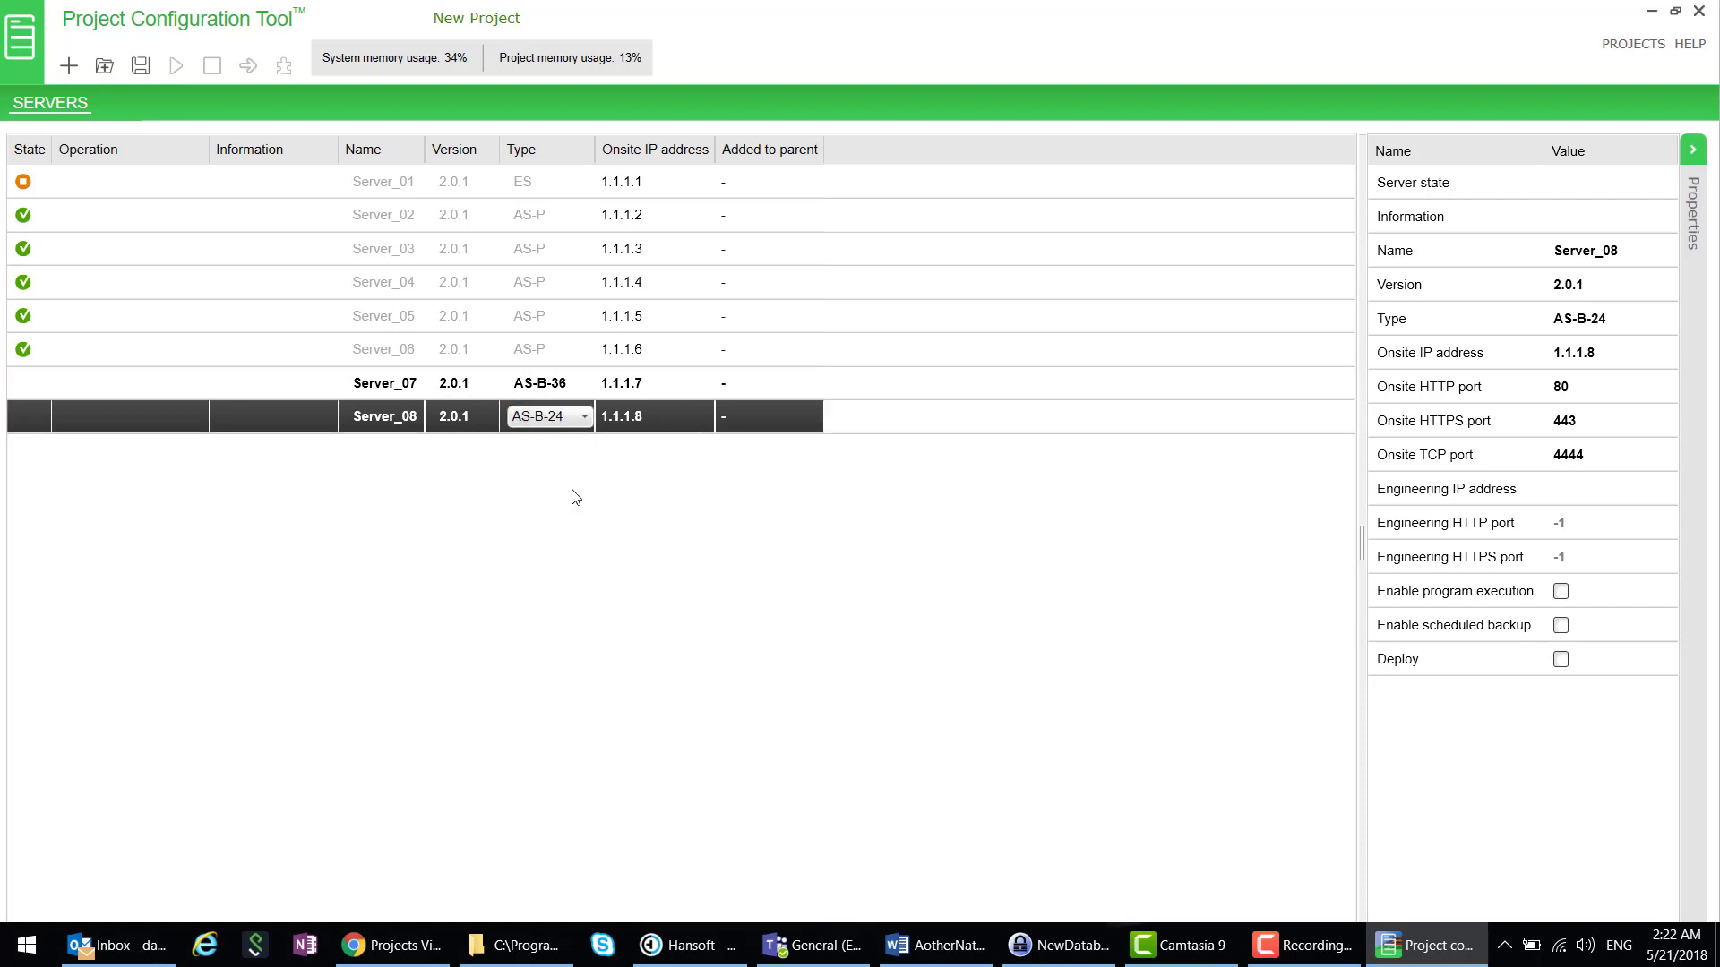
- Add Server_09 with type AS, then select all three new servers together
{"action": "left_click", "coordinate": [68, 66]}
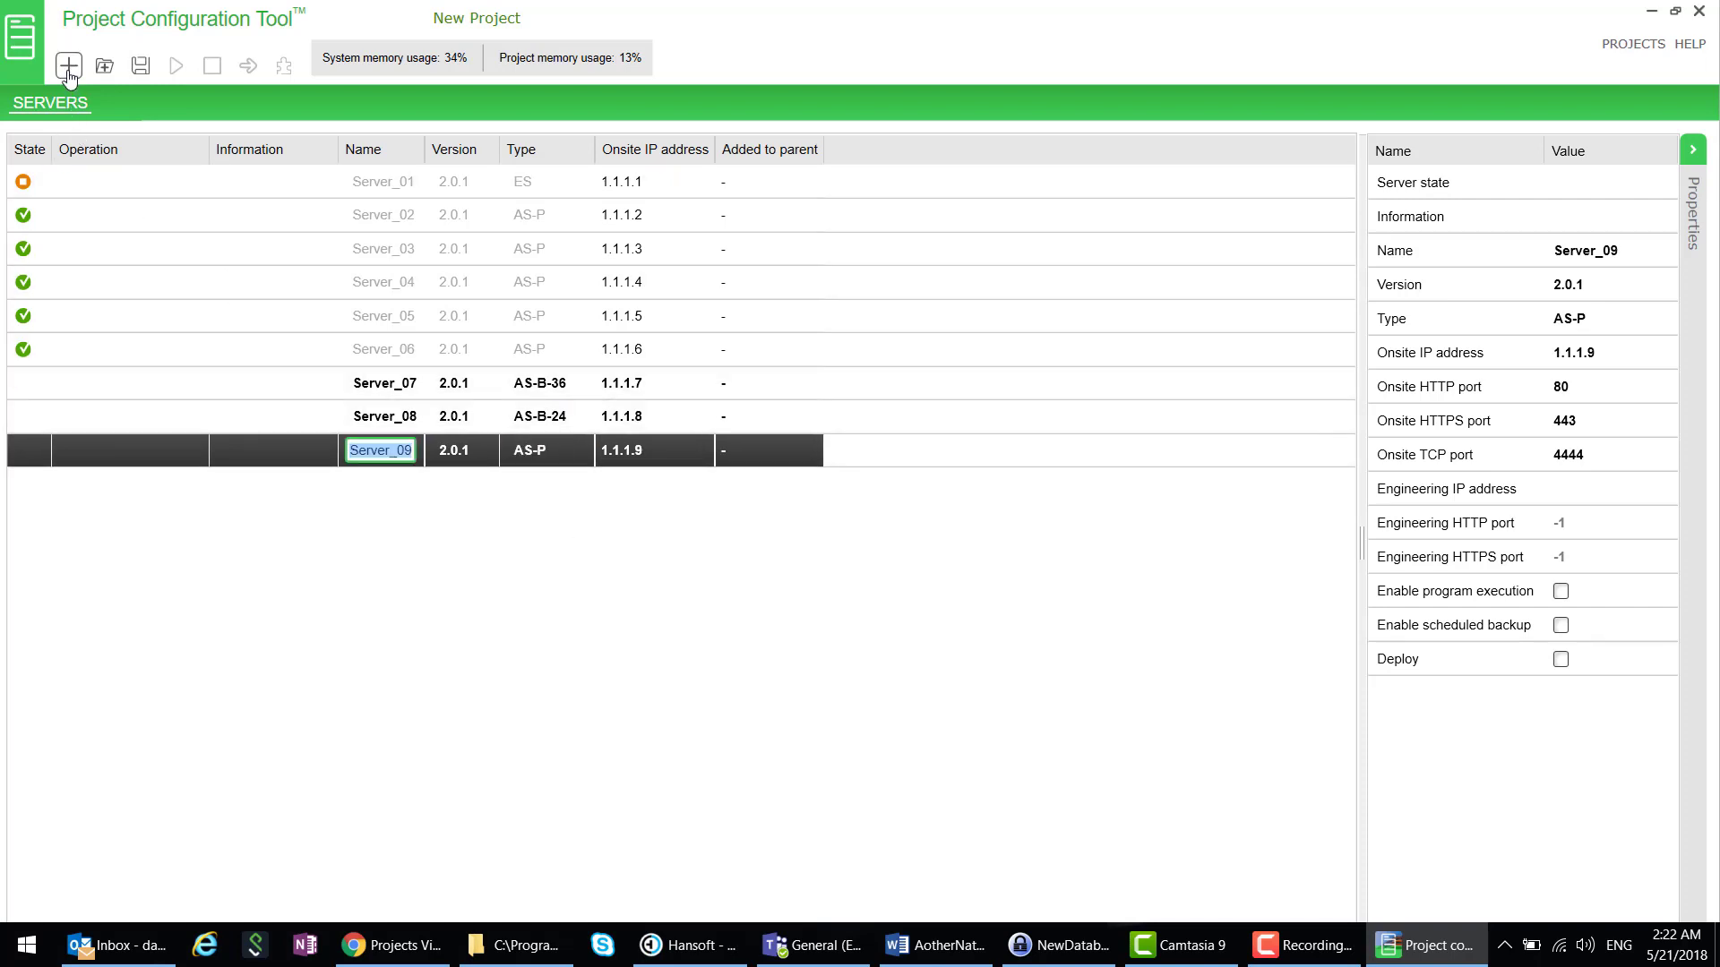
{"action": "left_click", "coordinate": [535, 459]}
{"action": "left_click", "coordinate": [535, 457]}
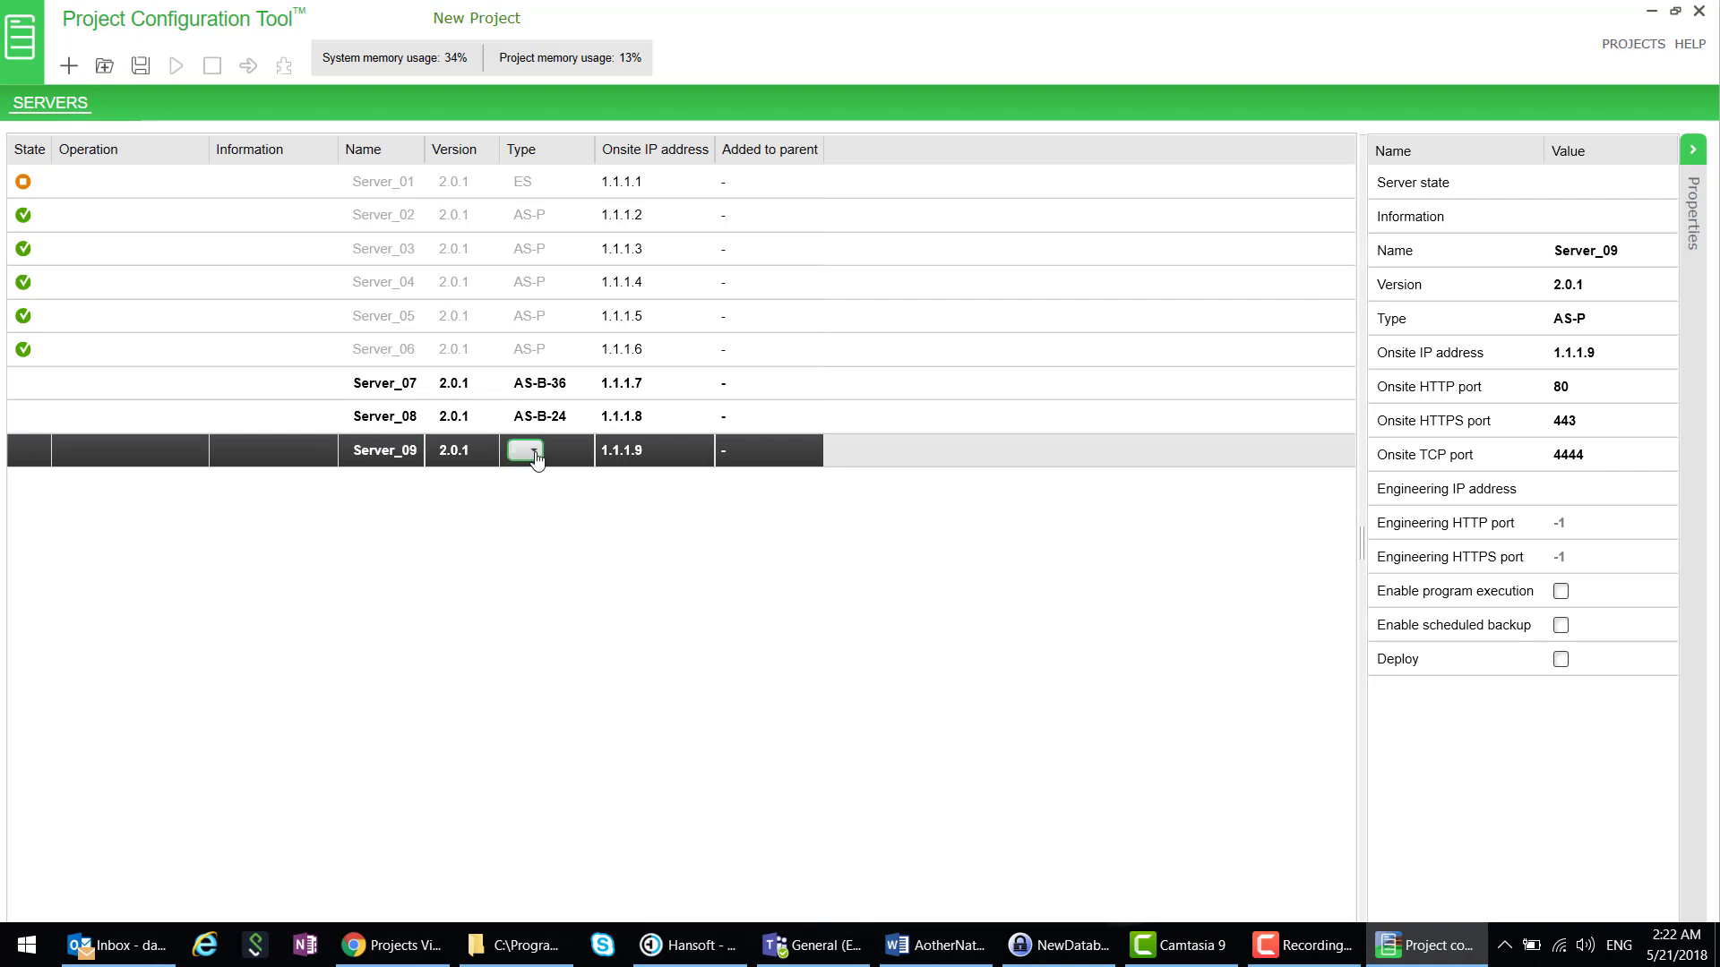
{"action": "left_click", "coordinate": [535, 458]}
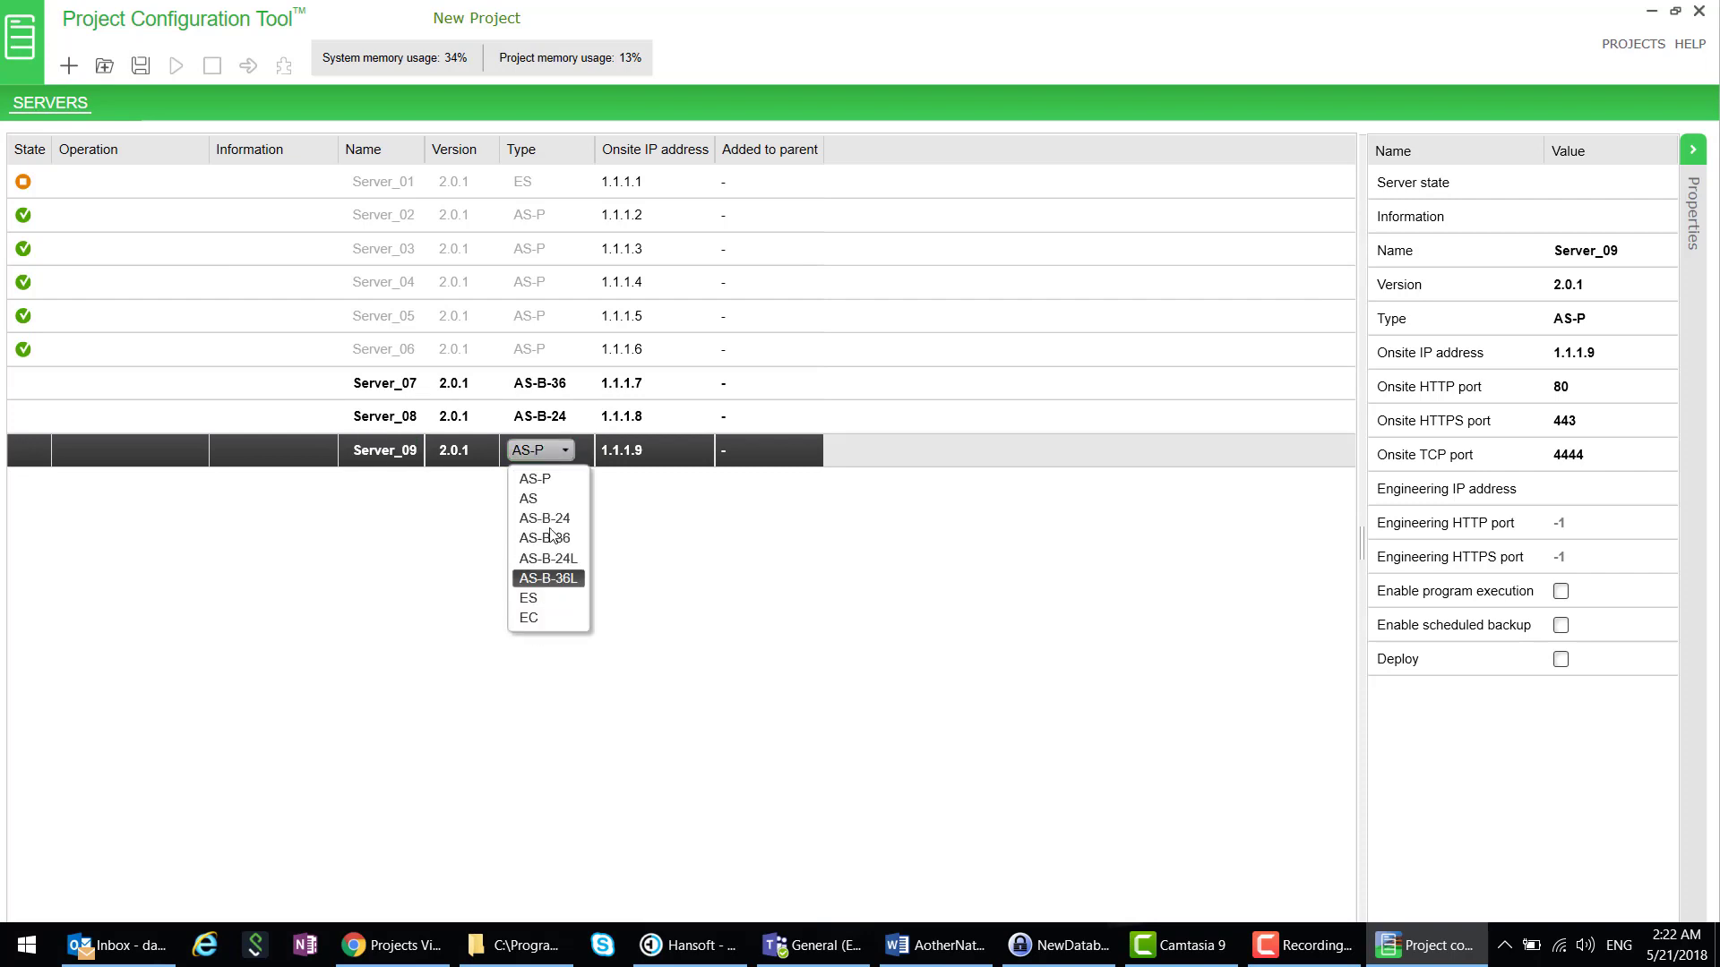
{"action": "left_click", "coordinate": [538, 498]}
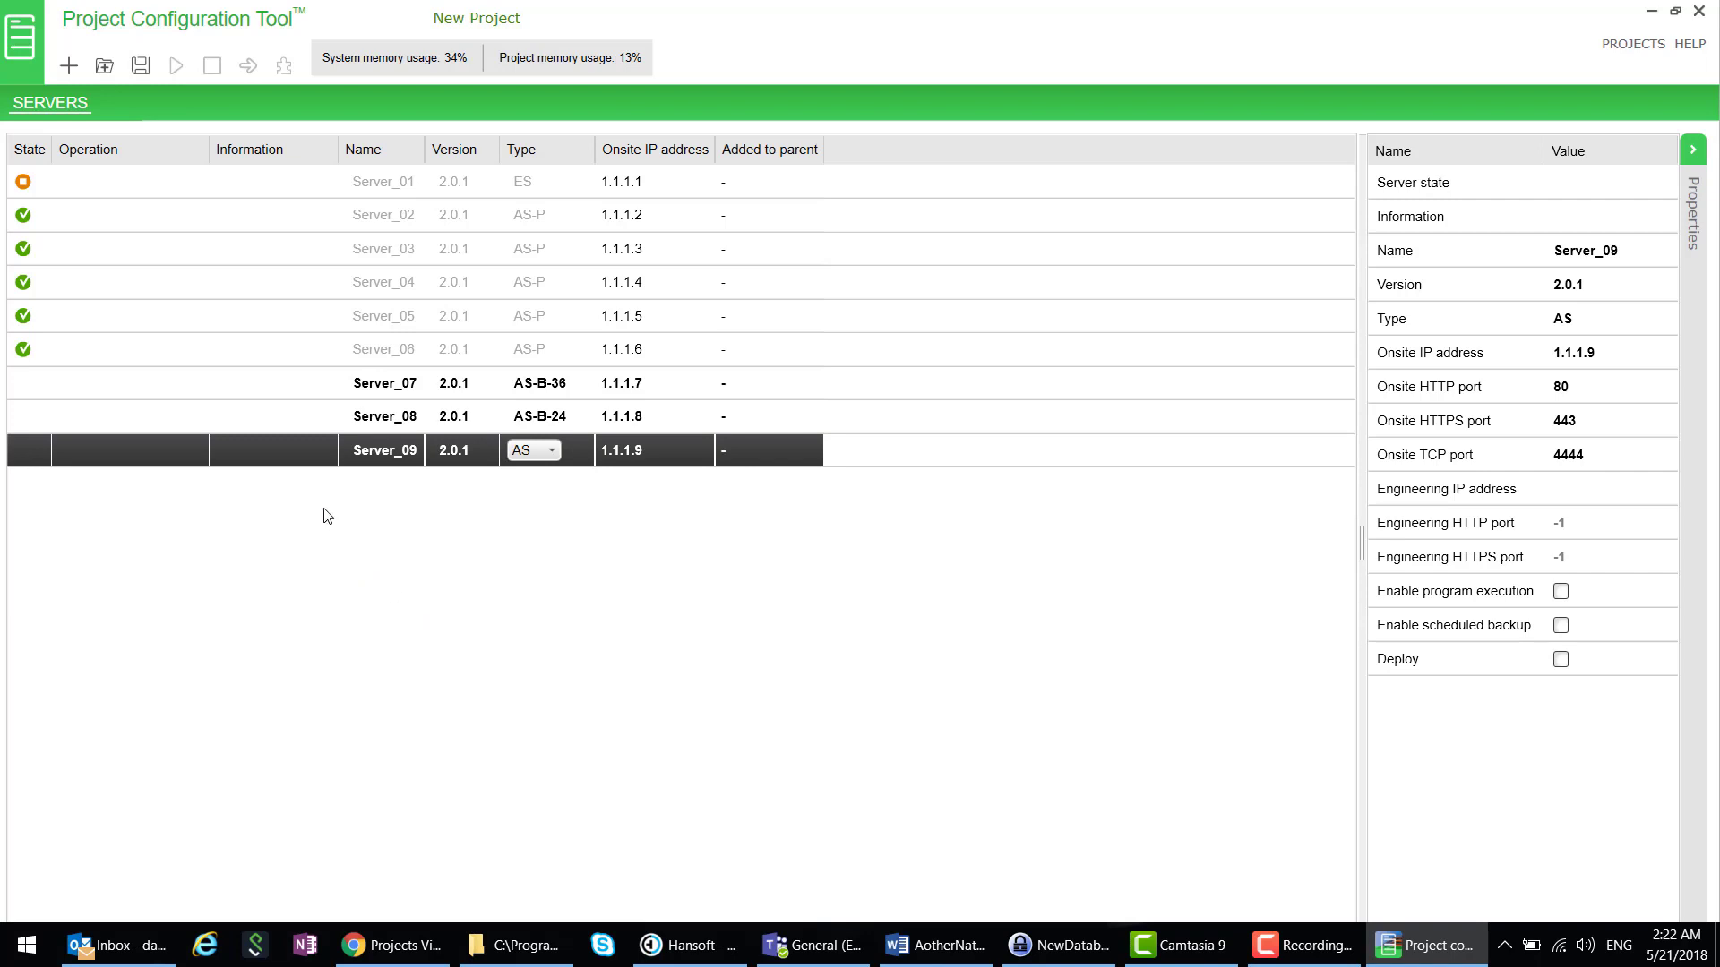
{"action": "left_click", "coordinate": [165, 380], "text": "shift"}
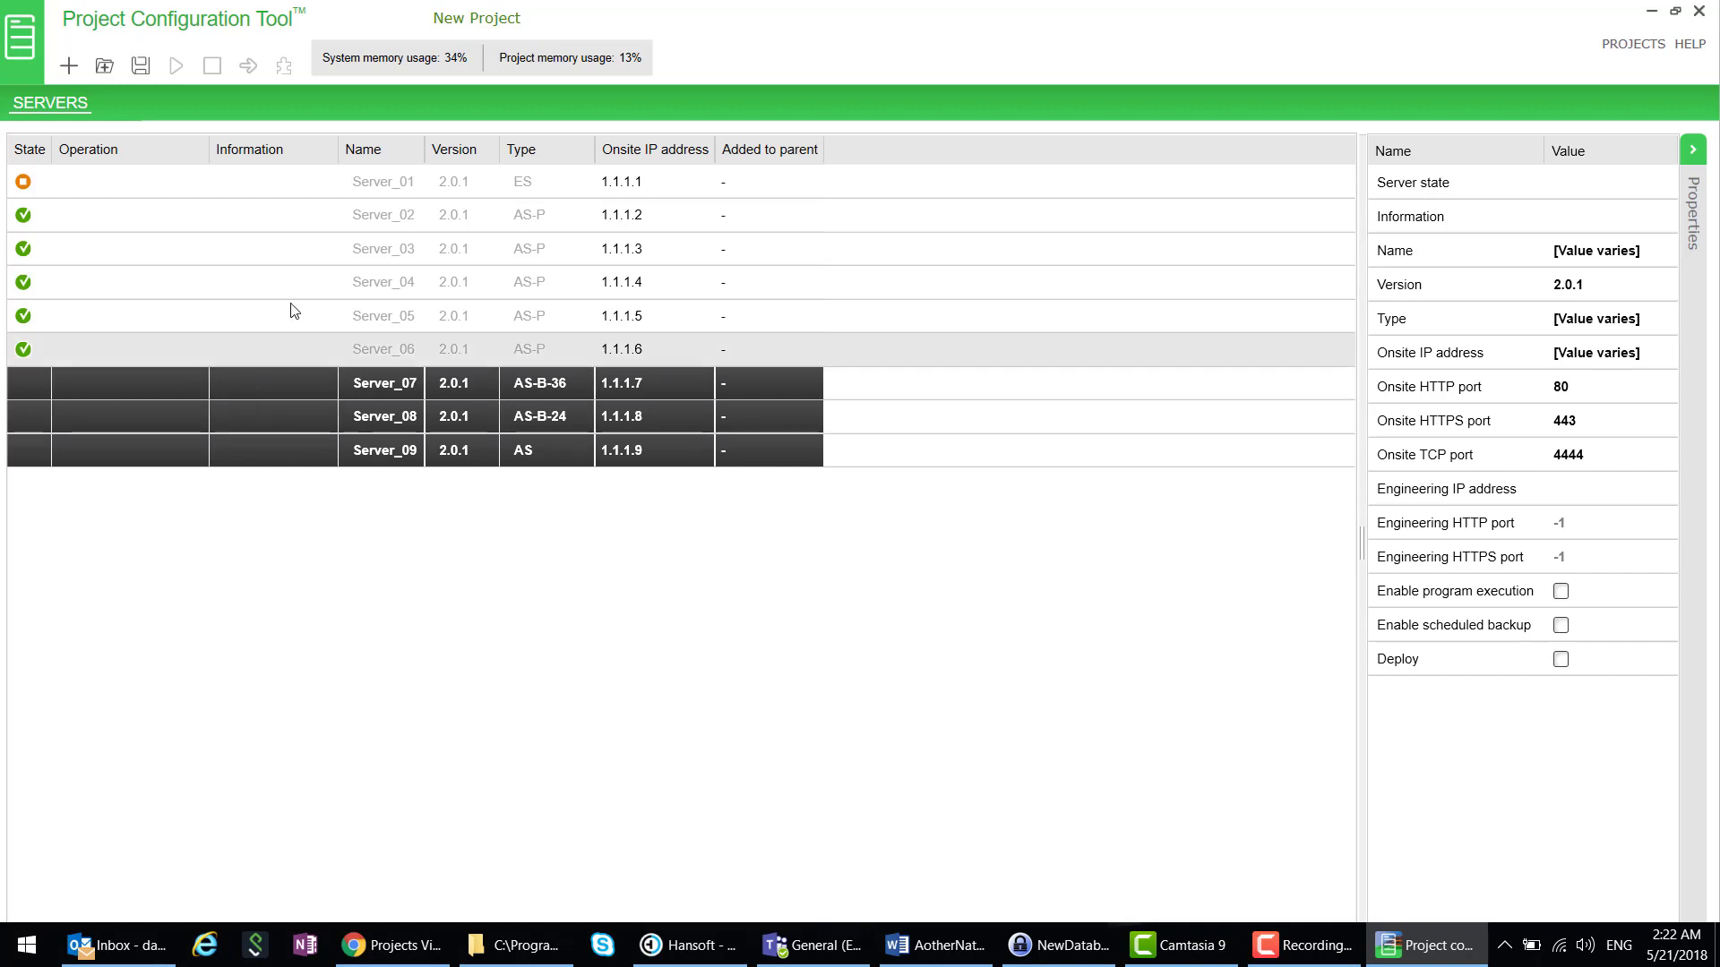
- Save Server_07, Server_08 and Server_09, entering and confirming one admin password applied to all
{"action": "right_click", "coordinate": [265, 419]}
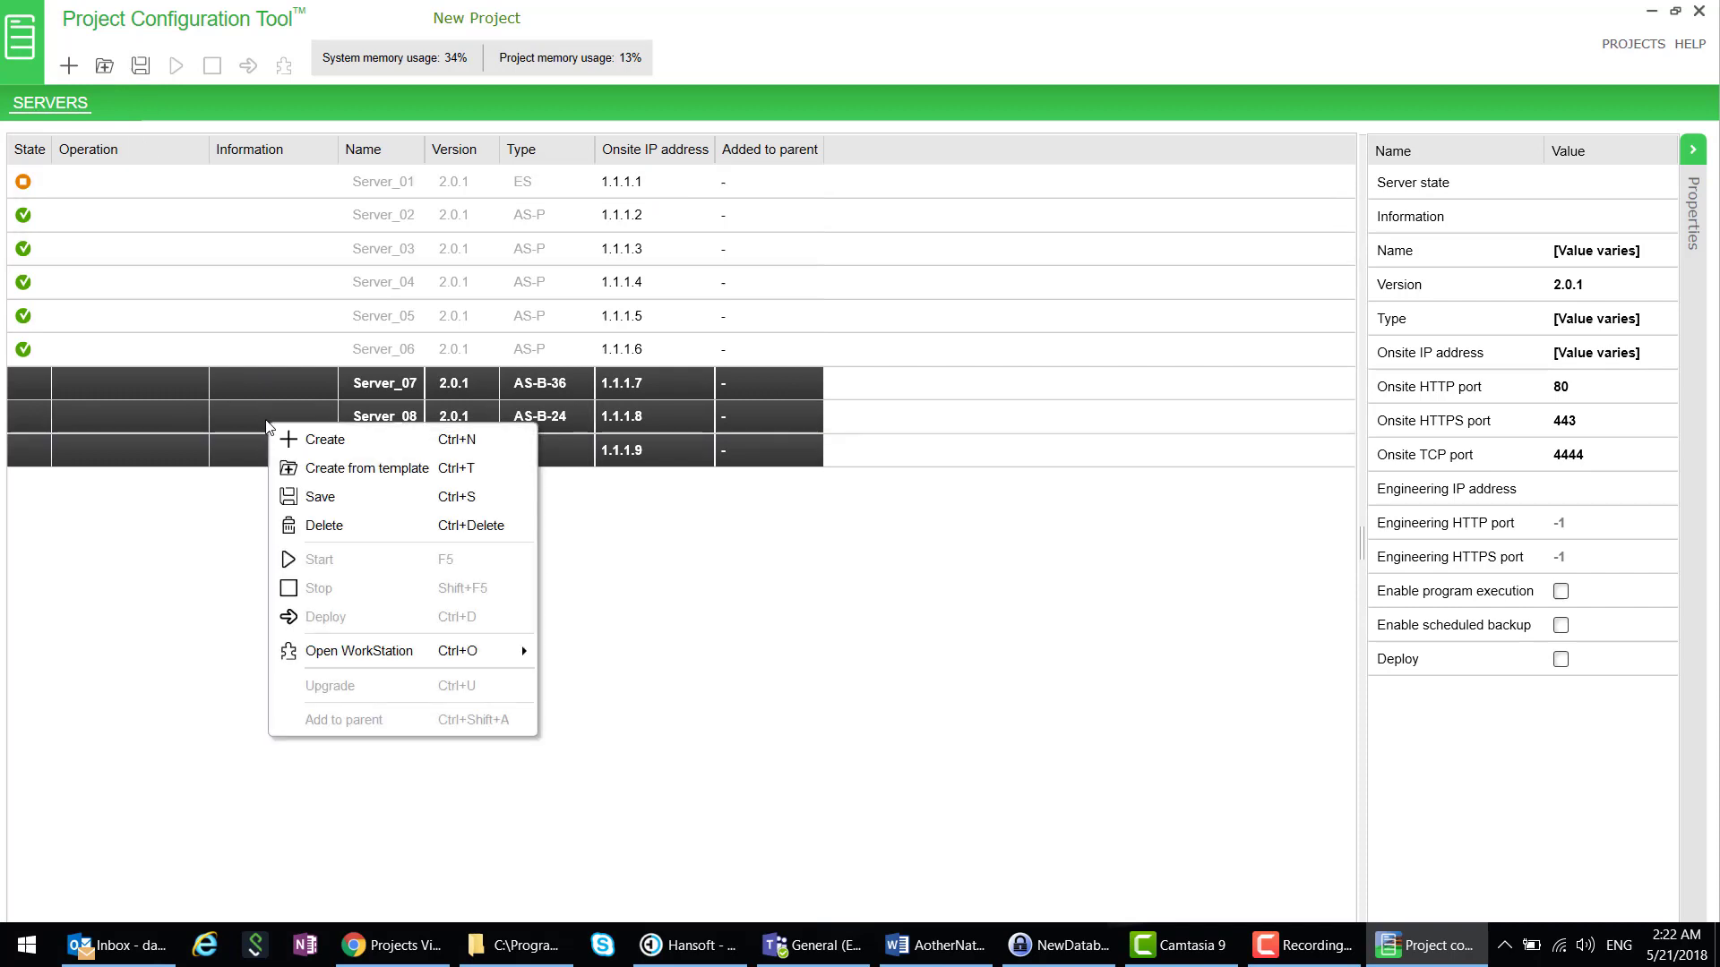
{"action": "left_click", "coordinate": [309, 497]}
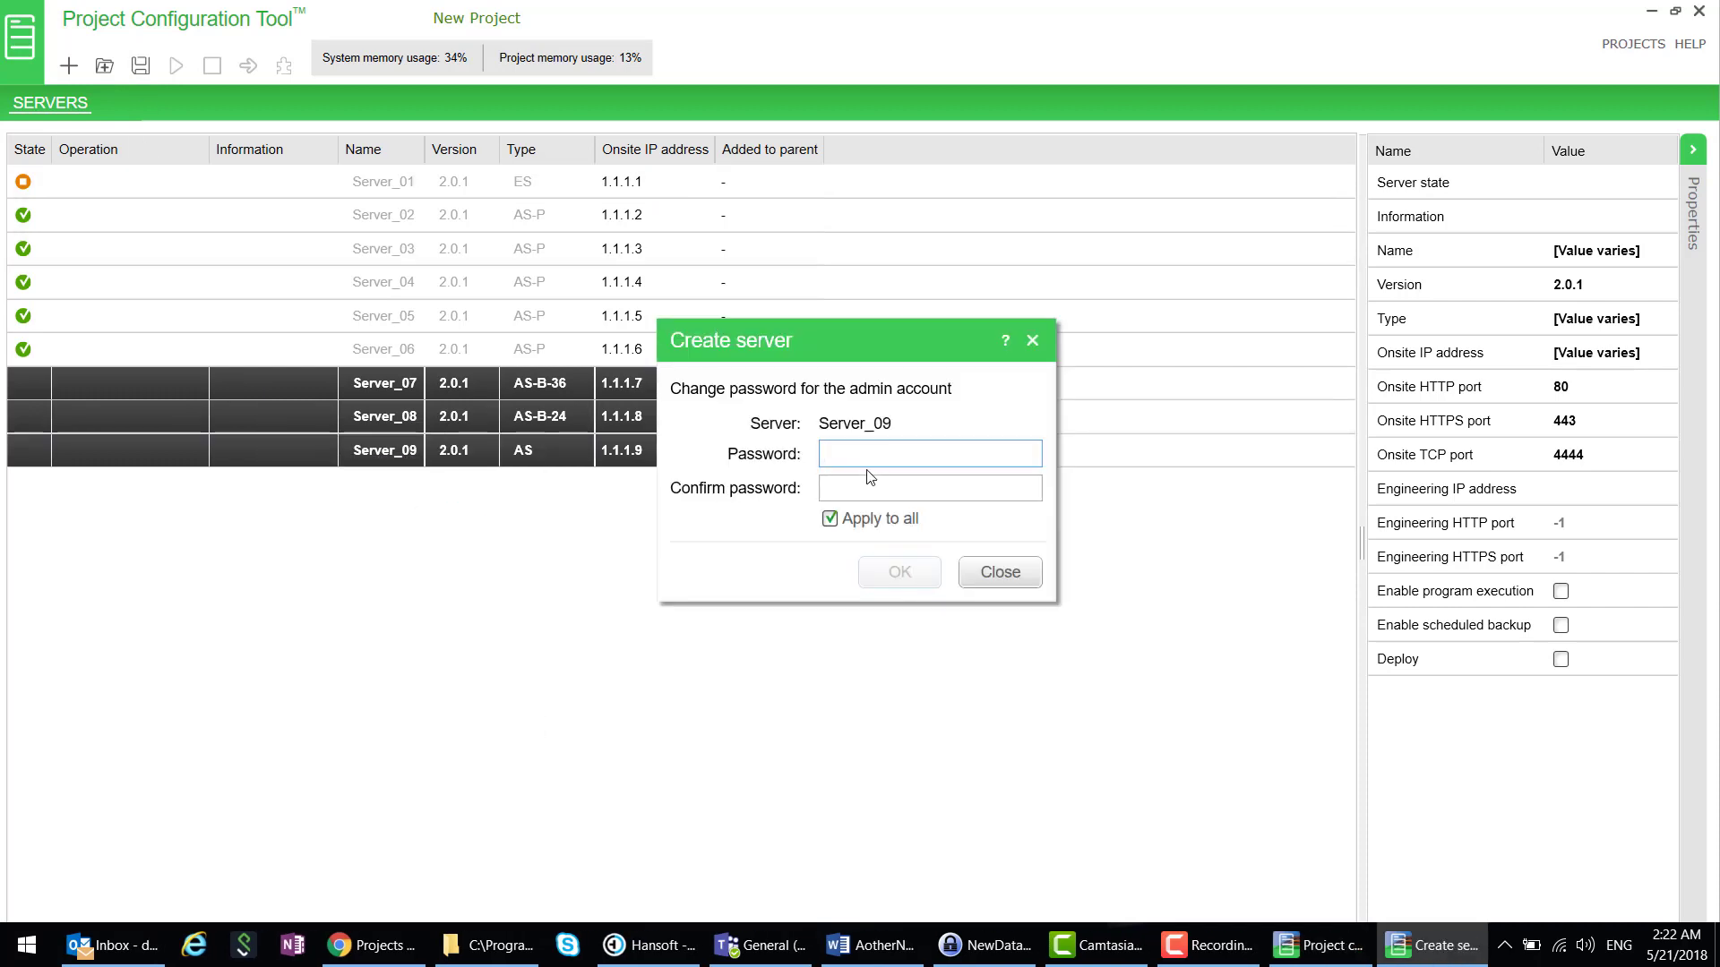
{"action": "type", "text": "••"}
{"action": "key", "text": "Tab"}
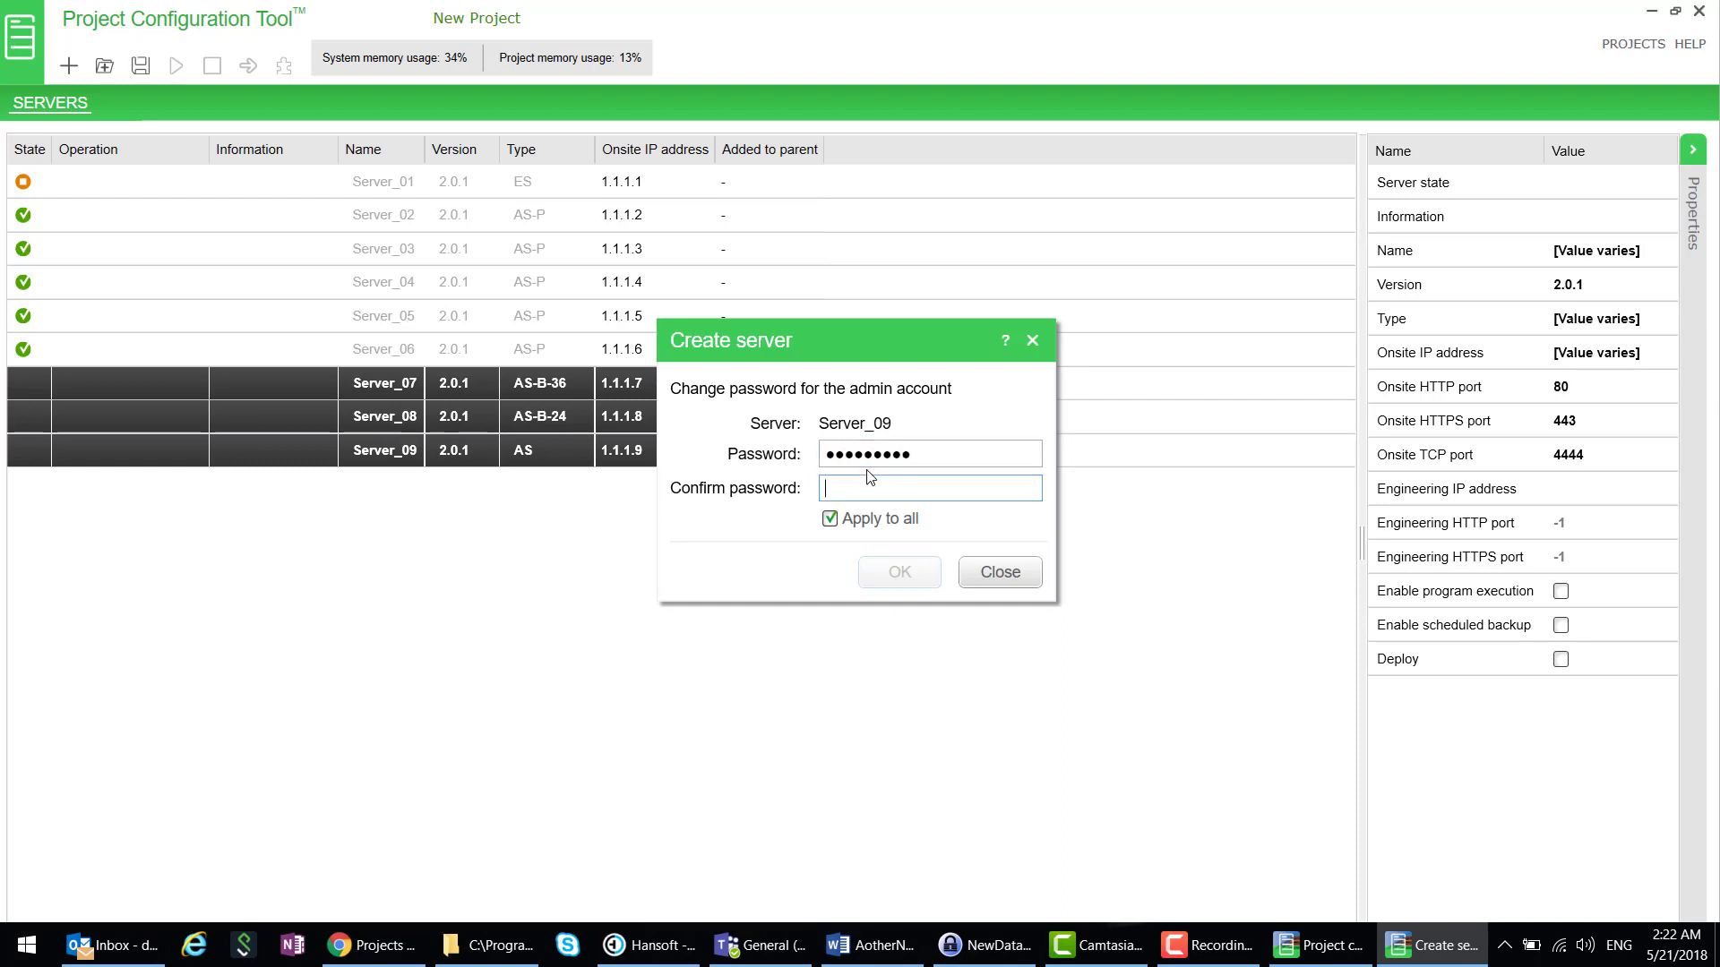
{"action": "type", "text": "•••••••••"}
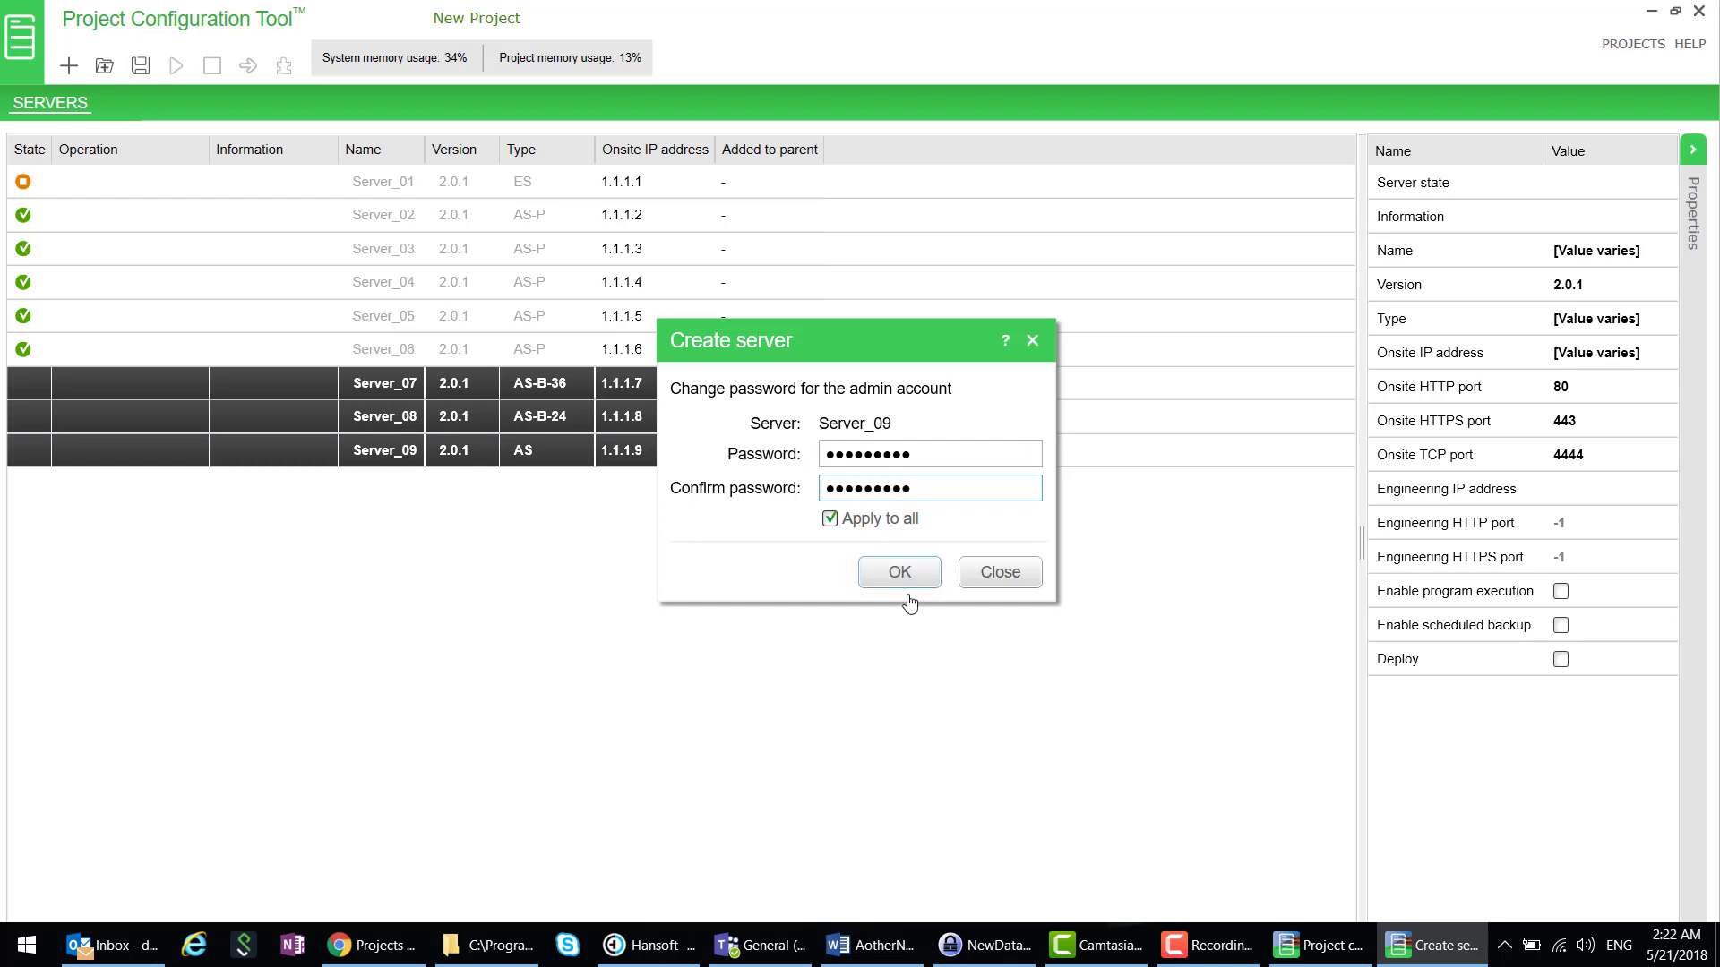
{"action": "left_click", "coordinate": [899, 574]}
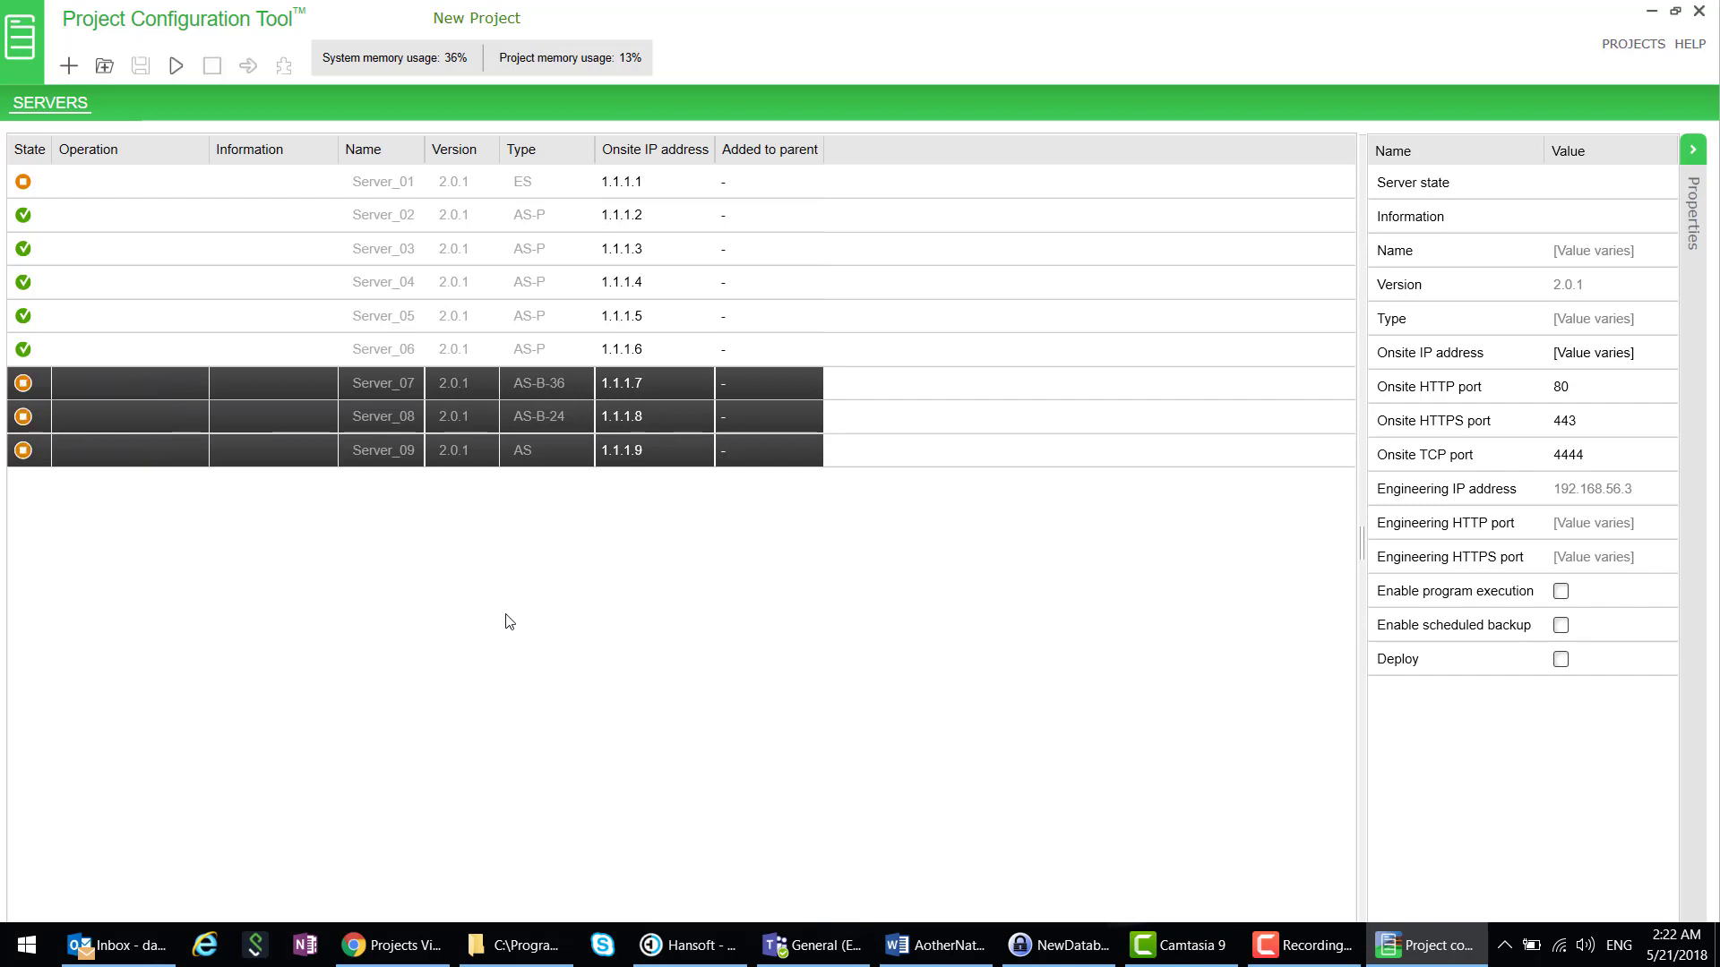
- Select Server_09, Server_08, Server_07 and Server_01 together and start all four
{"action": "left_click", "coordinate": [591, 545]}
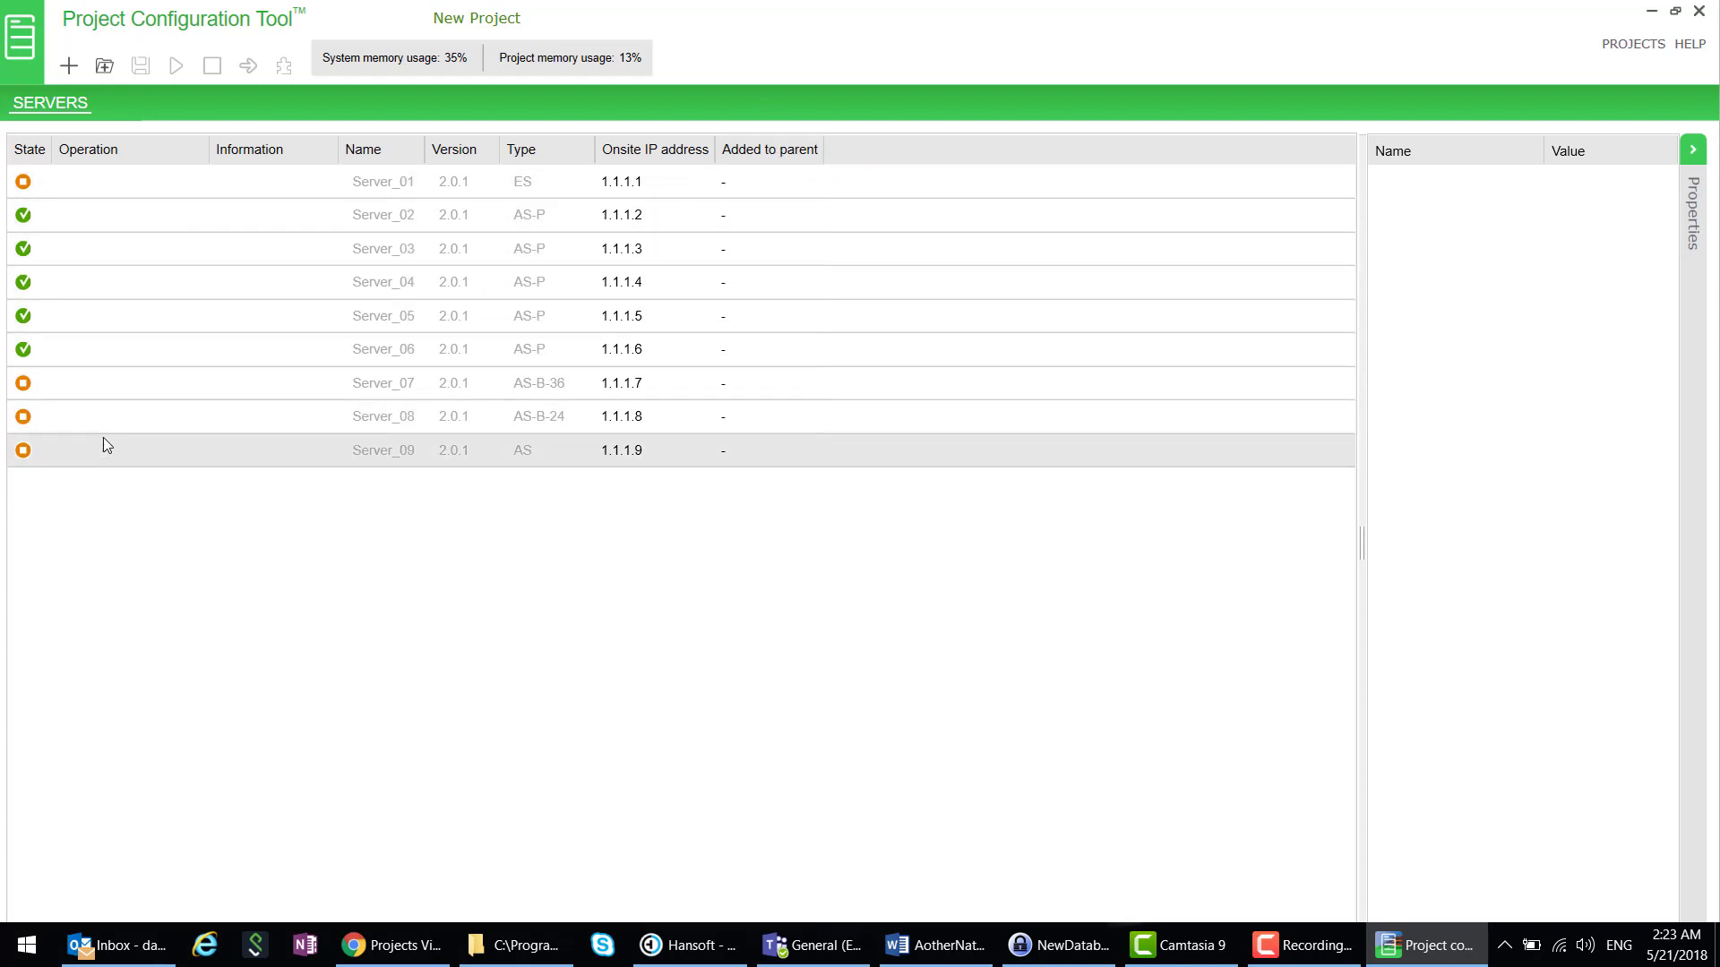
{"action": "left_click", "coordinate": [160, 447]}
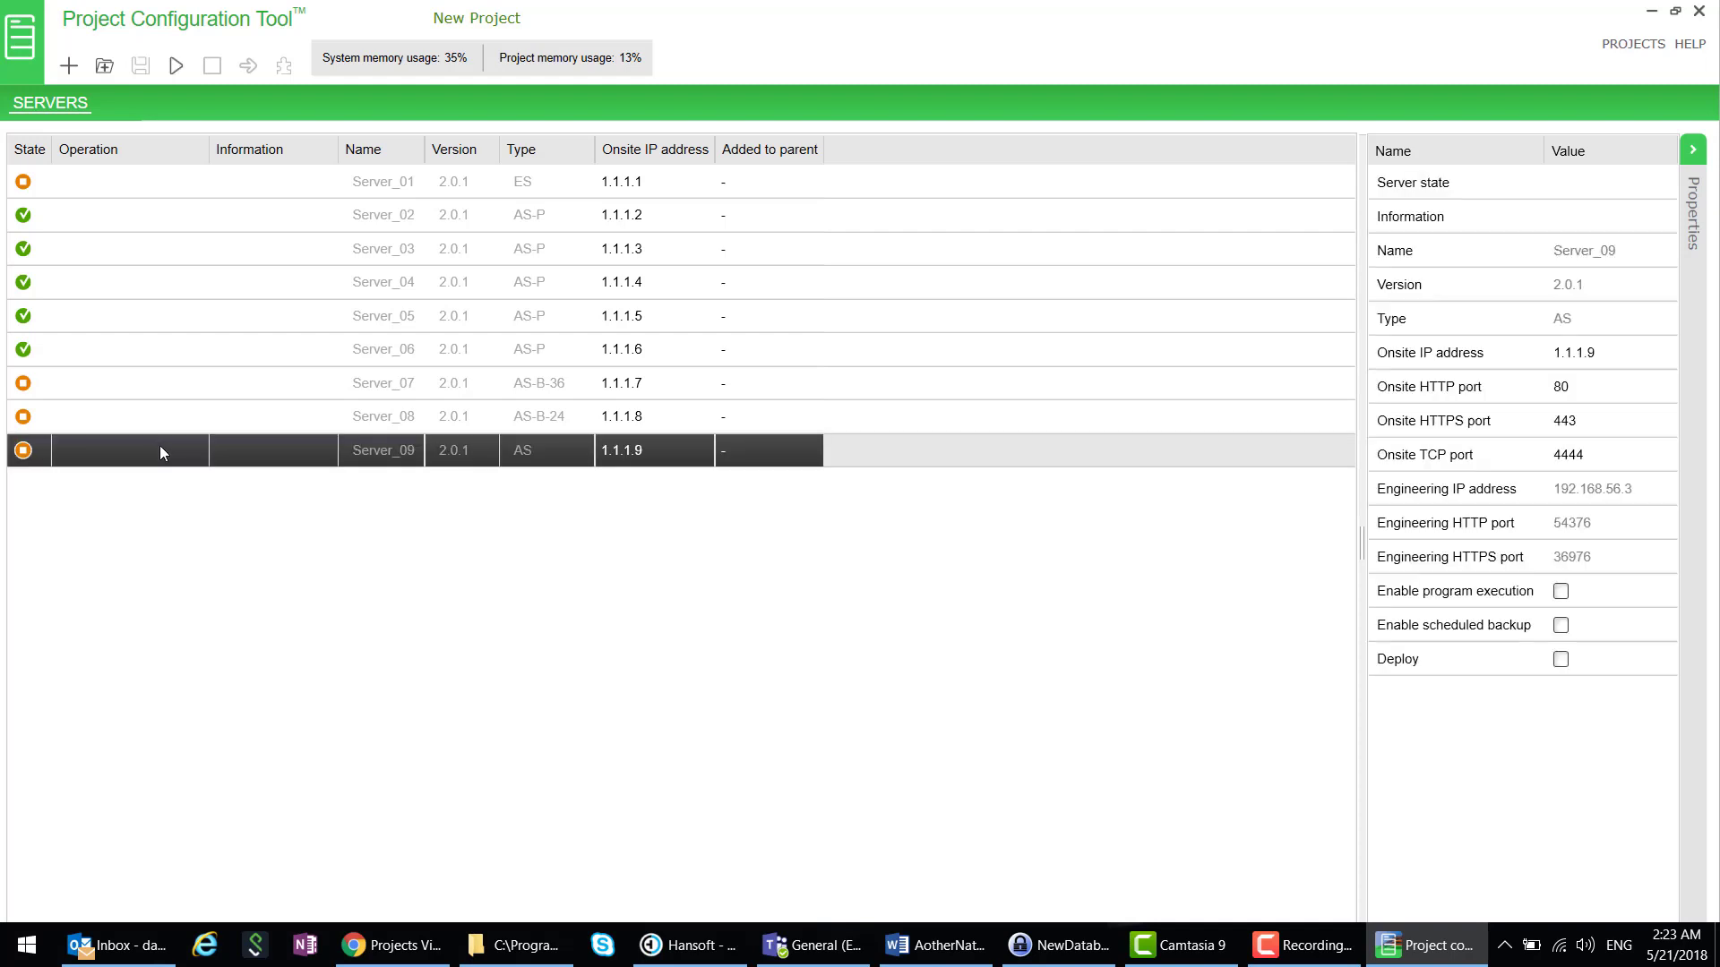
{"action": "left_click", "coordinate": [136, 414], "text": "shift"}
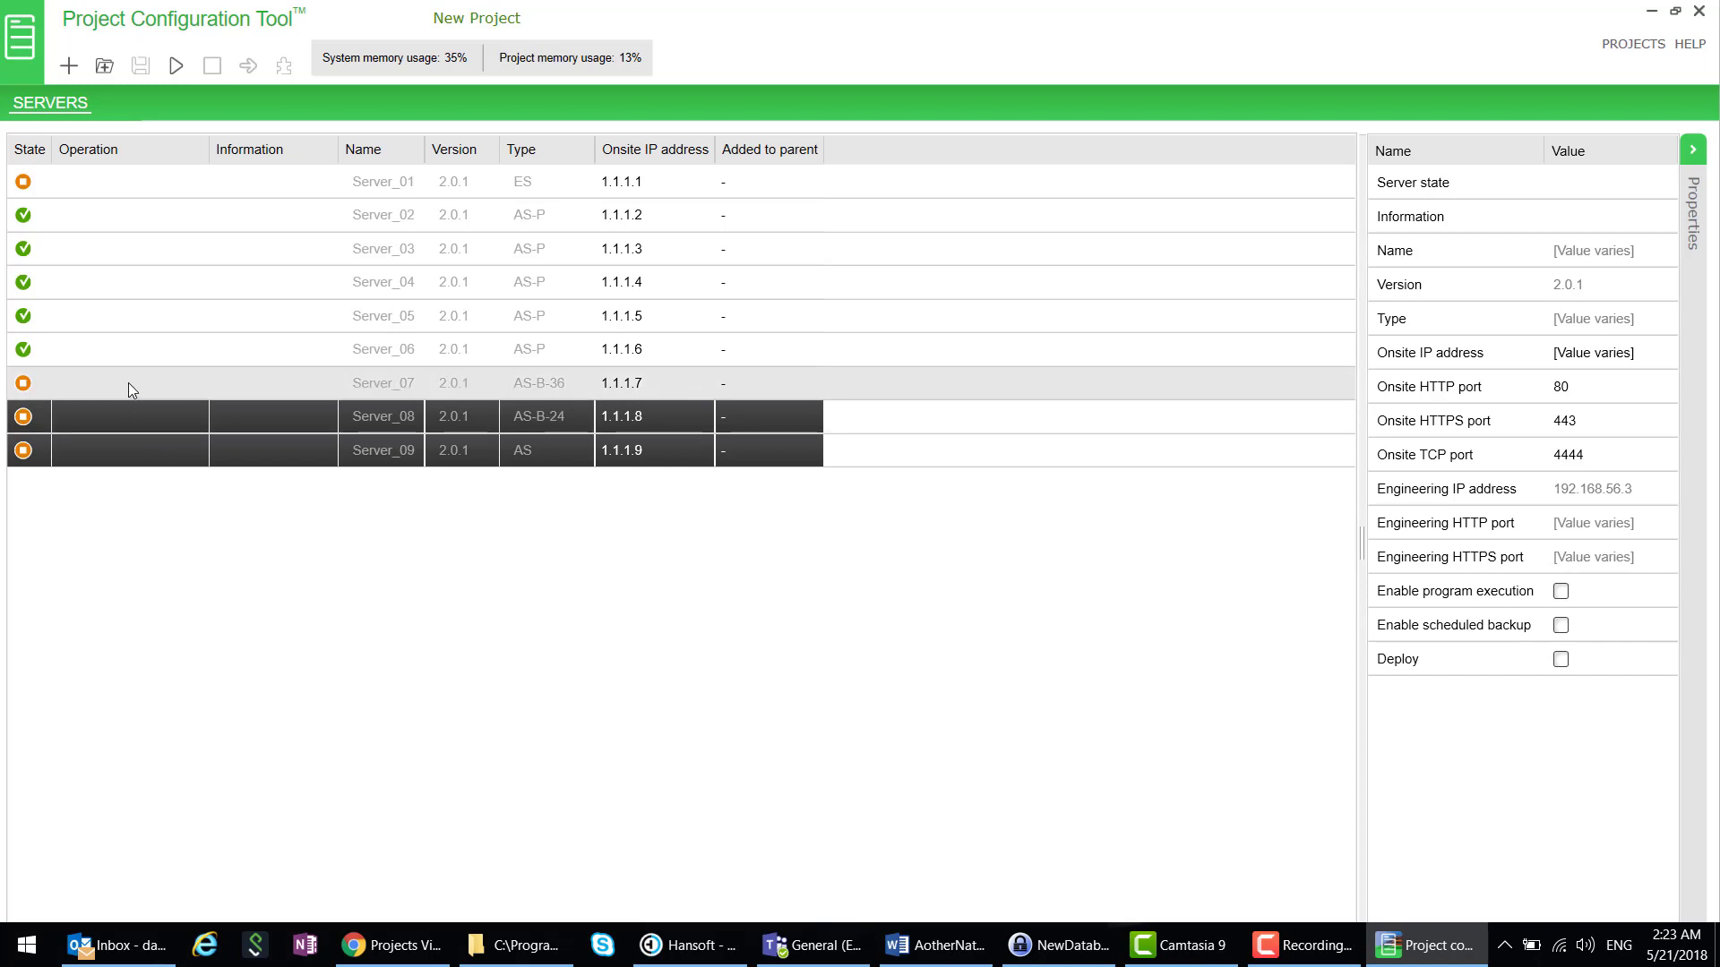
{"action": "left_click", "coordinate": [127, 383], "text": "shift"}
{"action": "left_click", "coordinate": [139, 182], "text": "ctrl"}
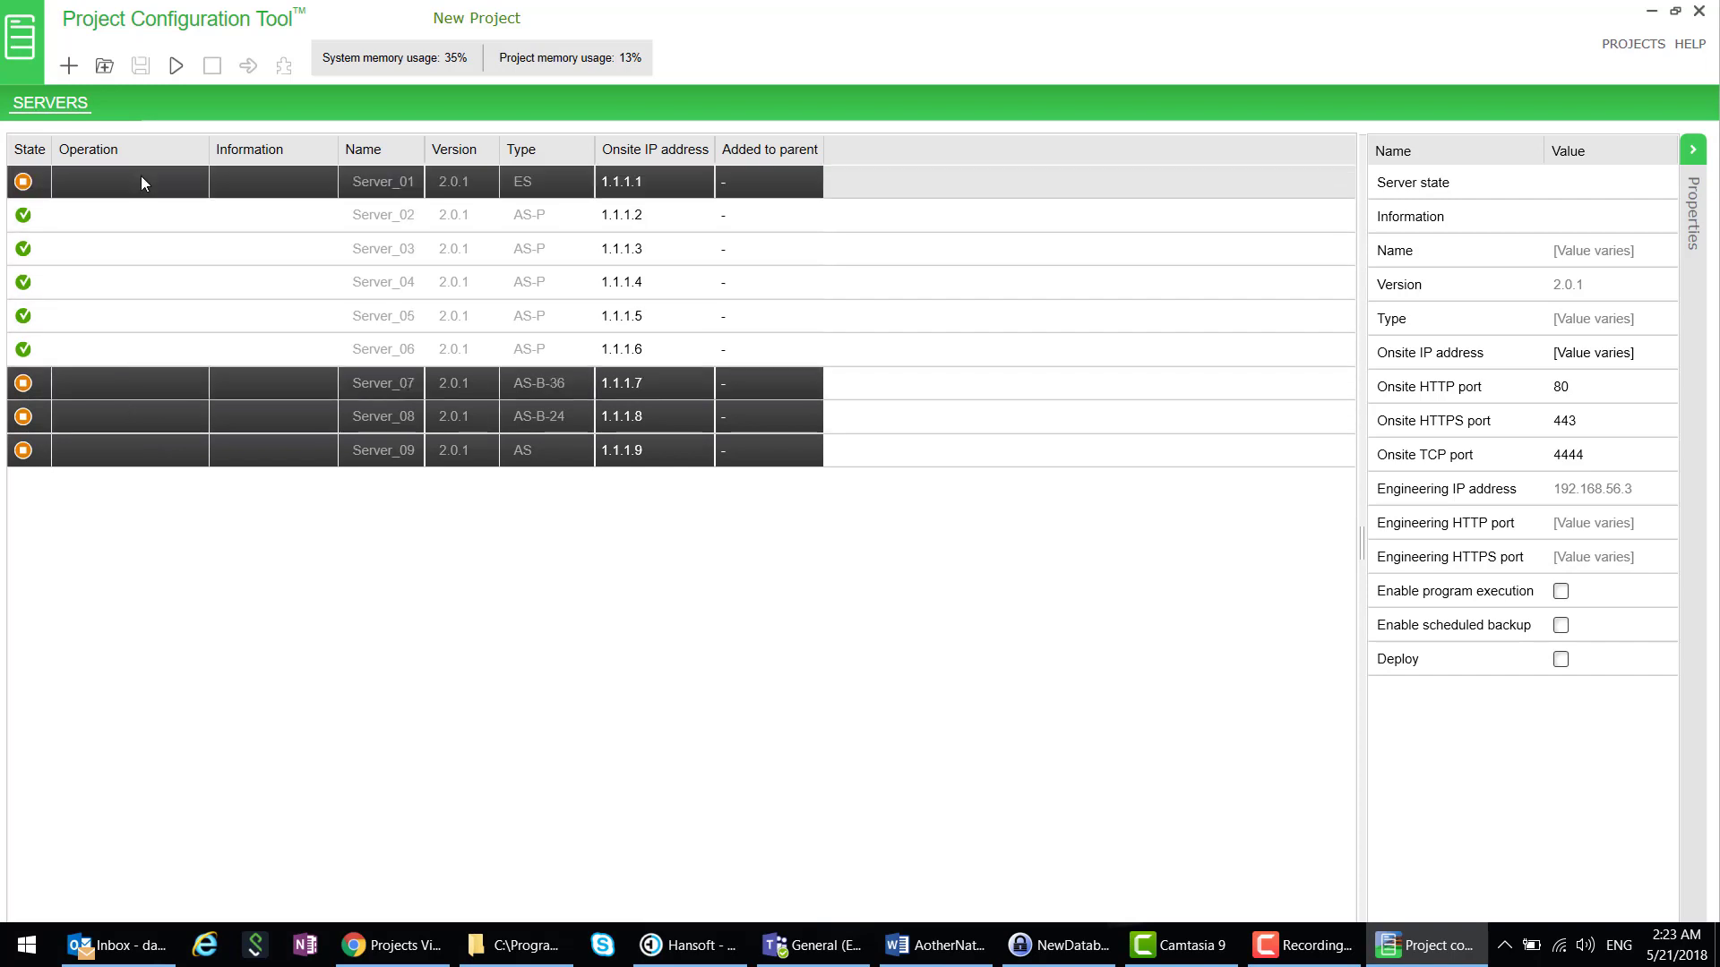
{"action": "left_click", "coordinate": [175, 68]}
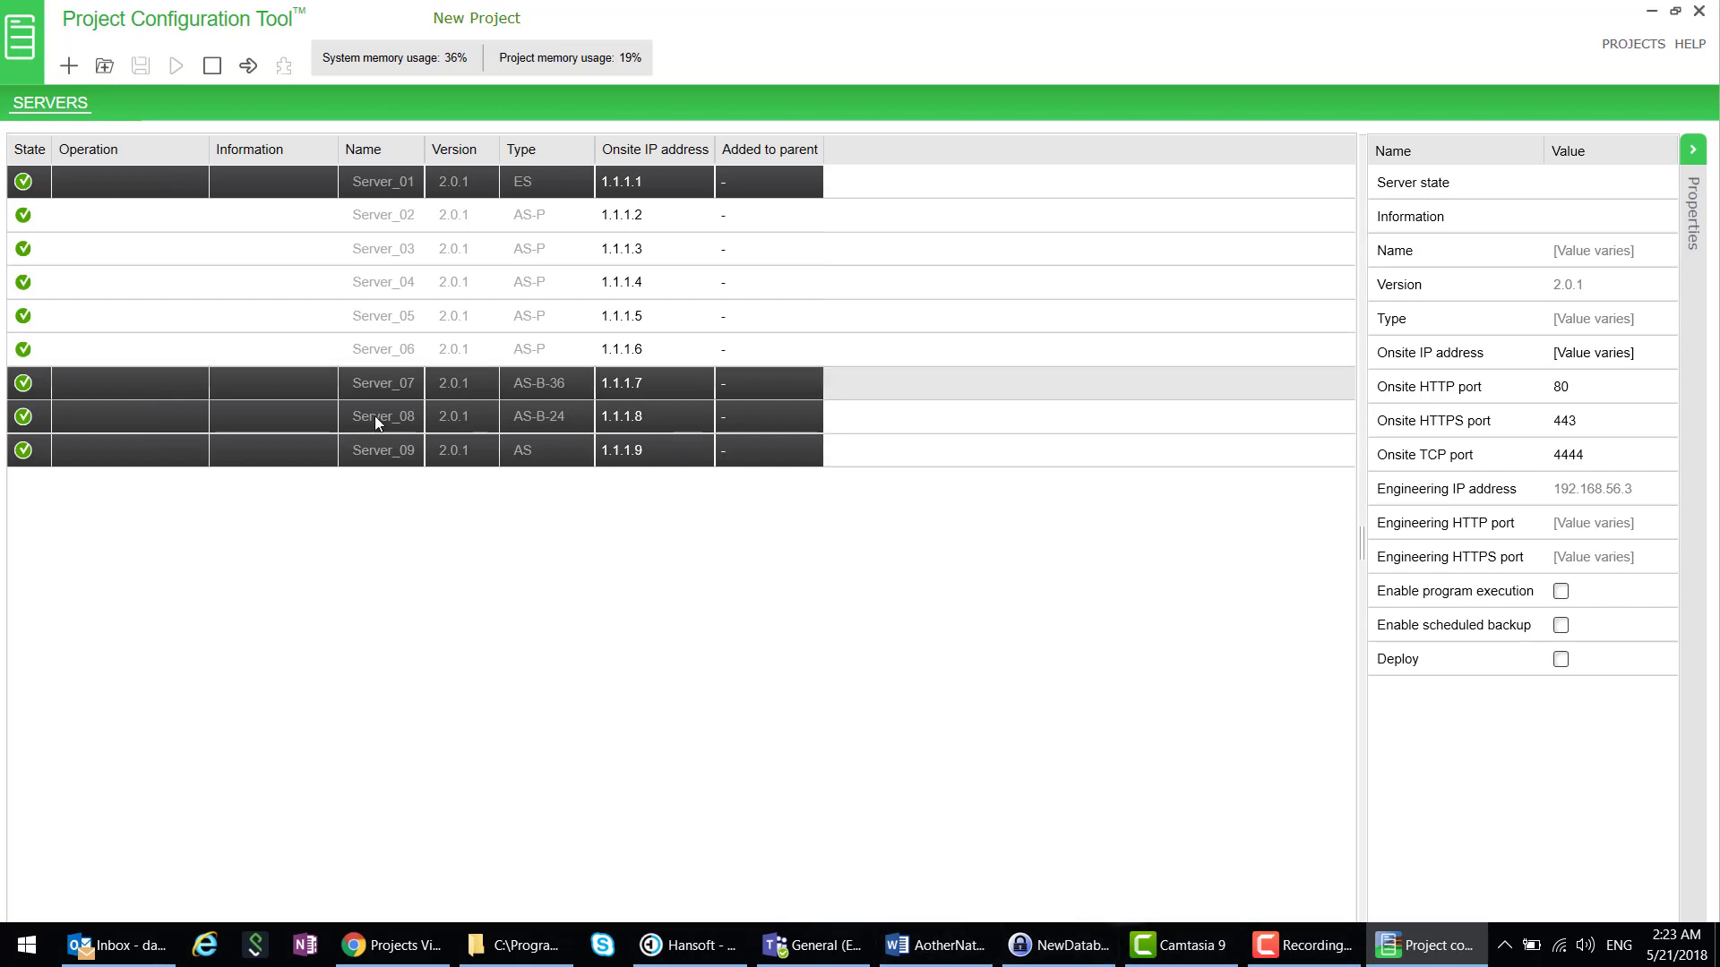
- Select Server_02 through Server_09 and add them under parent Server_01, entering the admin password for all
{"action": "left_click", "coordinate": [159, 215]}
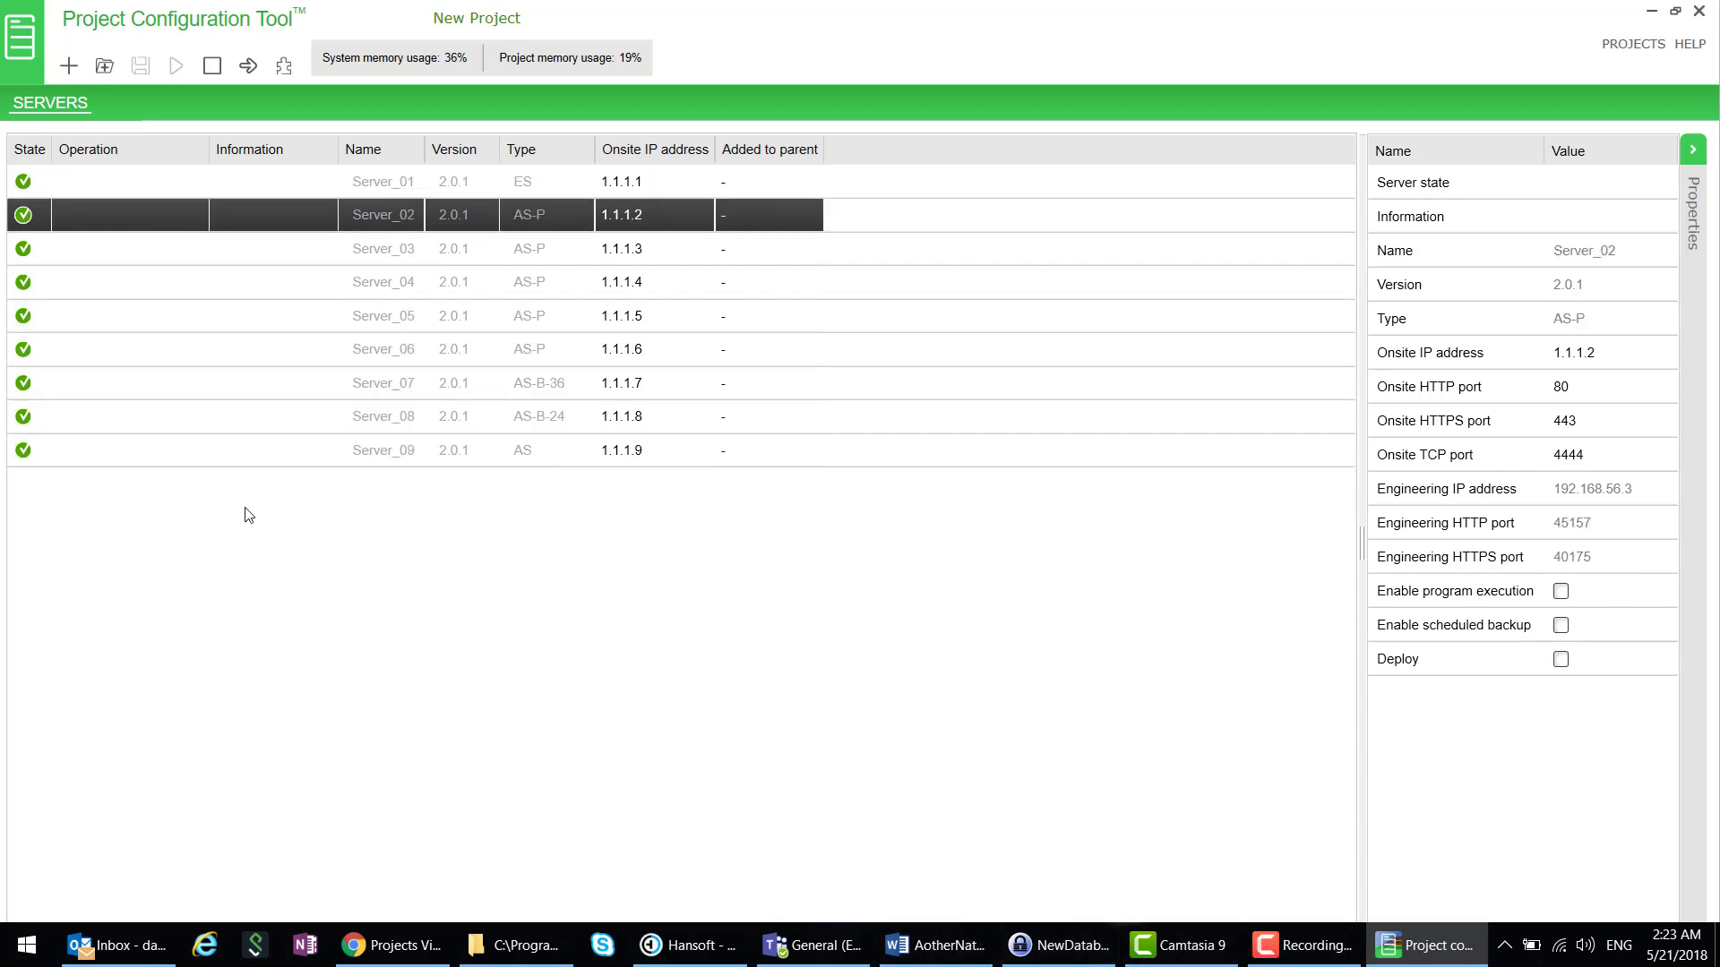
{"action": "left_click", "coordinate": [222, 450], "text": "shift"}
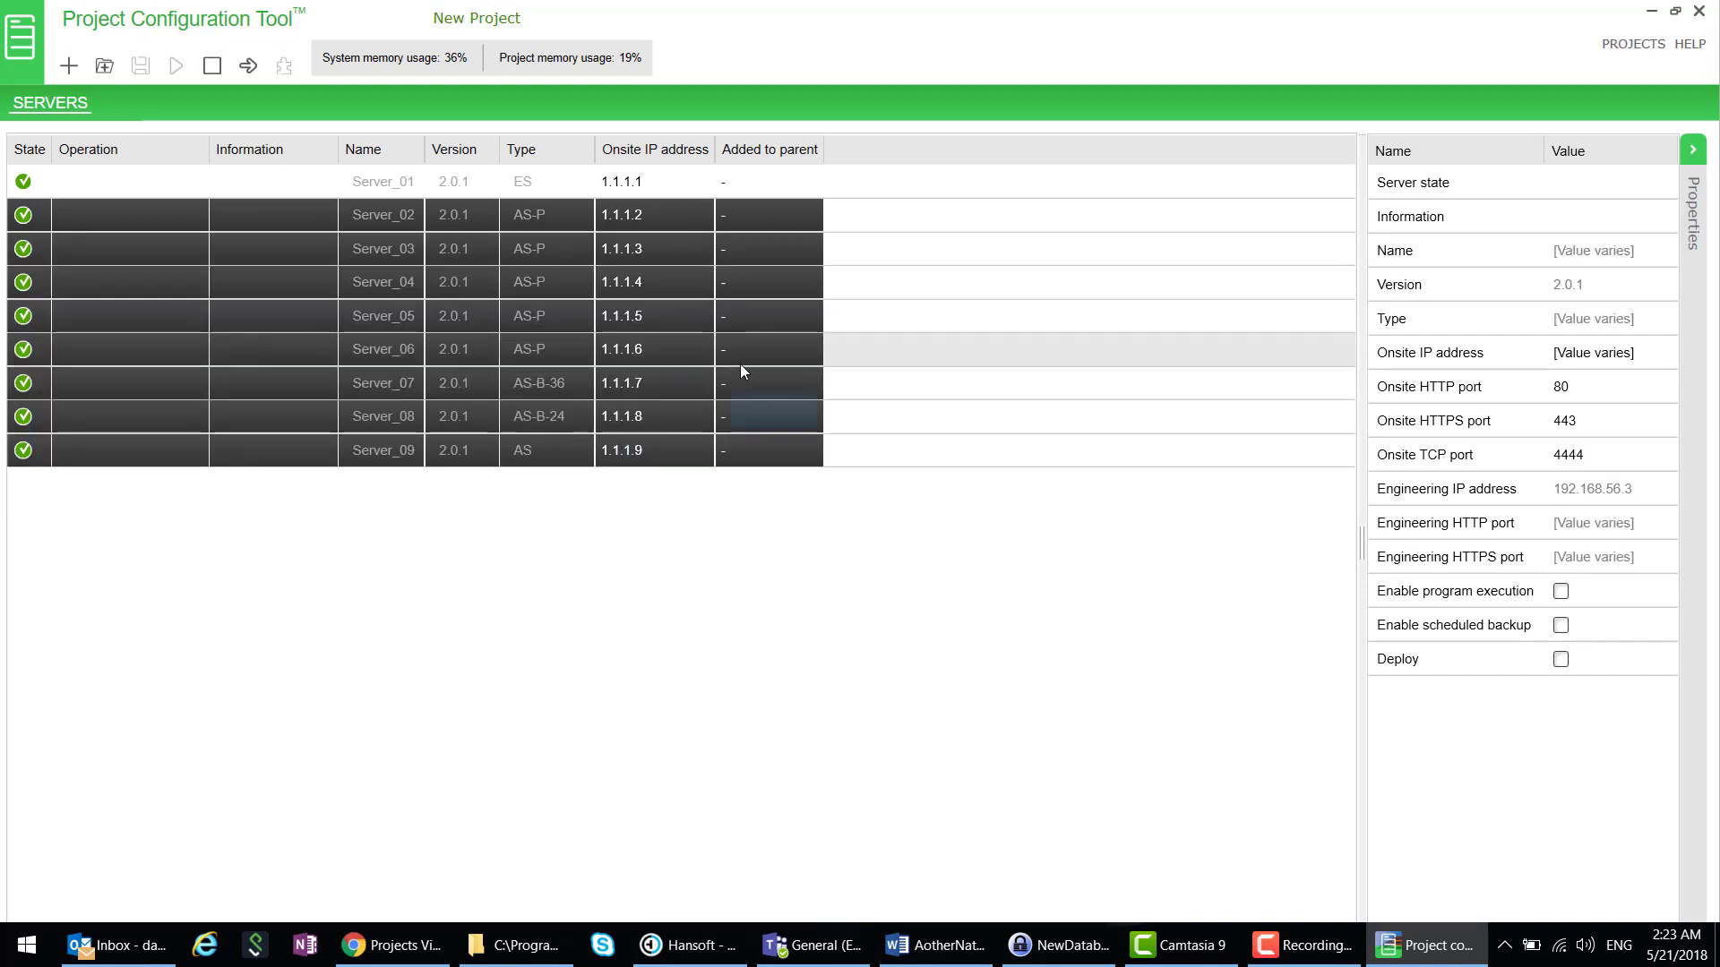
{"action": "right_click", "coordinate": [758, 382]}
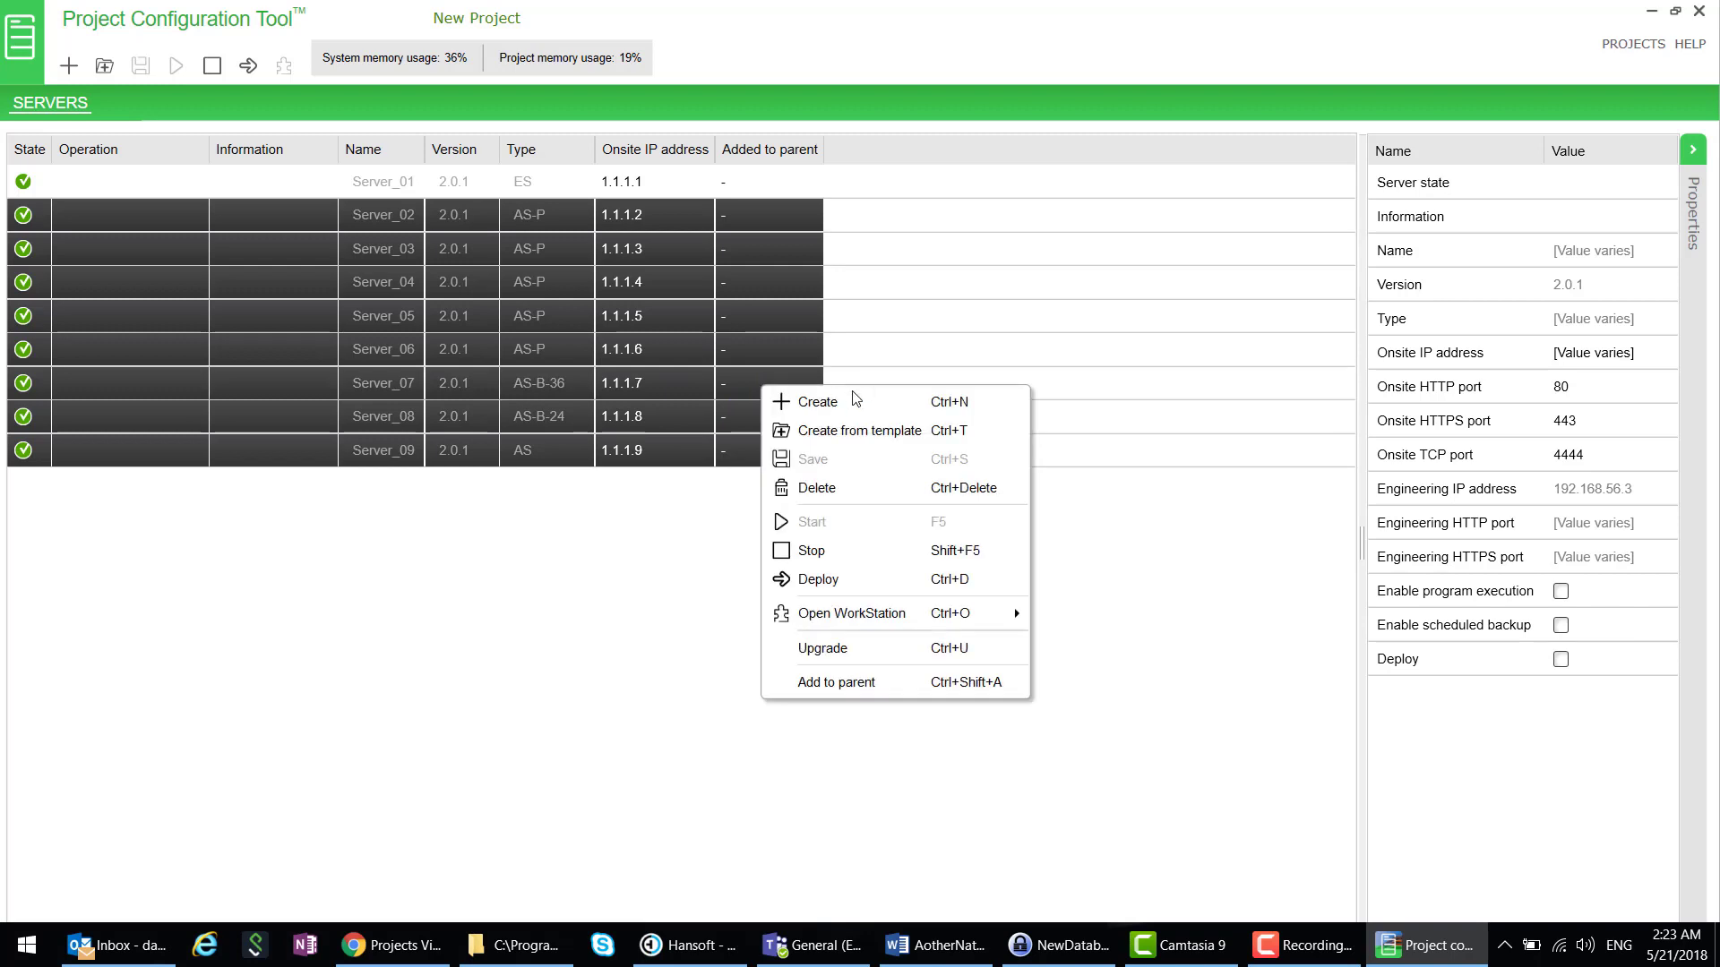
{"action": "left_click", "coordinate": [887, 694]}
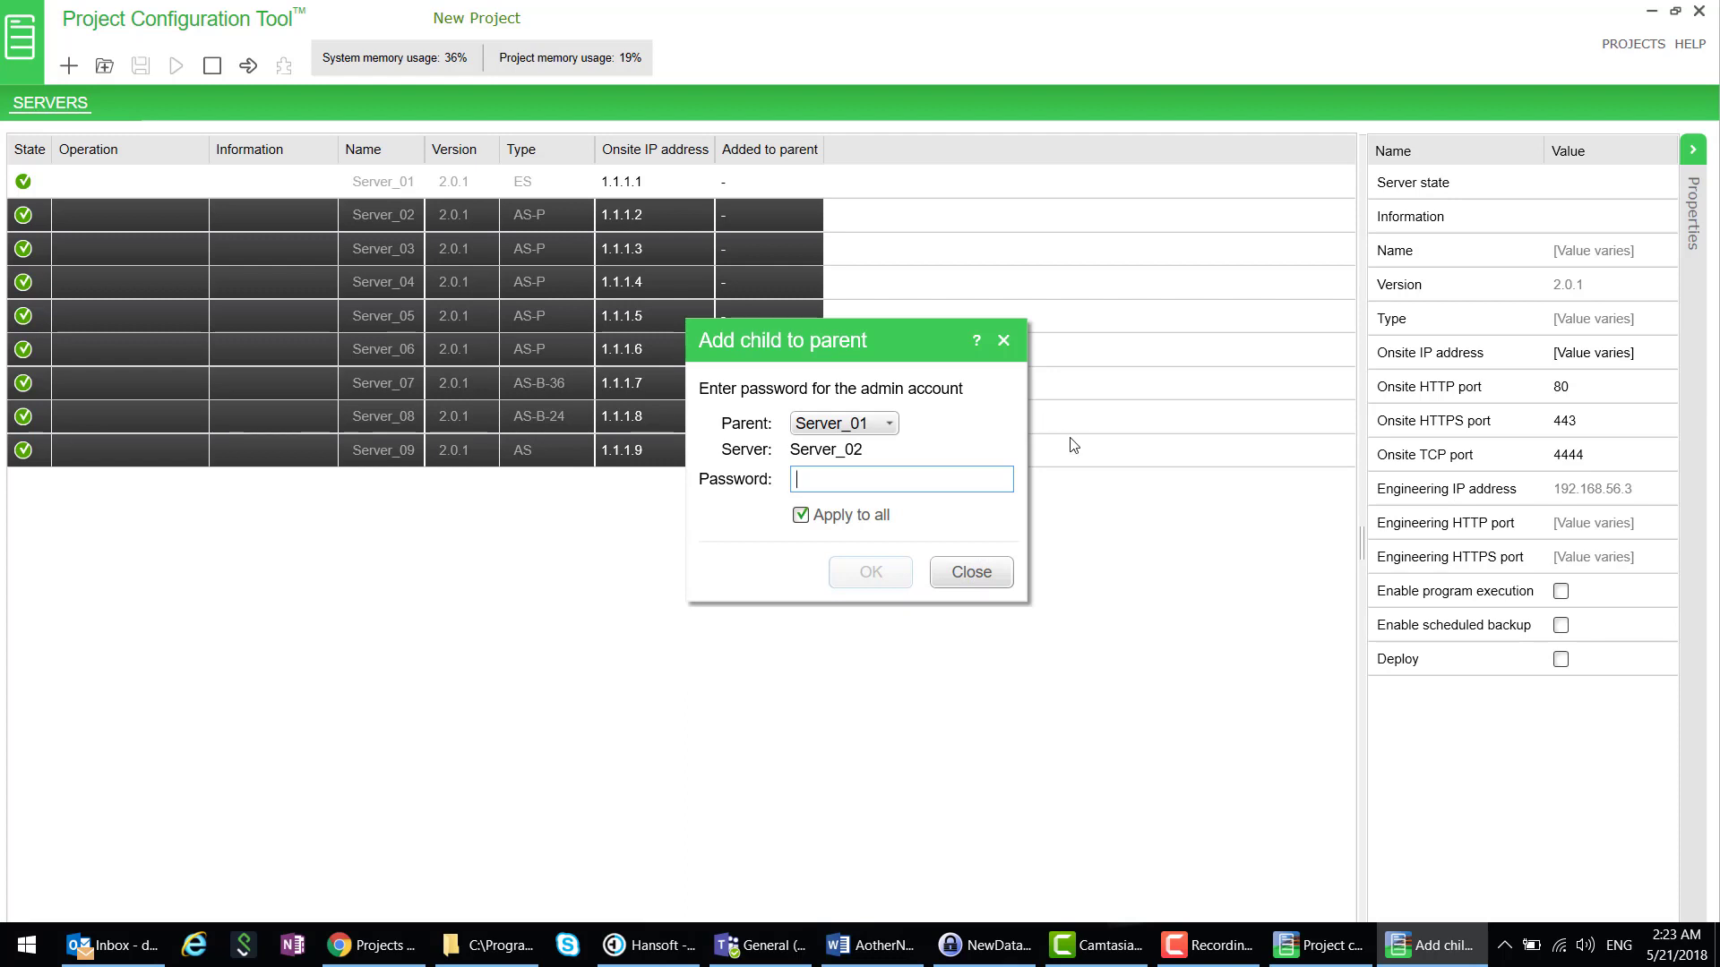
{"action": "type", "text": "p"}
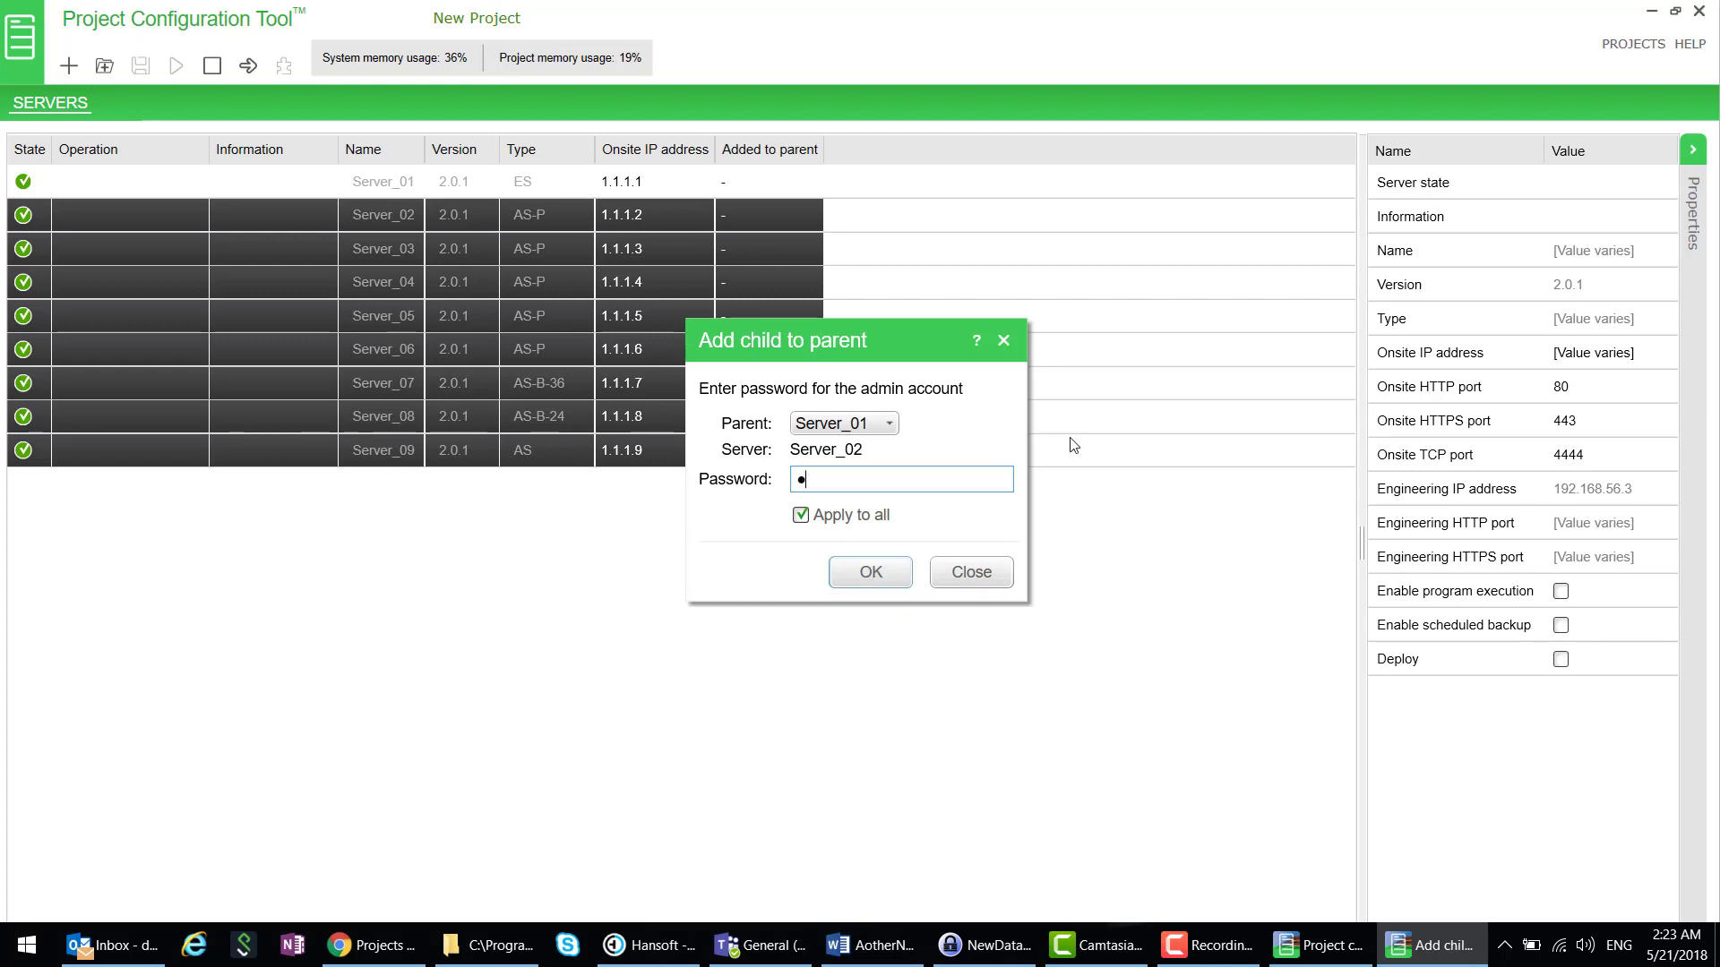
{"action": "type", "text": "assword1"}
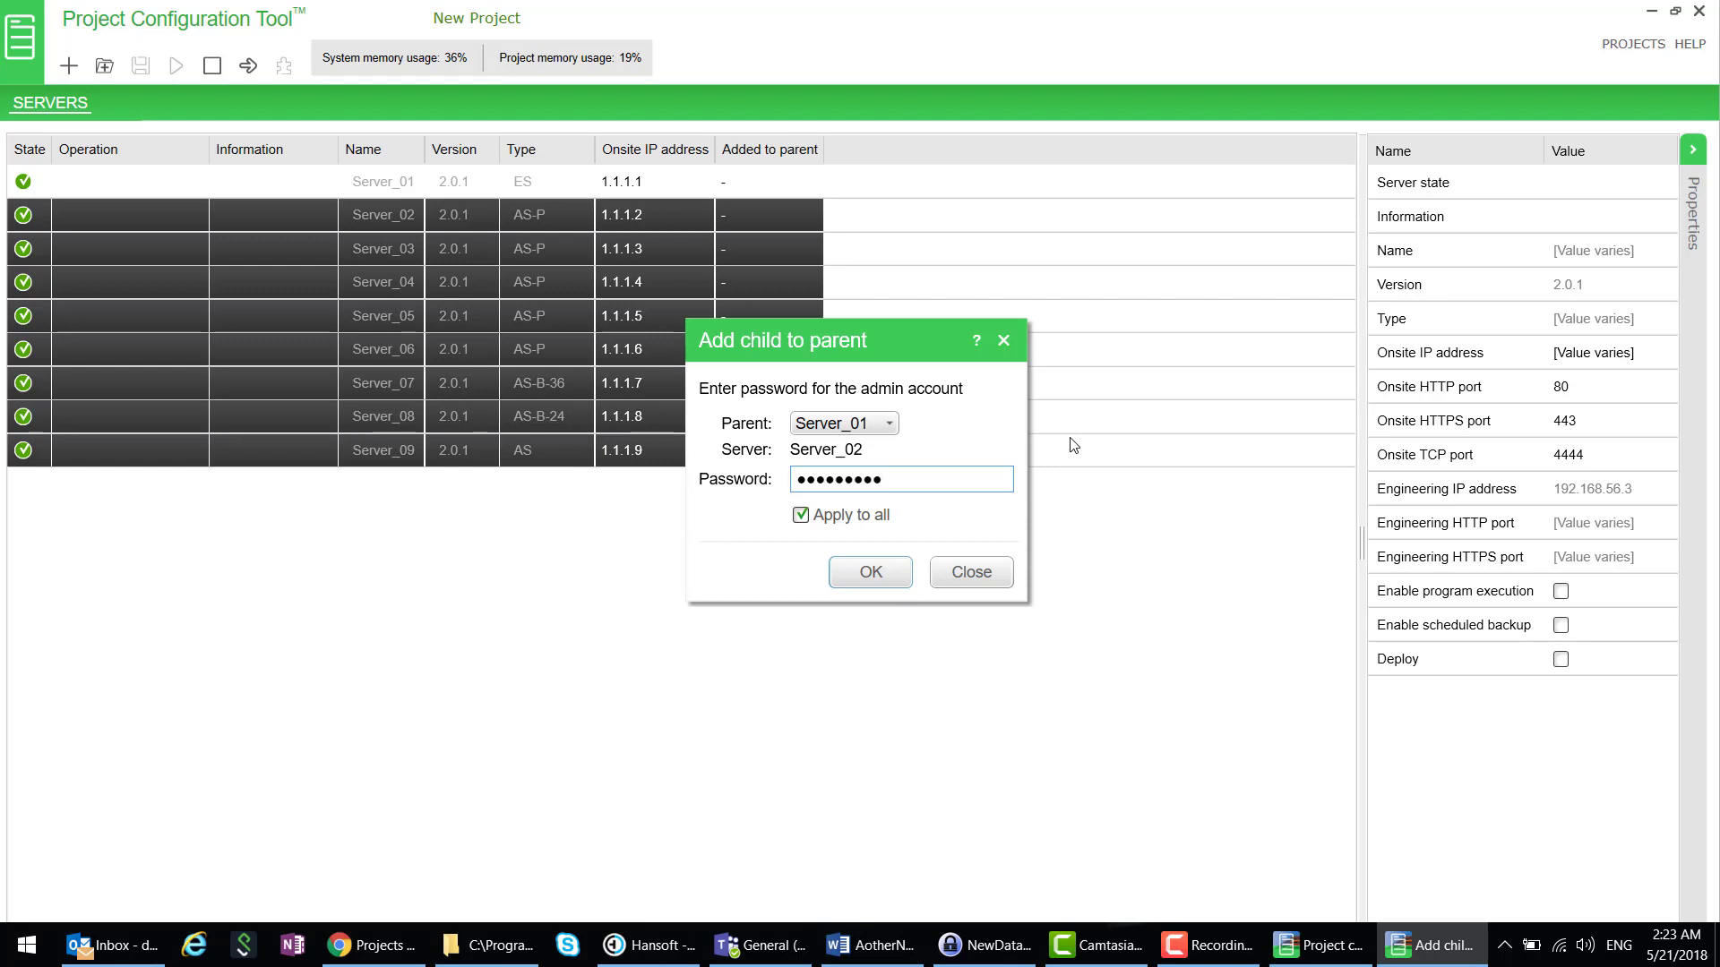
- Confirm adding the eight servers under Server_01 and let the operation complete
{"action": "left_click", "coordinate": [892, 571]}
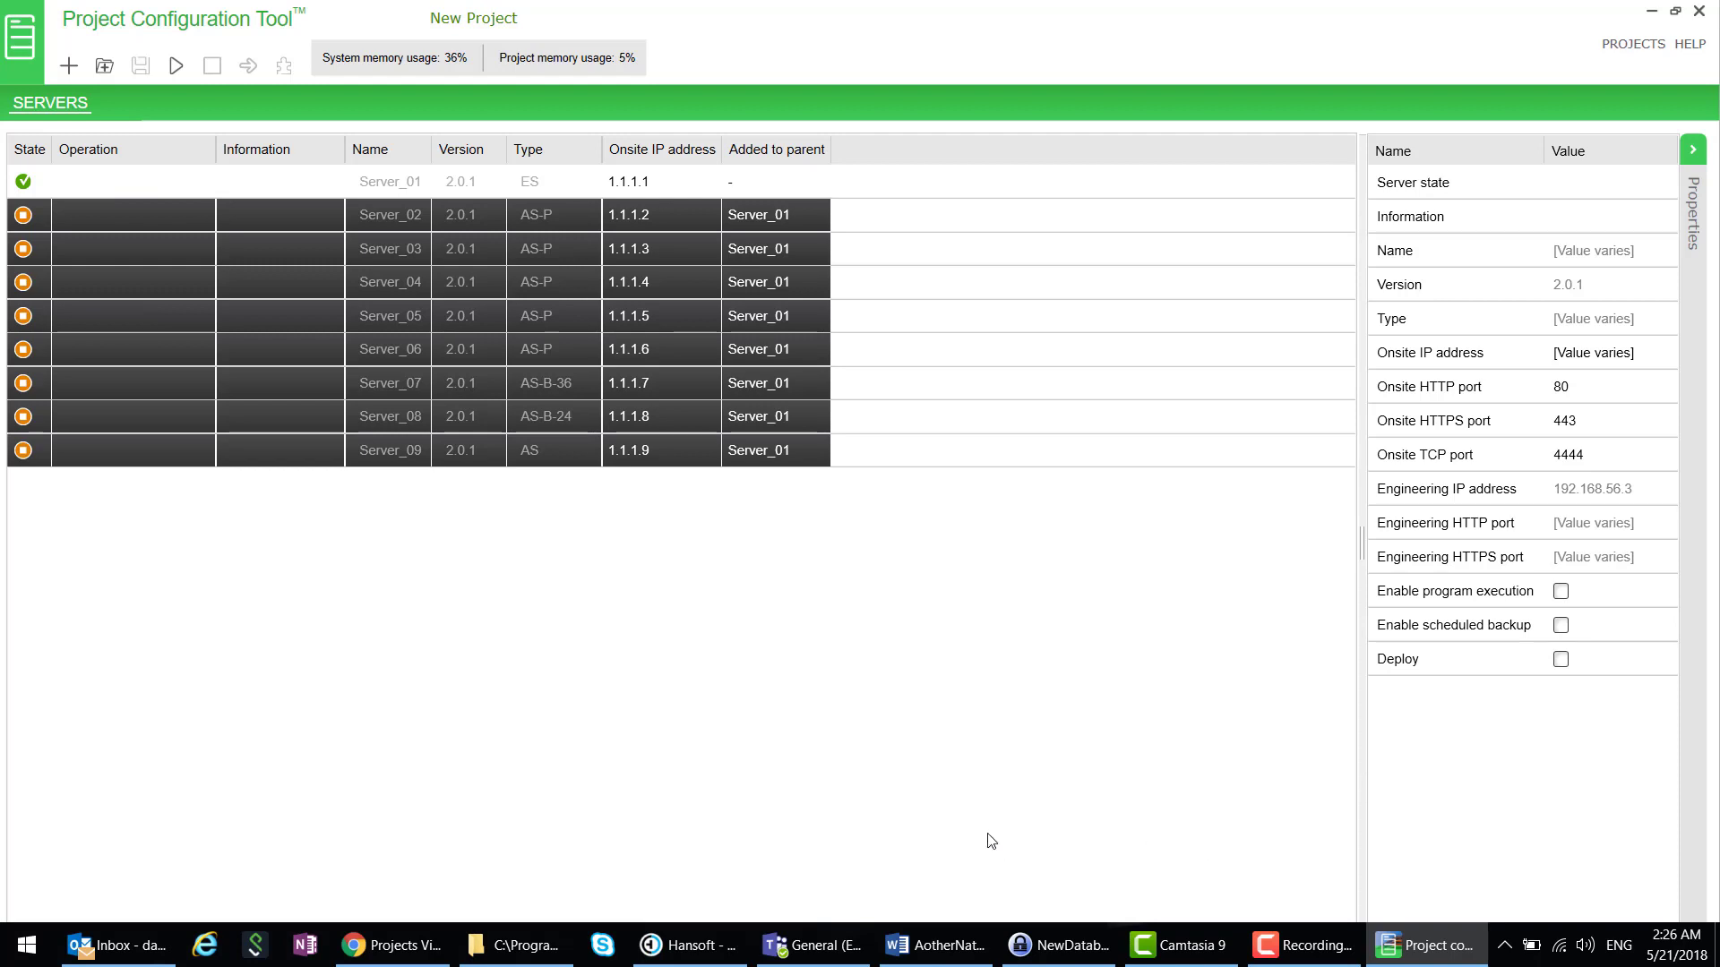
- Start the eight child servers, then launch WorkStation for Server_01
{"action": "left_click", "coordinate": [176, 65]}
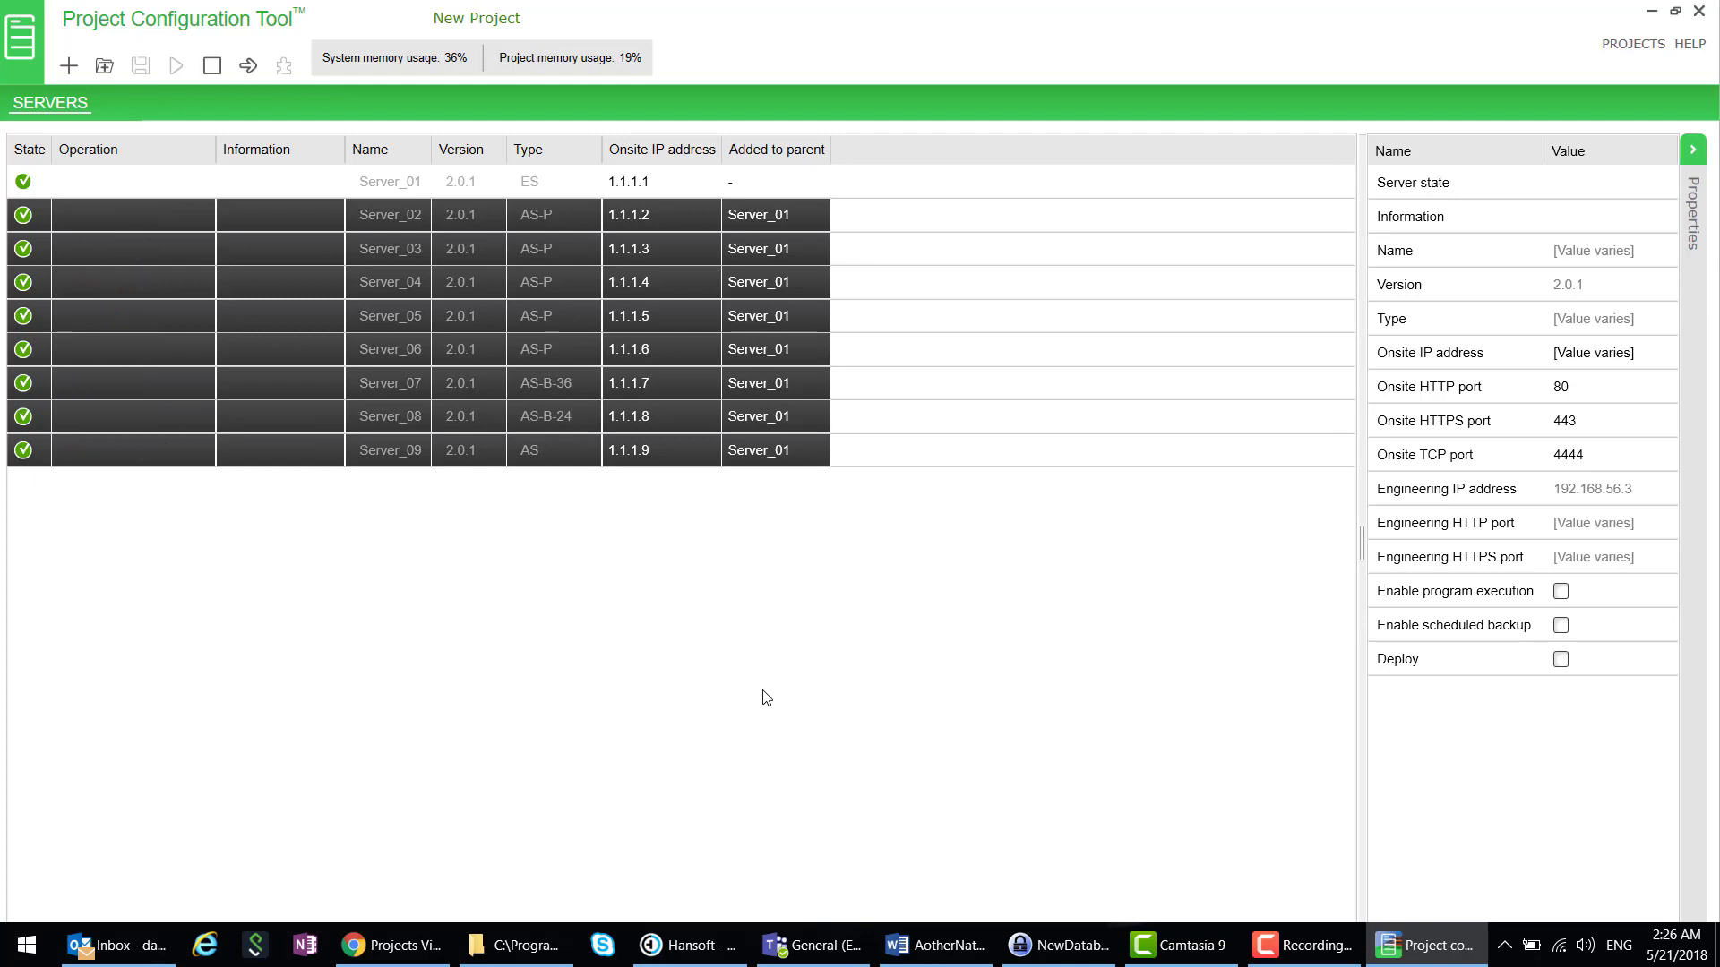
{"action": "left_click", "coordinate": [147, 182]}
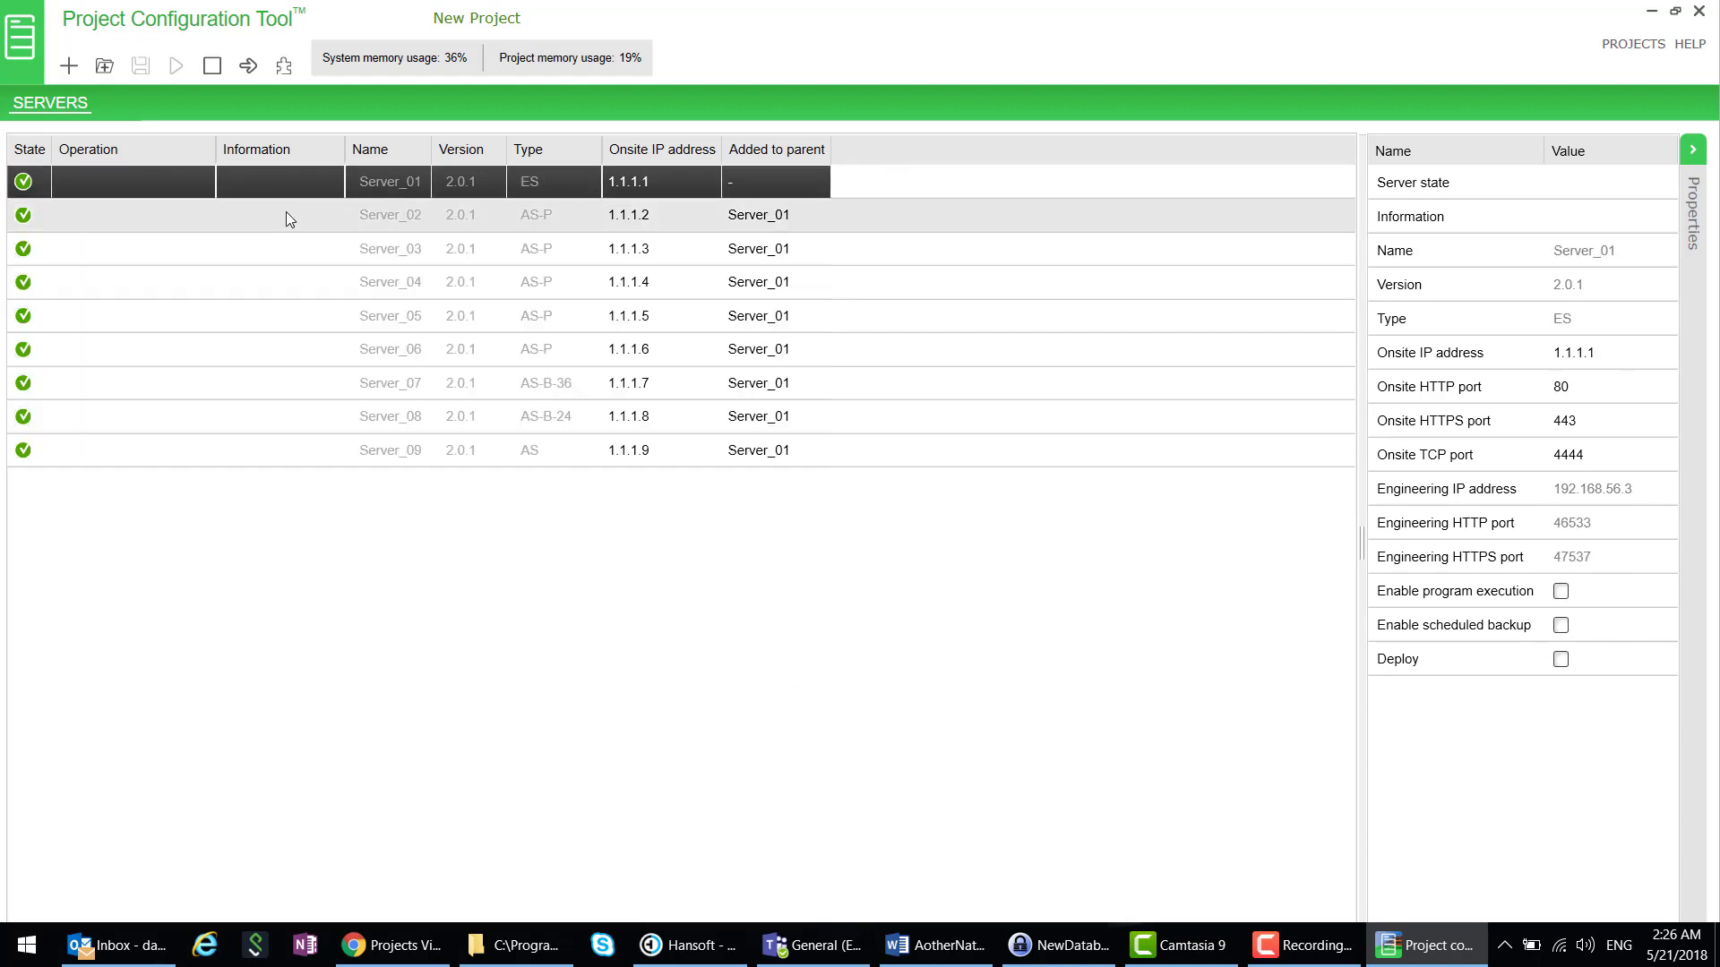
{"action": "left_click", "coordinate": [283, 65]}
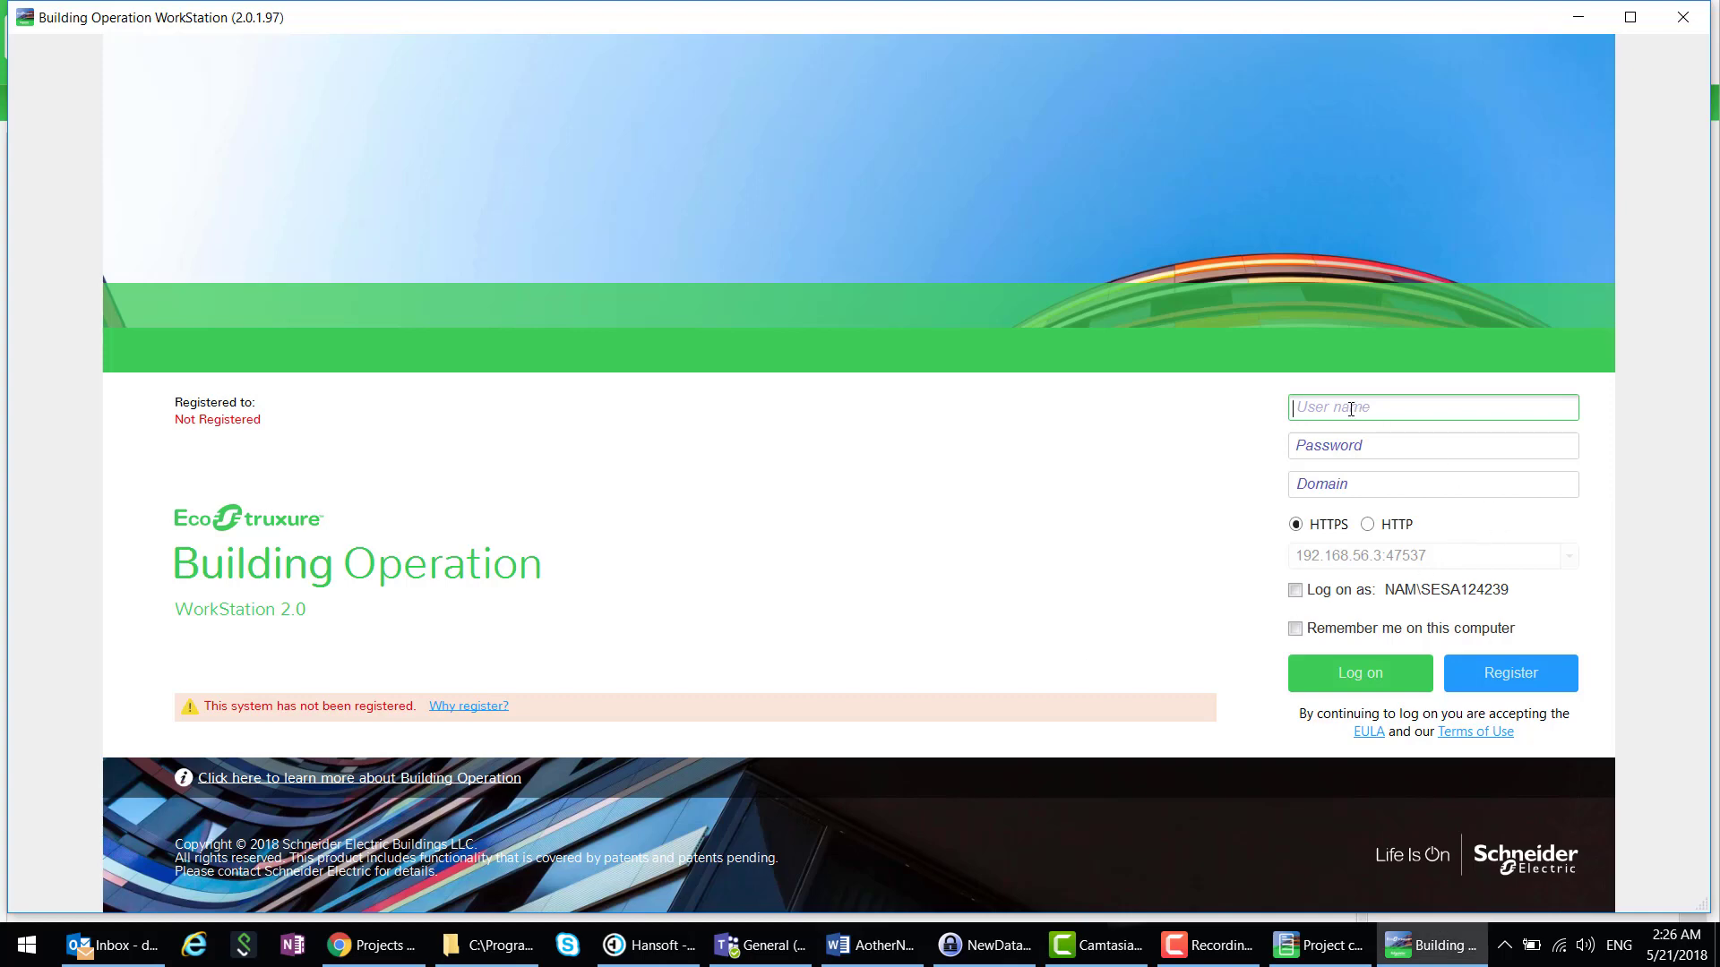
- Log on to Server_01 as admin with the account password, trust its certificate, and choose Engineering workspace
{"action": "type", "text": "admin"}
{"action": "key", "text": "Tab"}
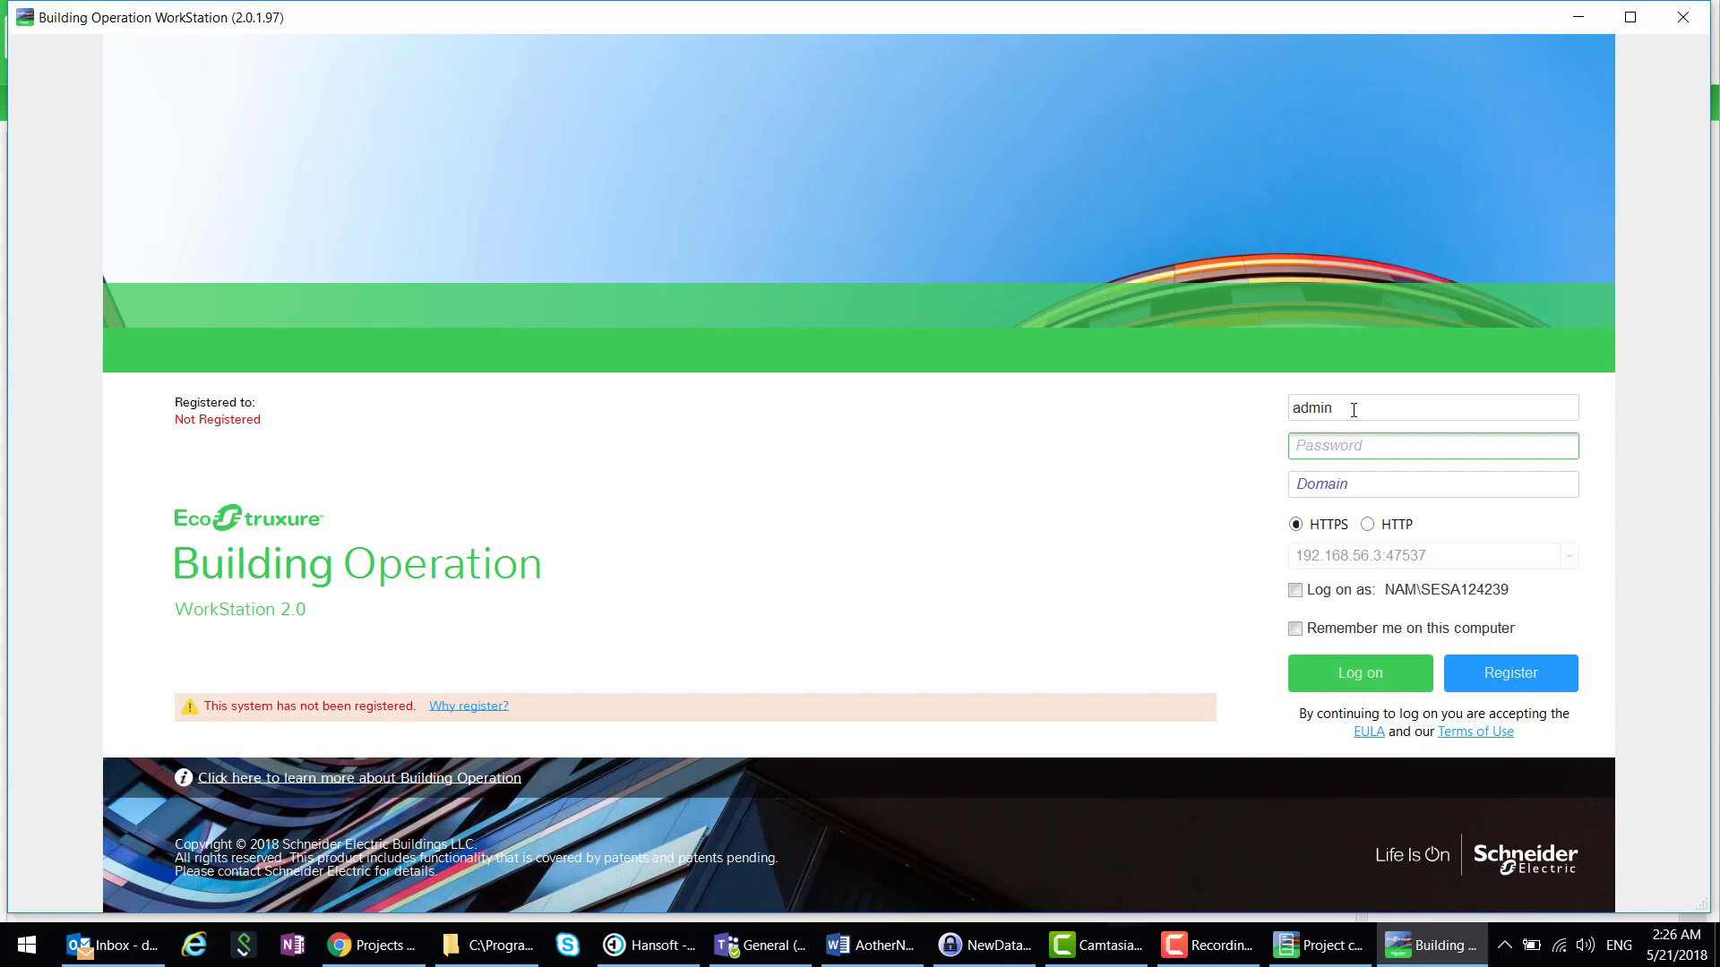
{"action": "type", "text": "adm"}
{"action": "key", "text": "Return"}
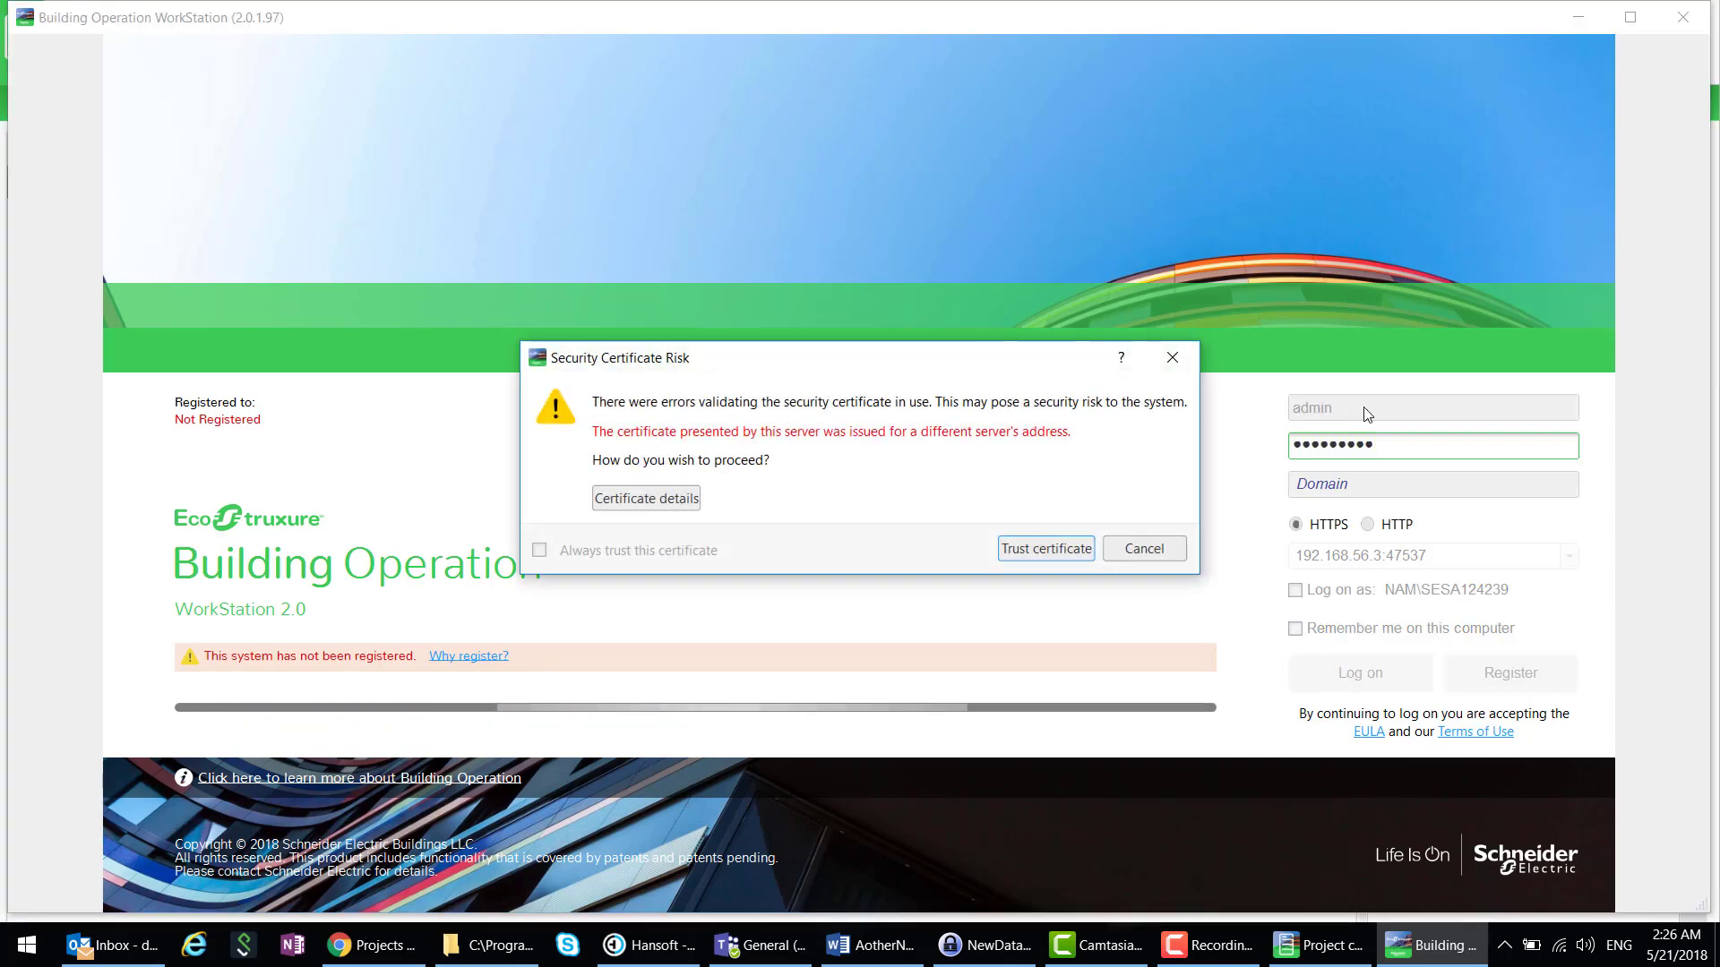
{"action": "left_click", "coordinate": [1063, 556]}
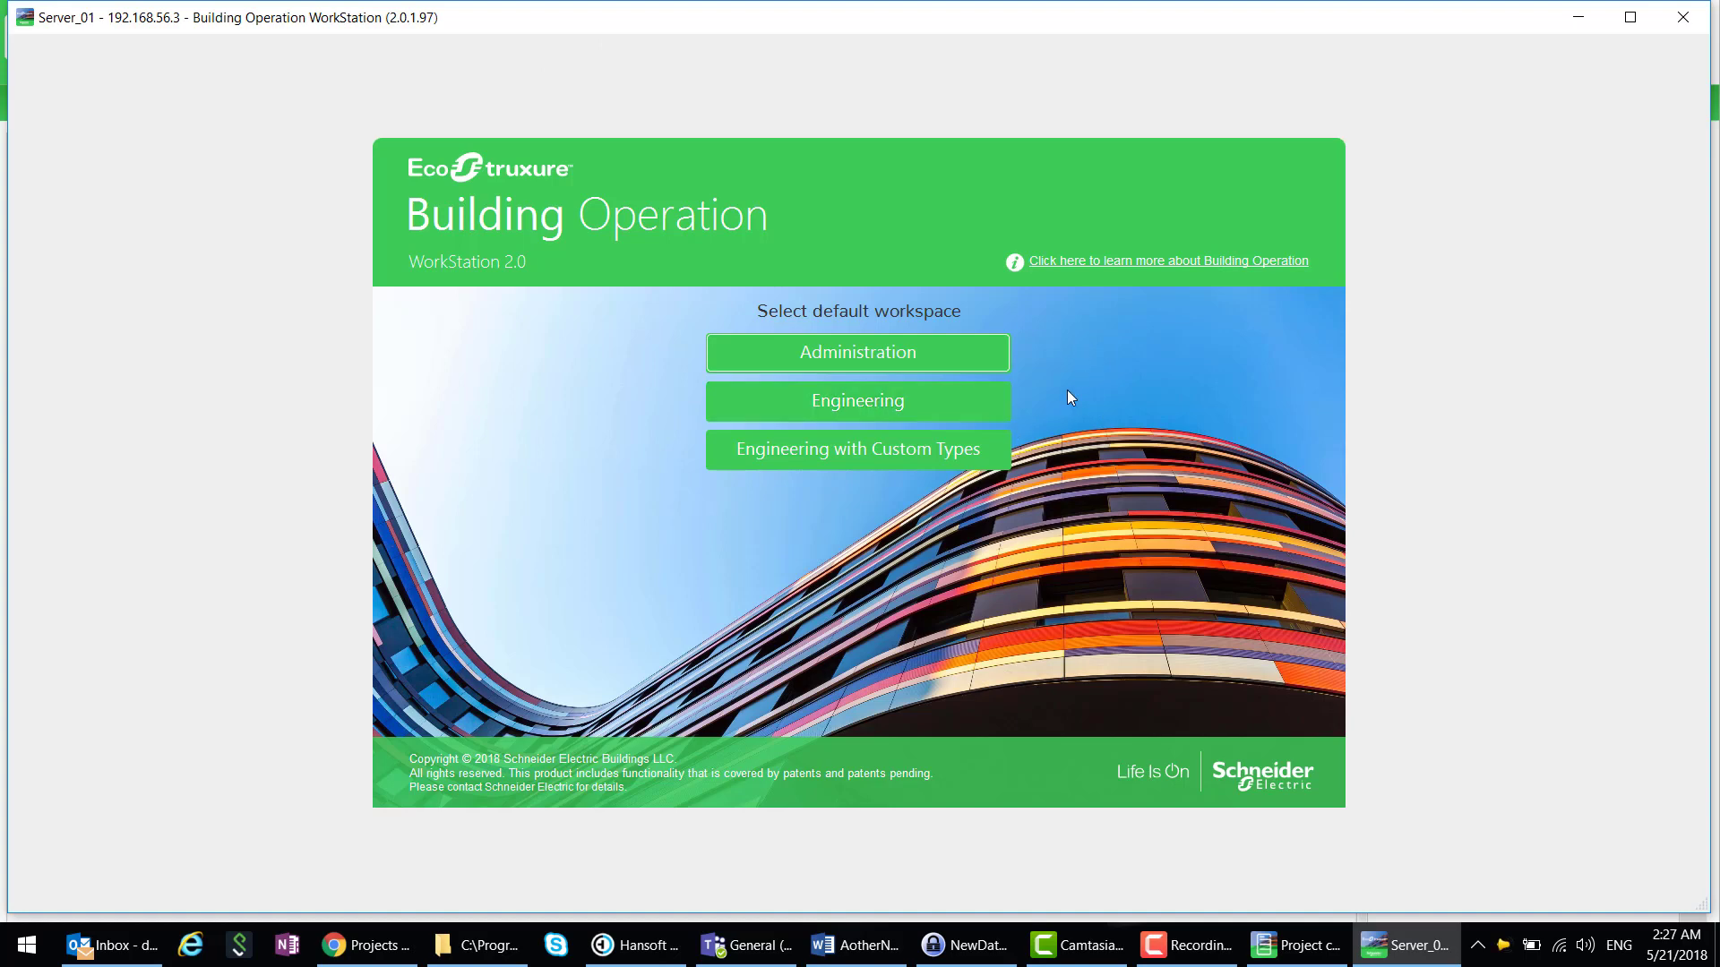
{"action": "left_click", "coordinate": [967, 409]}
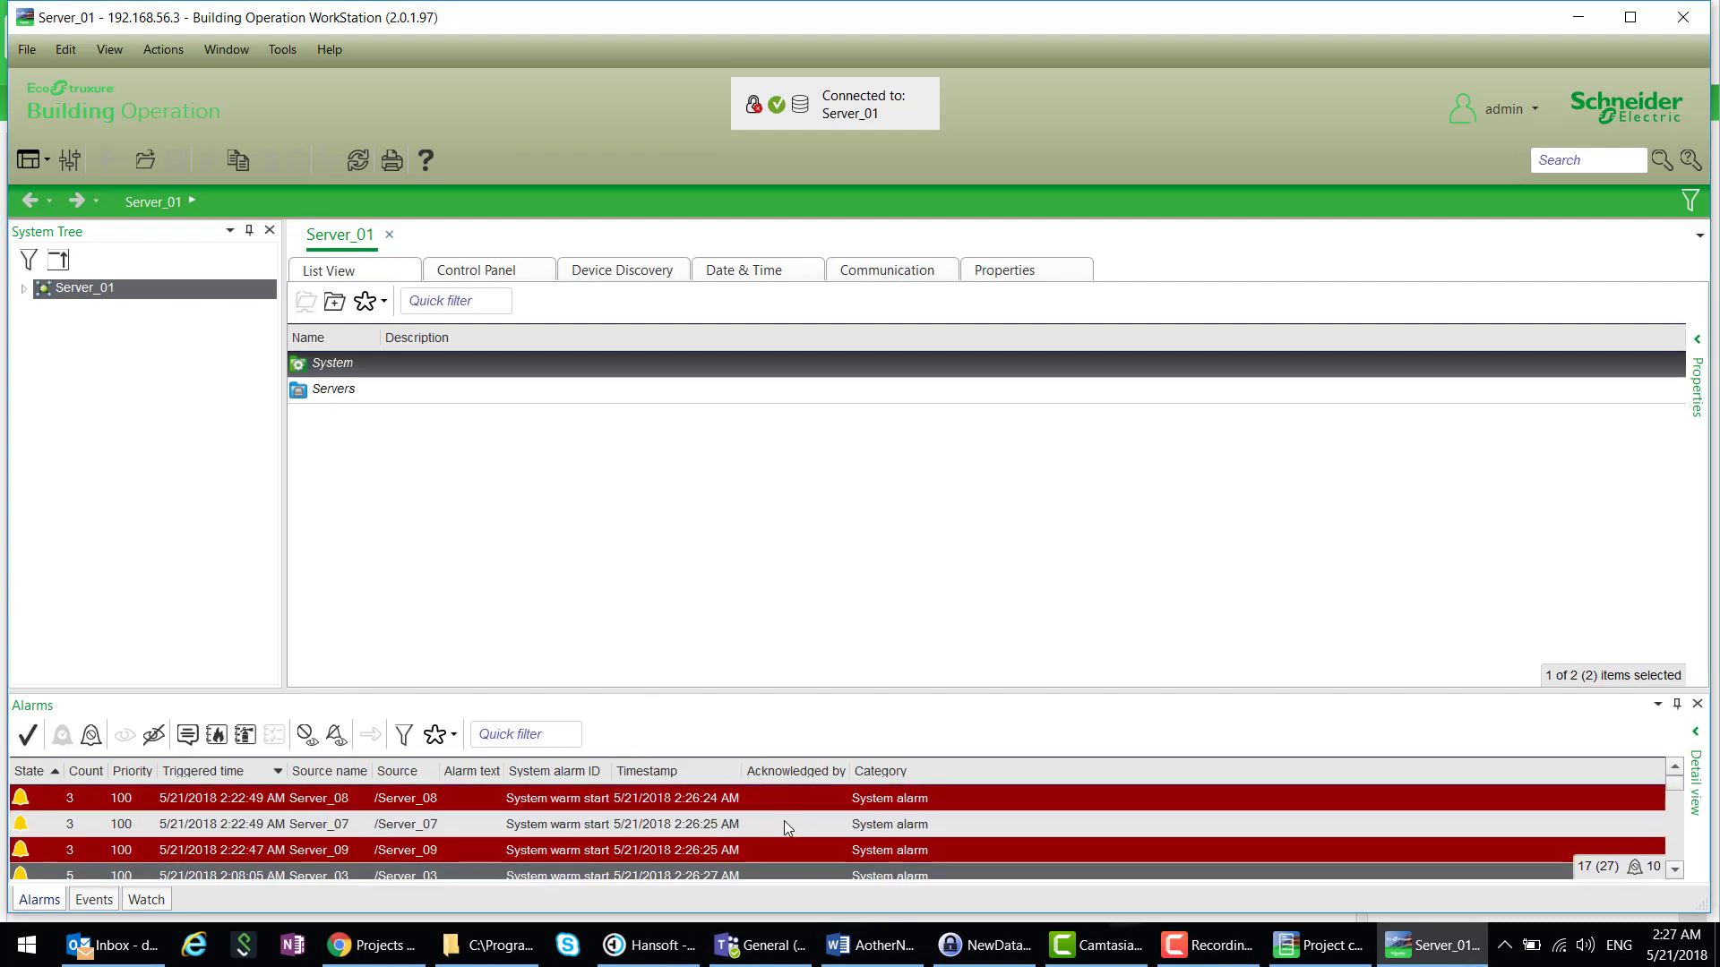
- Expand Server_01 > Servers > Server_03 in the System Tree and widen the tree pane
{"action": "scroll", "coordinate": [782, 820], "scroll_direction": "down", "scroll_amount": 4}
{"action": "scroll", "coordinate": [770, 848], "scroll_direction": "up", "scroll_amount": 4}
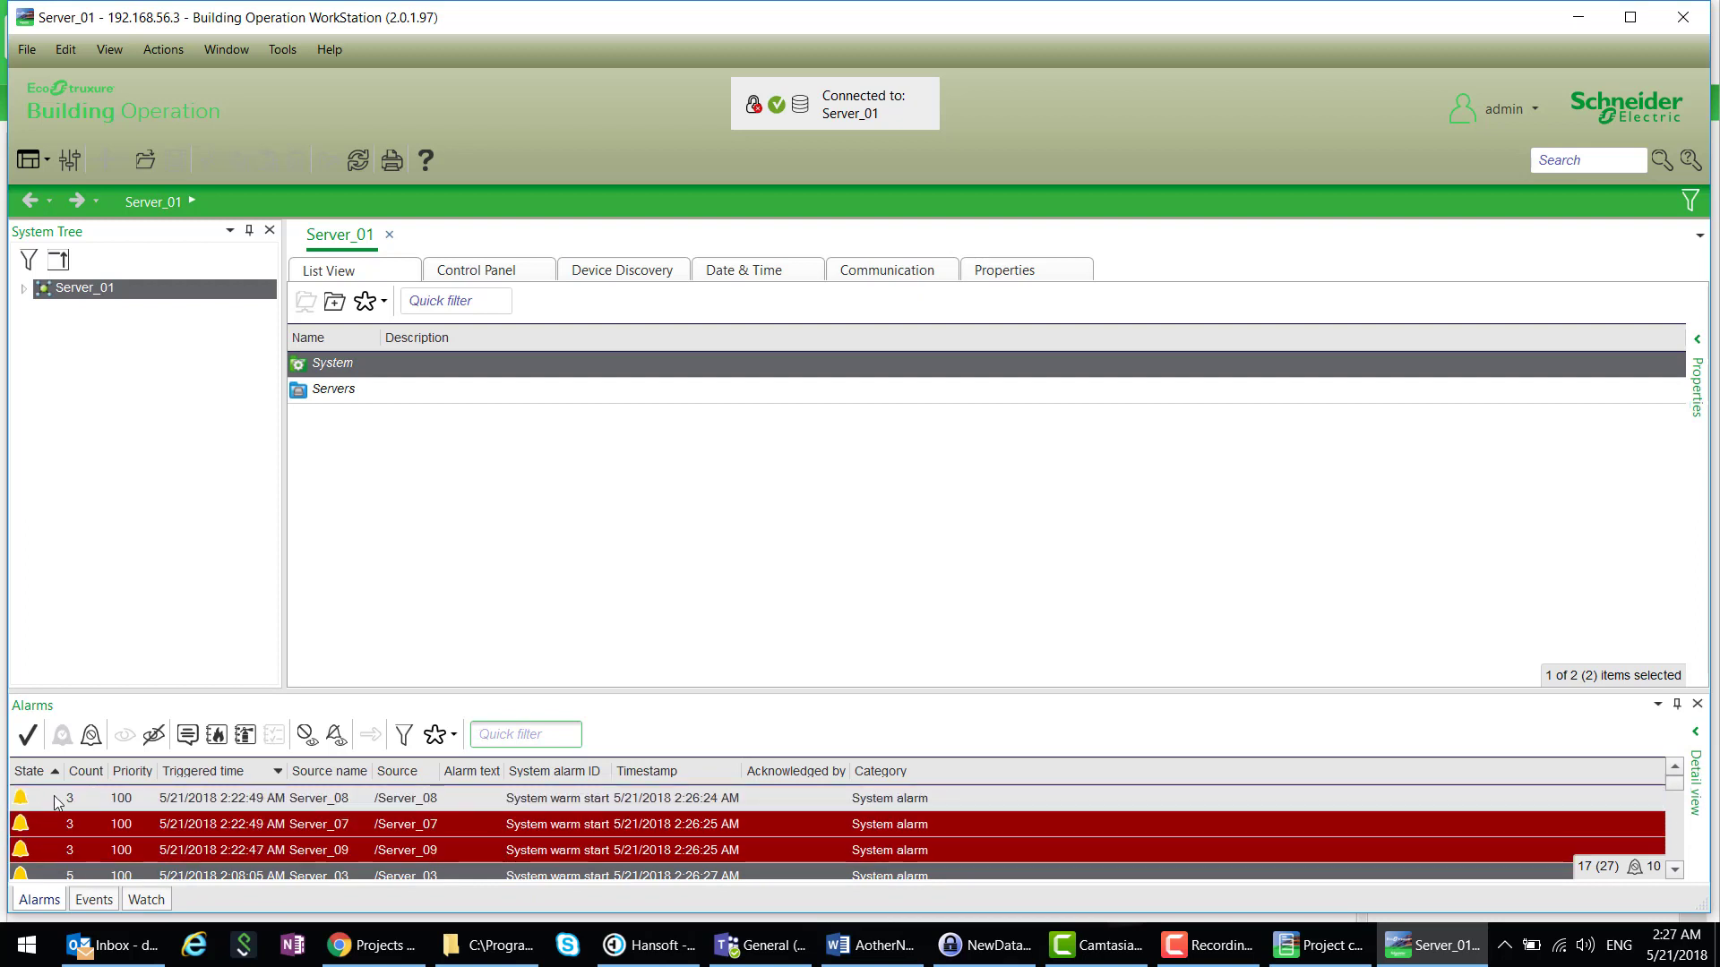
{"action": "left_click", "coordinate": [19, 290]}
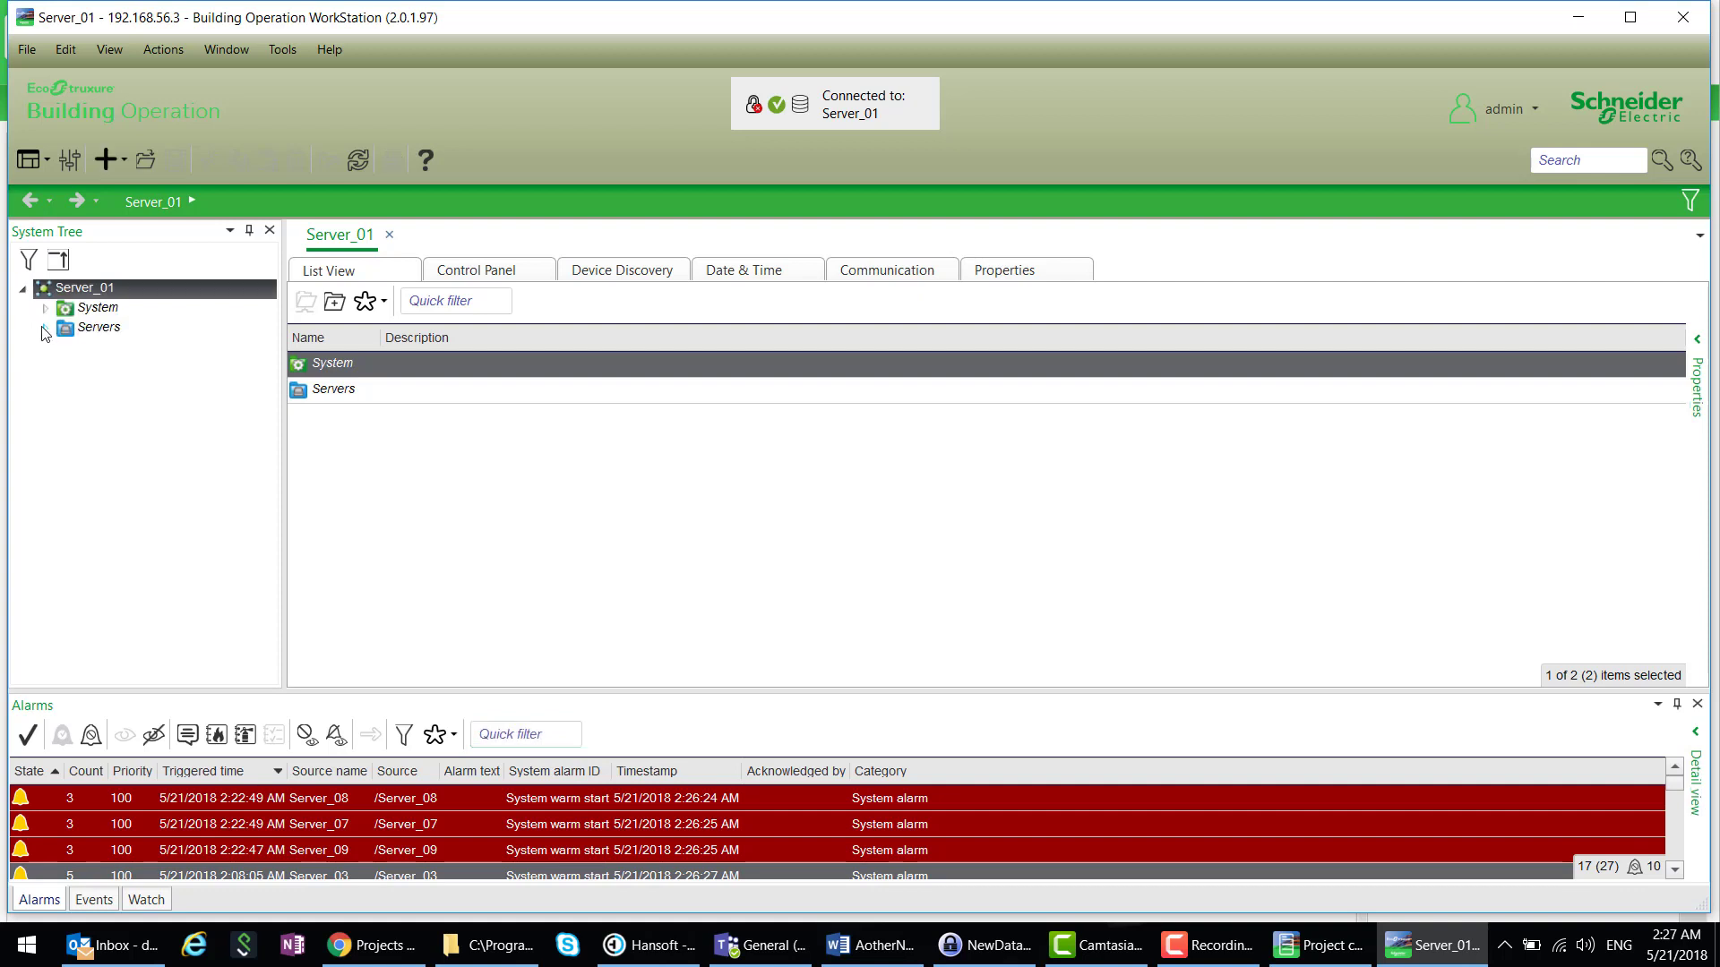
{"action": "left_click", "coordinate": [45, 328]}
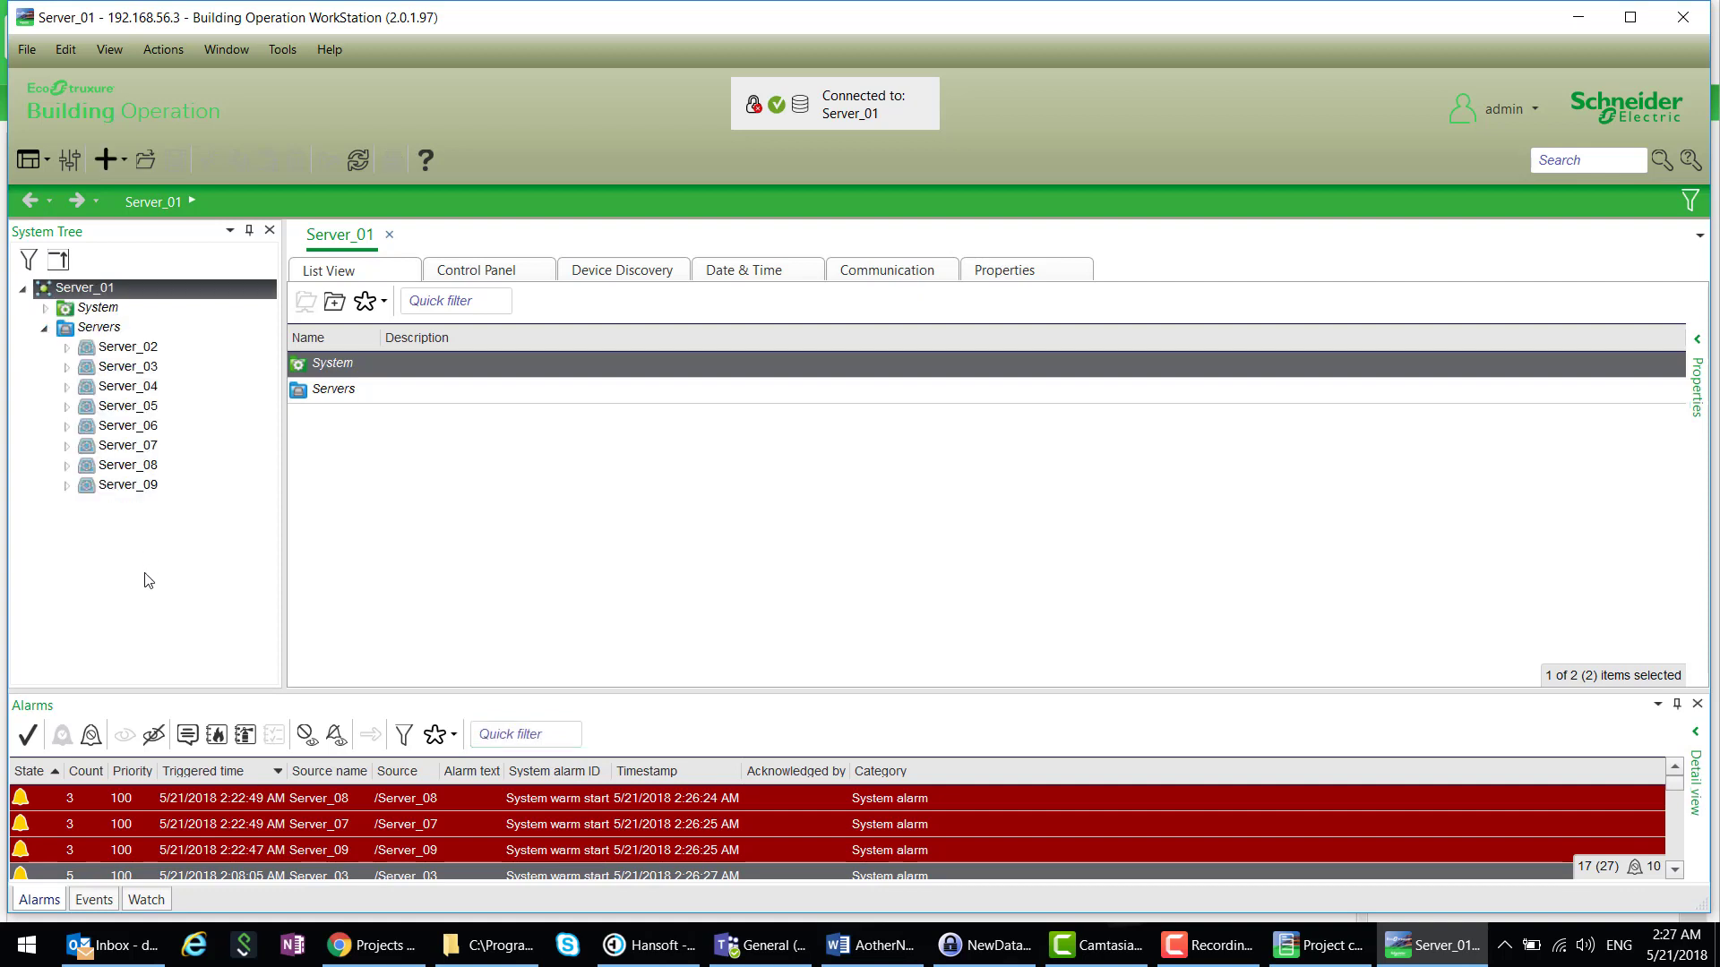
{"action": "left_click", "coordinate": [65, 369]}
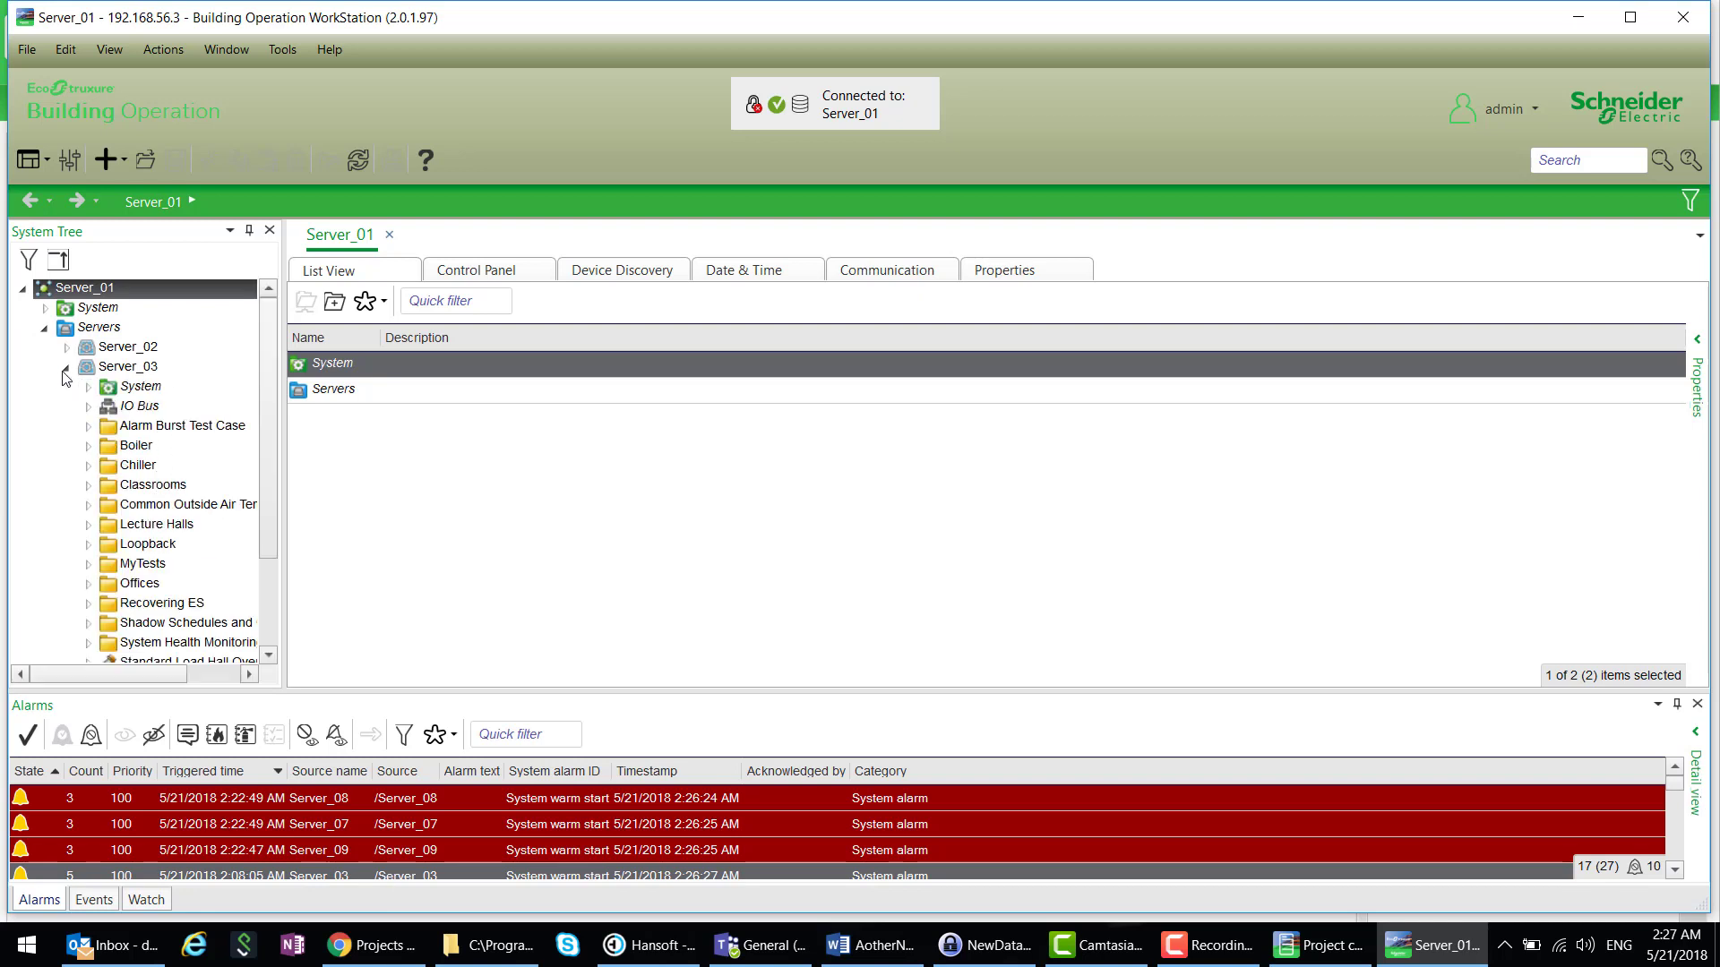
{"action": "scroll", "coordinate": [198, 417], "scroll_direction": "down", "scroll_amount": 1}
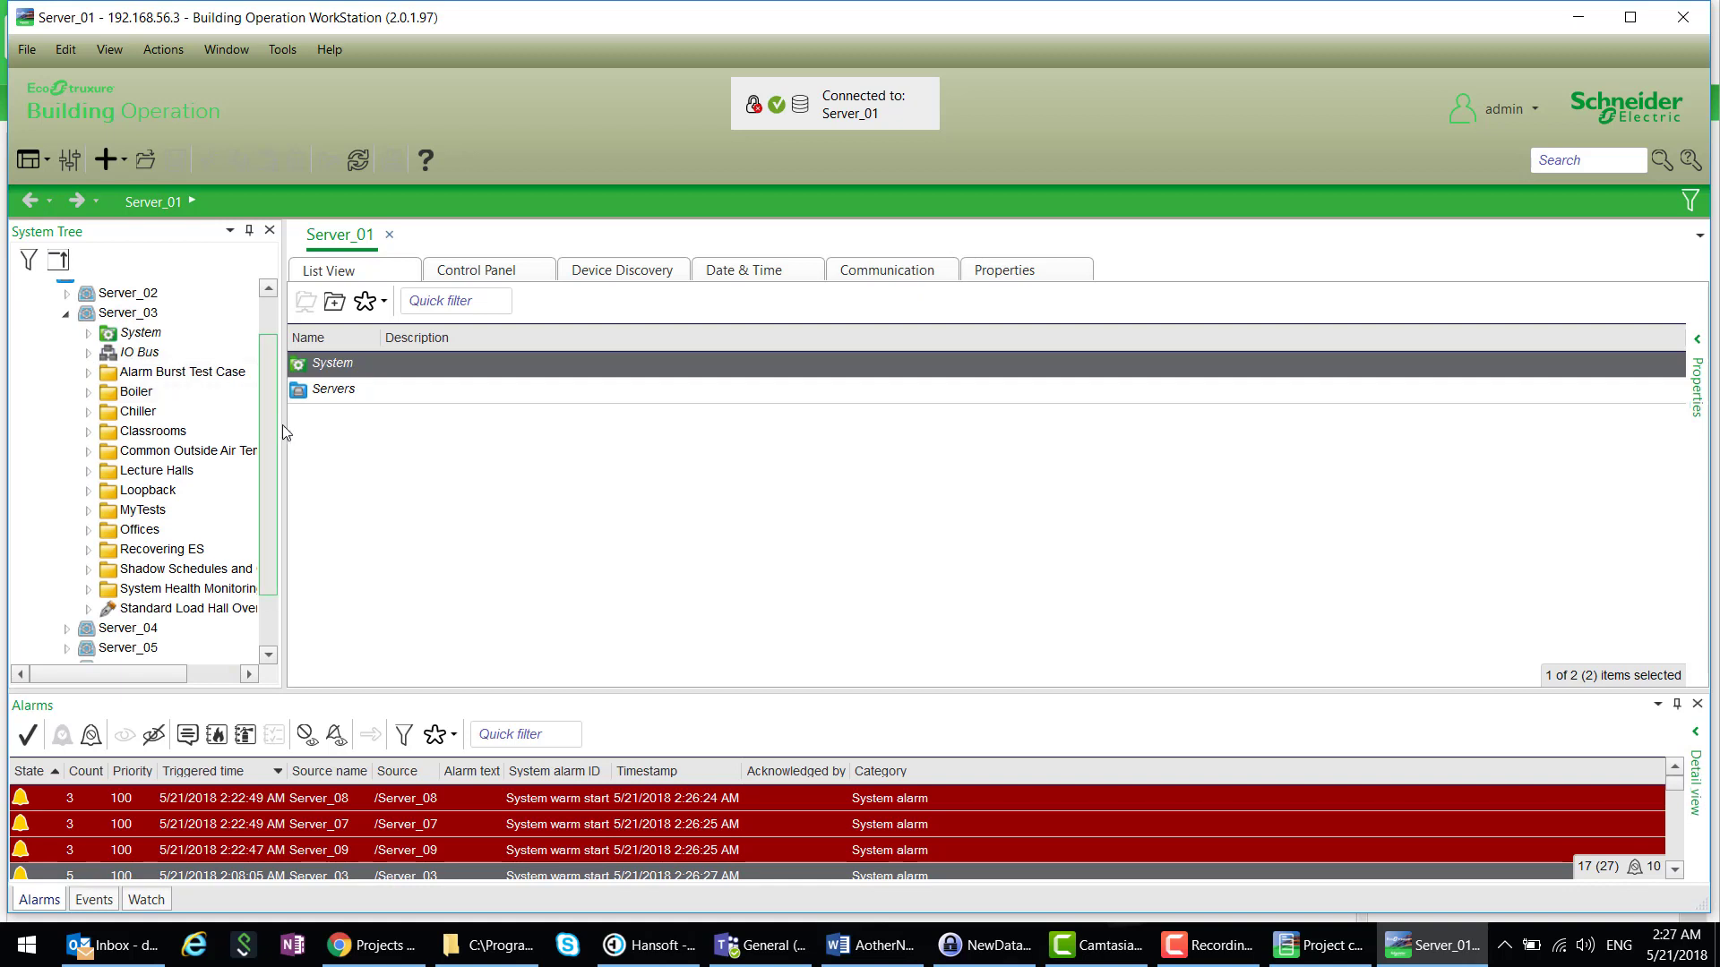
{"action": "left_click_drag", "start_coordinate": [282, 433], "coordinate": [355, 432]}
- Show Server_03's Common Outside Air Temp folder, then collapse Server_03 and expand Server_07
{"action": "left_click", "coordinate": [176, 453]}
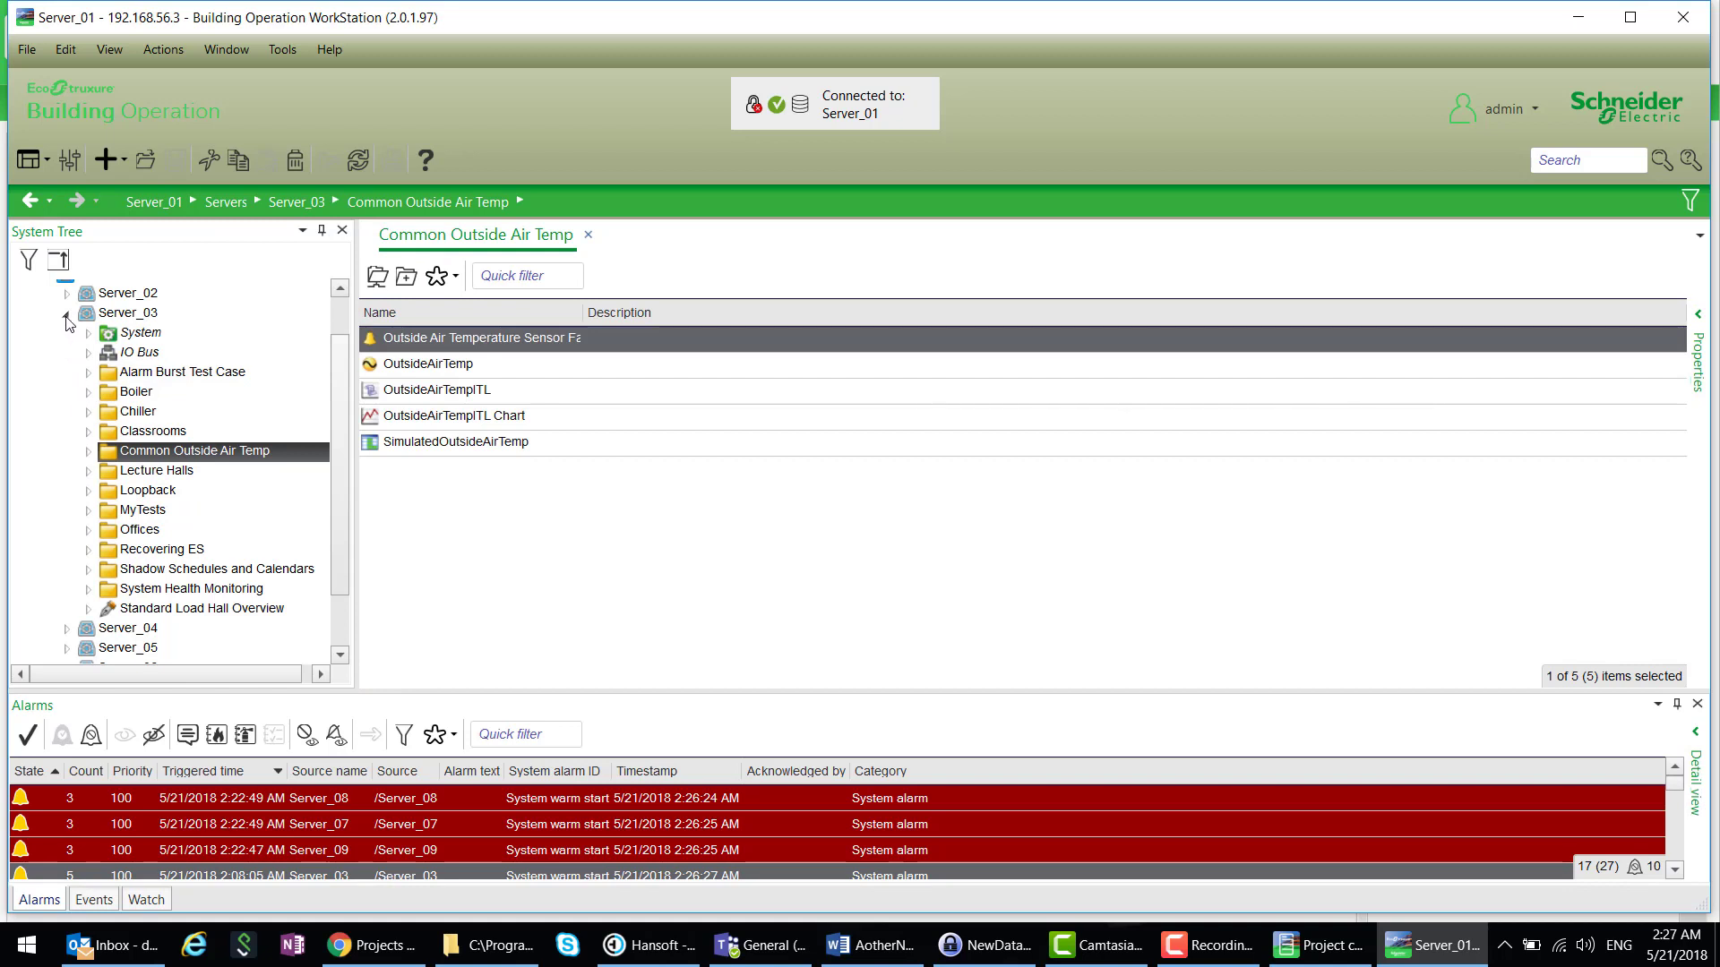
{"action": "left_click", "coordinate": [66, 315]}
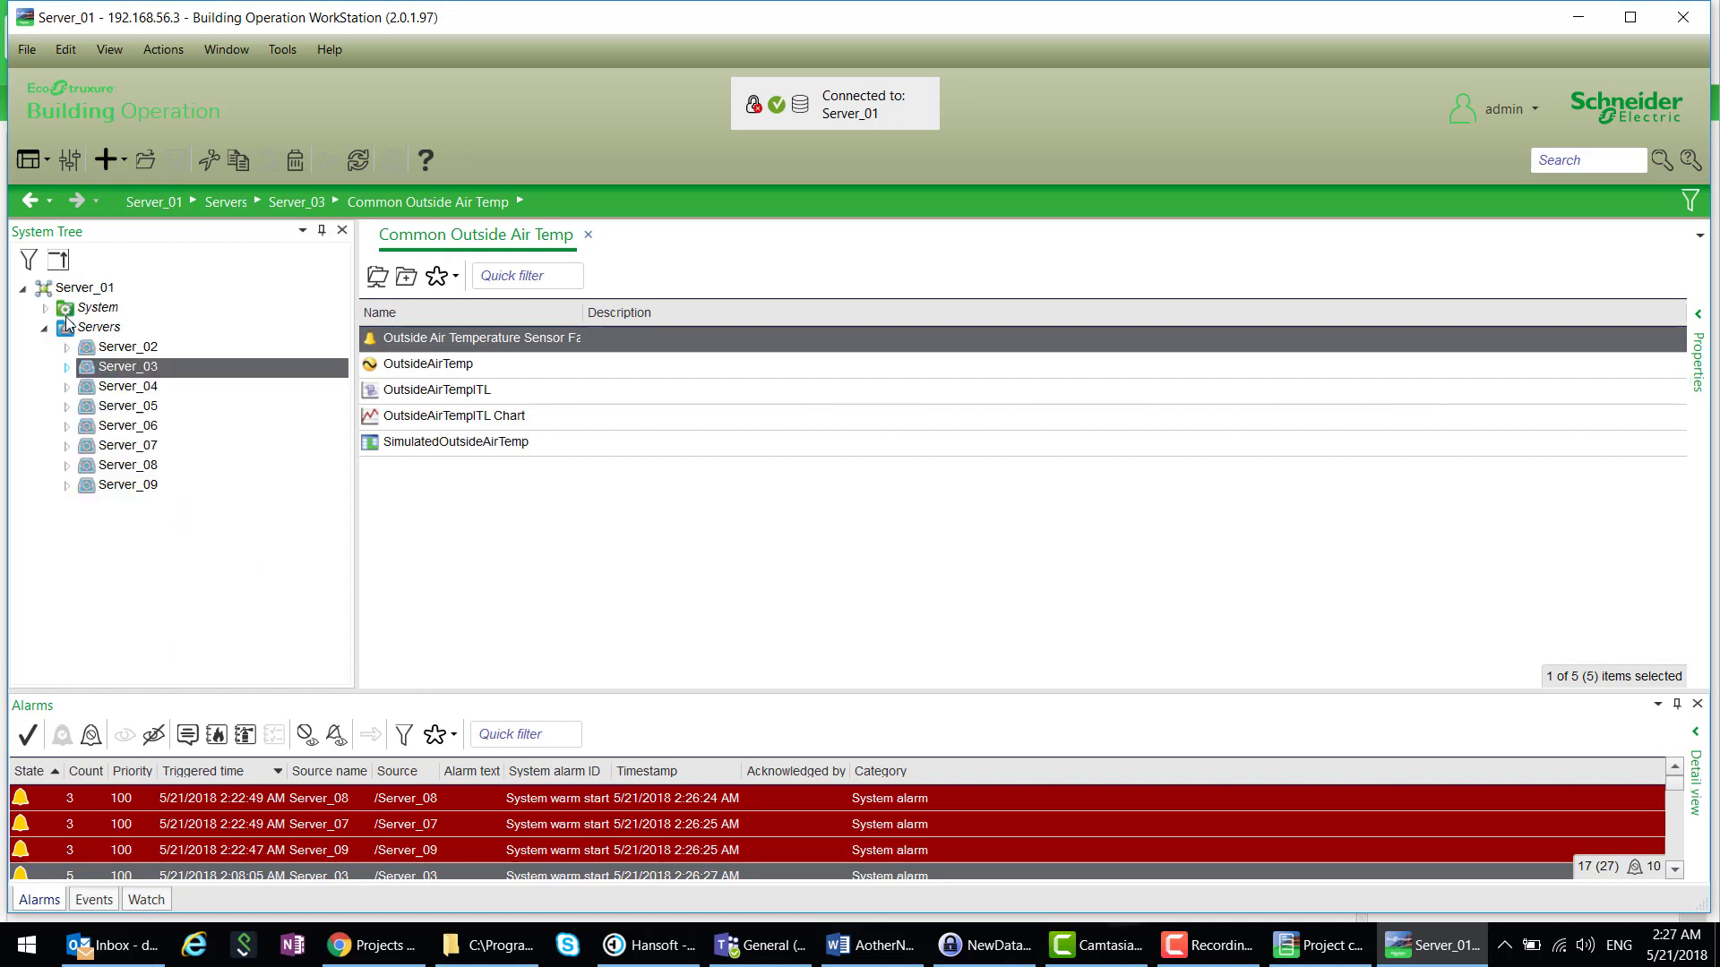
{"action": "left_click", "coordinate": [67, 446]}
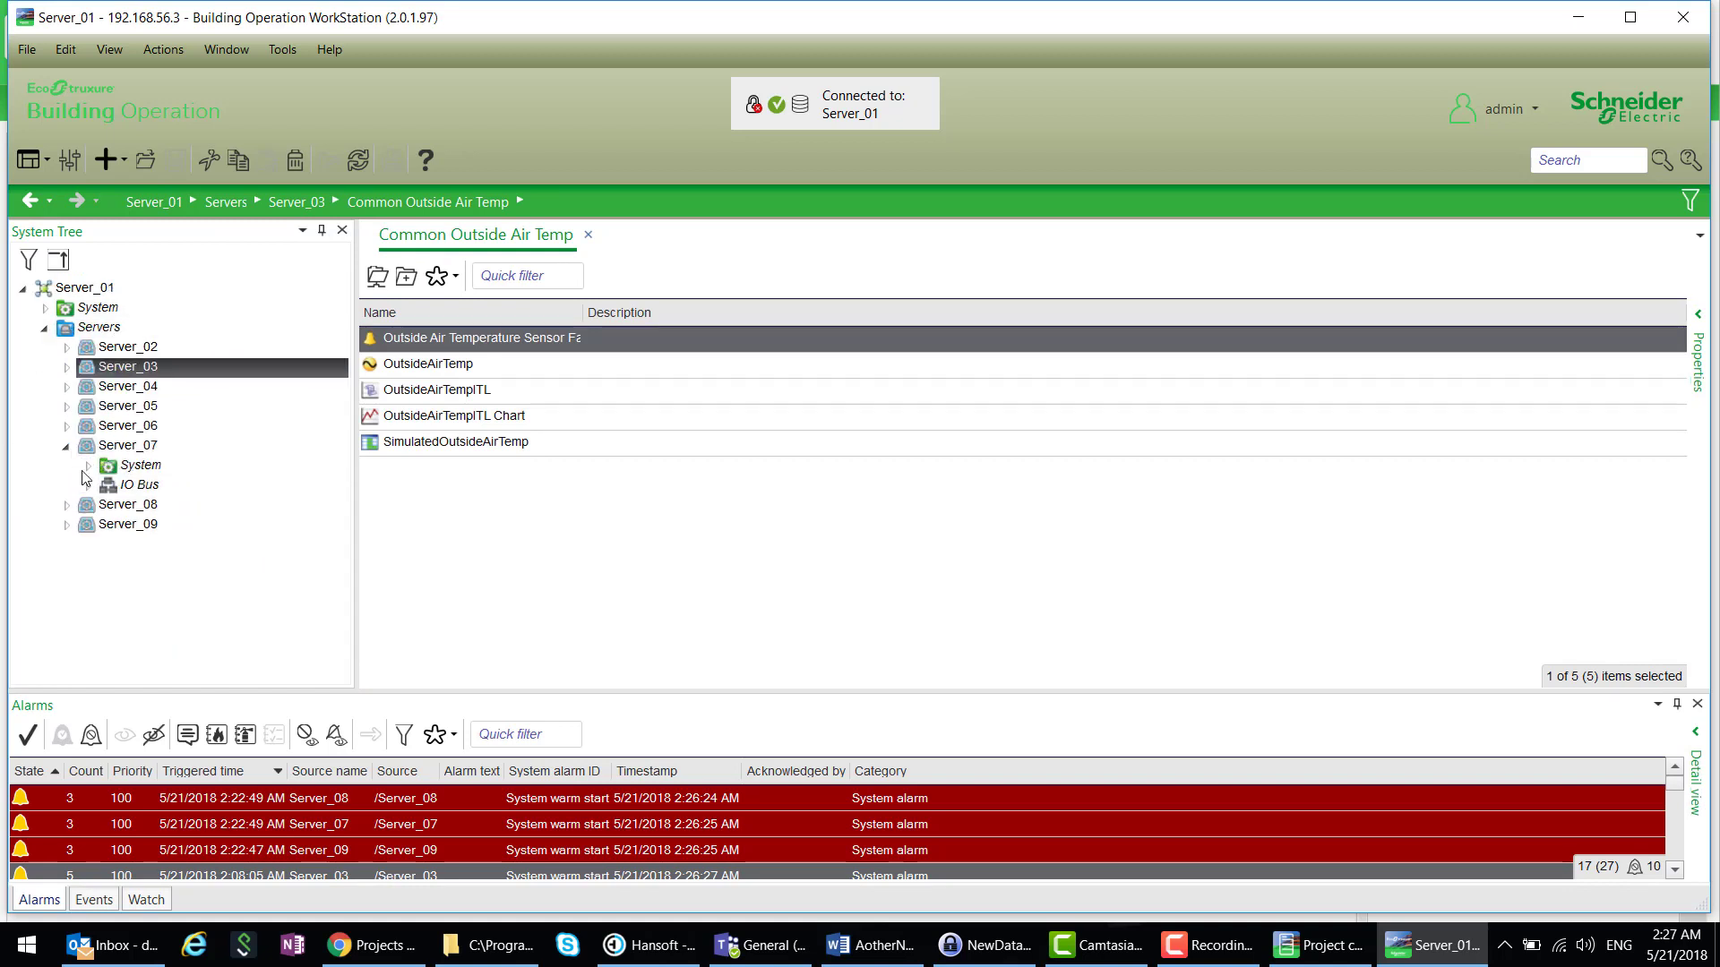
- Show Server_07's properties, scroll through the Basic section and expand General Information
{"action": "left_click", "coordinate": [109, 450]}
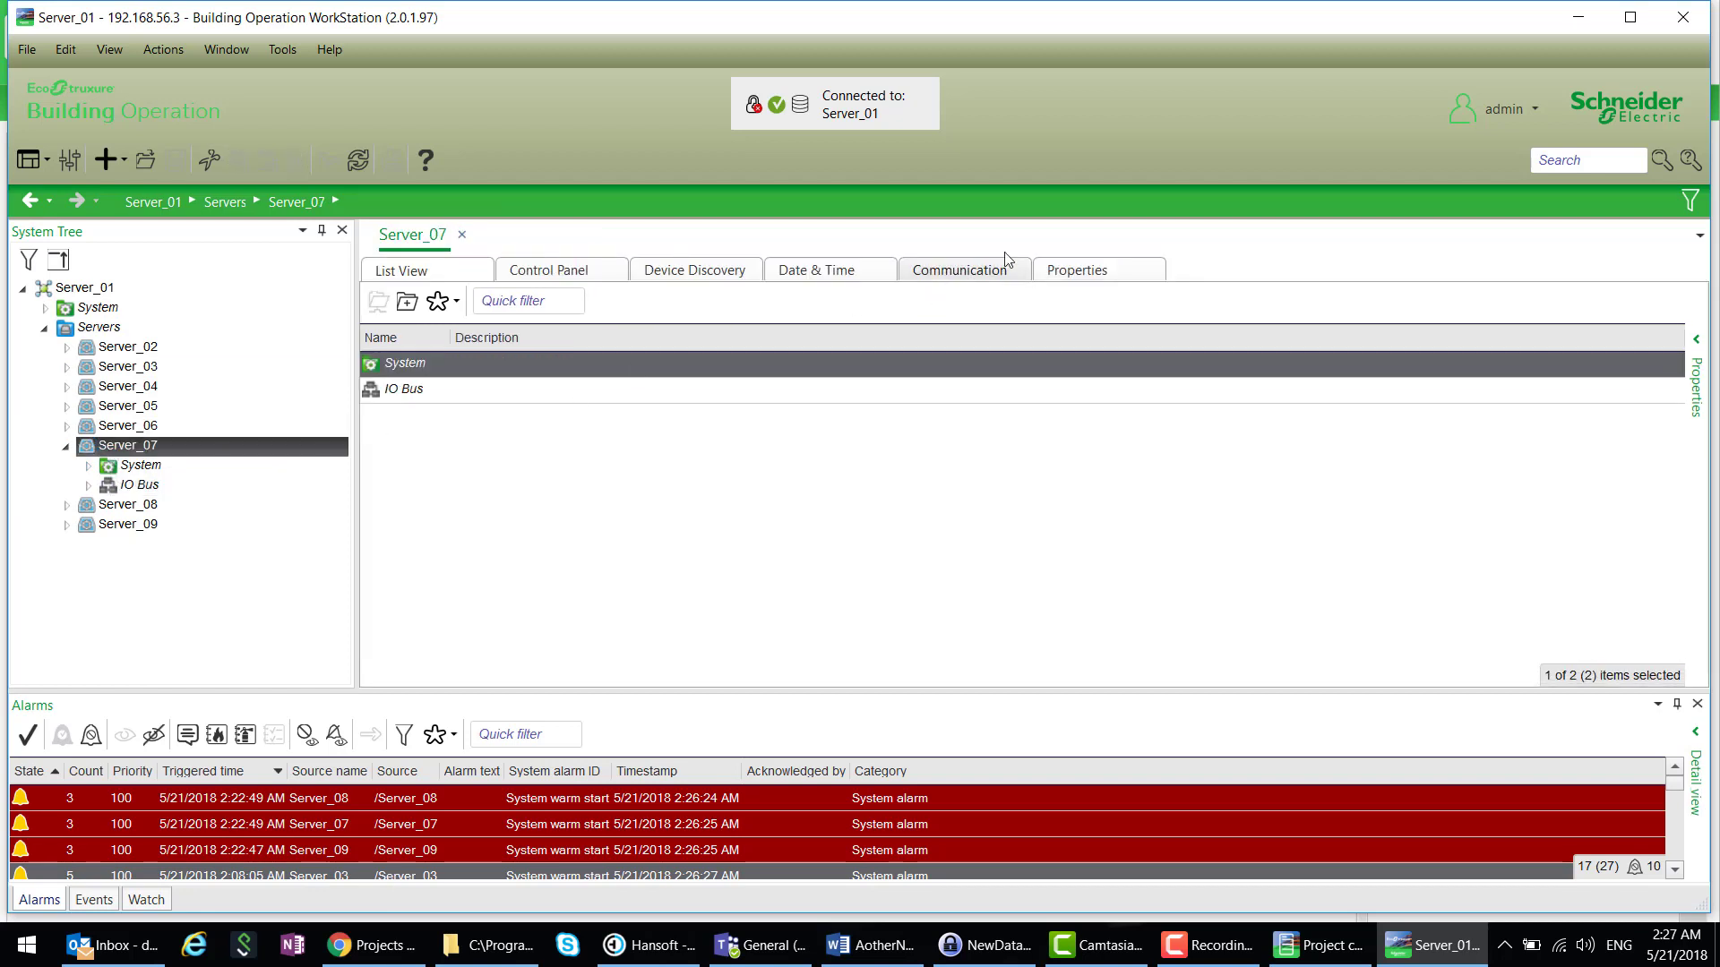
{"action": "left_click", "coordinate": [1095, 279]}
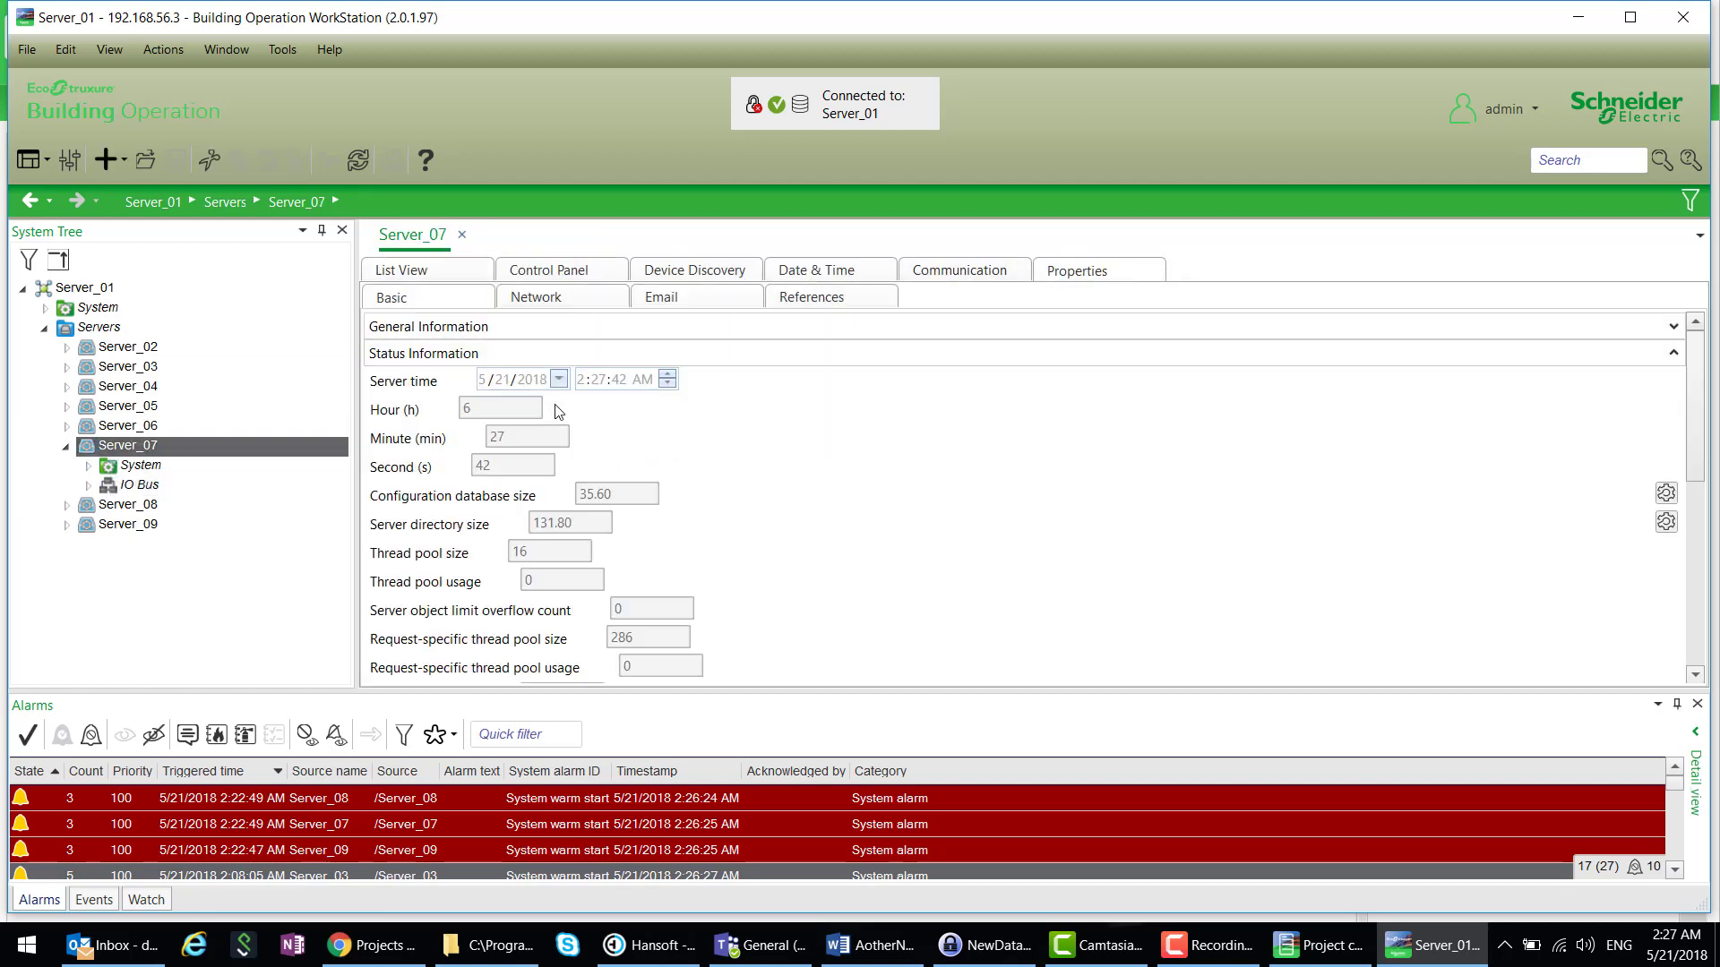
{"action": "scroll", "coordinate": [755, 542], "scroll_direction": "down", "scroll_amount": 5}
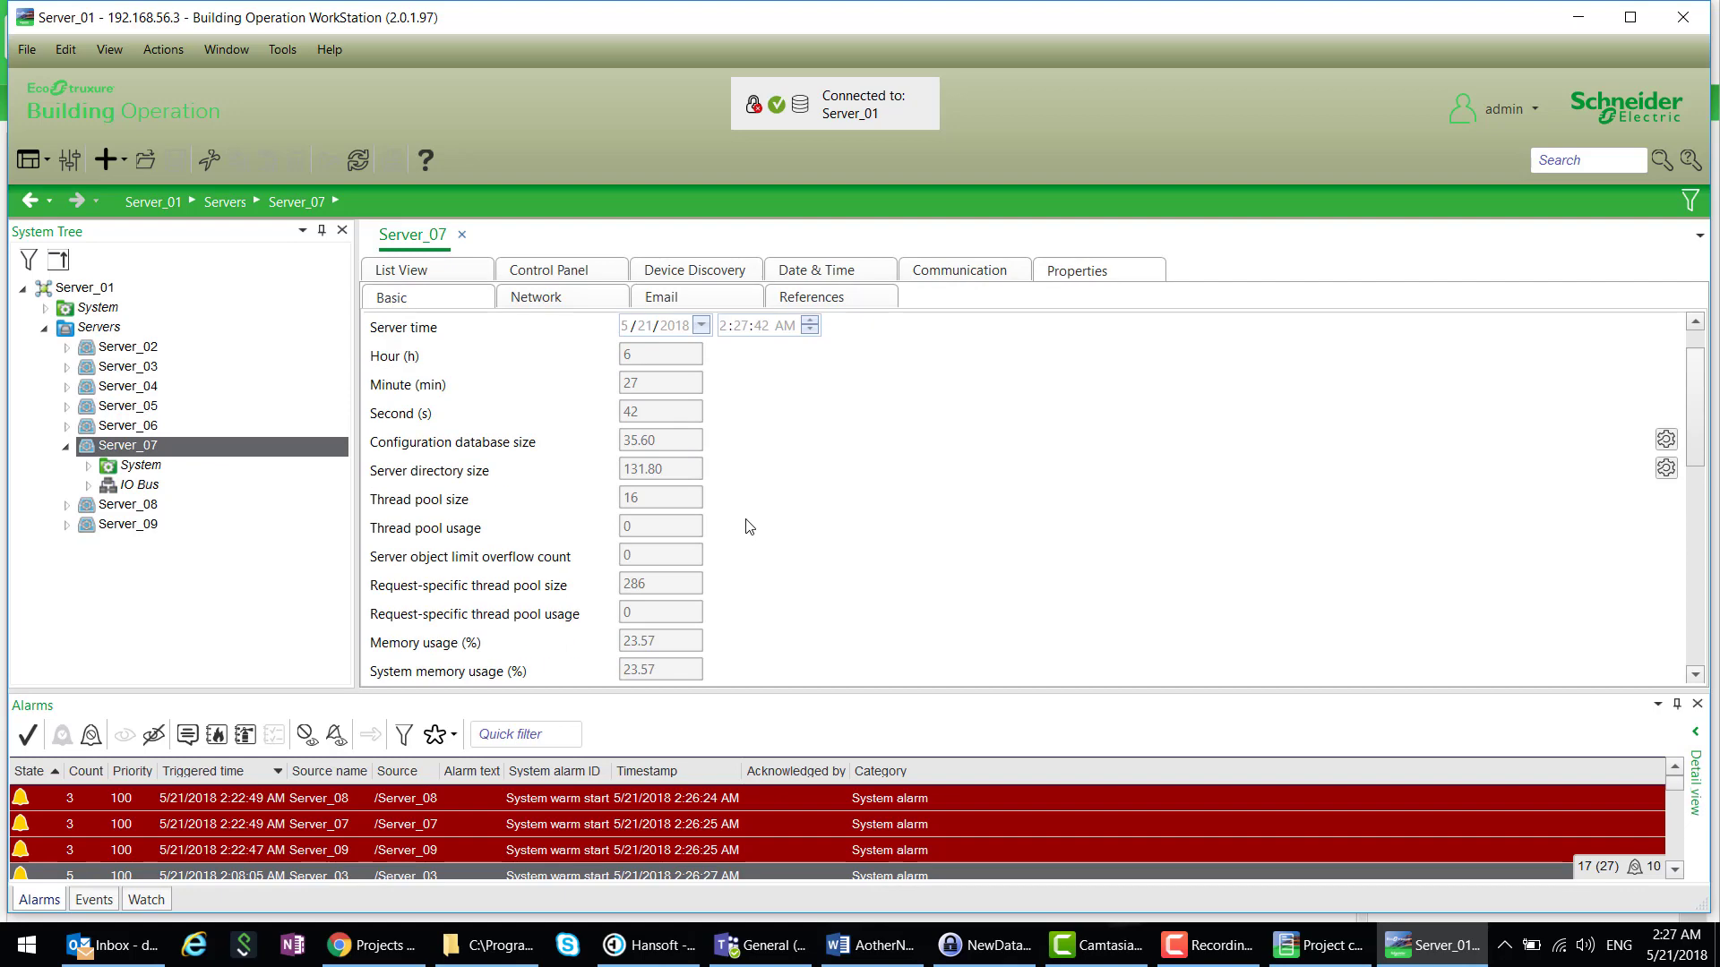
{"action": "scroll", "coordinate": [757, 549], "scroll_direction": "down", "scroll_amount": 4}
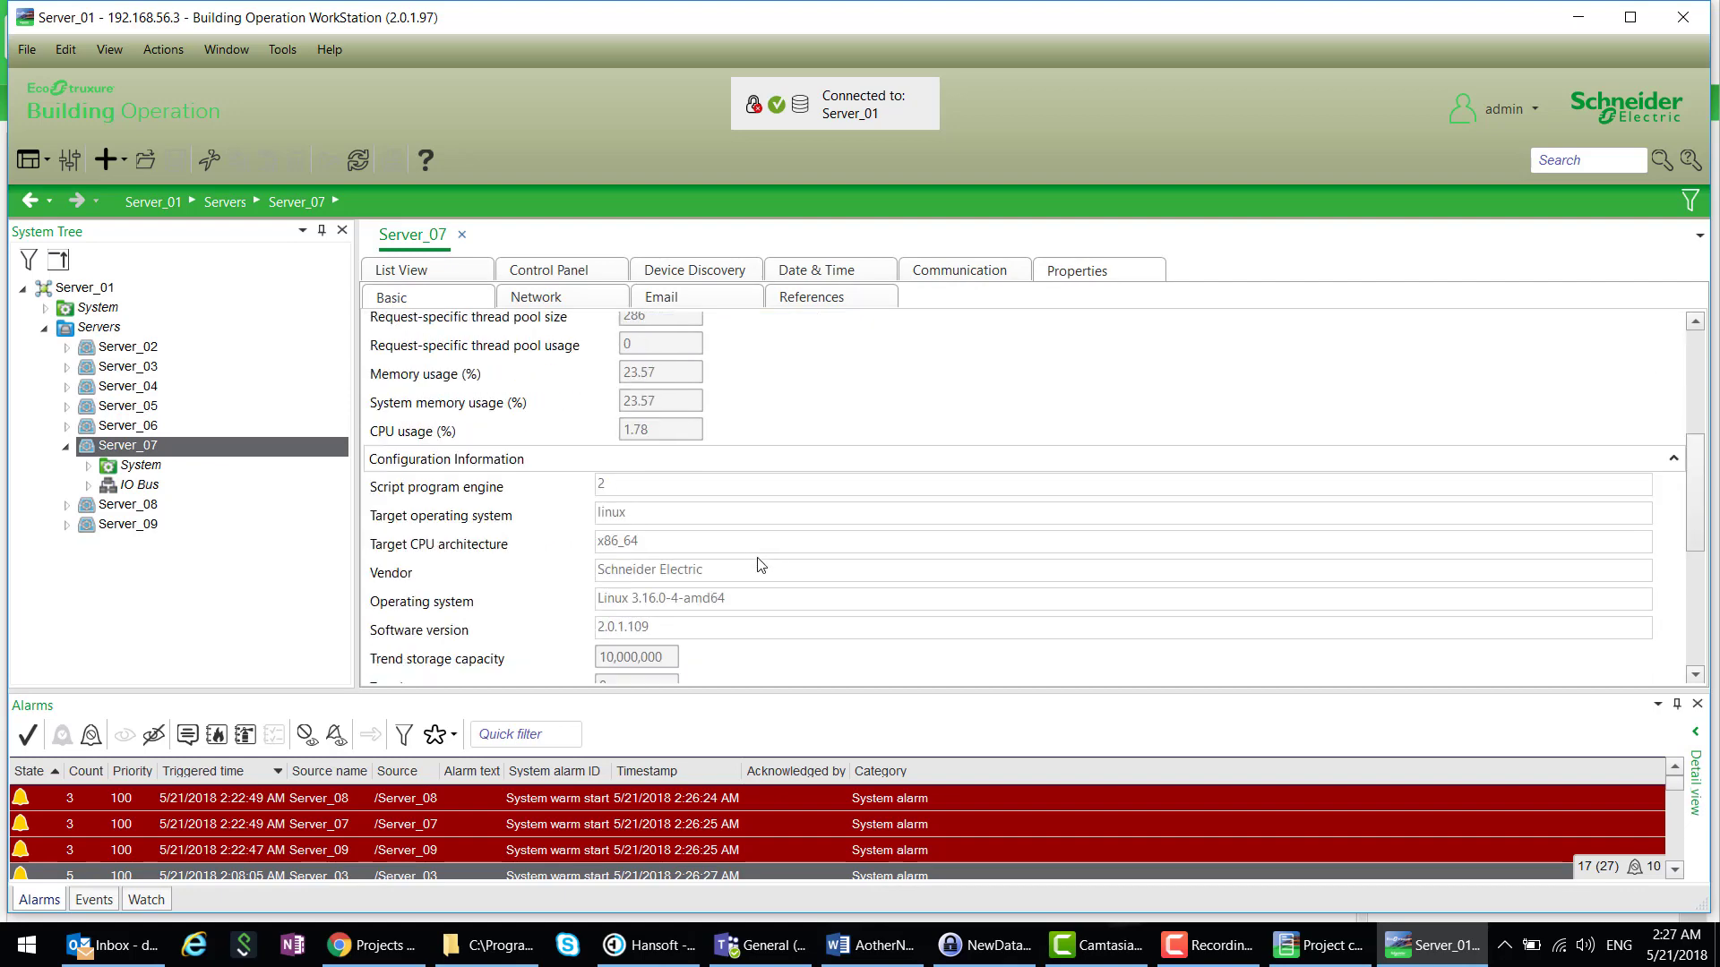
{"action": "scroll", "coordinate": [763, 576], "scroll_direction": "down", "scroll_amount": 1}
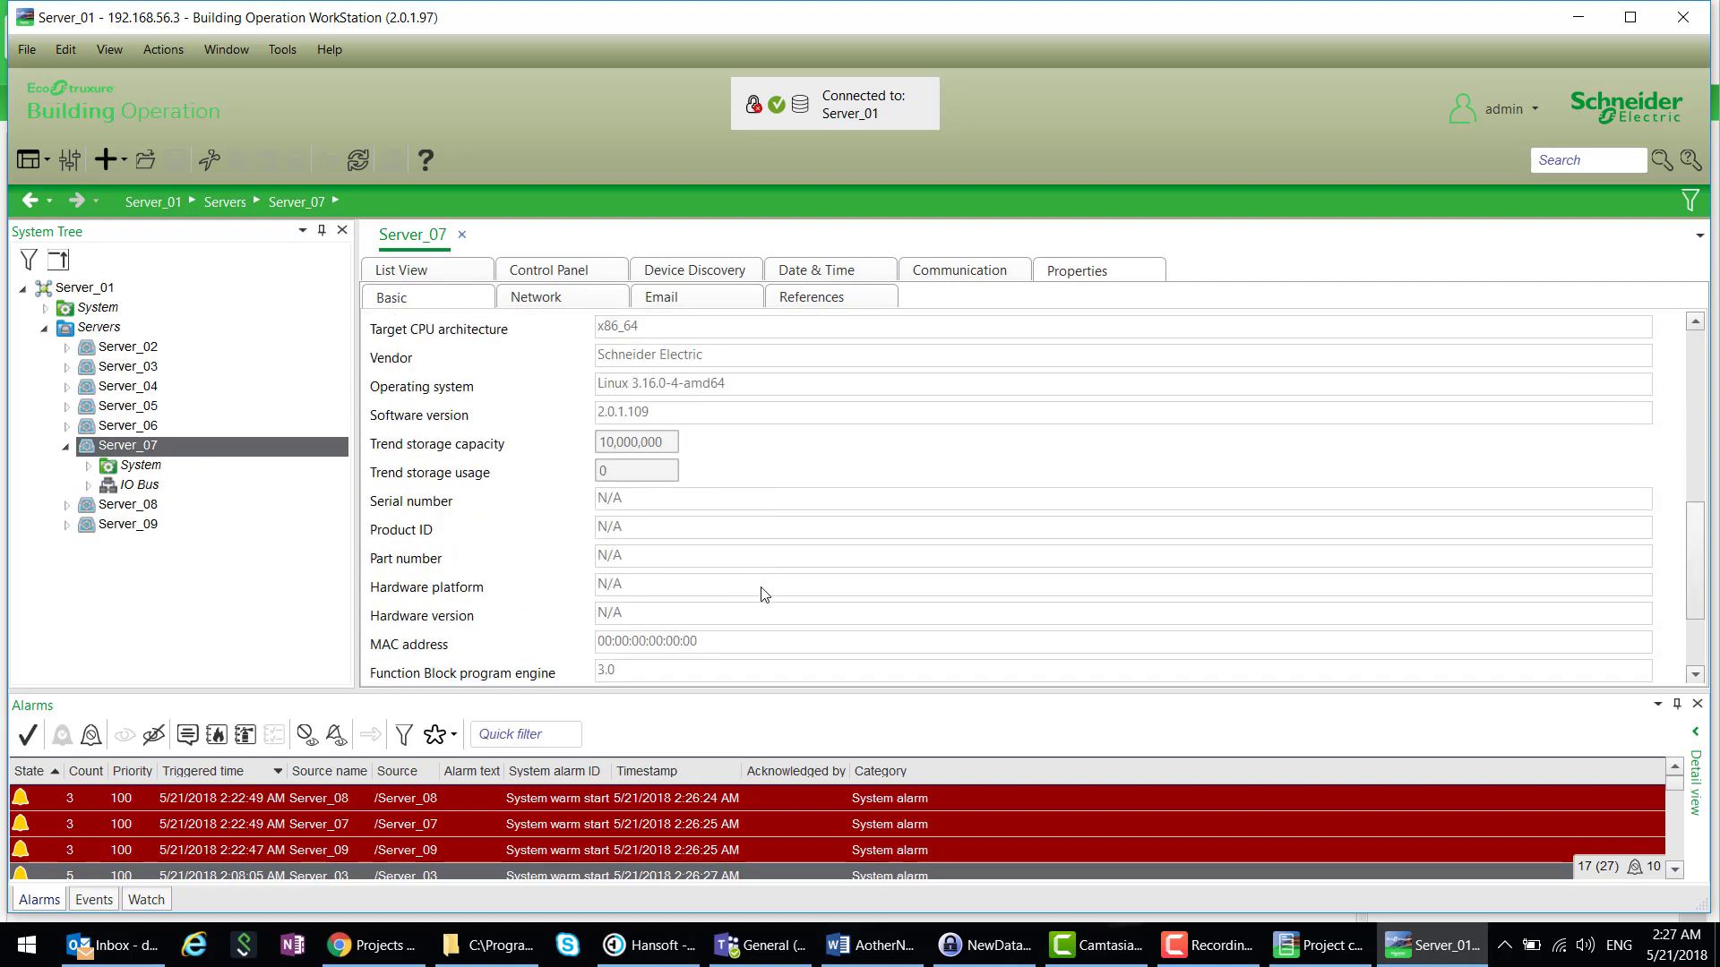
{"action": "scroll", "coordinate": [762, 600], "scroll_direction": "down", "scroll_amount": 1}
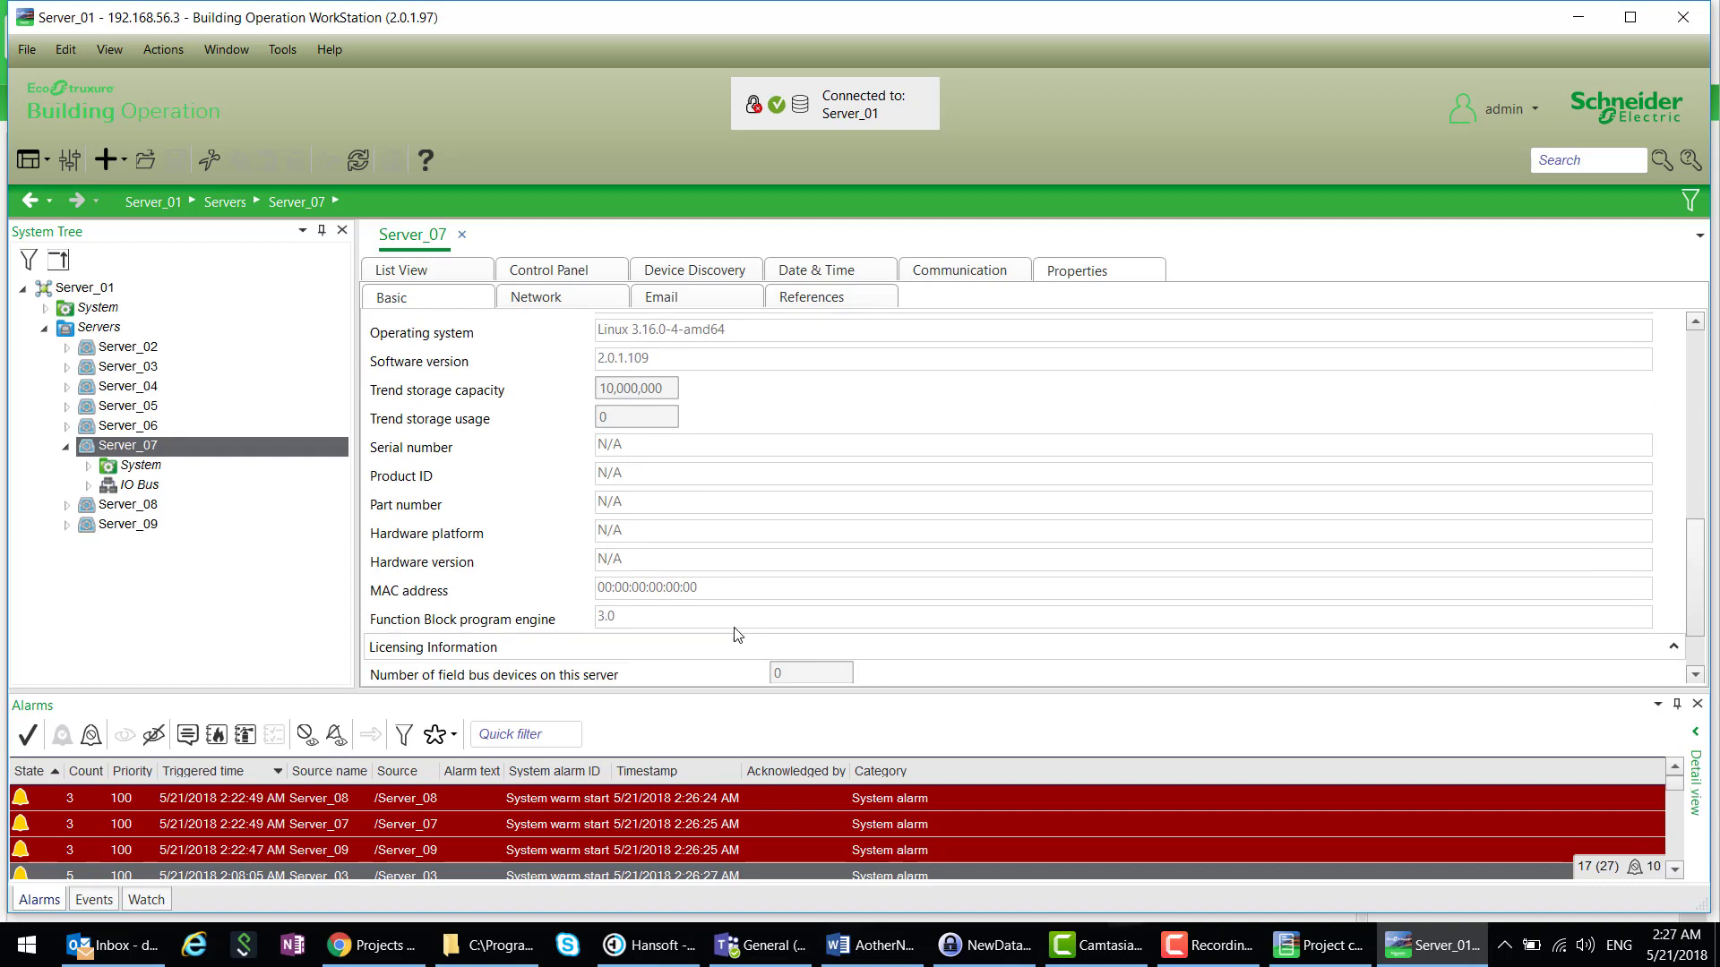
{"action": "scroll", "coordinate": [711, 620], "scroll_direction": "up", "scroll_amount": 13}
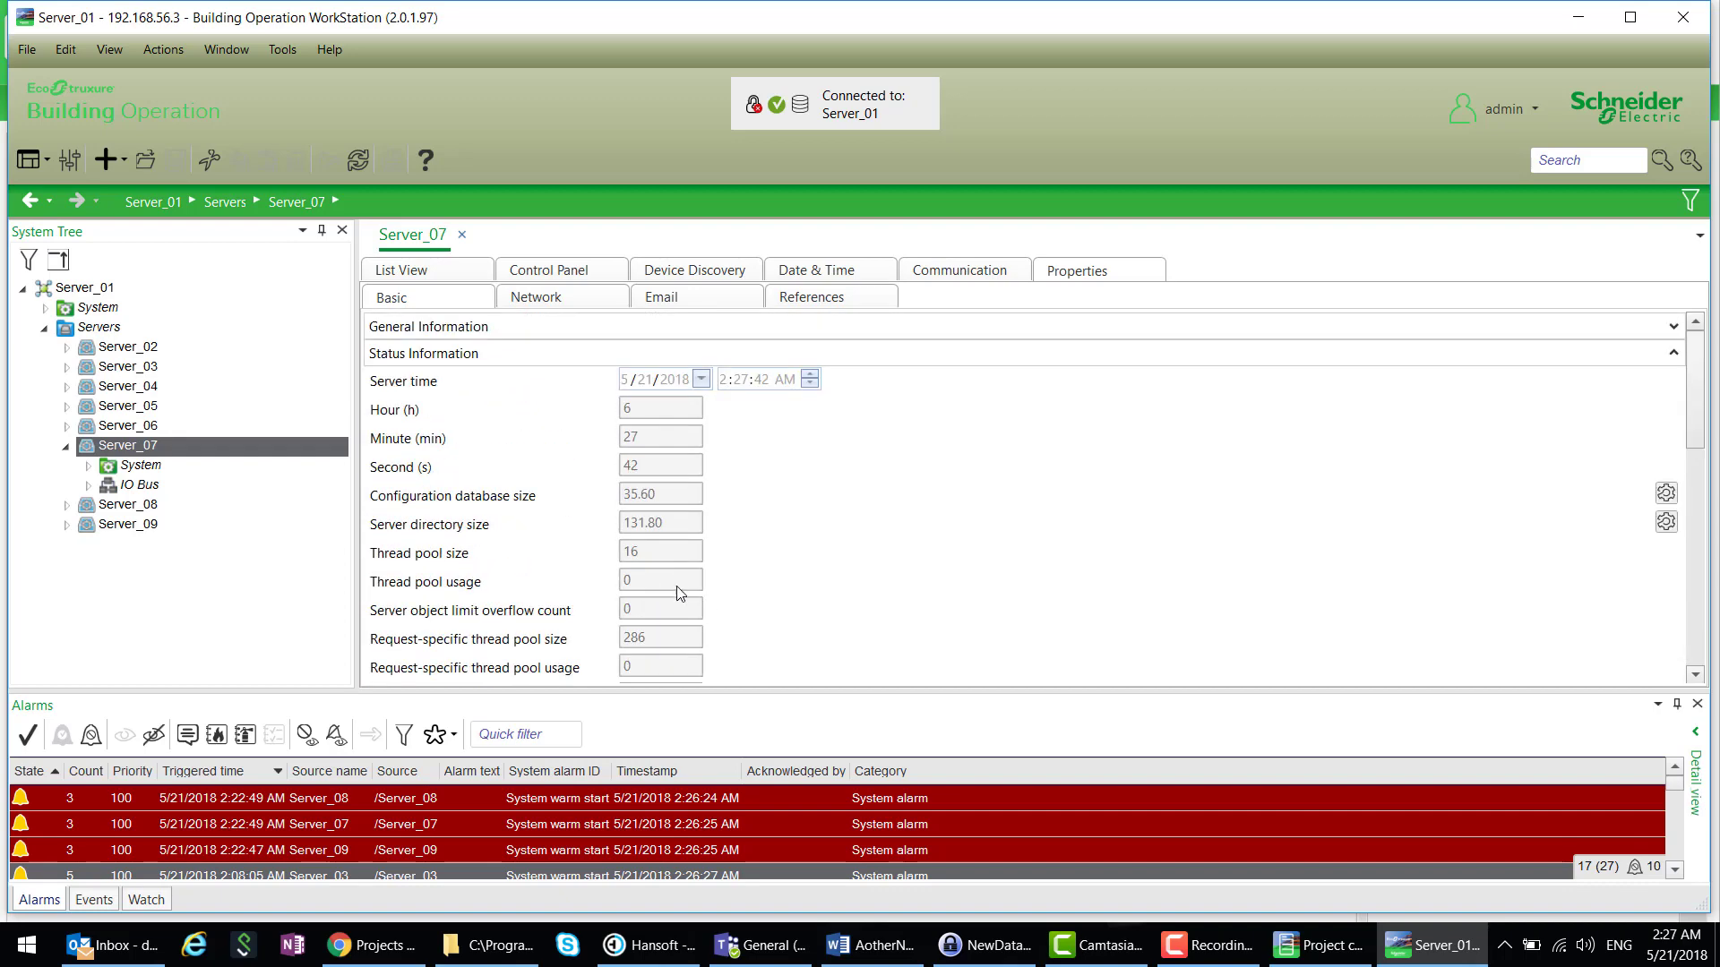
{"action": "left_click", "coordinate": [1674, 330]}
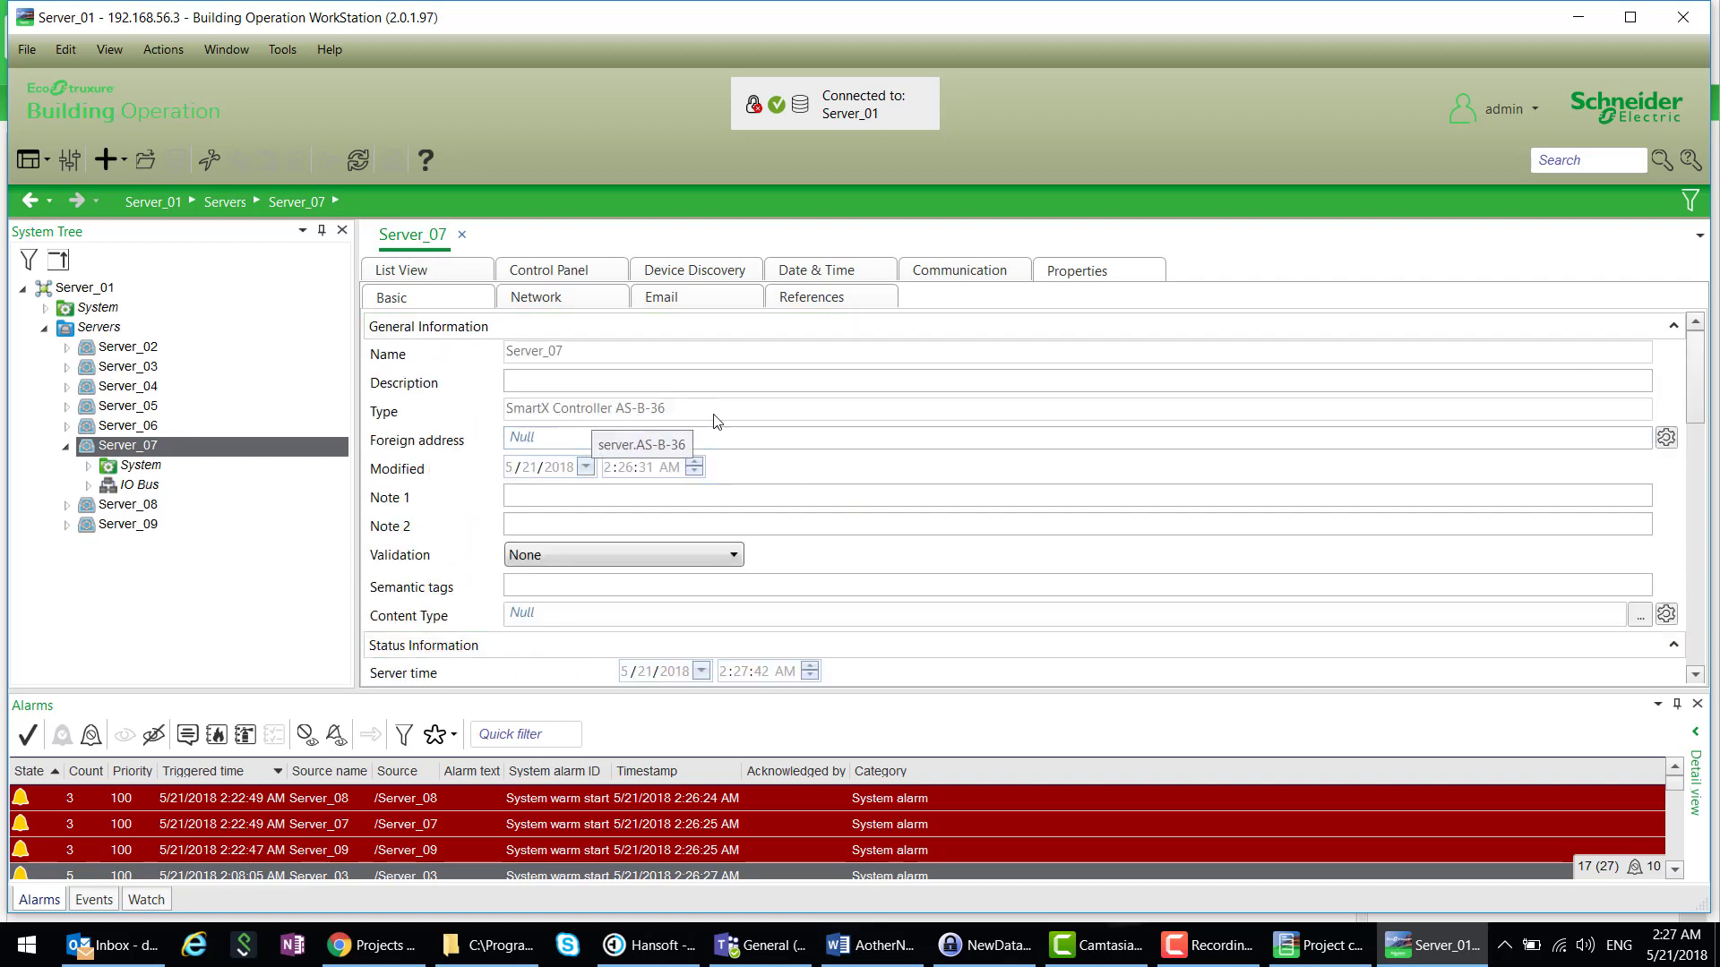
- View Server_08 then Server_09 (Automation Server) details, and collapse the Server_07 branch
{"action": "left_click", "coordinate": [128, 506]}
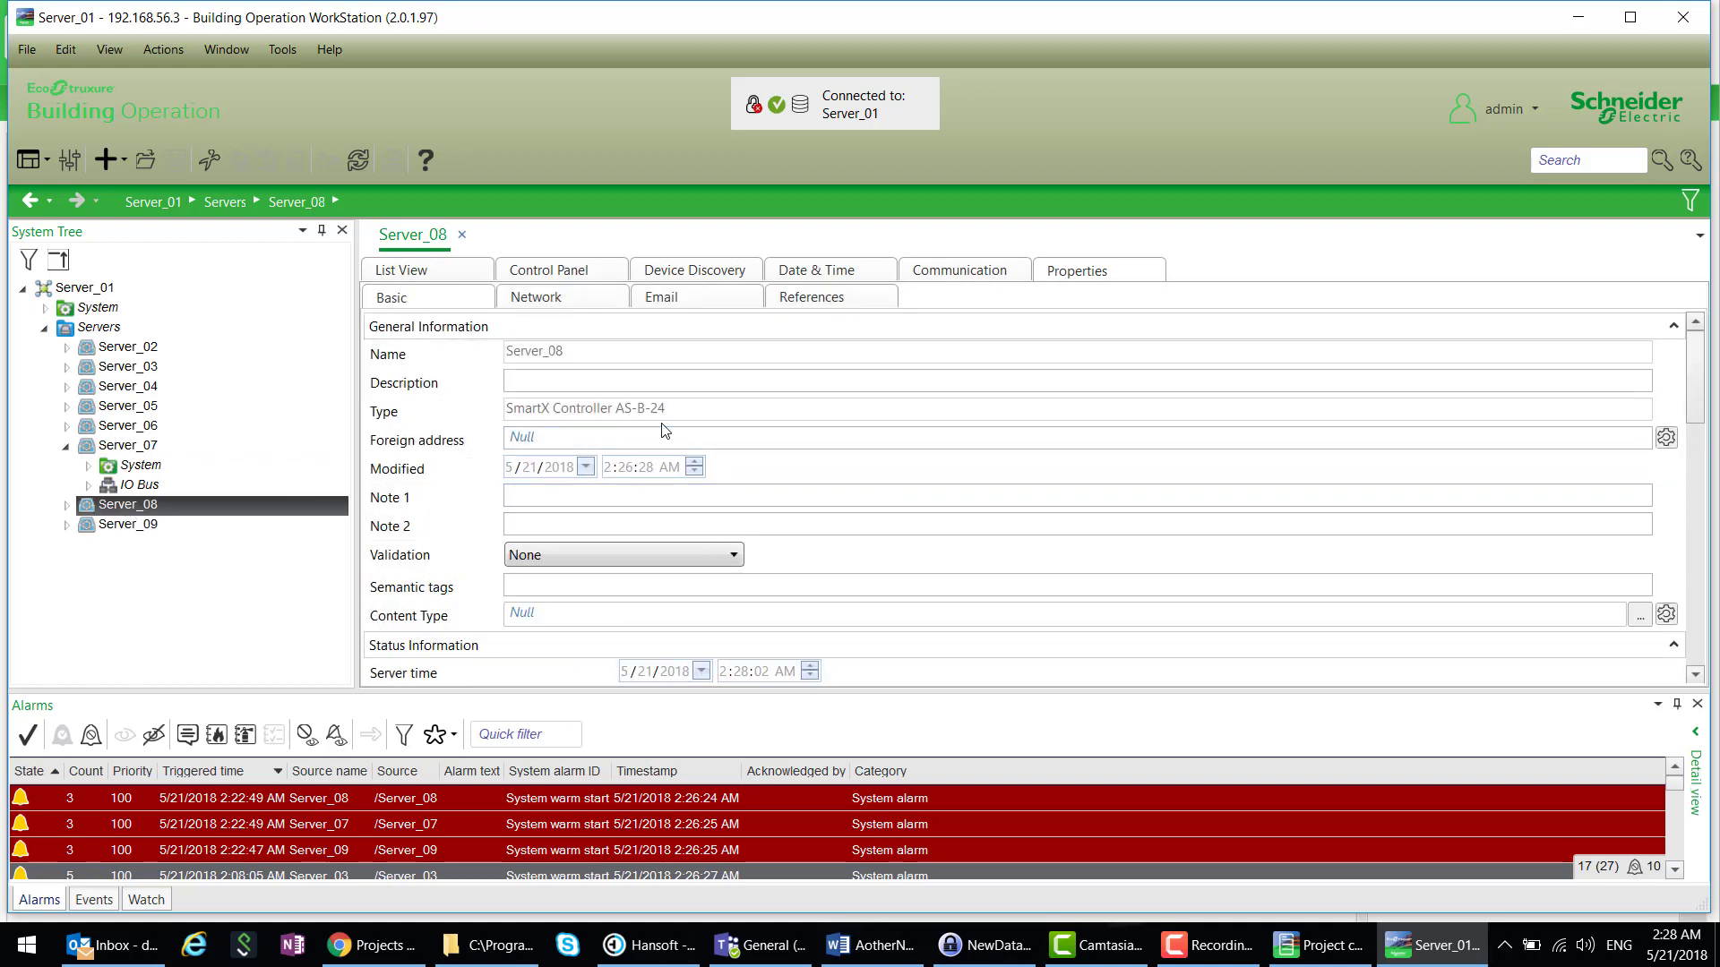
{"action": "left_click", "coordinate": [135, 527]}
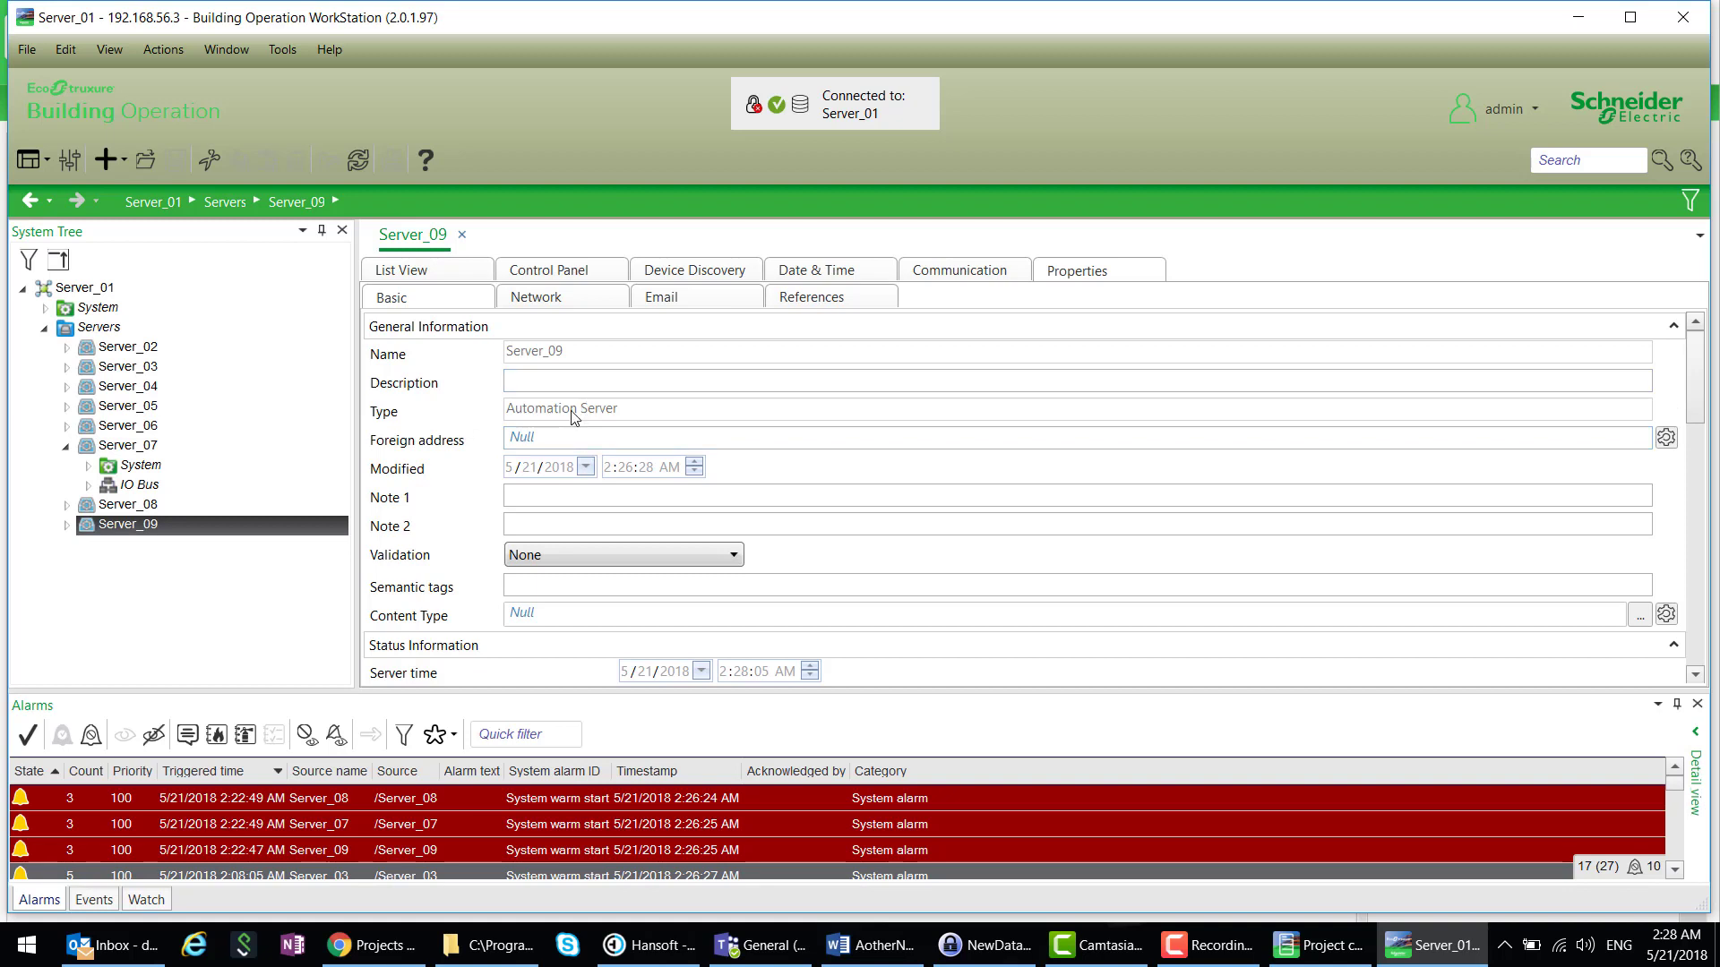
{"action": "left_click", "coordinate": [68, 448]}
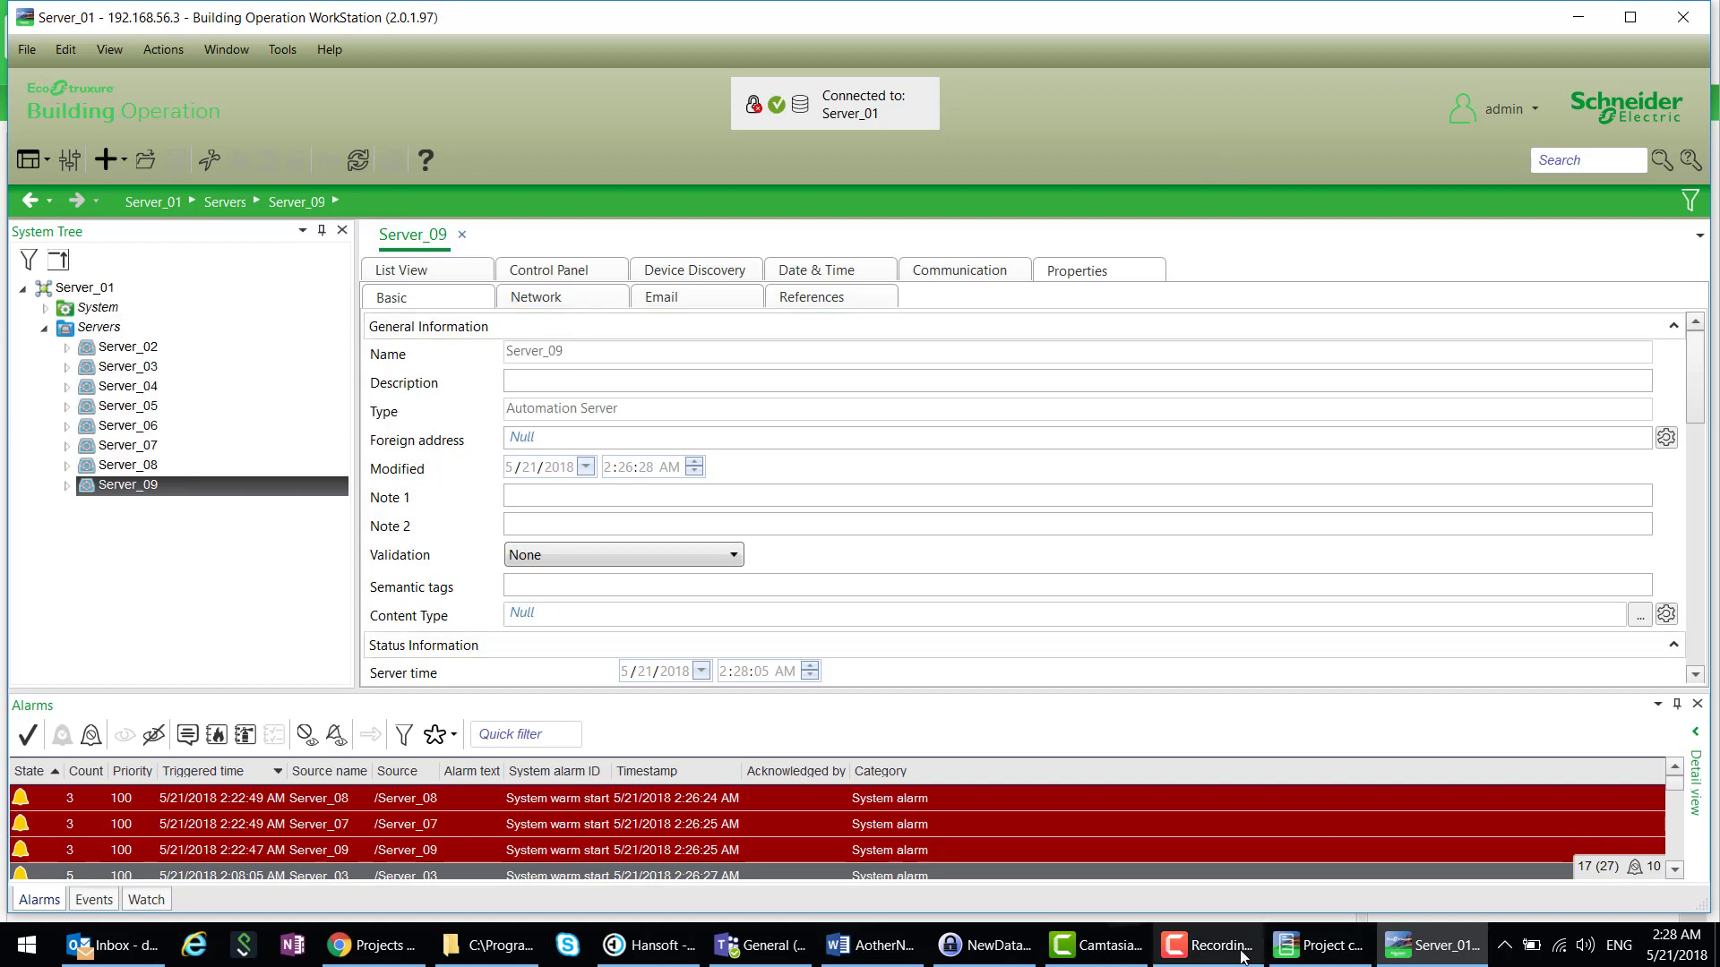
{"action": "left_click", "coordinate": [1318, 942]}
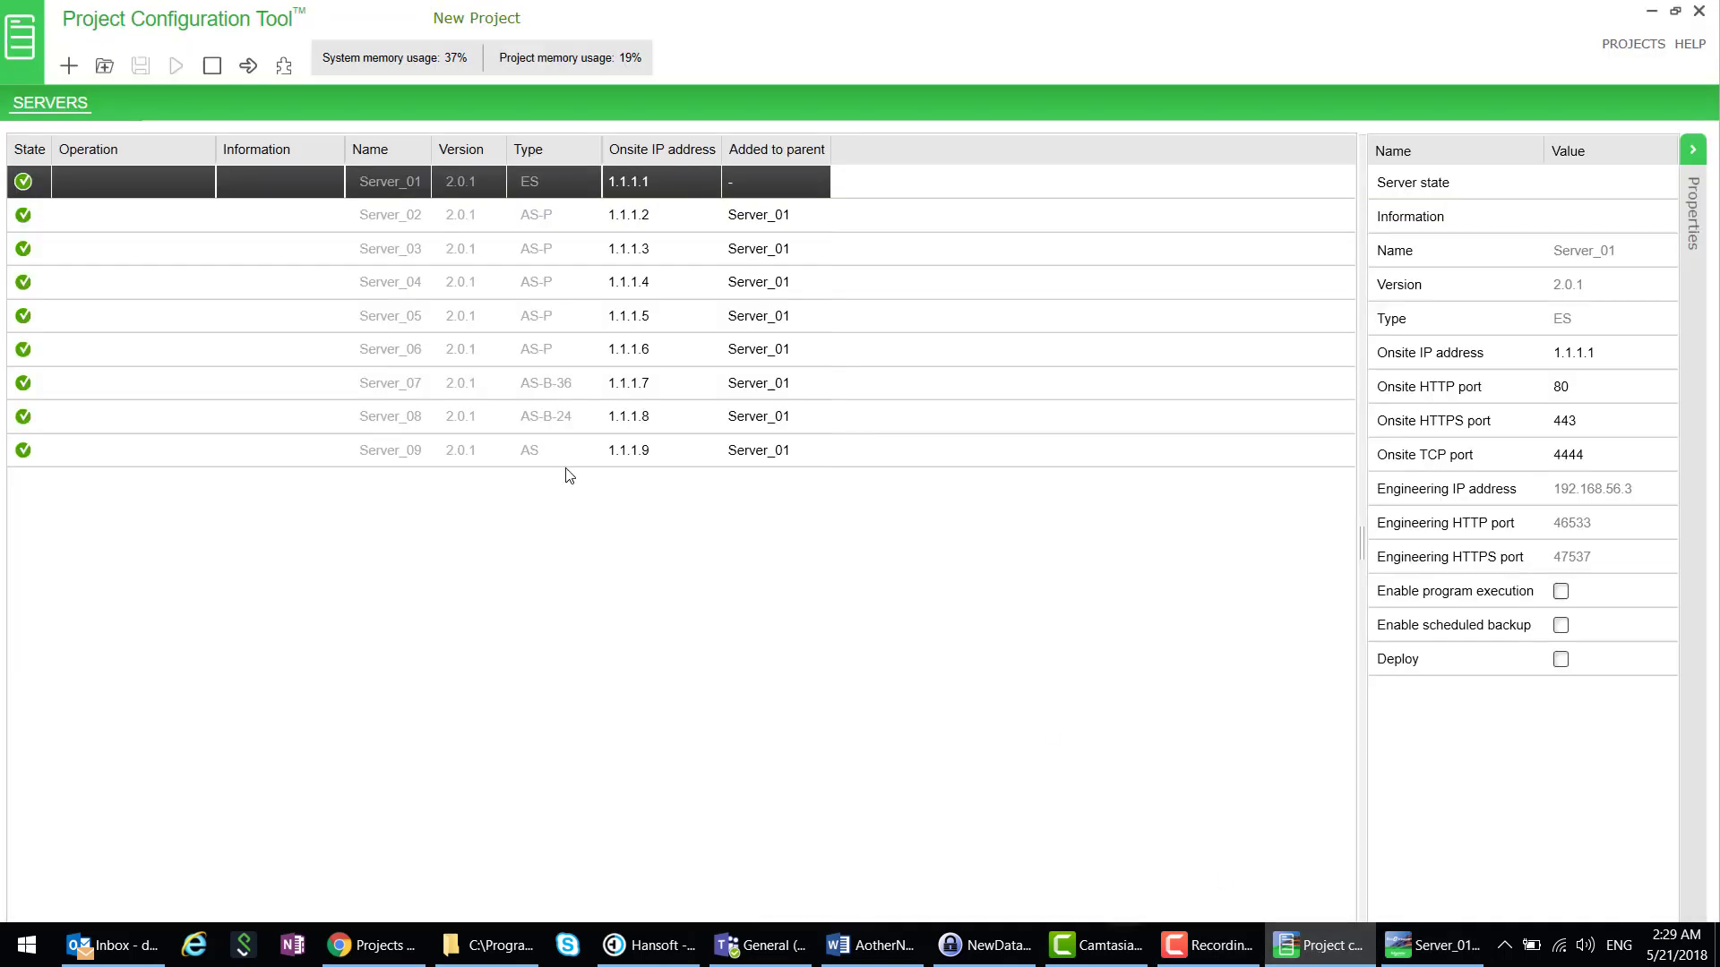
{"action": "left_click", "coordinate": [180, 328]}
{"action": "right_click", "coordinate": [180, 327]}
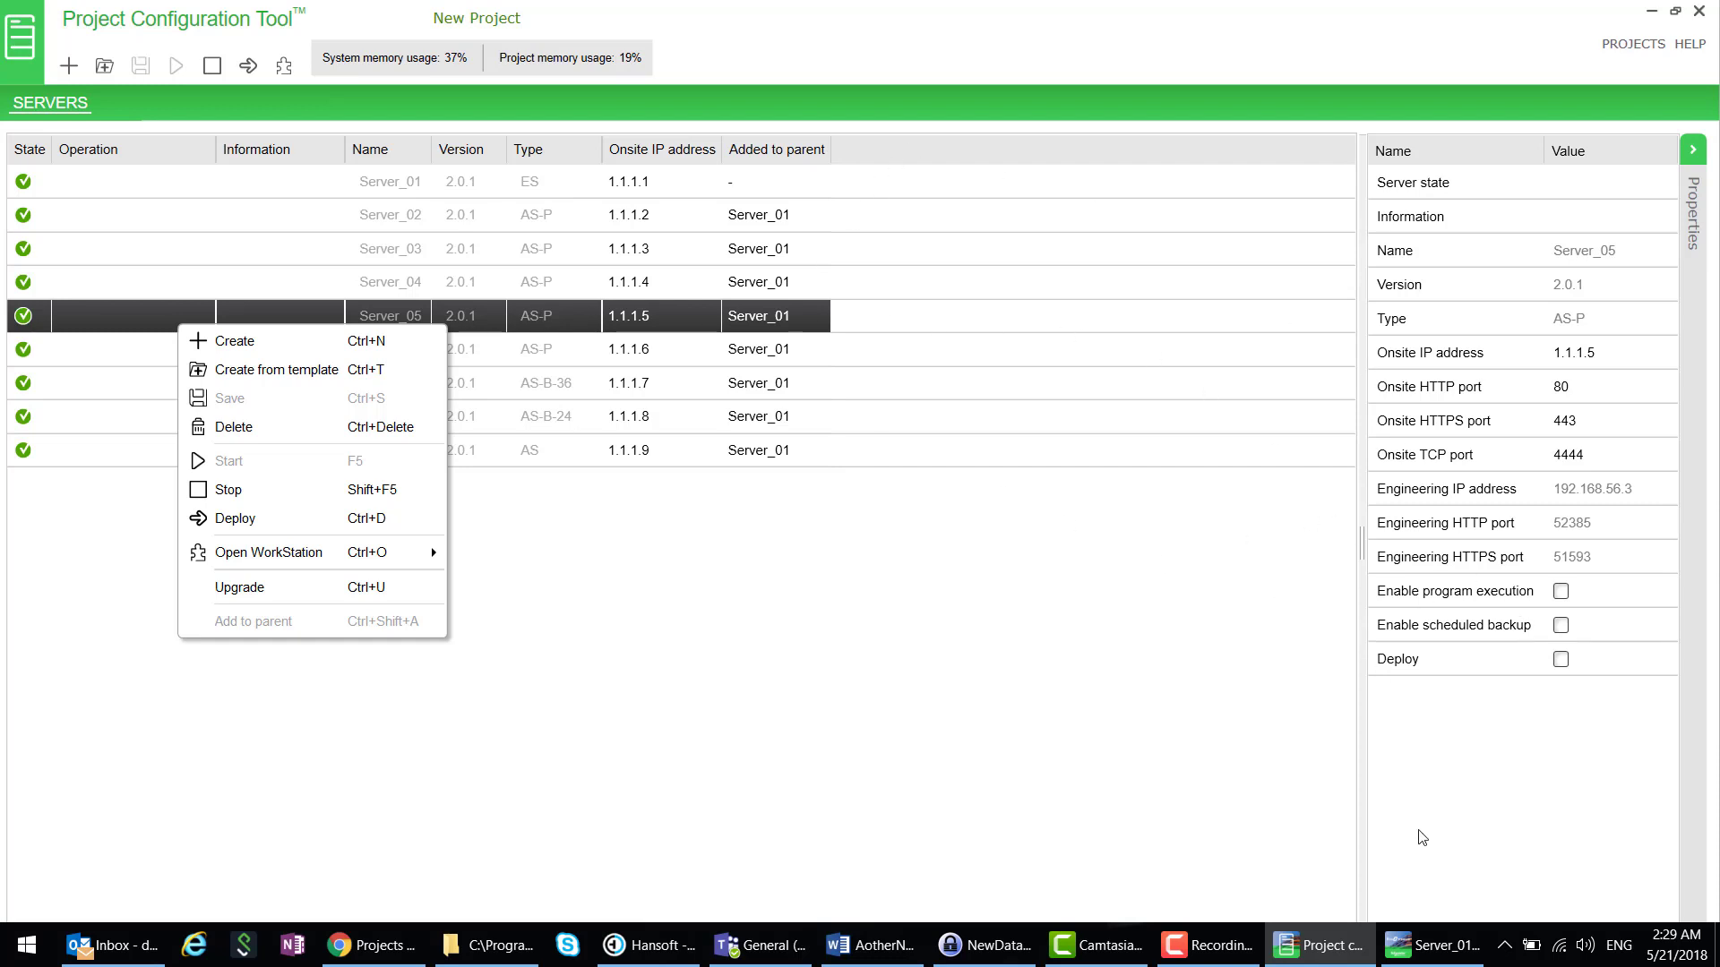
{"action": "left_click", "coordinate": [1413, 951]}
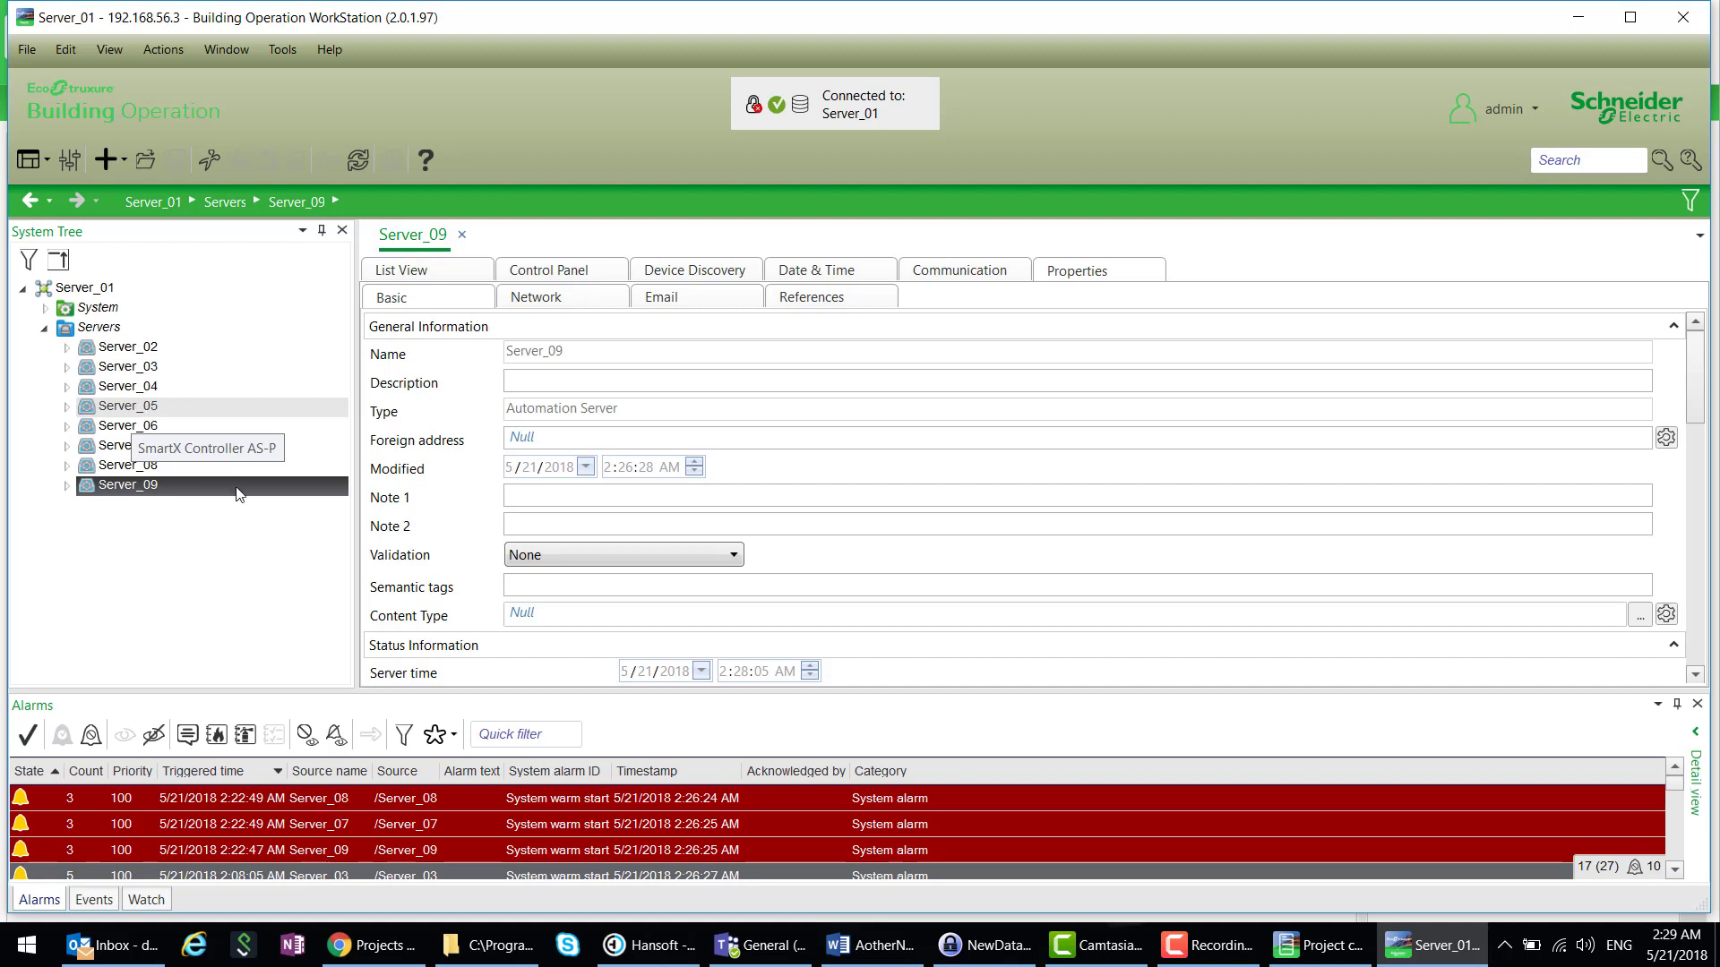
- View Server_08 and Server_07 details, then expand Server_05 to list its Boiler, Chiller, Classrooms and Offices folders
{"action": "left_click", "coordinate": [147, 467]}
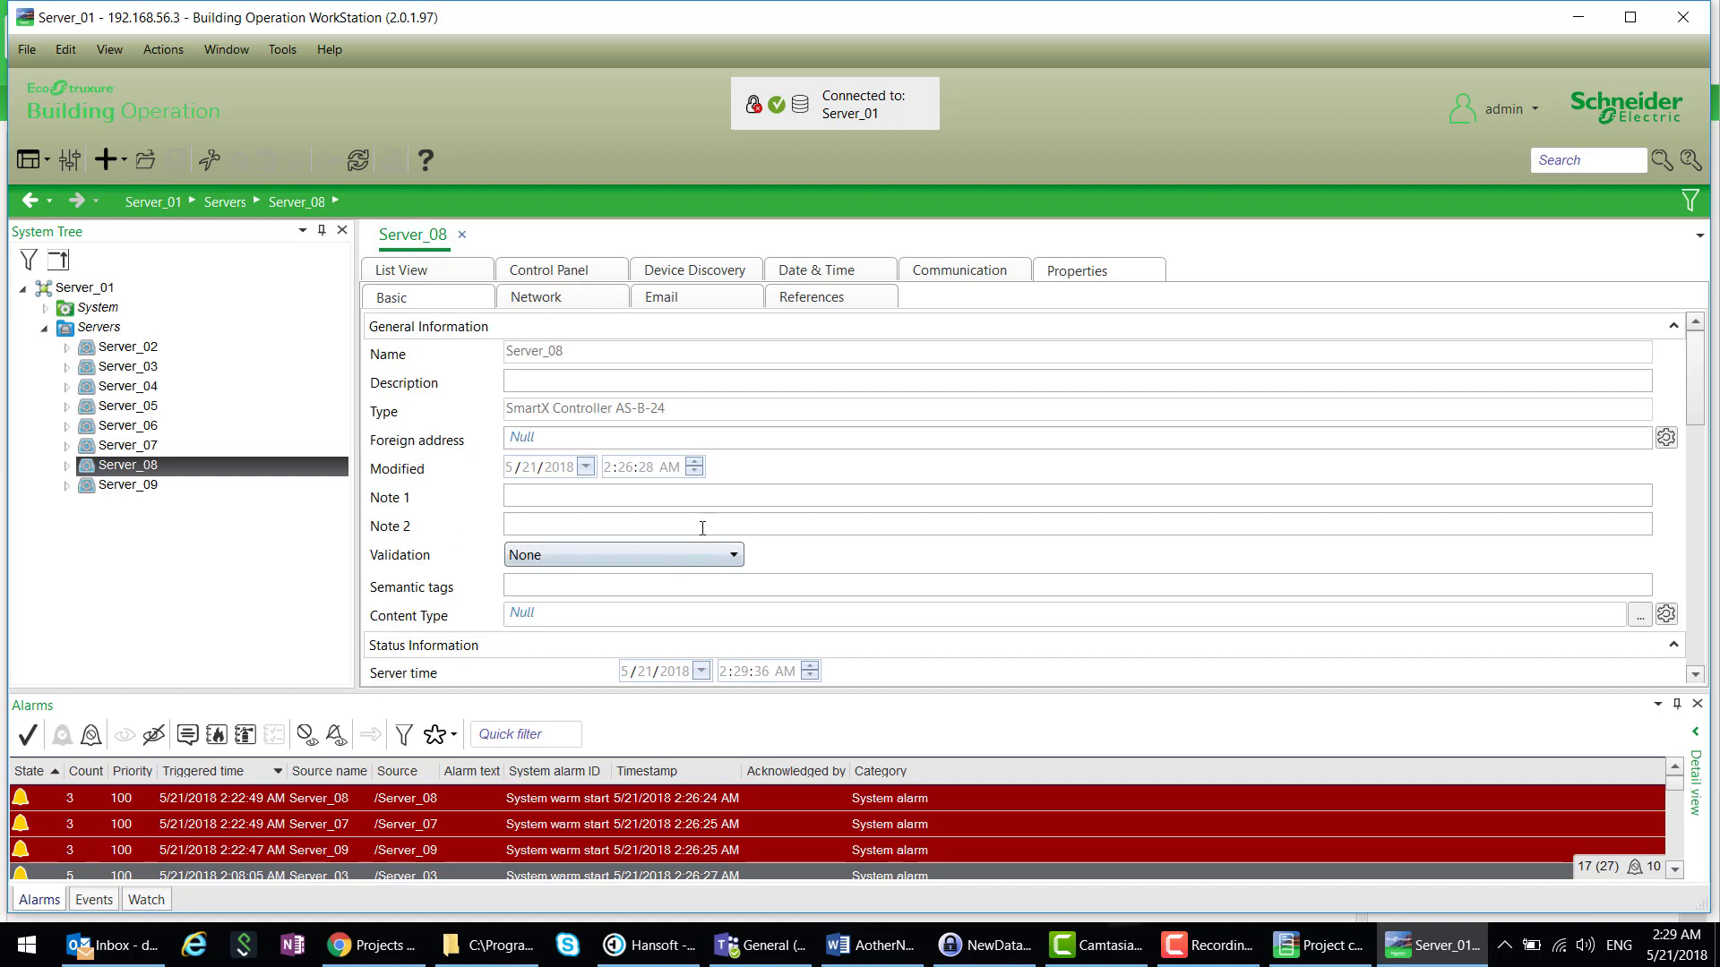
{"action": "left_click", "coordinate": [144, 445]}
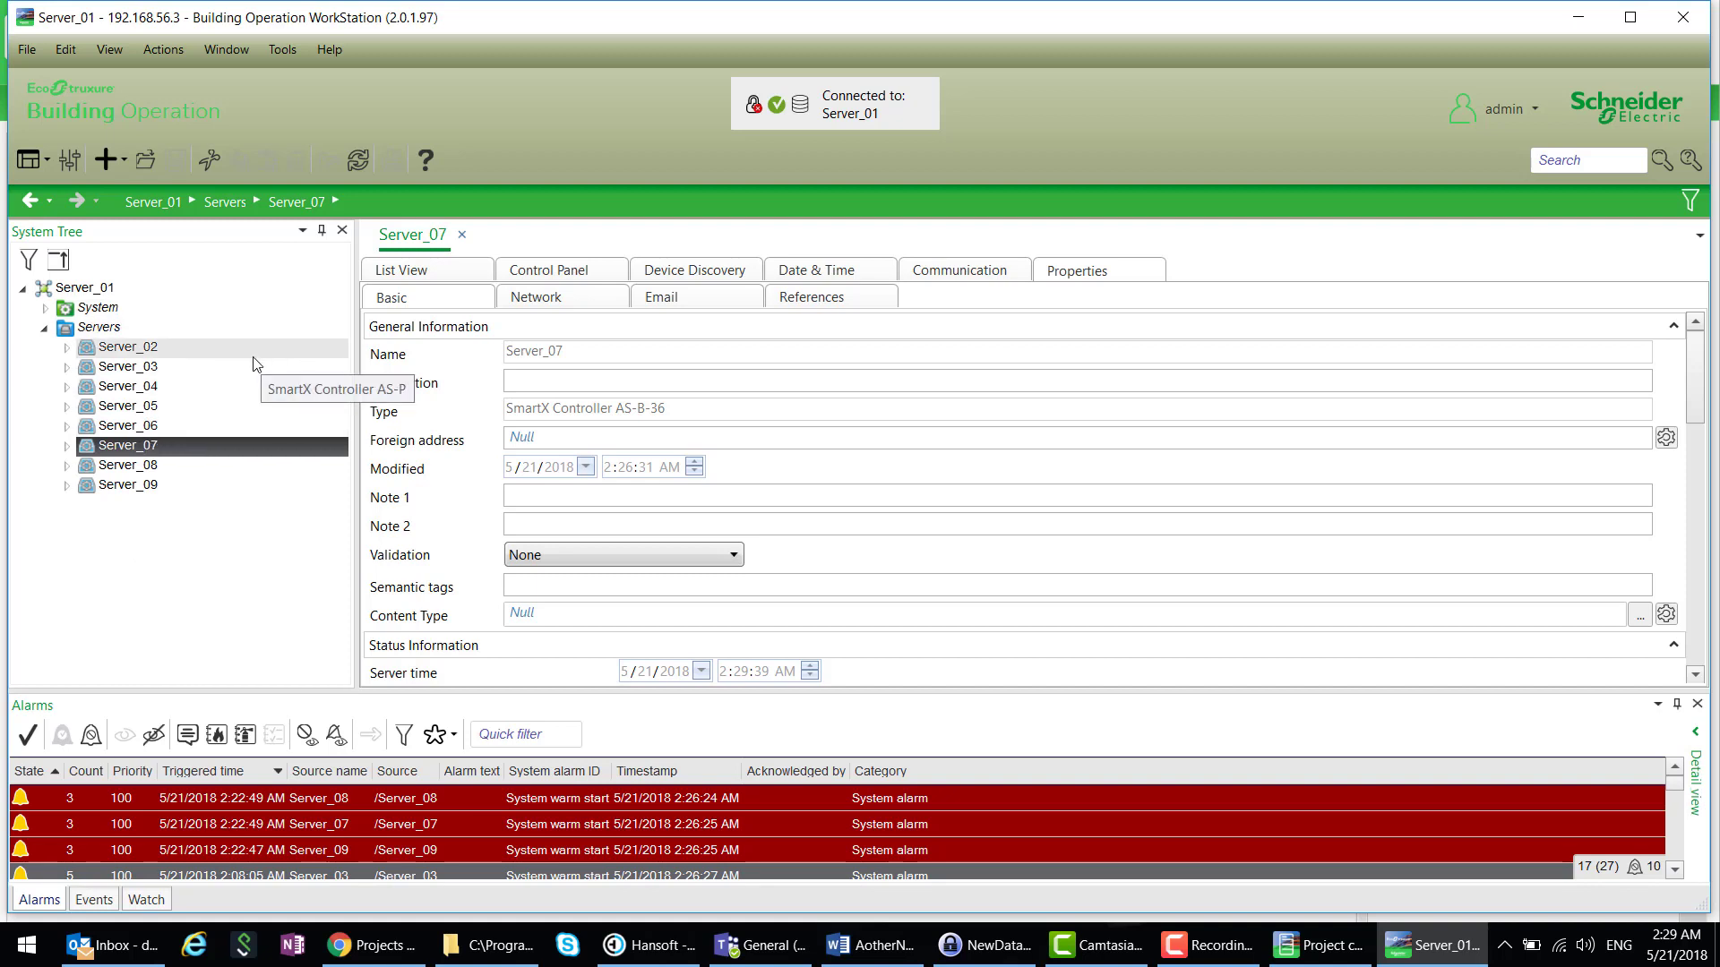
{"action": "double_click", "coordinate": [140, 410]}
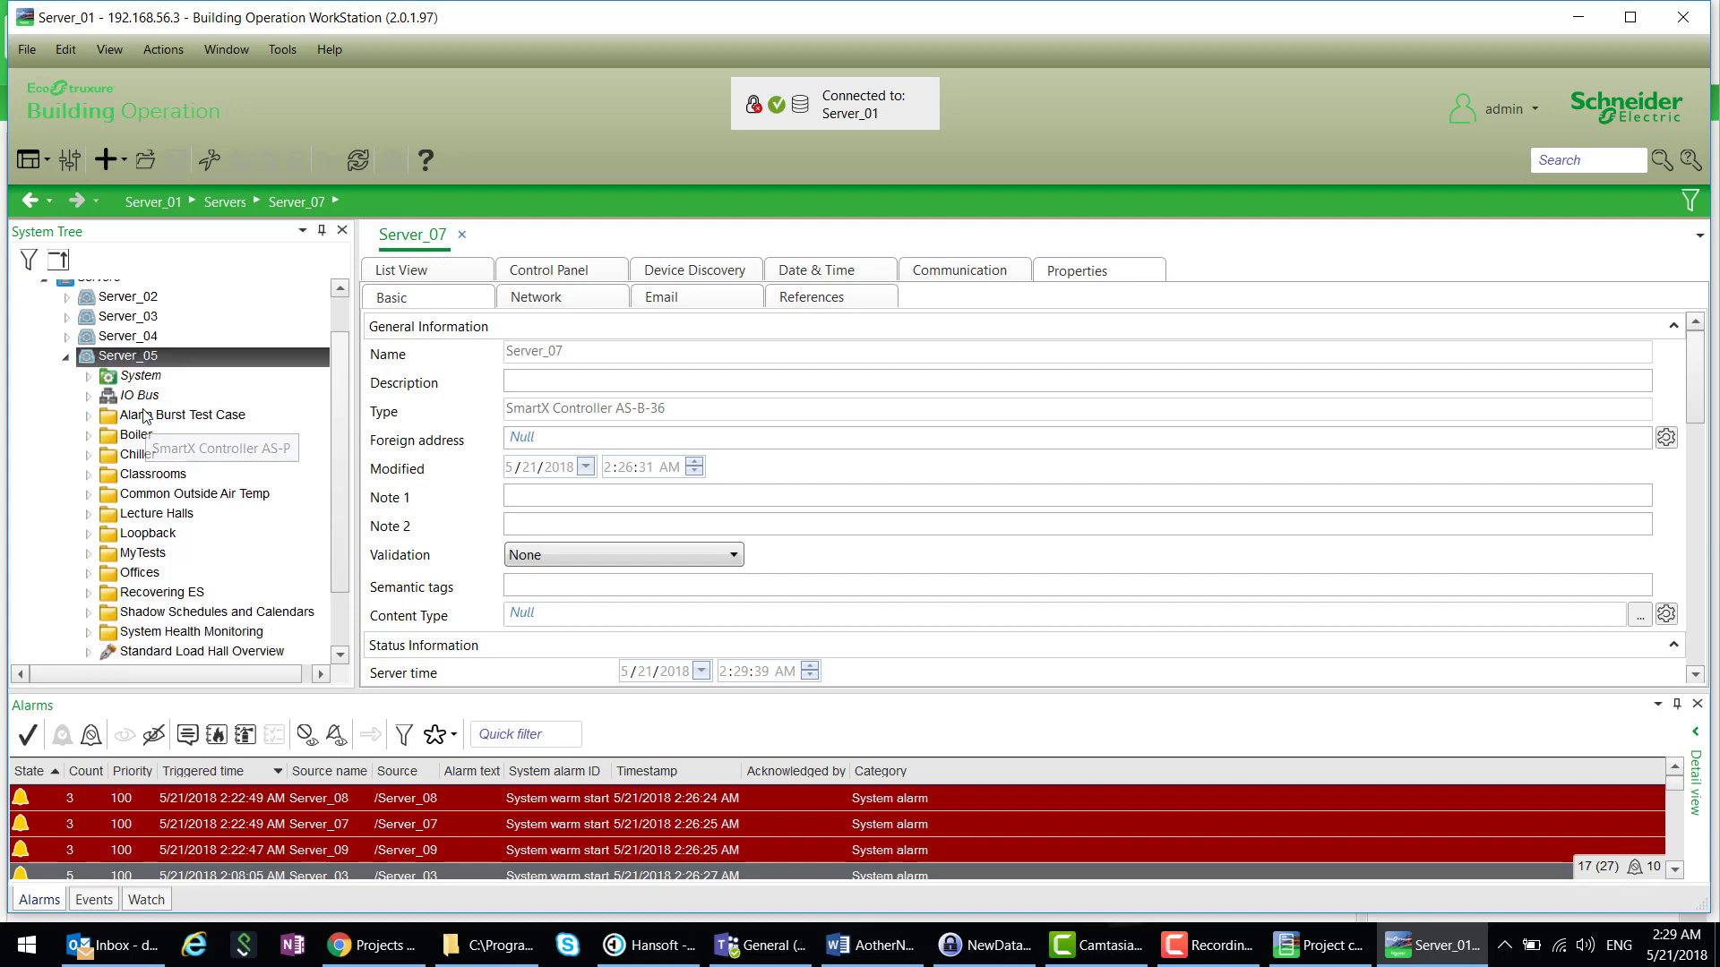
- Run a configuration-only backup of Server_05, then expand its System folder
{"action": "right_click", "coordinate": [171, 358]}
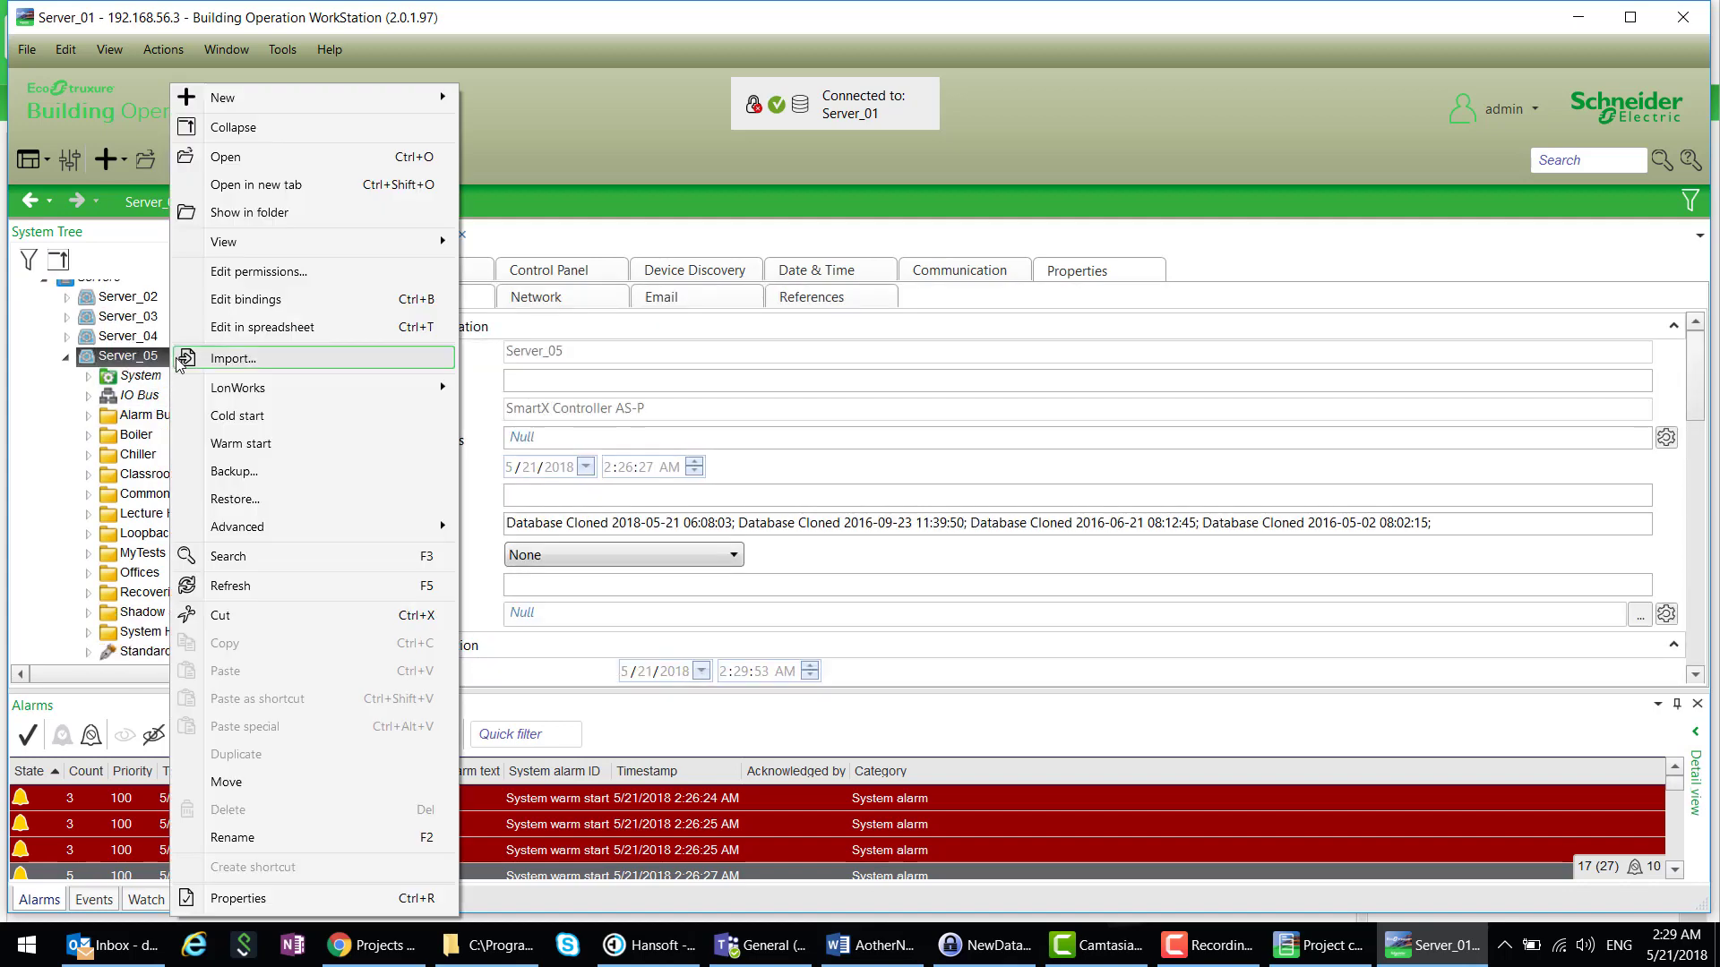
{"action": "left_click", "coordinate": [254, 474]}
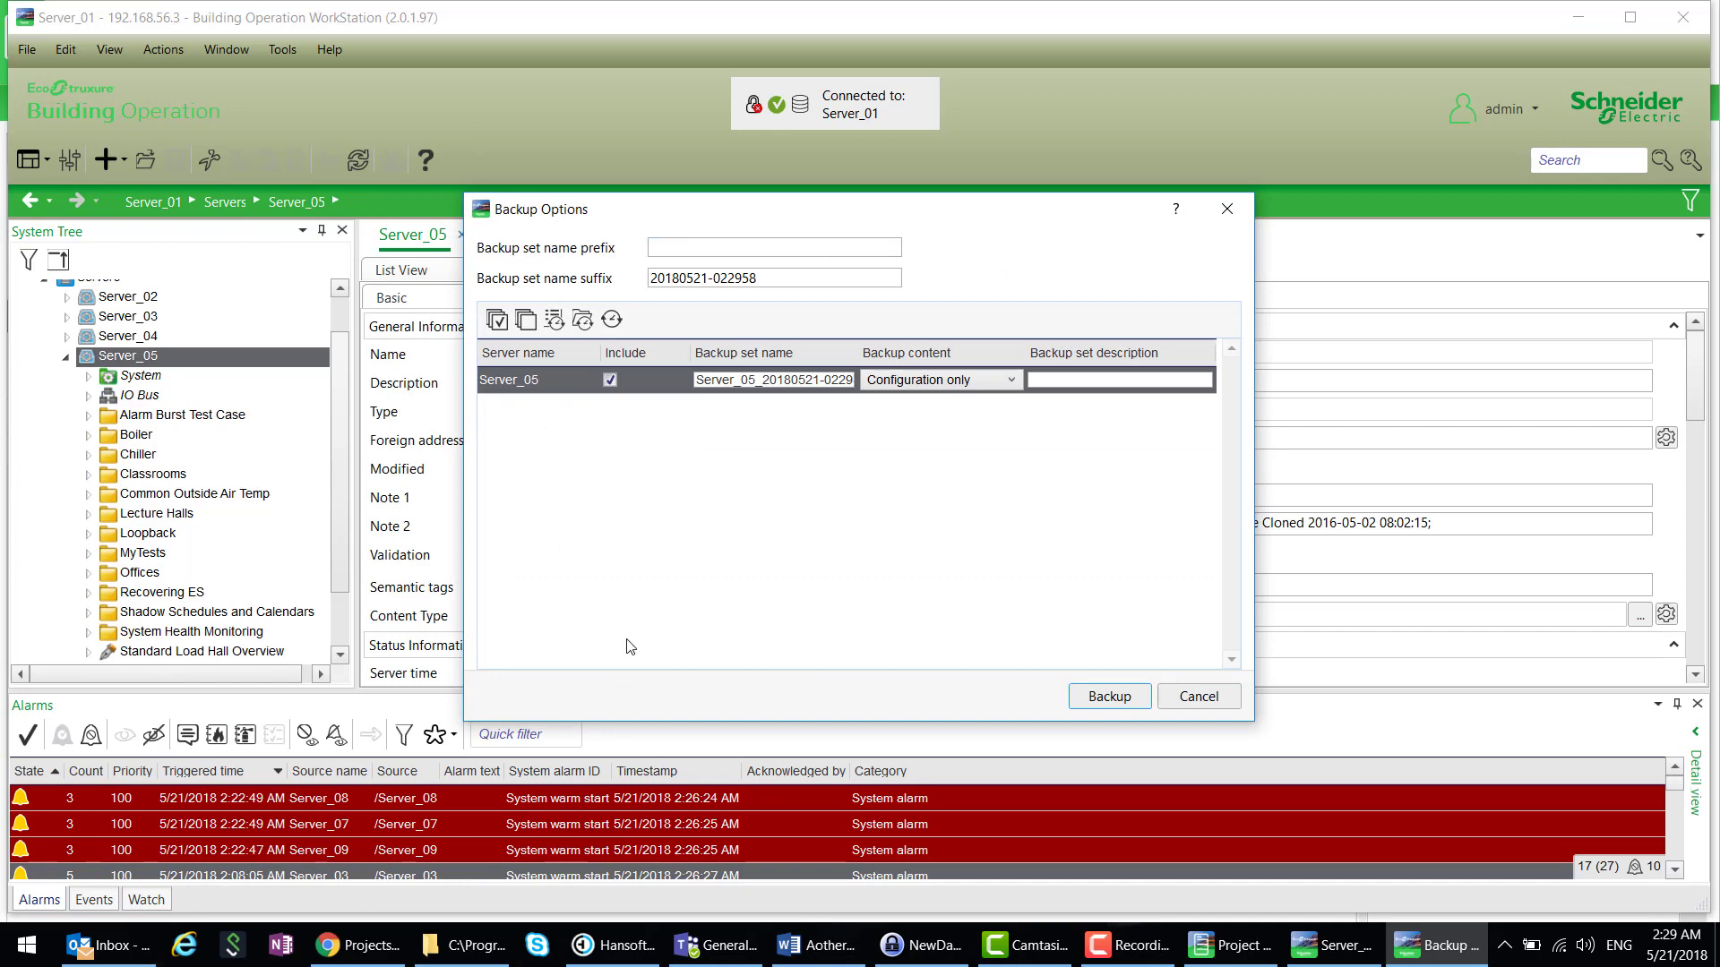
{"action": "left_click", "coordinate": [1109, 696]}
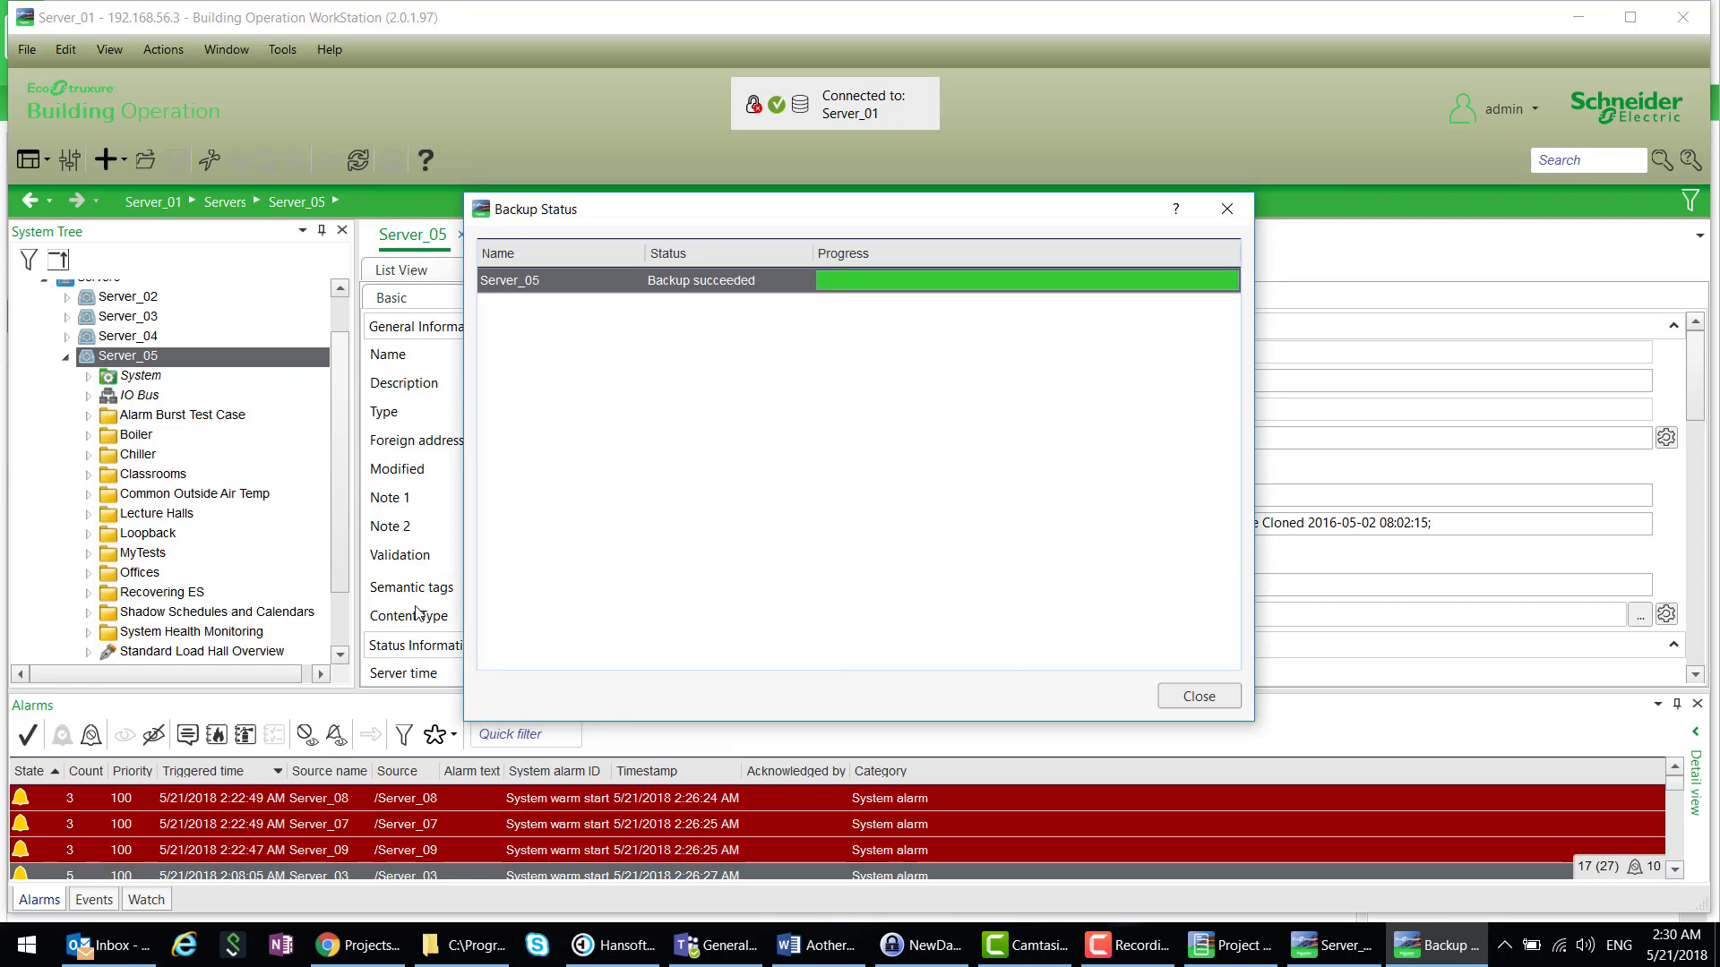
{"action": "left_click", "coordinate": [87, 376]}
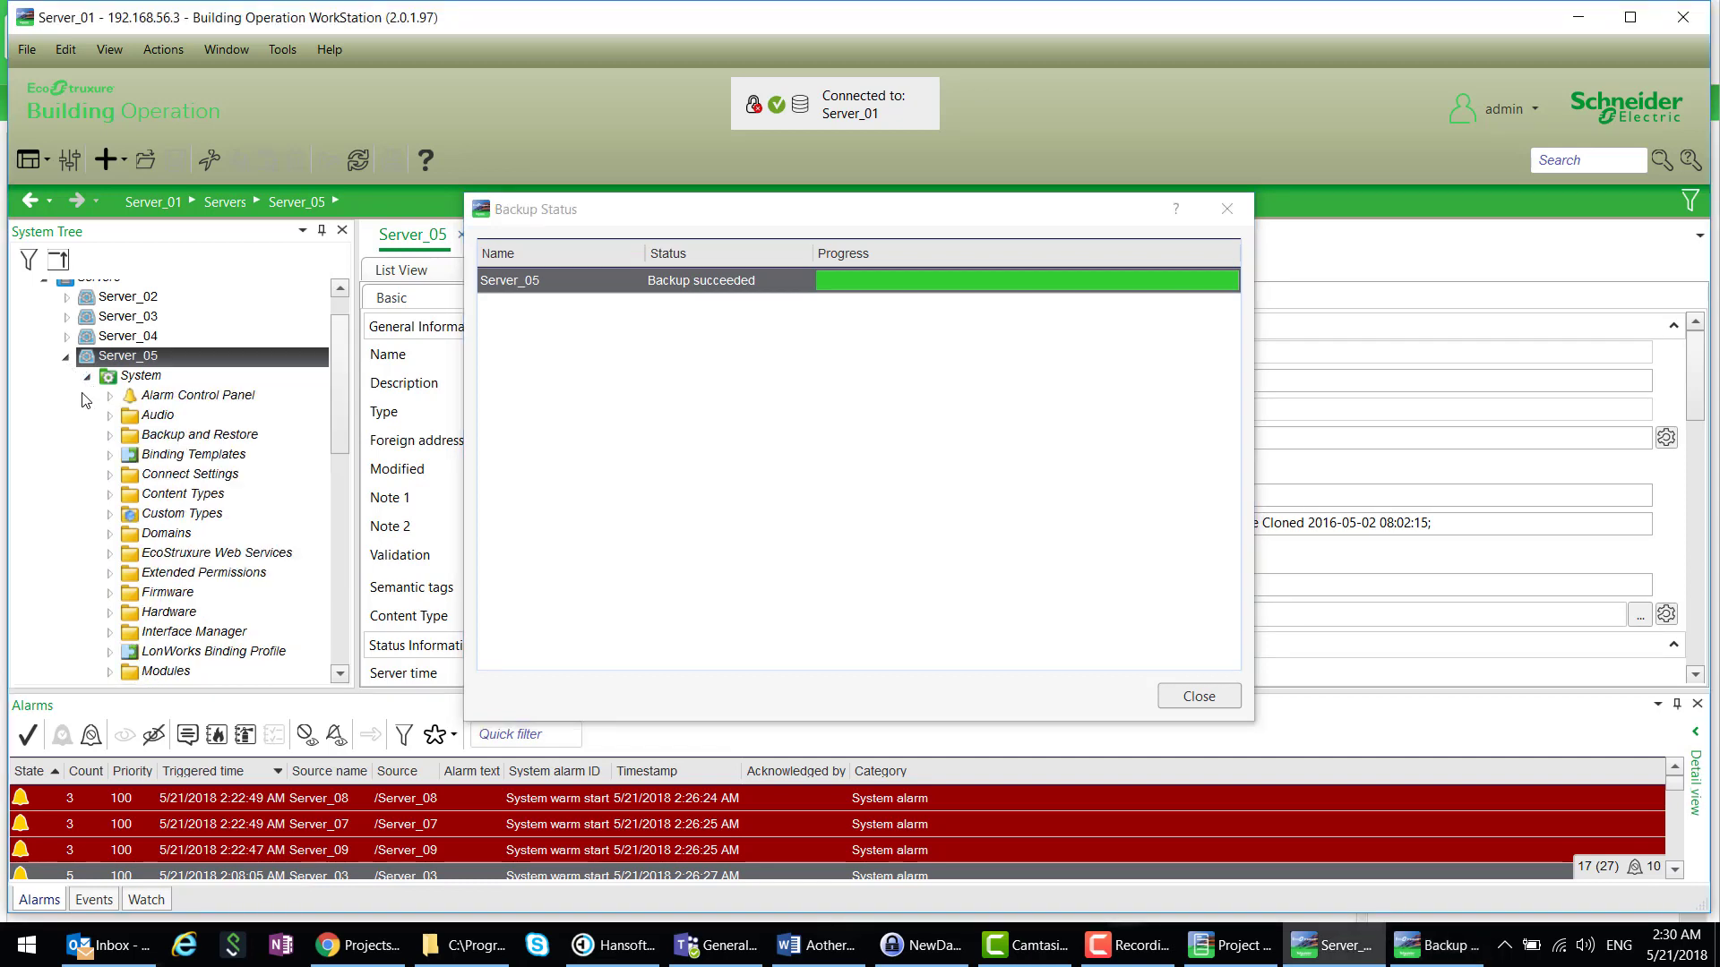
- Save the Server_05 backup set as Server_05_20180521-022958.xbk in C:\Temp\PCT Video and close the progress windows
{"action": "left_click", "coordinate": [110, 436]}
{"action": "left_click", "coordinate": [131, 475]}
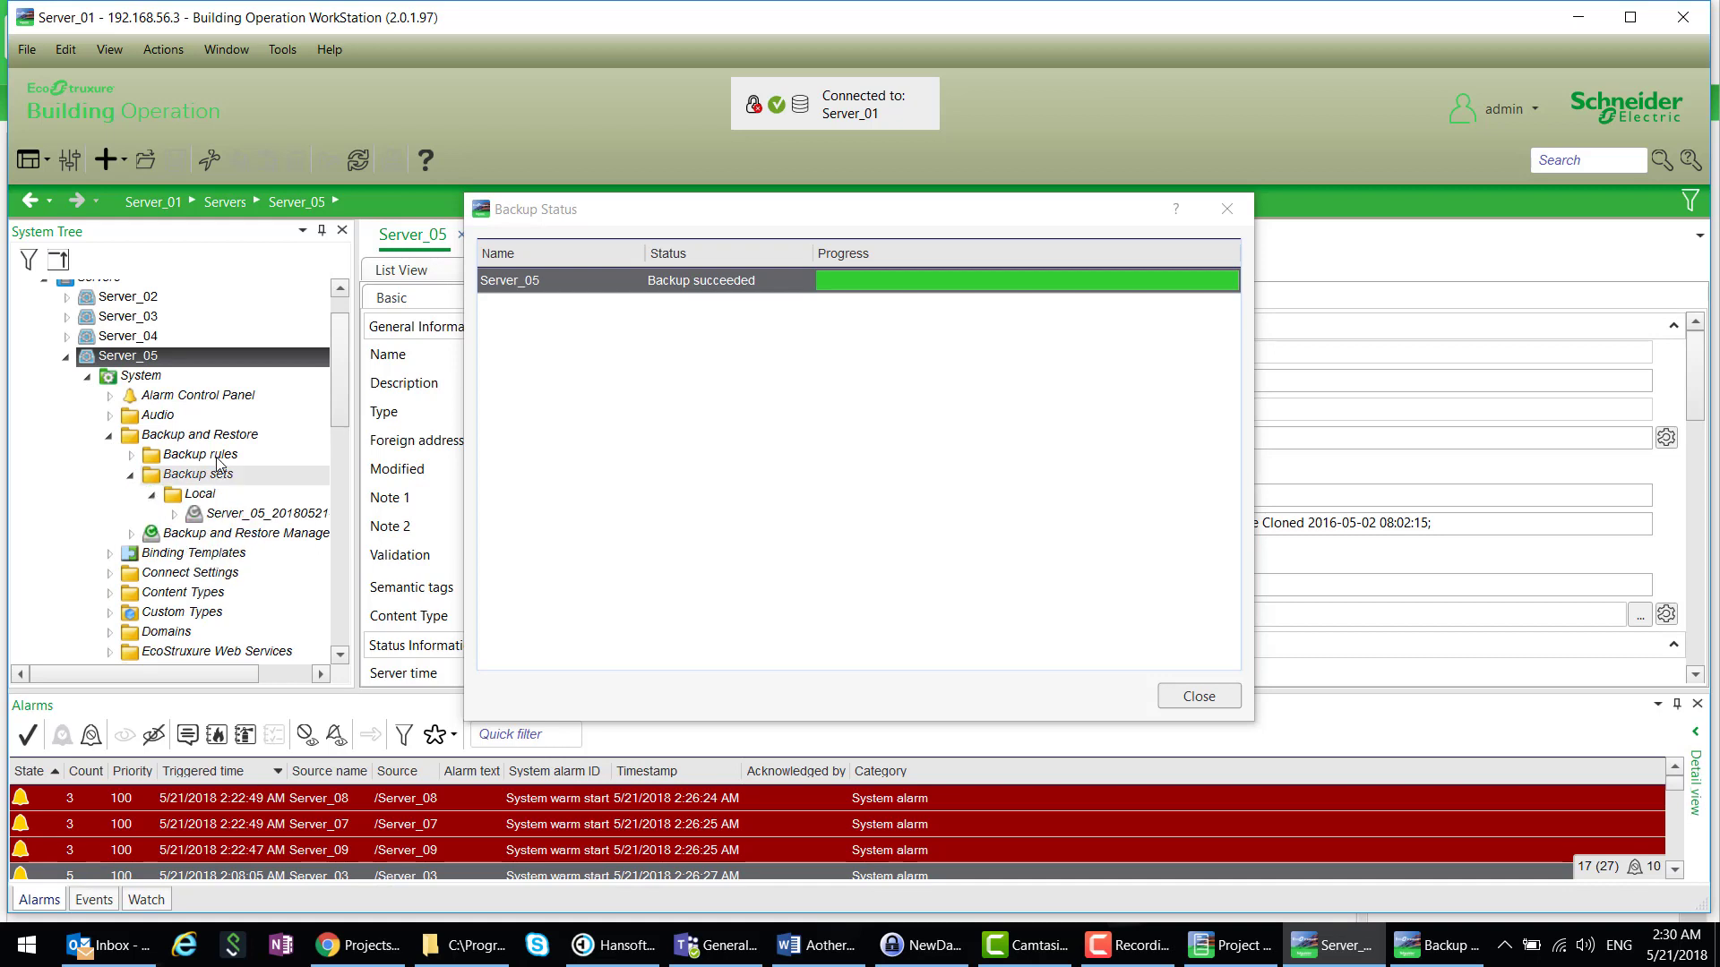
{"action": "left_click", "coordinate": [270, 513]}
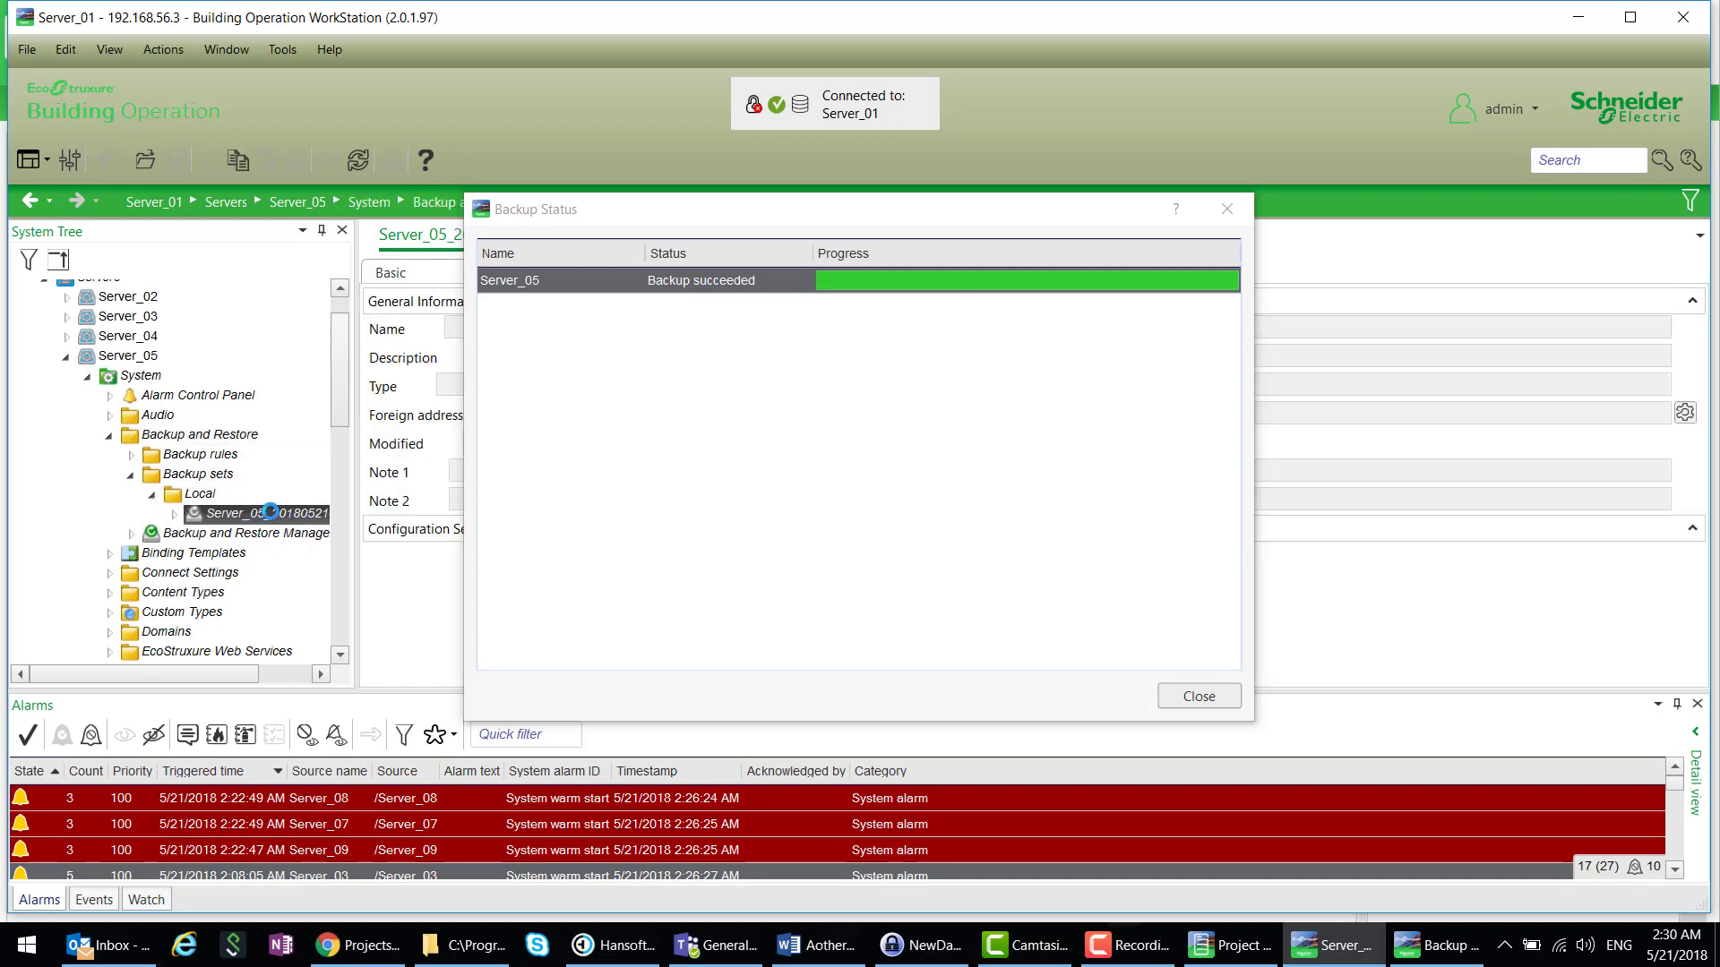
{"action": "right_click", "coordinate": [272, 516]}
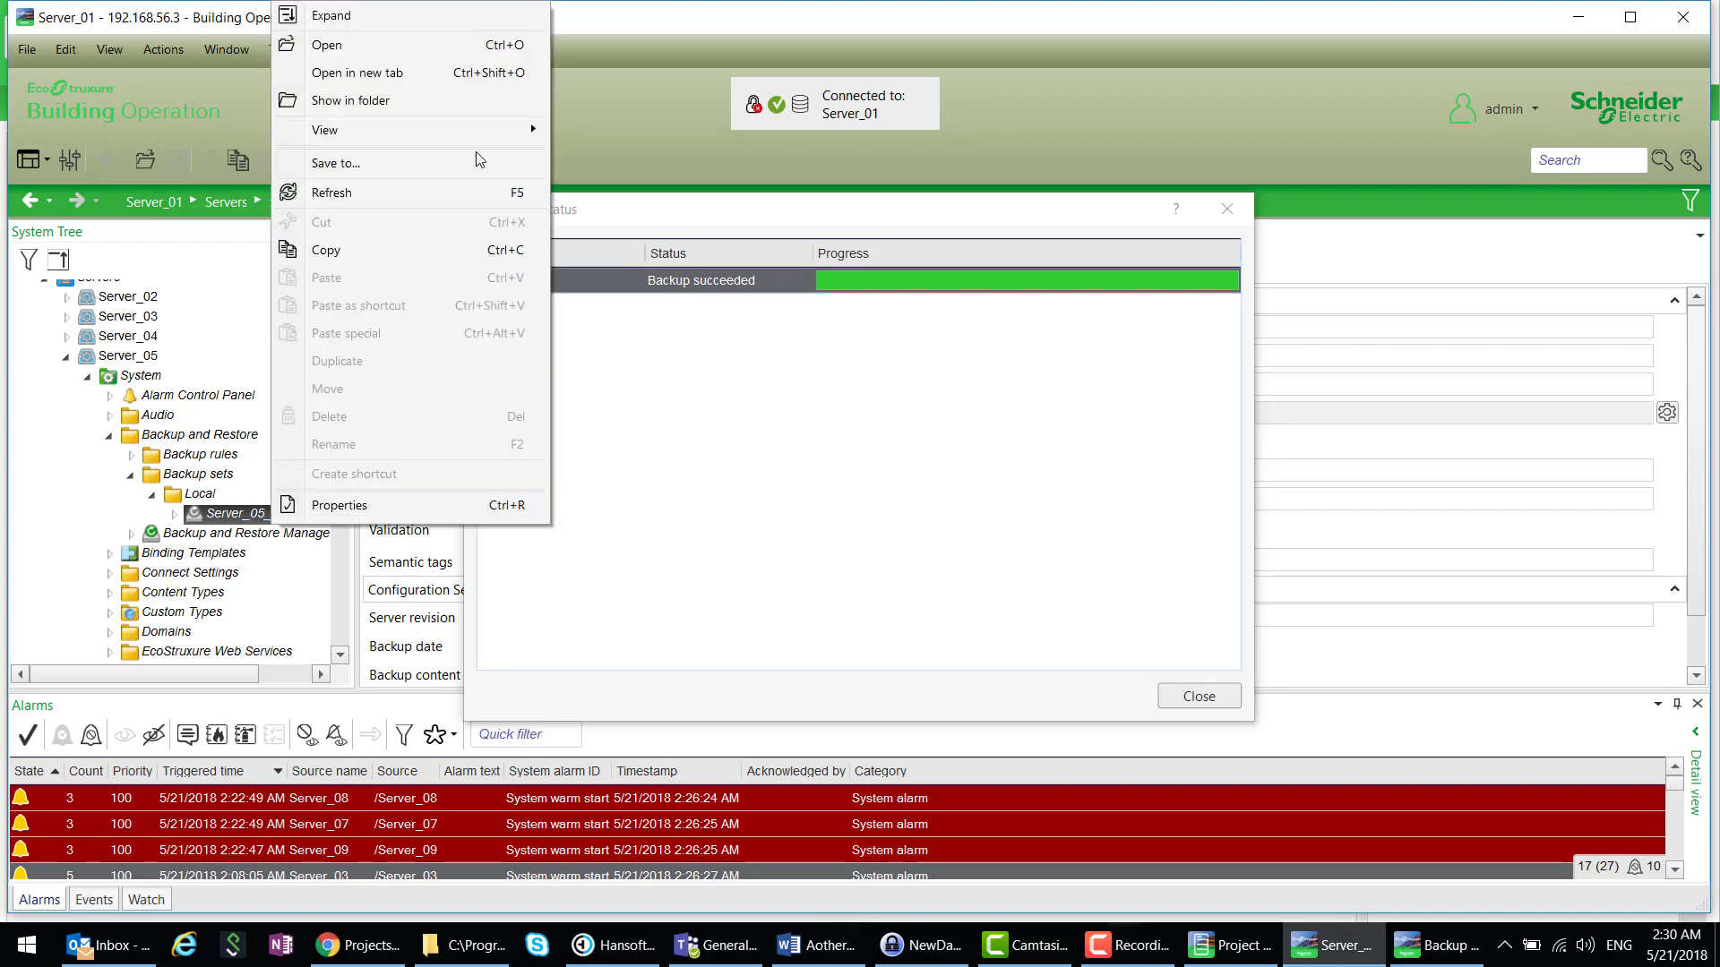
{"action": "left_click", "coordinate": [439, 162]}
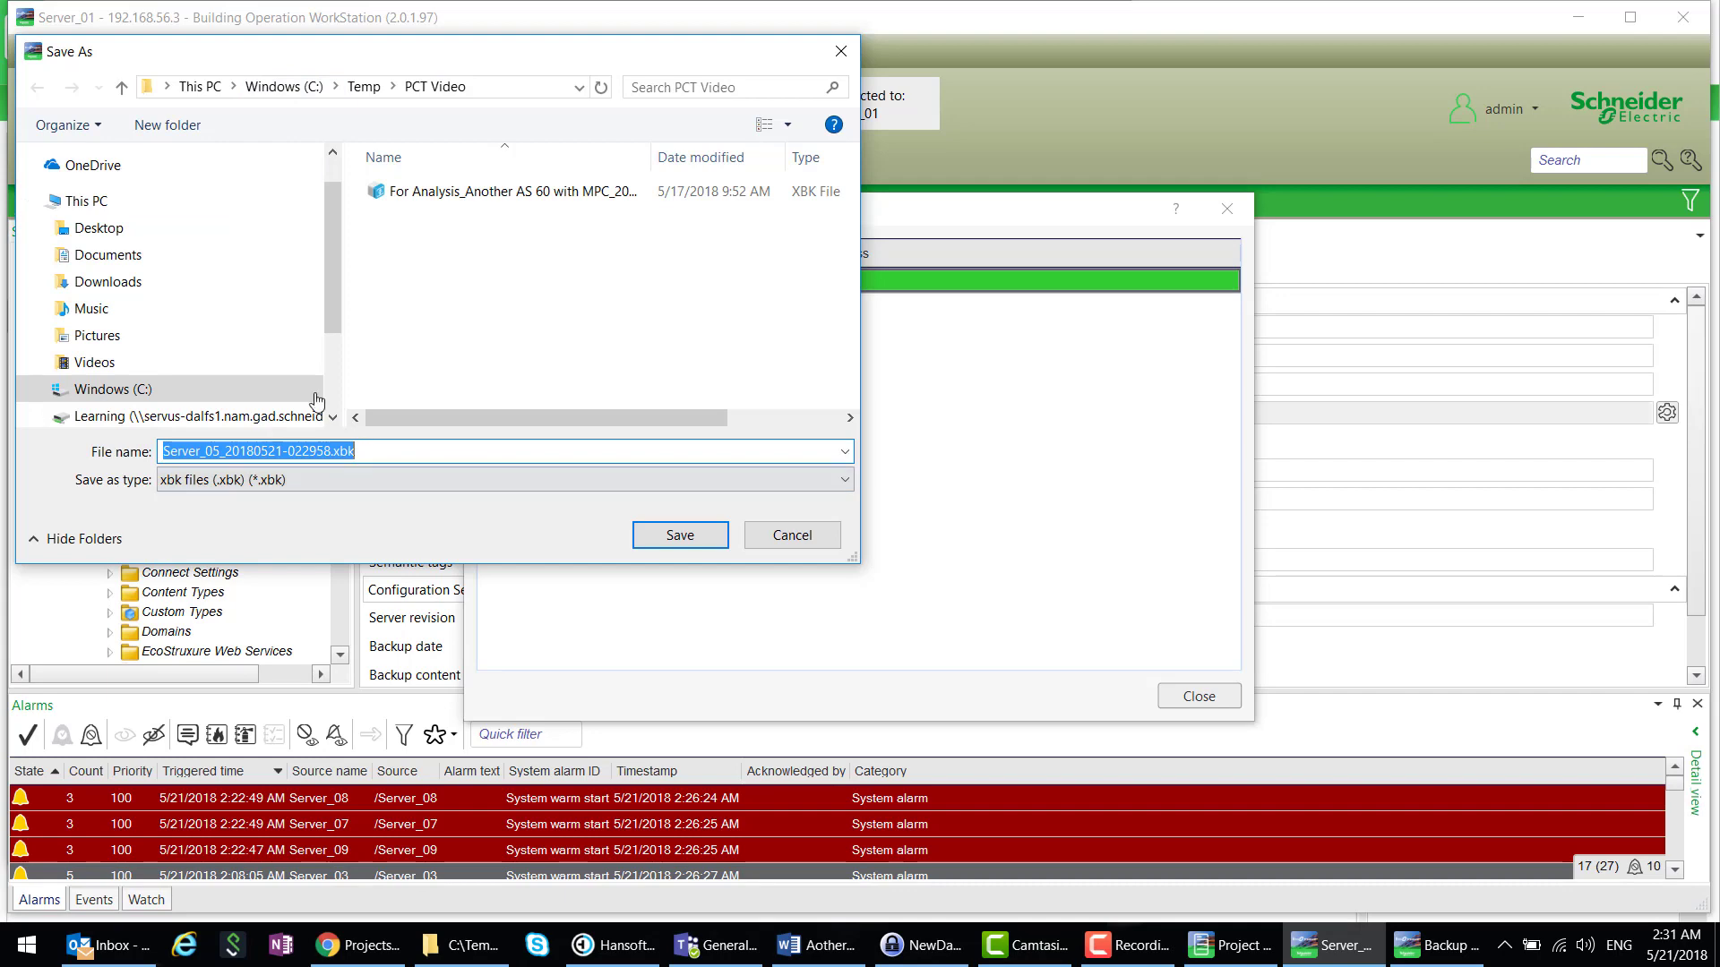
{"action": "left_click", "coordinate": [691, 541]}
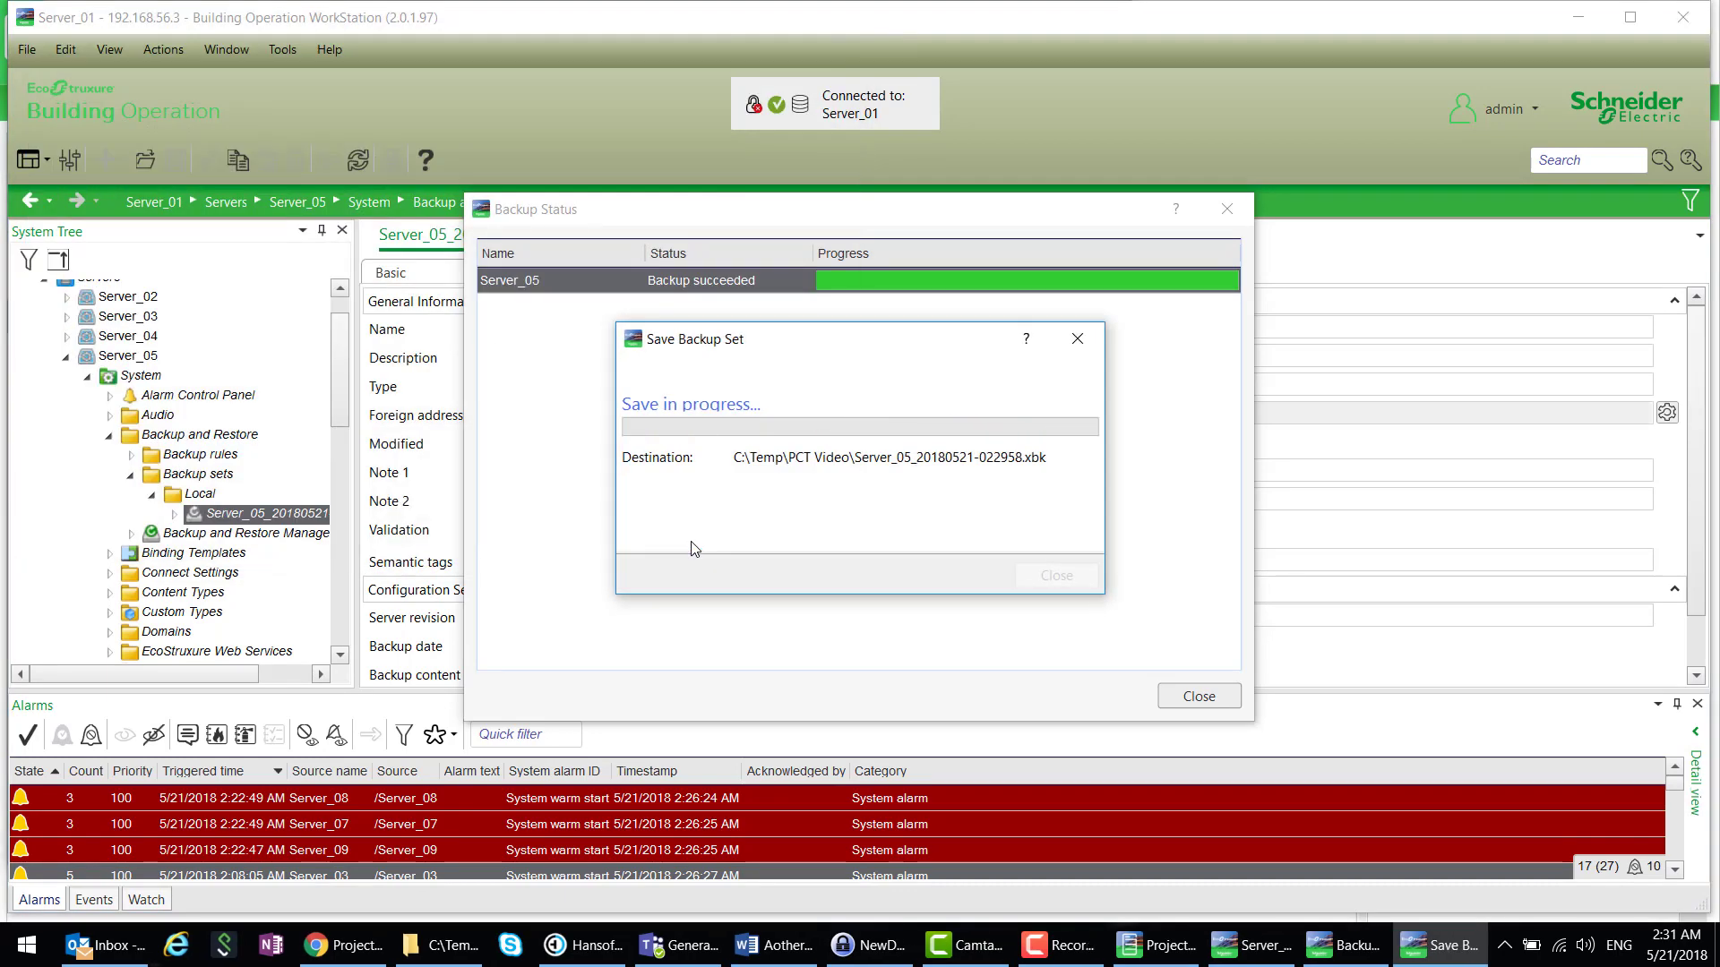
{"action": "left_click", "coordinate": [1059, 577]}
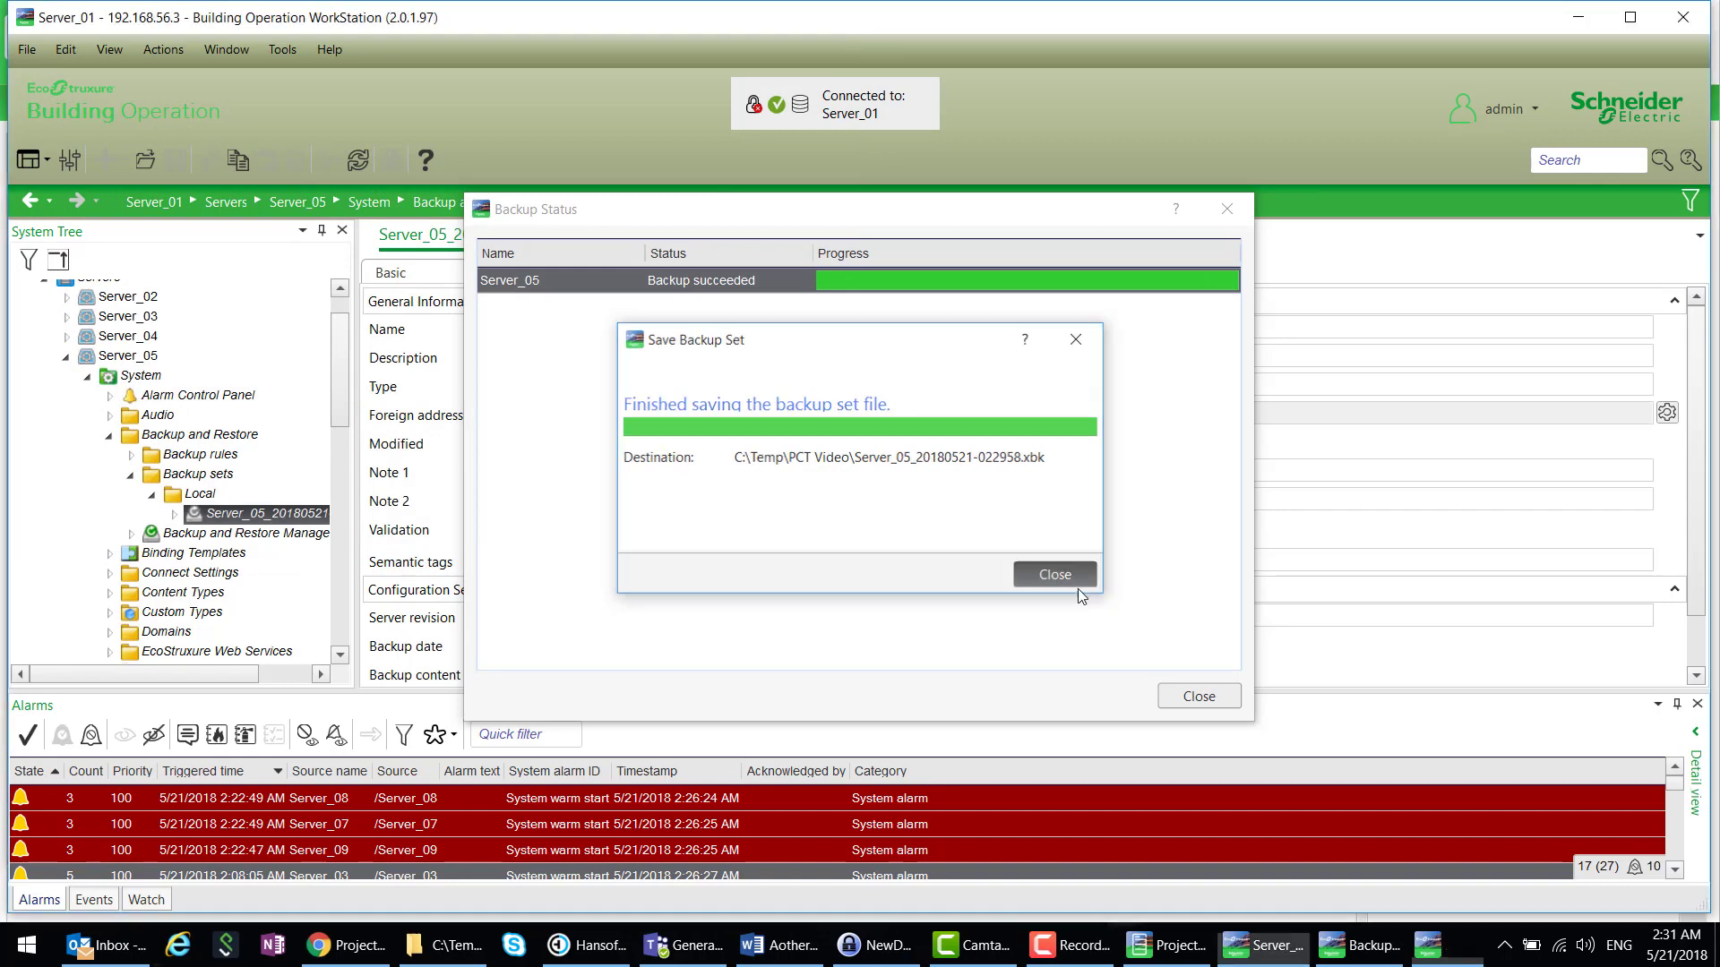
{"action": "left_click", "coordinate": [1200, 697]}
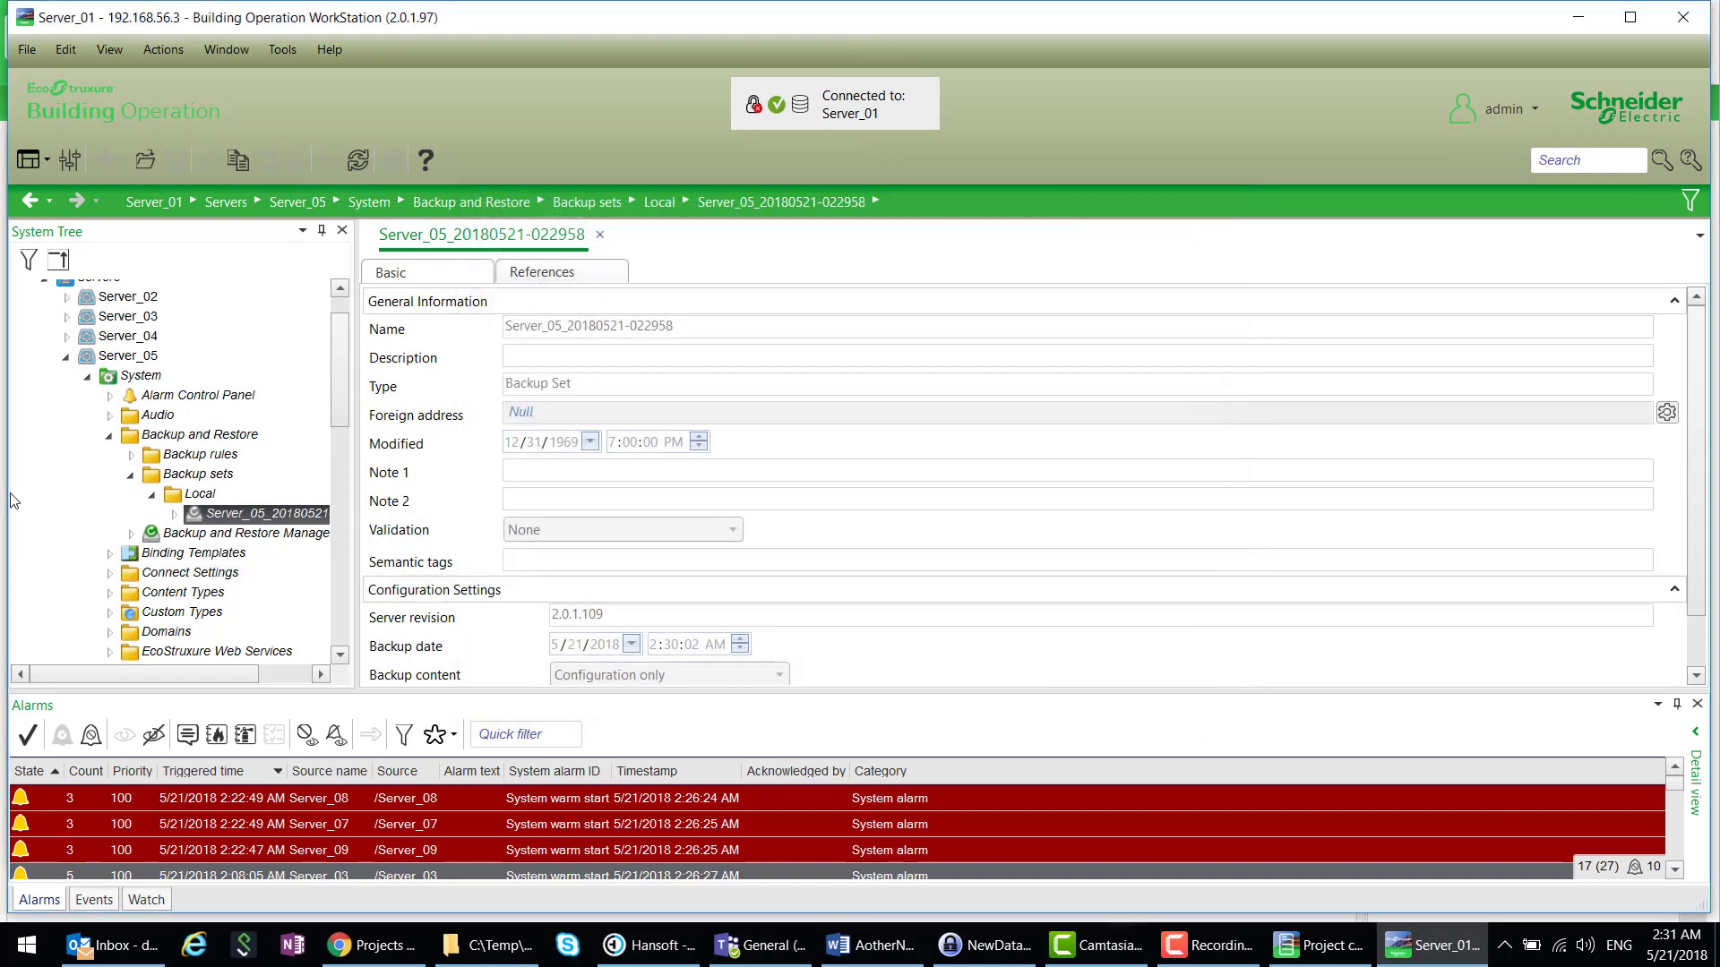
{"action": "left_click", "coordinate": [108, 436]}
{"action": "left_click", "coordinate": [88, 376]}
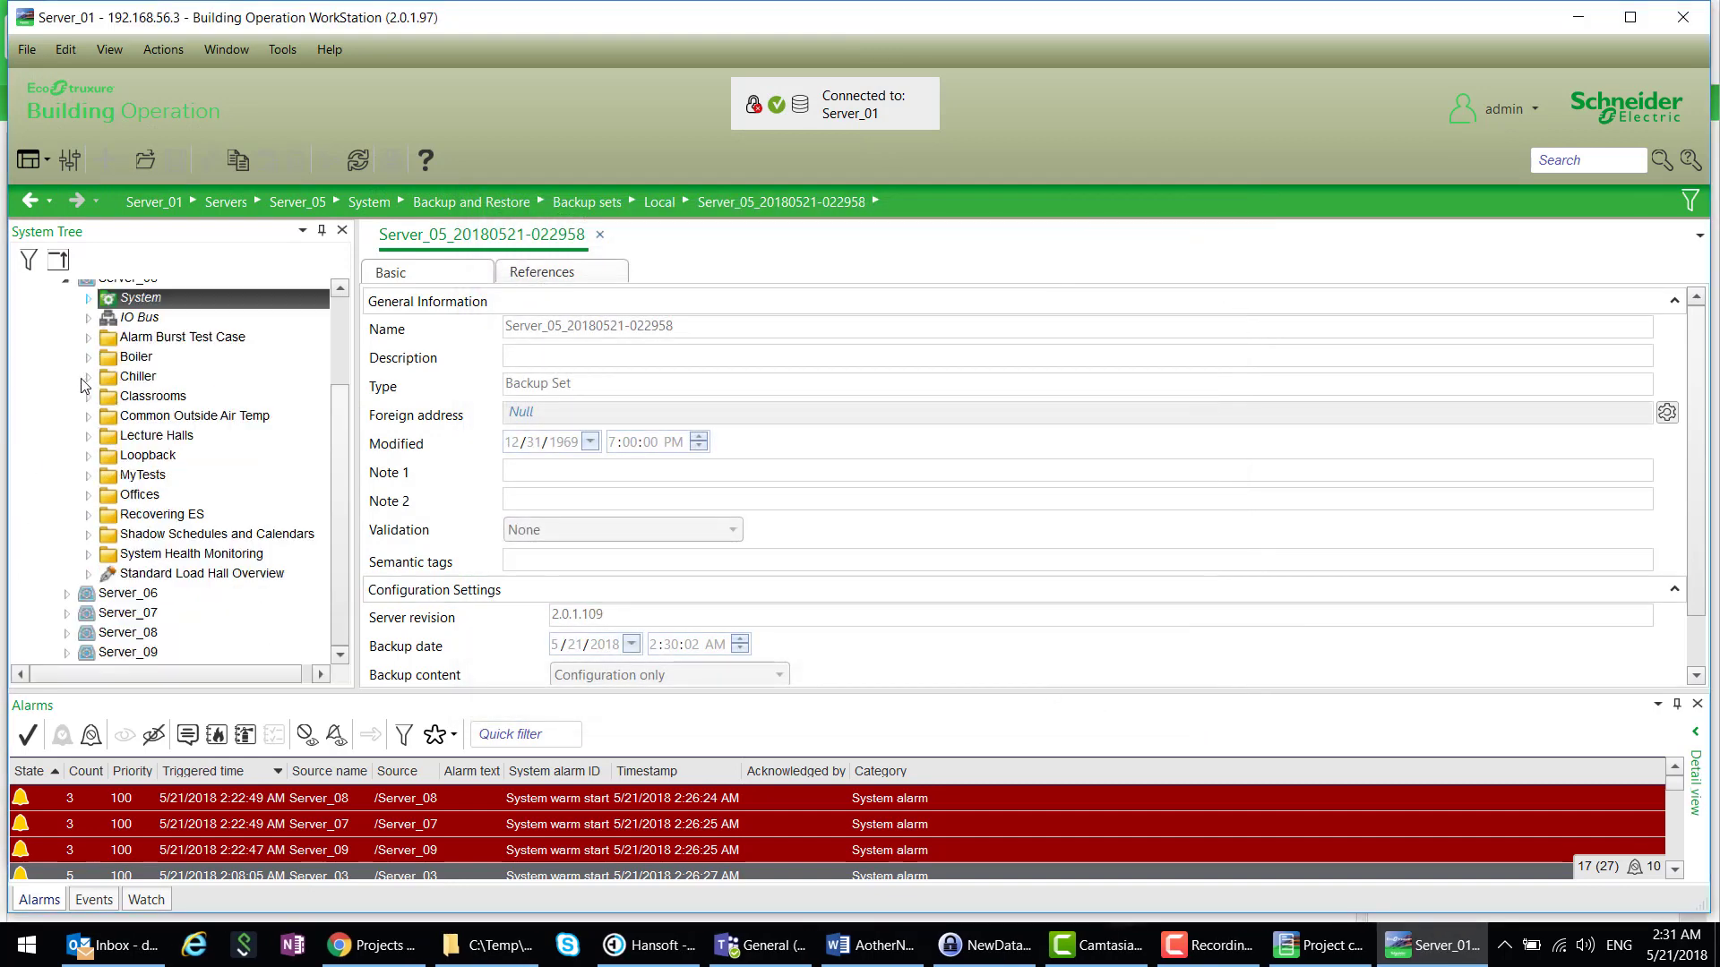
{"action": "scroll", "coordinate": [56, 344], "scroll_direction": "up", "scroll_amount": 1}
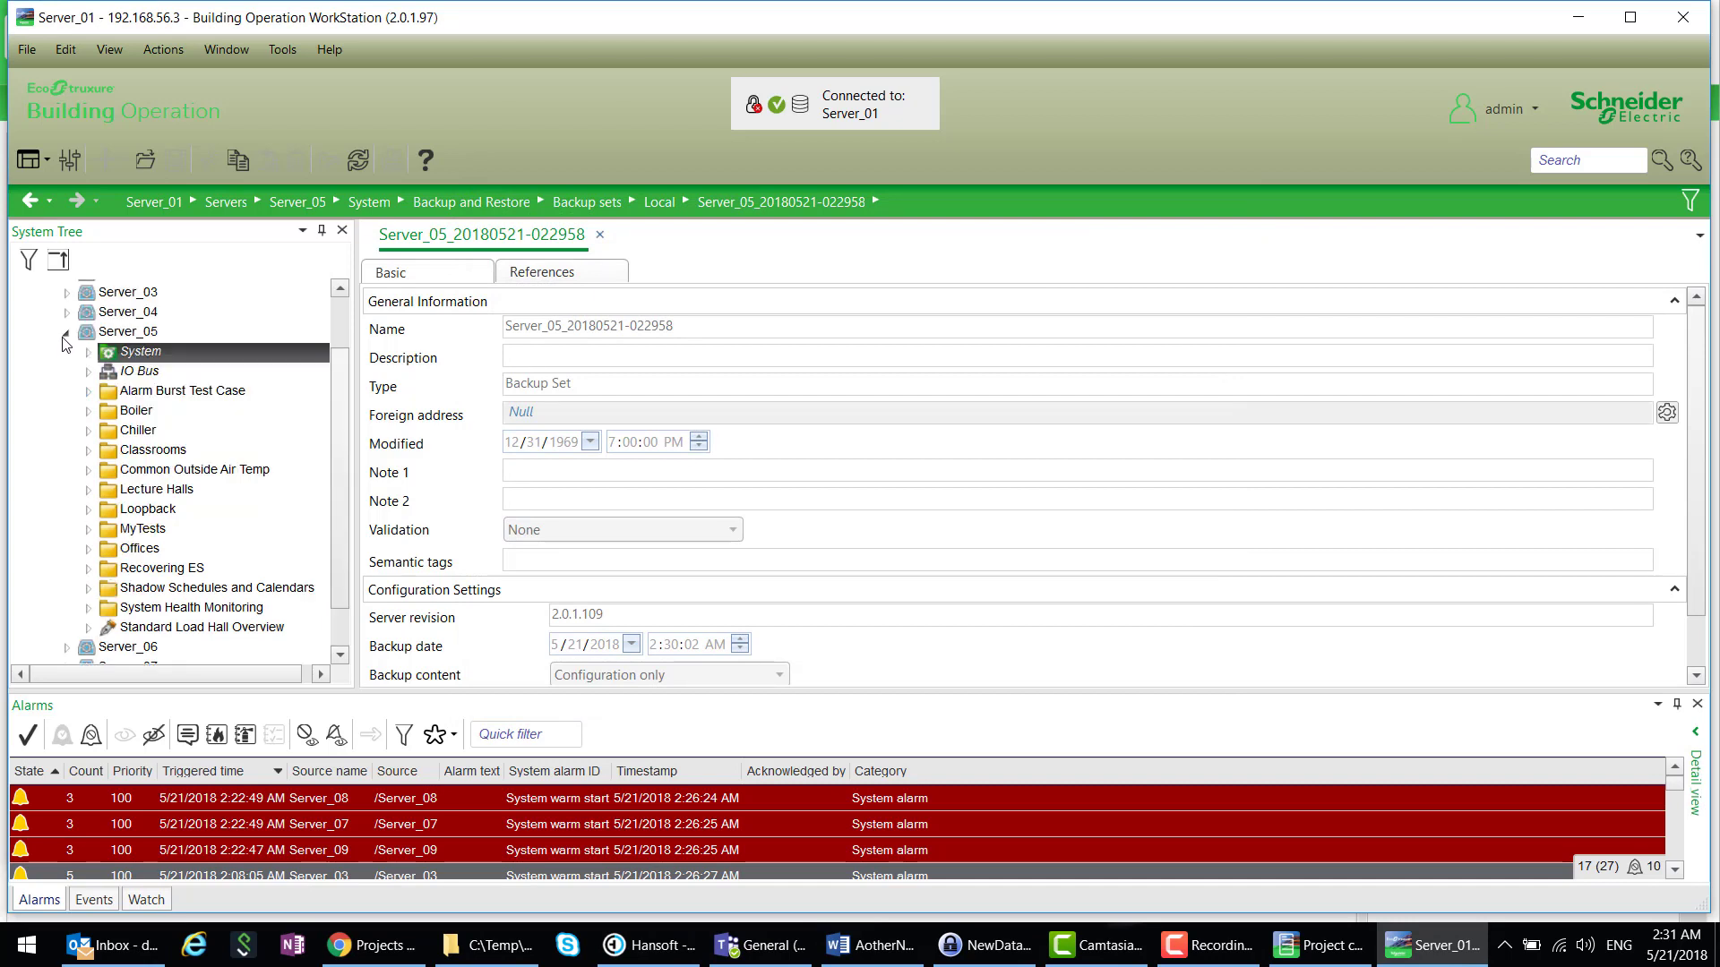
{"action": "left_click", "coordinate": [66, 333]}
{"action": "left_click", "coordinate": [136, 445]}
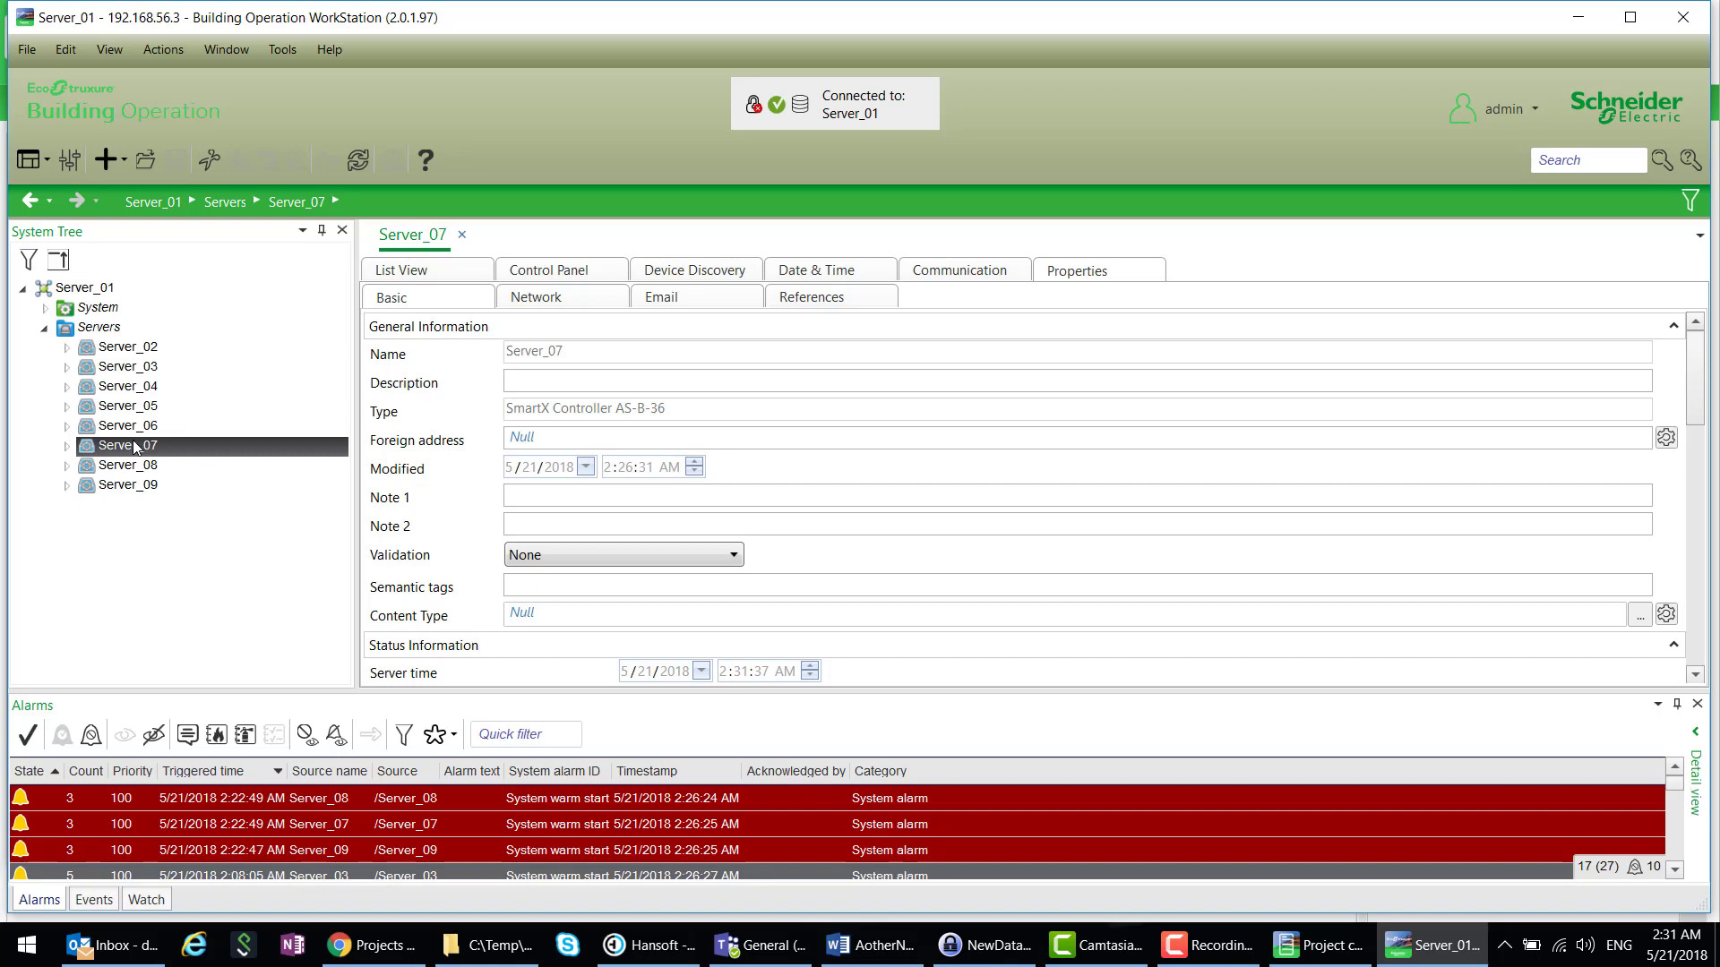
{"action": "right_click", "coordinate": [106, 448]}
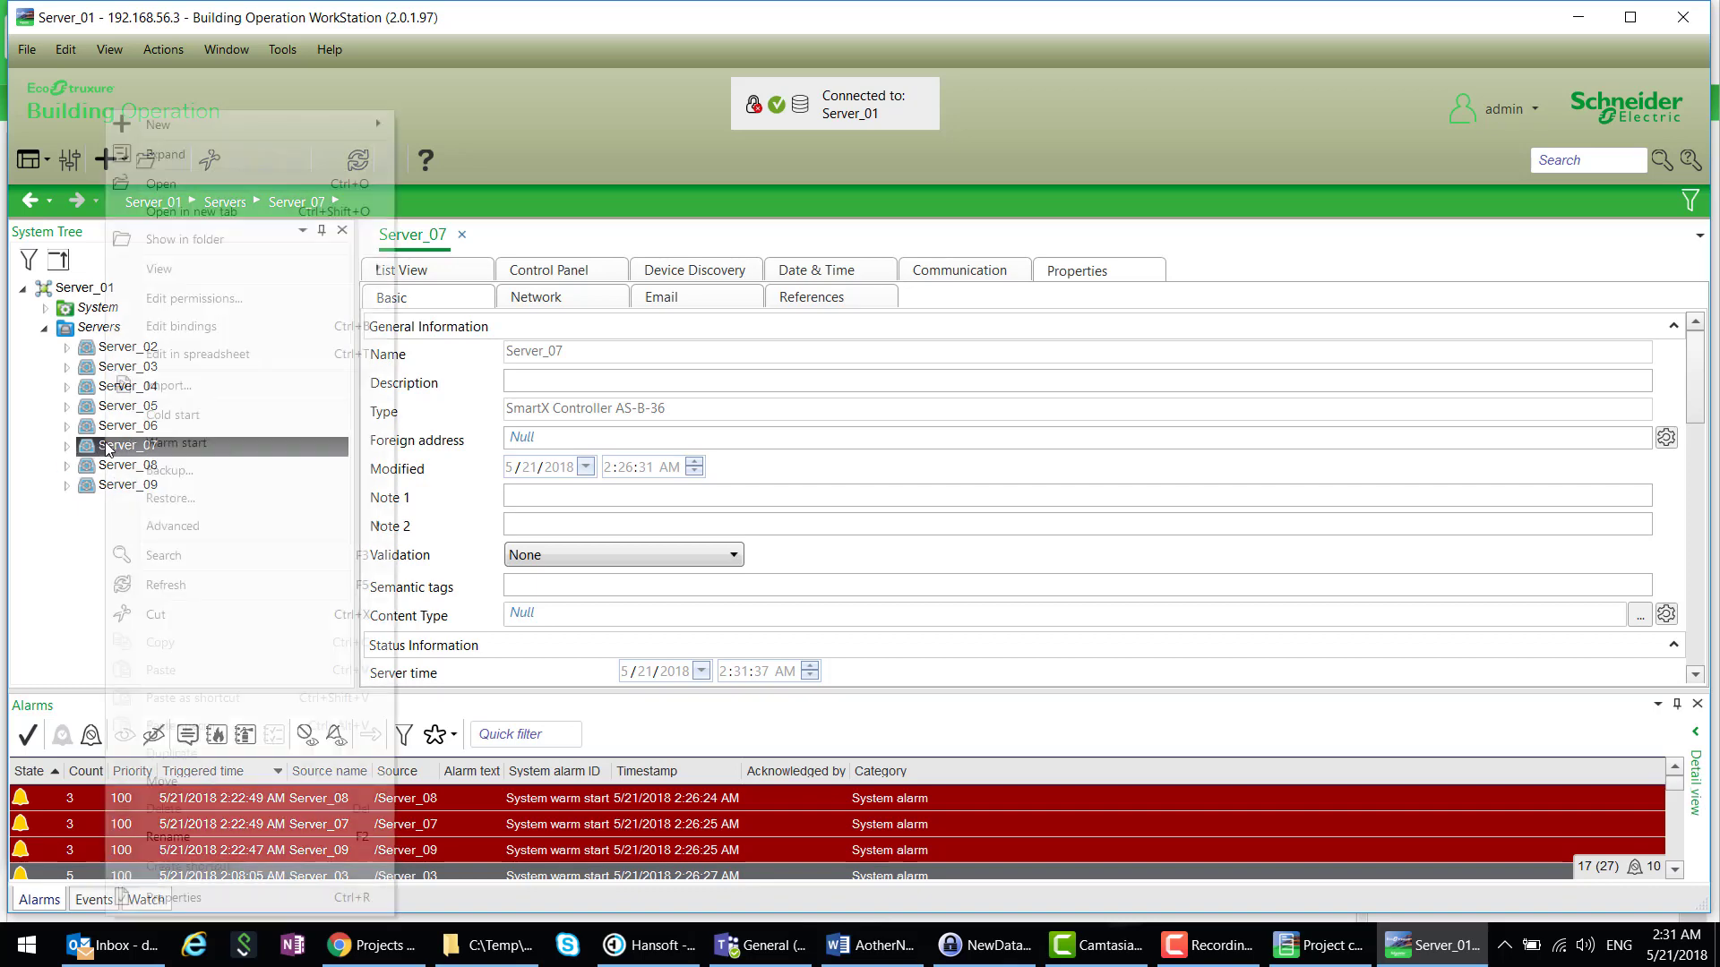
{"action": "left_click", "coordinate": [156, 473]}
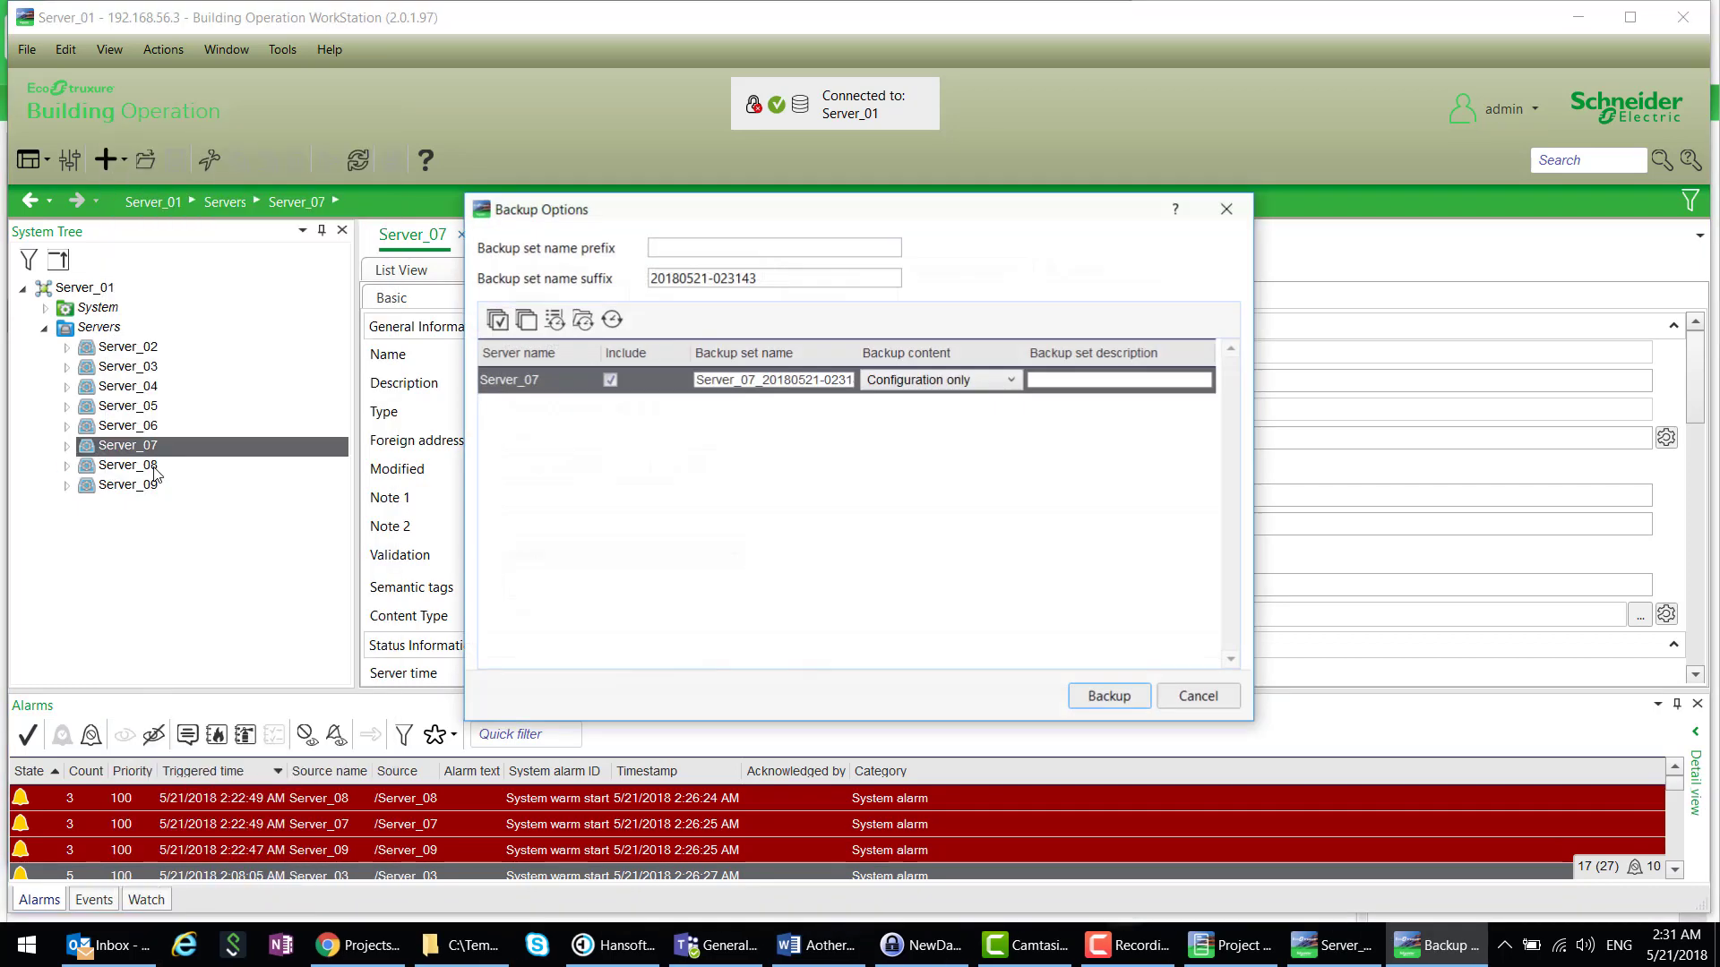
{"action": "left_click", "coordinate": [1129, 703]}
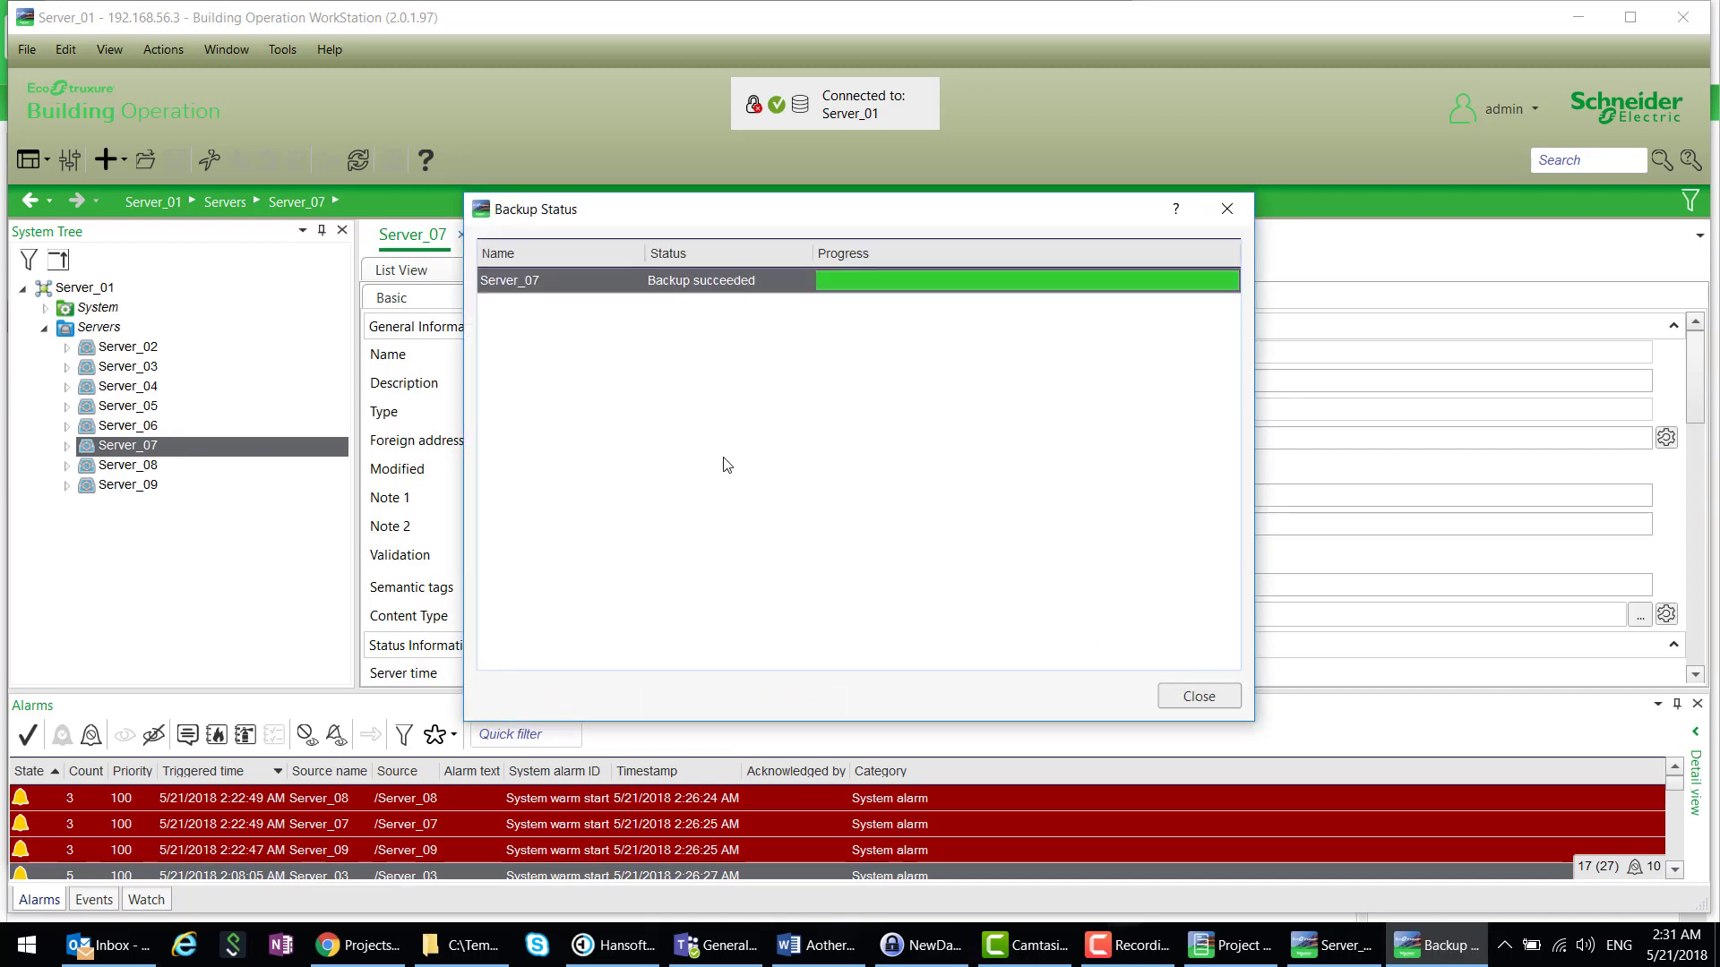
- Dismiss the backup status and locate the new Server_07 set under System > Backup and Restore > Backup sets > Local
{"action": "left_click", "coordinate": [1198, 696]}
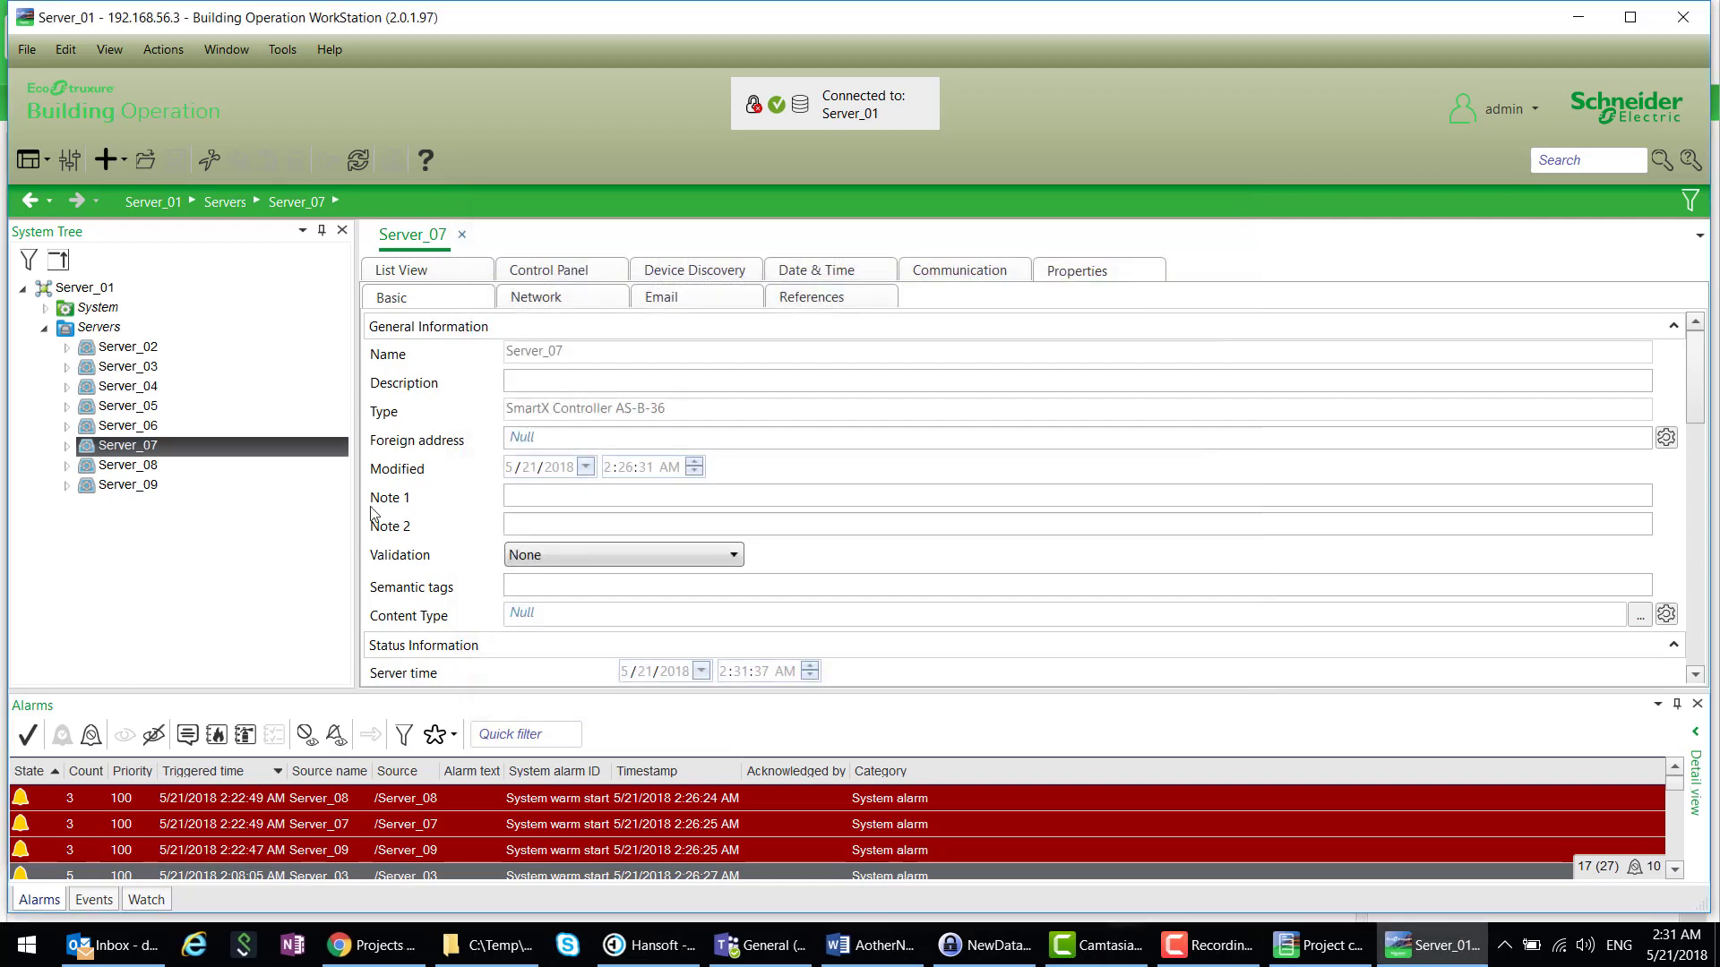
{"action": "left_click", "coordinate": [68, 446]}
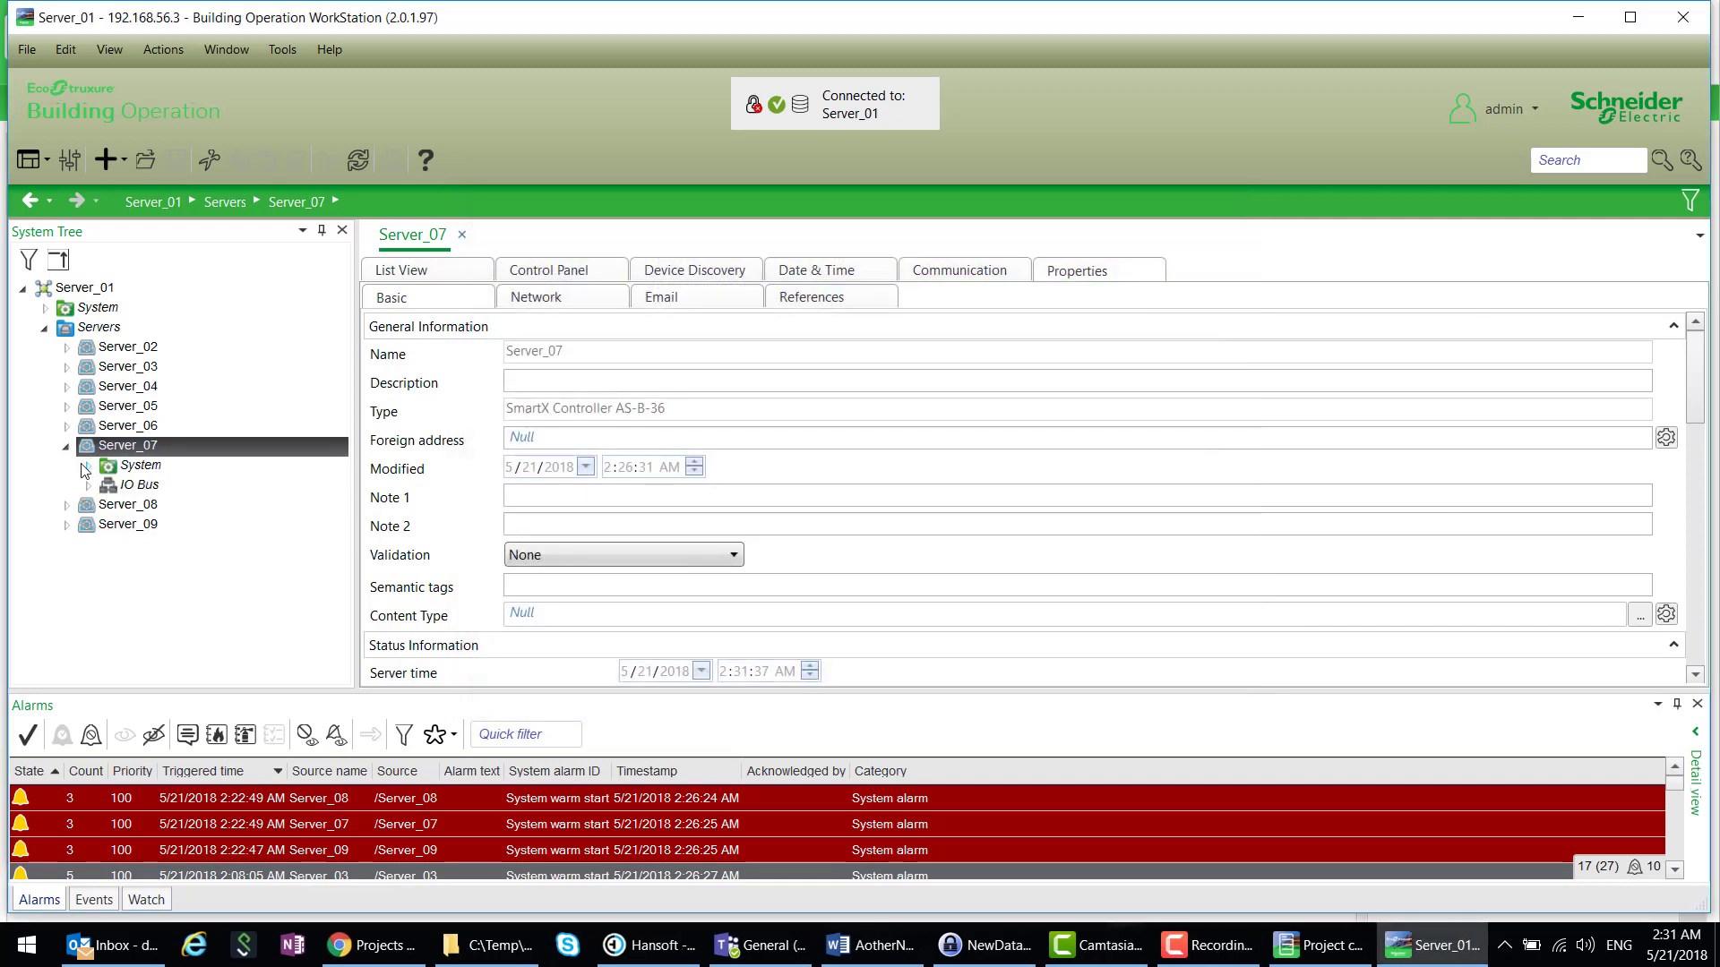
{"action": "left_click", "coordinate": [86, 466]}
{"action": "left_click", "coordinate": [109, 524]}
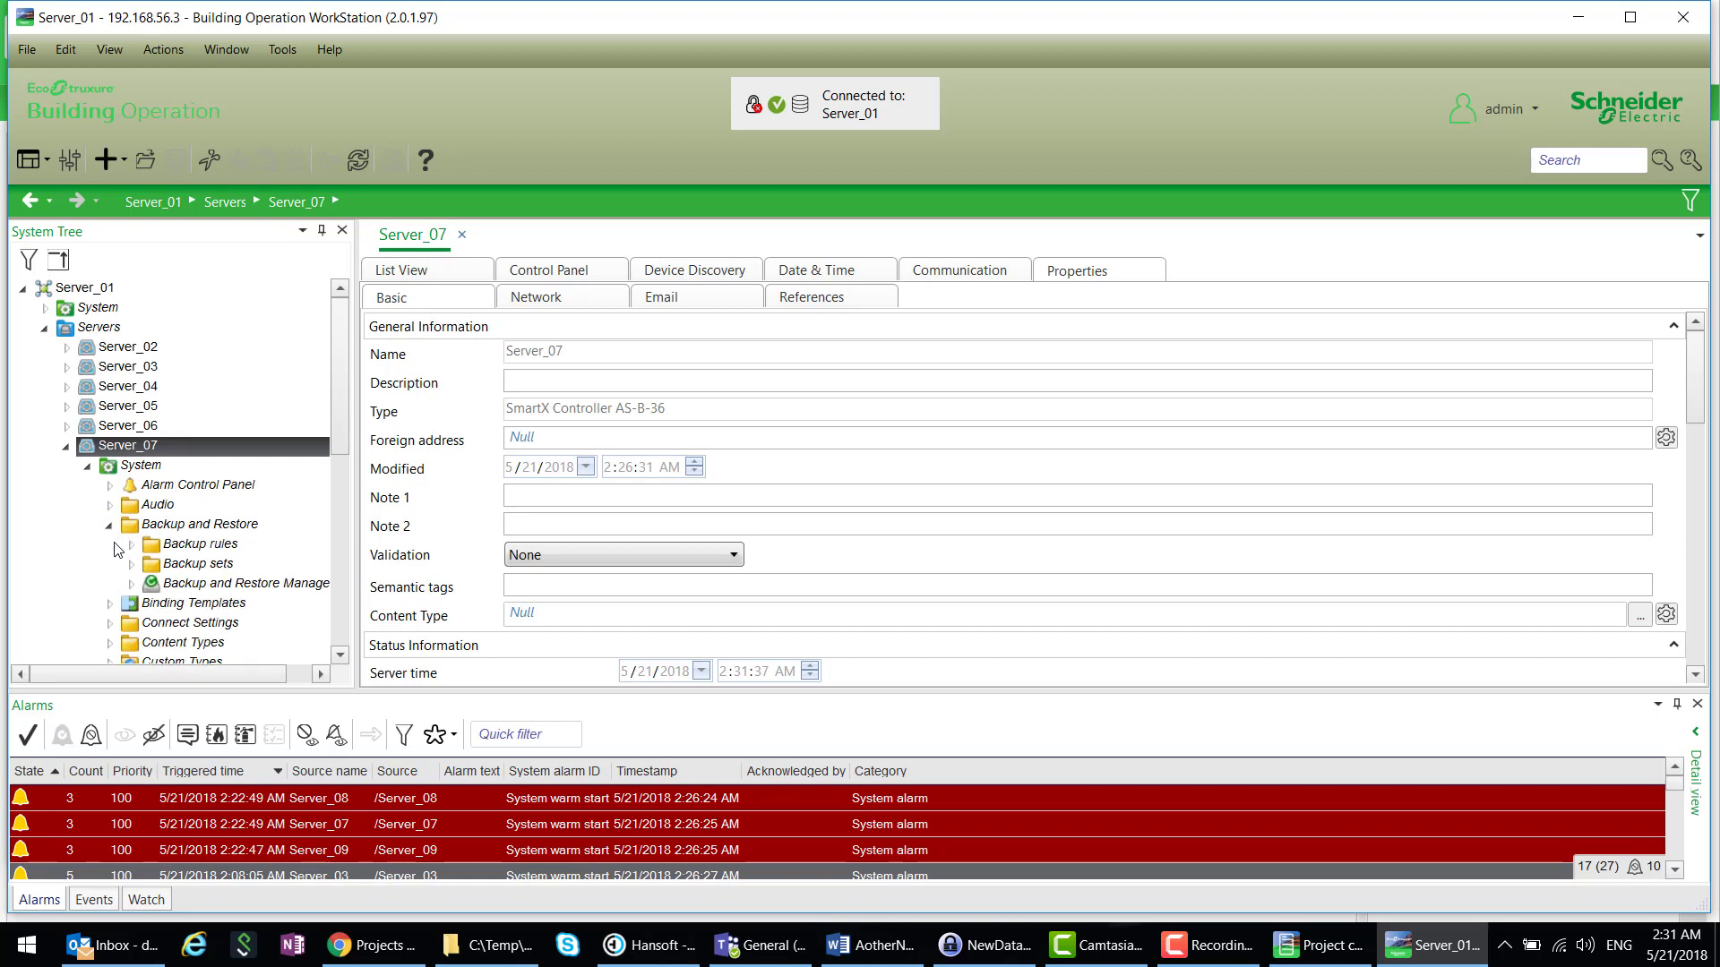
{"action": "left_click", "coordinate": [131, 564]}
{"action": "left_click", "coordinate": [152, 585]}
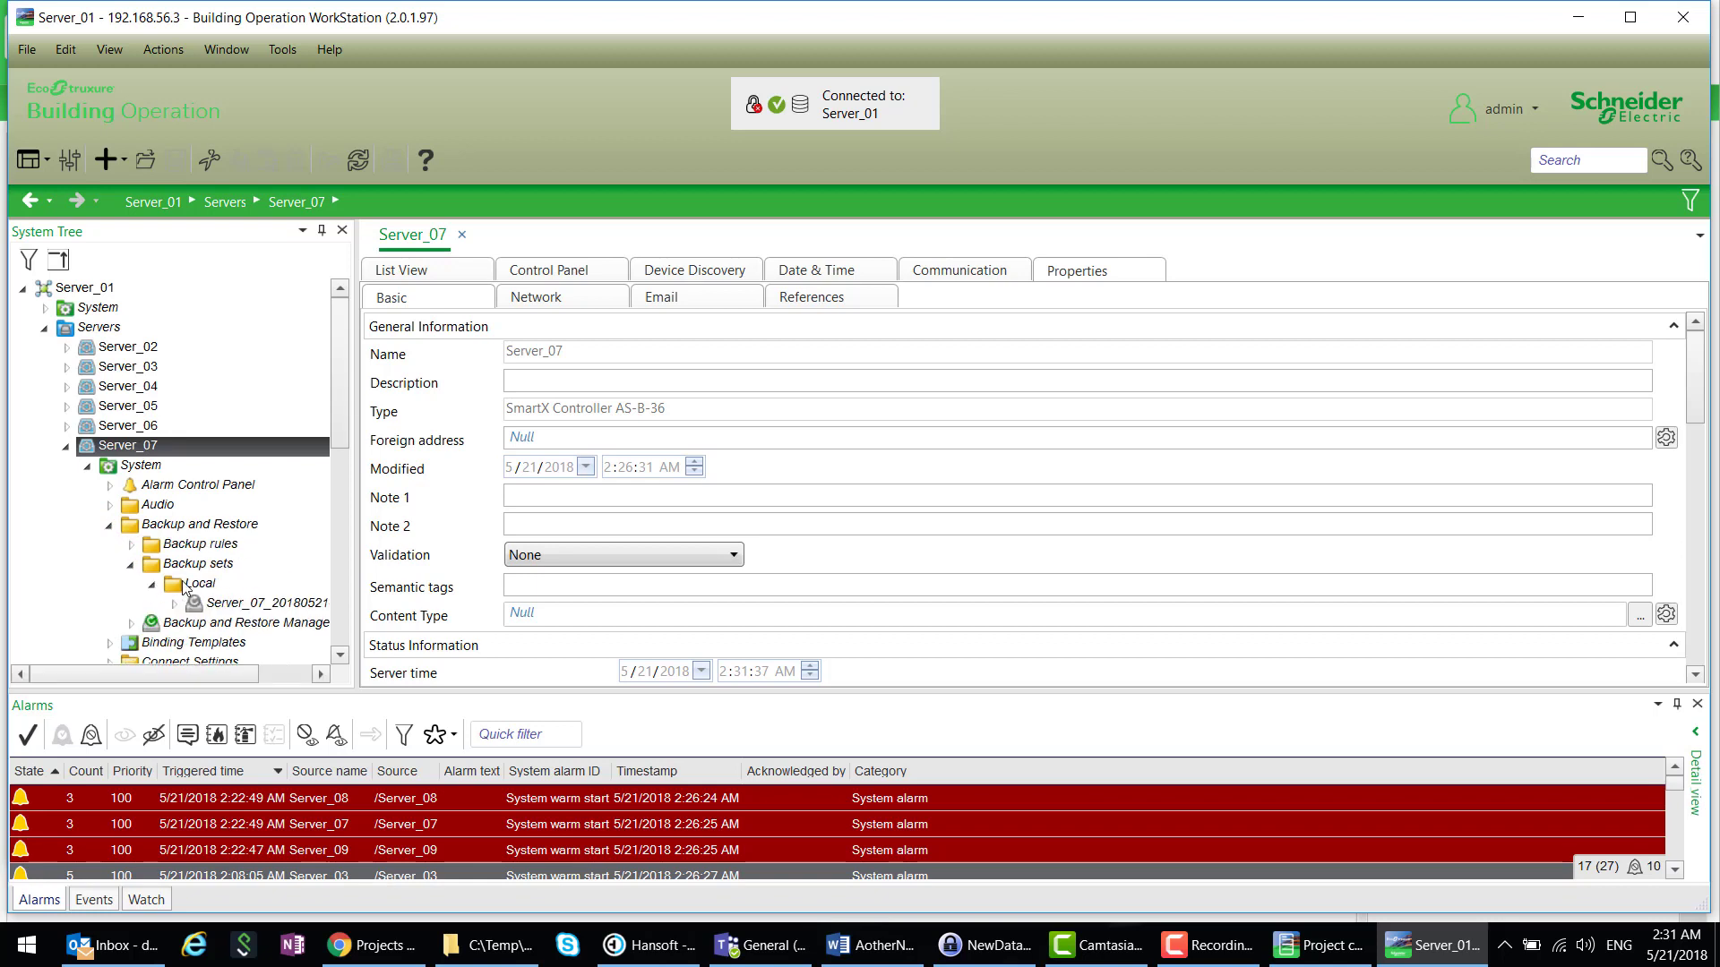
{"action": "left_click", "coordinate": [208, 603]}
- Save the Server_07 backup set as Server_07_20180521-023143.xbk in C:\Temp\PCT Video
{"action": "right_click", "coordinate": [211, 602]}
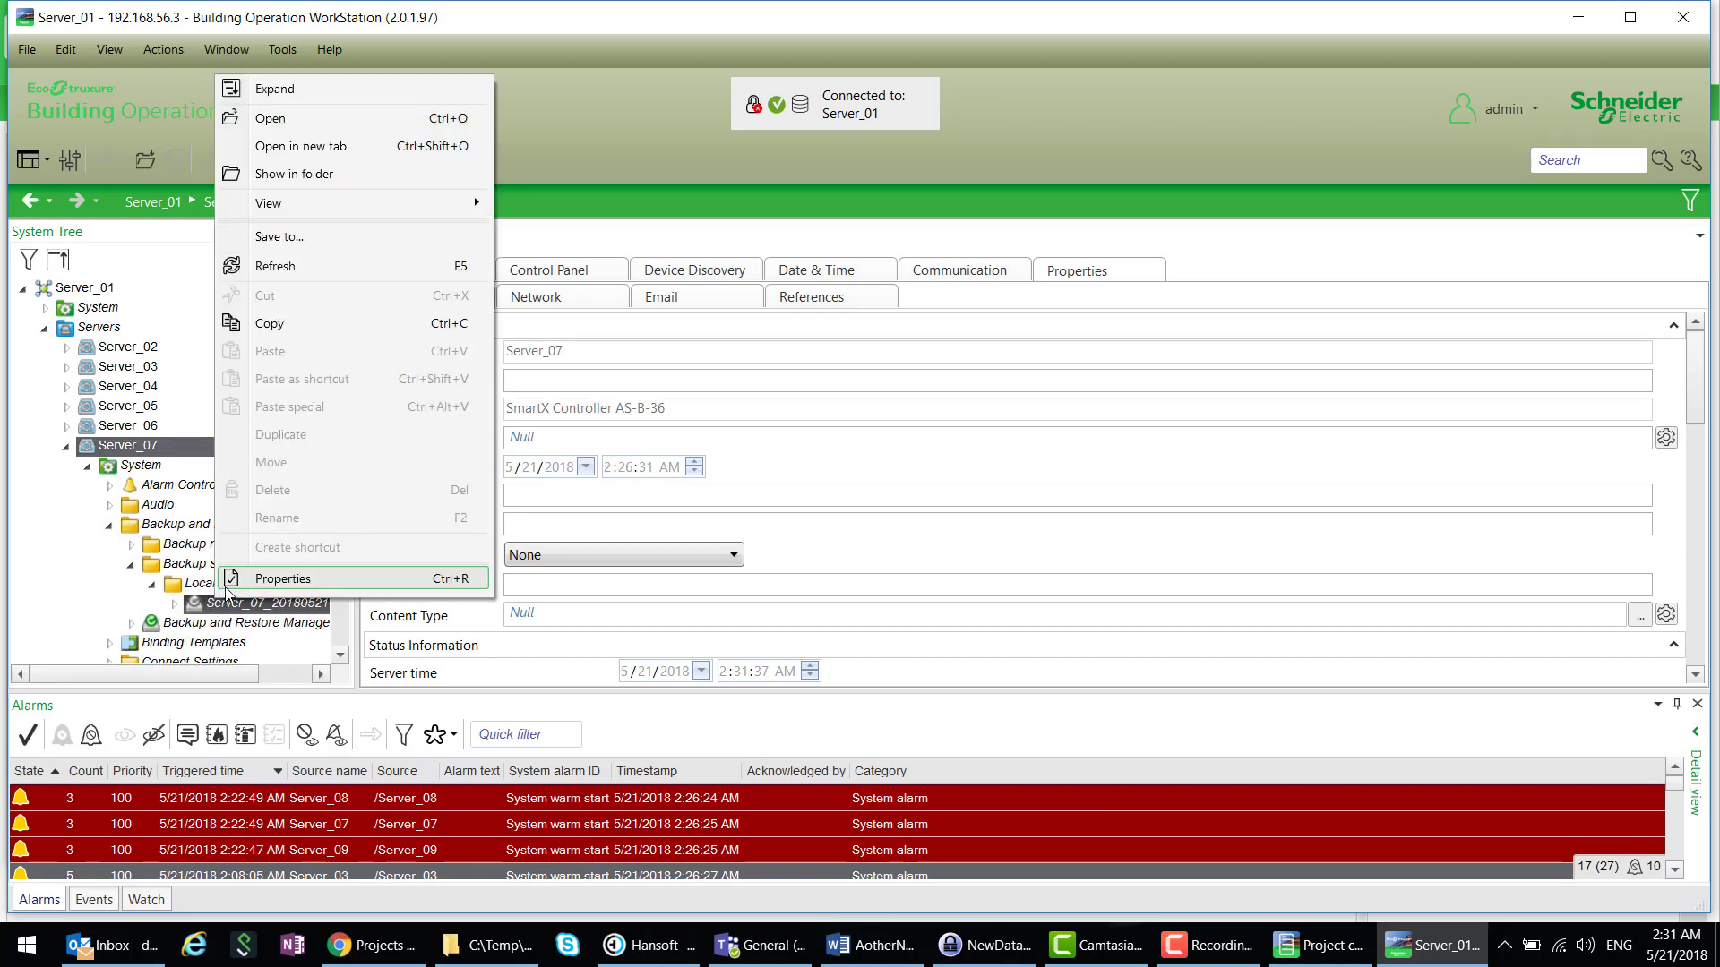
{"action": "left_click", "coordinate": [385, 237]}
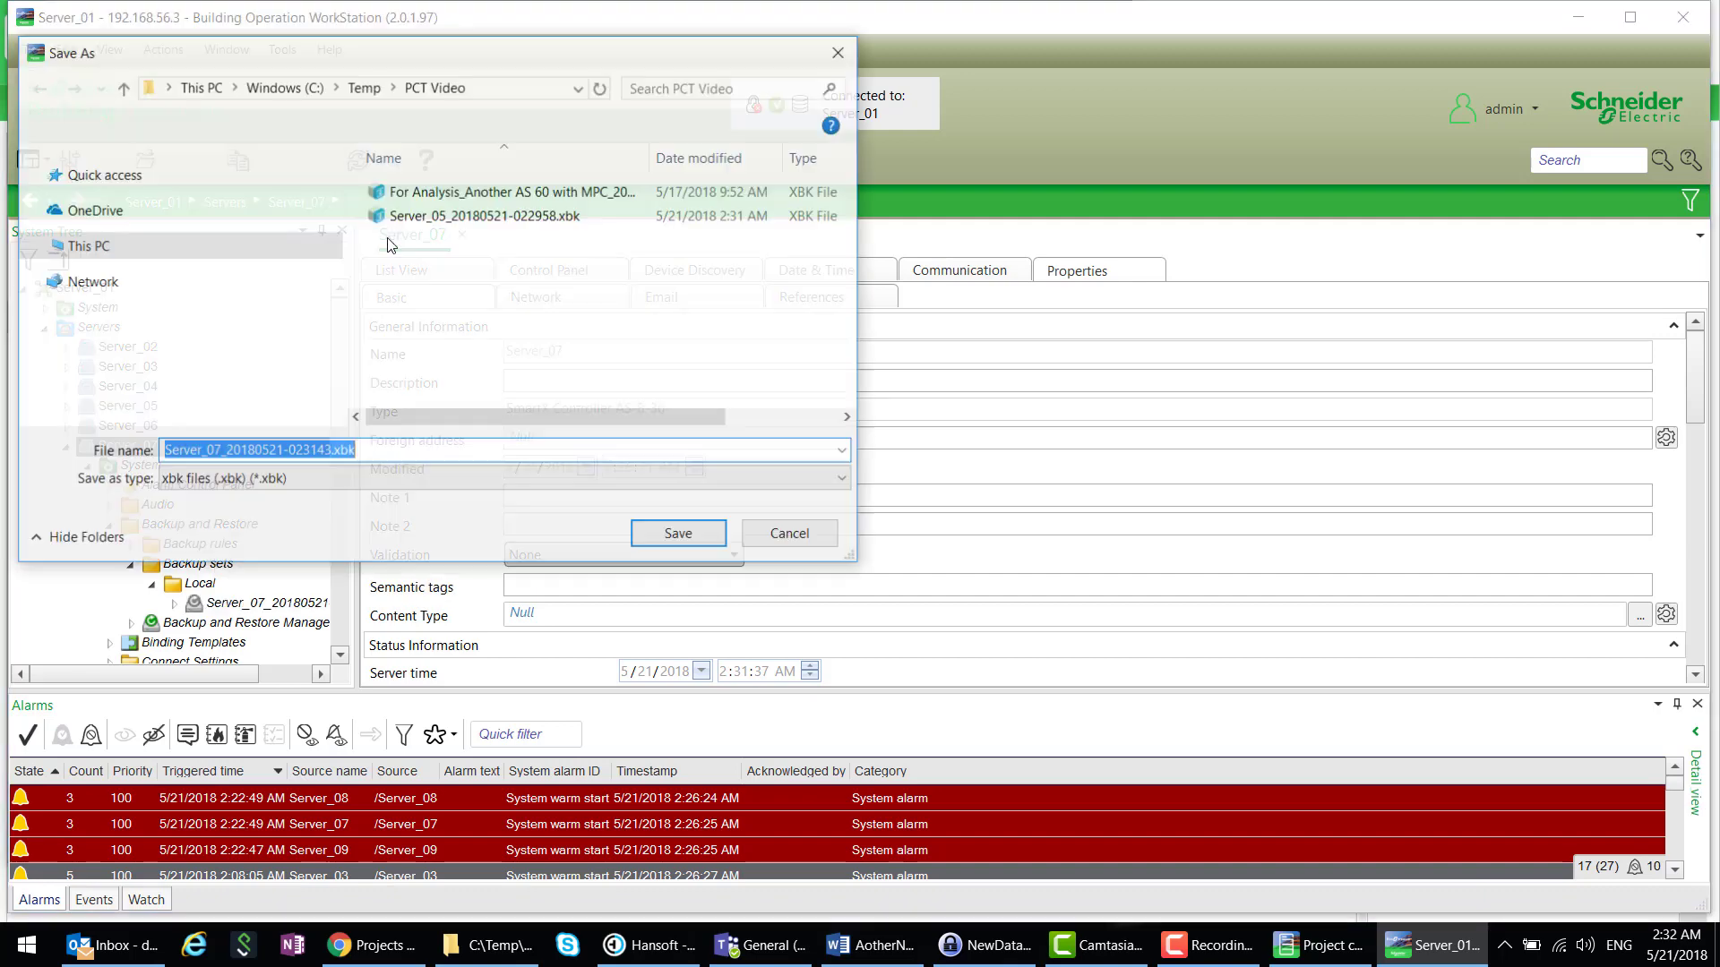
{"action": "left_click", "coordinate": [680, 539]}
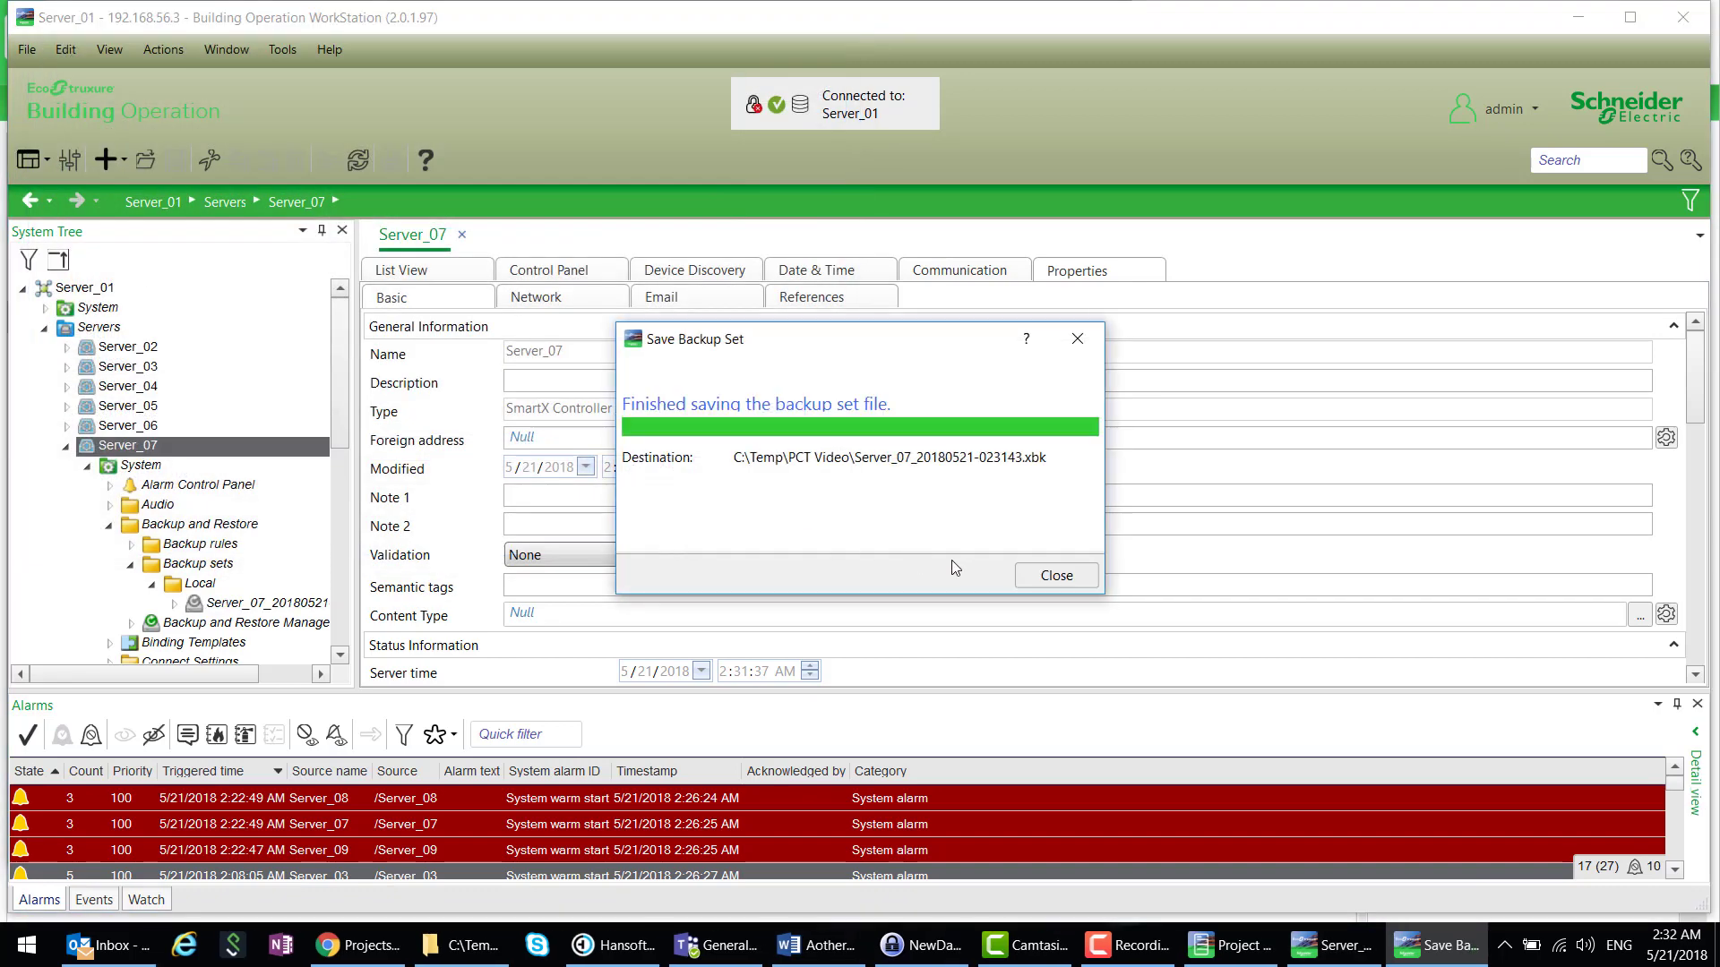
{"action": "left_click", "coordinate": [1054, 574]}
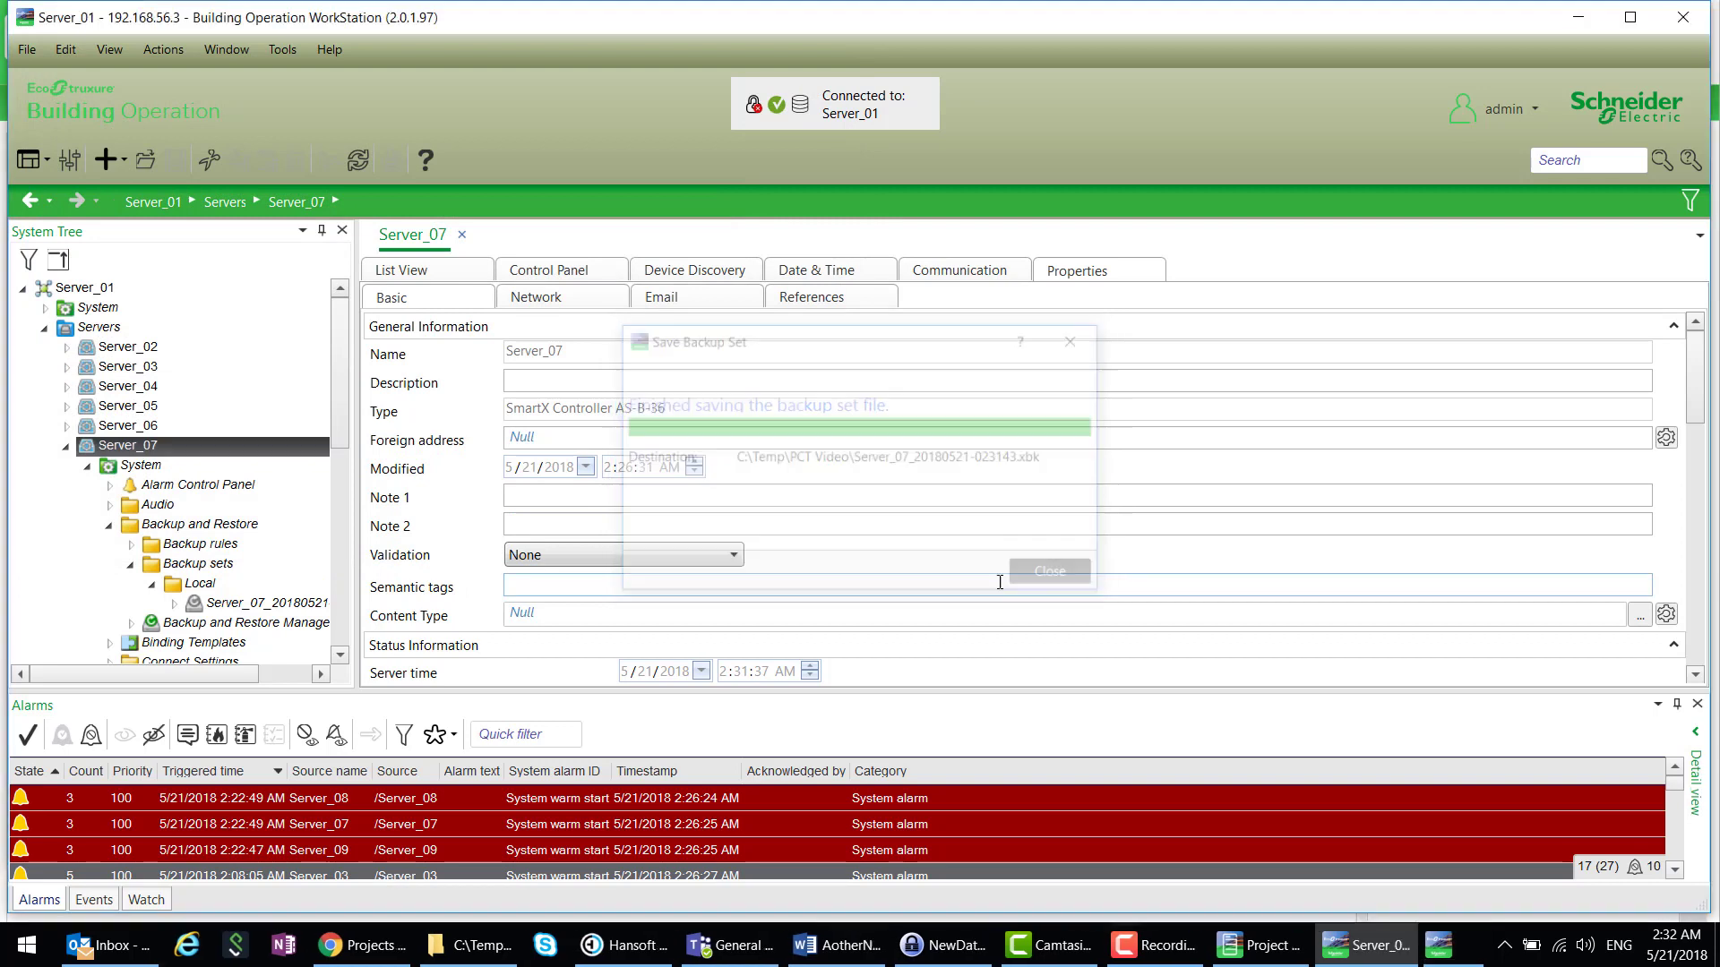
- Collapse Server_07 and close WorkStation, returning to the Project Configuration Tool
{"action": "left_click", "coordinate": [88, 466]}
{"action": "left_click", "coordinate": [66, 445]}
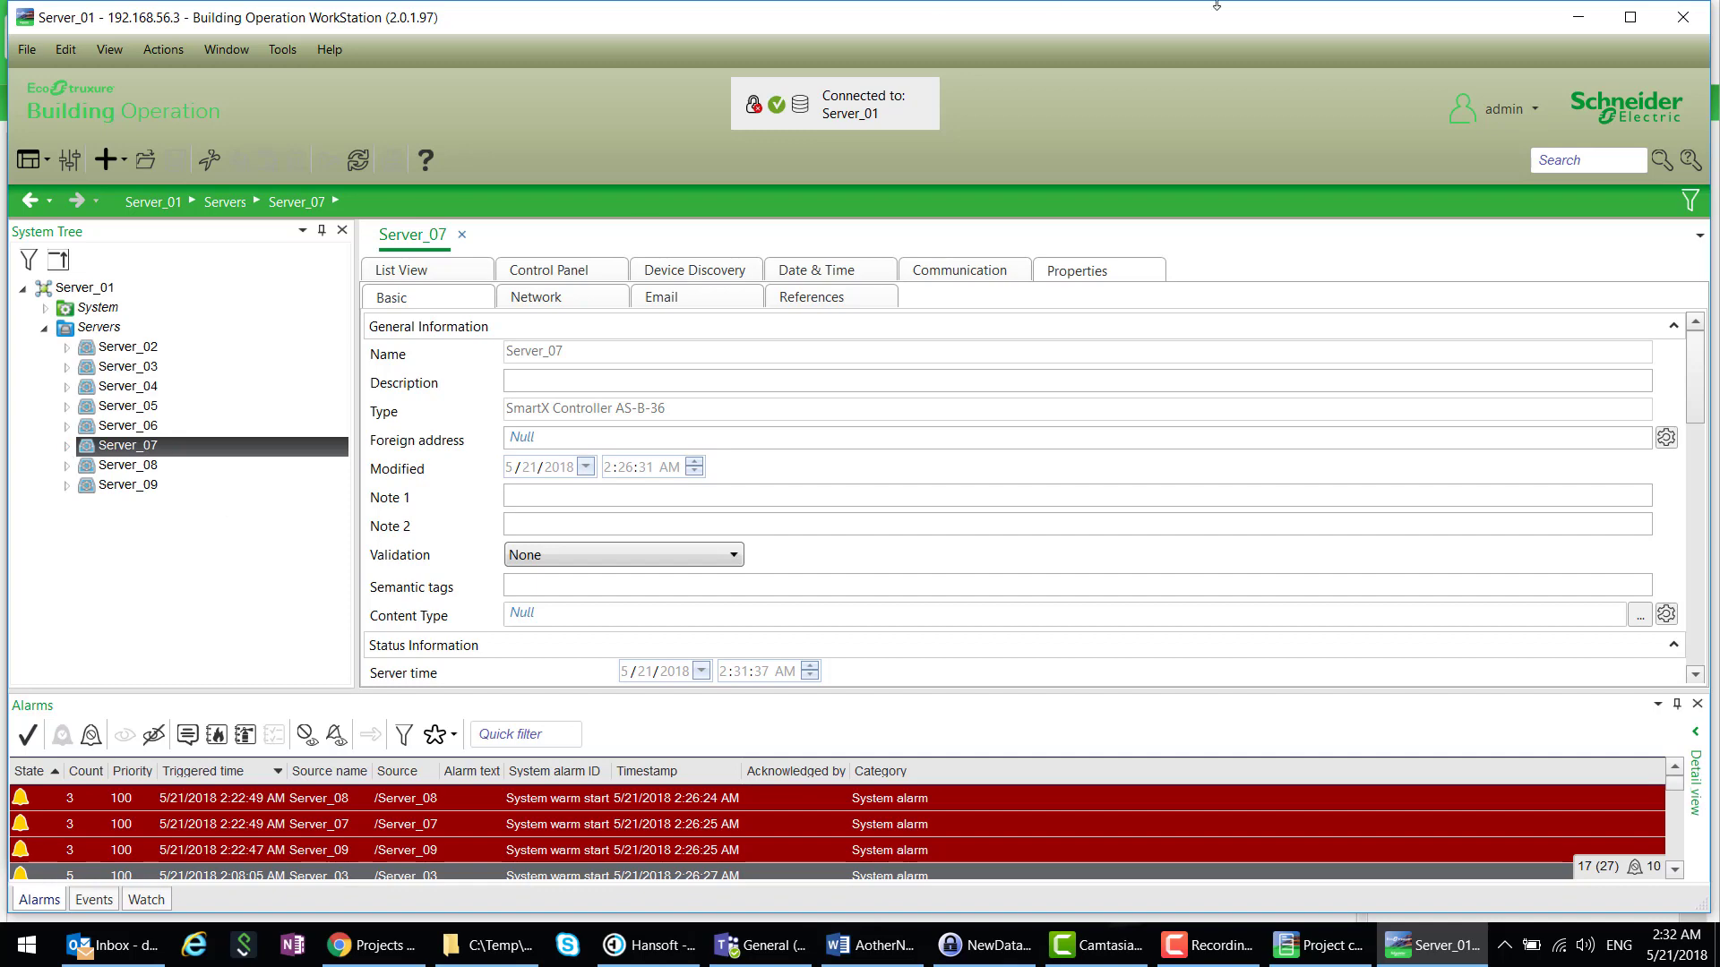
{"action": "left_click", "coordinate": [1684, 18]}
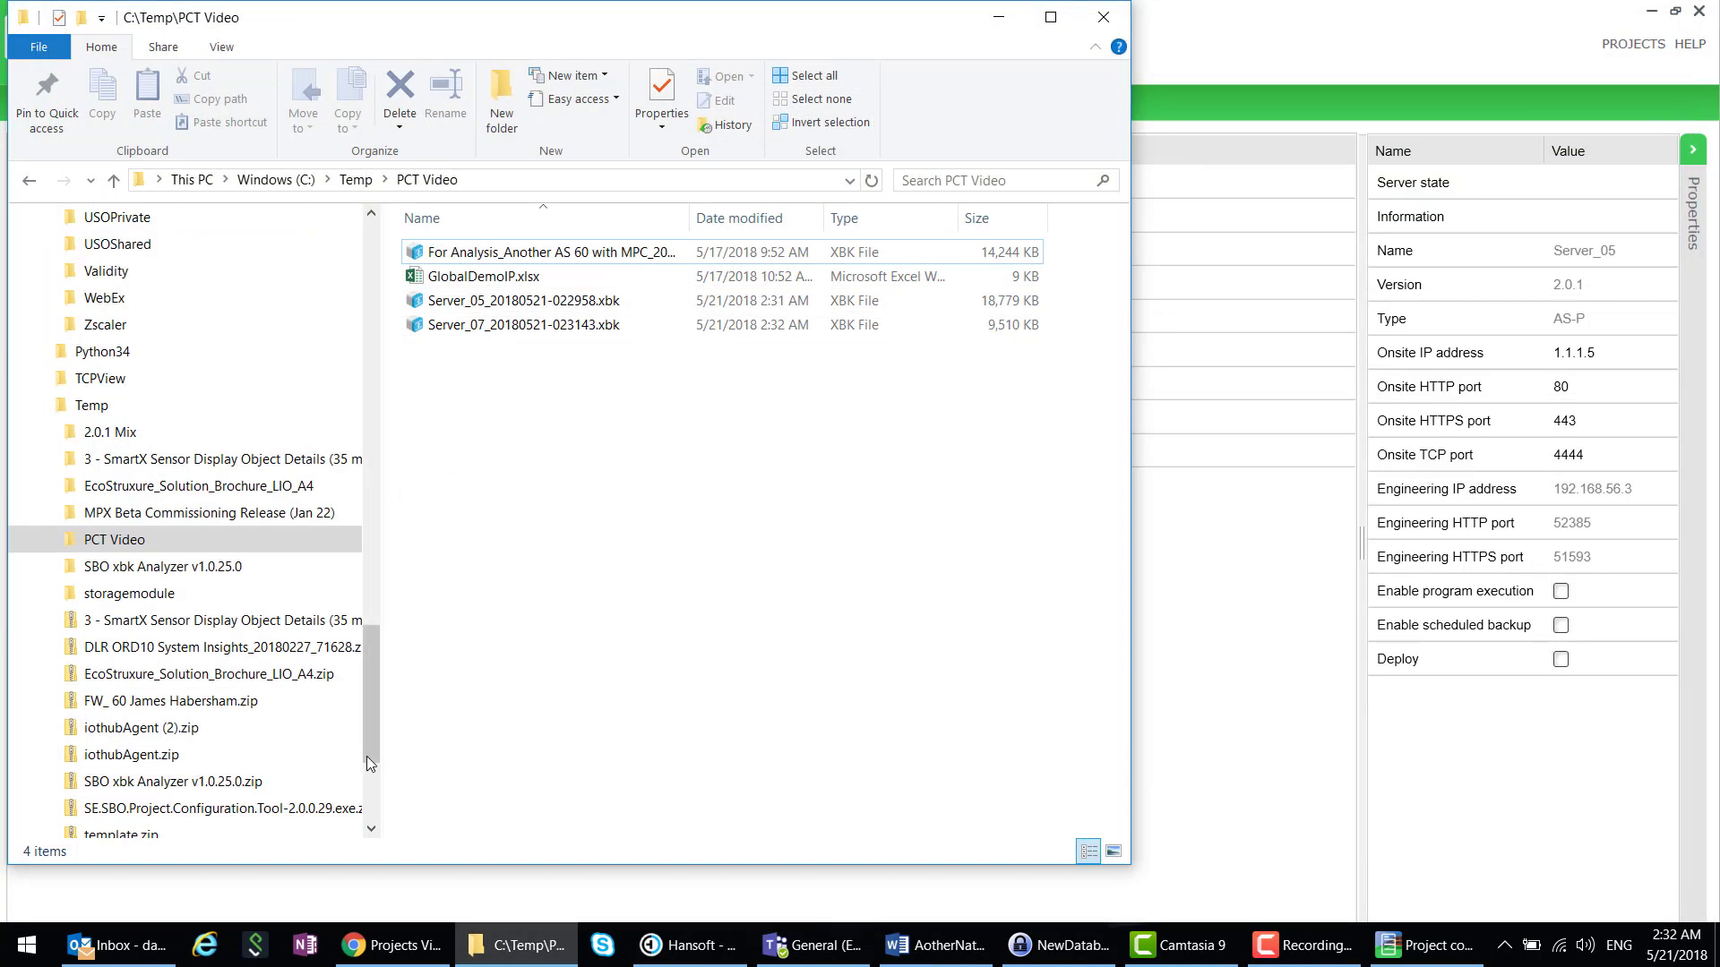
{"action": "left_click", "coordinate": [1258, 710]}
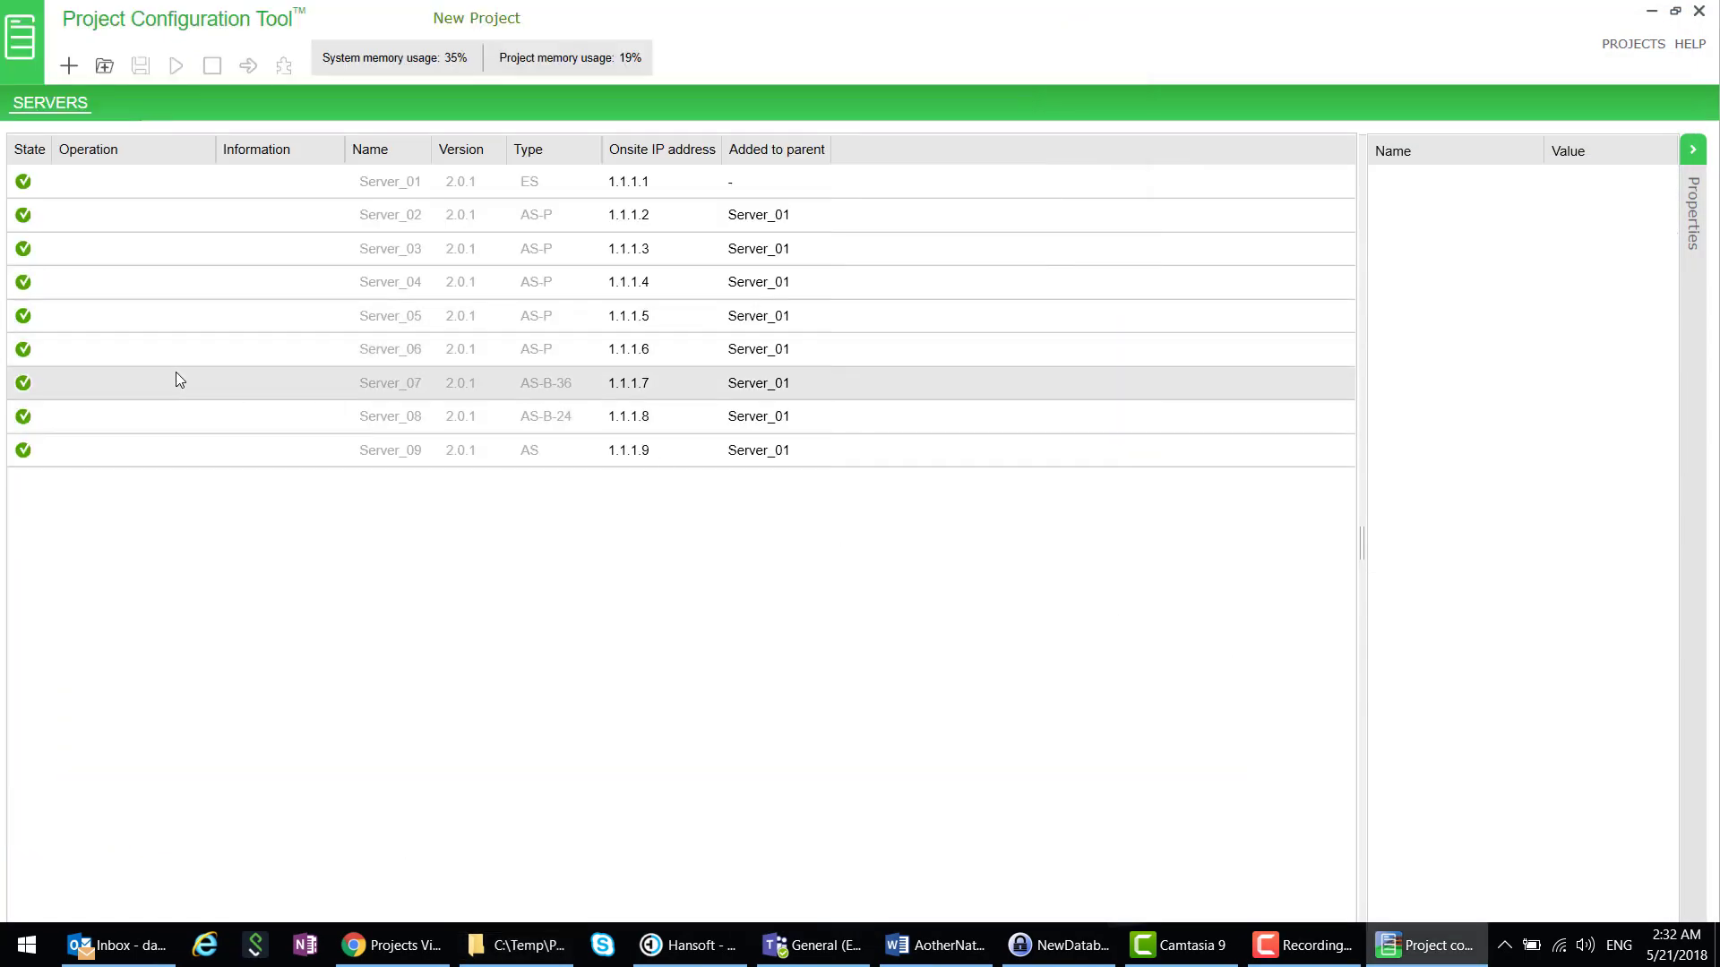
- Select Server_01 through Server_09 and stop all nine servers
{"action": "left_click", "coordinate": [78, 181]}
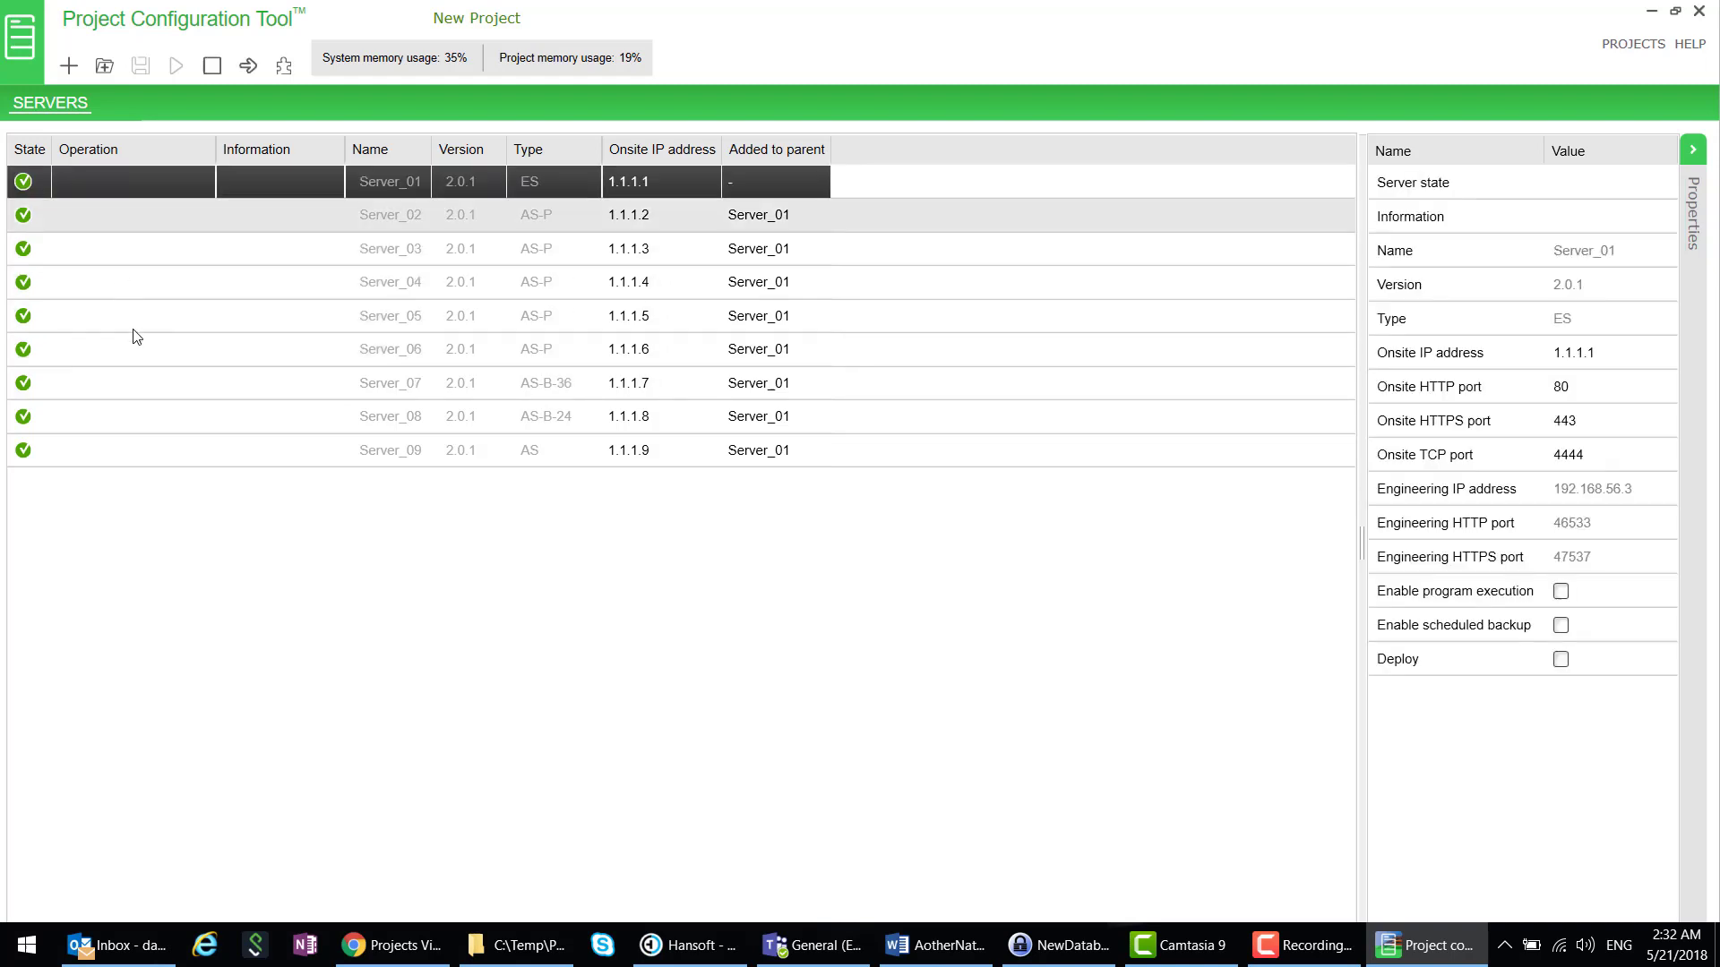
{"action": "left_click", "coordinate": [114, 450], "text": "shift"}
{"action": "left_click", "coordinate": [213, 66]}
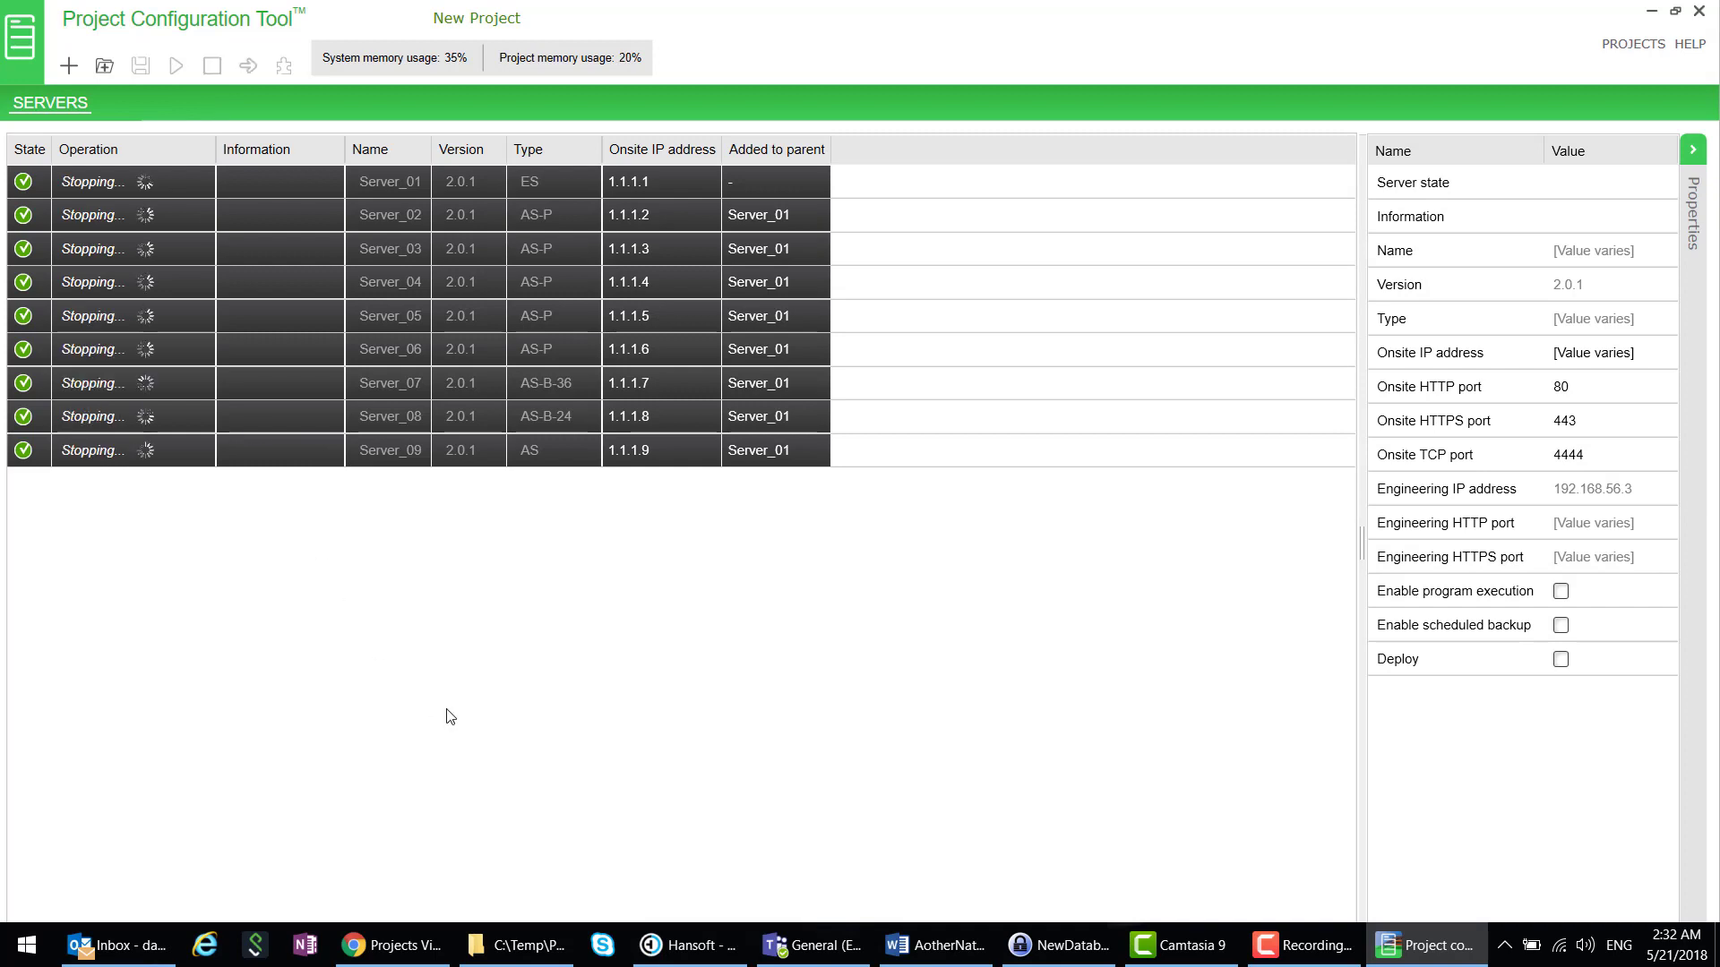
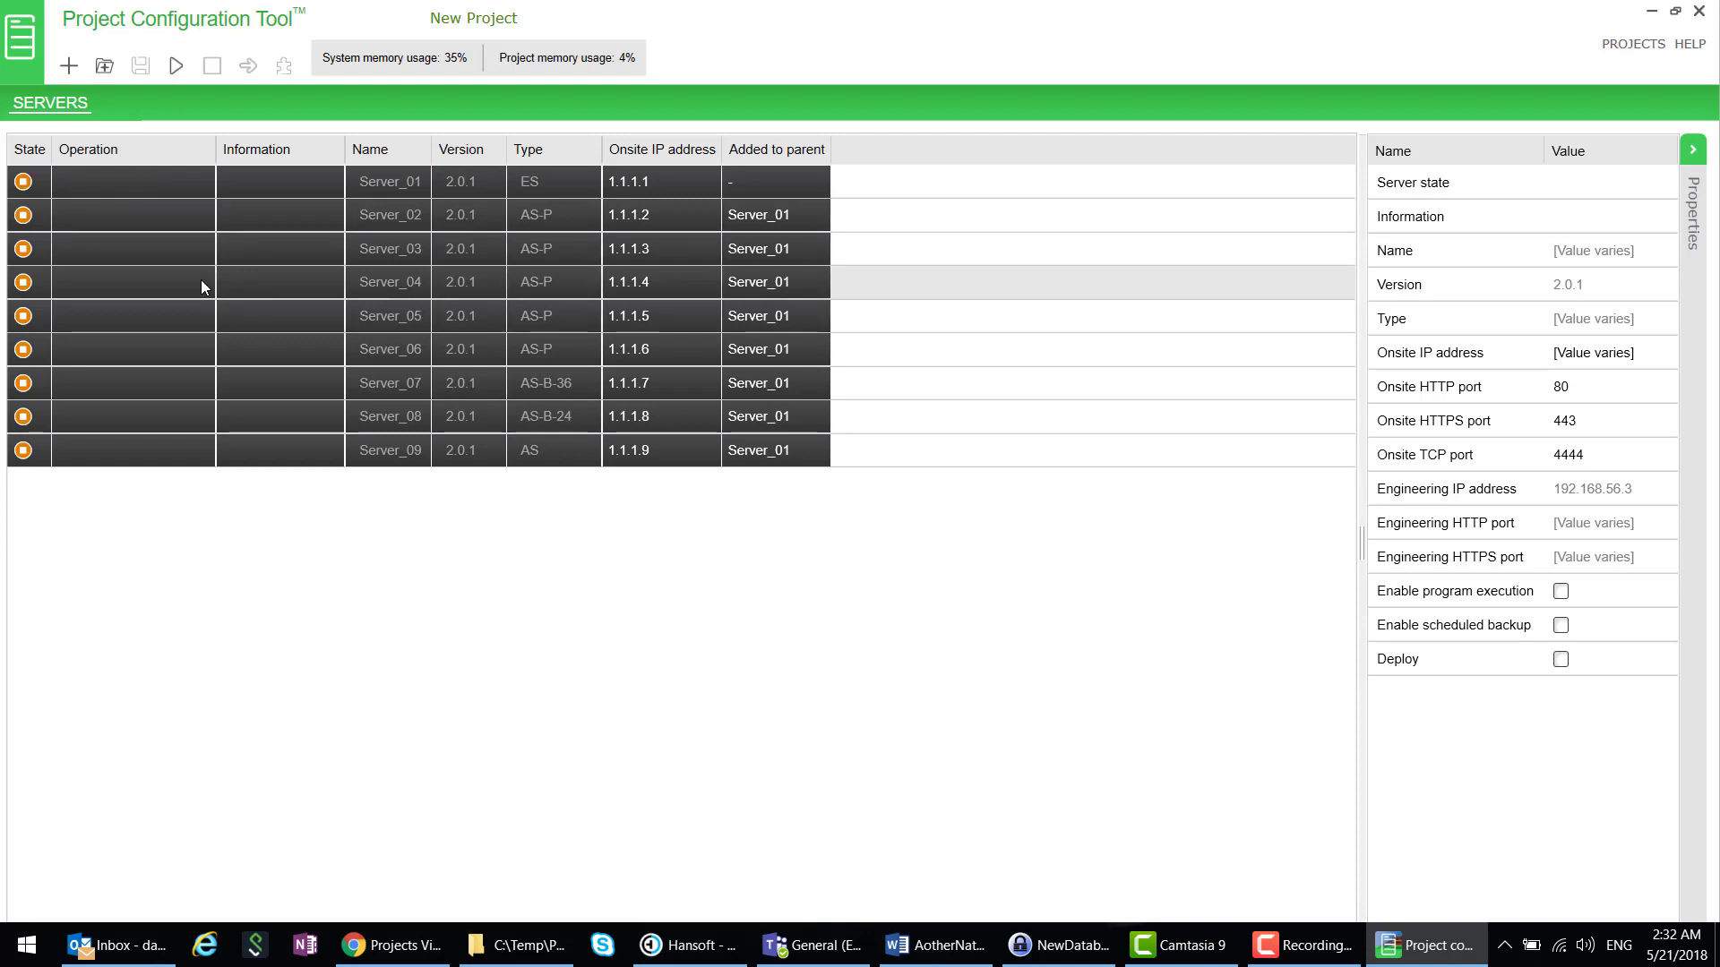
- Try deleting Server_05, dismiss the failed-deletion error, and start the Server_01 parent server
{"action": "left_click", "coordinate": [109, 321]}
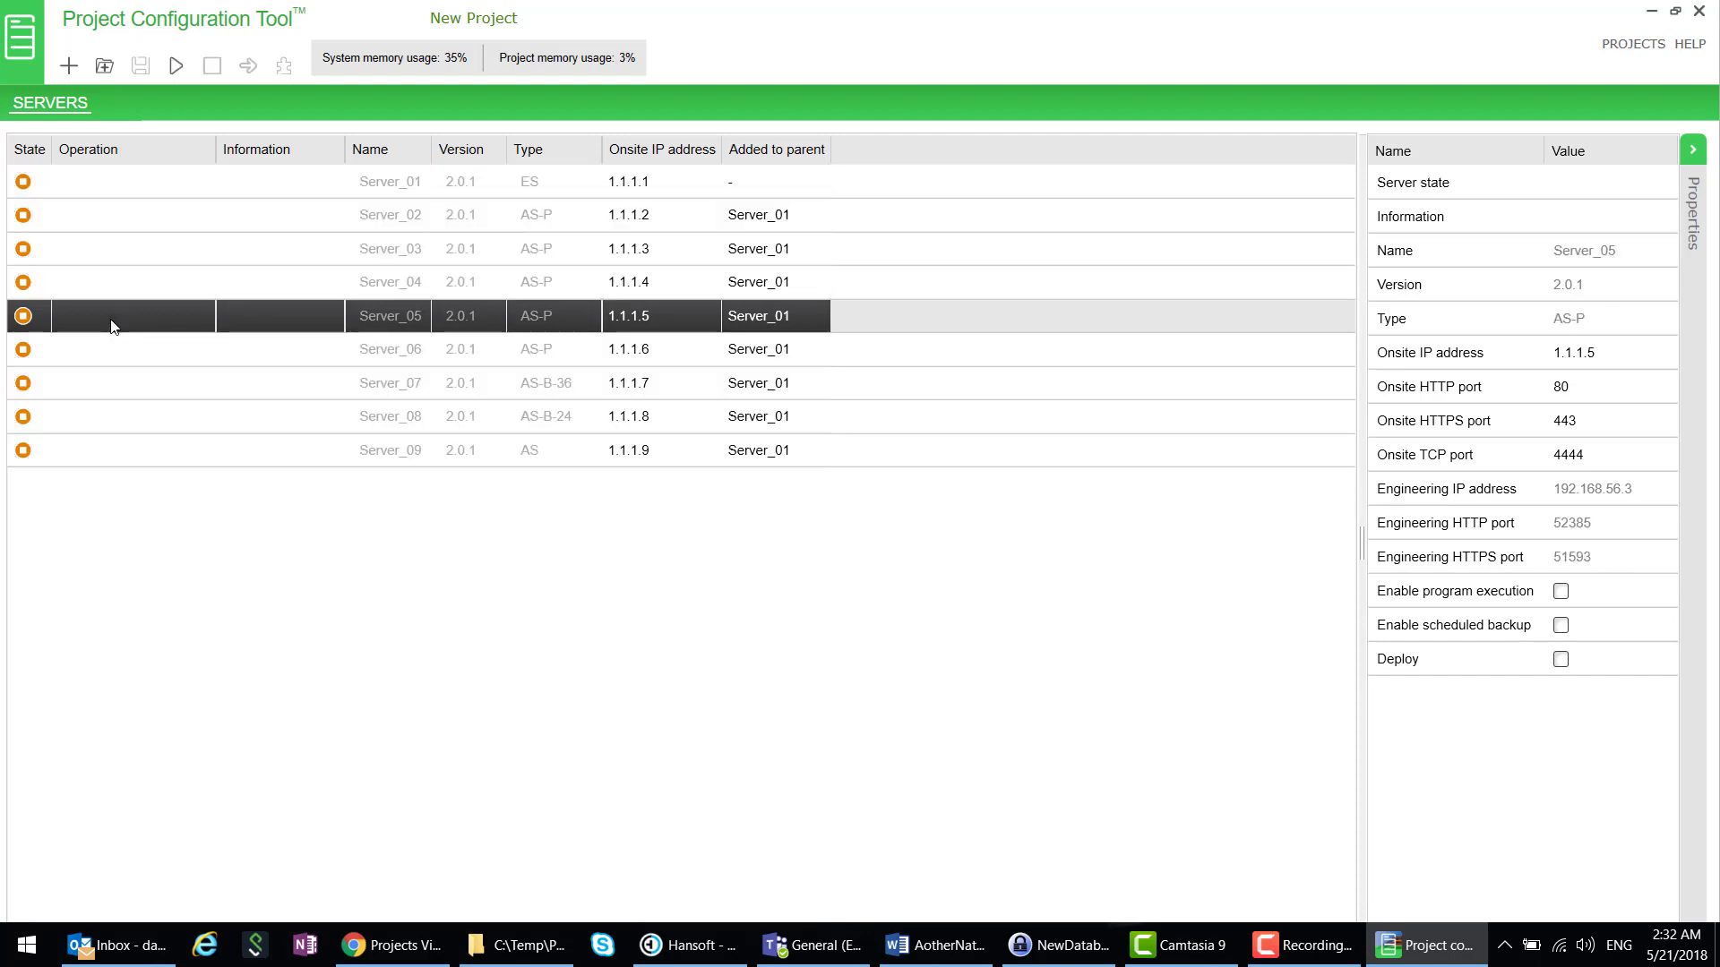
{"action": "right_click", "coordinate": [113, 323]}
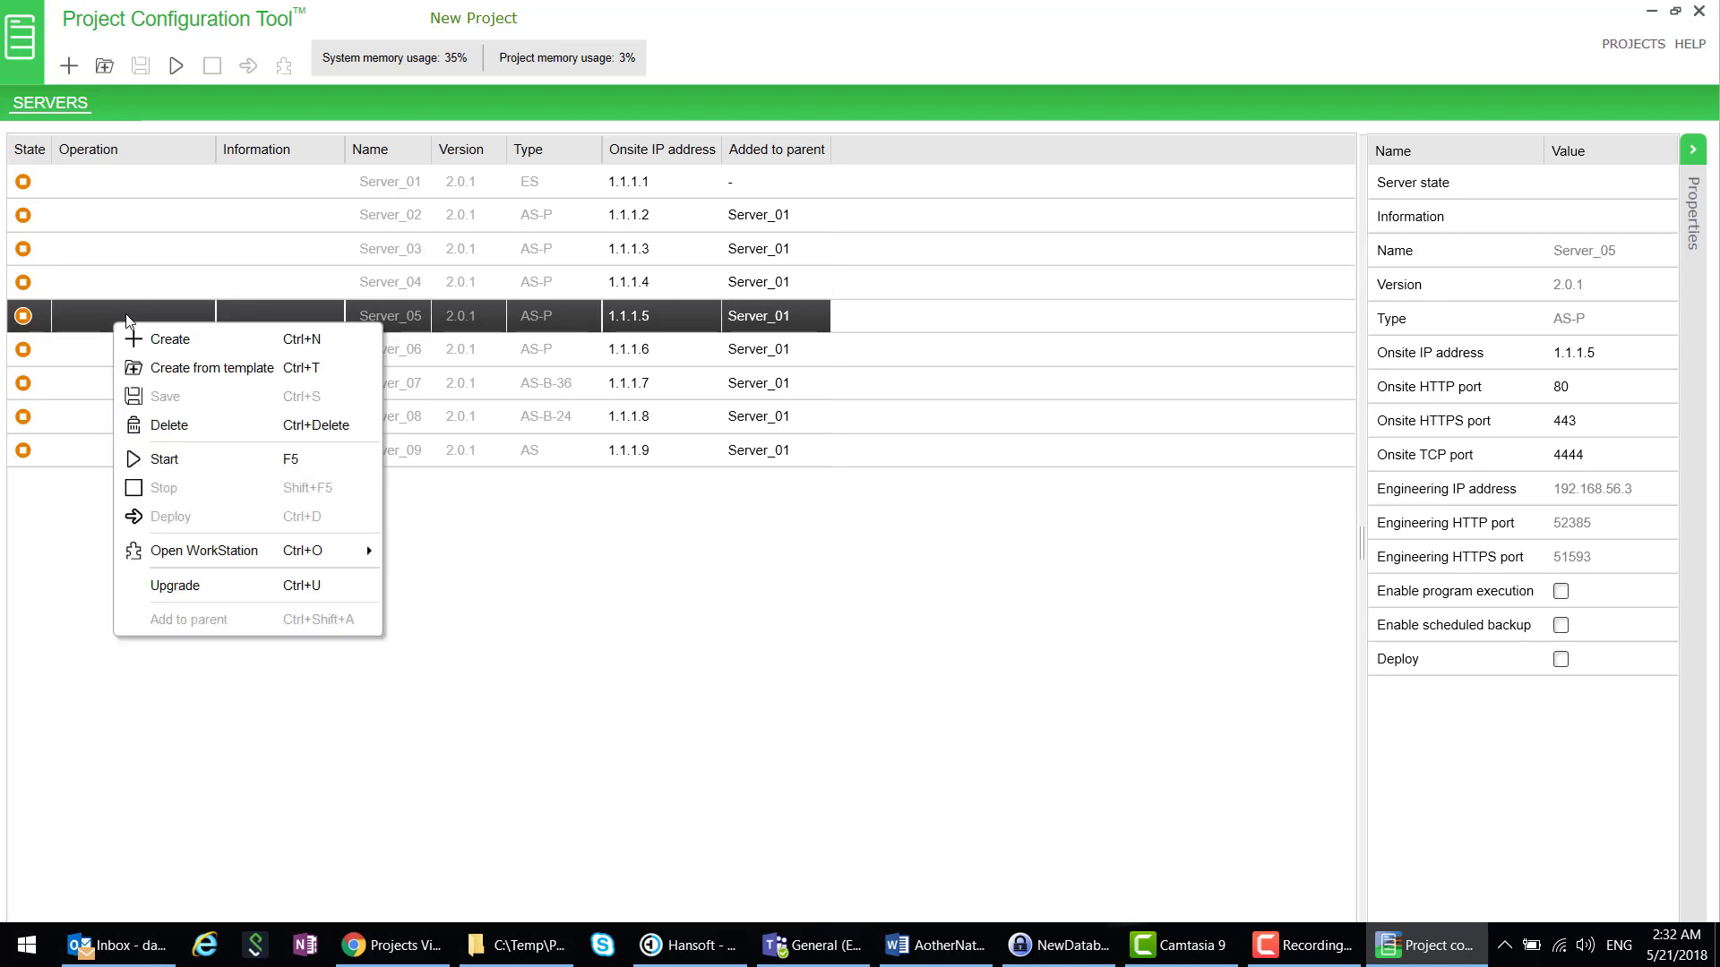
{"action": "left_click", "coordinate": [201, 425]}
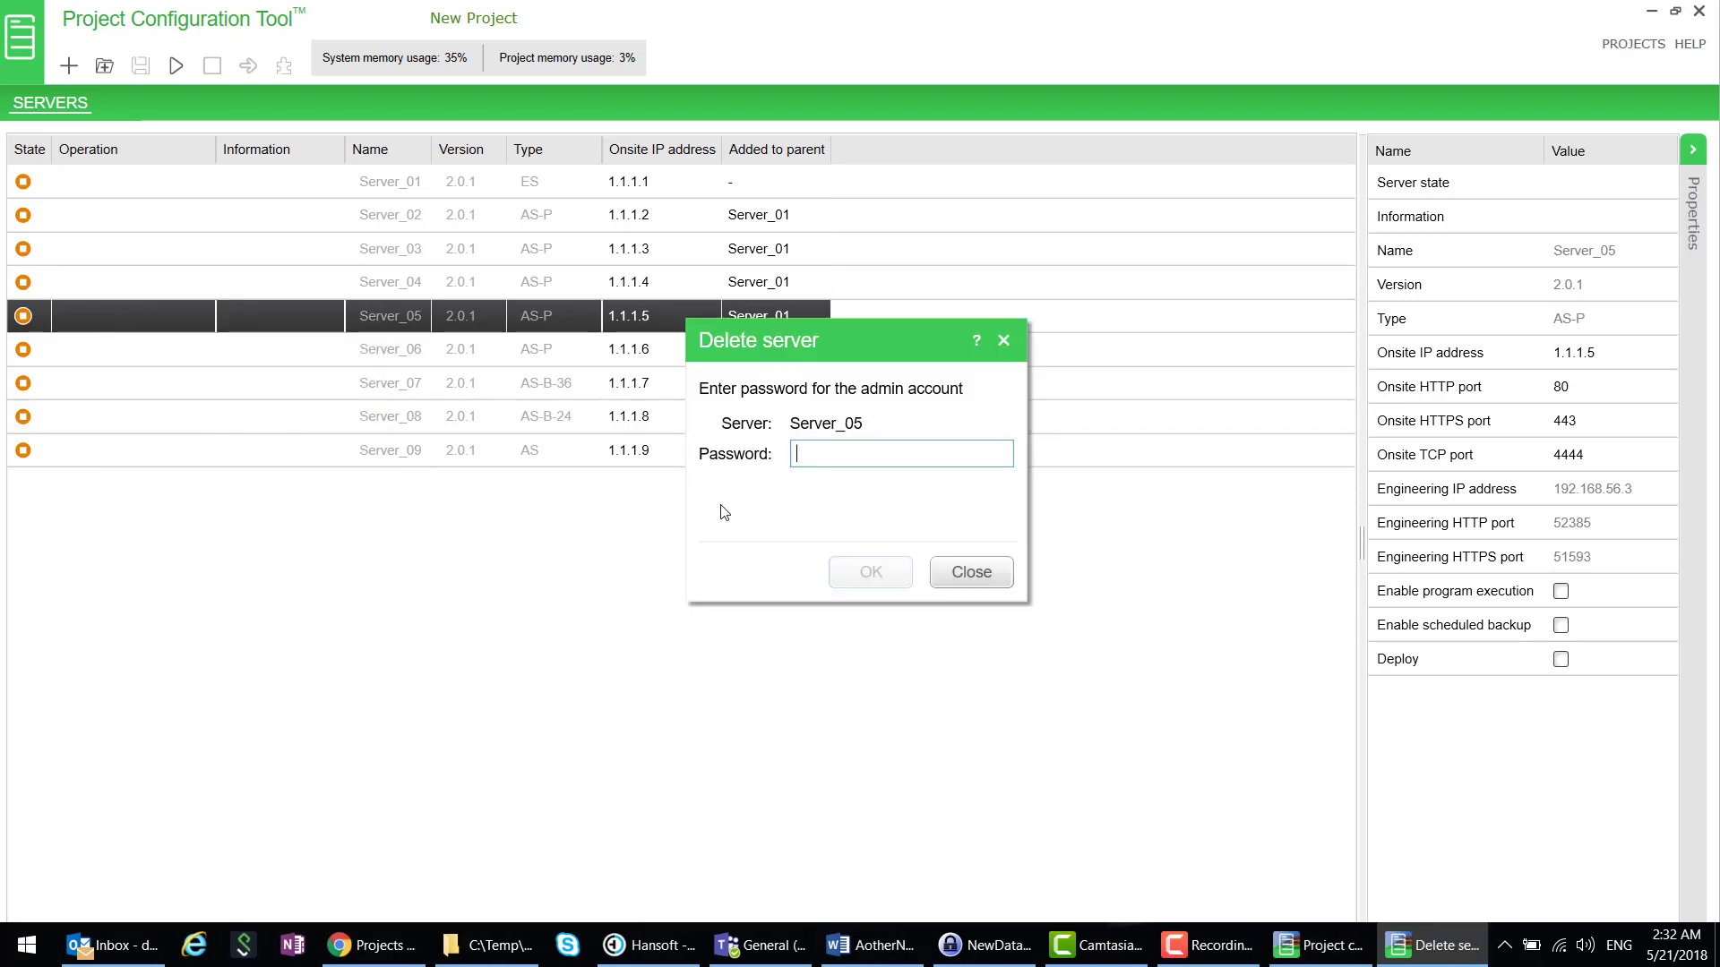
{"action": "type", "text": "•"}
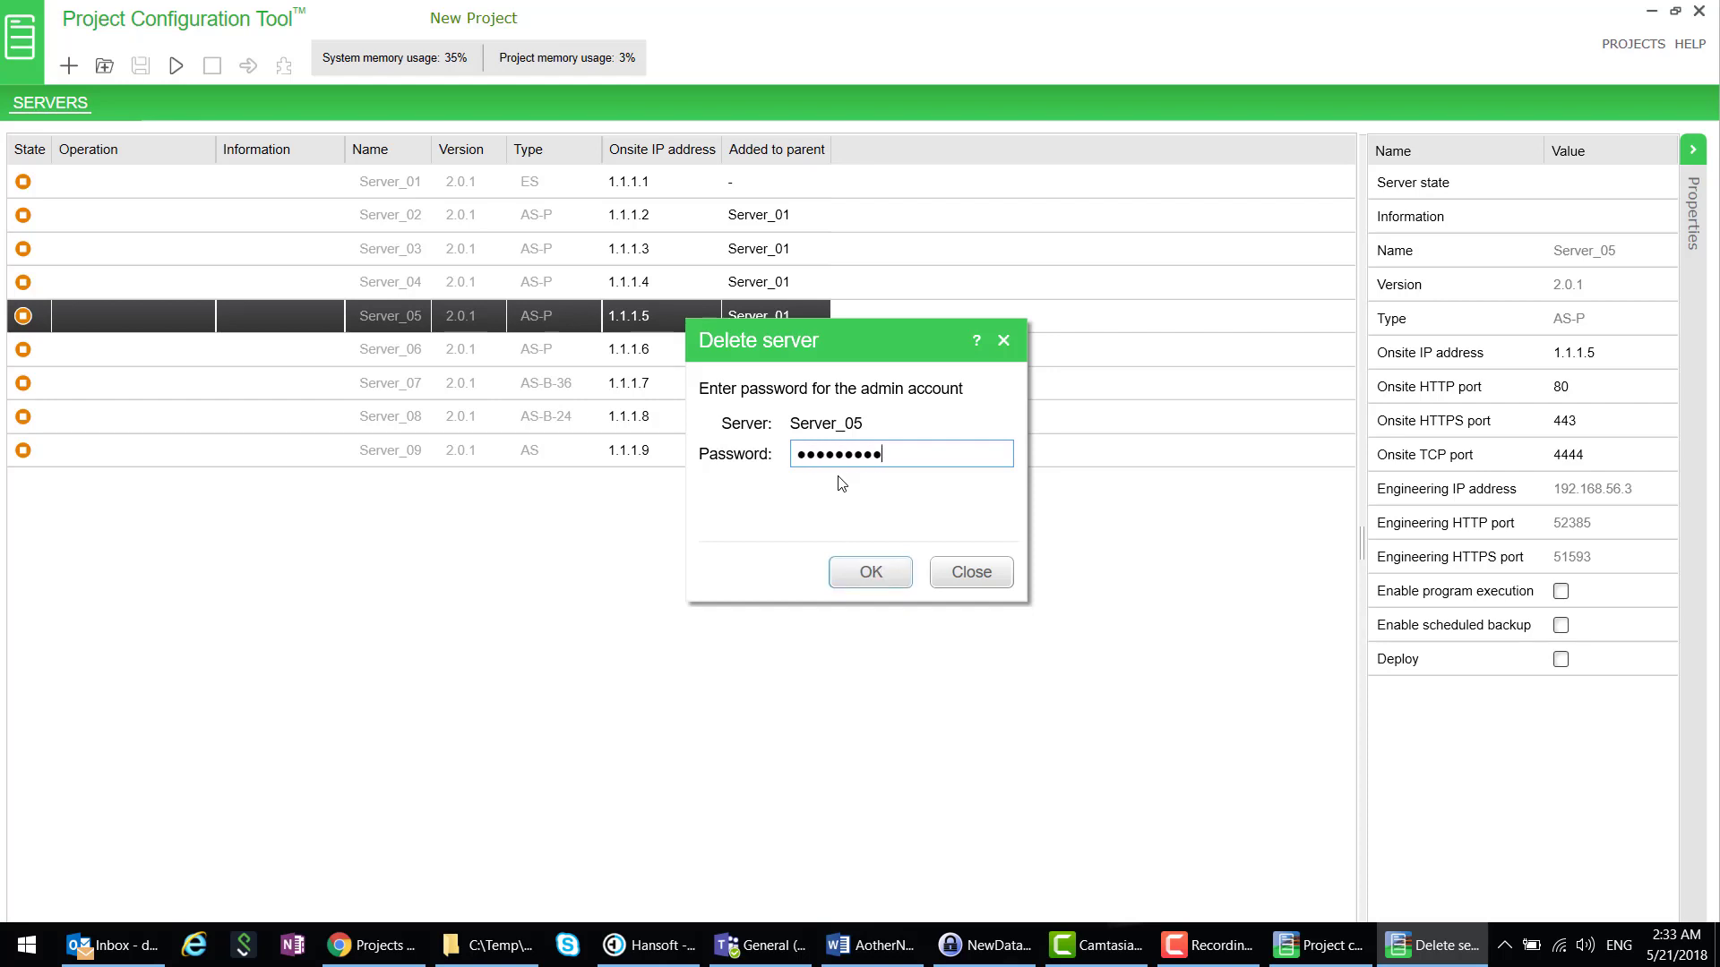
{"action": "left_click", "coordinate": [871, 572]}
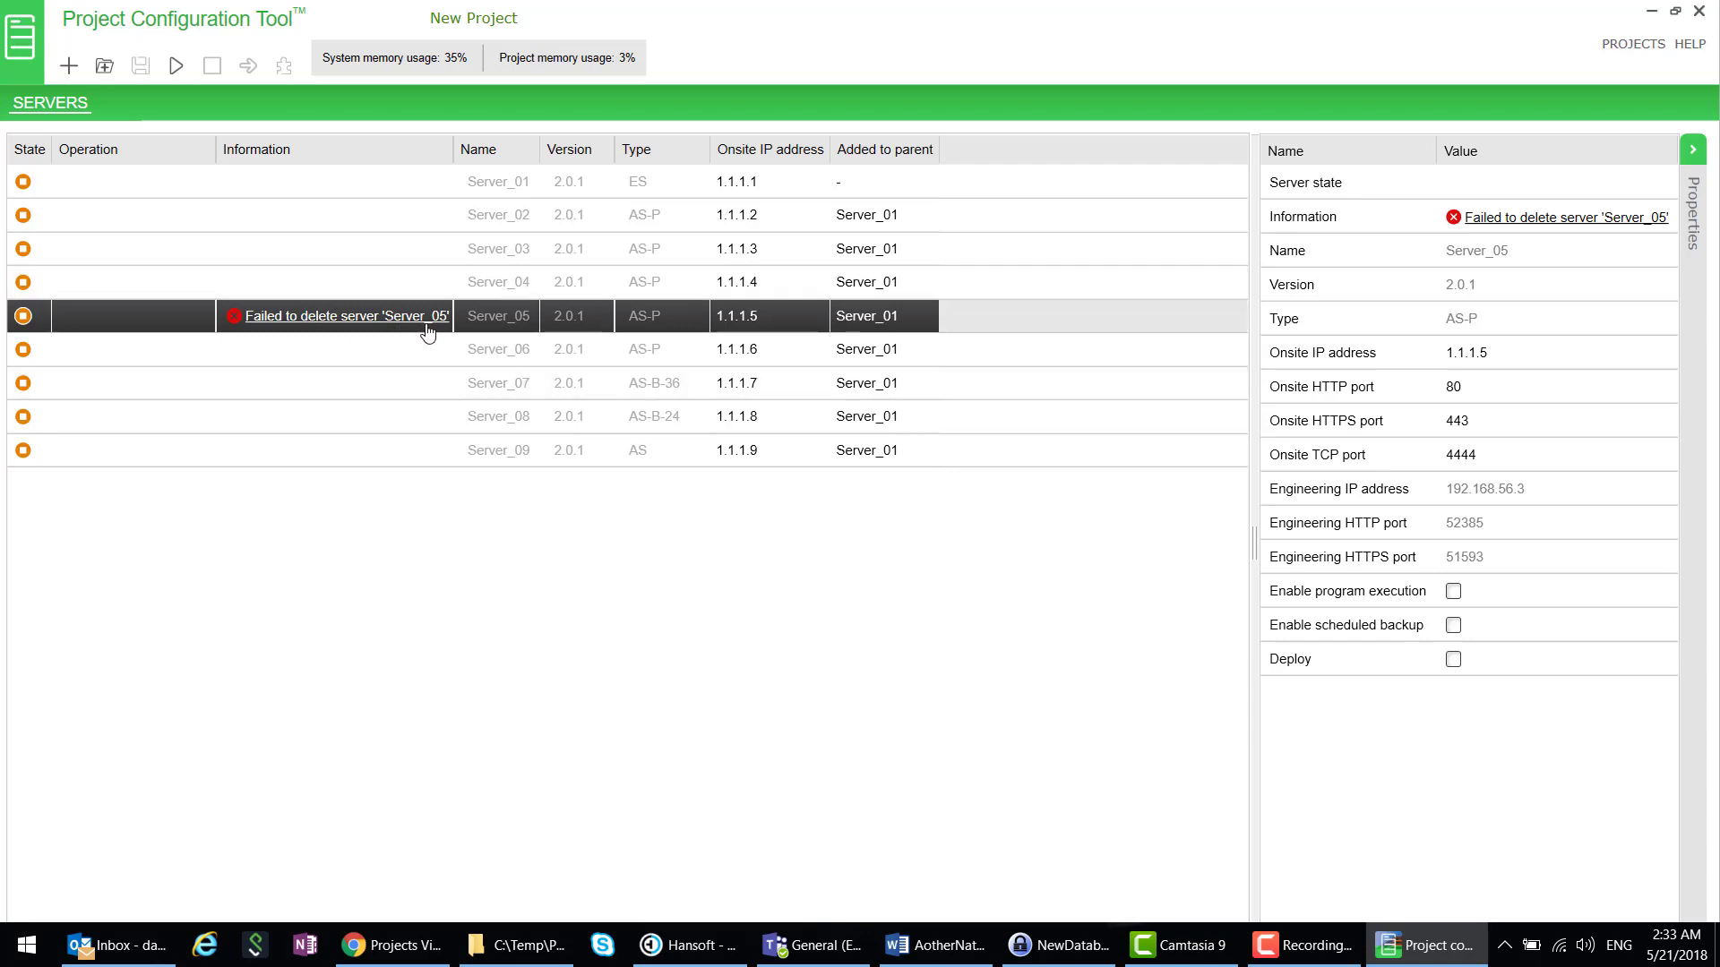
{"action": "mouse_move", "coordinate": [452, 330]}
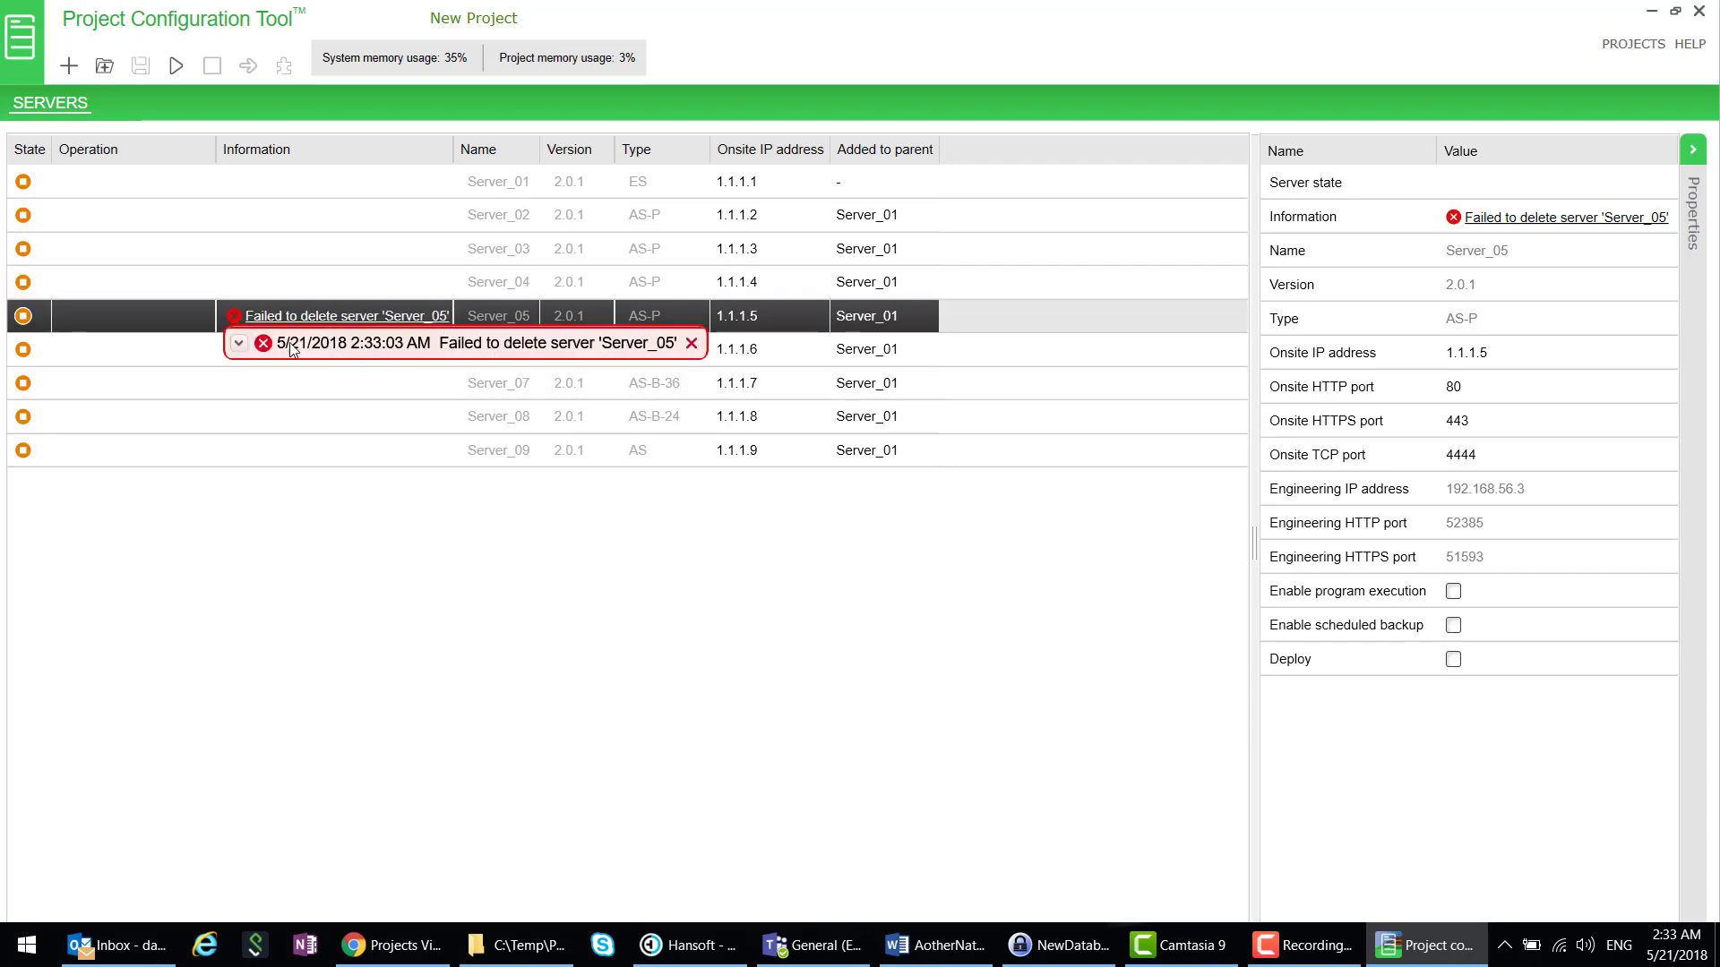
{"action": "left_click", "coordinate": [238, 344]}
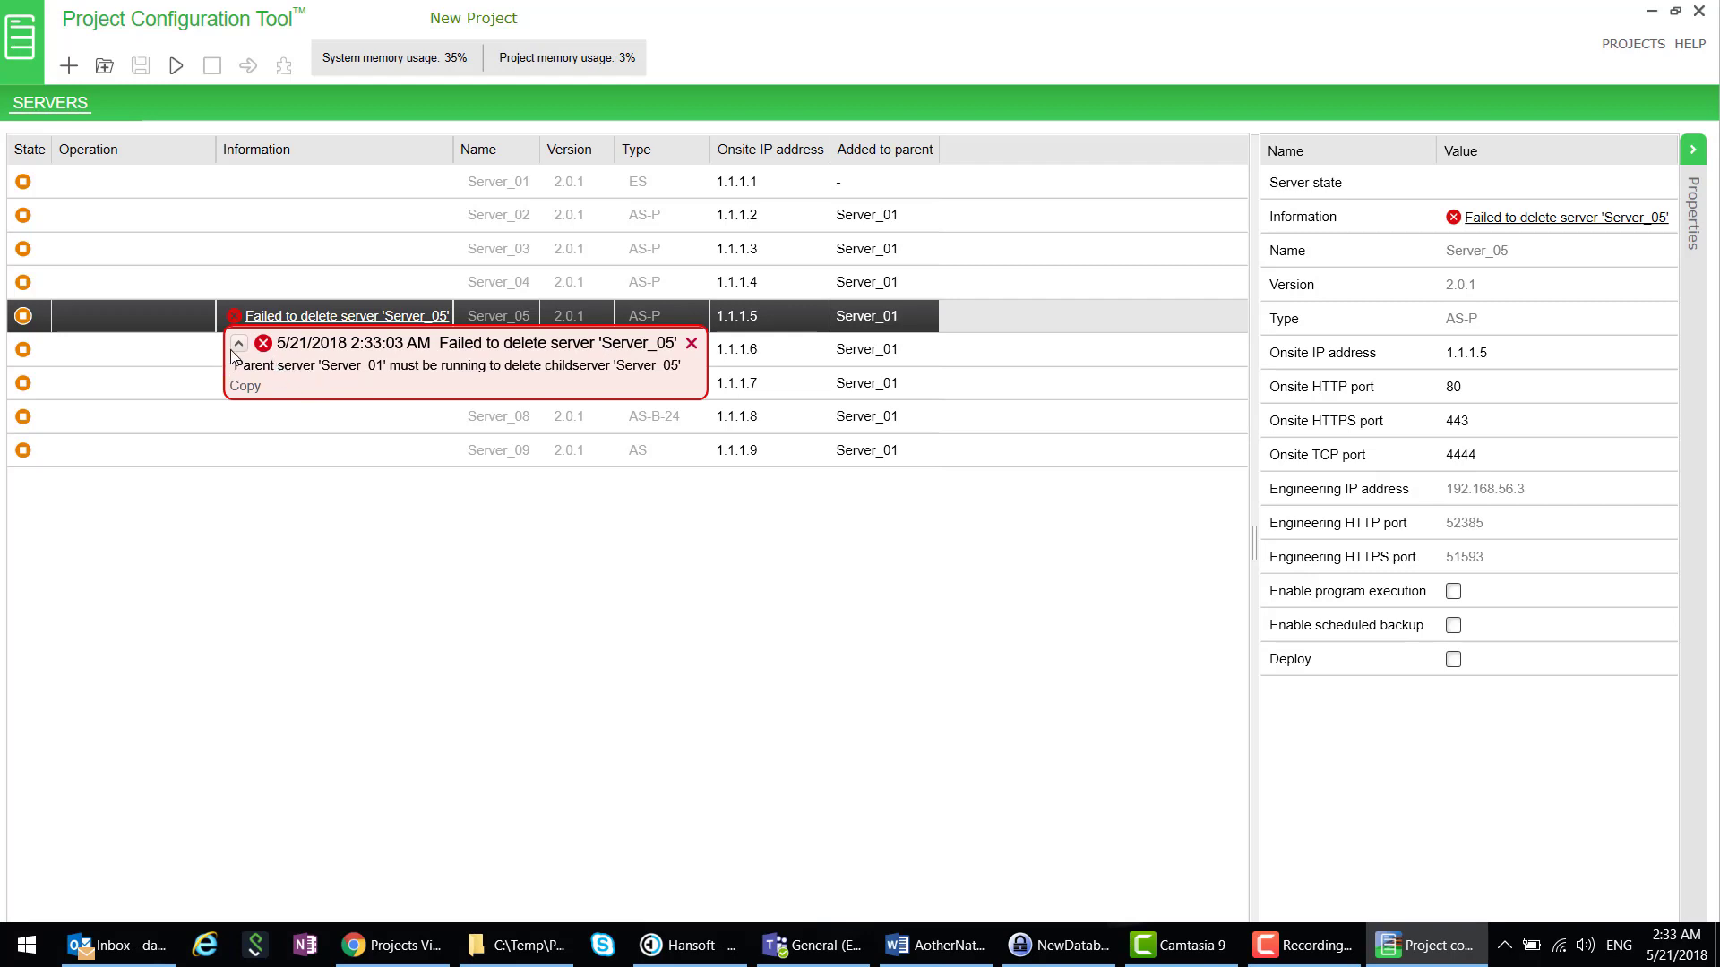
{"action": "left_click", "coordinate": [238, 343]}
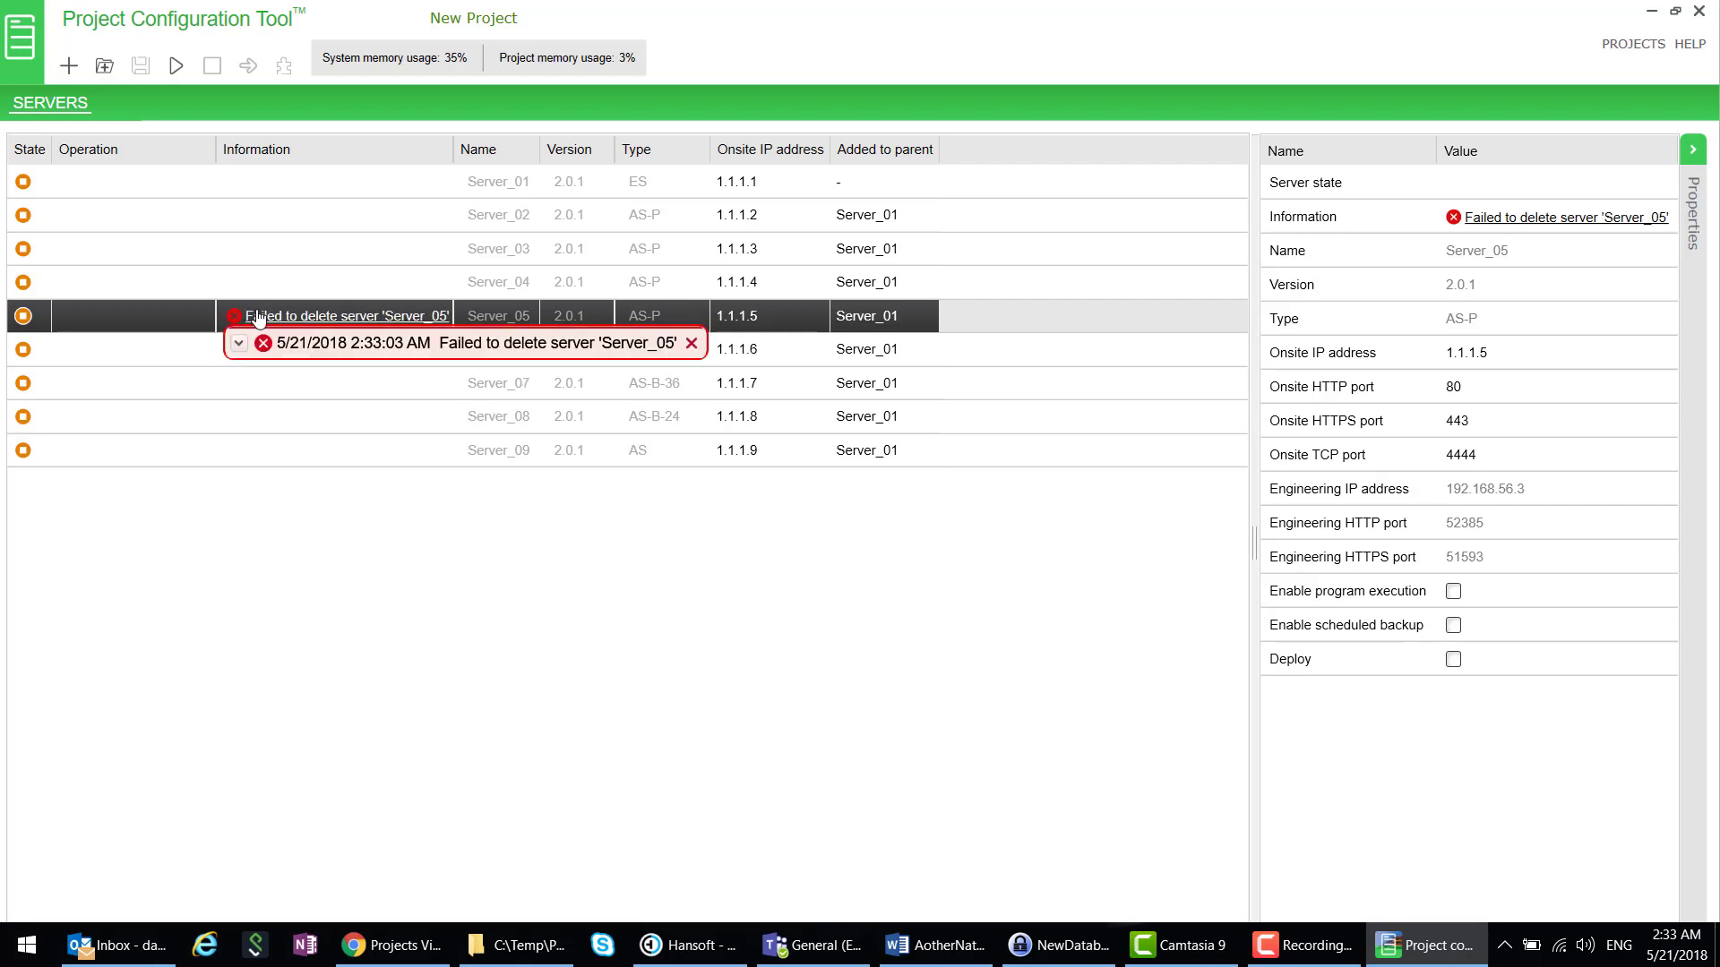
{"action": "left_click", "coordinate": [693, 344]}
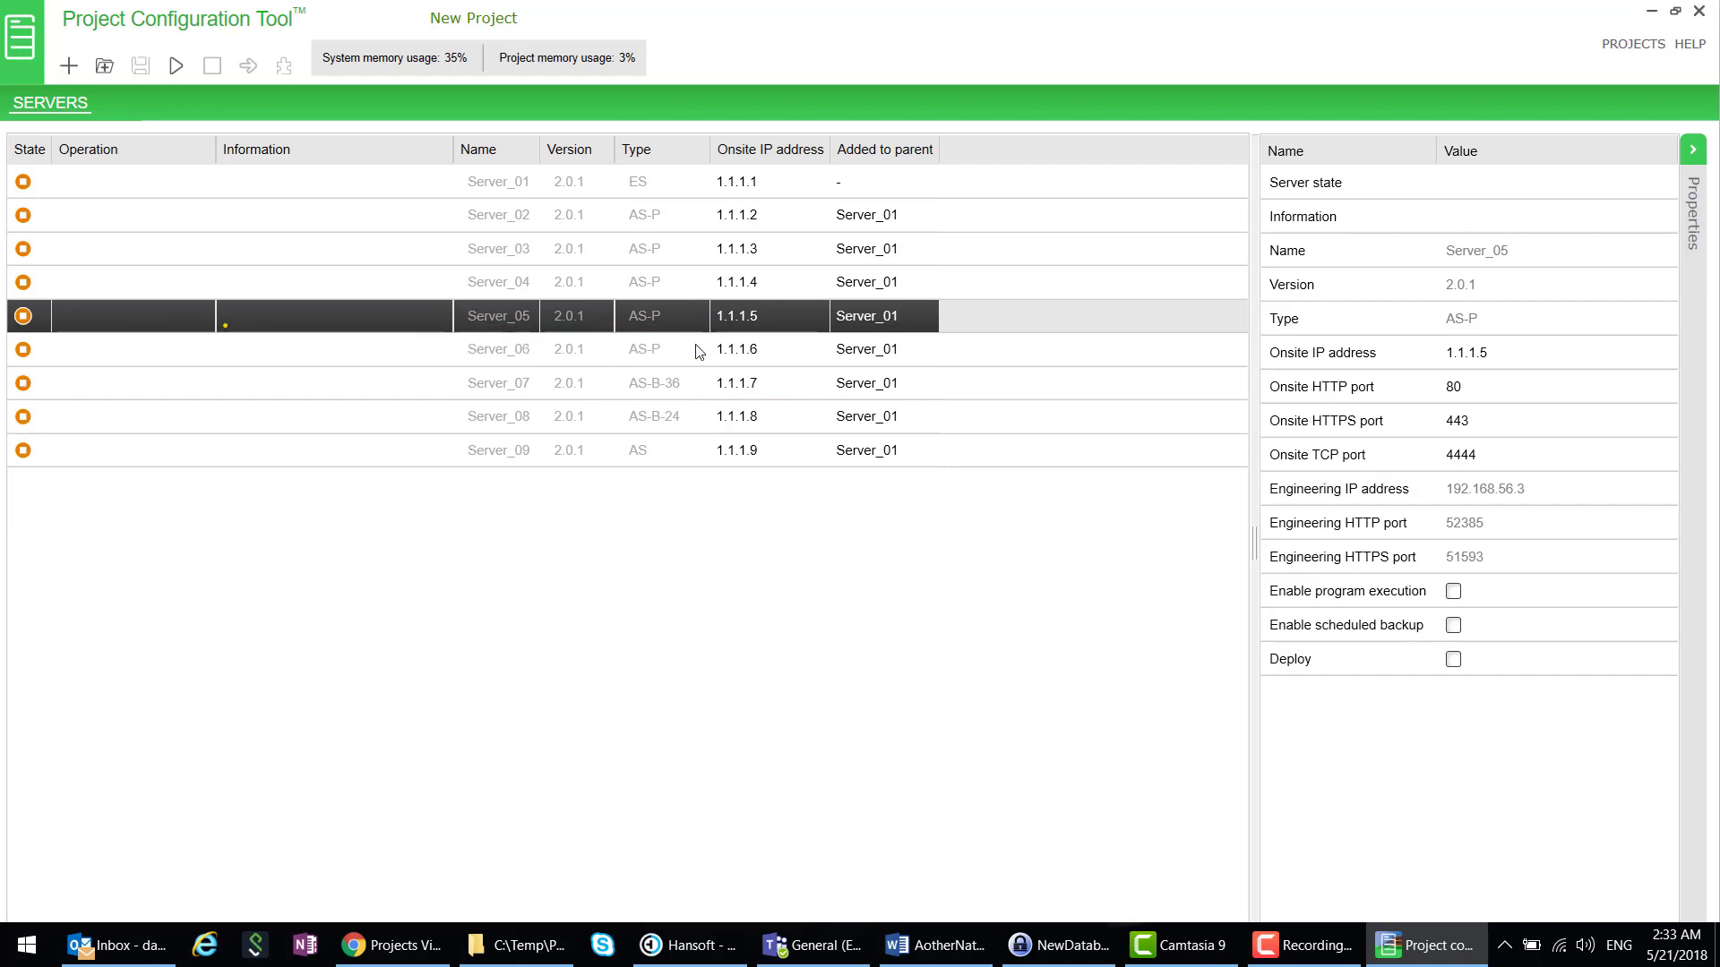
{"action": "left_click", "coordinate": [94, 182]}
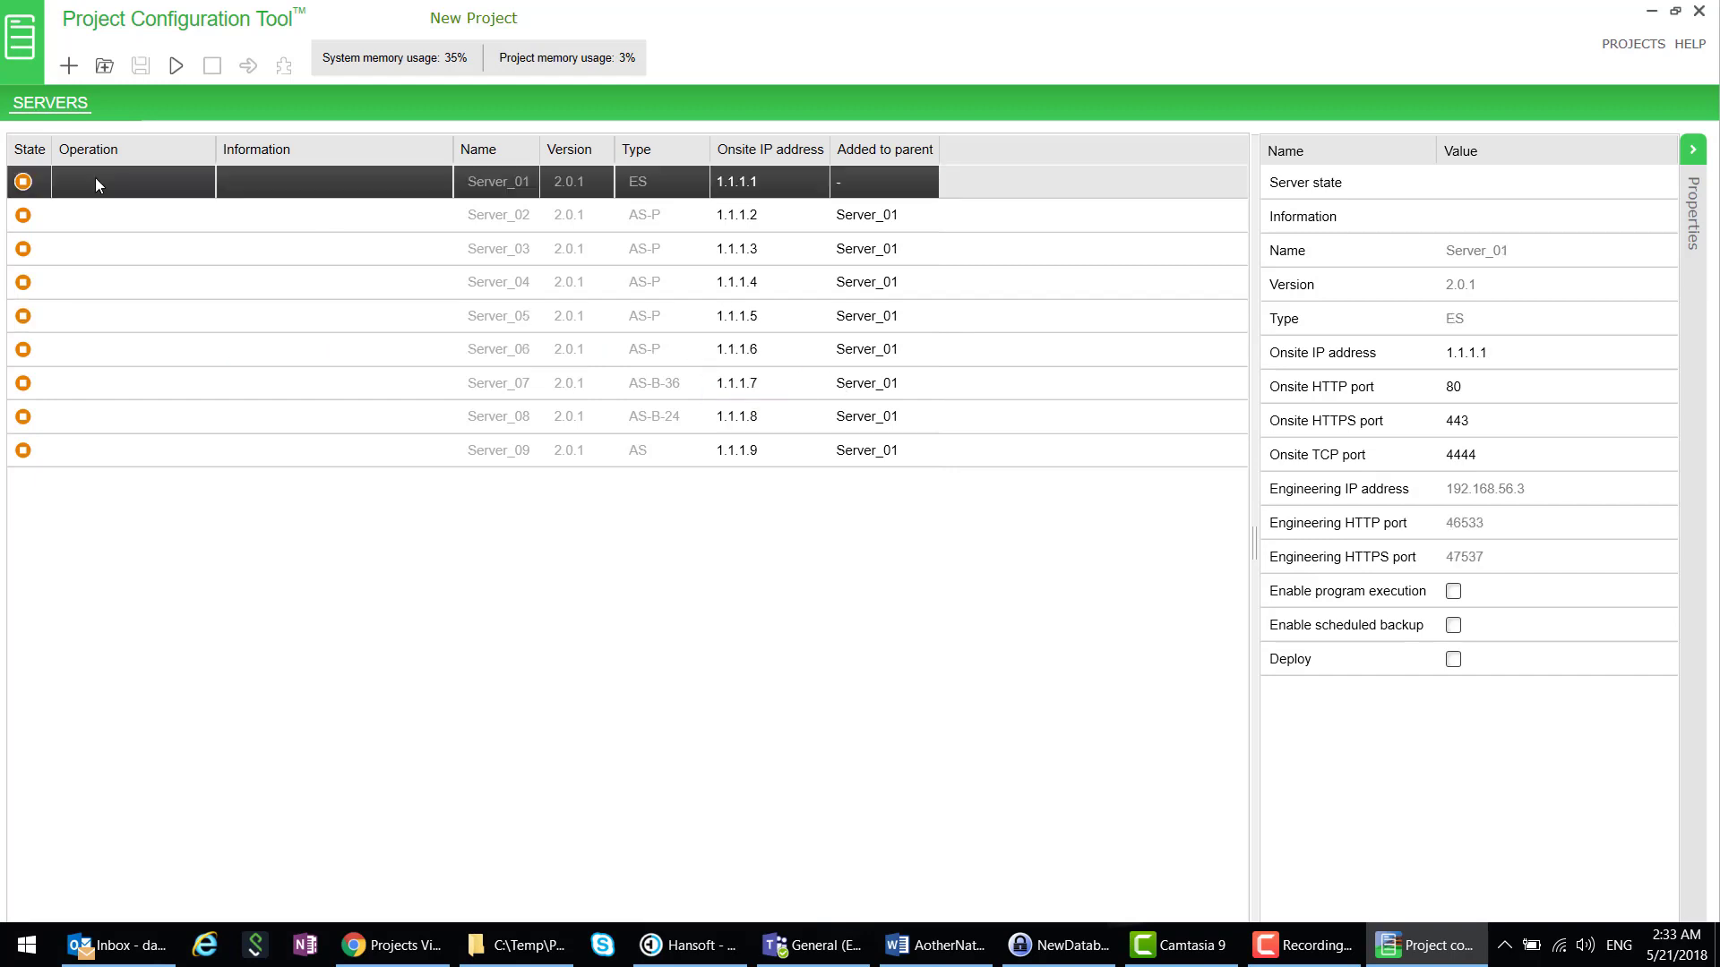
{"action": "left_click", "coordinate": [175, 68]}
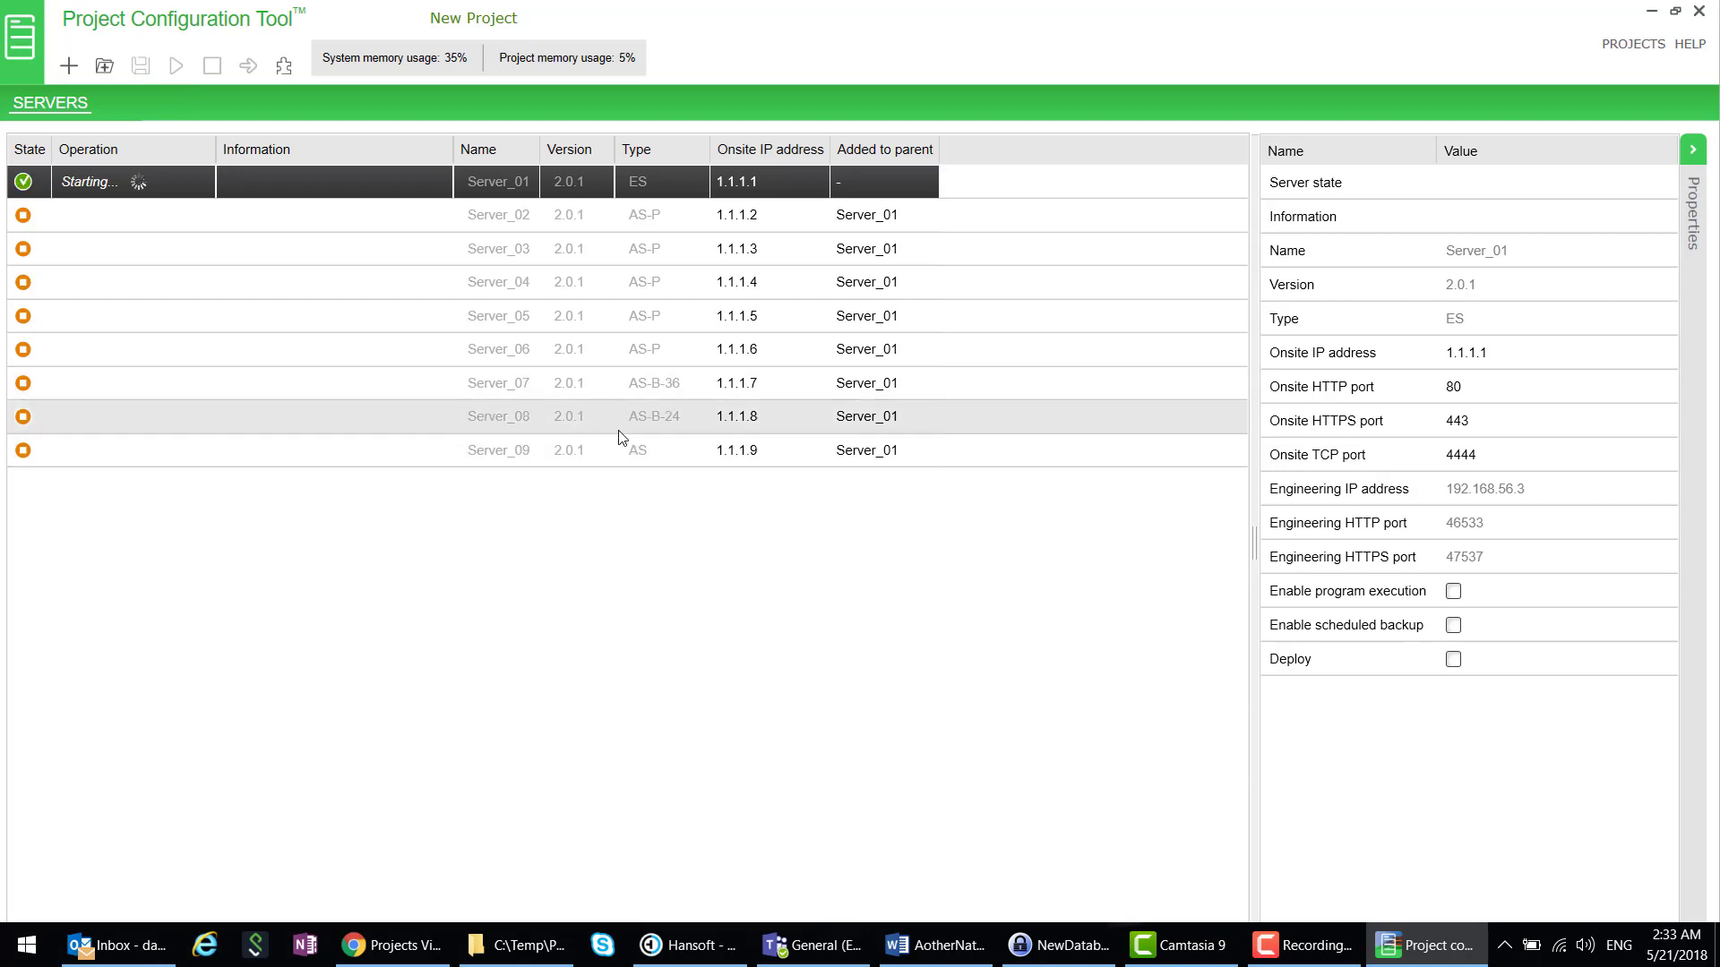
- Delete Server_05 and Server_07 from the server list, entering the admin password each time
{"action": "left_click", "coordinate": [378, 320]}
{"action": "right_click", "coordinate": [376, 317]}
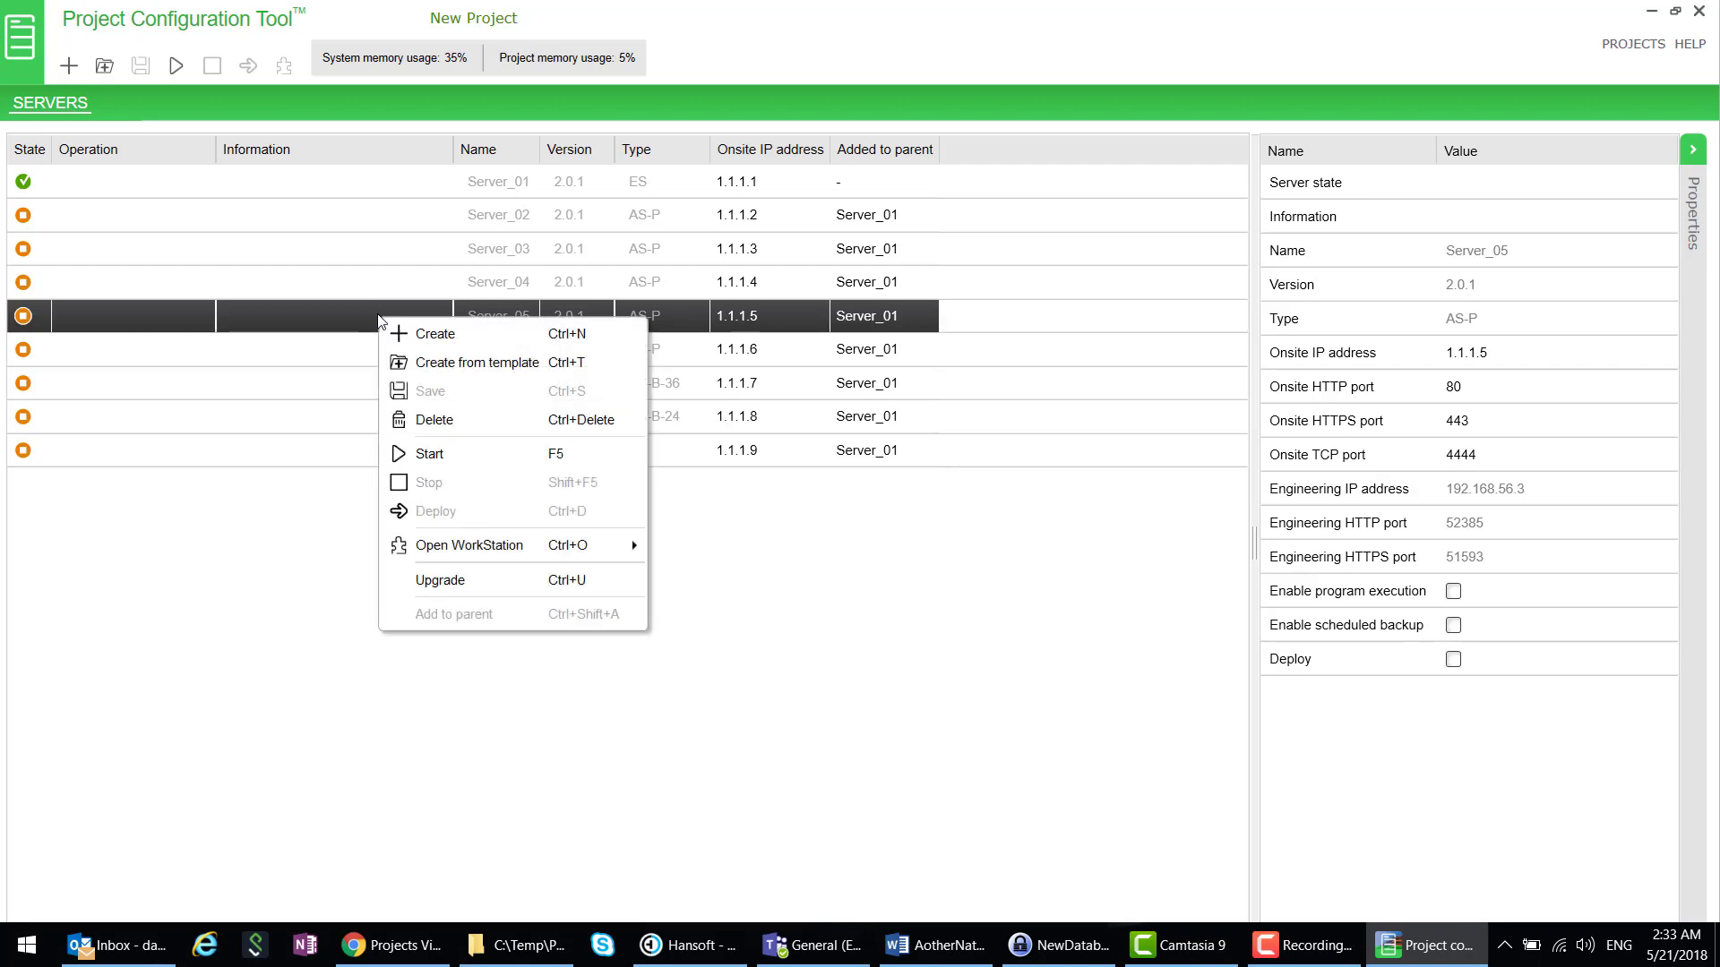
{"action": "left_click", "coordinate": [450, 434]}
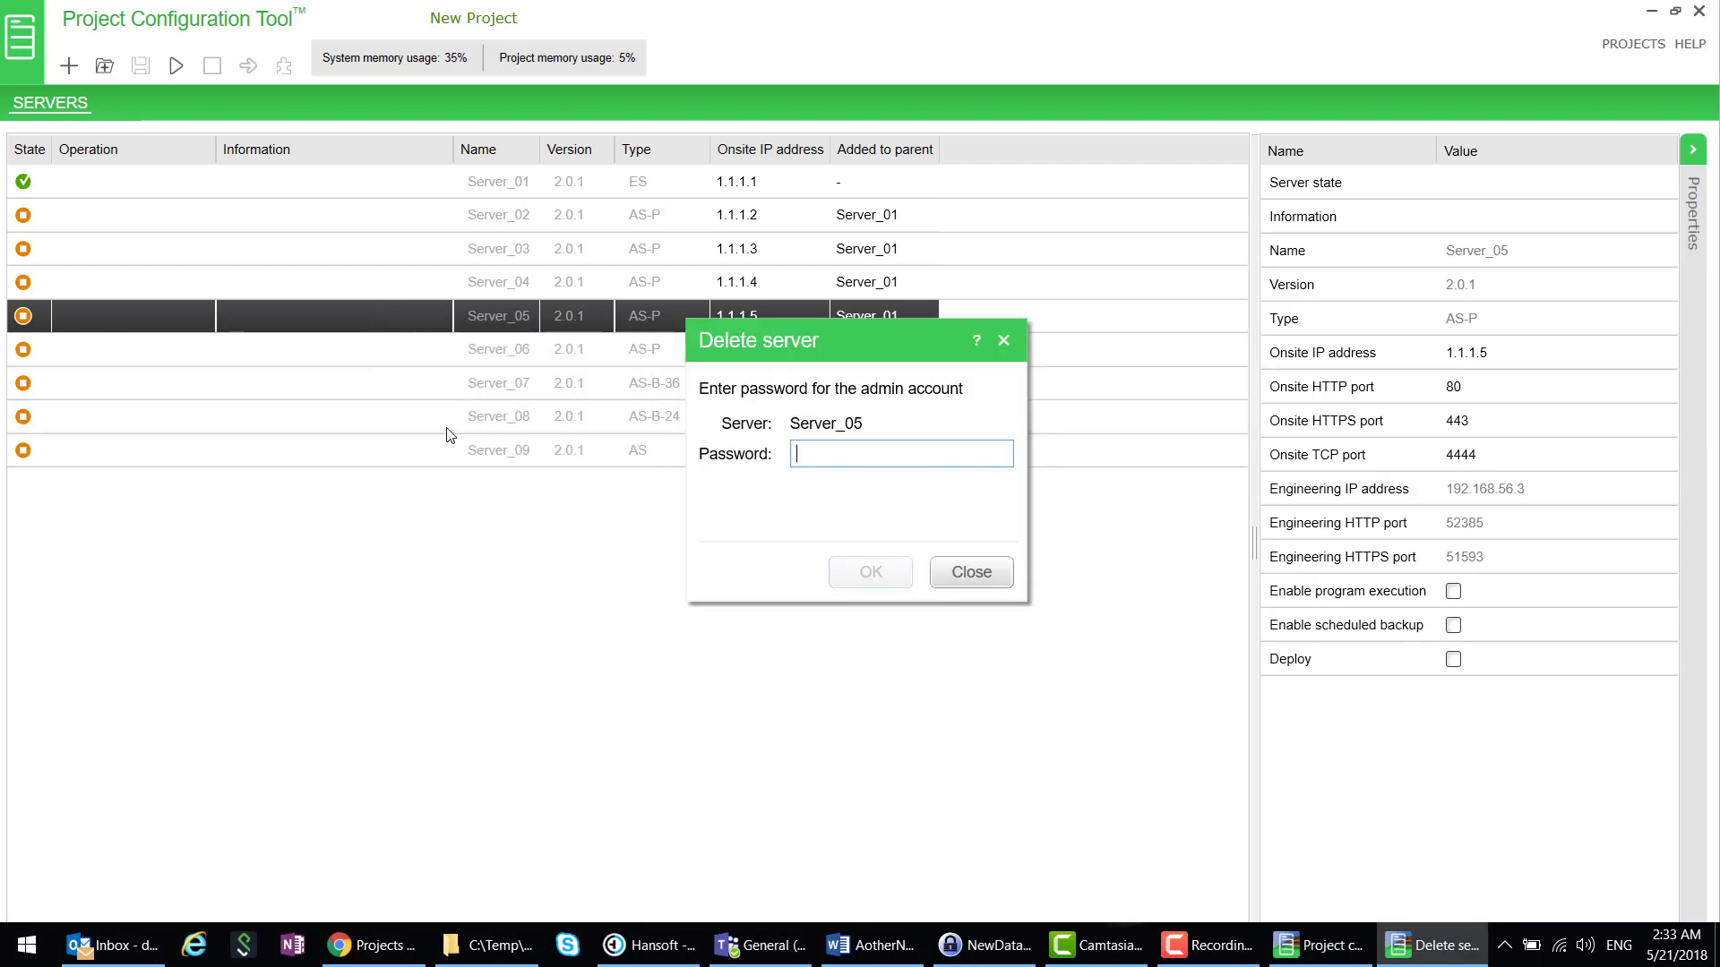
{"action": "type", "text": "****"}
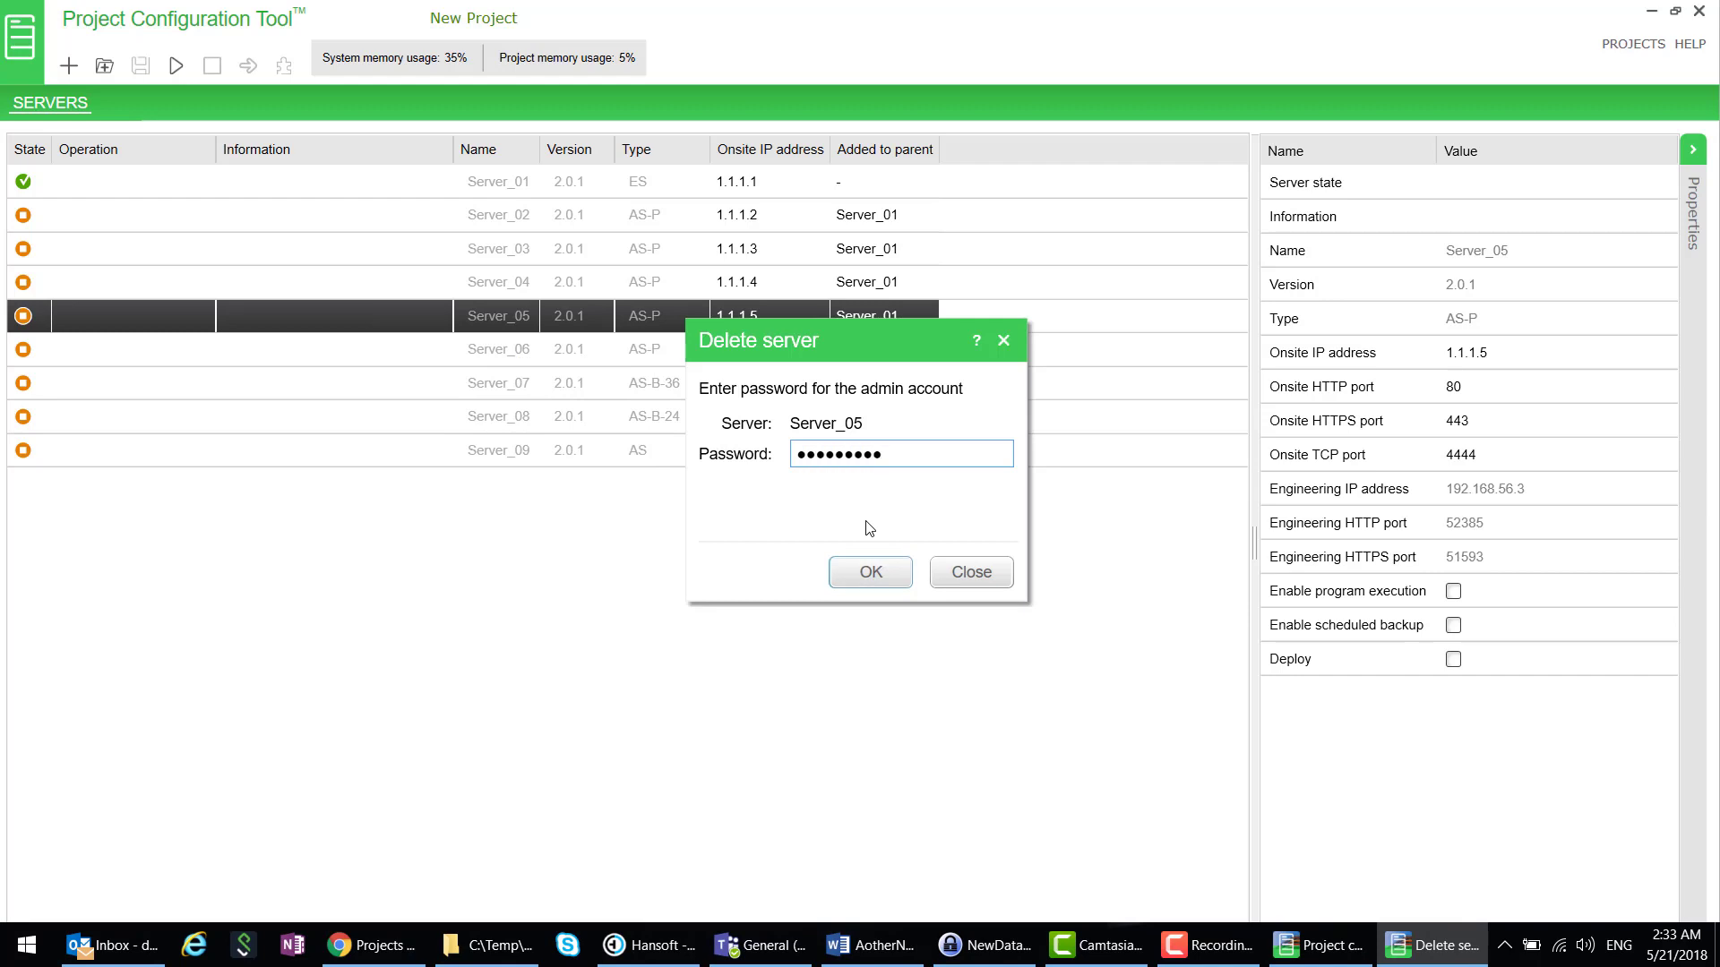
{"action": "left_click", "coordinate": [869, 578]}
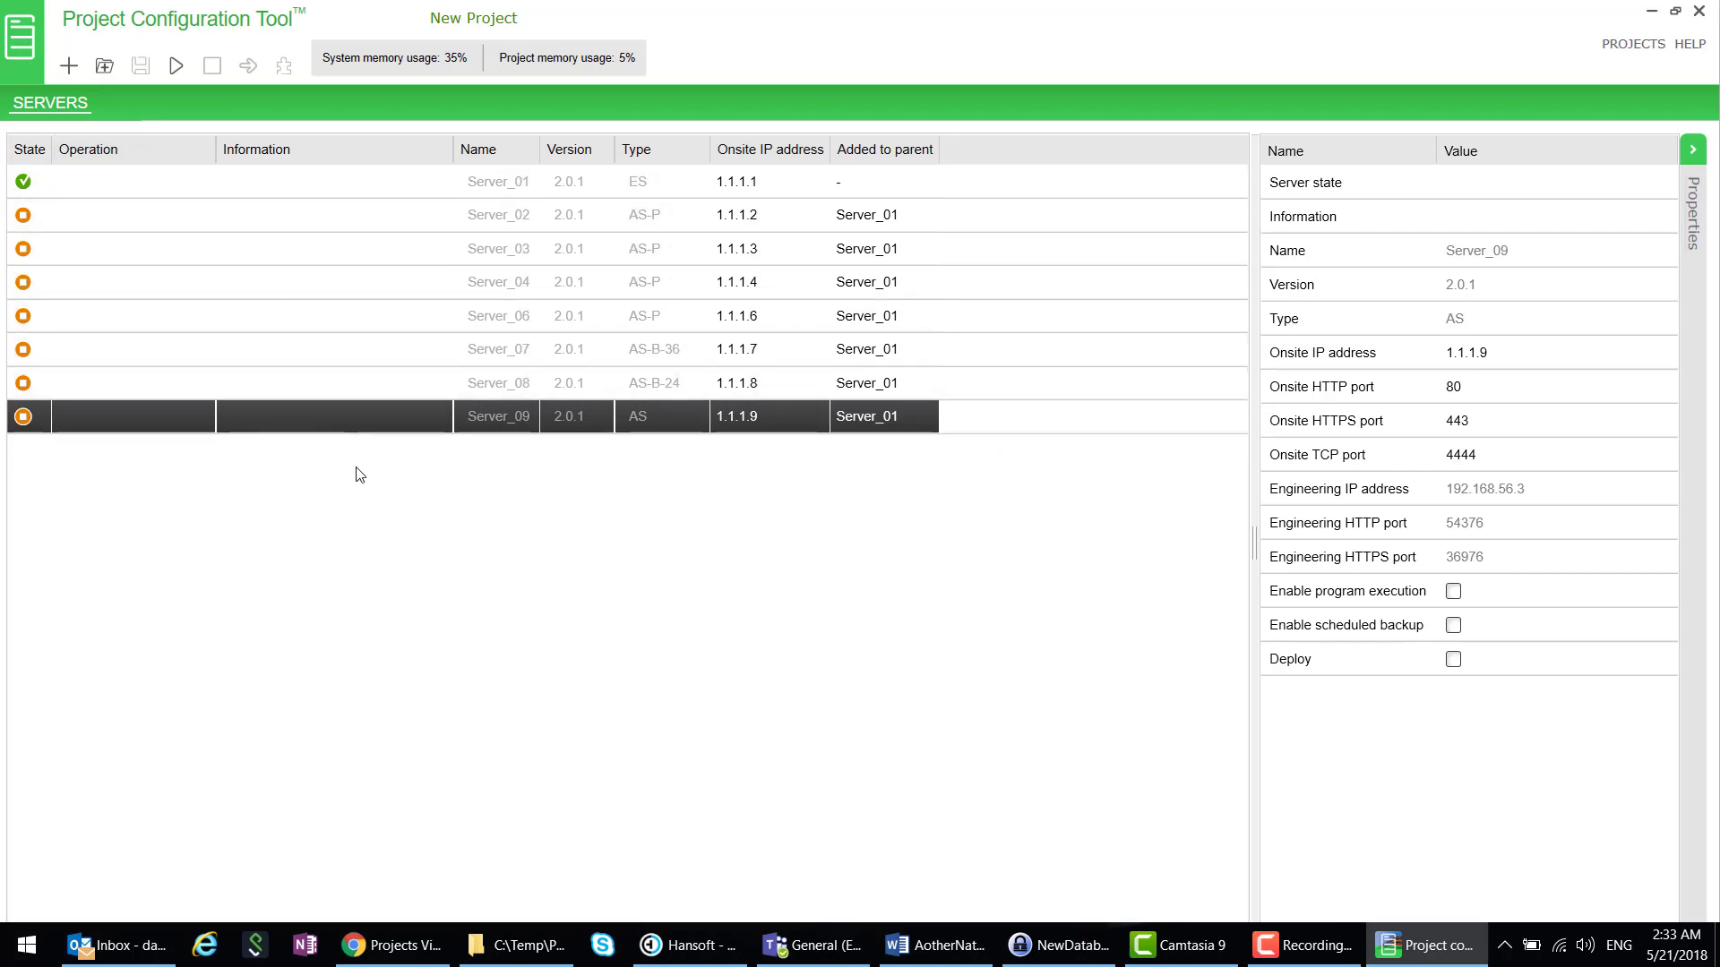
{"action": "left_click", "coordinate": [337, 354]}
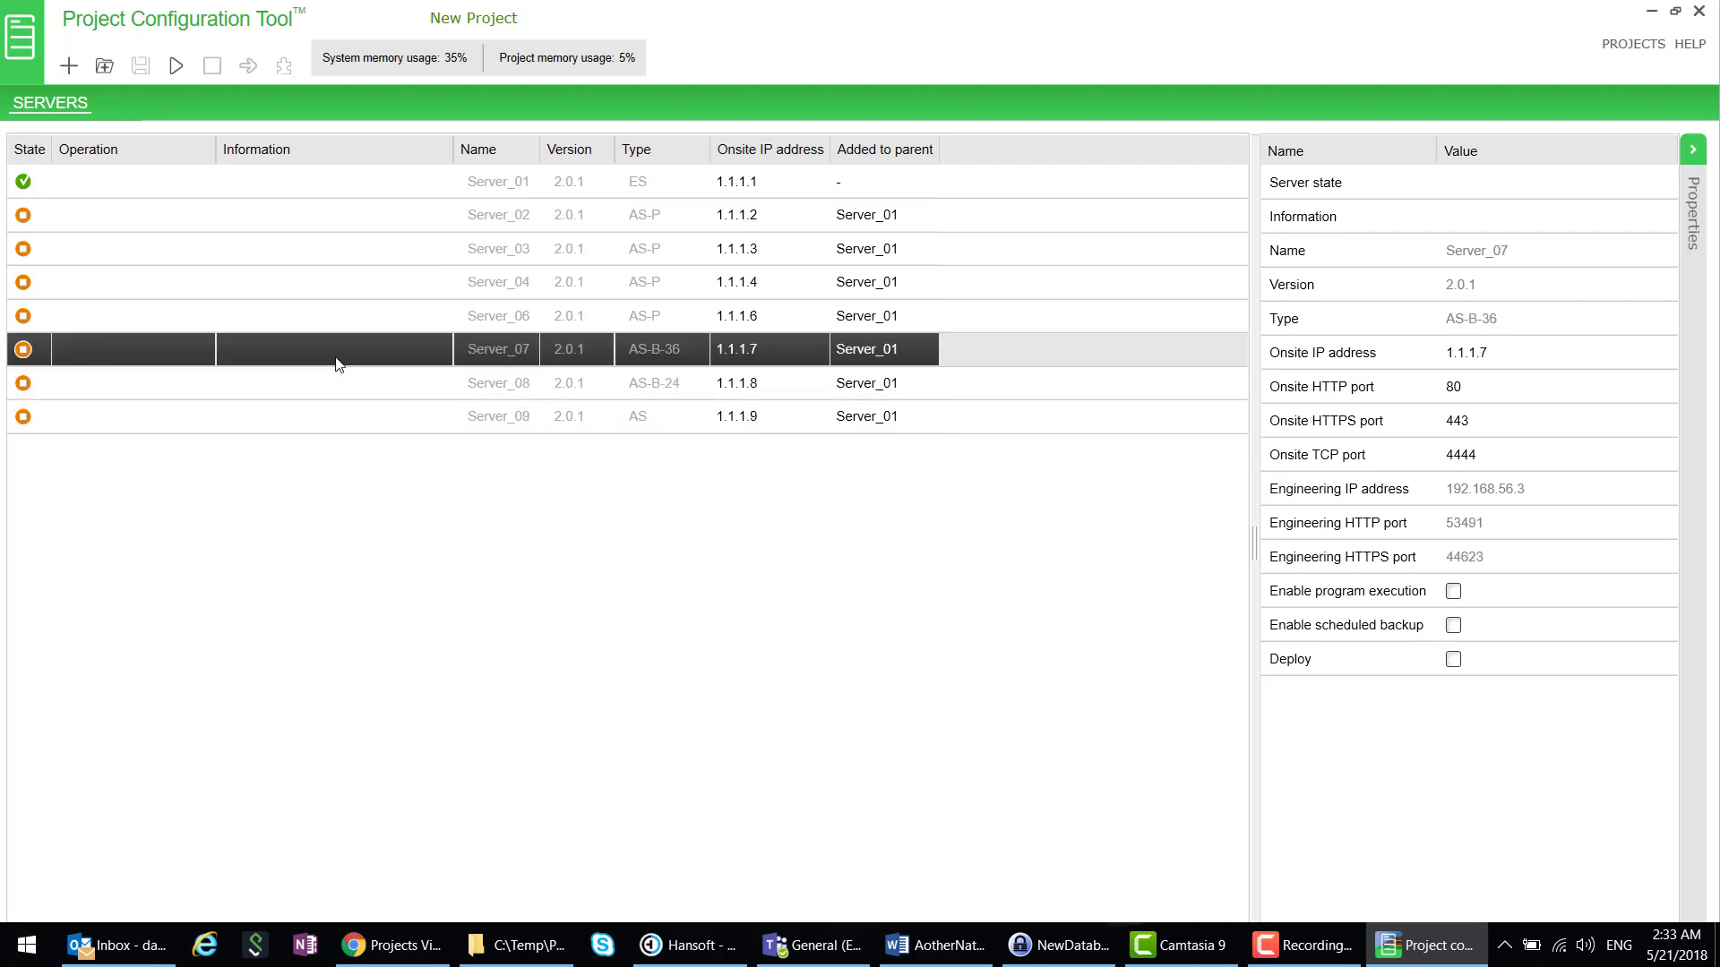
{"action": "right_click", "coordinate": [340, 364]}
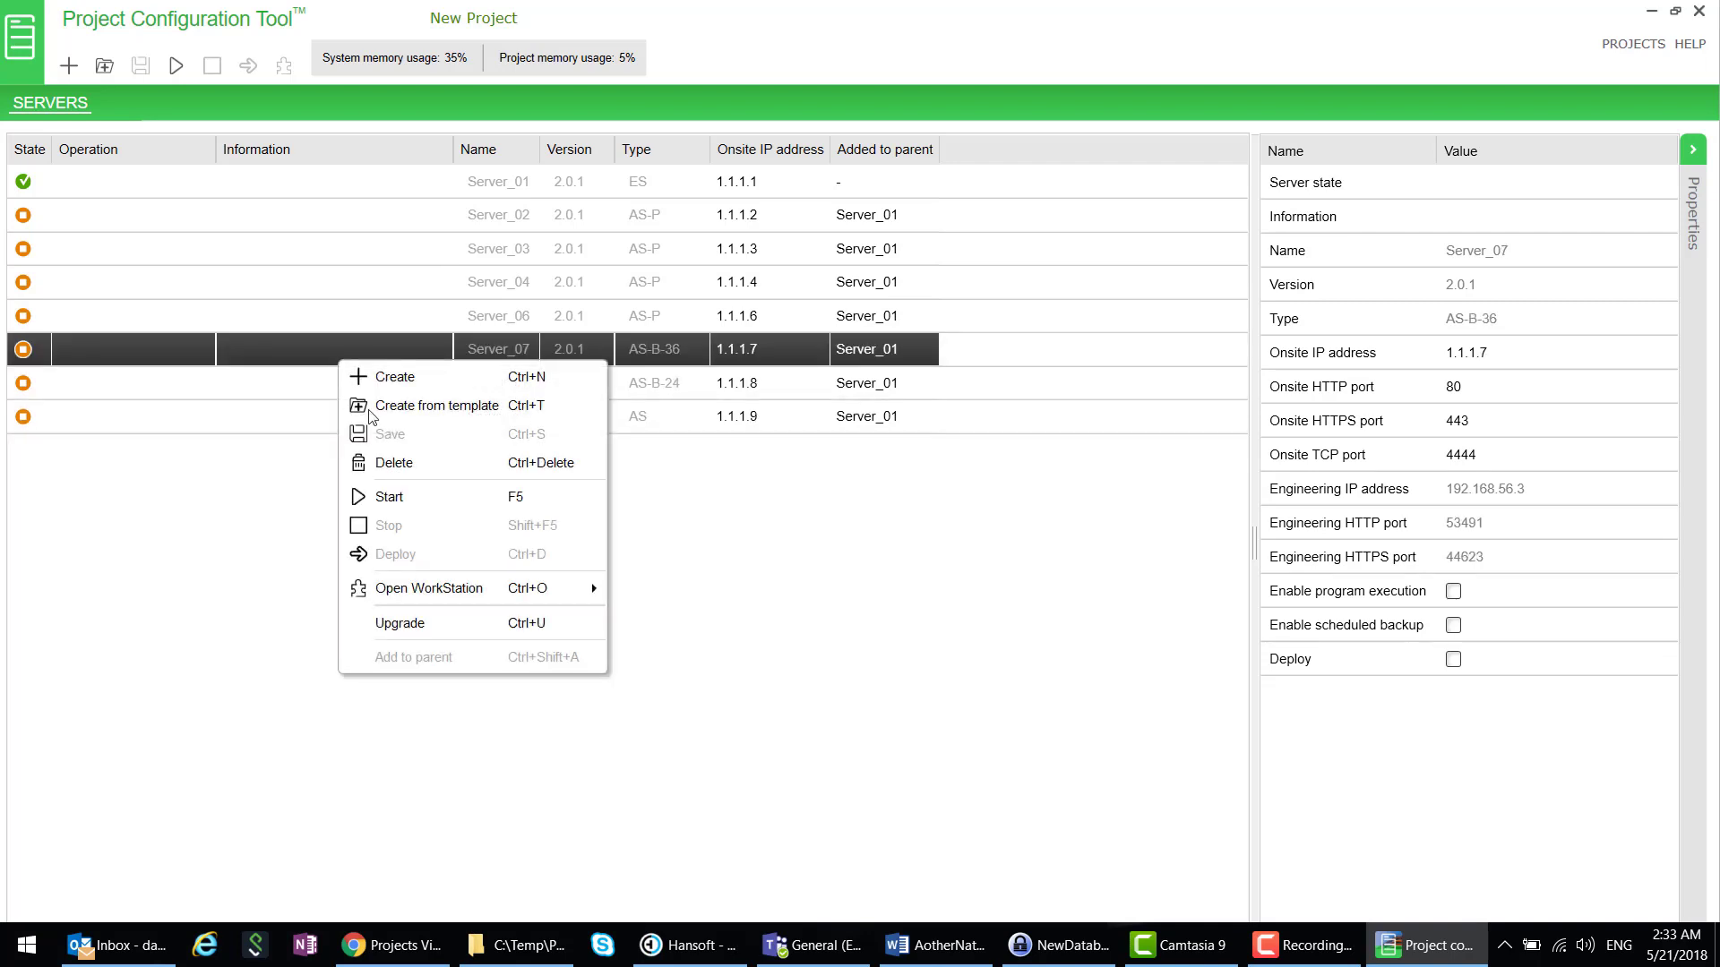
{"action": "left_click", "coordinate": [394, 462]}
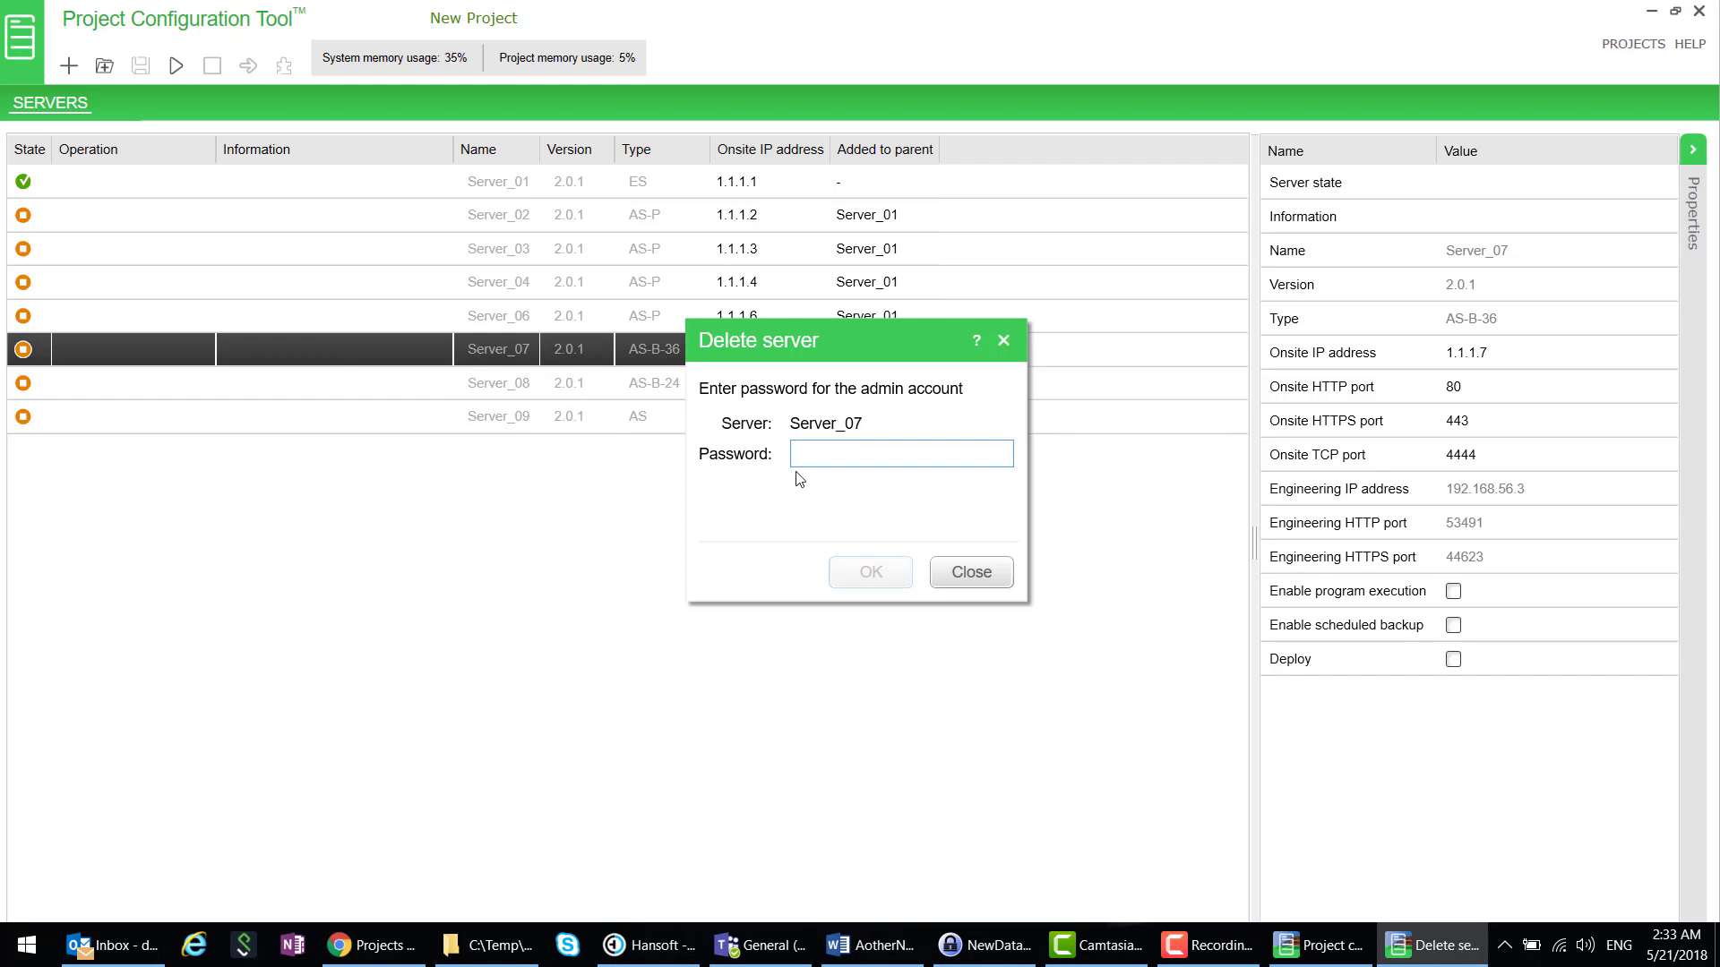
{"action": "type", "text": "••"}
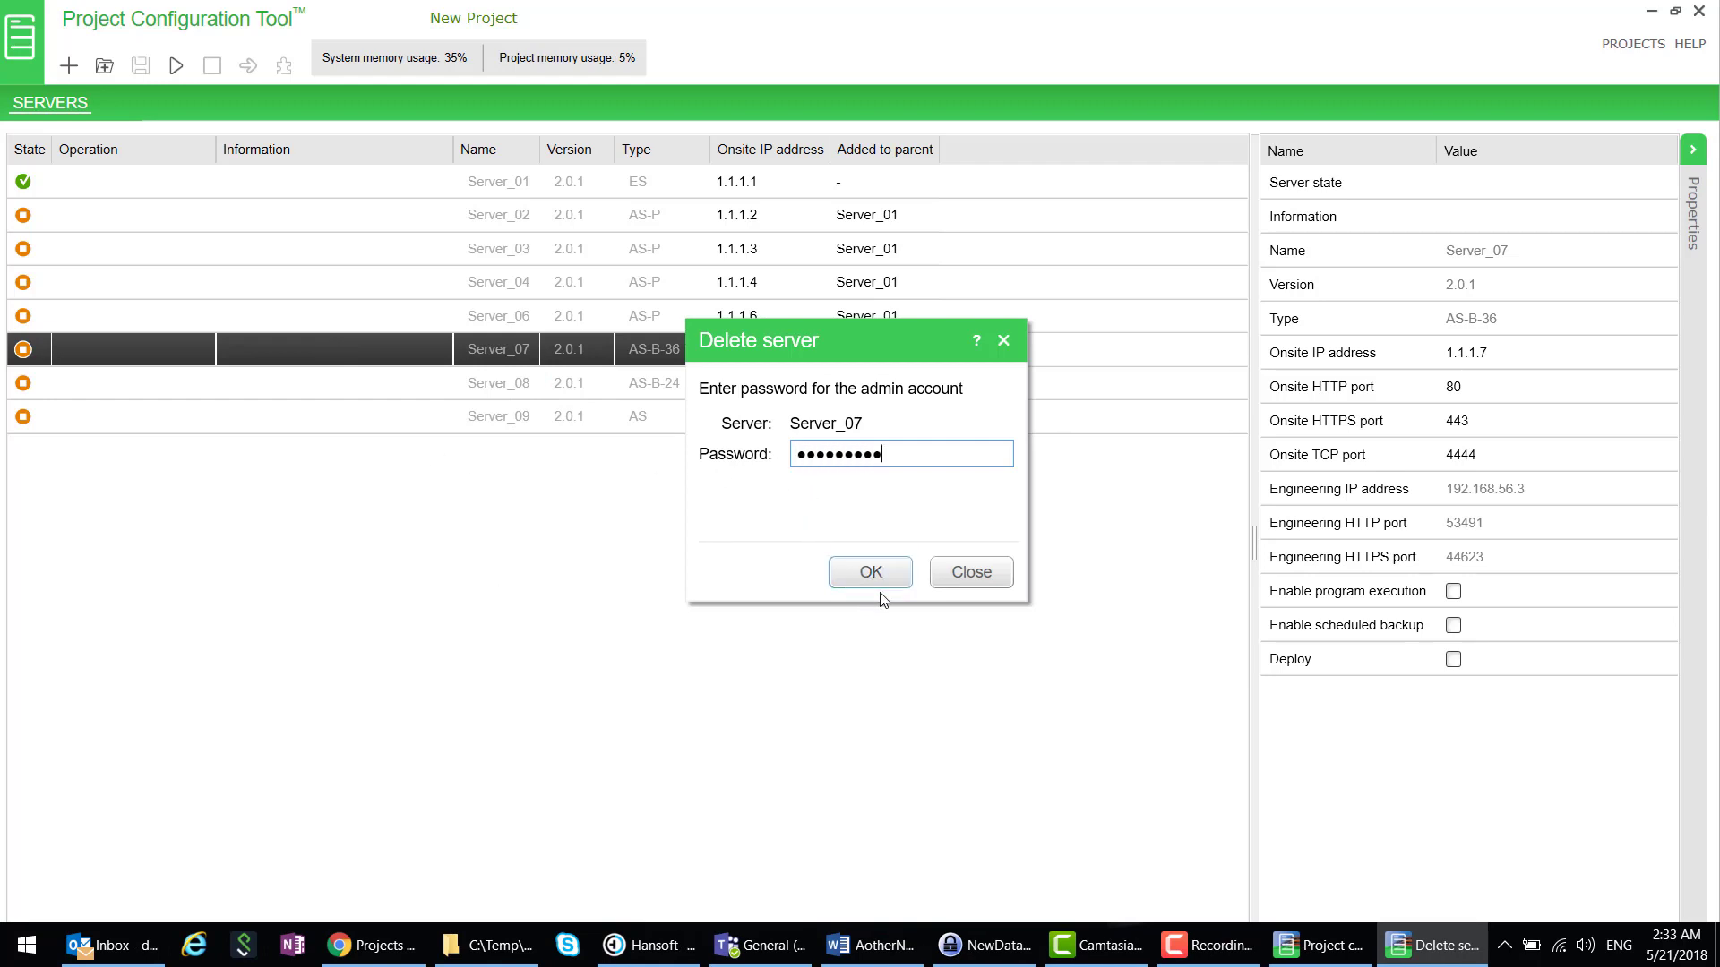
{"action": "left_click_drag", "start_coordinate": [860, 354], "coordinate": [849, 454]}
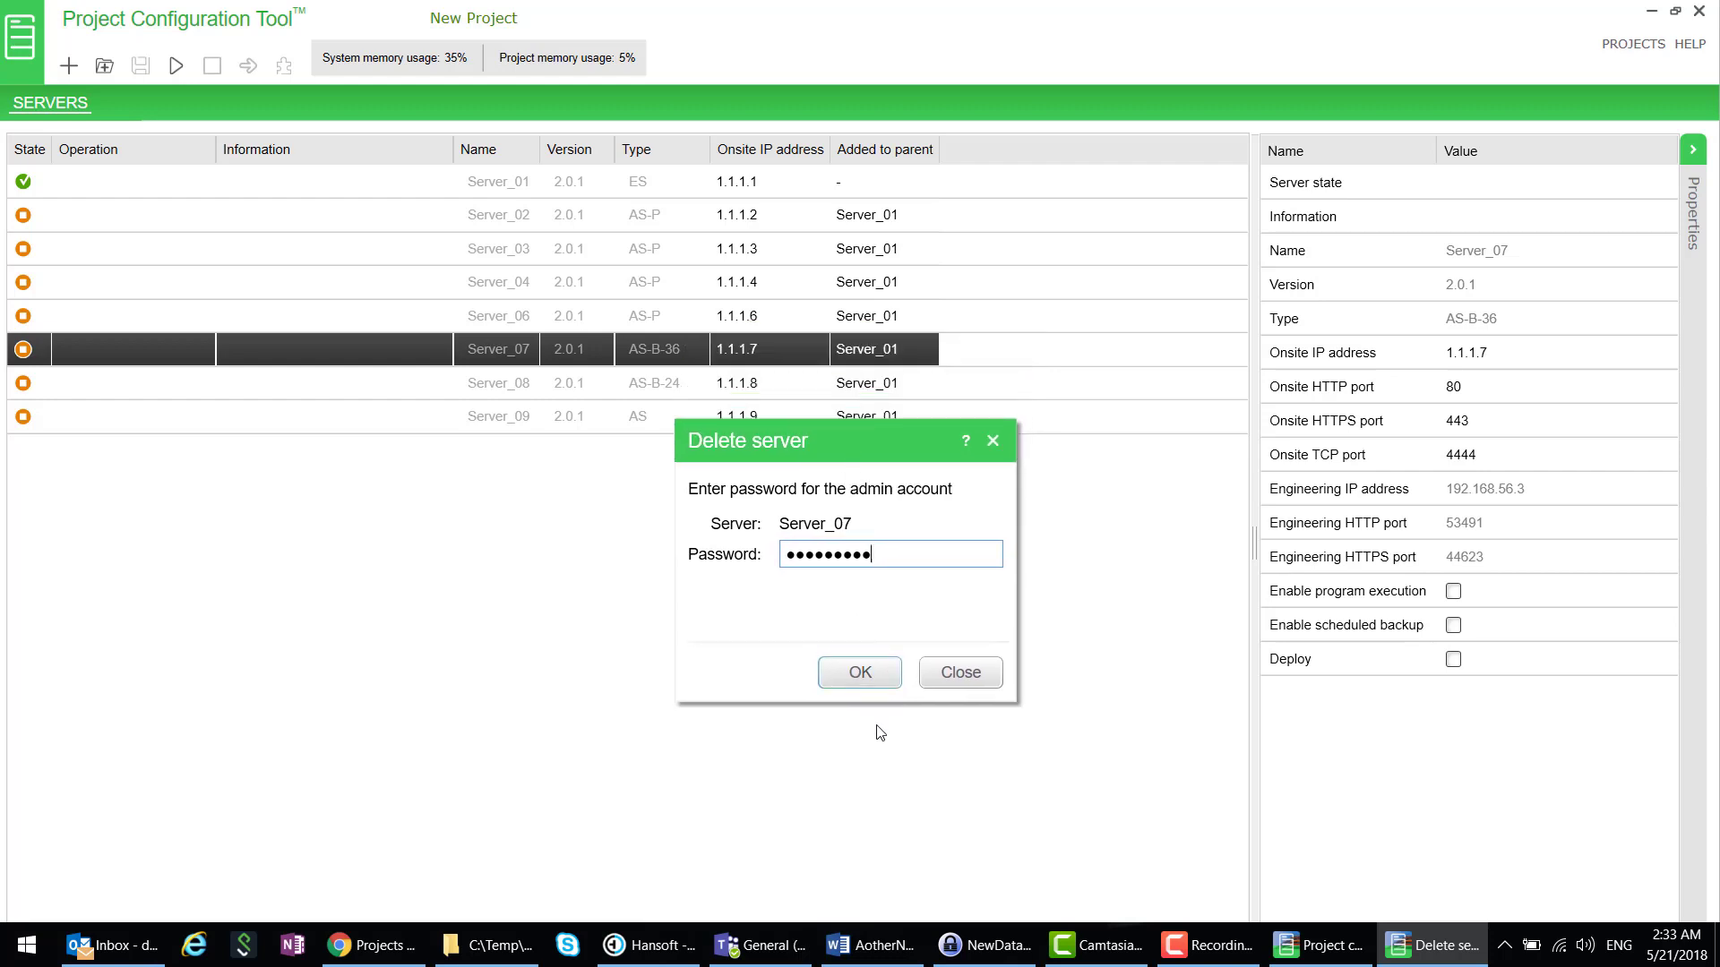
{"action": "left_click", "coordinate": [860, 671]}
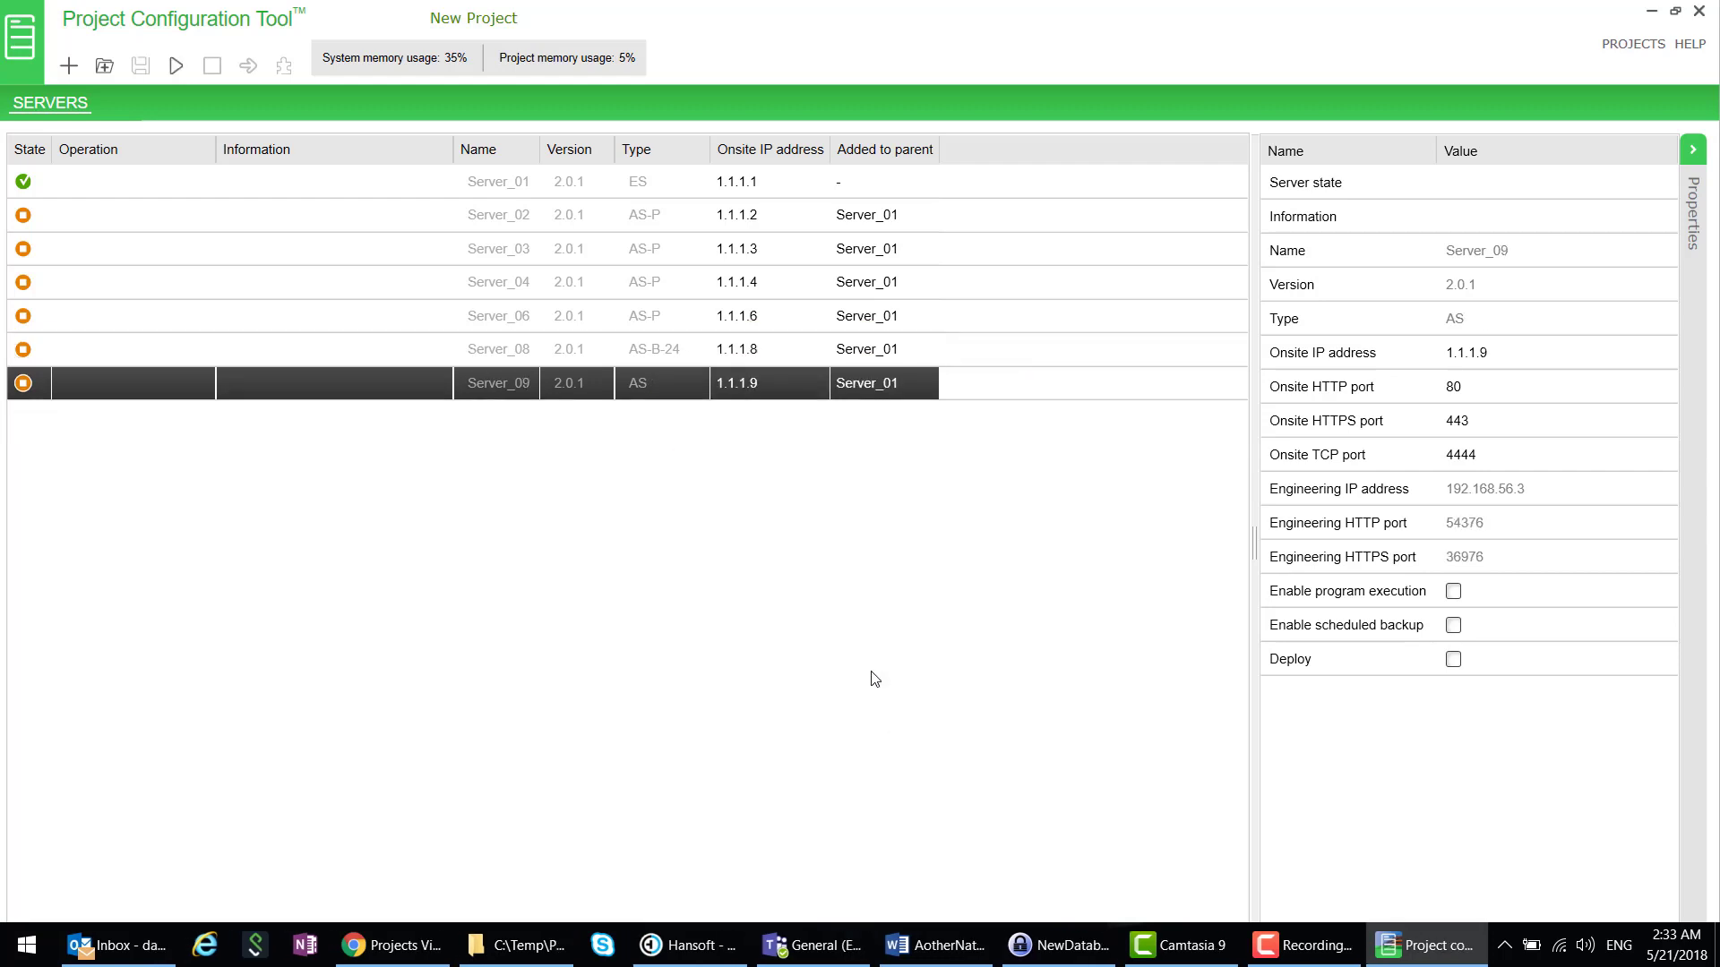
- Start Server_02 through Server_09, then launch WorkStation for Server_01
{"action": "left_click", "coordinate": [74, 225]}
{"action": "left_click", "coordinate": [138, 387], "text": "shift"}
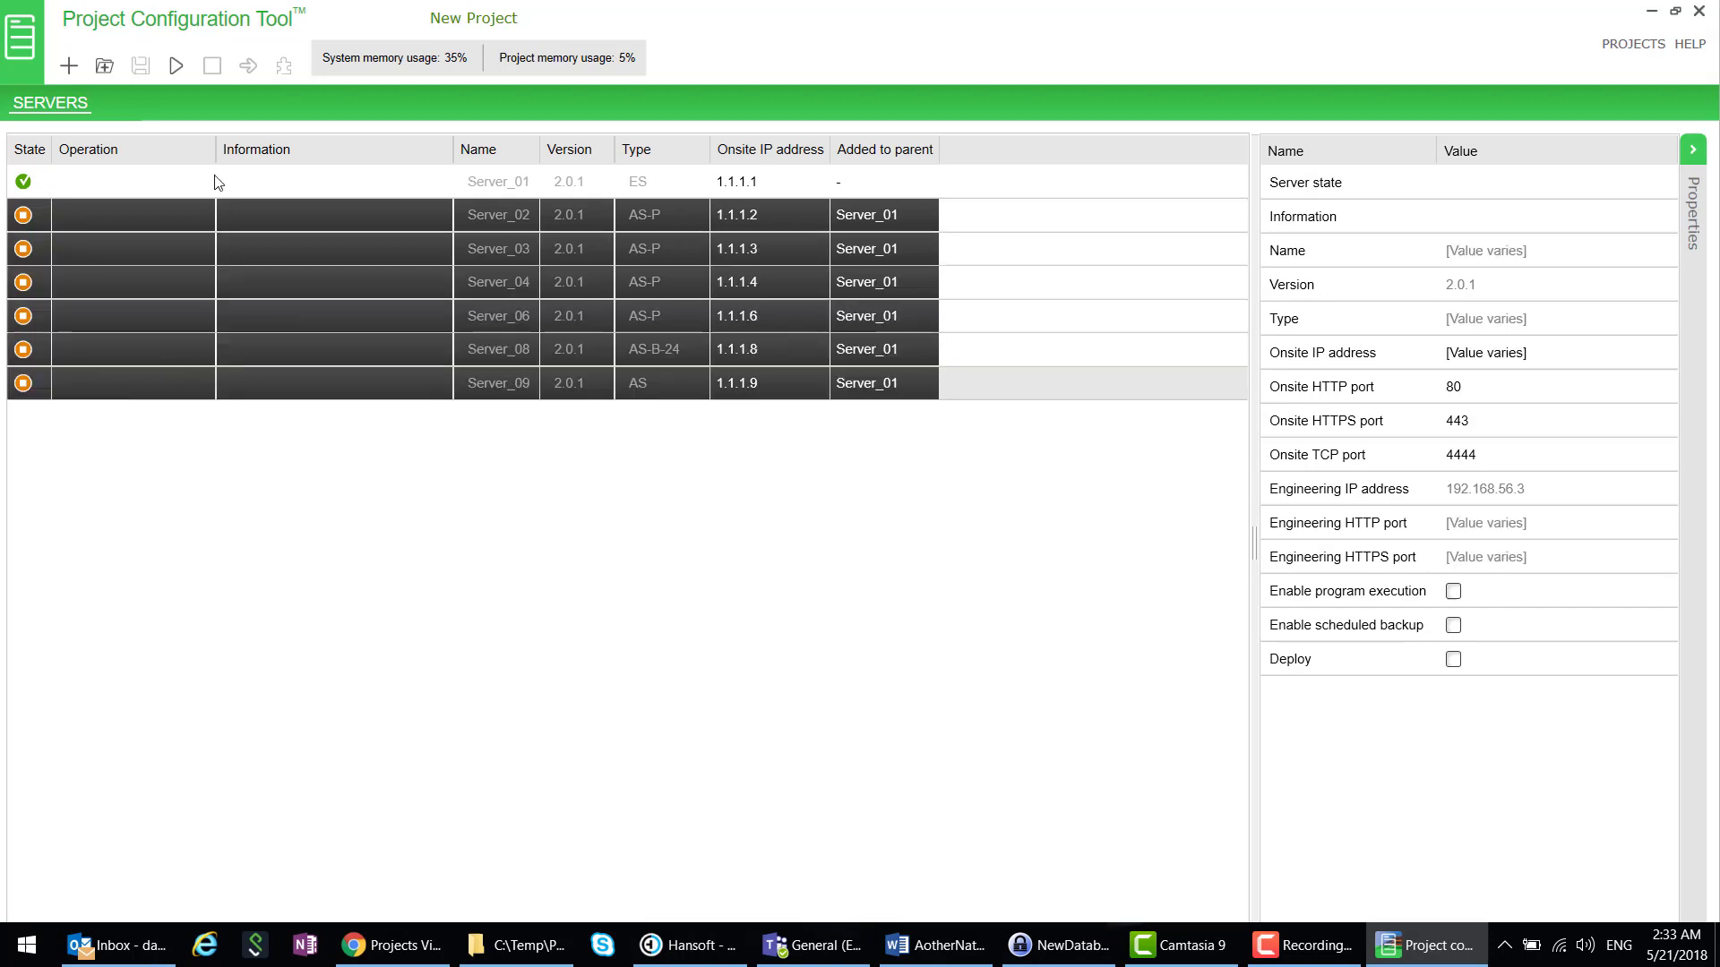
{"action": "left_click", "coordinate": [177, 67]}
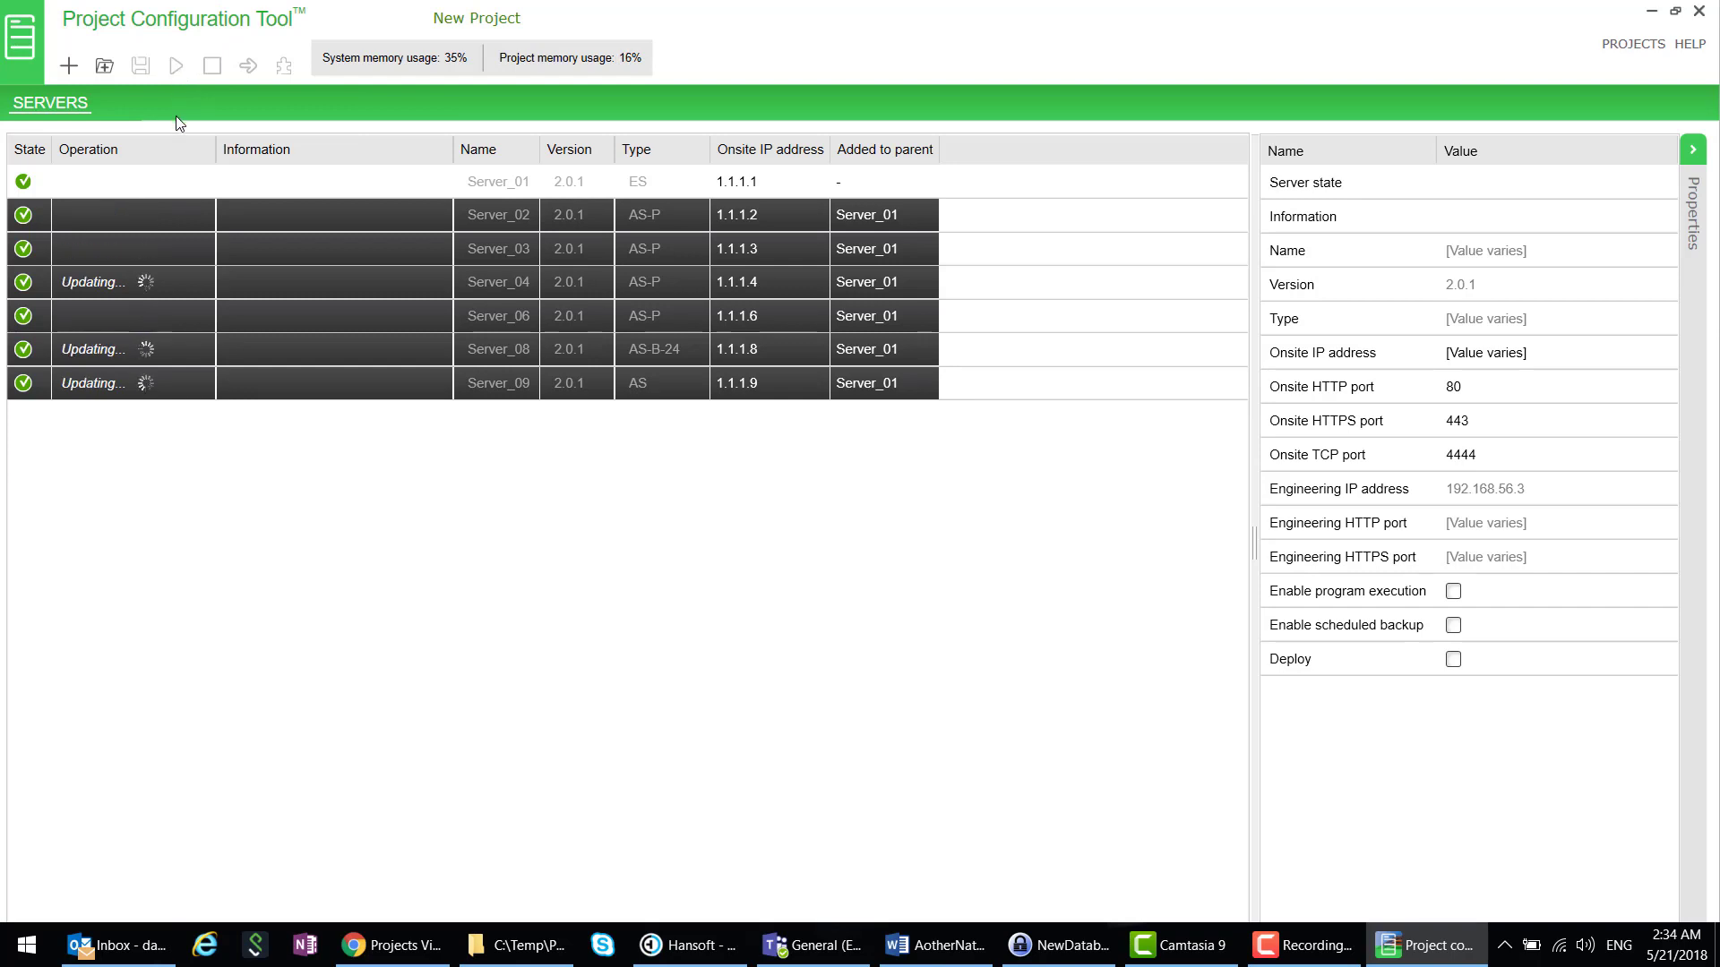
{"action": "left_click", "coordinate": [164, 183]}
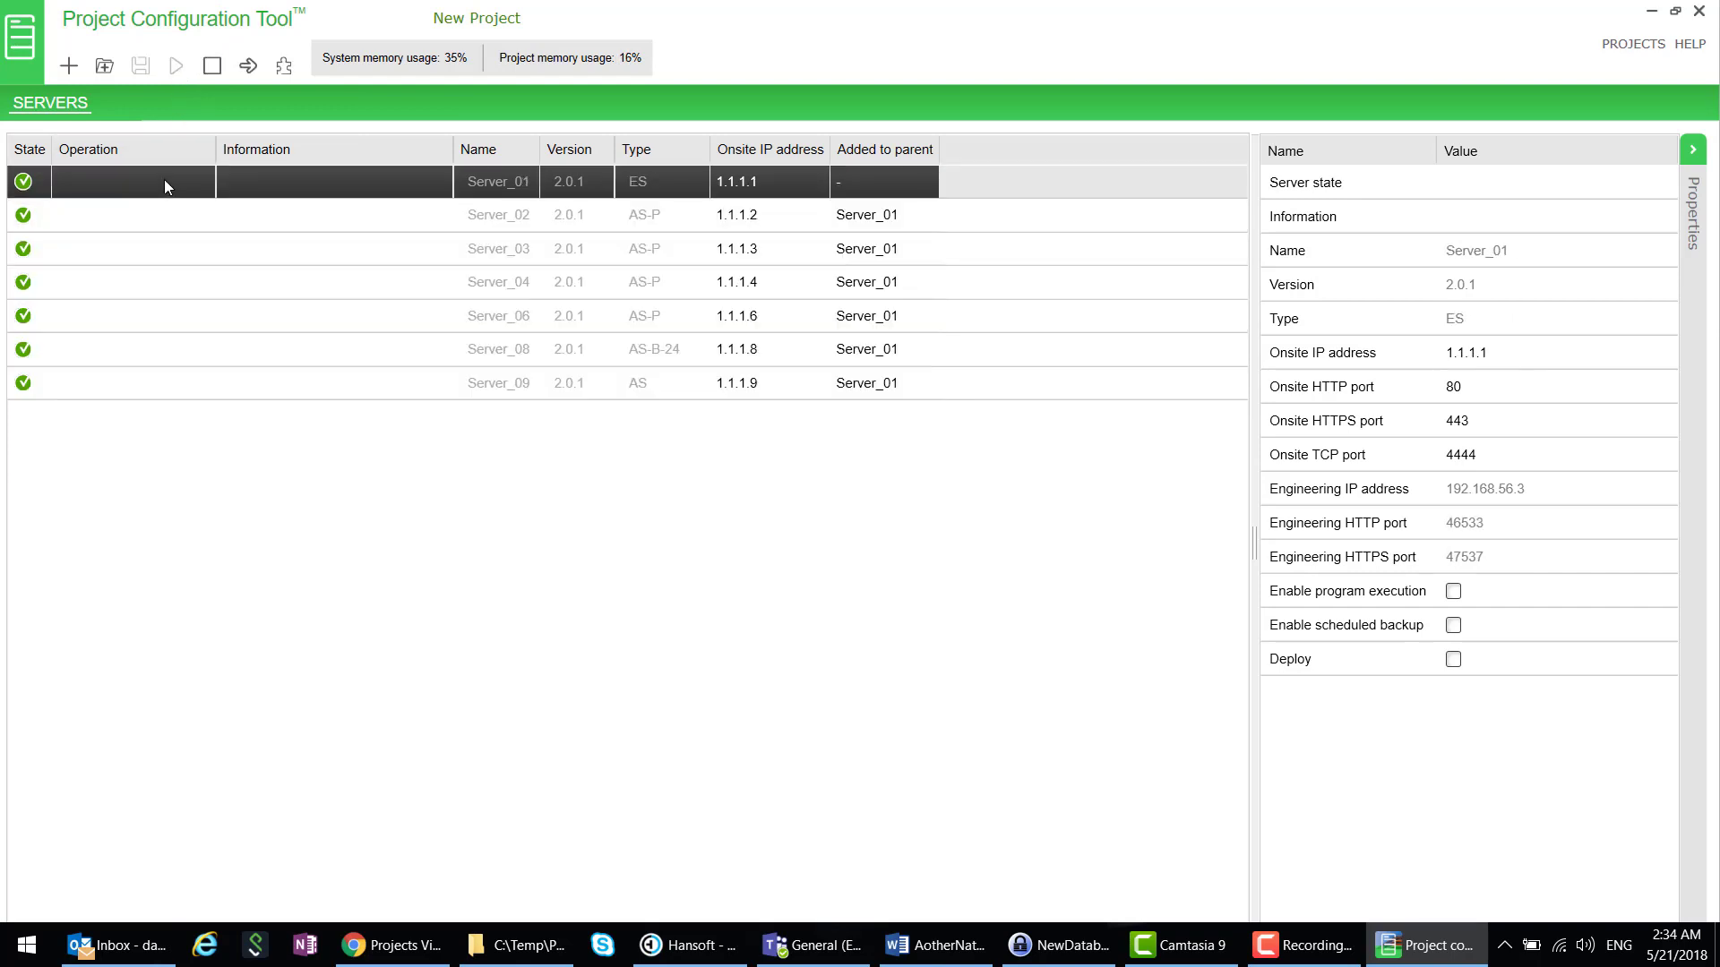
{"action": "left_click", "coordinate": [284, 65]}
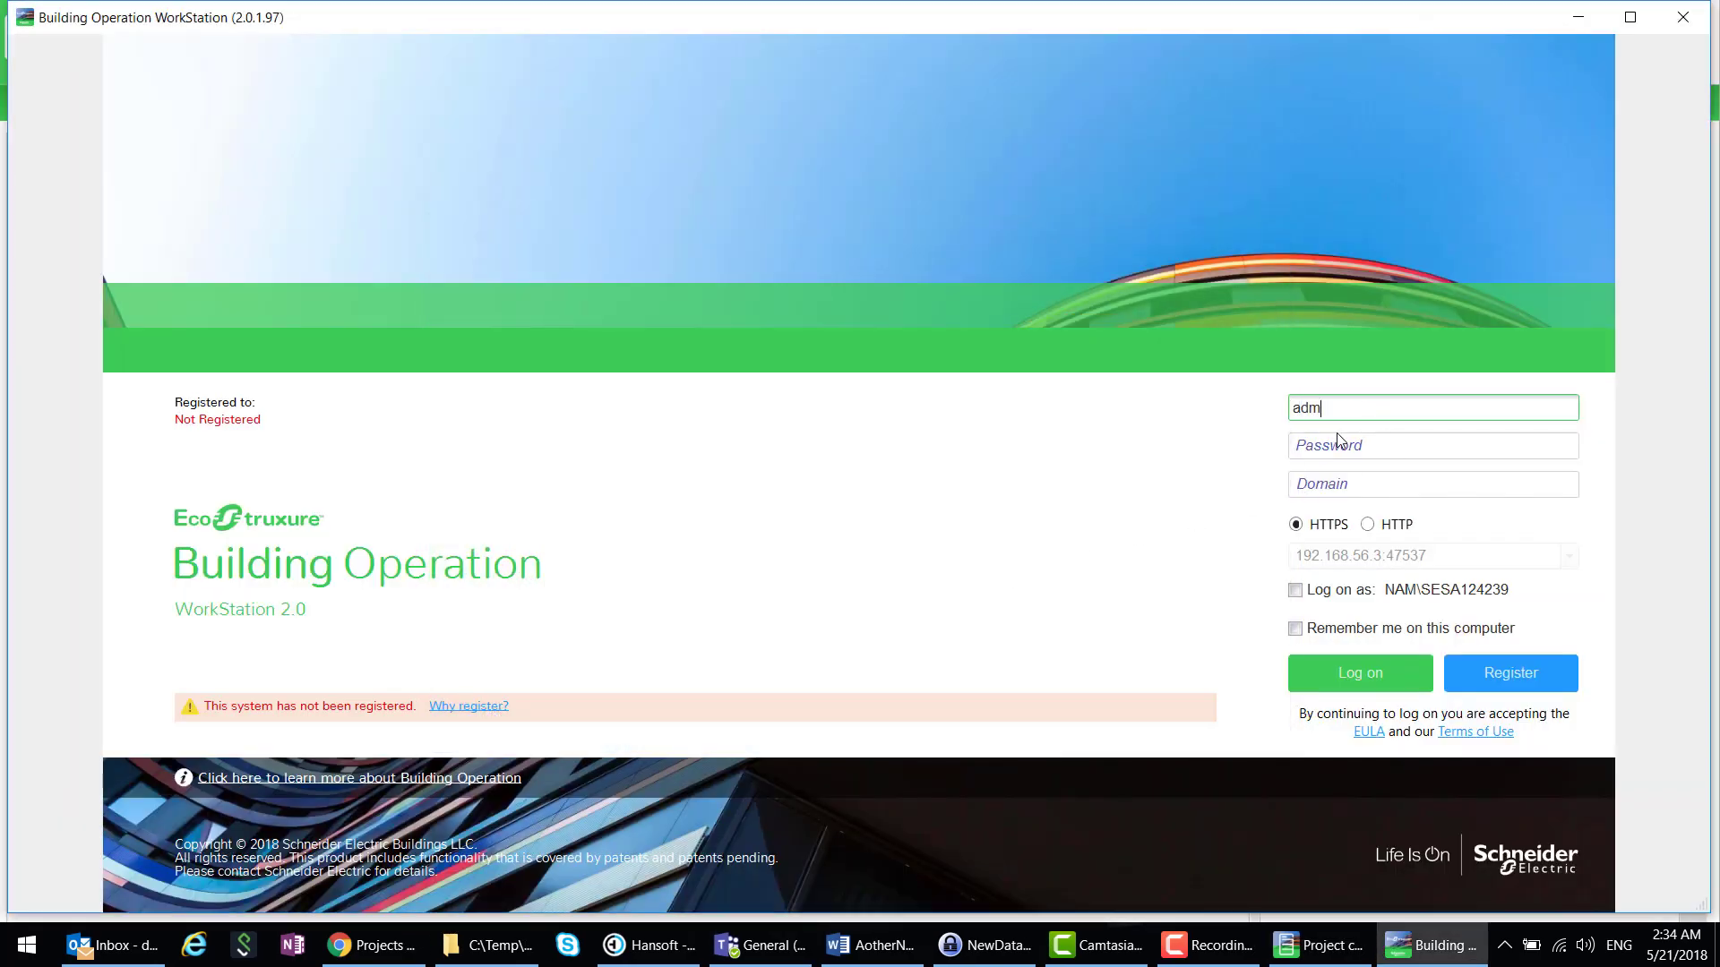
- Log on to Server_01 with the password and trust its server certificate
{"action": "left_click", "coordinate": [1337, 436]}
{"action": "type", "text": "•••"}
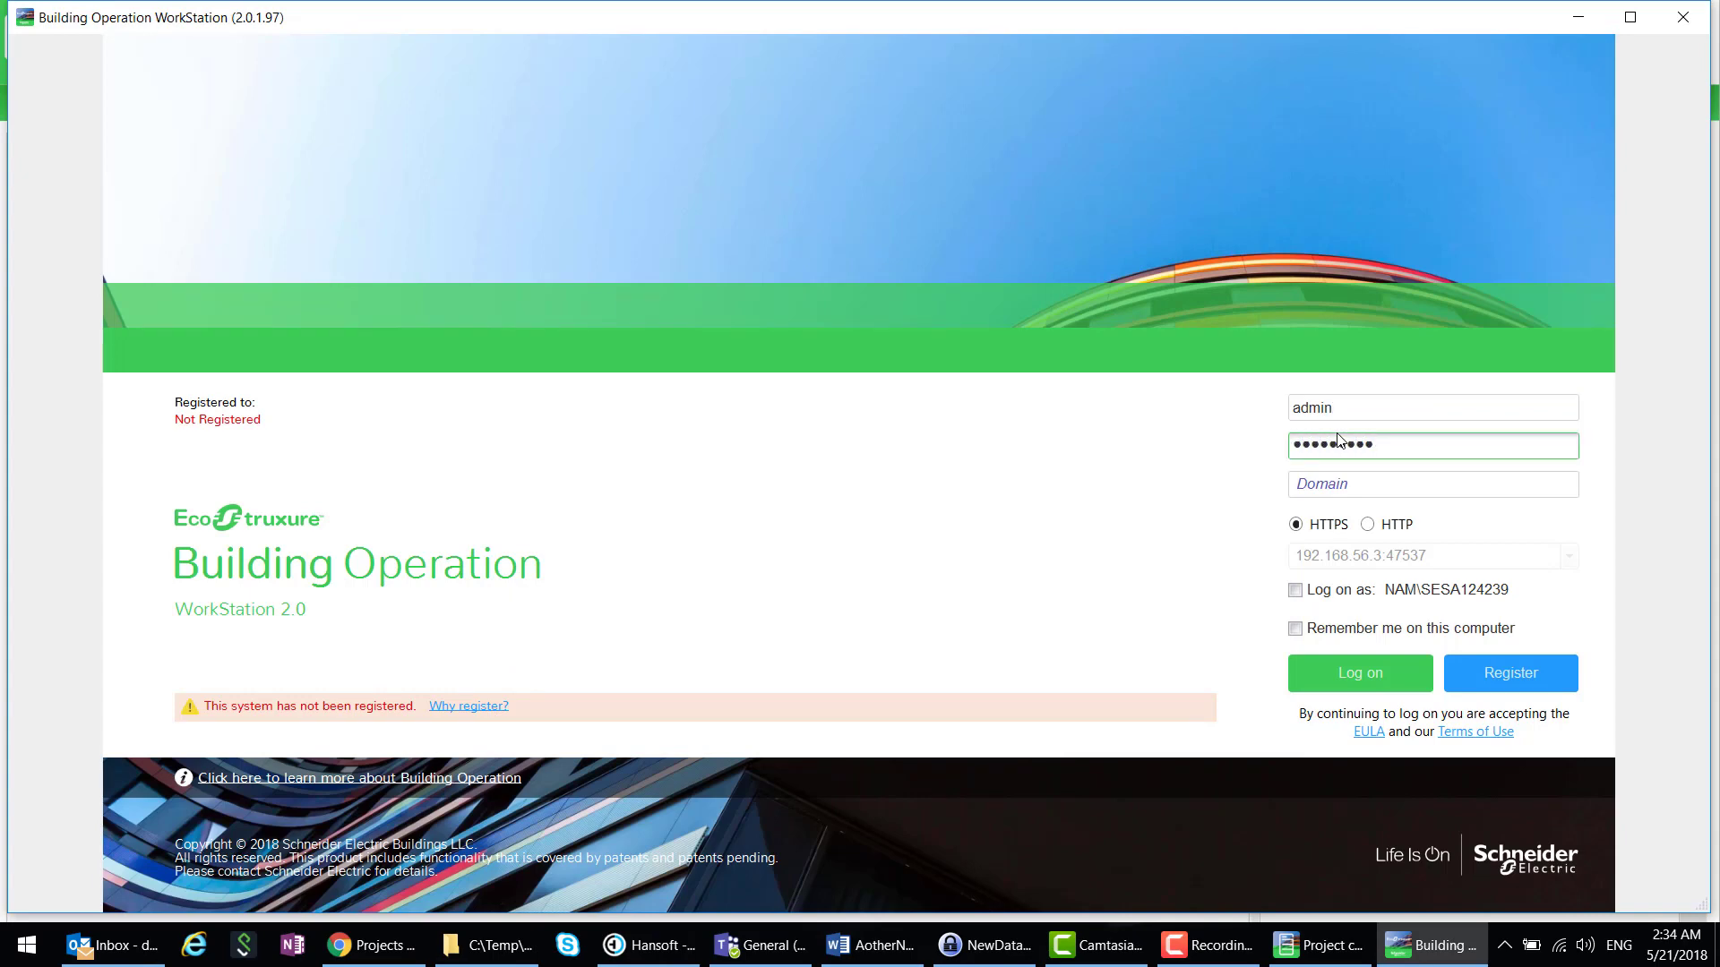
{"action": "key", "text": "Return"}
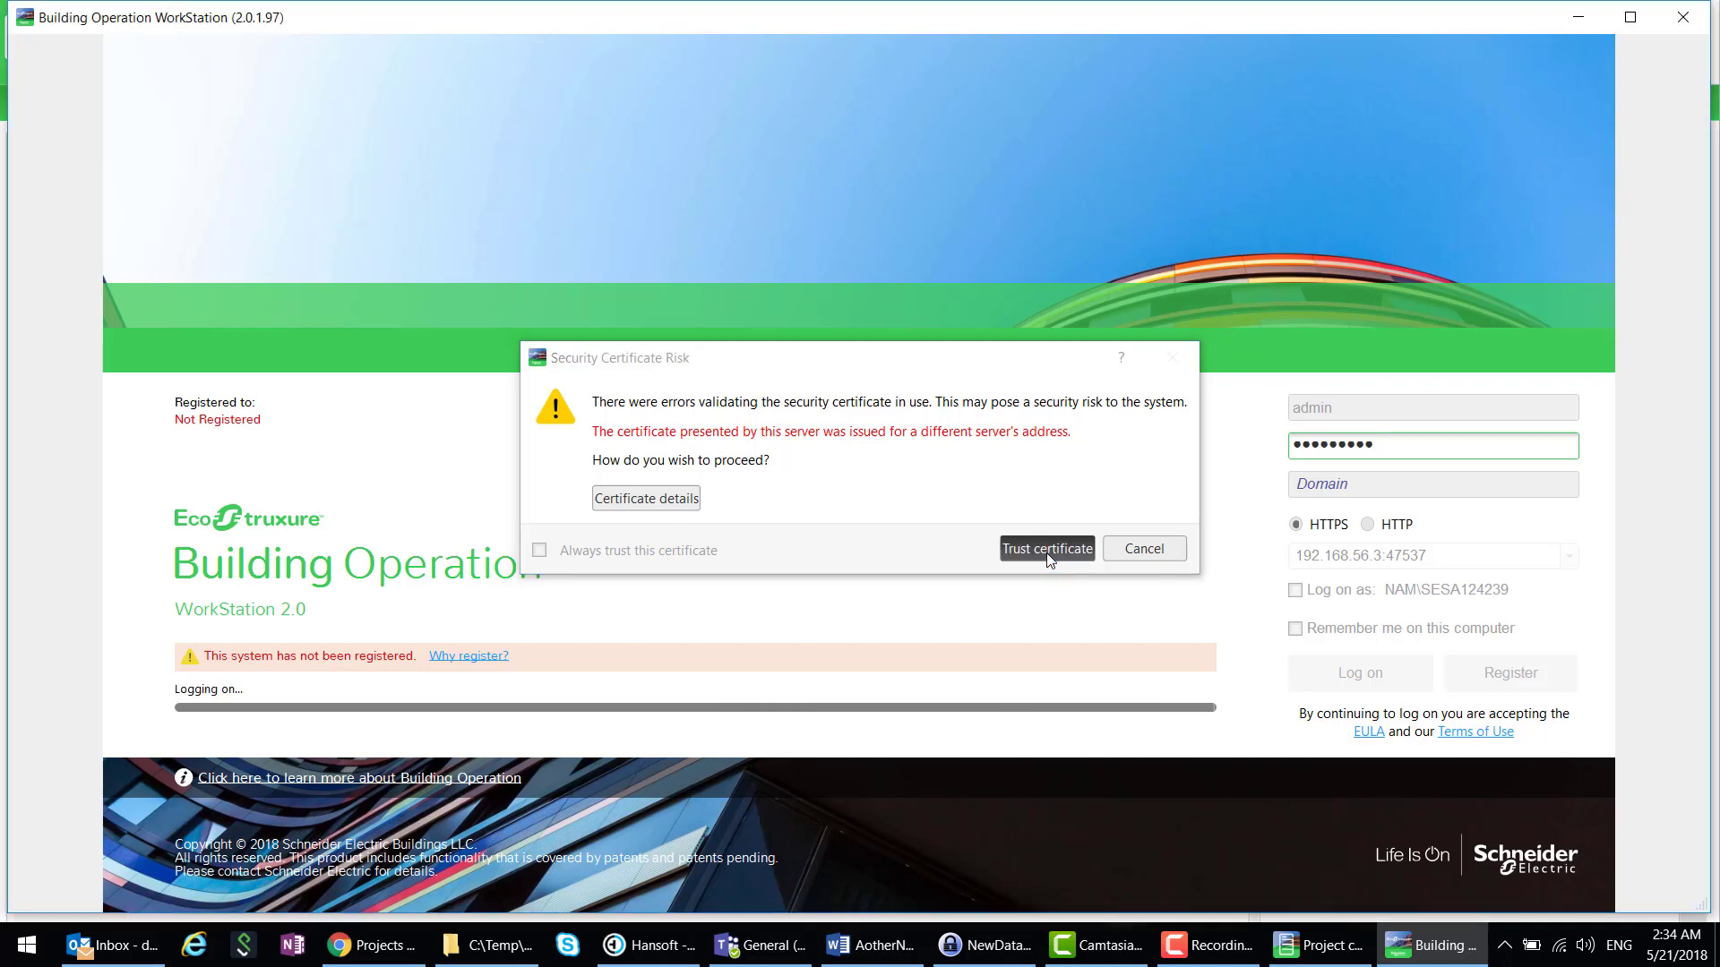
{"action": "left_click", "coordinate": [1047, 550]}
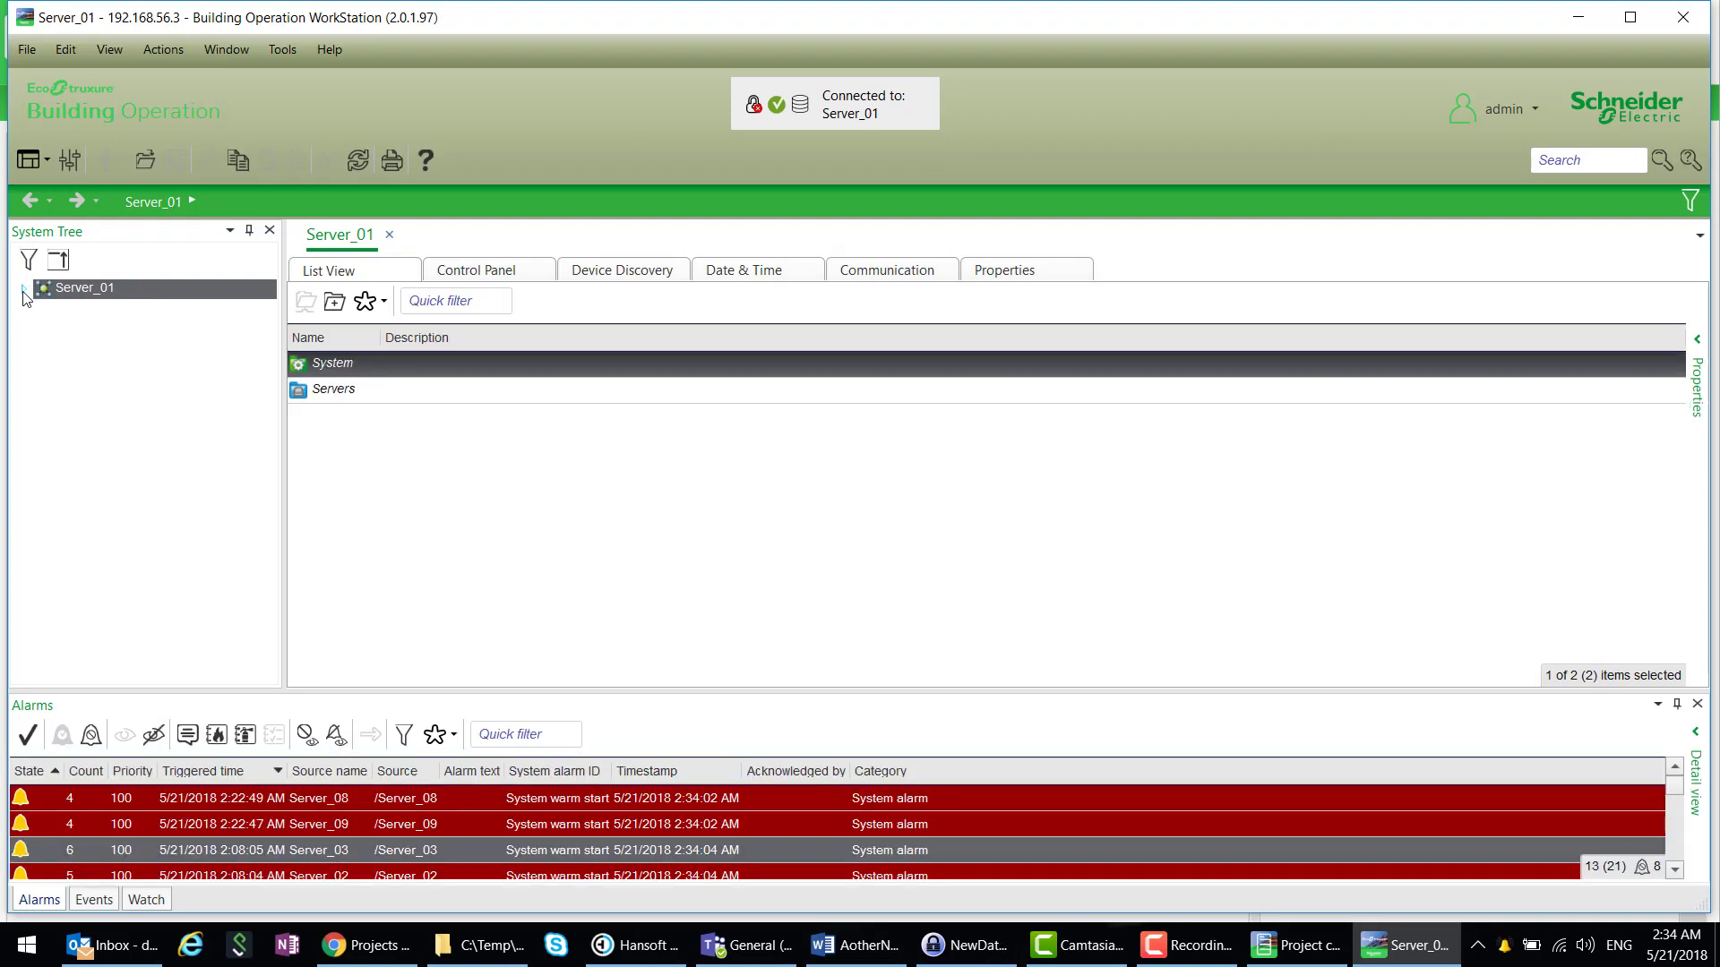
- Expand Server_01's Servers folder to check the child servers, then collapse it and close WorkStation
{"action": "left_click", "coordinate": [24, 289]}
{"action": "left_click", "coordinate": [47, 328]}
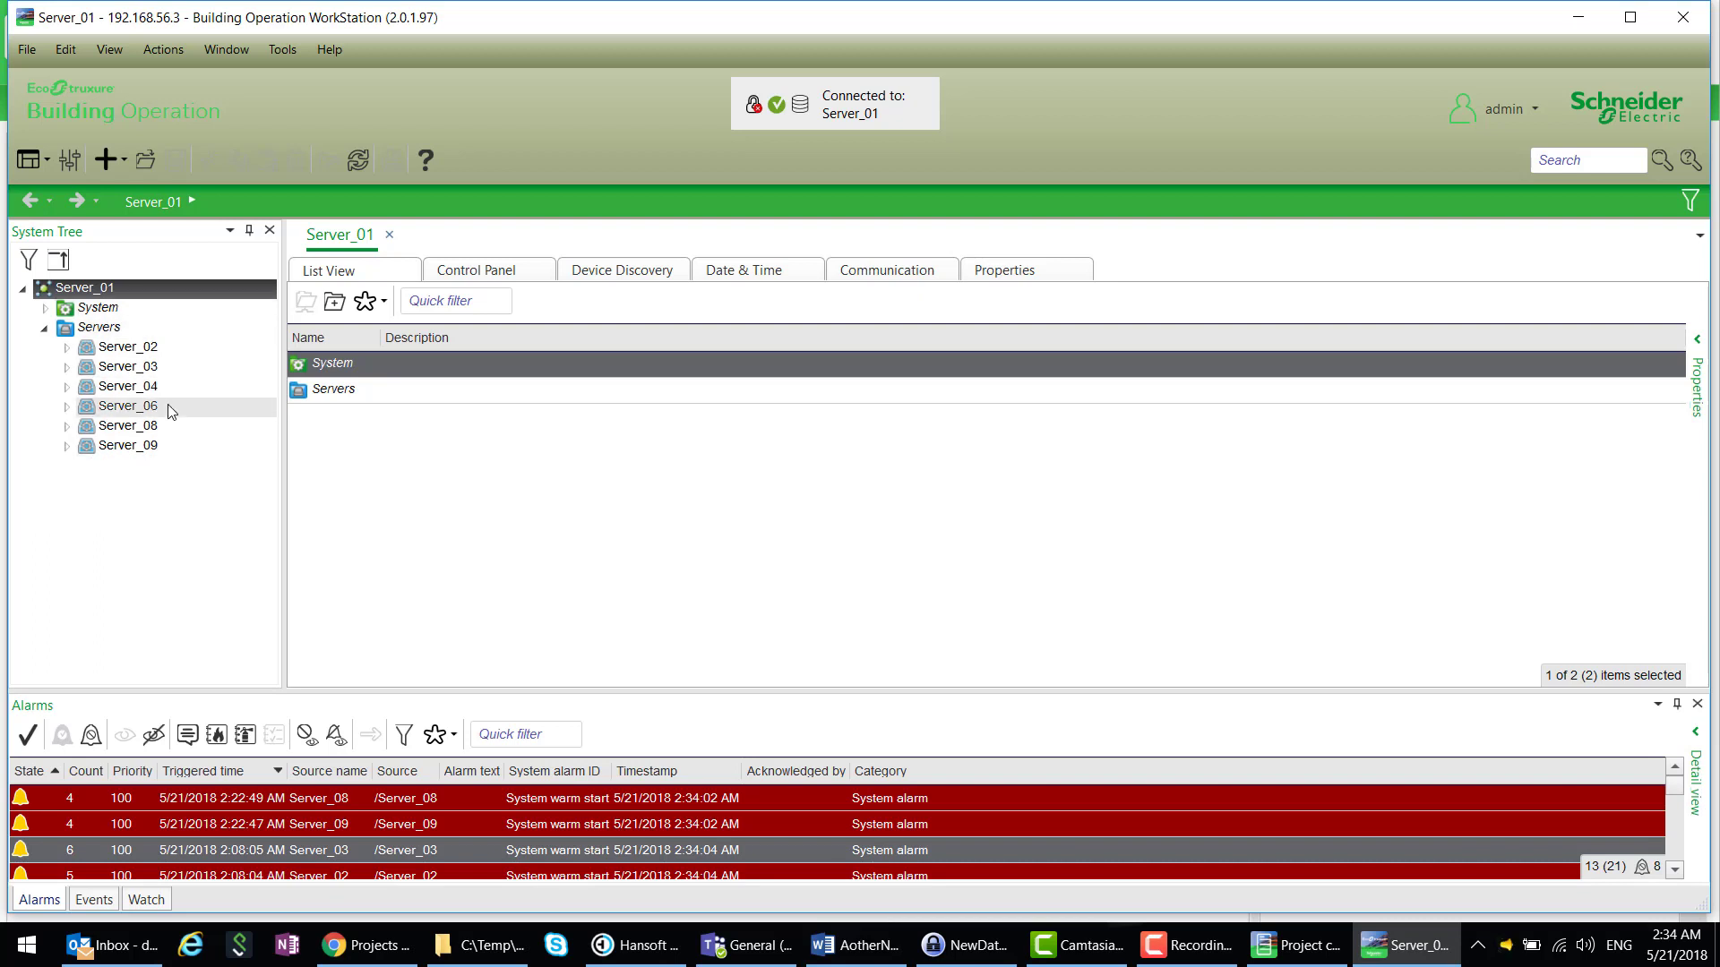
{"action": "left_click", "coordinate": [45, 331]}
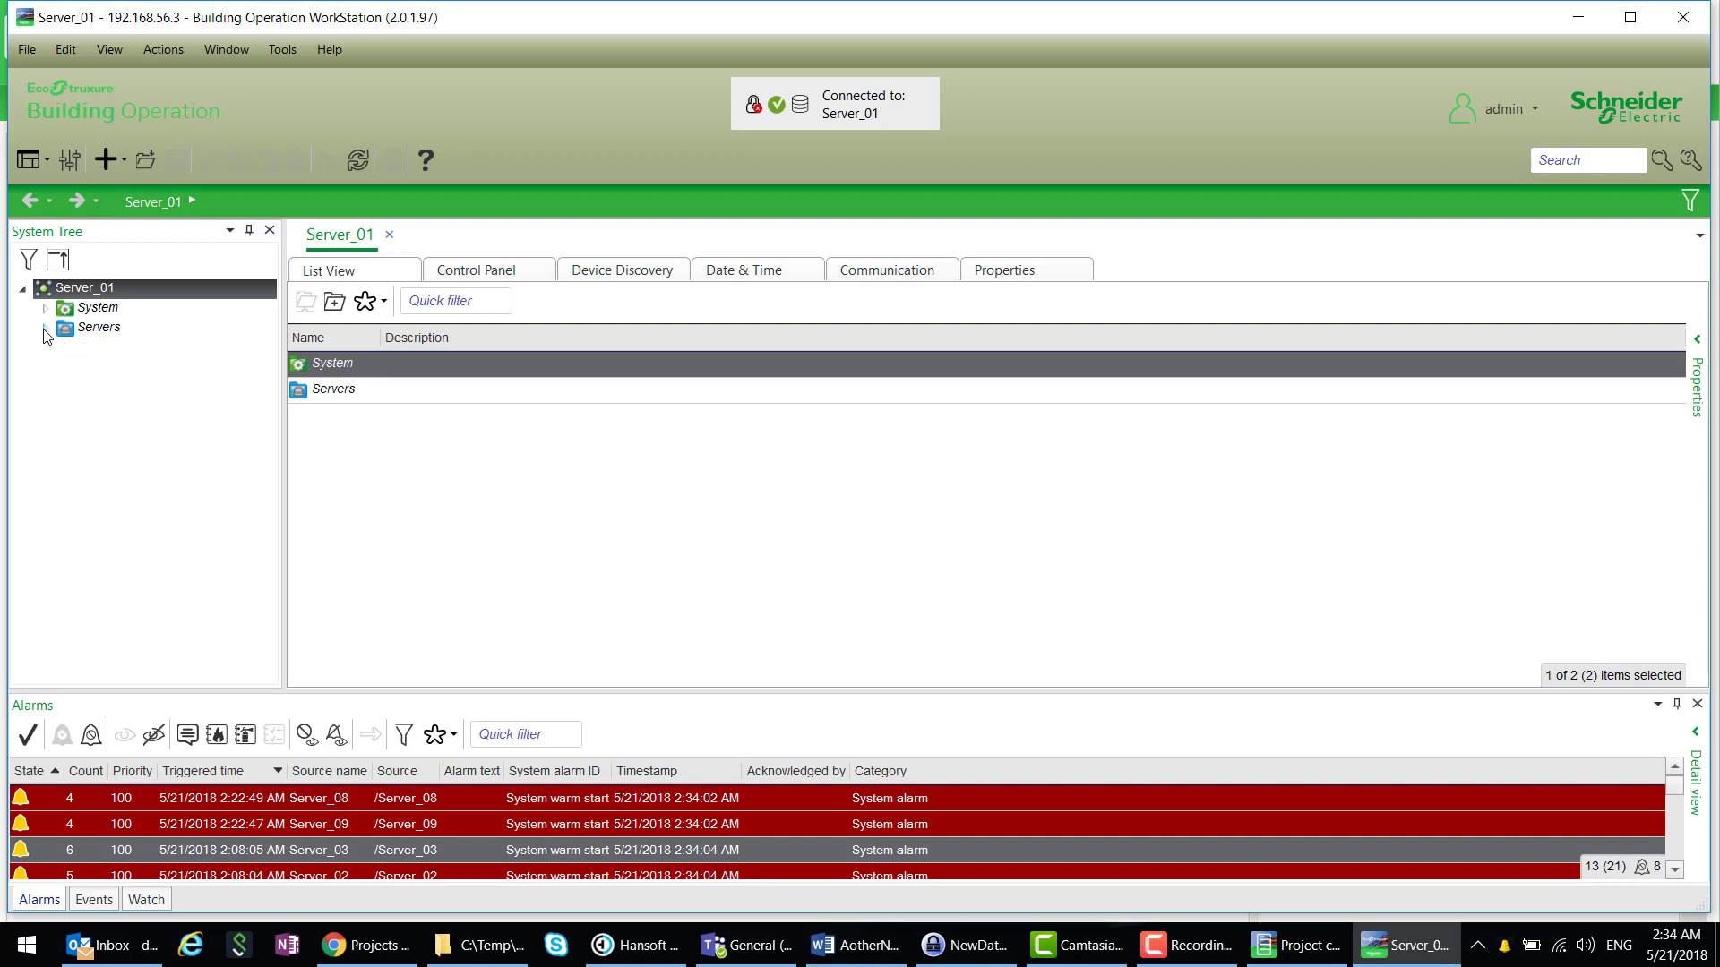
{"action": "left_click", "coordinate": [1697, 17]}
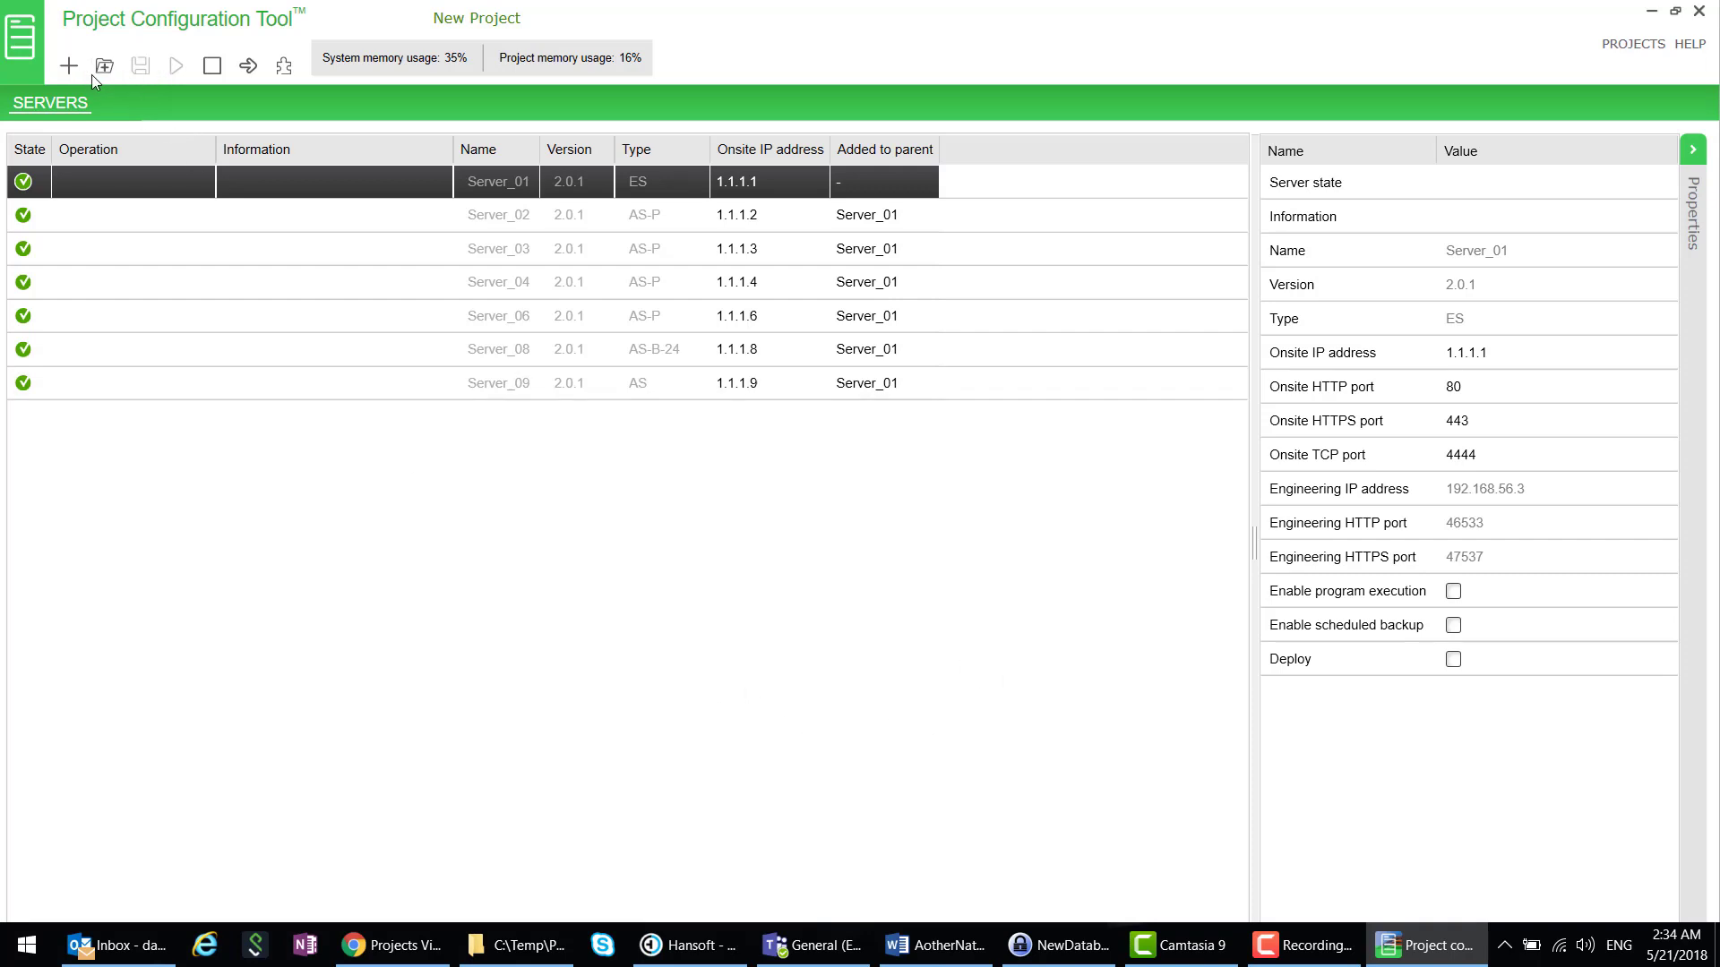
- Turn the Server_05 row into New ES with server type ES
{"action": "left_click", "coordinate": [69, 67]}
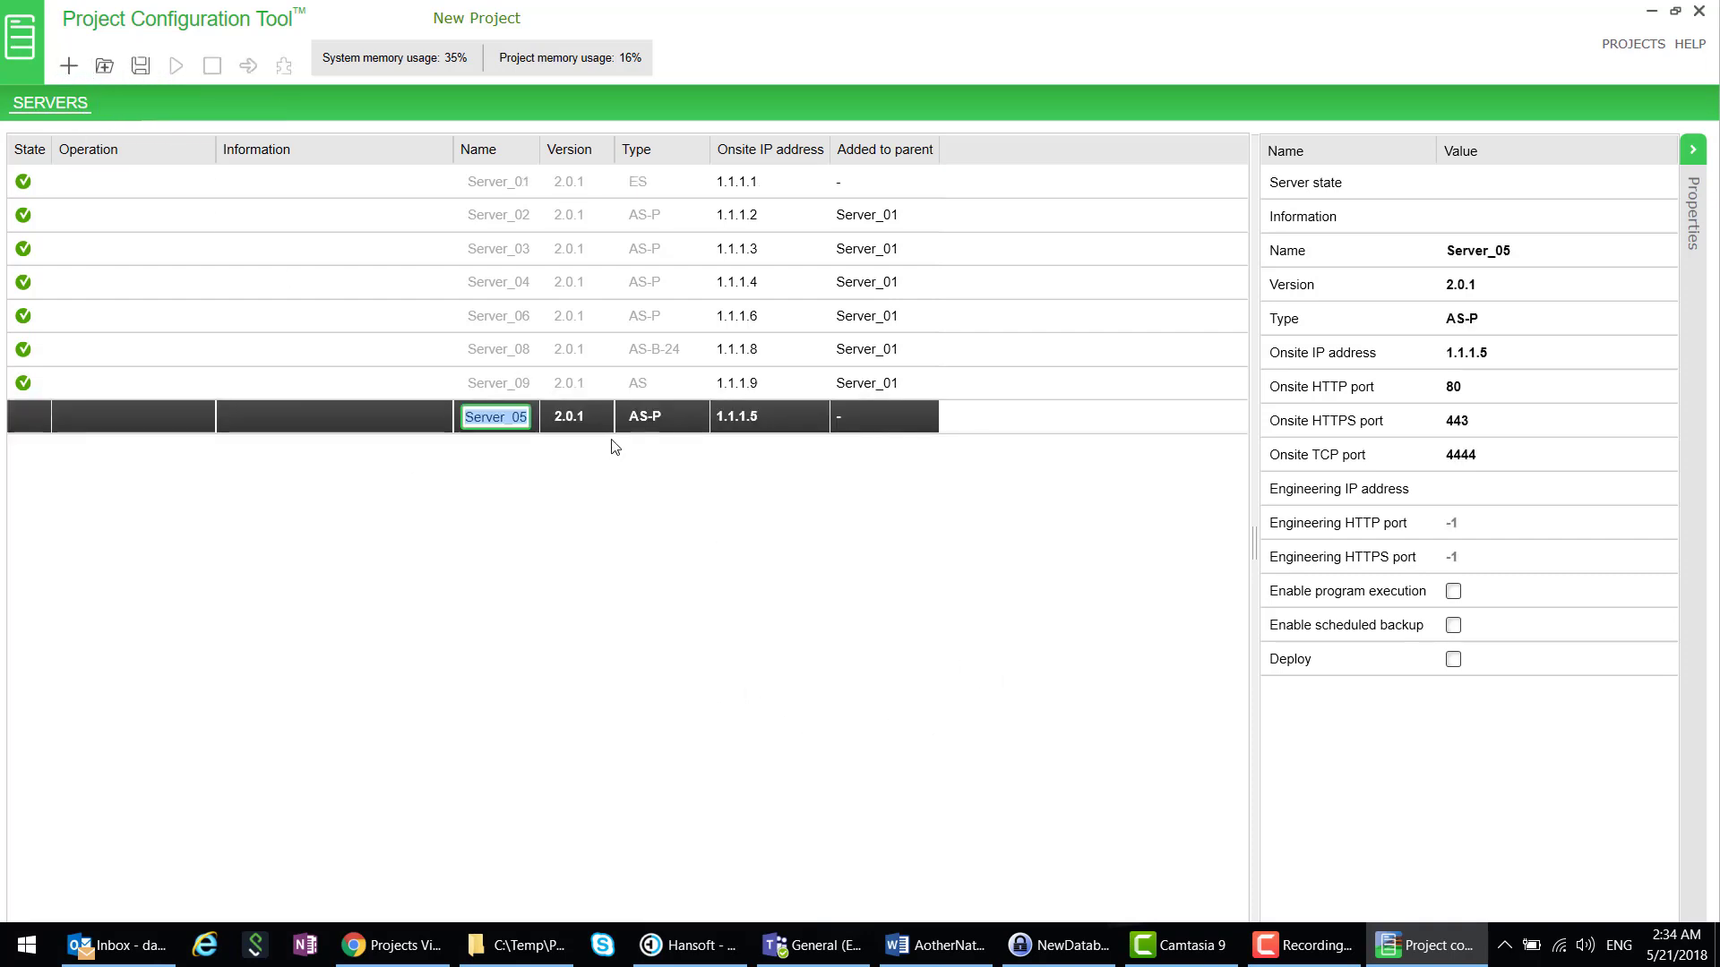
{"action": "left_click", "coordinate": [656, 419]}
{"action": "left_click", "coordinate": [667, 423]}
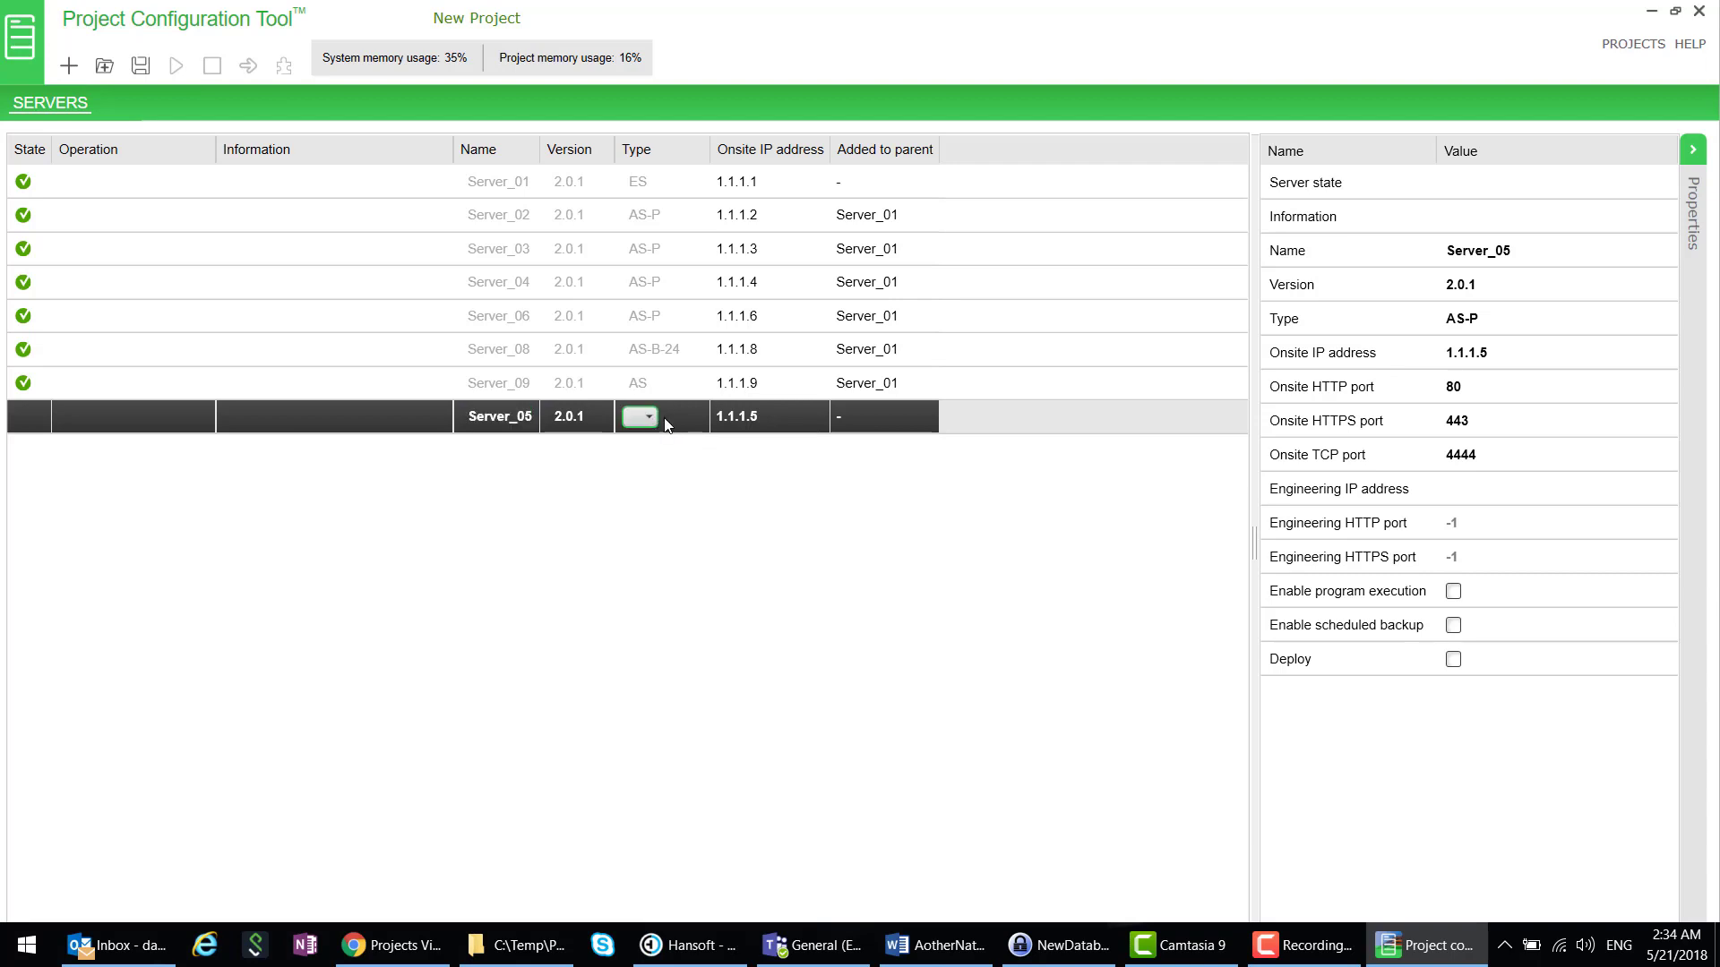
{"action": "left_click", "coordinate": [651, 419]}
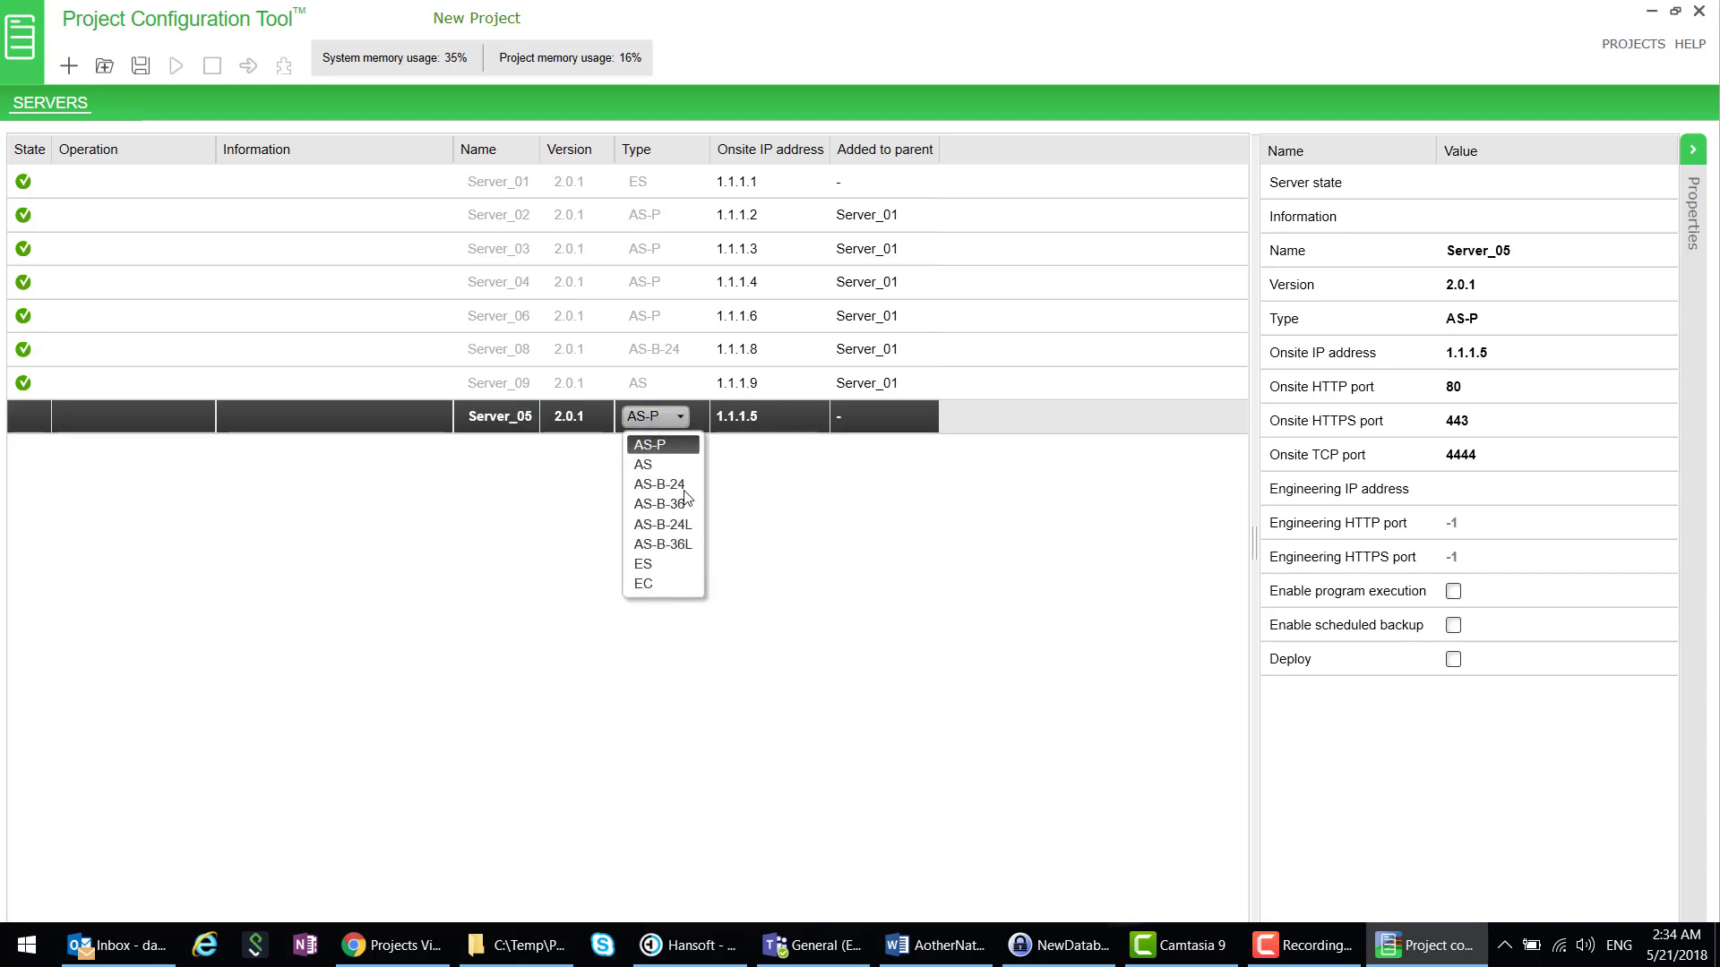
{"action": "left_click", "coordinate": [661, 568]}
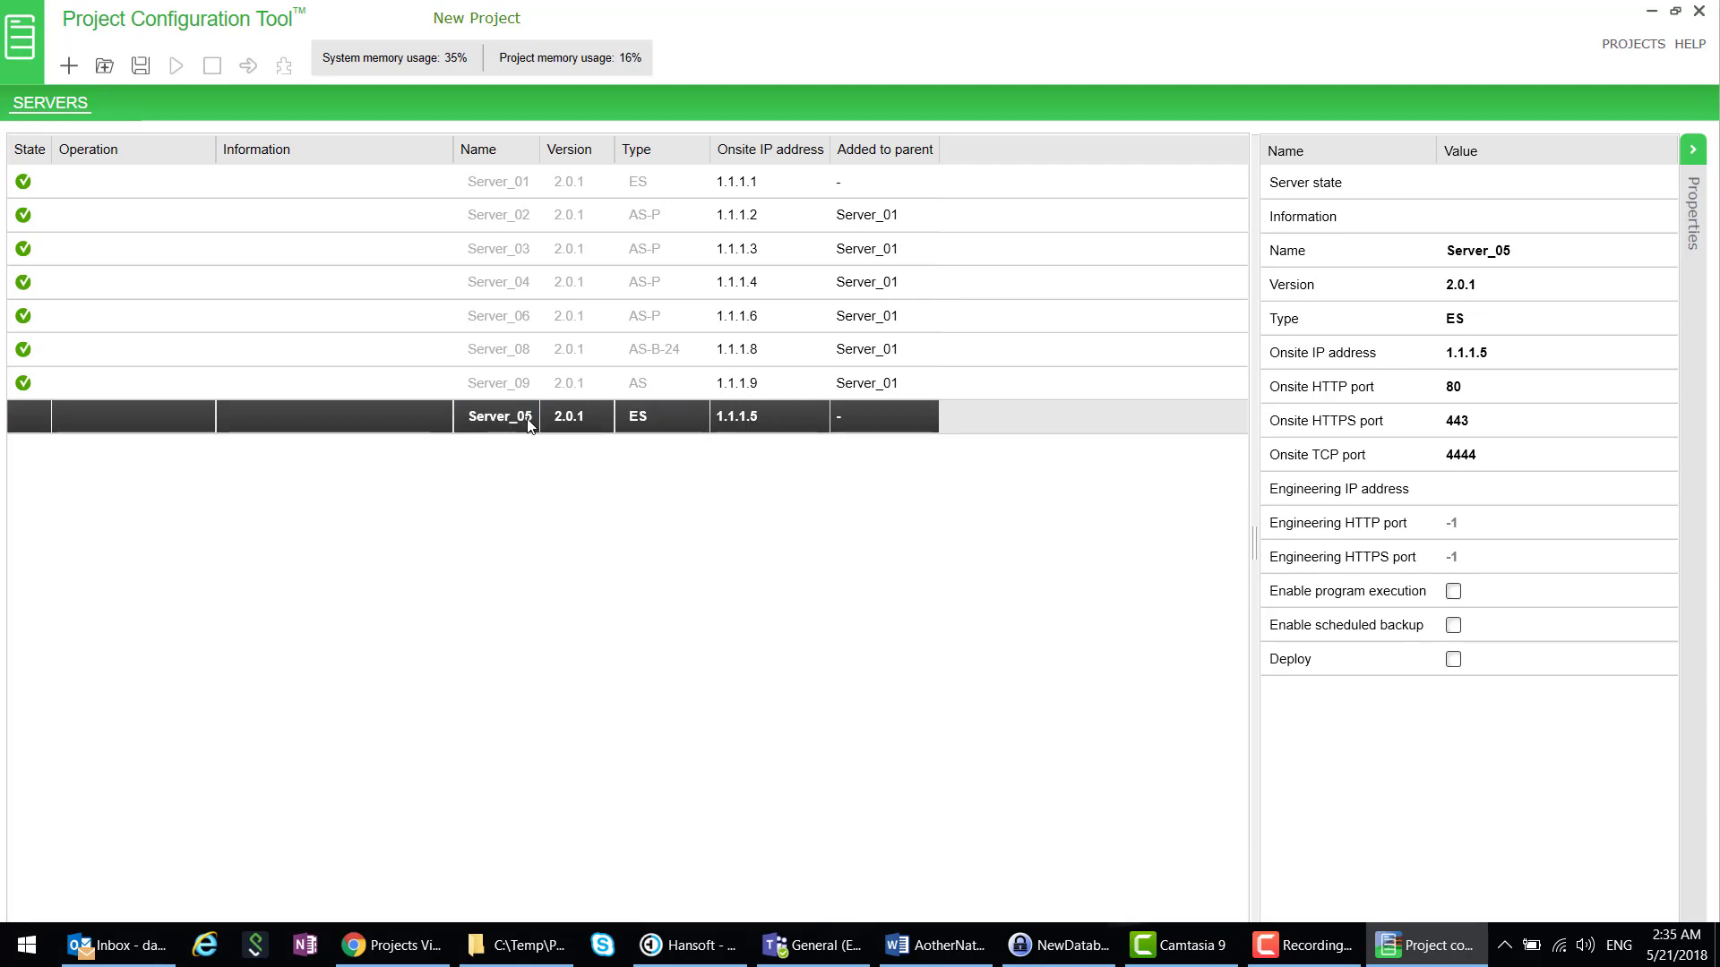
{"action": "left_click", "coordinate": [528, 425]}
{"action": "type", "text": "New ES"}
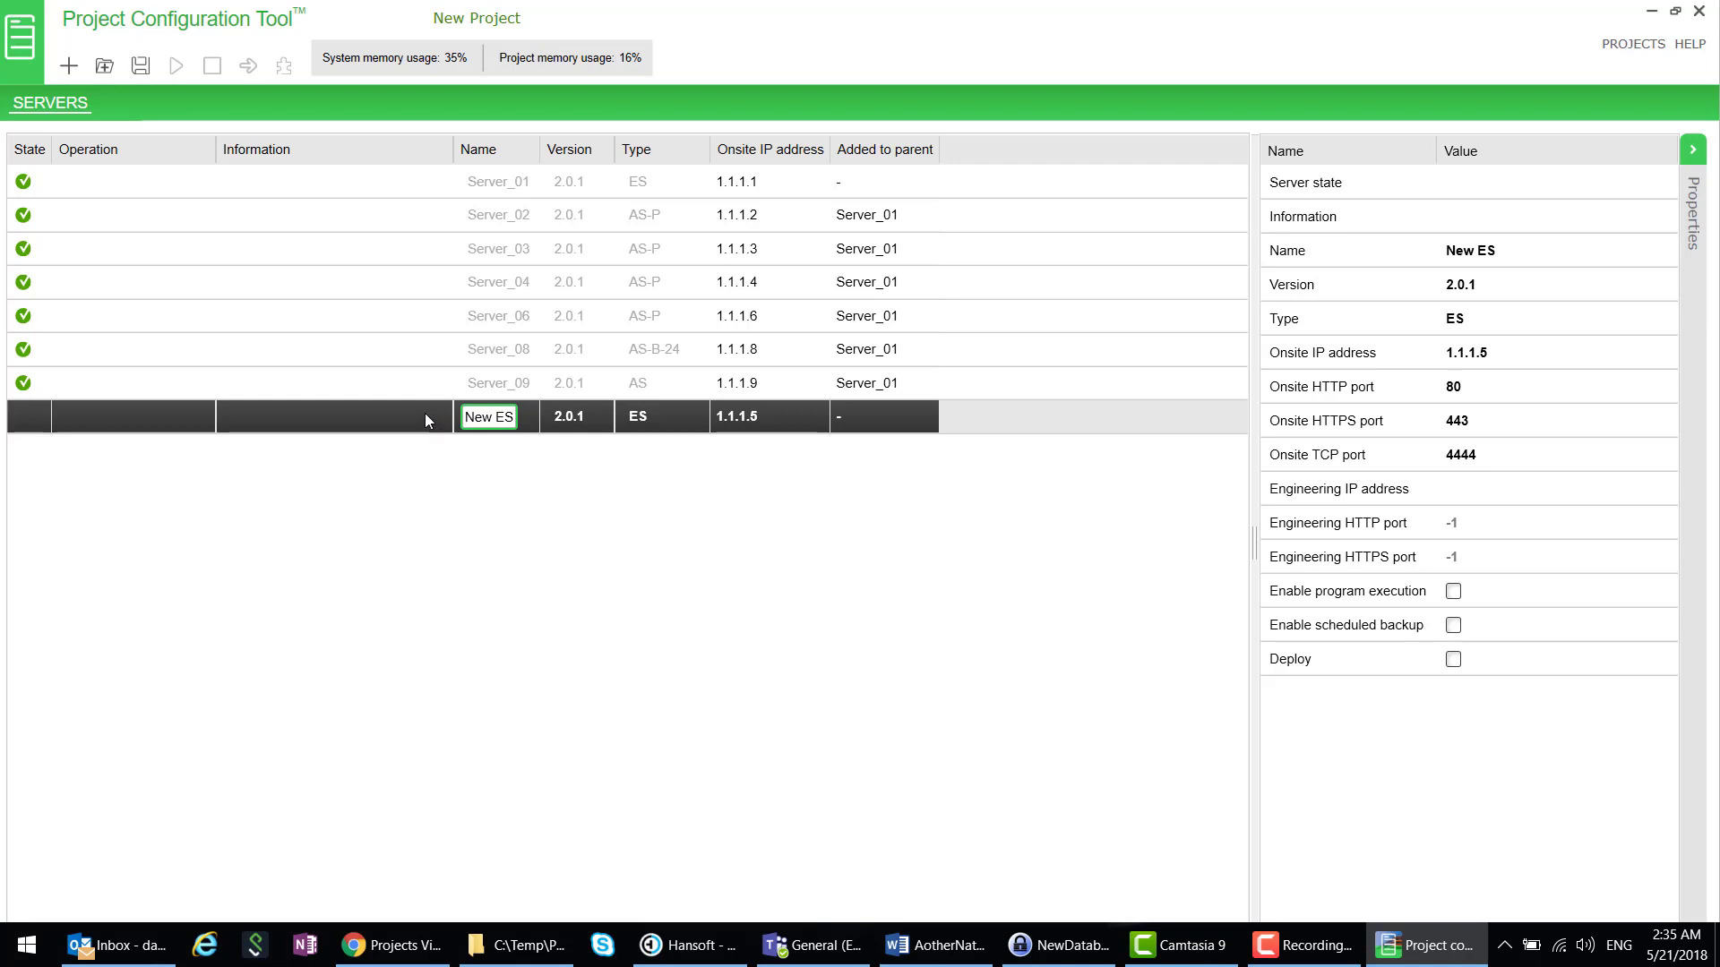
{"action": "key", "text": "Return"}
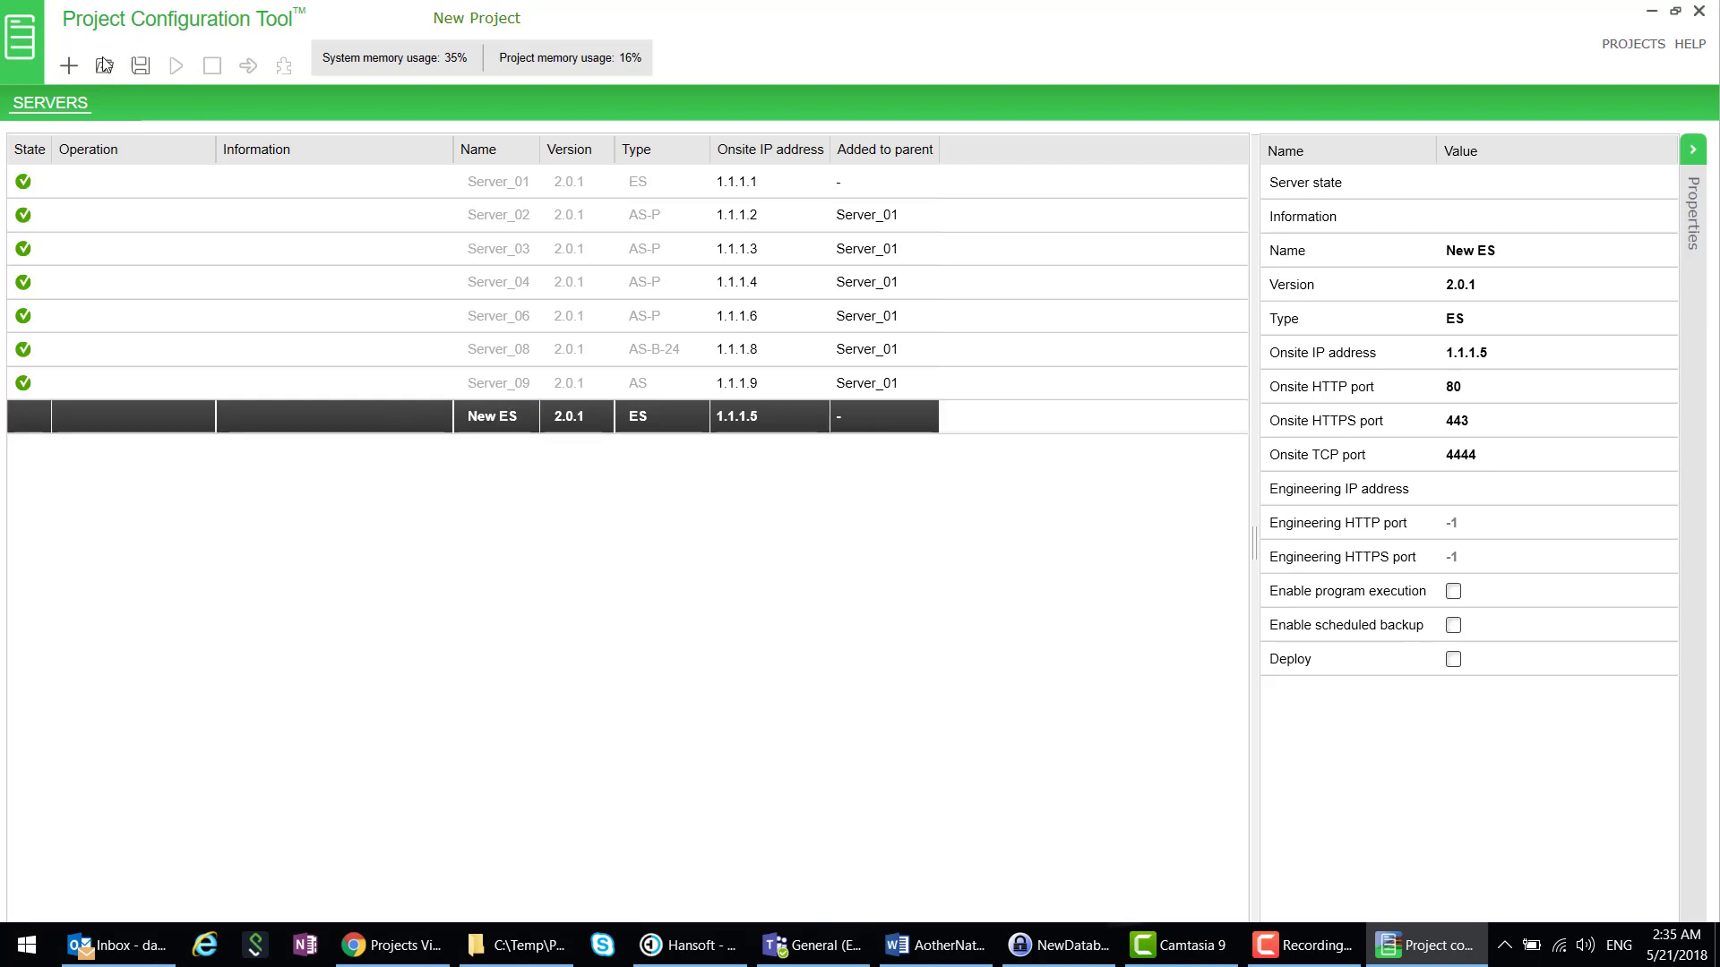
- Add a second server named New AS-P
{"action": "left_click", "coordinate": [69, 66]}
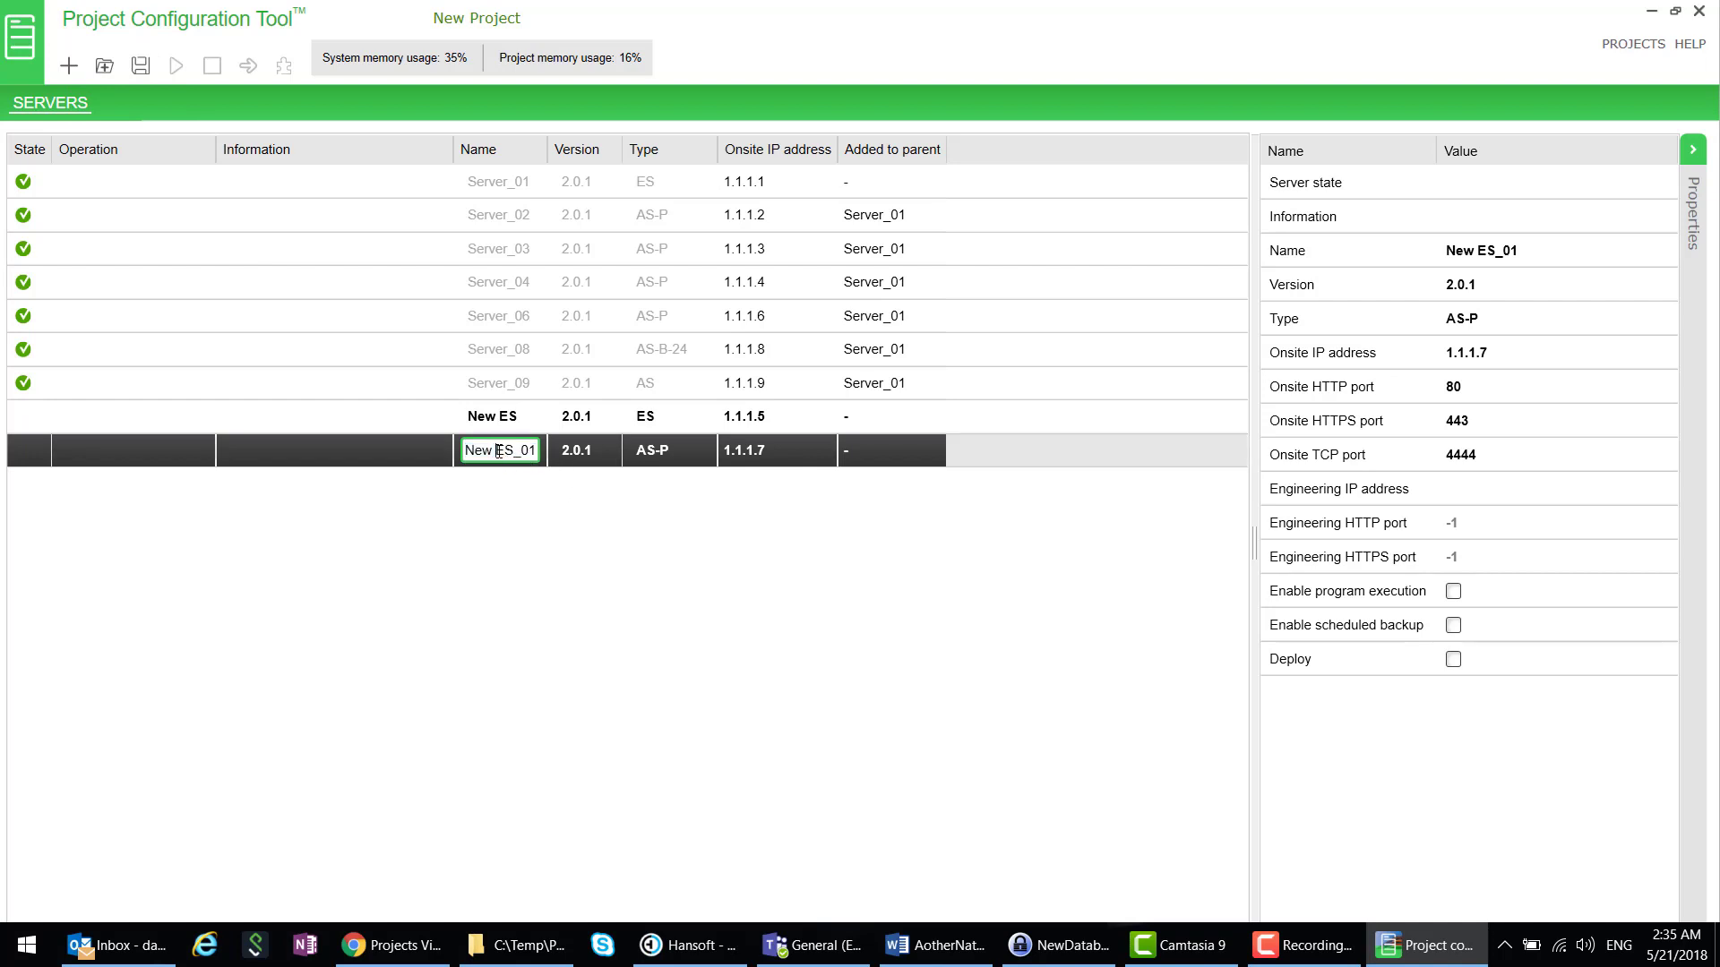
{"action": "double_click", "coordinate": [498, 450]}
{"action": "type", "text": "AS-"}
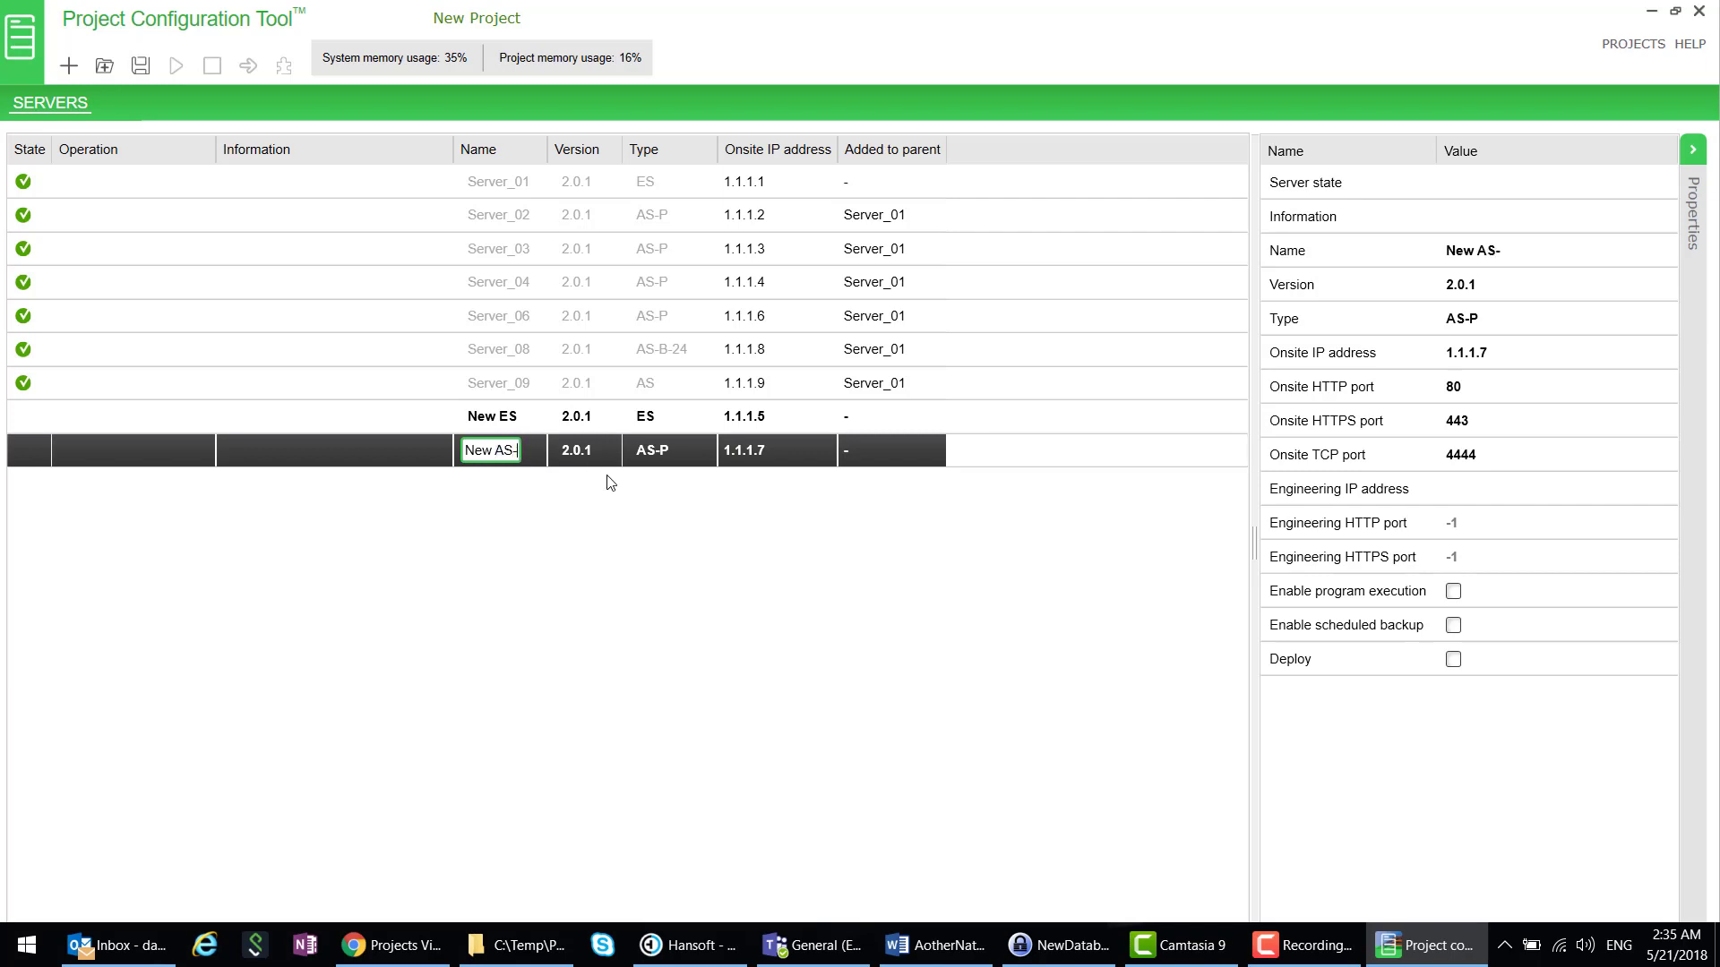
{"action": "type", "text": "P"}
{"action": "left_click", "coordinate": [590, 502]}
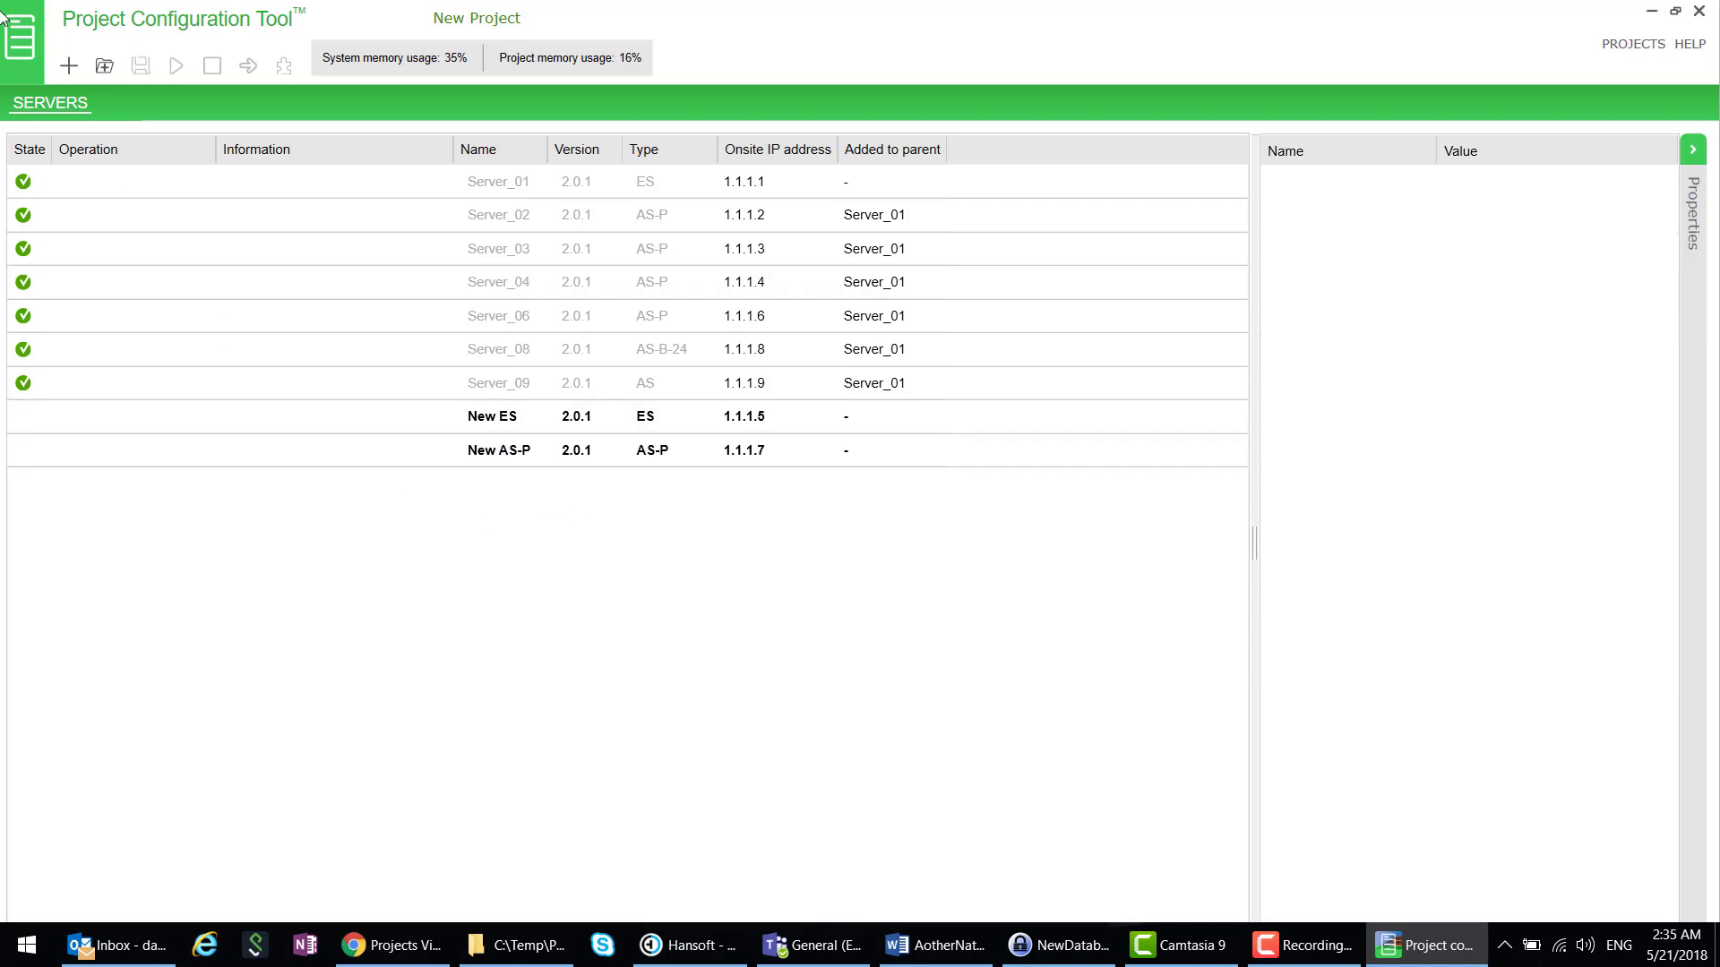
- Add a third server named New AS-B36 with type AS-B-36
{"action": "left_click", "coordinate": [65, 68]}
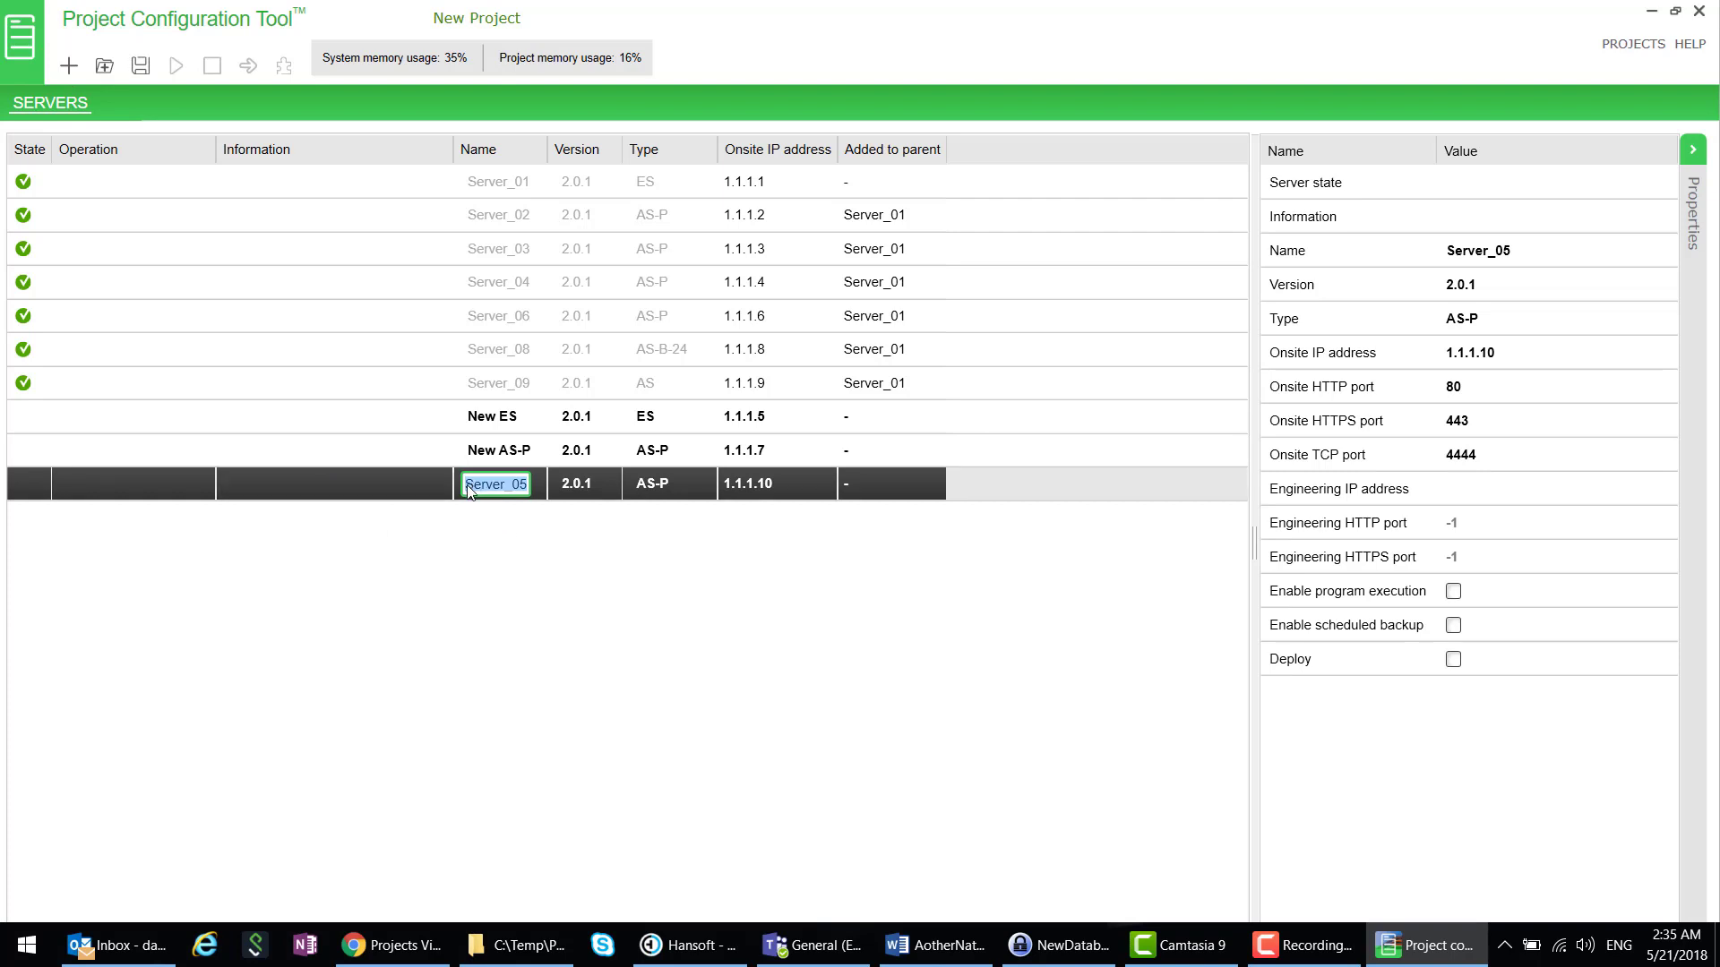
{"action": "type", "text": "N"}
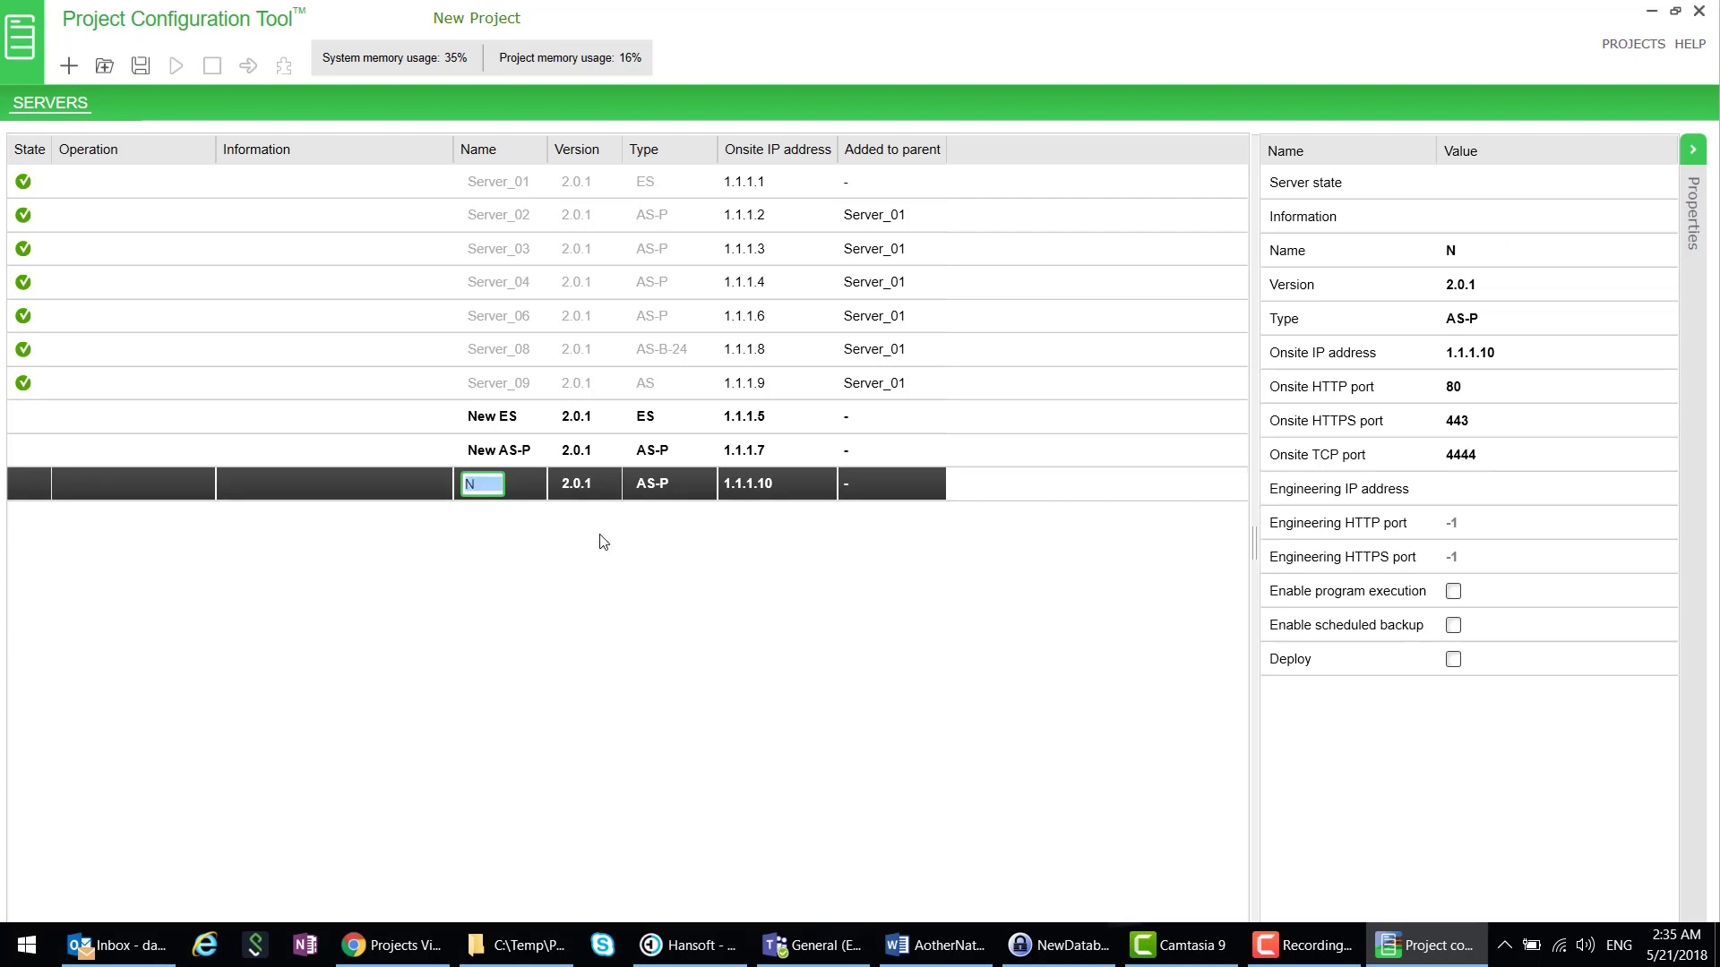
{"action": "type", "text": "ew AS-B36"}
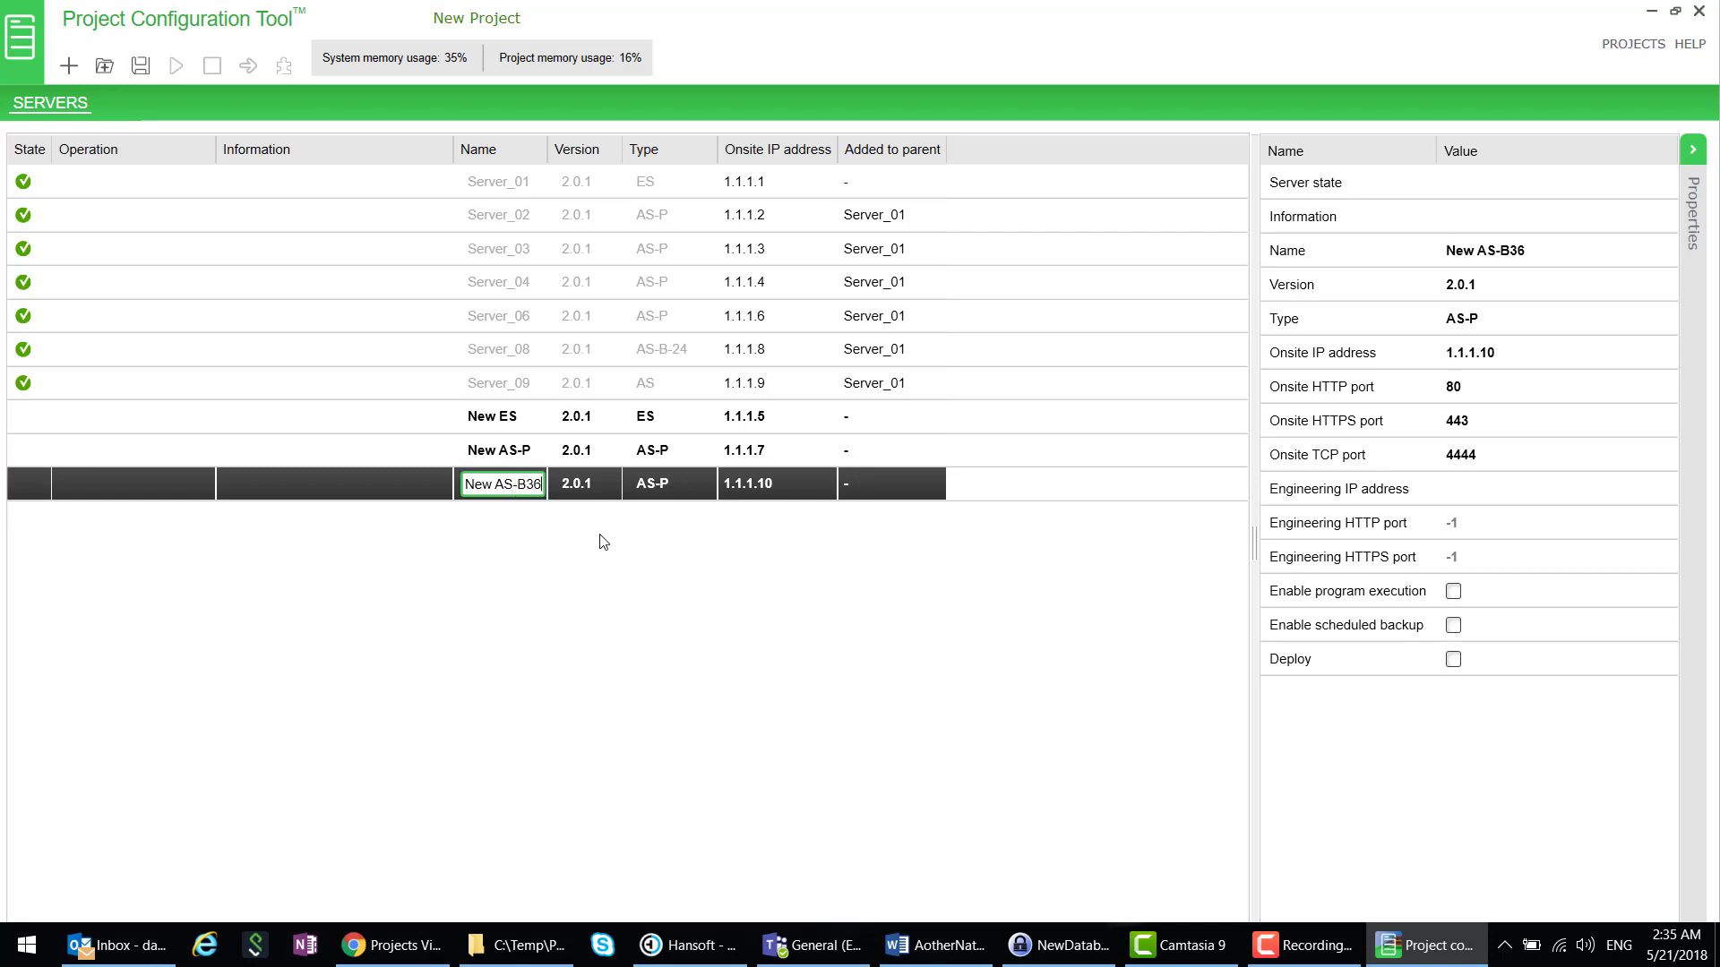
{"action": "left_click", "coordinate": [664, 495]}
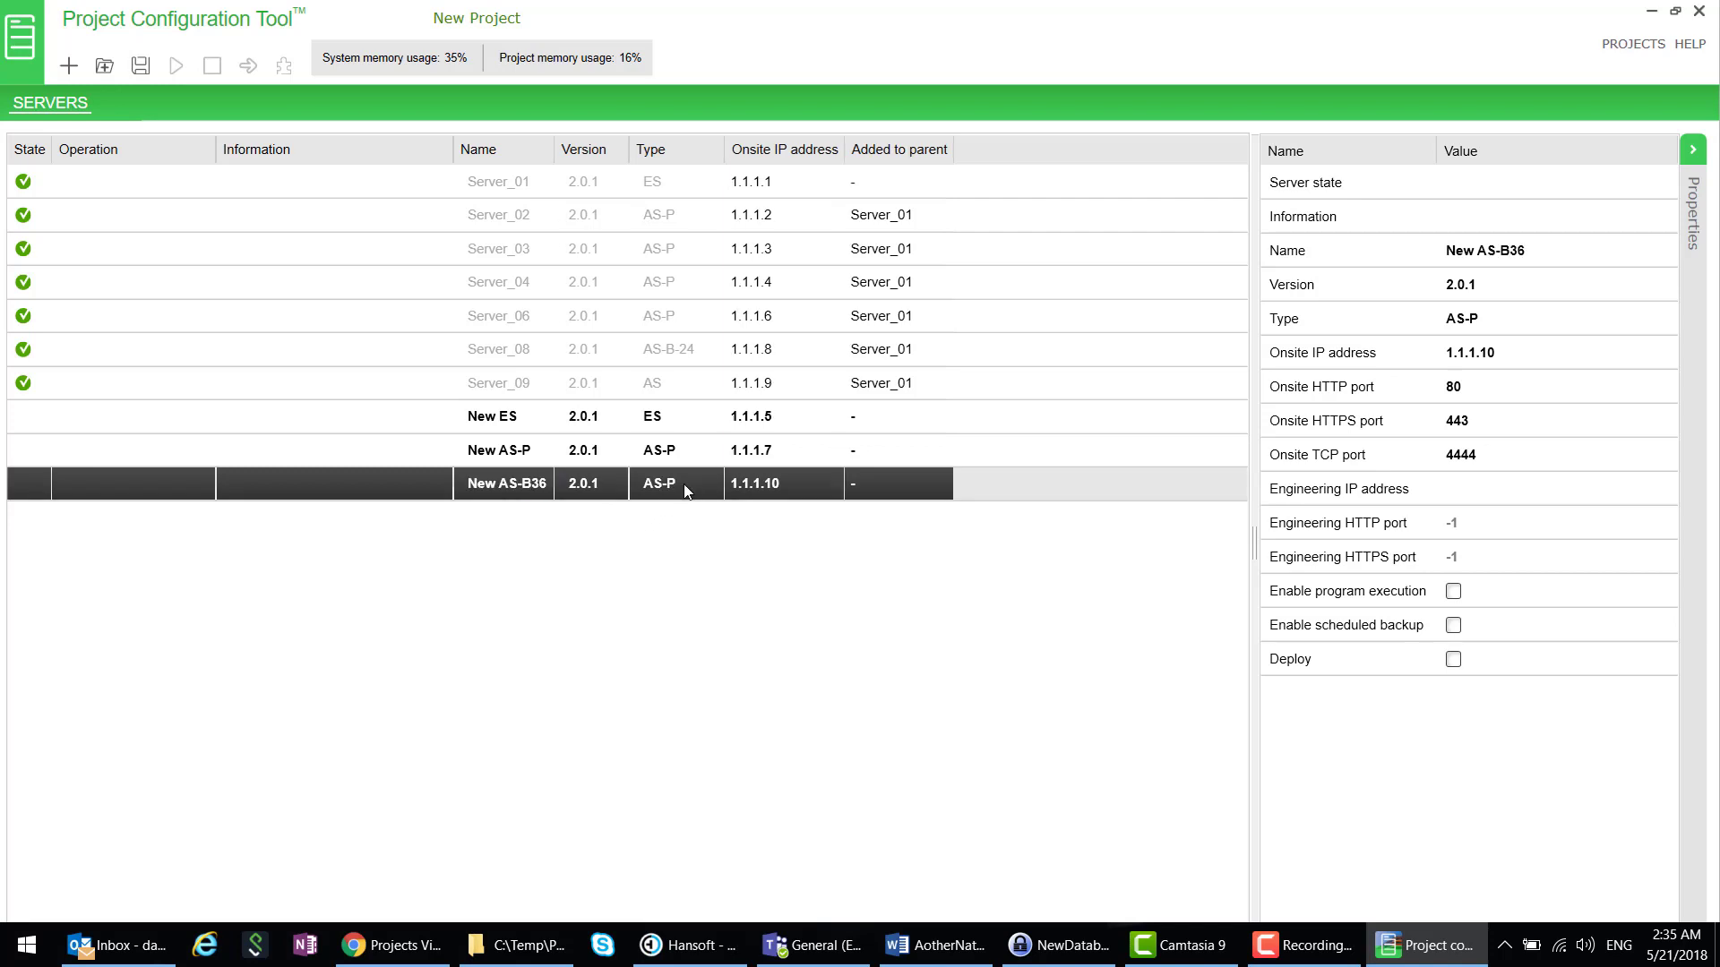
{"action": "left_click", "coordinate": [667, 486]}
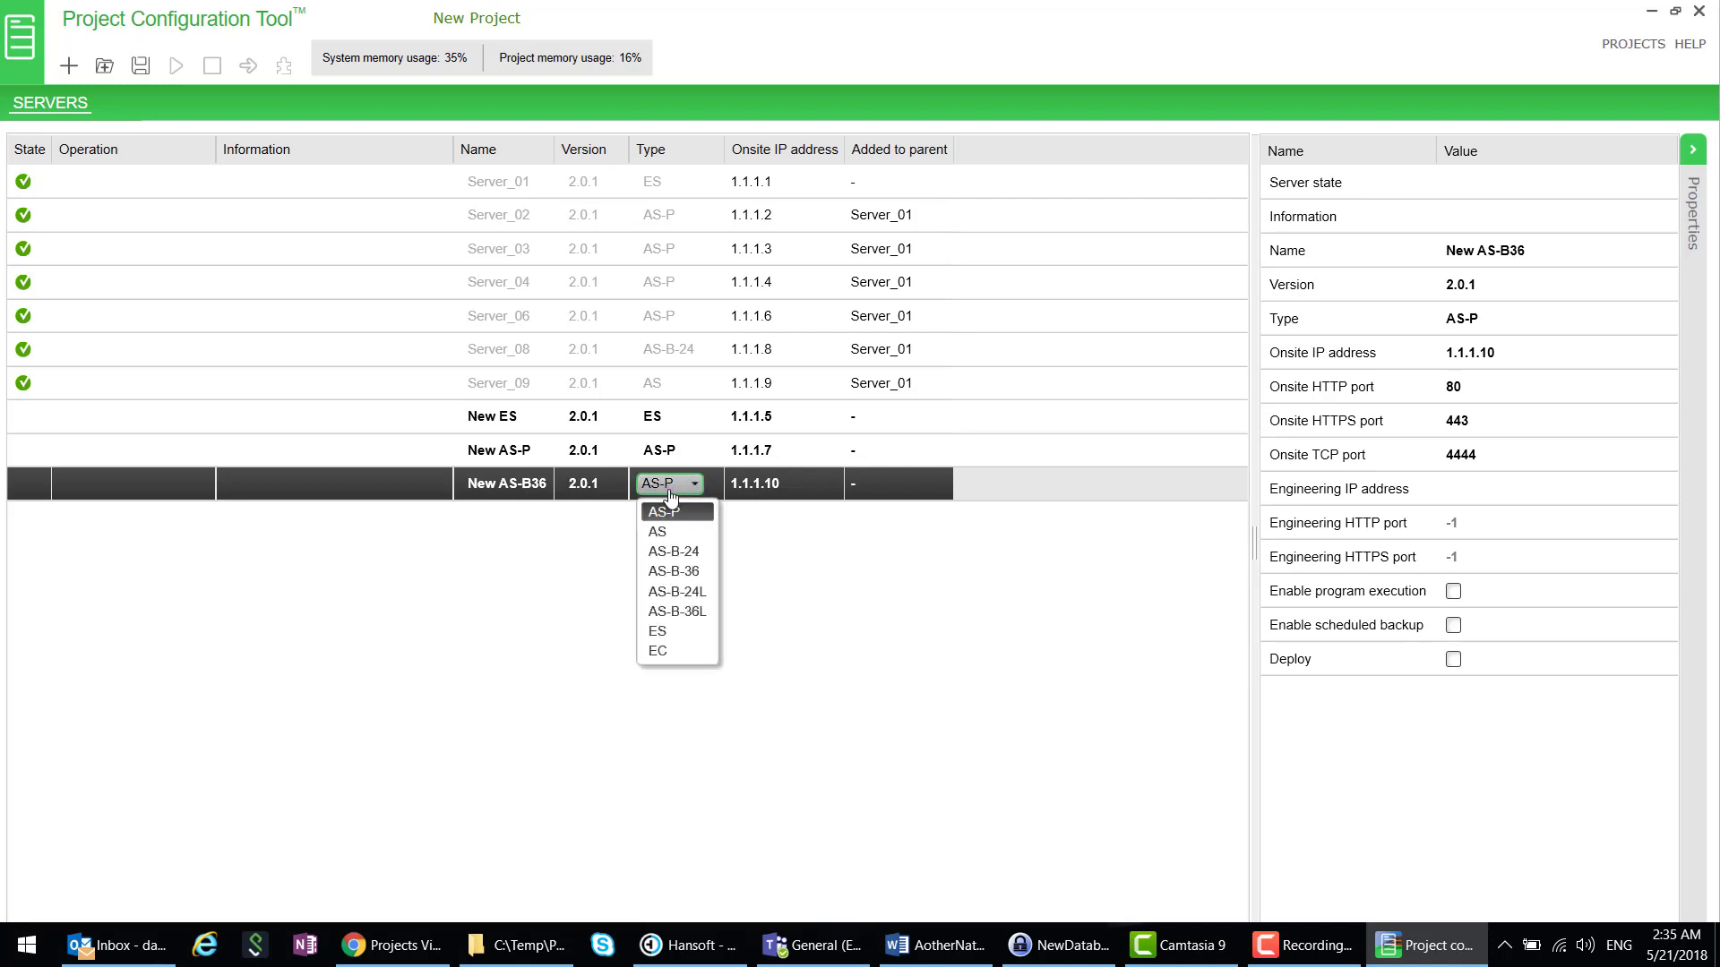
{"action": "left_click", "coordinate": [684, 571]}
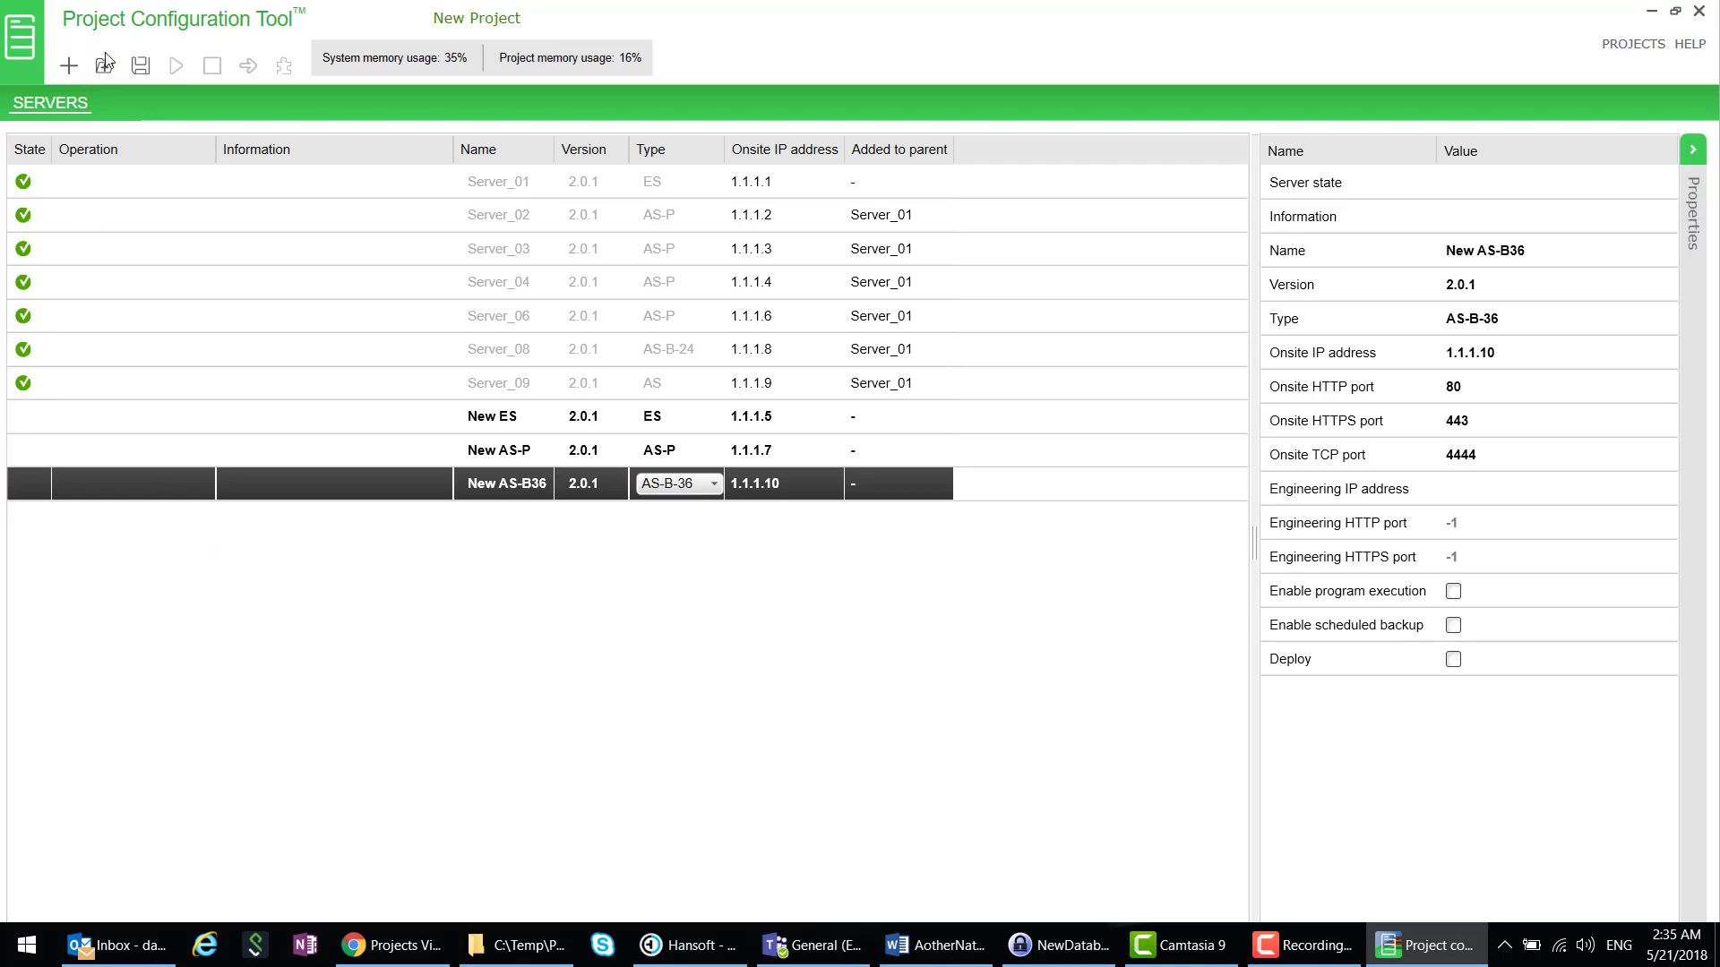
- Add a fourth server named Central Server with type EC
{"action": "left_click", "coordinate": [69, 65]}
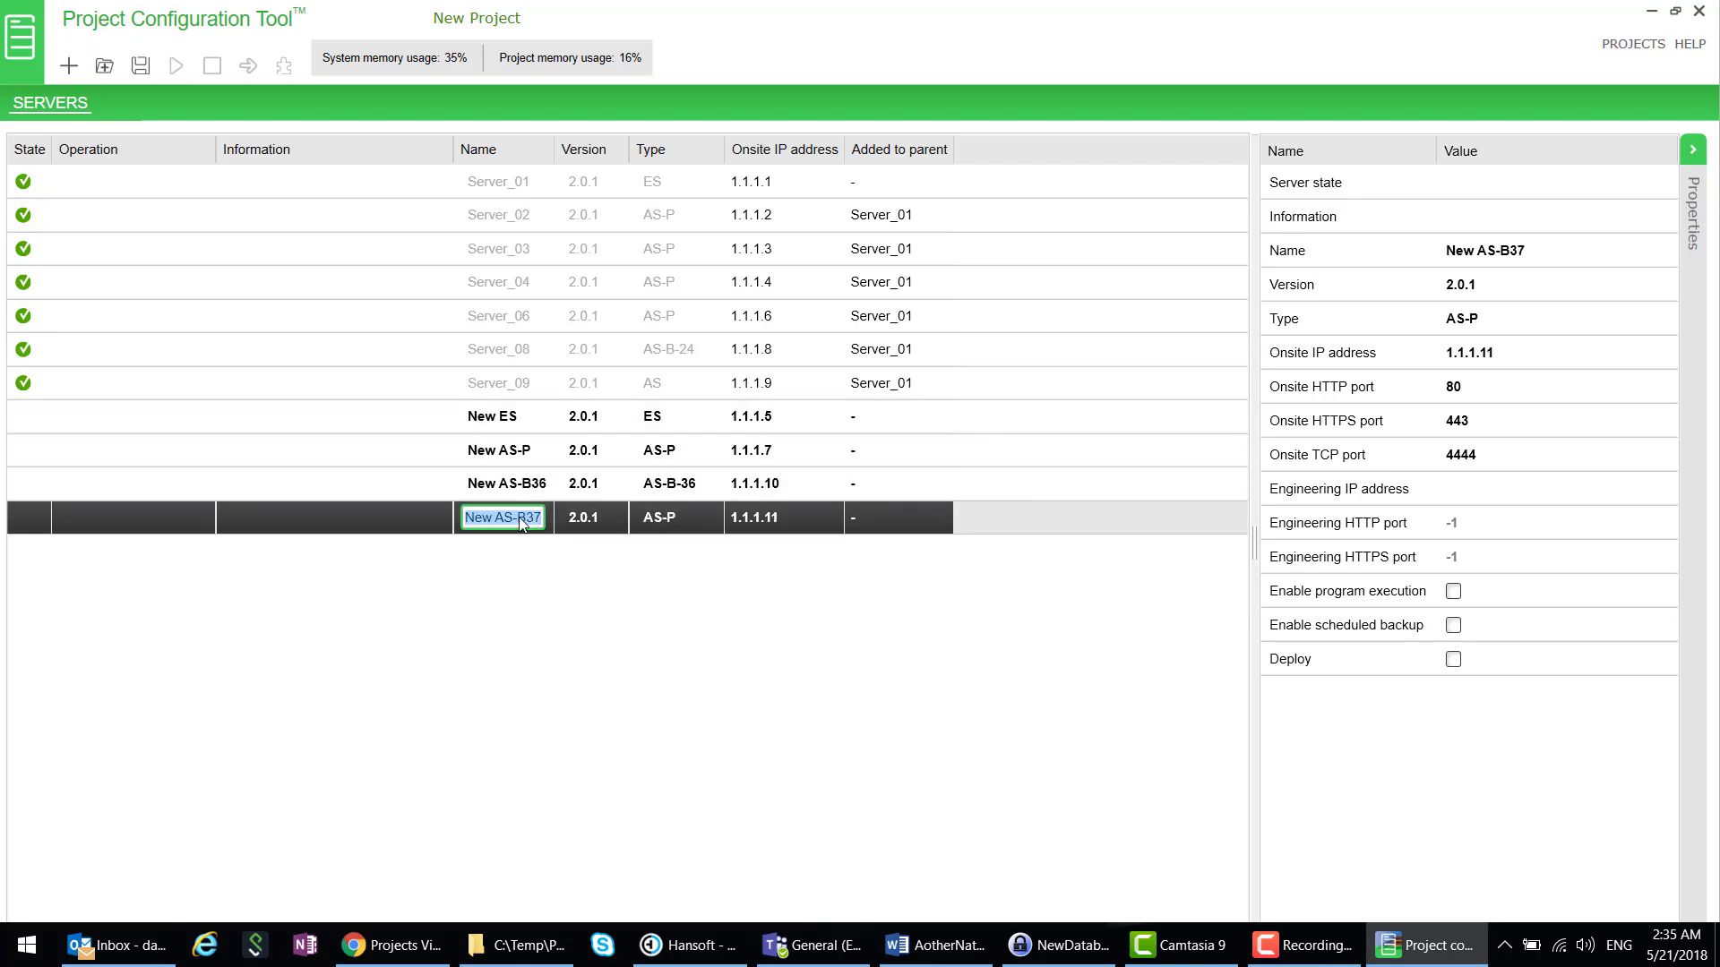
{"action": "left_click", "coordinate": [466, 519]}
{"action": "left_click_drag", "start_coordinate": [505, 510], "coordinate": [639, 515]}
{"action": "type", "text": "Central Server"}
{"action": "left_click", "coordinate": [686, 524]}
{"action": "left_click", "coordinate": [670, 518]}
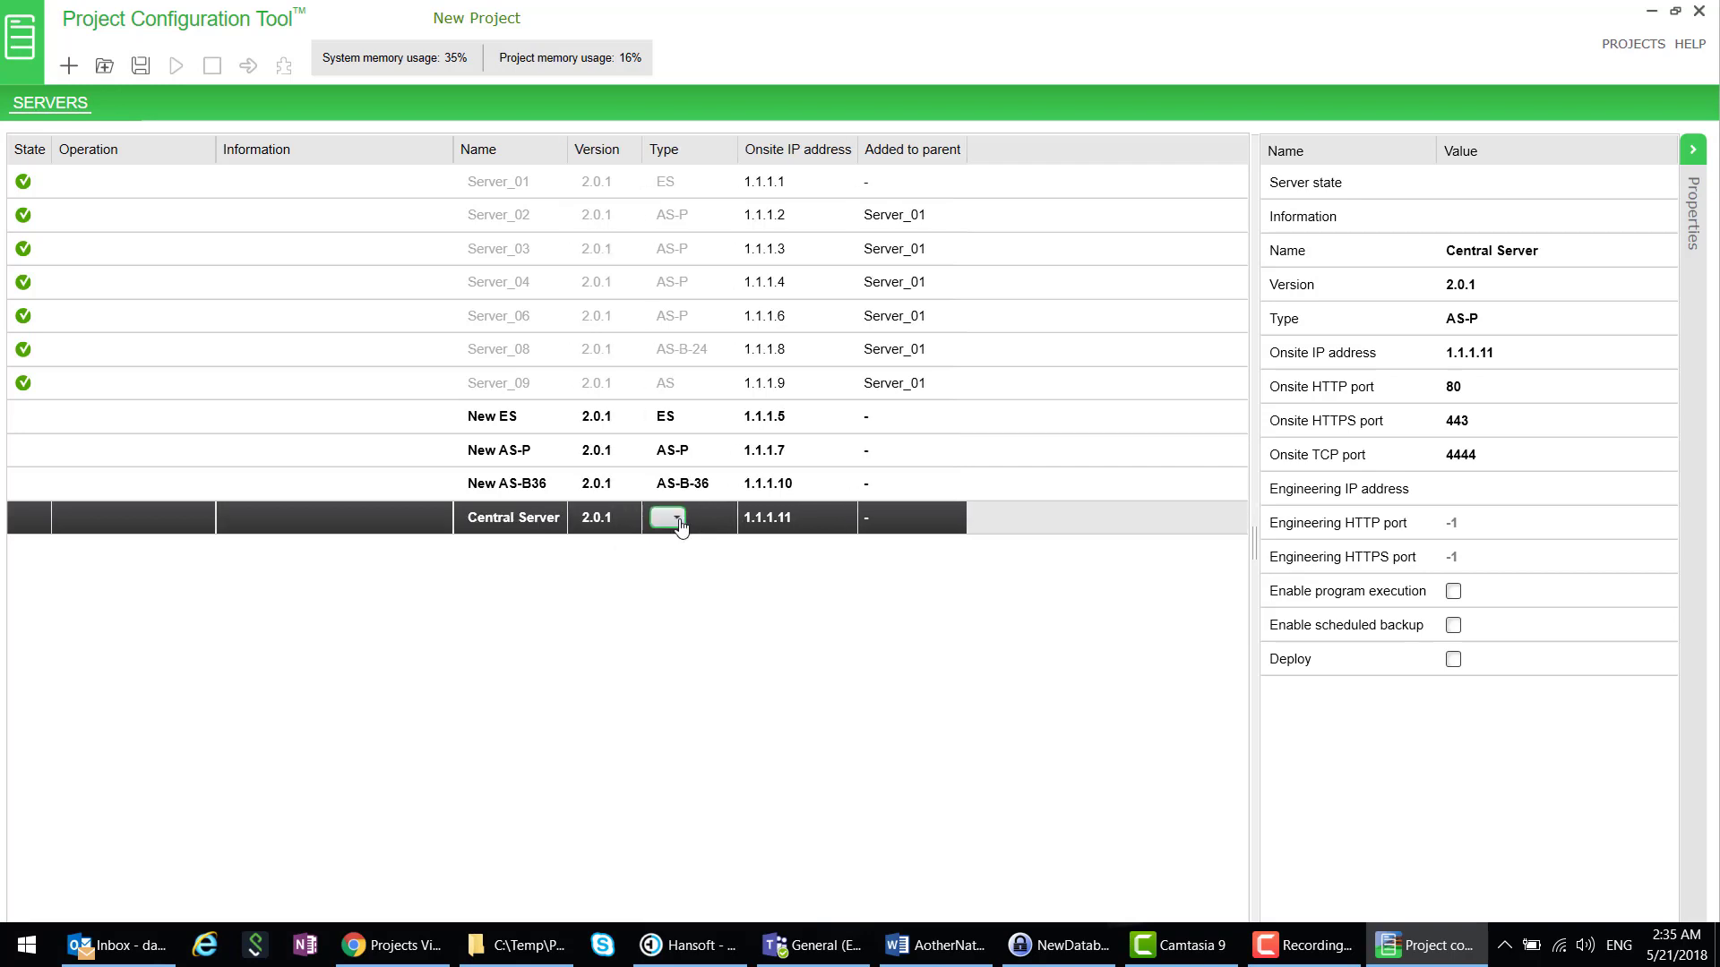
{"action": "left_click", "coordinate": [682, 684]}
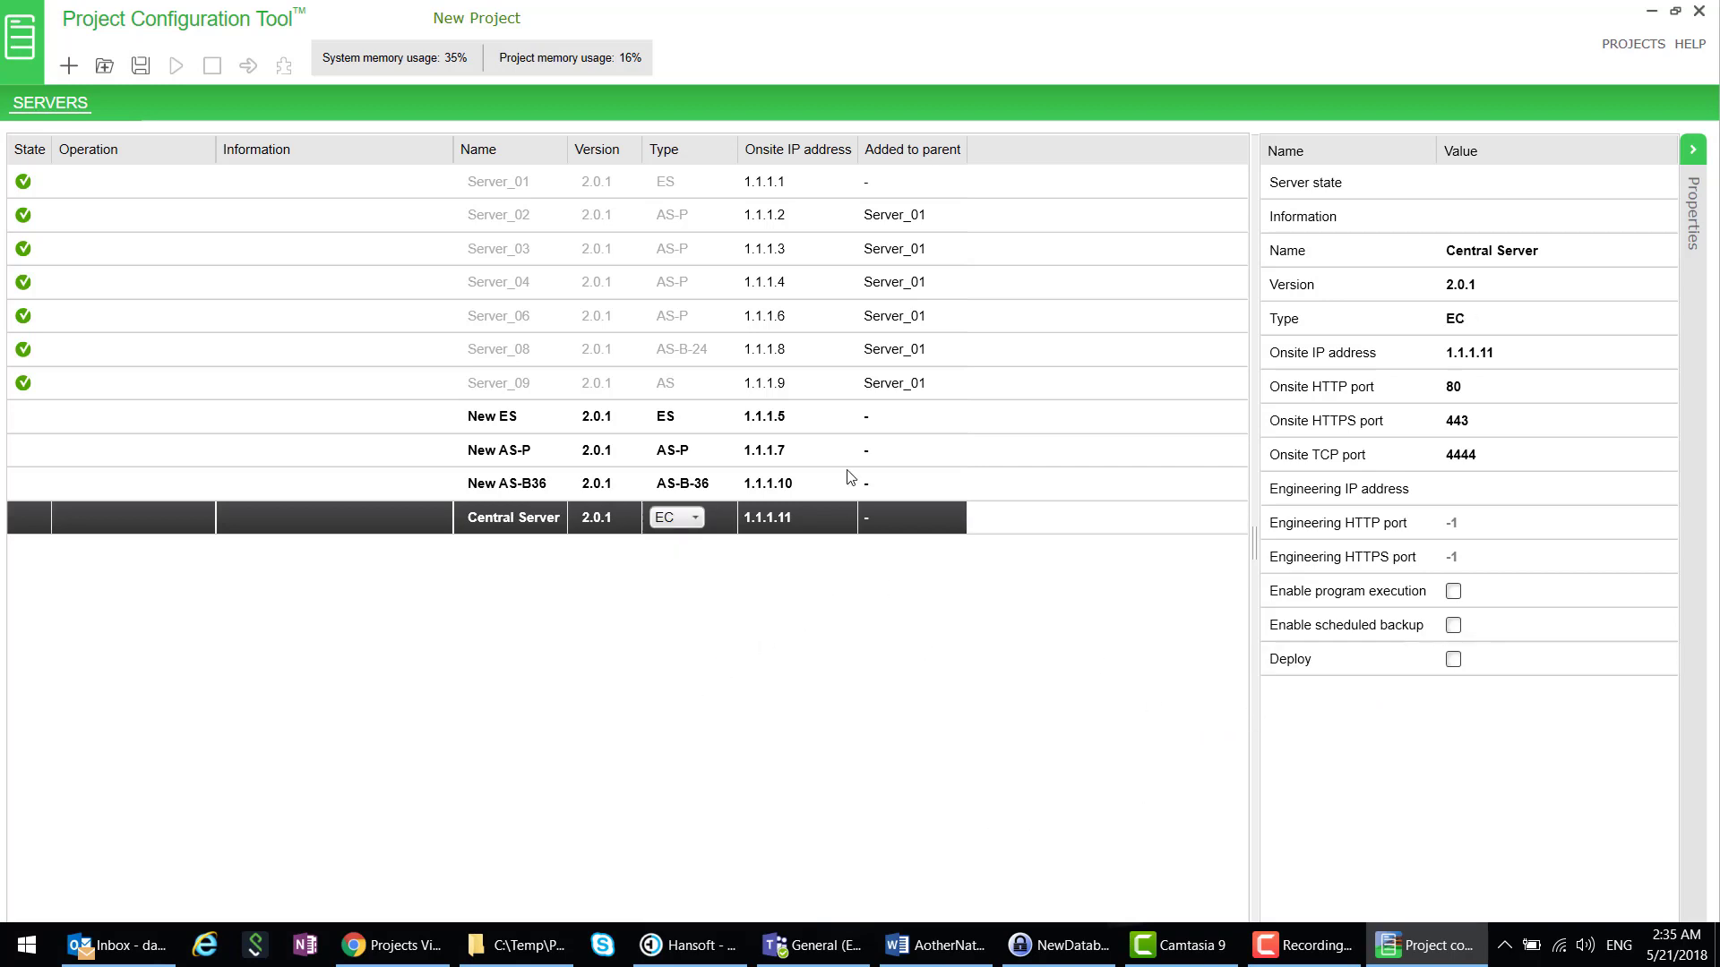
- Create New ES, New AS-P, New AS-B36 and Central Server with one admin password, then start them
{"action": "left_click", "coordinate": [238, 416], "text": "shift"}
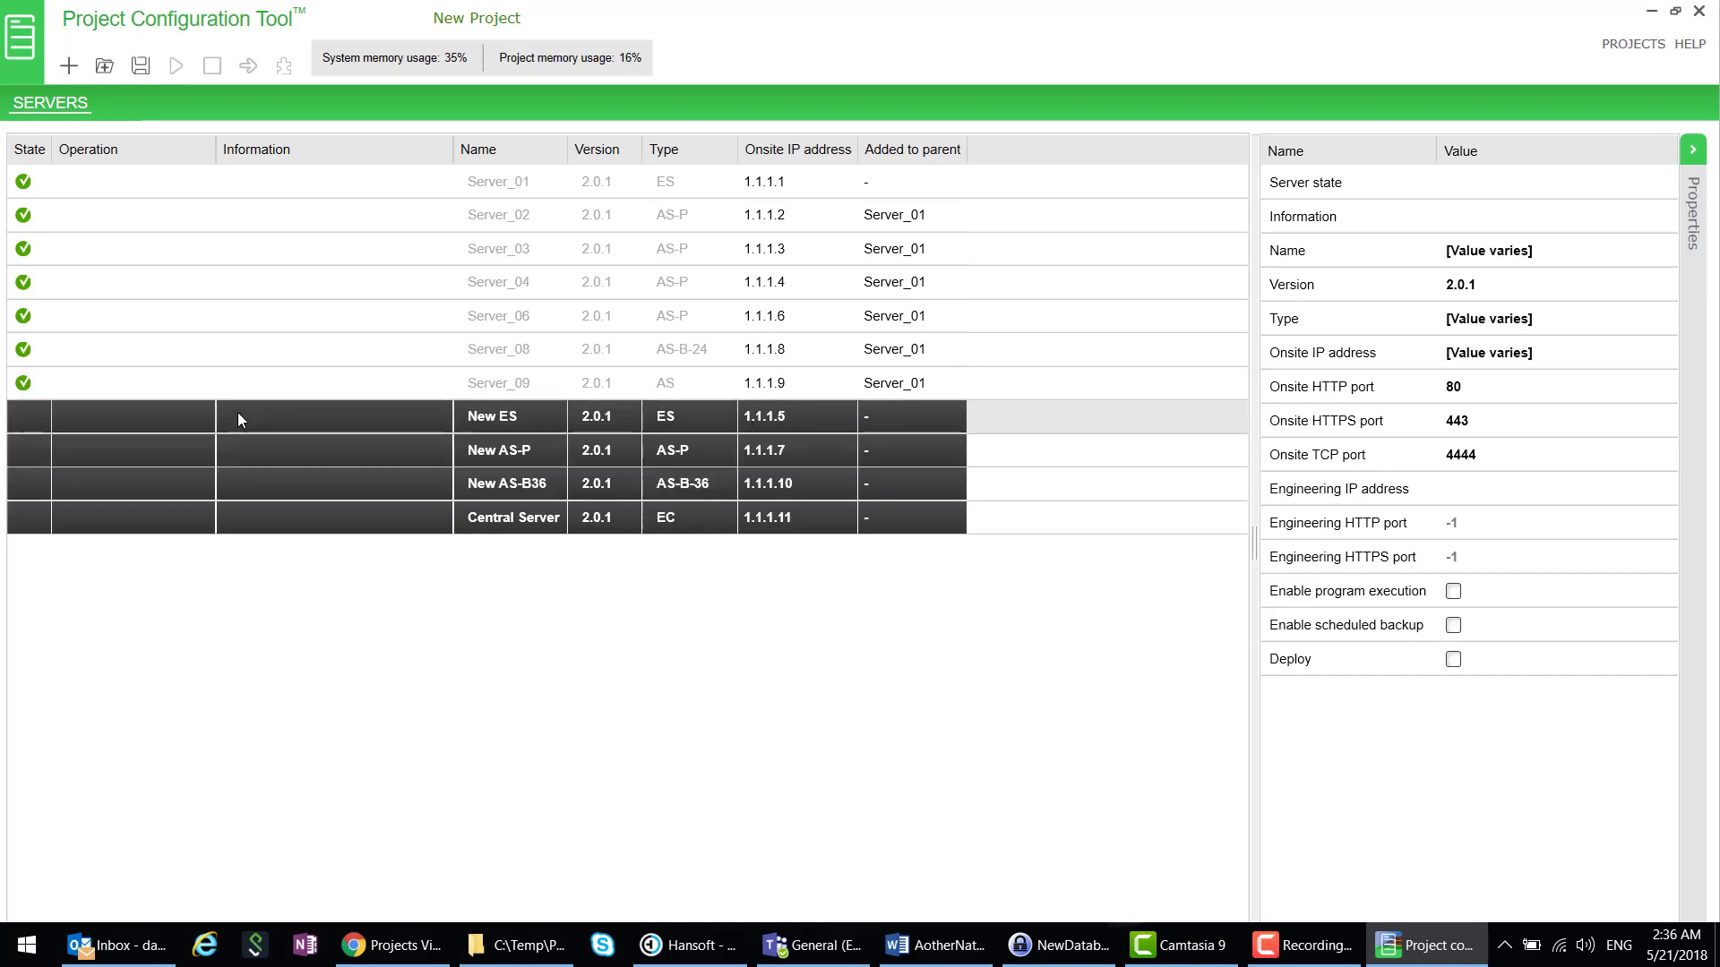
{"action": "left_click", "coordinate": [139, 66]}
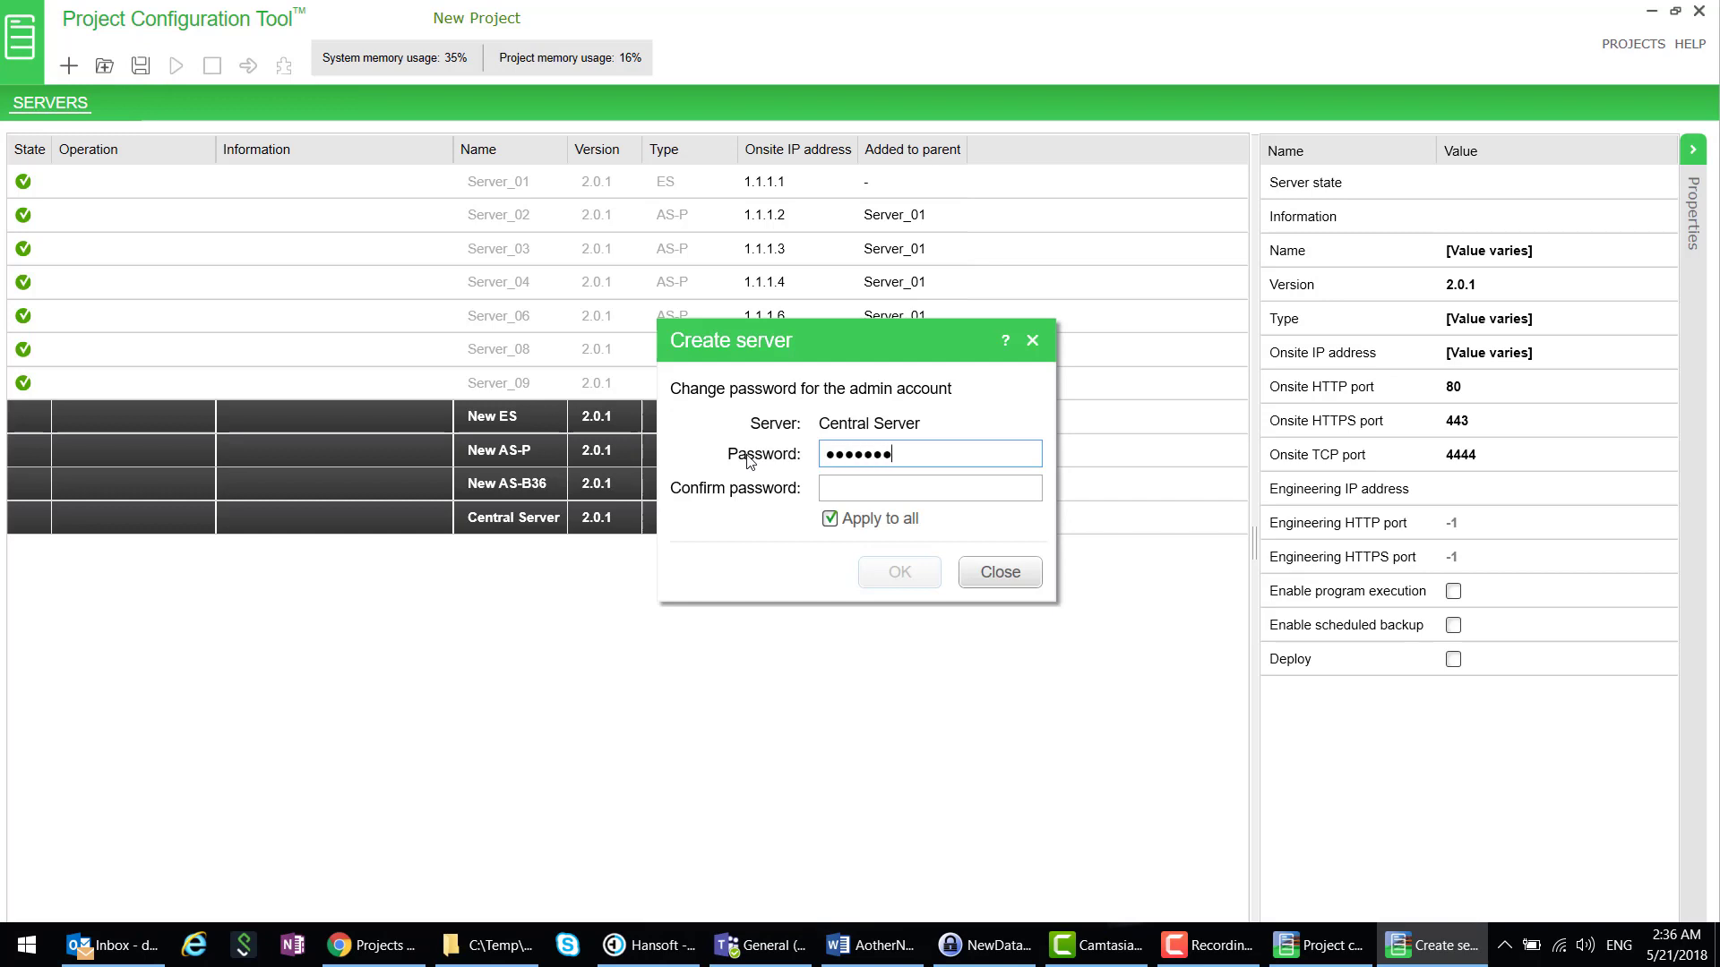
{"action": "key", "text": "Tab"}
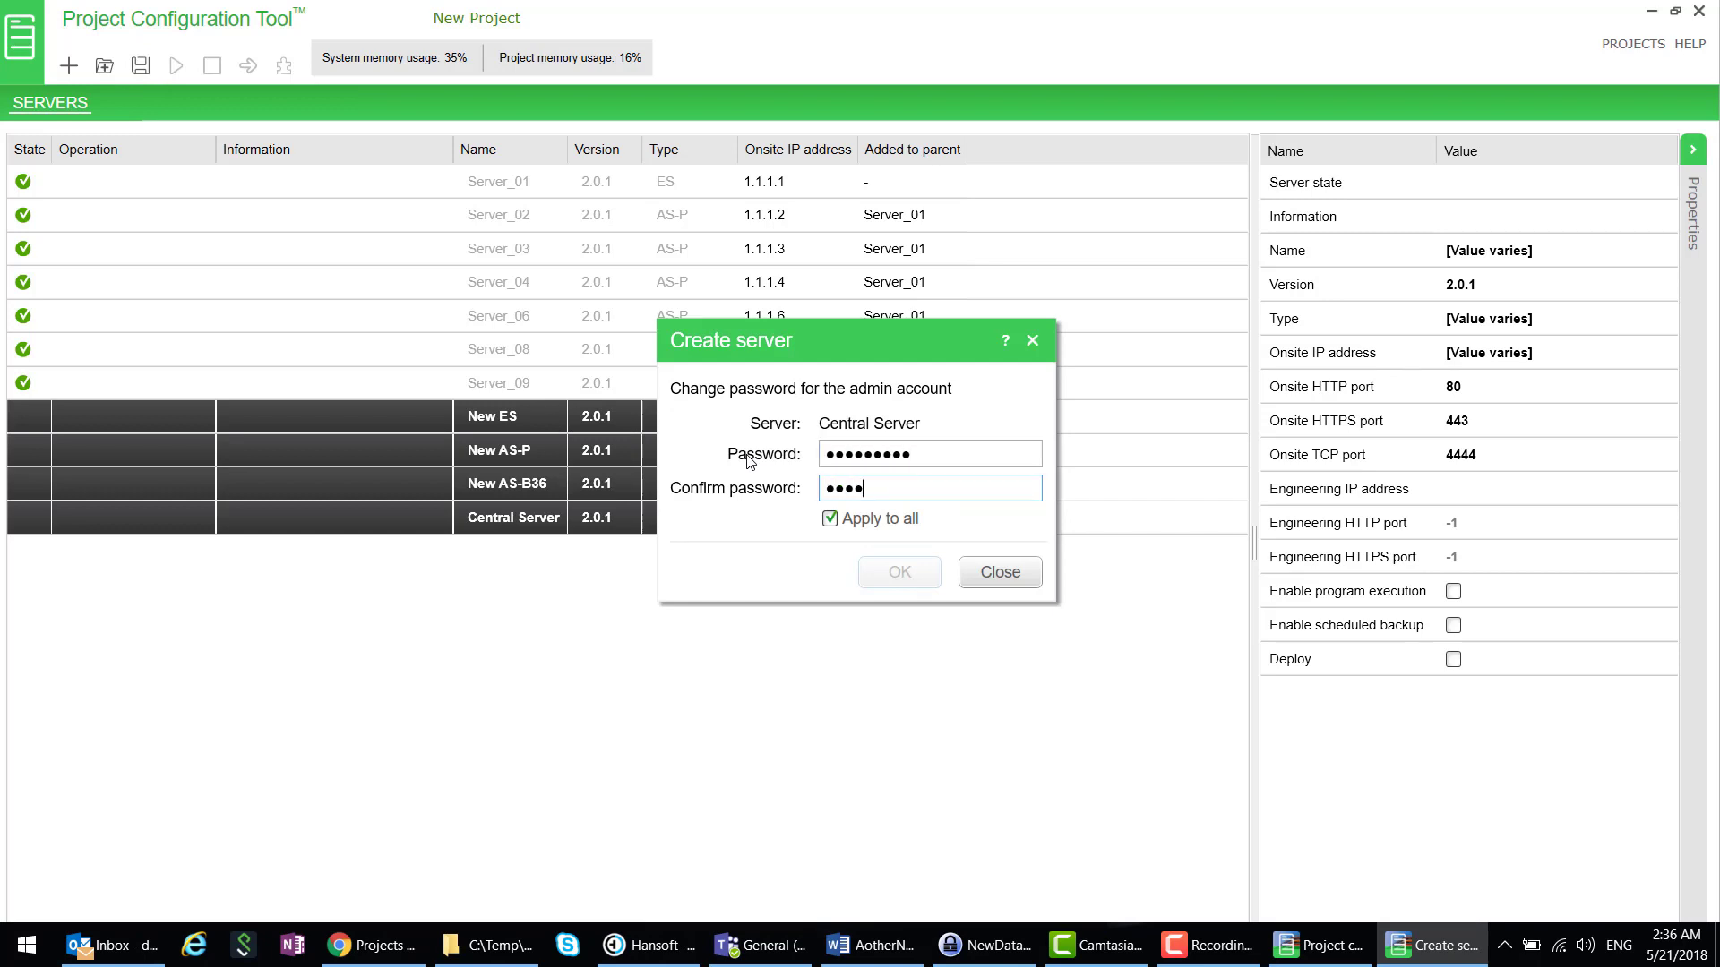
{"action": "type", "text": "•••••••••"}
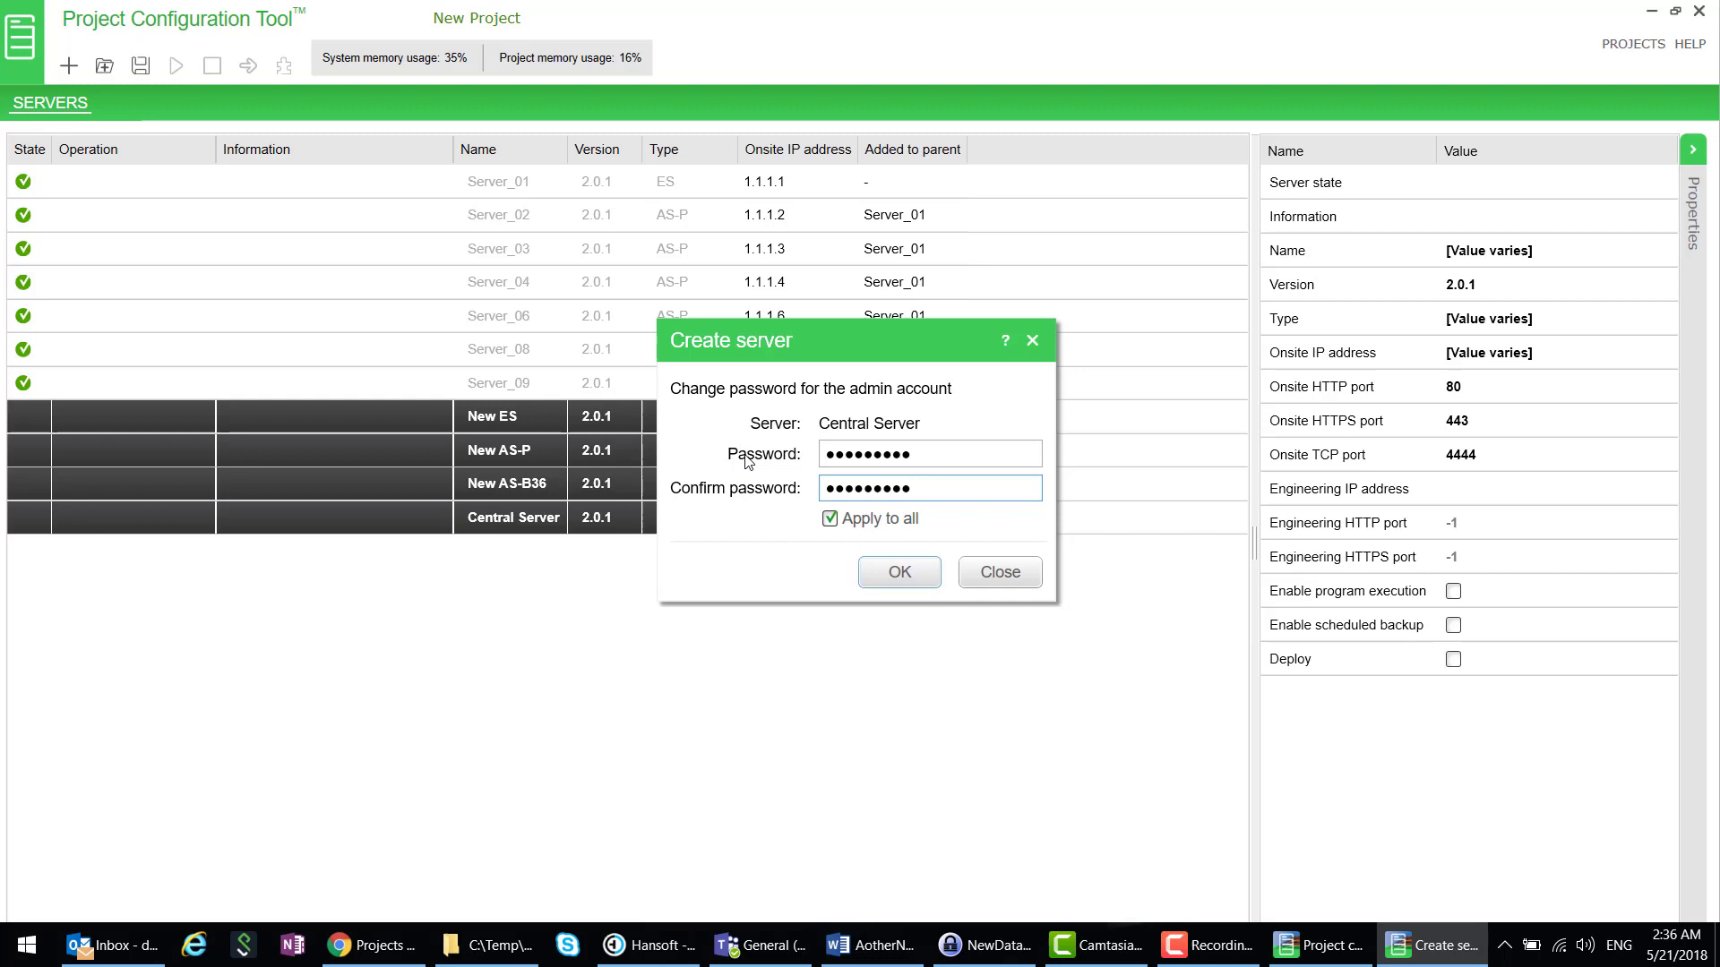
{"action": "left_click", "coordinate": [900, 574]}
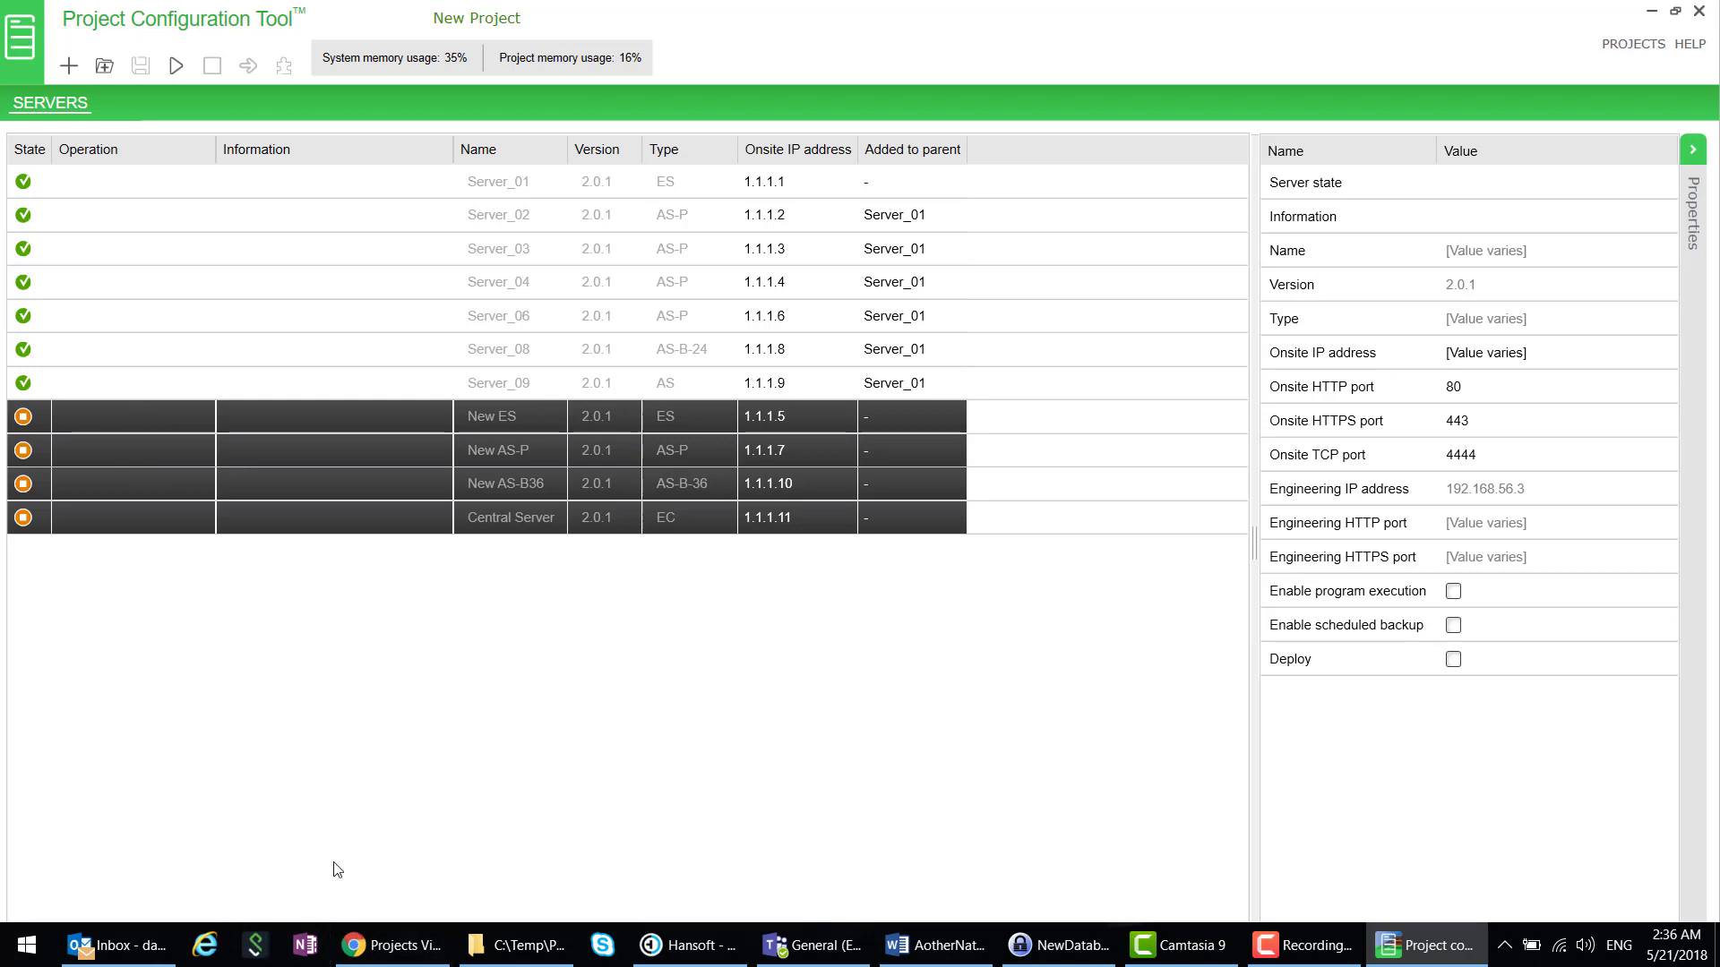
{"action": "left_click", "coordinate": [176, 67]}
{"action": "mouse_move", "coordinate": [936, 945]}
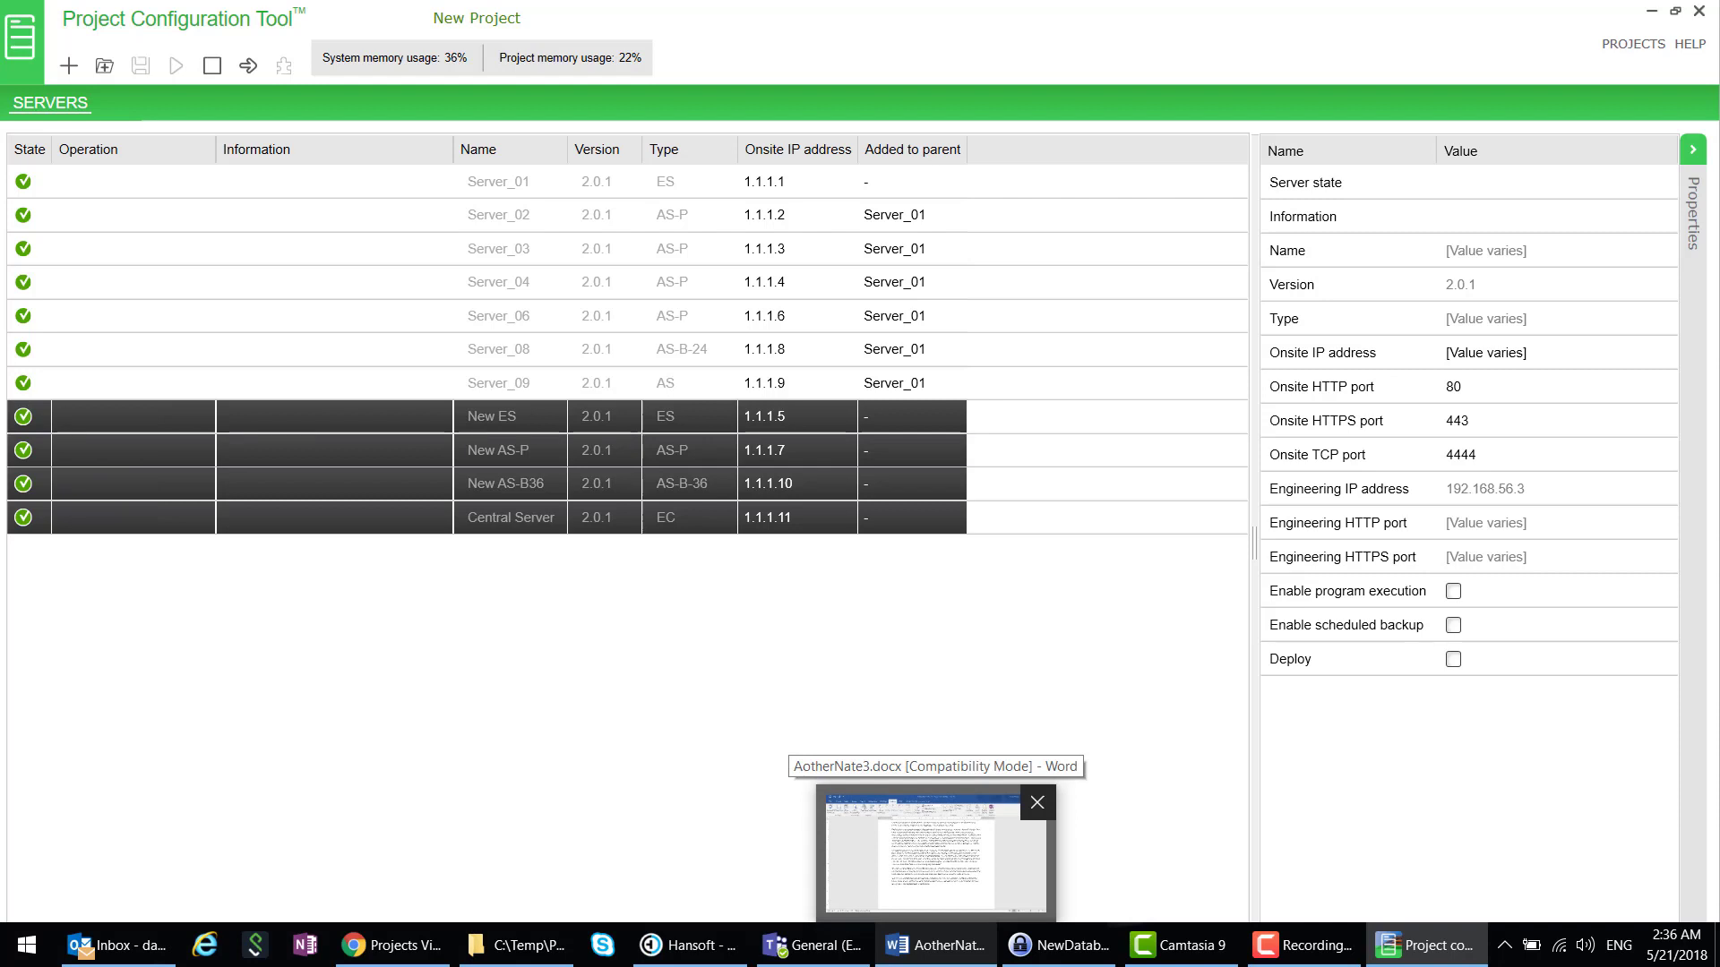
- Launch WorkStation for New AS-P and log on as admin, trusting its certificate
{"action": "left_click", "coordinate": [325, 722]}
{"action": "left_click", "coordinate": [84, 450]}
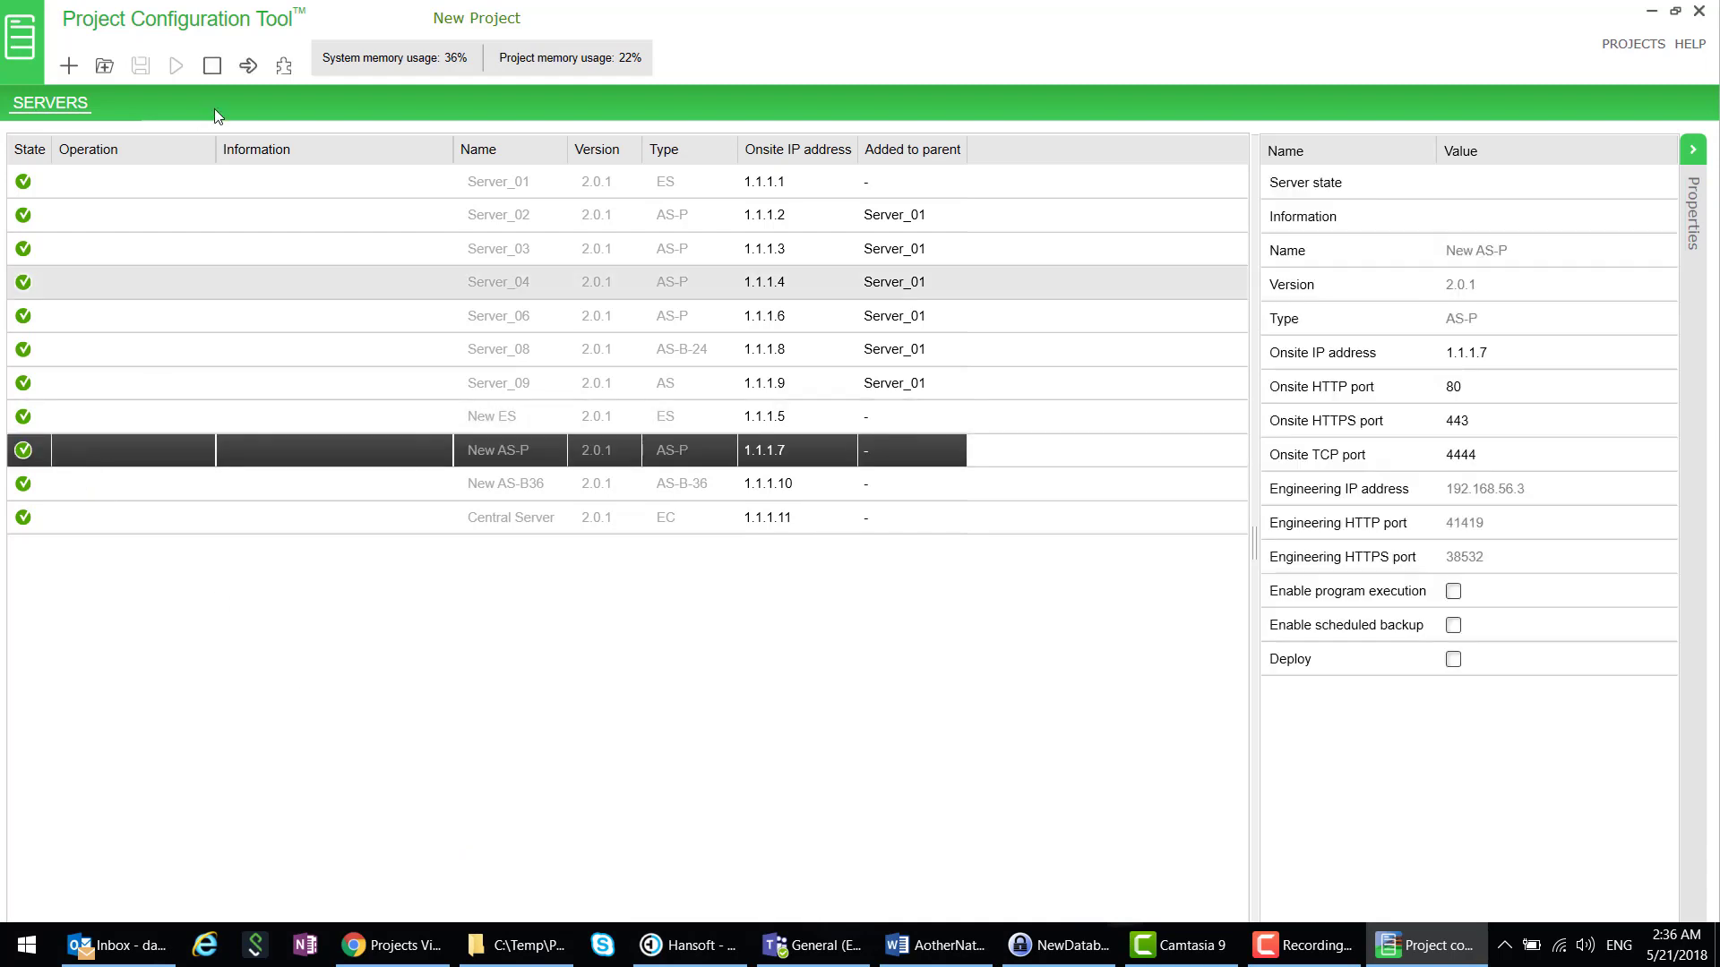
{"action": "left_click", "coordinate": [283, 67]}
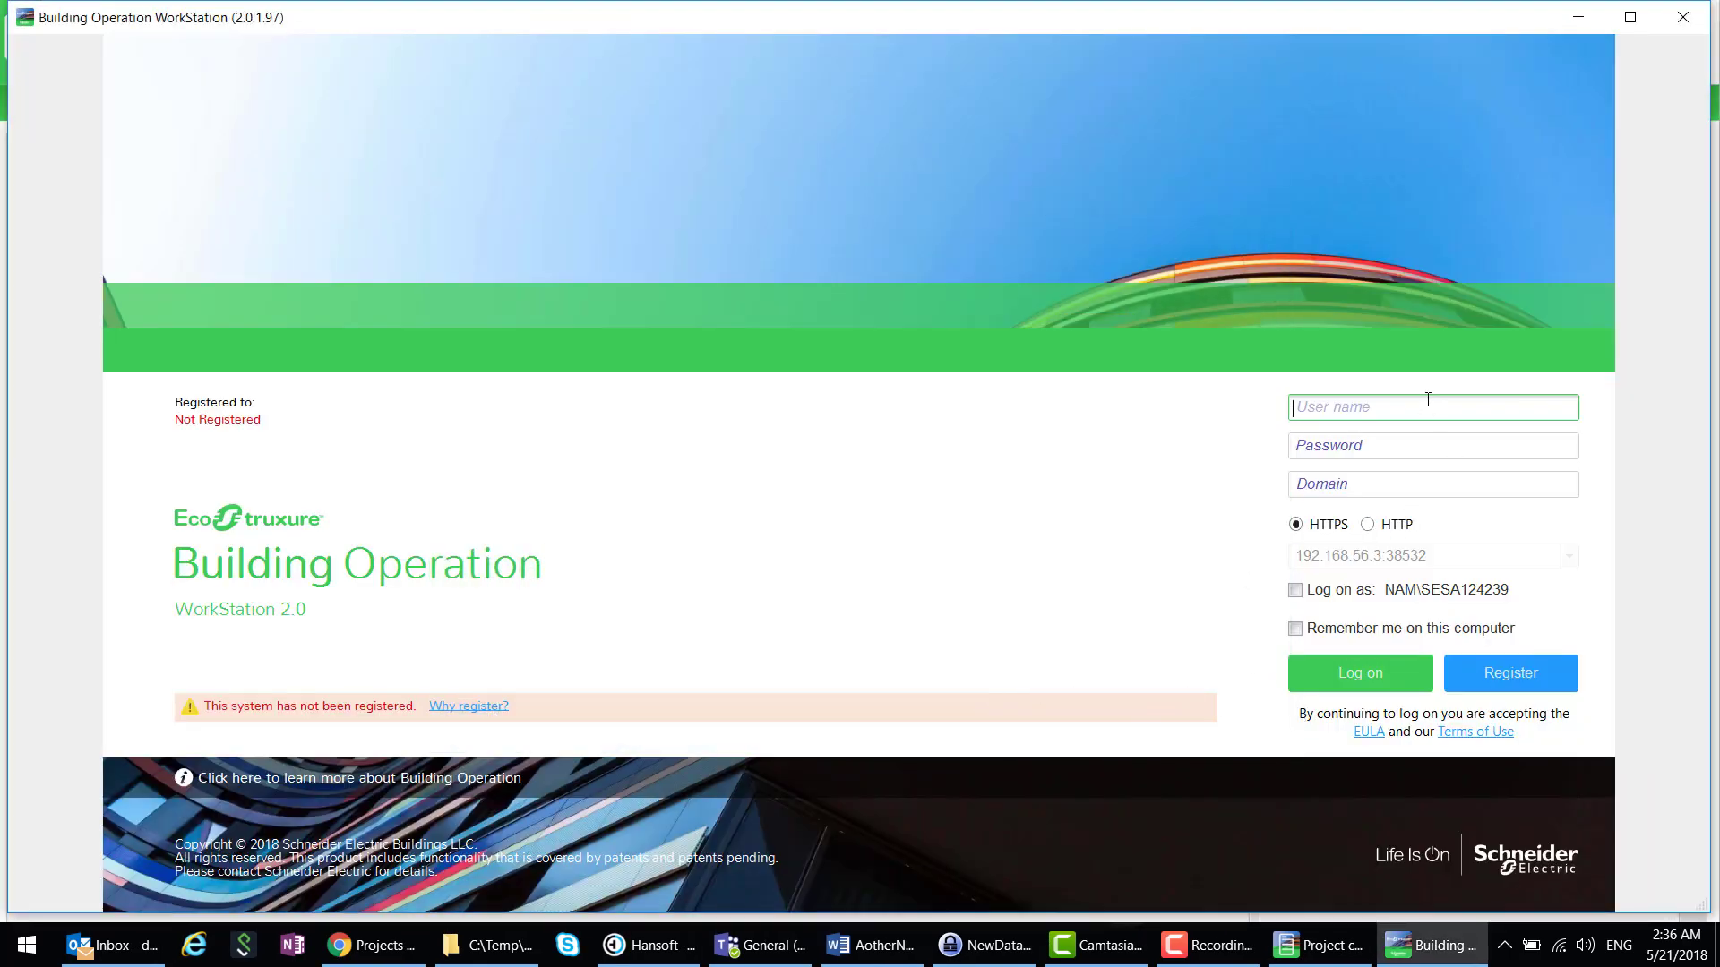
{"action": "type", "text": "admin"}
{"action": "left_click", "coordinate": [1422, 443]}
{"action": "type", "text": "a"}
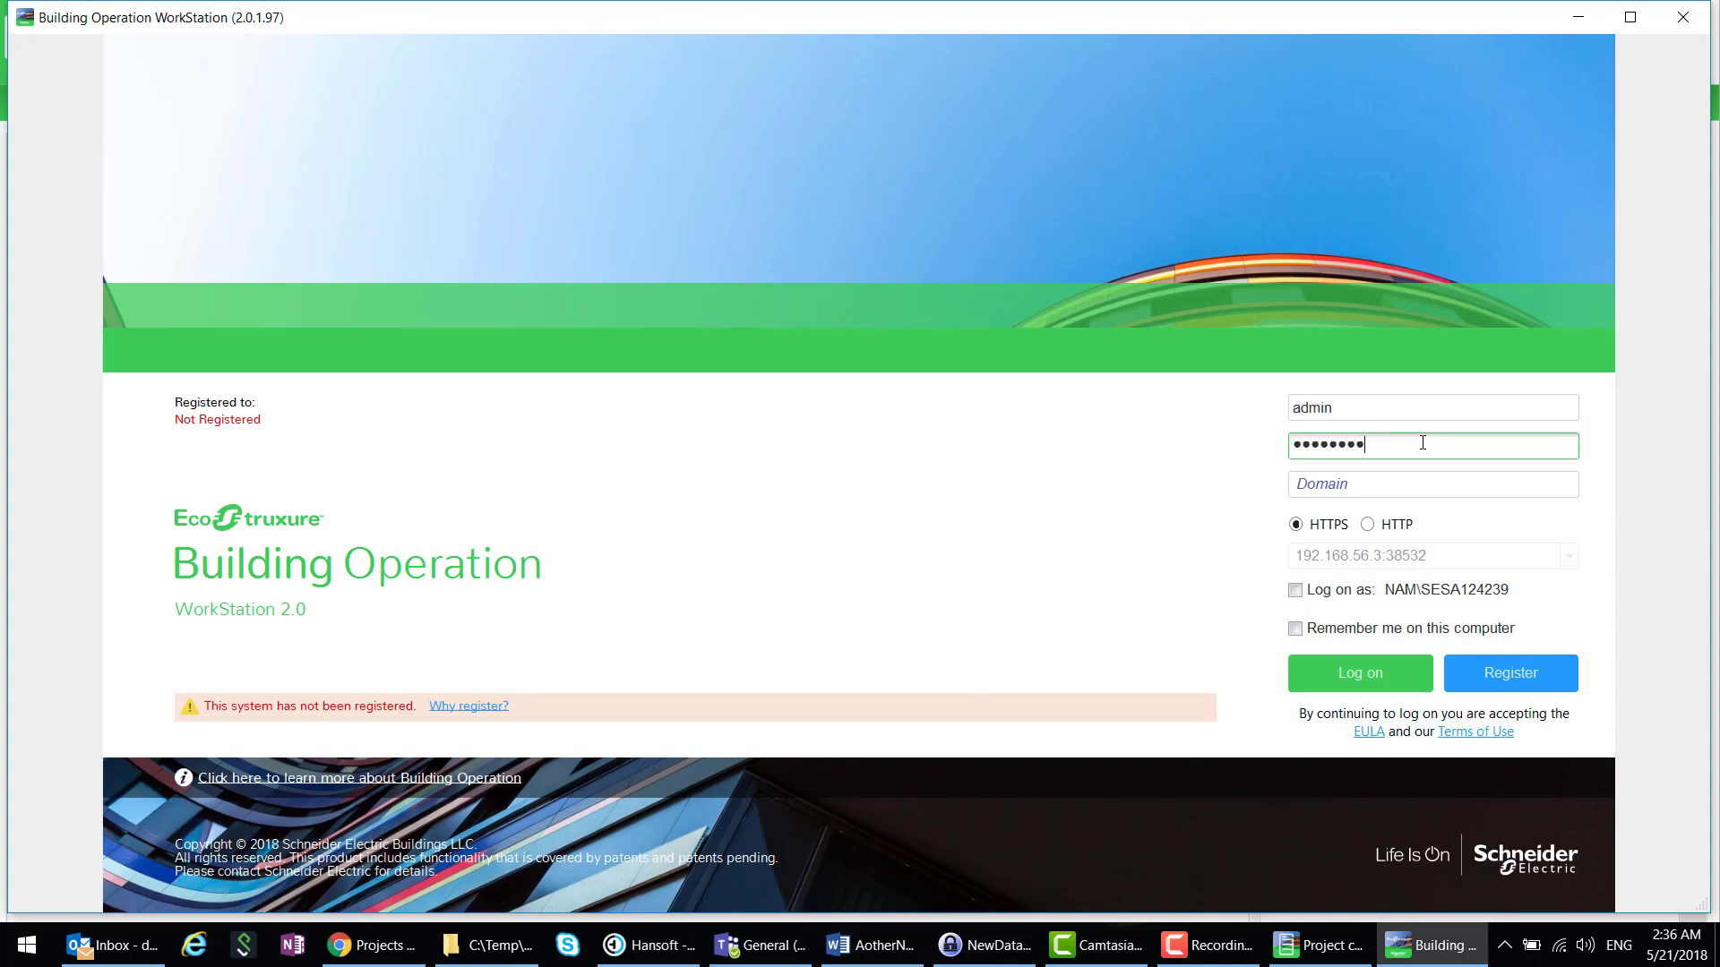
{"action": "left_click", "coordinate": [1397, 672]}
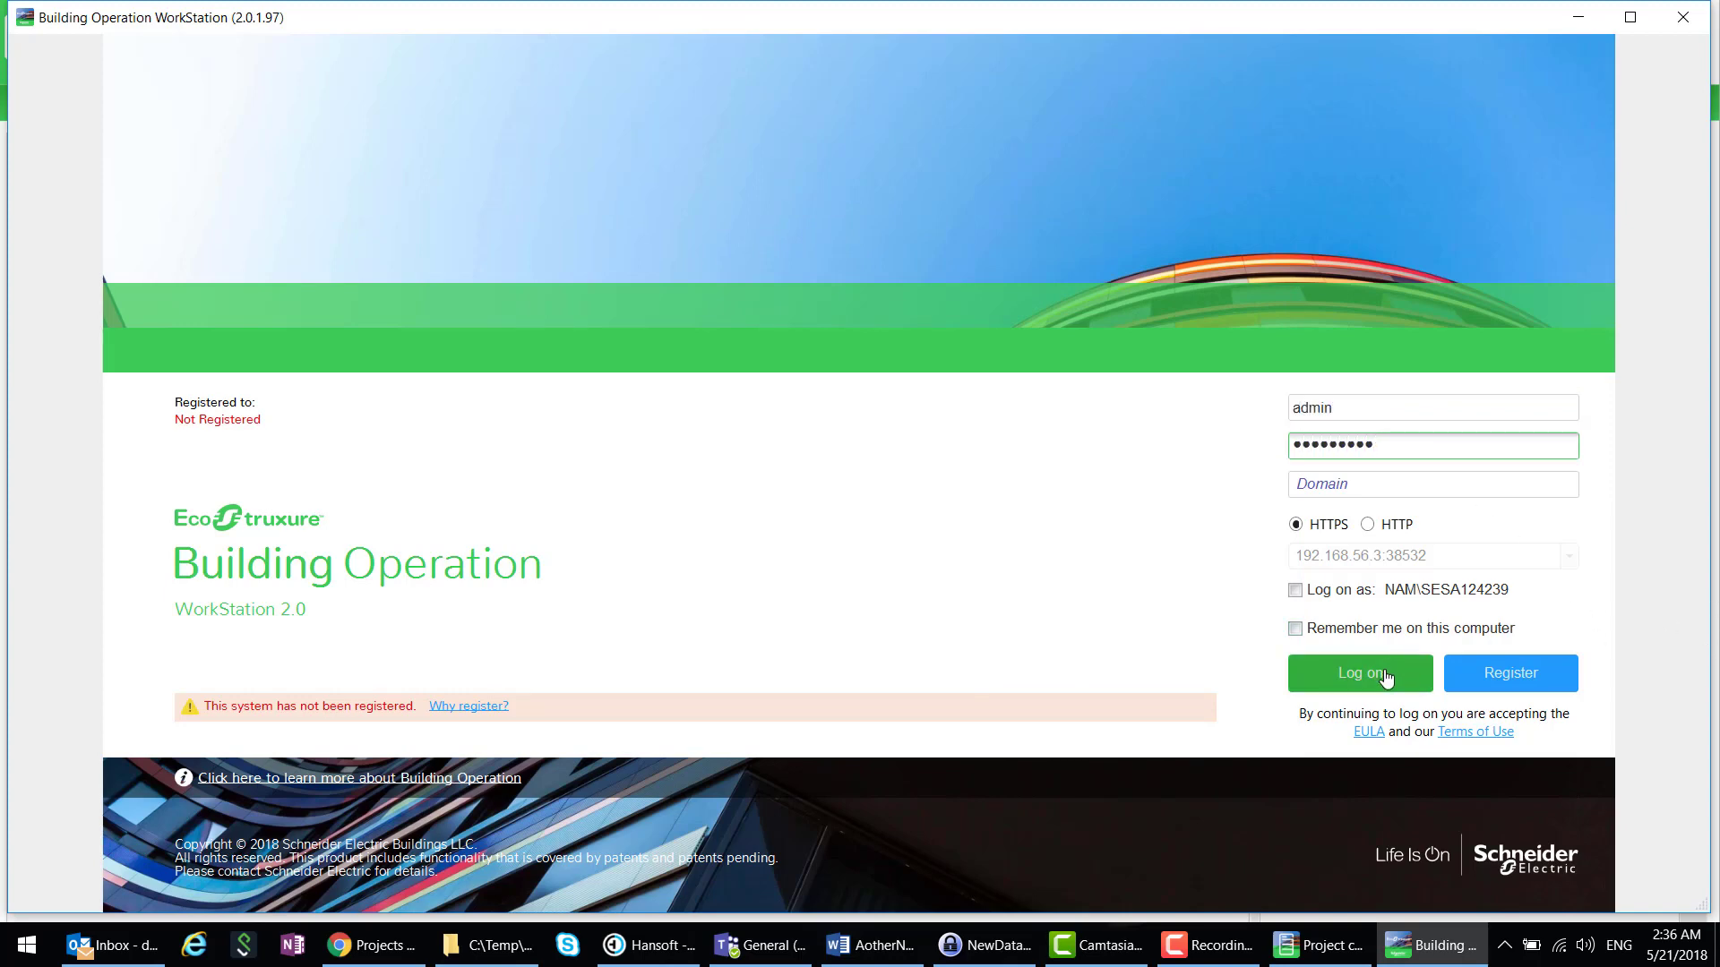
{"action": "left_click", "coordinate": [1061, 561]}
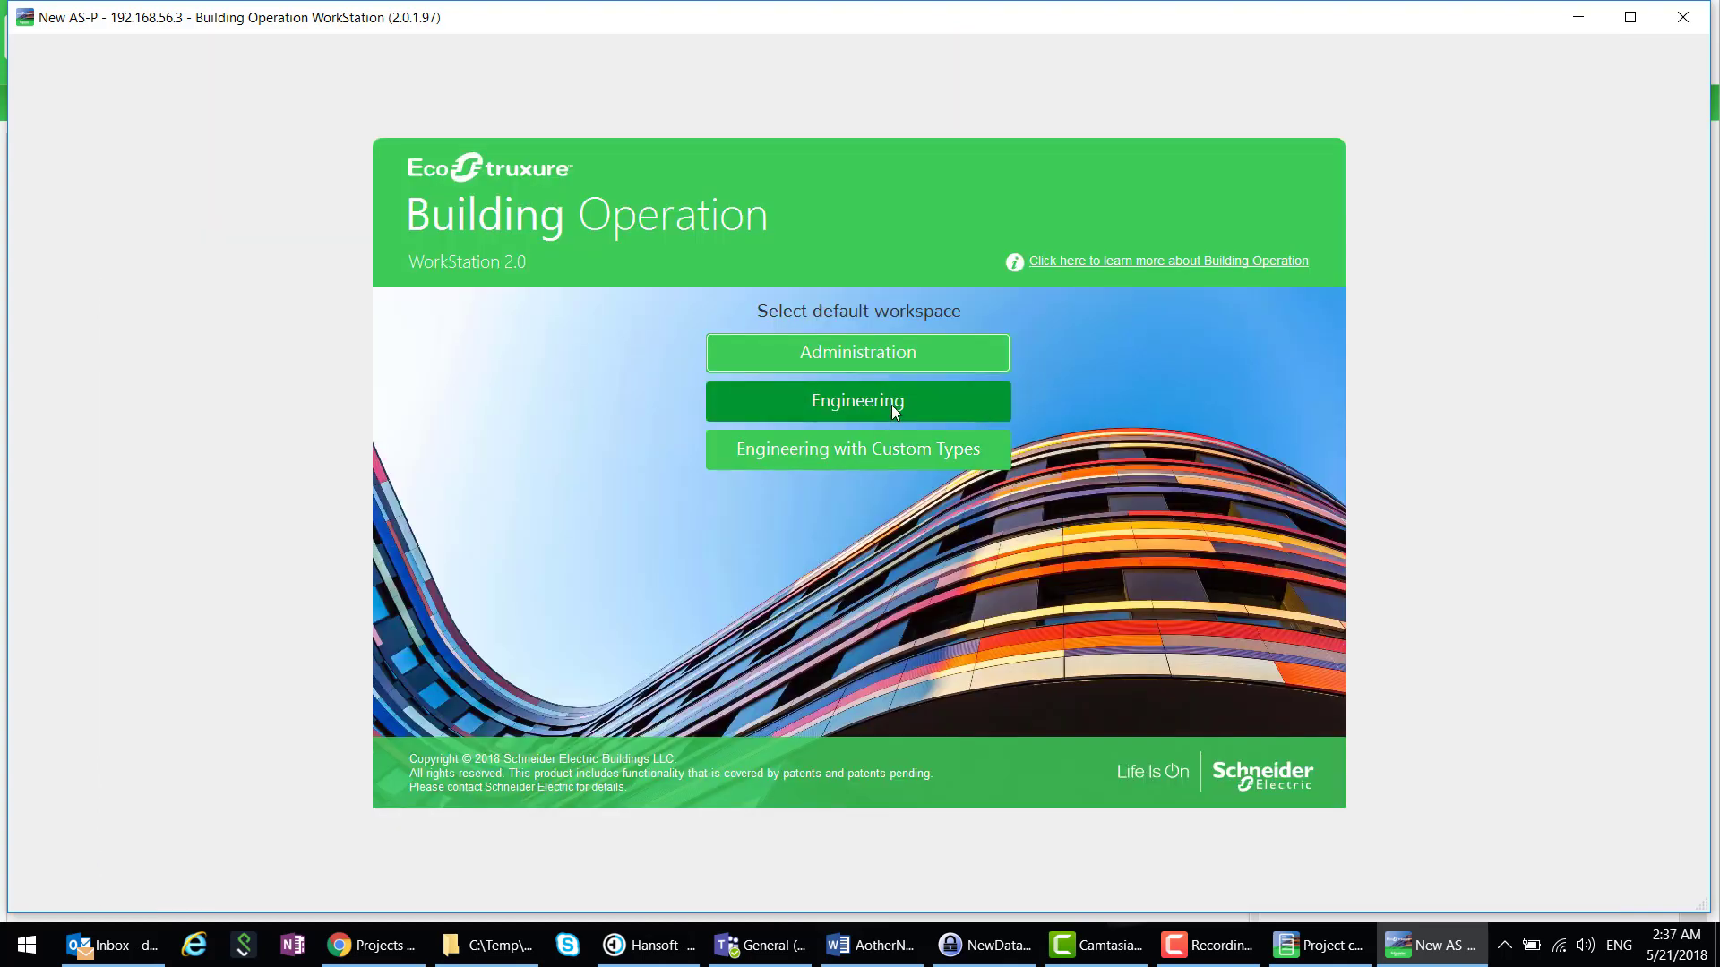
- Open the Engineering workspace and expand New AS-P to view System and IO Bus
{"action": "left_click", "coordinate": [890, 405]}
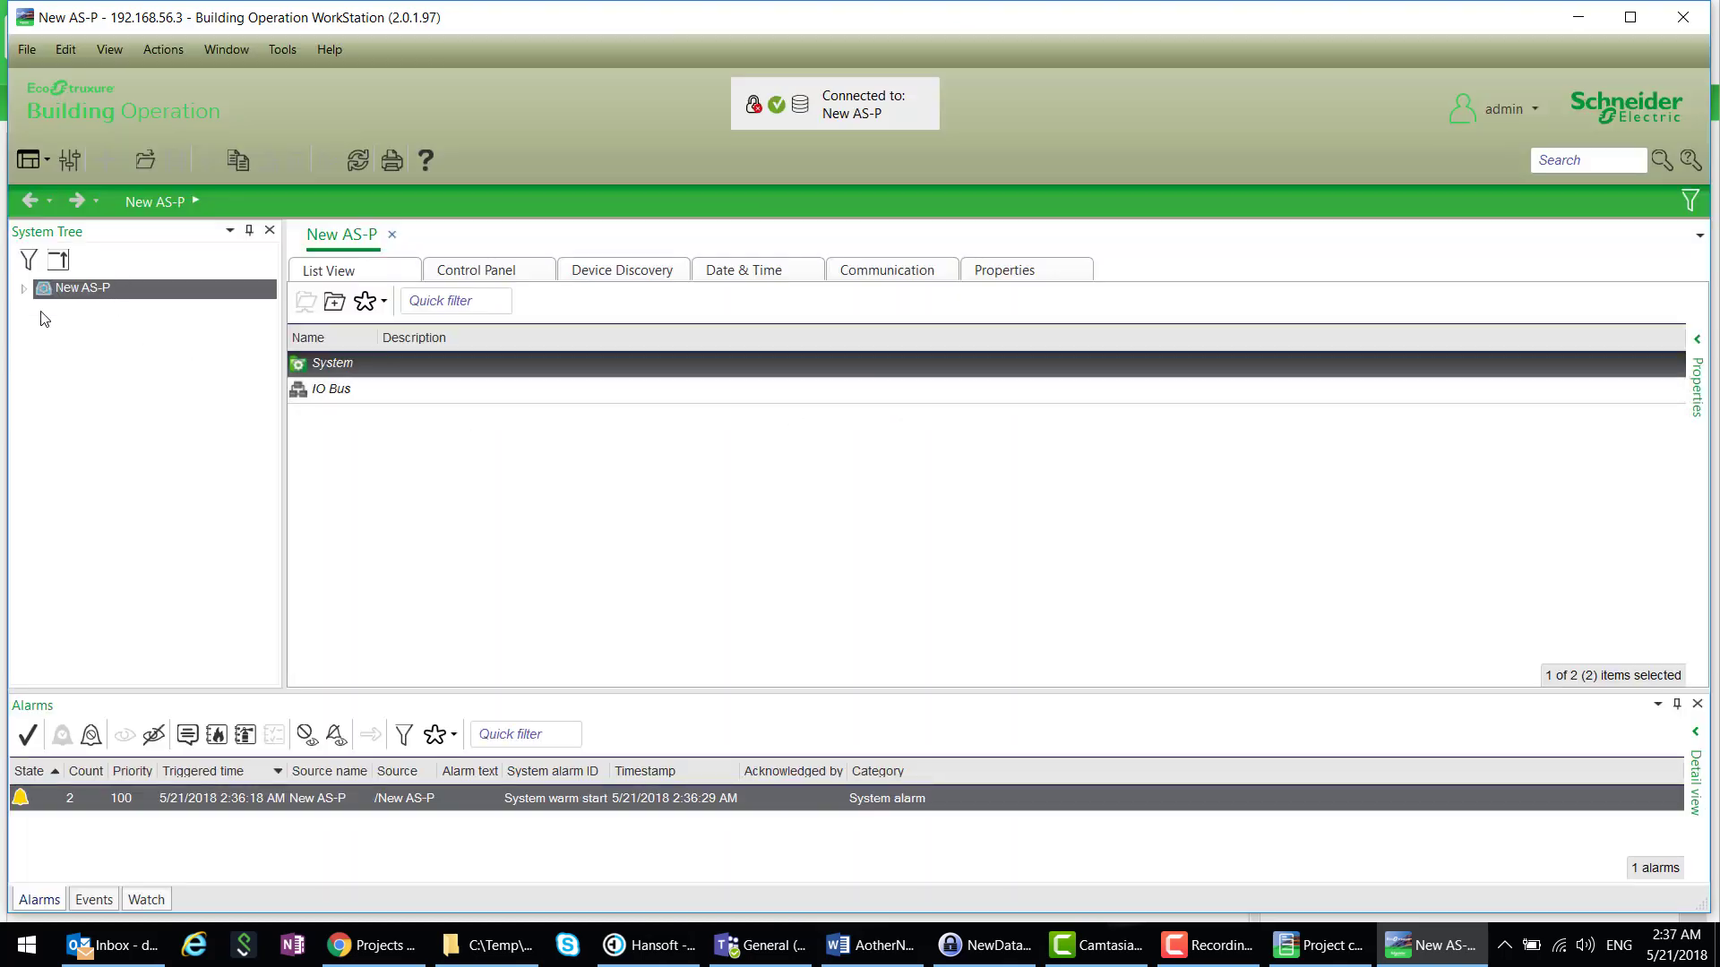
{"action": "left_click", "coordinate": [22, 289]}
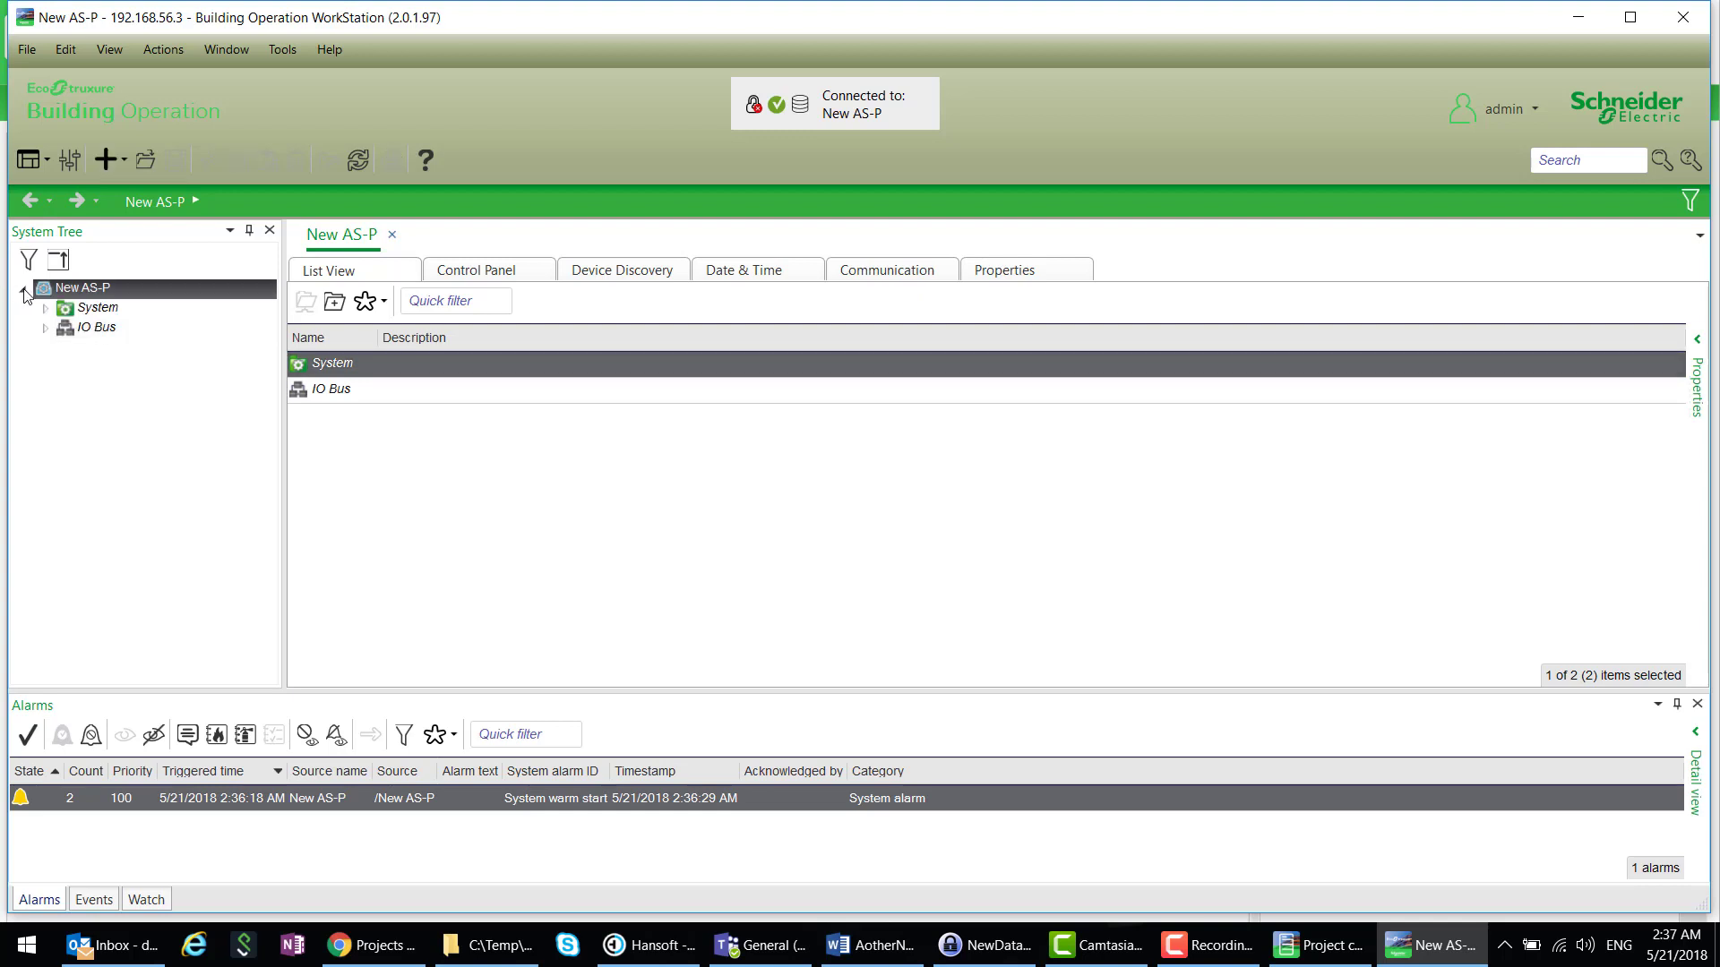
{"action": "left_click", "coordinate": [23, 290]}
- Import the Server_05 backup set file into New AS-P's restore dialog
{"action": "right_click", "coordinate": [84, 294]}
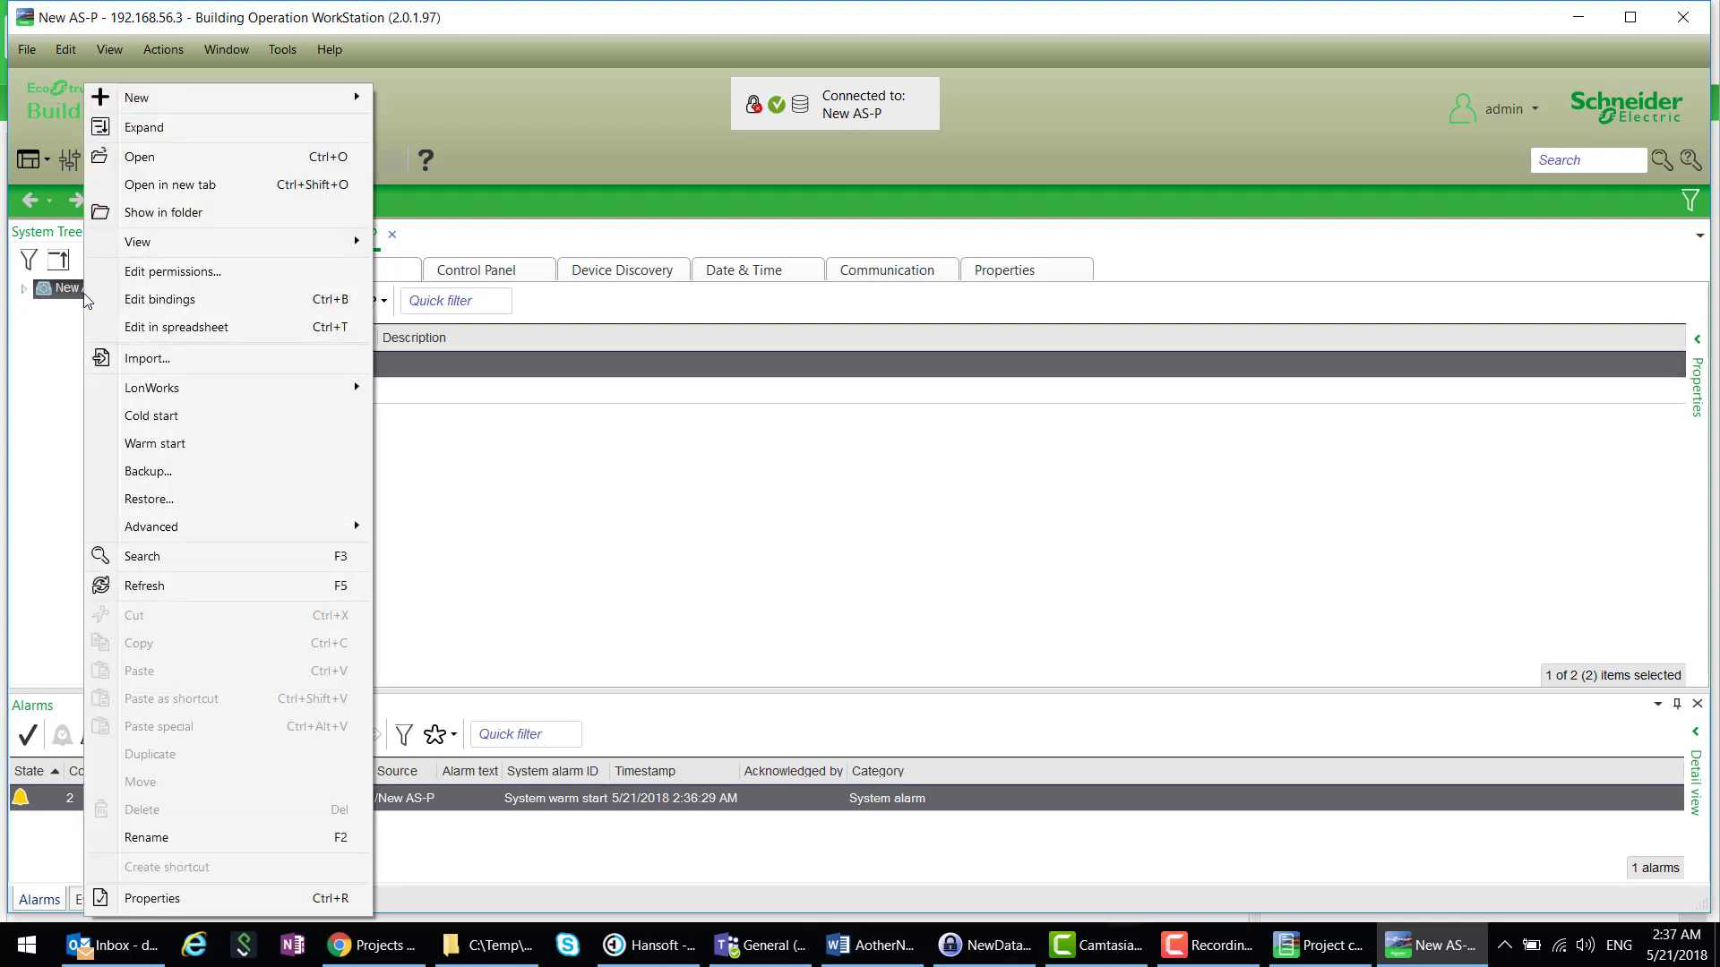
{"action": "left_click", "coordinate": [172, 499]}
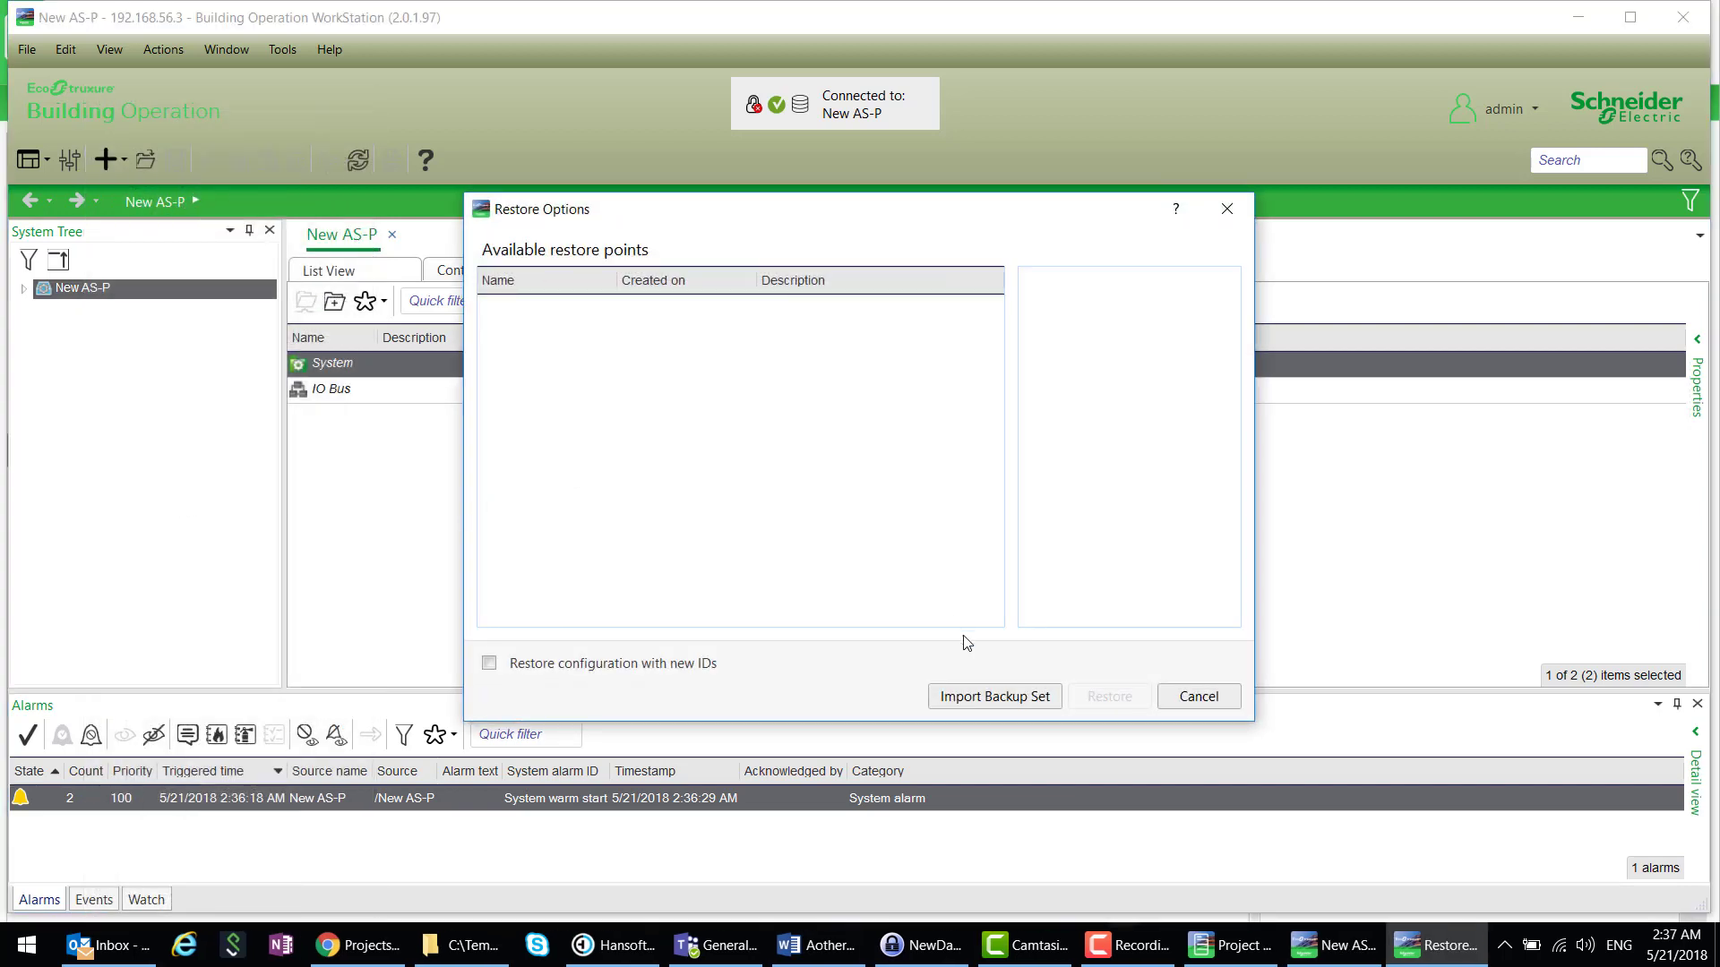
{"action": "left_click", "coordinate": [1003, 697]}
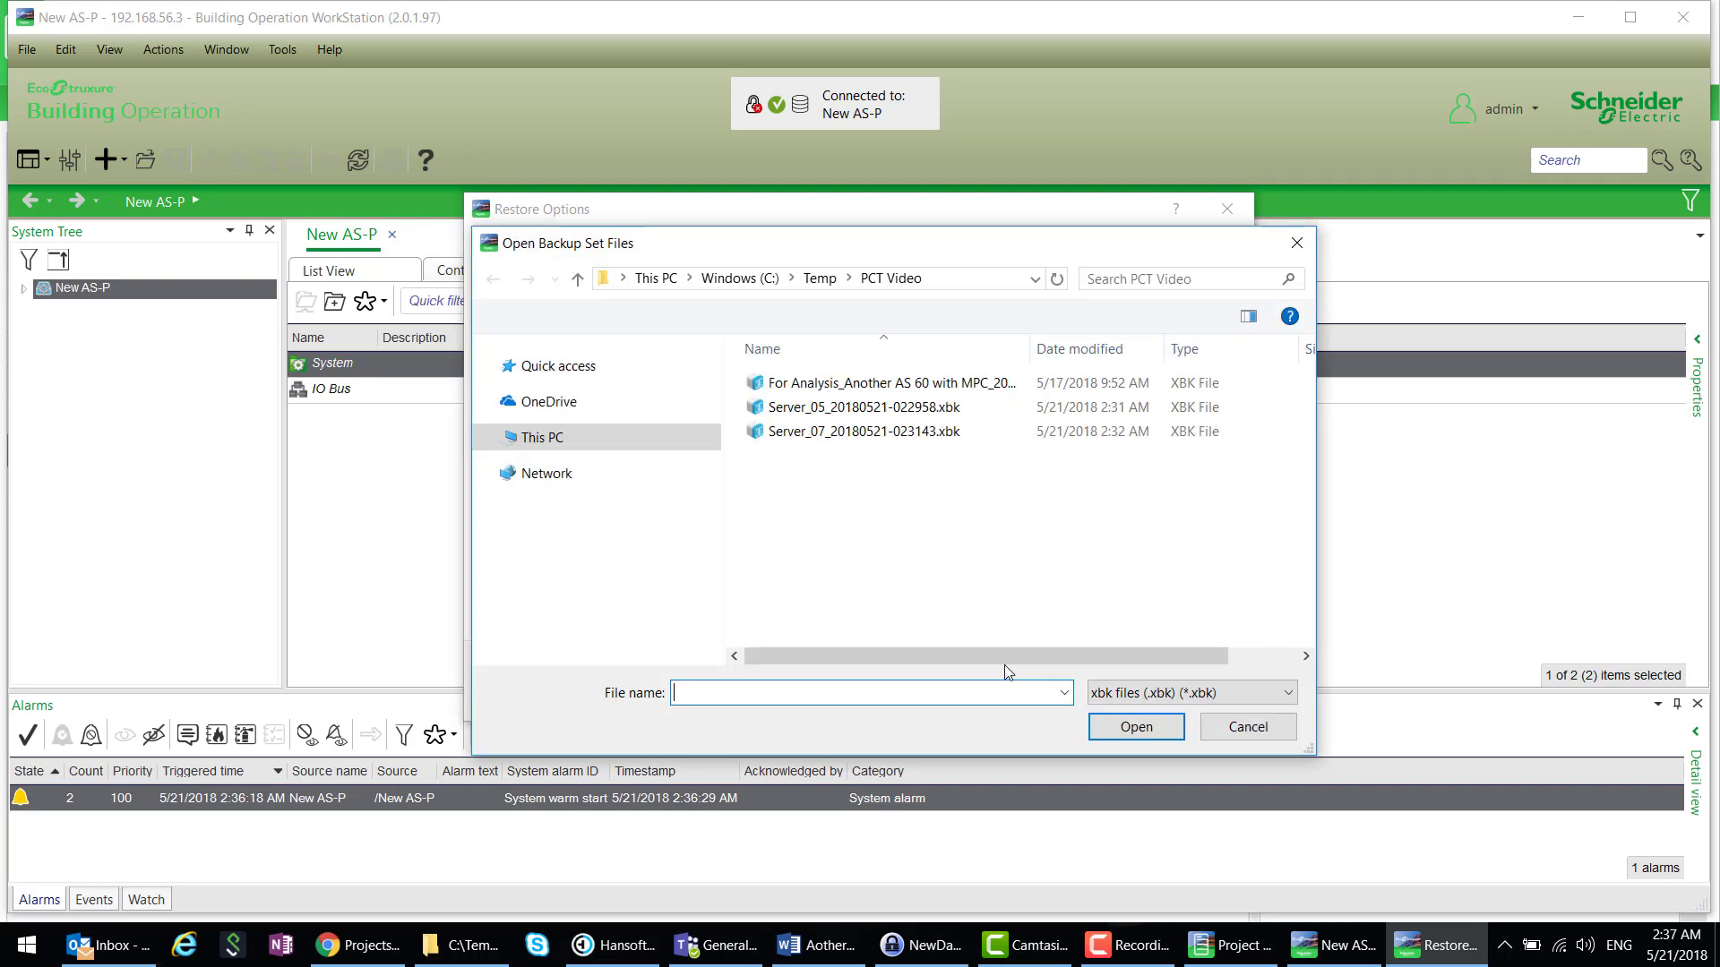
{"action": "double_click", "coordinate": [884, 408]}
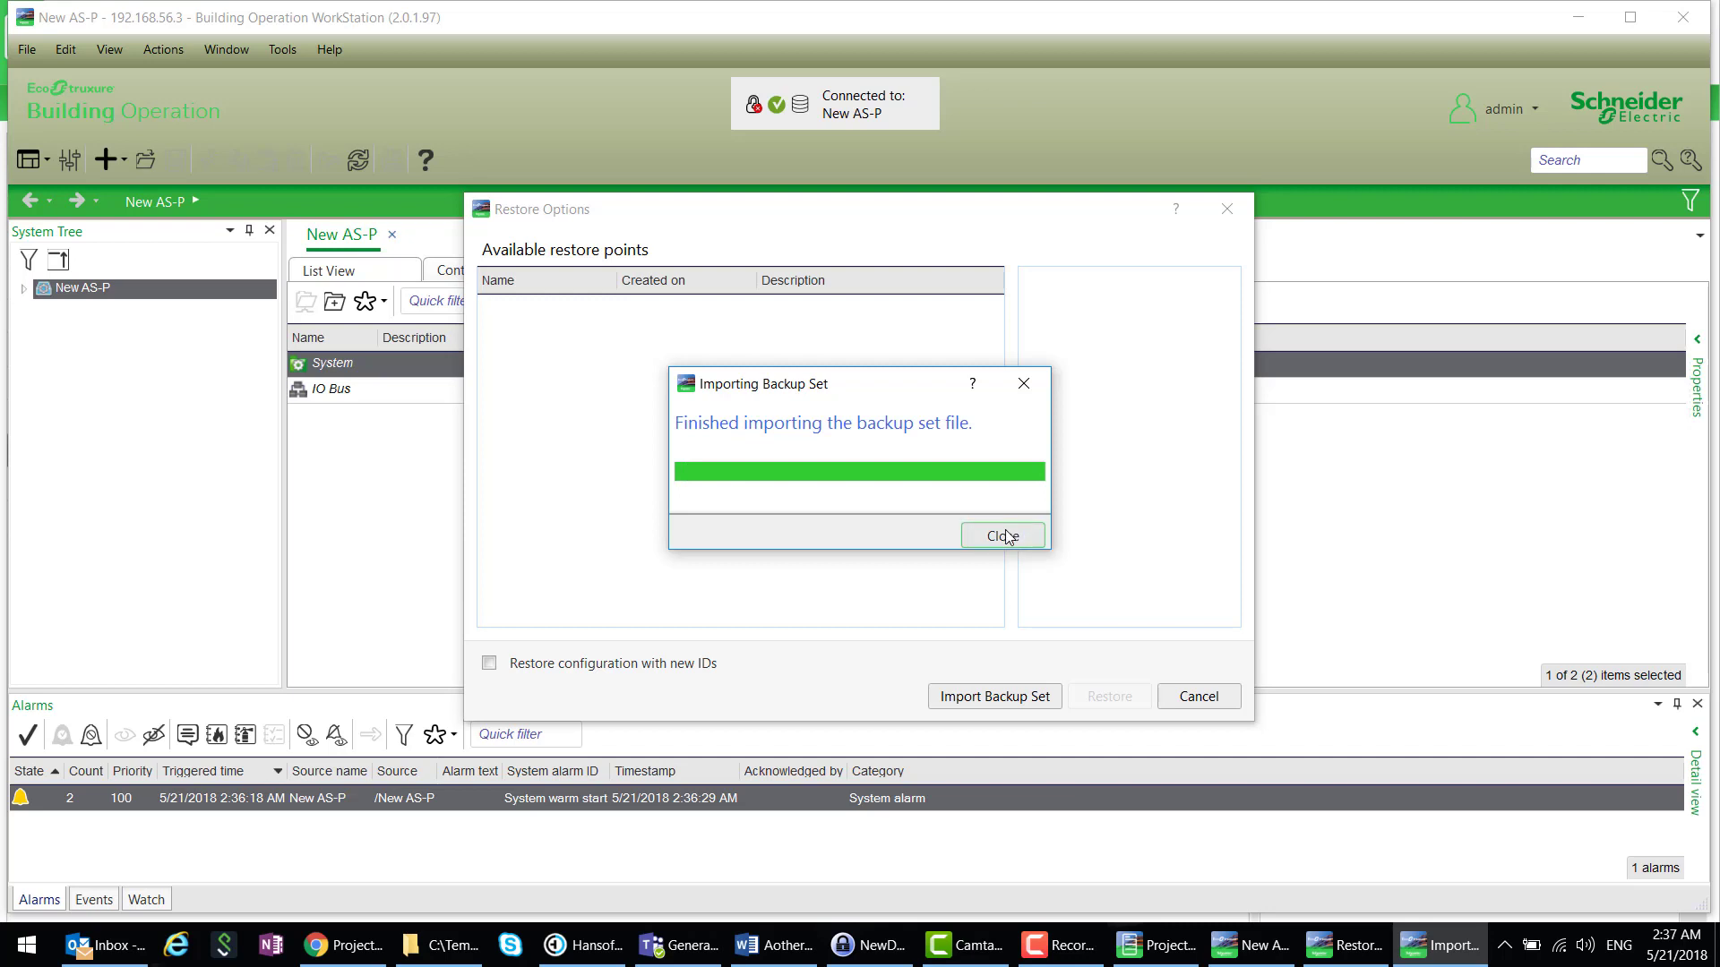
{"action": "left_click", "coordinate": [1005, 535]}
{"action": "left_click", "coordinate": [793, 318]}
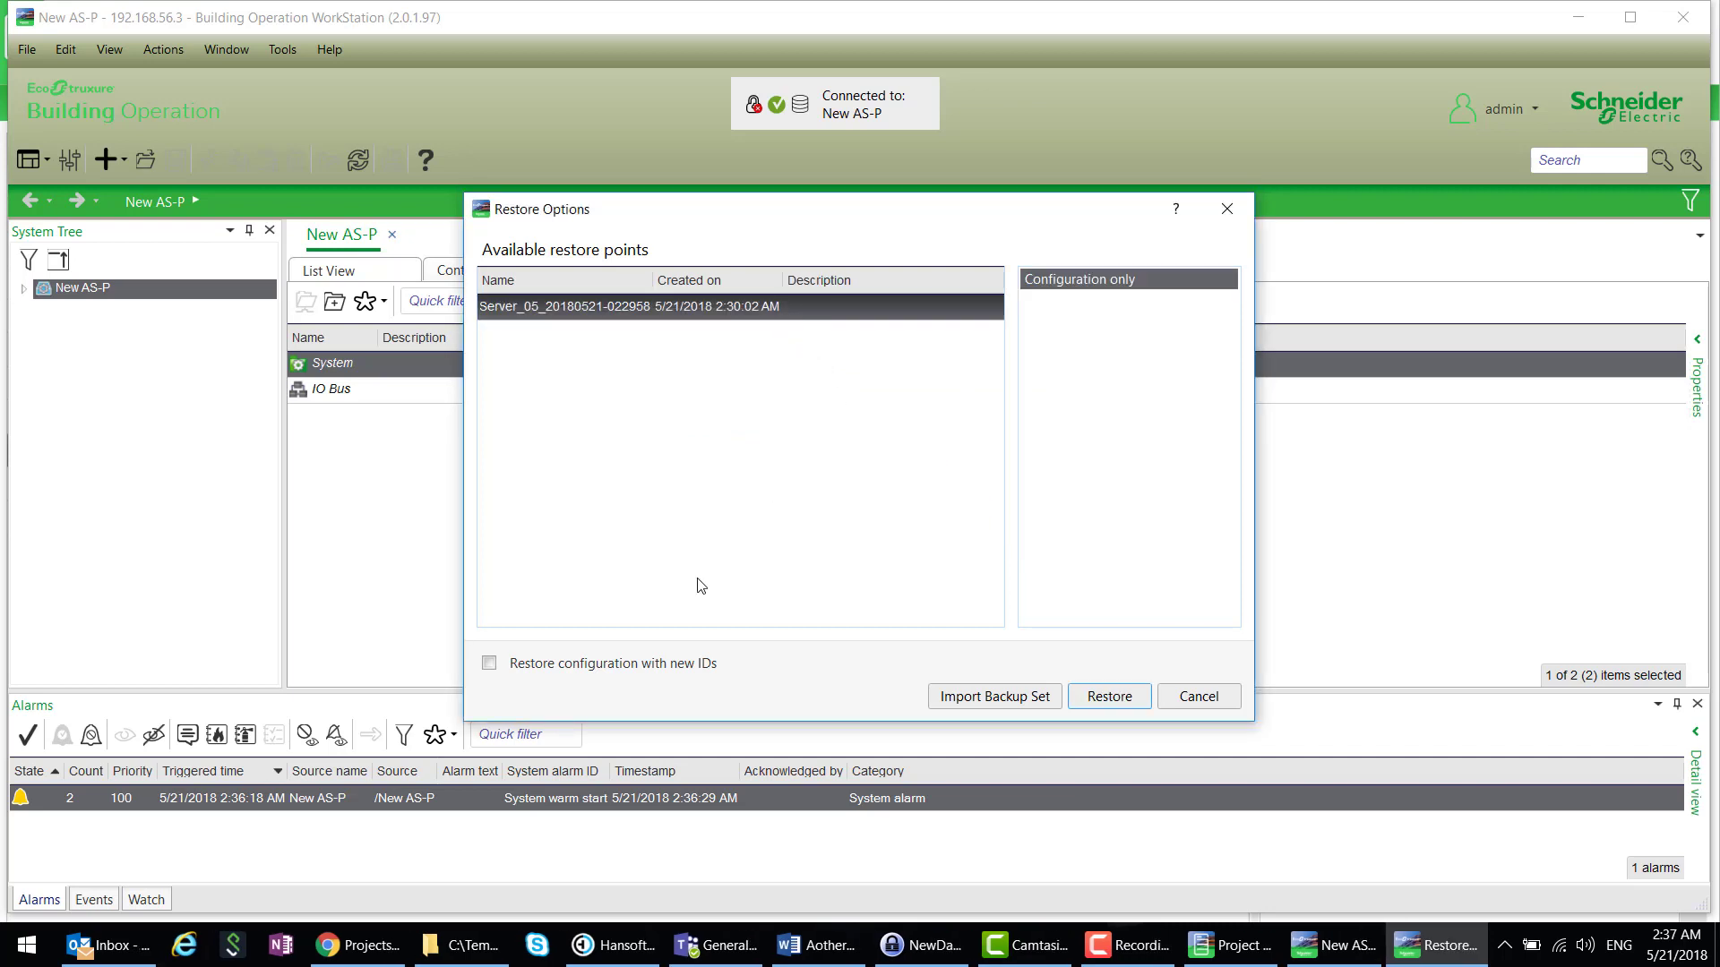
{"action": "left_click", "coordinate": [490, 665]}
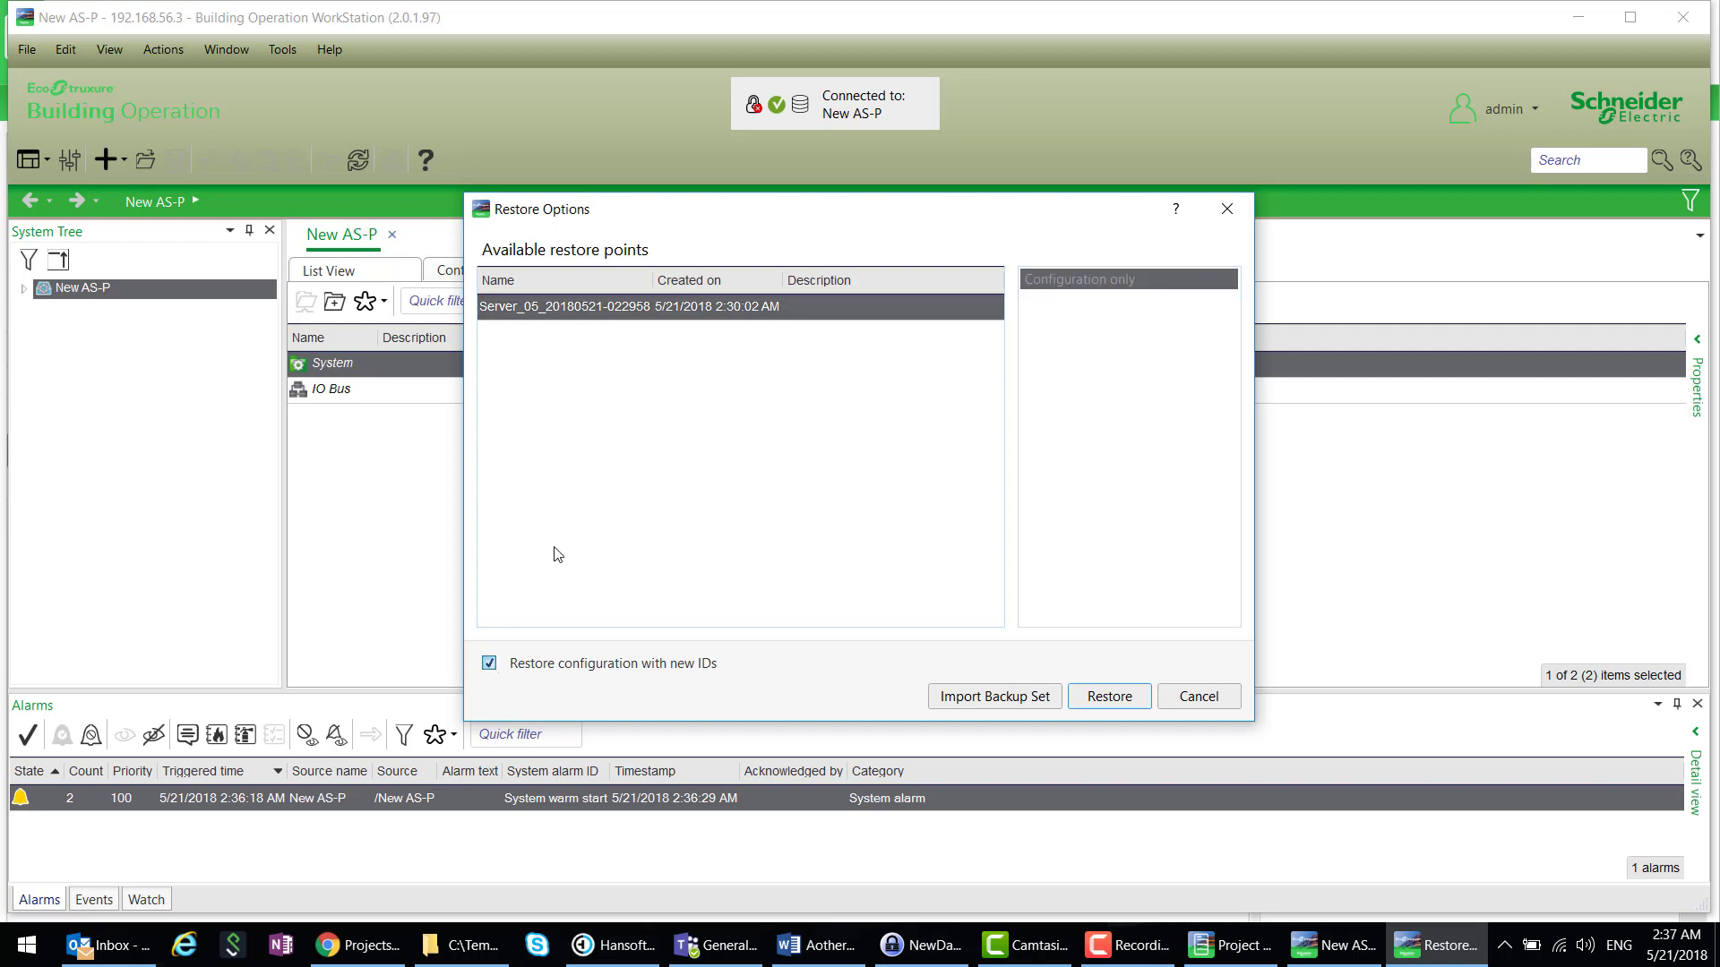
{"action": "left_click", "coordinate": [1109, 697]}
{"action": "left_click", "coordinate": [865, 562]}
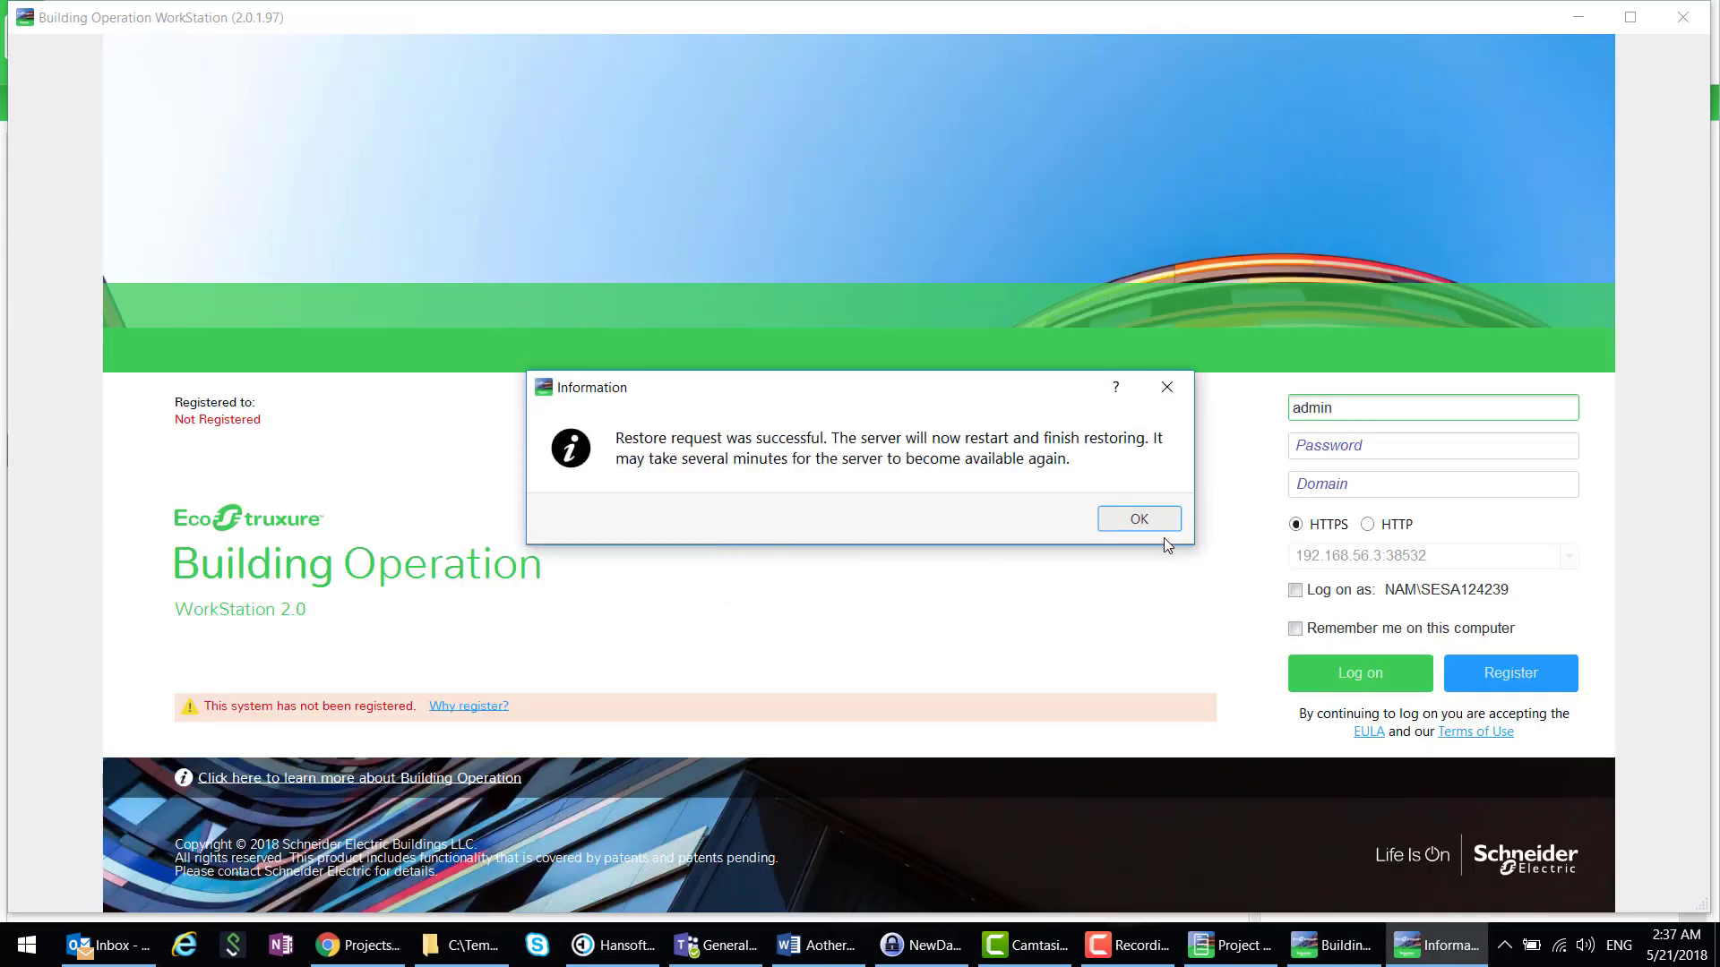
- Dismiss the restore message, close WorkStation, restart New AS-P and reopen its WorkStation logon
{"action": "left_click", "coordinate": [1139, 520]}
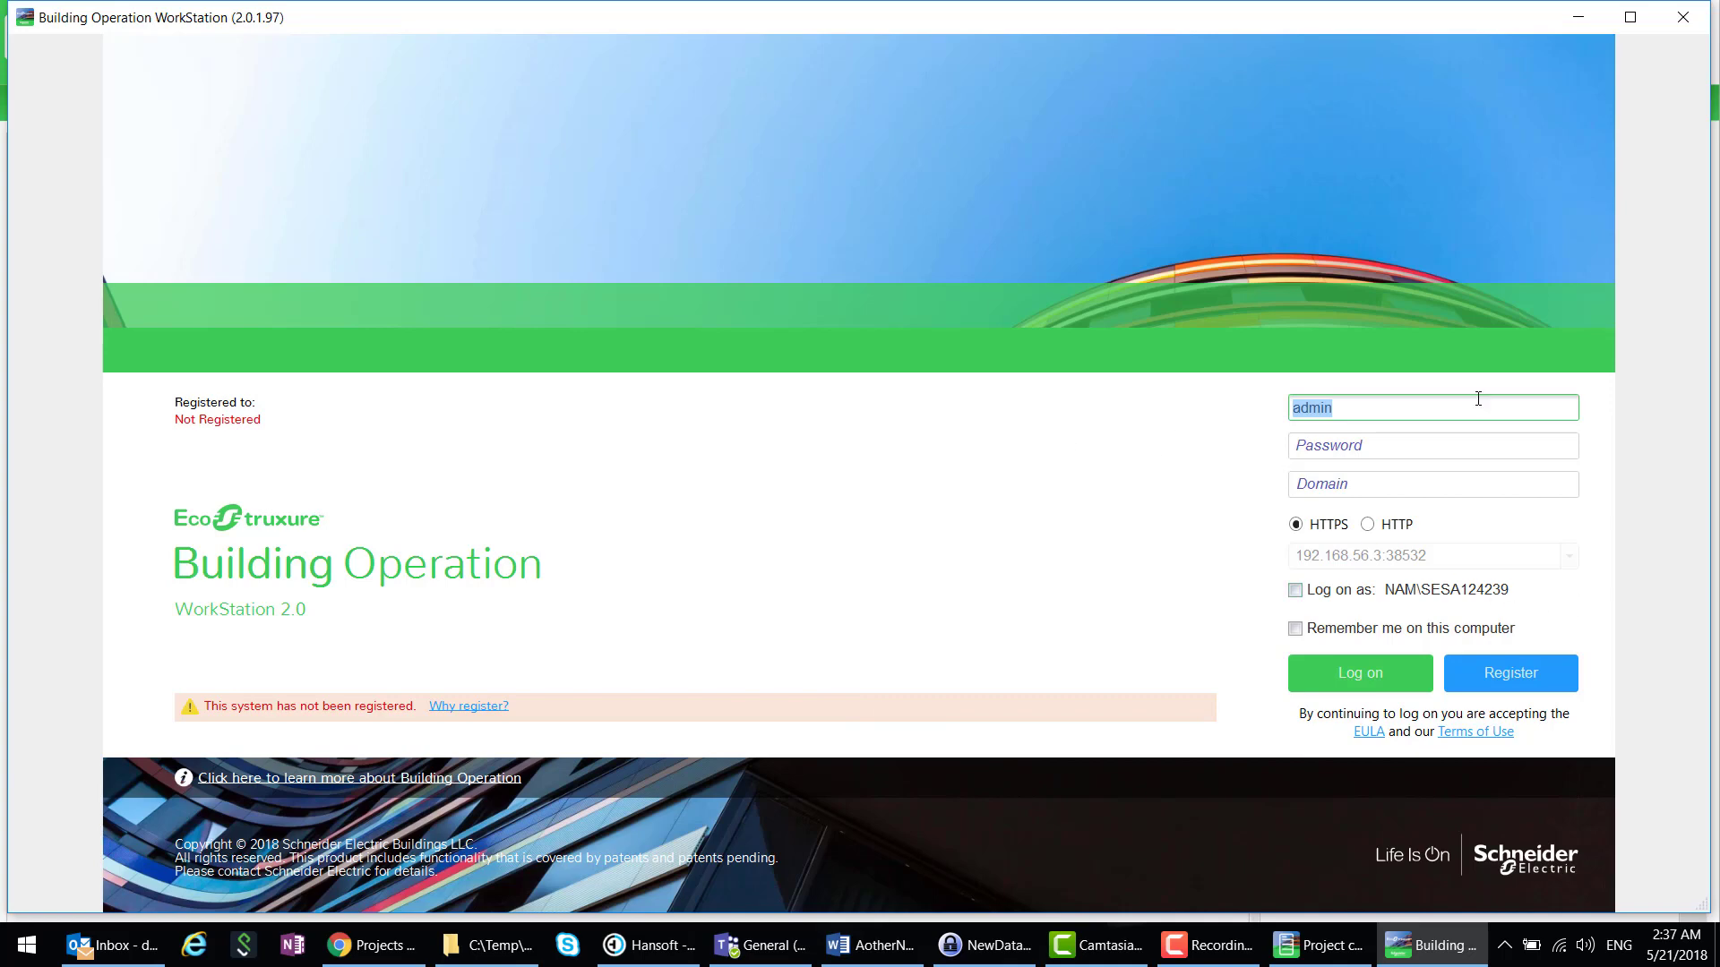
{"action": "left_click", "coordinate": [1682, 17]}
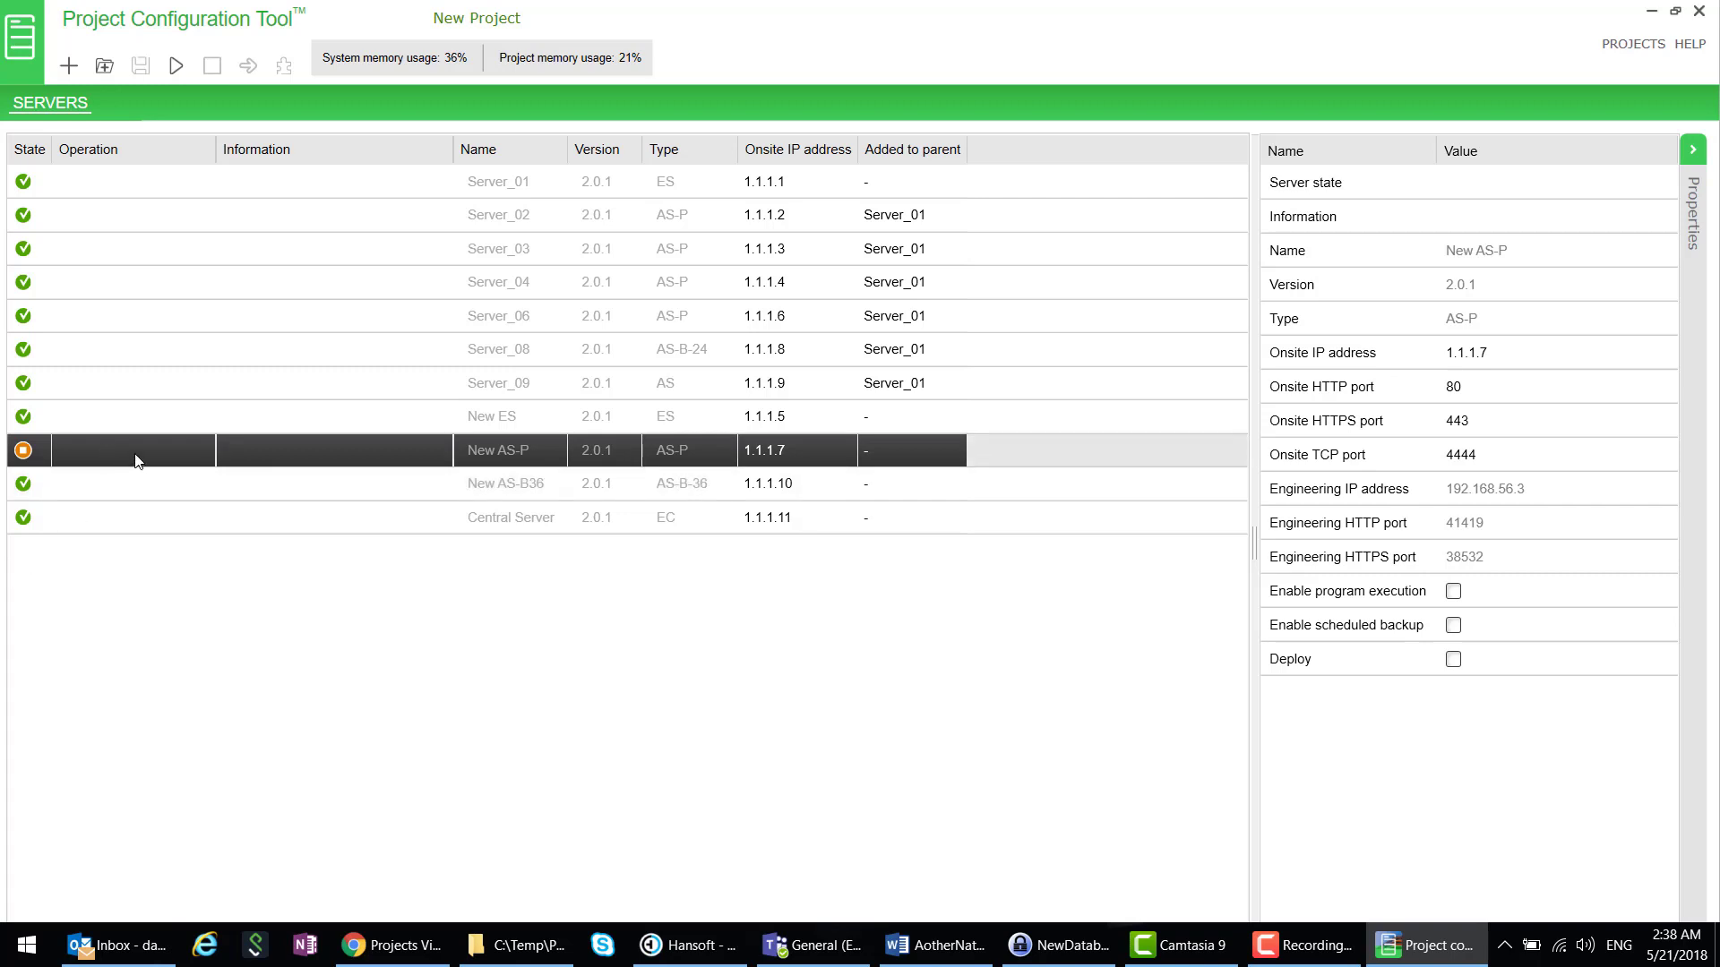
{"action": "left_click", "coordinate": [178, 67]}
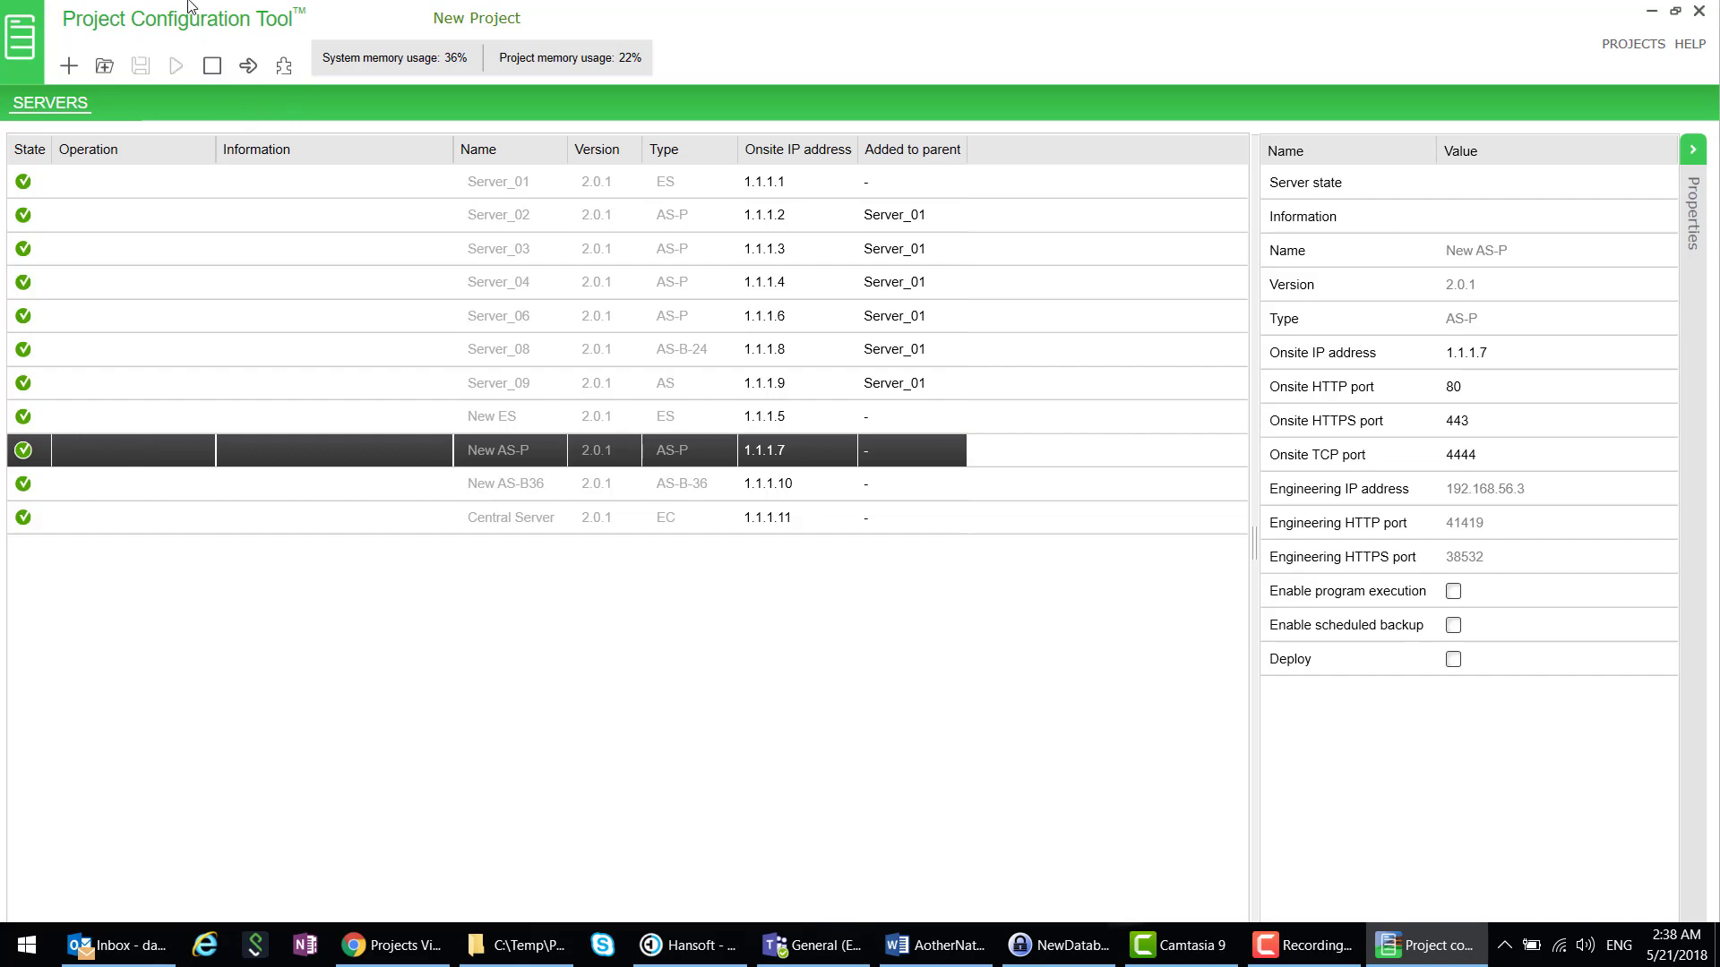
{"action": "left_click", "coordinate": [283, 66]}
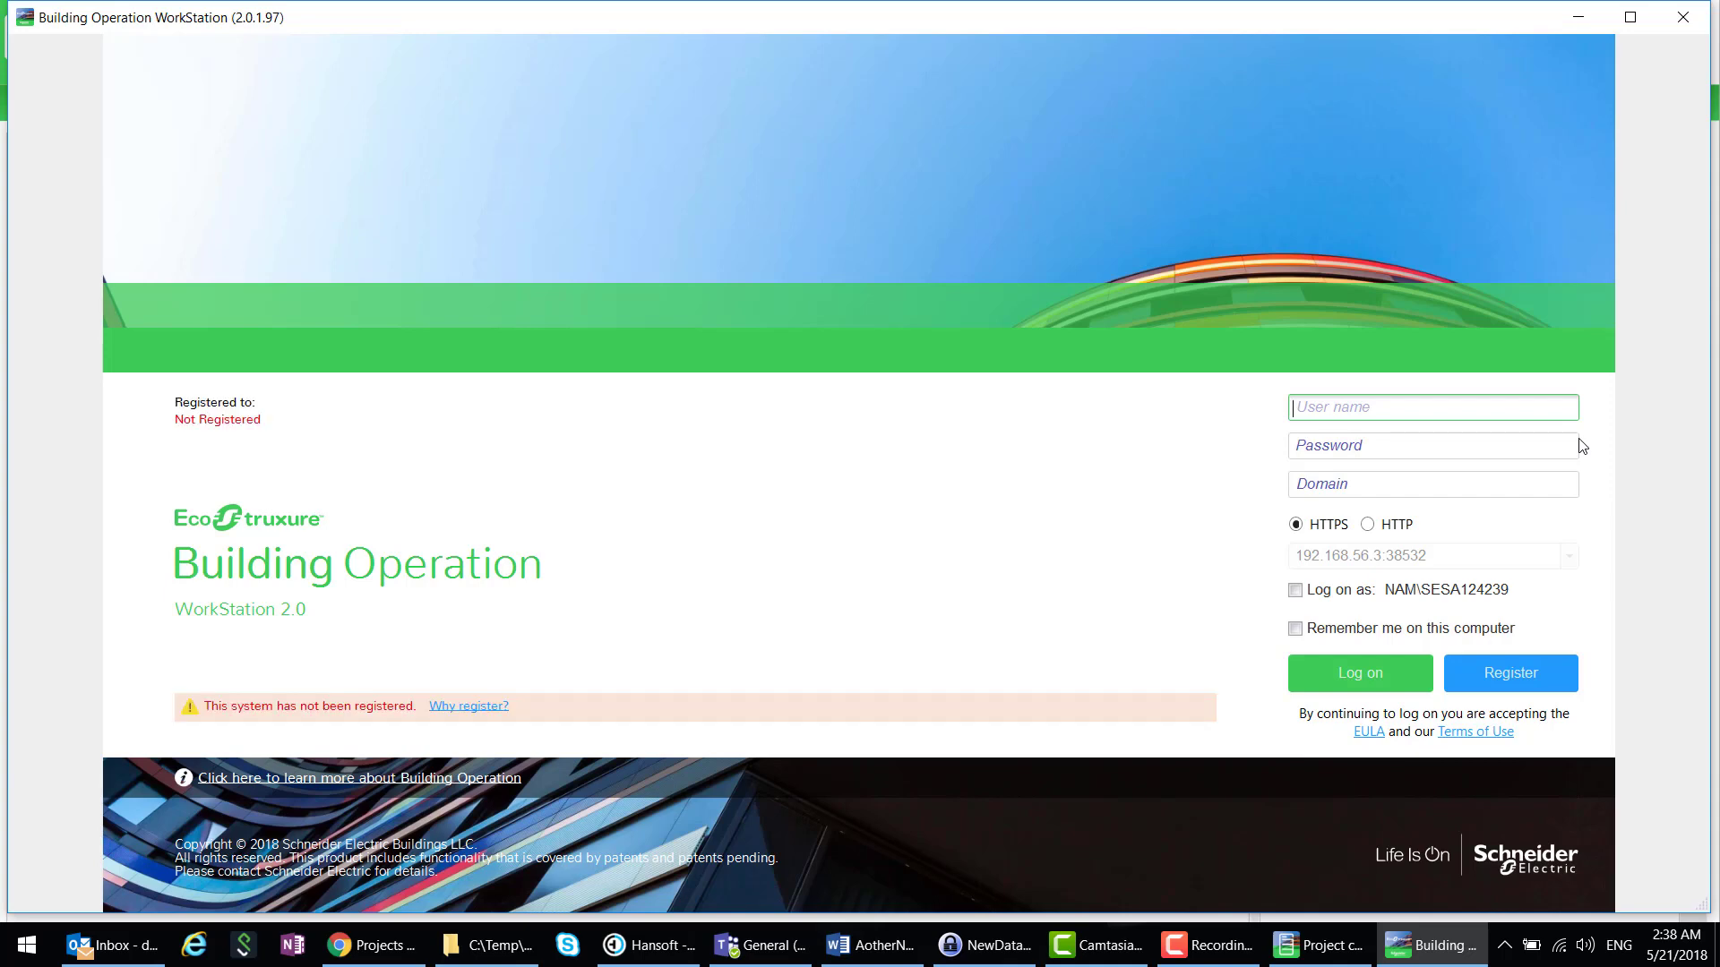
- Log on to the restored server as admin with its password
{"action": "type", "text": "admin"}
{"action": "key", "text": "Tab"}
{"action": "type", "text": "••"}
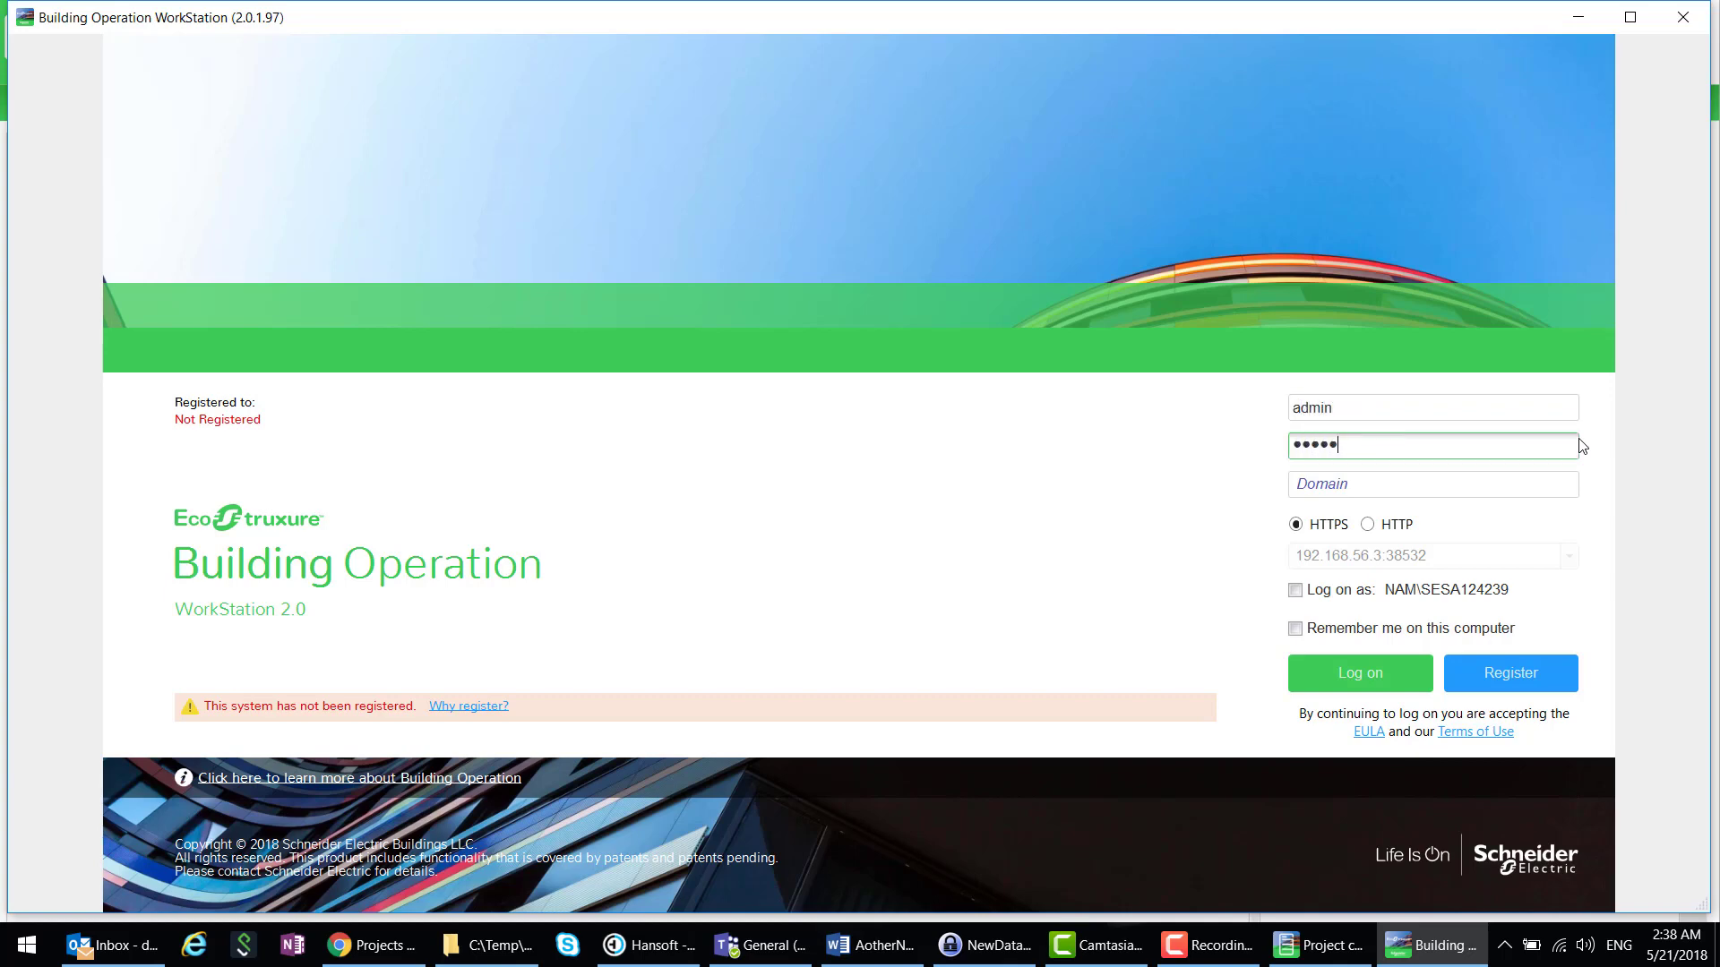
{"action": "key", "text": "Return"}
{"action": "key", "text": "Return"}
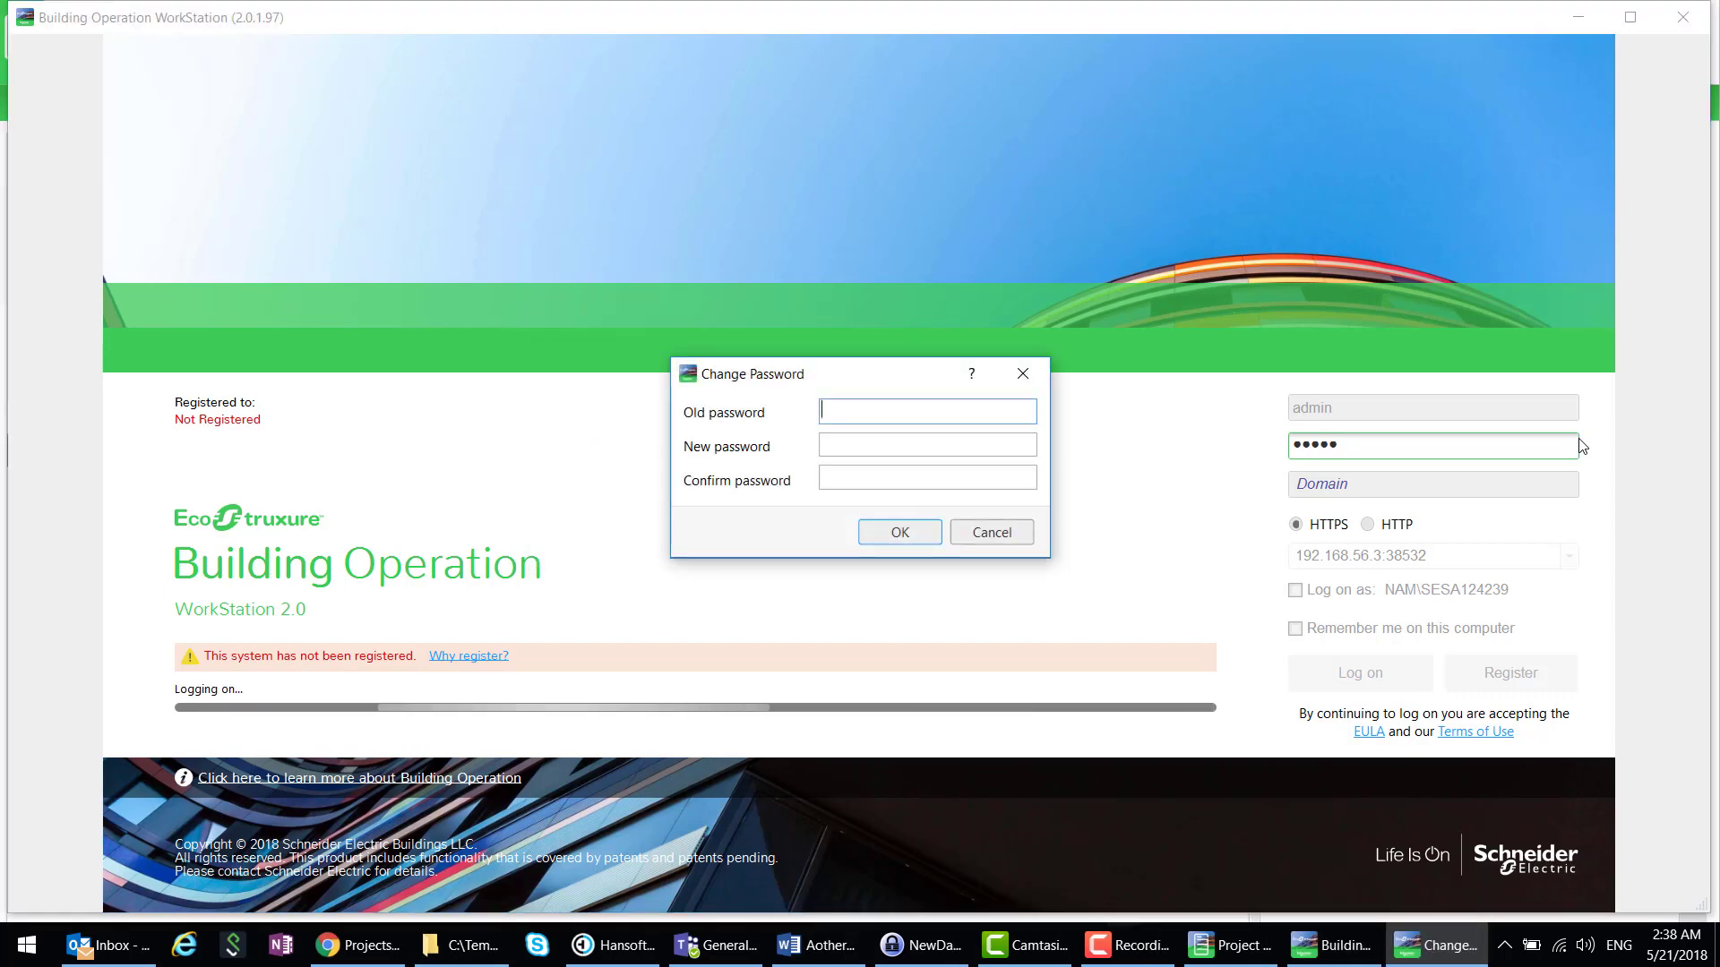
- Change the admin password to a new one and open the Engineering workspace
{"action": "type", "text": "•••••"}
{"action": "key", "text": "Tab"}
{"action": "type", "text": "••"}
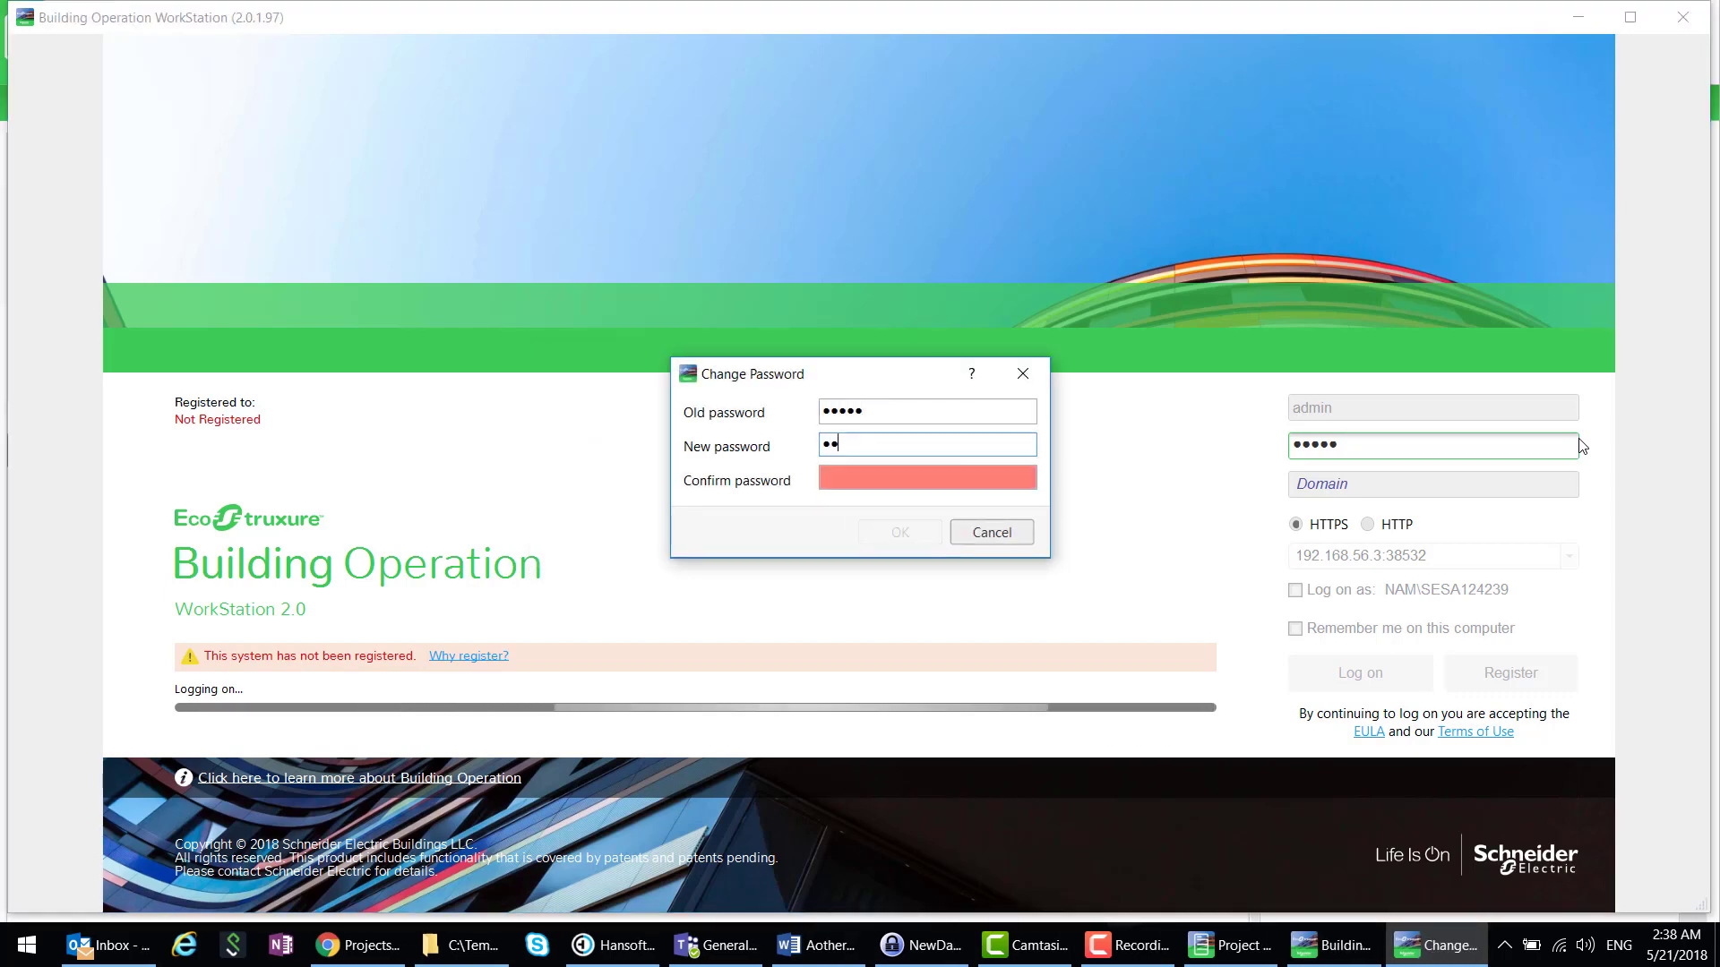
{"action": "type", "text": "••••••••"}
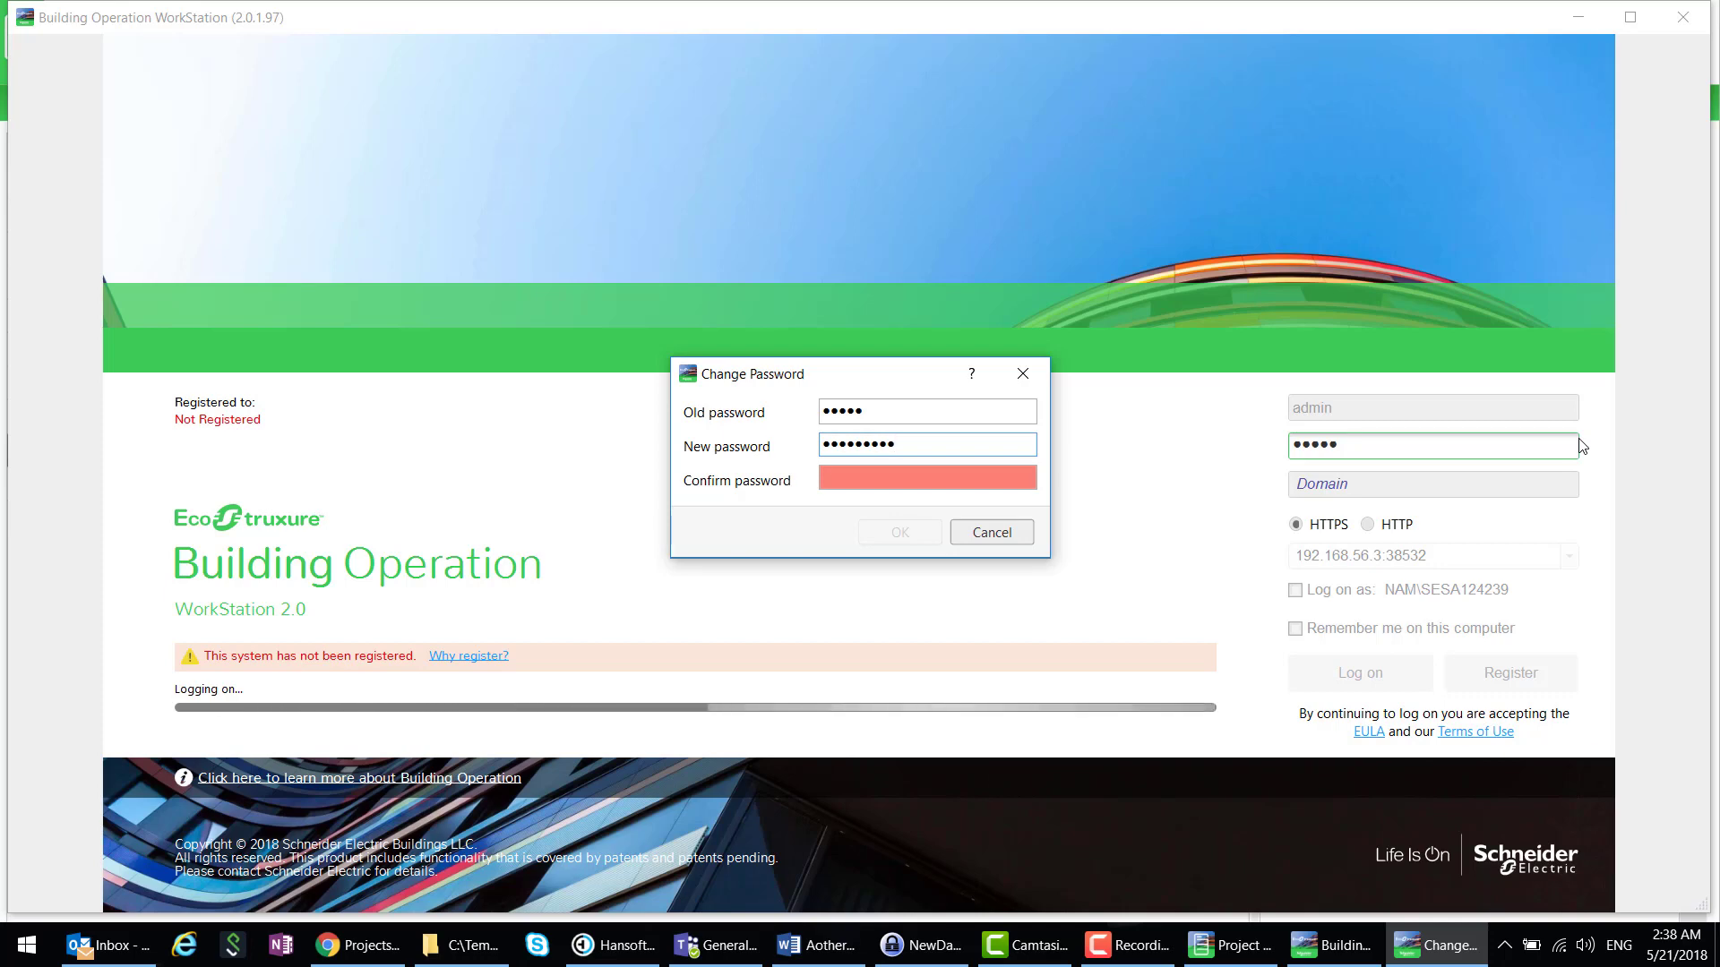
{"action": "key", "text": "Tab"}
{"action": "type", "text": "•••••"}
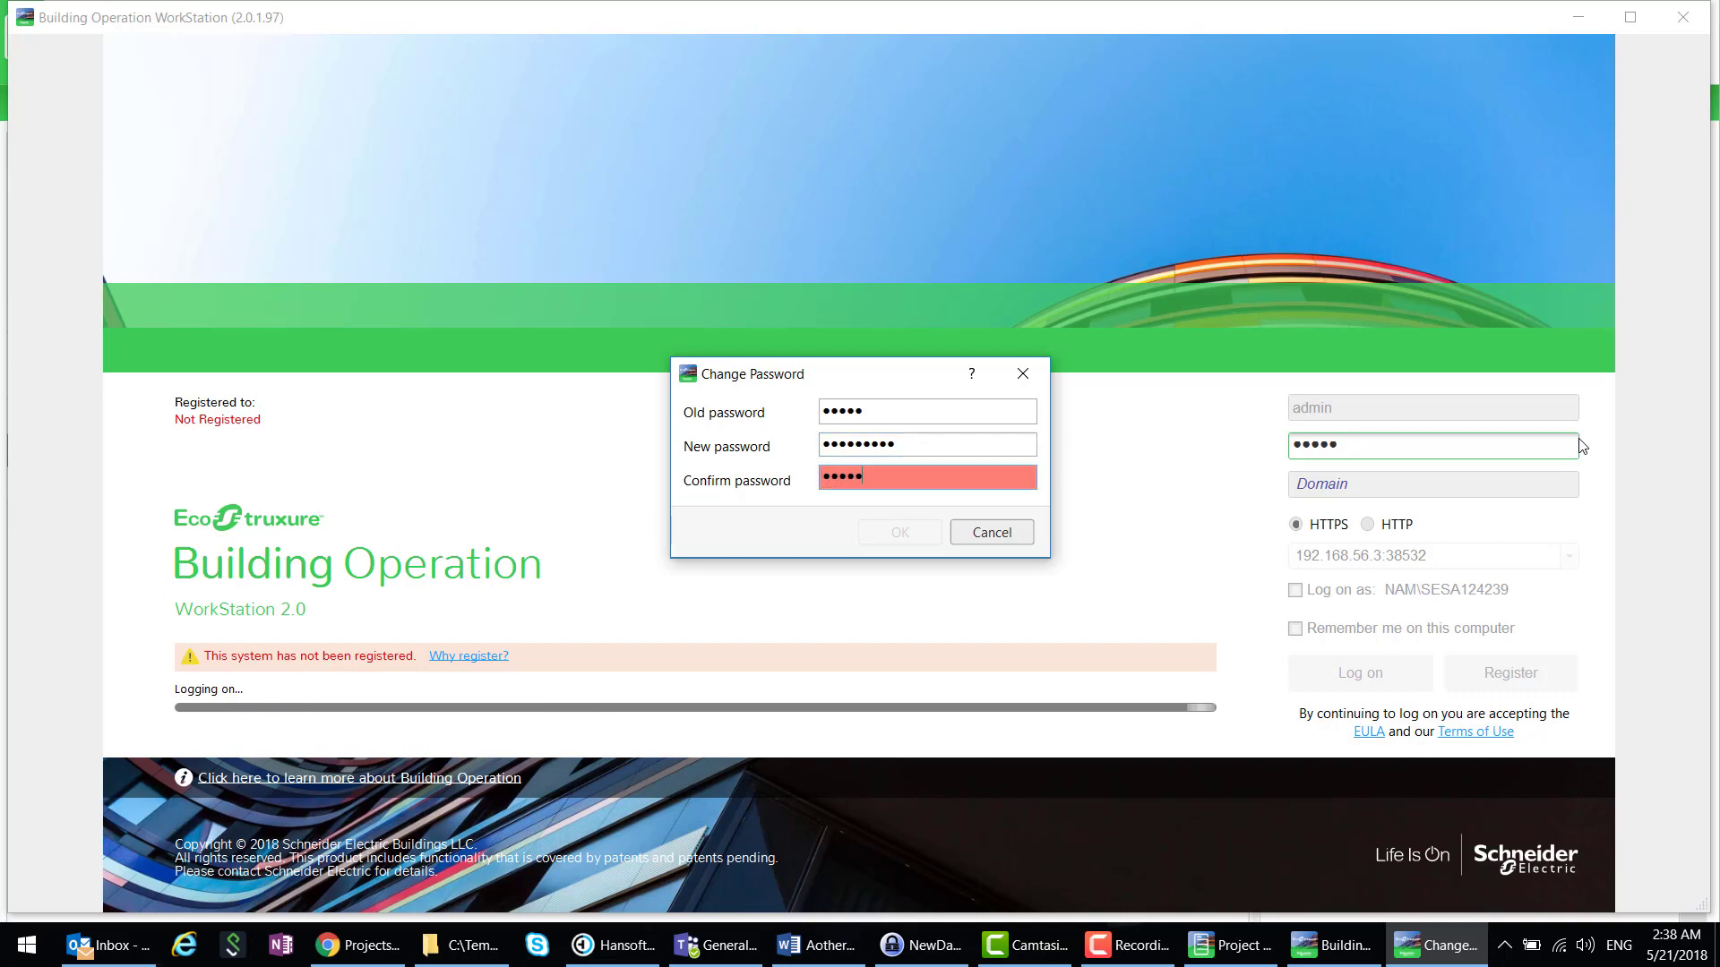
{"action": "type", "text": "•••••"}
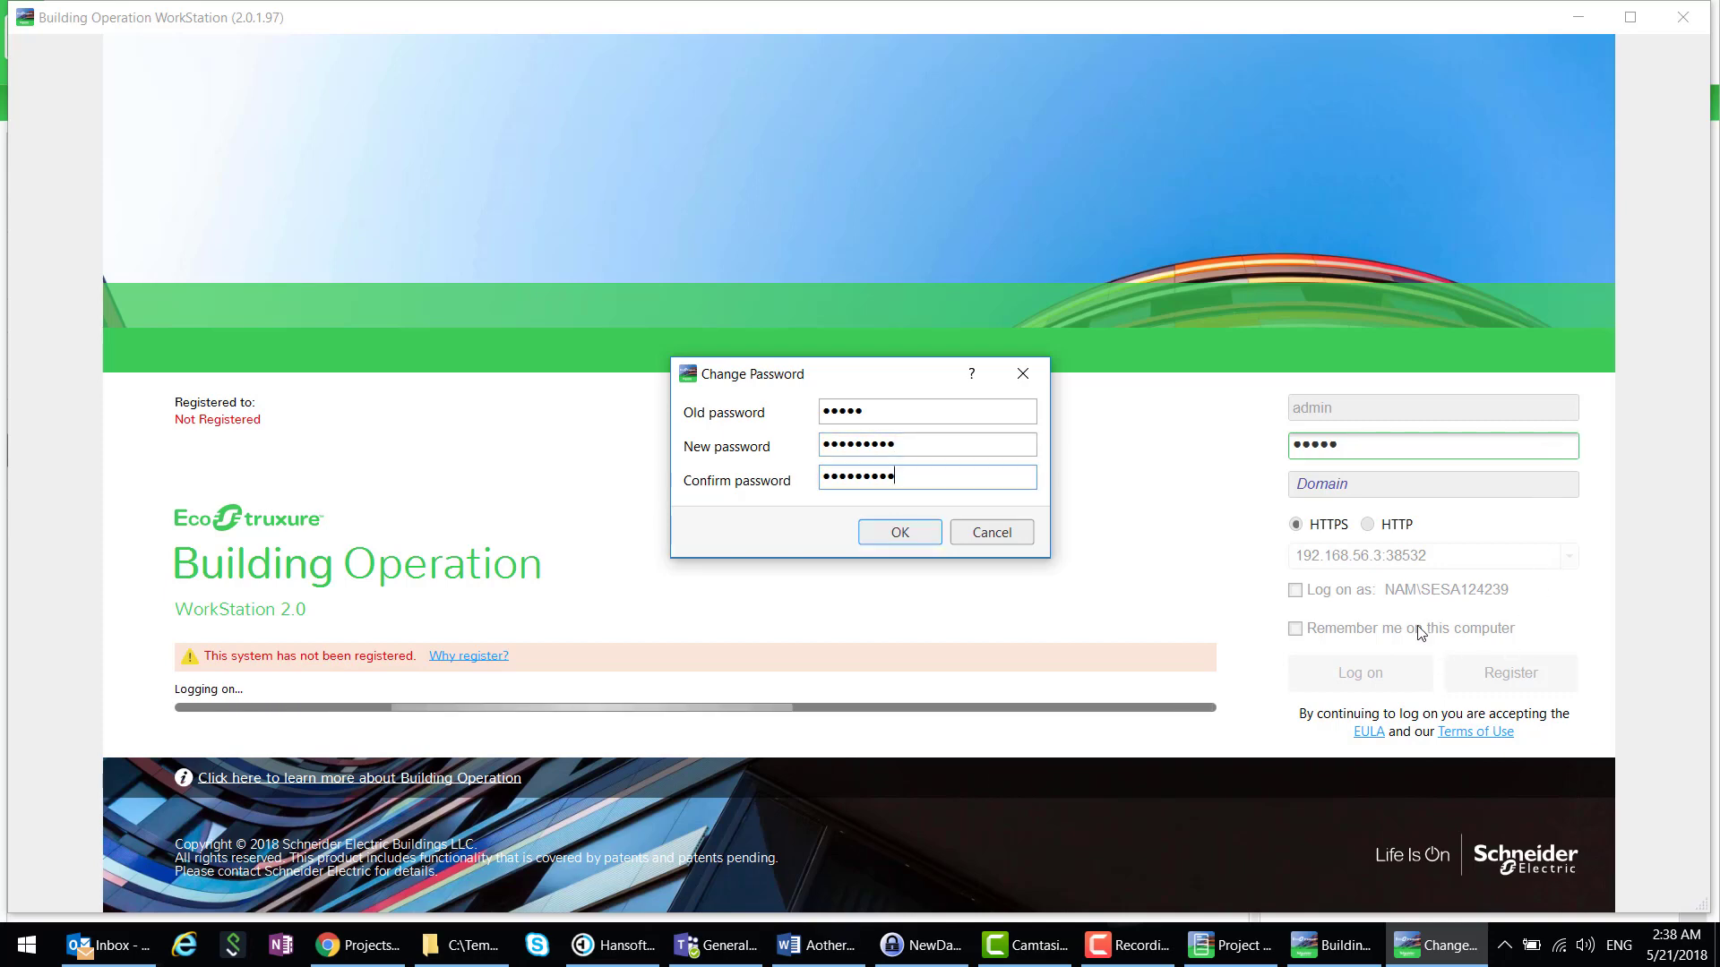
{"action": "left_click", "coordinate": [898, 534]}
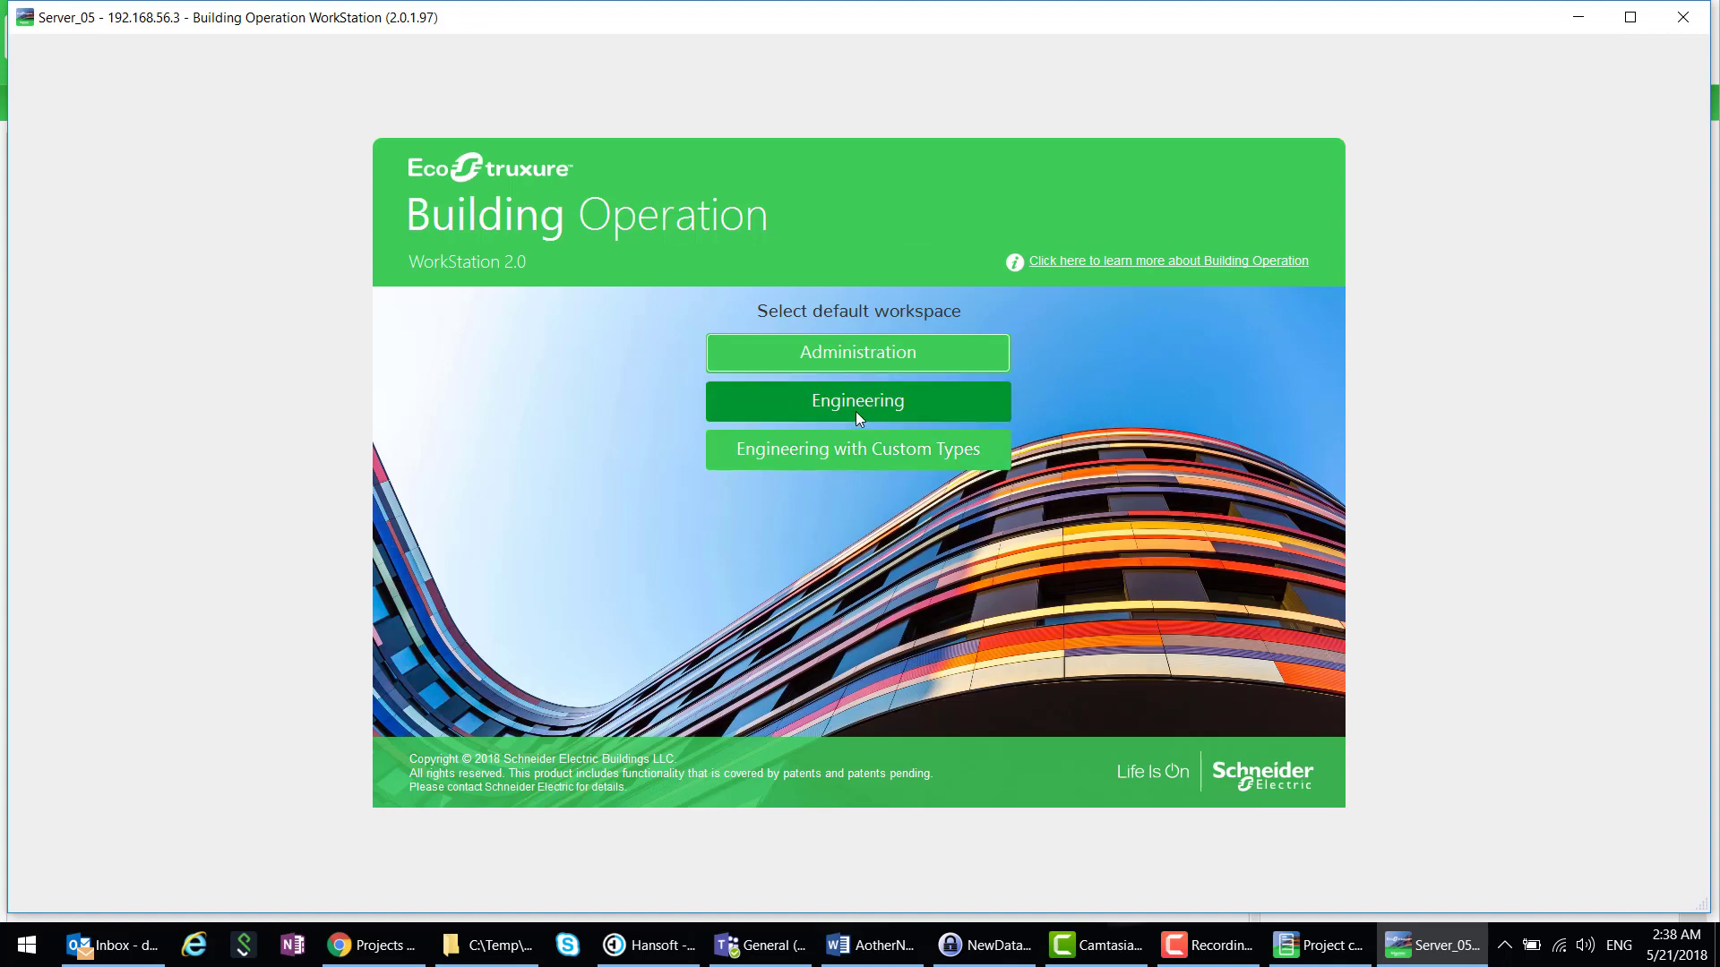
{"action": "left_click", "coordinate": [857, 411]}
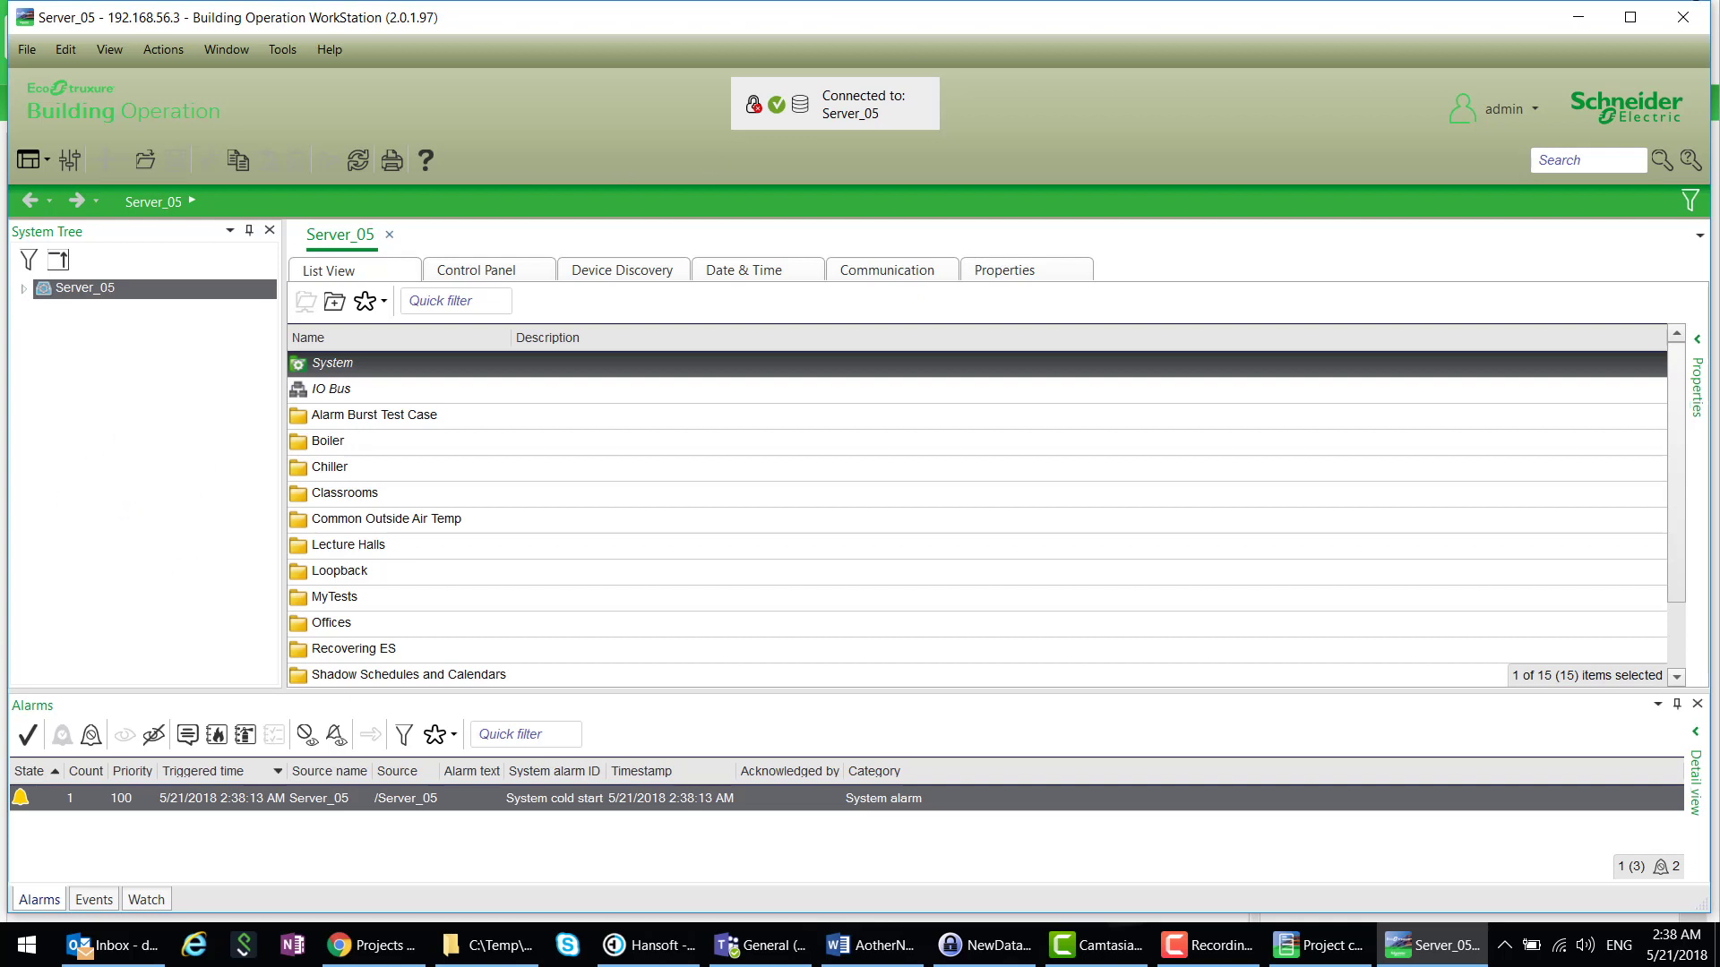
- Close the Server_05 WorkStation and launch WorkStation for New AS-B36
{"action": "left_click", "coordinate": [1684, 27]}
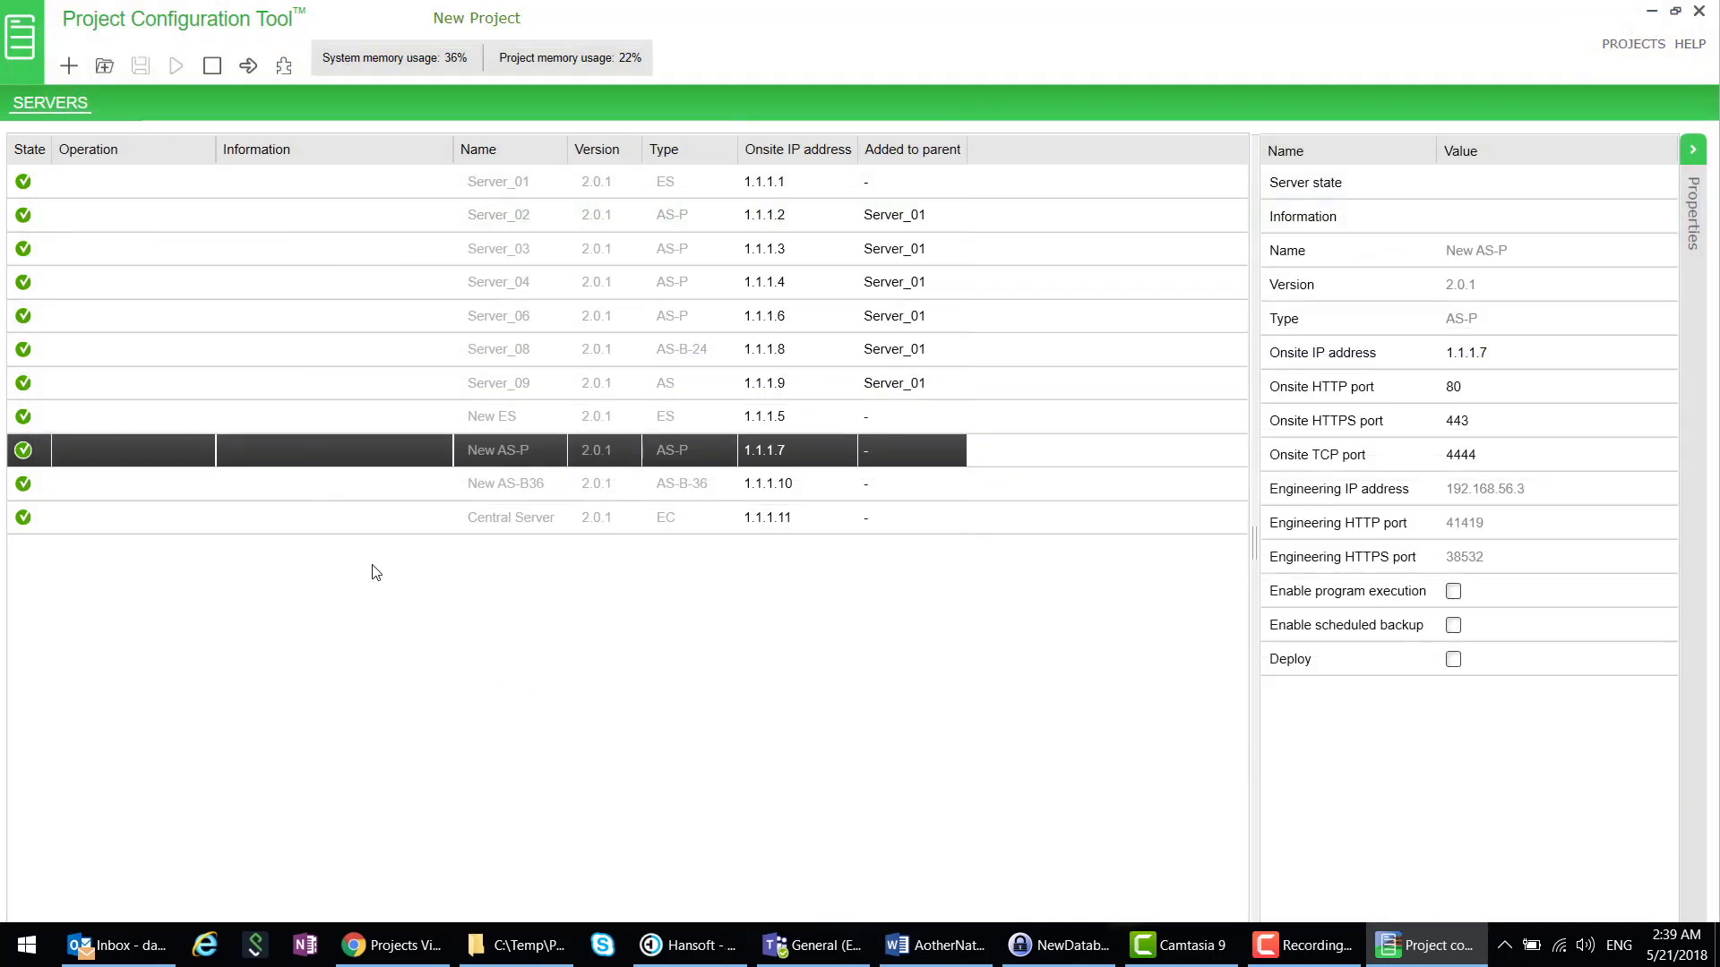
{"action": "left_click", "coordinate": [266, 480]}
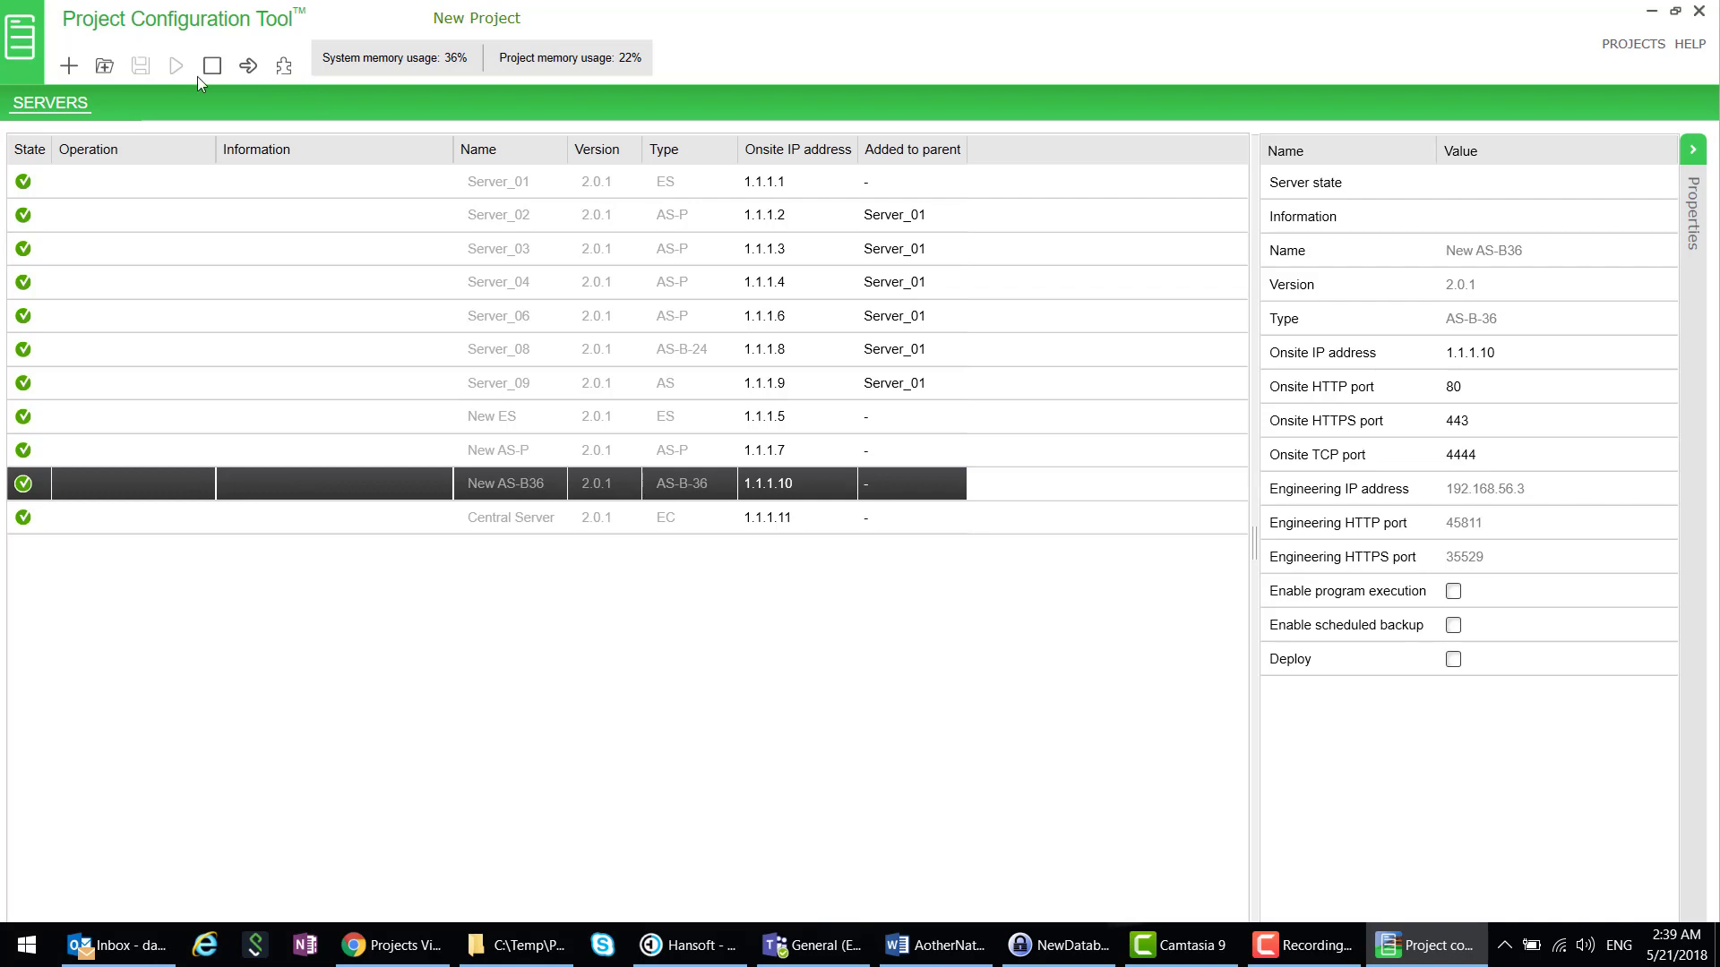
{"action": "left_click", "coordinate": [283, 66]}
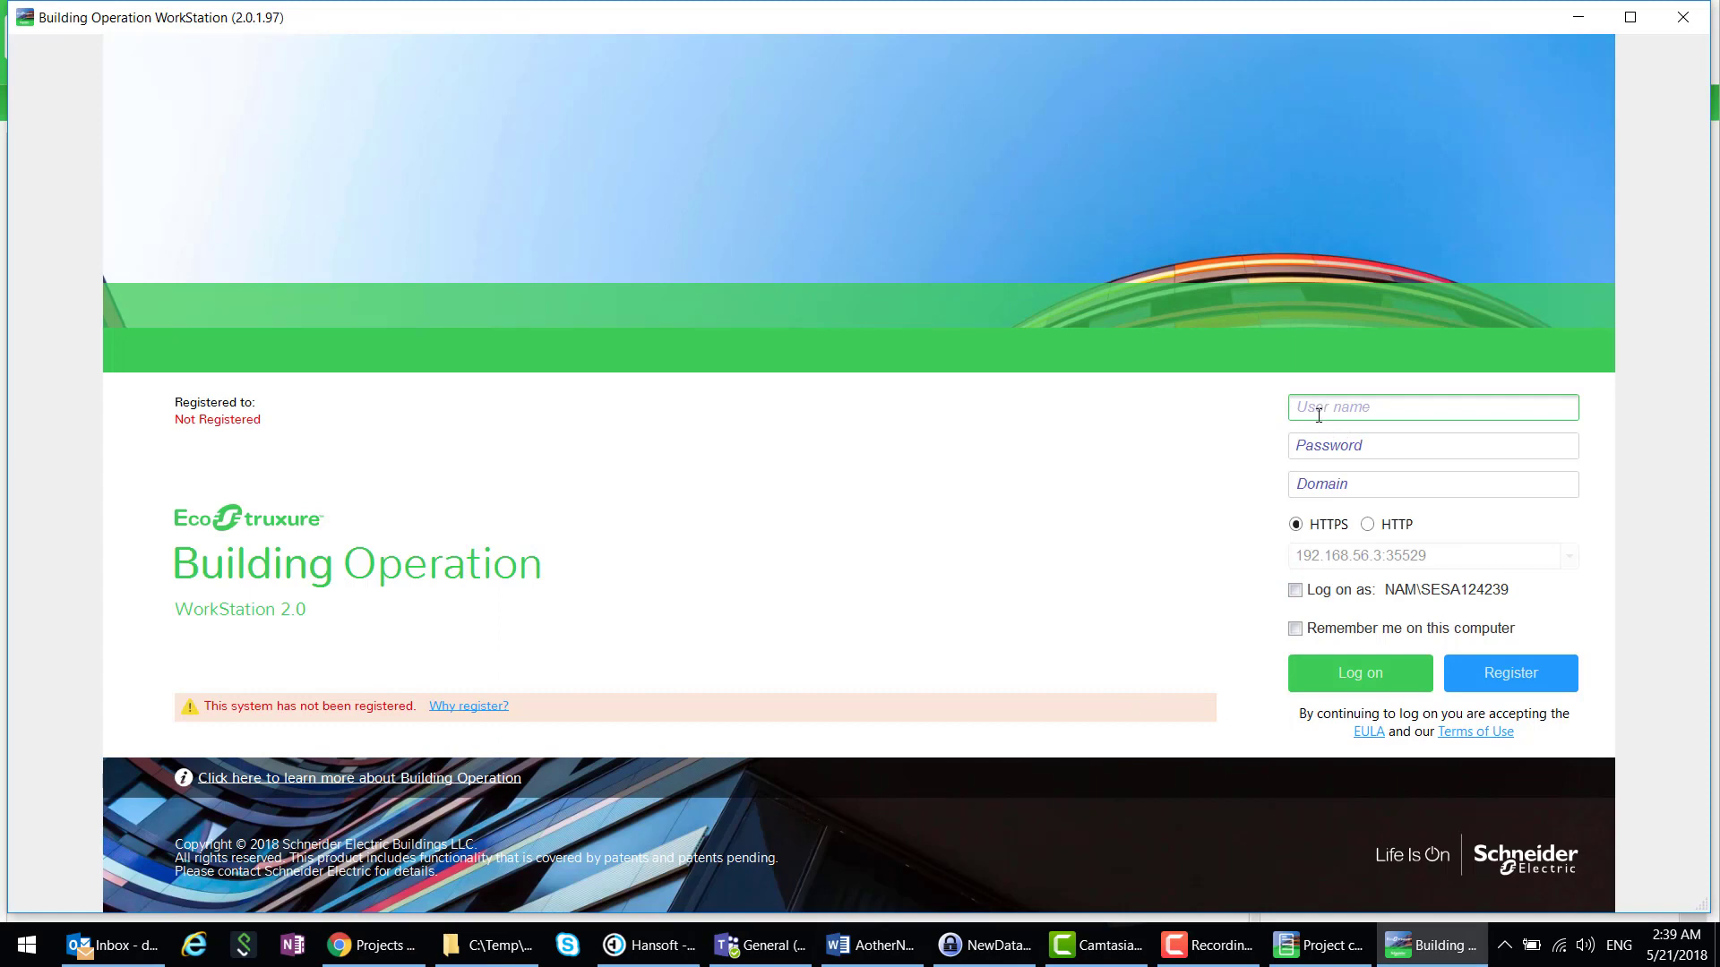
- Log on to New AS-B36 with the admin user name and its password
{"action": "type", "text": "admin"}
{"action": "key", "text": "Tab"}
{"action": "type", "text": "ad"}
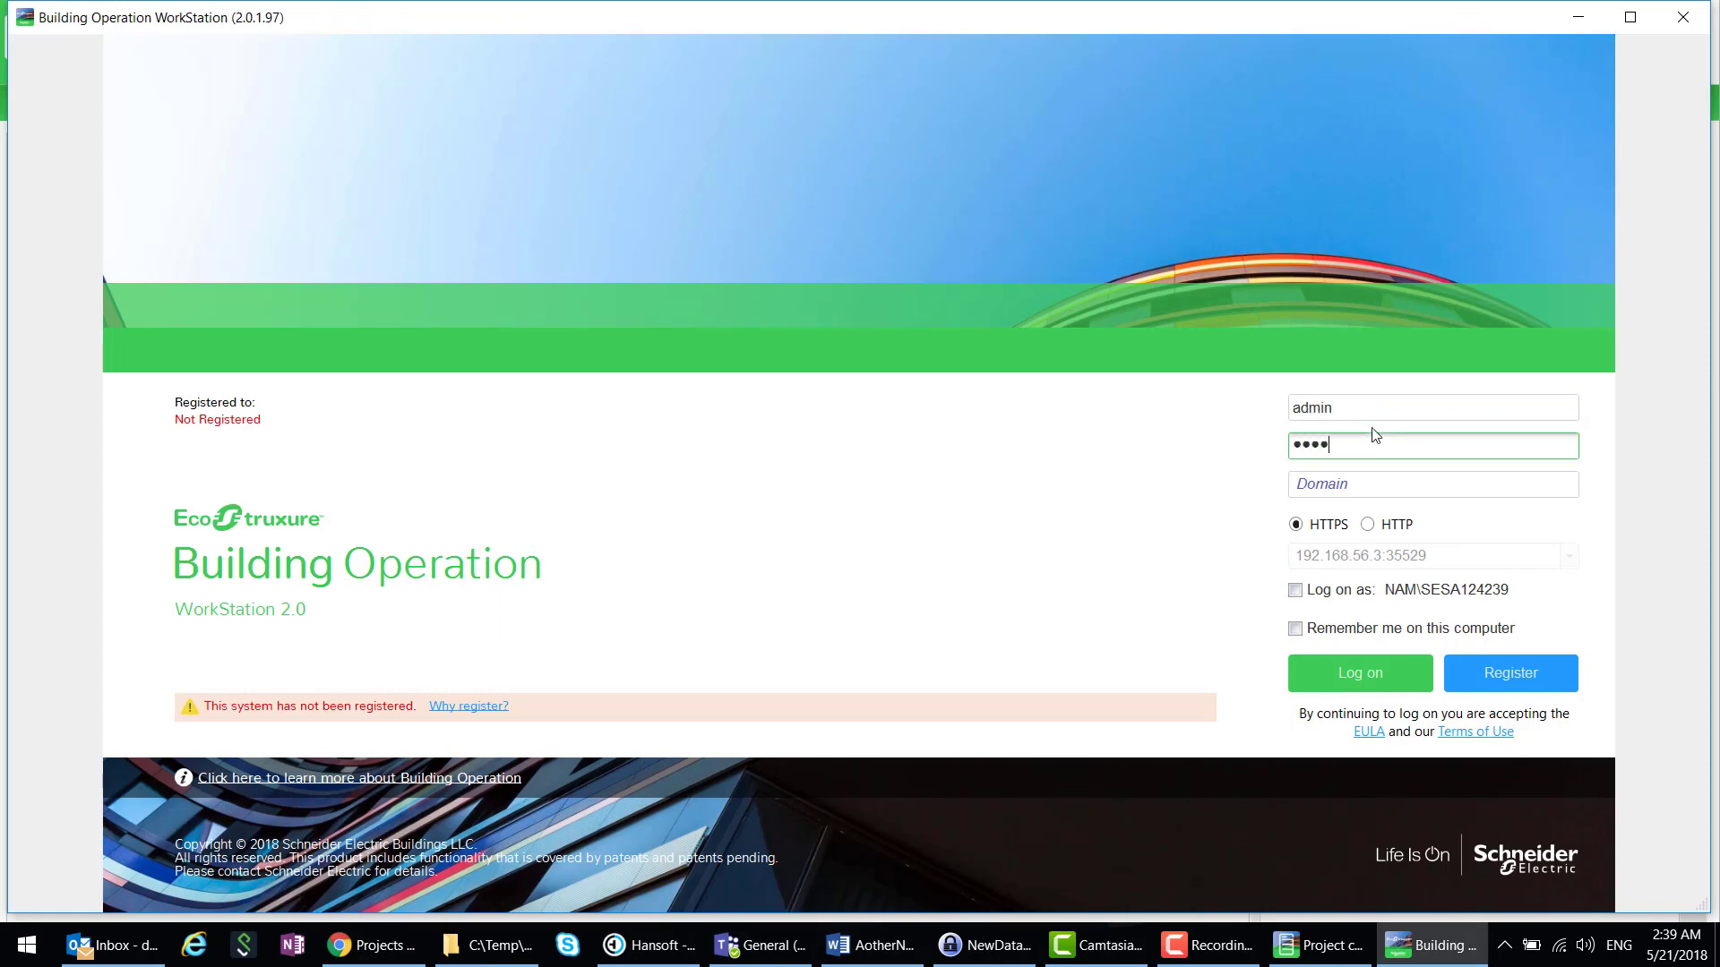
{"action": "key", "text": "Return"}
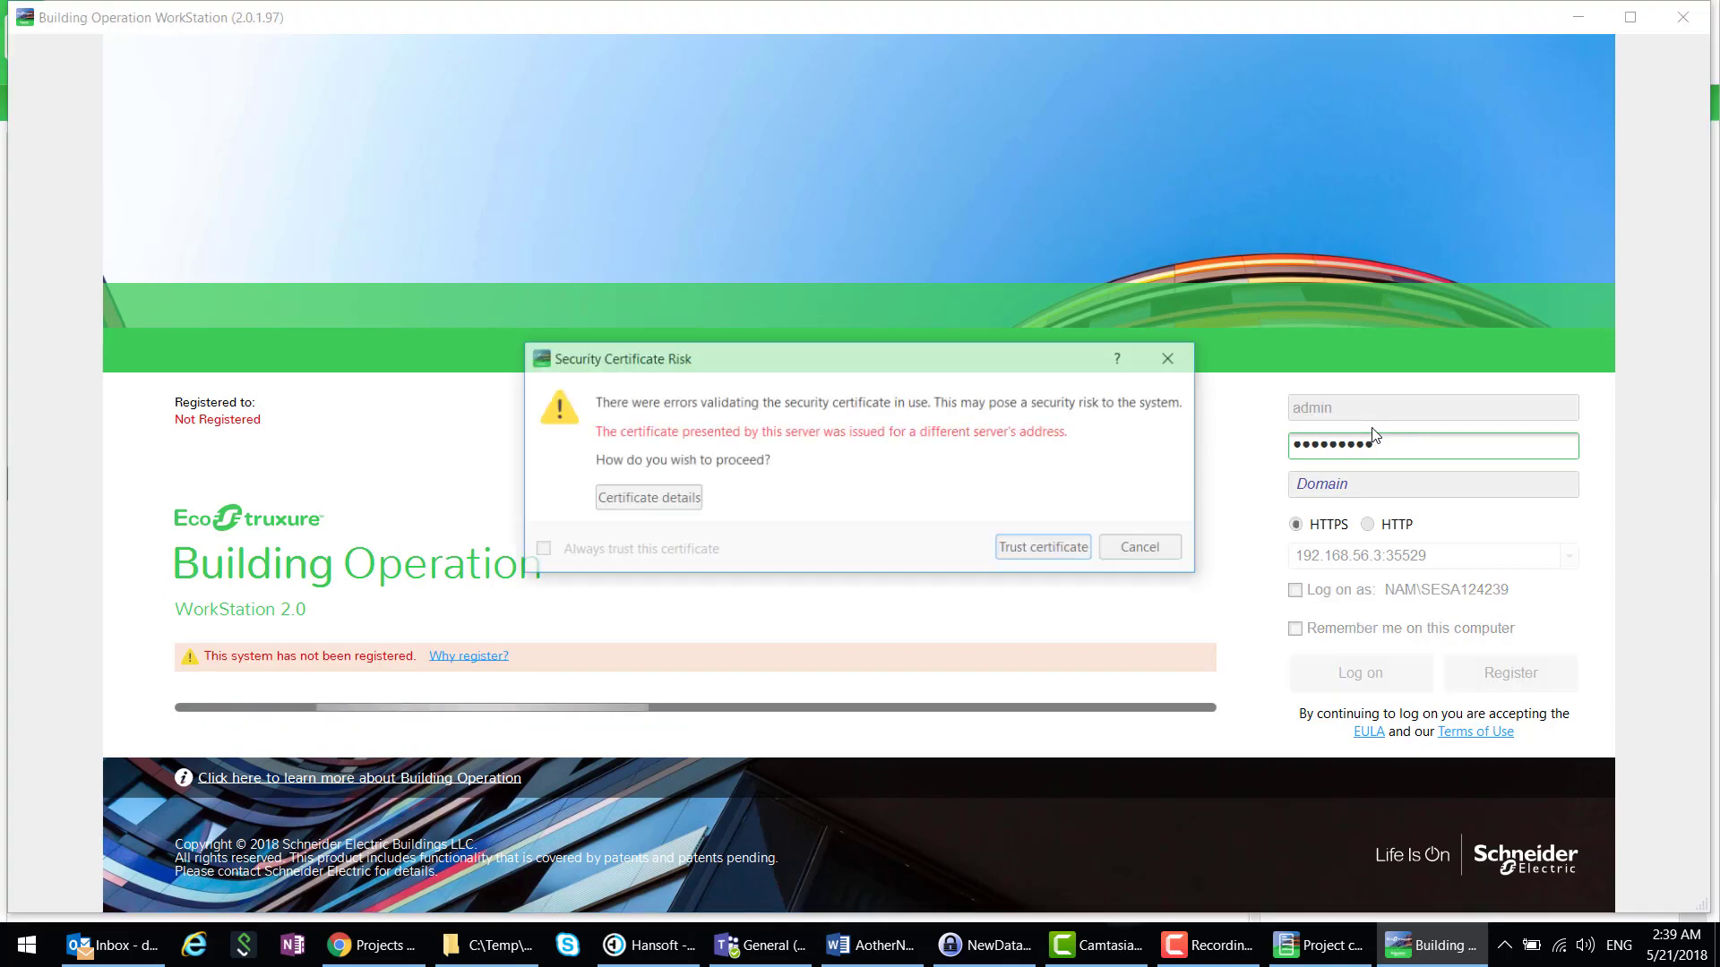
- Trust the server certificate, open the Engineering workspace, and briefly expand New AS-B36 in the tree
{"action": "left_click", "coordinate": [1053, 550]}
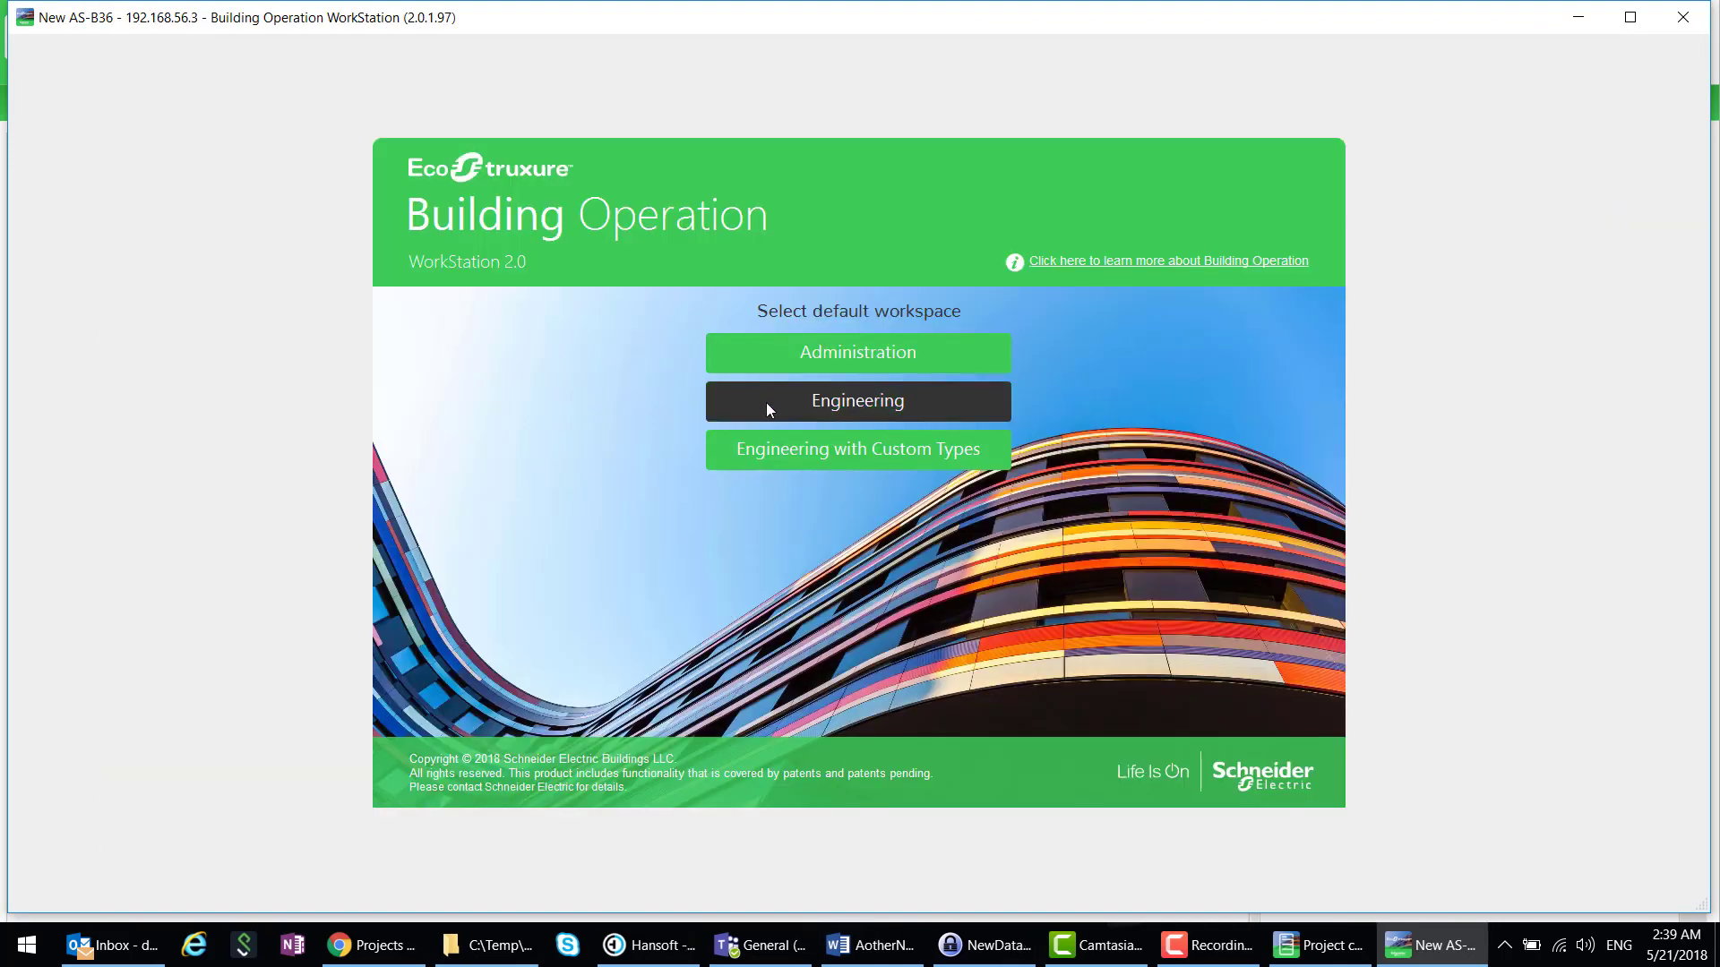
{"action": "left_click", "coordinate": [765, 403]}
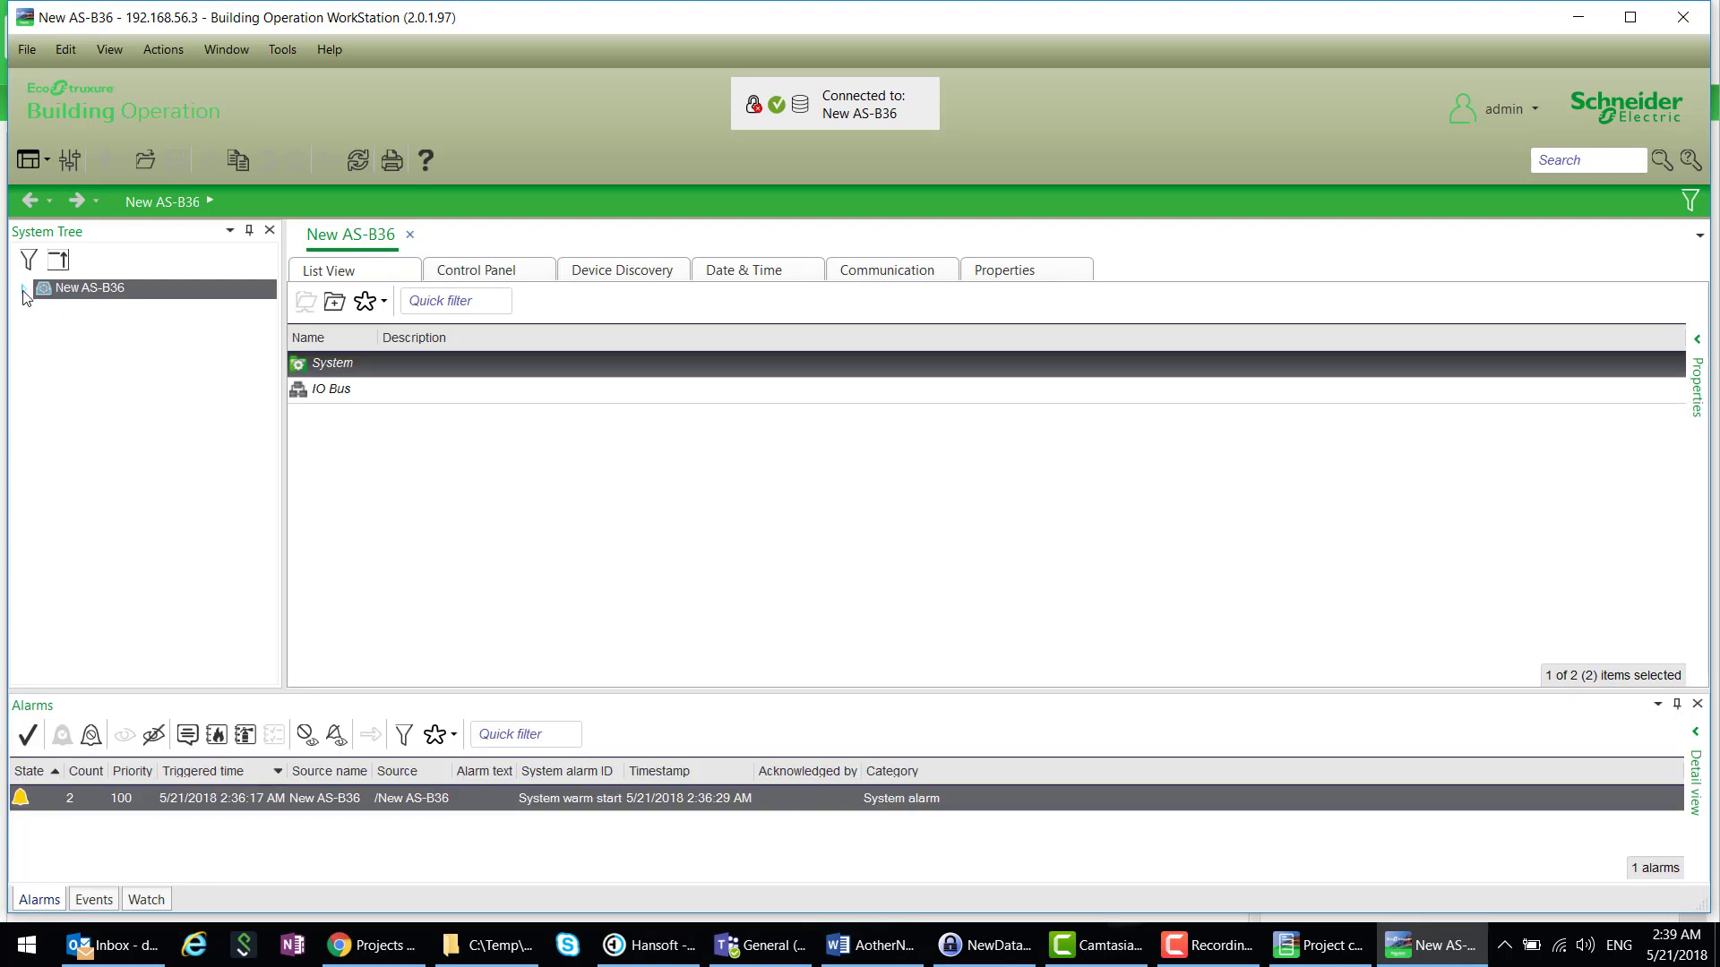
{"action": "left_click", "coordinate": [23, 289]}
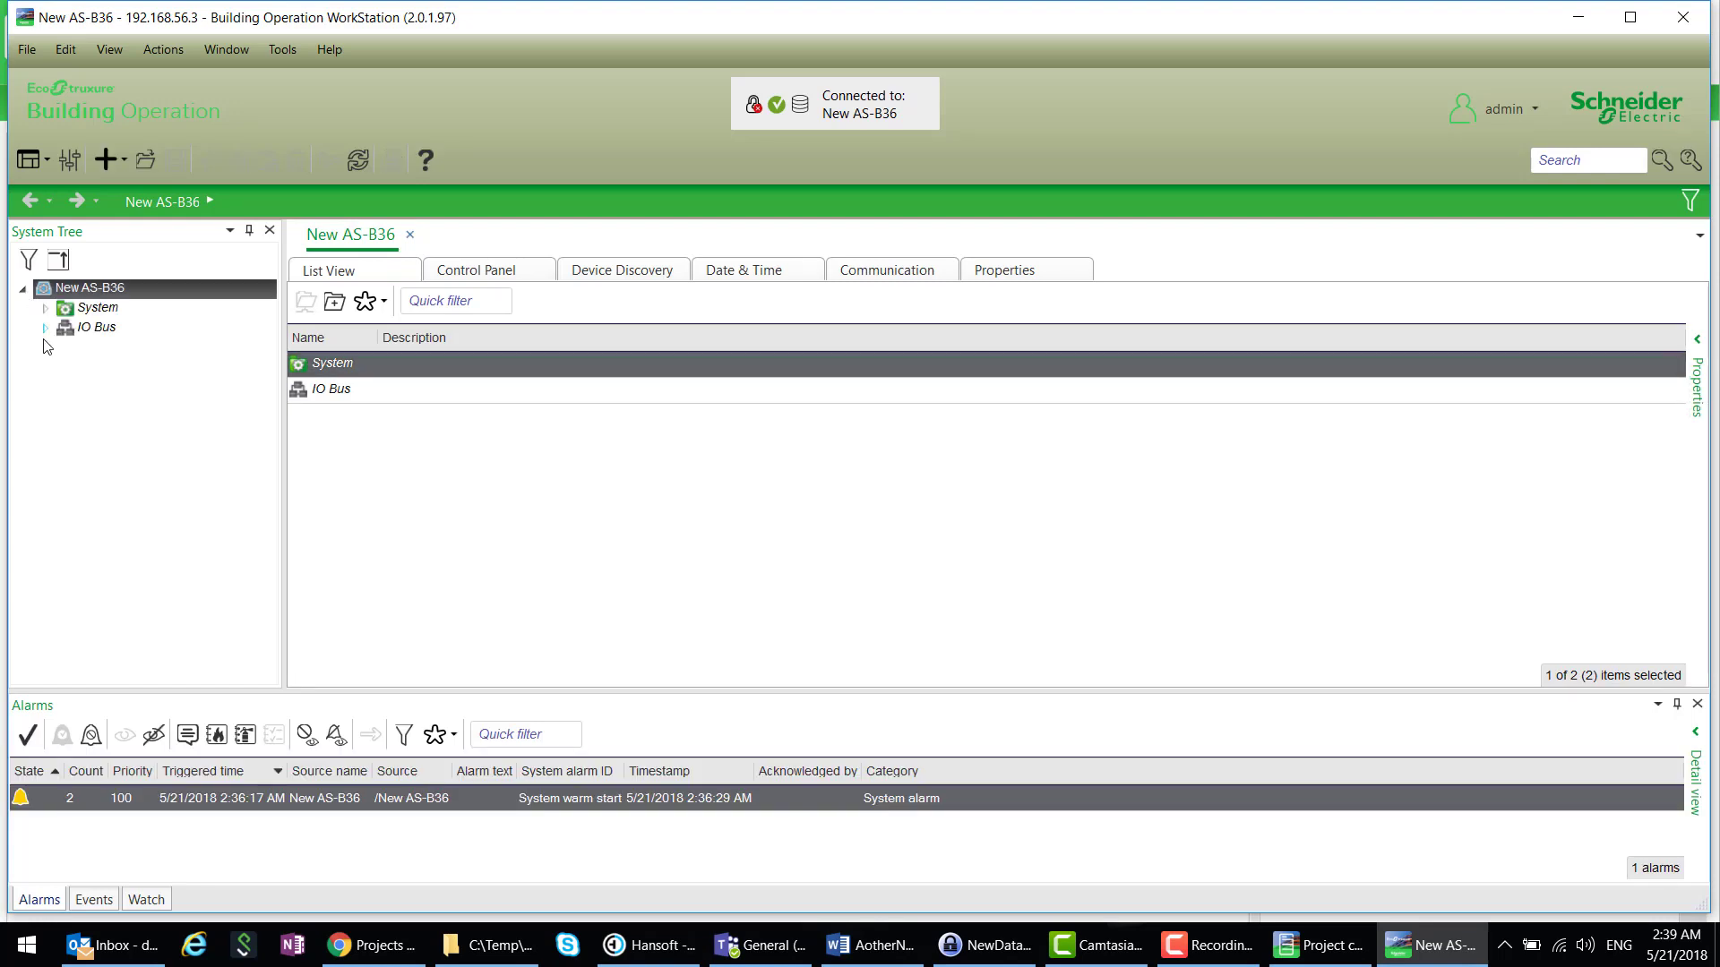
{"action": "left_click", "coordinate": [20, 290]}
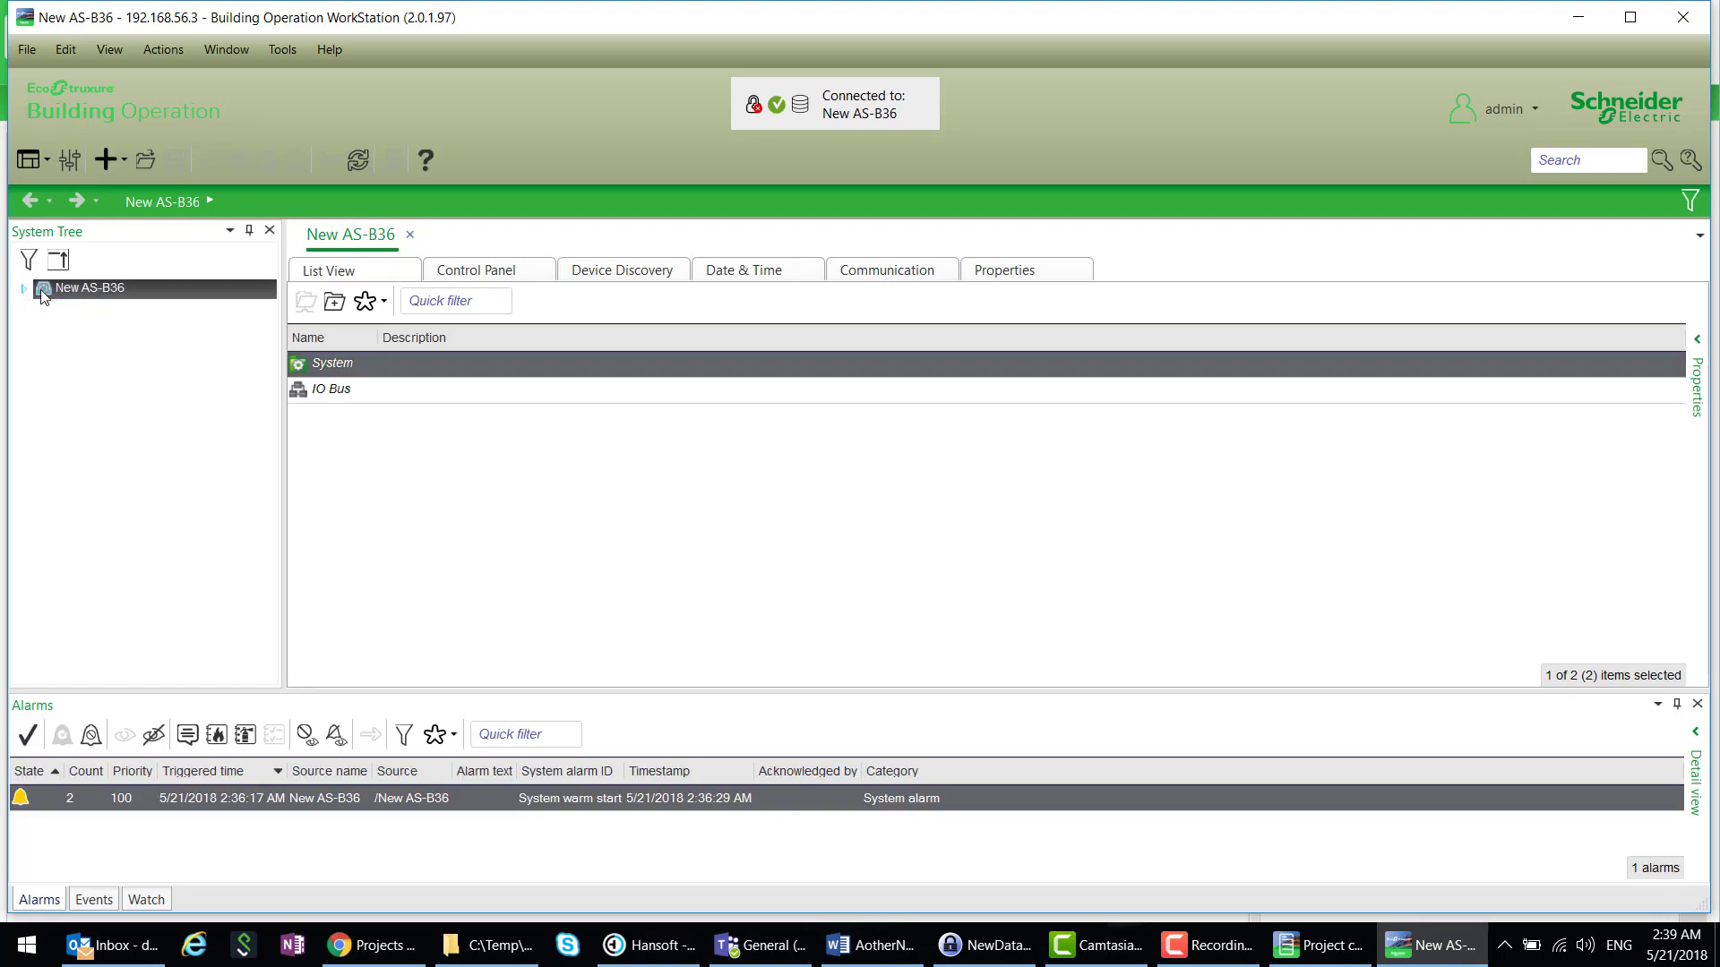
- Import the backup set Server_07_20180521-023143.xbk into New AS-B36's restore options
{"action": "right_click", "coordinate": [95, 291]}
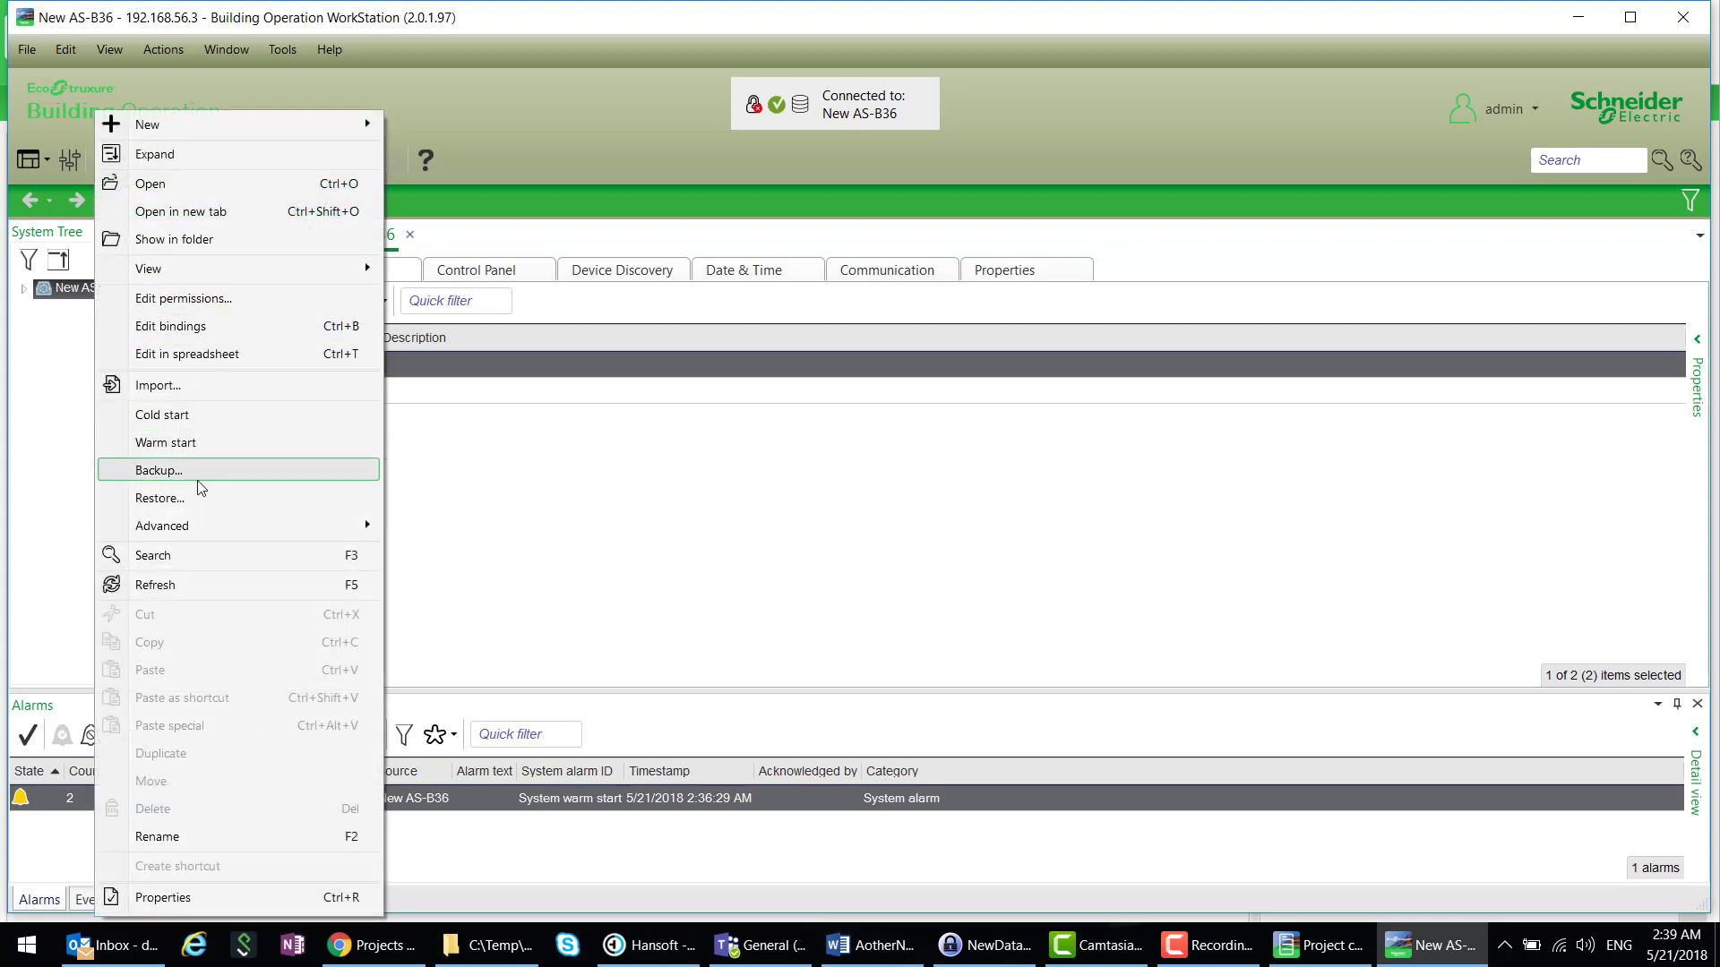
{"action": "left_click", "coordinate": [190, 501]}
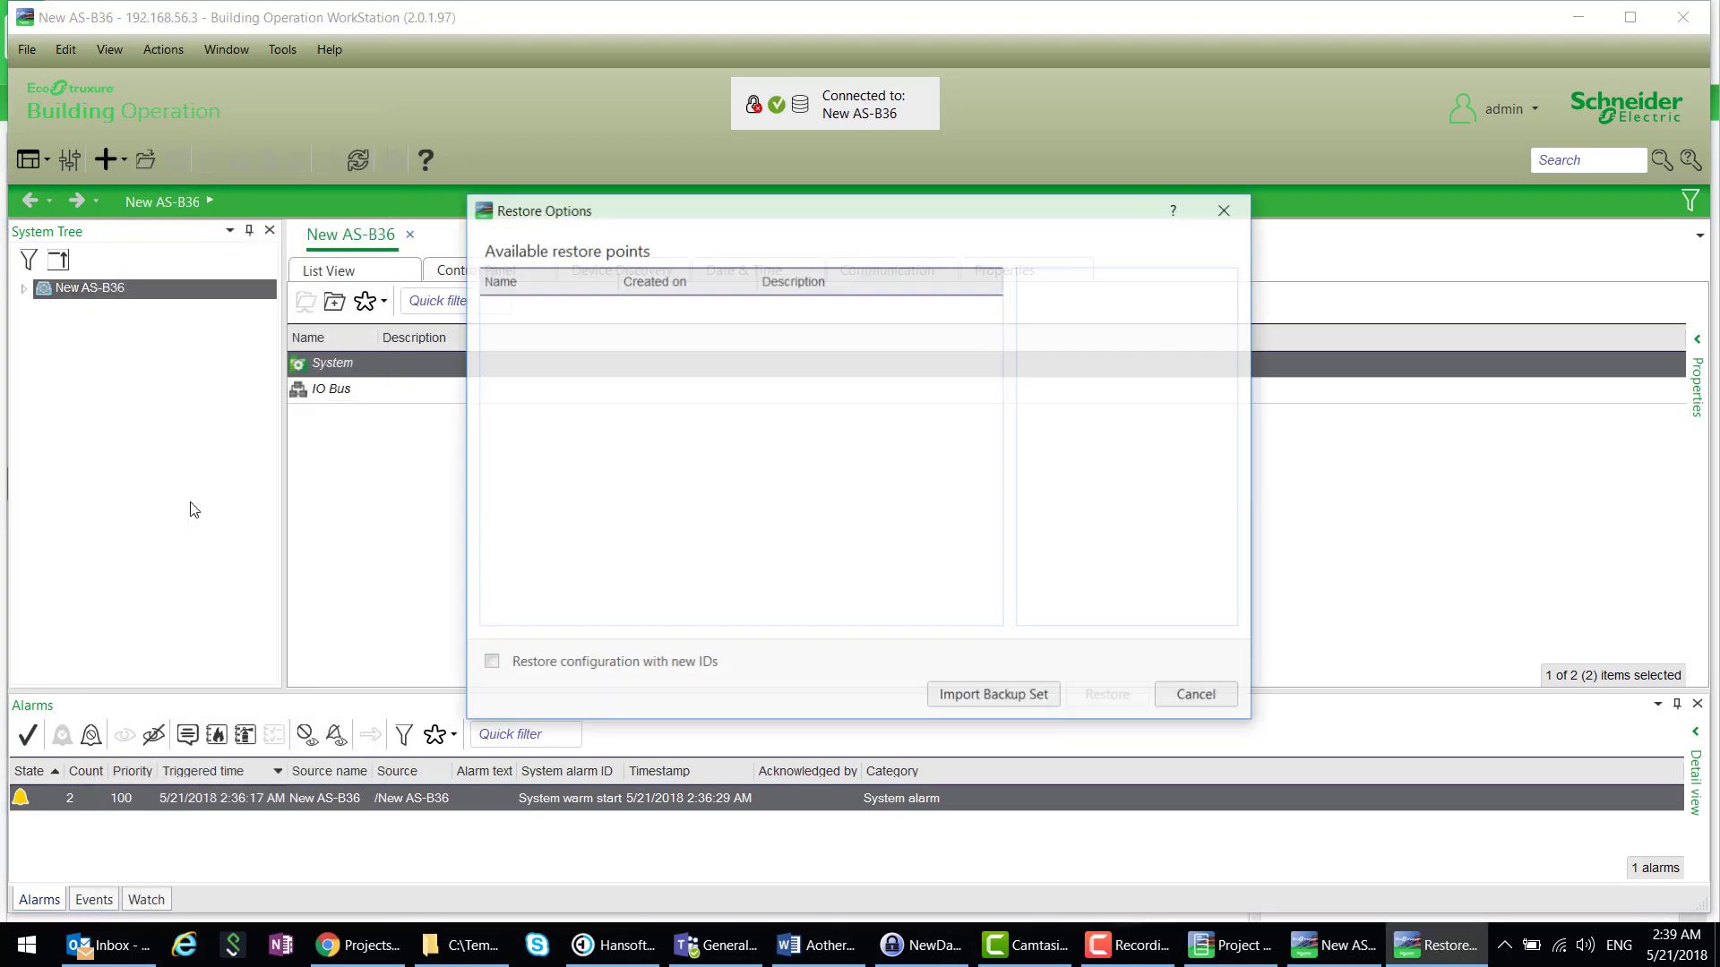
{"action": "left_click", "coordinate": [997, 697]}
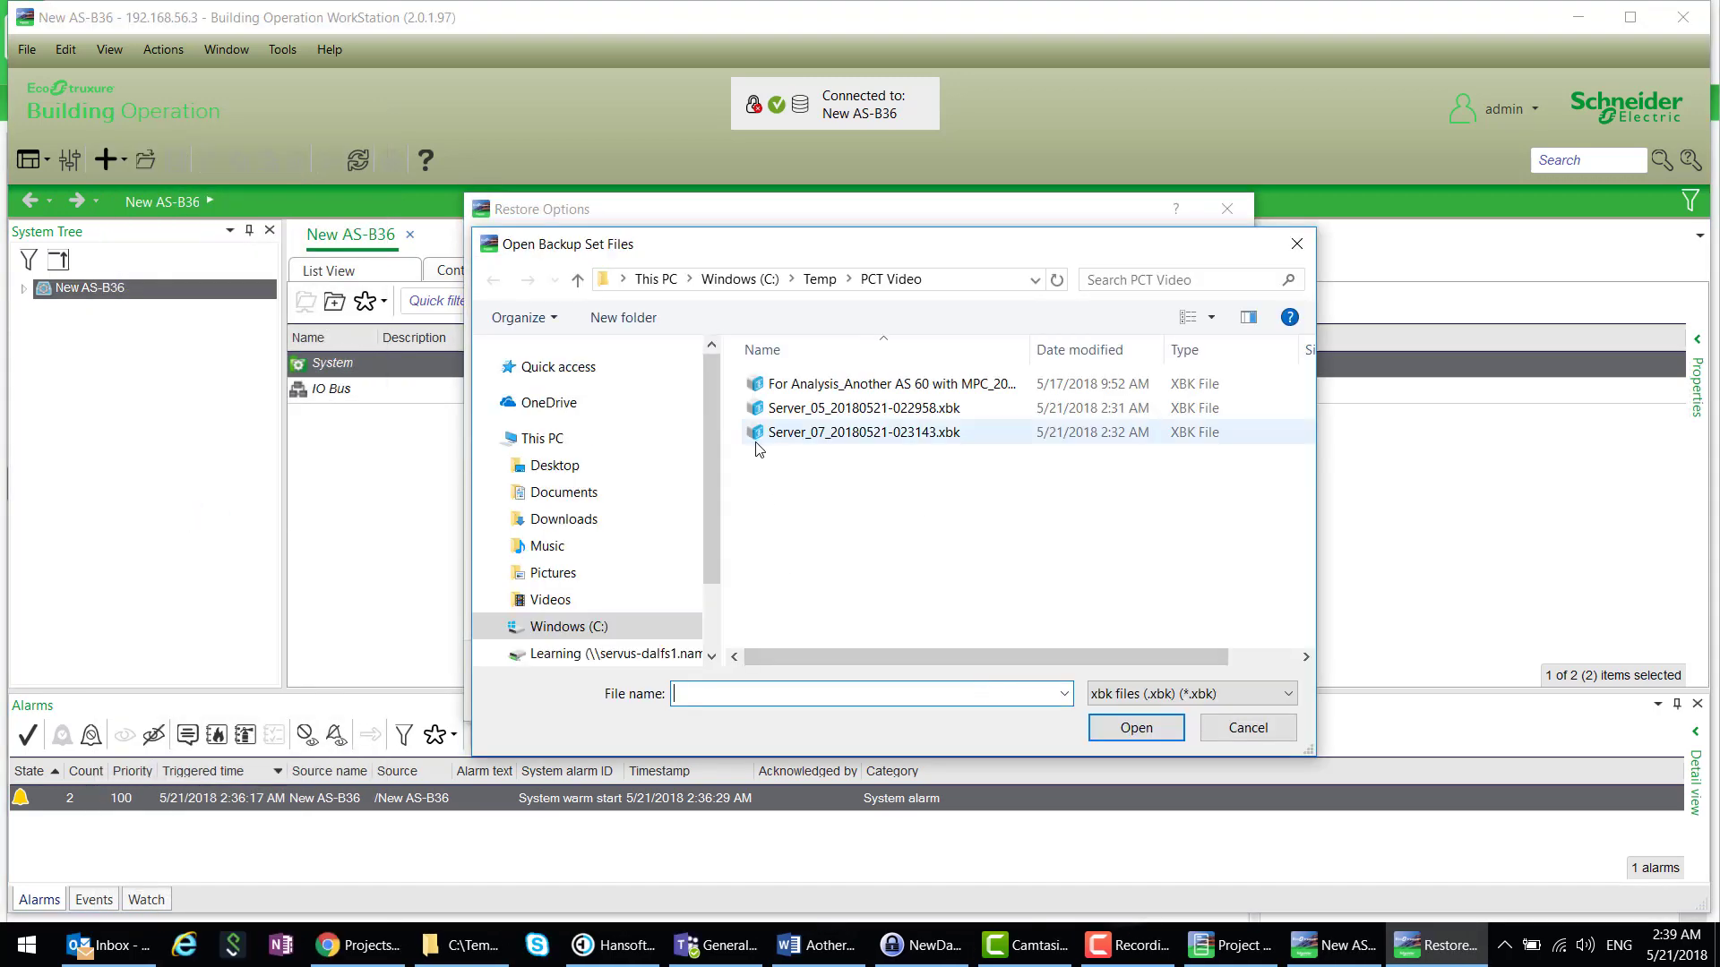
{"action": "left_click", "coordinate": [836, 434]}
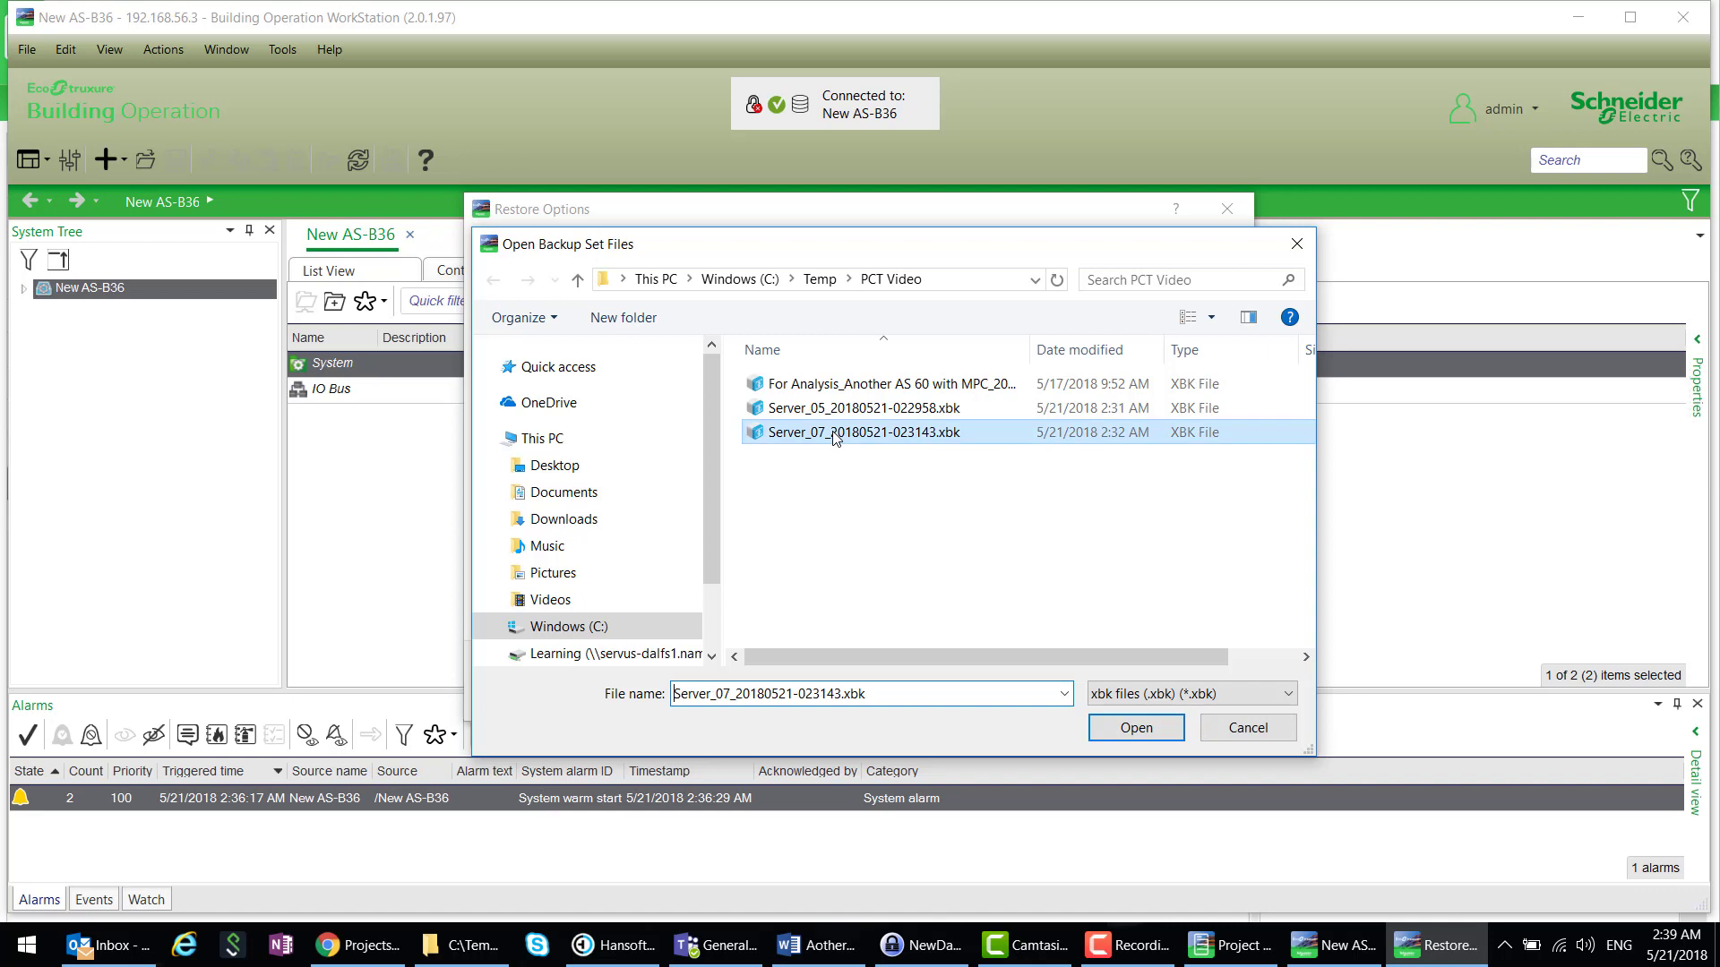
{"action": "left_click", "coordinate": [1152, 729]}
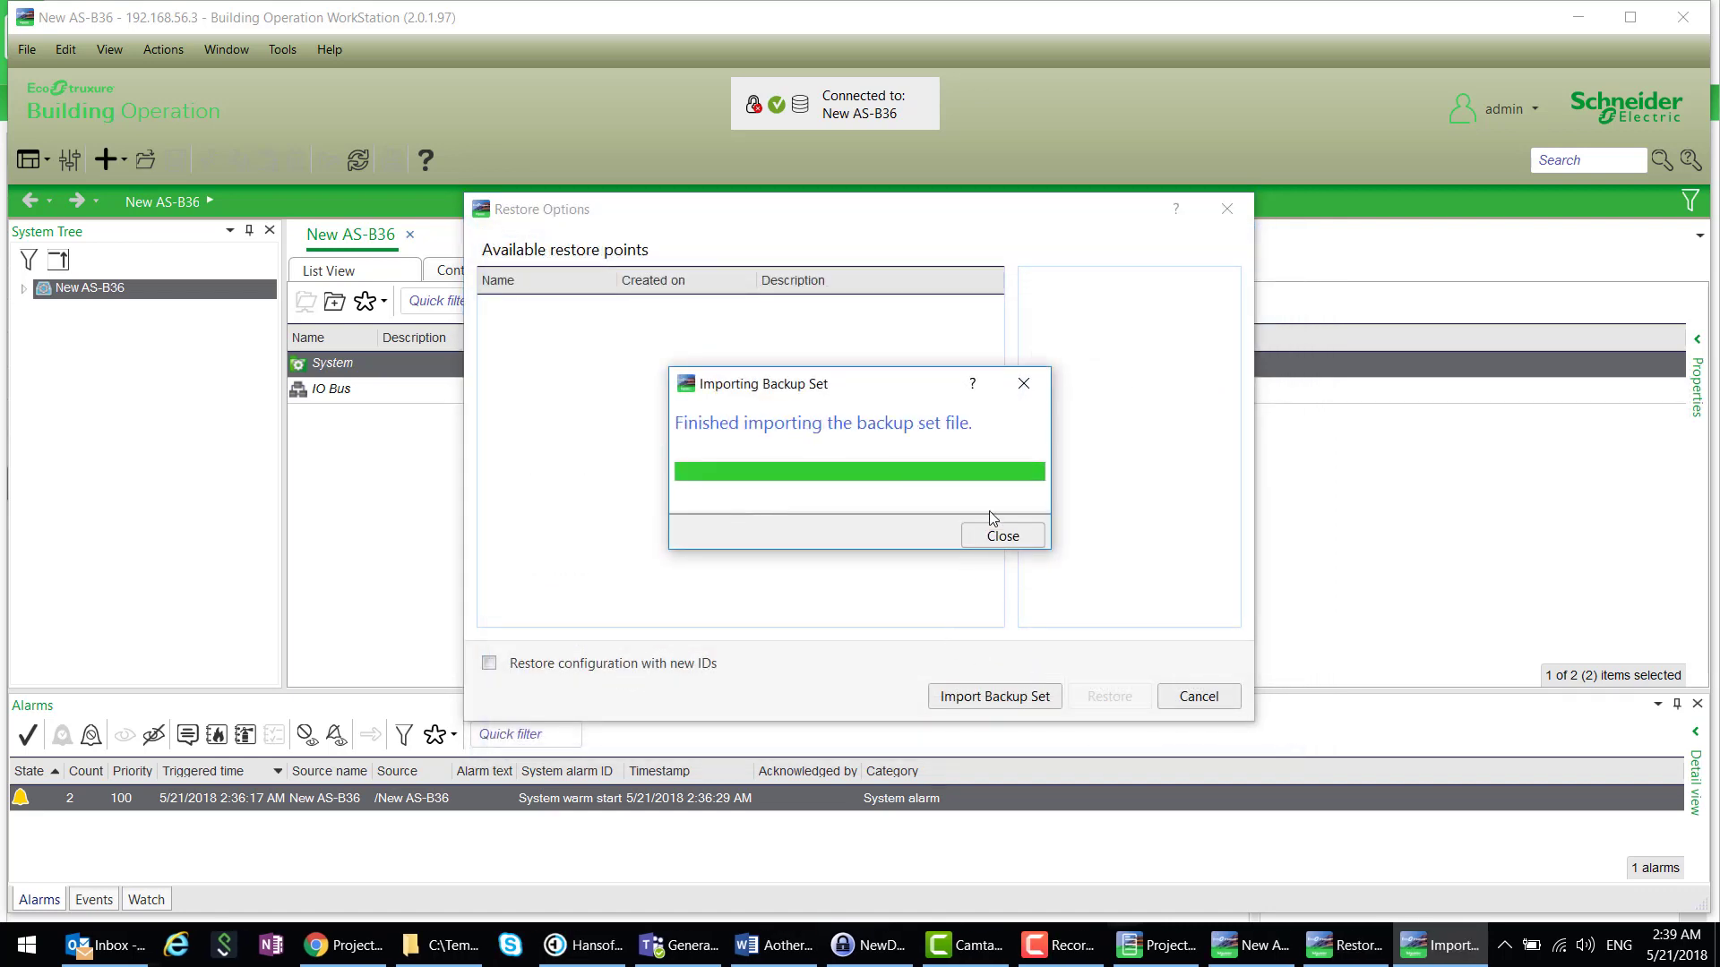
{"action": "left_click", "coordinate": [999, 545]}
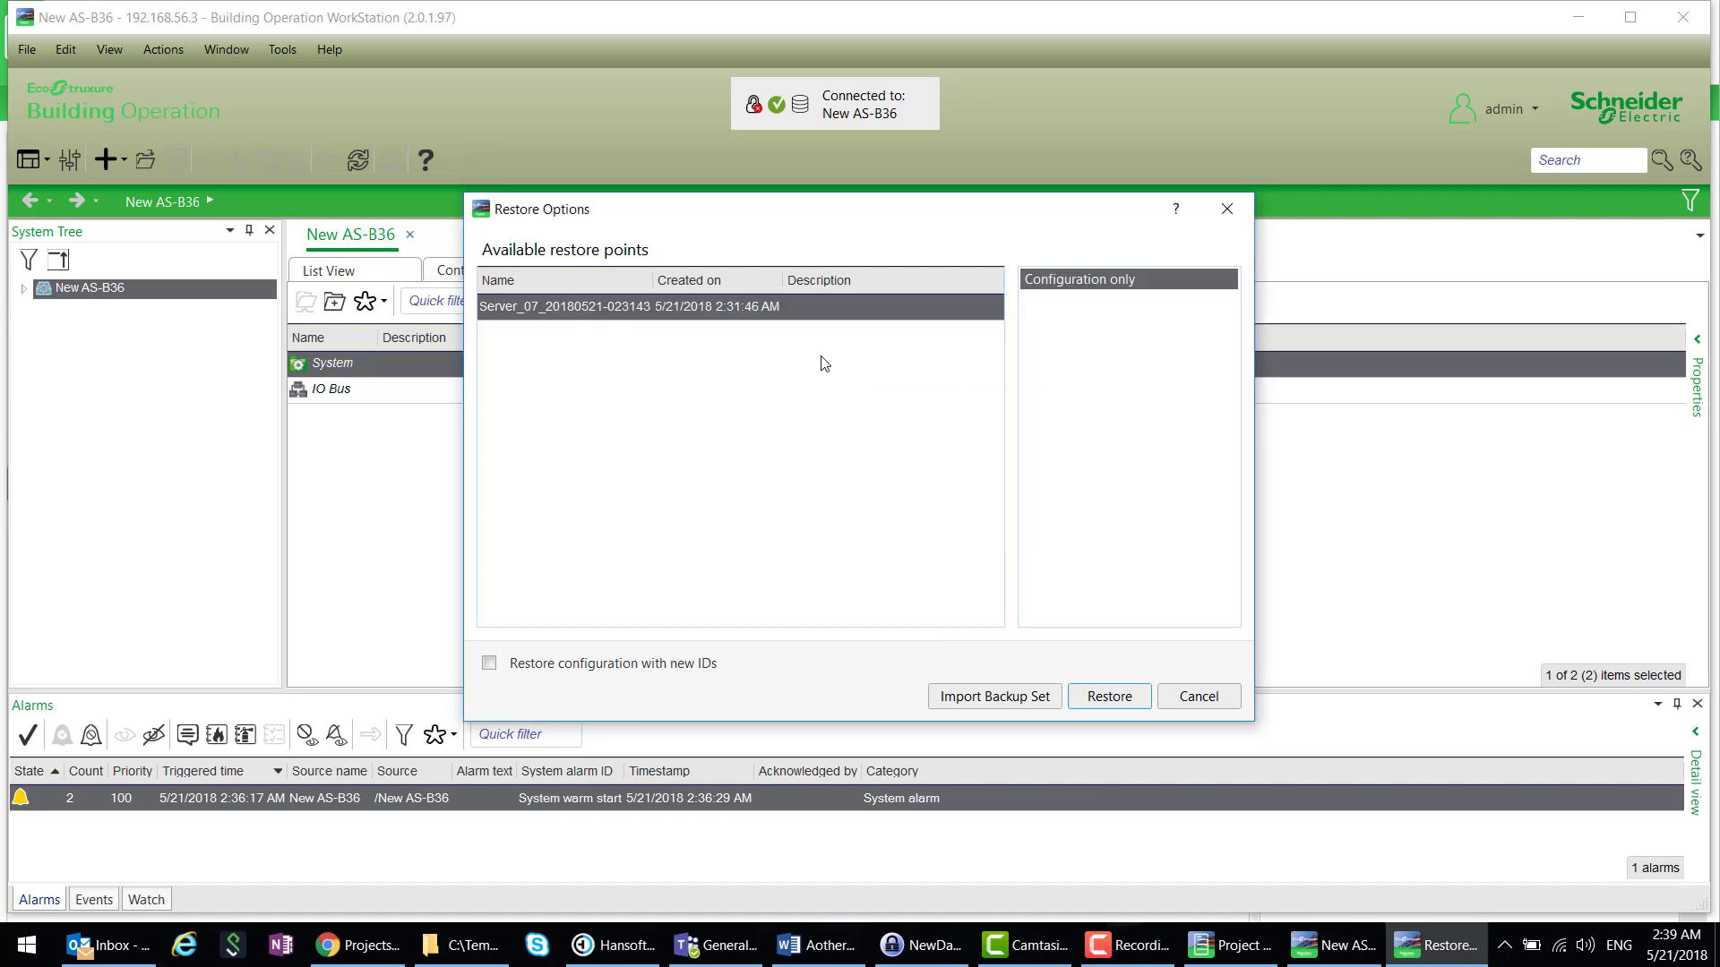
- Restore the Server_07 restore point with new IDs and confirm the restore
{"action": "left_click", "coordinate": [1113, 697]}
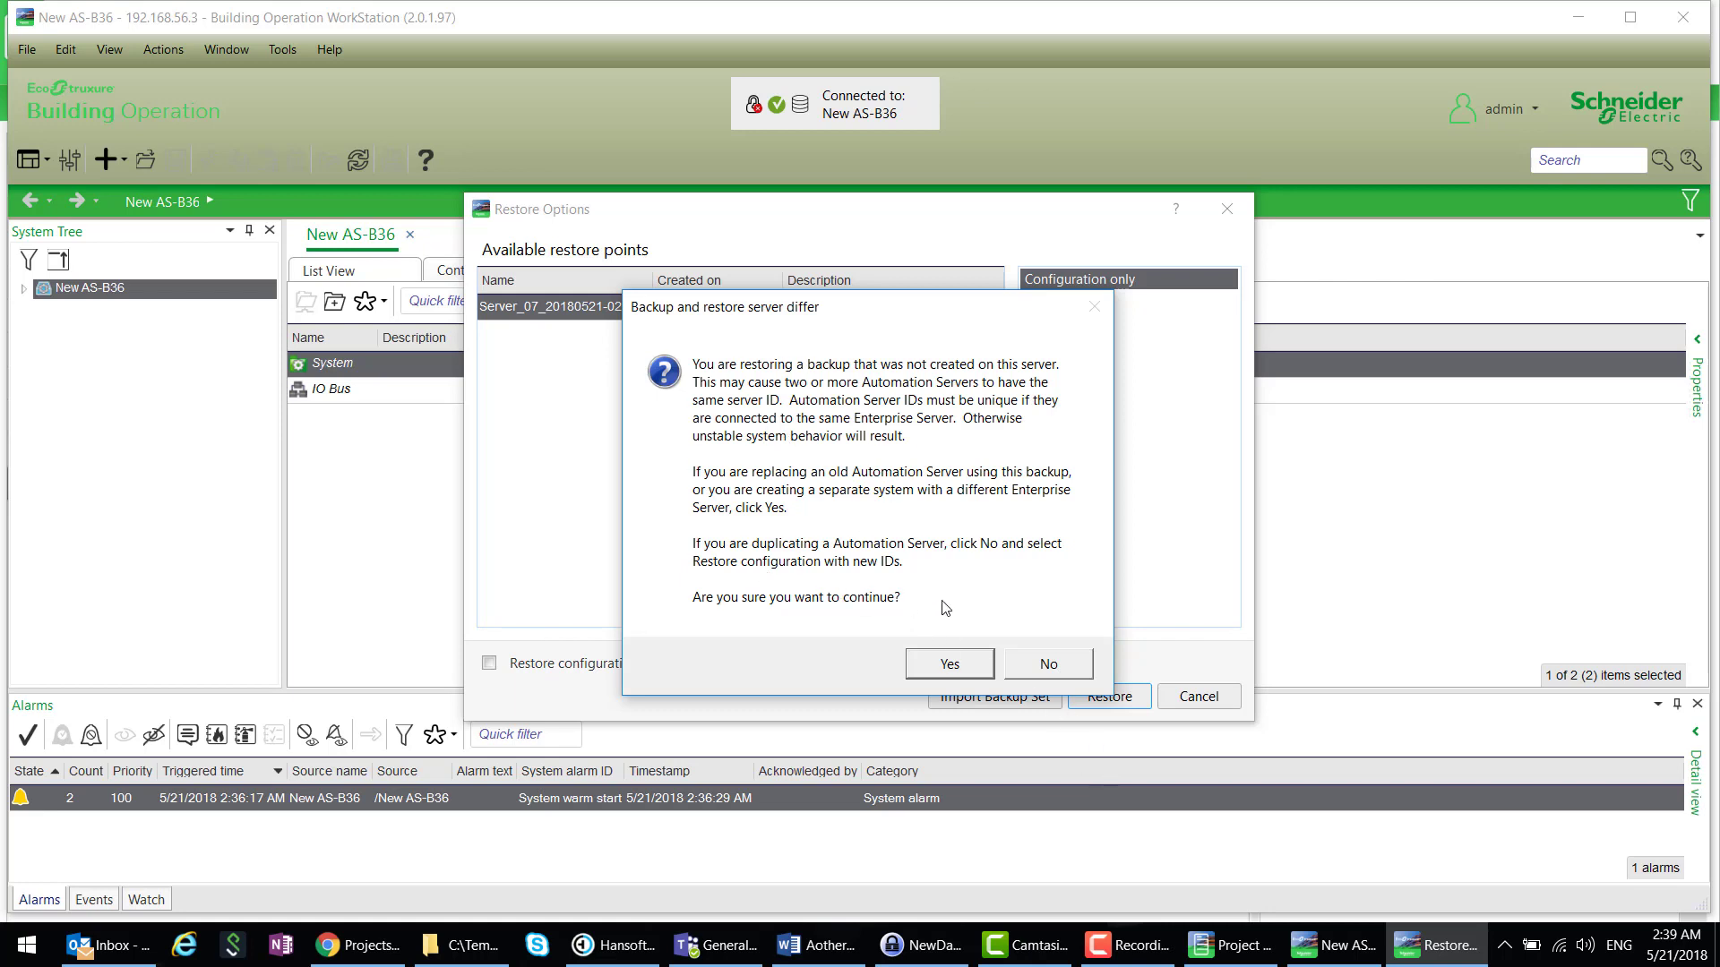
{"action": "left_click", "coordinate": [1048, 667]}
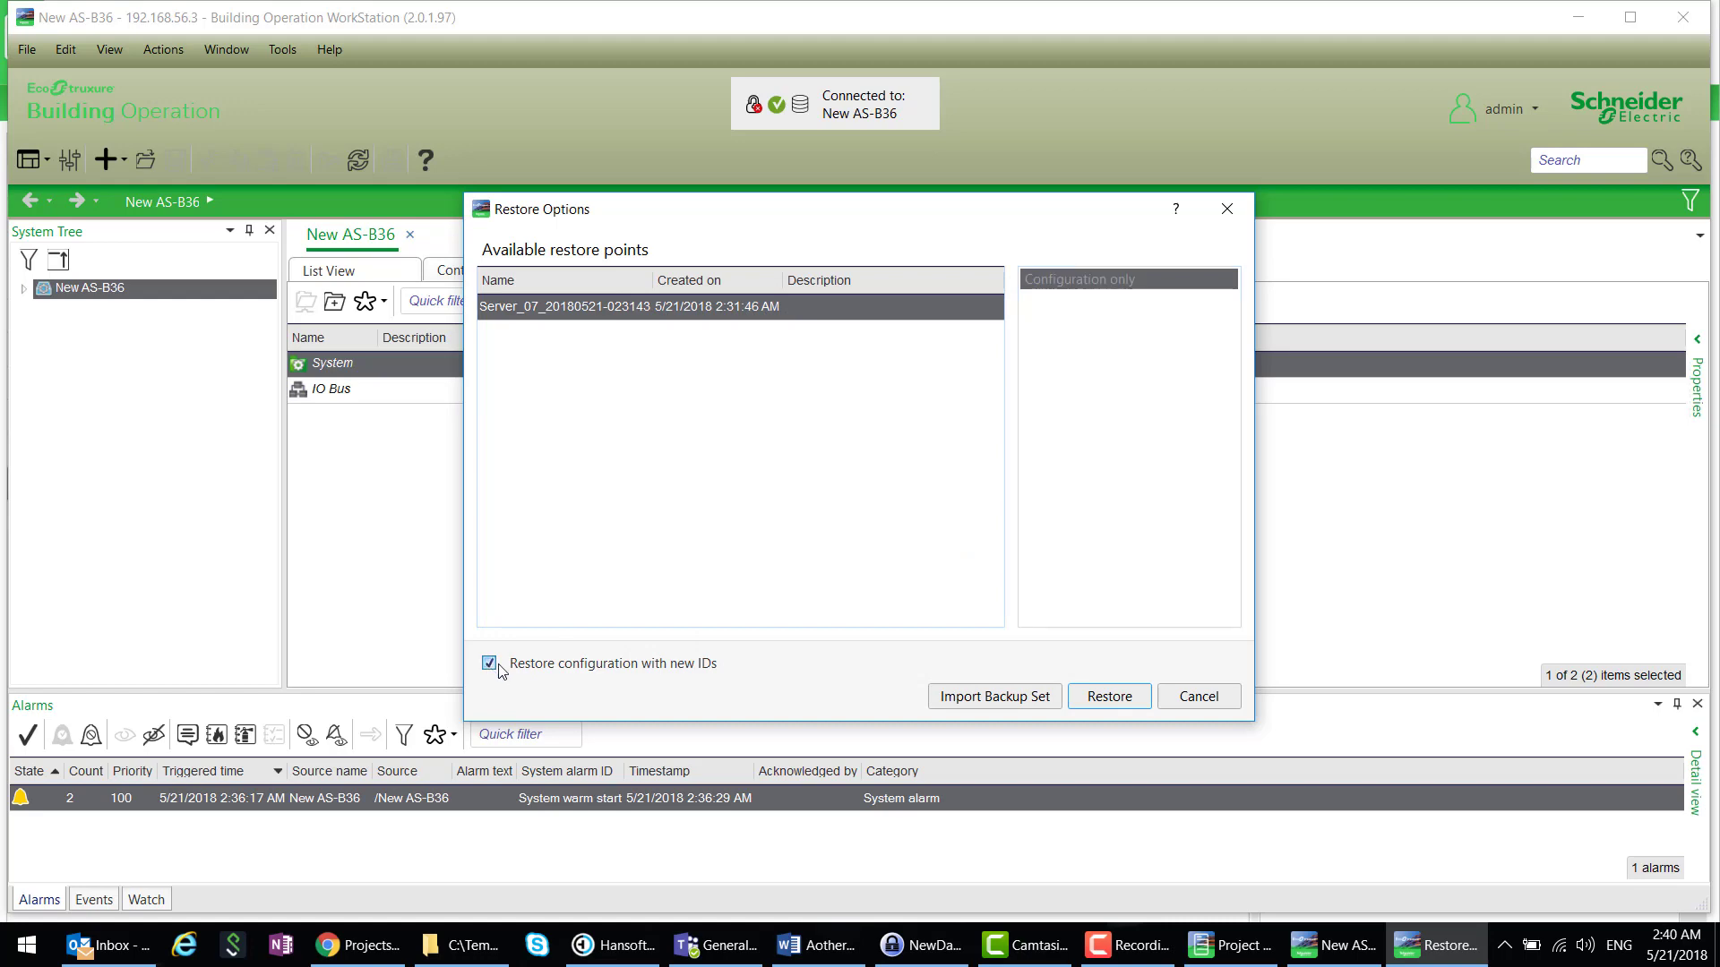
{"action": "left_click", "coordinate": [1096, 698]}
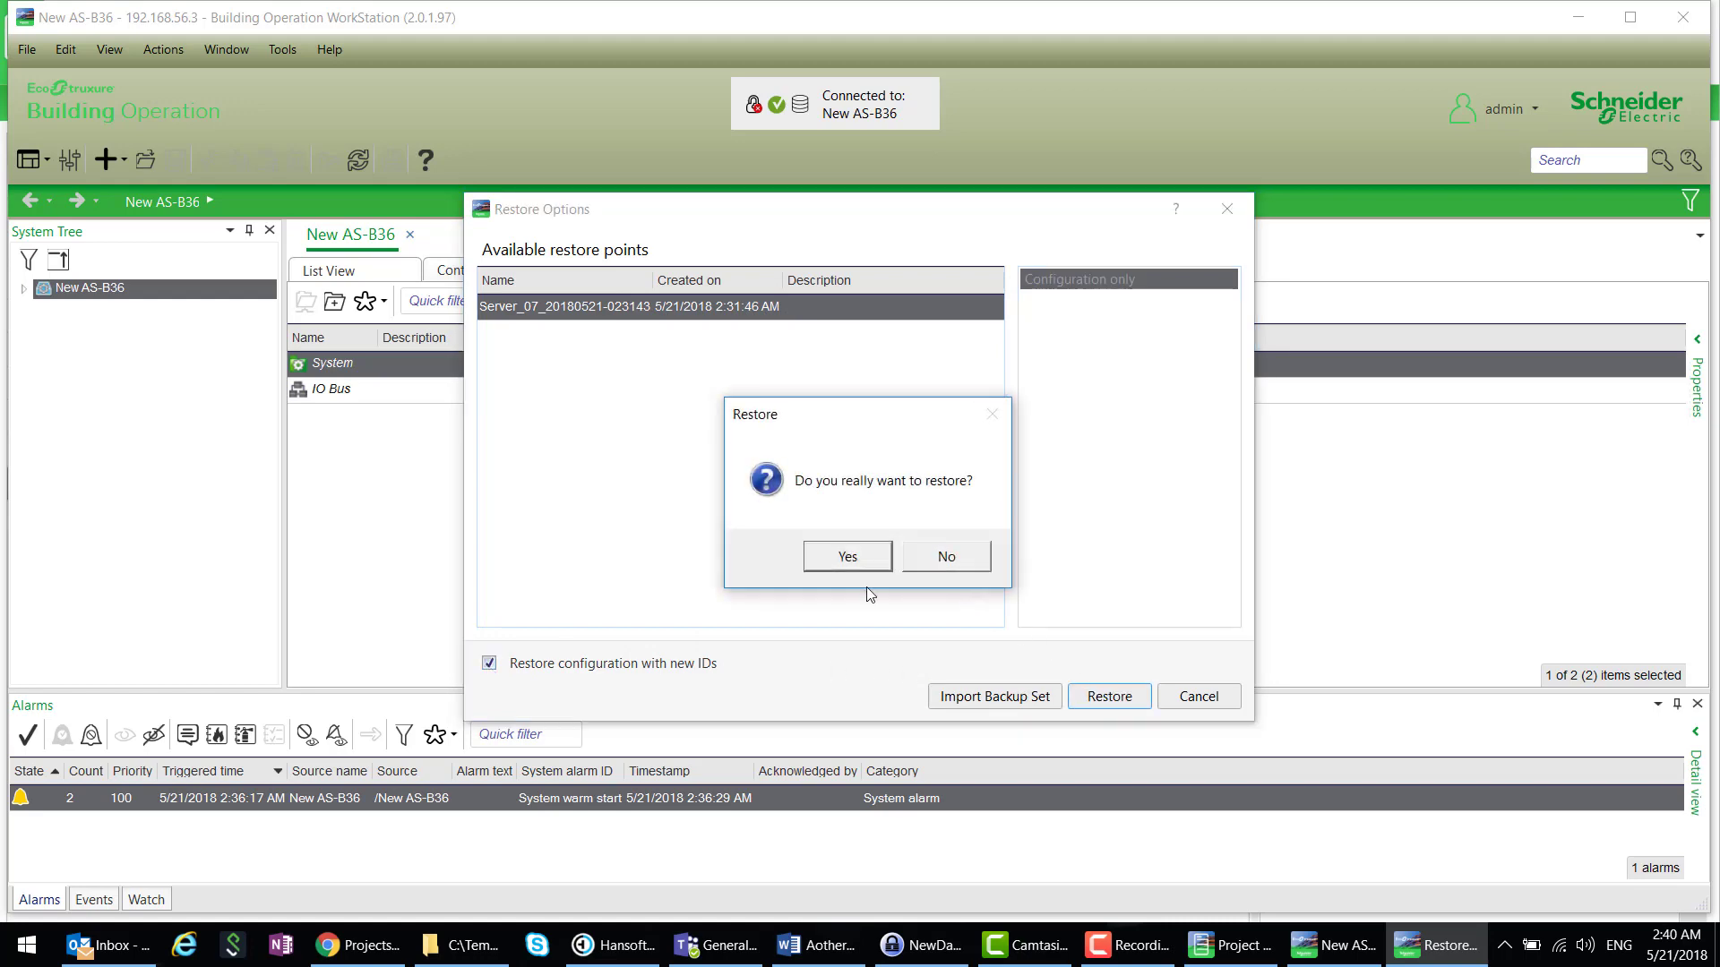
{"action": "left_click", "coordinate": [835, 557]}
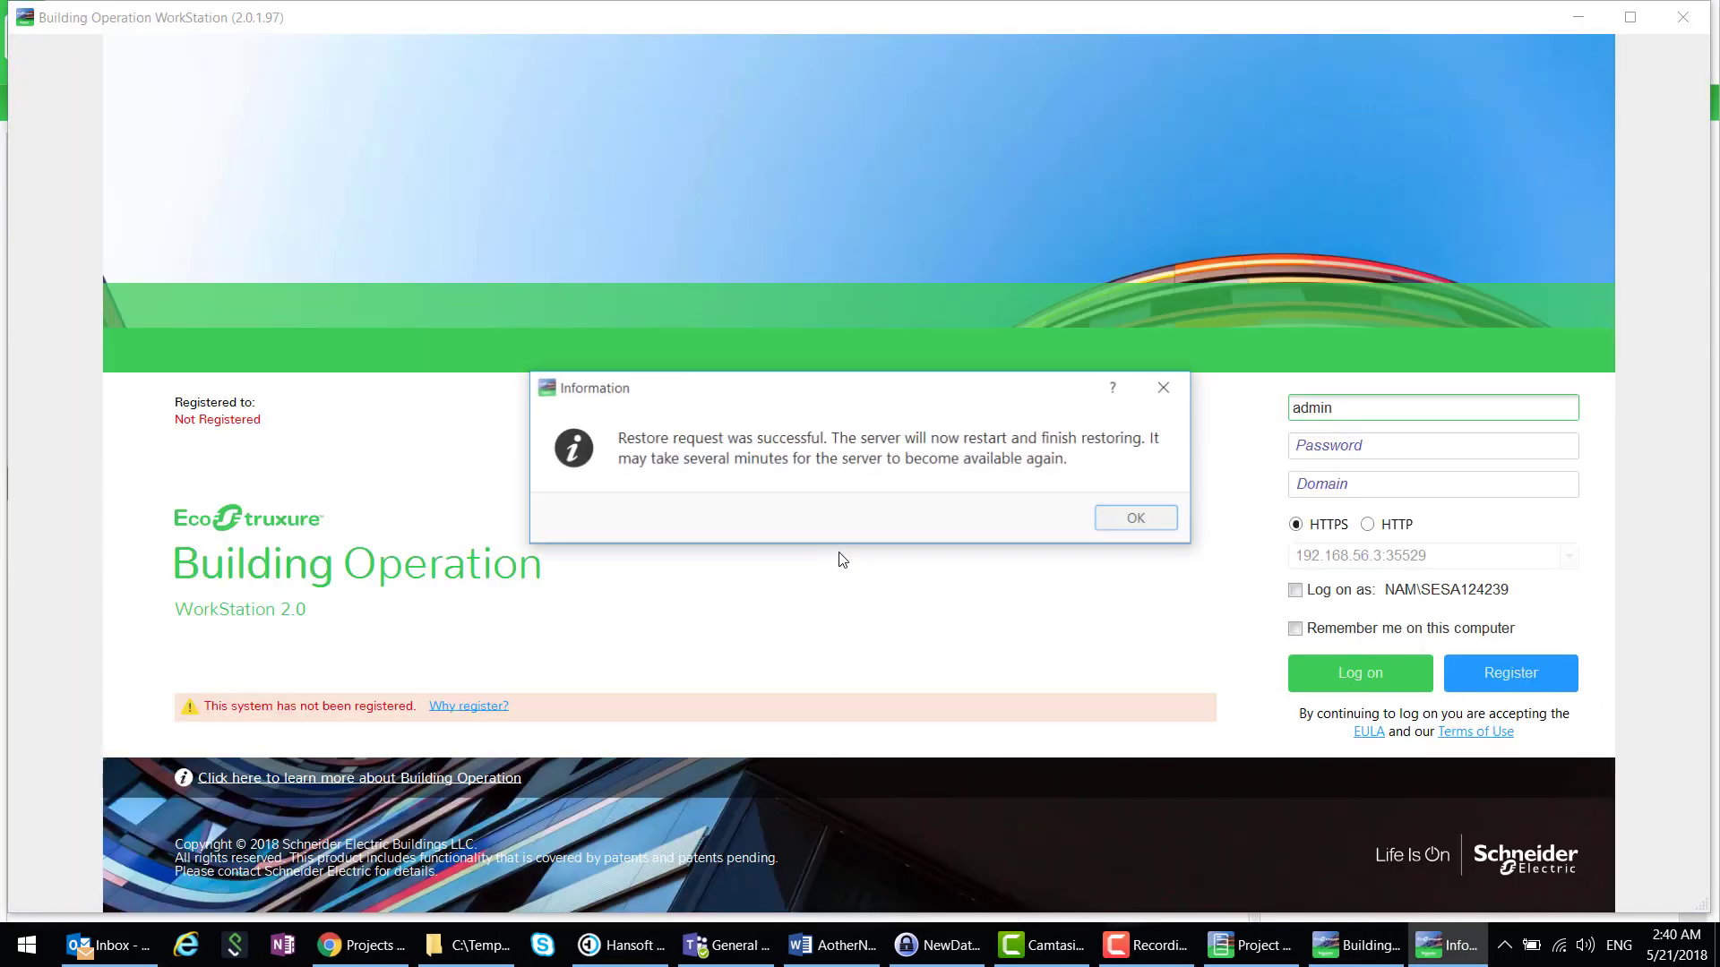
- Acknowledge the restore success, close WorkStation, and relaunch WorkStation for New AS-B36
{"action": "left_click", "coordinate": [1164, 526]}
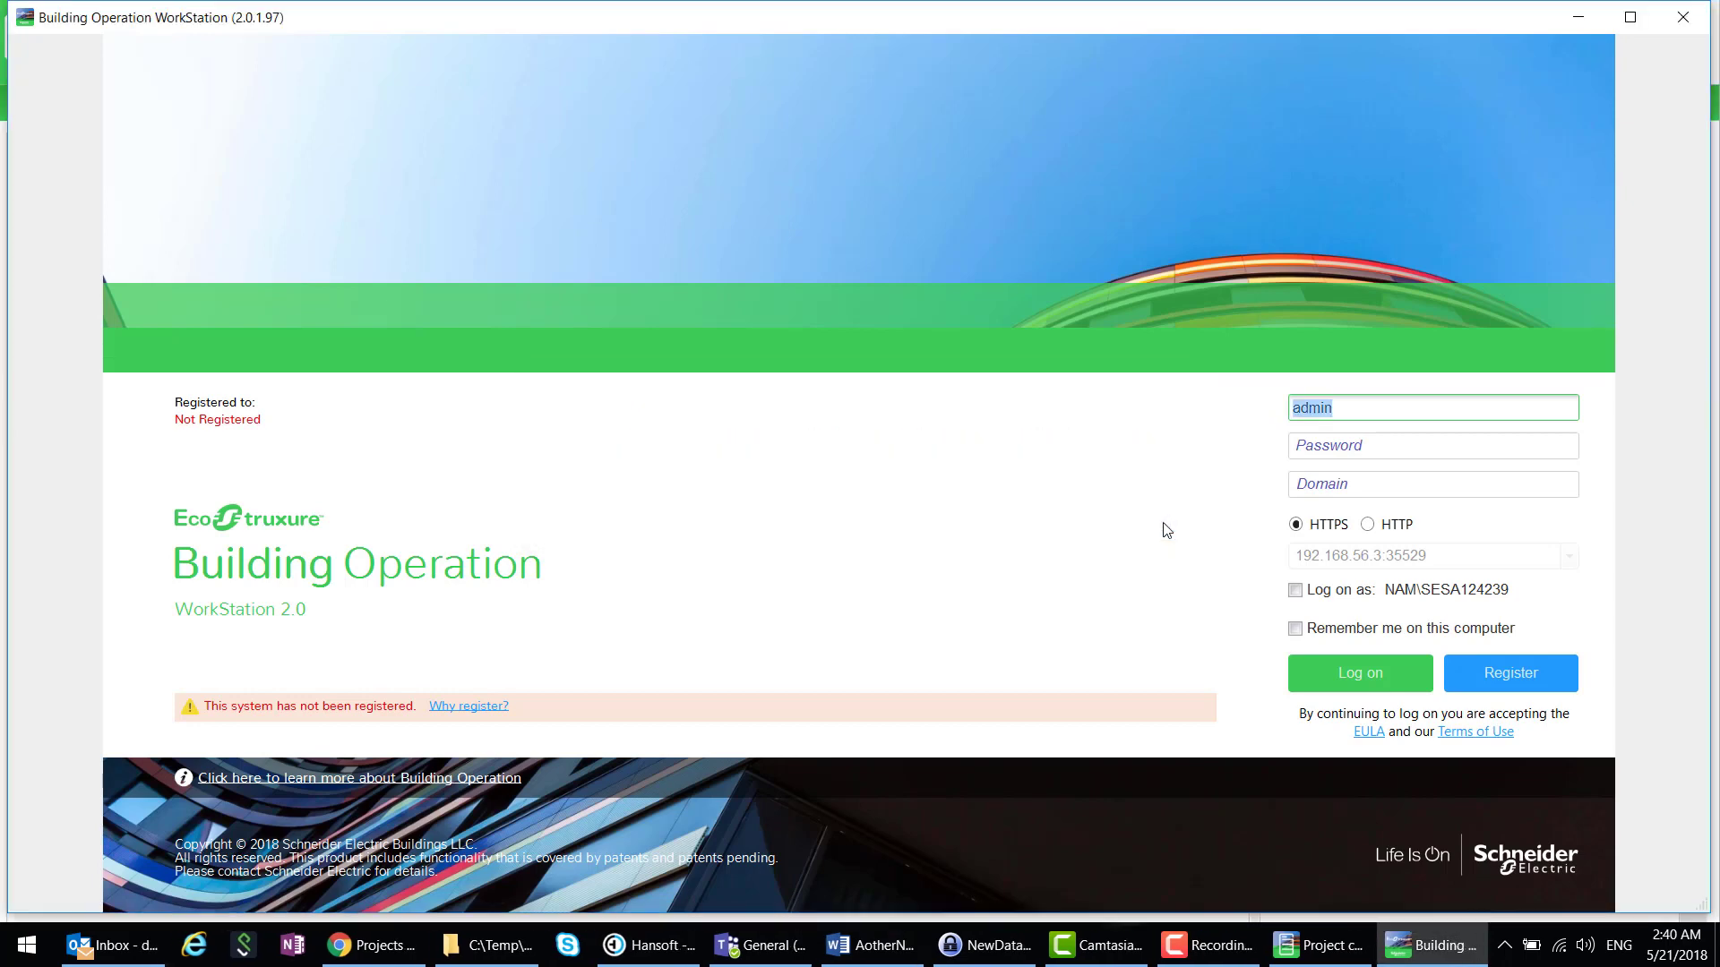
{"action": "left_click", "coordinate": [1682, 20]}
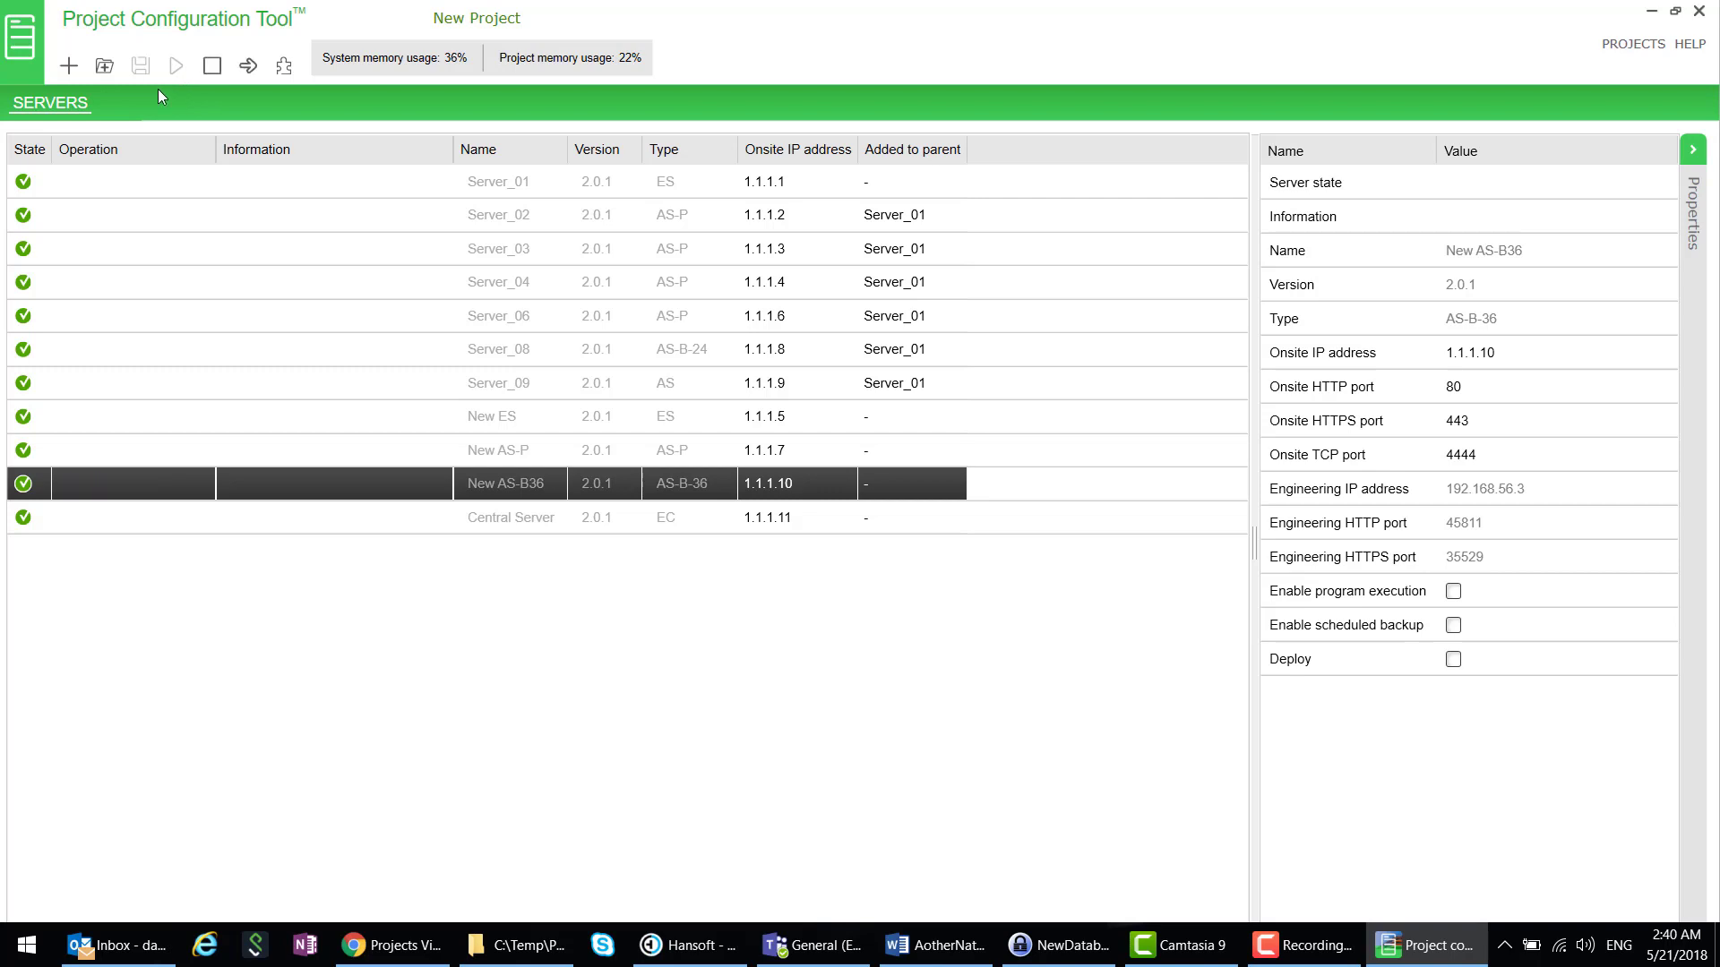
{"action": "left_click", "coordinate": [284, 66]}
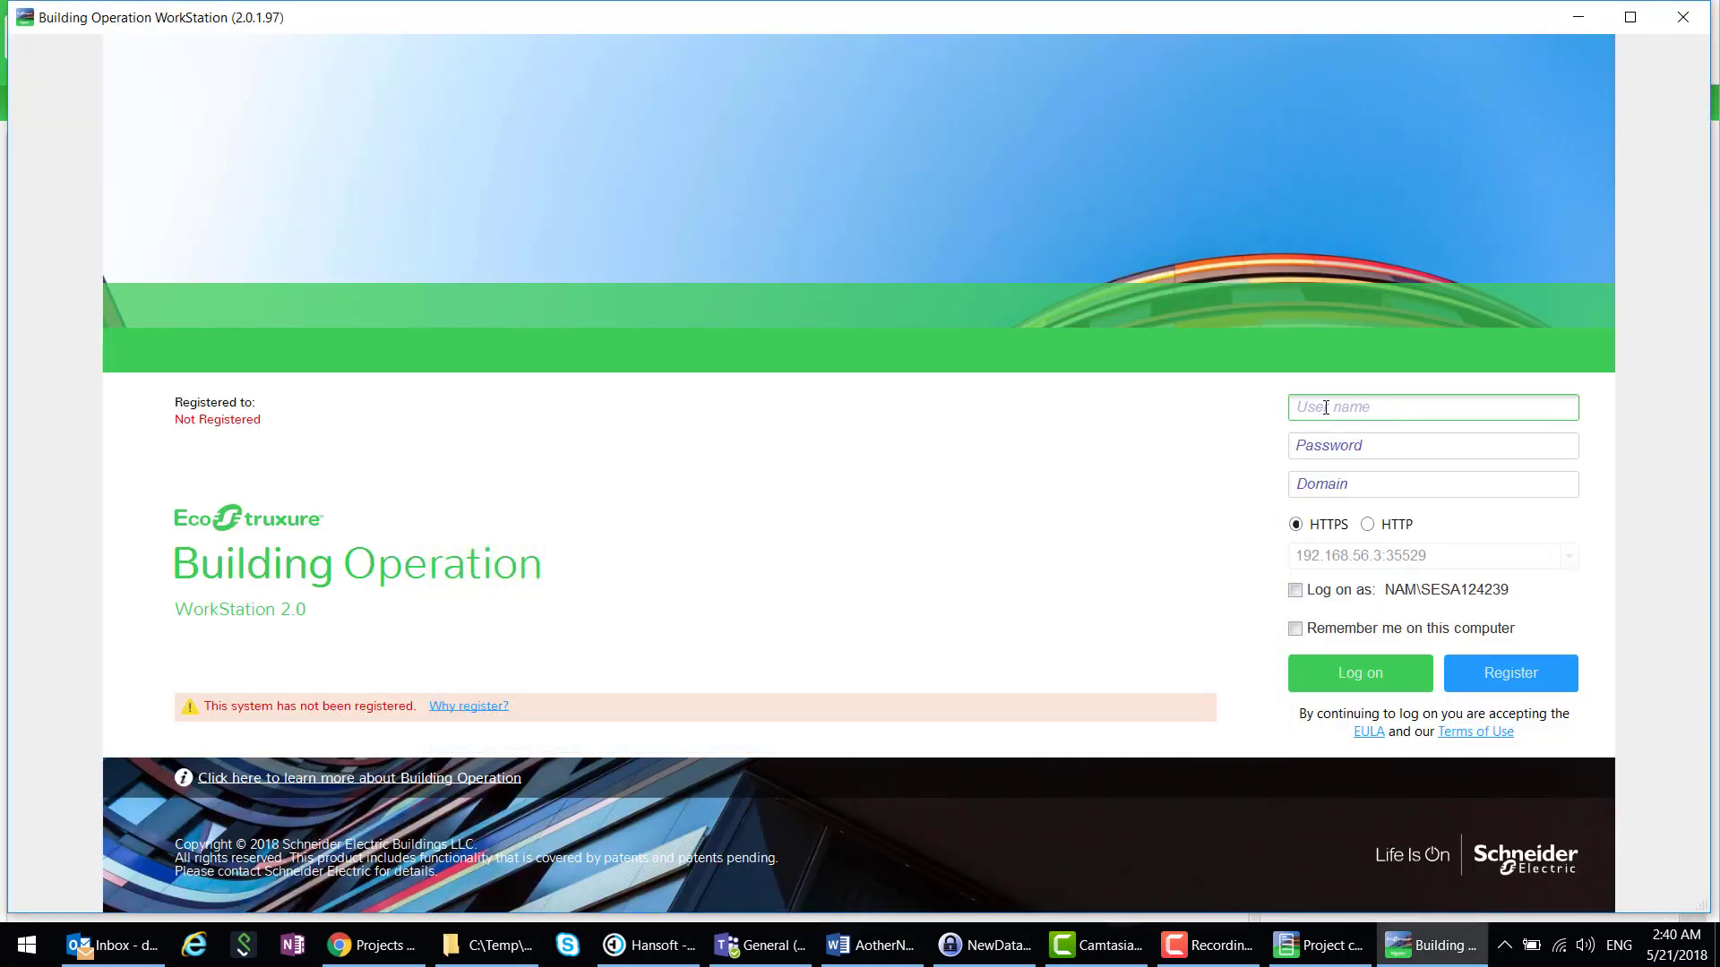
- Log on to the restored server as admin with the current password
{"action": "type", "text": "admin"}
{"action": "key", "text": "Tab"}
{"action": "type", "text": "admin"}
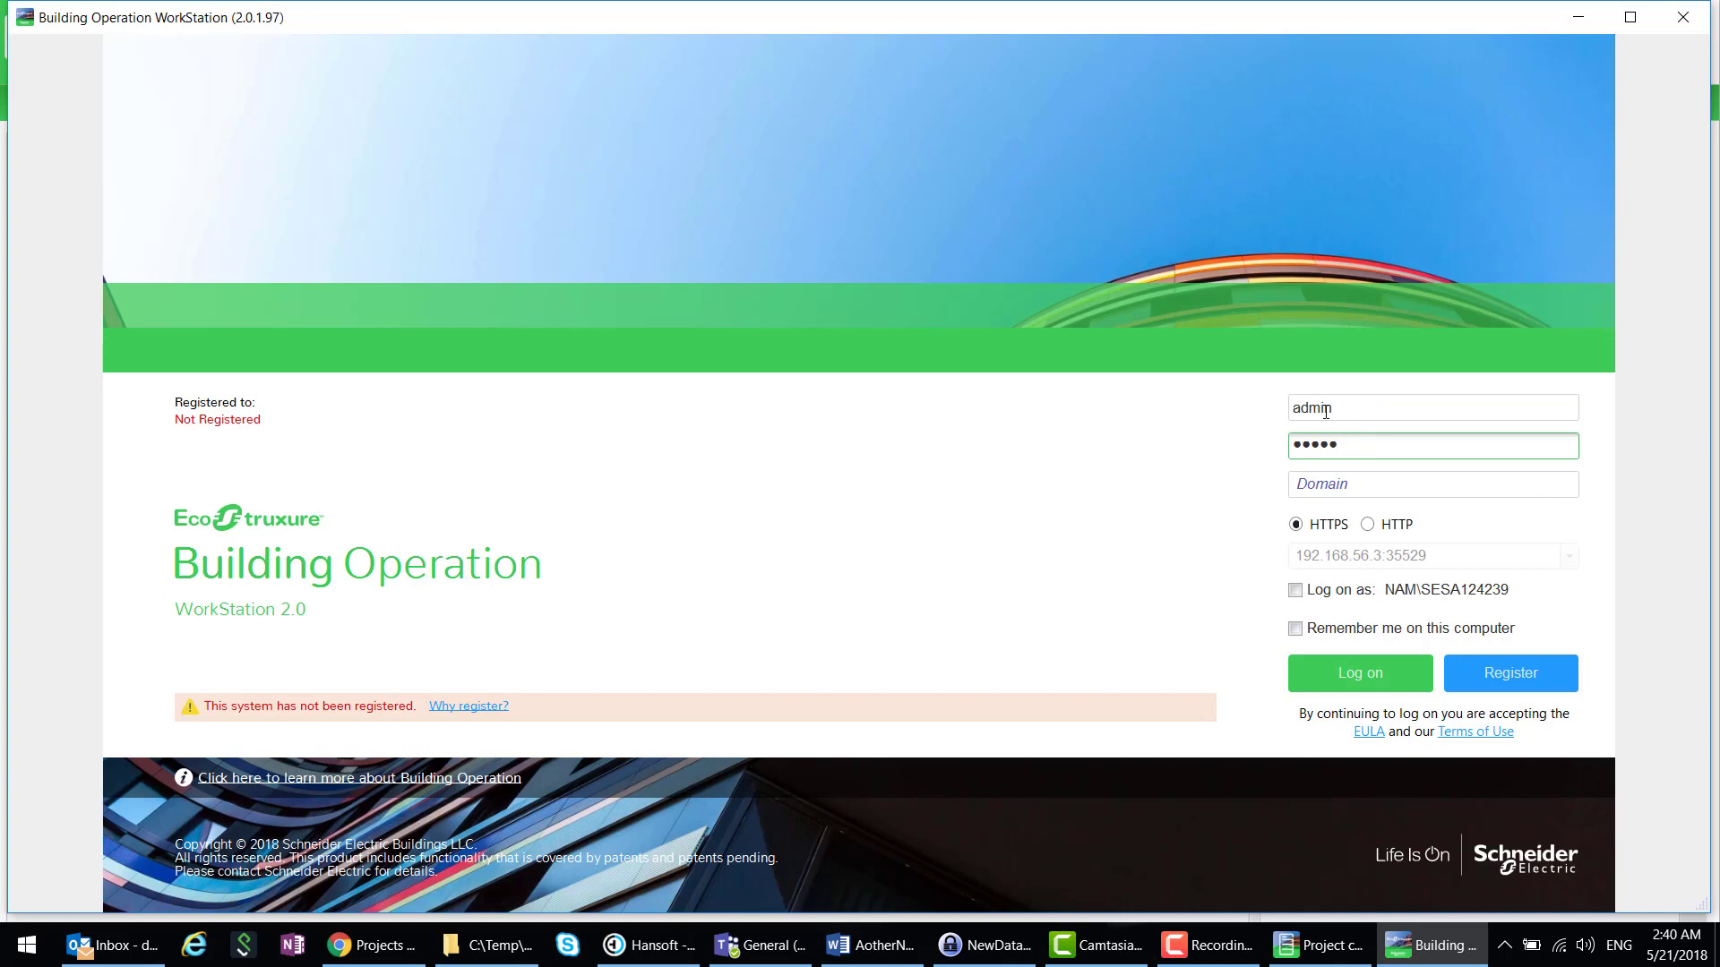
{"action": "key", "text": "Return"}
{"action": "key", "text": "Return"}
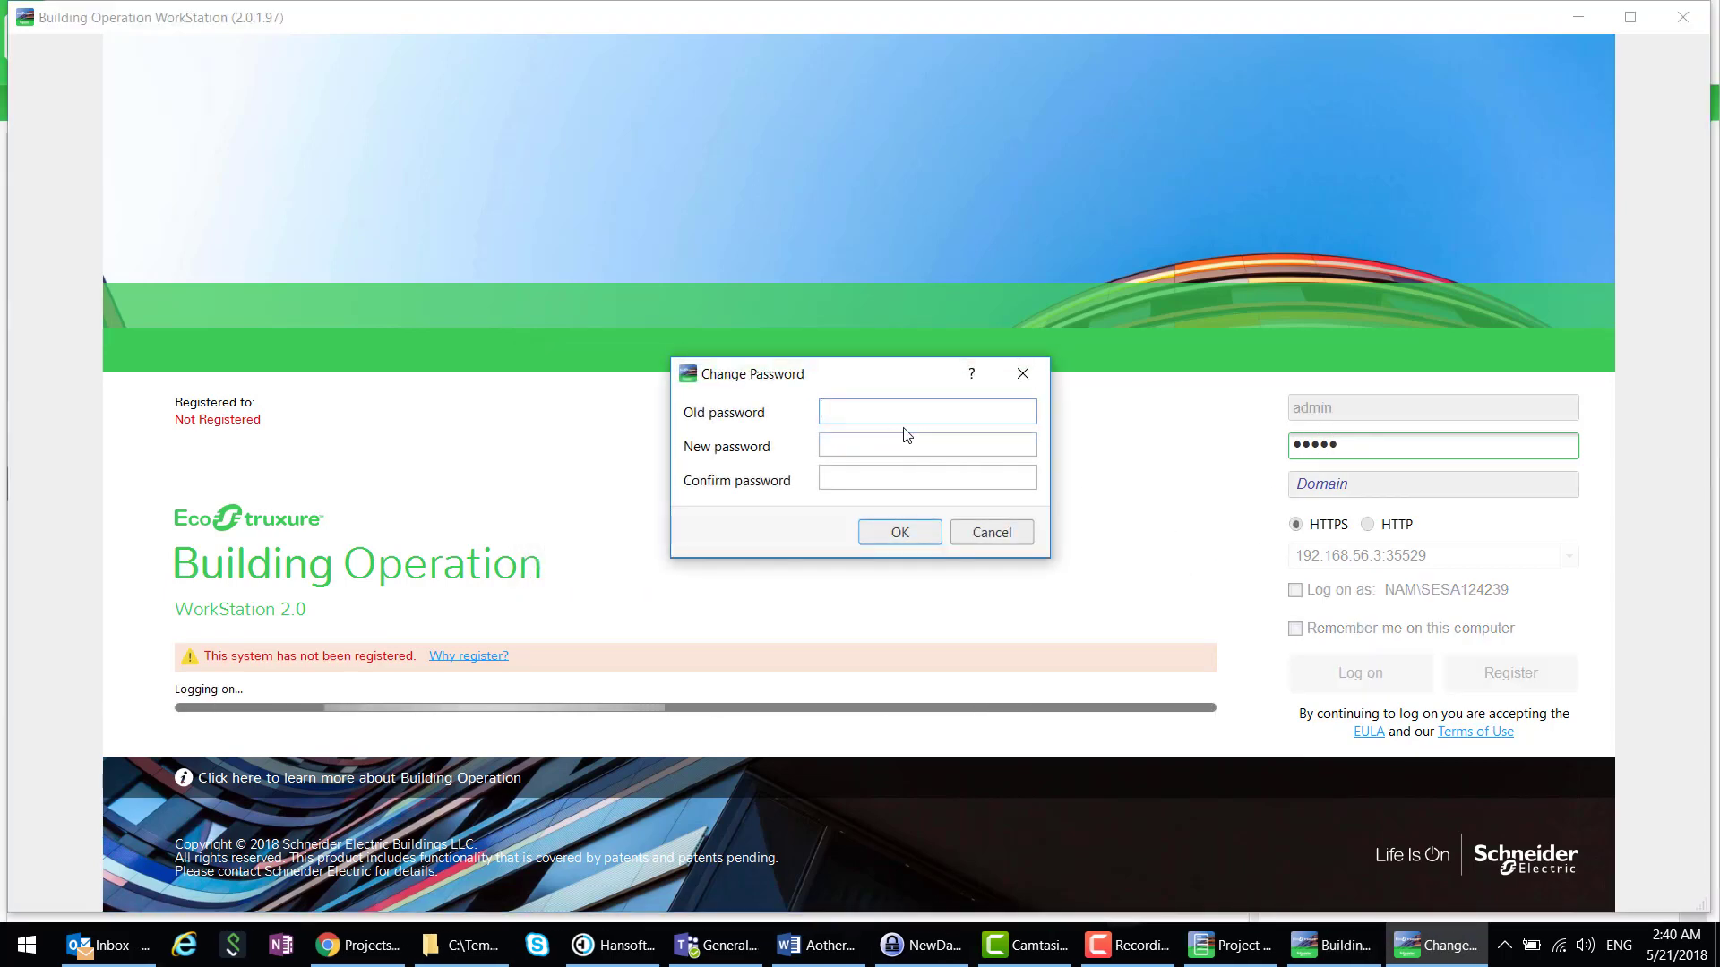
- Change the admin password to a new one, then open Engineering and expand Server_07
{"action": "type", "text": "admin"}
{"action": "key", "text": "Tab"}
{"action": "type", "text": "ad"}
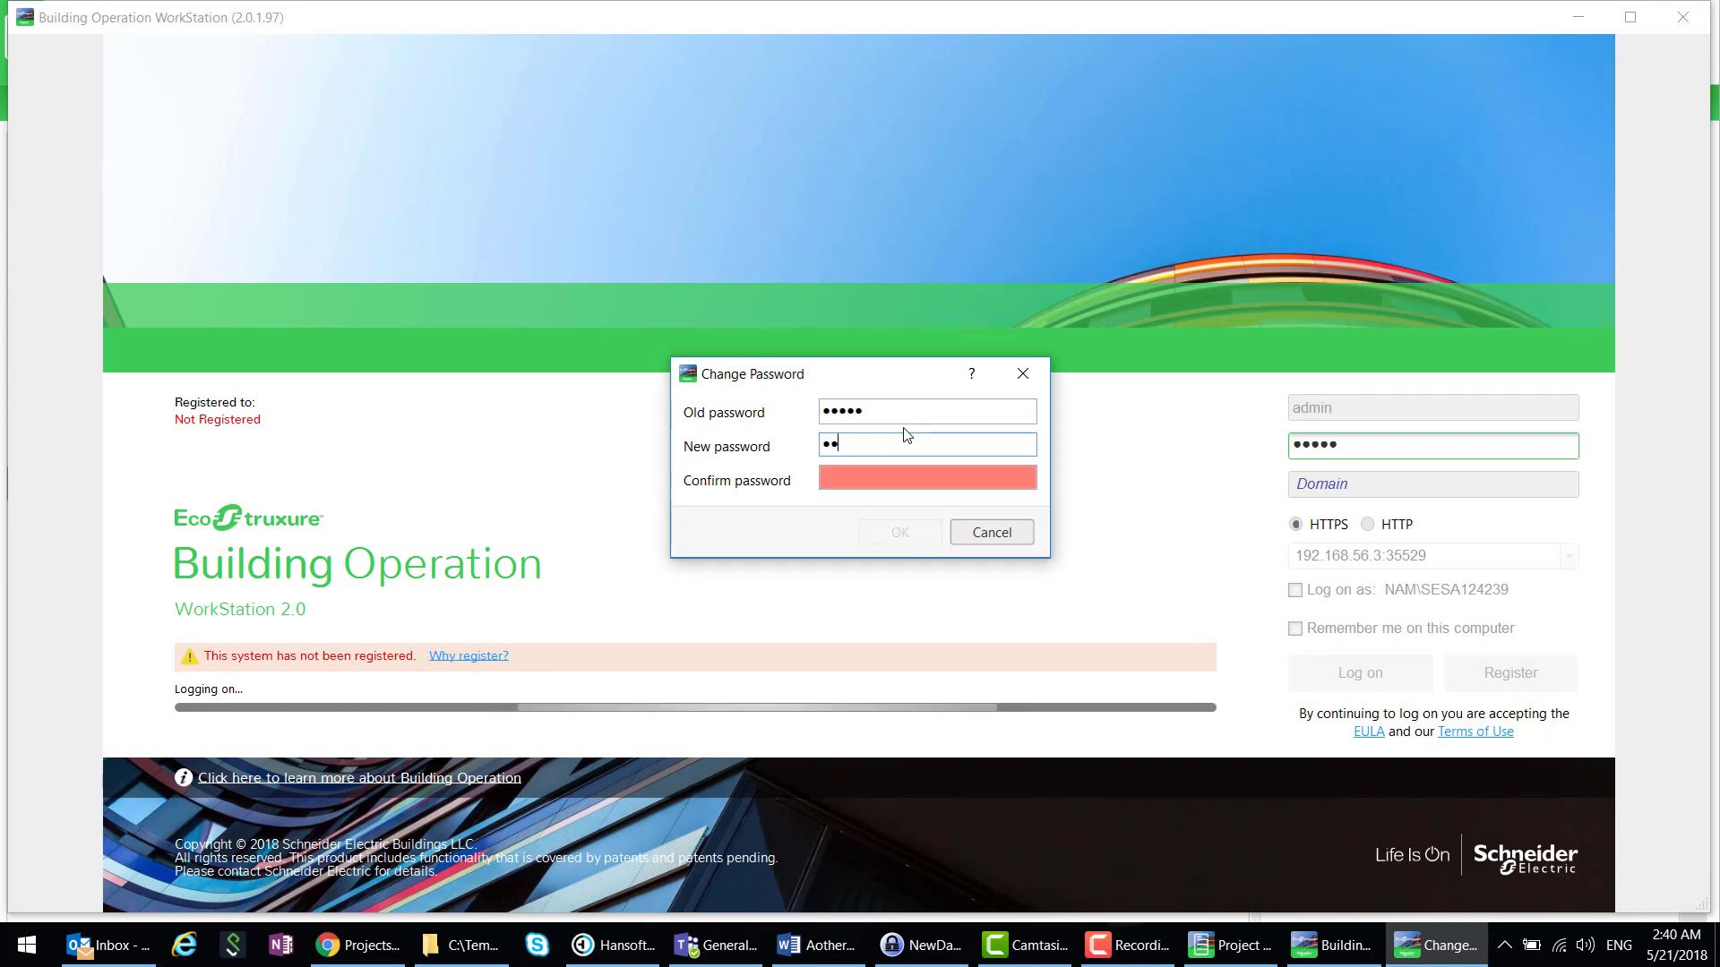
{"action": "type", "text": "mi"}
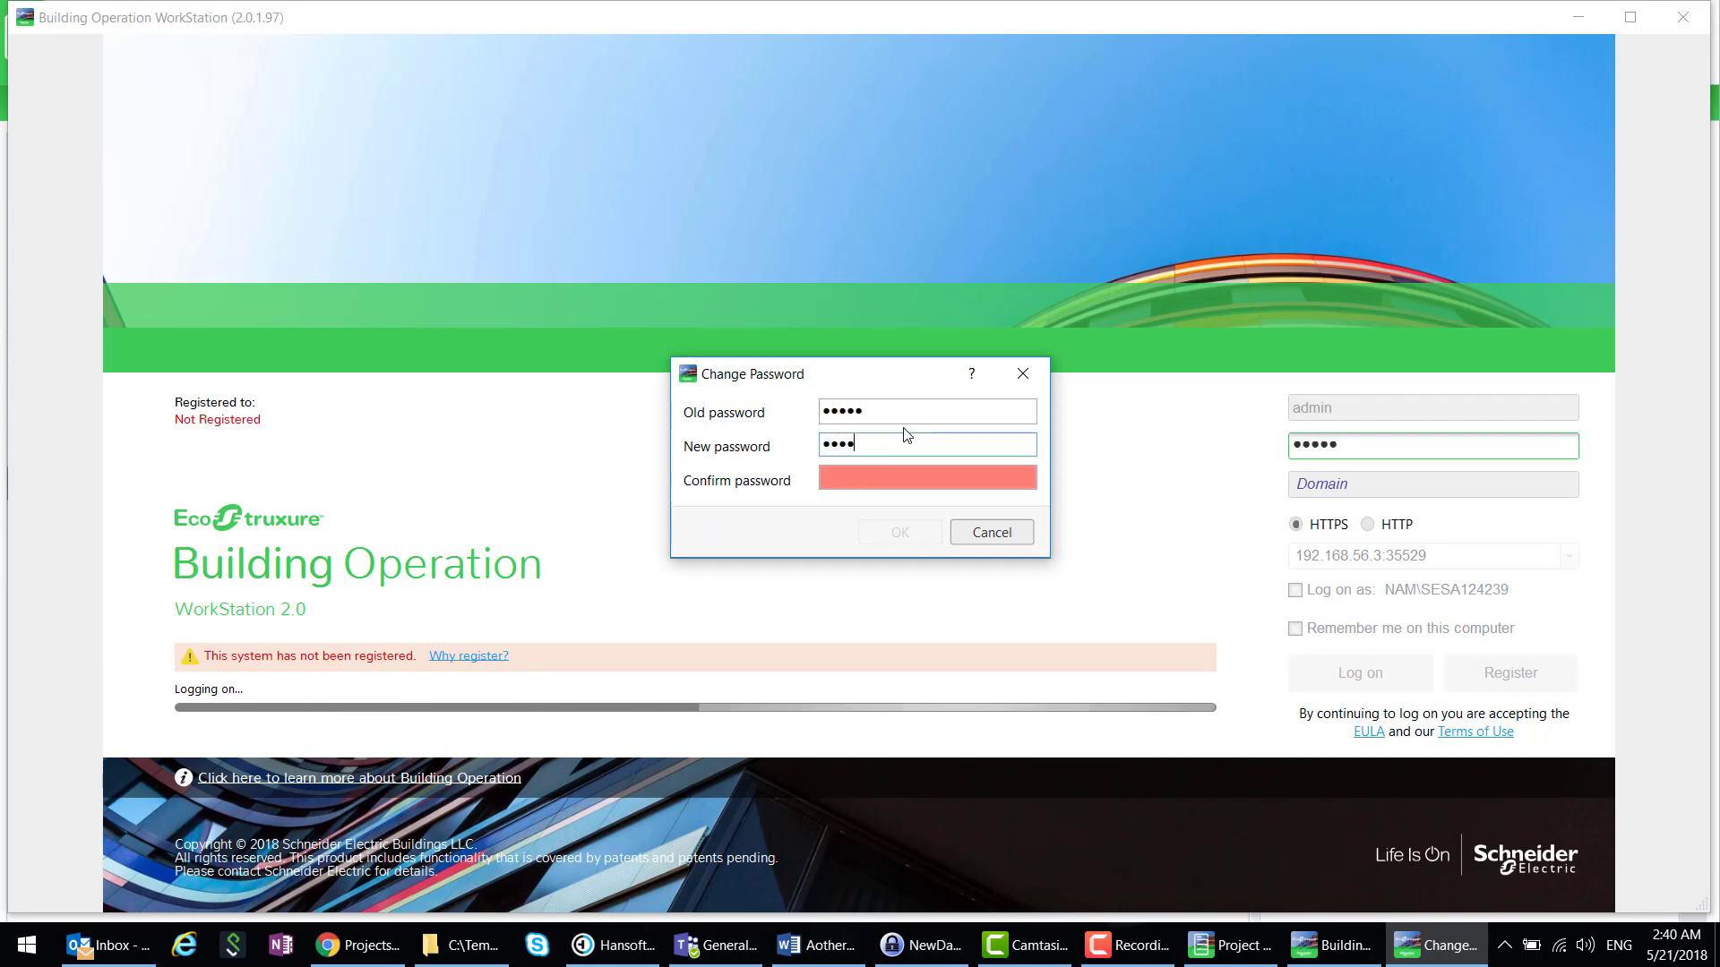
{"action": "key", "text": "BackSpace"}
{"action": "key", "text": "BackSpace"}
{"action": "key", "text": "BackSpace"}
{"action": "key", "text": "BackSpace"}
{"action": "type", "text": "admi"}
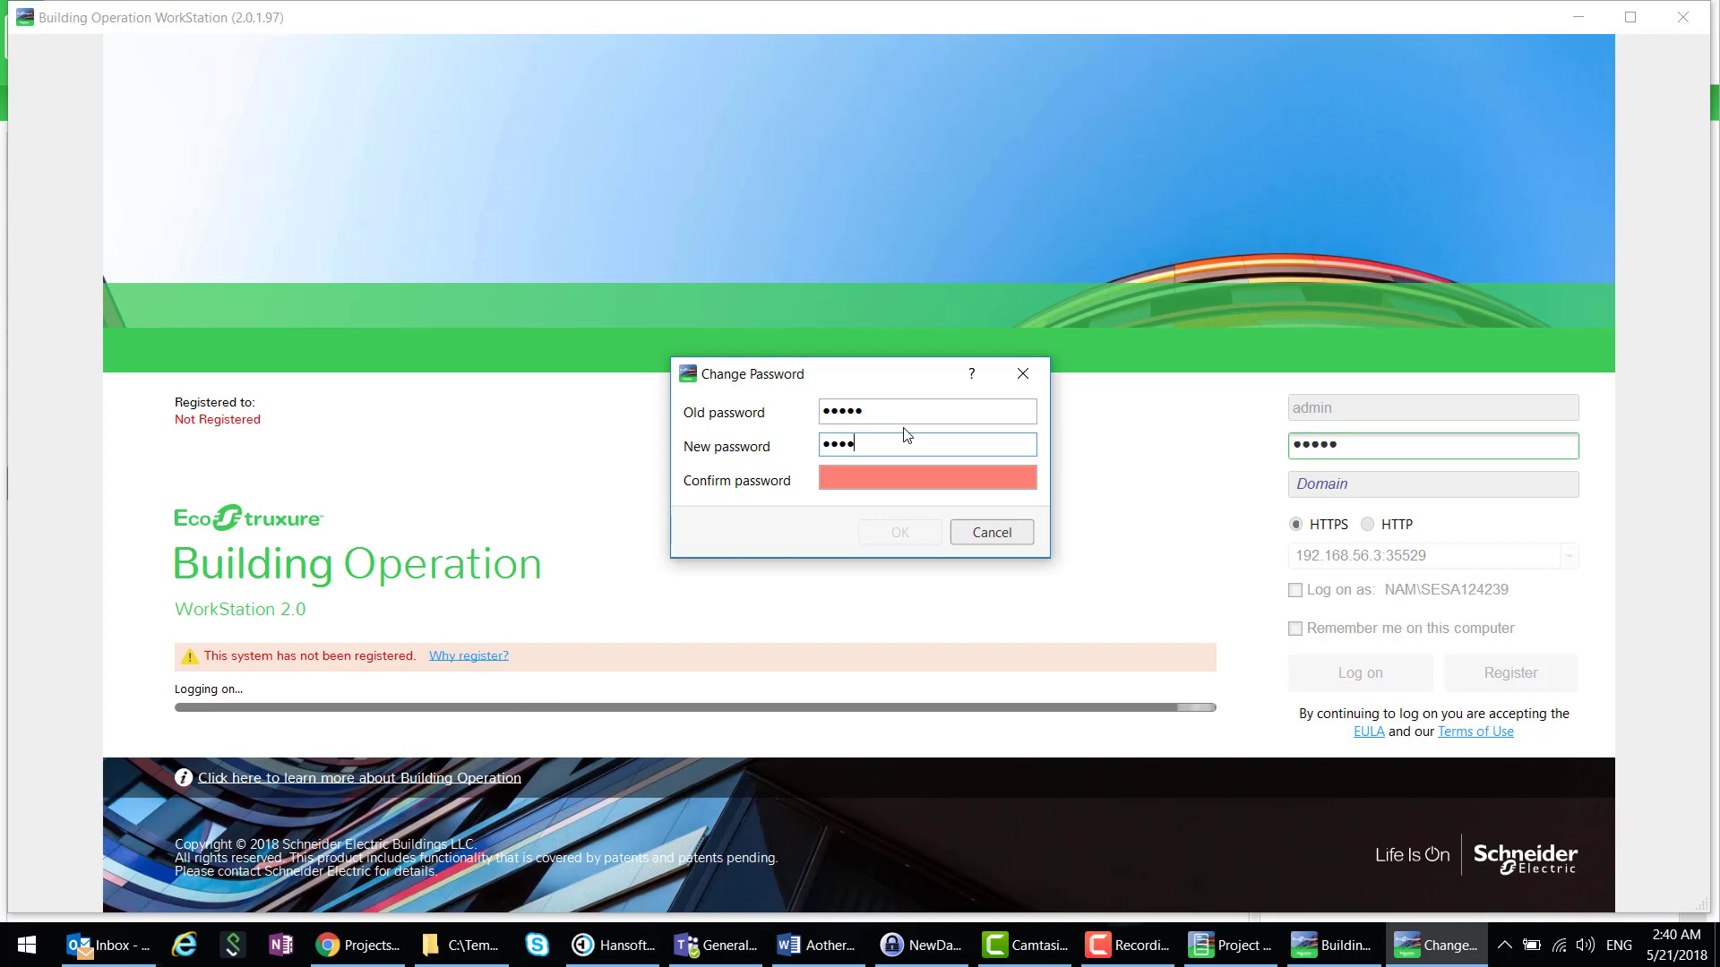
{"action": "type", "text": "n1234"}
{"action": "key", "text": "Tab"}
{"action": "type", "text": "a"}
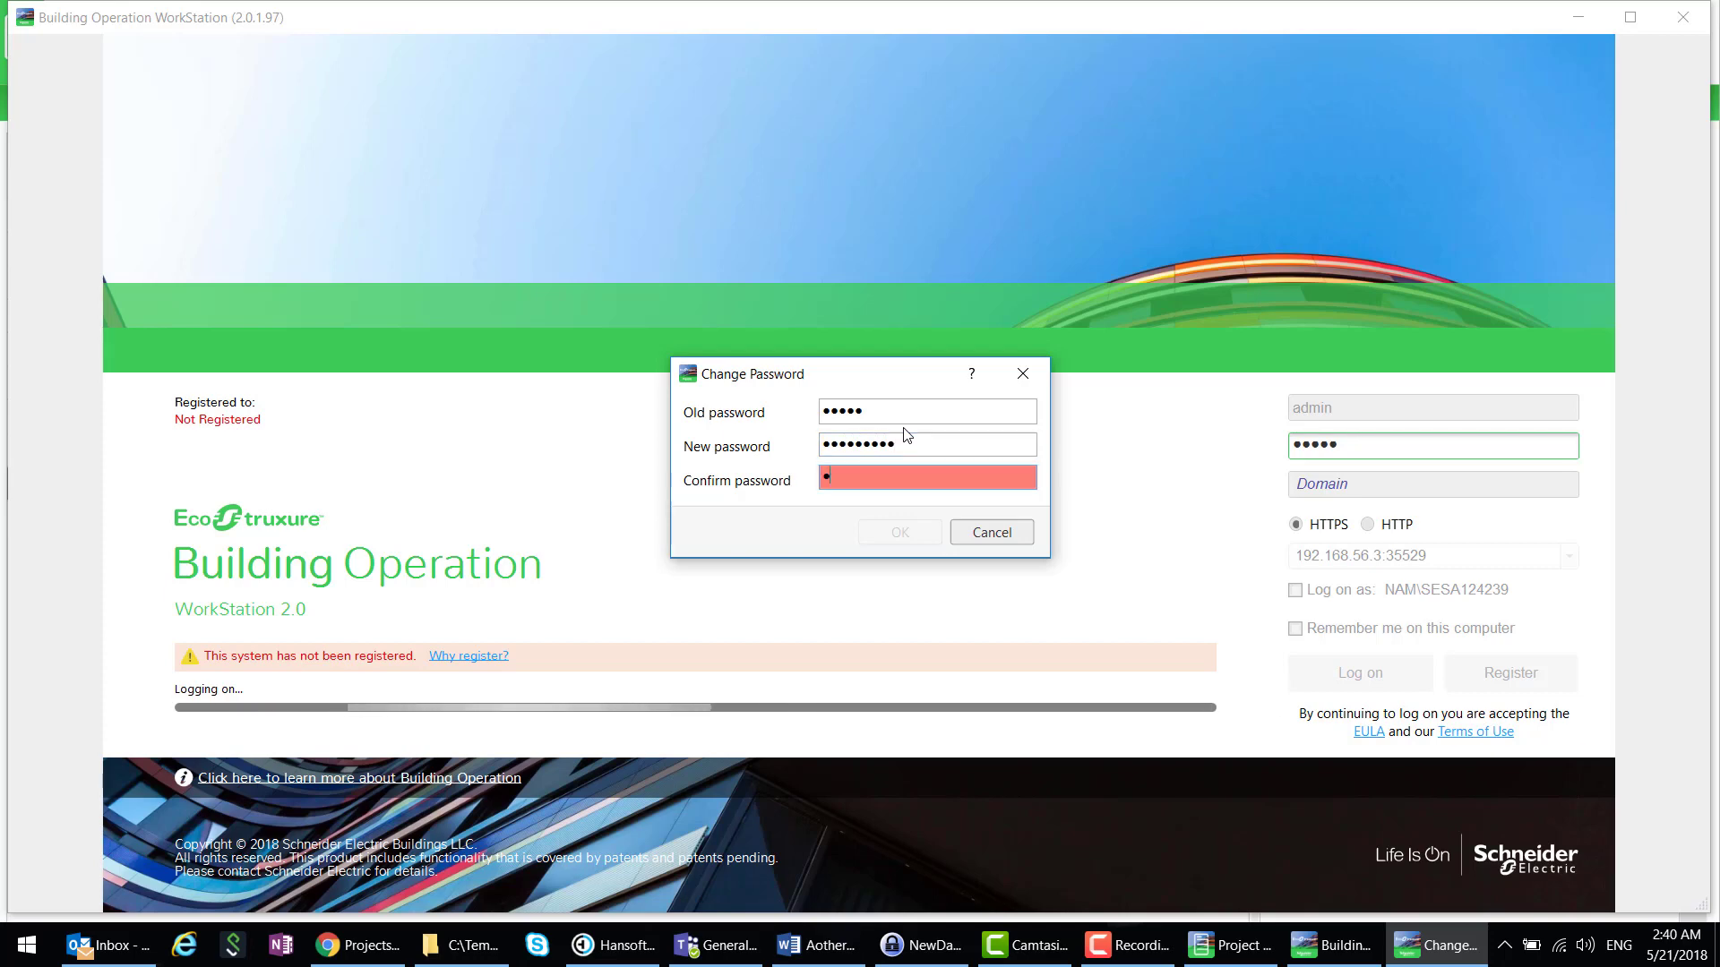
{"action": "type", "text": "dmin12"}
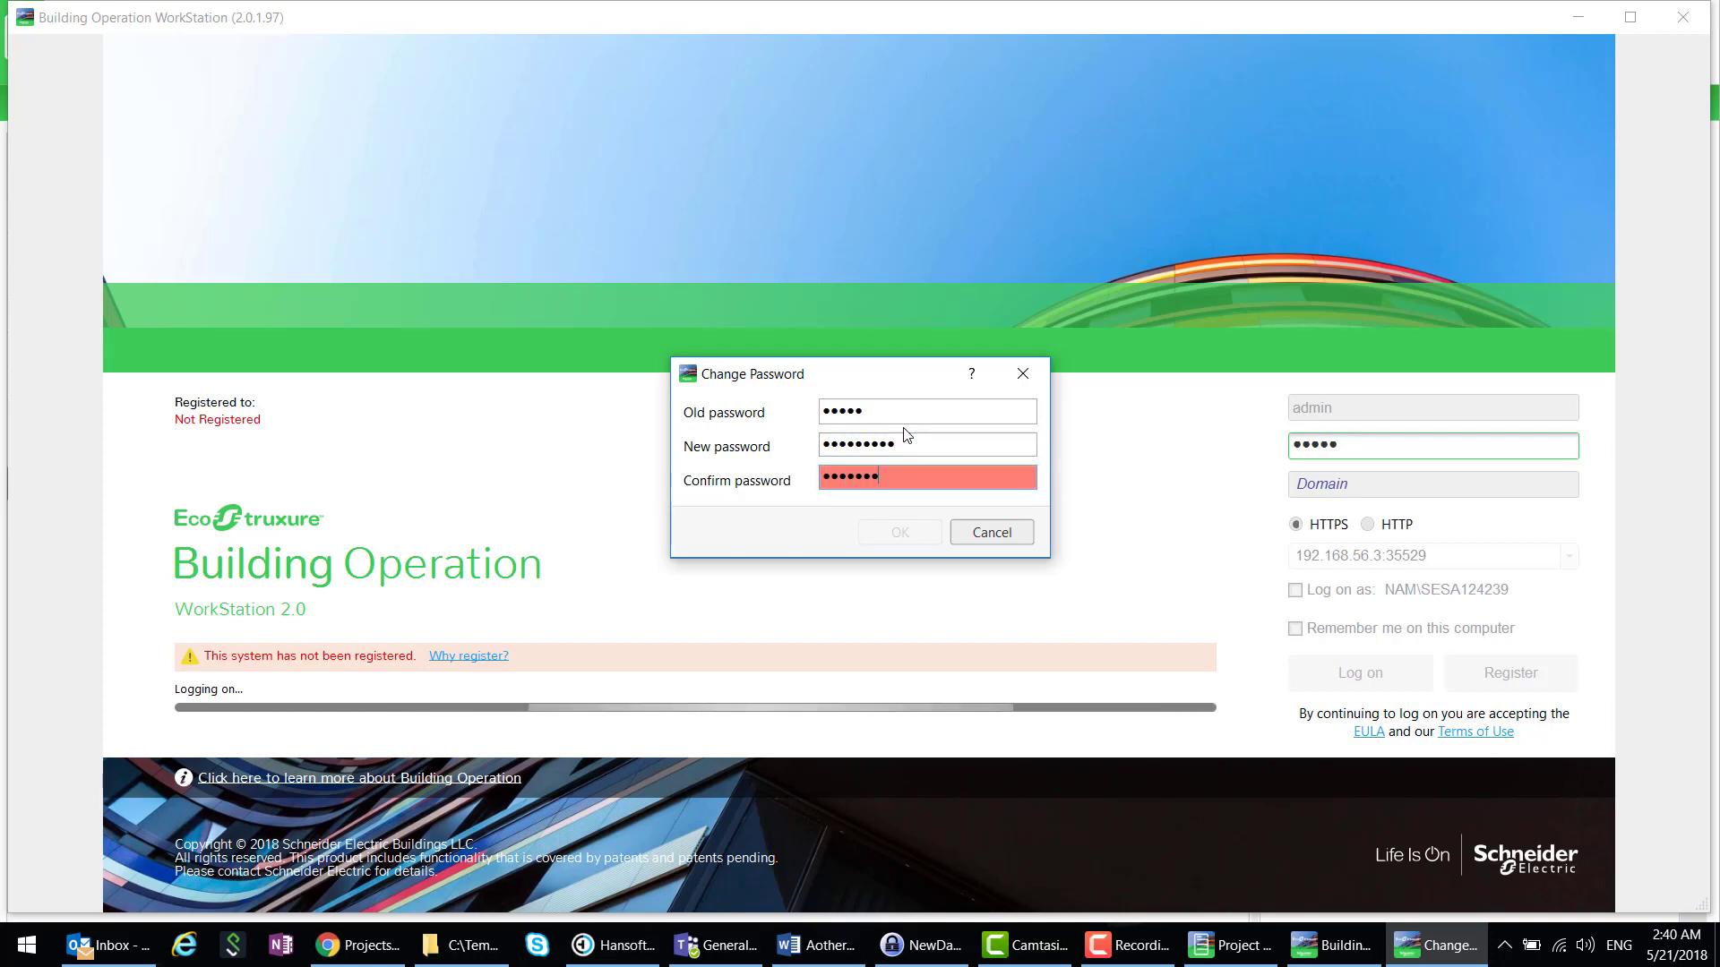
{"action": "type", "text": "34"}
{"action": "left_click", "coordinate": [900, 532]}
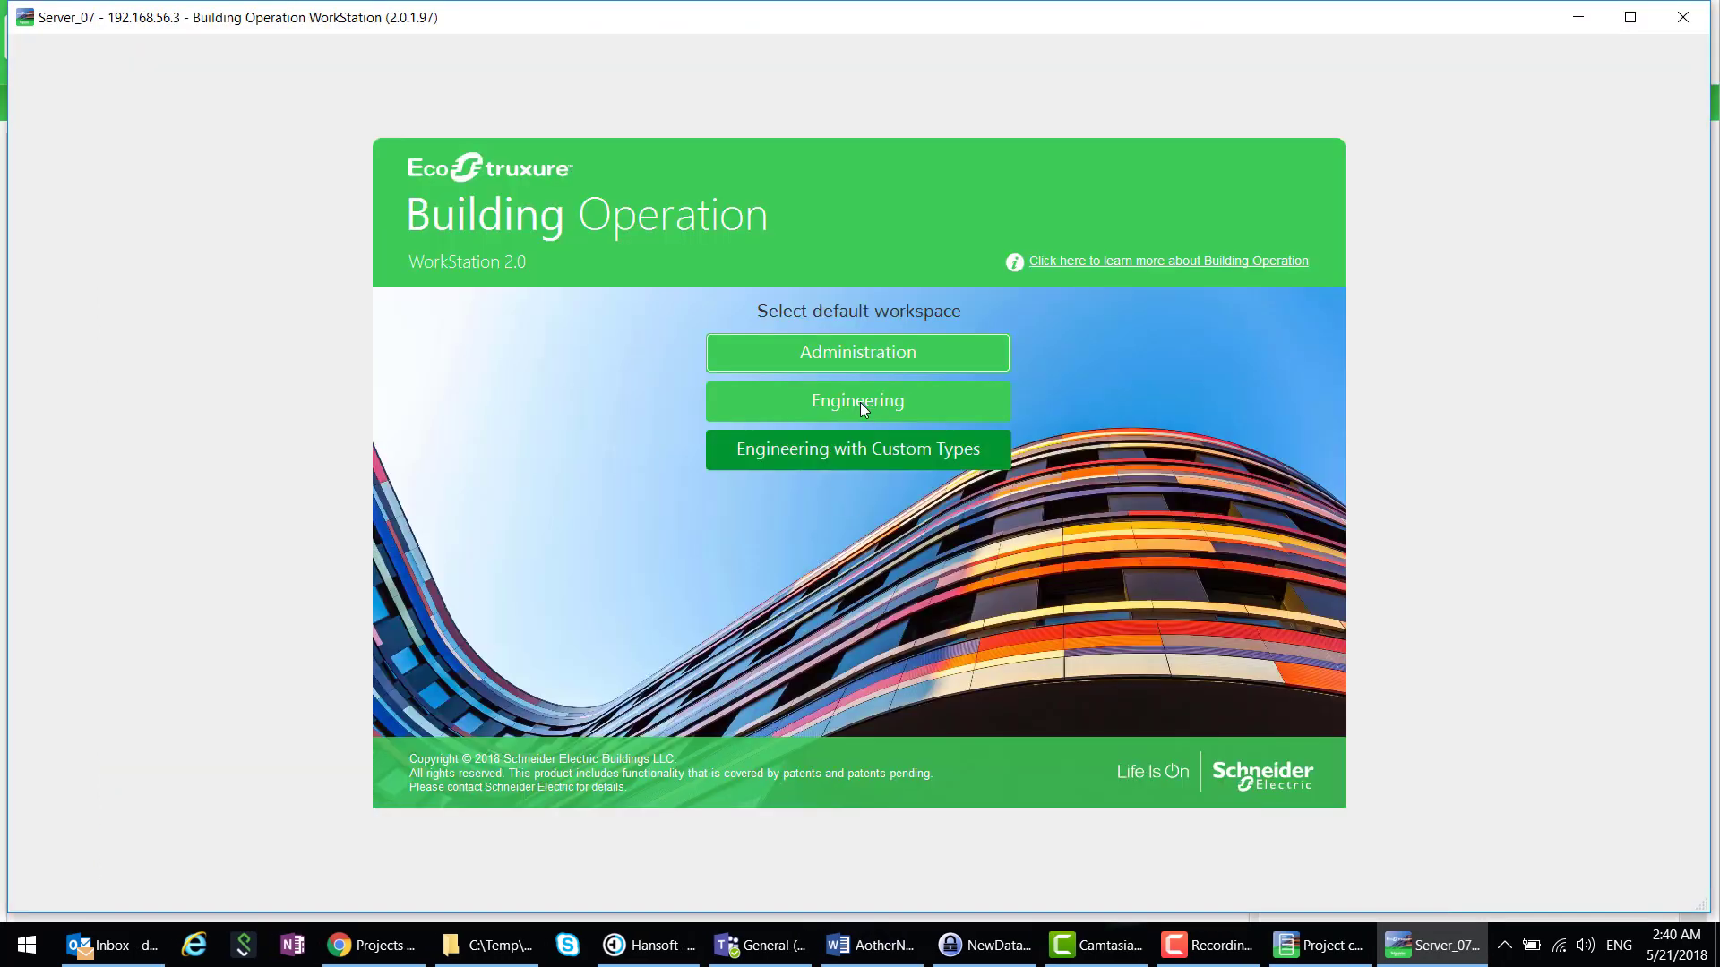
{"action": "left_click", "coordinate": [859, 399]}
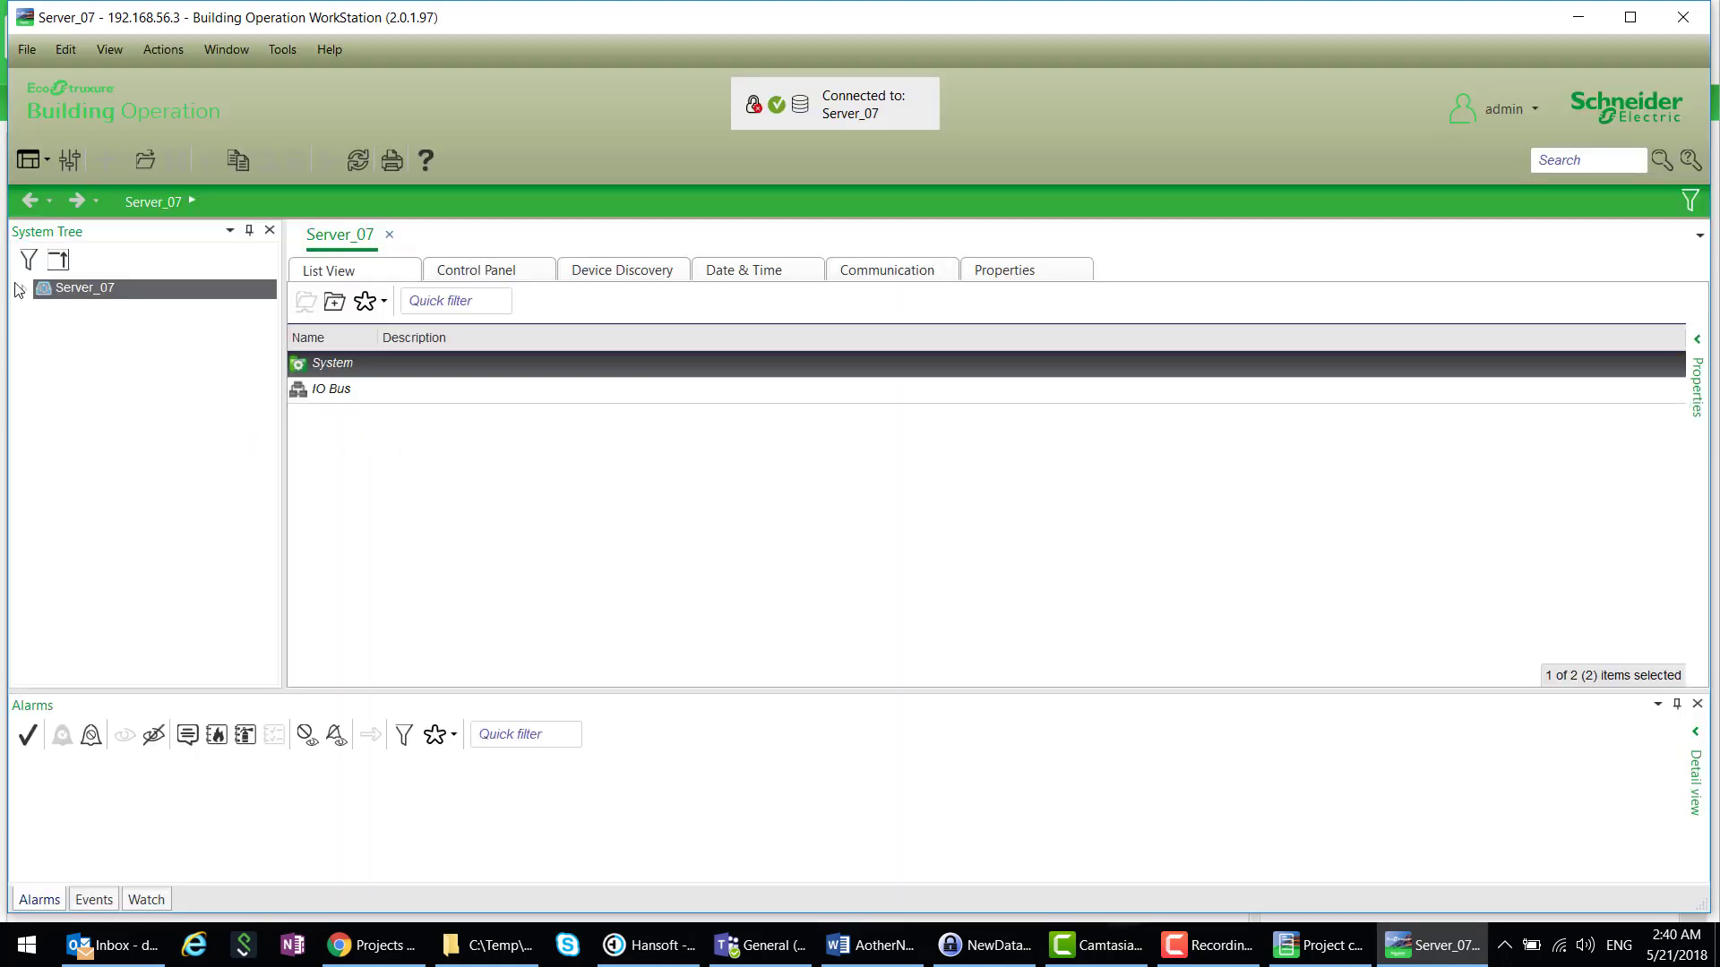
{"action": "left_click", "coordinate": [23, 289]}
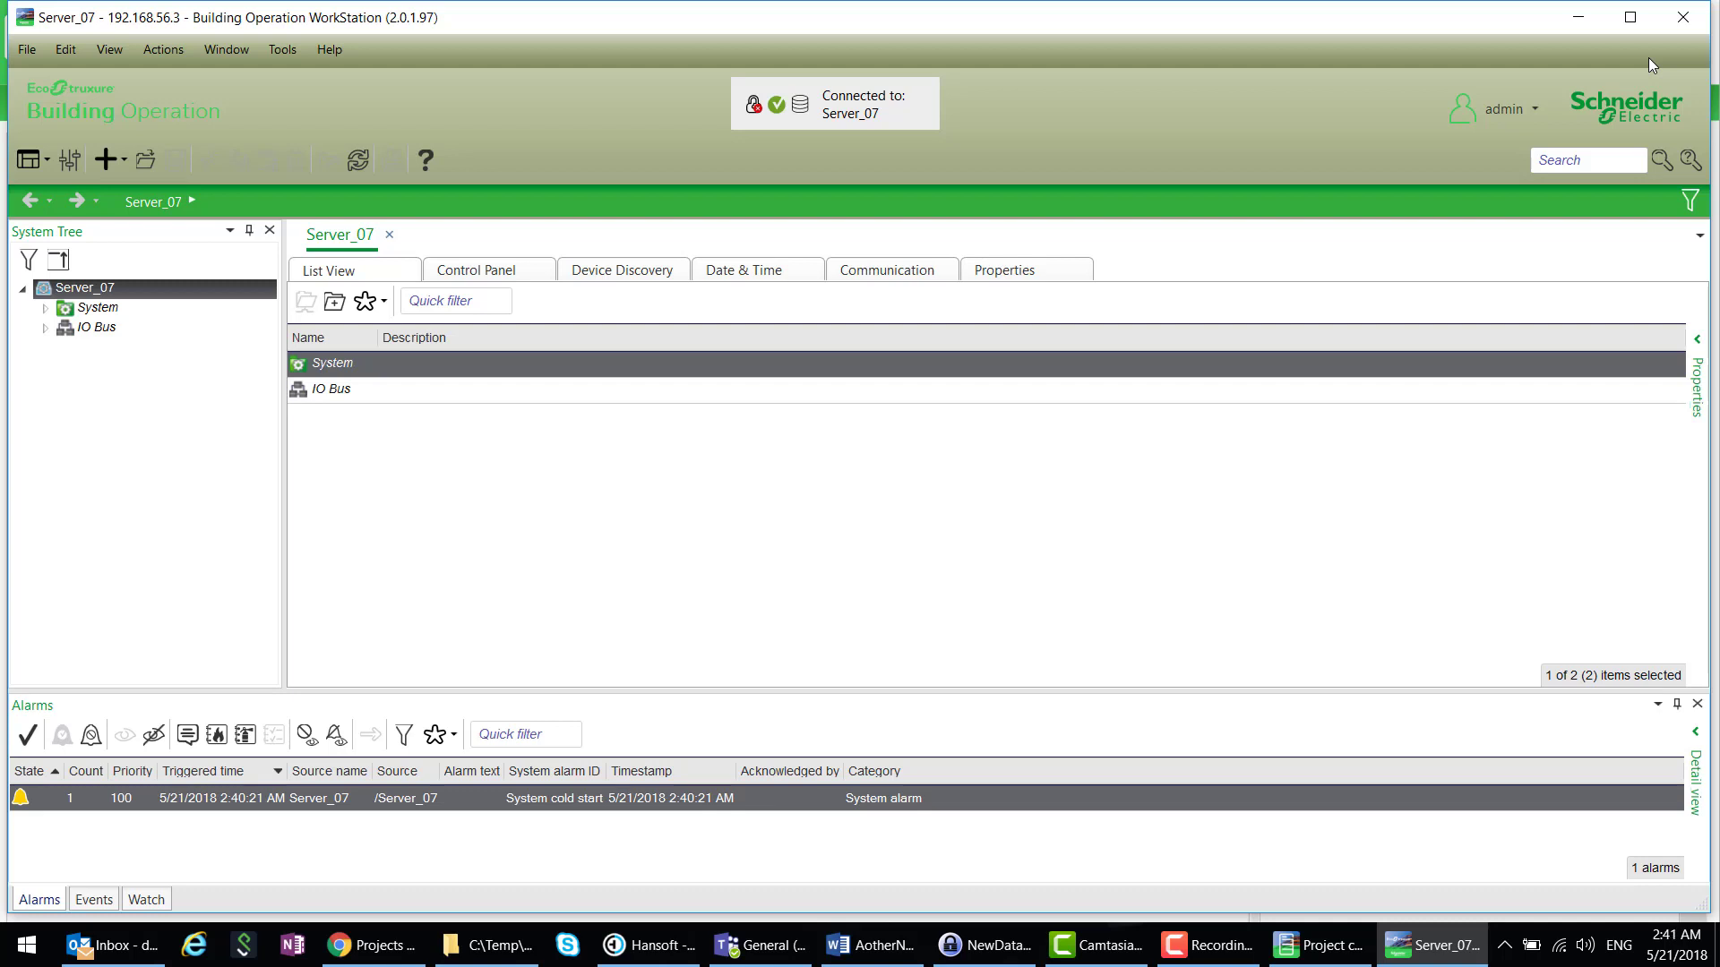
- Close WorkStation and add New AS-P and New AS-B36 to a parent server
{"action": "left_click", "coordinate": [1683, 20]}
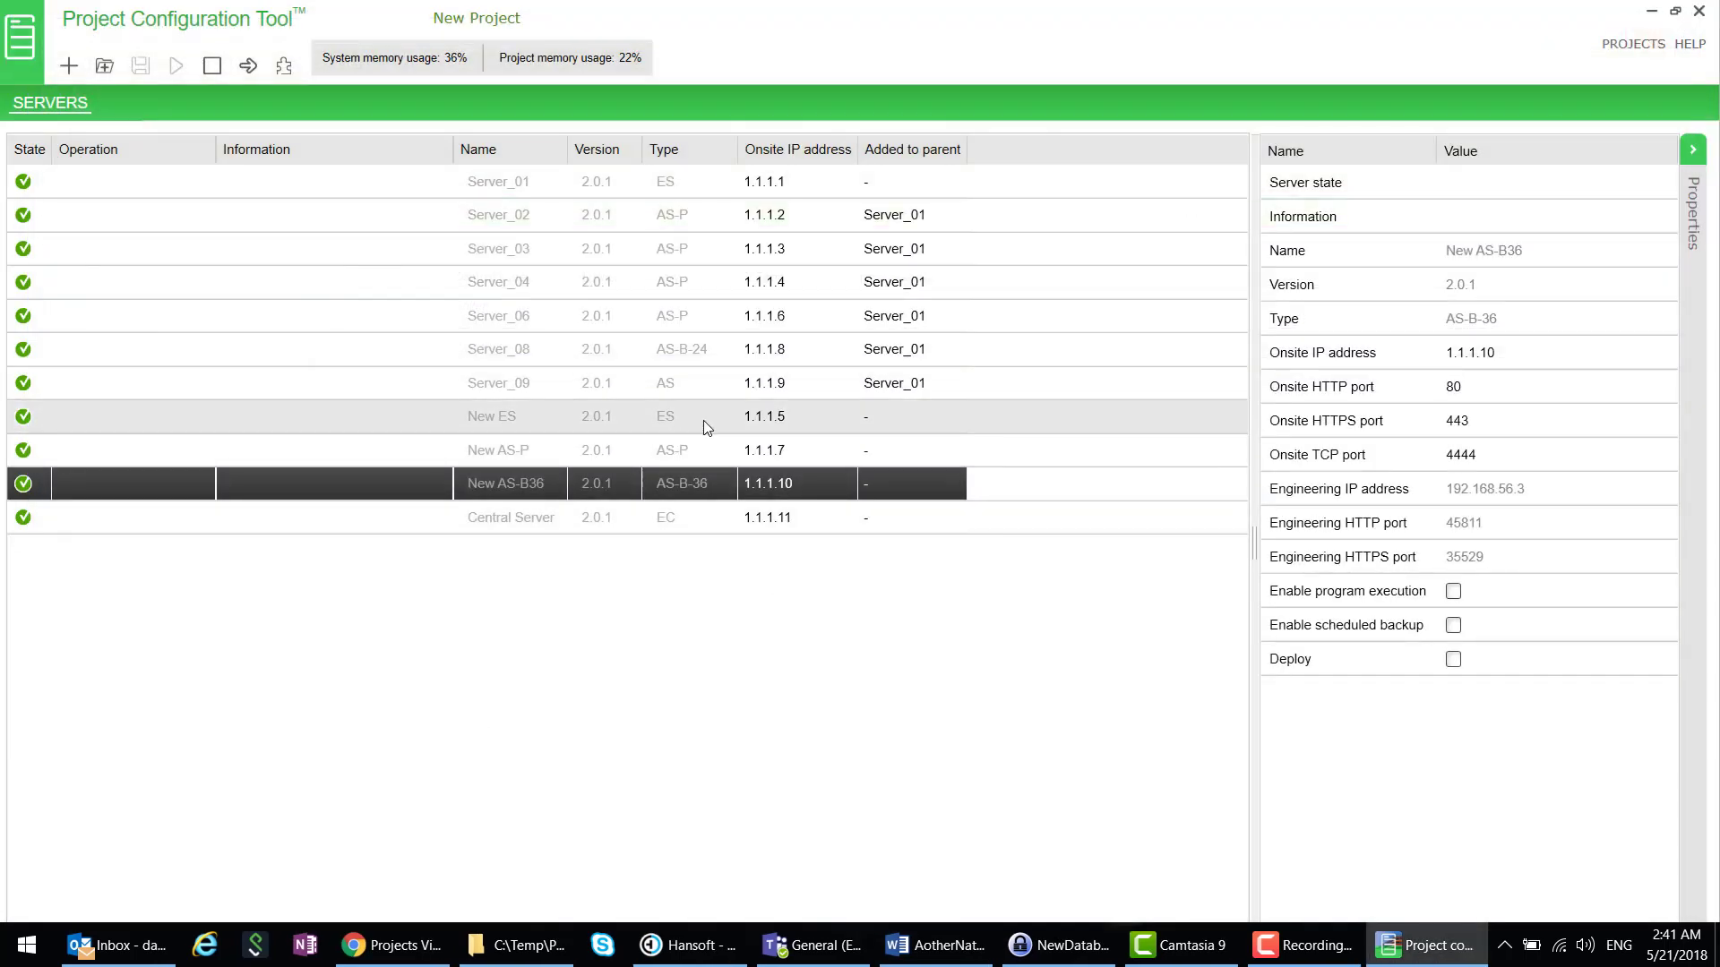
{"action": "left_click", "coordinate": [368, 453]}
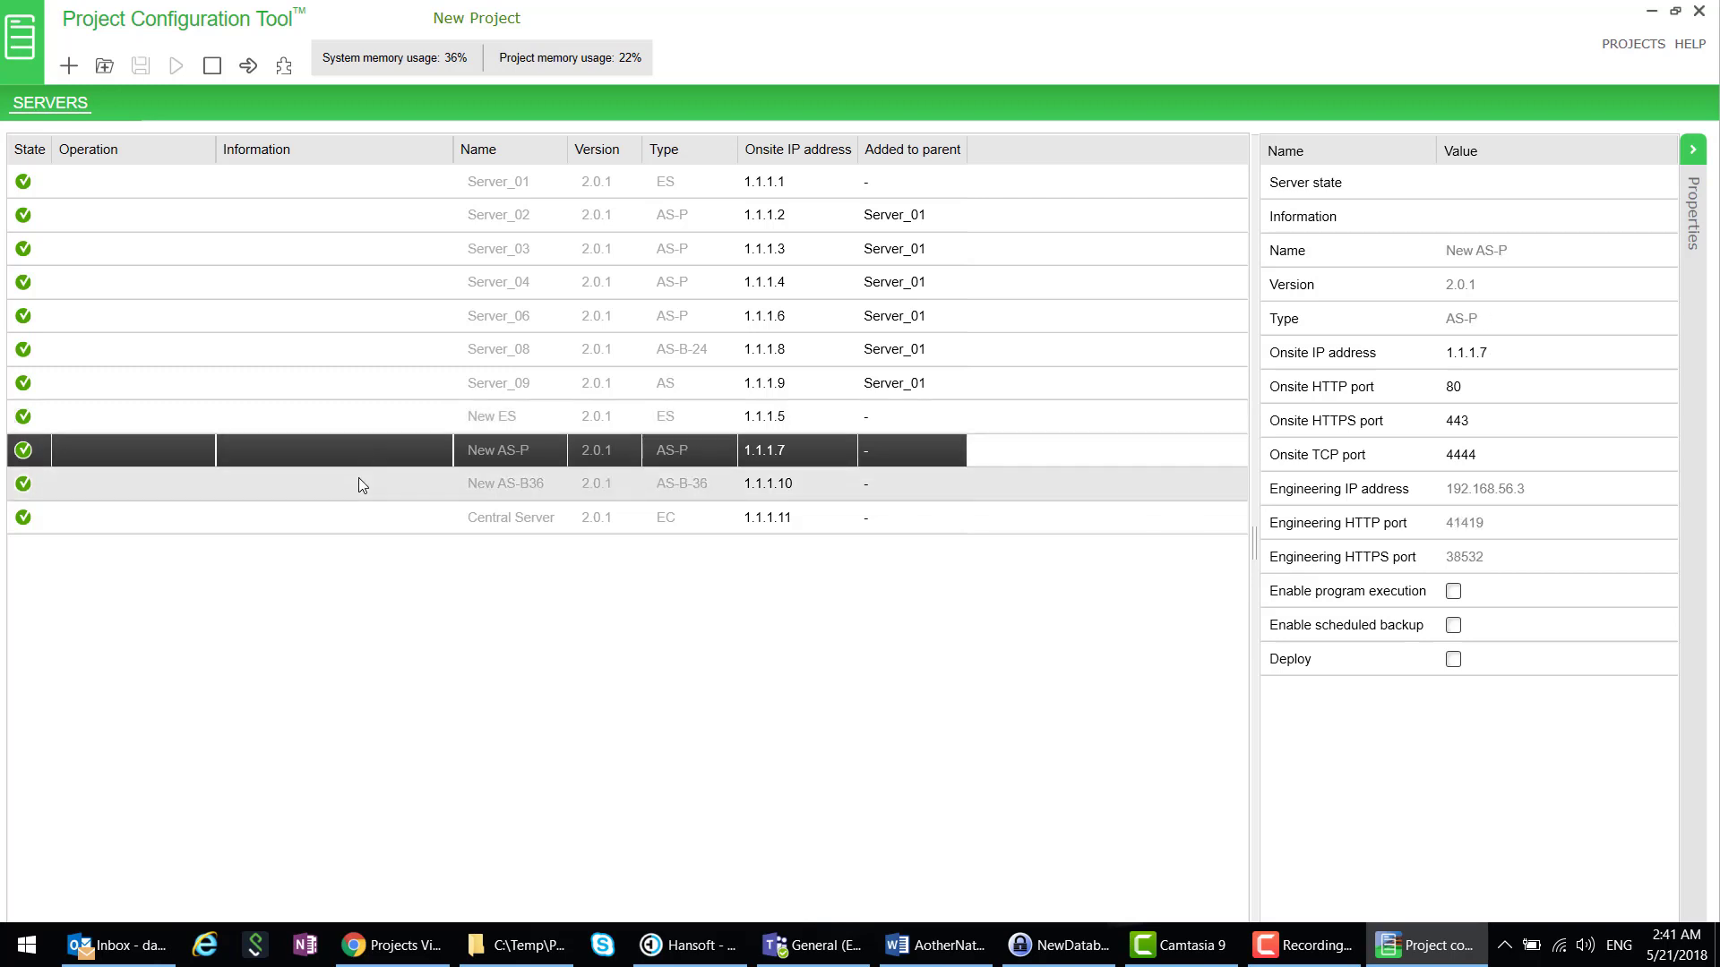
{"action": "left_click", "coordinate": [353, 486], "text": "ctrl"}
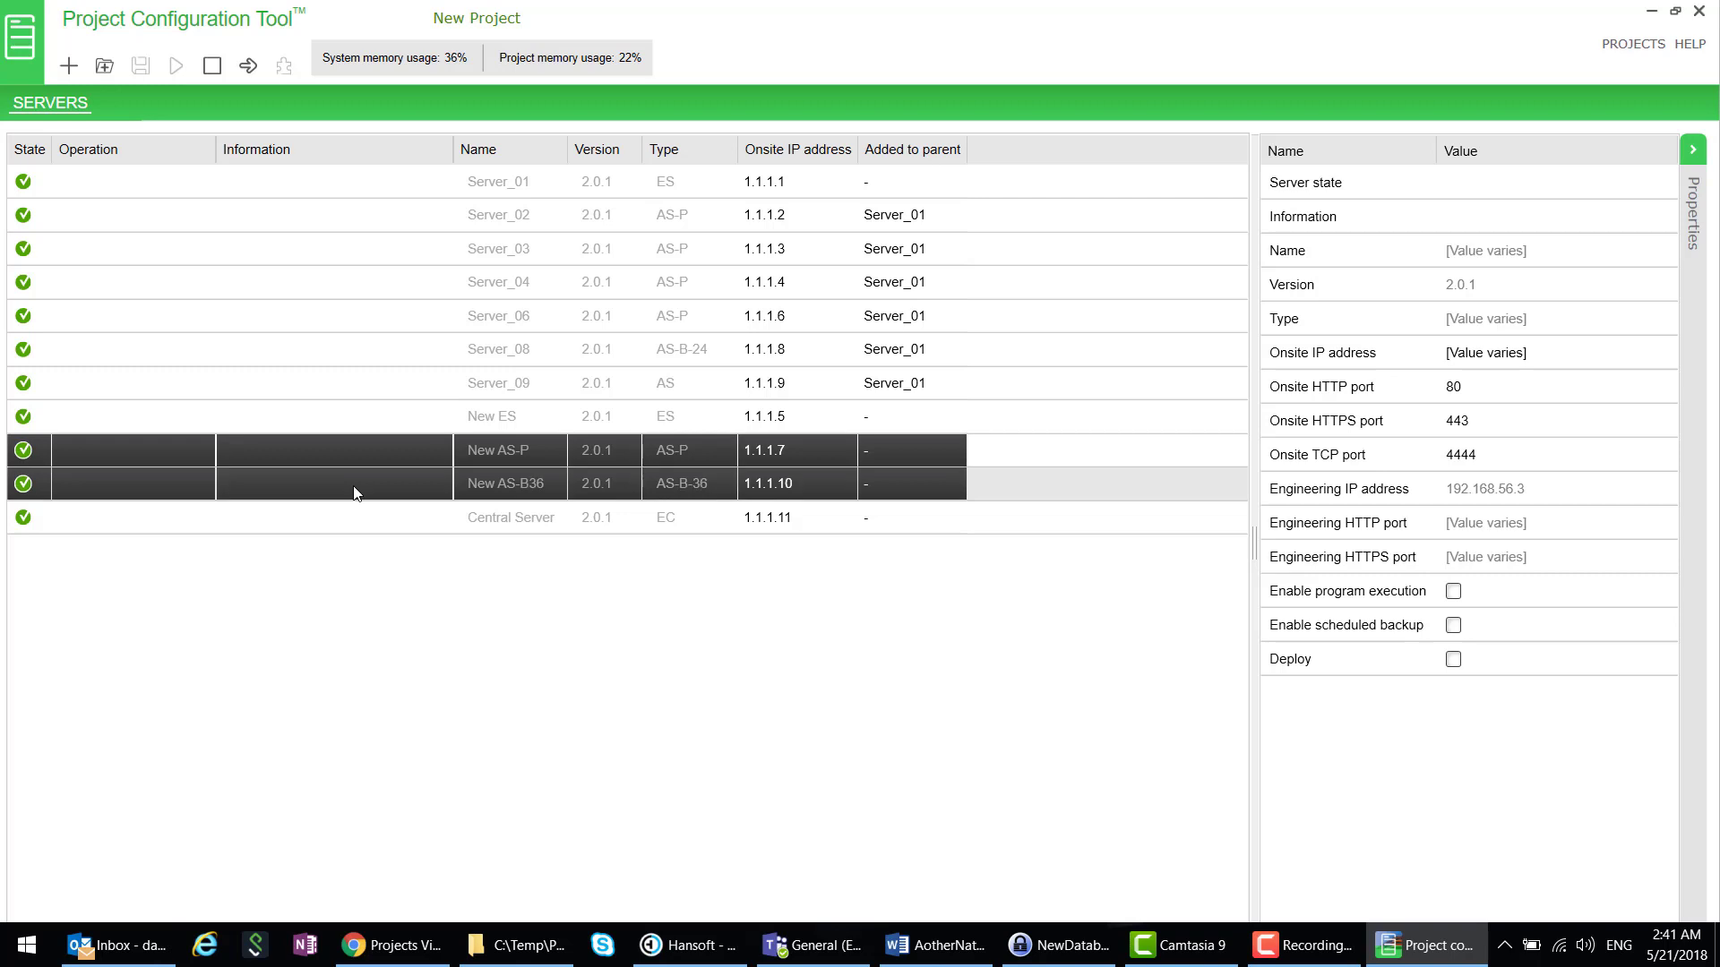
{"action": "right_click", "coordinate": [369, 452]}
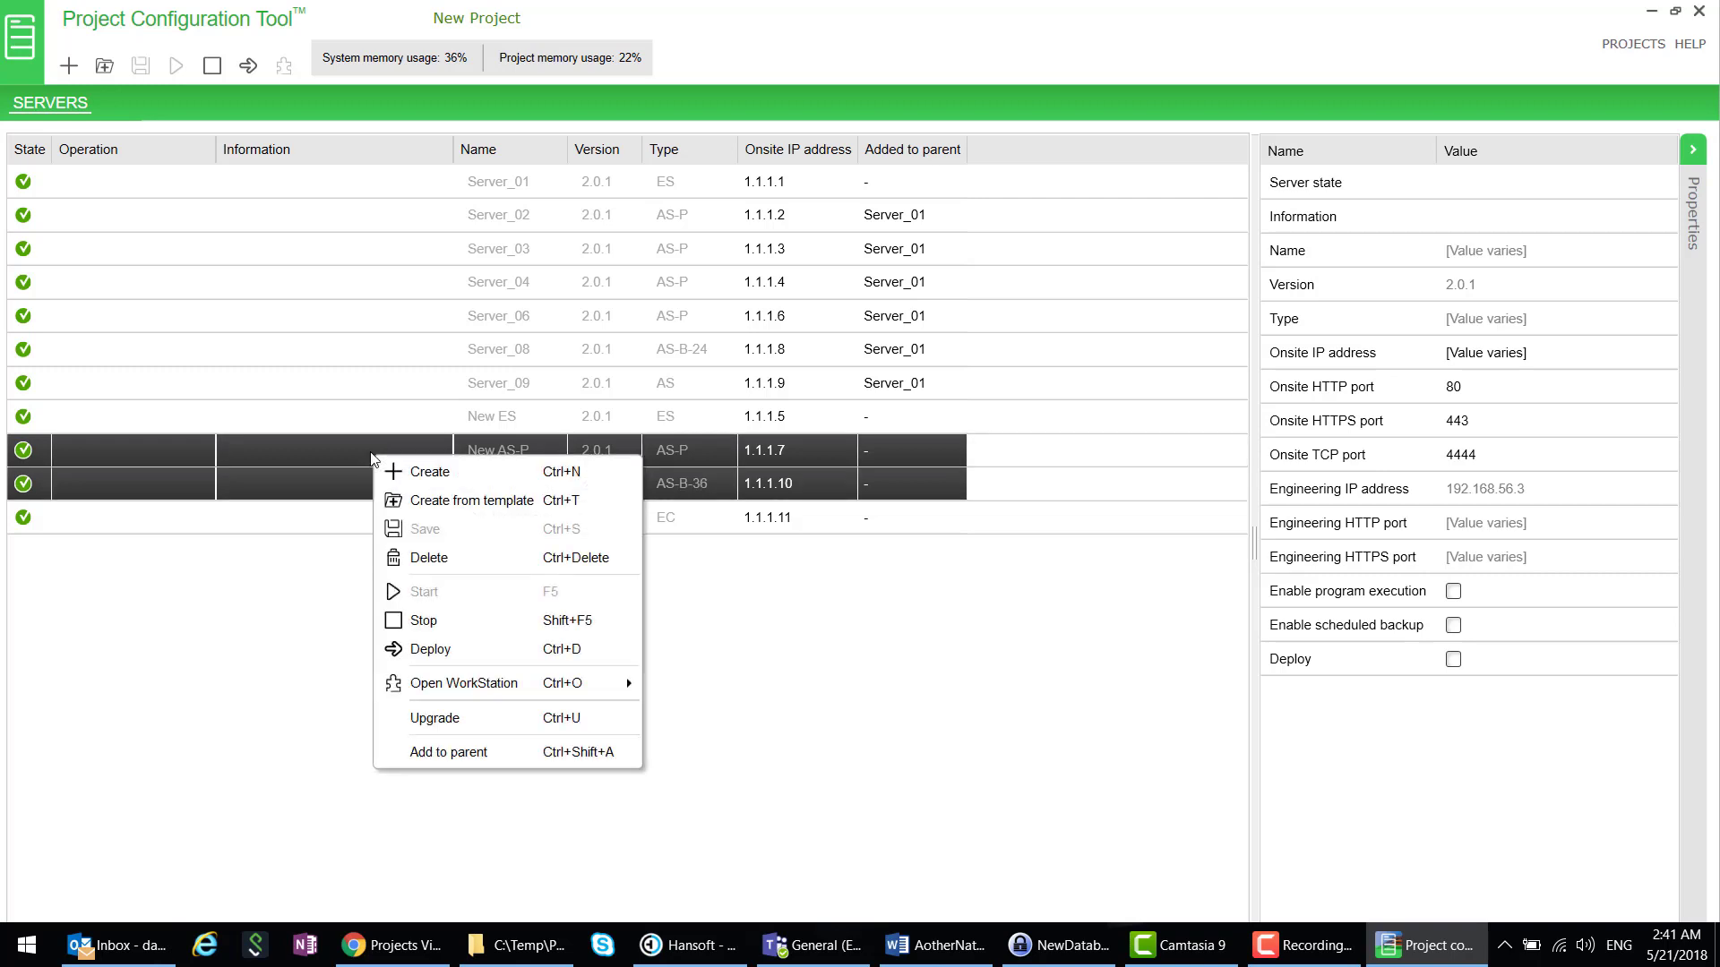
{"action": "left_click", "coordinate": [492, 753]}
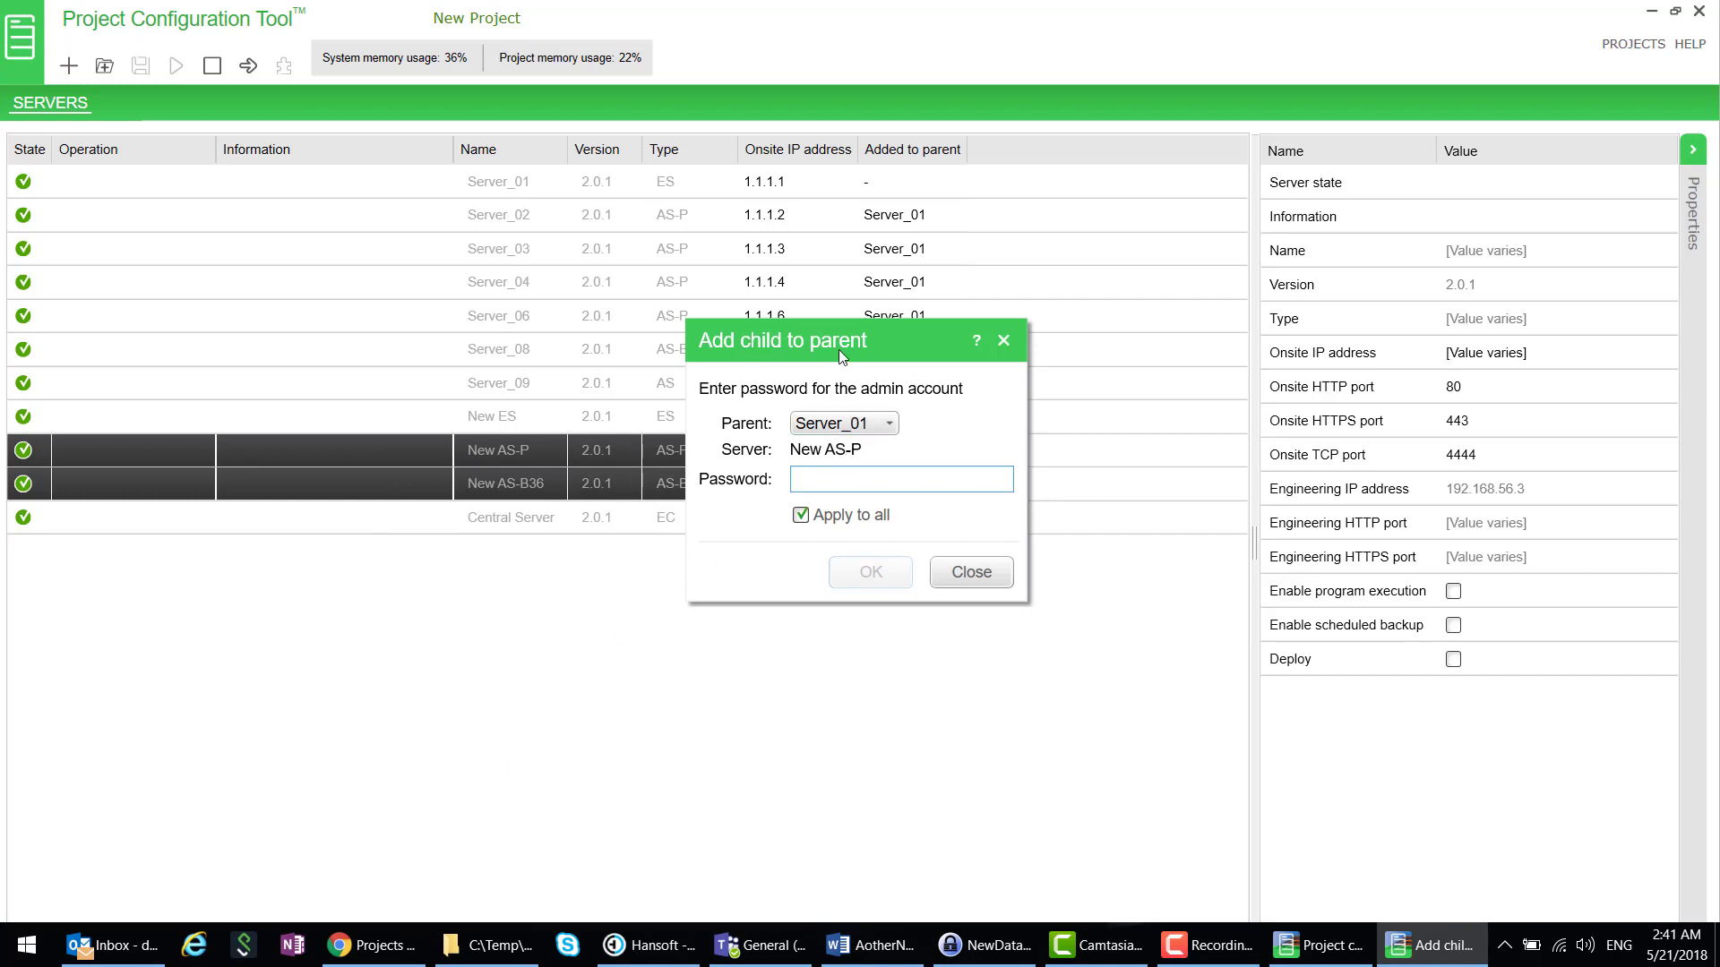
- Choose New ES as the parent, enter the admin password, and confirm
{"action": "left_click_drag", "start_coordinate": [910, 339], "coordinate": [1062, 352]}
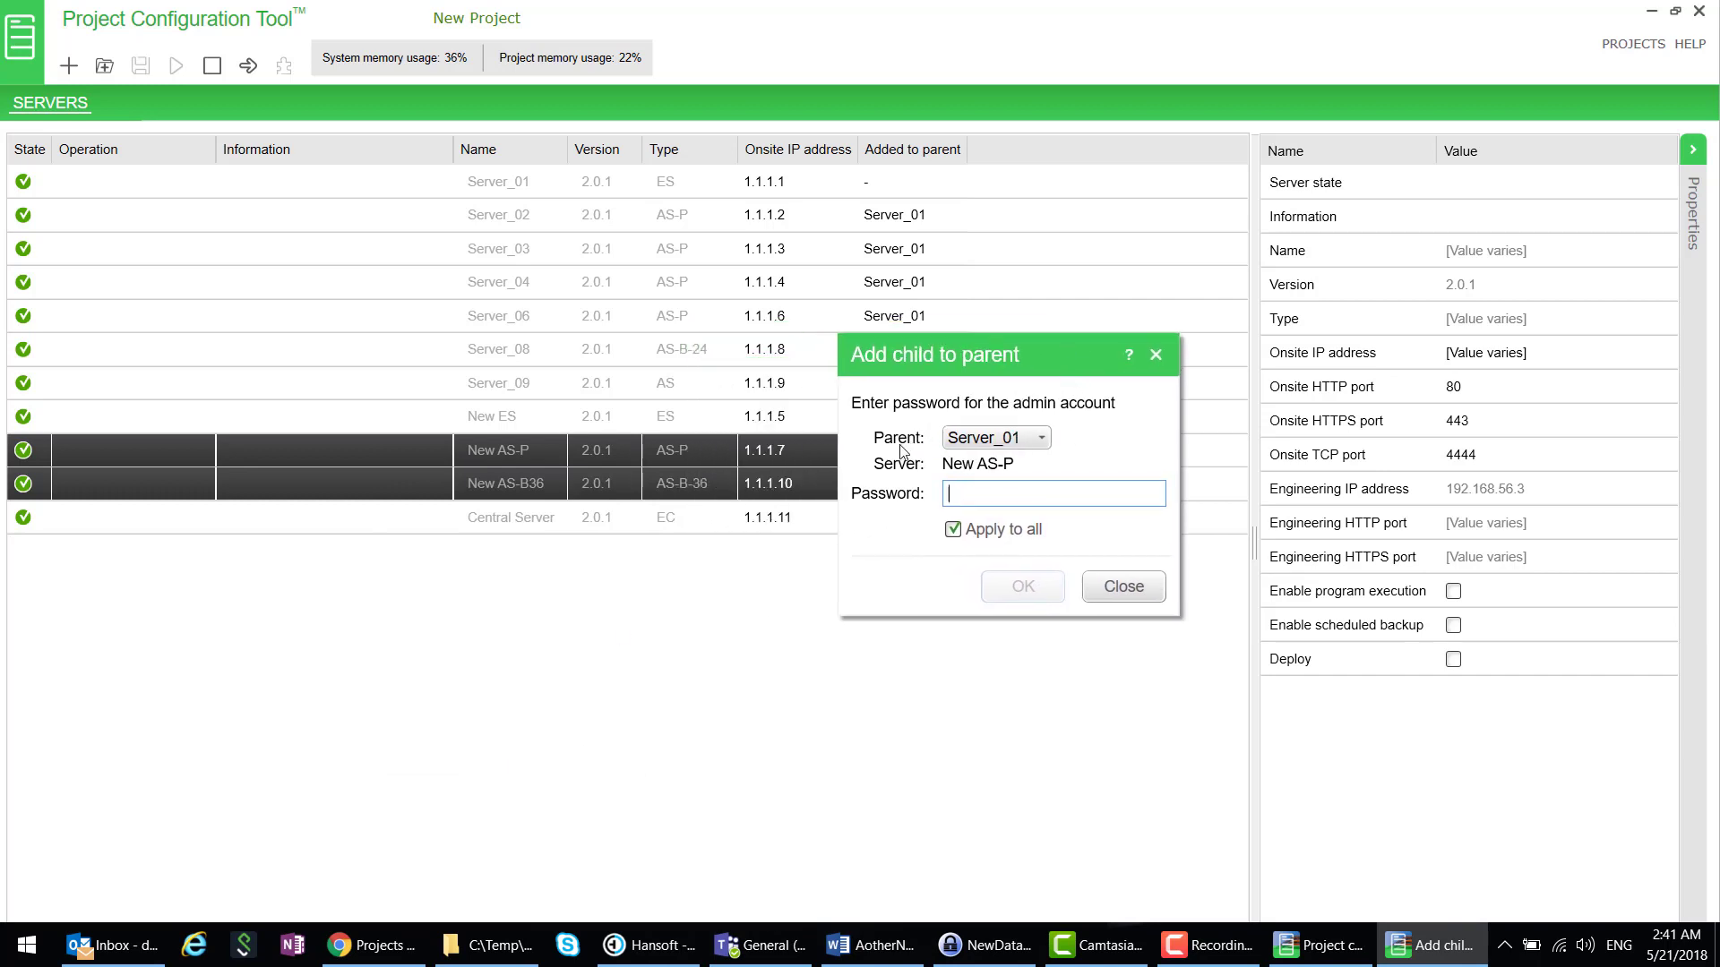
{"action": "left_click", "coordinate": [1039, 439]}
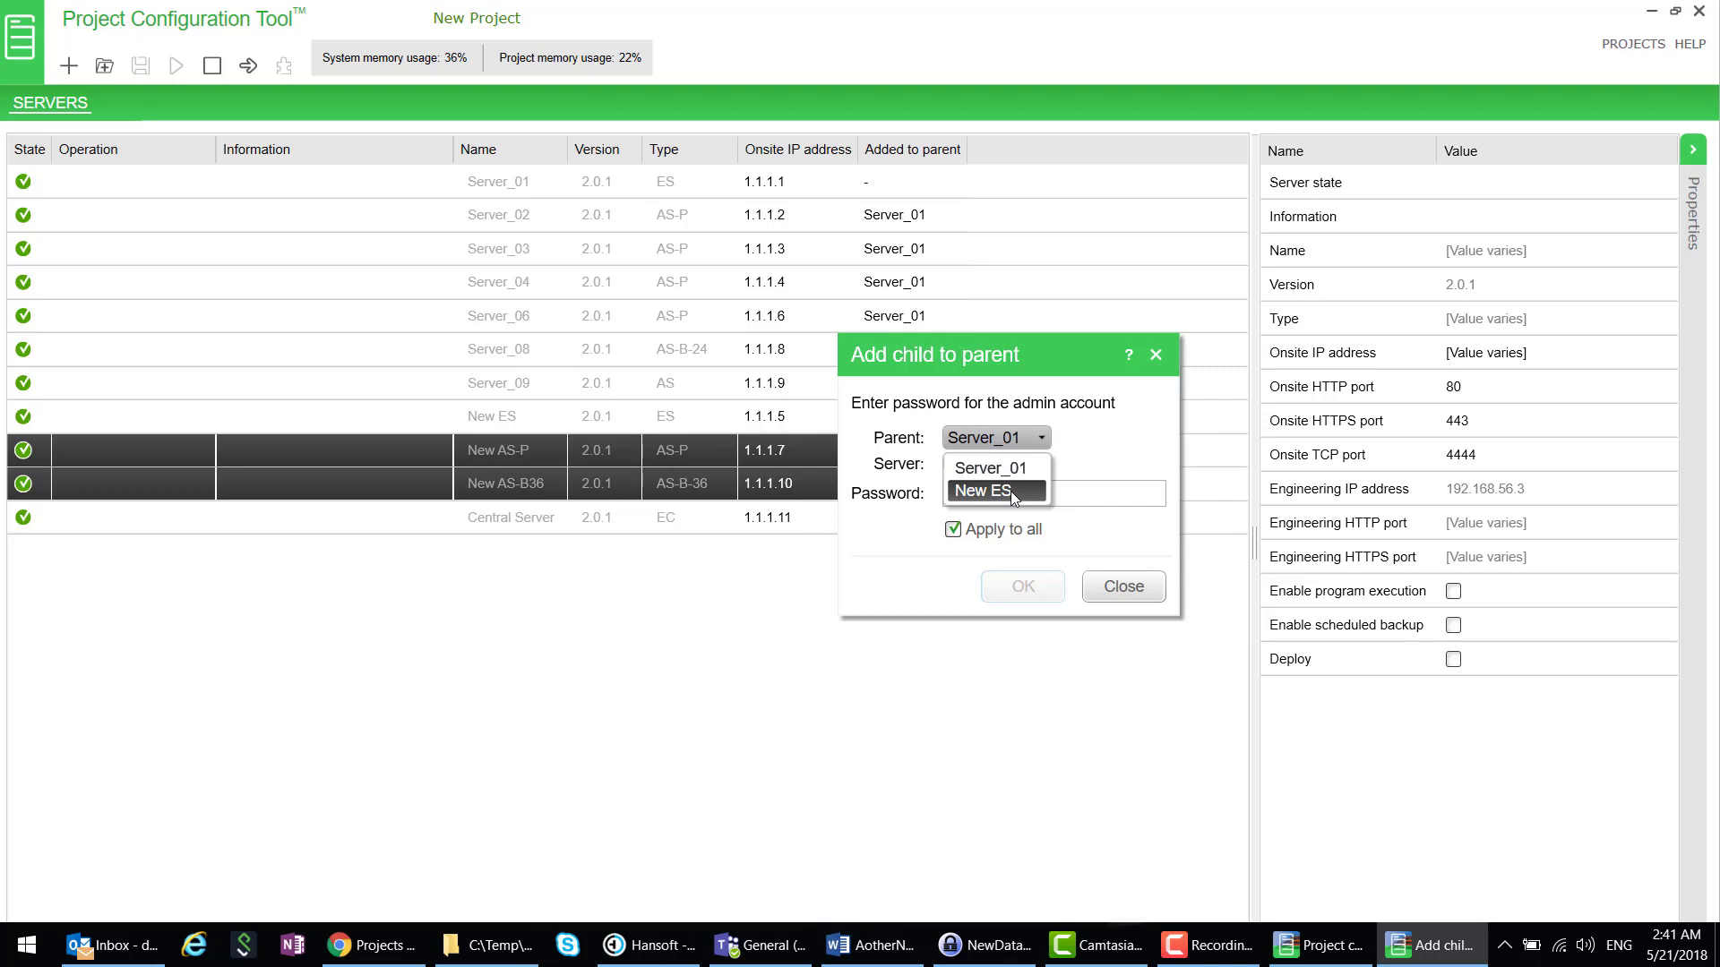
{"action": "left_click", "coordinate": [1011, 491]}
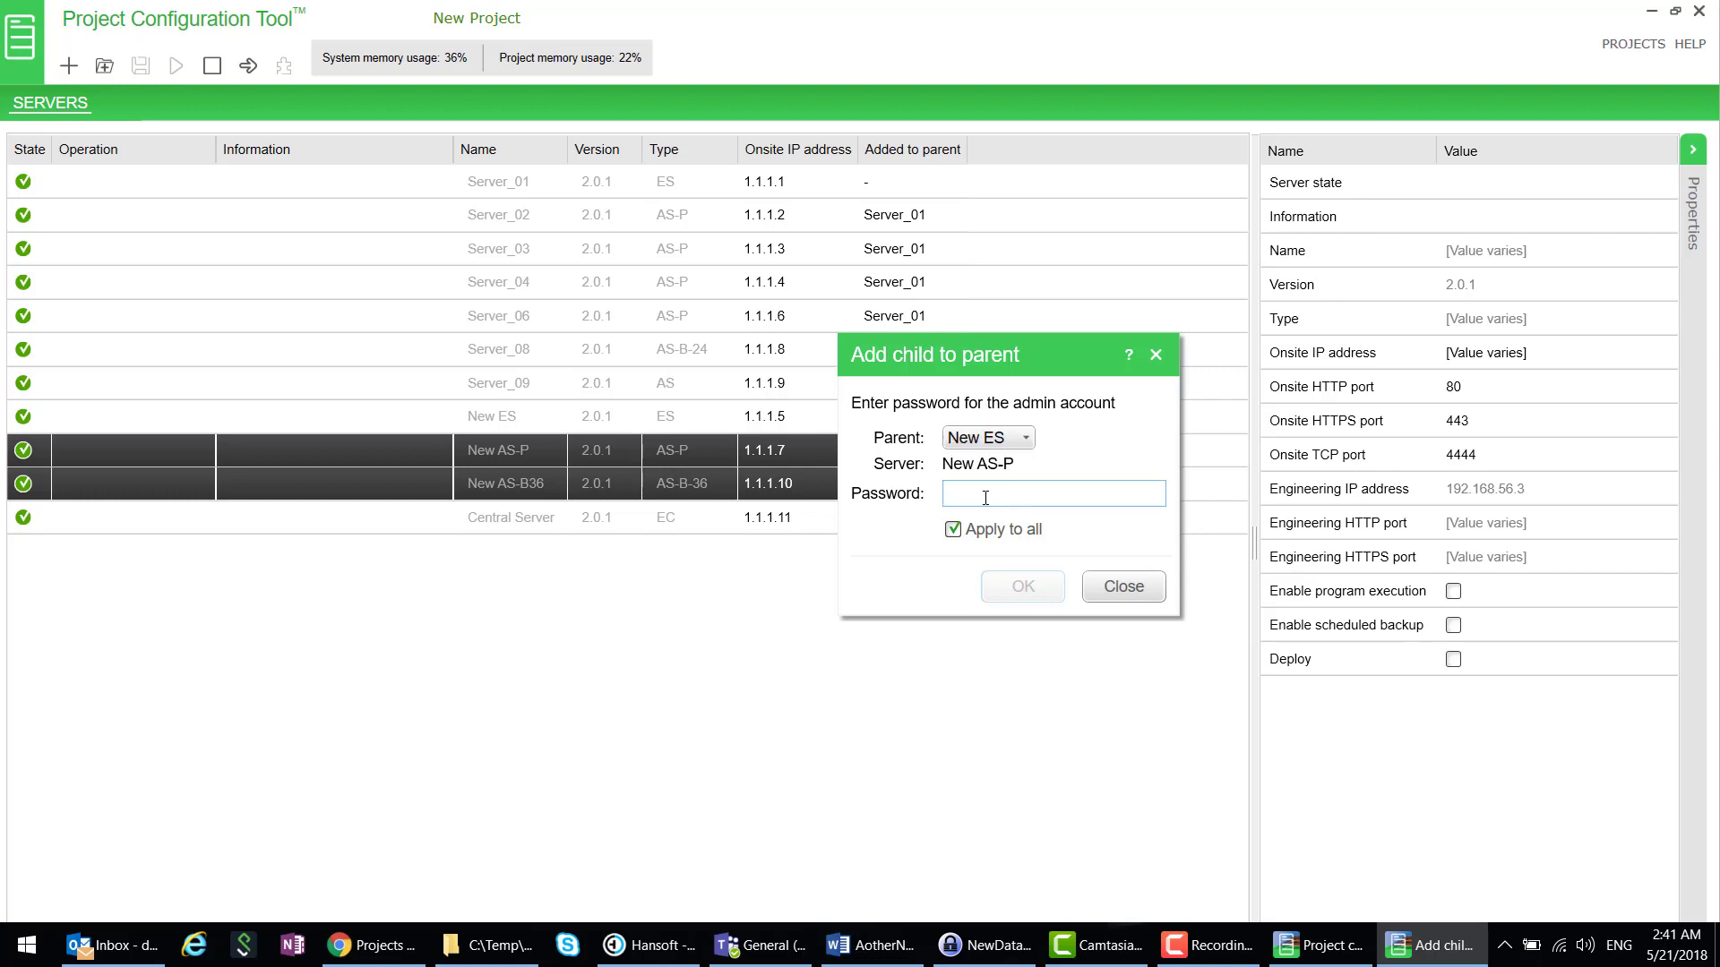
{"action": "left_click", "coordinate": [987, 499]}
{"action": "type", "text": "*********"}
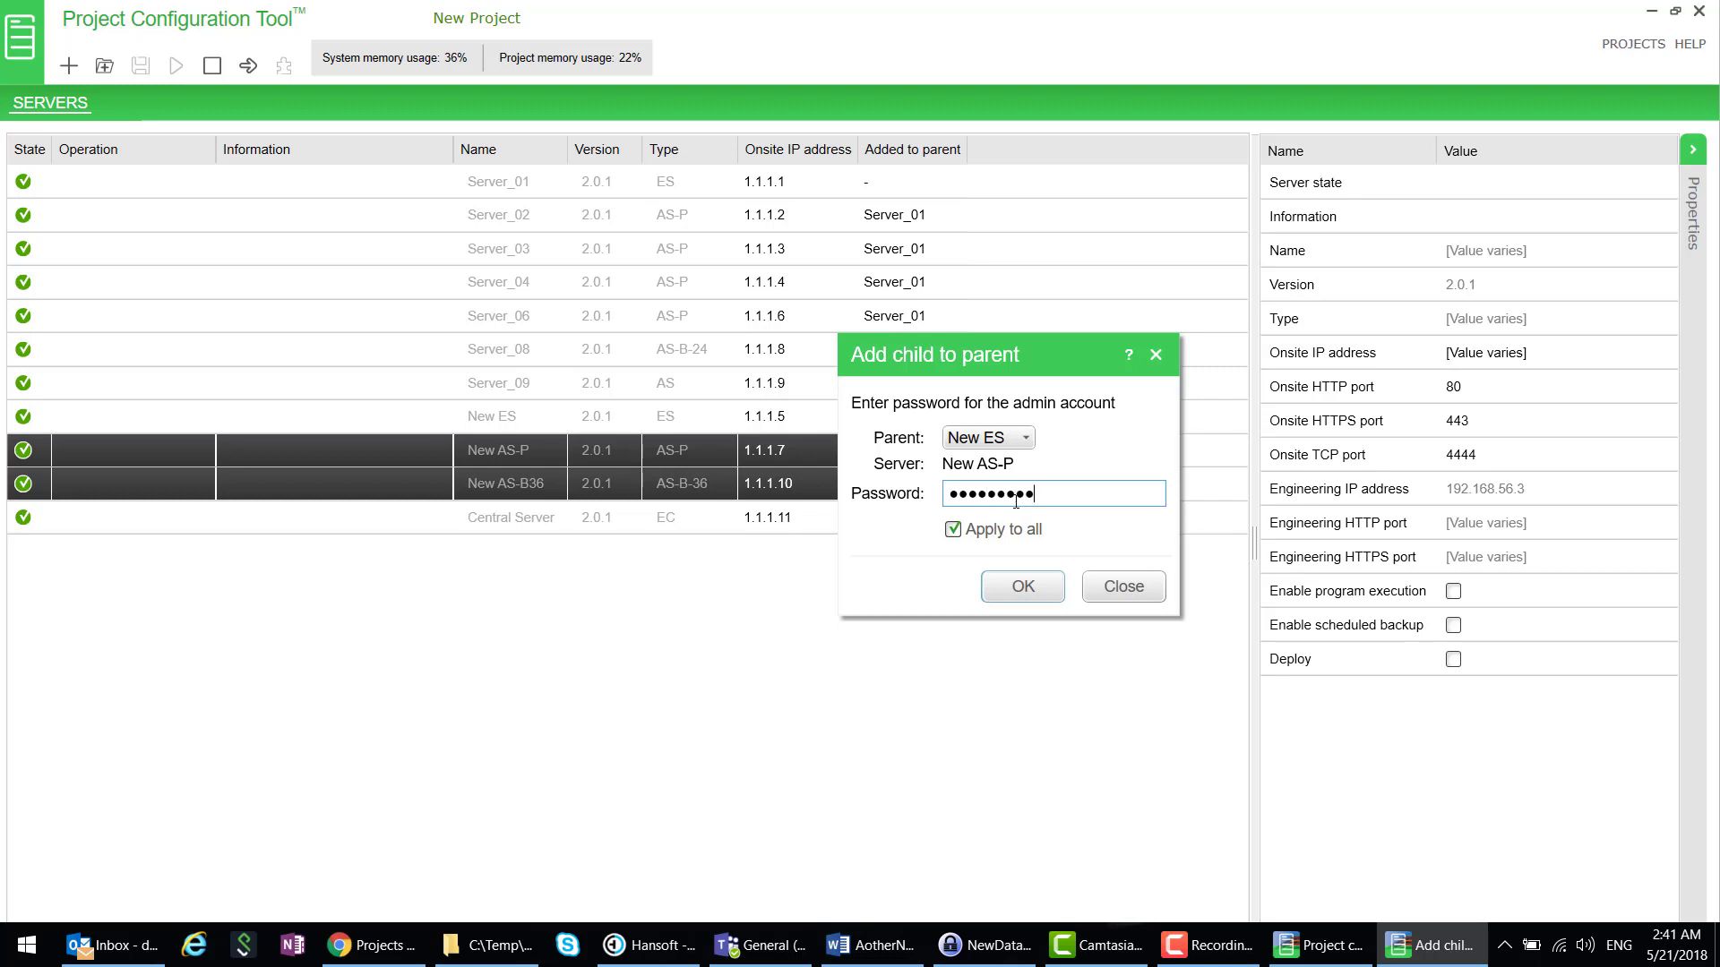
{"action": "left_click", "coordinate": [1021, 584]}
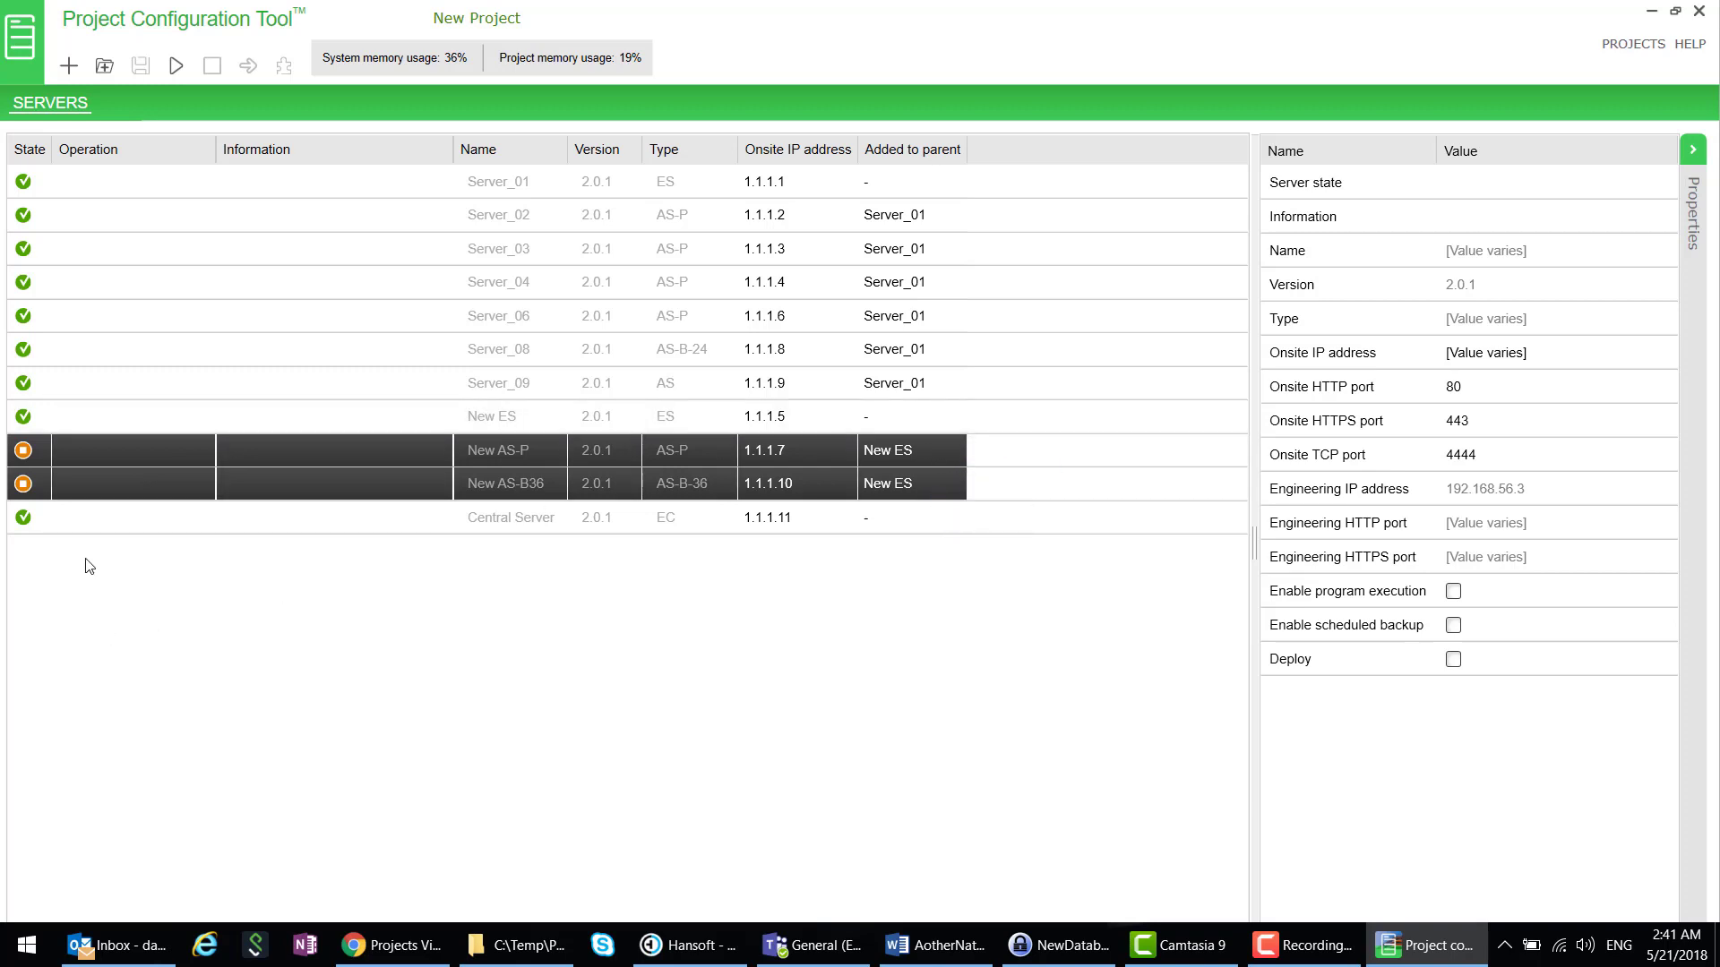
- Add New ES and Server_01 to parent Central Server, entering the admin password
{"action": "left_click", "coordinate": [222, 417]}
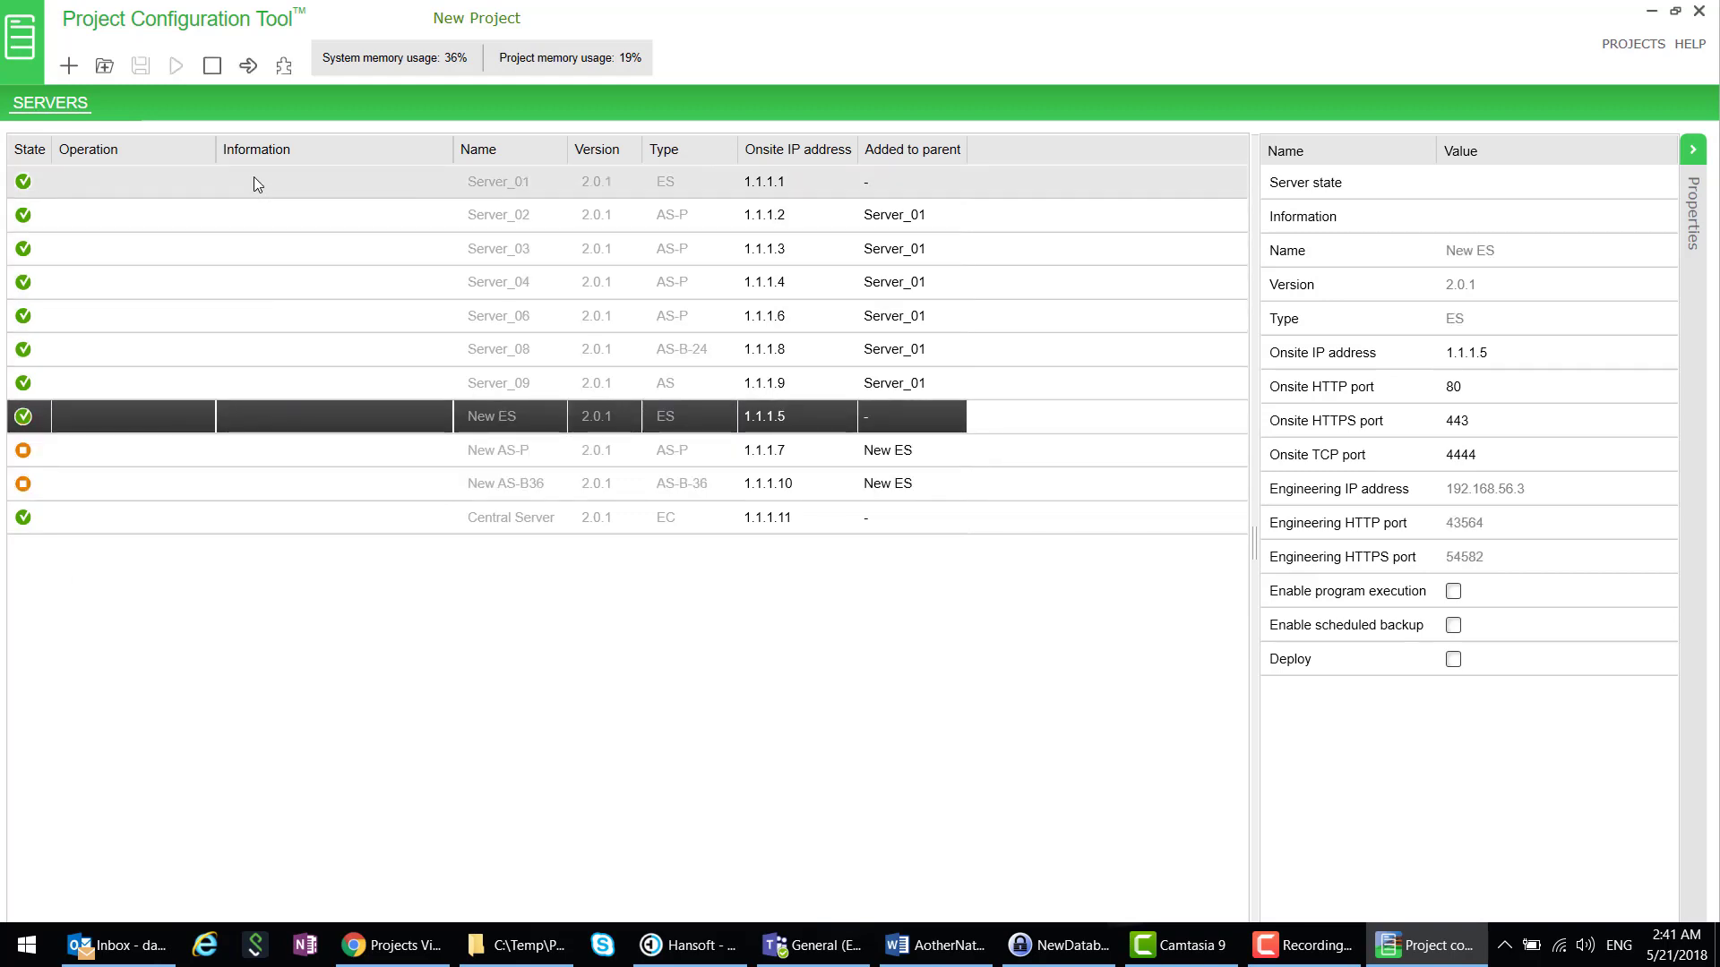
{"action": "left_click", "coordinate": [274, 191], "text": "ctrl"}
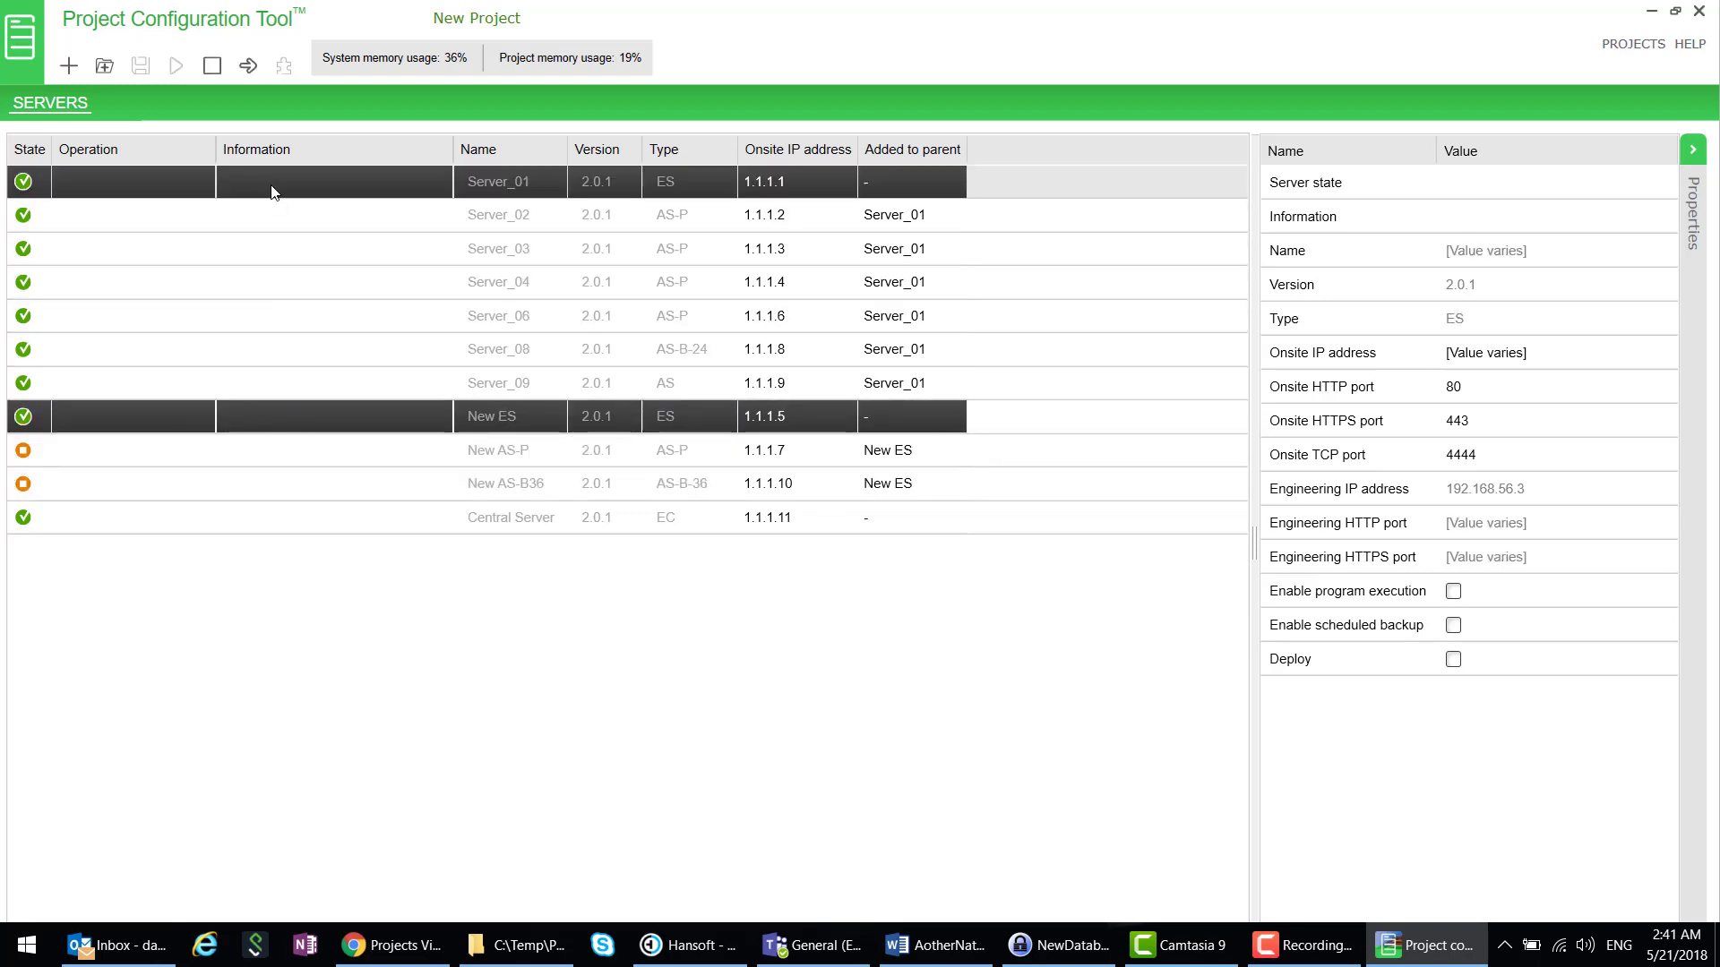
{"action": "right_click", "coordinate": [278, 192]}
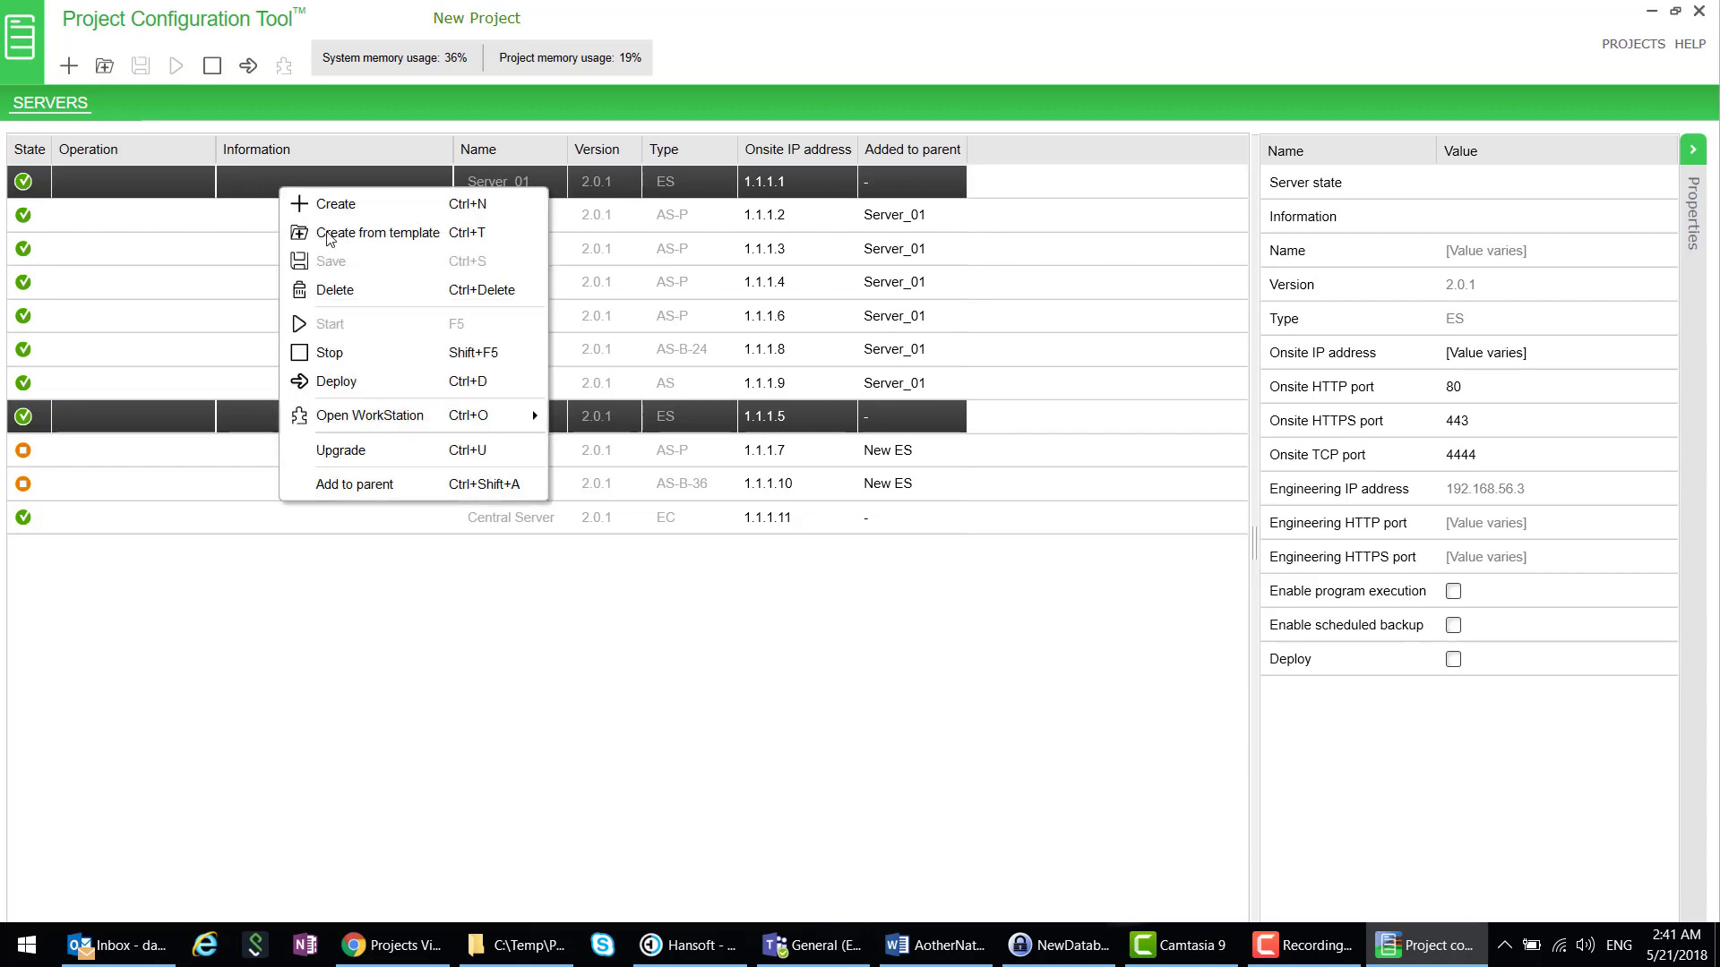
{"action": "left_click", "coordinate": [396, 484]}
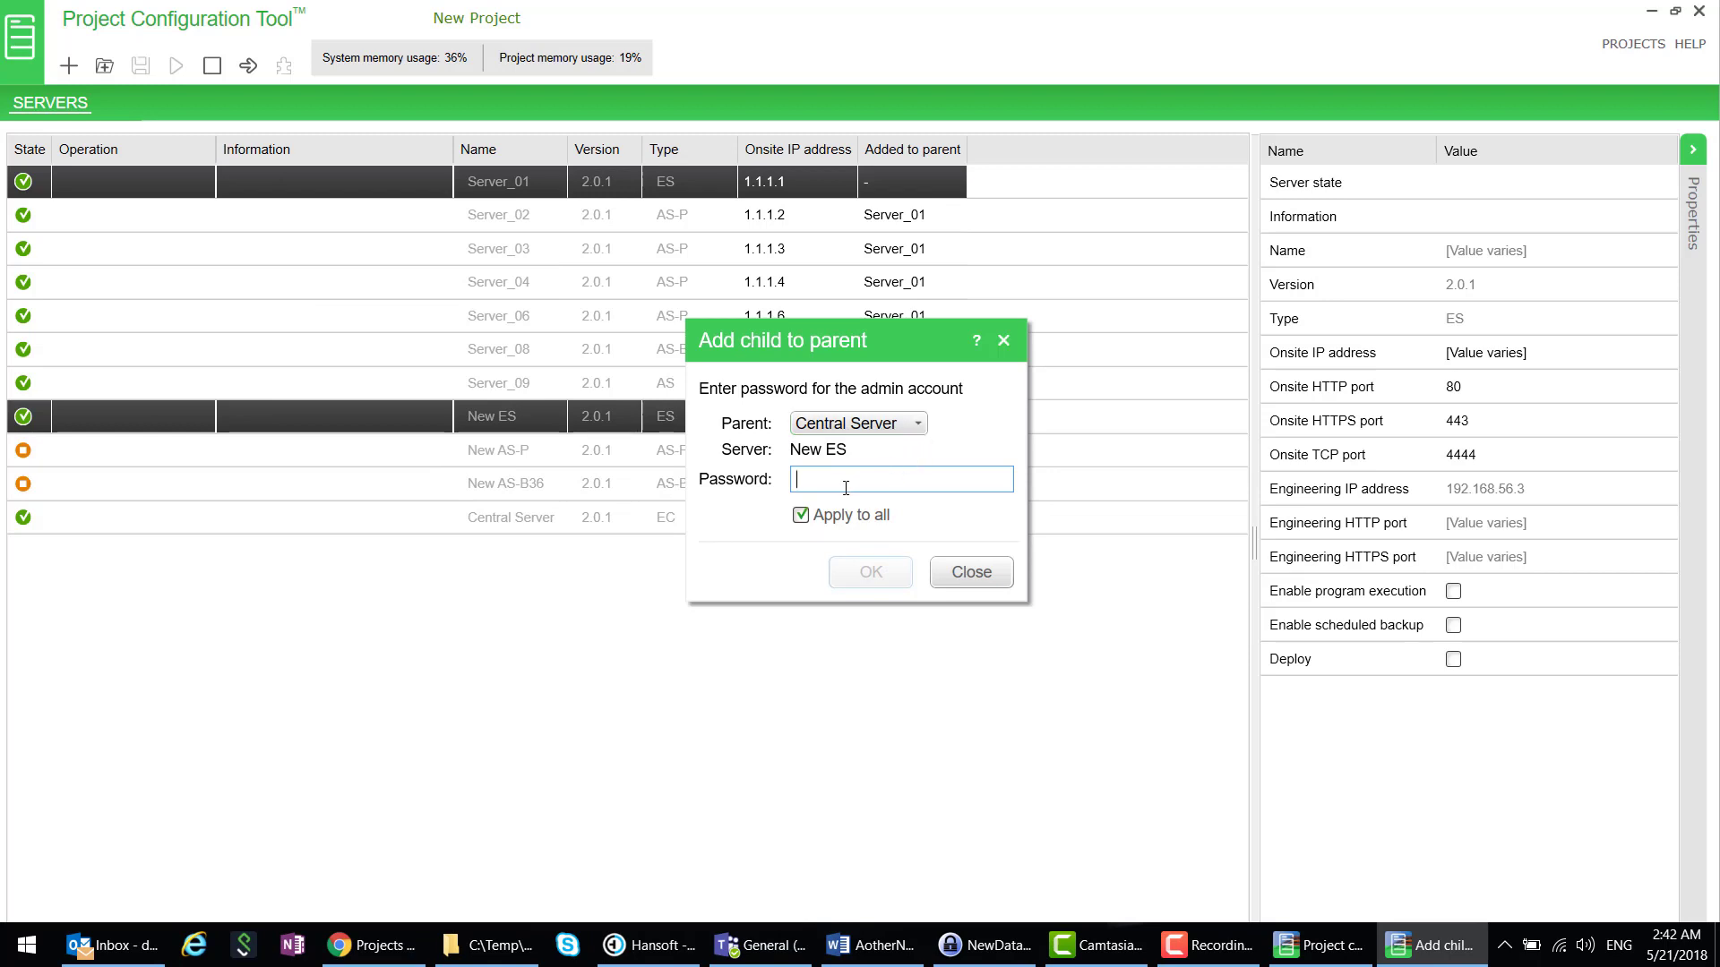
{"action": "type", "text": "•••••"}
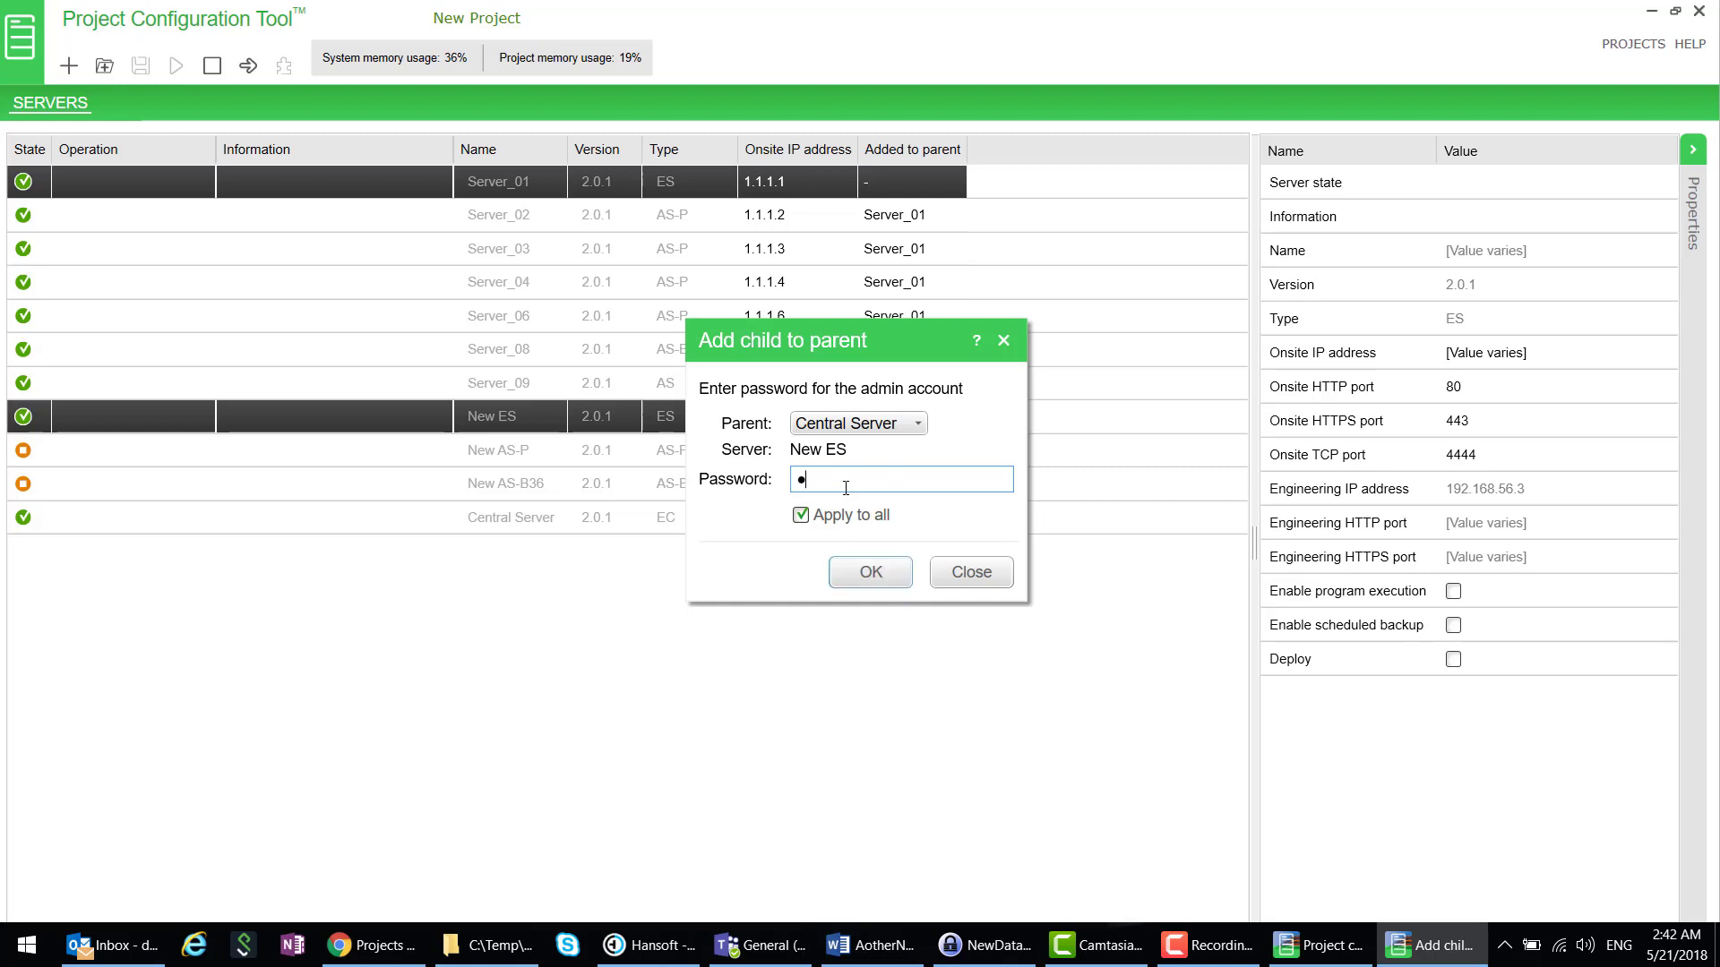
{"action": "type", "text": "••••"}
- Confirm adding New ES and Server_01 under Central Server
{"action": "left_click", "coordinate": [870, 572]}
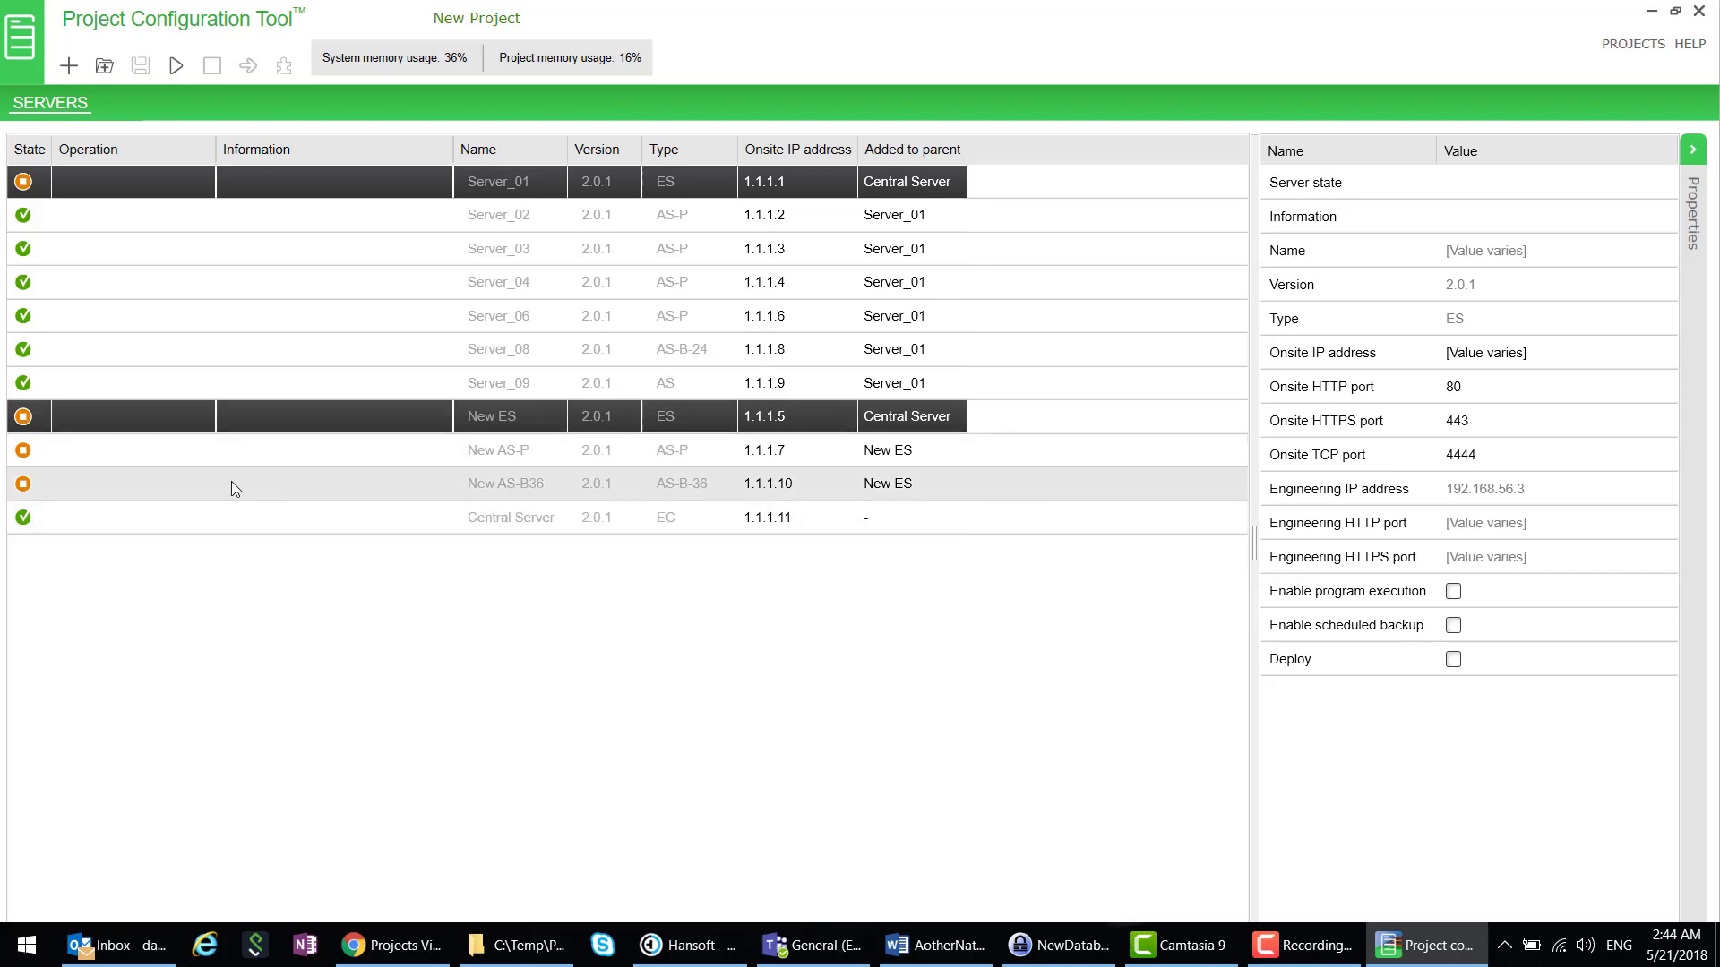
- Start the four stopped servers, including New AS-P and New AS-B36
{"action": "left_click", "coordinate": [212, 453], "text": "ctrl"}
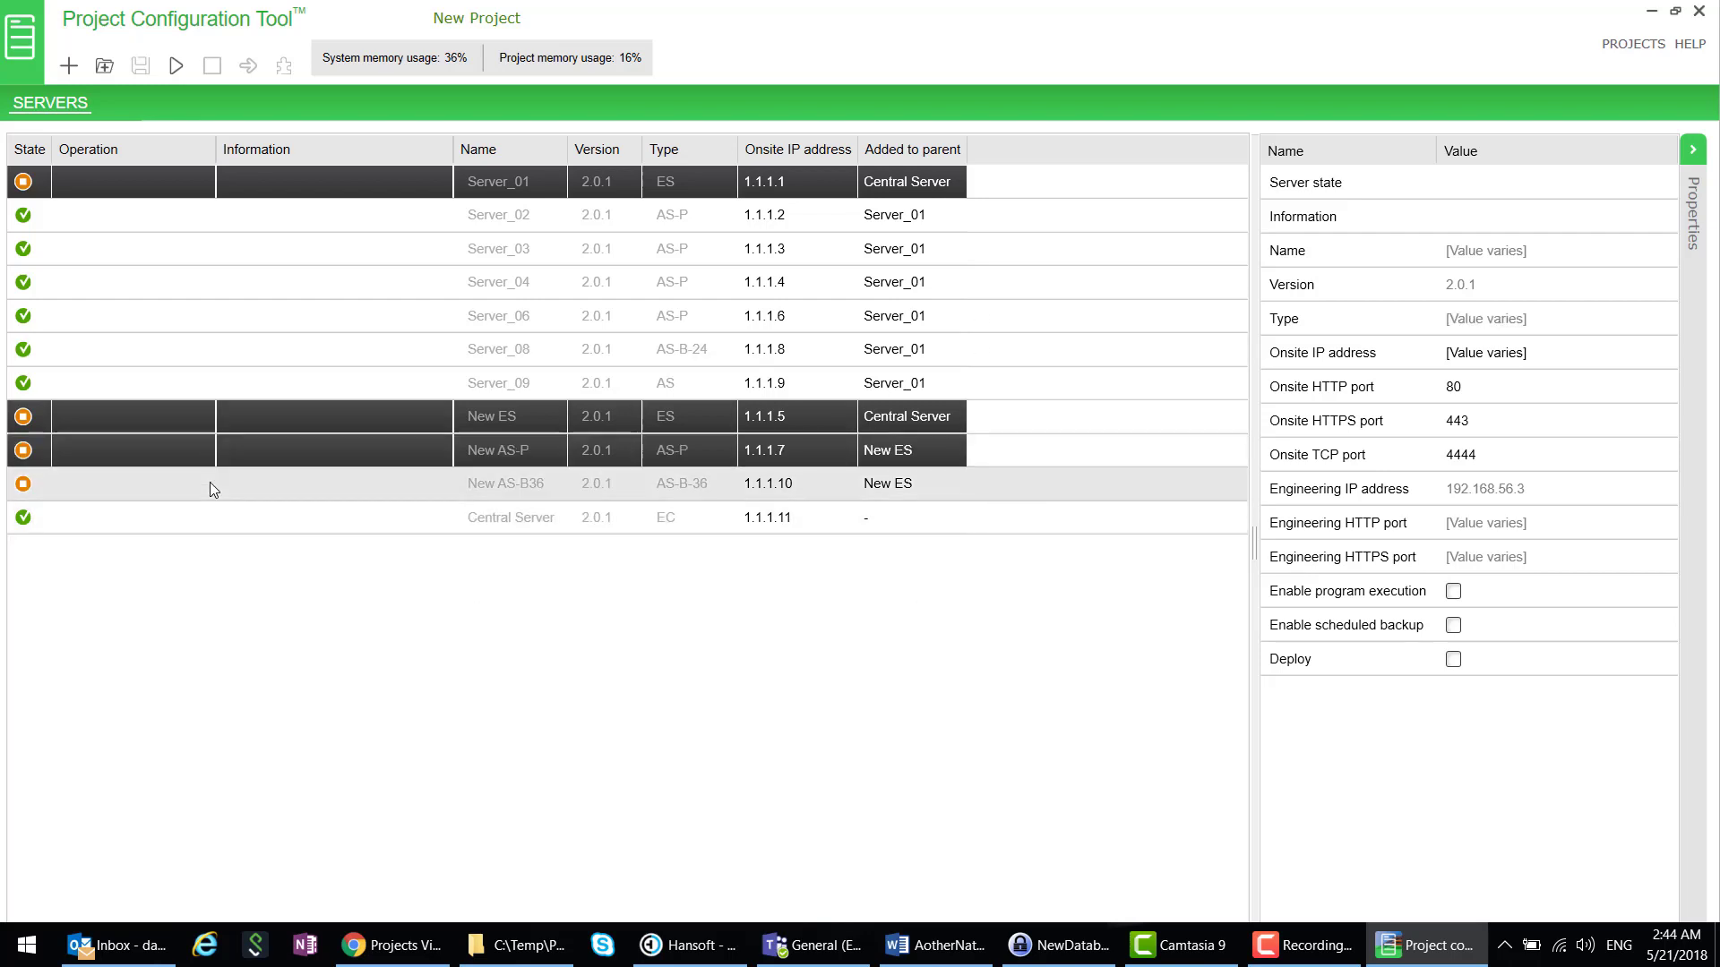
{"action": "left_click", "coordinate": [209, 482], "text": "ctrl"}
{"action": "left_click", "coordinate": [176, 67]}
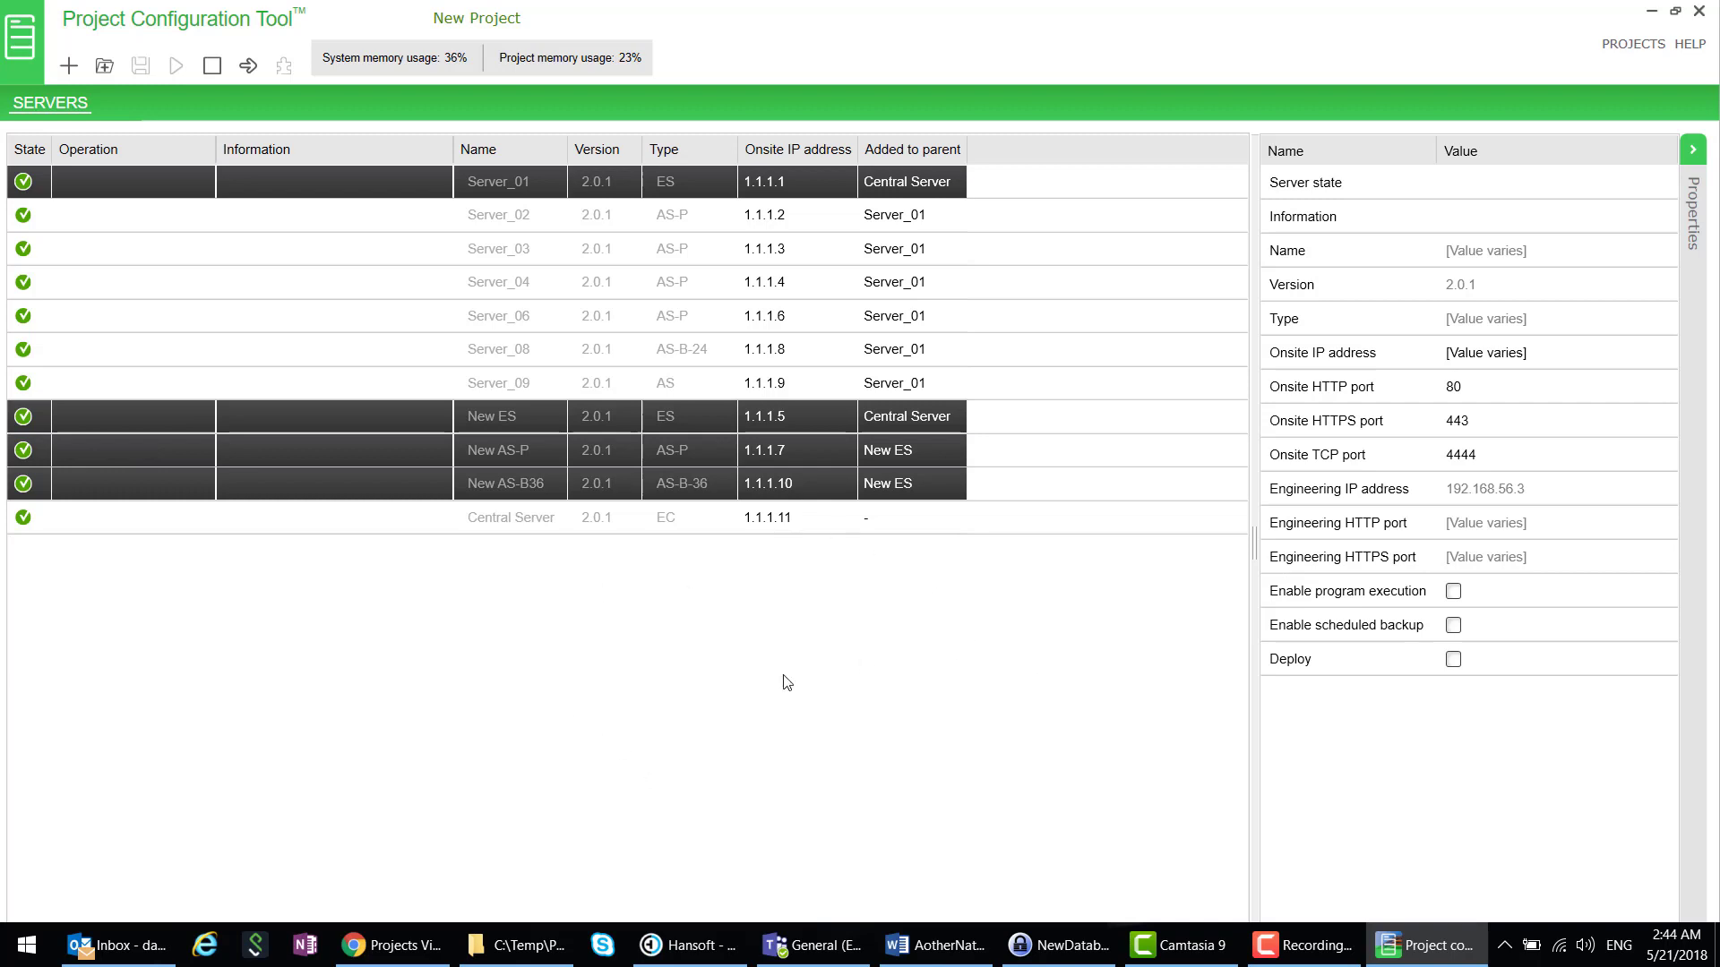
- Launch WorkStation for the Central Server
{"action": "left_click", "coordinate": [740, 693]}
{"action": "left_click", "coordinate": [171, 416]}
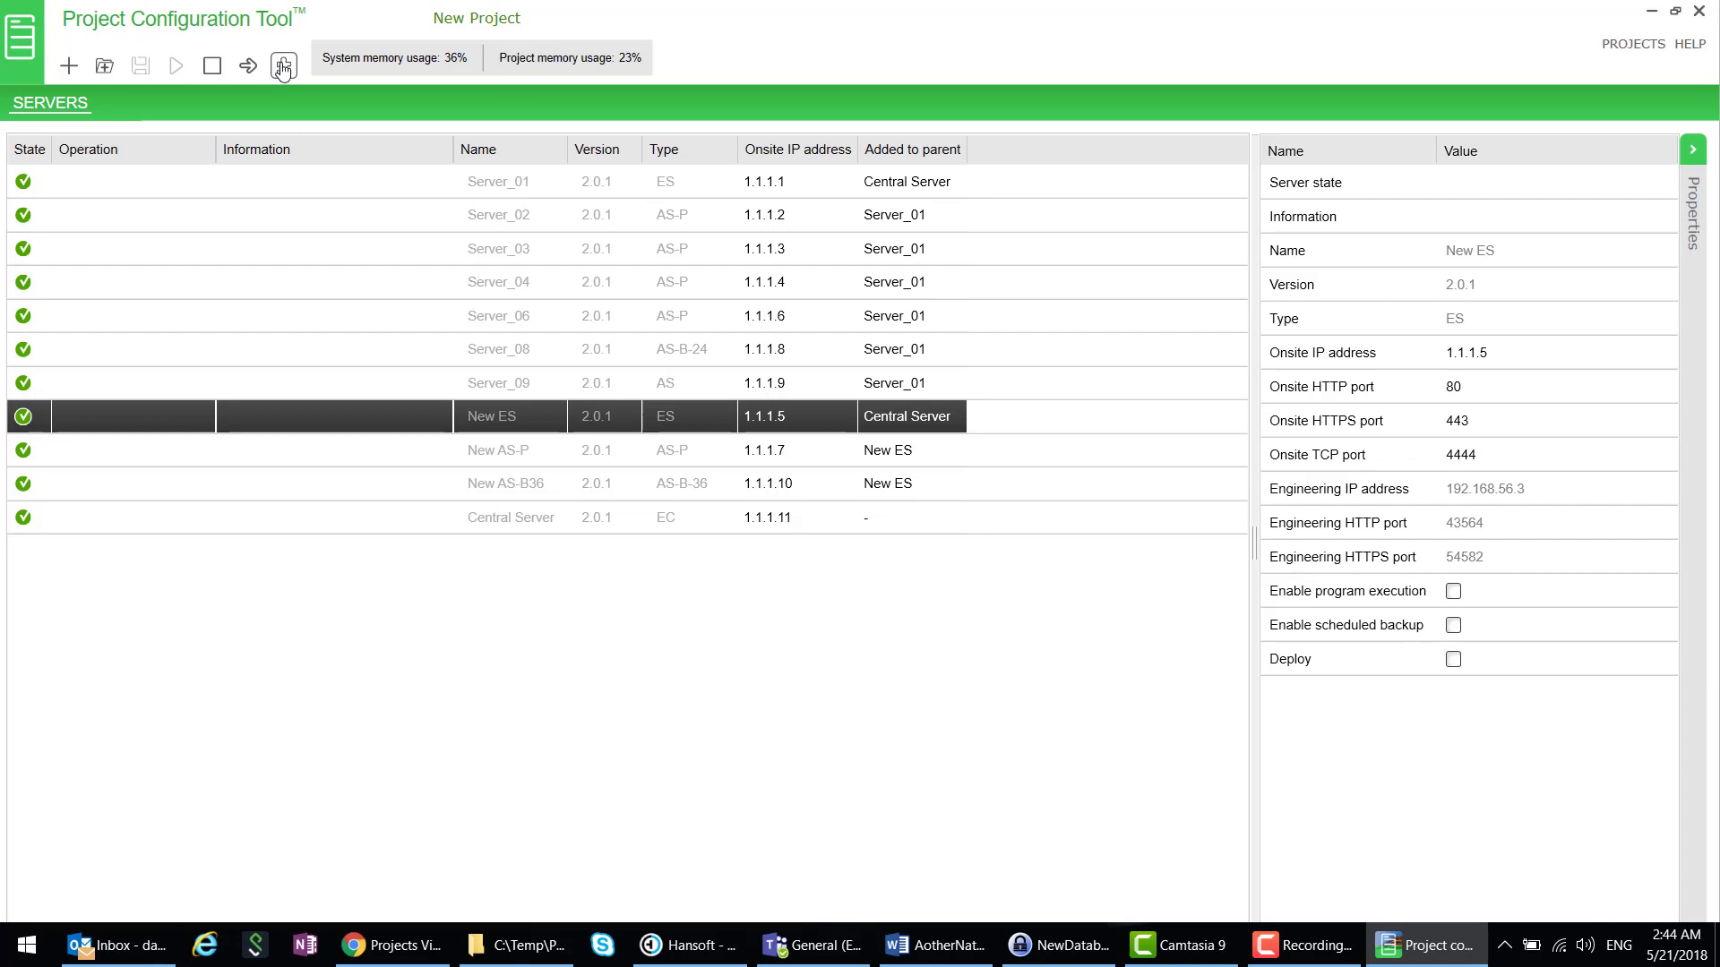
{"action": "left_click", "coordinate": [347, 529]}
{"action": "left_click", "coordinate": [281, 67]}
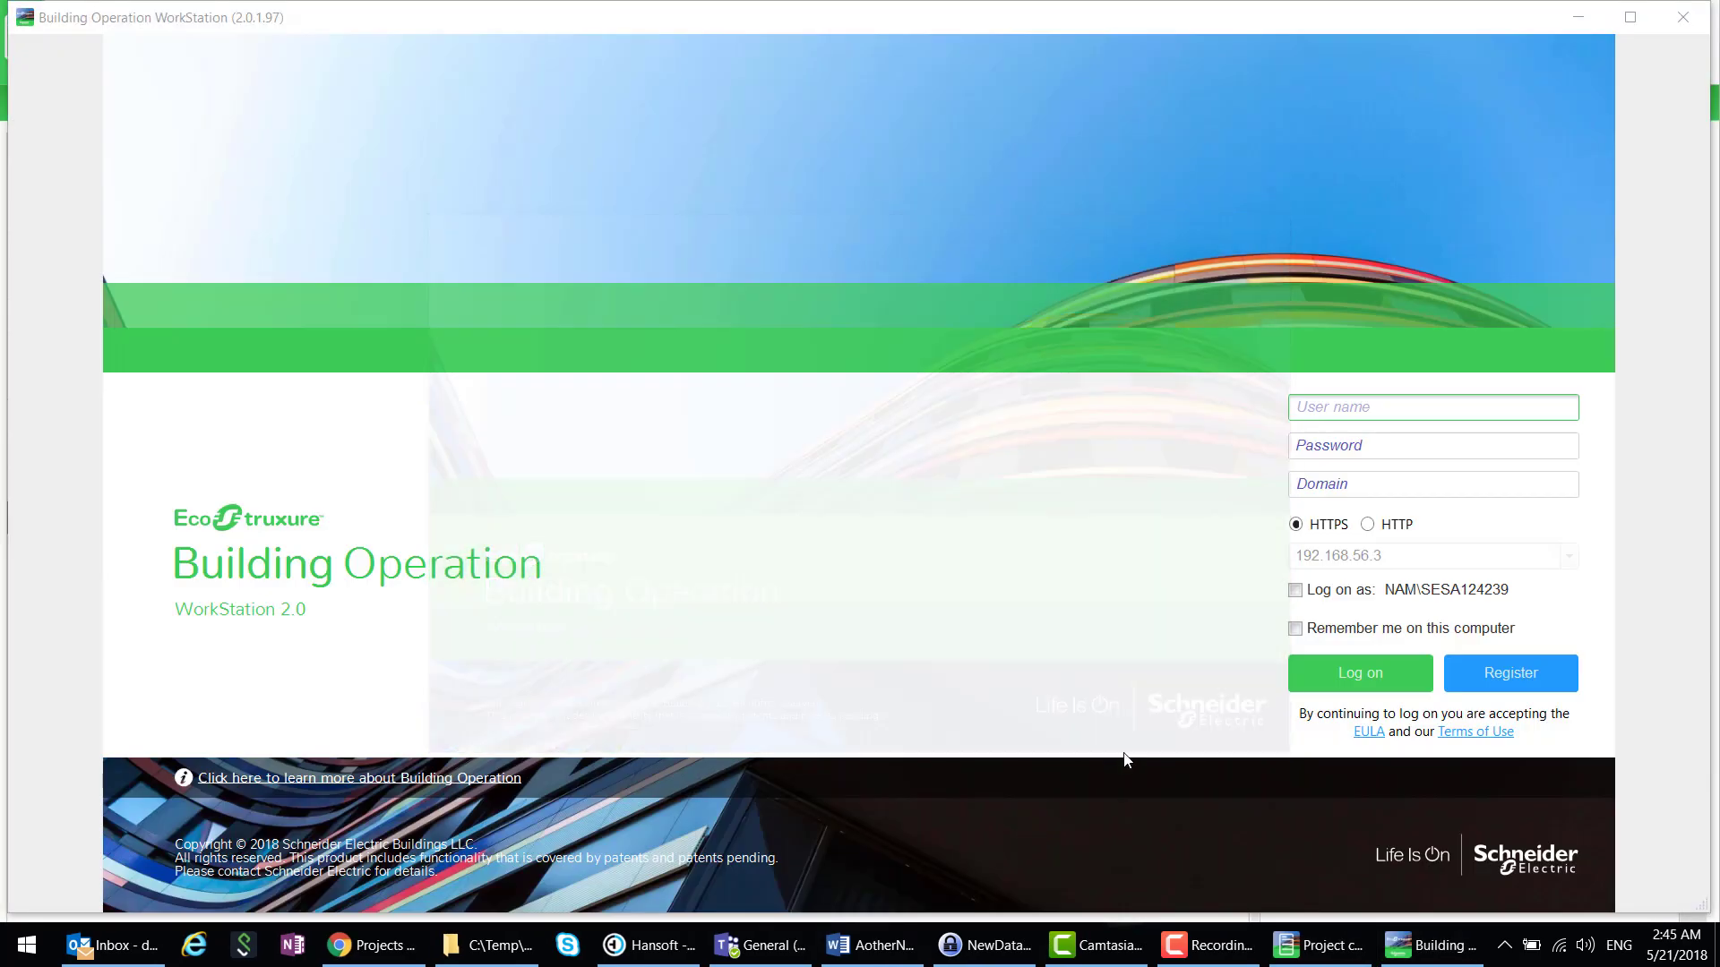
- Log on to Central Server as admin and trust its security certificate
{"action": "type", "text": "admin"}
{"action": "key", "text": "Tab"}
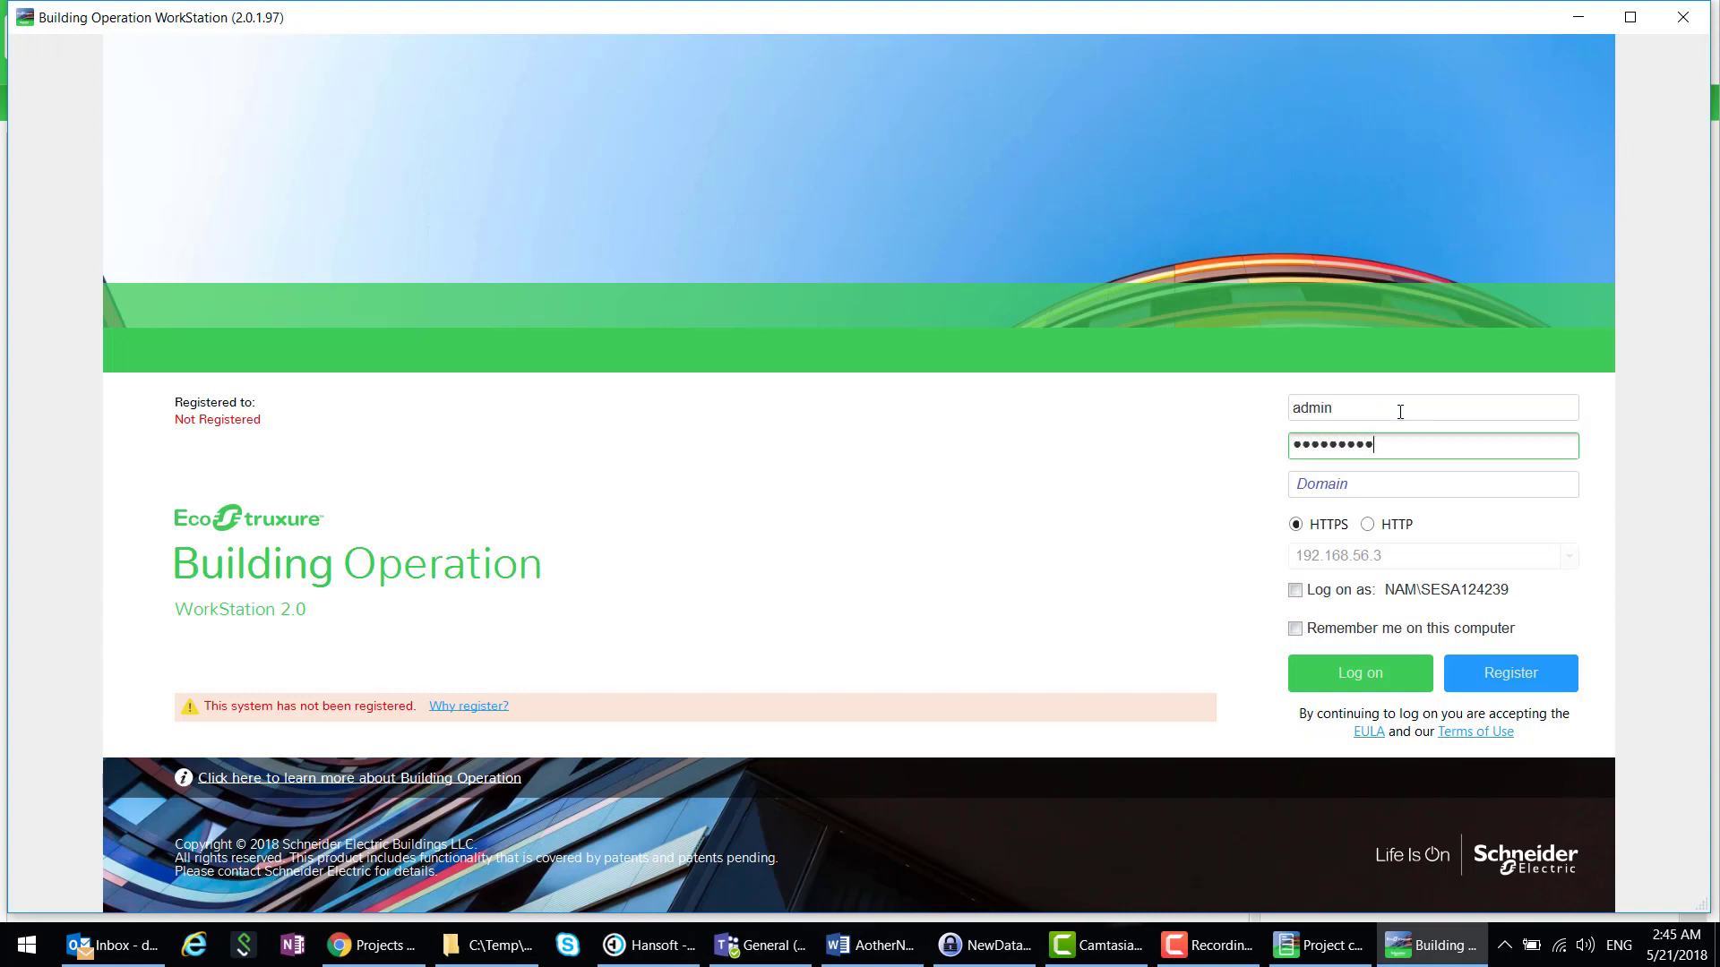
{"action": "left_click", "coordinate": [1366, 673]}
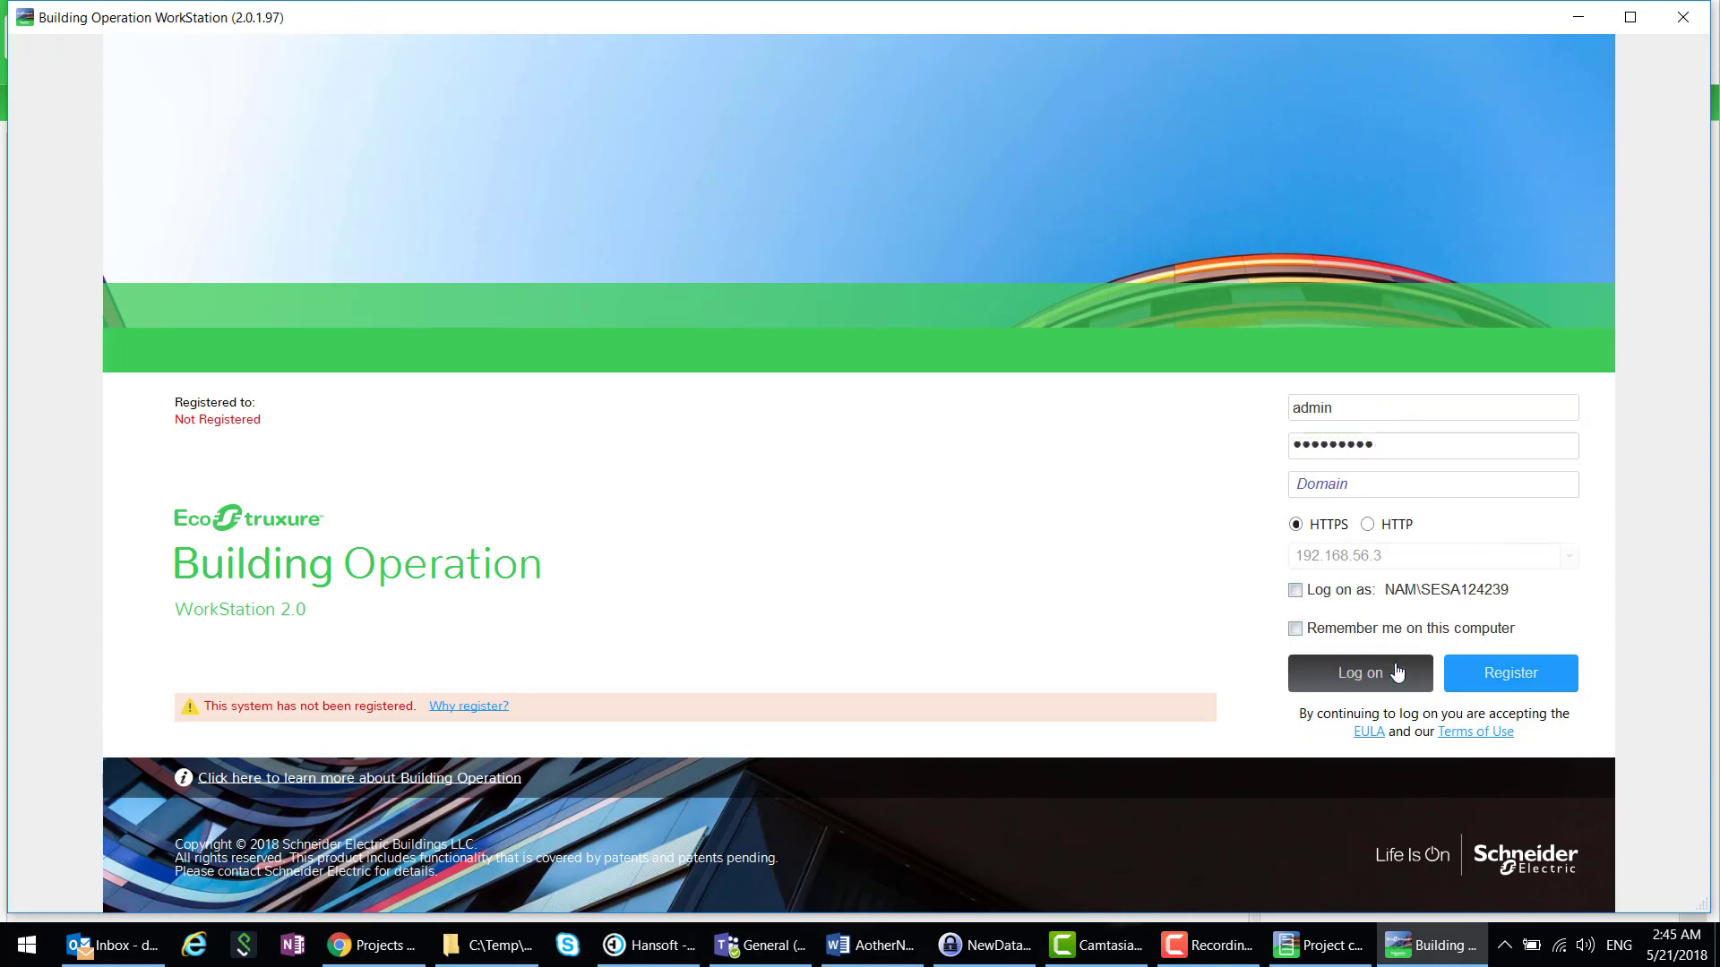
{"action": "left_click", "coordinate": [1074, 552]}
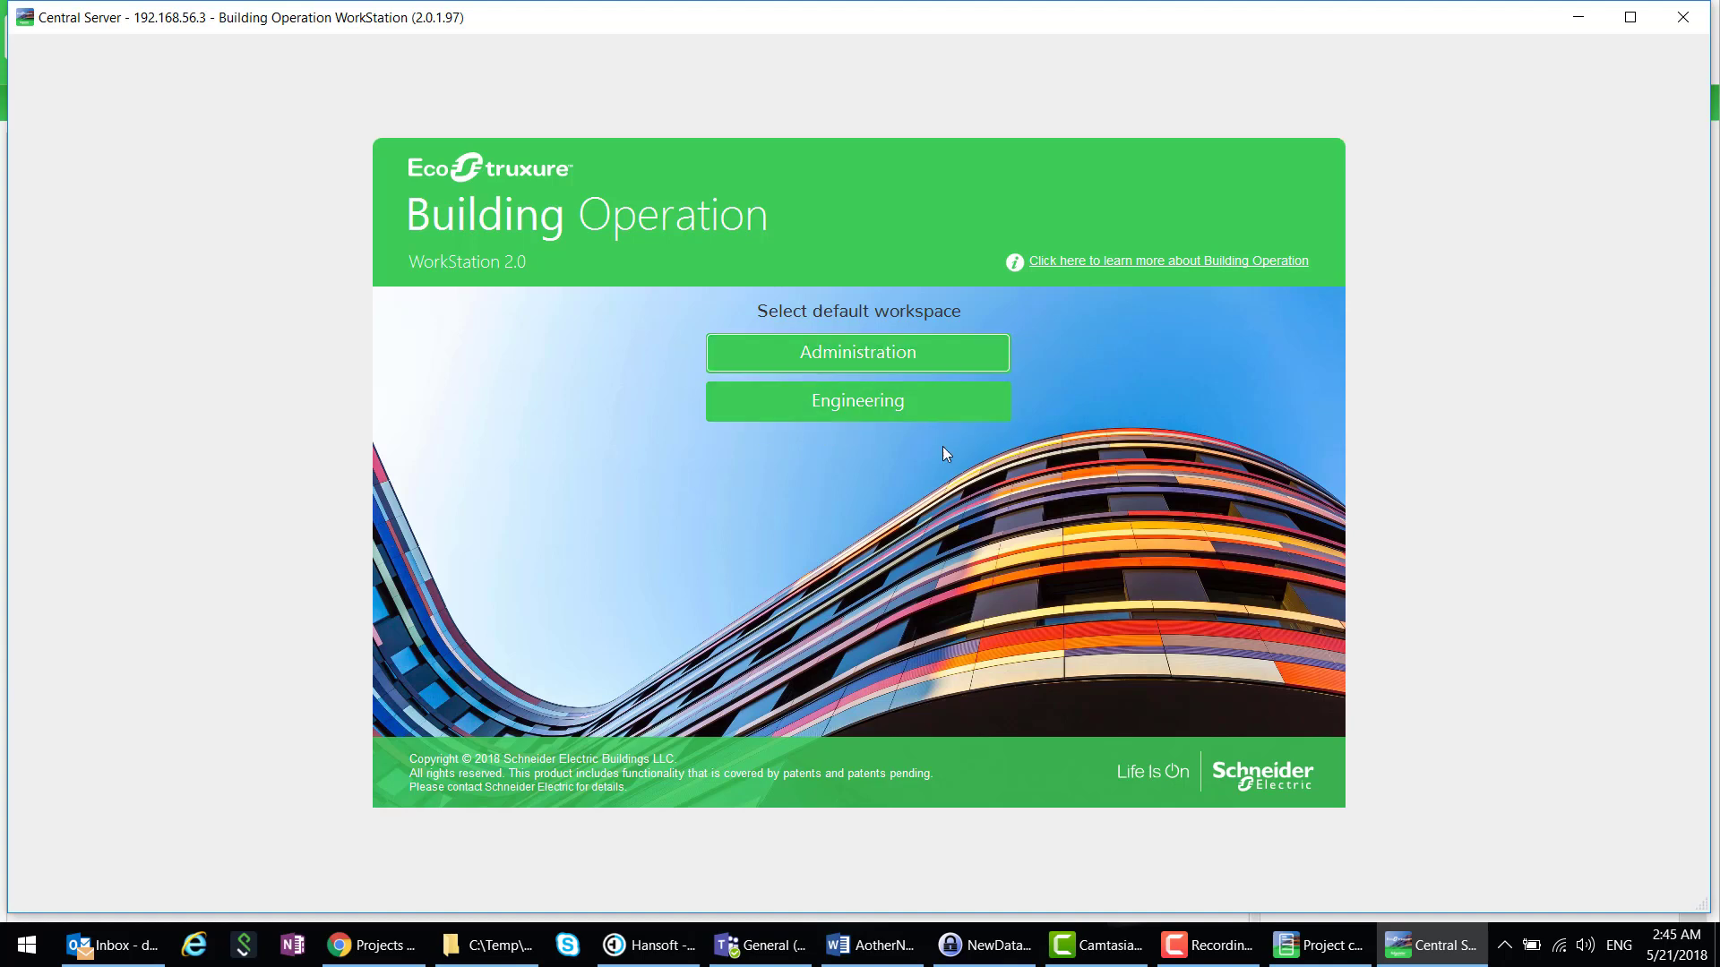
- Open Engineering and expand Central Server > Servers > New ES > Servers and Server_01 > Servers
{"action": "left_click", "coordinate": [851, 405]}
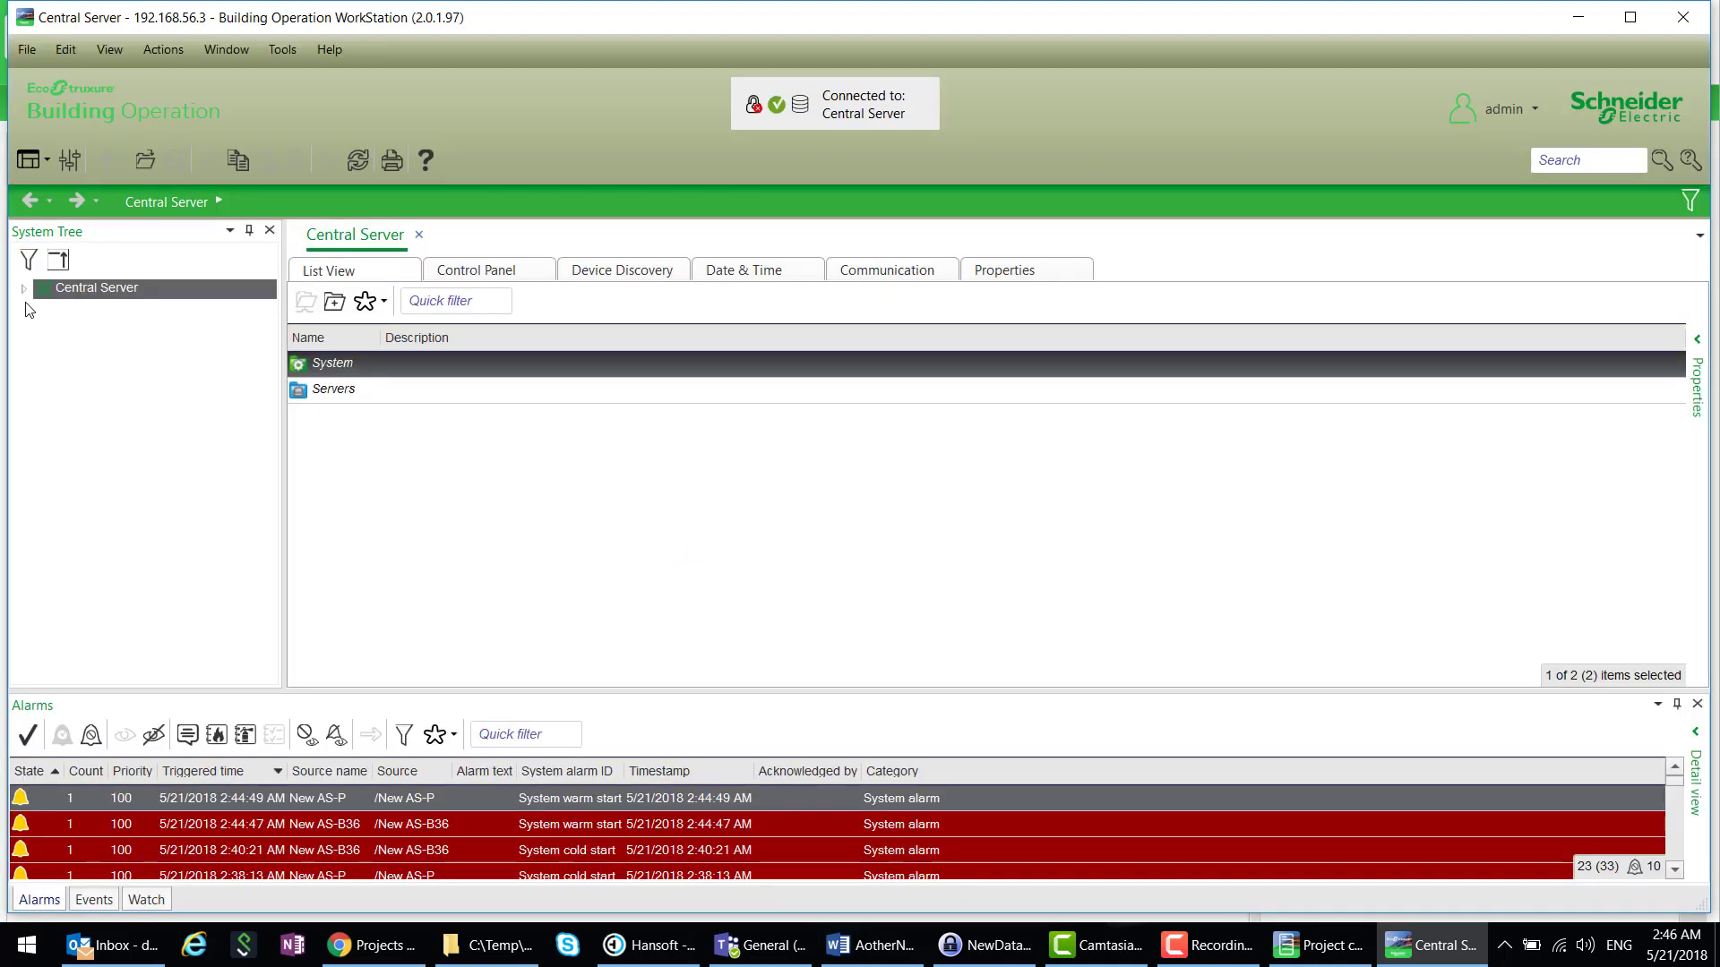
{"action": "left_click", "coordinate": [24, 290]}
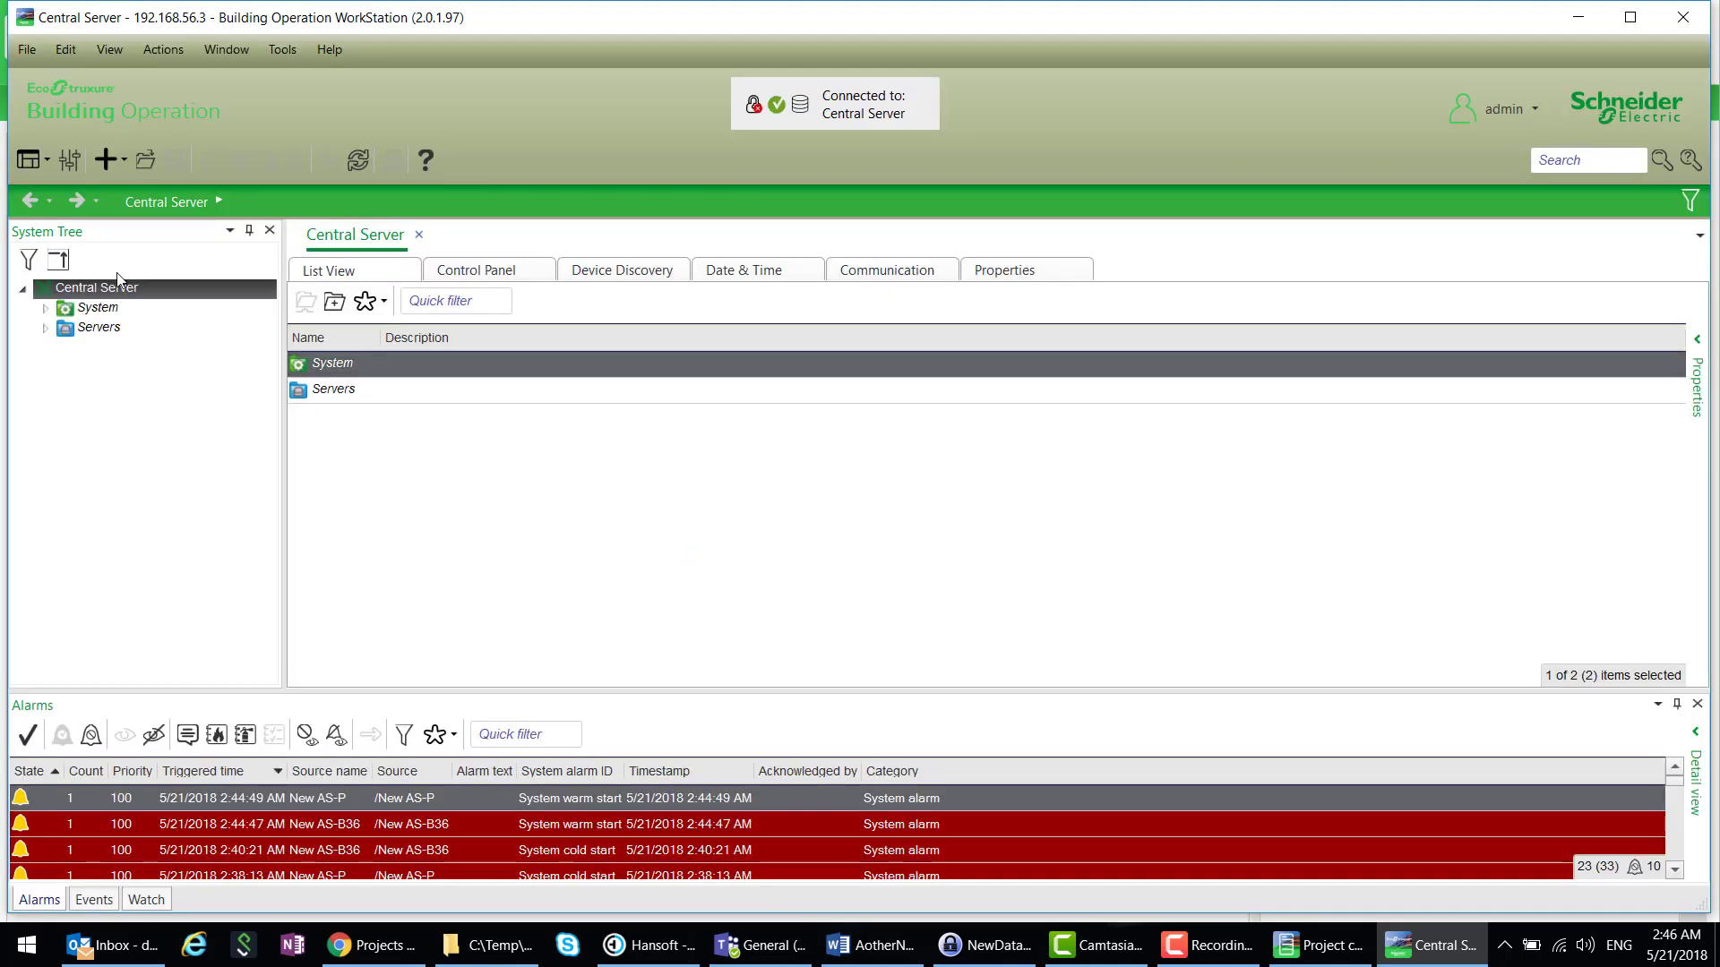
{"action": "left_click", "coordinate": [45, 328]}
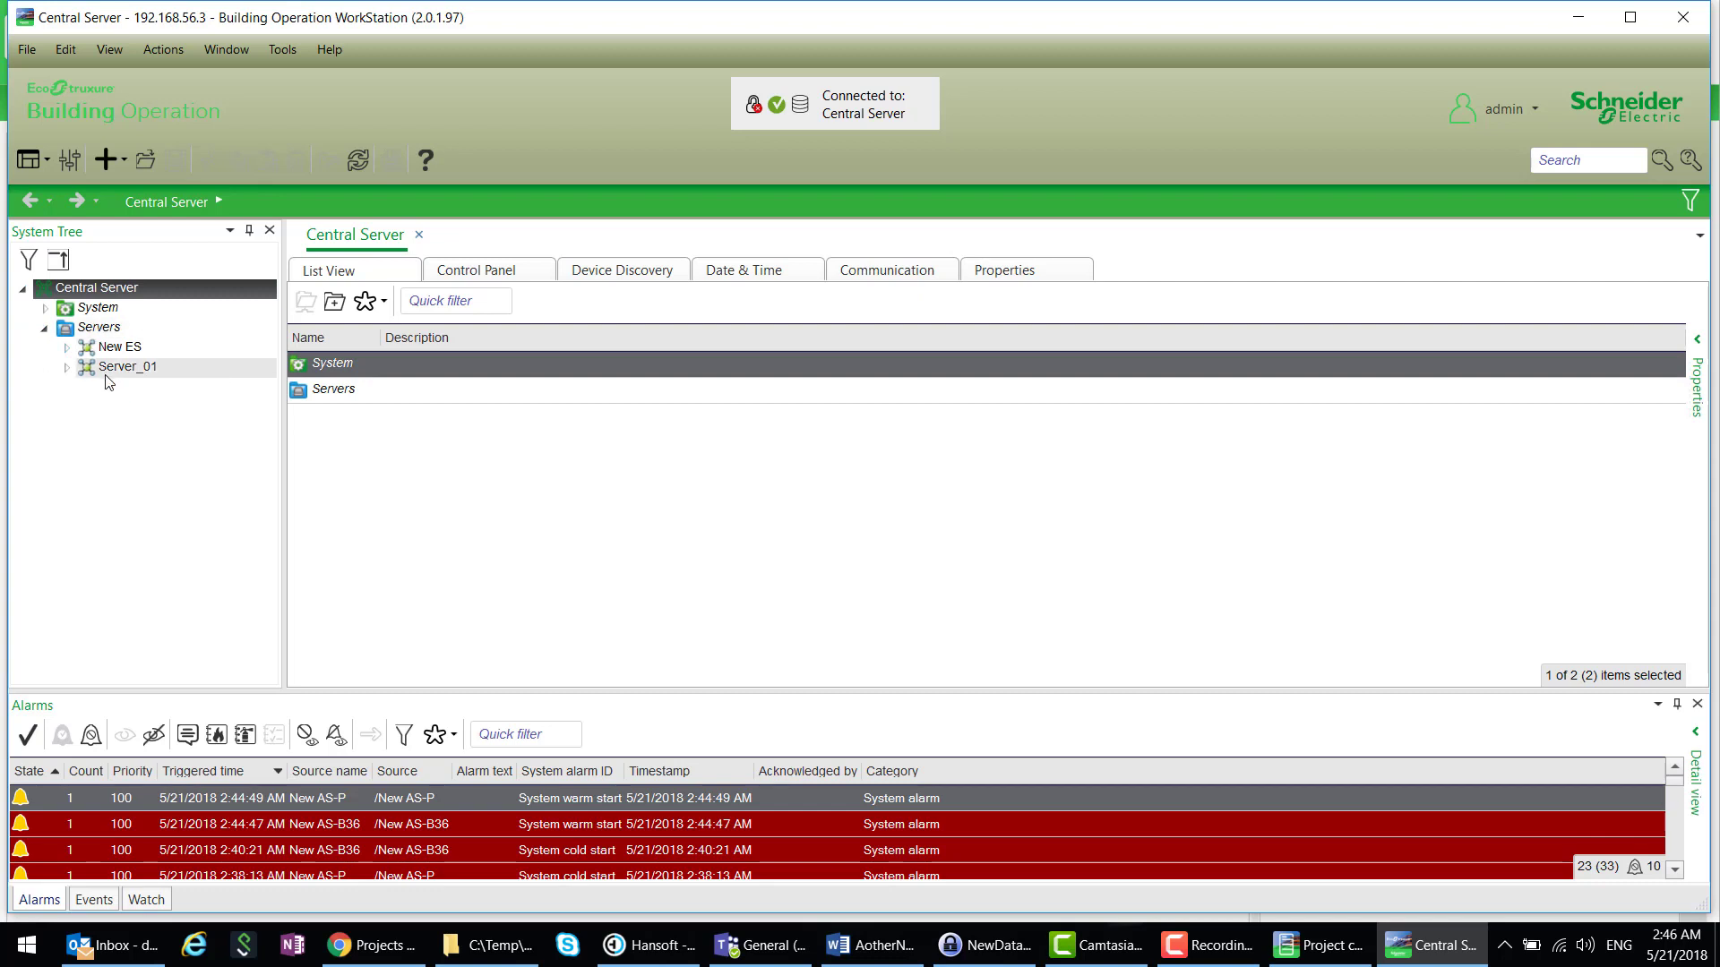
{"action": "left_click", "coordinate": [65, 348]}
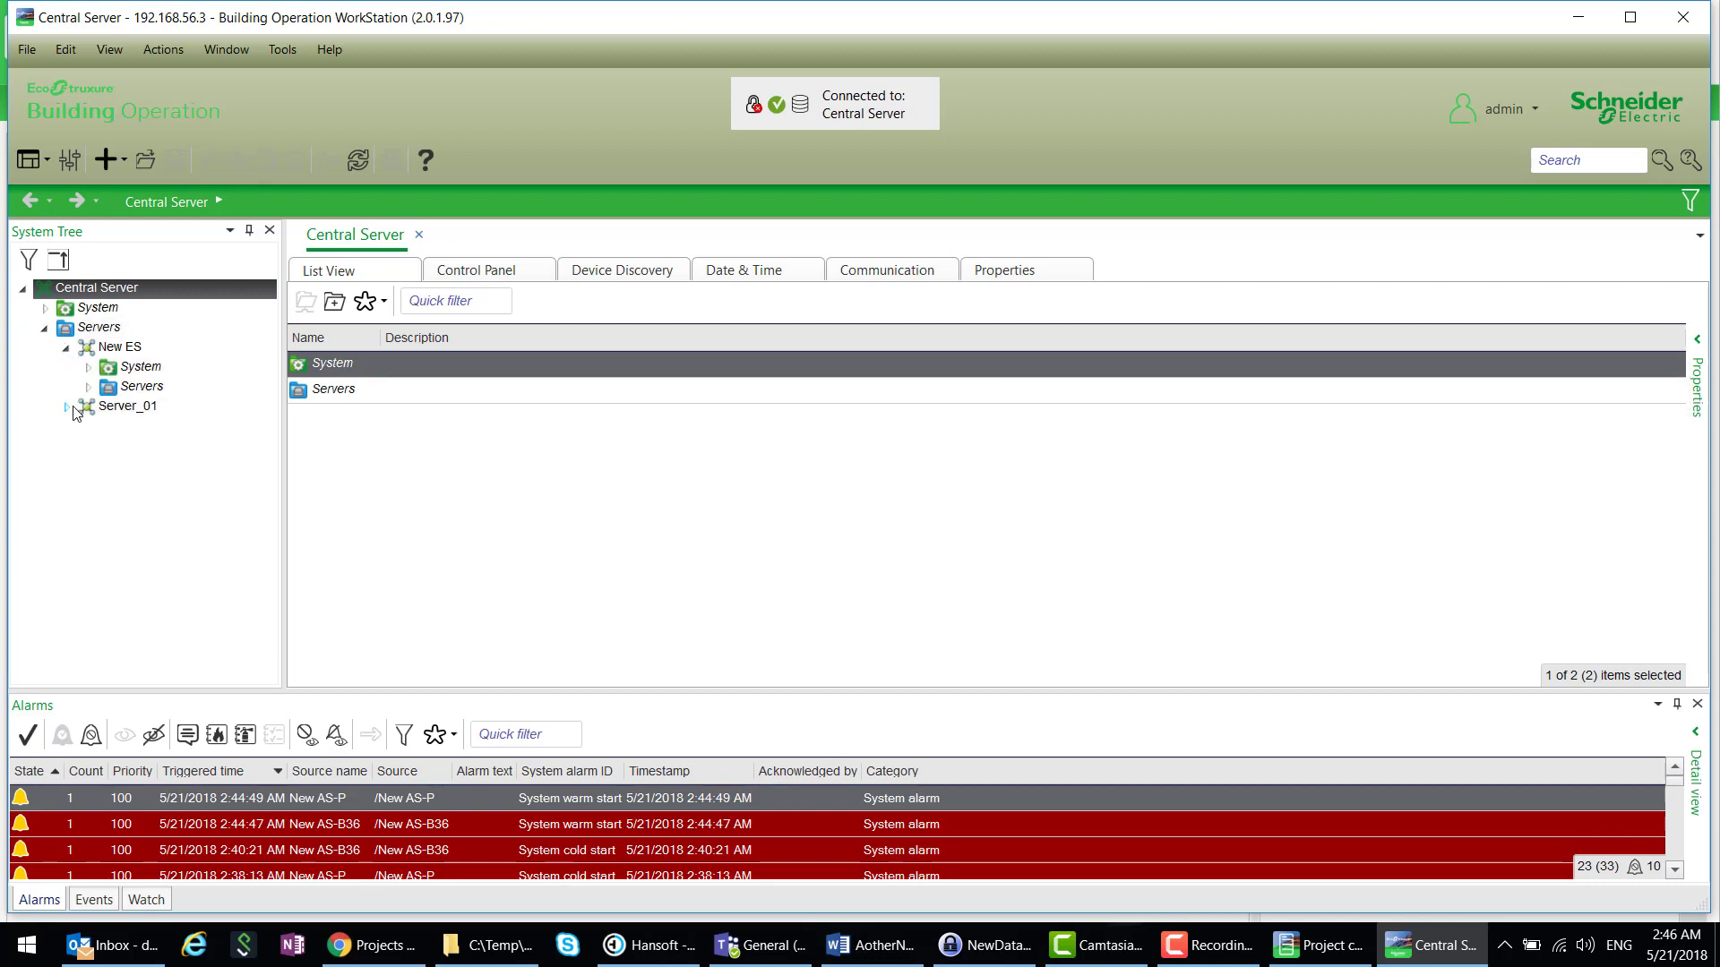
{"action": "left_click", "coordinate": [88, 386]}
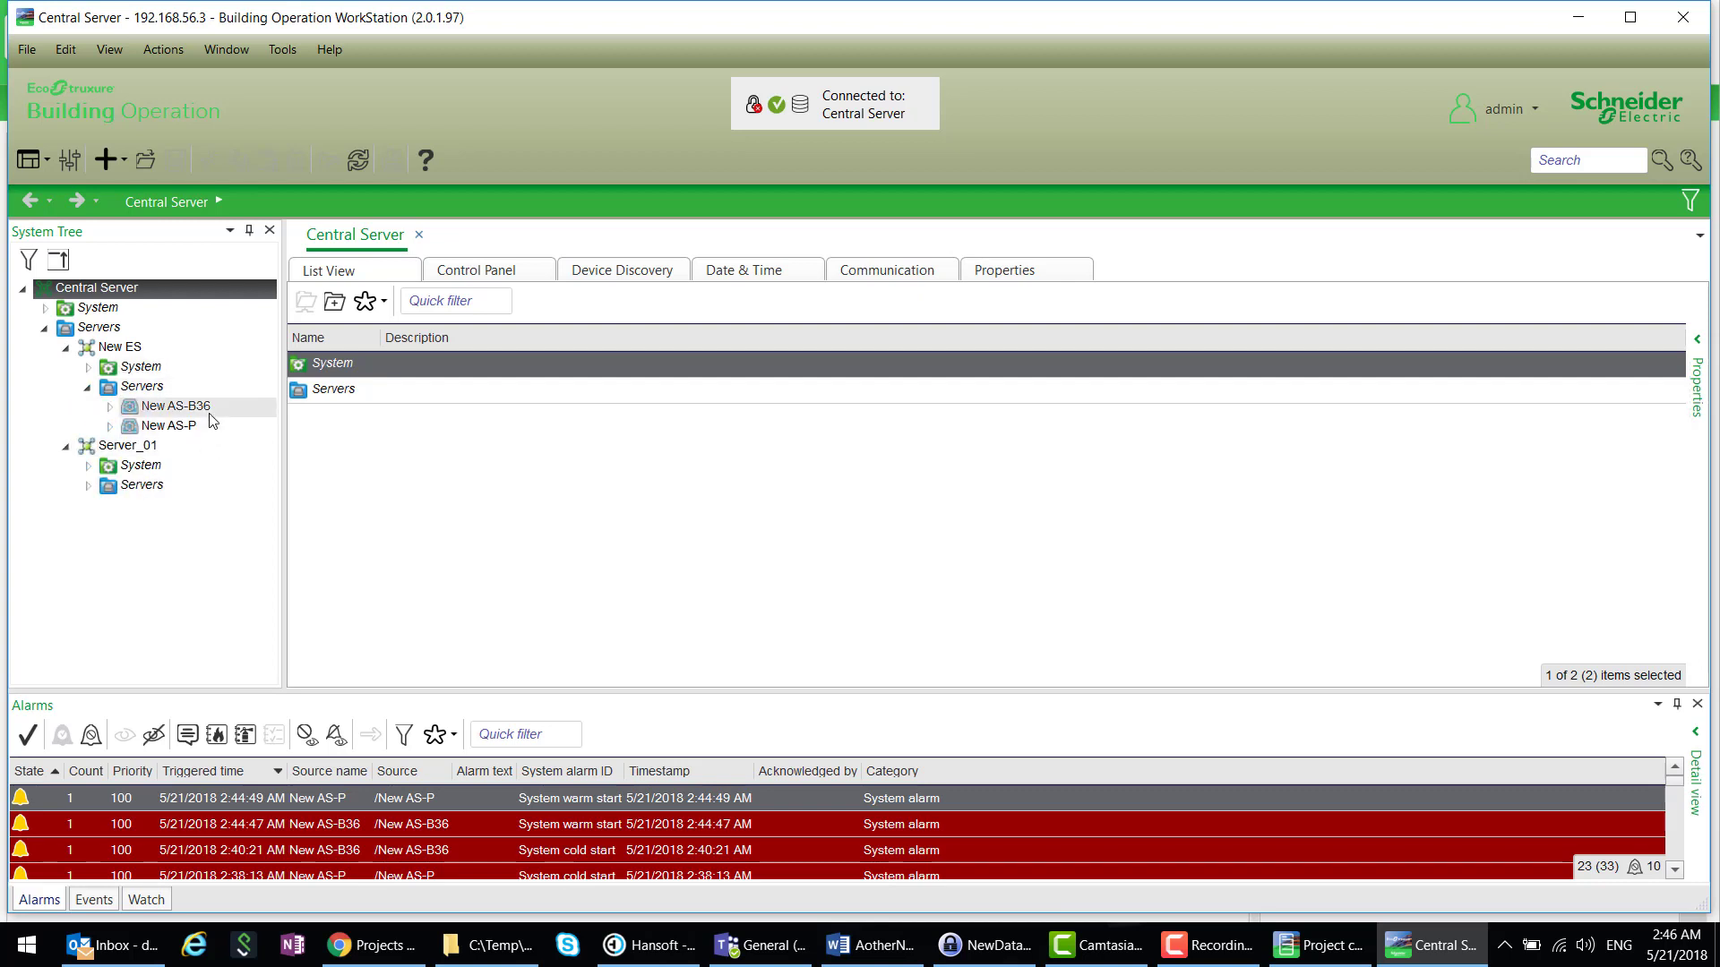
{"action": "left_click", "coordinate": [88, 485]}
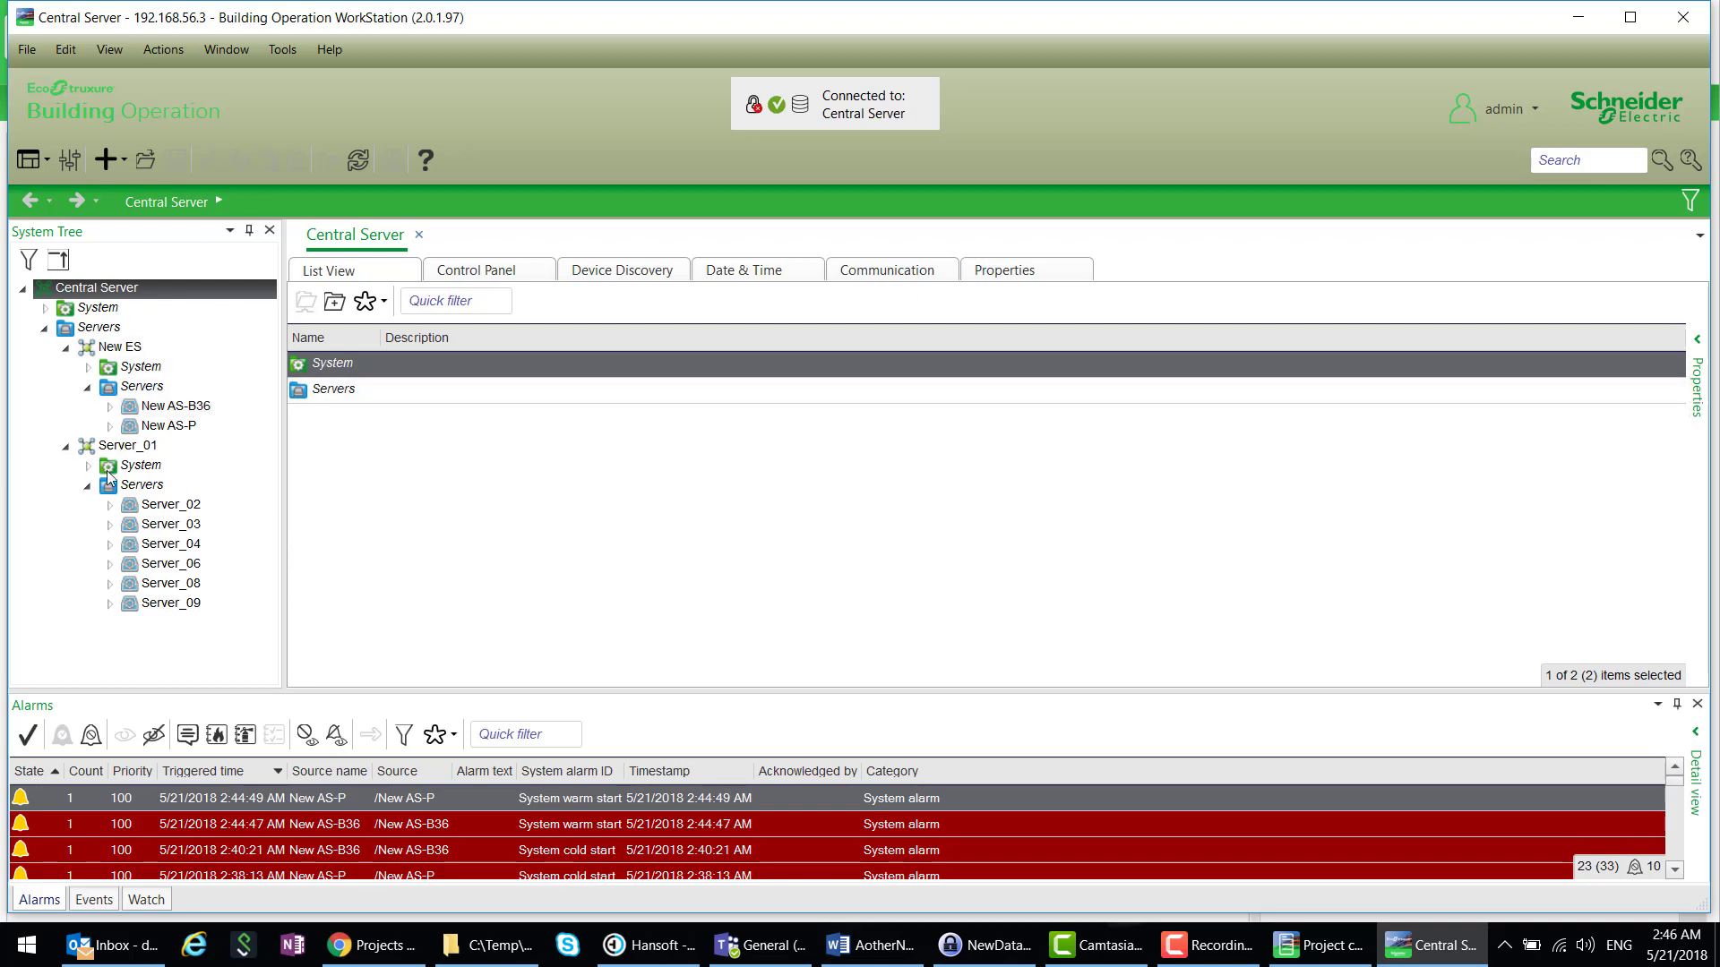
- Create a new Folder under the New AS-B36 server
{"action": "left_click", "coordinate": [187, 411]}
{"action": "right_click", "coordinate": [191, 412]}
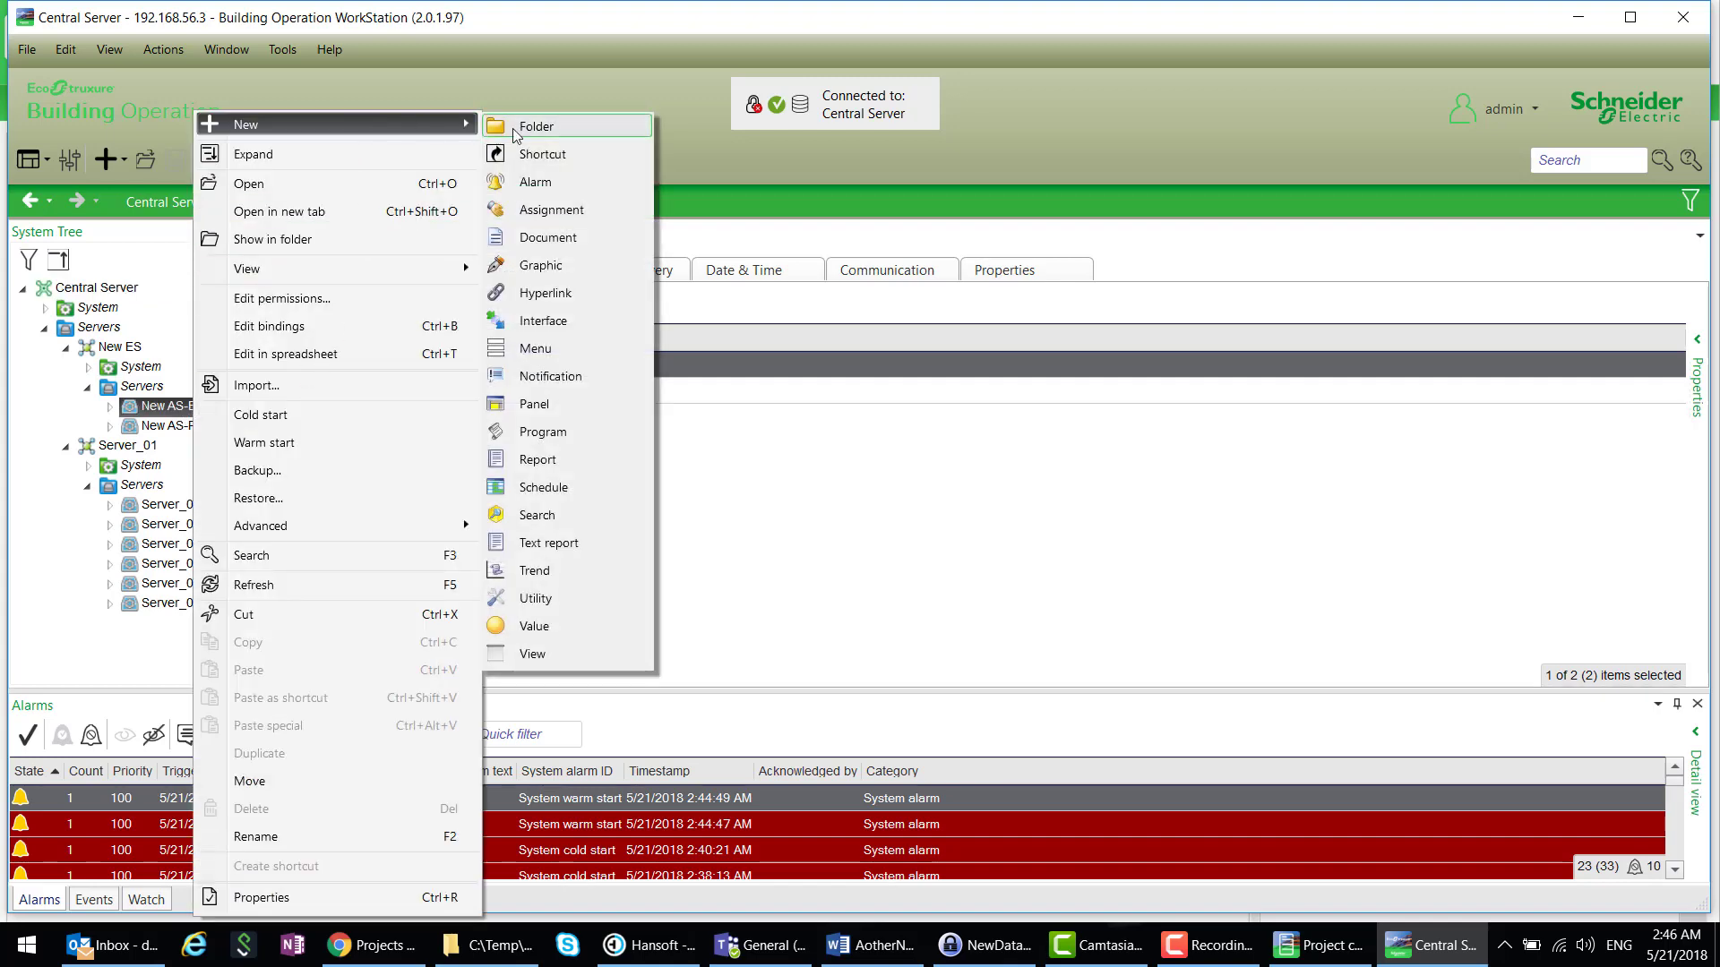
{"action": "left_click", "coordinate": [513, 181]}
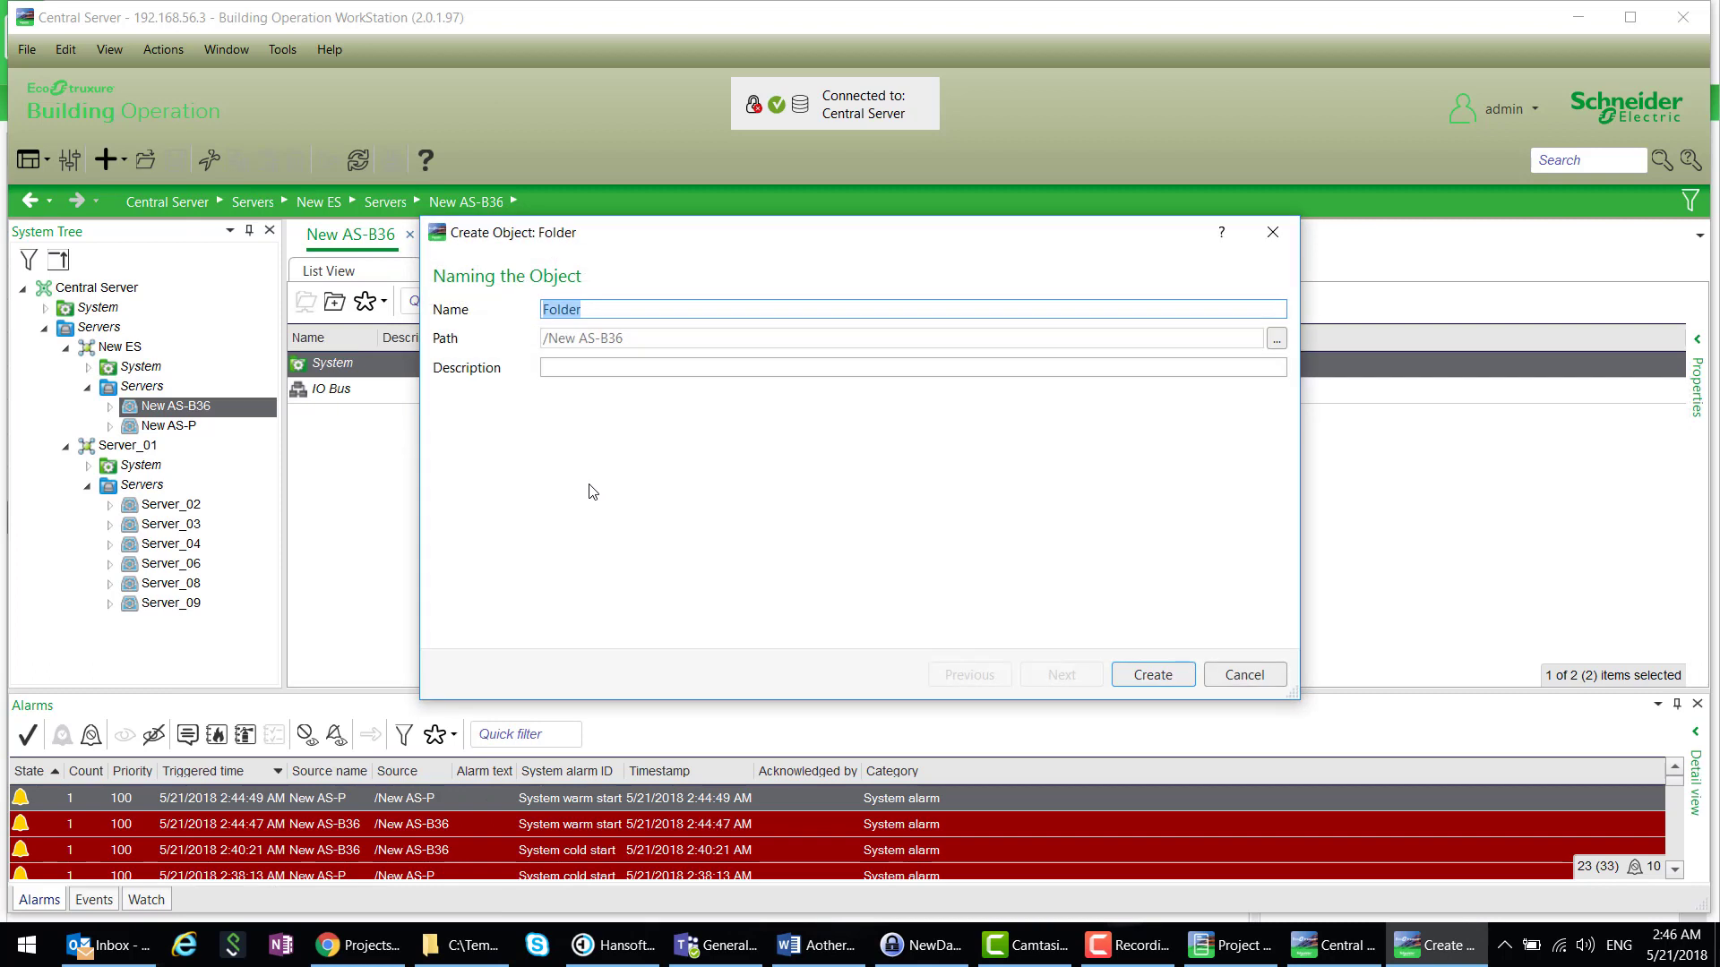
{"action": "left_click", "coordinate": [1155, 677]}
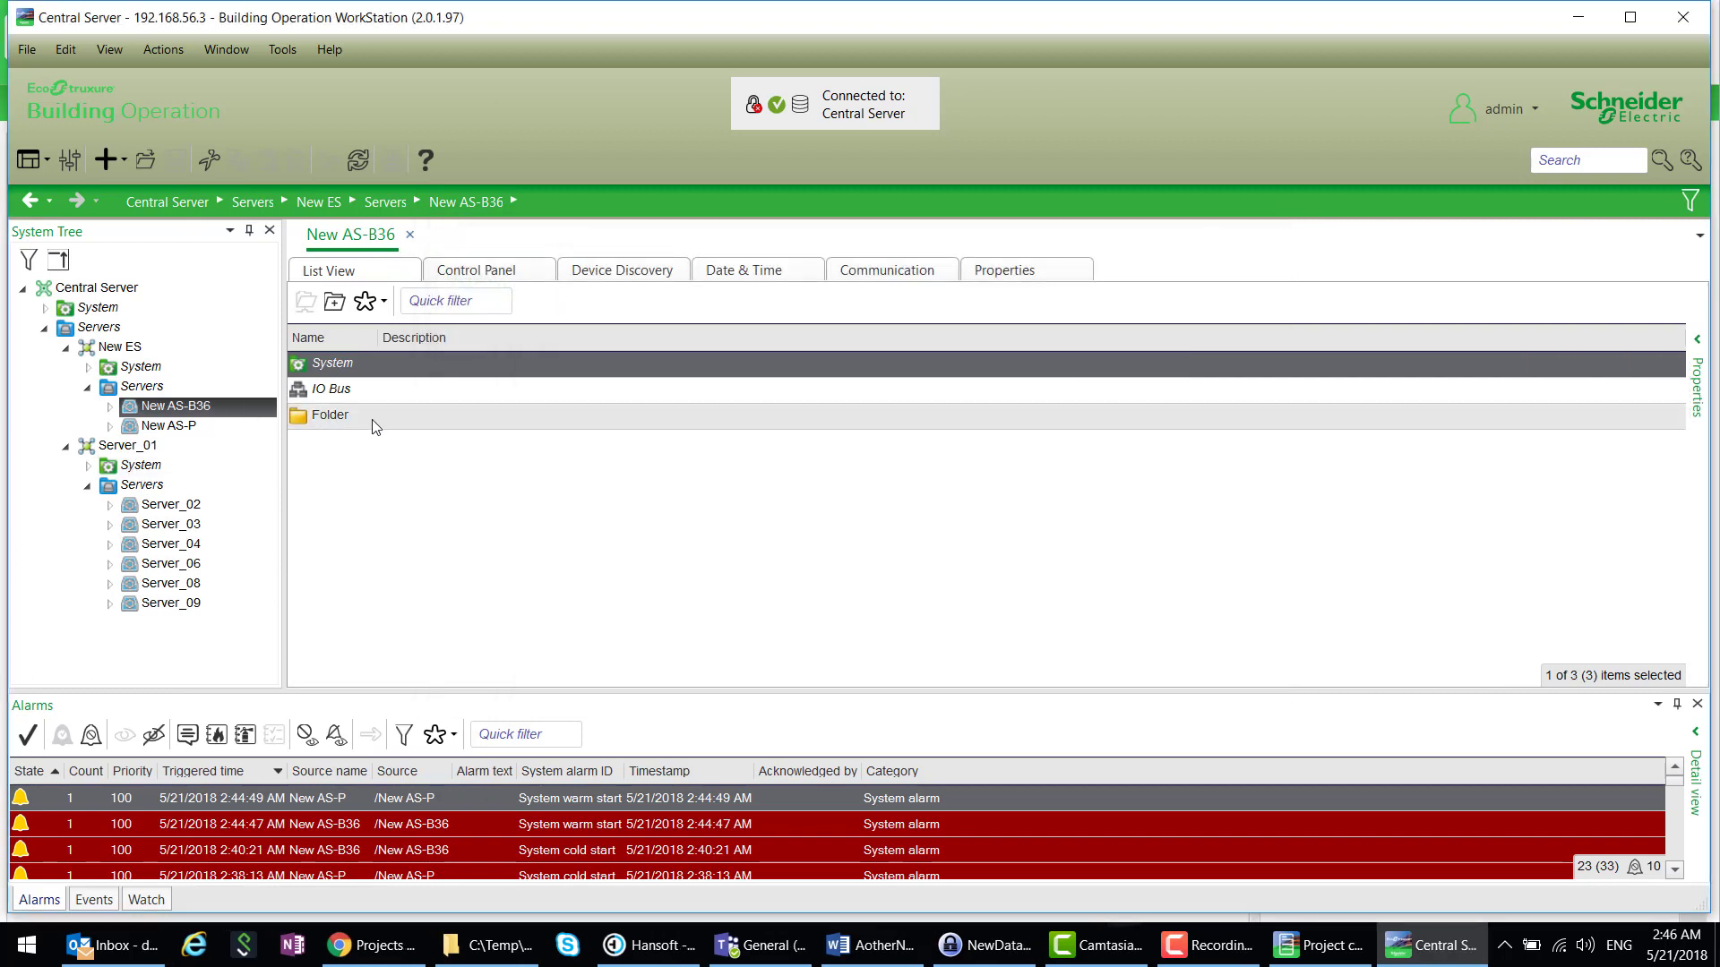
- Inside the new Folder, create an Analog Value named AV
{"action": "double_click", "coordinate": [375, 421]}
{"action": "right_click", "coordinate": [367, 424]}
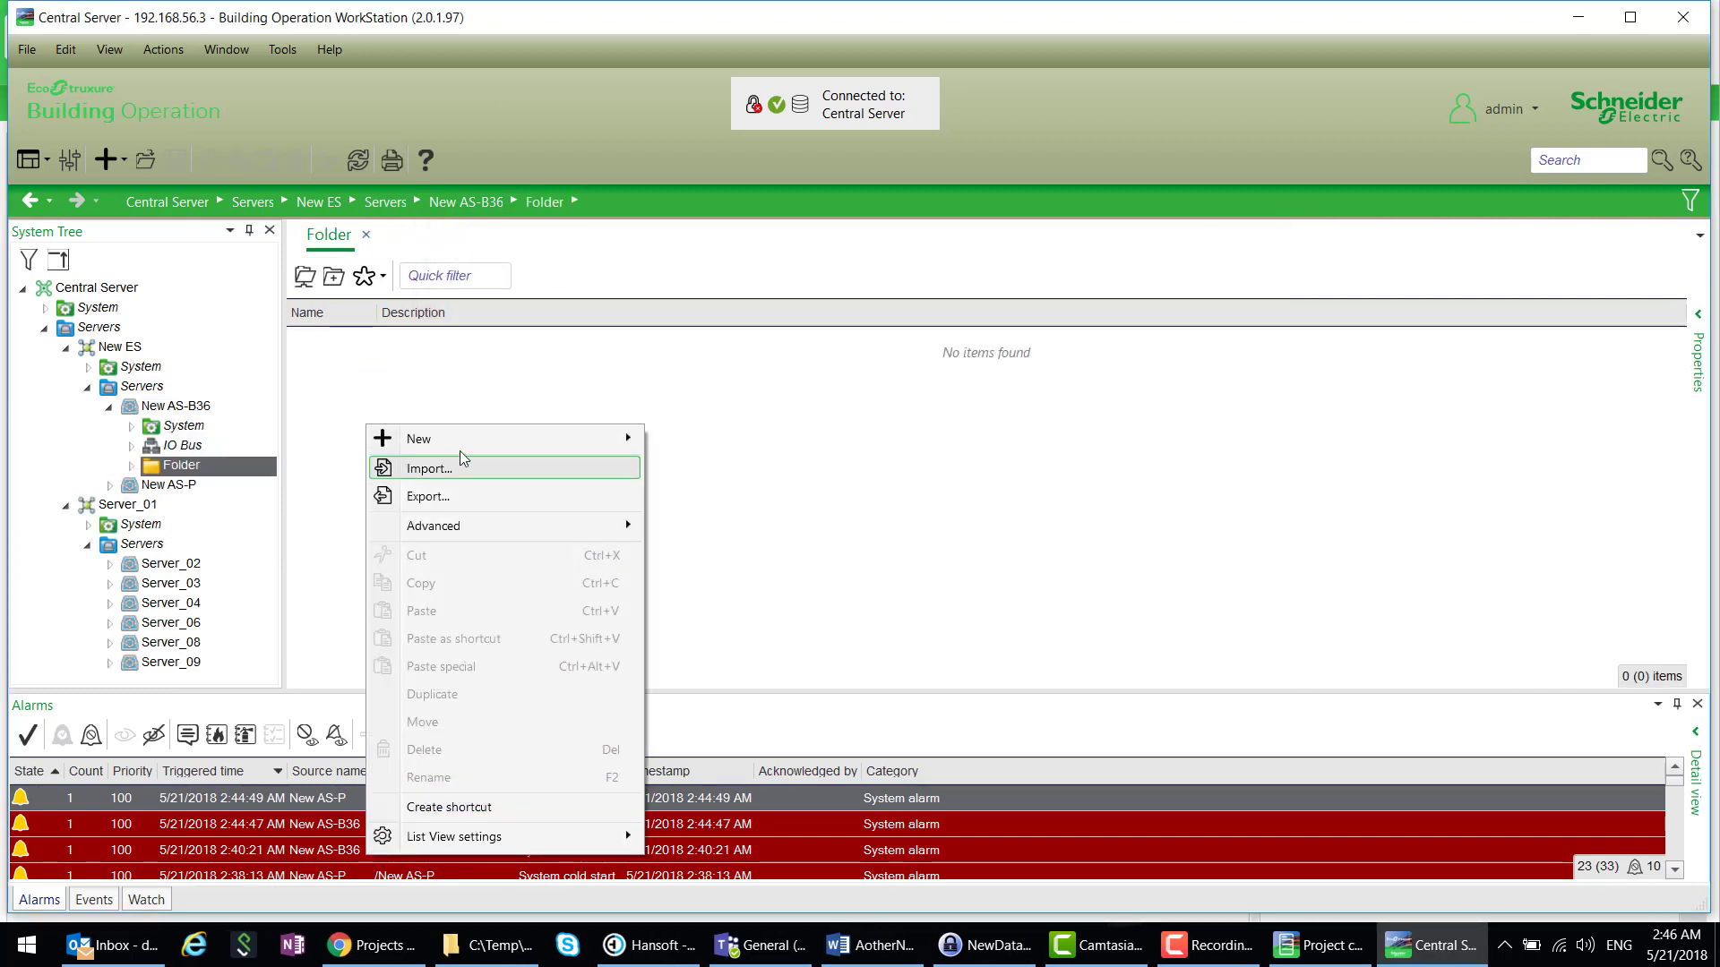
{"action": "mouse_move", "coordinate": [465, 448]}
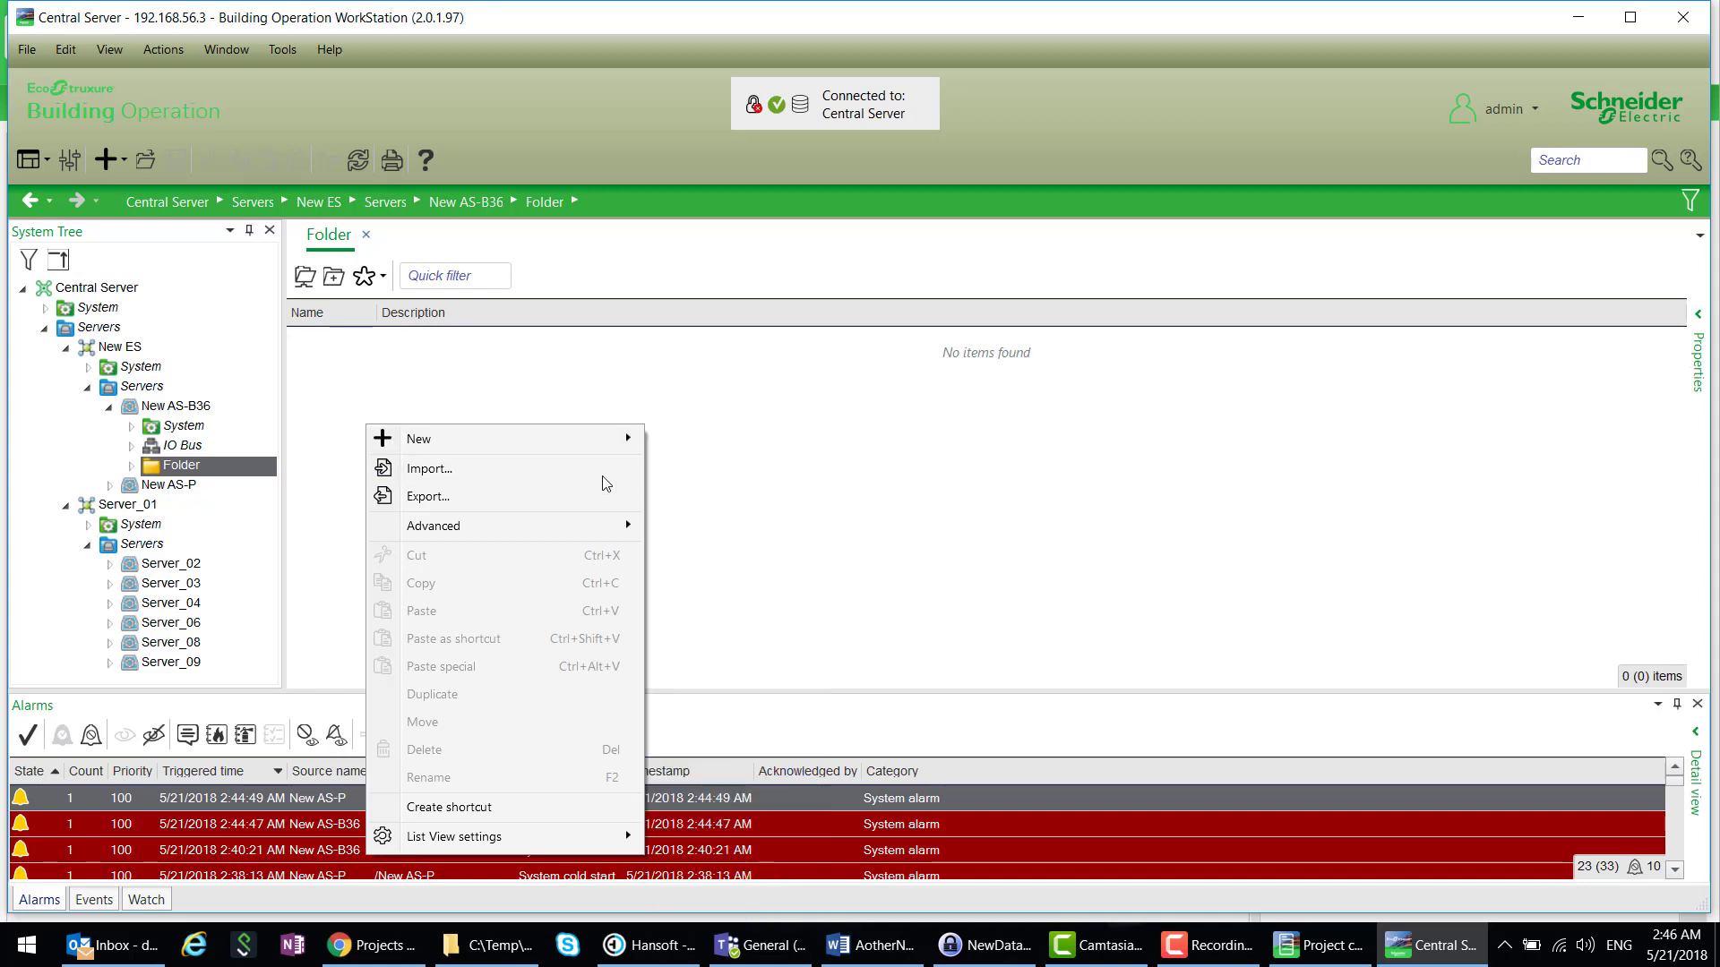
{"action": "mouse_move", "coordinate": [603, 441]}
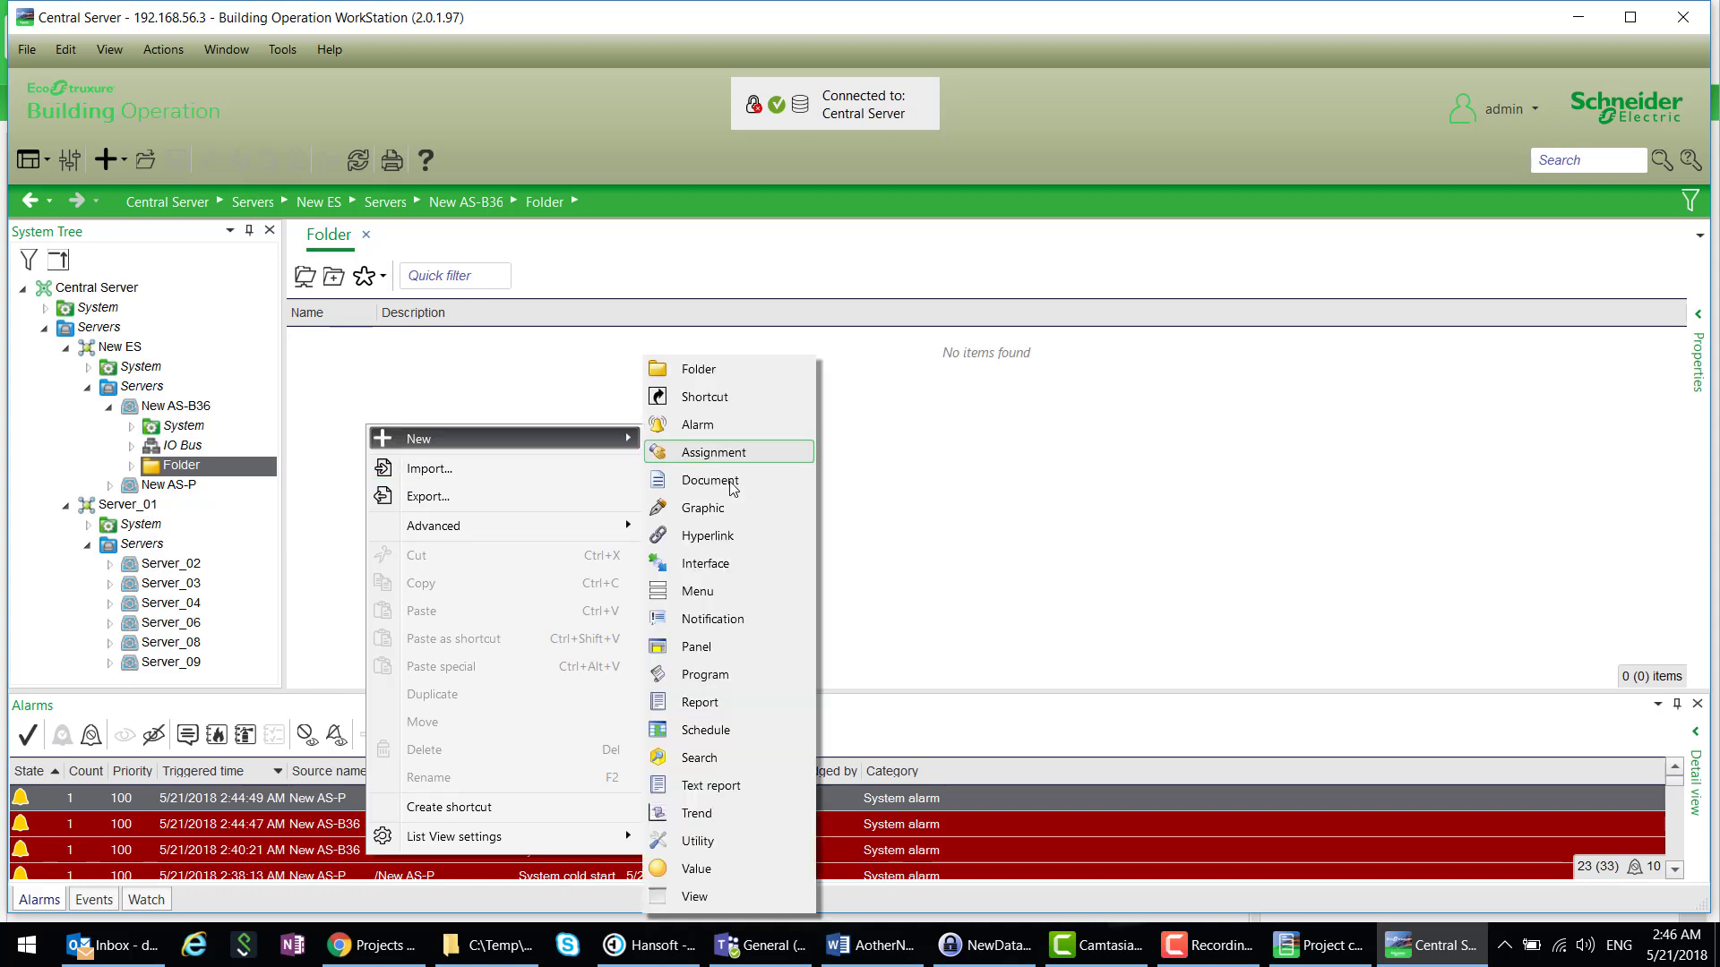
{"action": "left_click", "coordinate": [724, 868]}
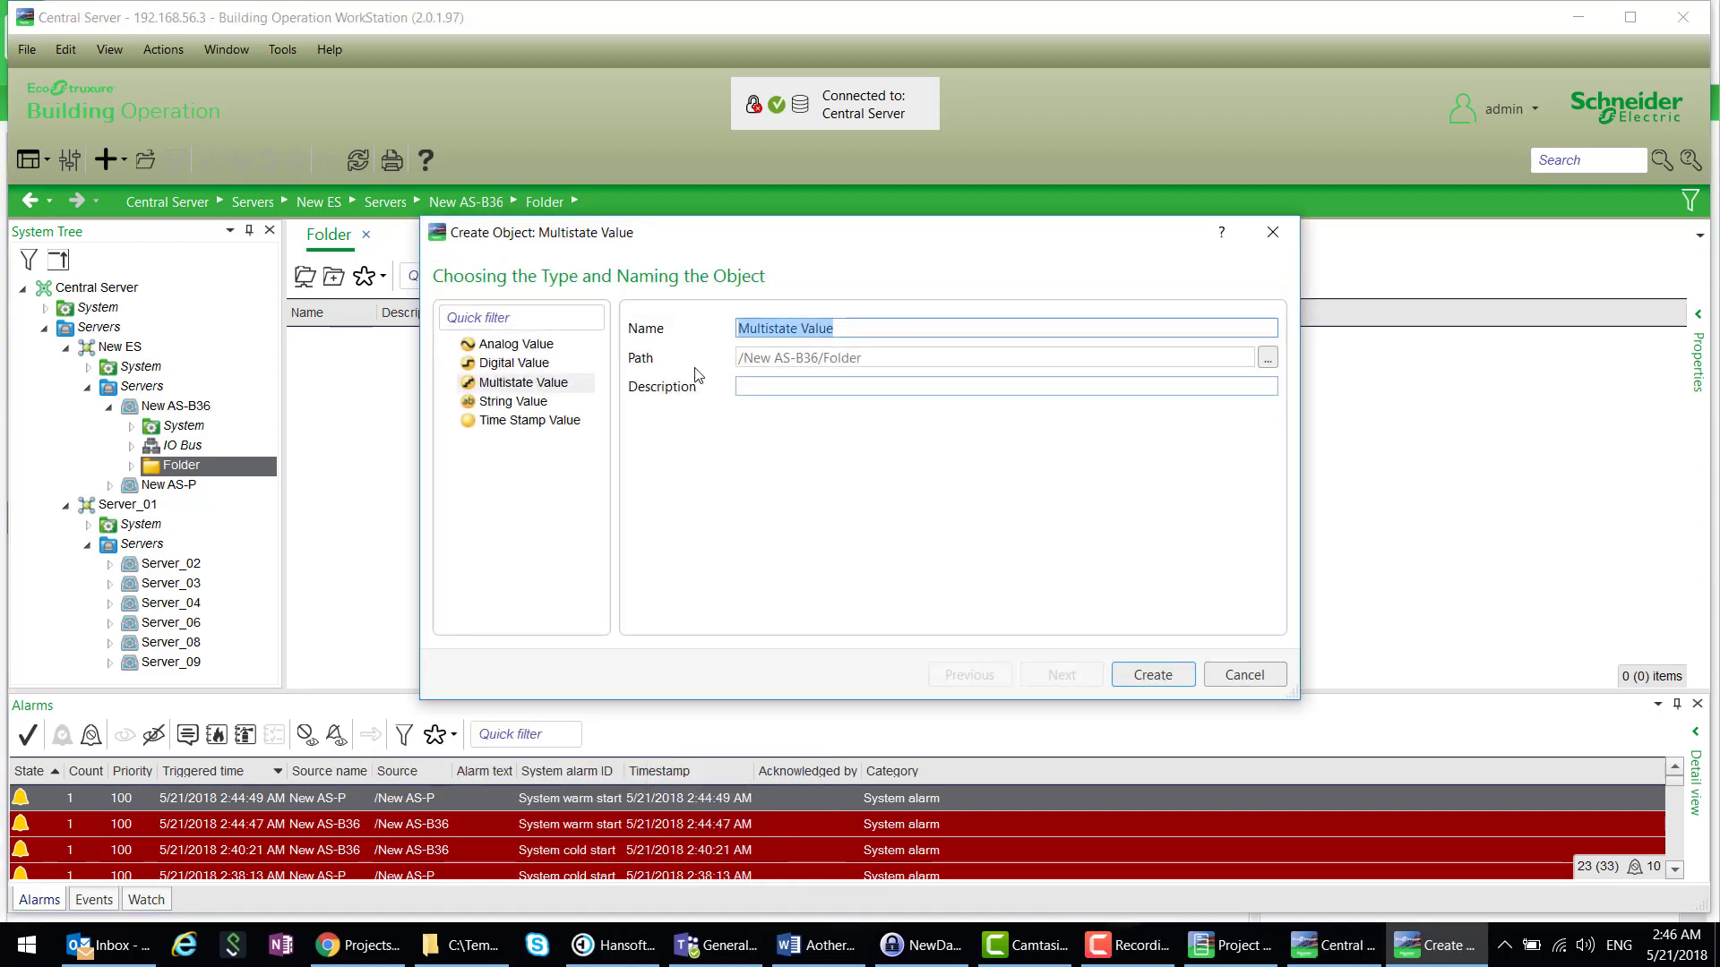
{"action": "left_click", "coordinate": [539, 349]}
{"action": "type", "text": "AV"}
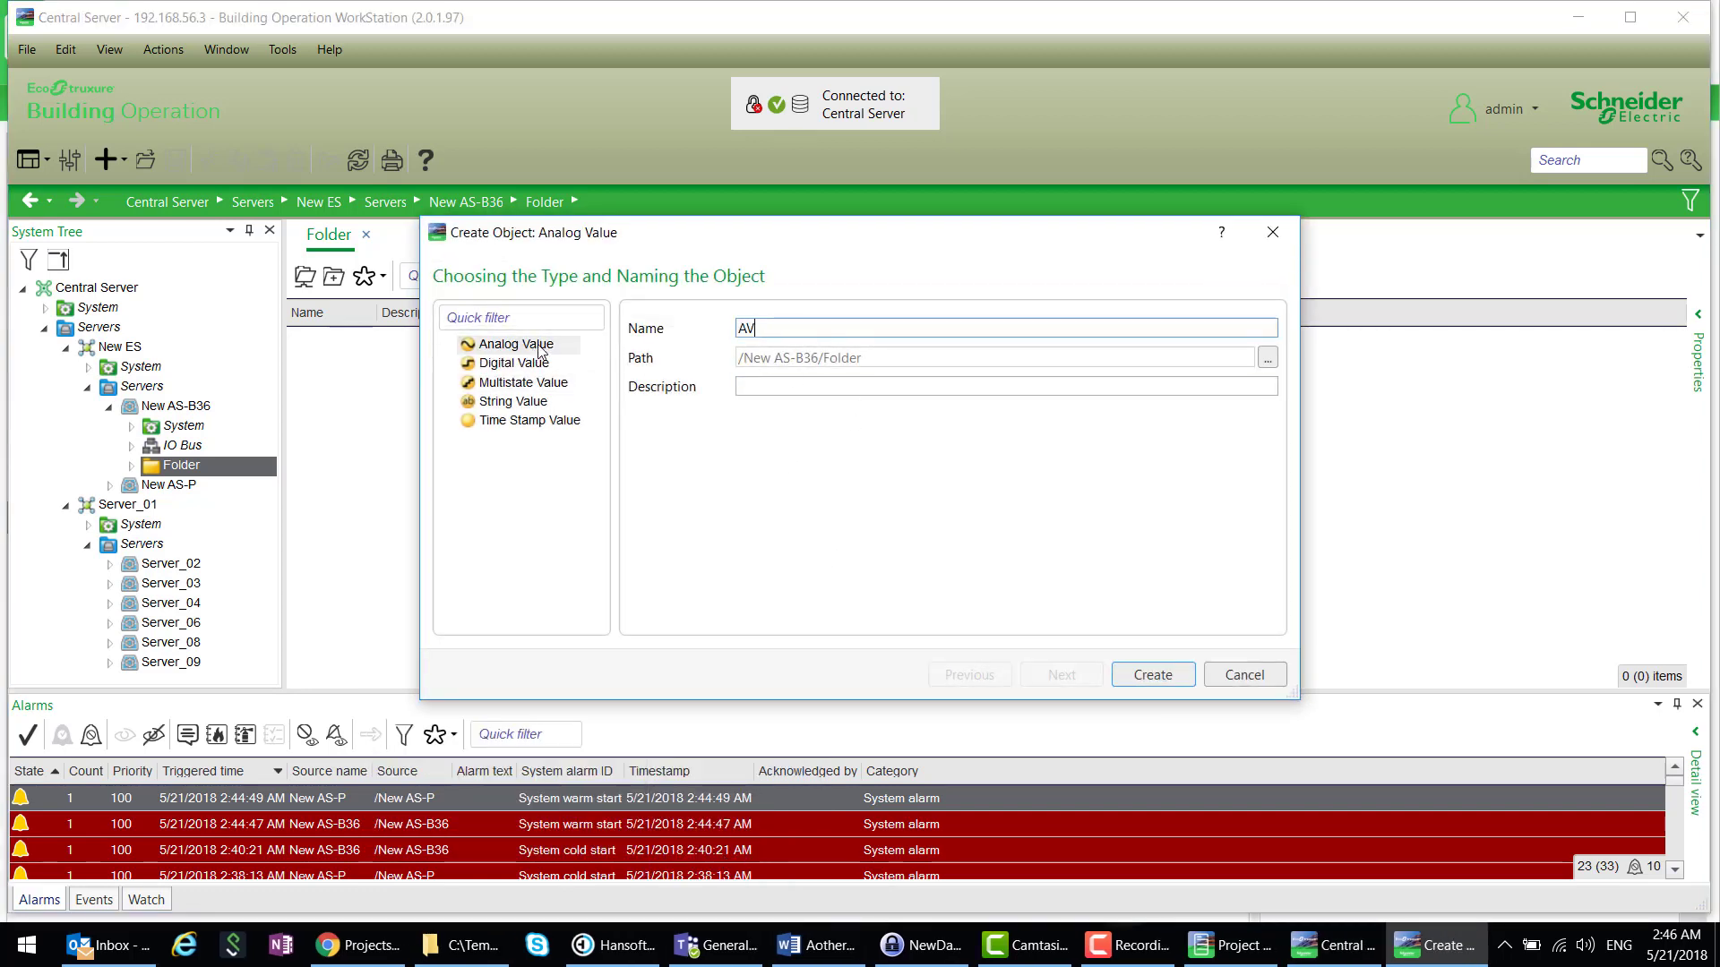
{"action": "left_click", "coordinate": [1152, 677]}
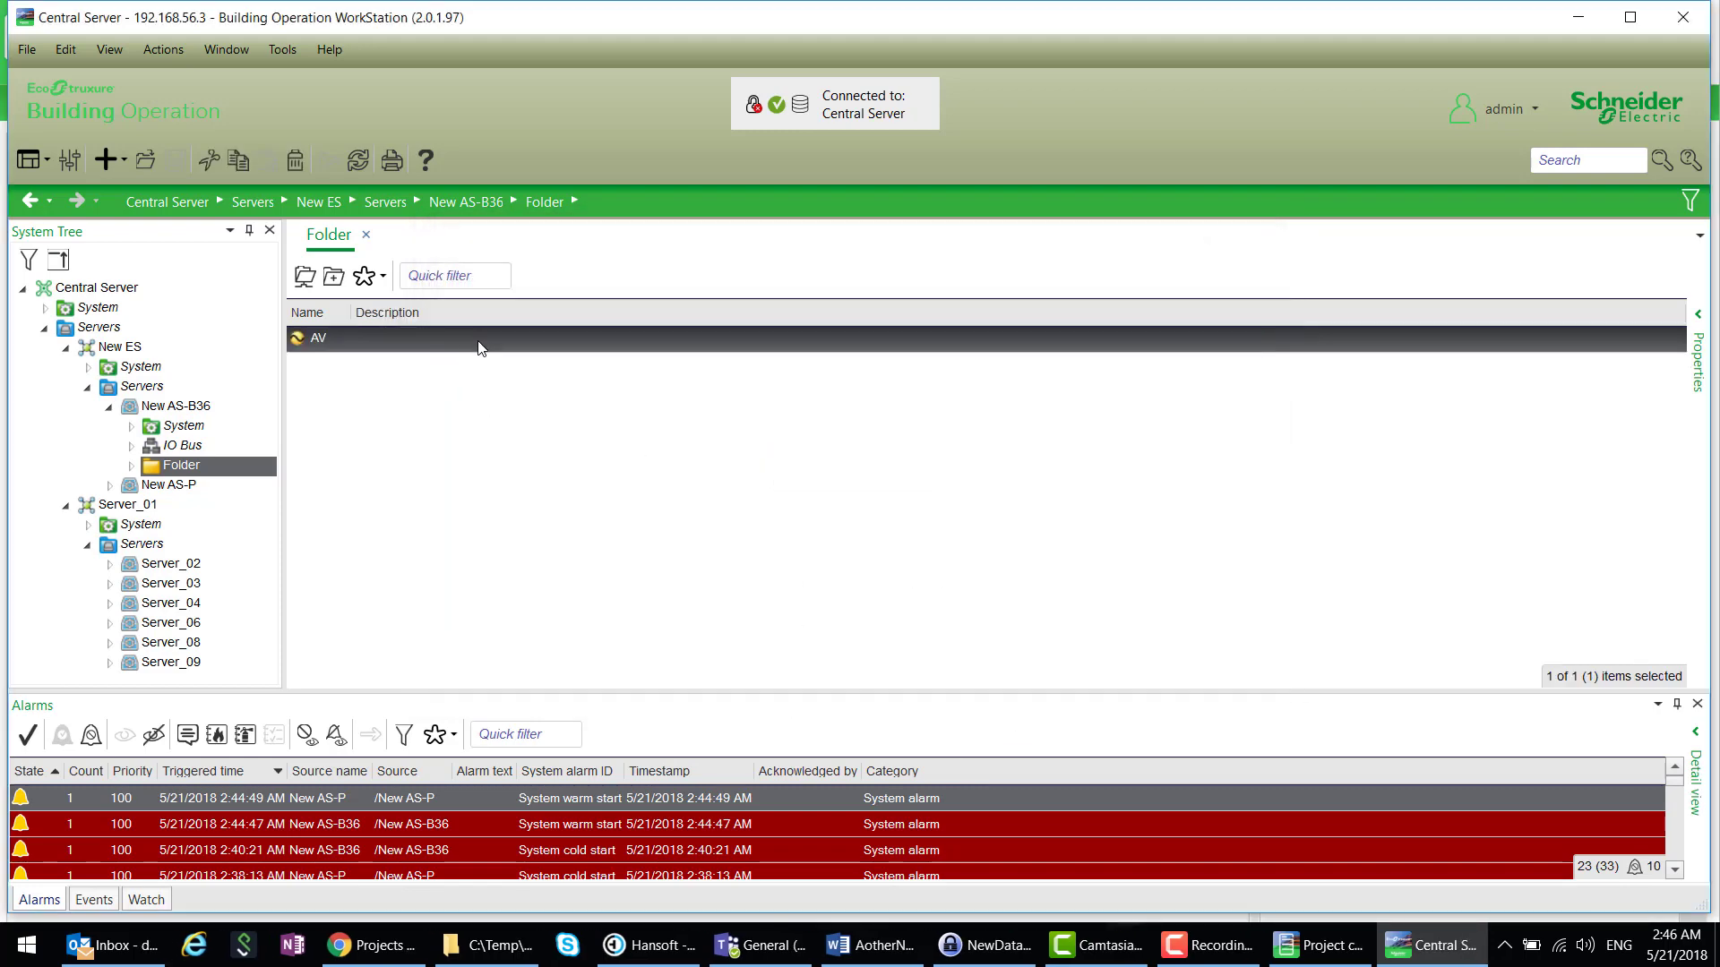
- Duplicate AV 10 times to produce AV 1 through AV 10
{"action": "right_click", "coordinate": [478, 342]}
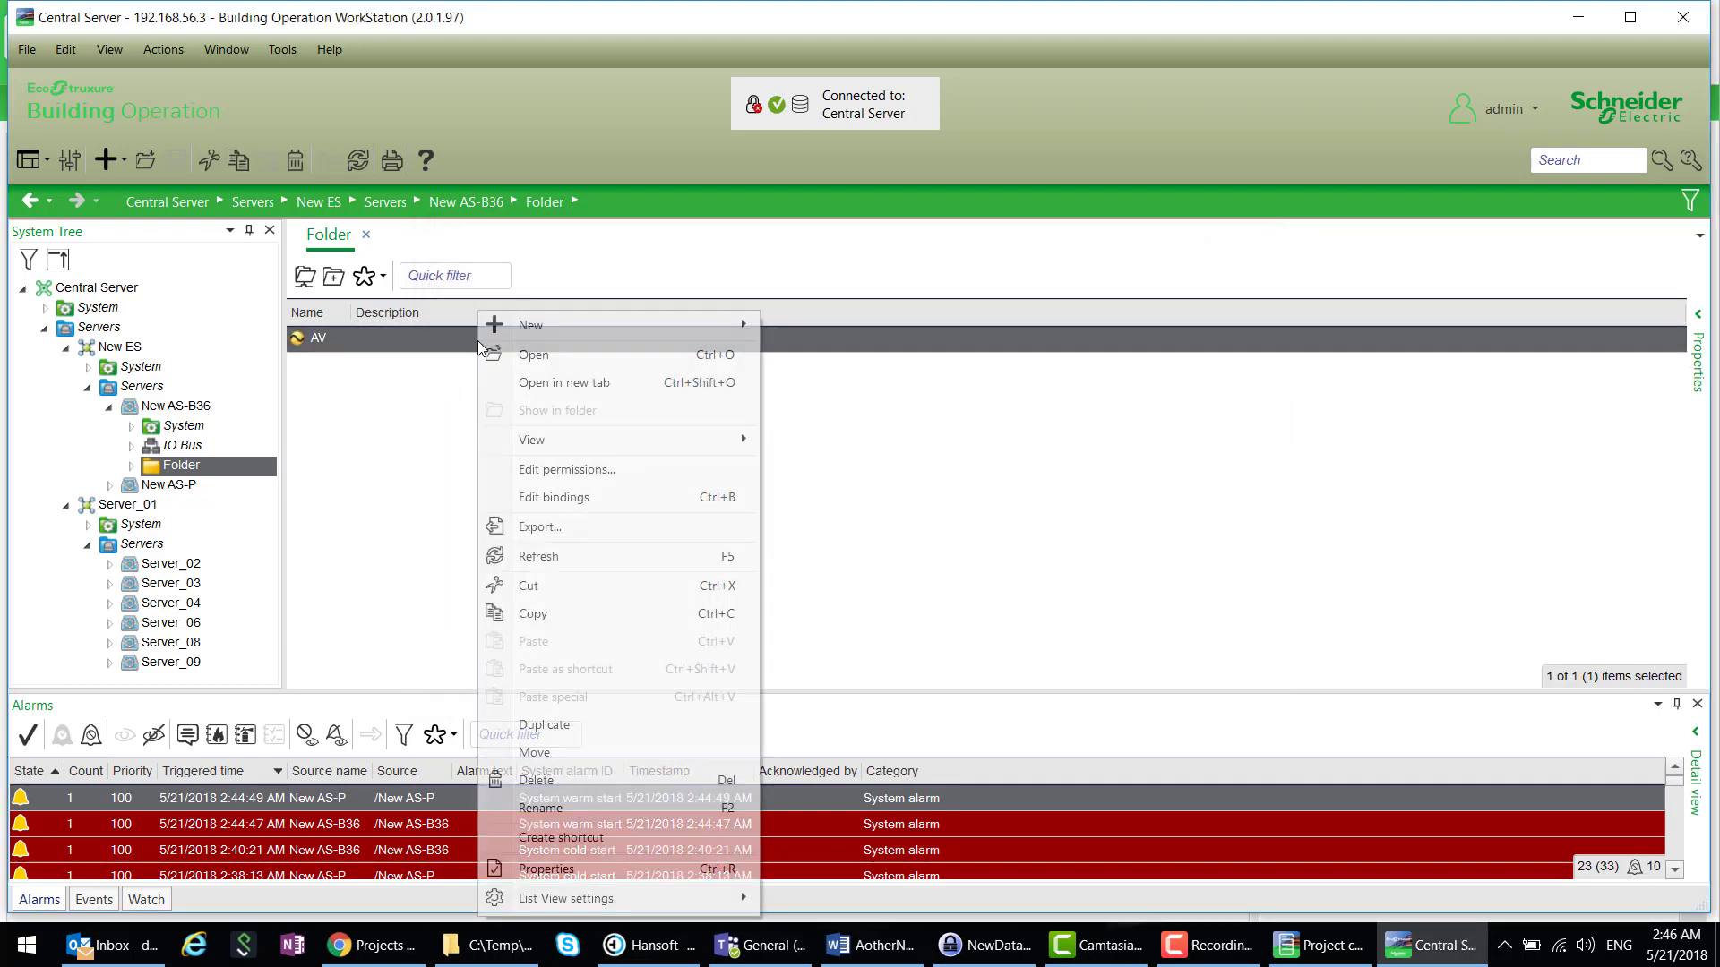
{"action": "left_click", "coordinate": [610, 725]}
{"action": "type", "text": "10"}
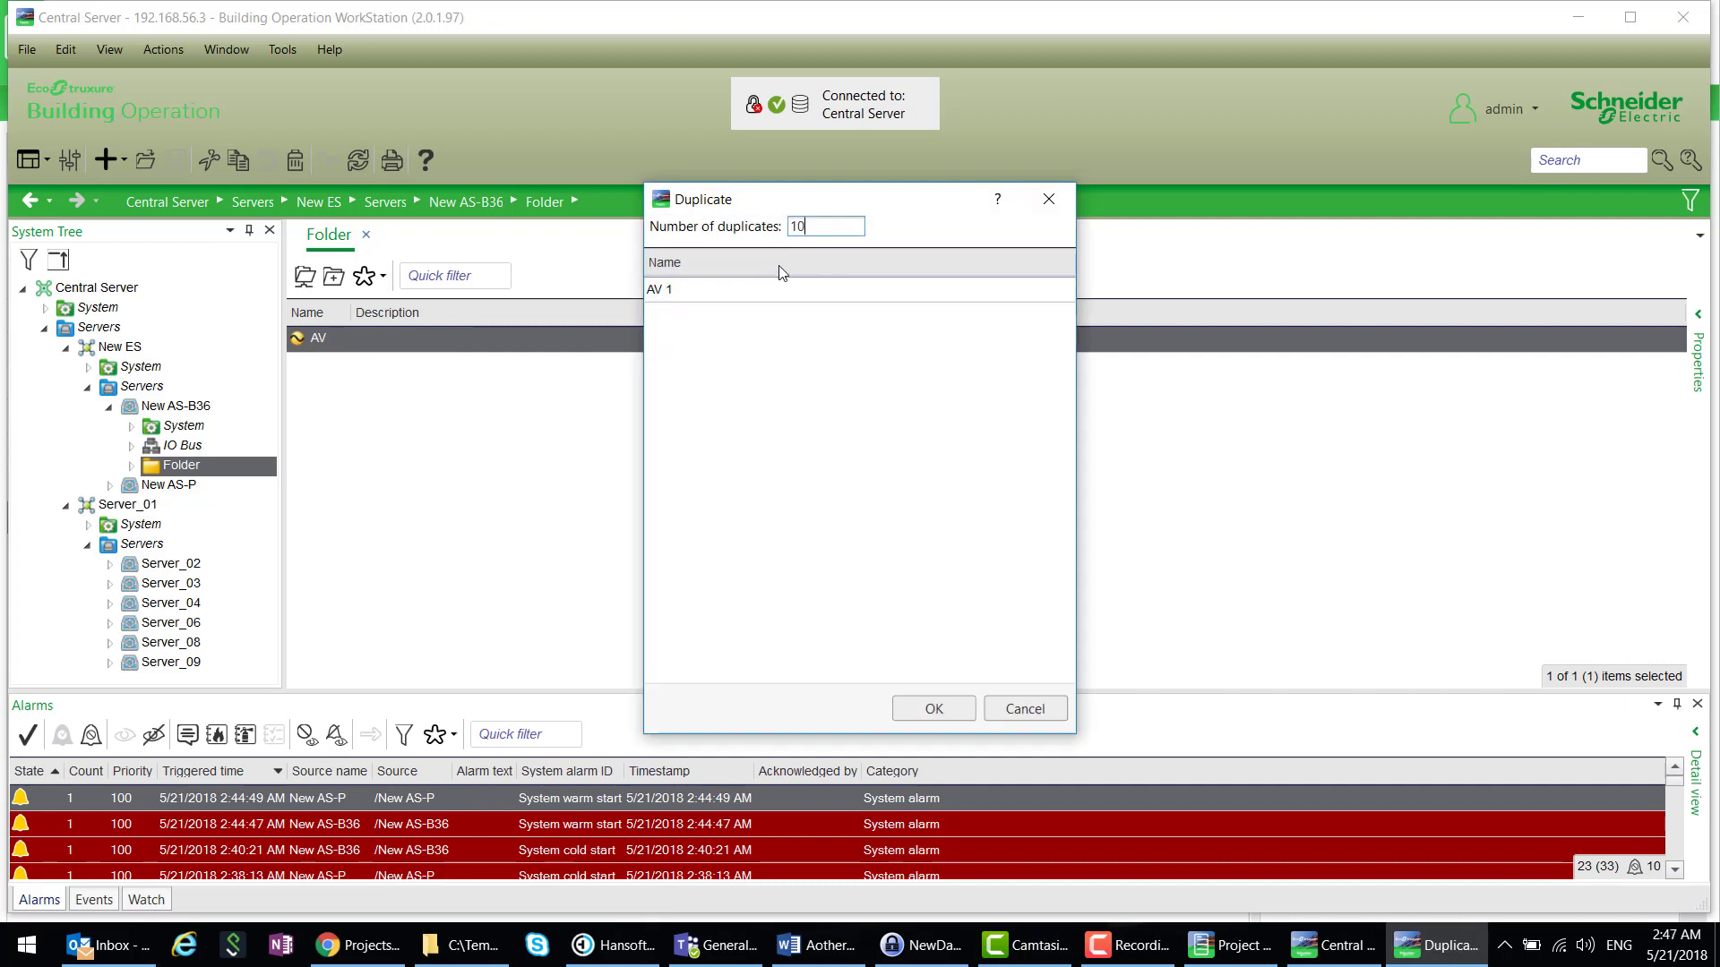
{"action": "left_click", "coordinate": [933, 708]}
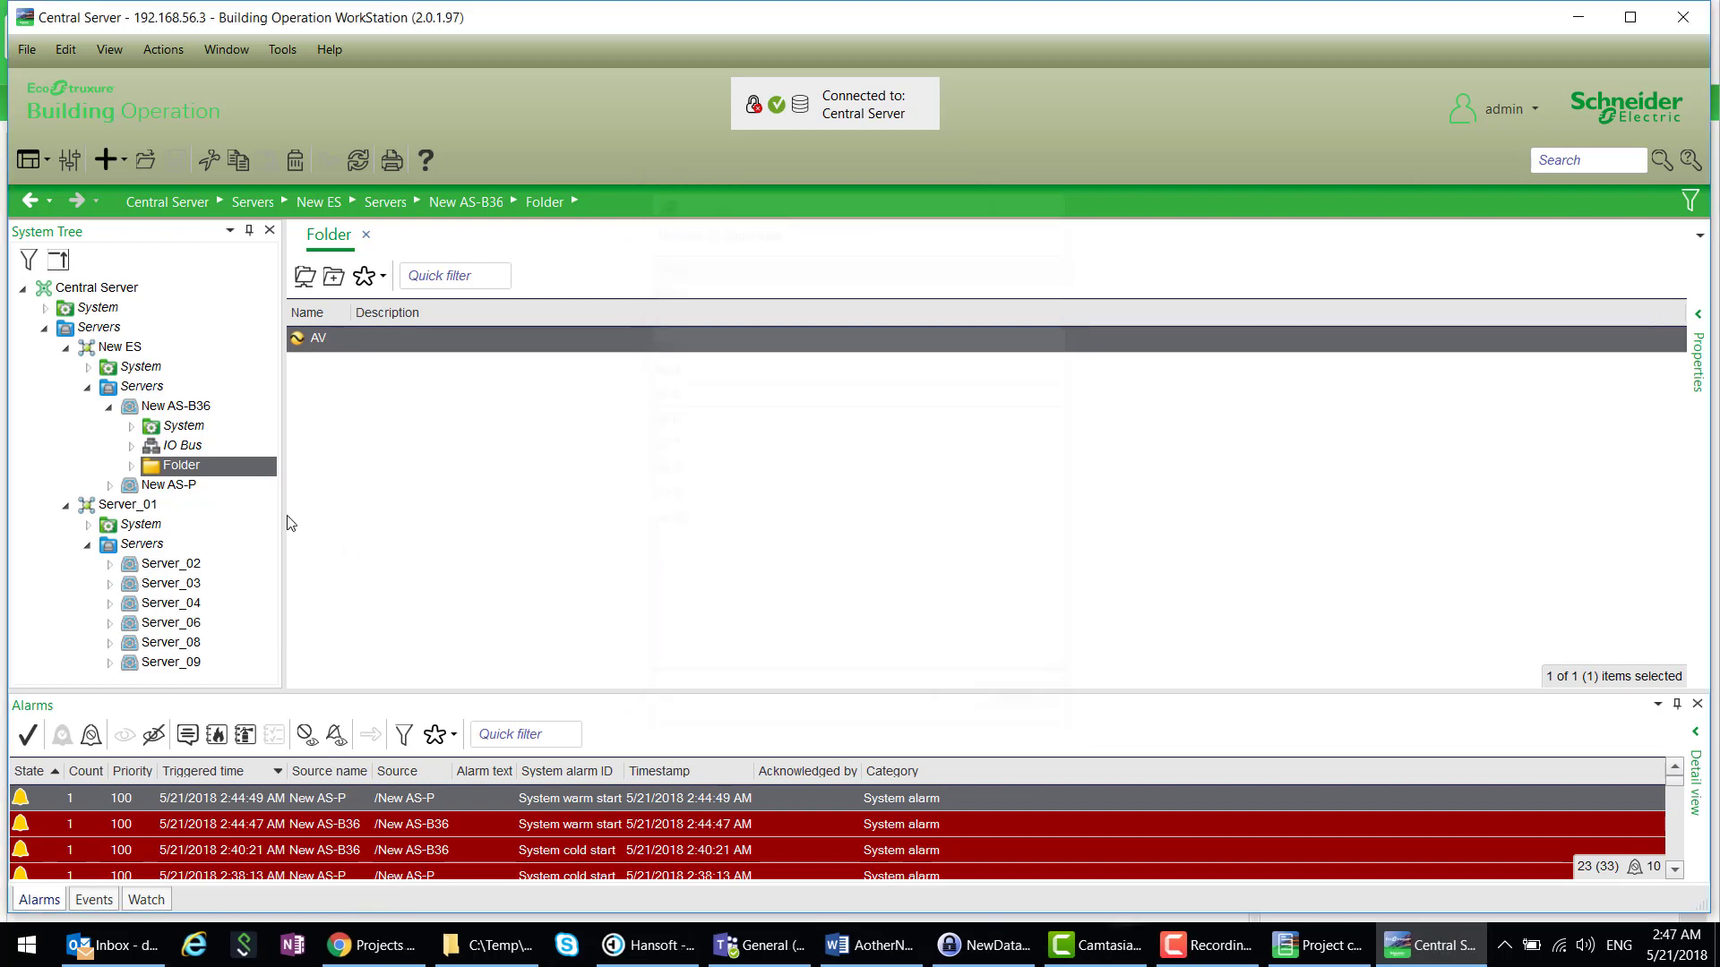
- Create a BACnet Interface under New AS-B36 with default basic settings
{"action": "right_click", "coordinate": [208, 406]}
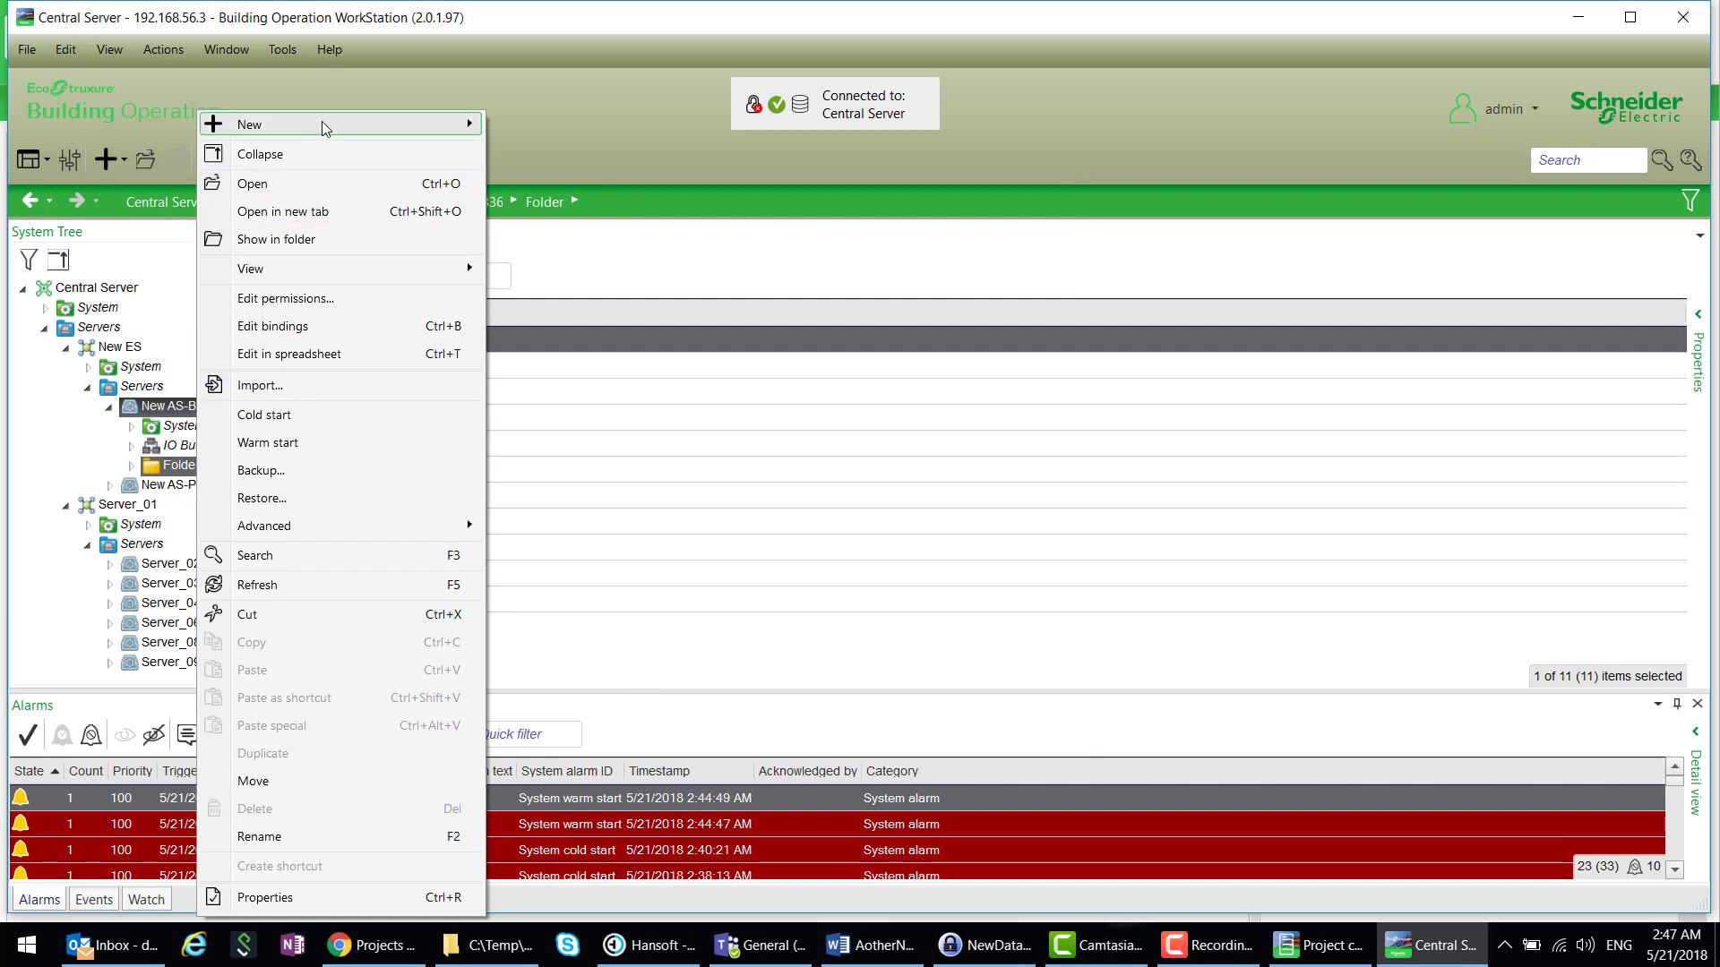
{"action": "mouse_move", "coordinate": [346, 126]}
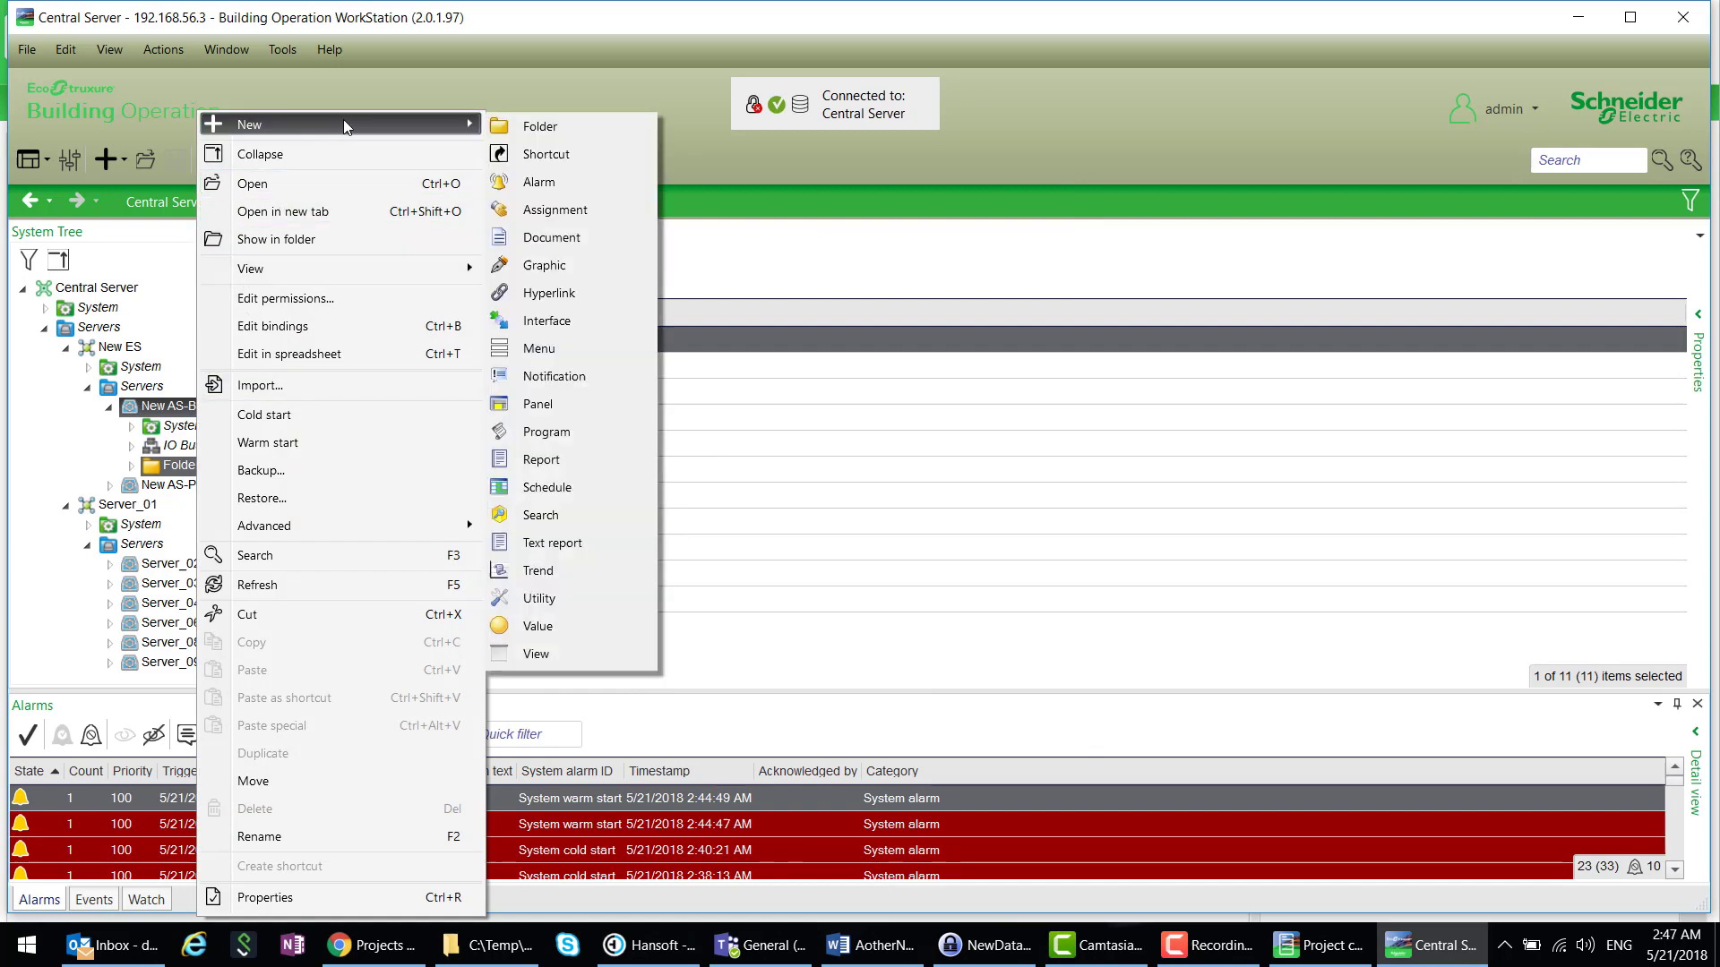
{"action": "left_click", "coordinate": [571, 328]}
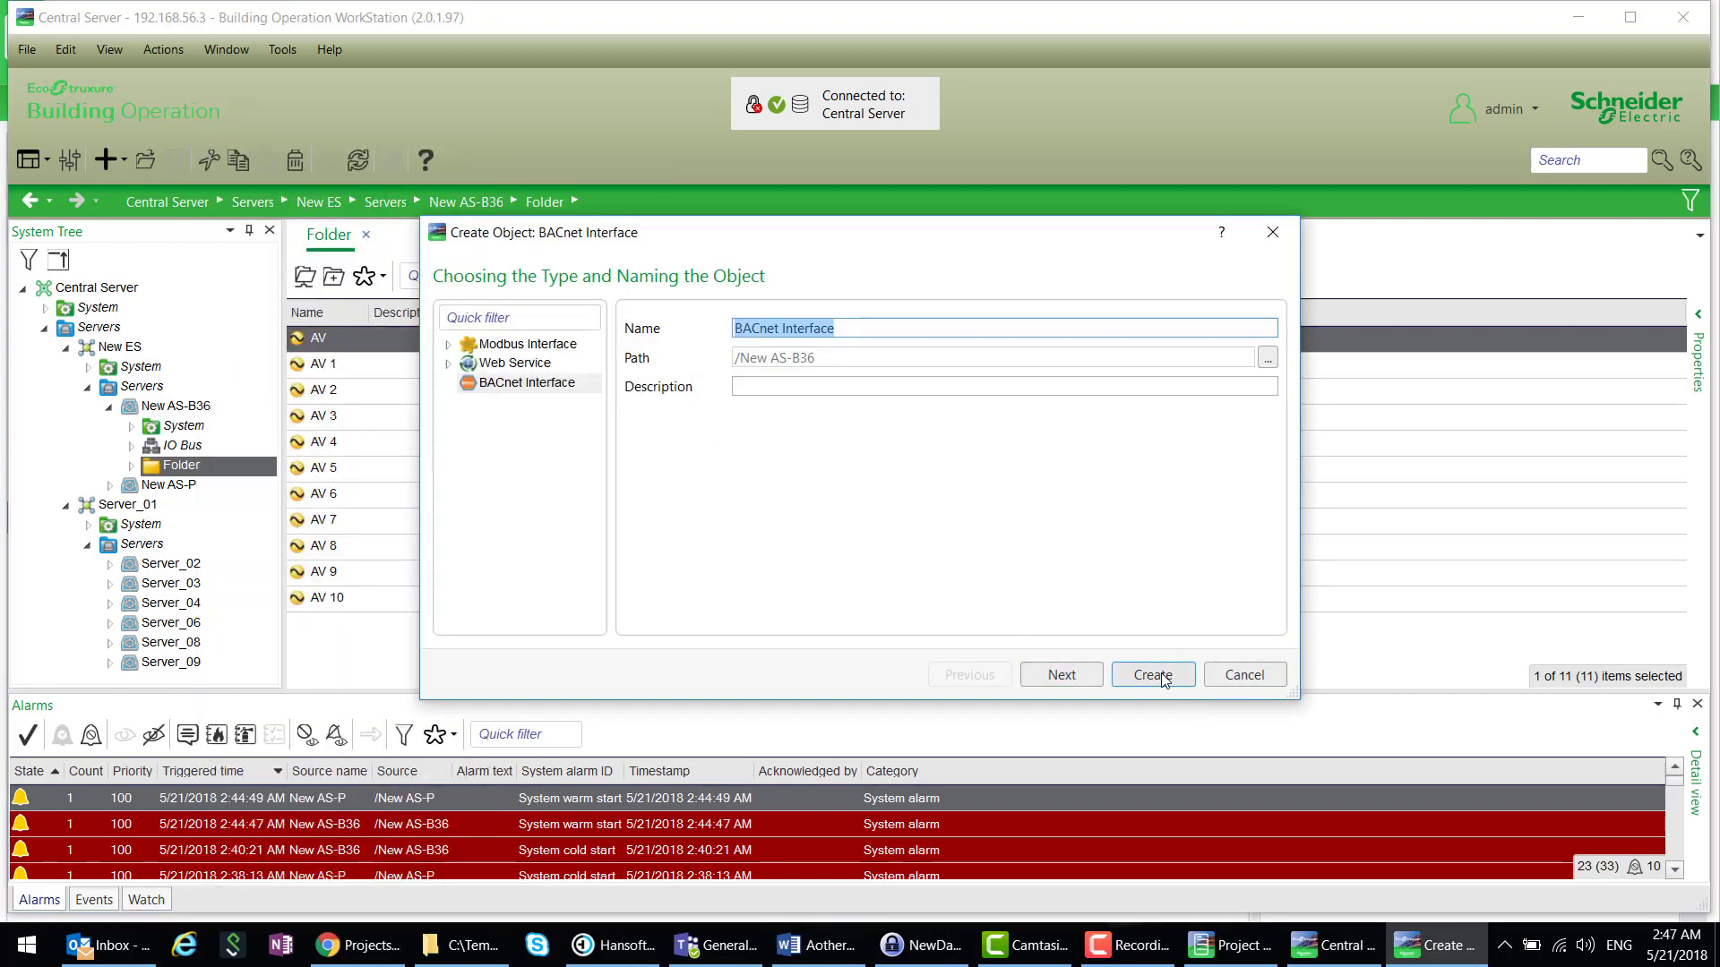
{"action": "left_click", "coordinate": [1071, 682]}
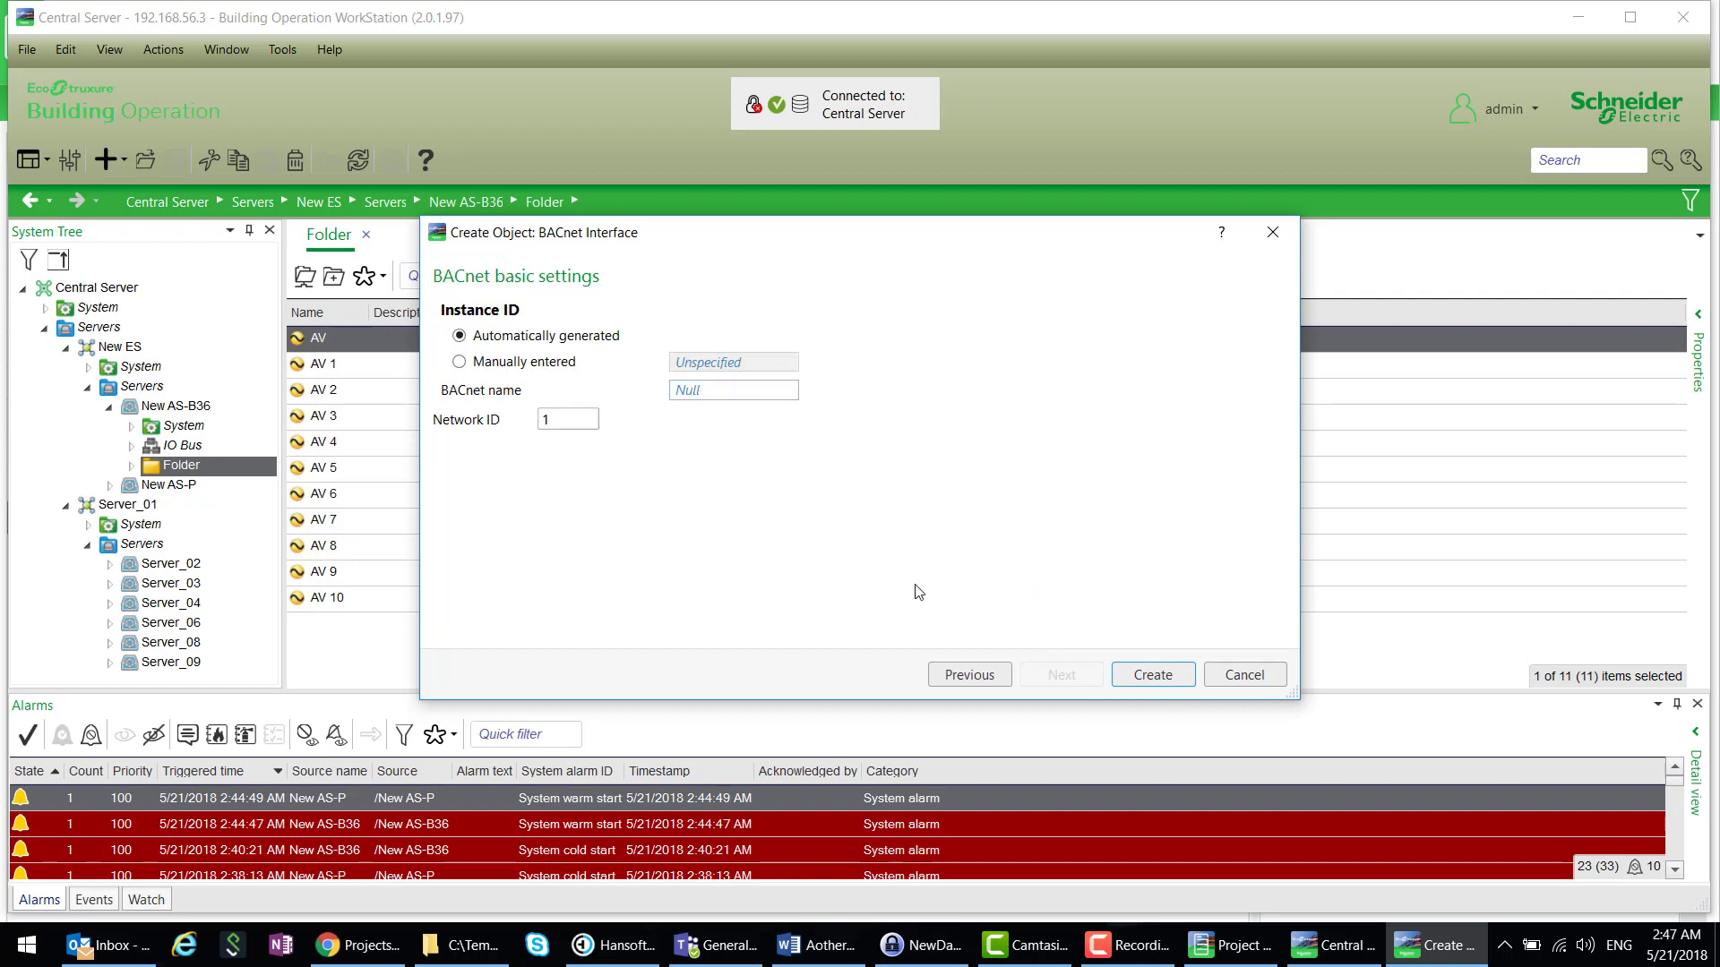
{"action": "left_click", "coordinate": [1149, 678]}
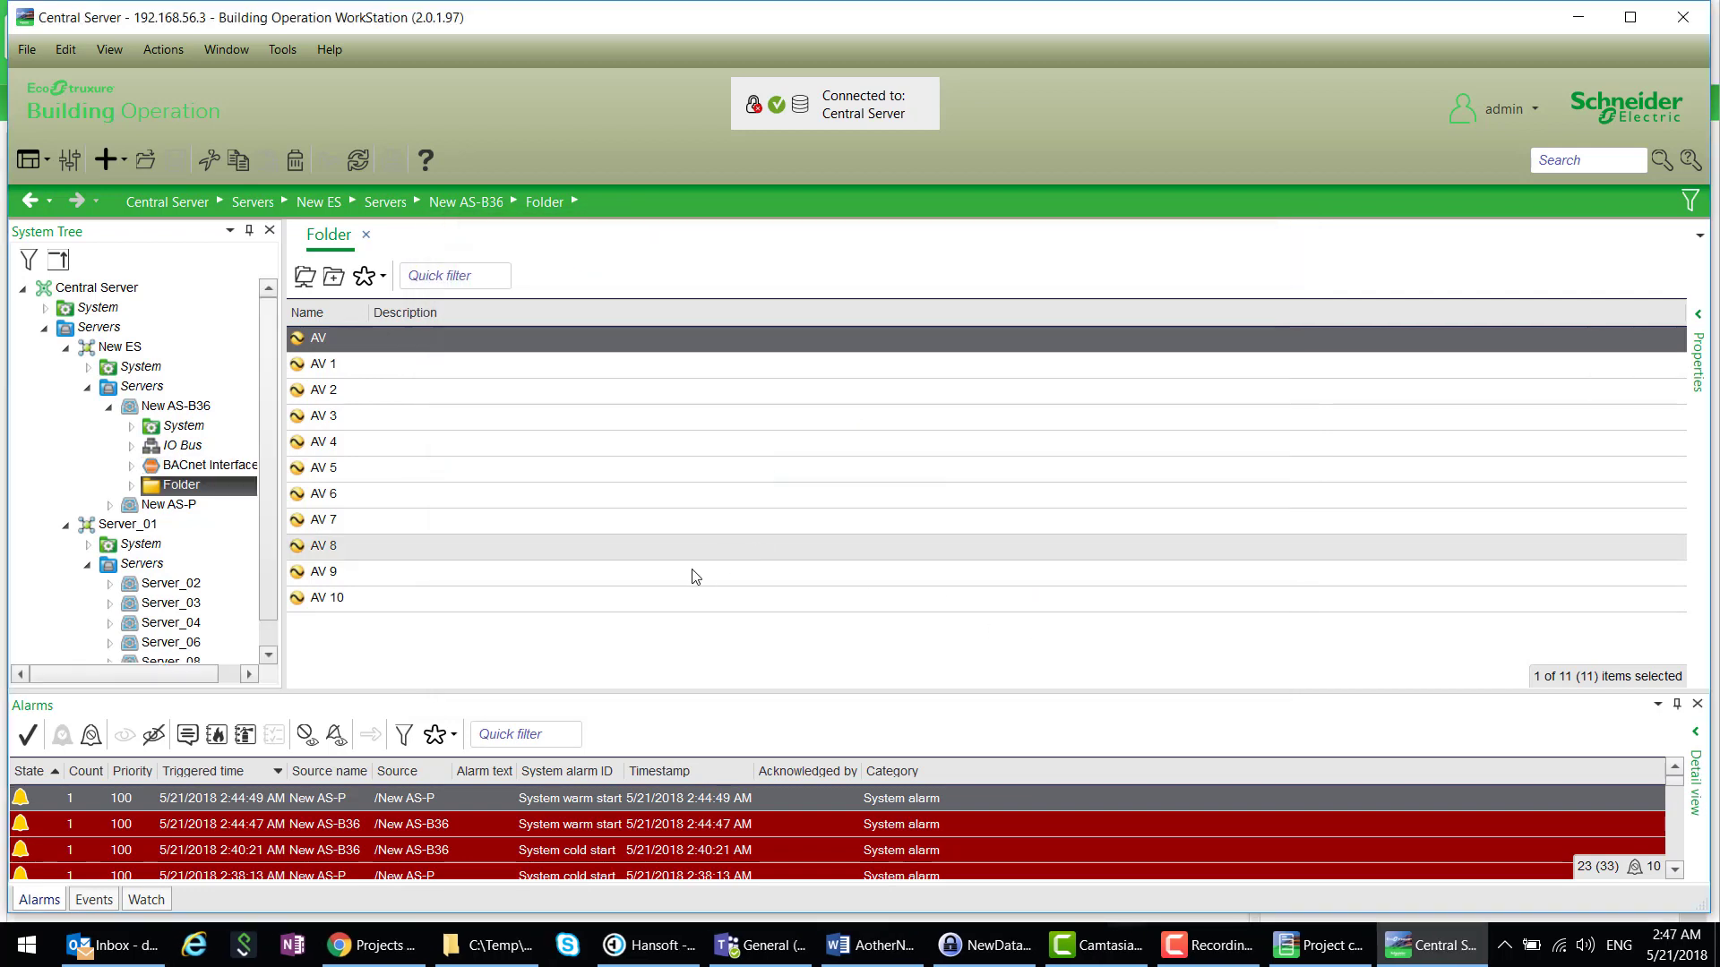
- Add an MSTP Network with deferred ID assignment under the BACnet Interface
{"action": "double_click", "coordinate": [182, 472]}
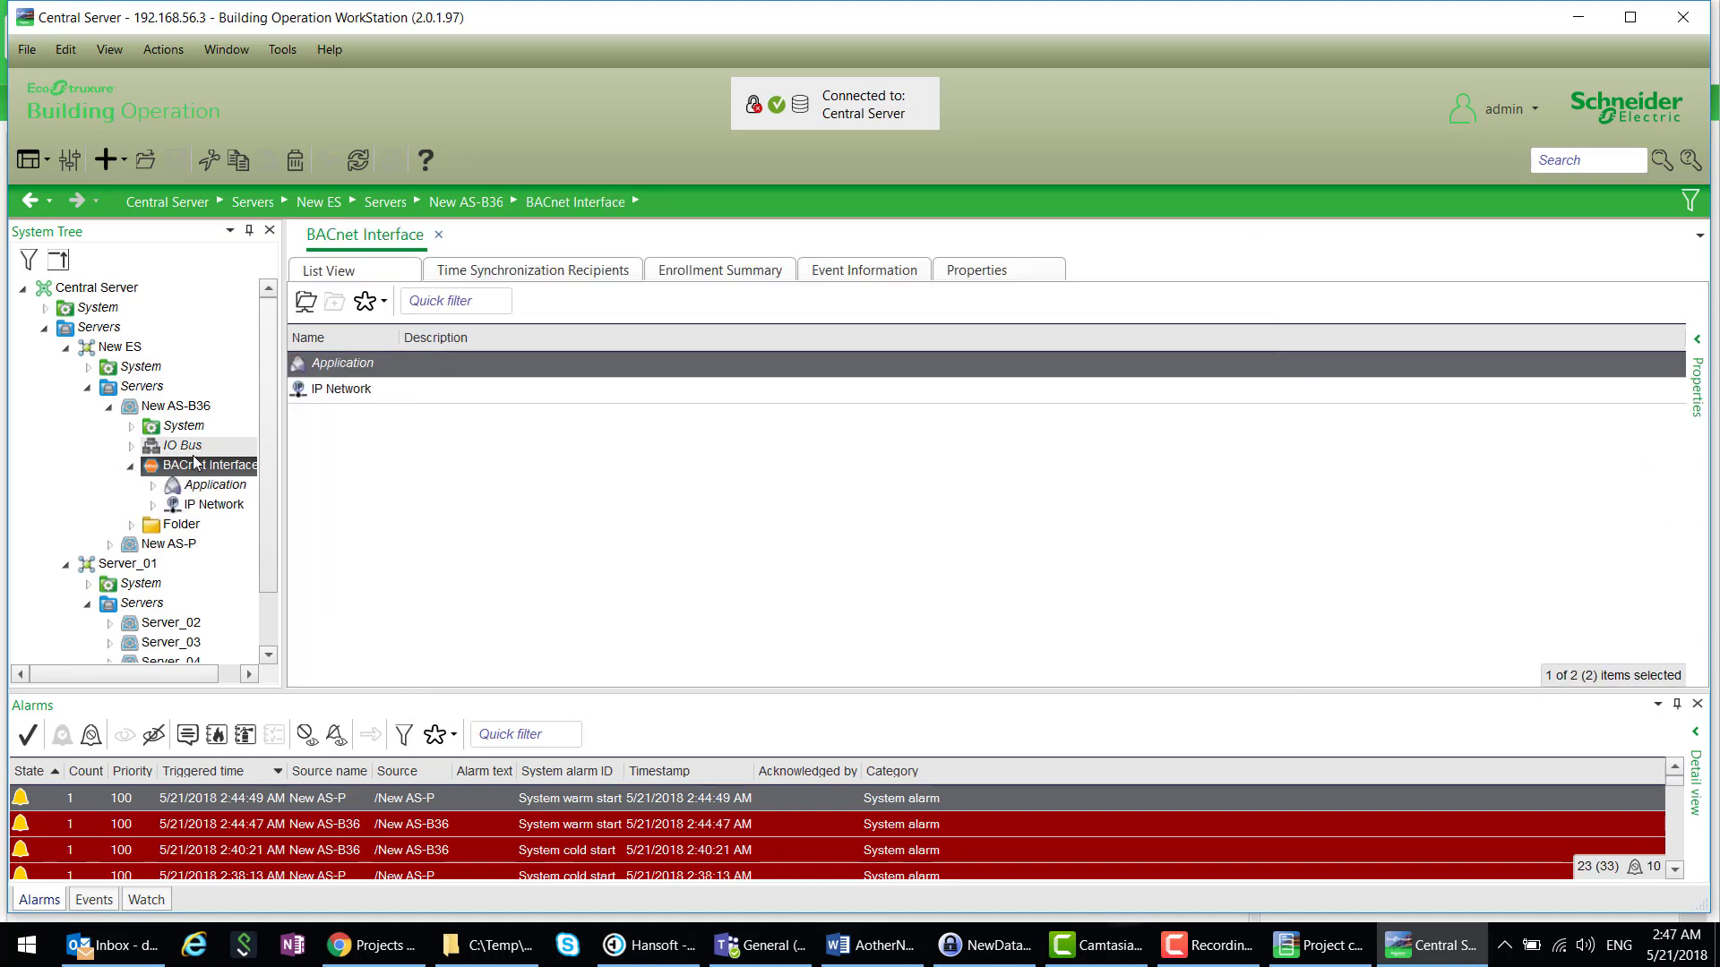
{"action": "right_click", "coordinate": [195, 463]}
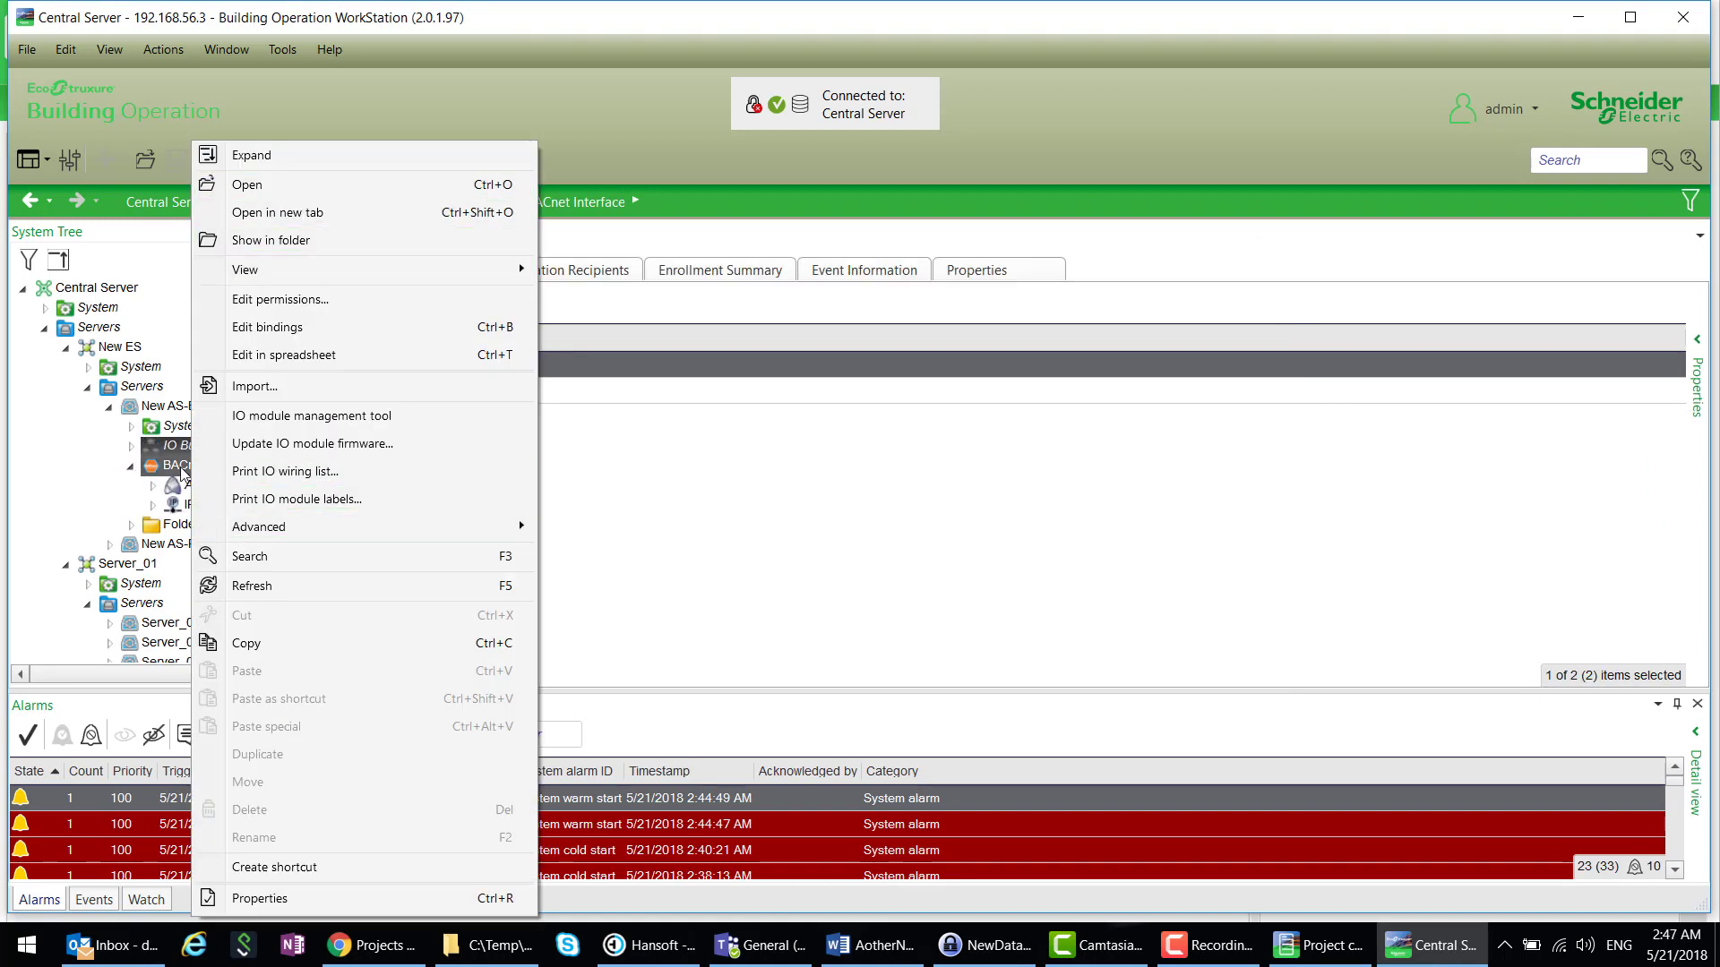
{"action": "left_click", "coordinate": [181, 473]}
{"action": "right_click", "coordinate": [180, 471]}
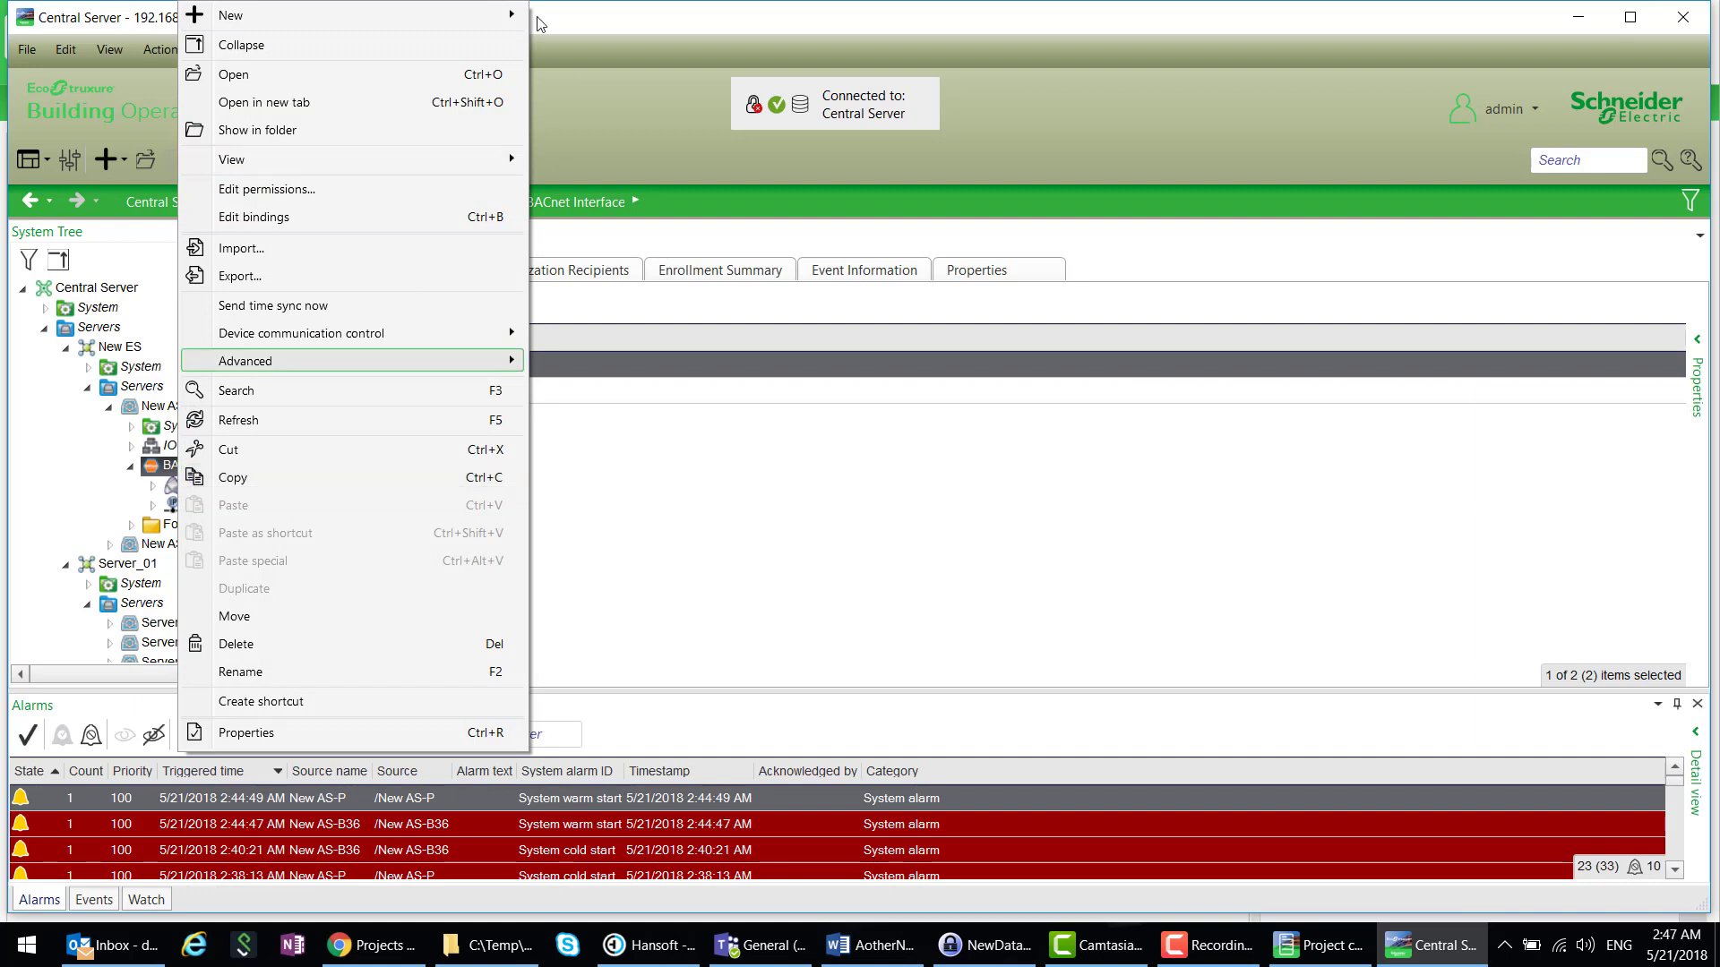
{"action": "mouse_move", "coordinate": [507, 16]}
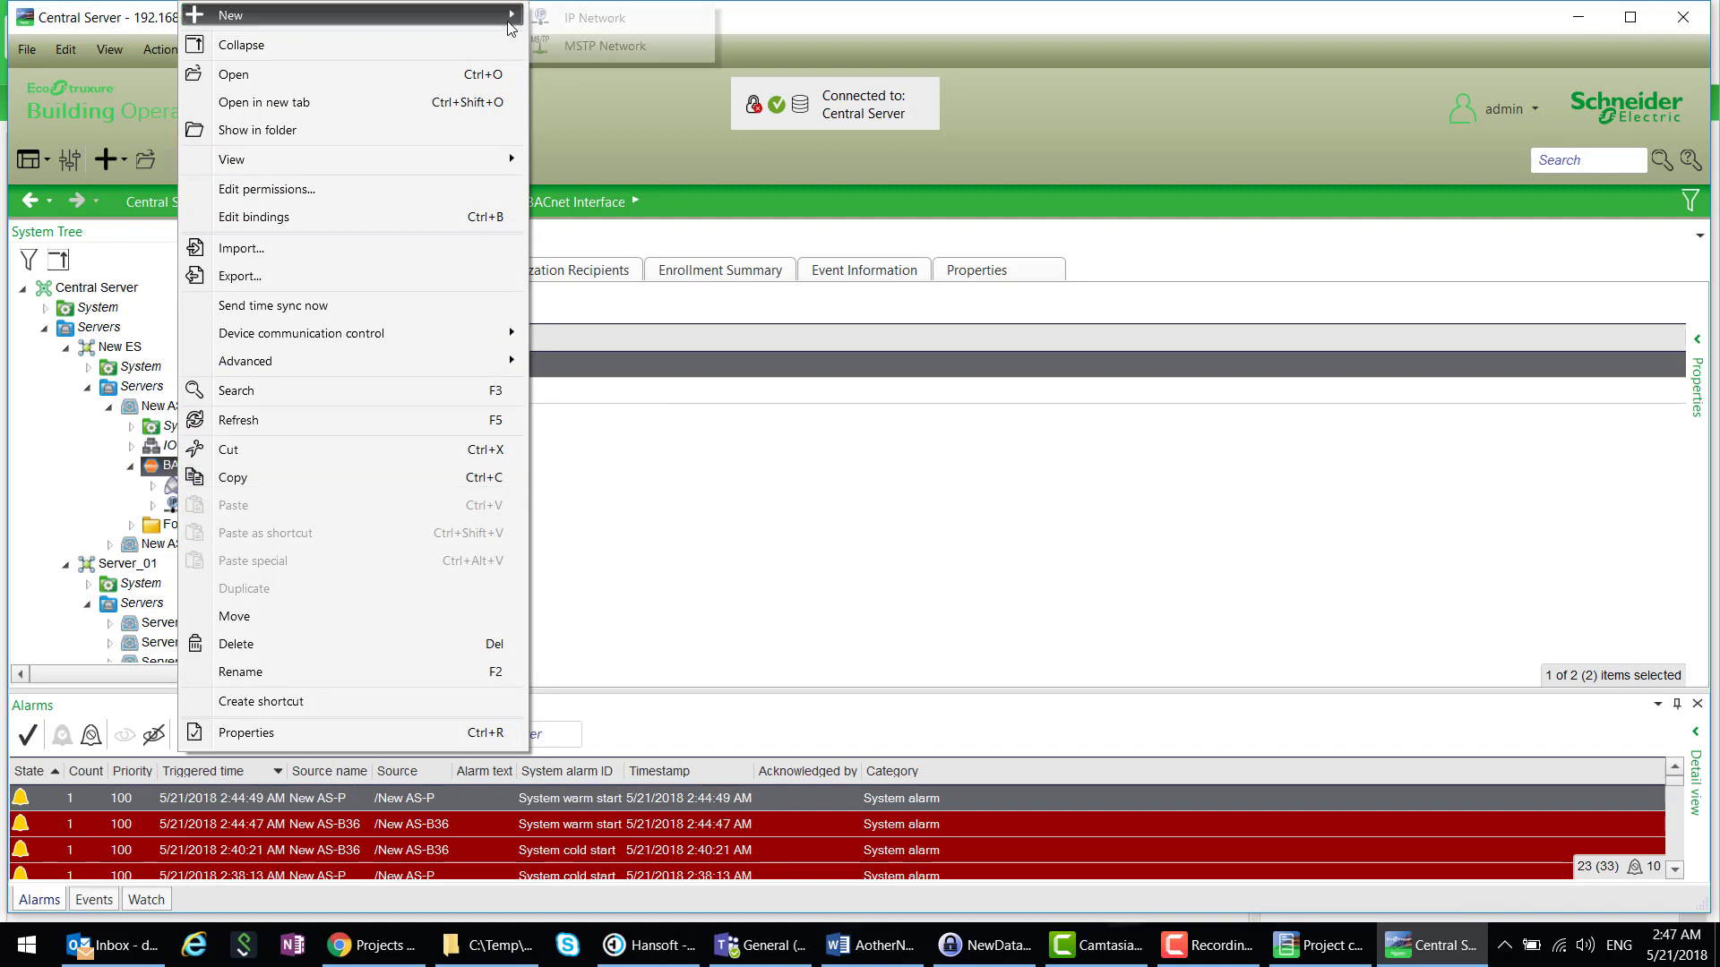
{"action": "left_click", "coordinate": [602, 46]}
{"action": "left_click", "coordinate": [1062, 674]}
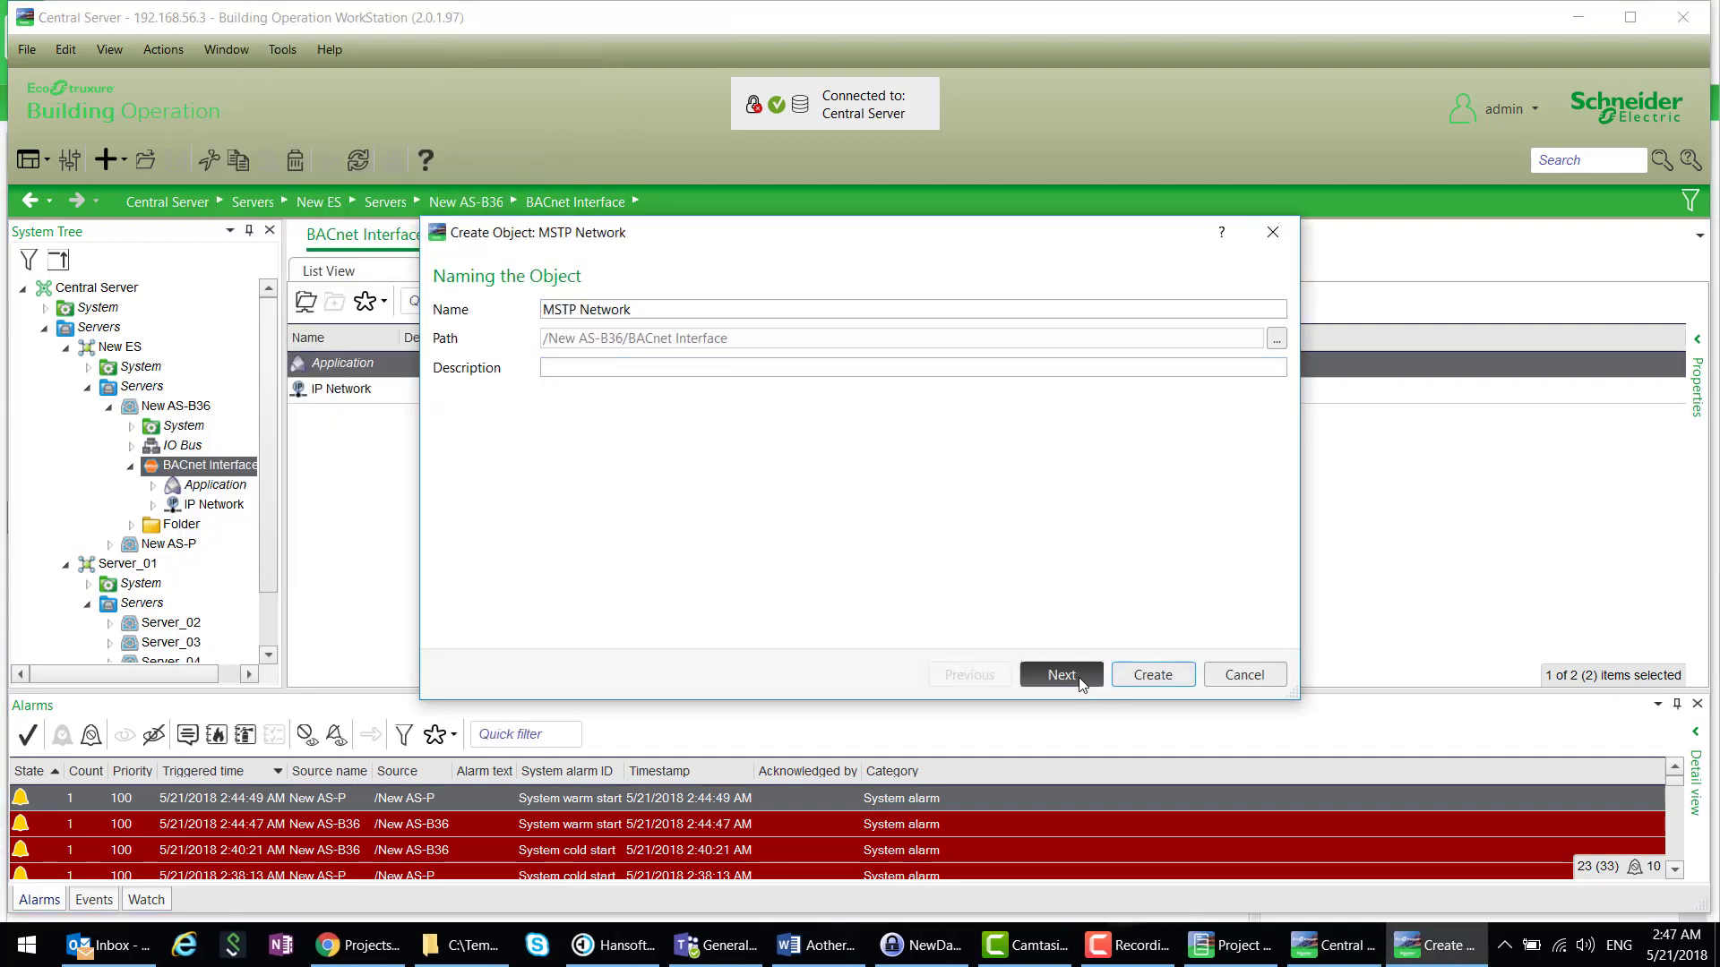
{"action": "left_click", "coordinate": [672, 319]}
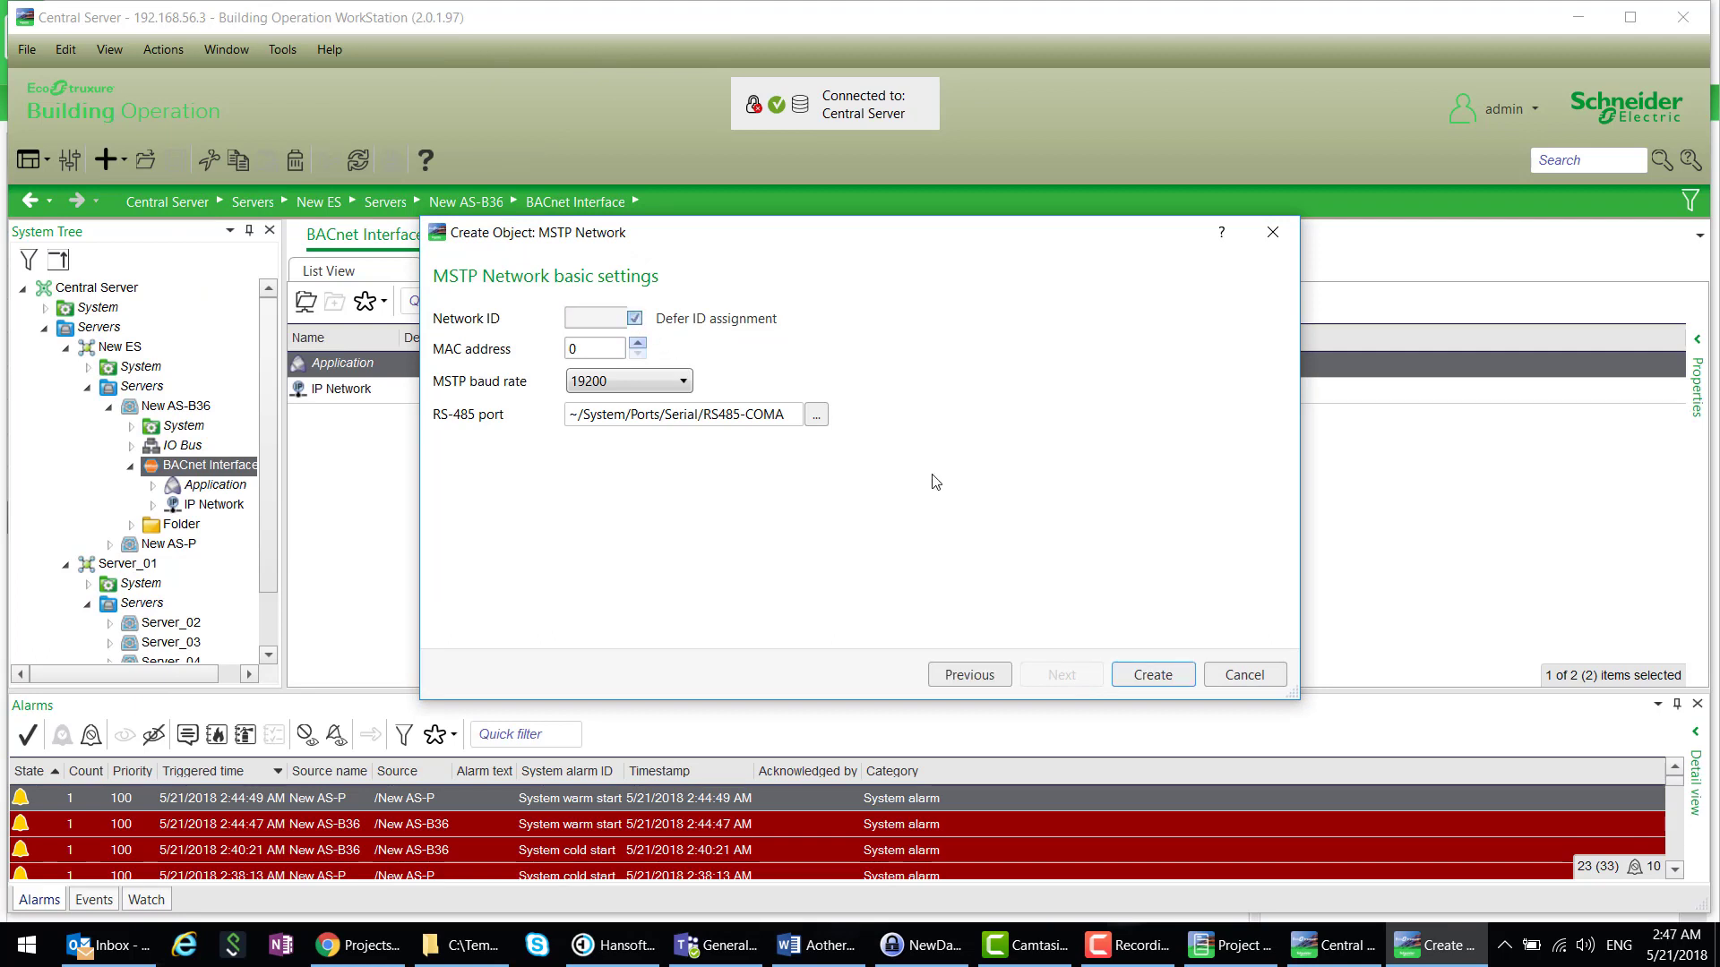
{"action": "left_click", "coordinate": [1151, 675]}
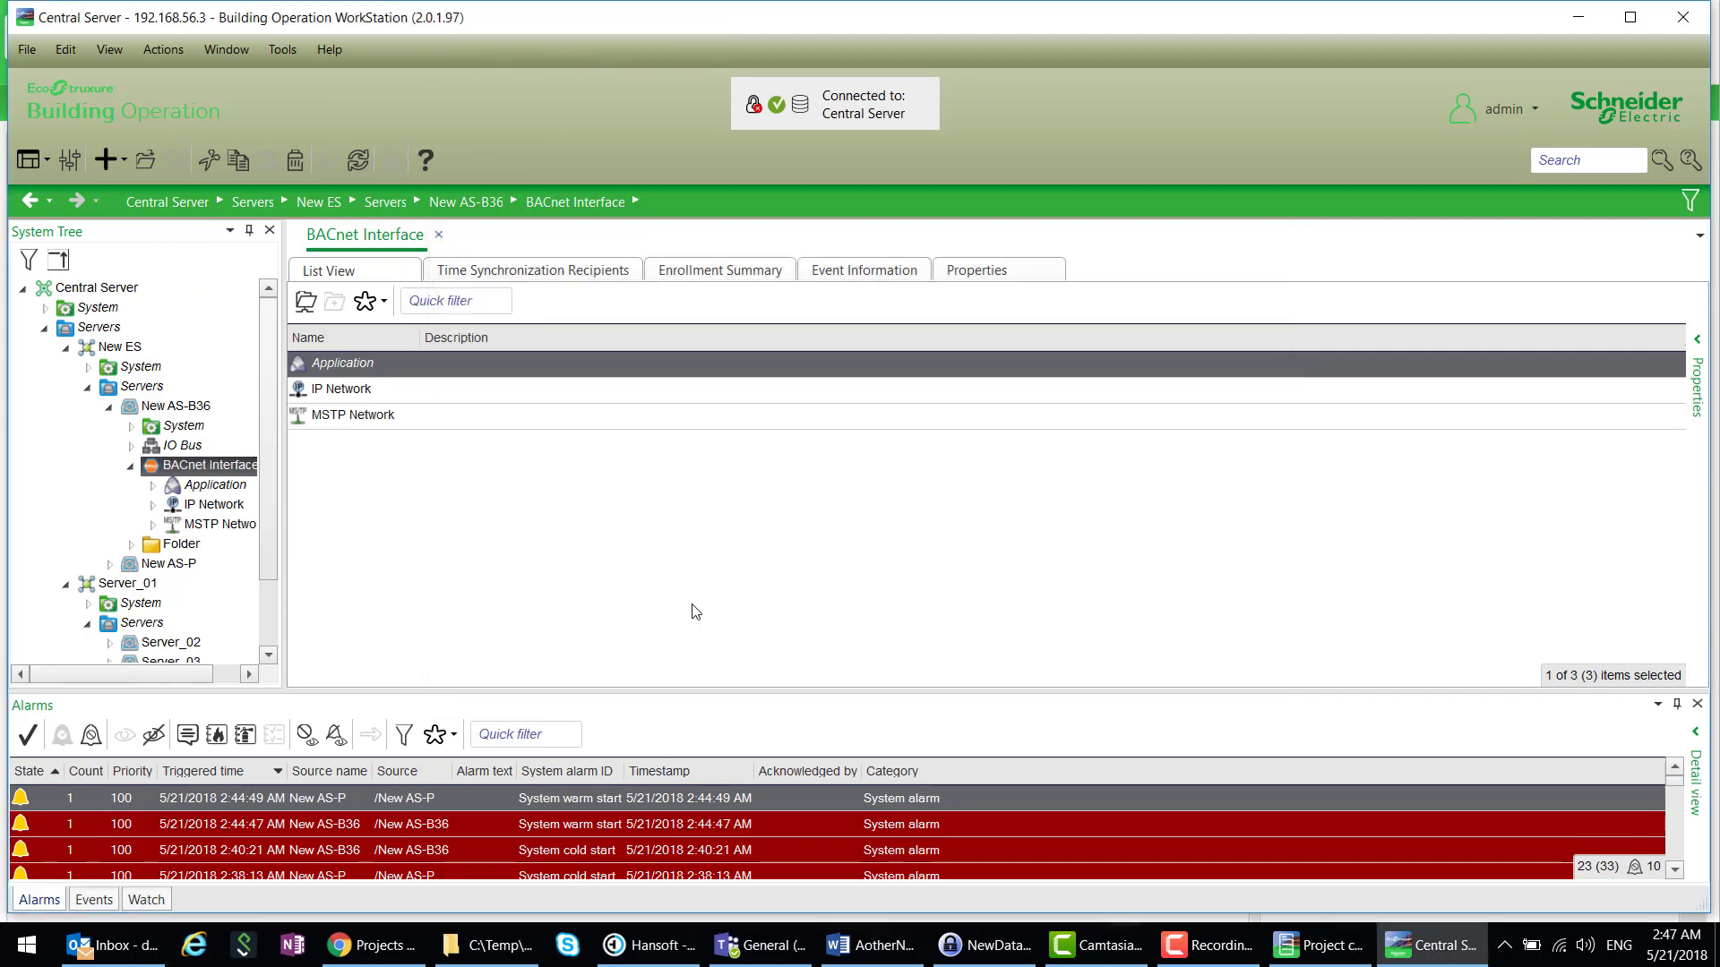
- Create a b3 Device with its default name on the MSTP Network
{"action": "right_click", "coordinate": [255, 524]}
{"action": "mouse_move", "coordinate": [436, 17]}
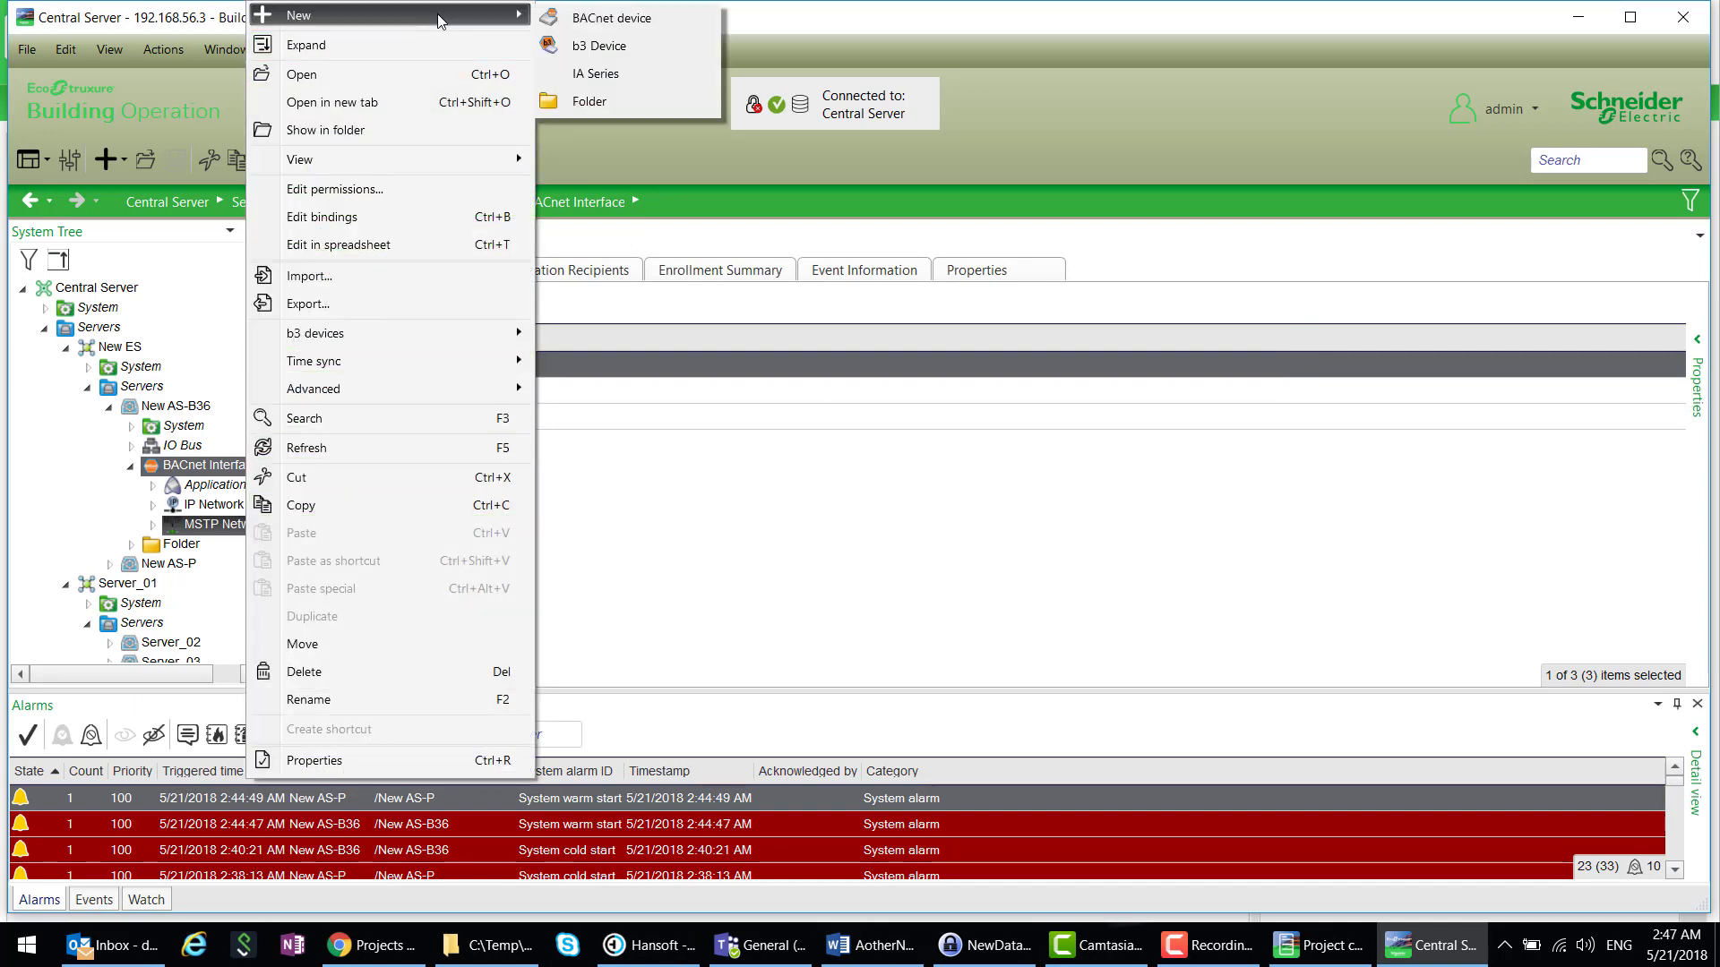
{"action": "left_click", "coordinate": [592, 45]}
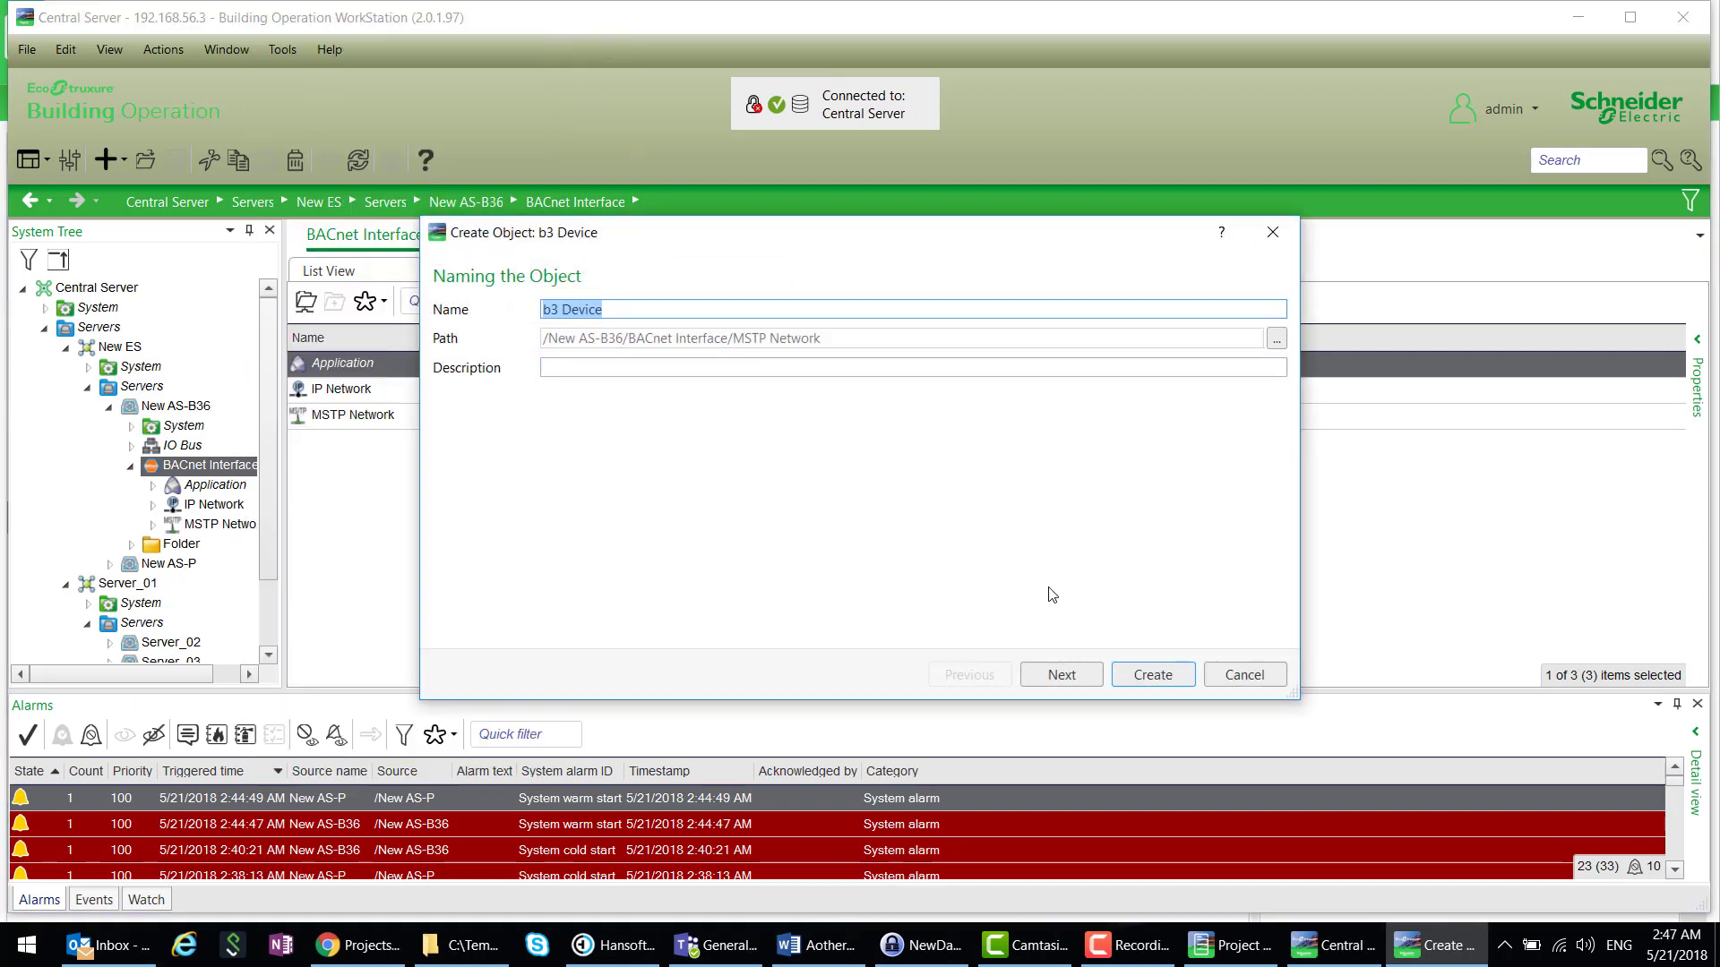
{"action": "left_click", "coordinate": [1156, 678]}
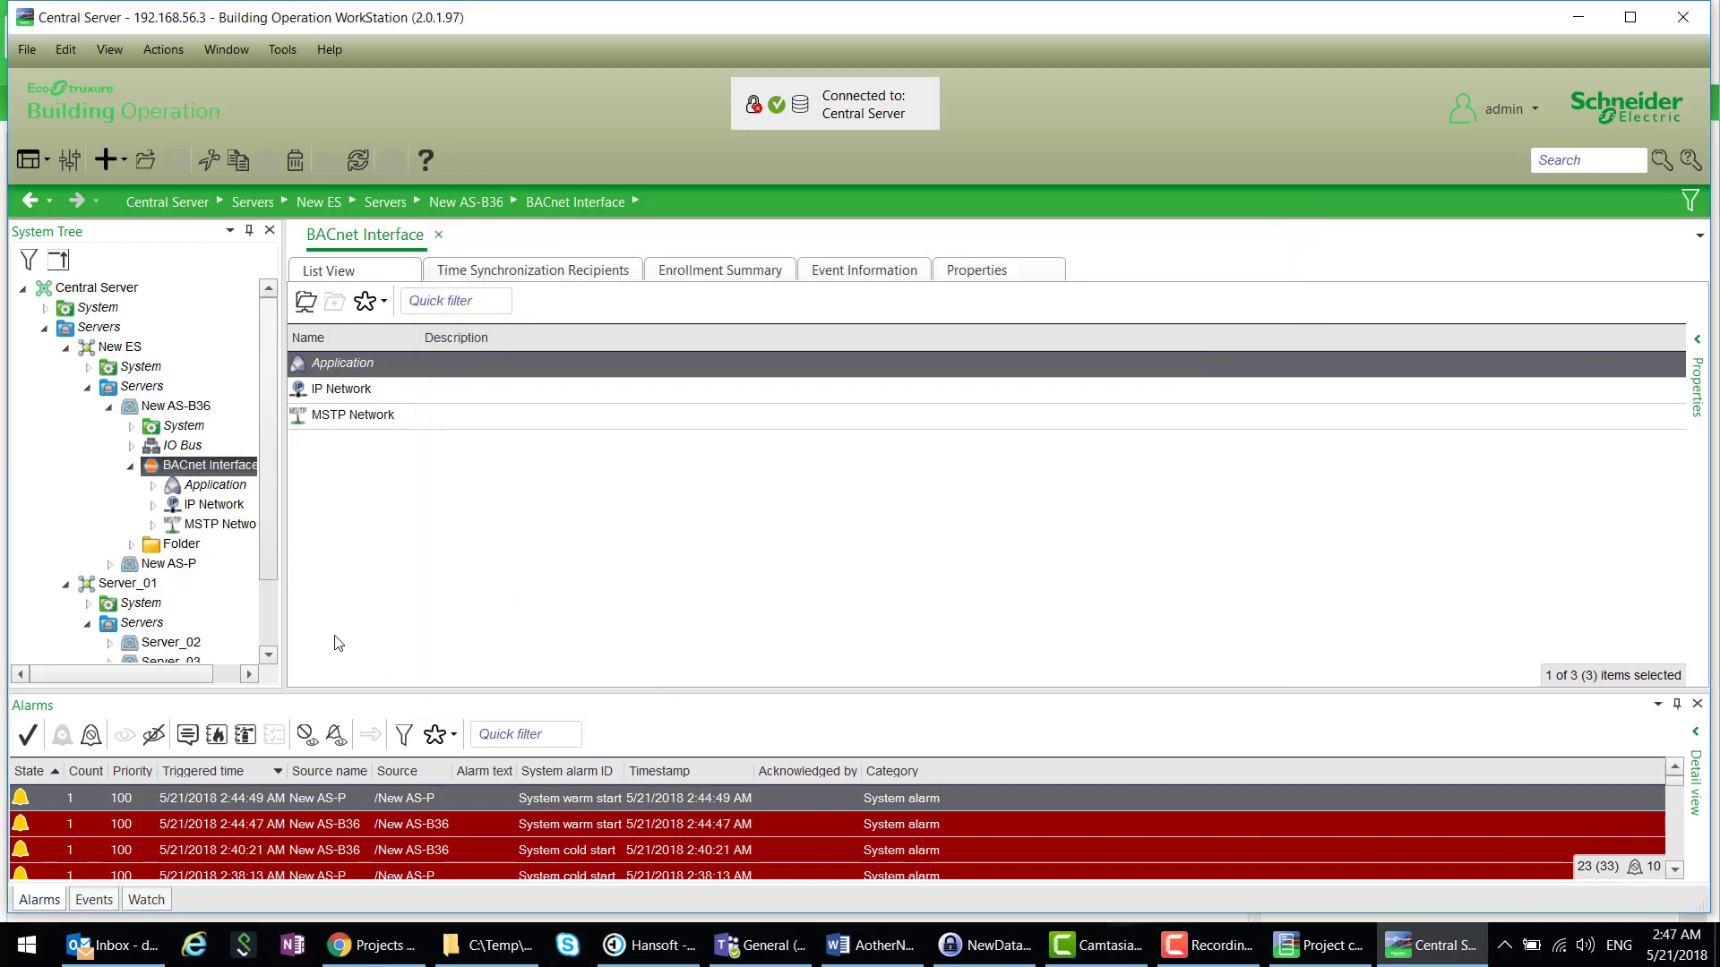
{"action": "left_click", "coordinate": [132, 468]}
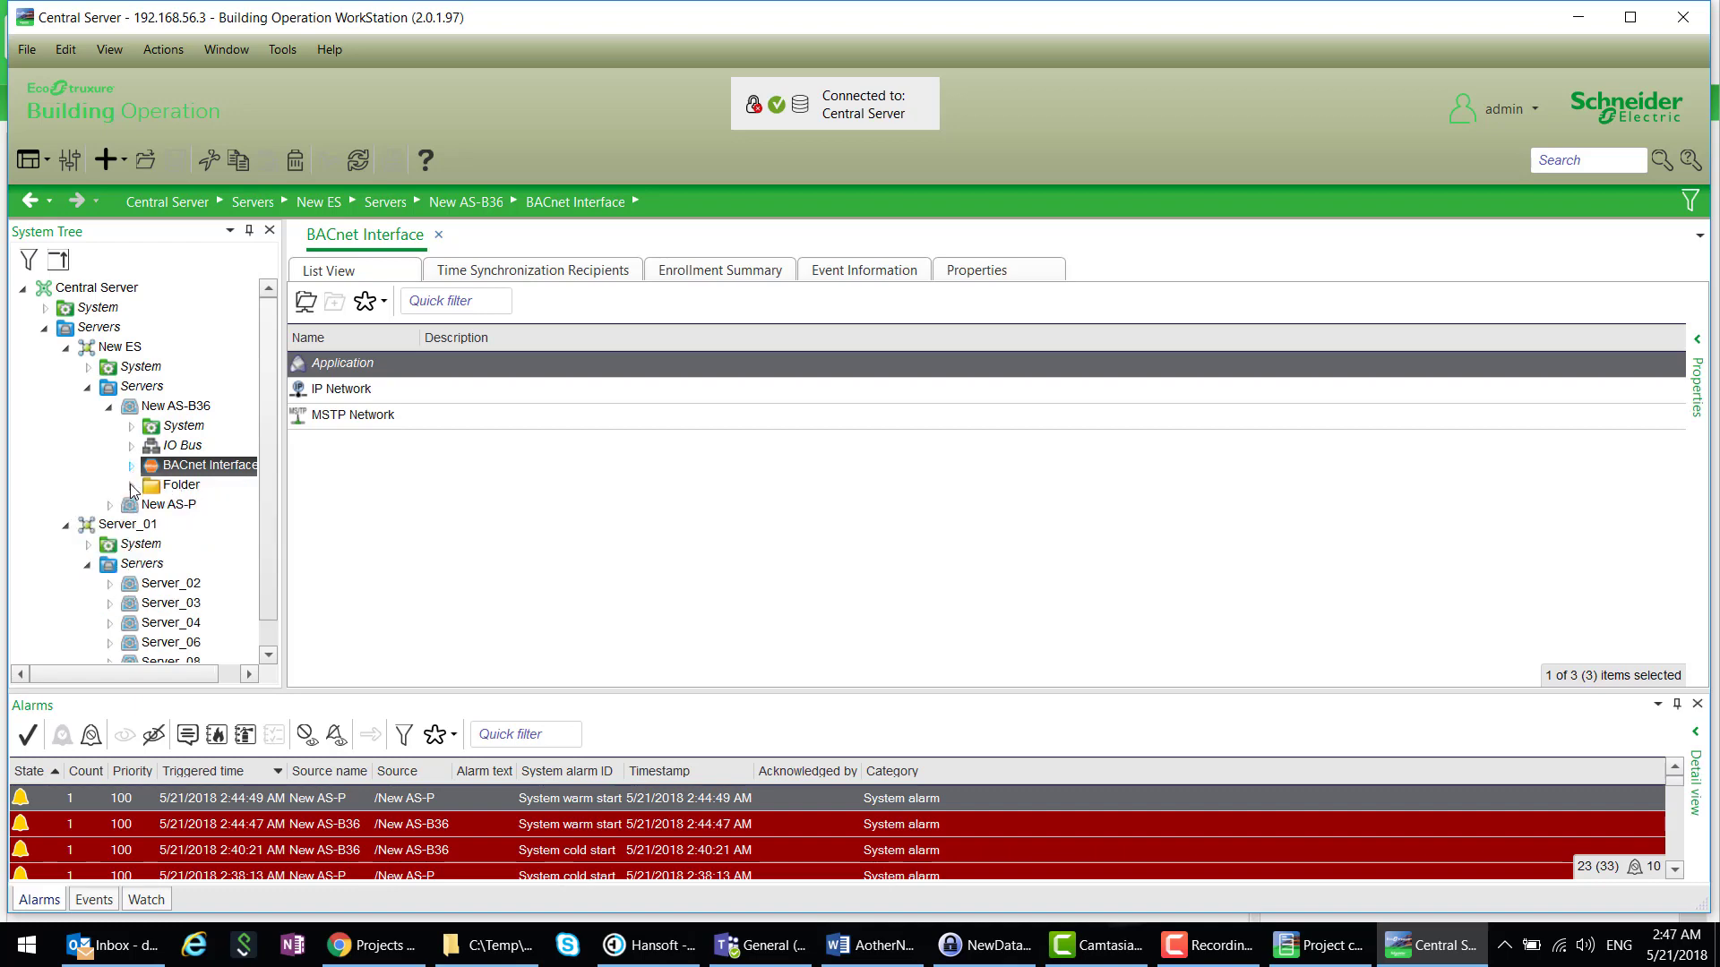
{"action": "left_click", "coordinate": [166, 507]}
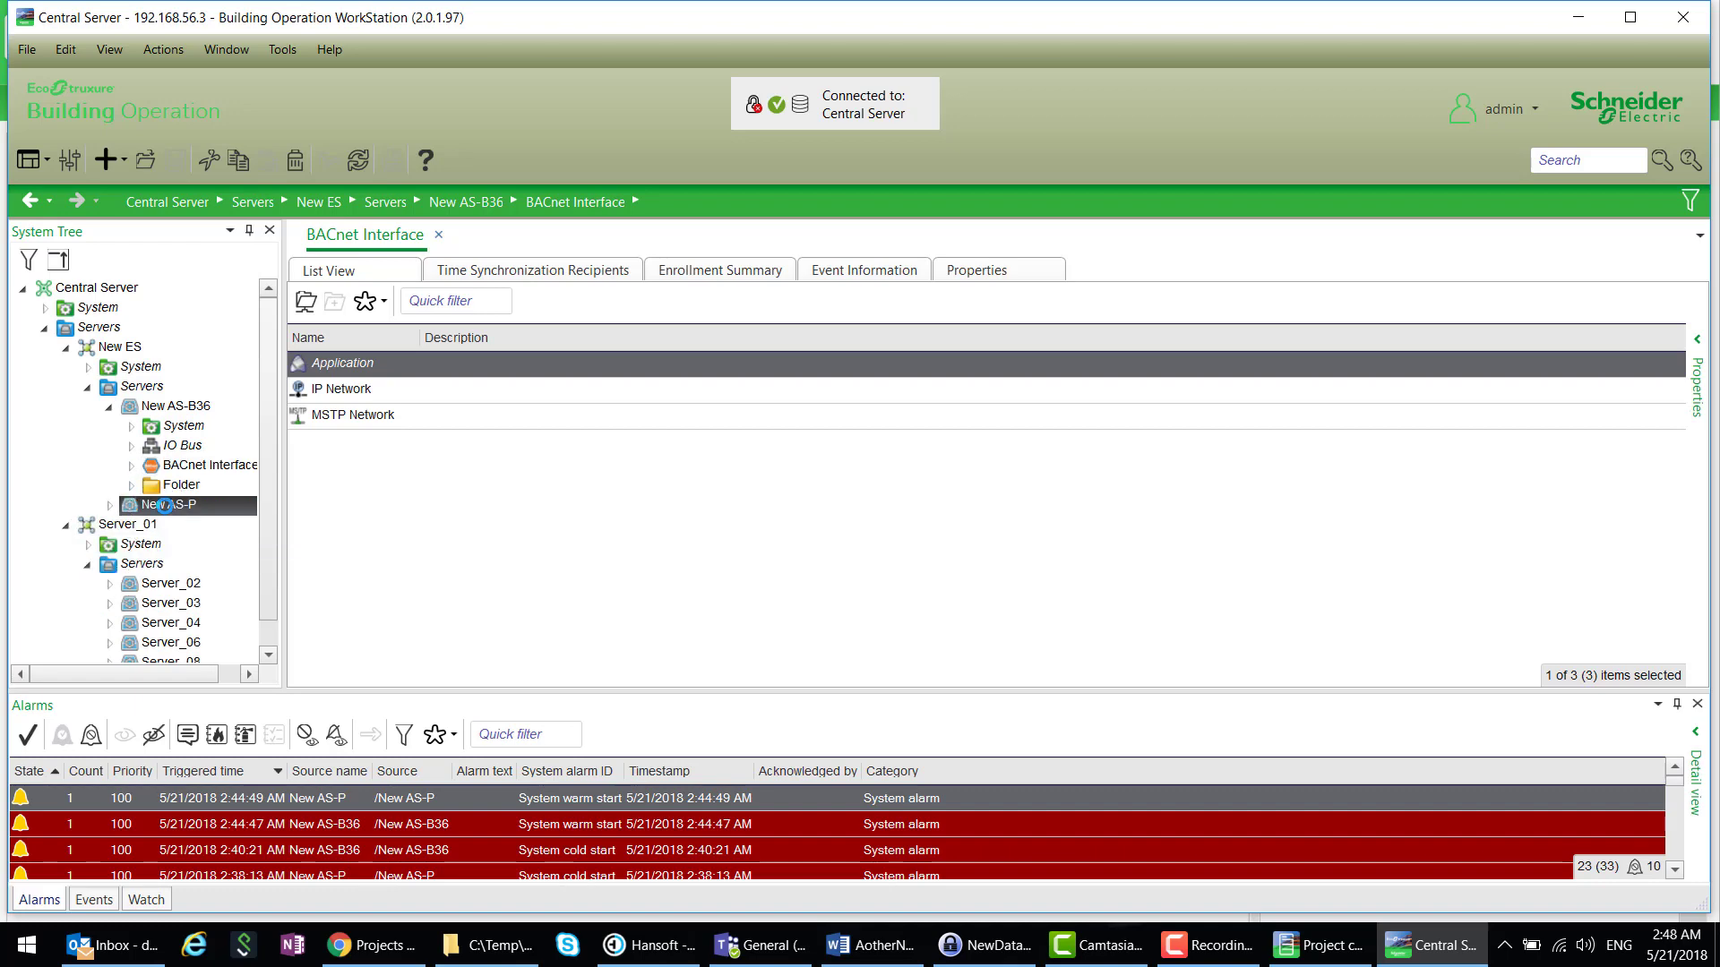
- Add an Infinet Interface to the New AS-P server
{"action": "right_click", "coordinate": [165, 507]}
{"action": "mouse_move", "coordinate": [352, 26]}
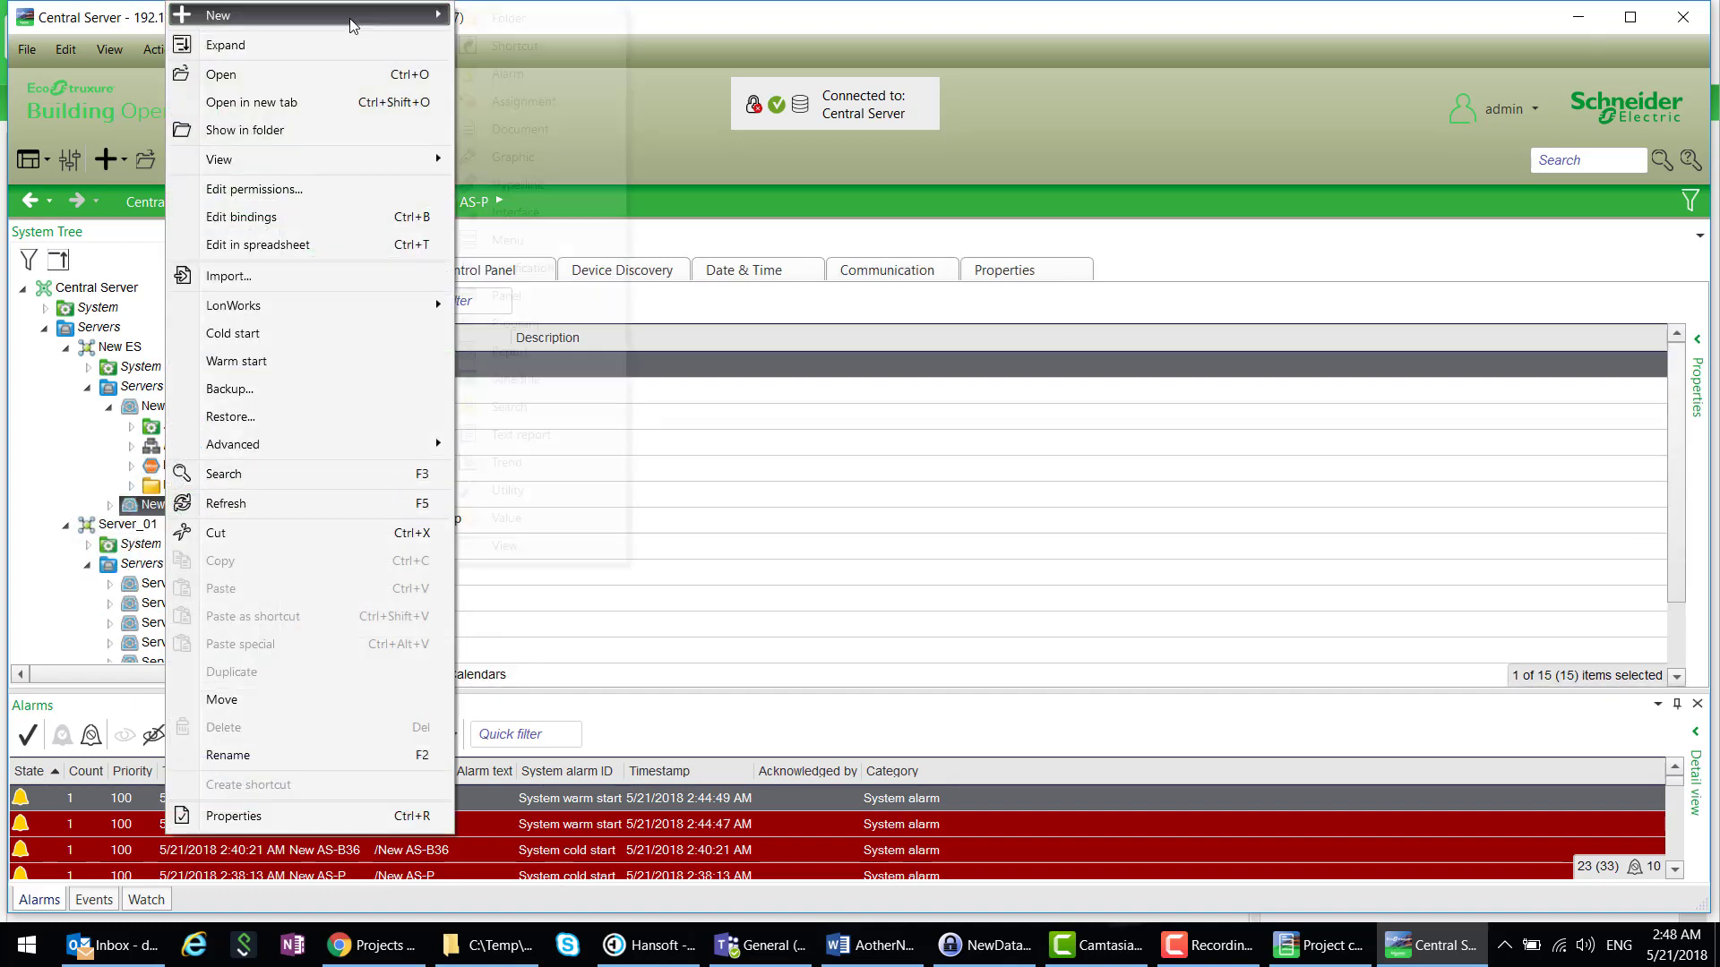
{"action": "left_click", "coordinate": [534, 209]}
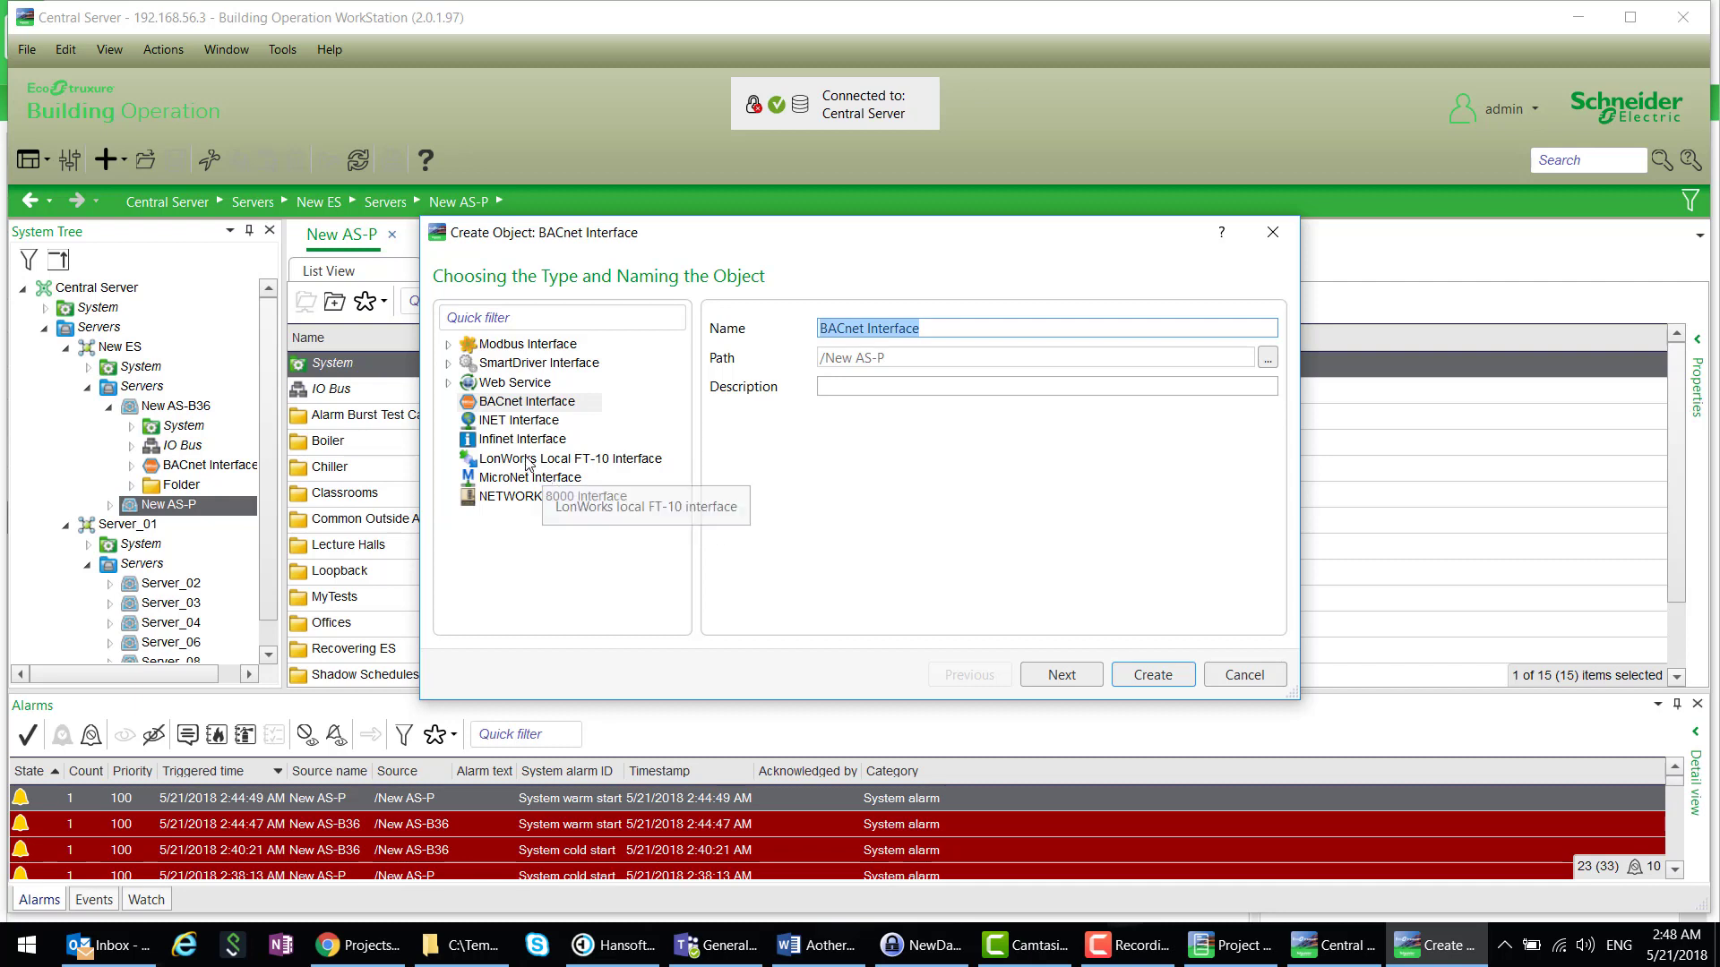
{"action": "left_click", "coordinate": [522, 439]}
{"action": "left_click", "coordinate": [1149, 677]}
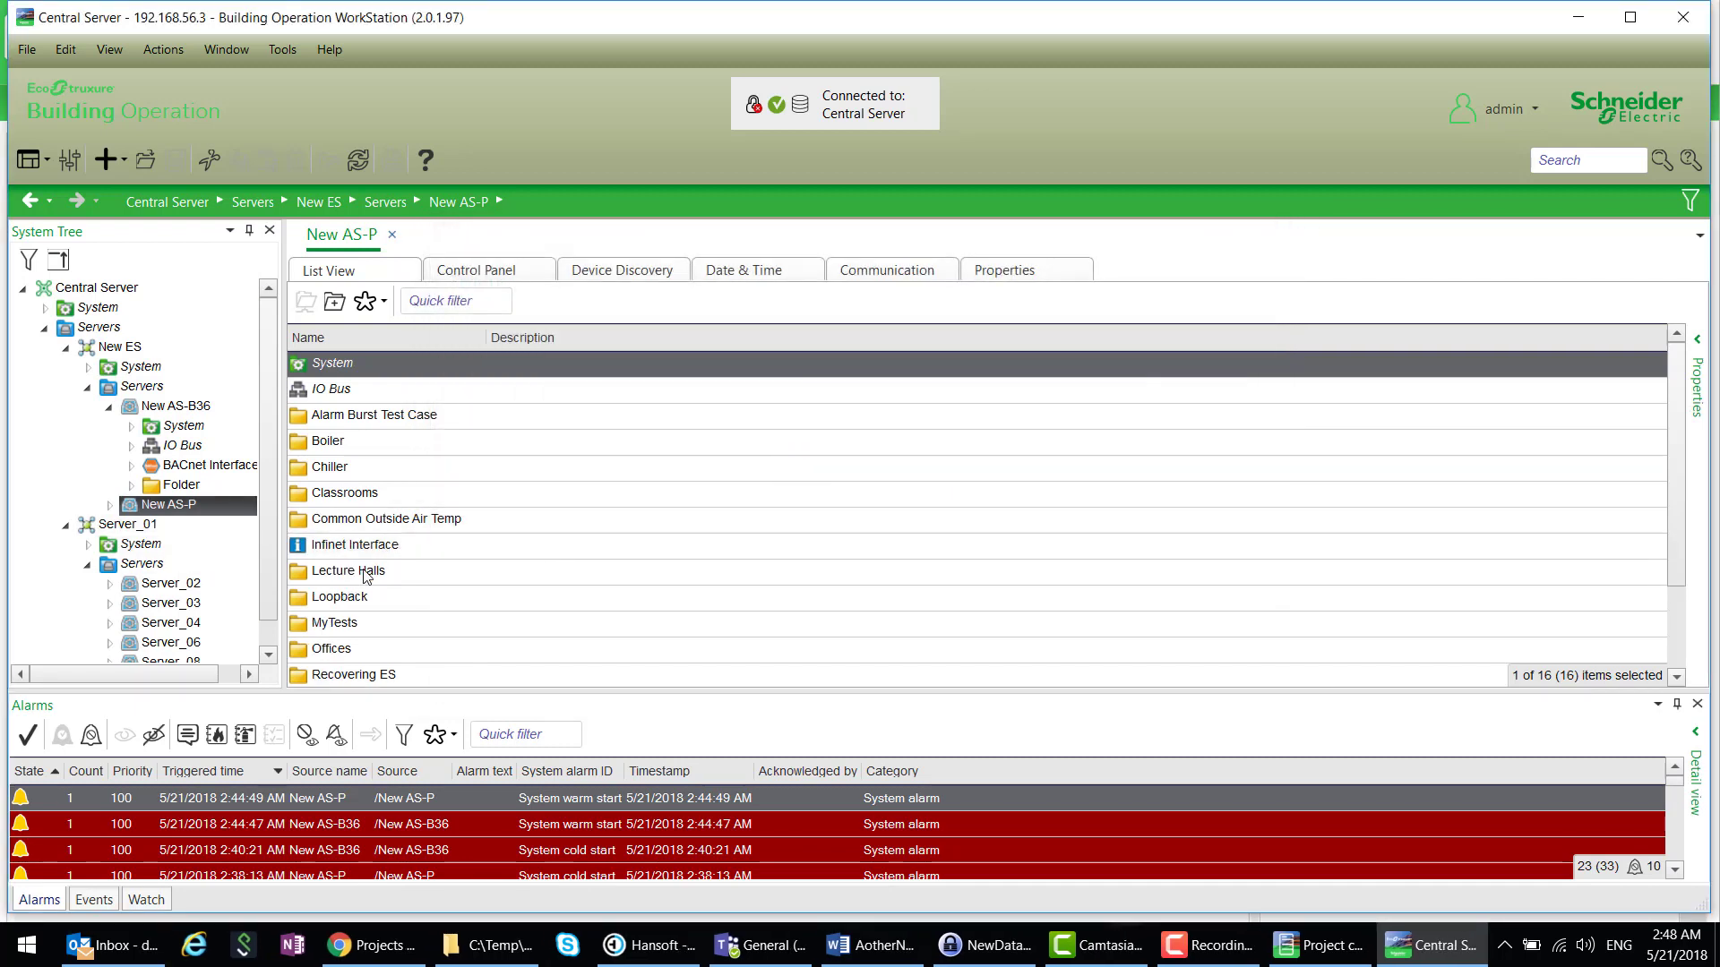
- Create an Infinet Network under the Infinet Interface
{"action": "left_click", "coordinate": [110, 504]}
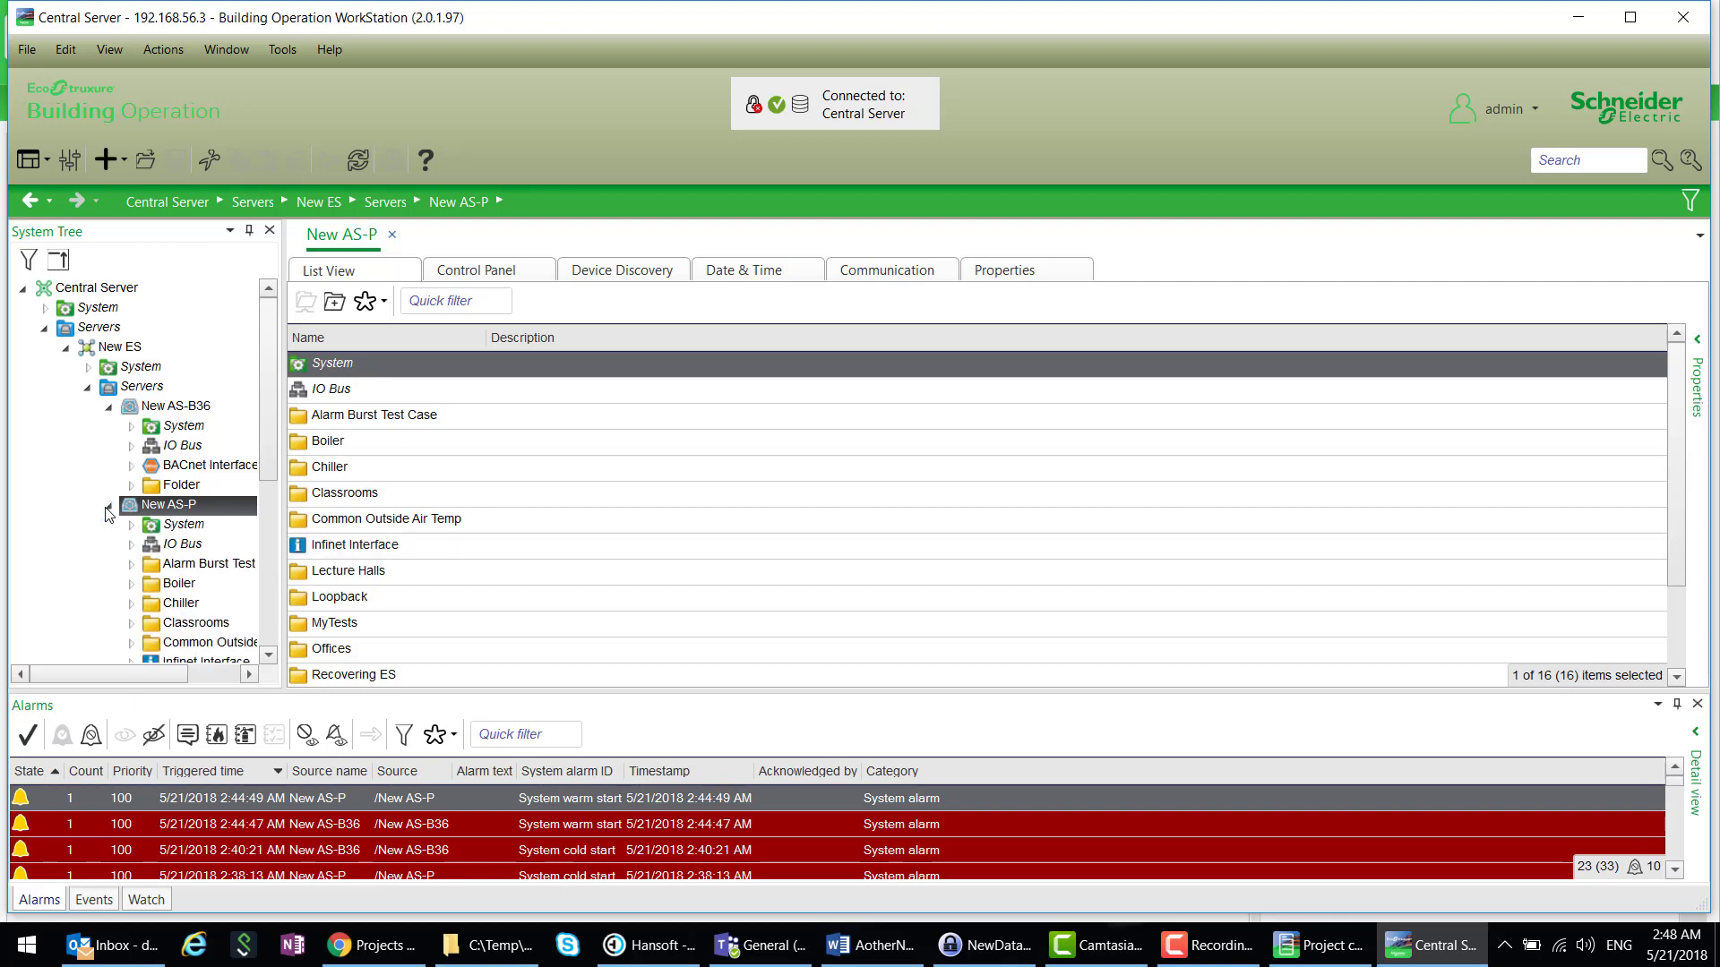
{"action": "right_click", "coordinate": [193, 493]}
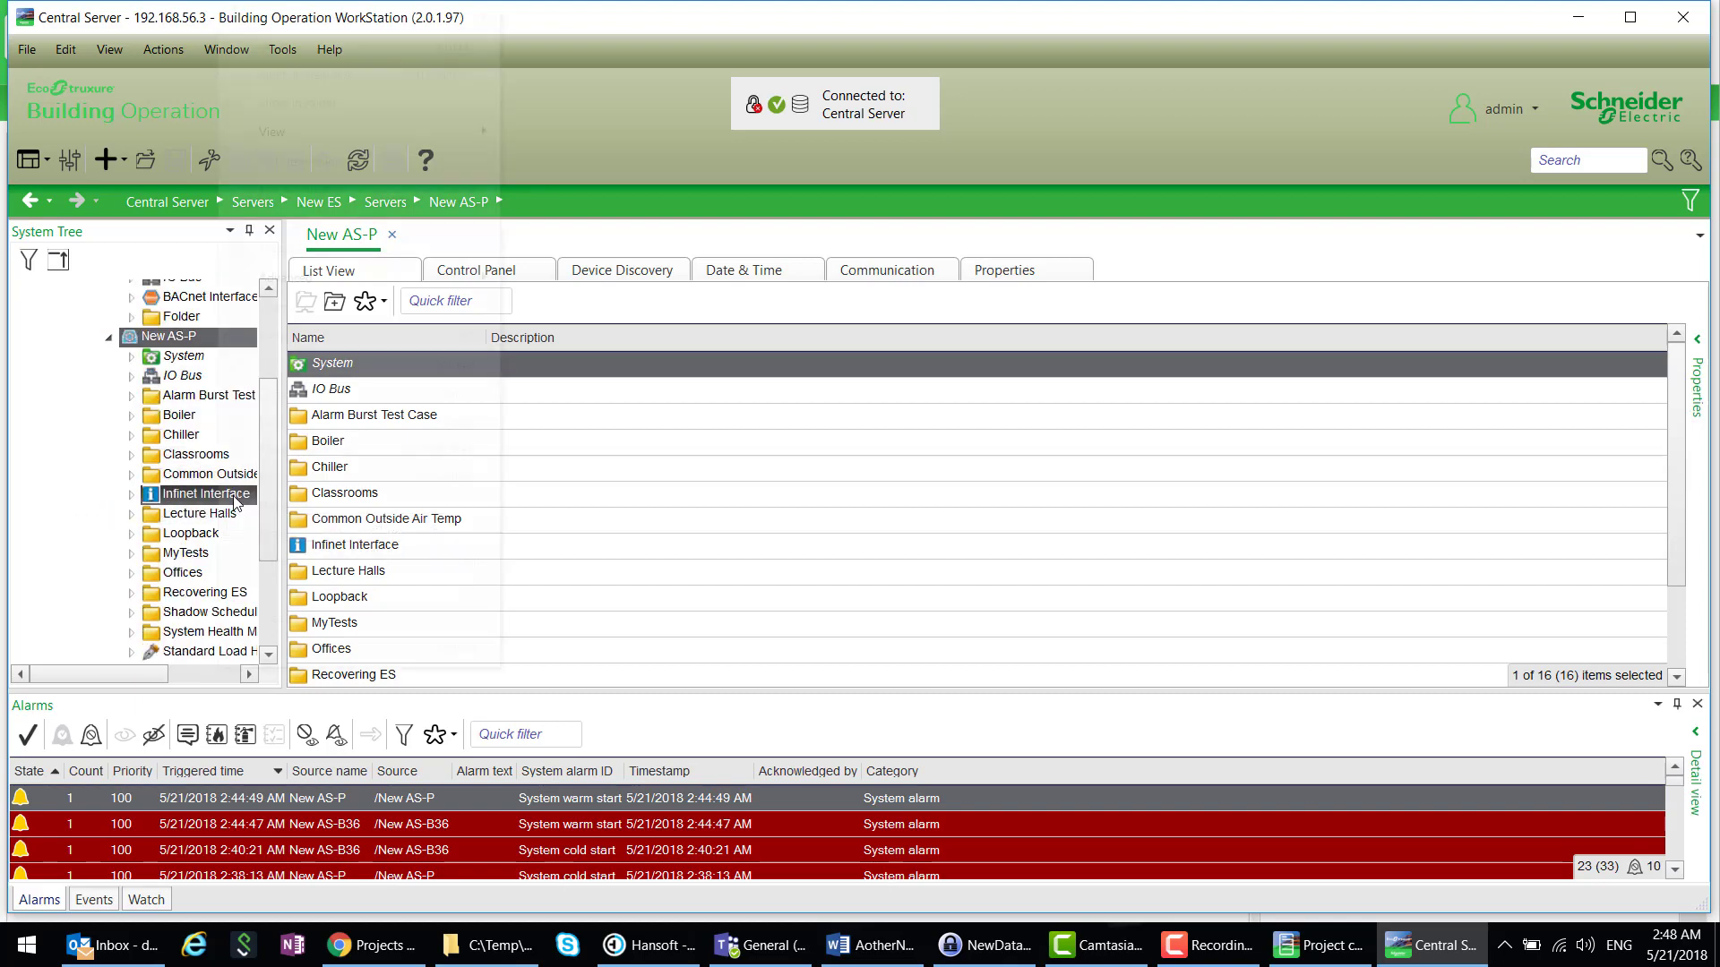
{"action": "mouse_move", "coordinate": [399, 19]}
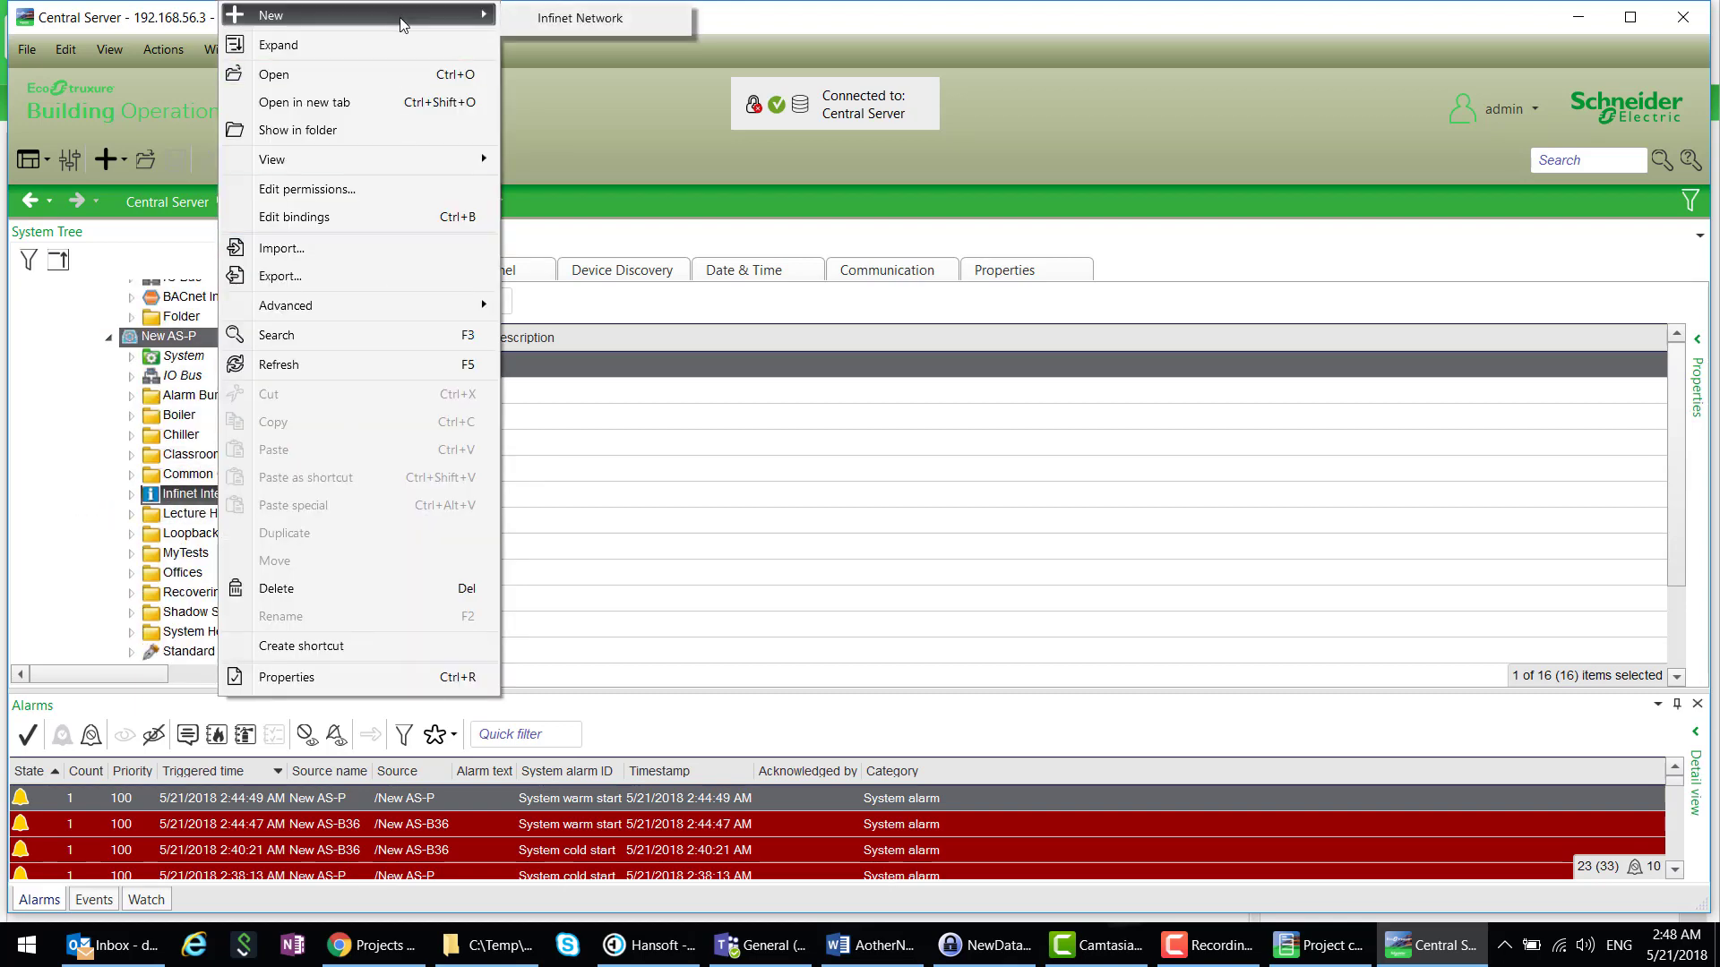
{"action": "left_click", "coordinate": [538, 20]}
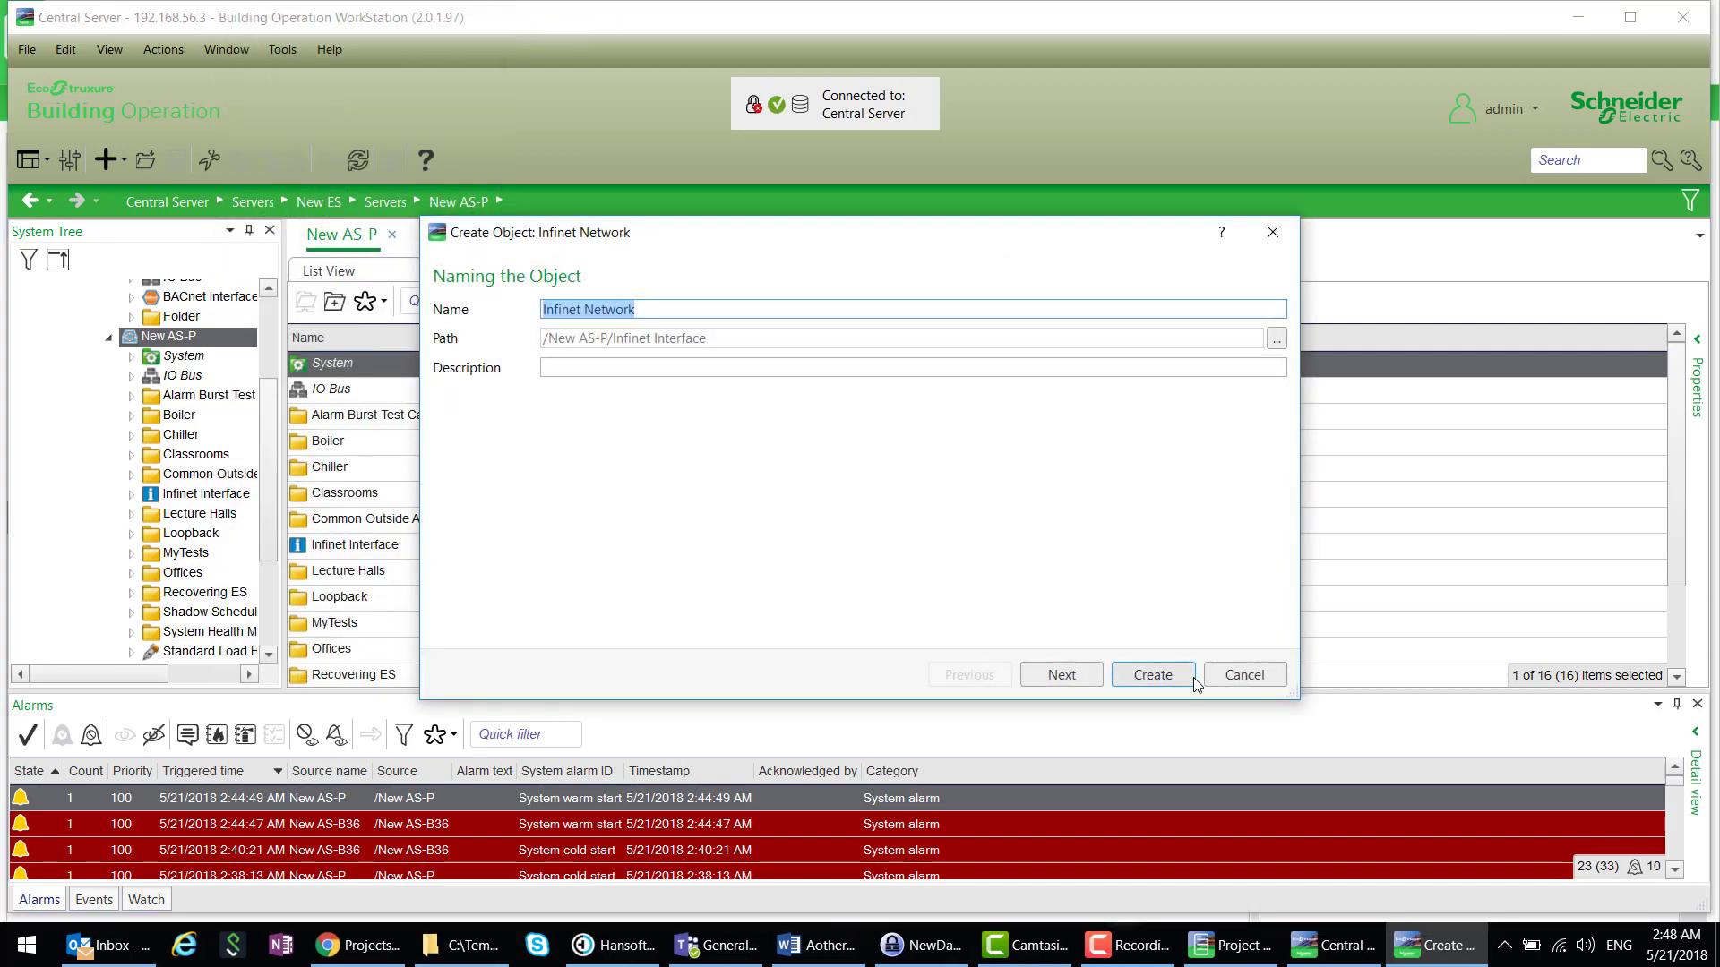
{"action": "left_click", "coordinate": [1152, 674]}
- Add an Infinet Device to the Infinet Network
{"action": "left_click", "coordinate": [131, 494]}
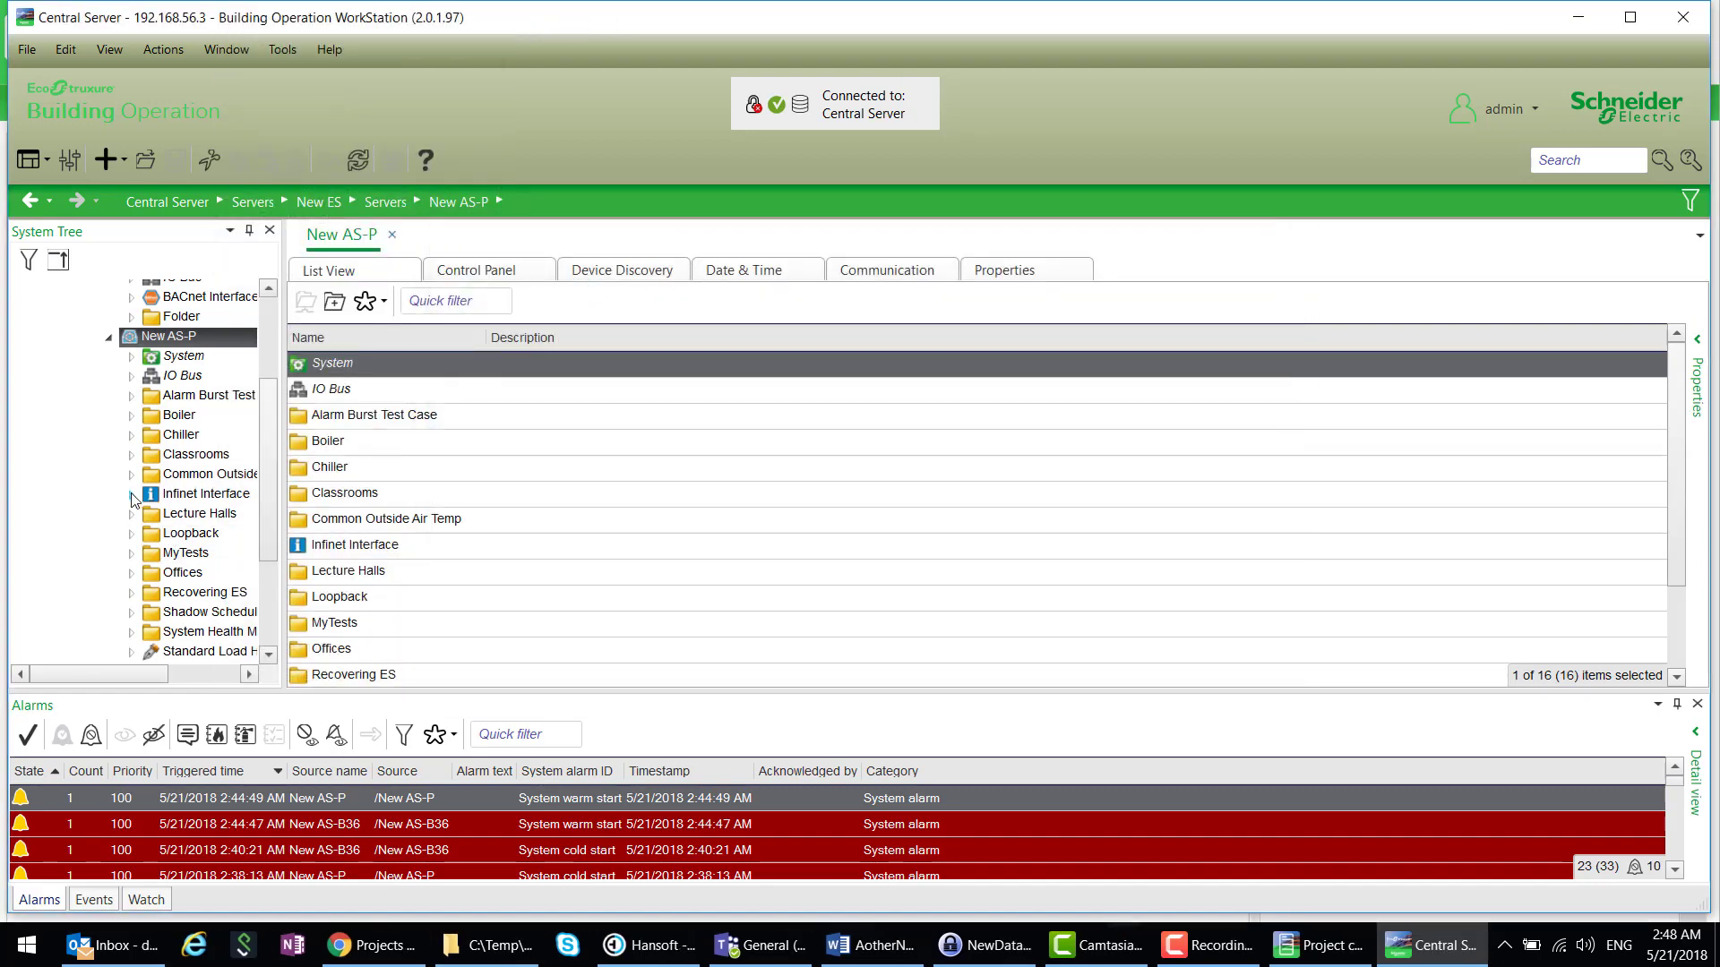
{"action": "right_click", "coordinate": [209, 535]}
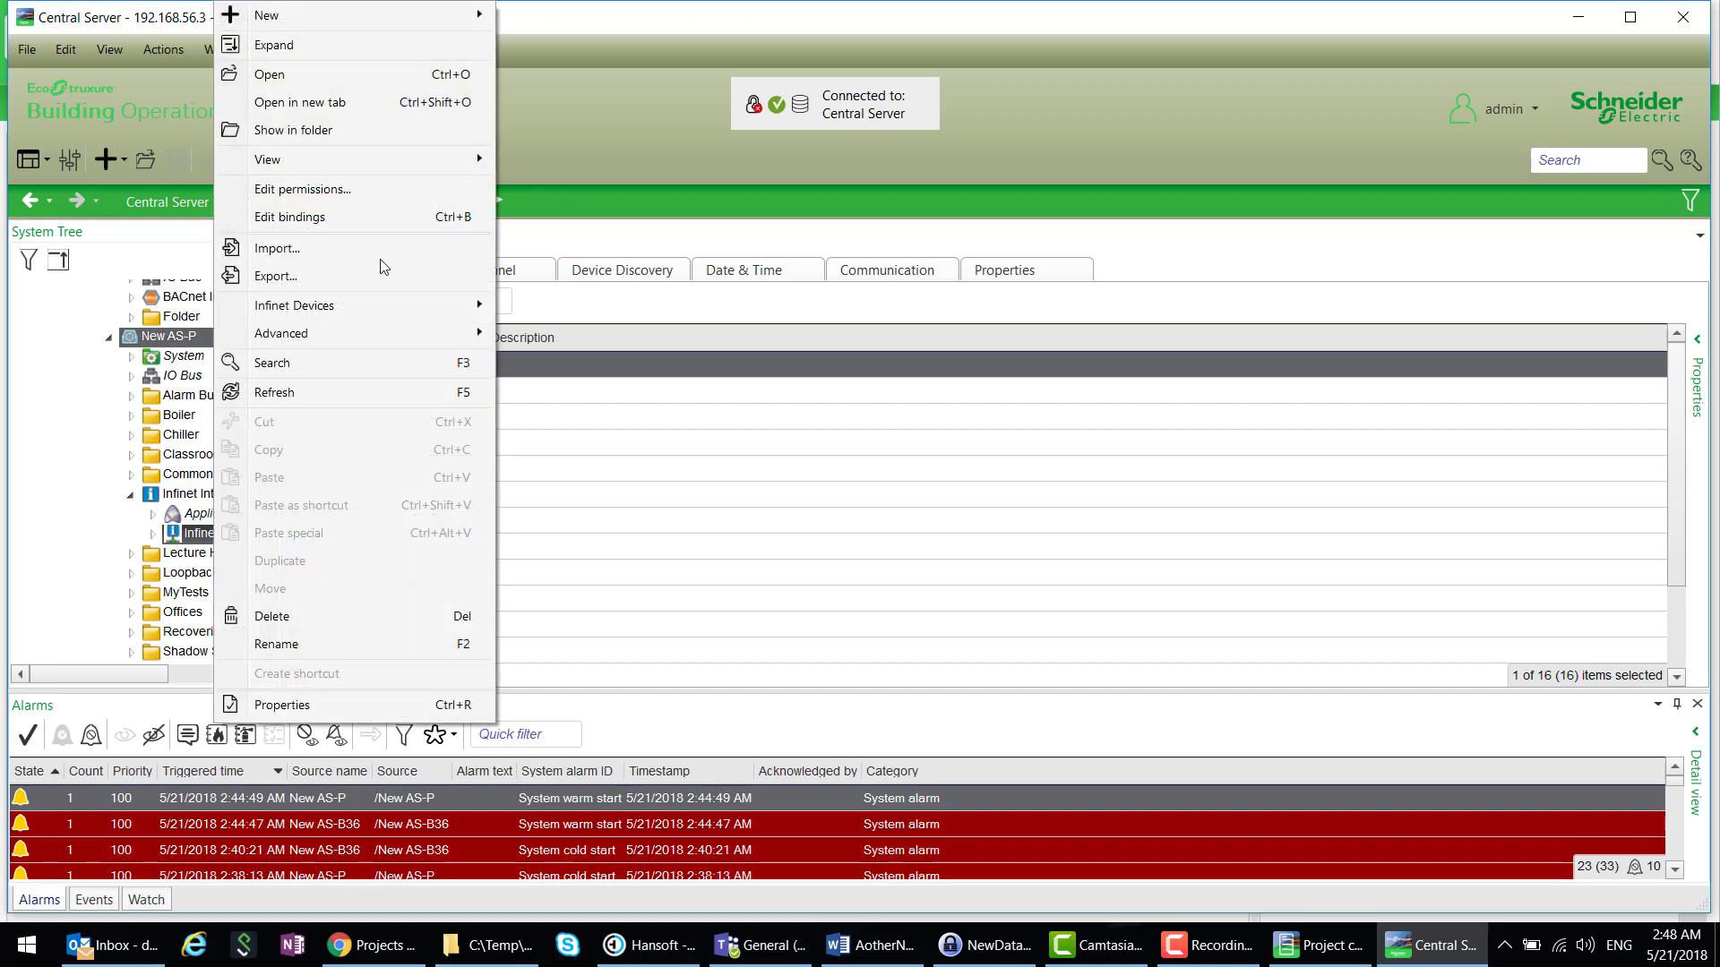
{"action": "mouse_move", "coordinate": [418, 18]}
{"action": "left_click", "coordinate": [594, 23]}
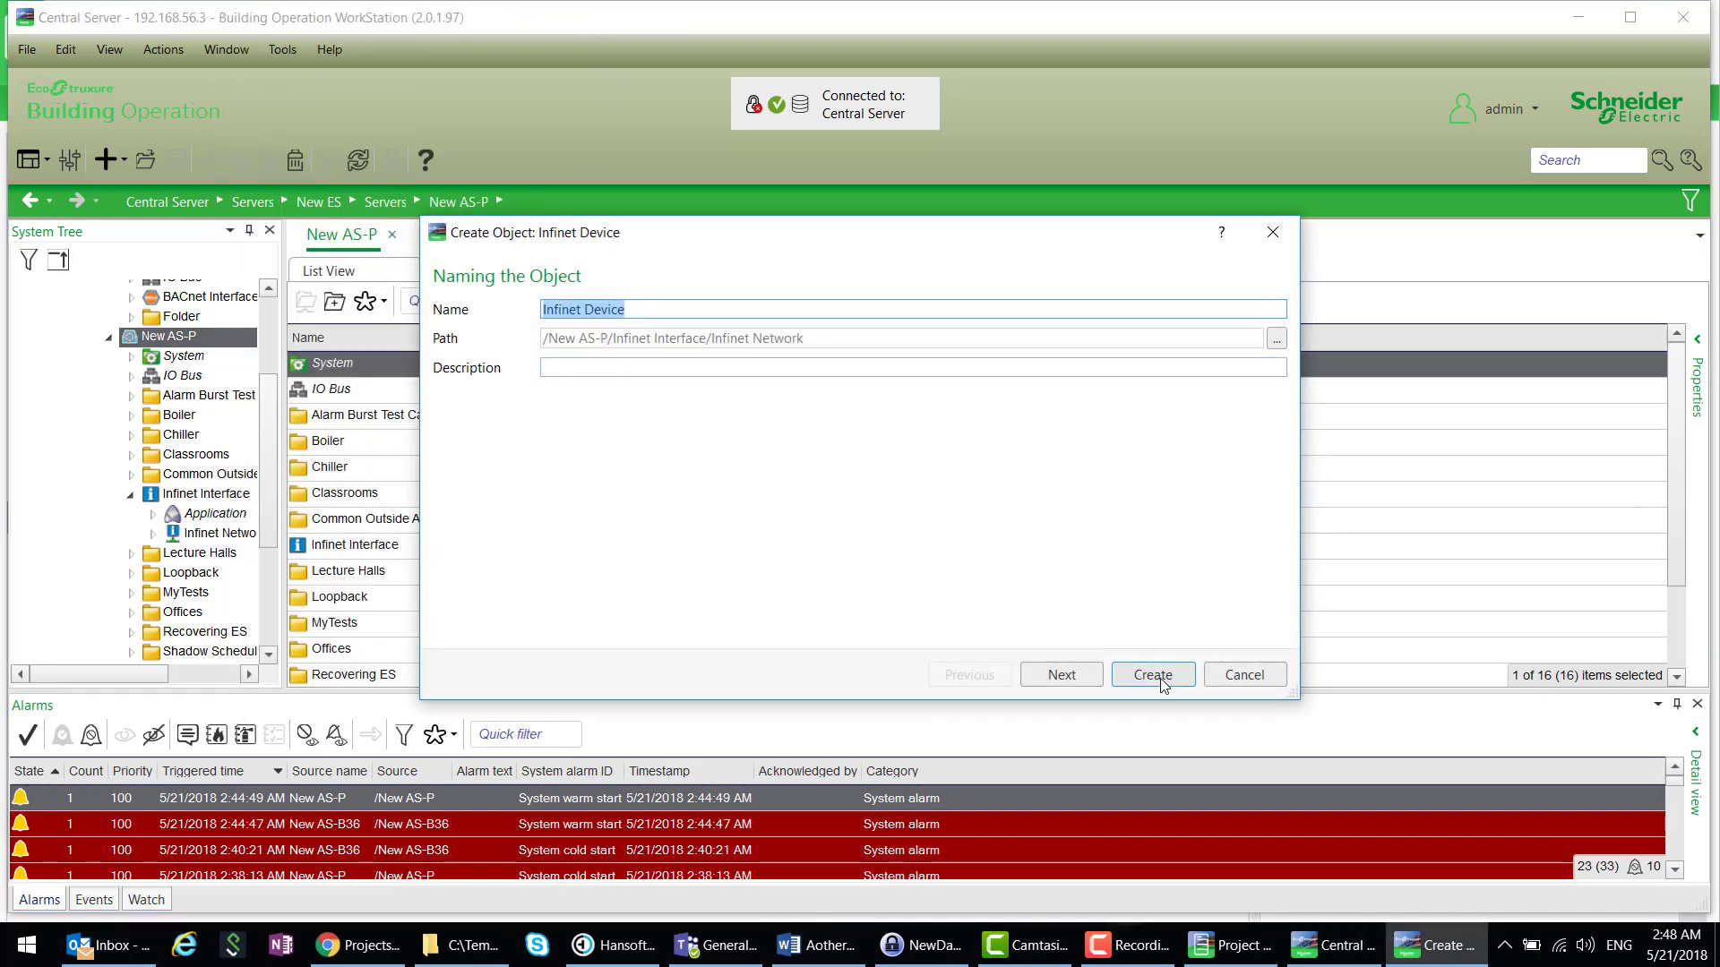
{"action": "left_click", "coordinate": [1156, 675]}
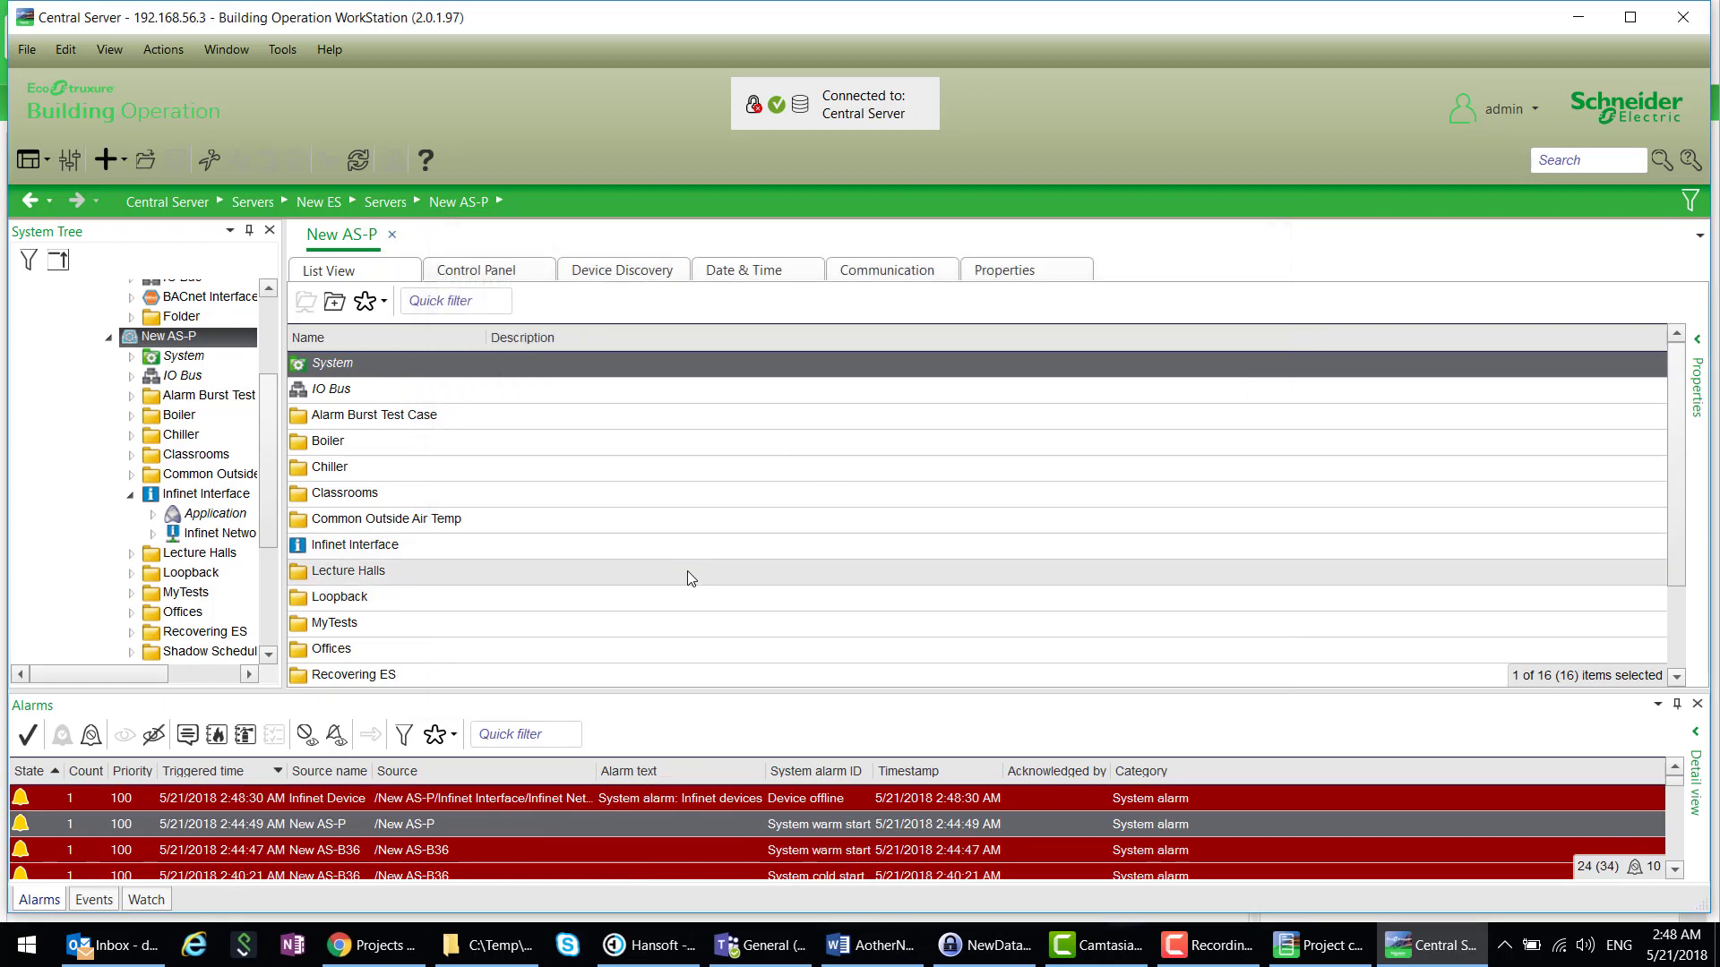
{"action": "left_click_drag", "start_coordinate": [270, 472], "coordinate": [269, 427]}
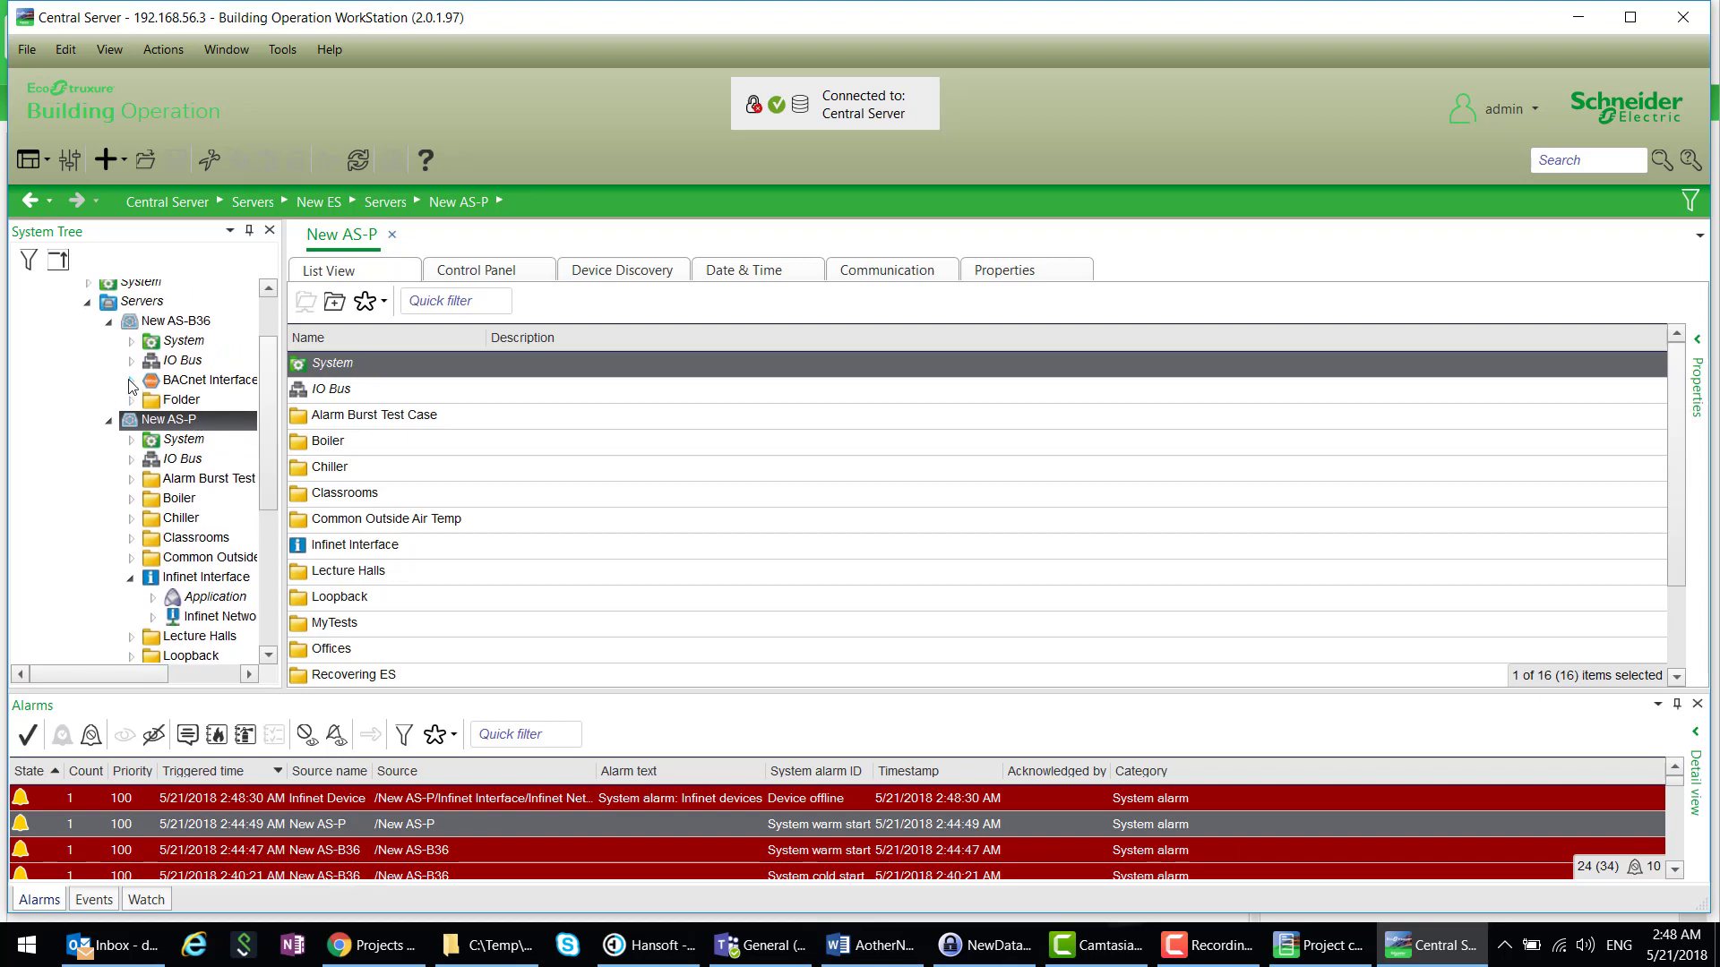
{"action": "left_click", "coordinate": [131, 382]}
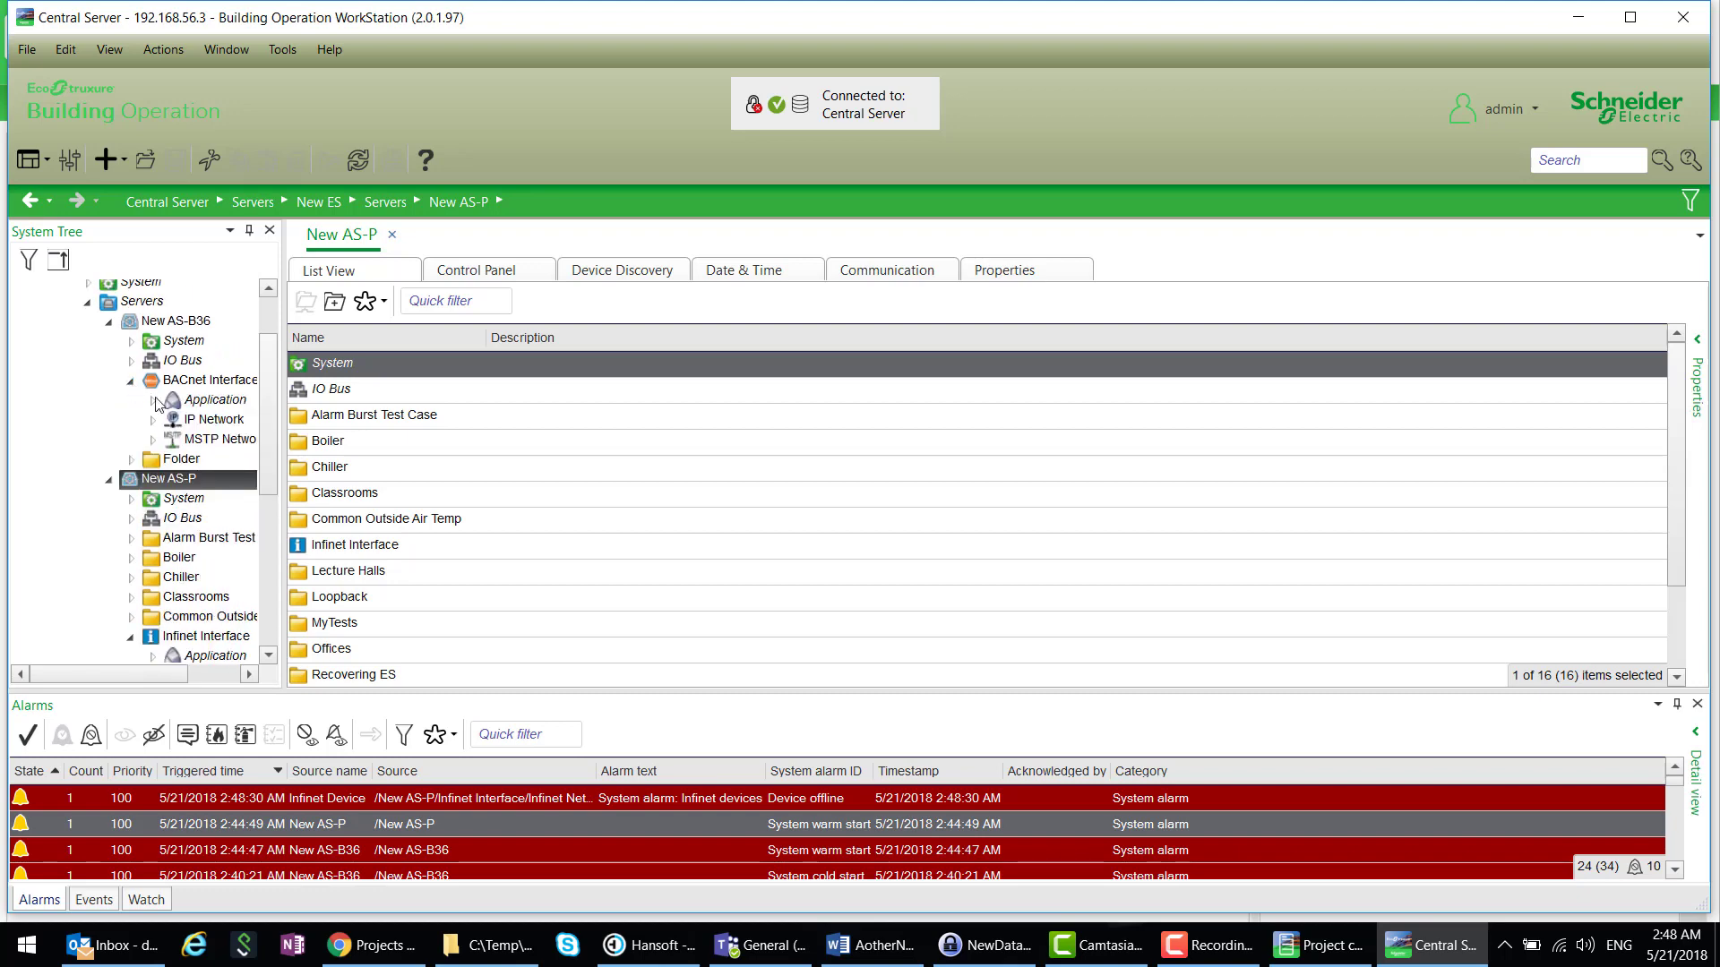
{"action": "right_click", "coordinate": [205, 421]}
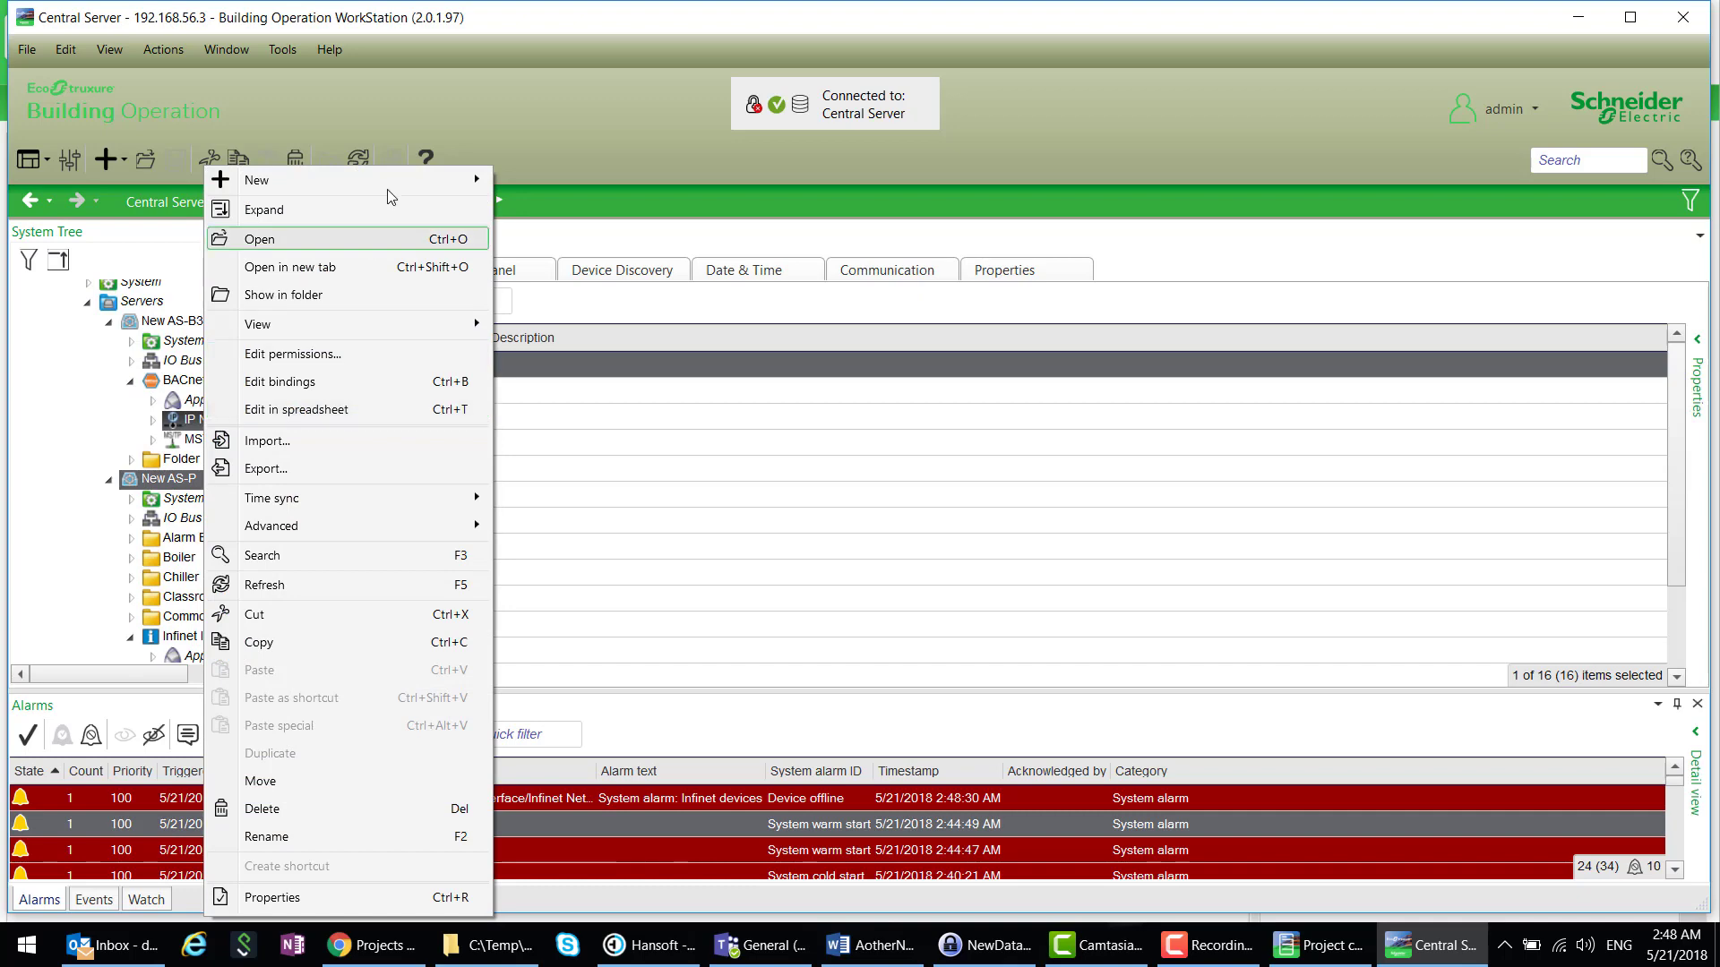
{"action": "mouse_move", "coordinate": [413, 182]}
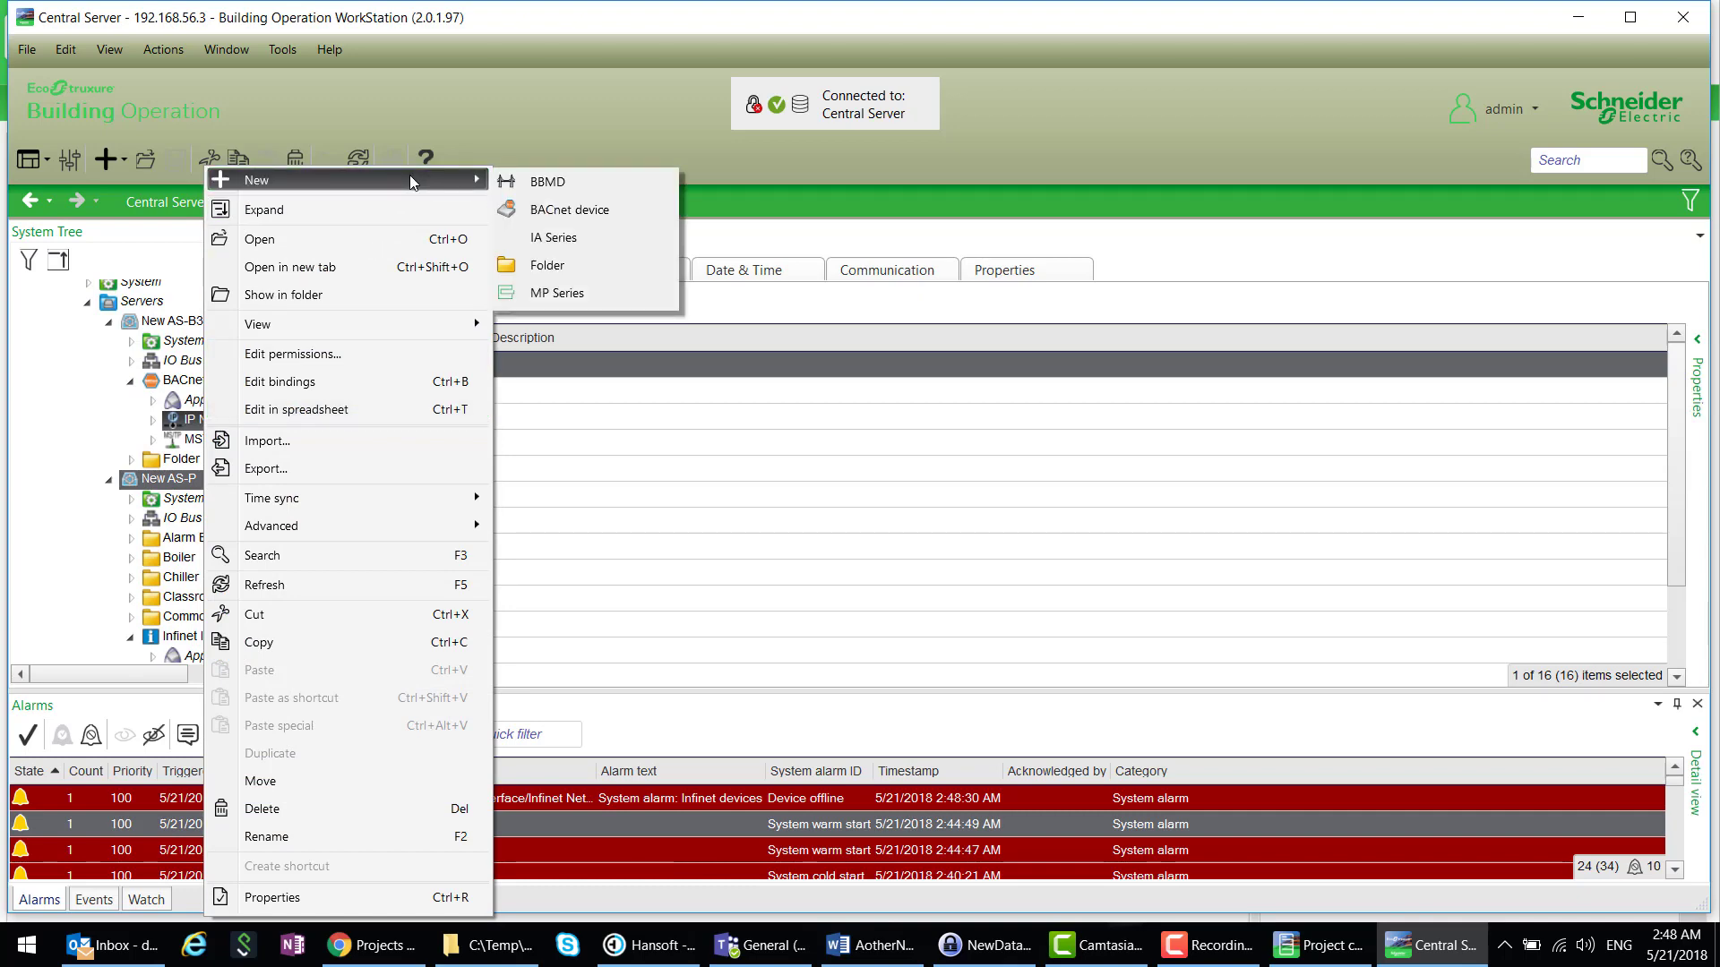
{"action": "left_click", "coordinate": [557, 293]}
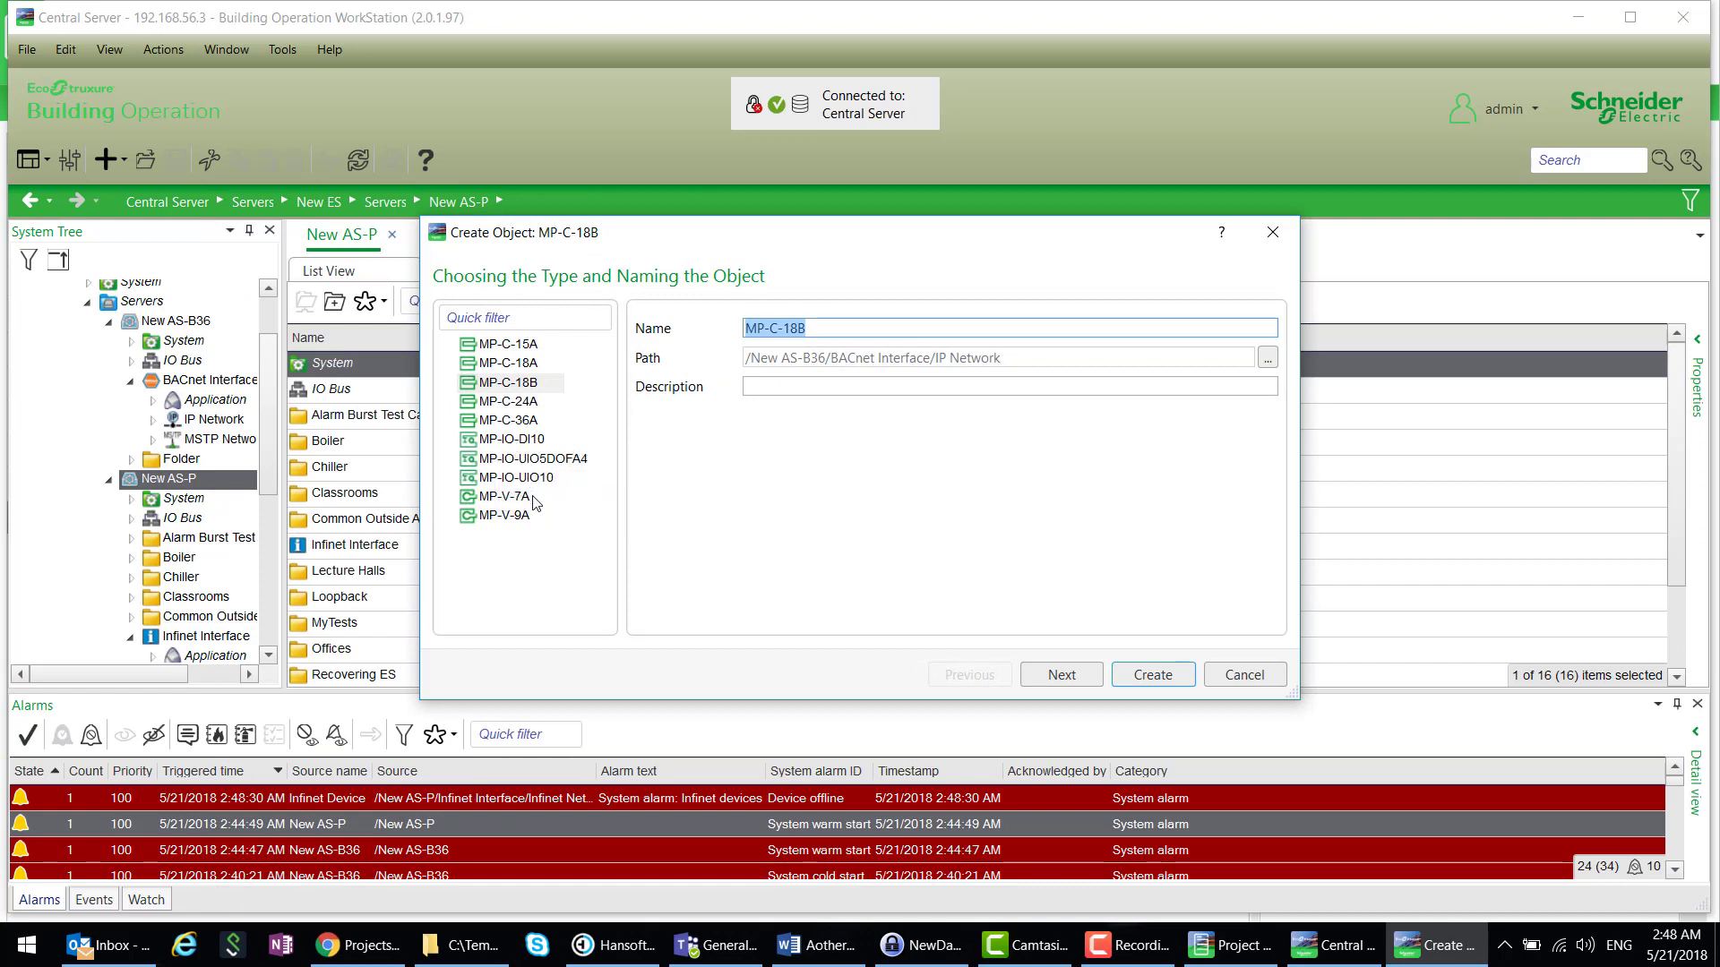
{"action": "left_click", "coordinate": [509, 364]}
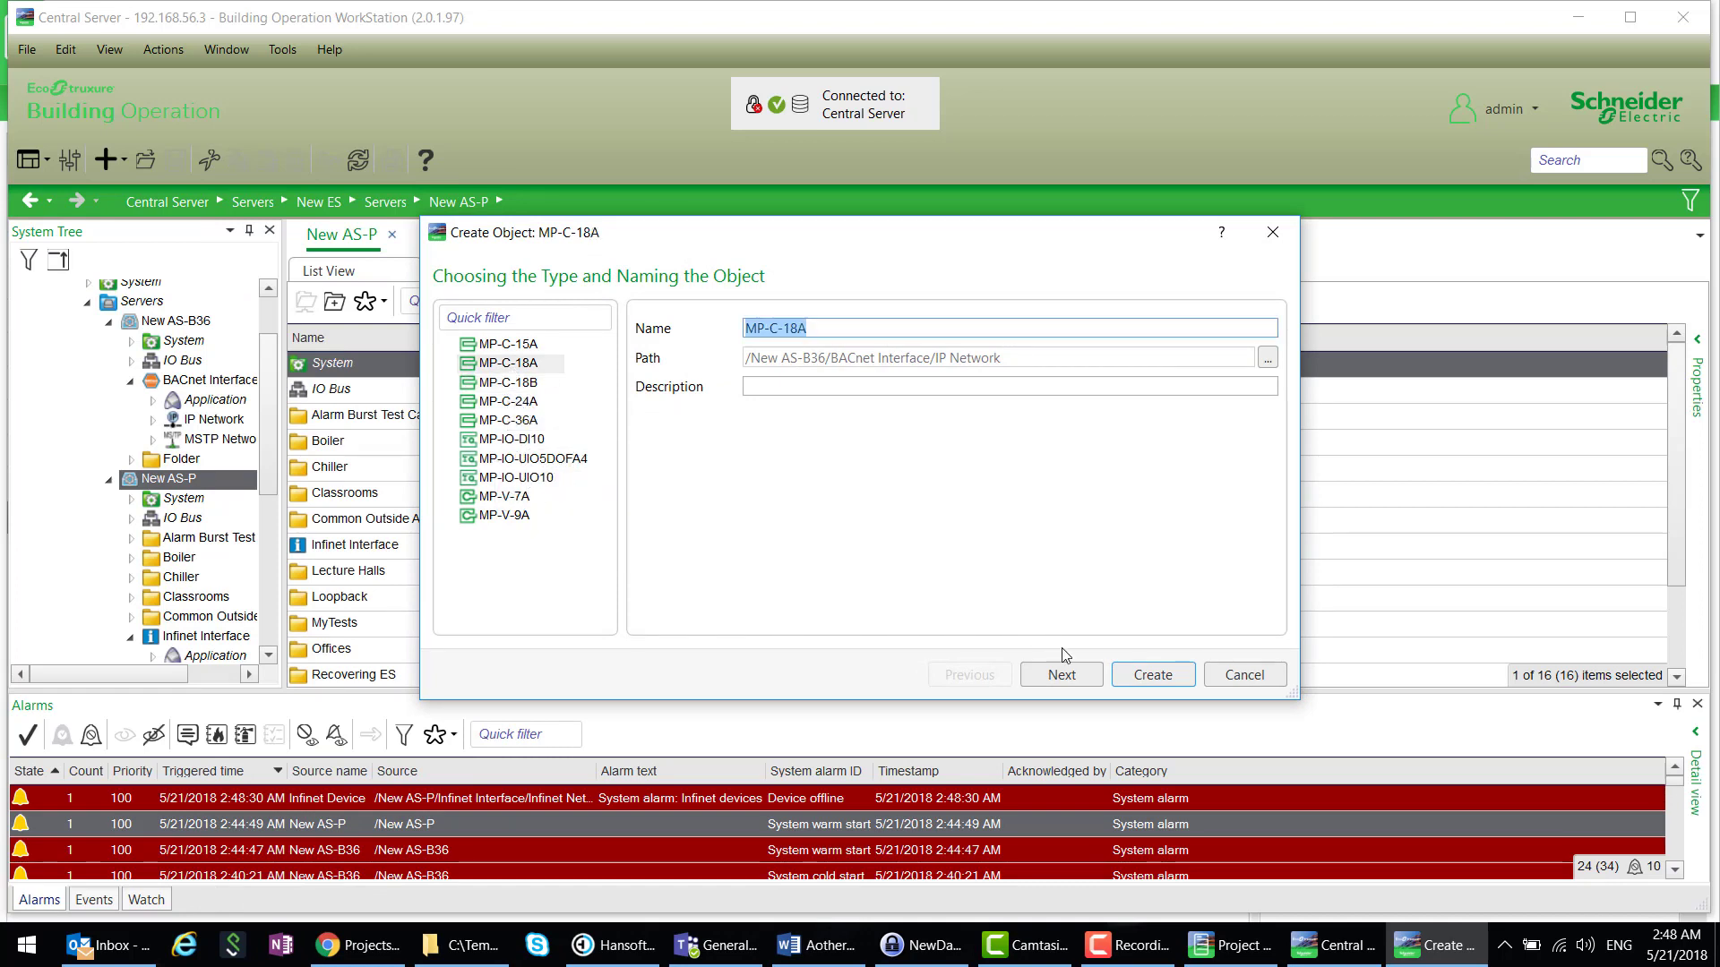
{"action": "left_click", "coordinate": [1153, 674]}
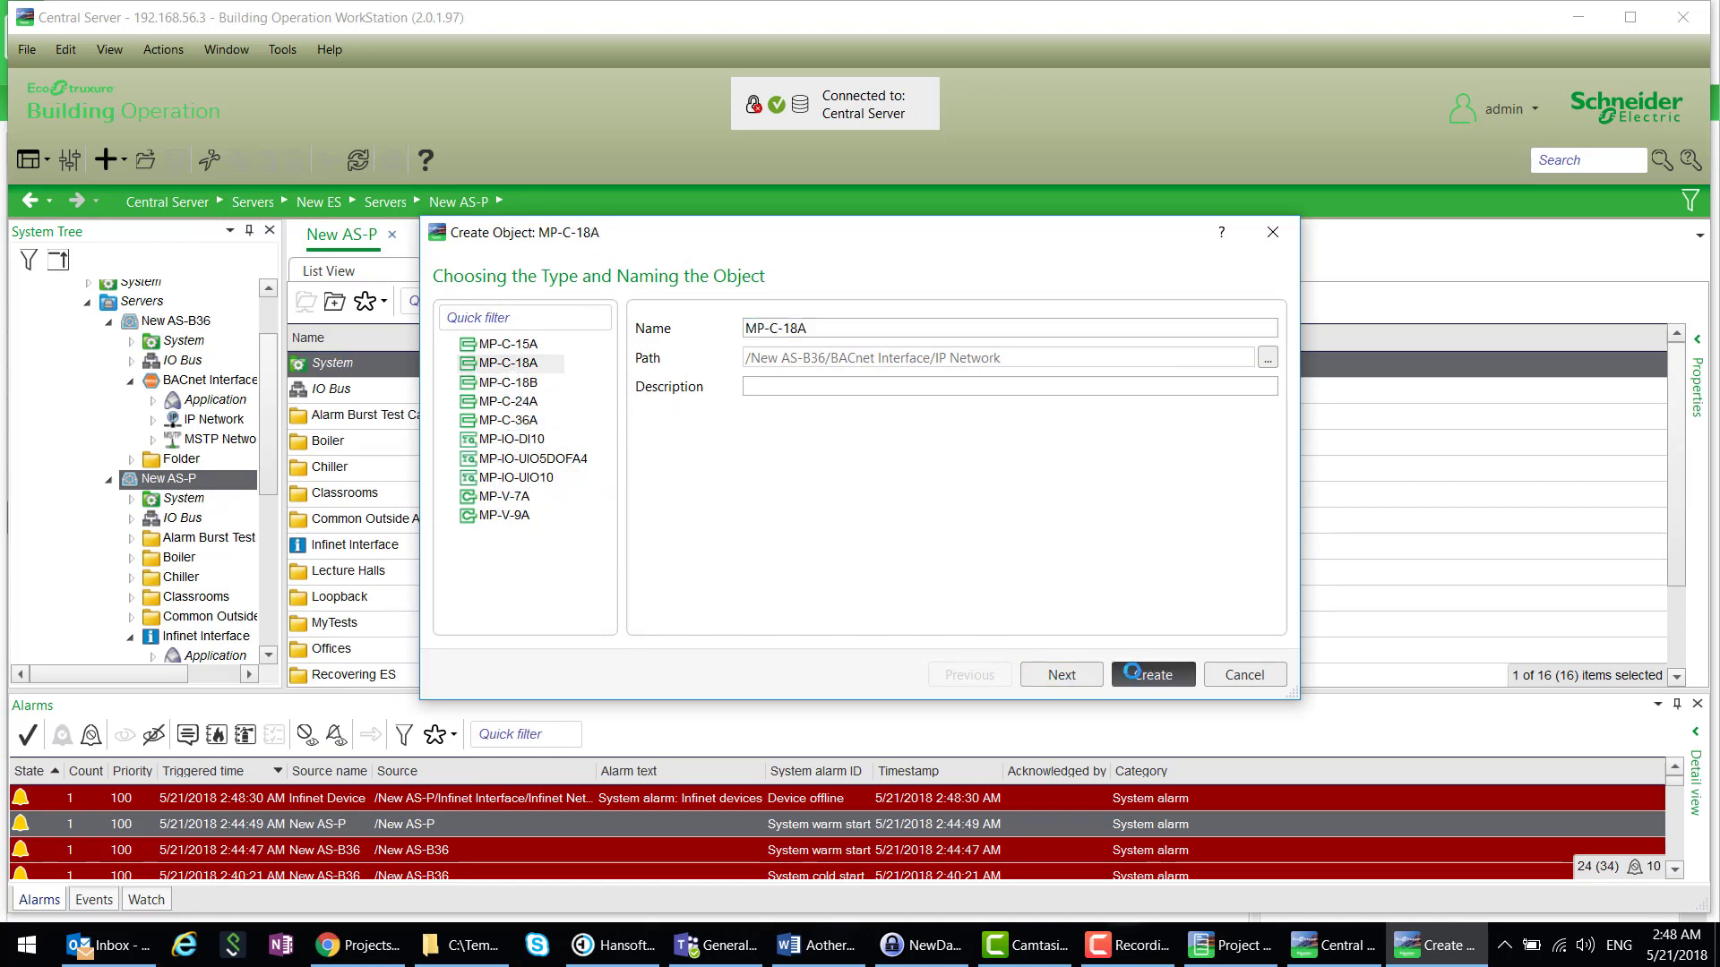
{"action": "left_click", "coordinate": [153, 420]}
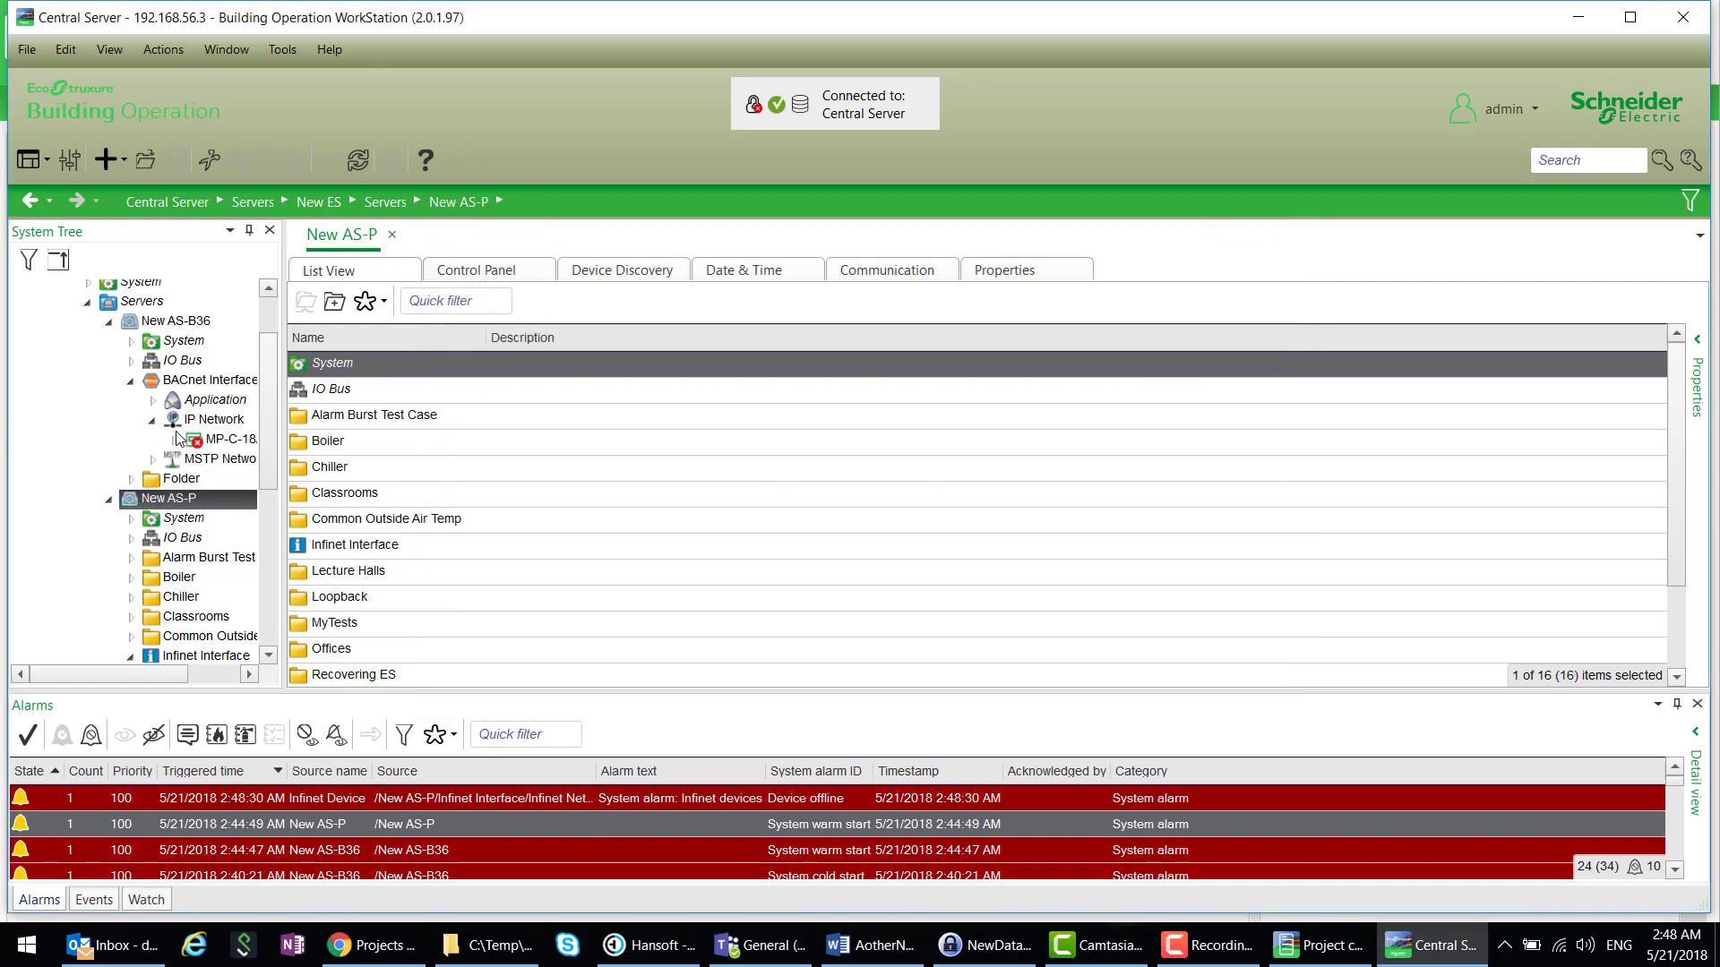
{"action": "left_click", "coordinate": [175, 440]}
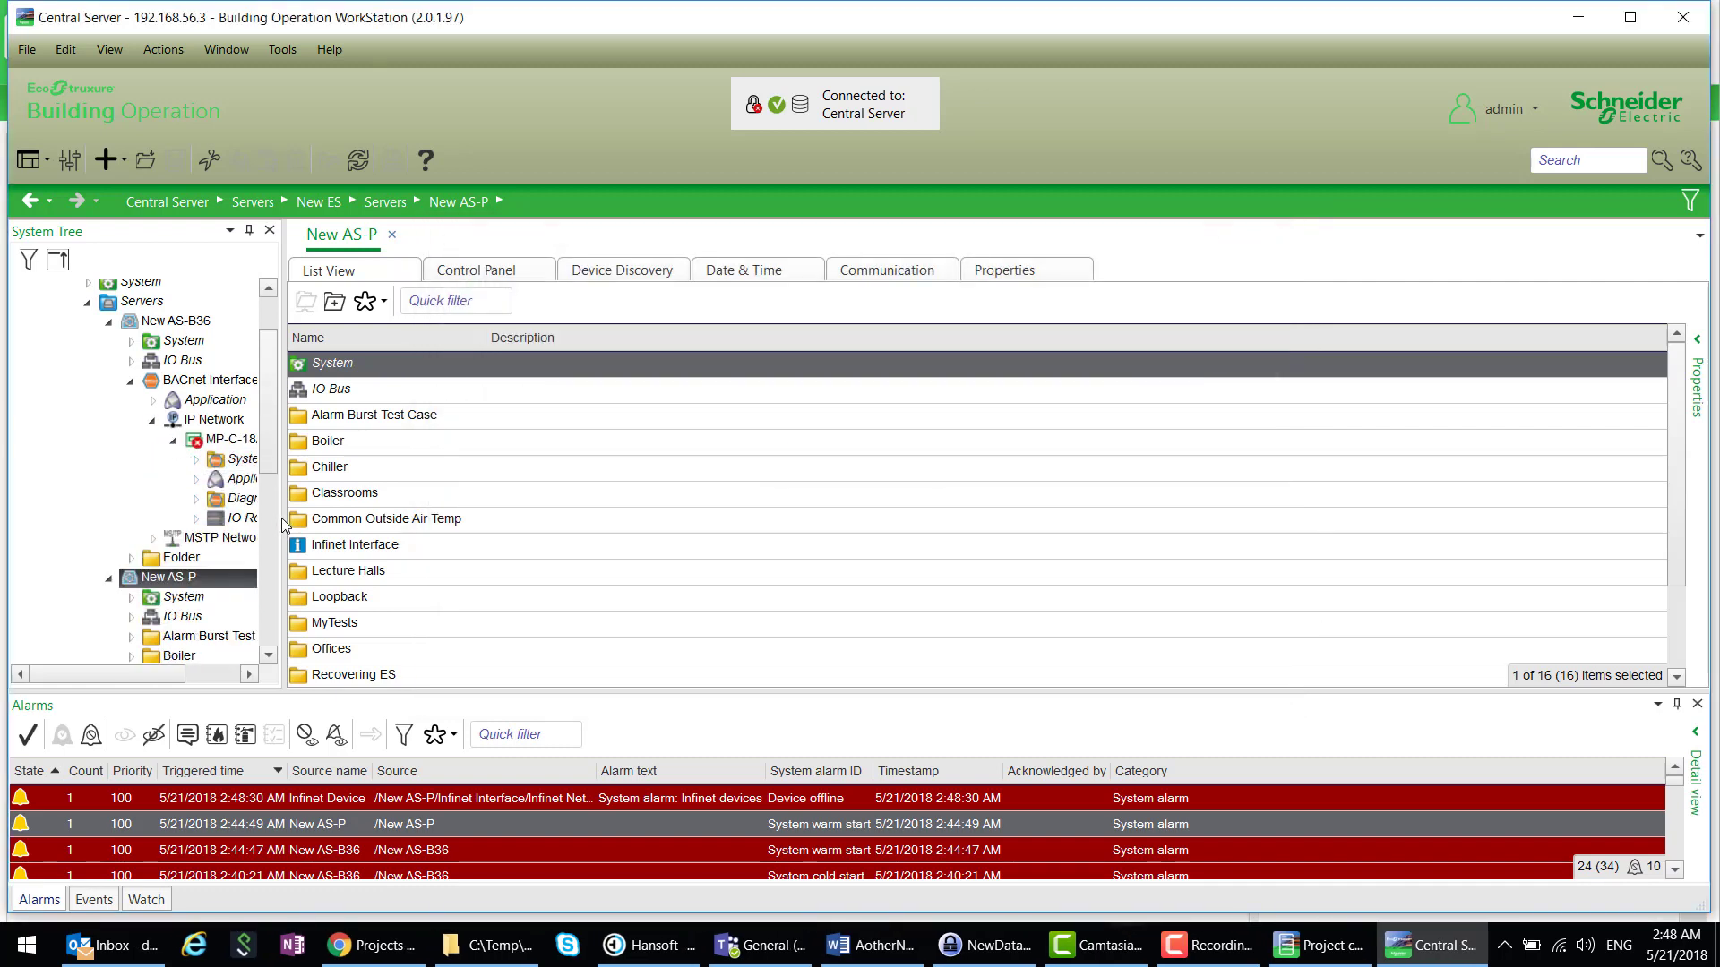
{"action": "left_click_drag", "start_coordinate": [279, 516], "coordinate": [455, 530]}
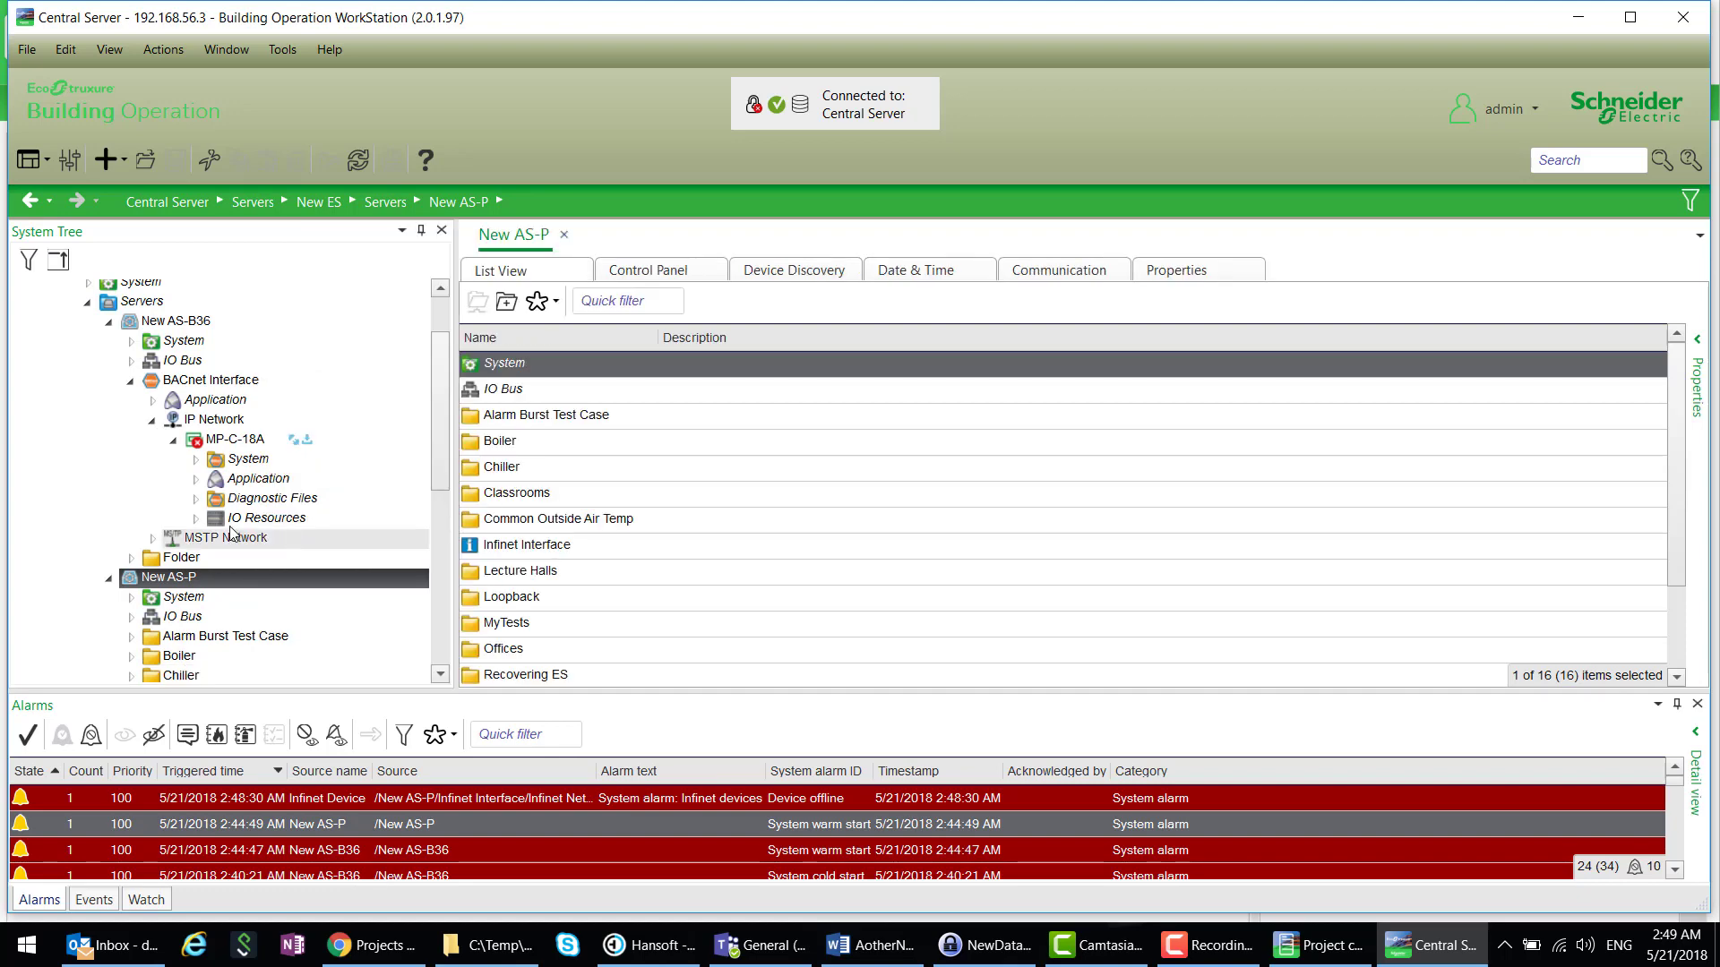
{"action": "right_click", "coordinate": [260, 488]}
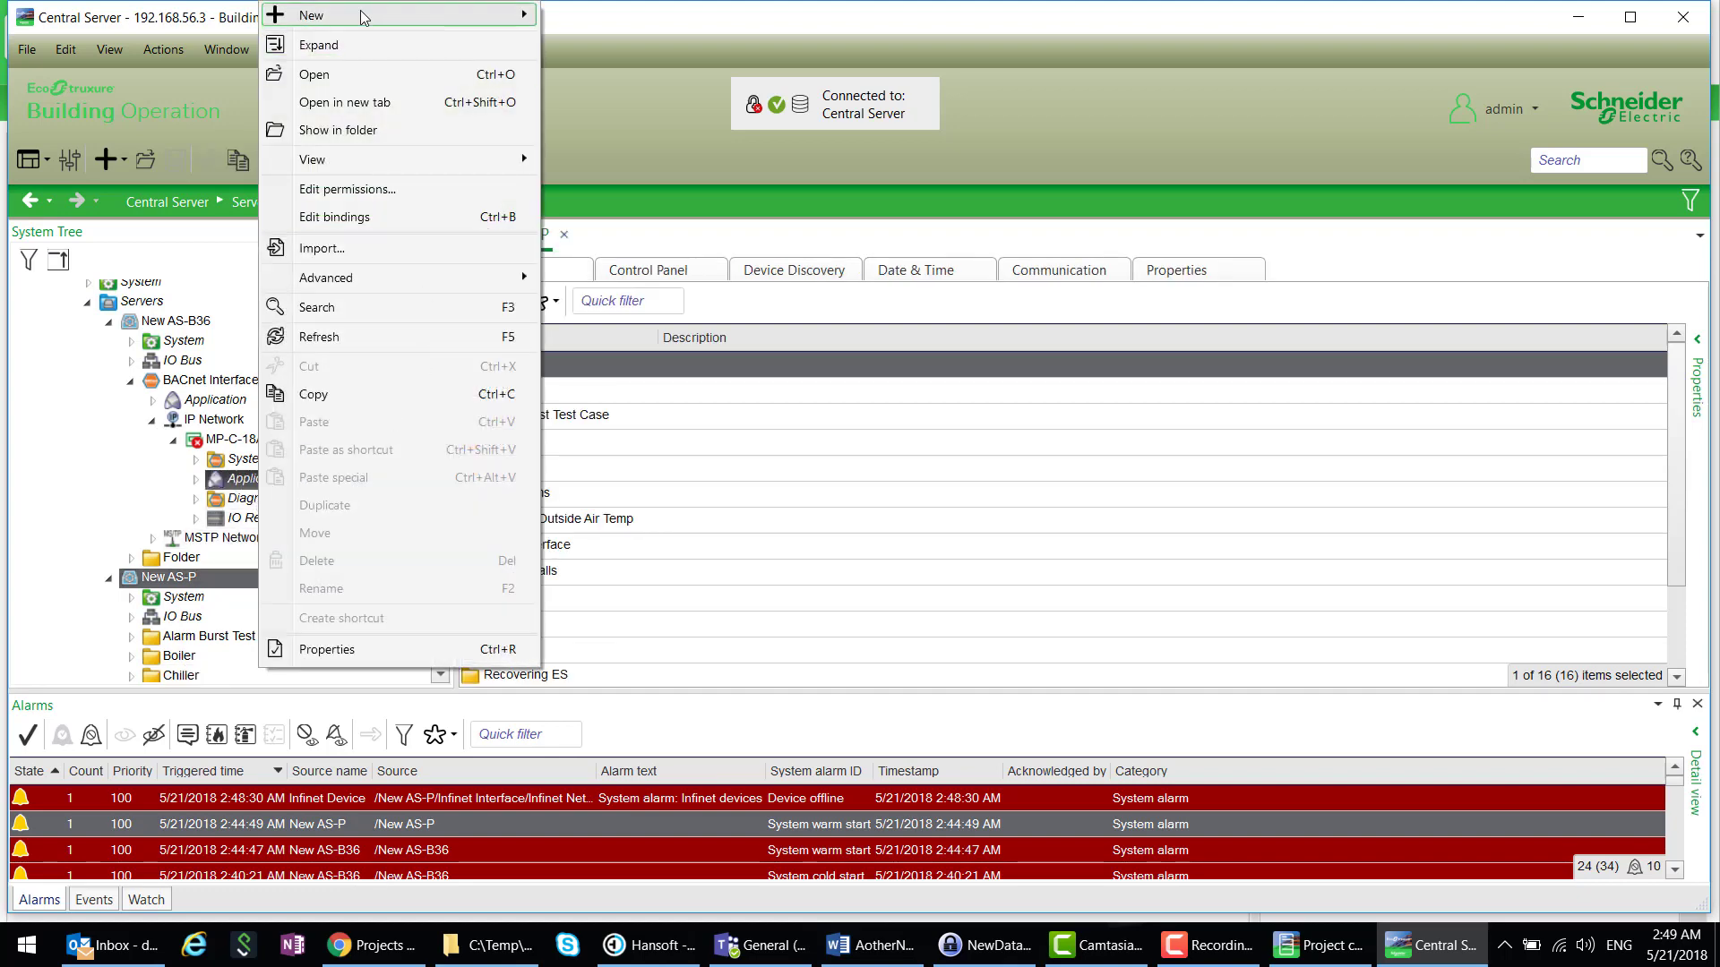
{"action": "mouse_move", "coordinate": [364, 18]}
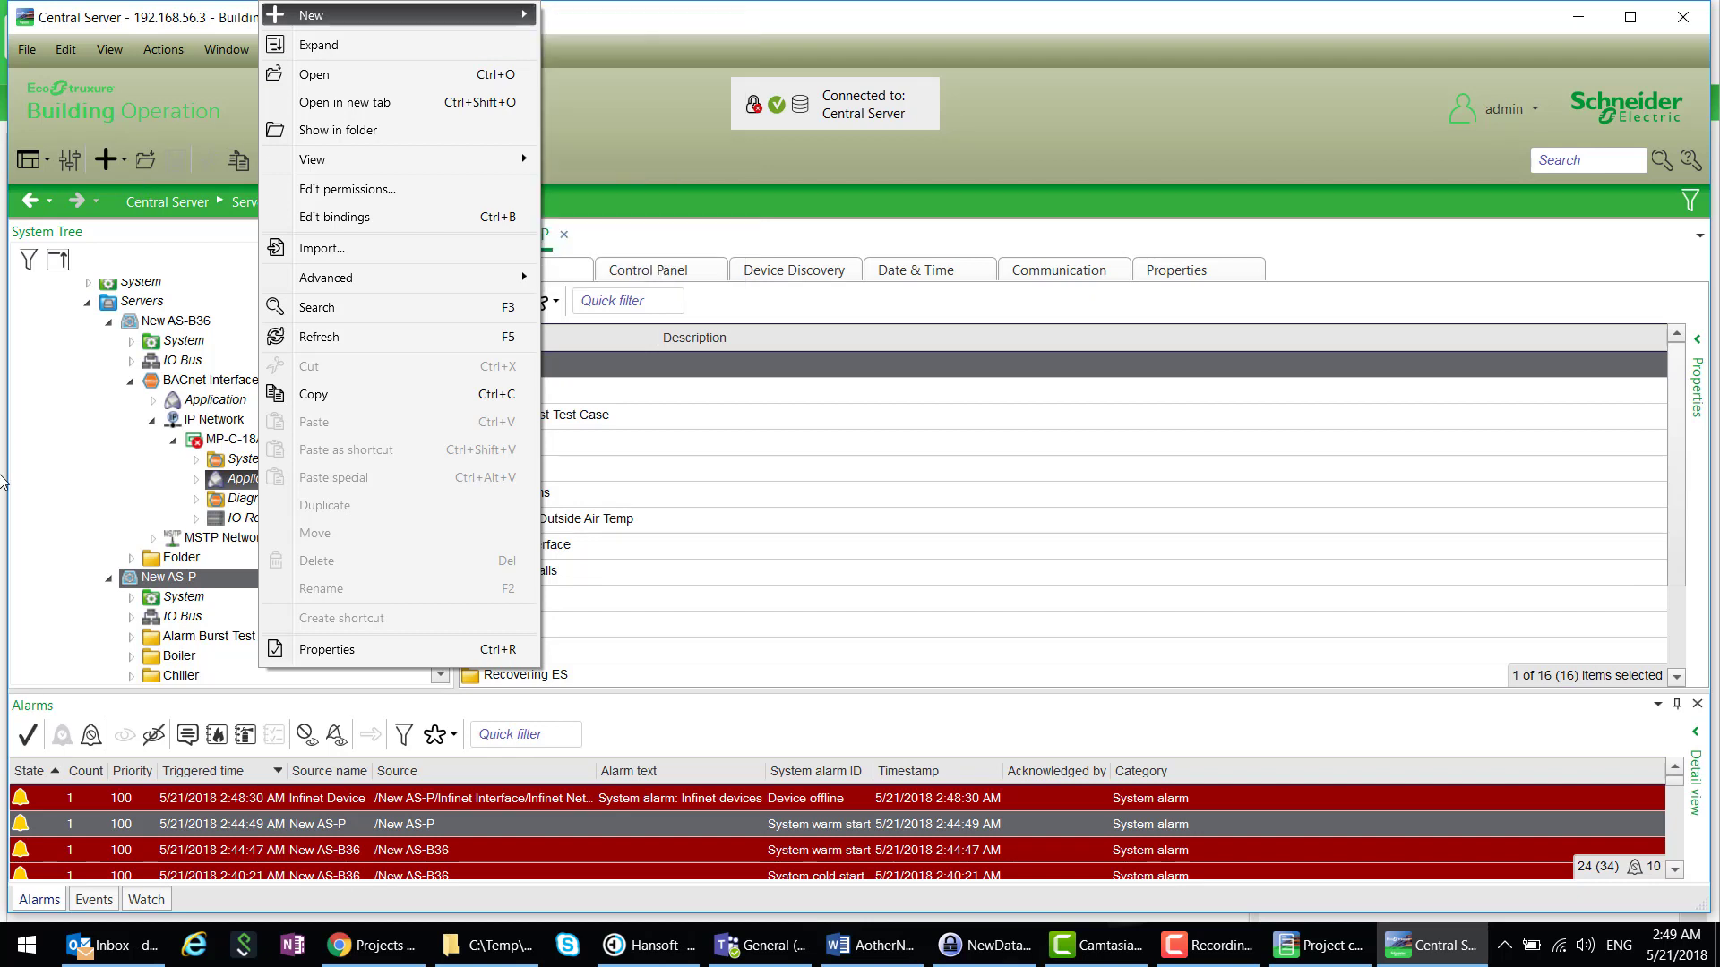
{"action": "left_click", "coordinate": [60, 425]}
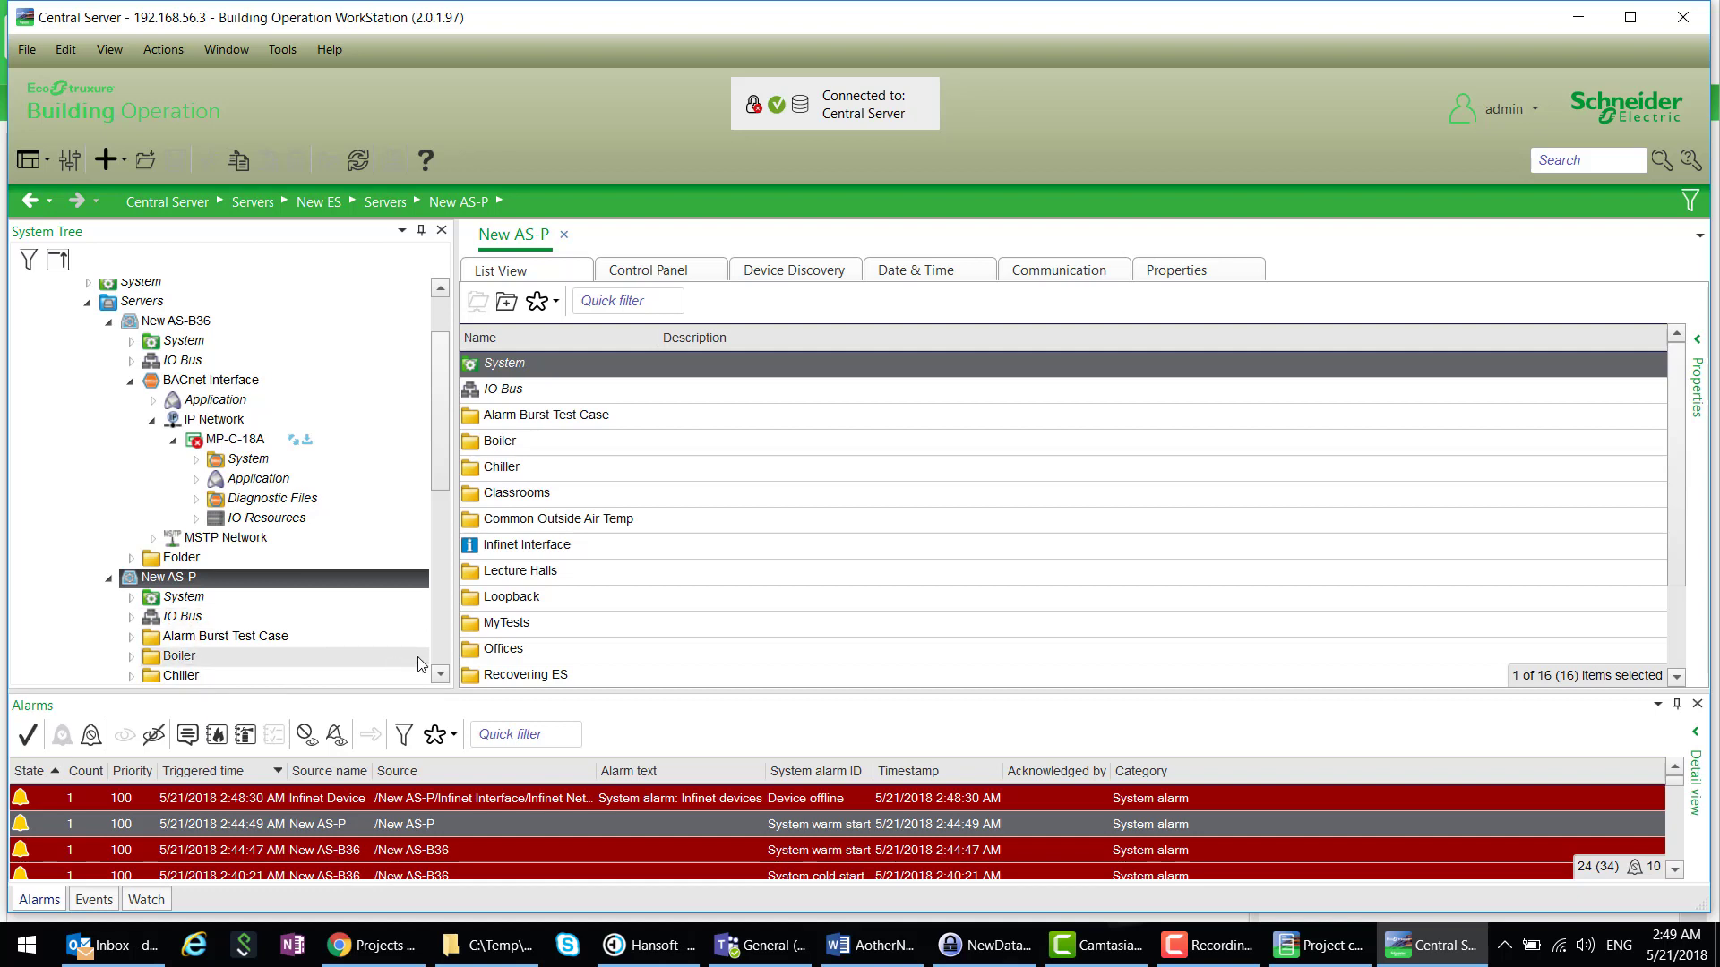
{"action": "mouse_move", "coordinate": [438, 484]}
{"action": "left_mouse_down"}
{"action": "mouse_move", "coordinate": [448, 556]}
{"action": "mouse_move", "coordinate": [417, 479]}
{"action": "left_mouse_up"}
- Create a Script Program in New AS-B36's Folder alongside AV through AV 10
{"action": "left_click", "coordinate": [193, 430]}
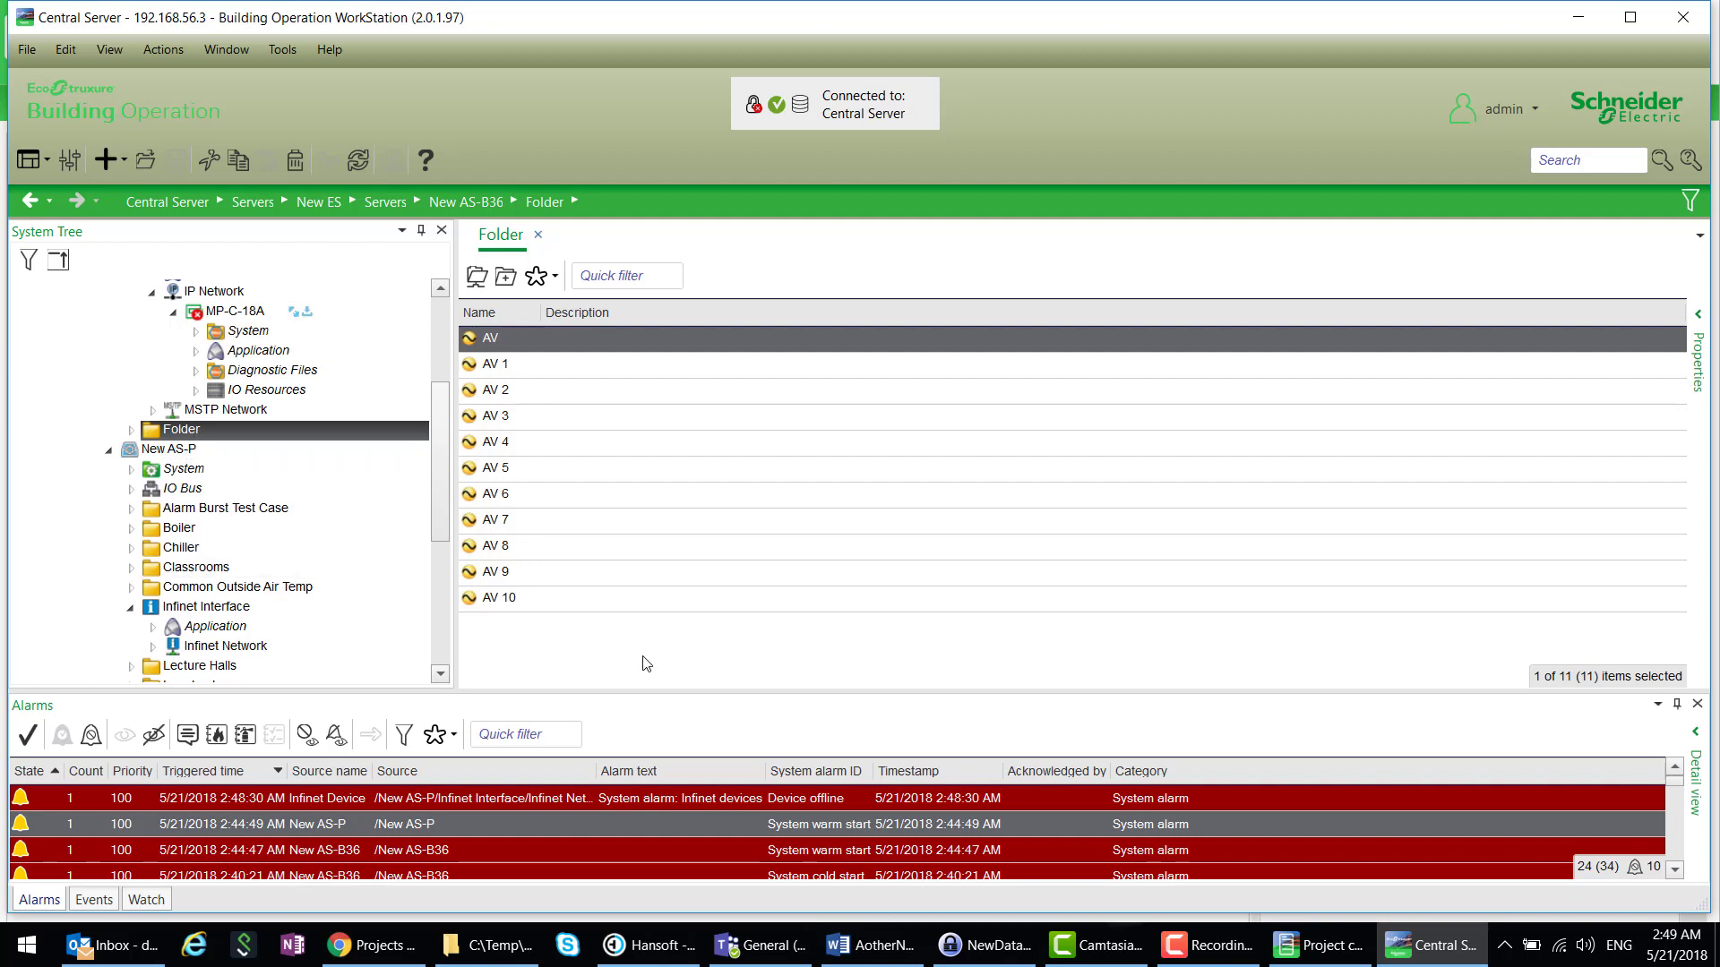
{"action": "right_click", "coordinate": [647, 664]}
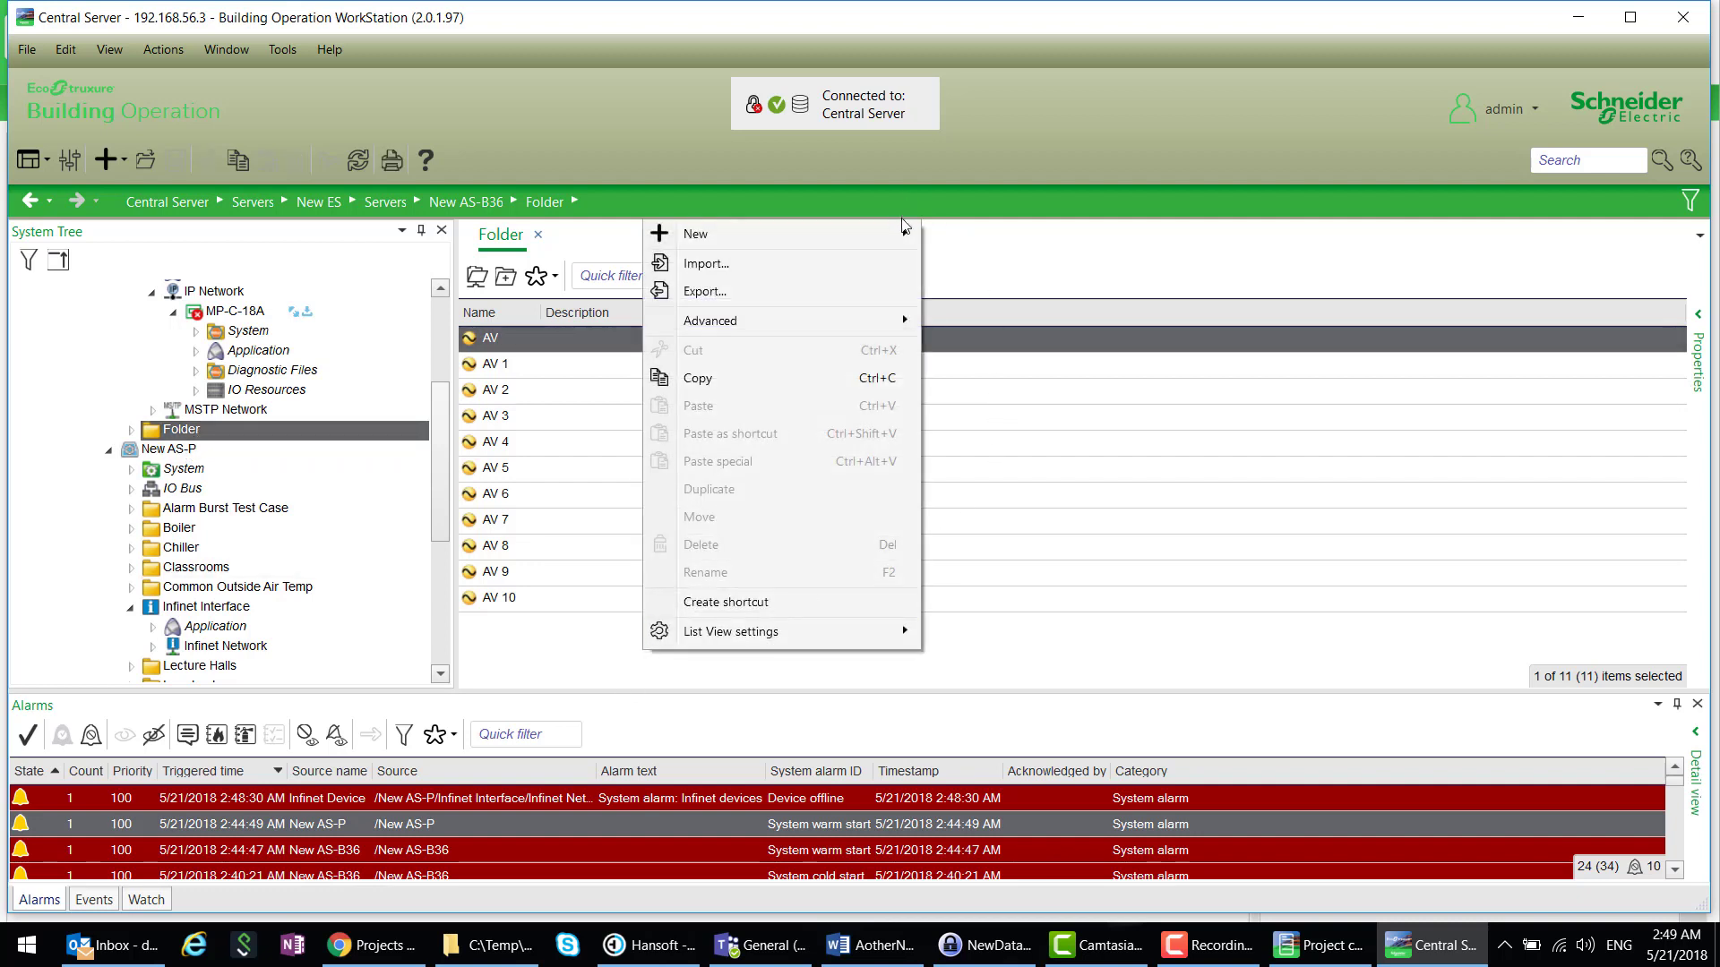
{"action": "mouse_move", "coordinate": [903, 232]}
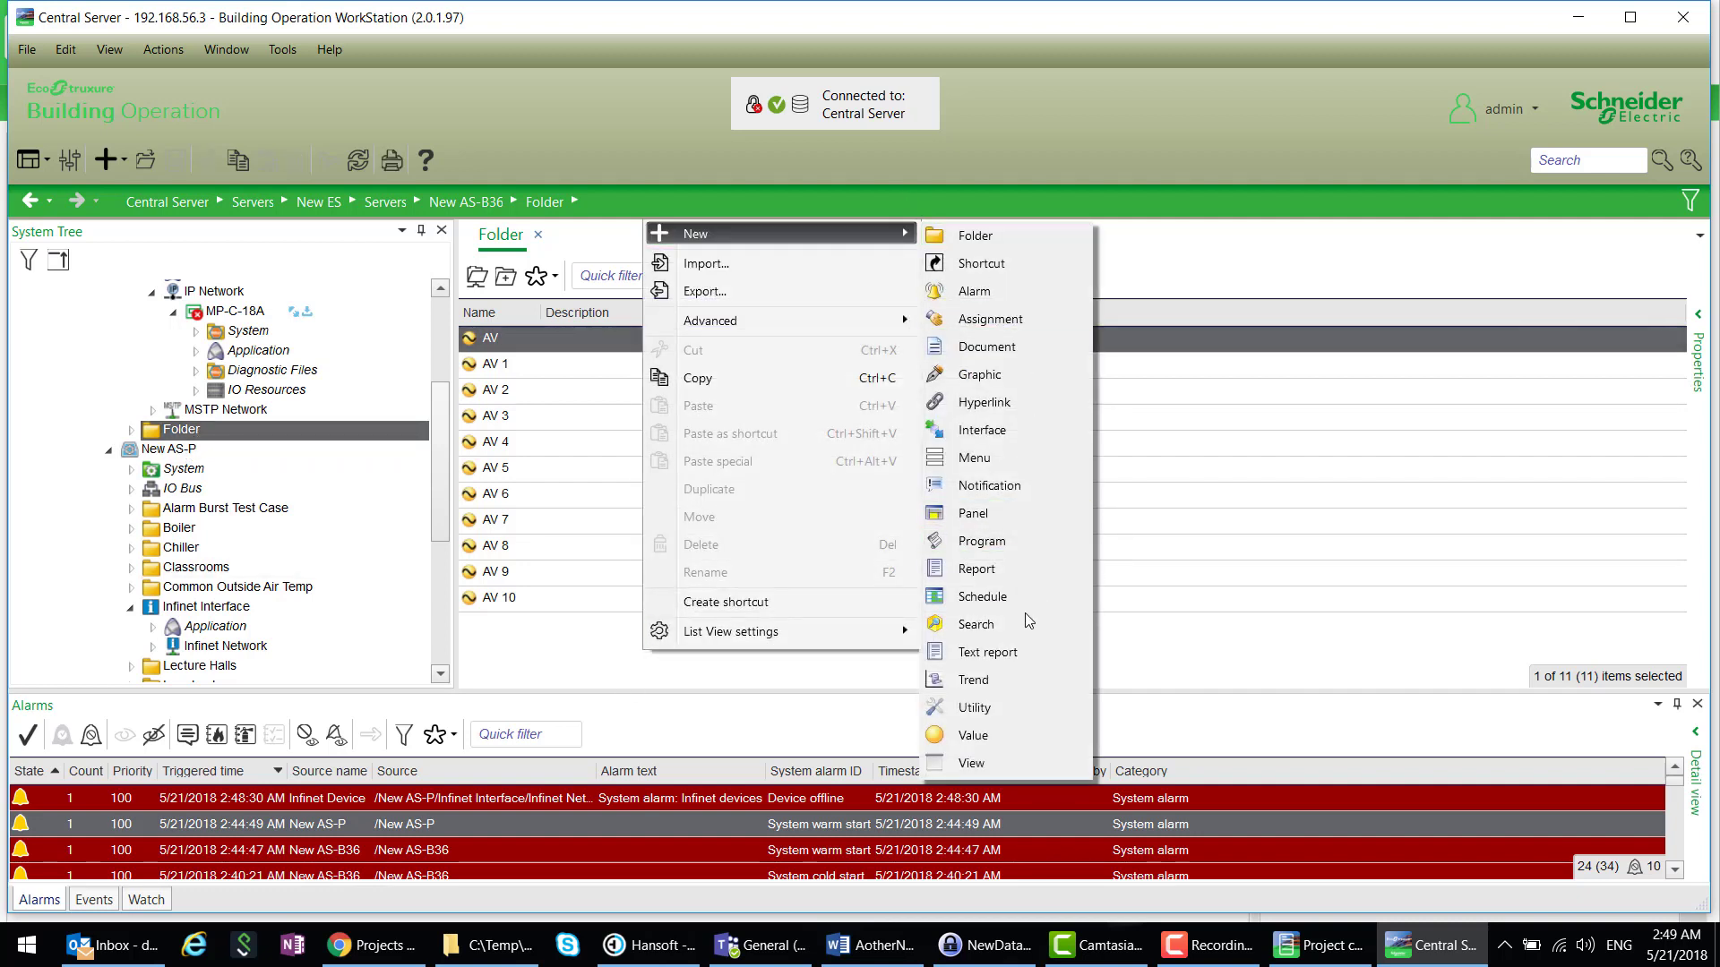
{"action": "left_click", "coordinate": [976, 541]}
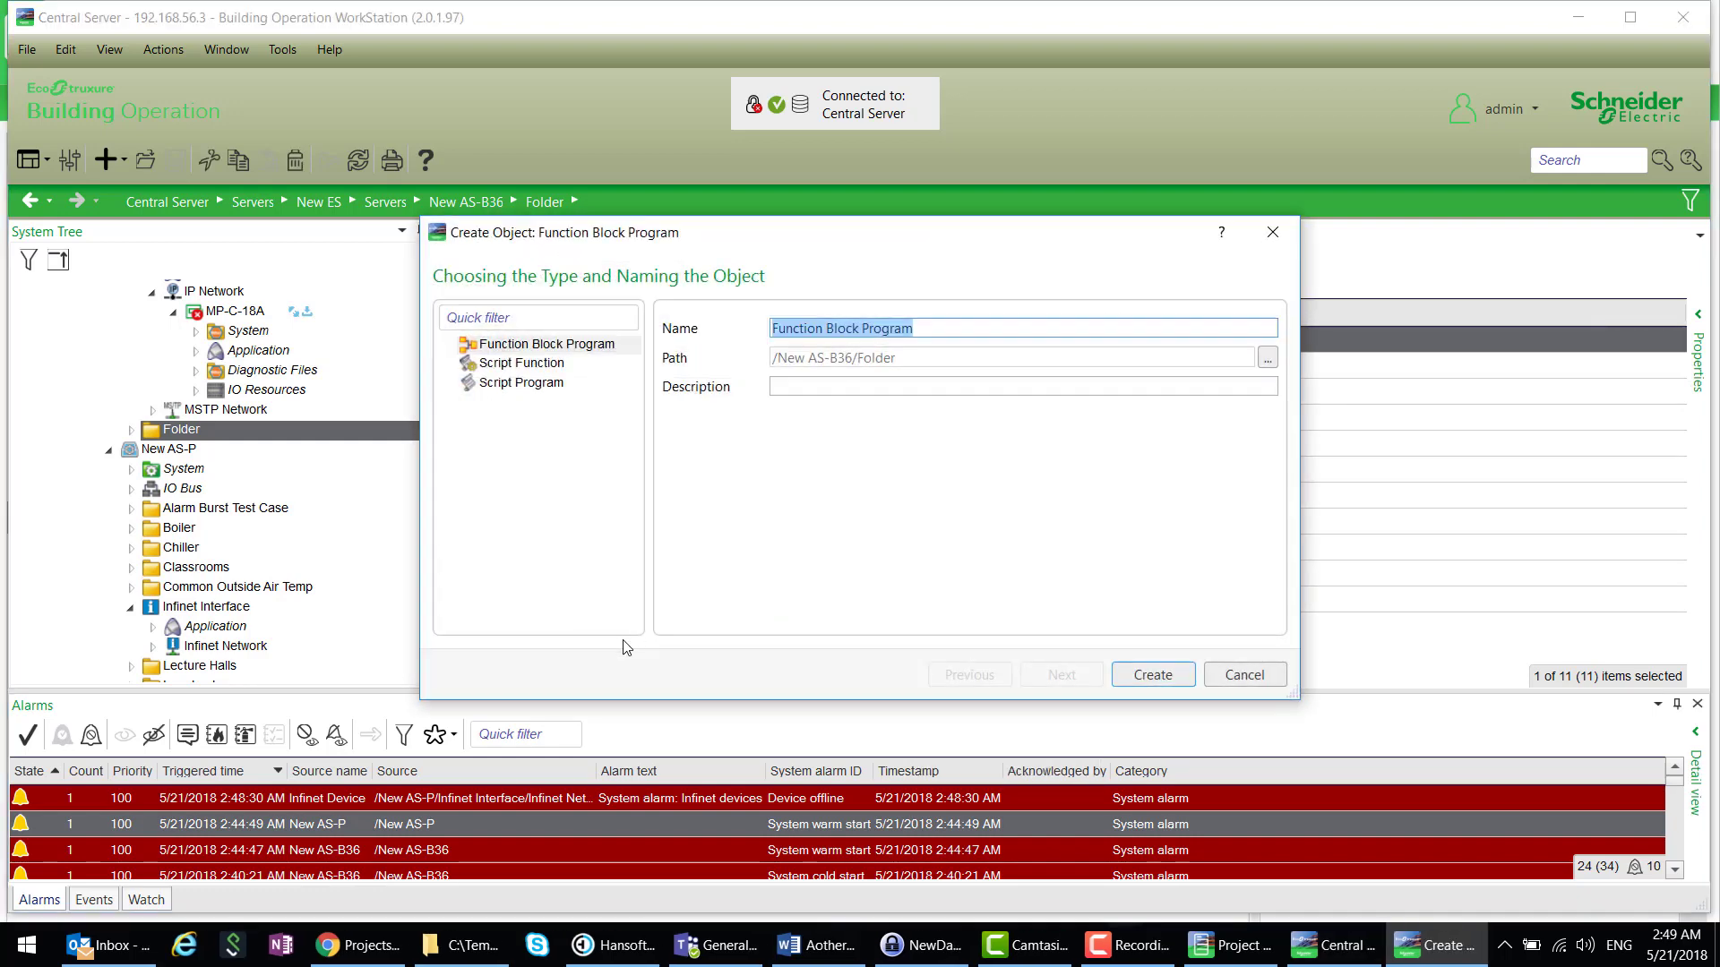
{"action": "left_click", "coordinate": [498, 385]}
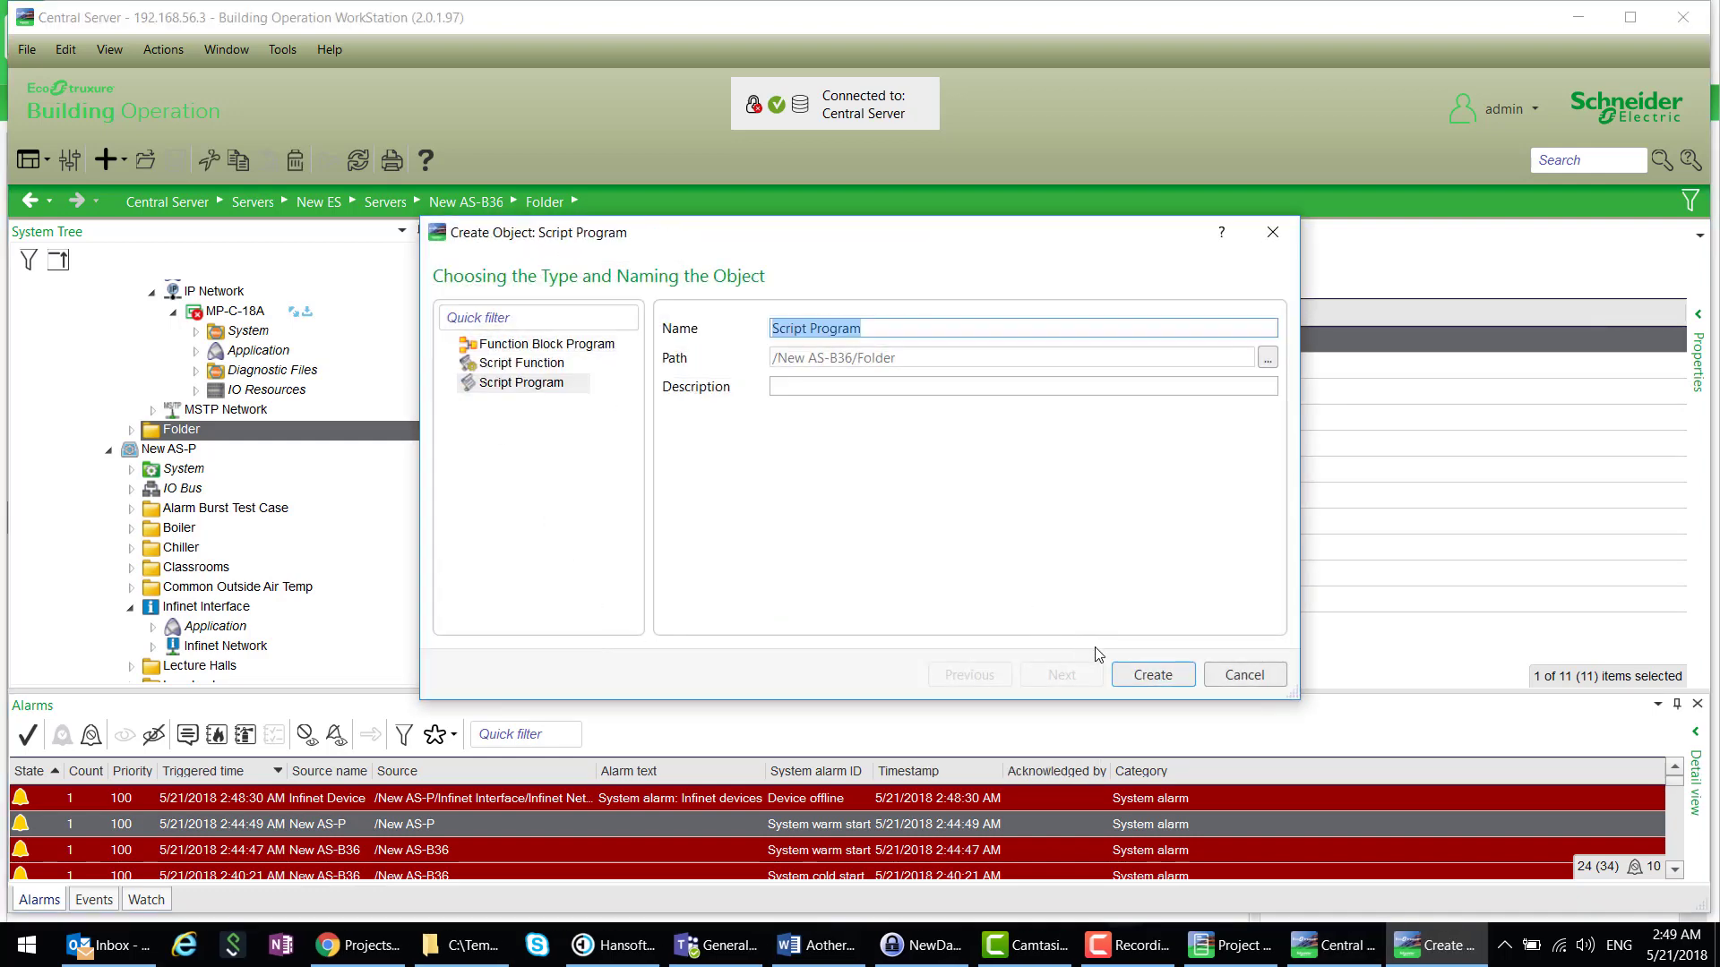
{"action": "left_click", "coordinate": [1153, 676]}
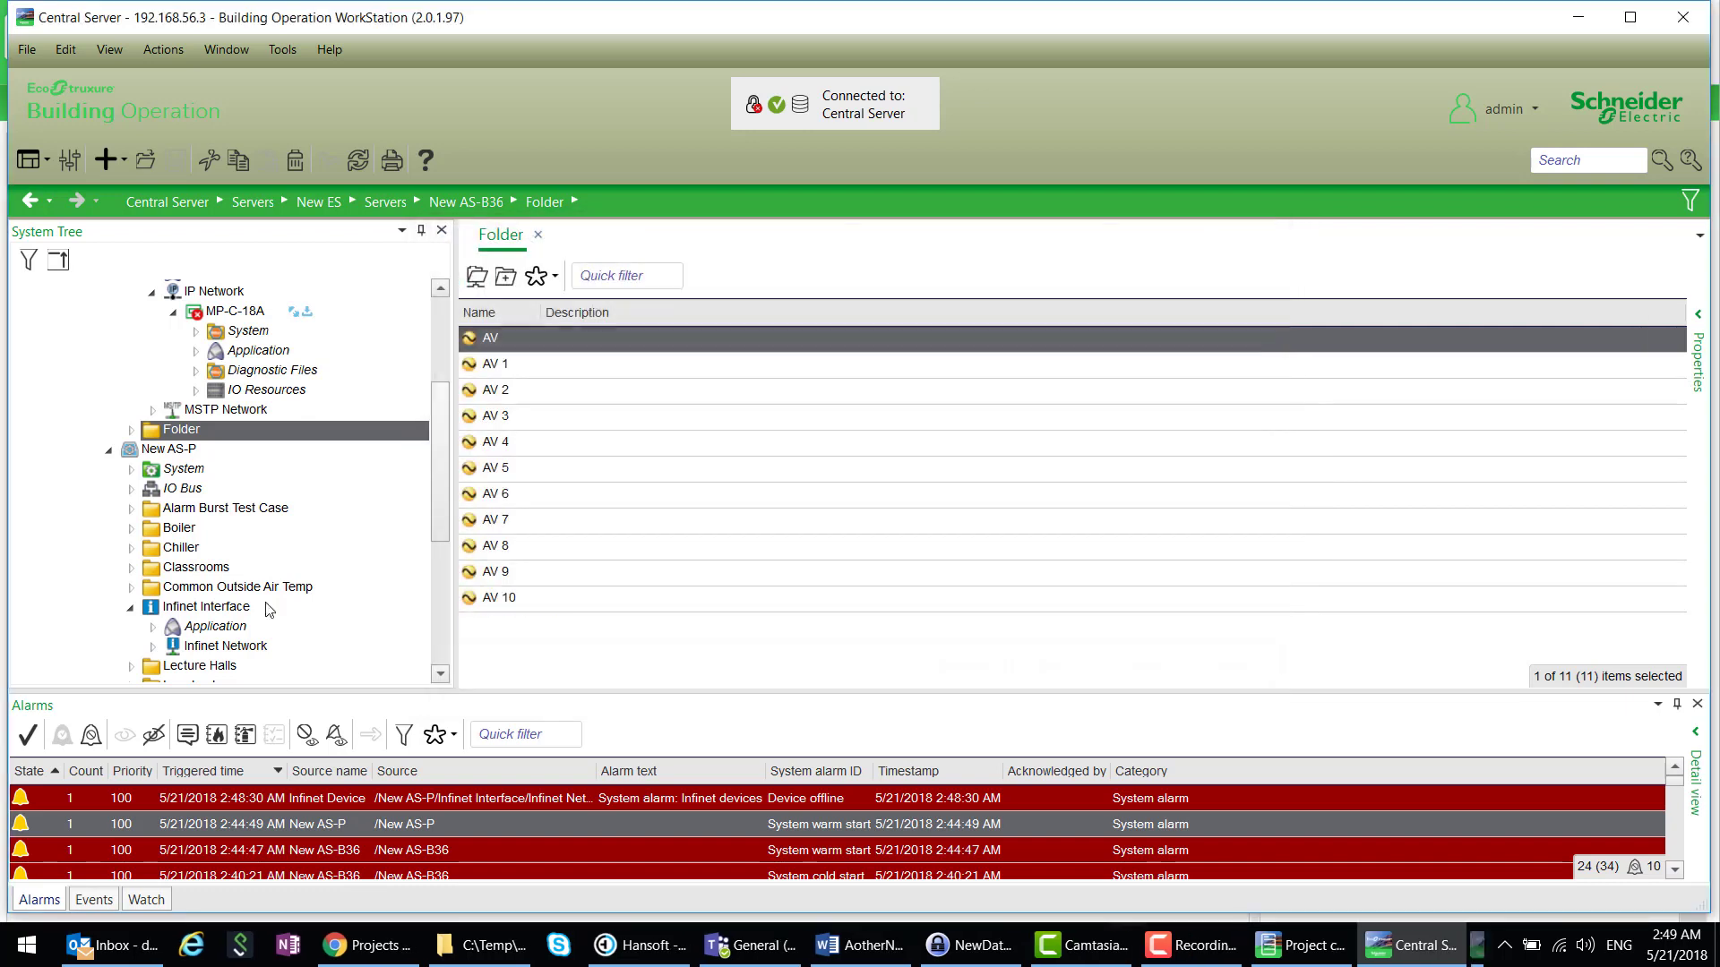
{"action": "scroll", "coordinate": [229, 358], "scroll_direction": "up", "scroll_amount": 3}
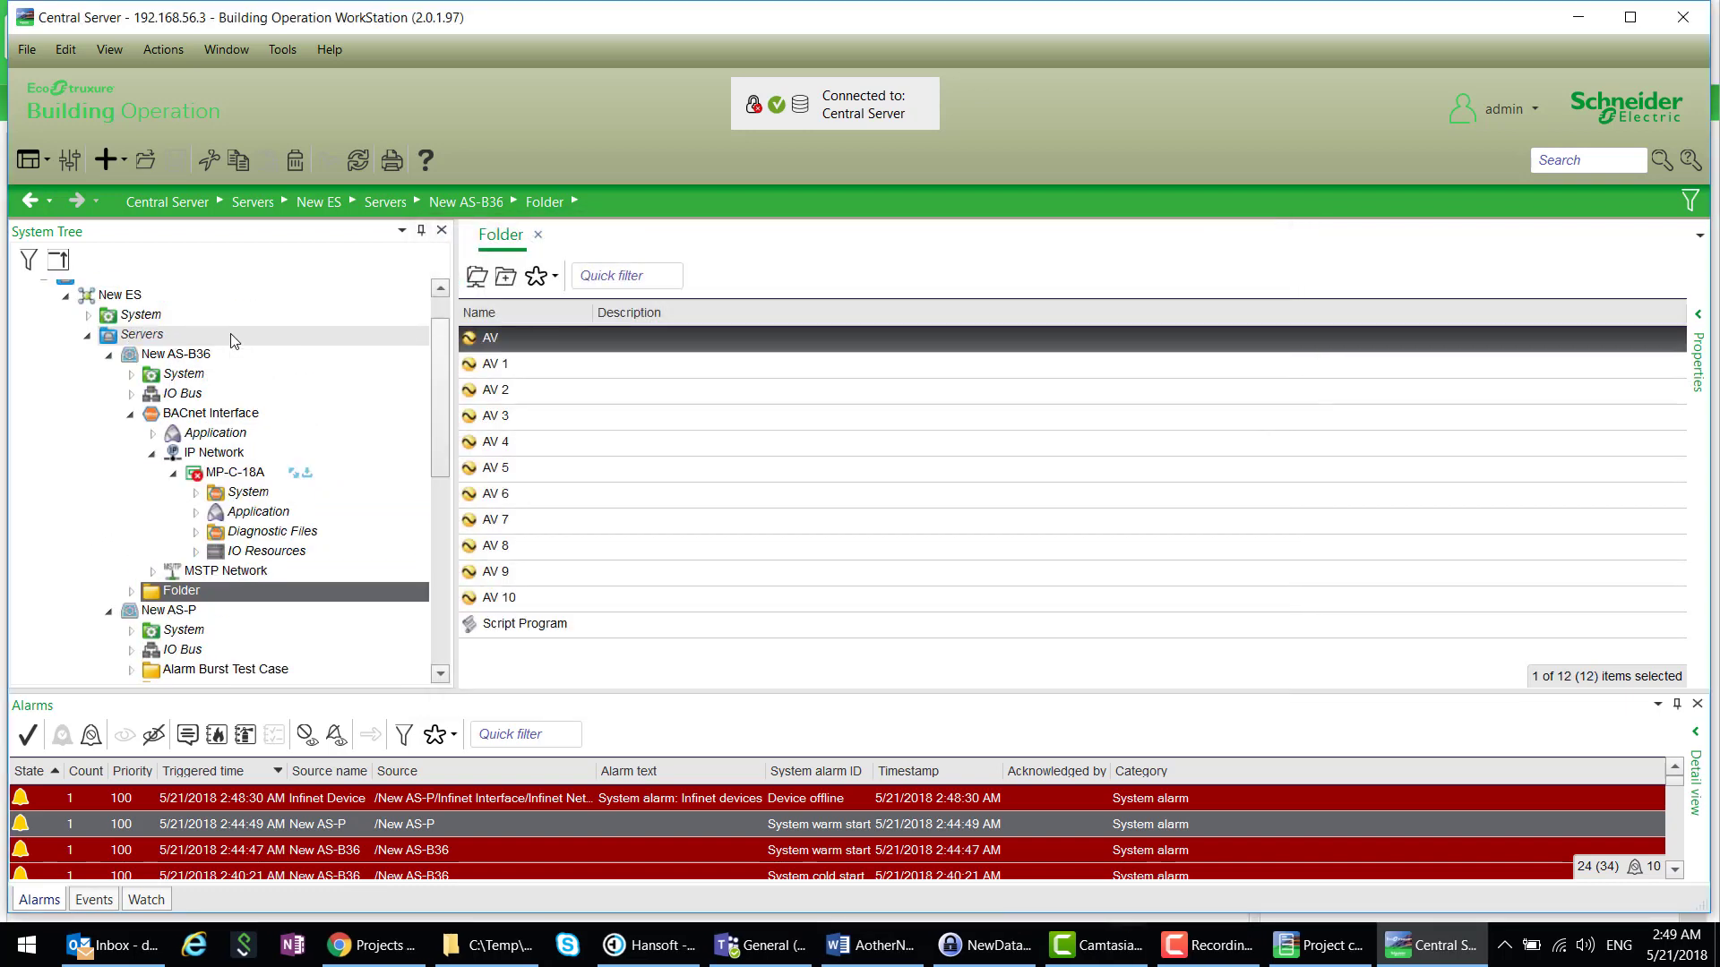
{"action": "left_click", "coordinate": [684, 675]}
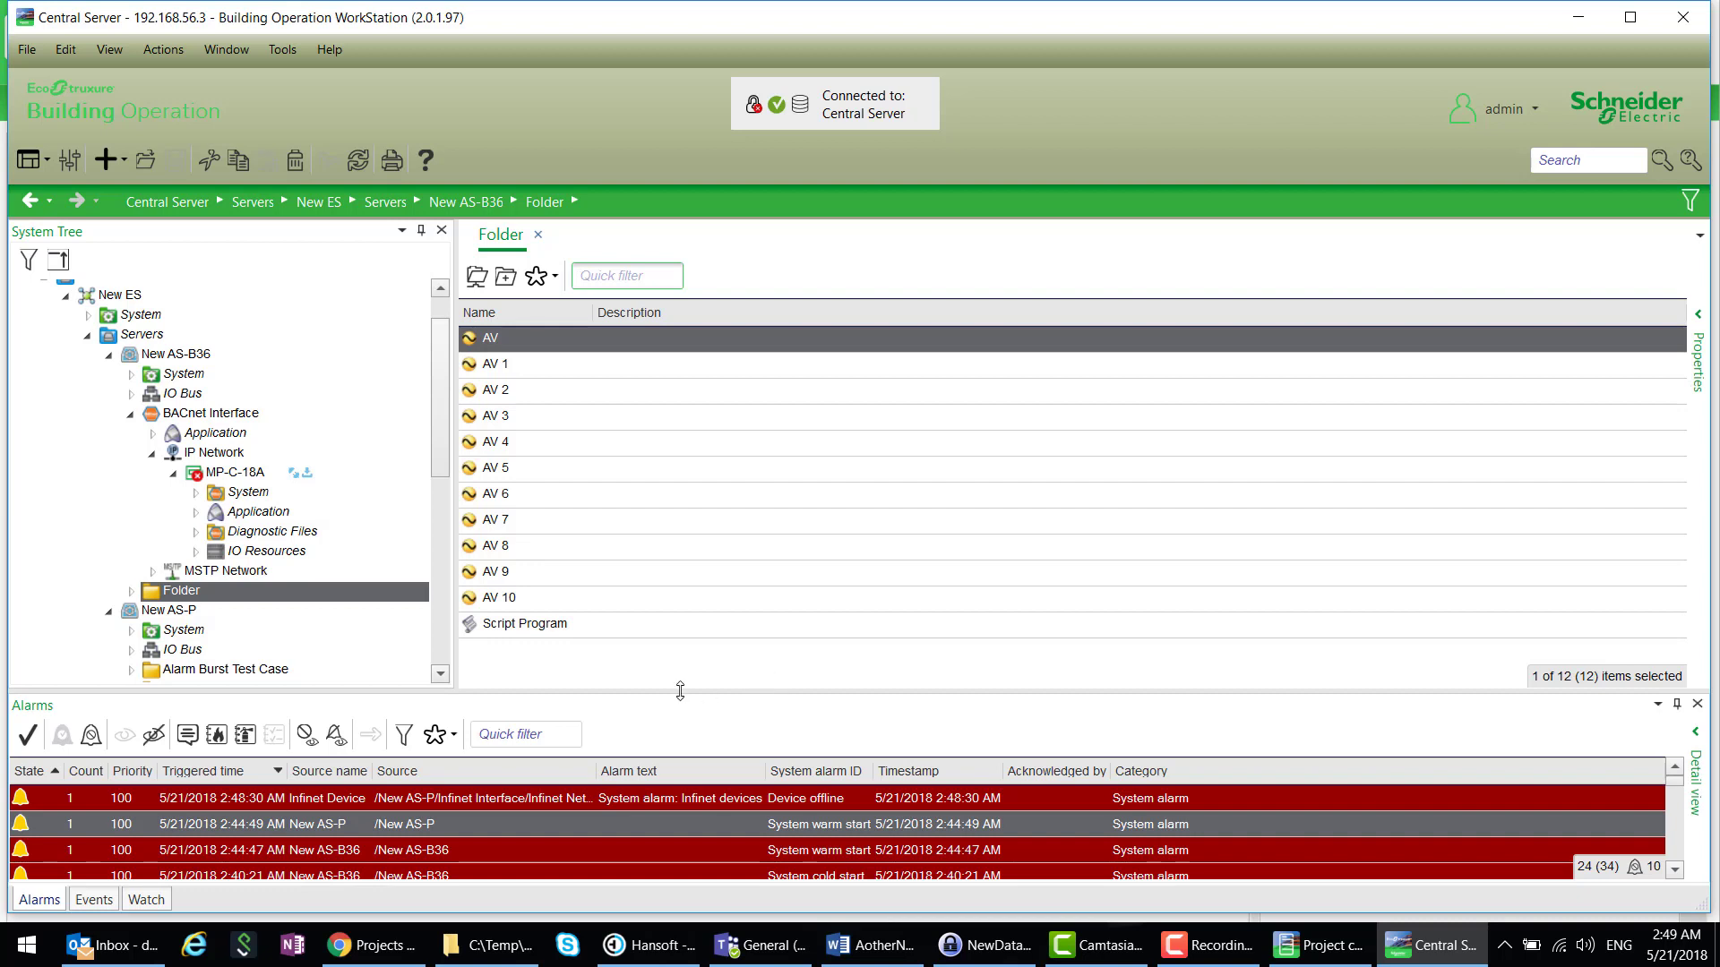
{"action": "left_click", "coordinate": [530, 626]}
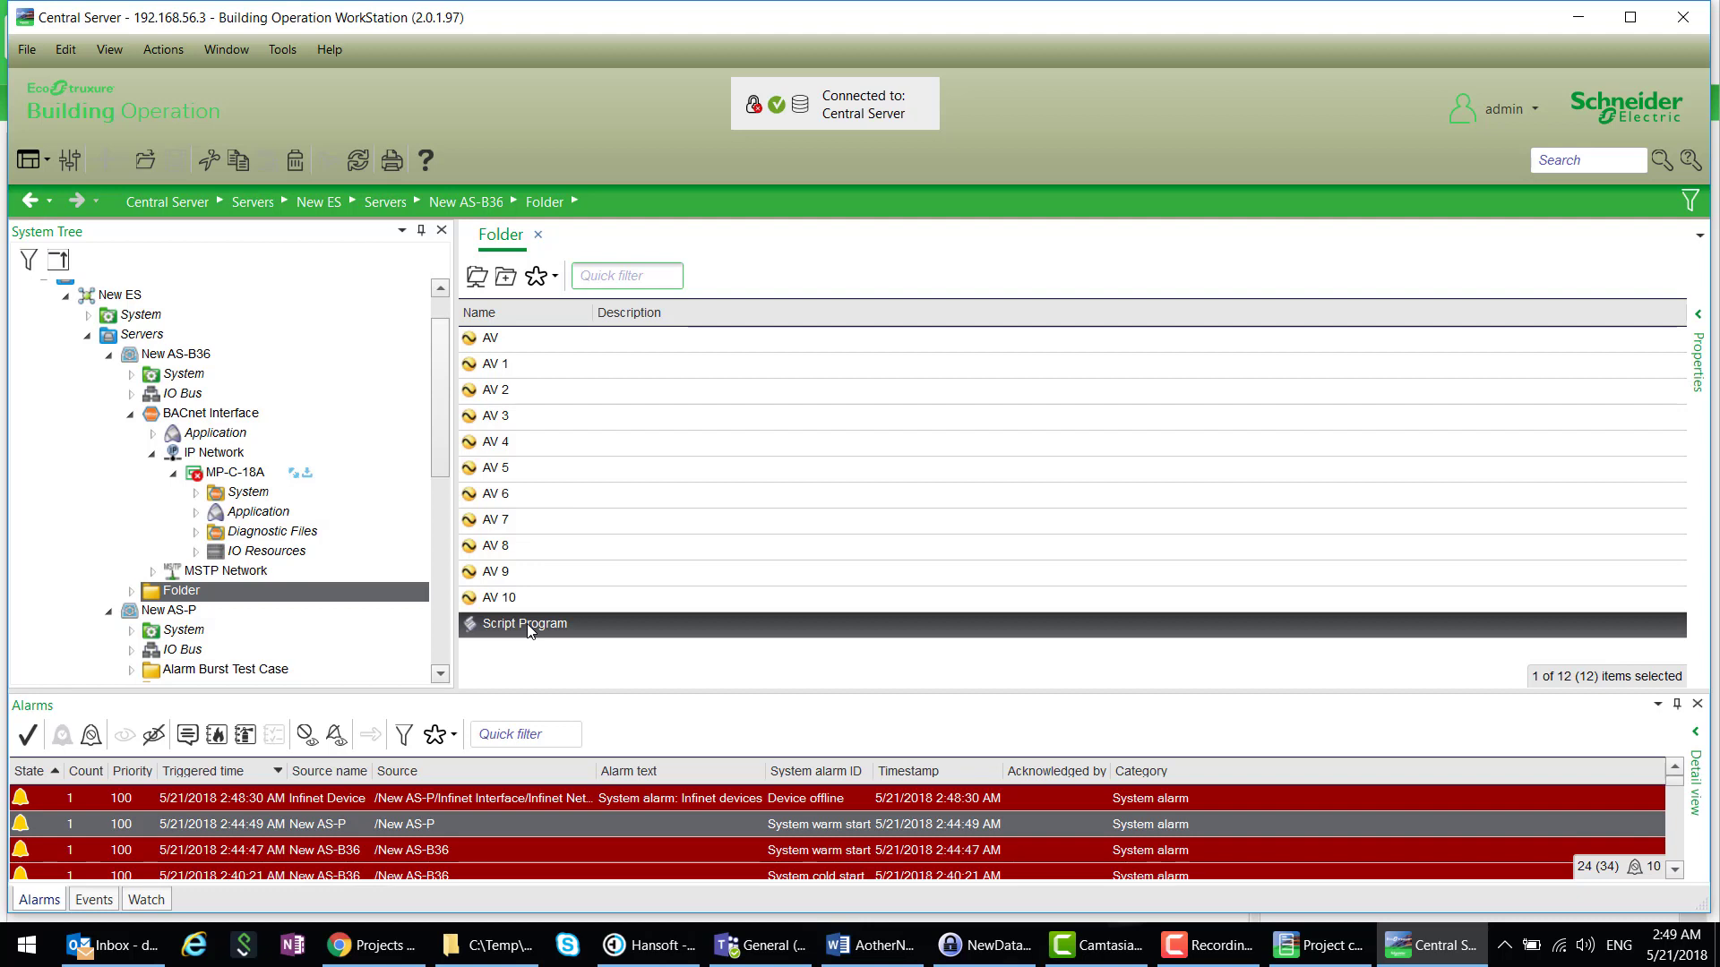
{"action": "right_click", "coordinate": [530, 631]}
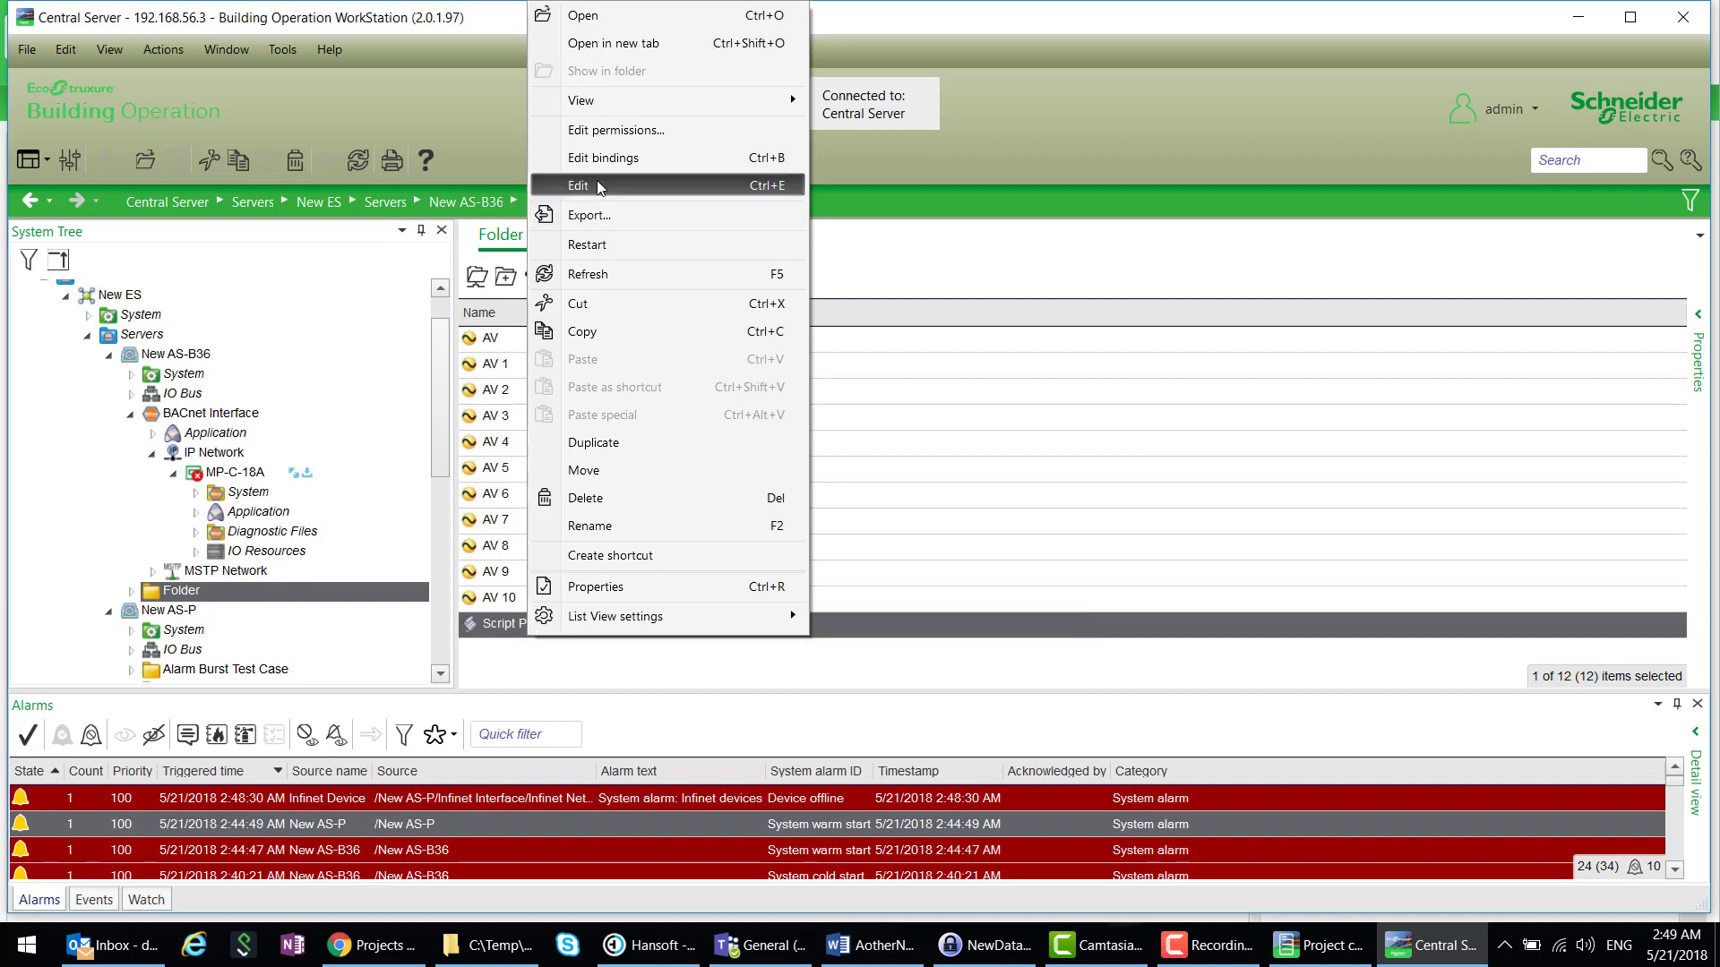
{"action": "left_click", "coordinate": [652, 184]}
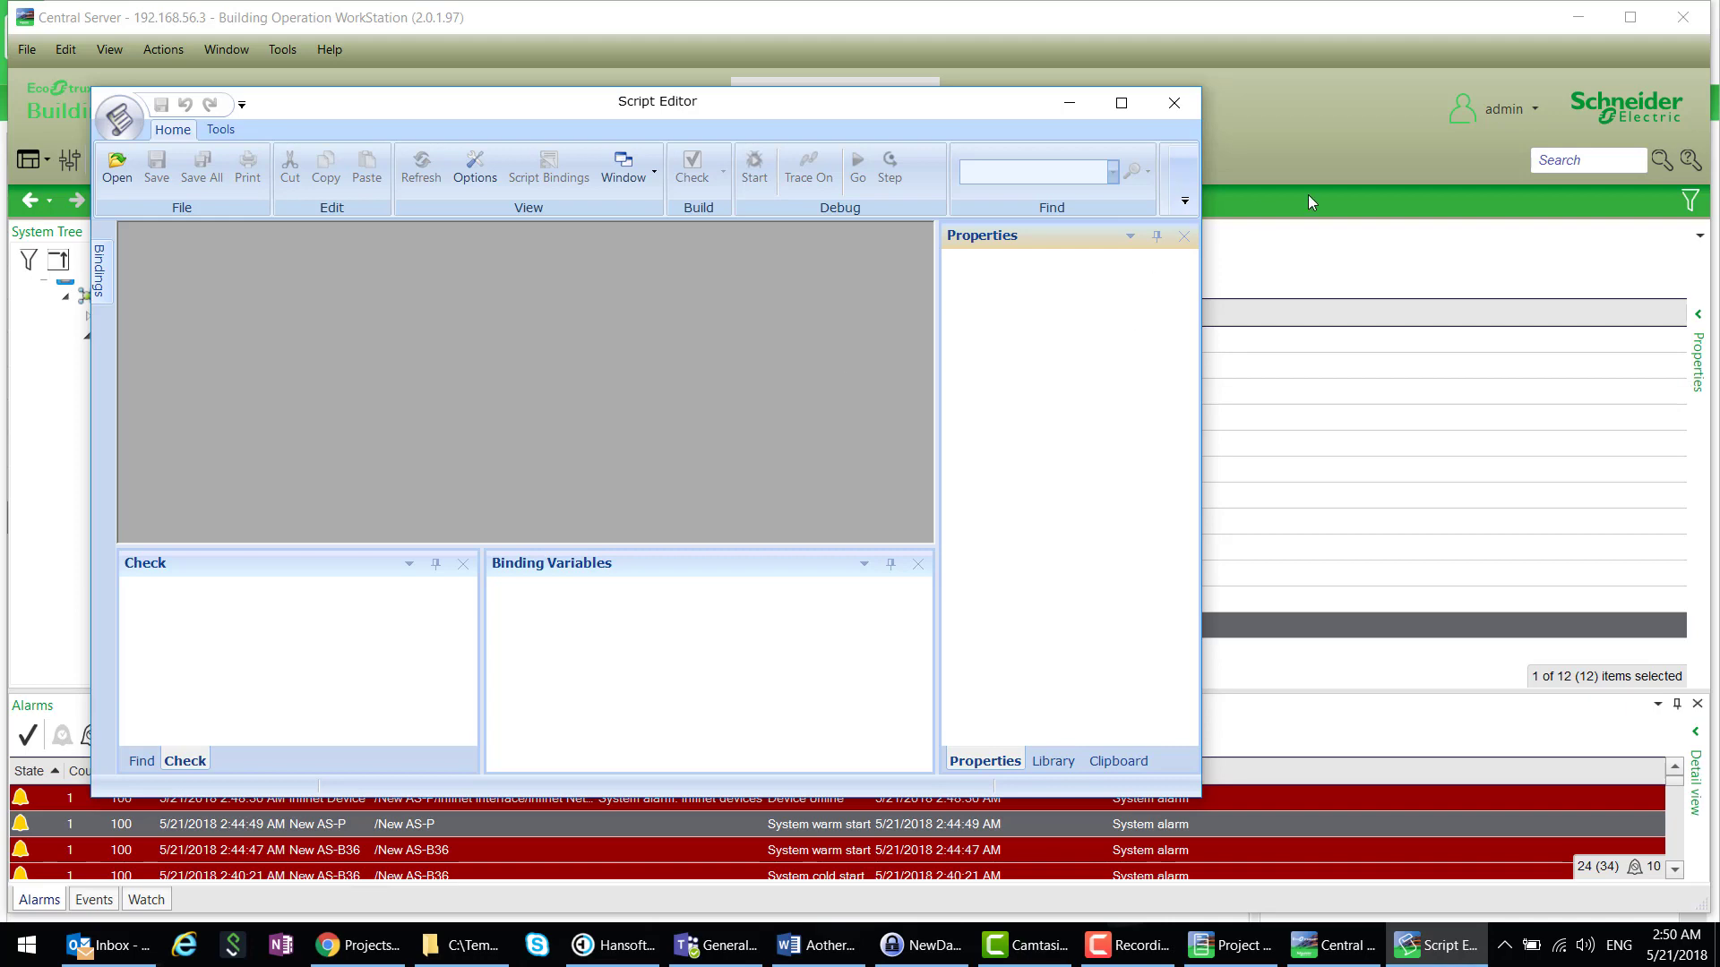
{"action": "left_click", "coordinate": [1180, 106]}
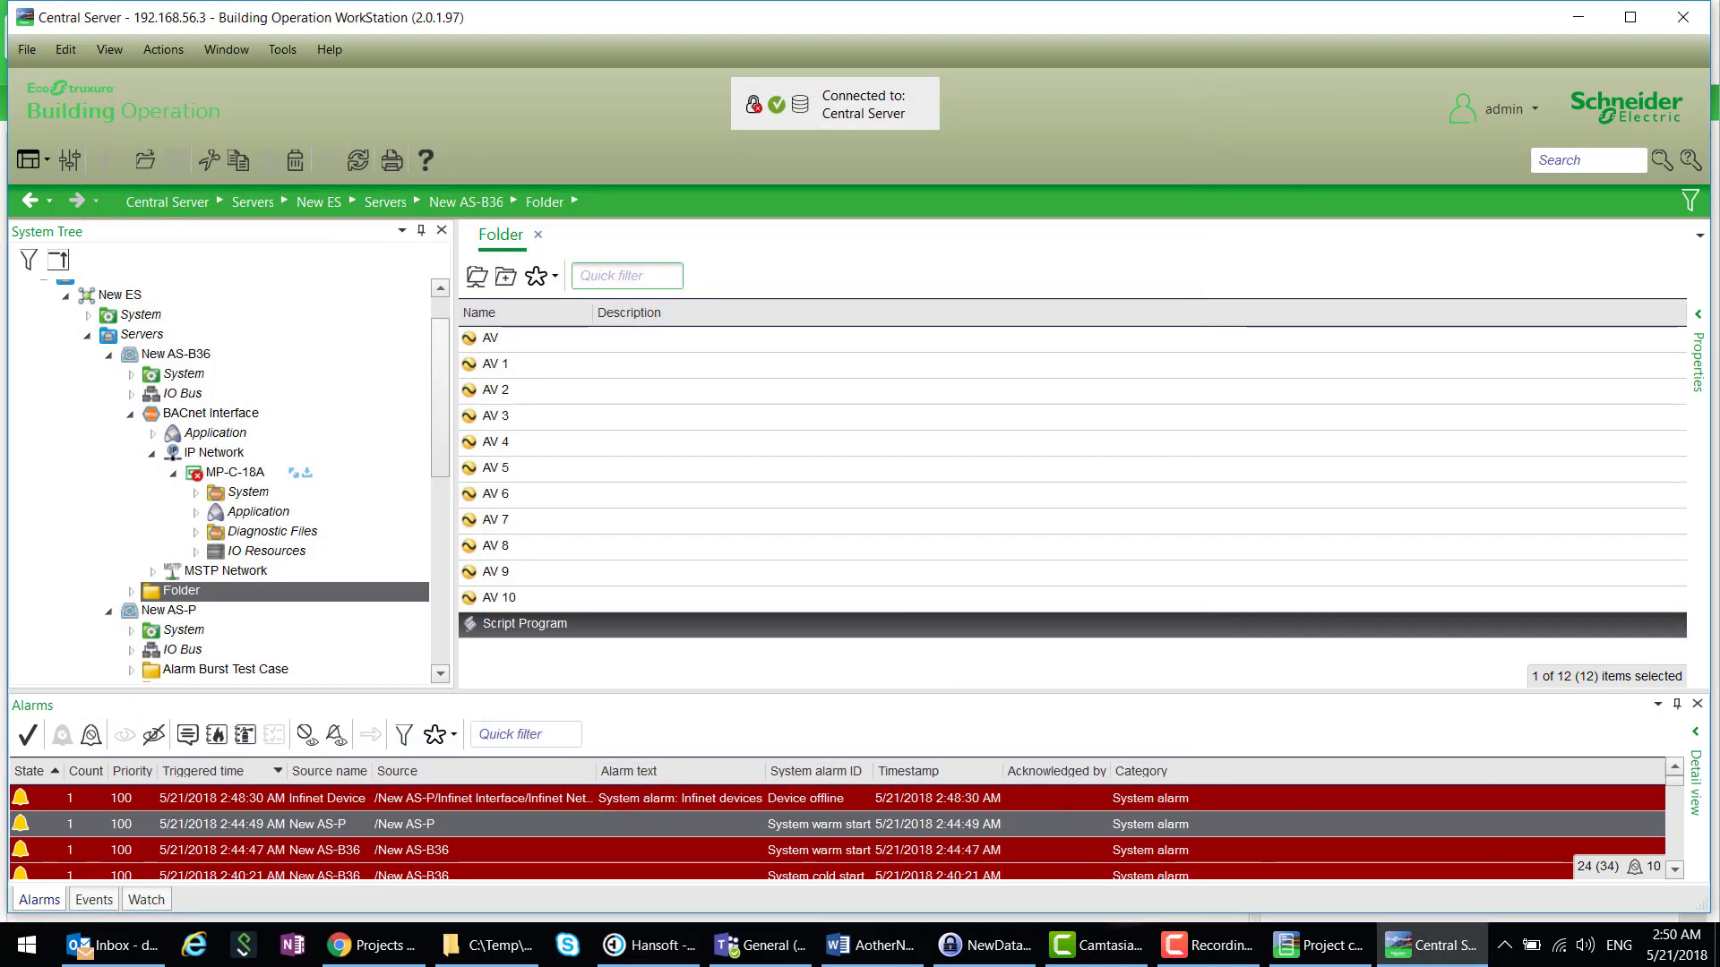
{"action": "left_click", "coordinate": [1505, 946]}
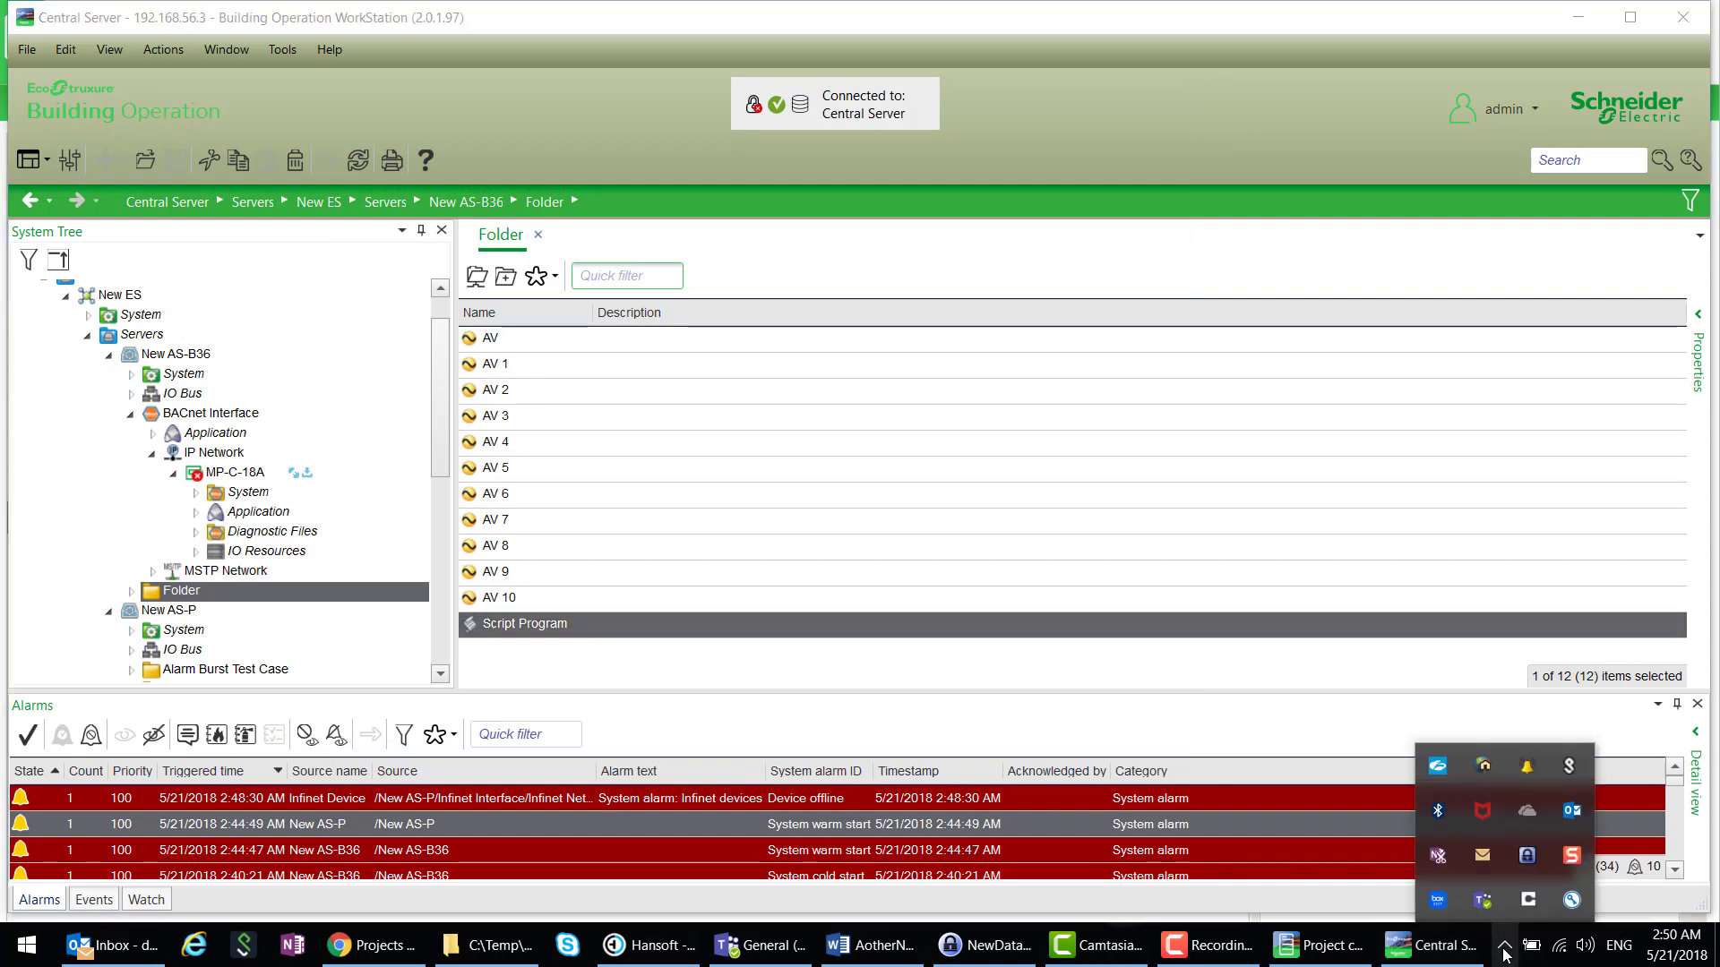
{"action": "right_click", "coordinate": [1484, 816]}
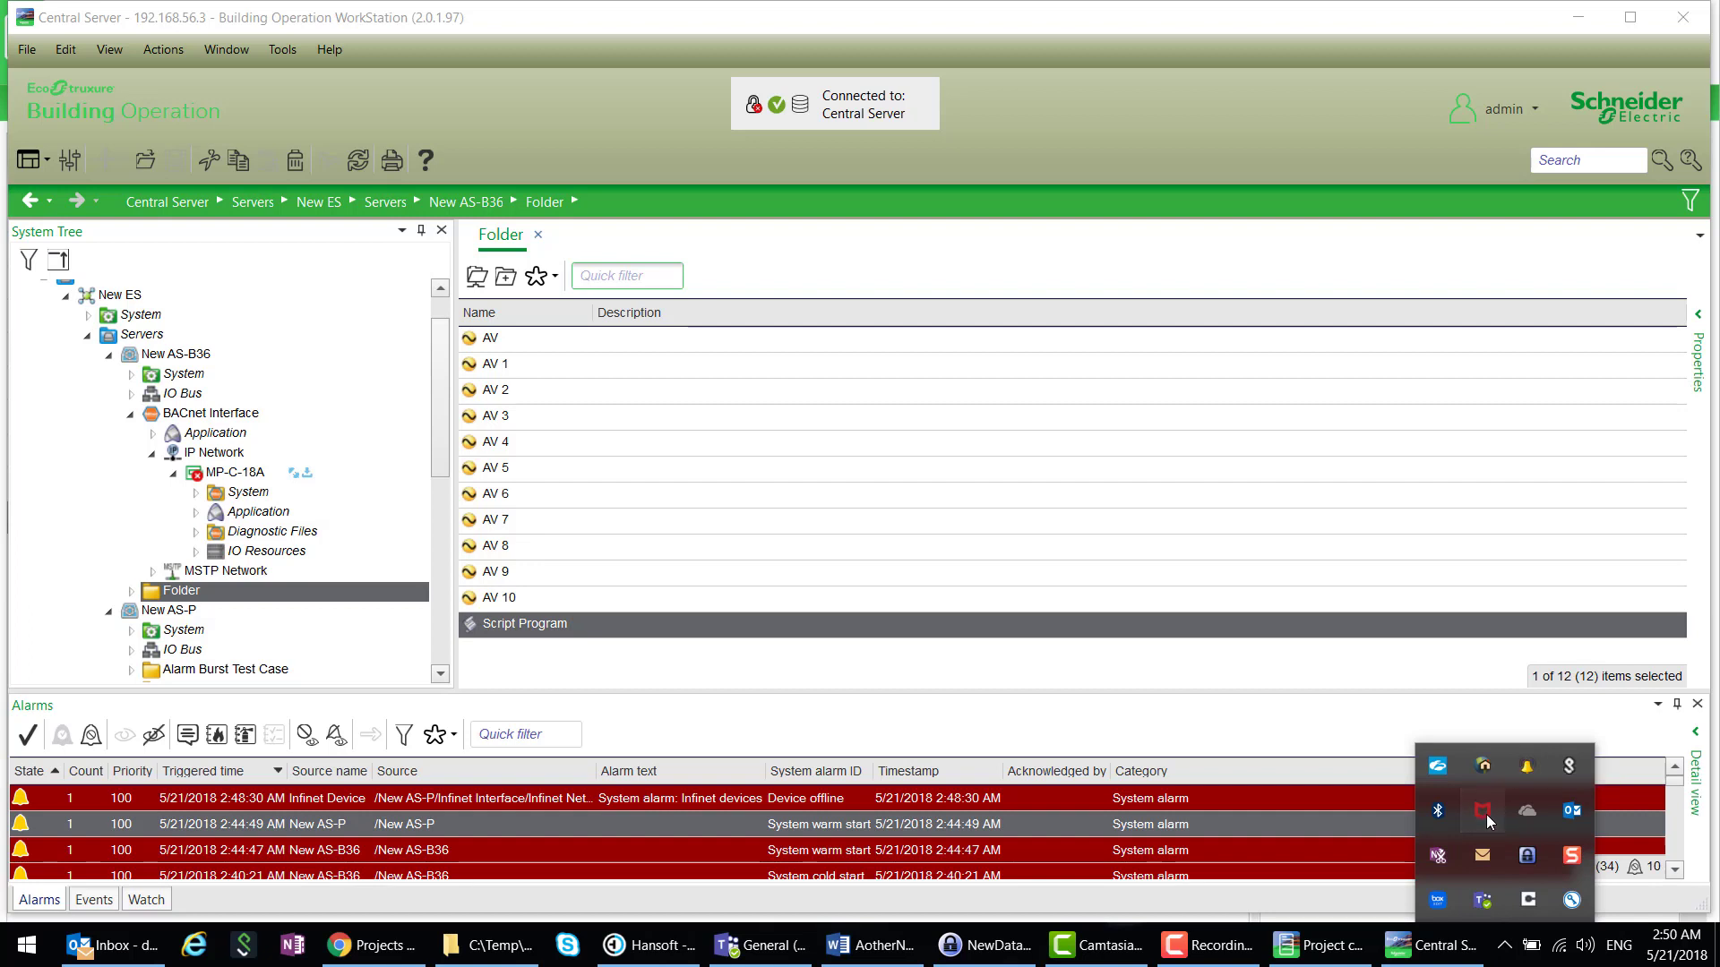
{"action": "mouse_move", "coordinate": [1458, 694]}
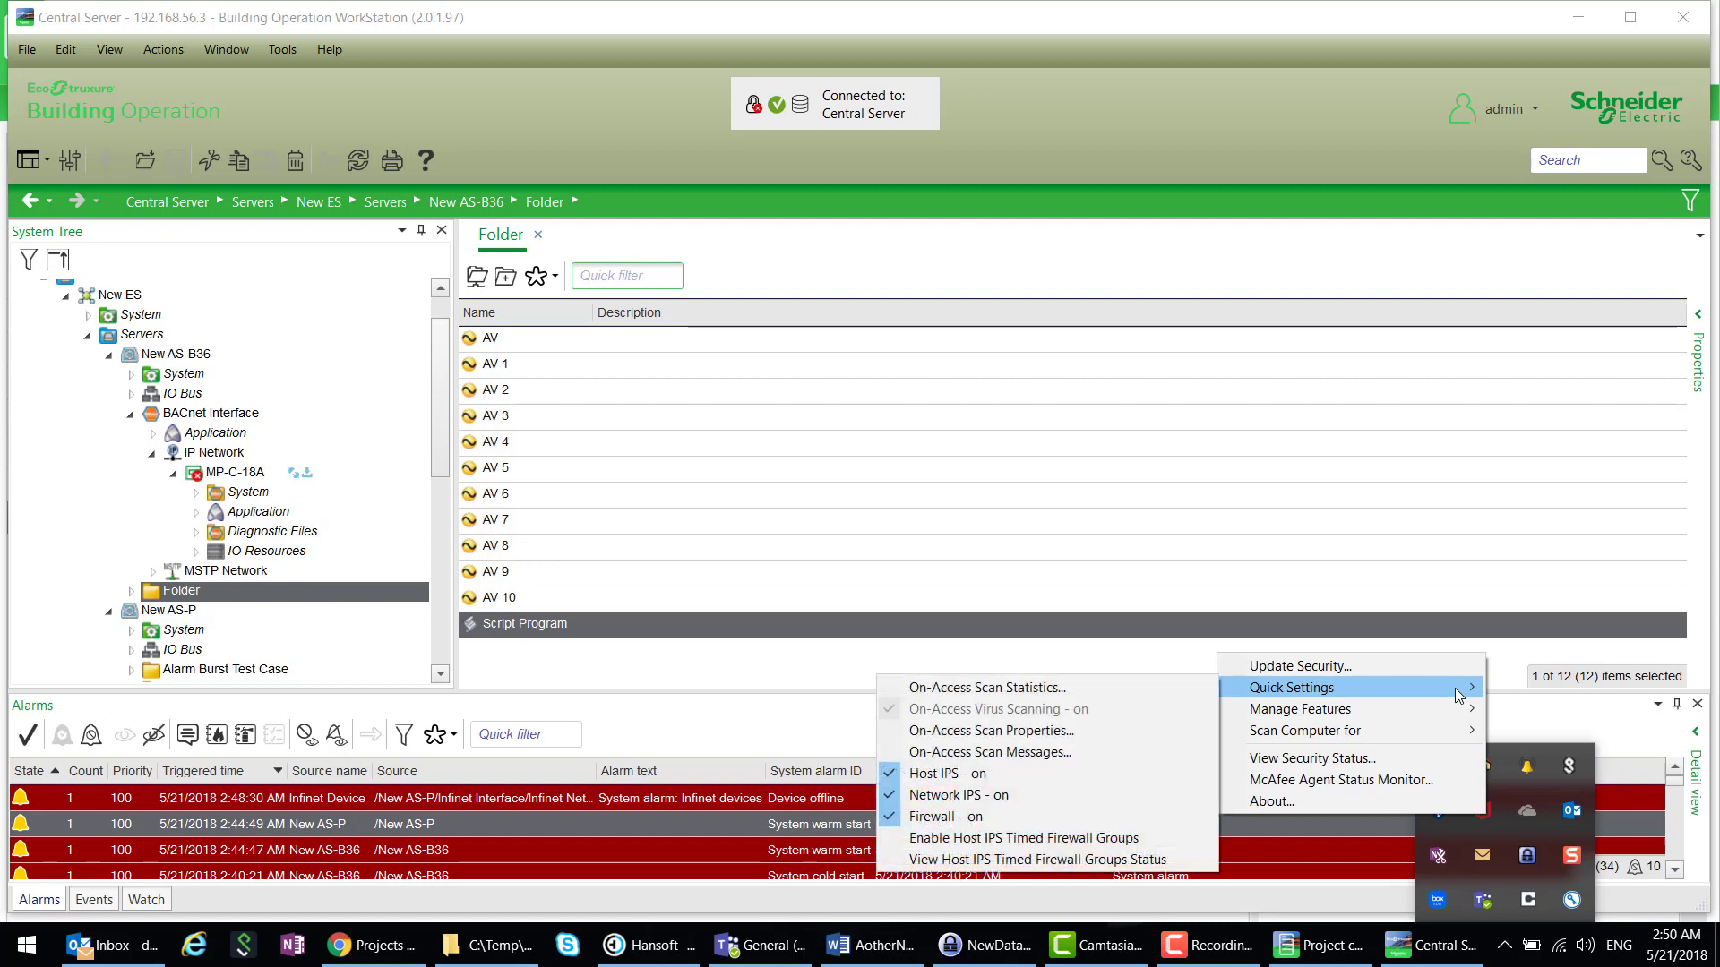
{"action": "left_click", "coordinate": [983, 817]}
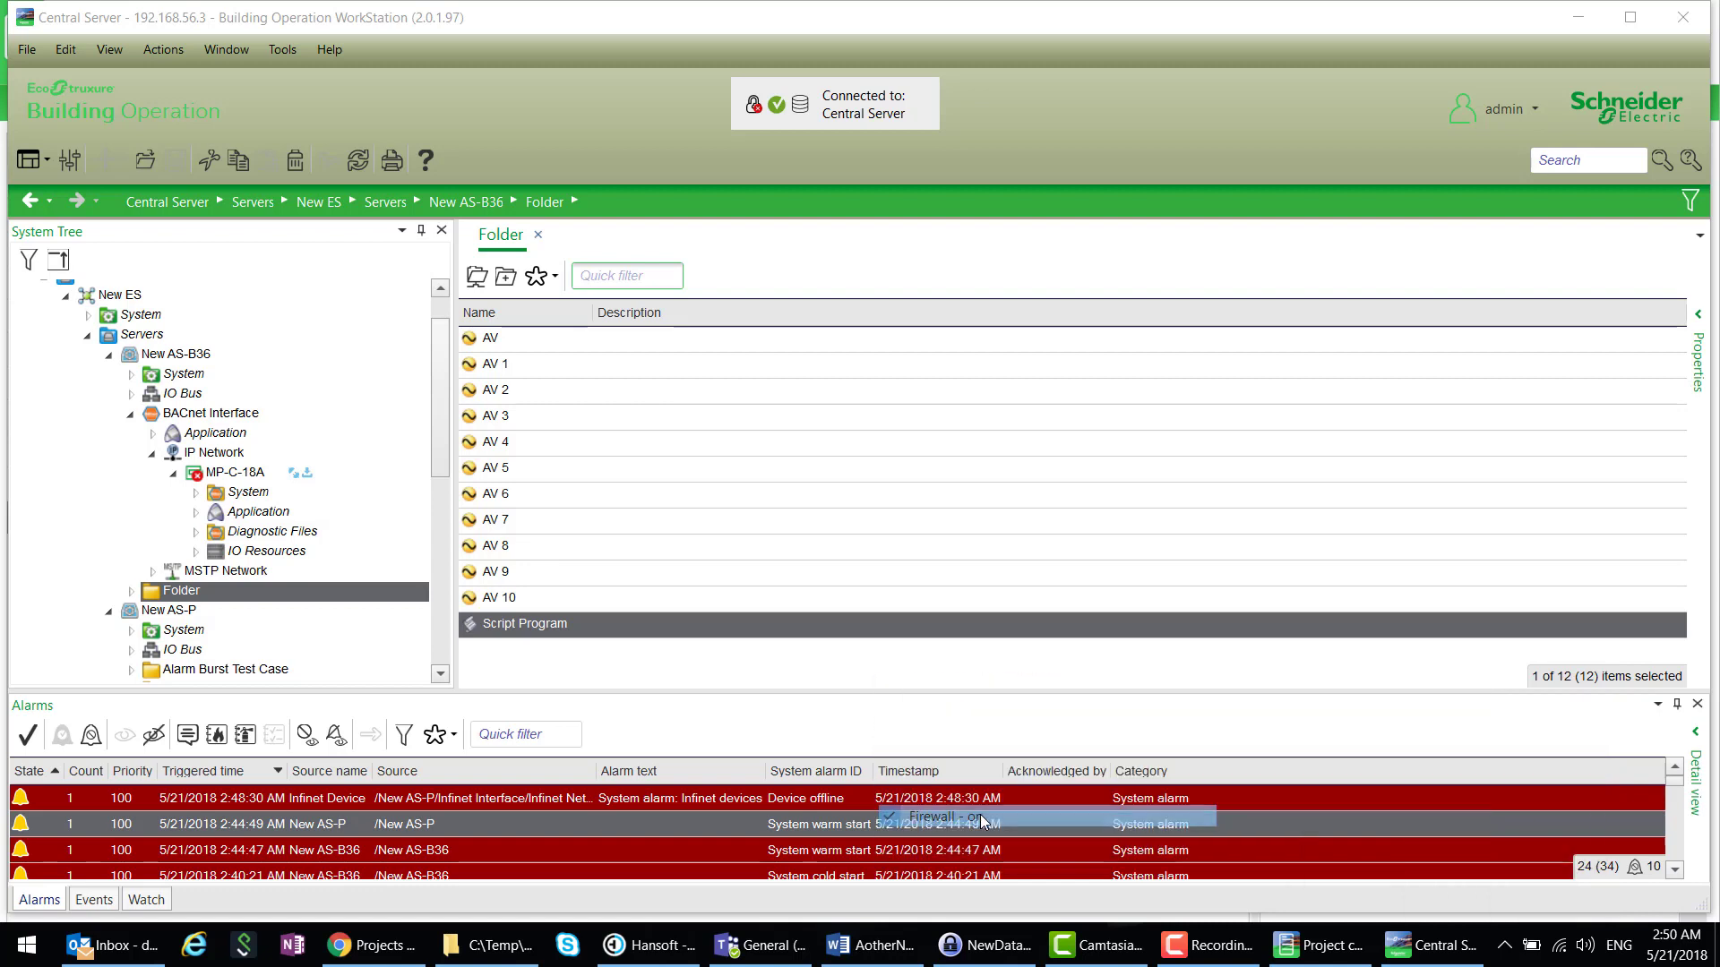
{"action": "left_click", "coordinate": [1502, 946]}
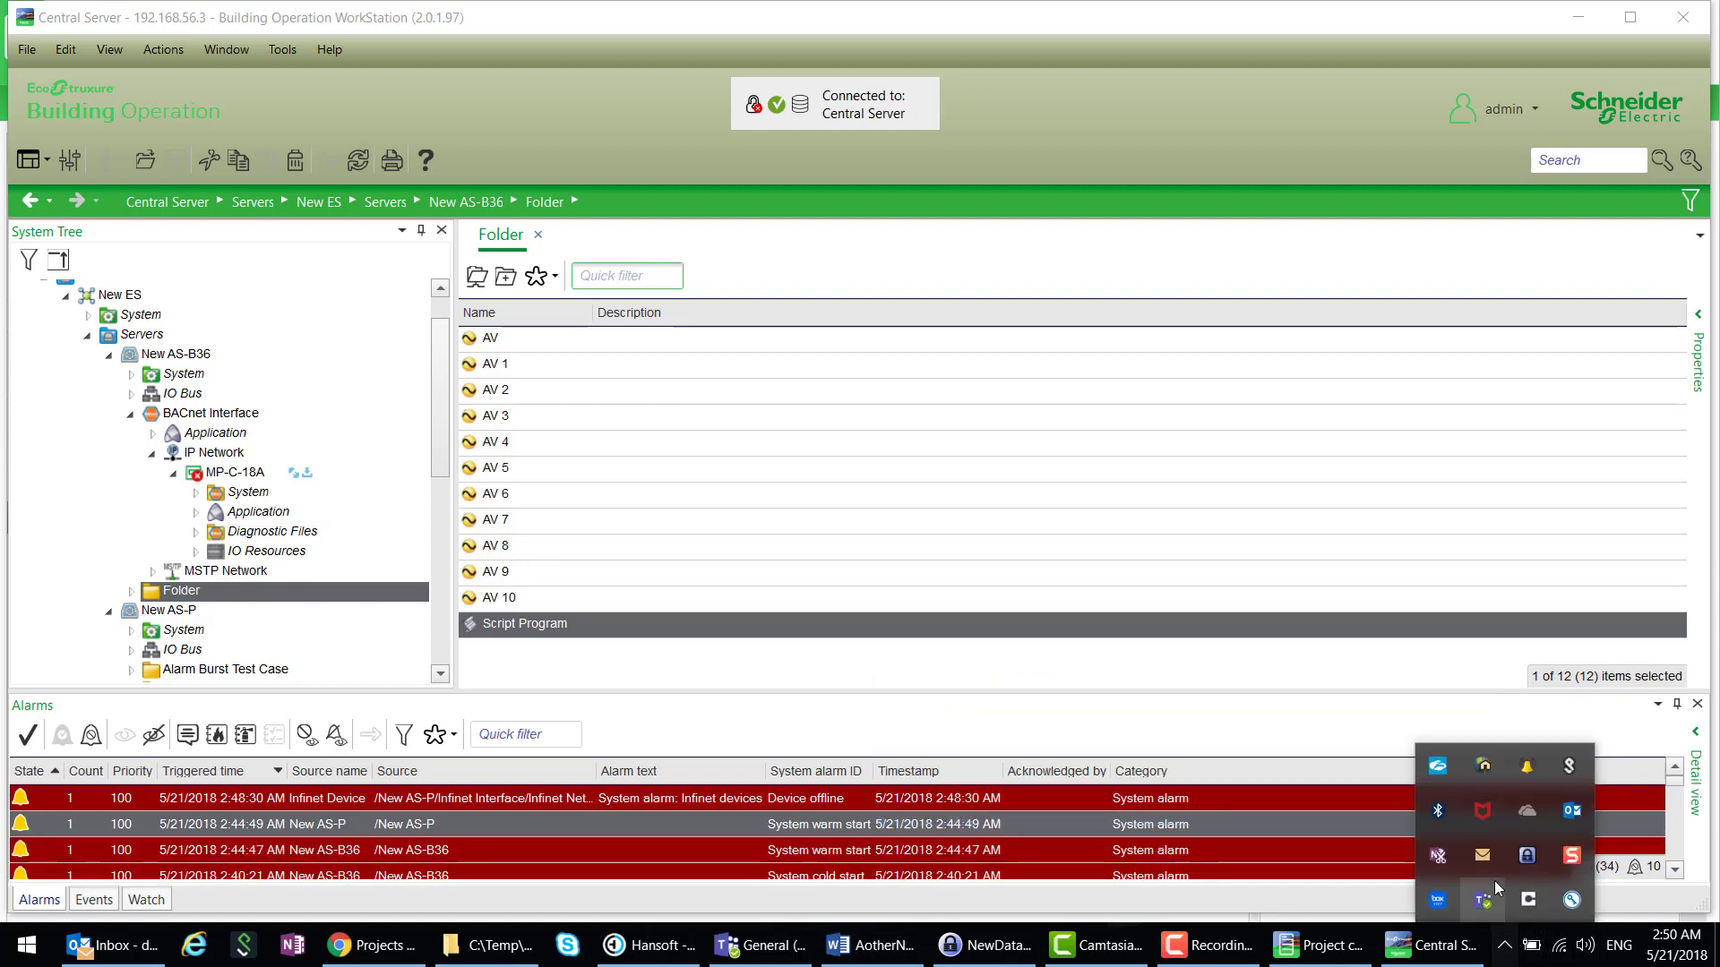
{"action": "right_click", "coordinate": [1482, 820]}
{"action": "mouse_move", "coordinate": [1374, 701]}
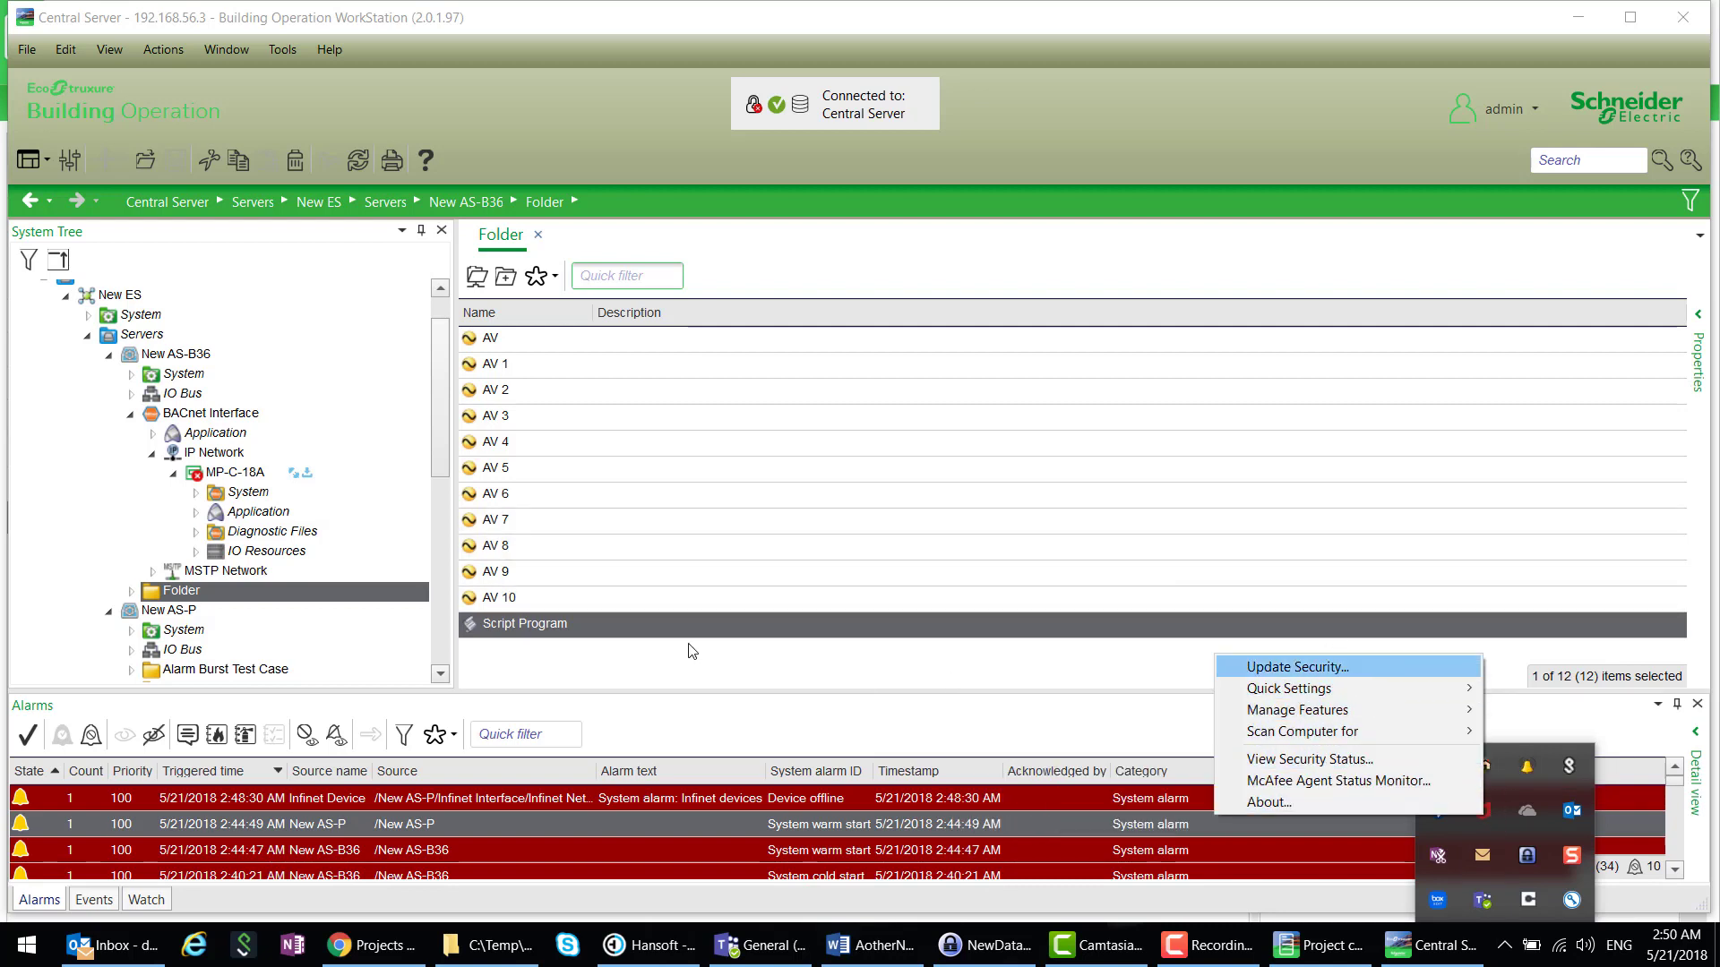
{"action": "left_click", "coordinate": [700, 623]}
- Write 'numeric output AV1' and 'AV1=Second' in the Script Program, check, save and close it
{"action": "right_click", "coordinate": [699, 622]}
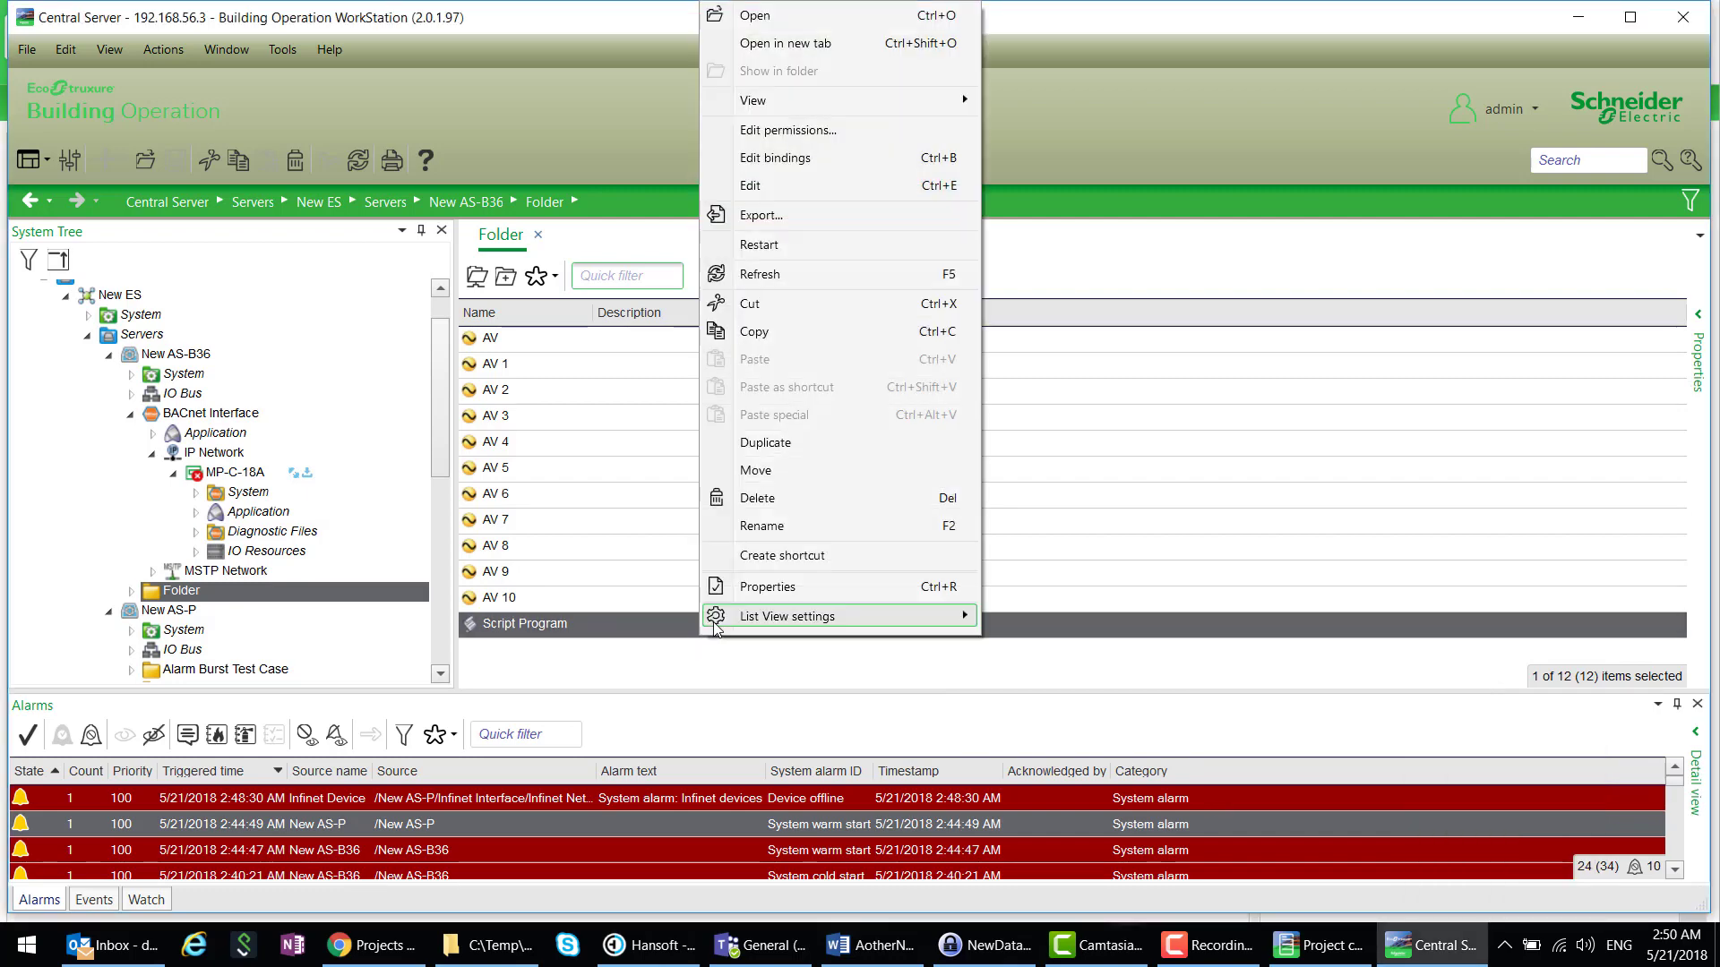
{"action": "left_click", "coordinate": [749, 185]}
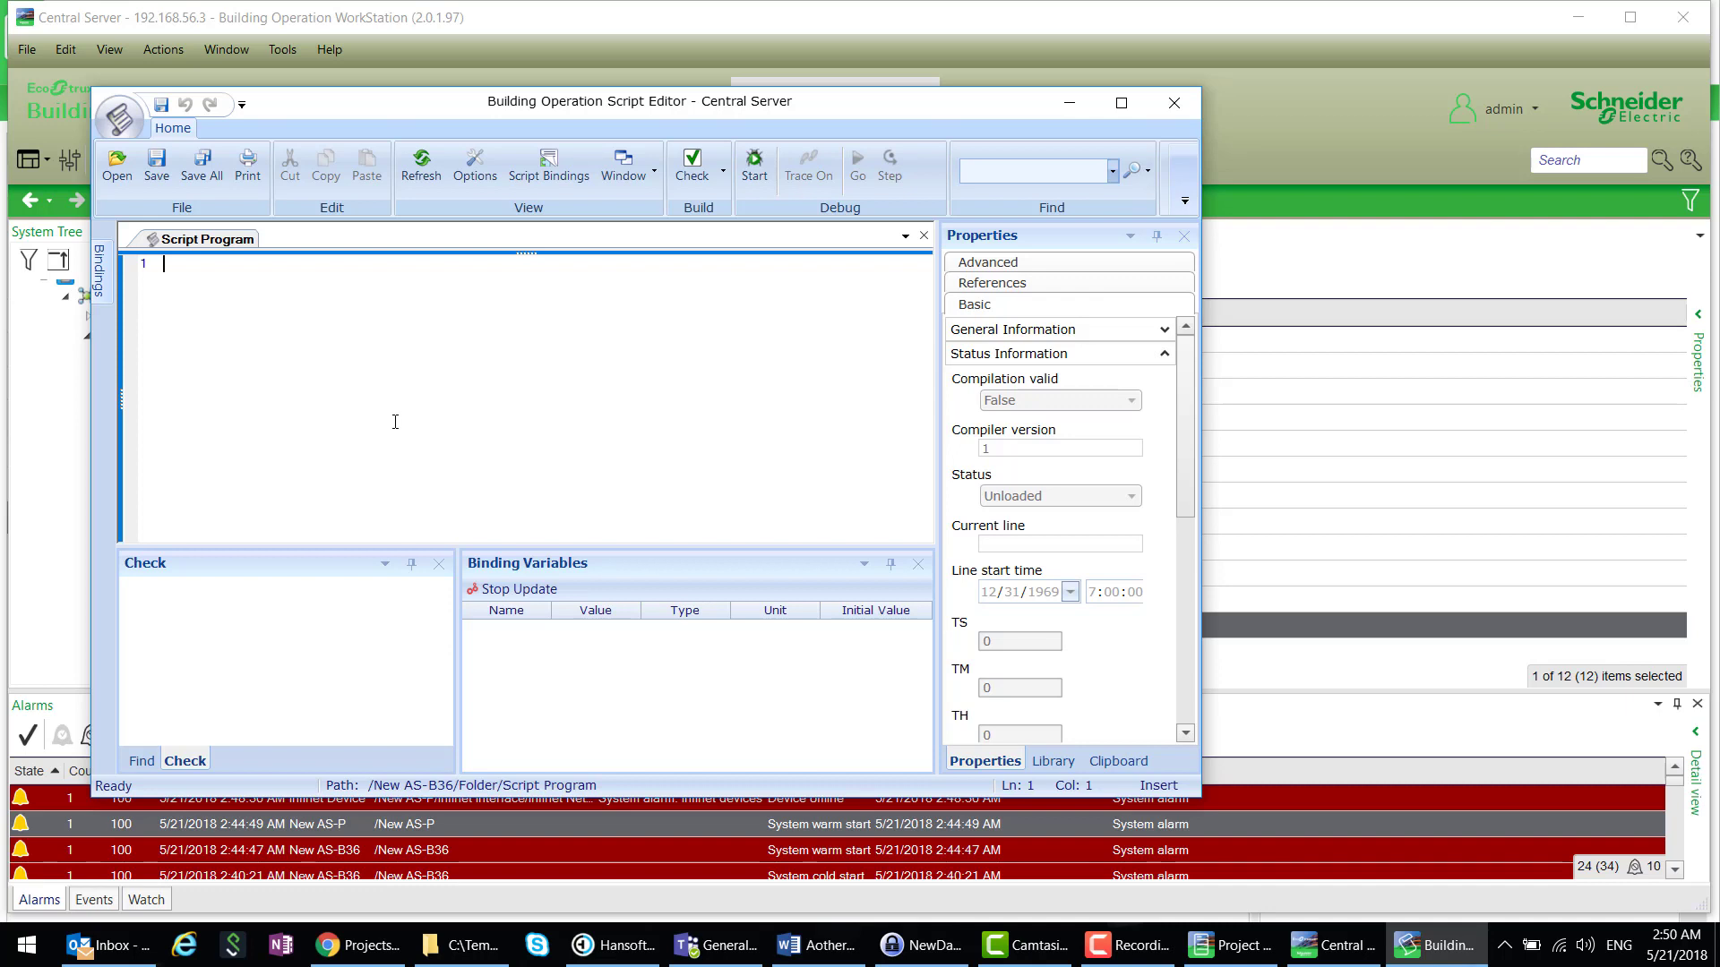
{"action": "type", "text": "numeric o"}
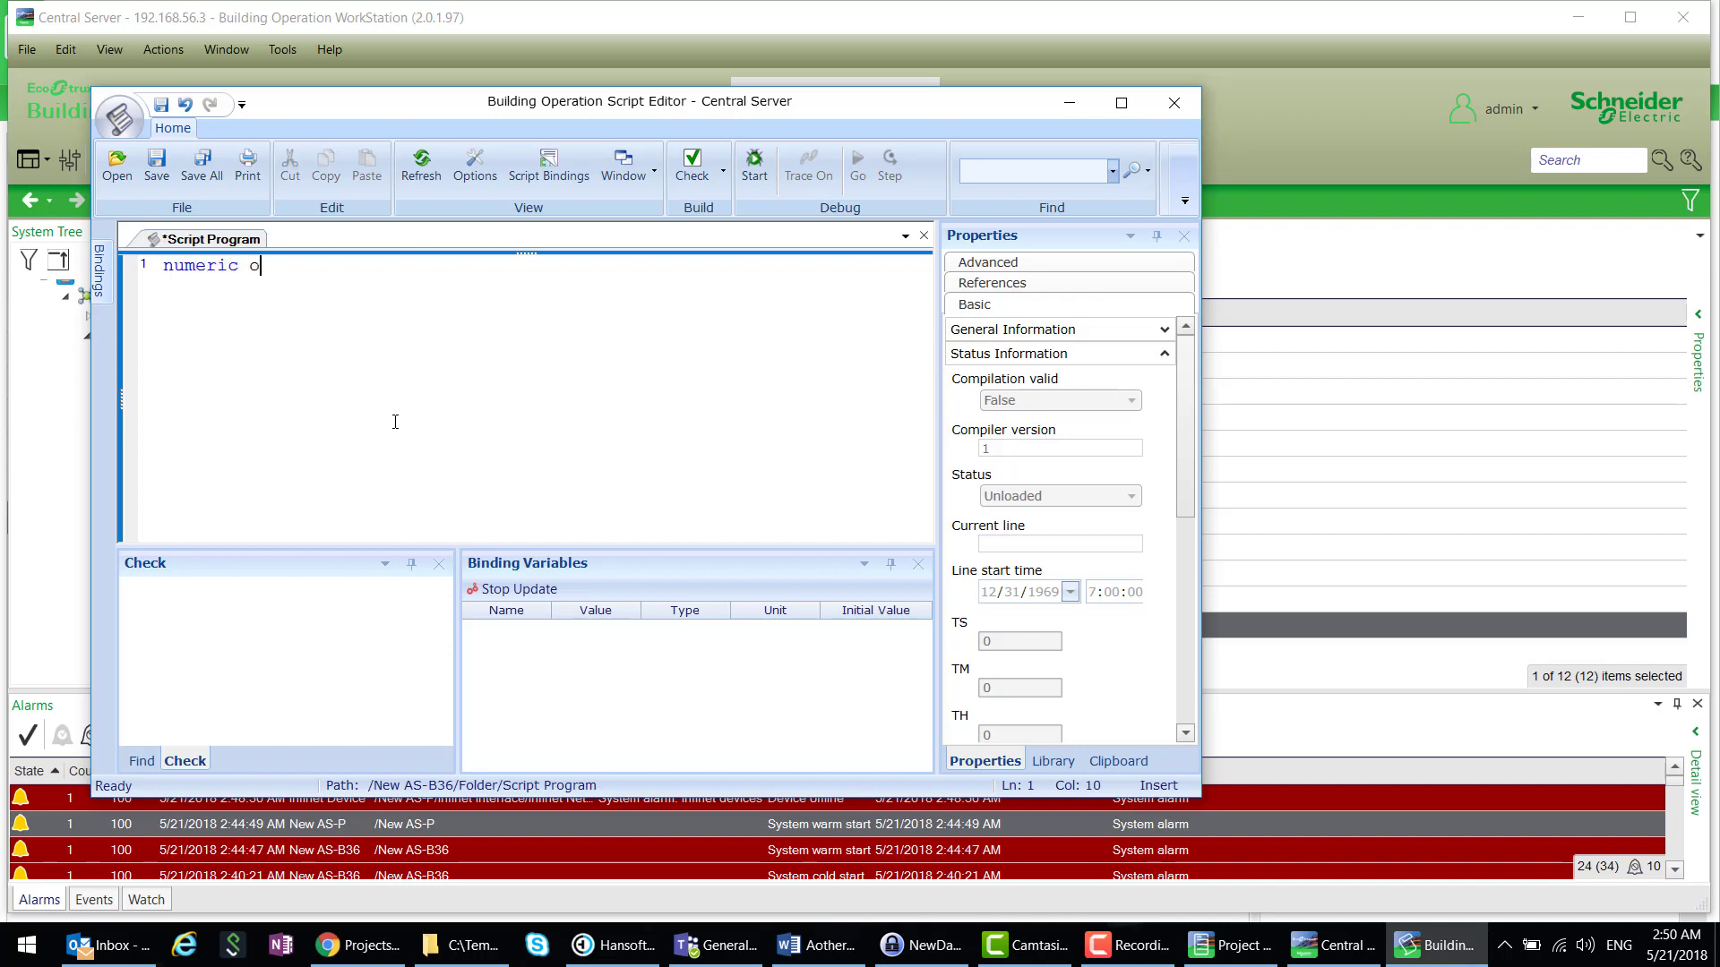
{"action": "type", "text": "utput AV"}
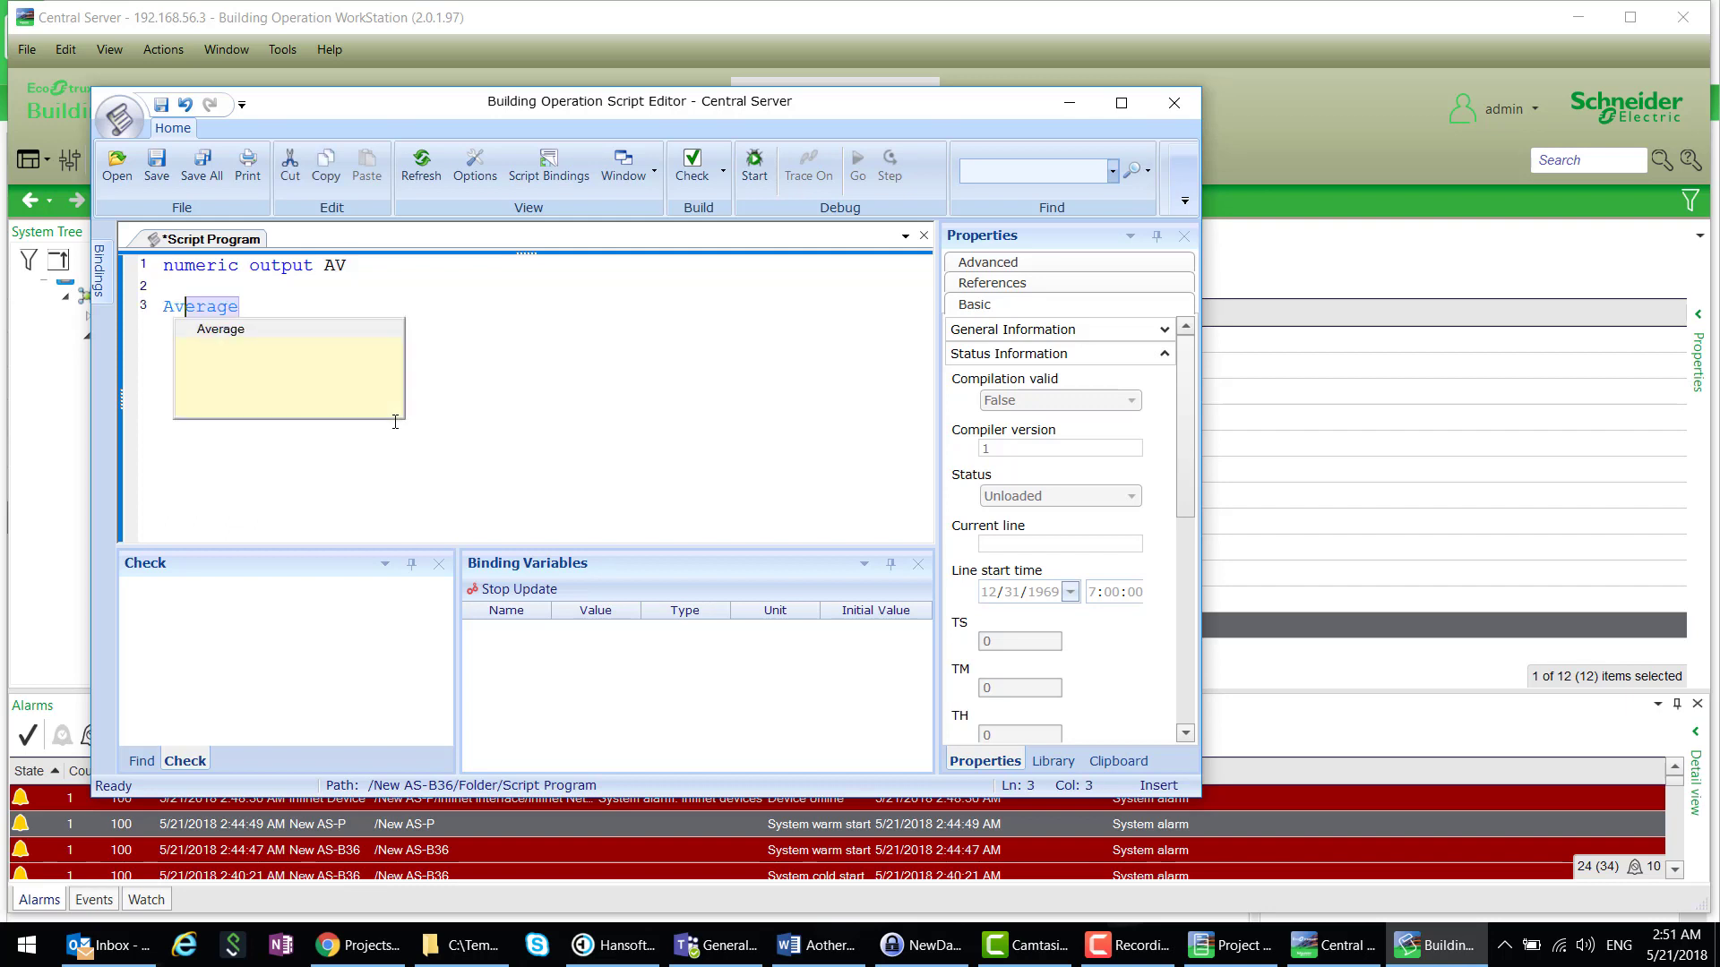
{"action": "key", "text": "BackSpace"}
{"action": "key", "text": "BackSpace"}
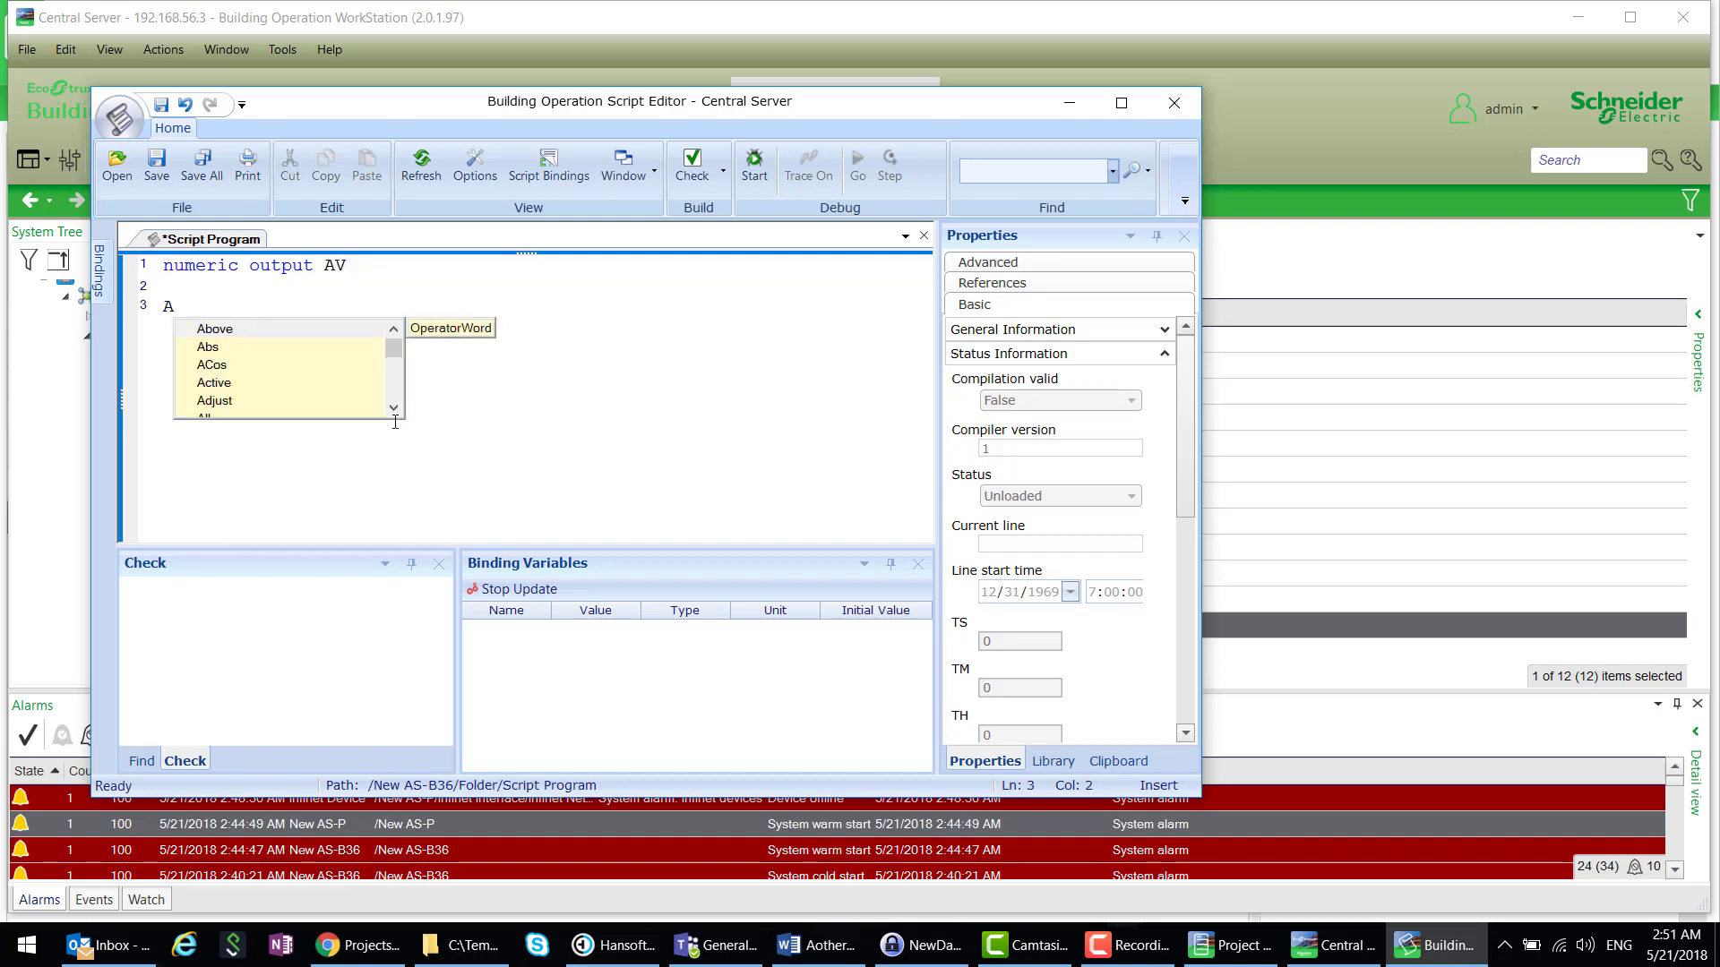
{"action": "left_click", "coordinate": [371, 268]}
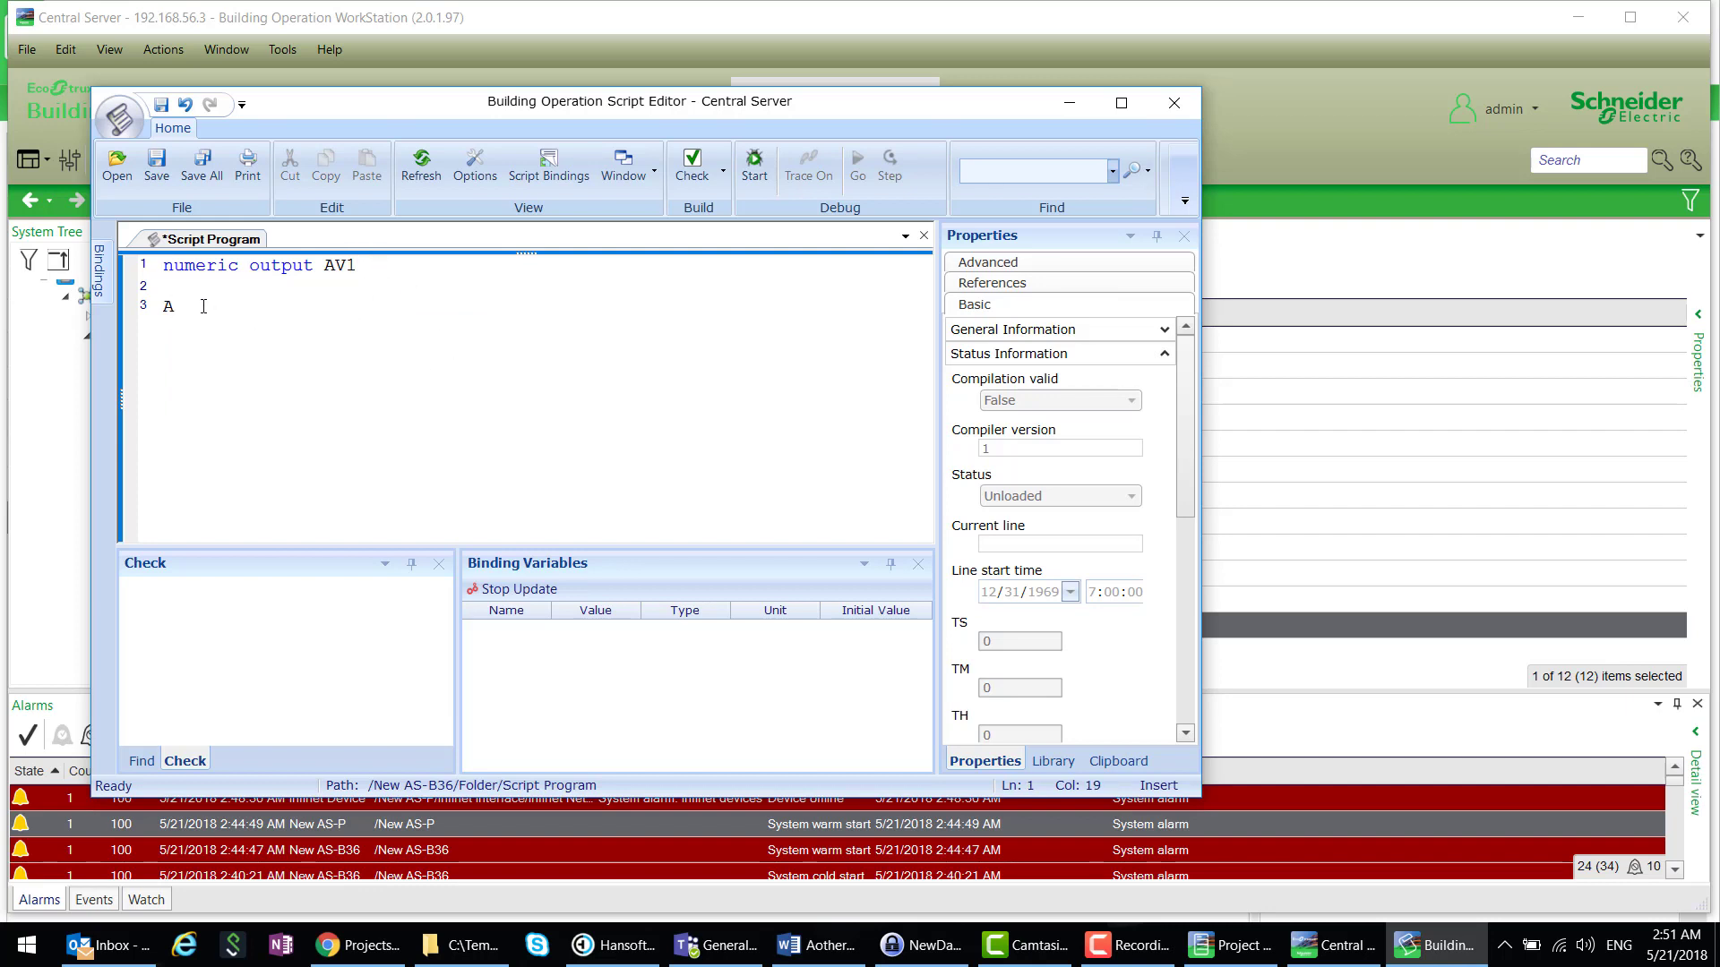
{"action": "type", "text": "V!"}
{"action": "type", "text": "=Second"}
{"action": "key", "text": "Return"}
{"action": "left_click", "coordinate": [157, 165]}
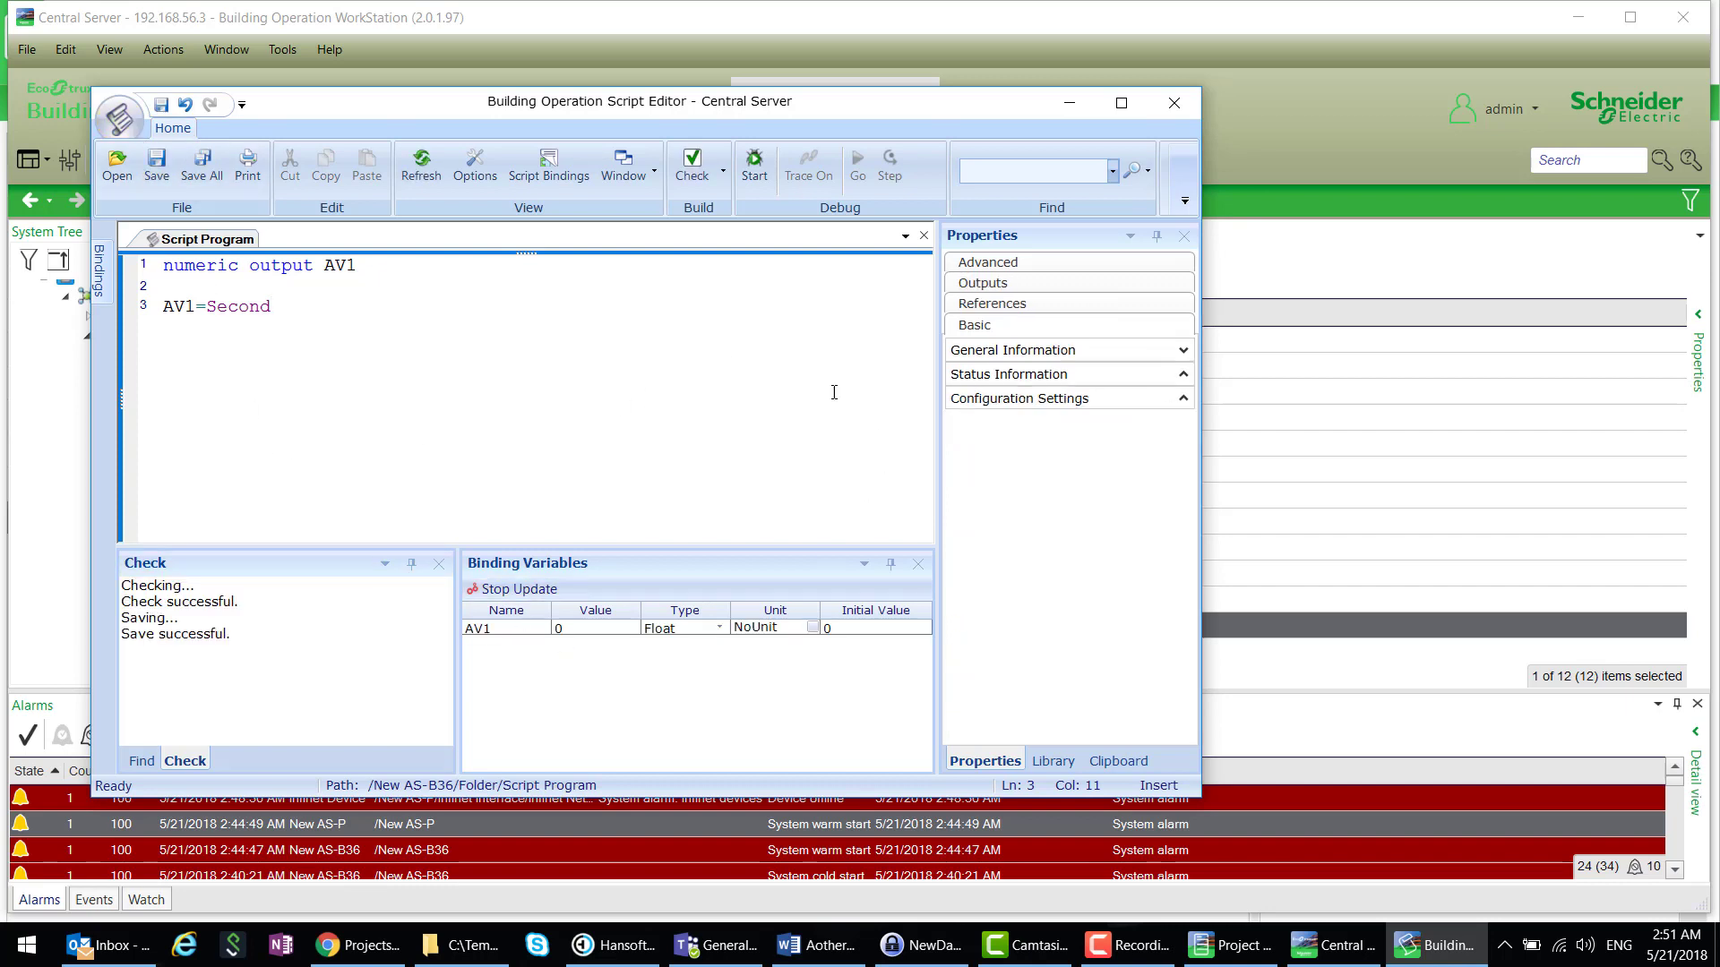
{"action": "left_click", "coordinate": [1181, 104]}
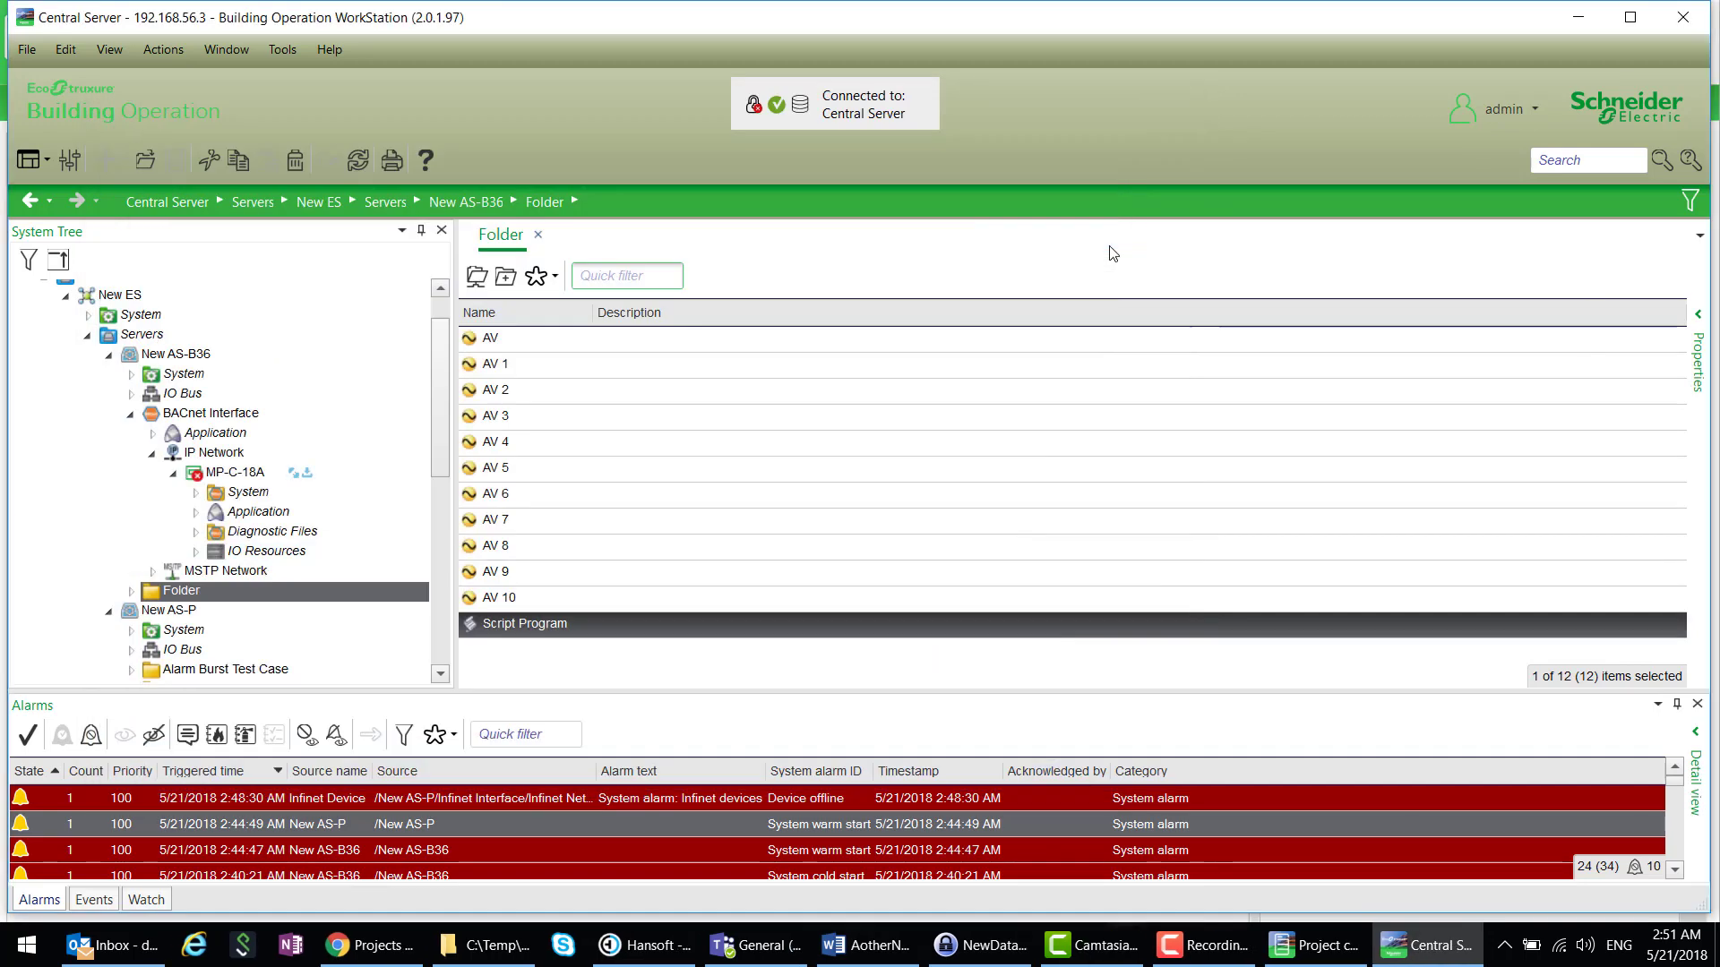
- Bind the Script Program's AV1 output to AV 1's Value and save the binding
{"action": "right_click", "coordinate": [512, 623]}
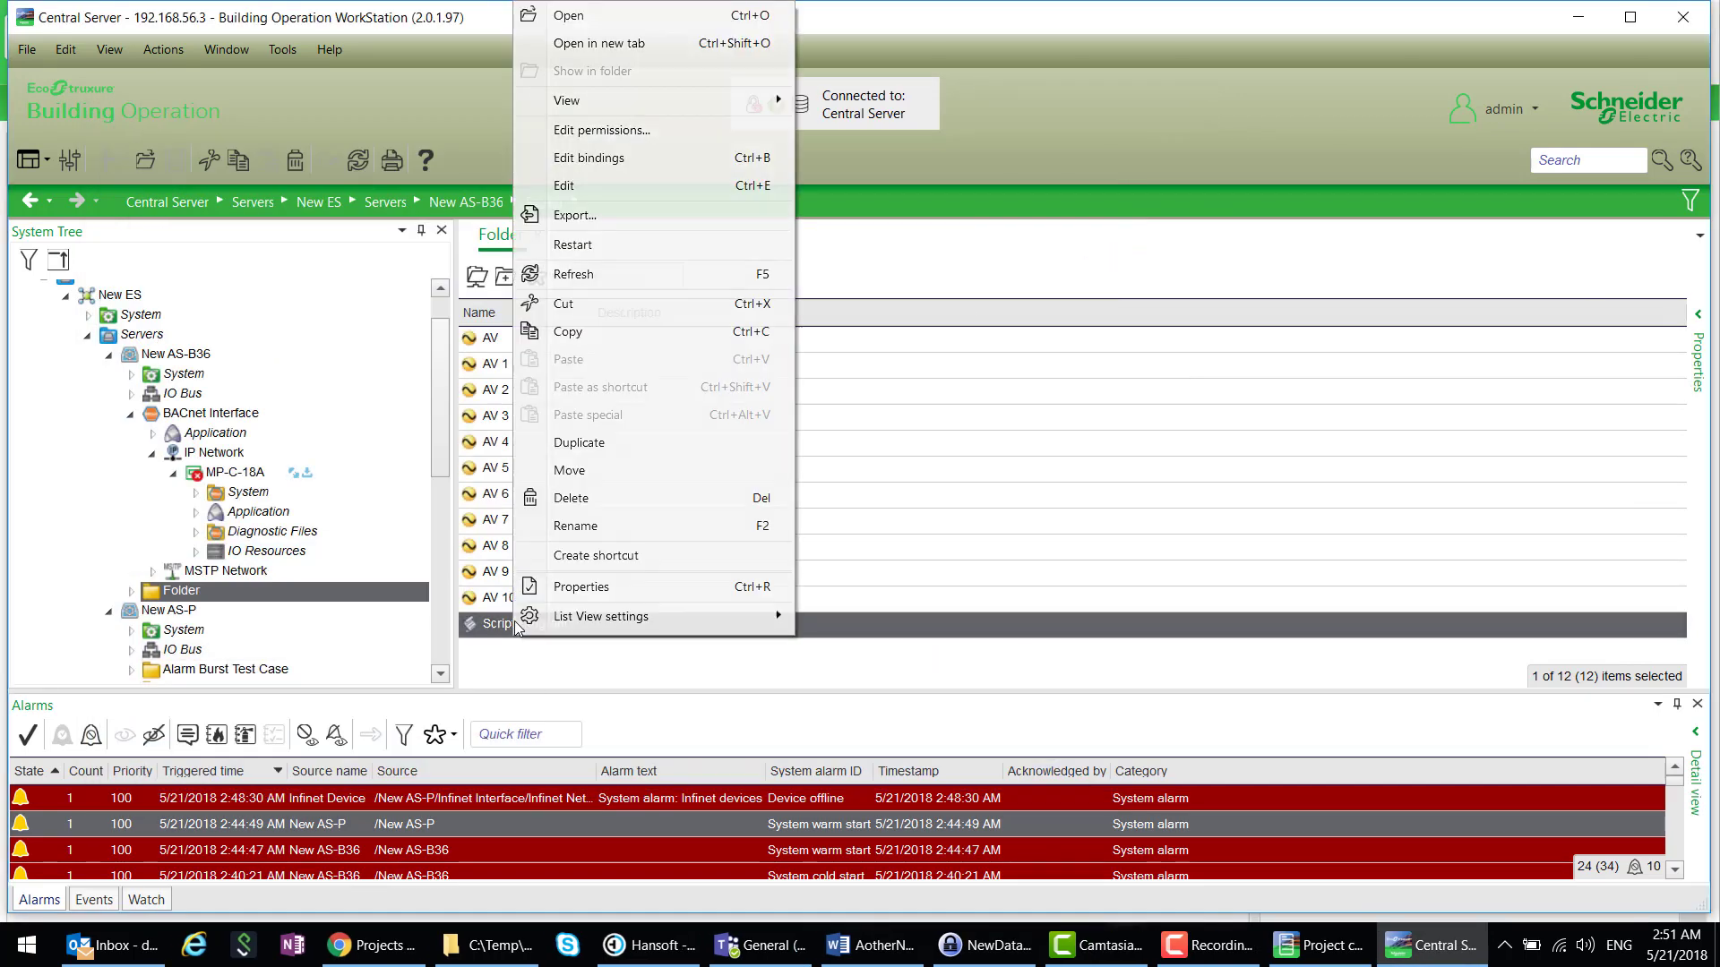
{"action": "left_click", "coordinate": [615, 157]}
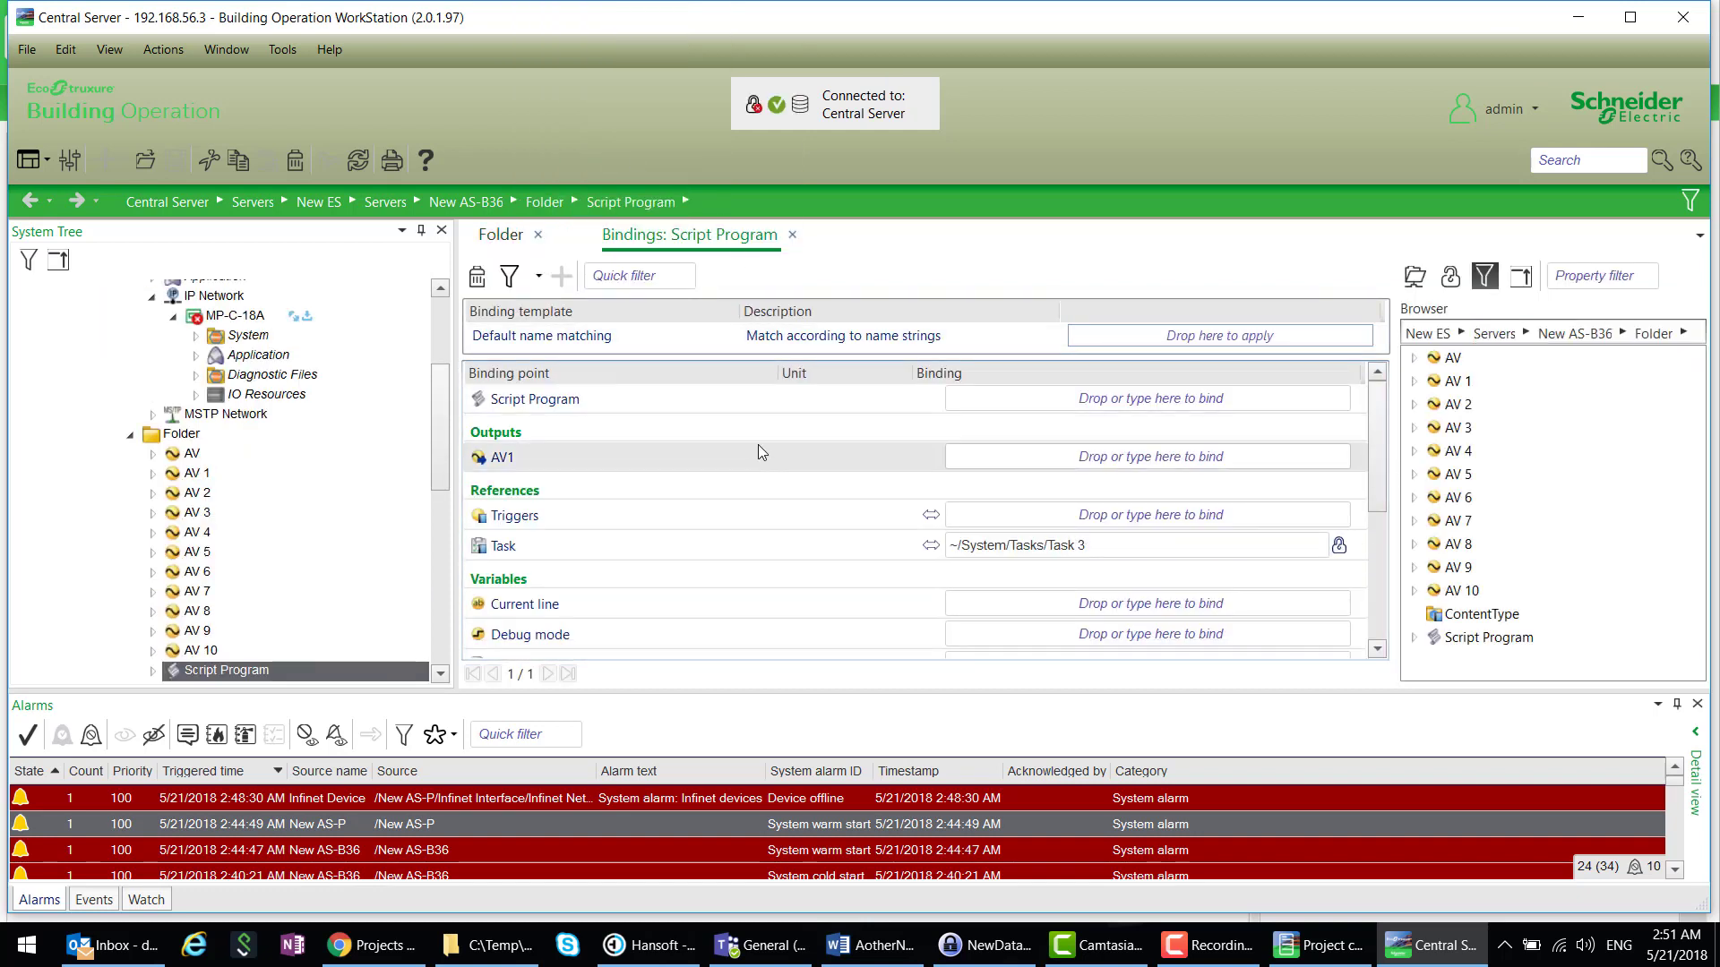
{"action": "left_click_drag", "start_coordinate": [1457, 380], "coordinate": [1164, 452]}
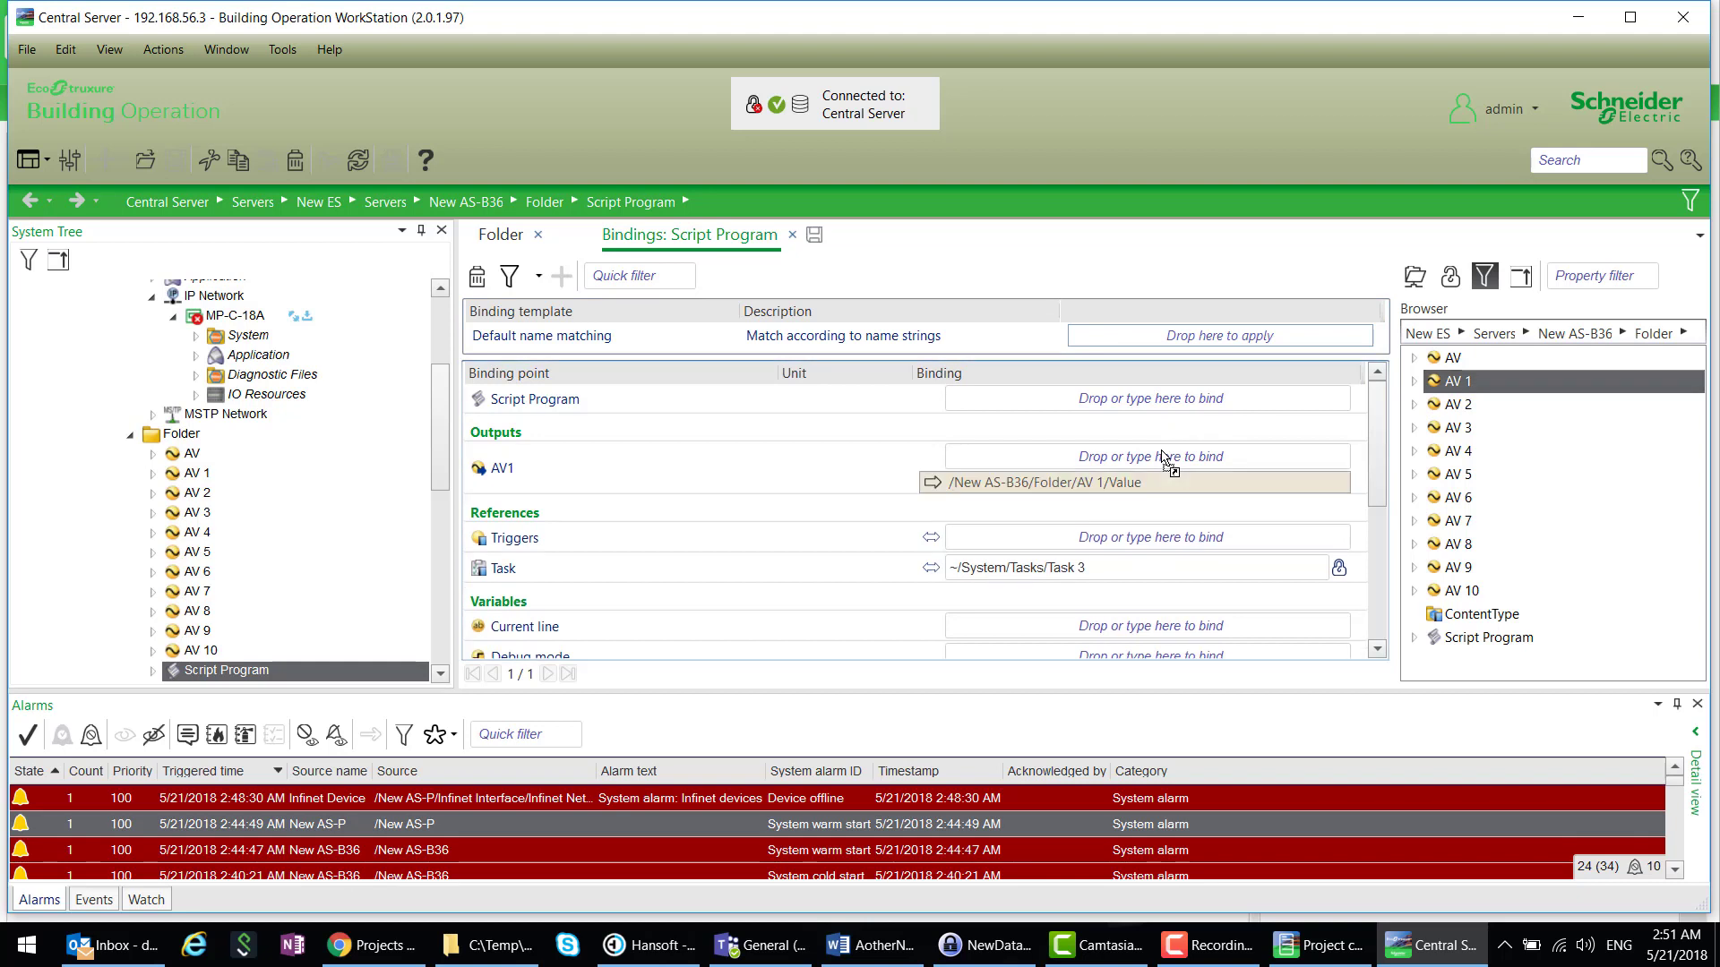
{"action": "left_click", "coordinate": [813, 235]}
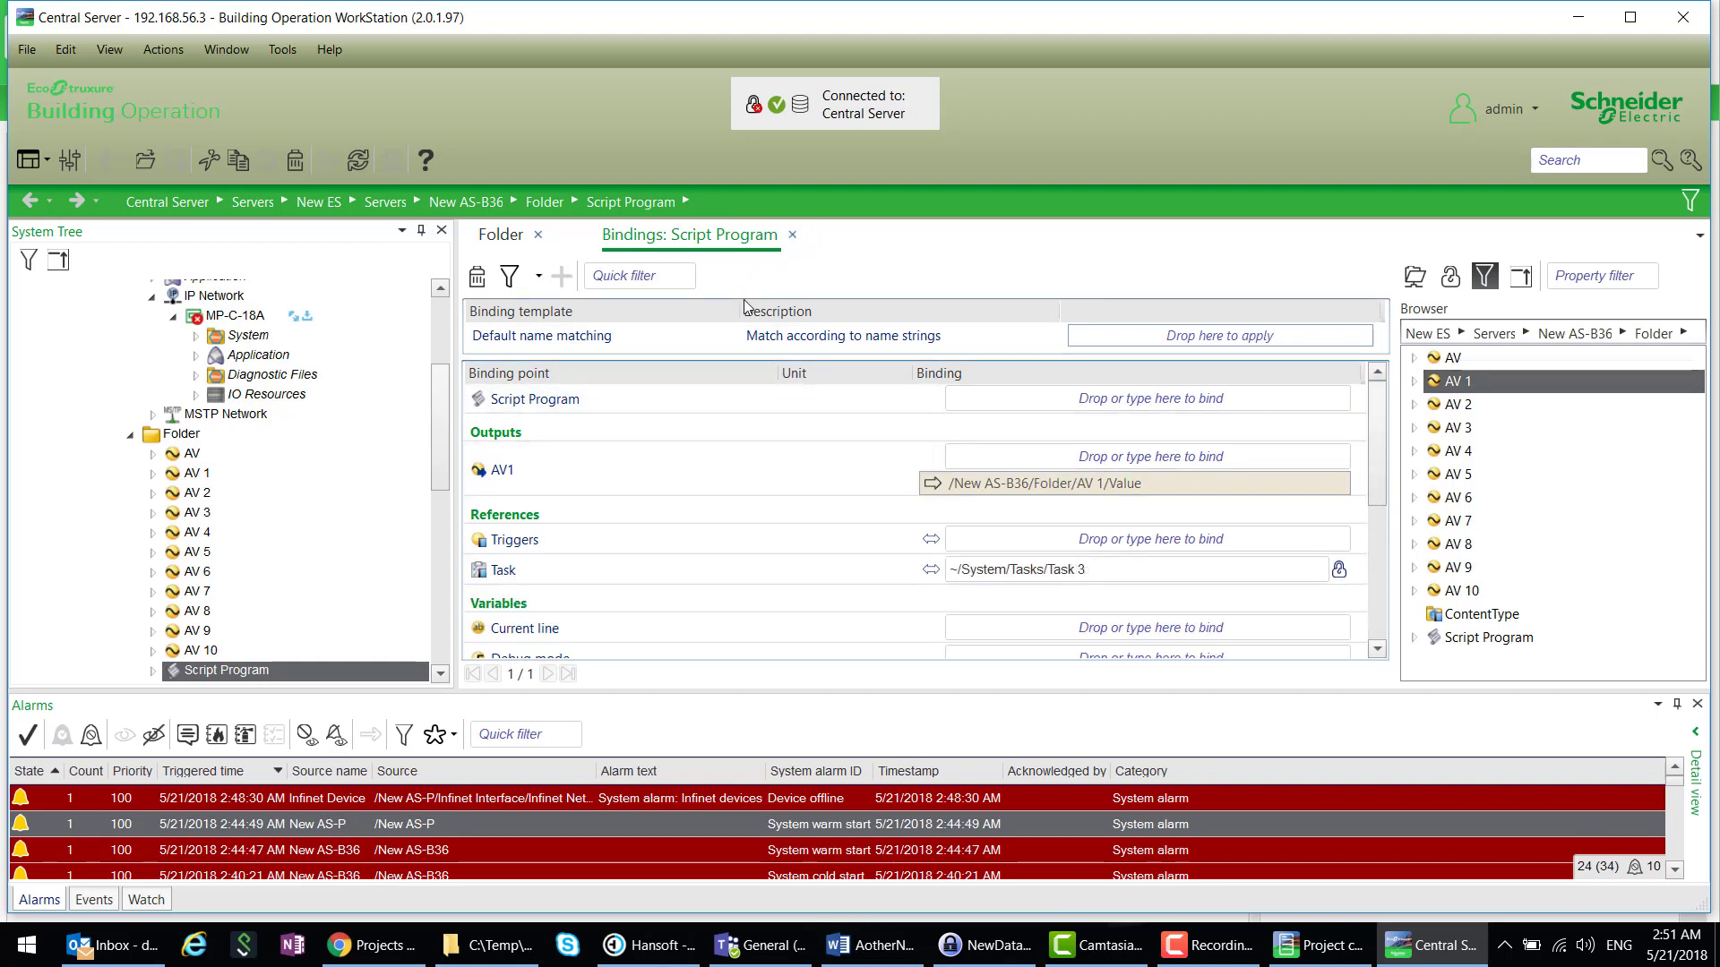
{"action": "left_click", "coordinate": [493, 234]}
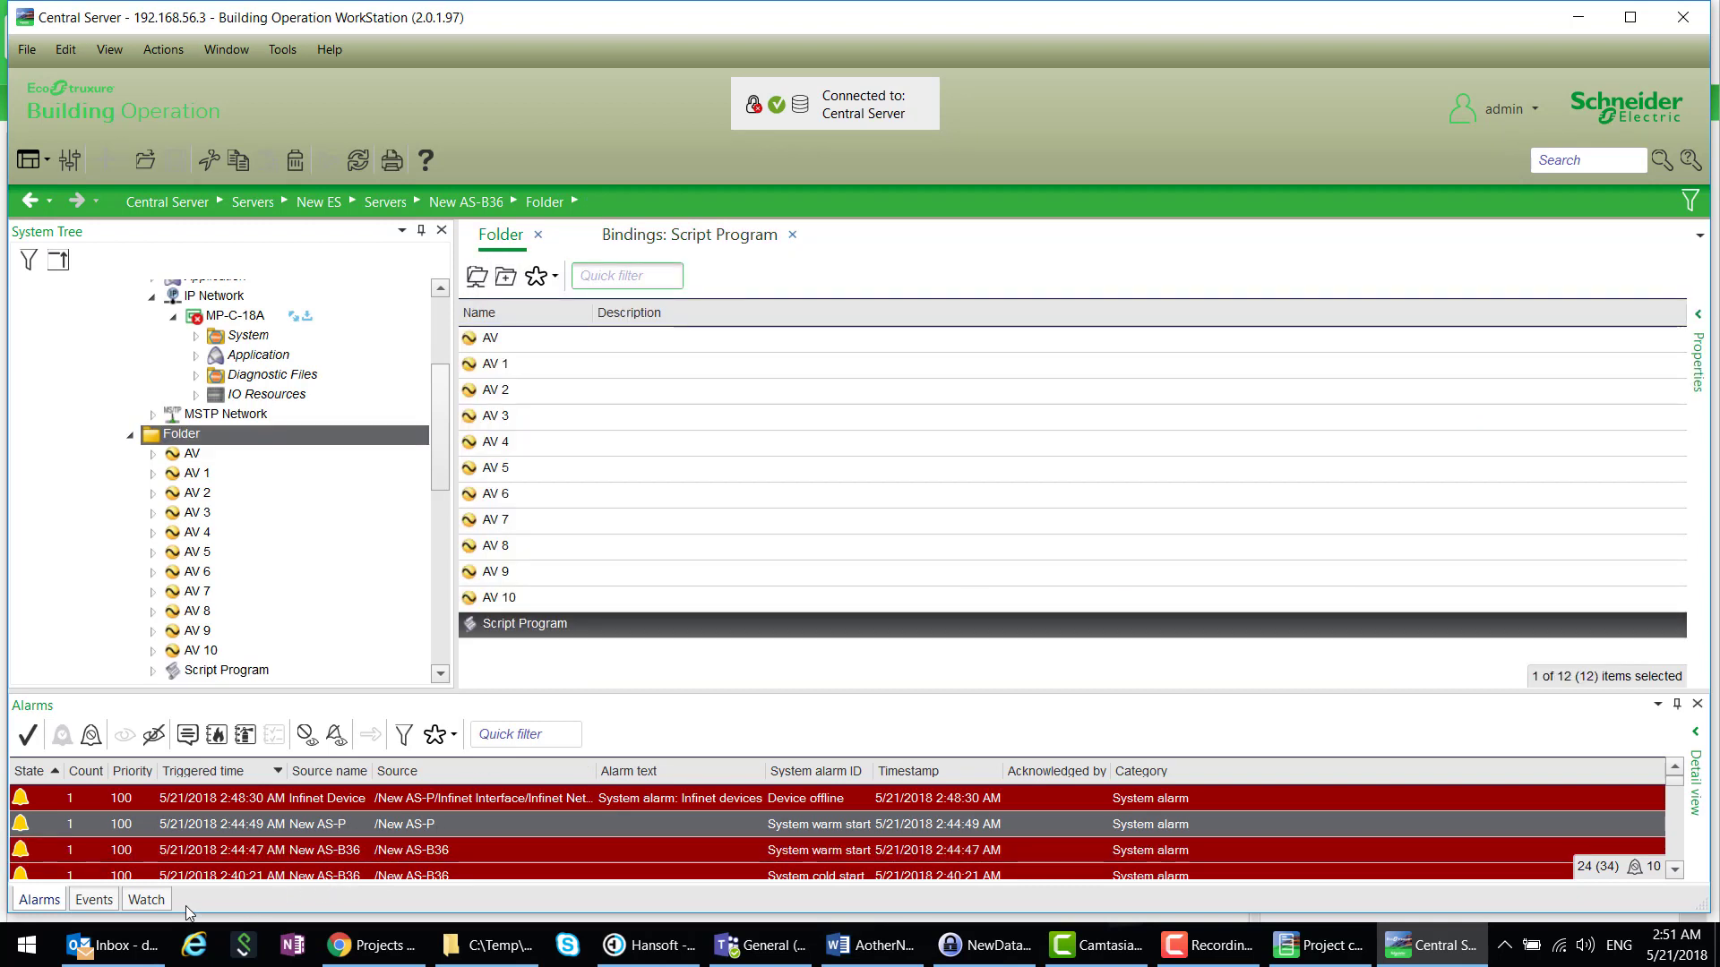
- Put AV 1 on the Watch pane to monitor its 0.00 value
{"action": "left_click", "coordinate": [145, 899]}
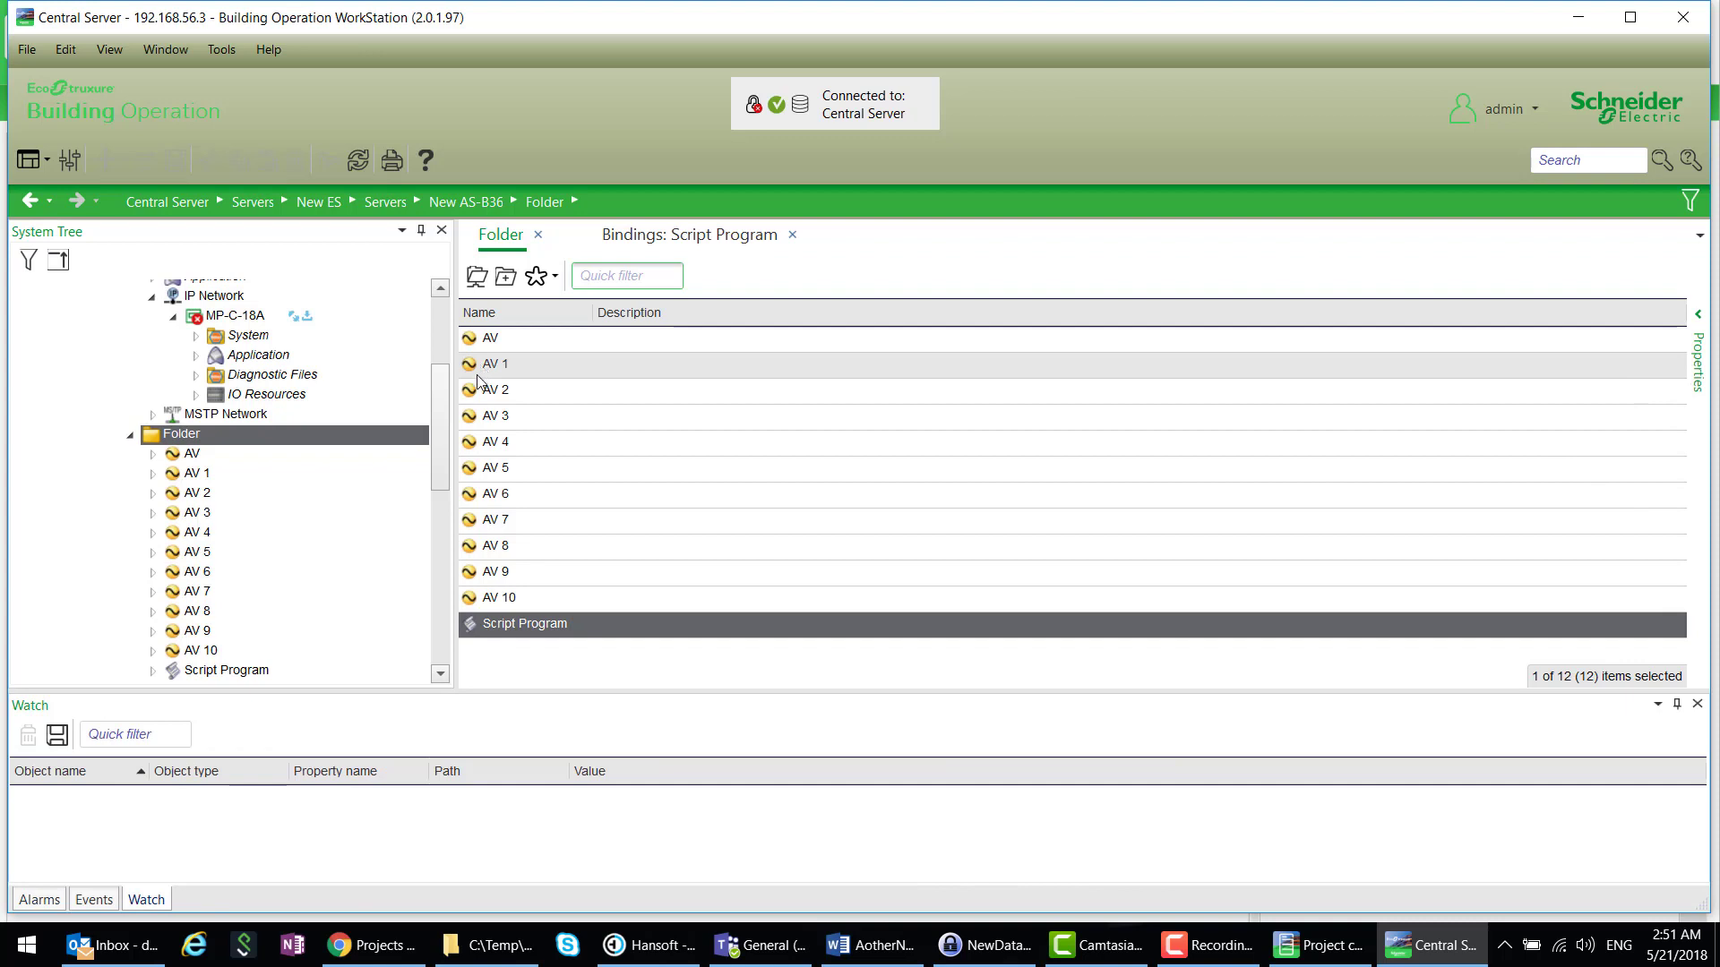
{"action": "left_click_drag", "start_coordinate": [479, 369], "coordinate": [309, 847]}
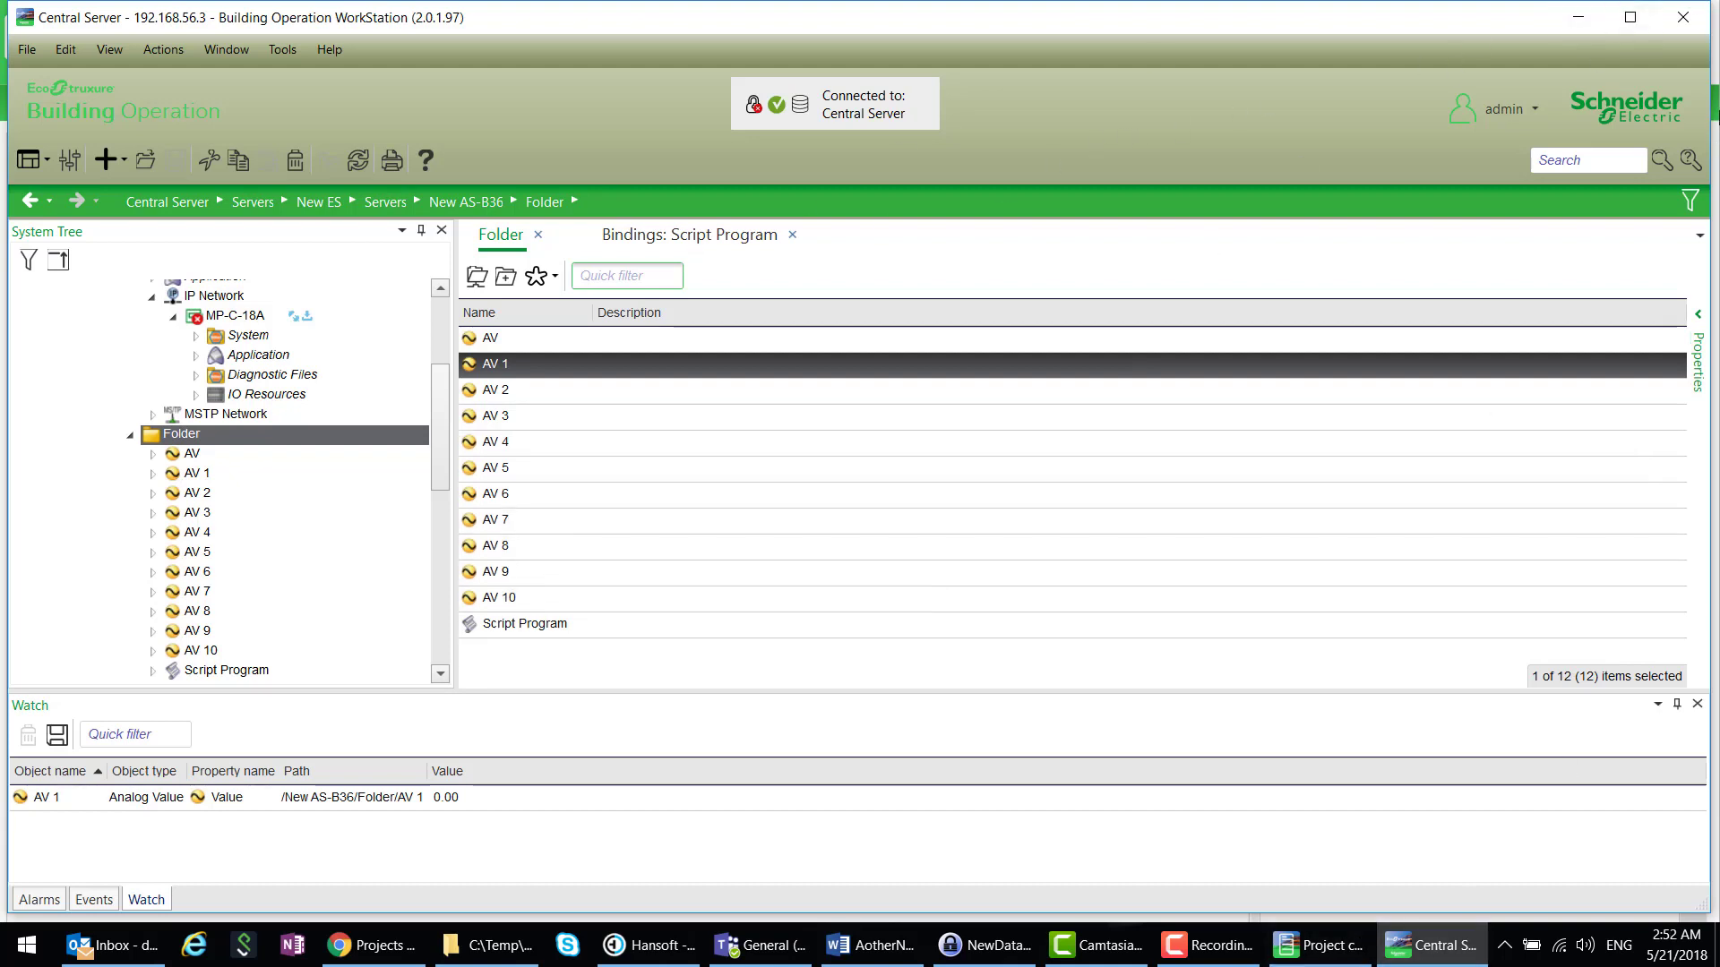
- Close WorkStation, then enable program execution on New AS-B36 and save the setting
{"action": "left_click", "coordinate": [1683, 20]}
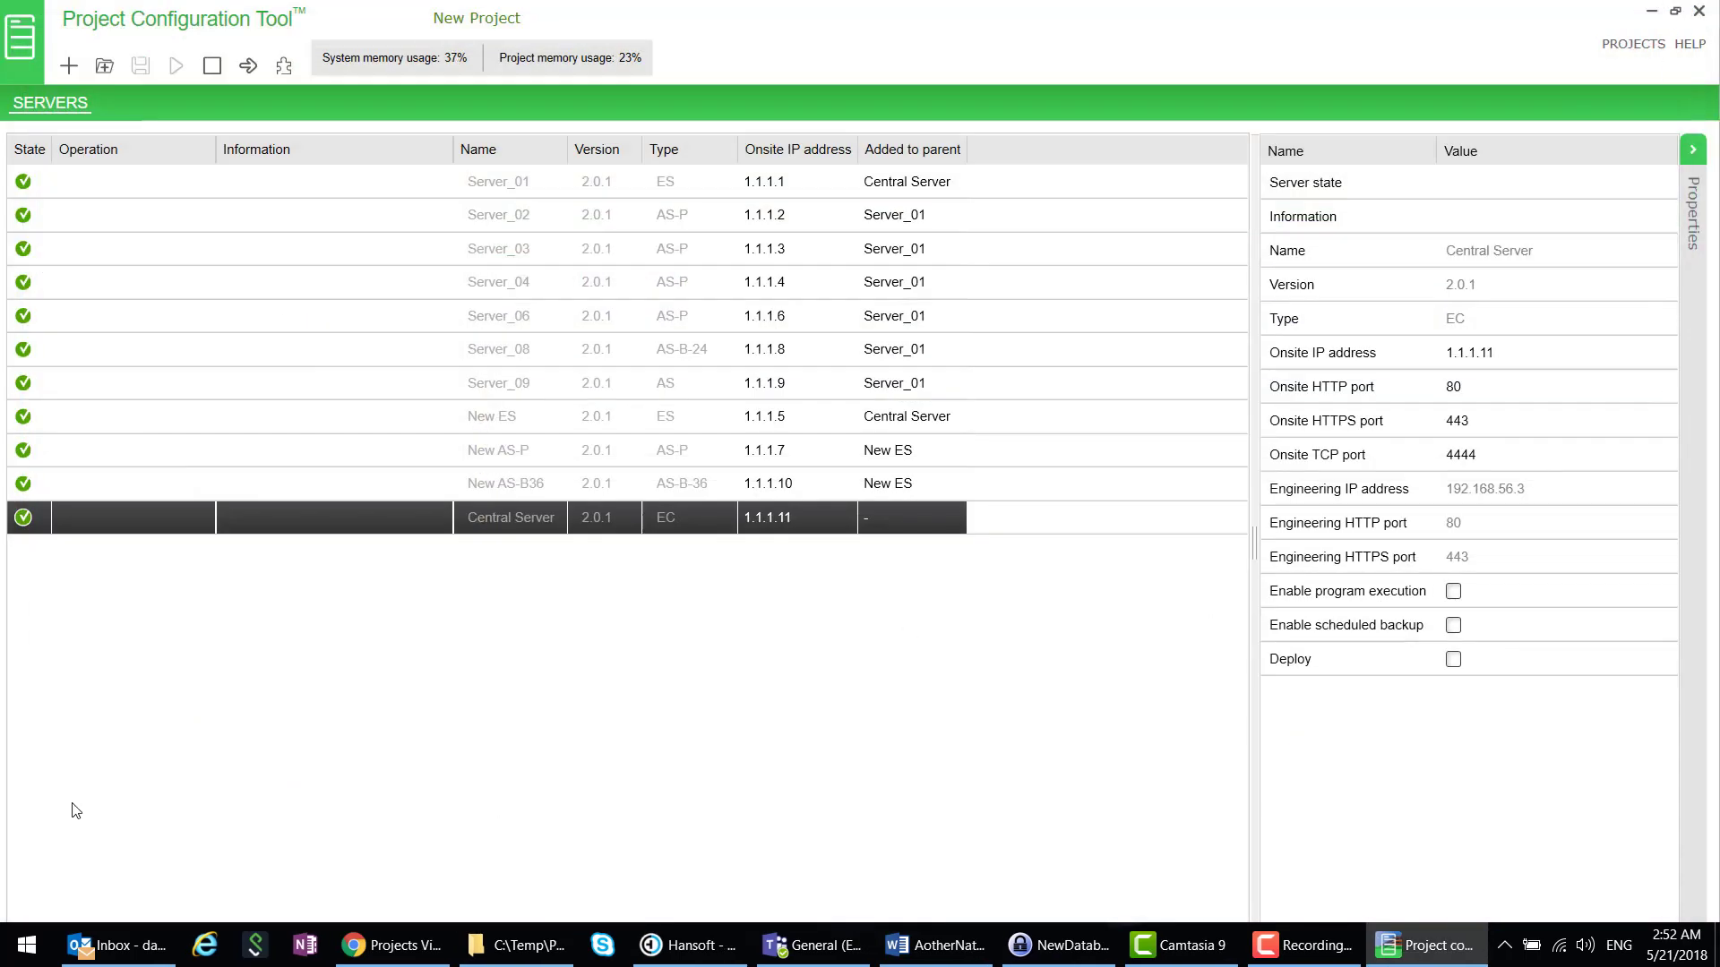
{"action": "left_click", "coordinate": [372, 490]}
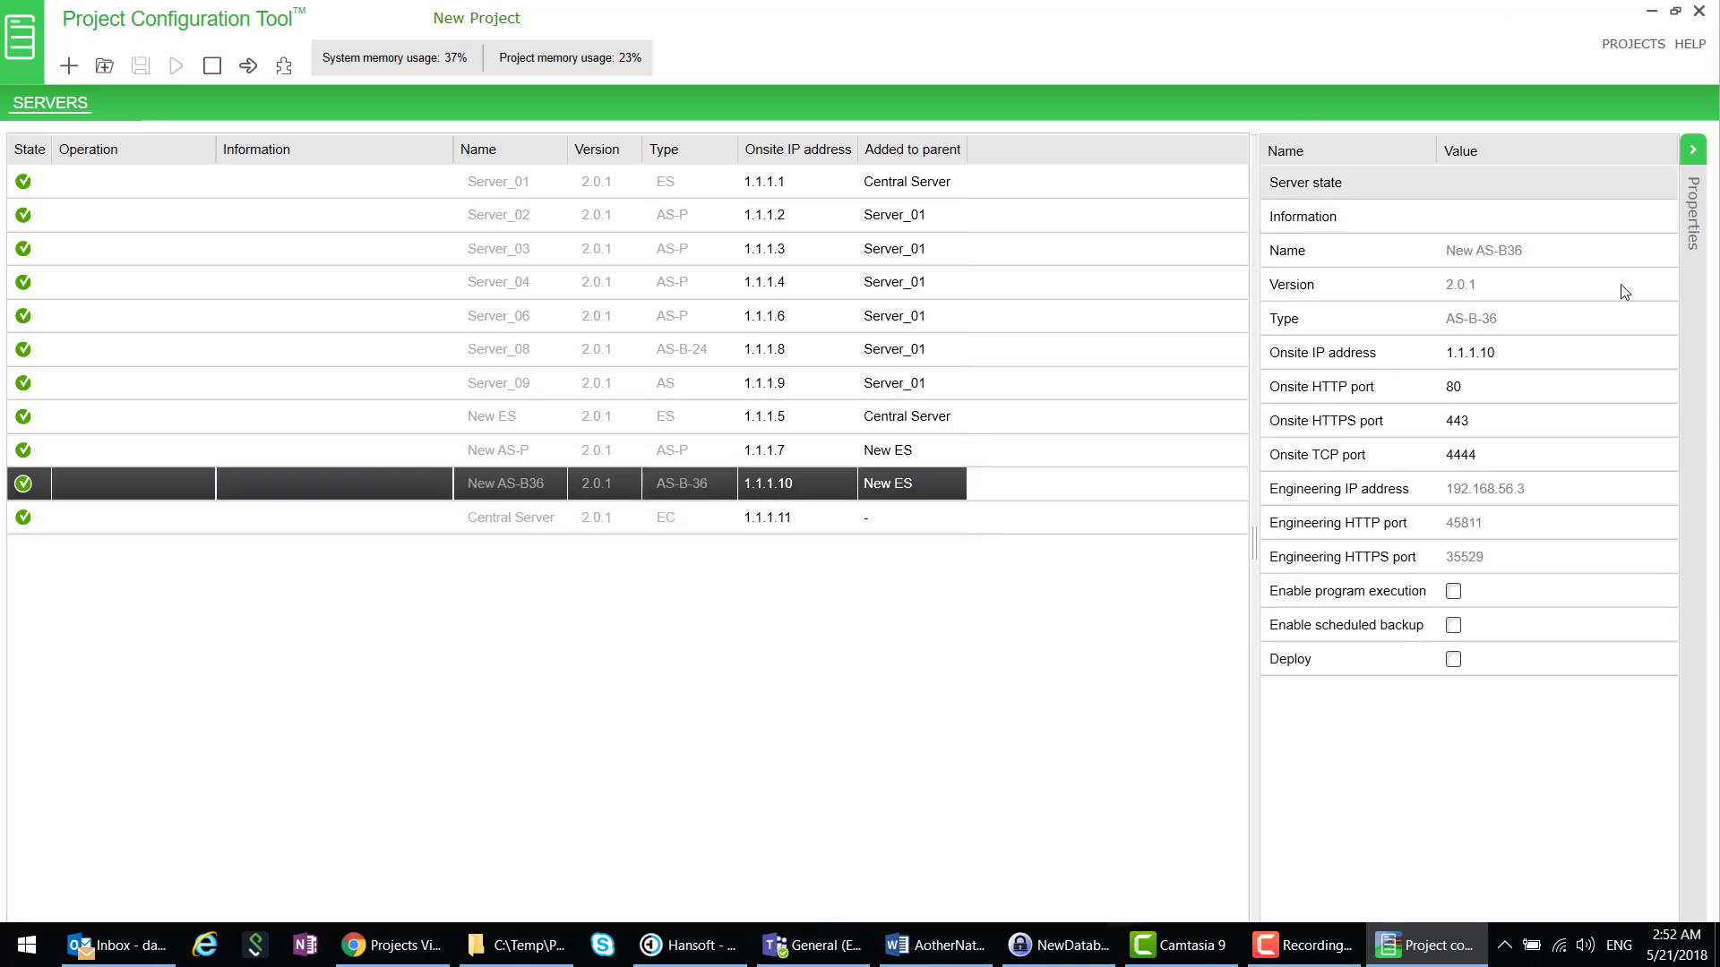
{"action": "left_click", "coordinate": [1453, 592]}
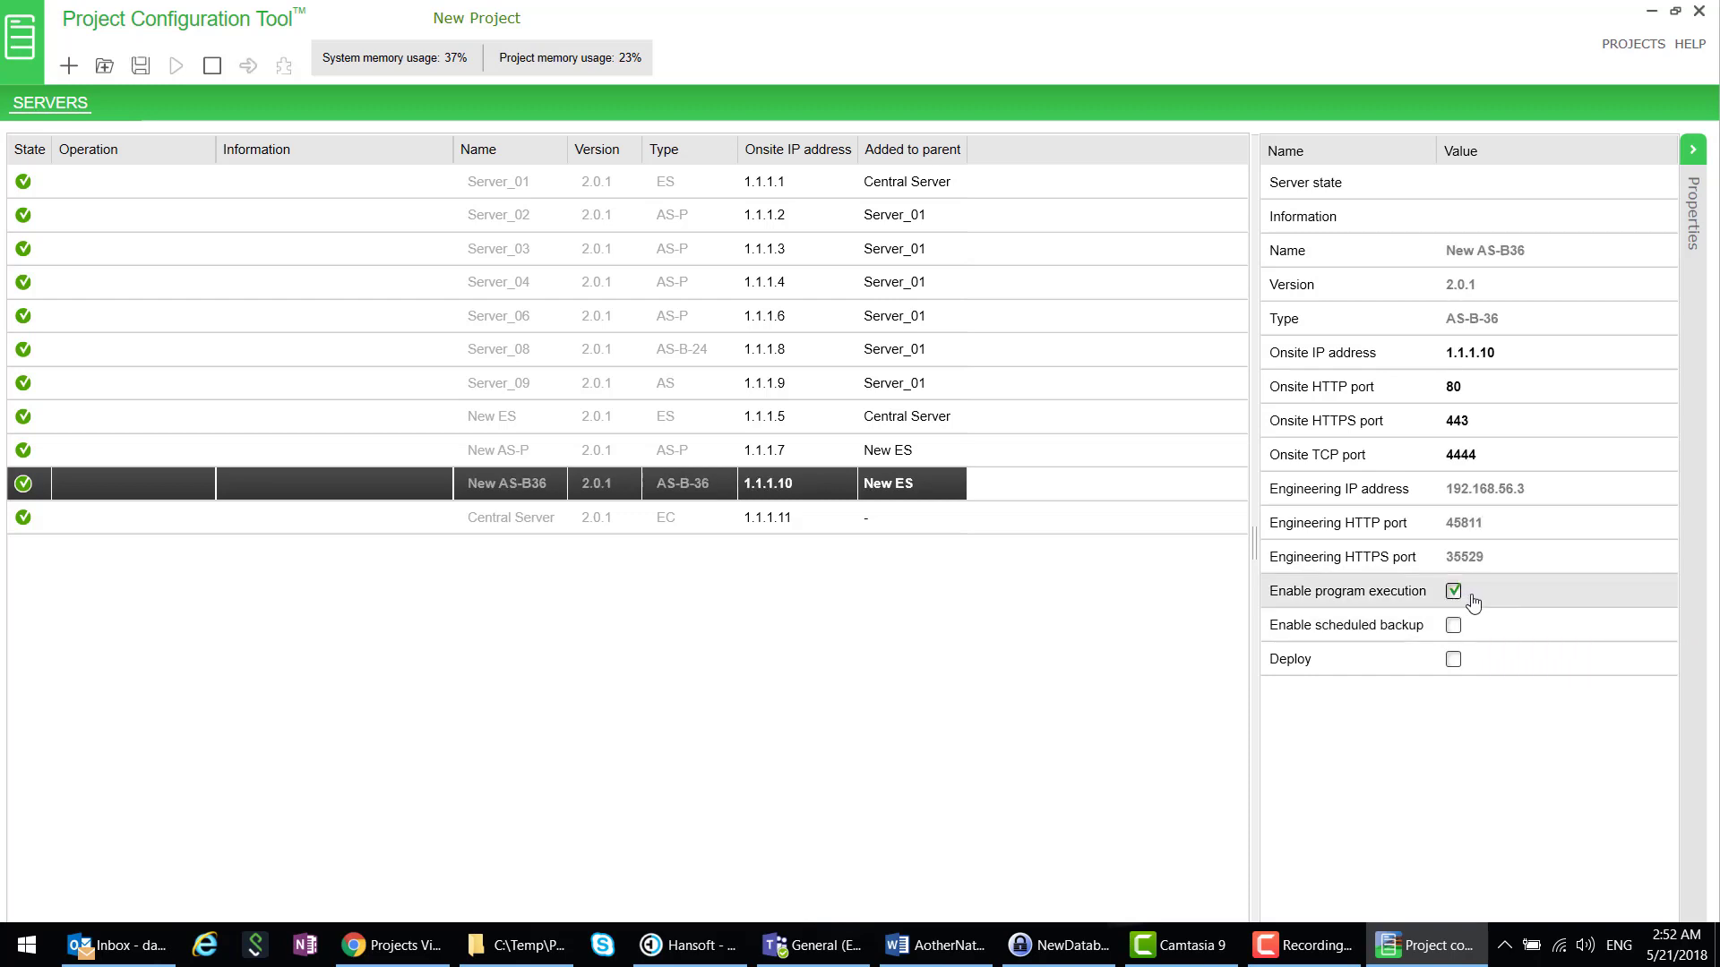
{"action": "left_click", "coordinate": [140, 68]}
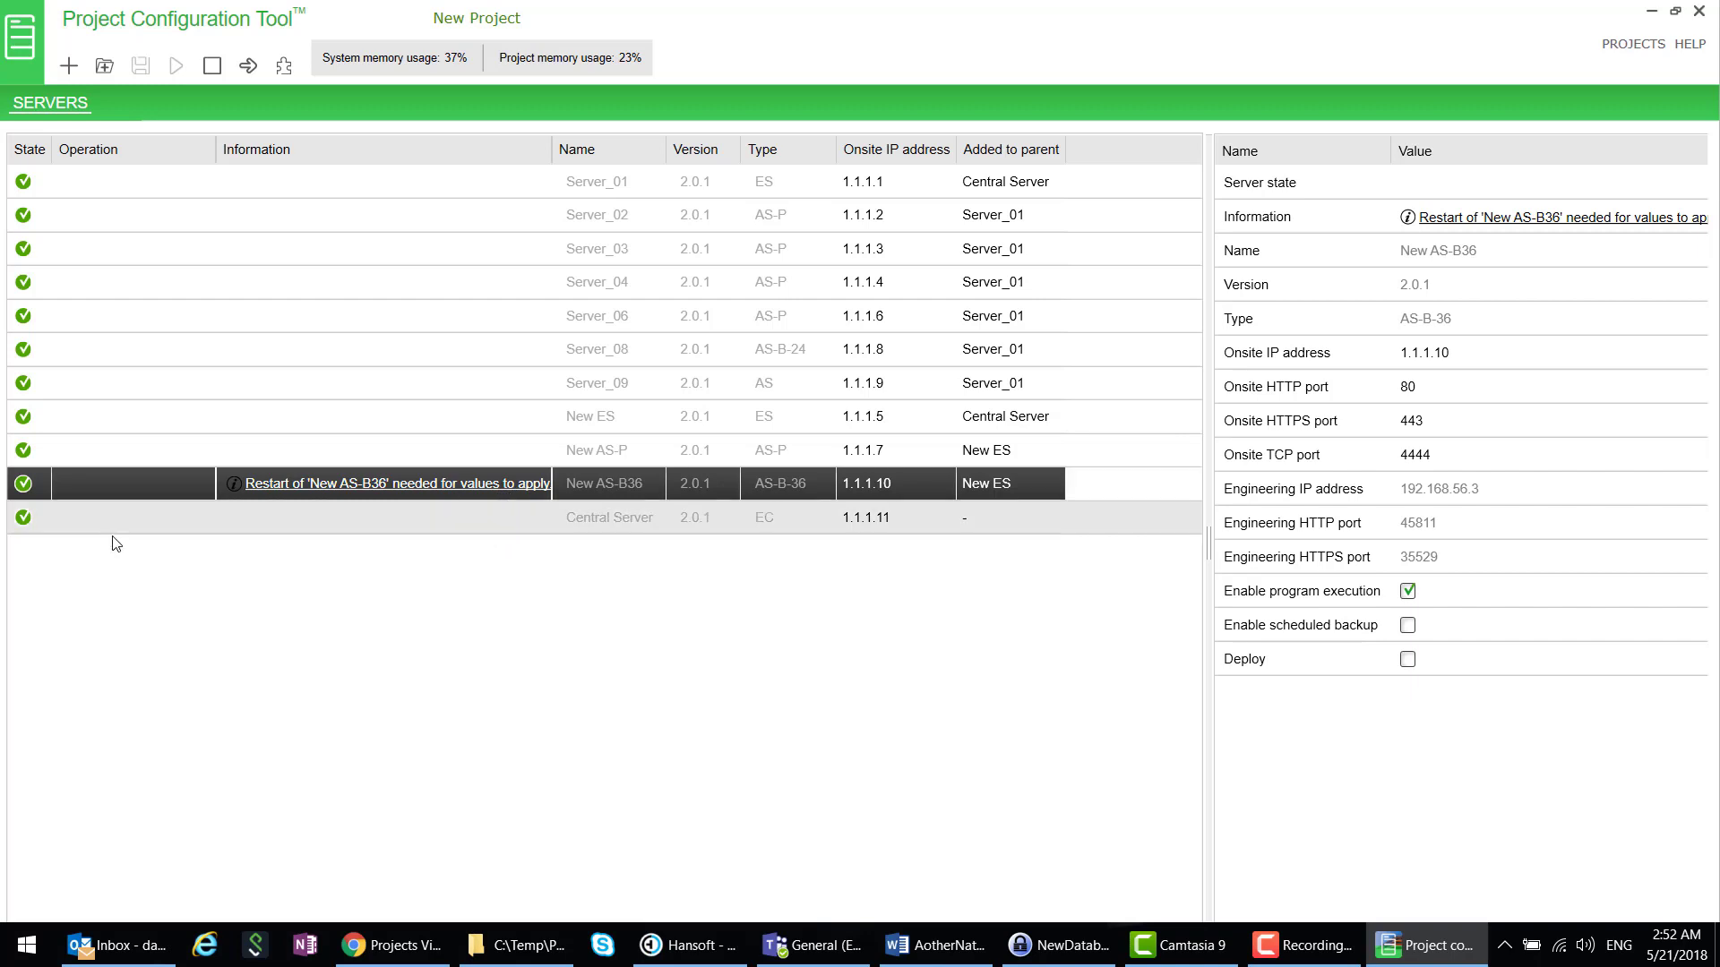
- Restart New AS-B36, dismiss the restart notice, and launch WorkStation for Central Server
{"action": "left_click", "coordinate": [213, 68]}
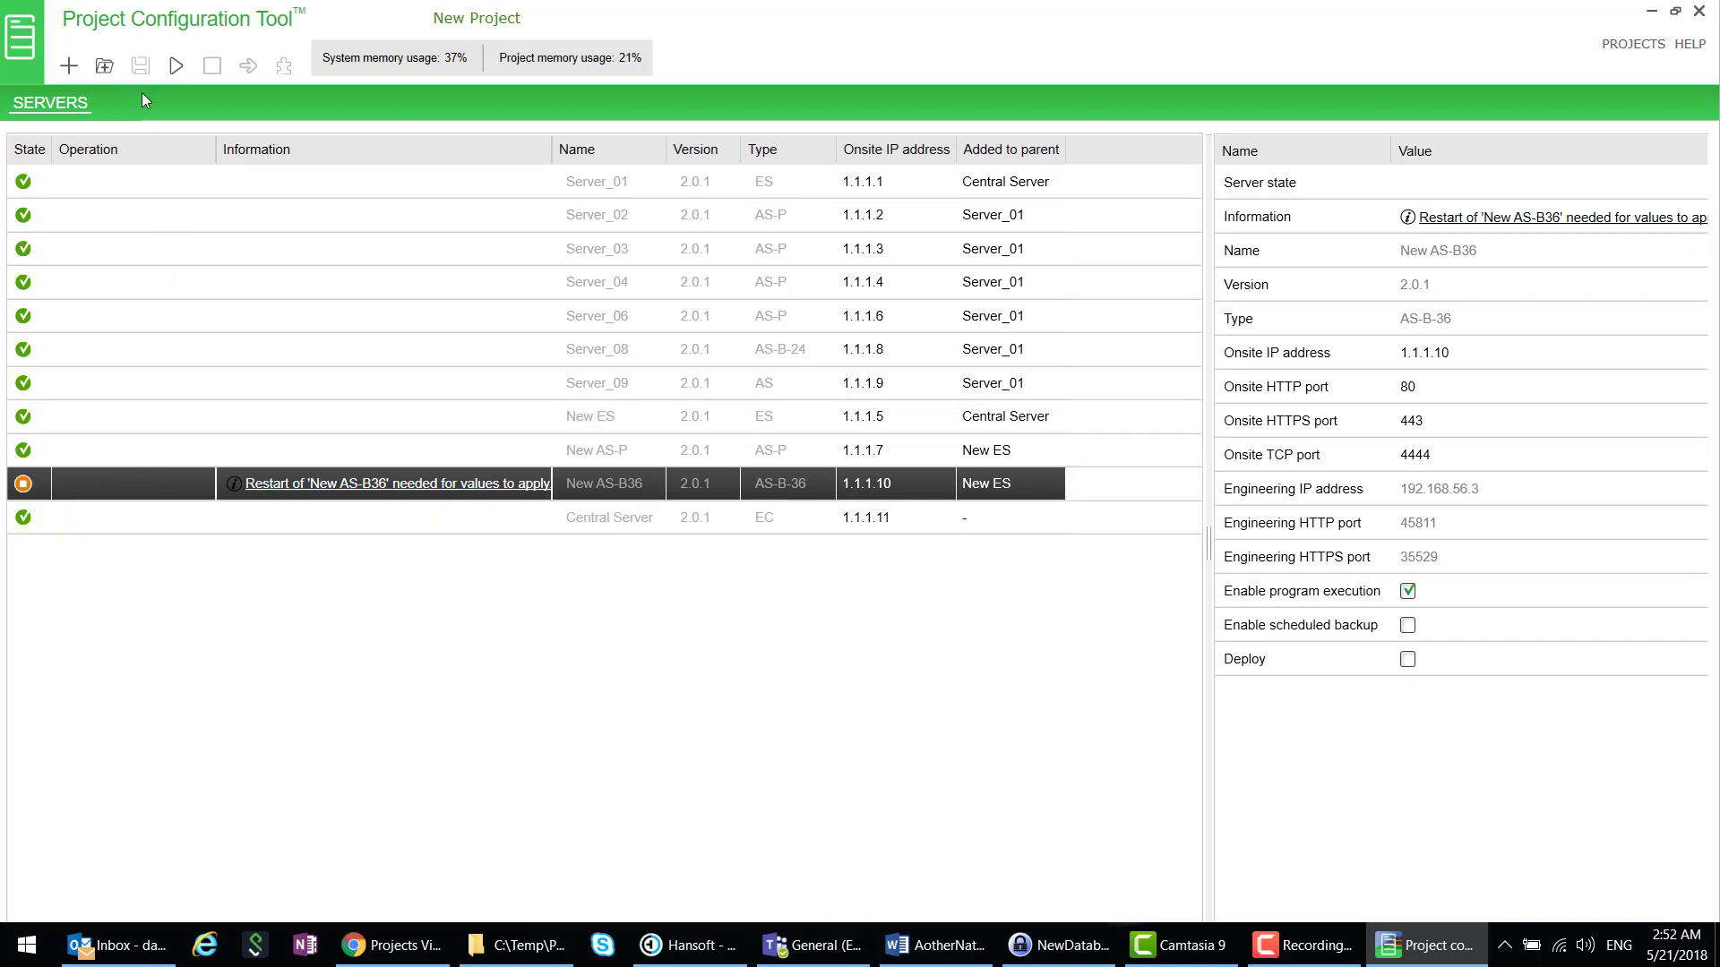
{"action": "left_click", "coordinate": [175, 73]}
{"action": "left_click", "coordinate": [539, 494]}
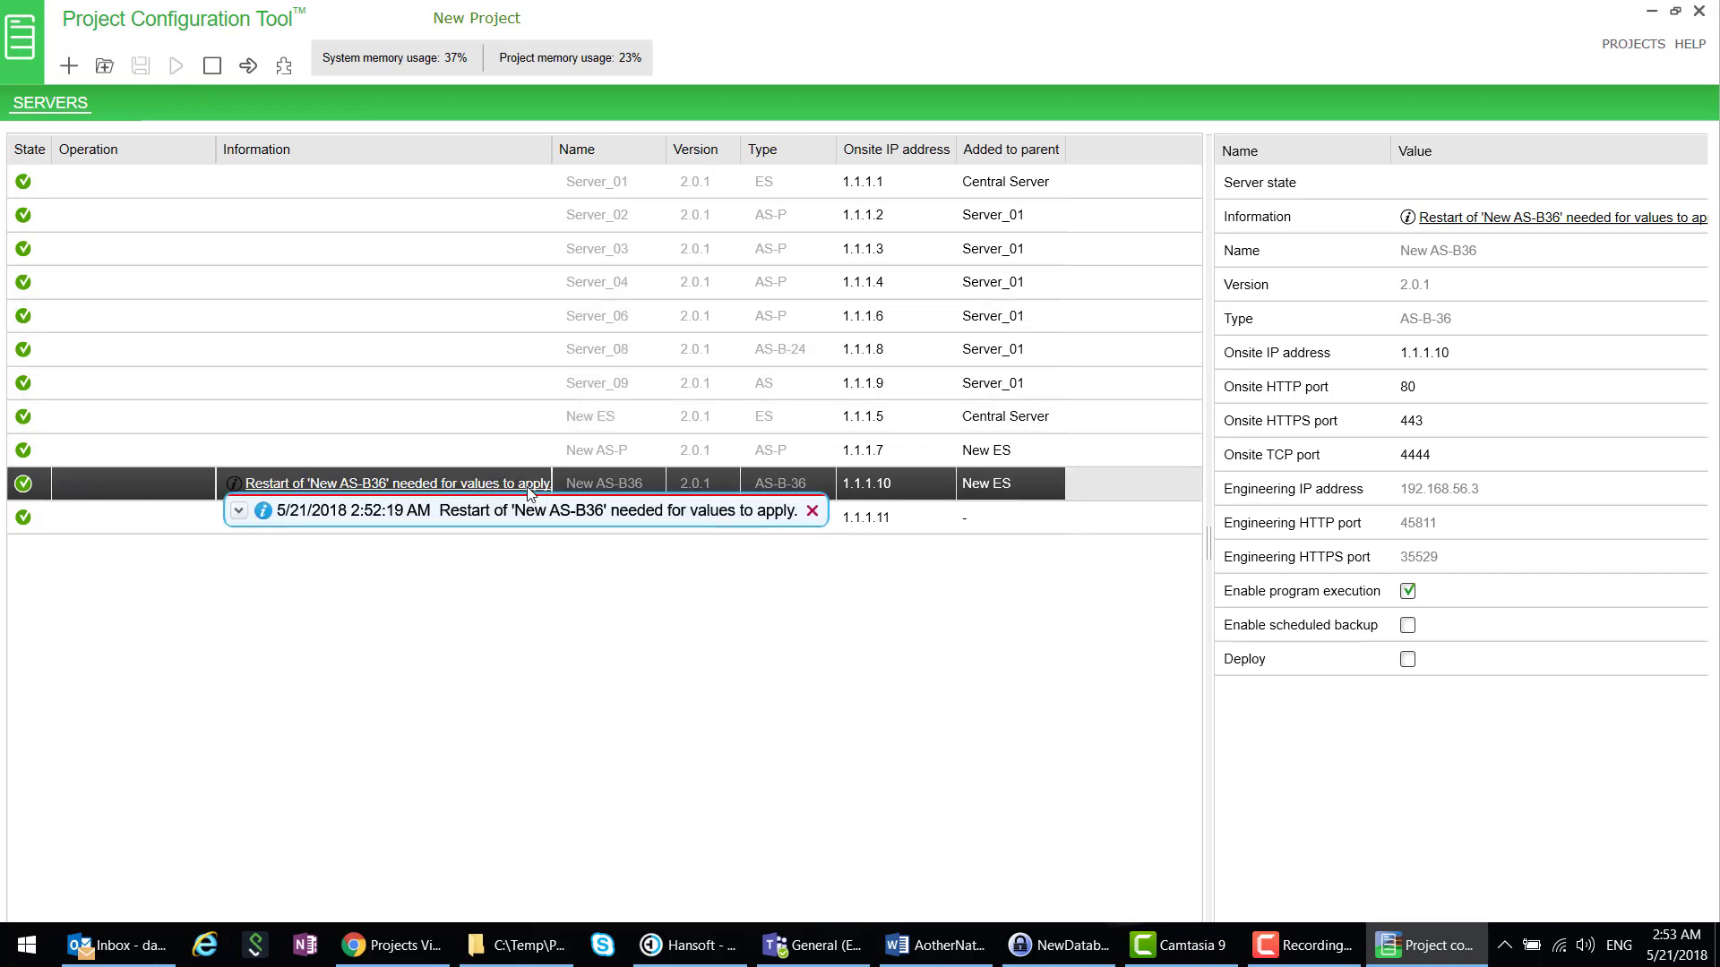
{"action": "left_click", "coordinate": [812, 511]}
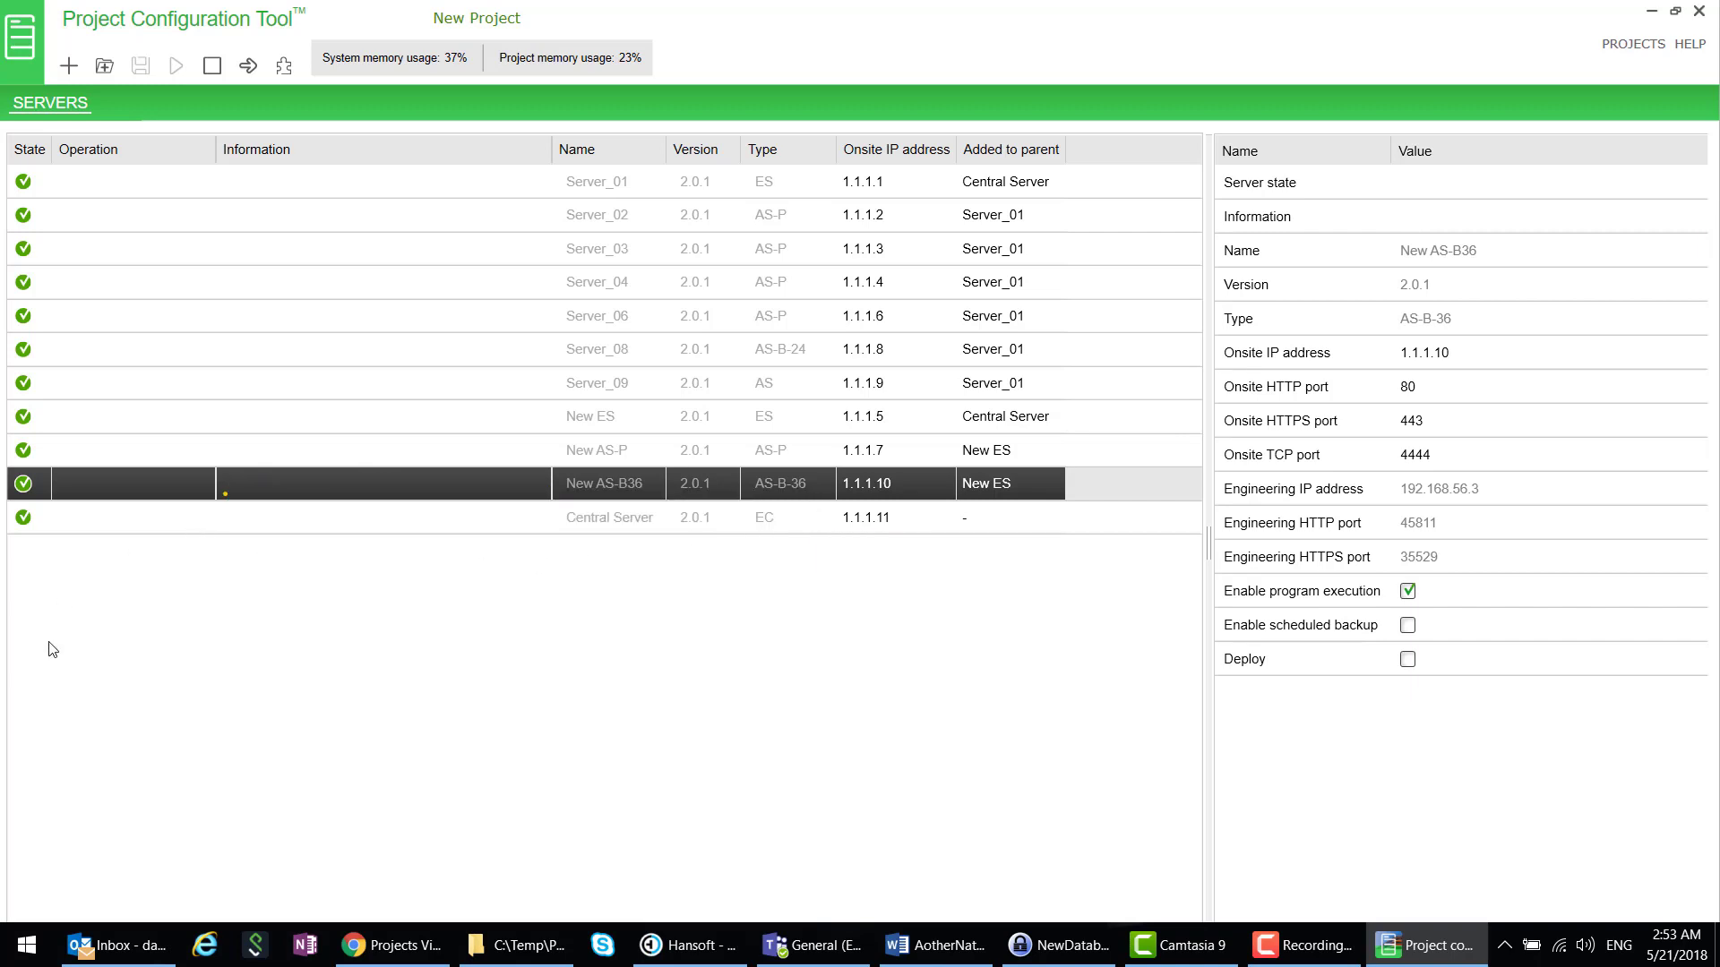
{"action": "left_click", "coordinate": [179, 523]}
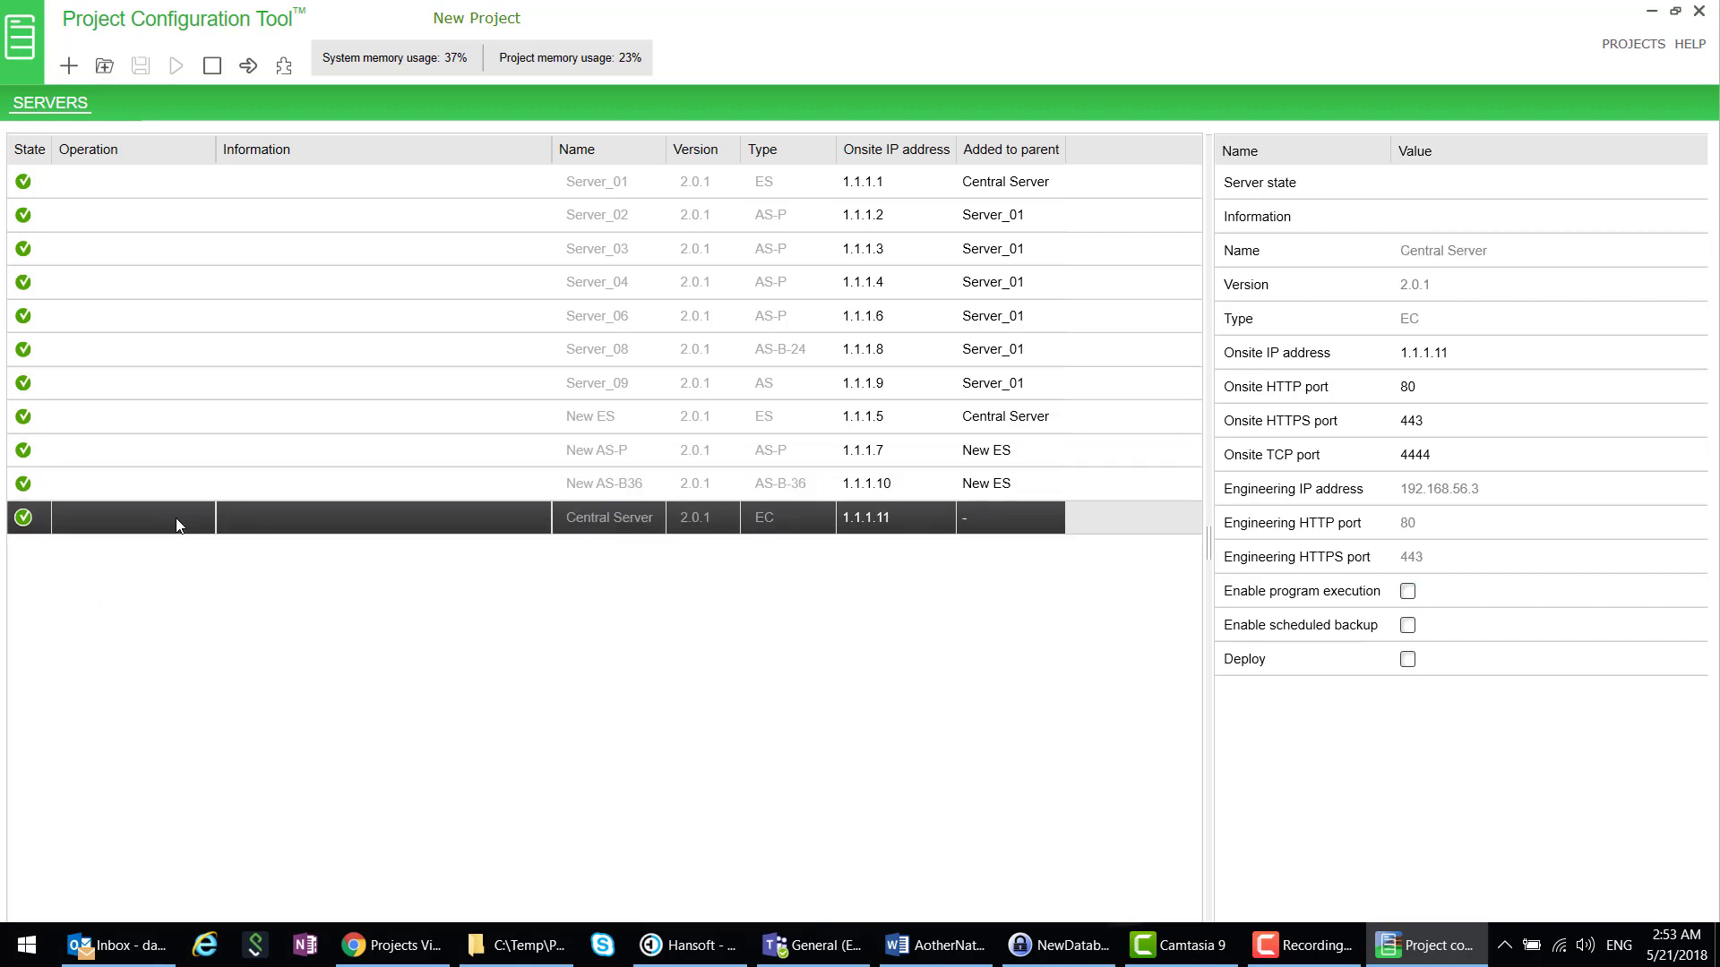
{"action": "left_click", "coordinate": [284, 71]}
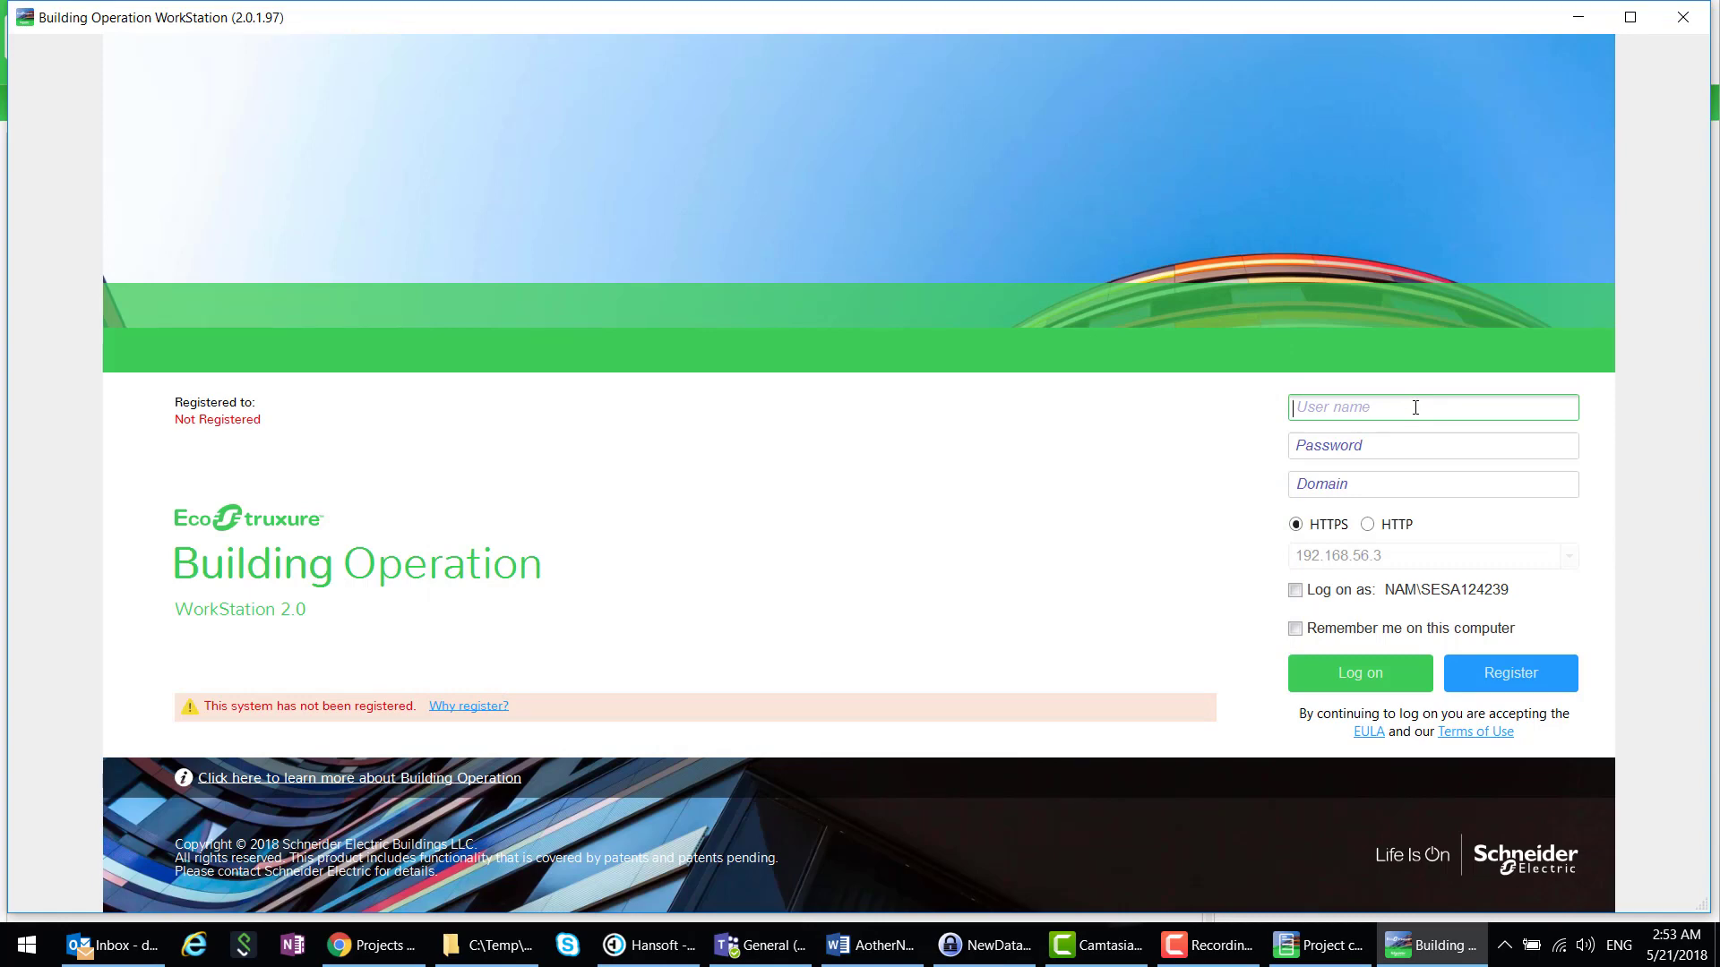
- Log back on to Central Server with the administrator credentials and trust its certificate
{"action": "type", "text": "admin"}
{"action": "key", "text": "Tab"}
{"action": "type", "text": "a"}
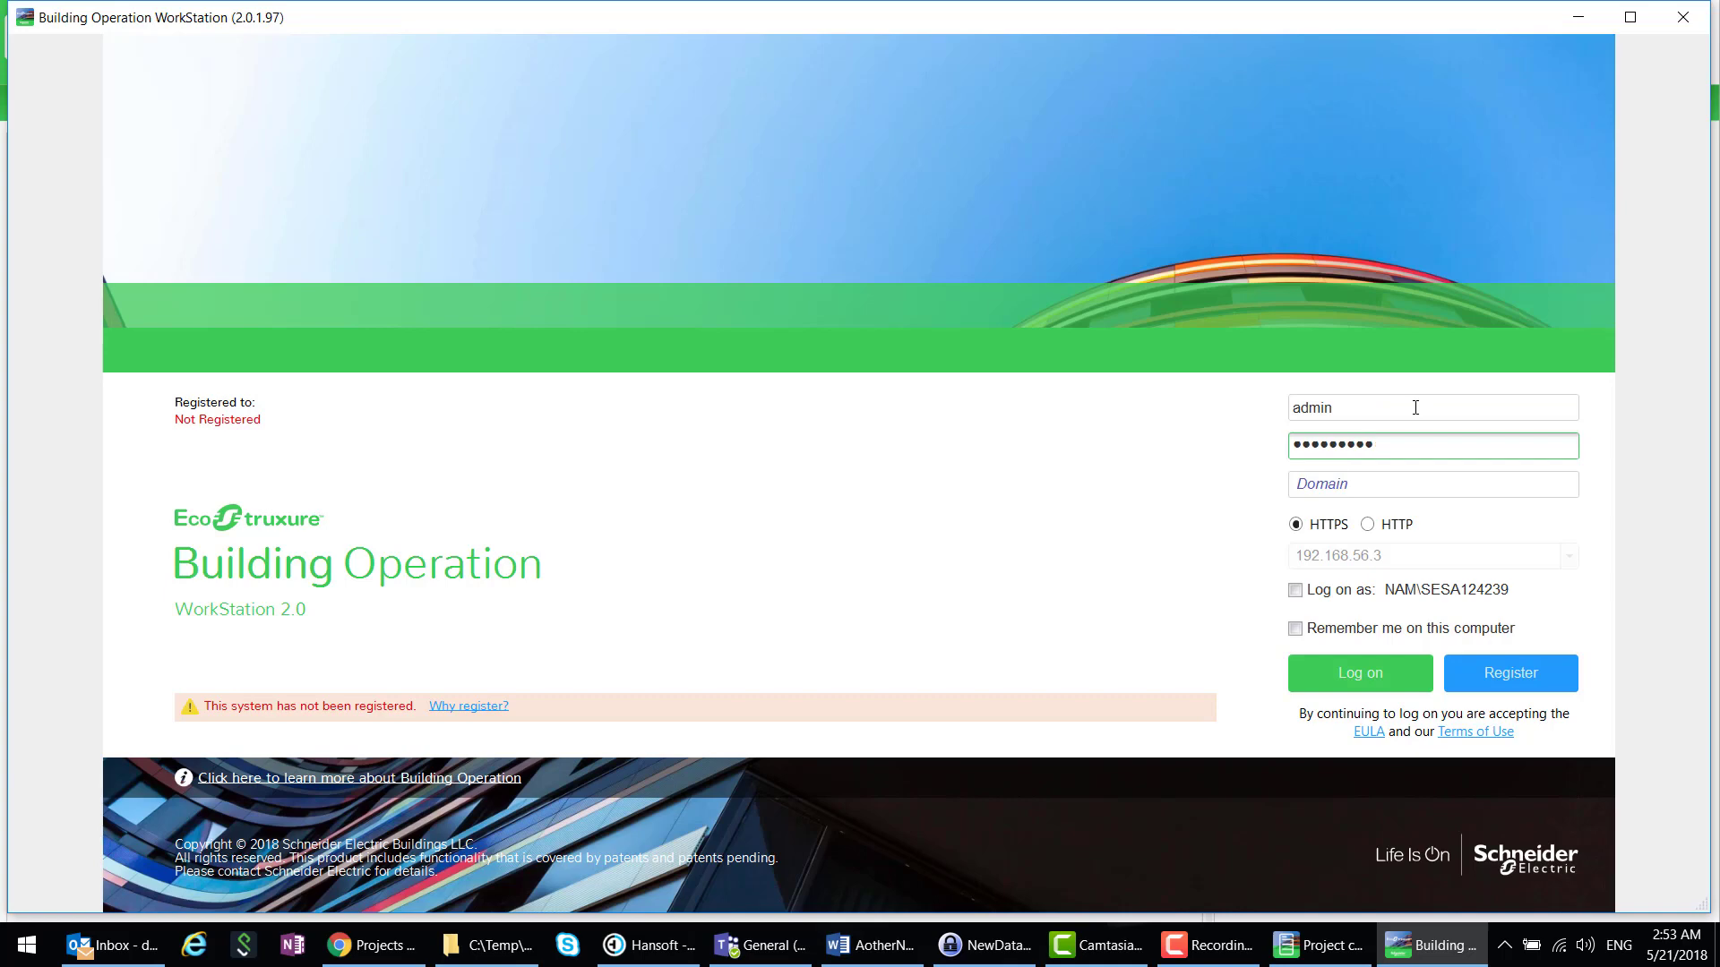
{"action": "key", "text": "Return"}
{"action": "left_click", "coordinate": [1038, 555]}
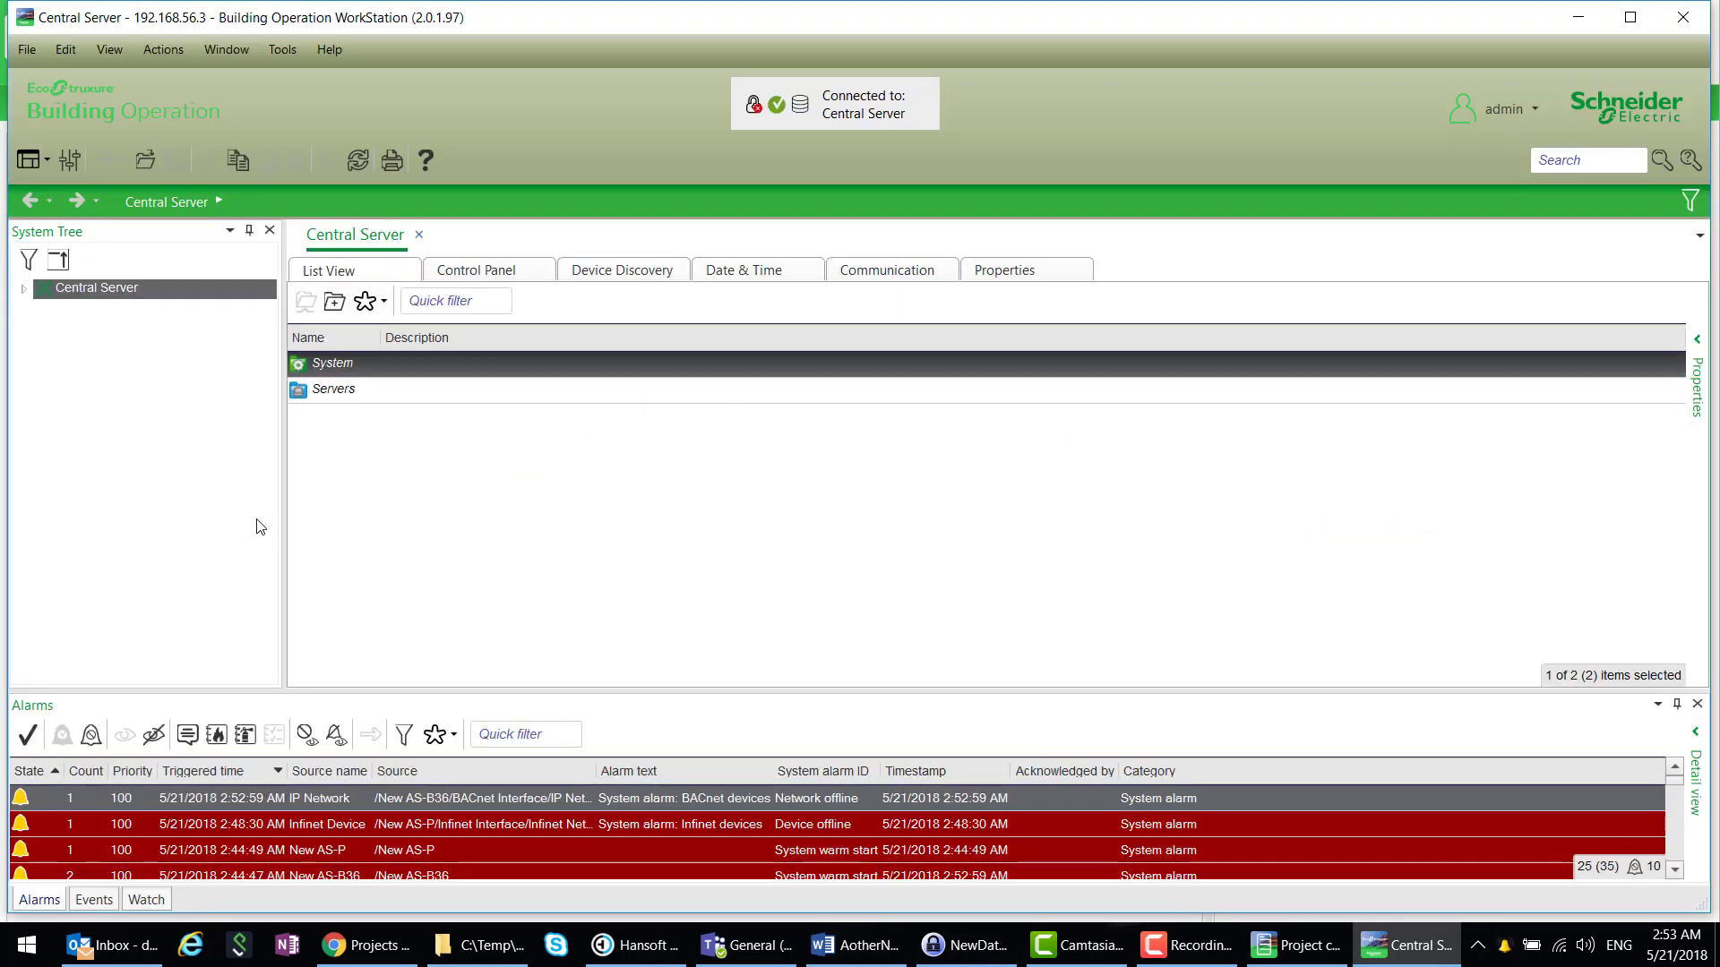
- Expand the server tree, confirm AV 1 reads 2.00 in the Watch pane, then remove it
{"action": "left_click", "coordinate": [24, 289]}
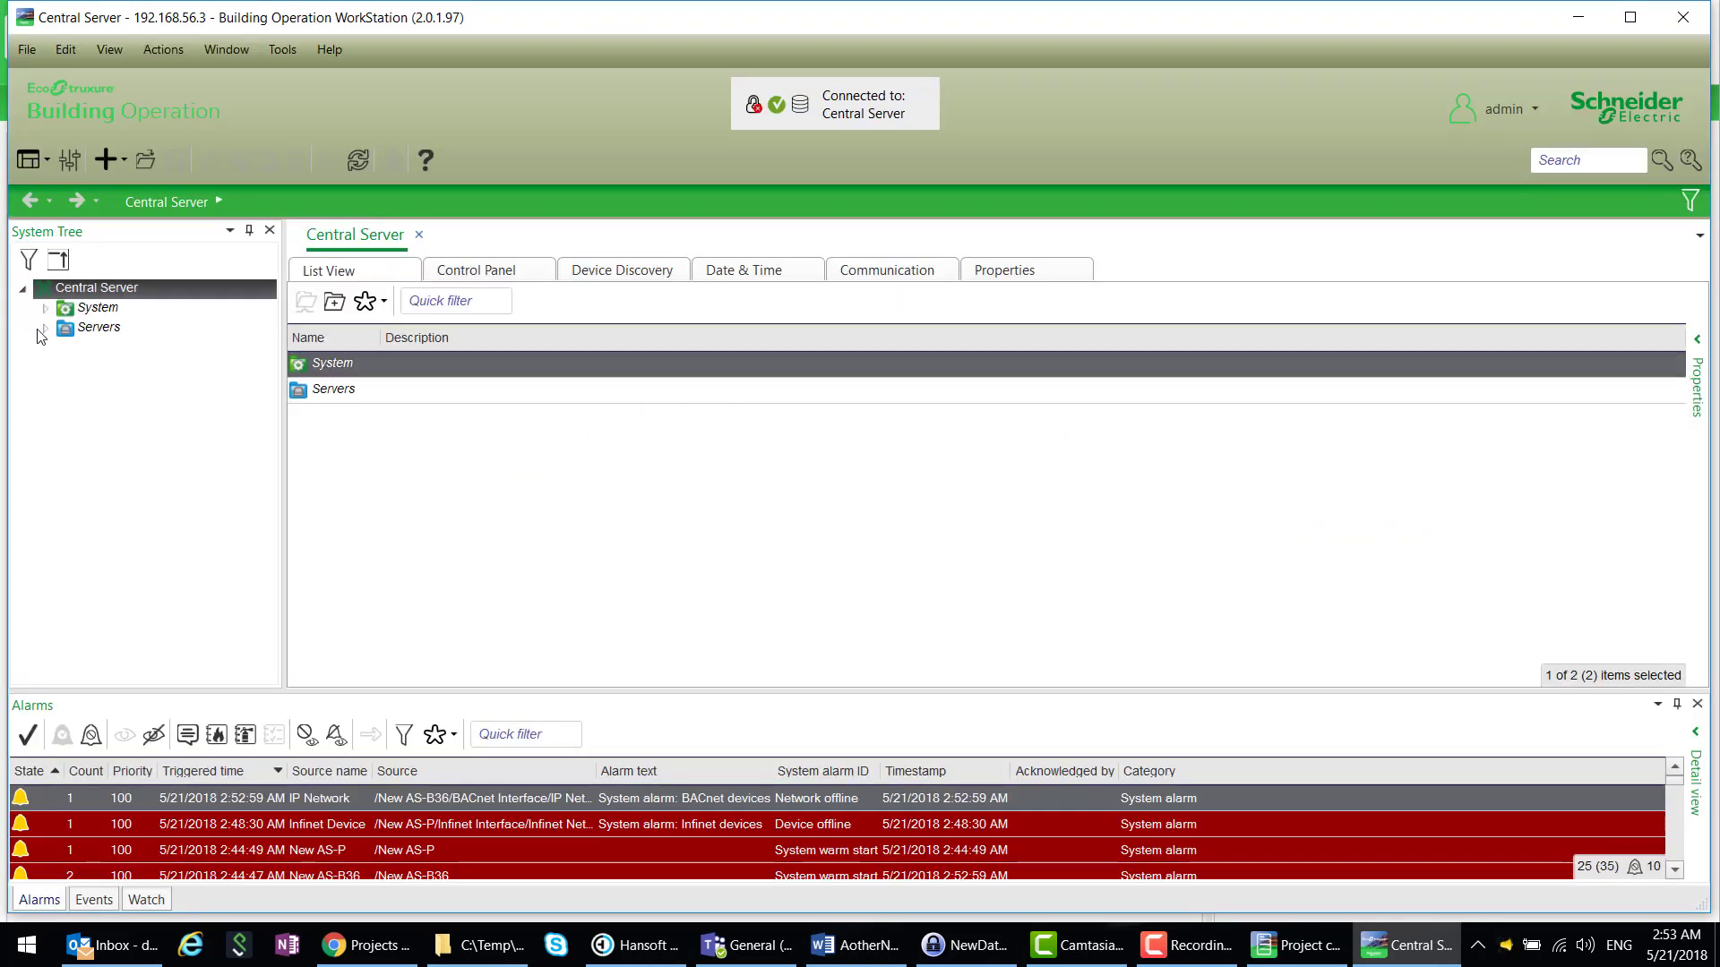
{"action": "left_click", "coordinate": [44, 329]}
{"action": "left_click", "coordinate": [66, 348]}
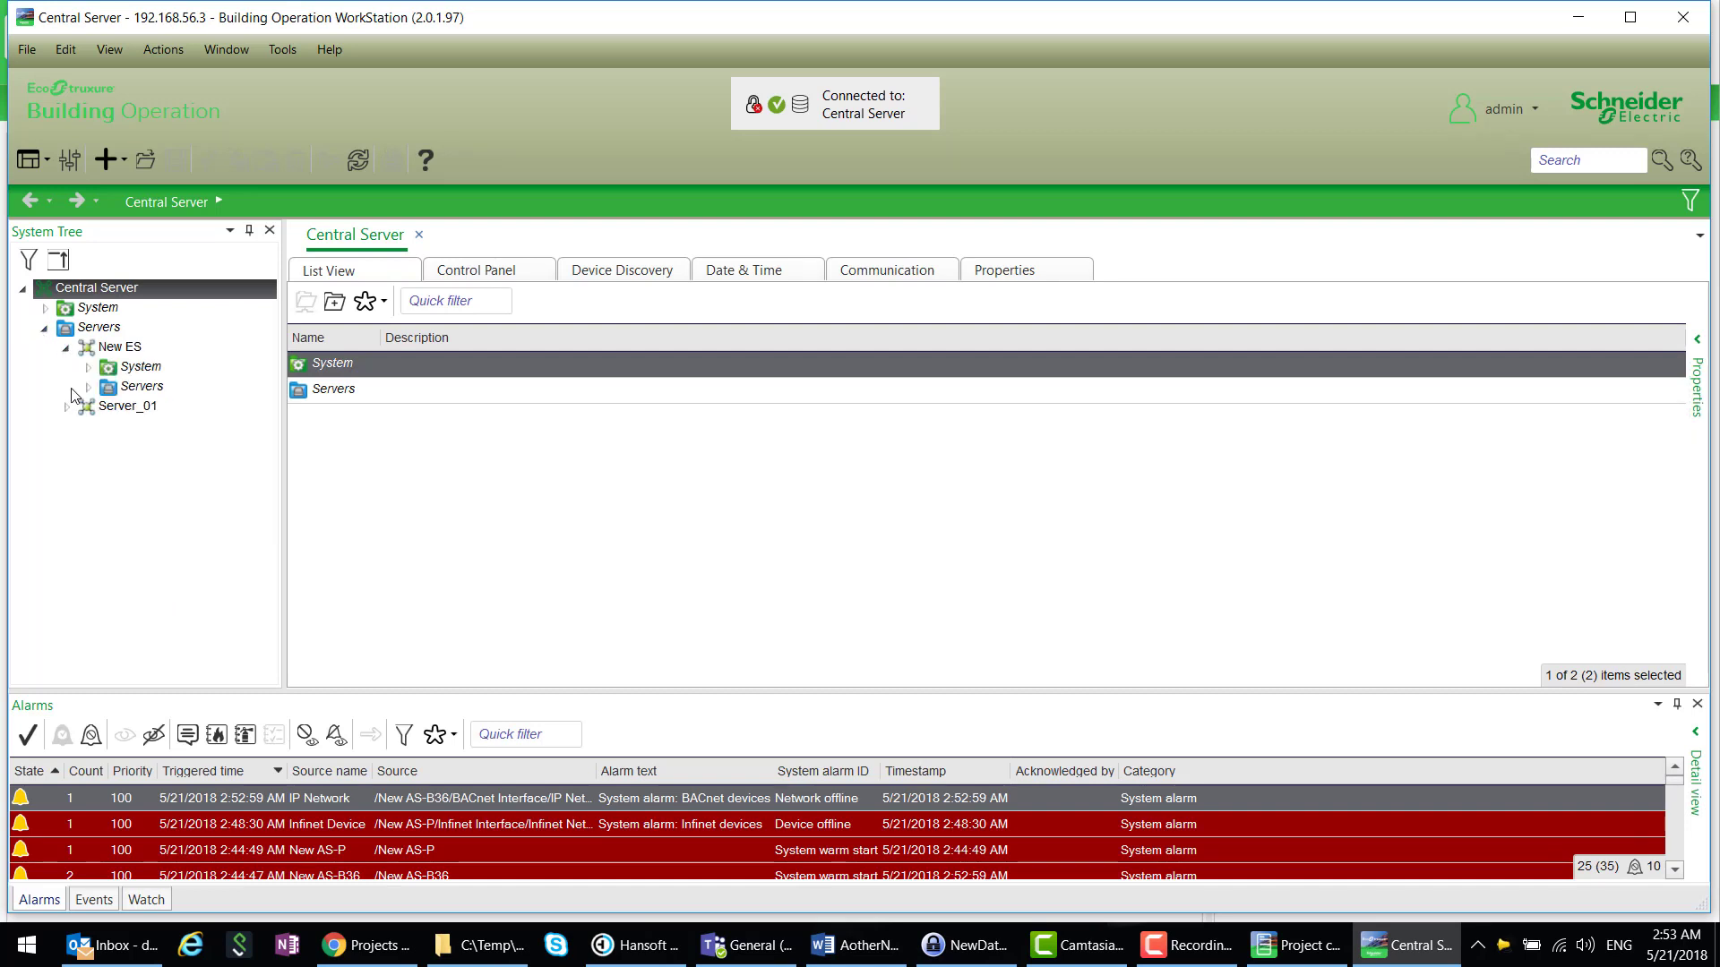
{"action": "left_click", "coordinate": [86, 387]}
{"action": "left_click", "coordinate": [67, 447]}
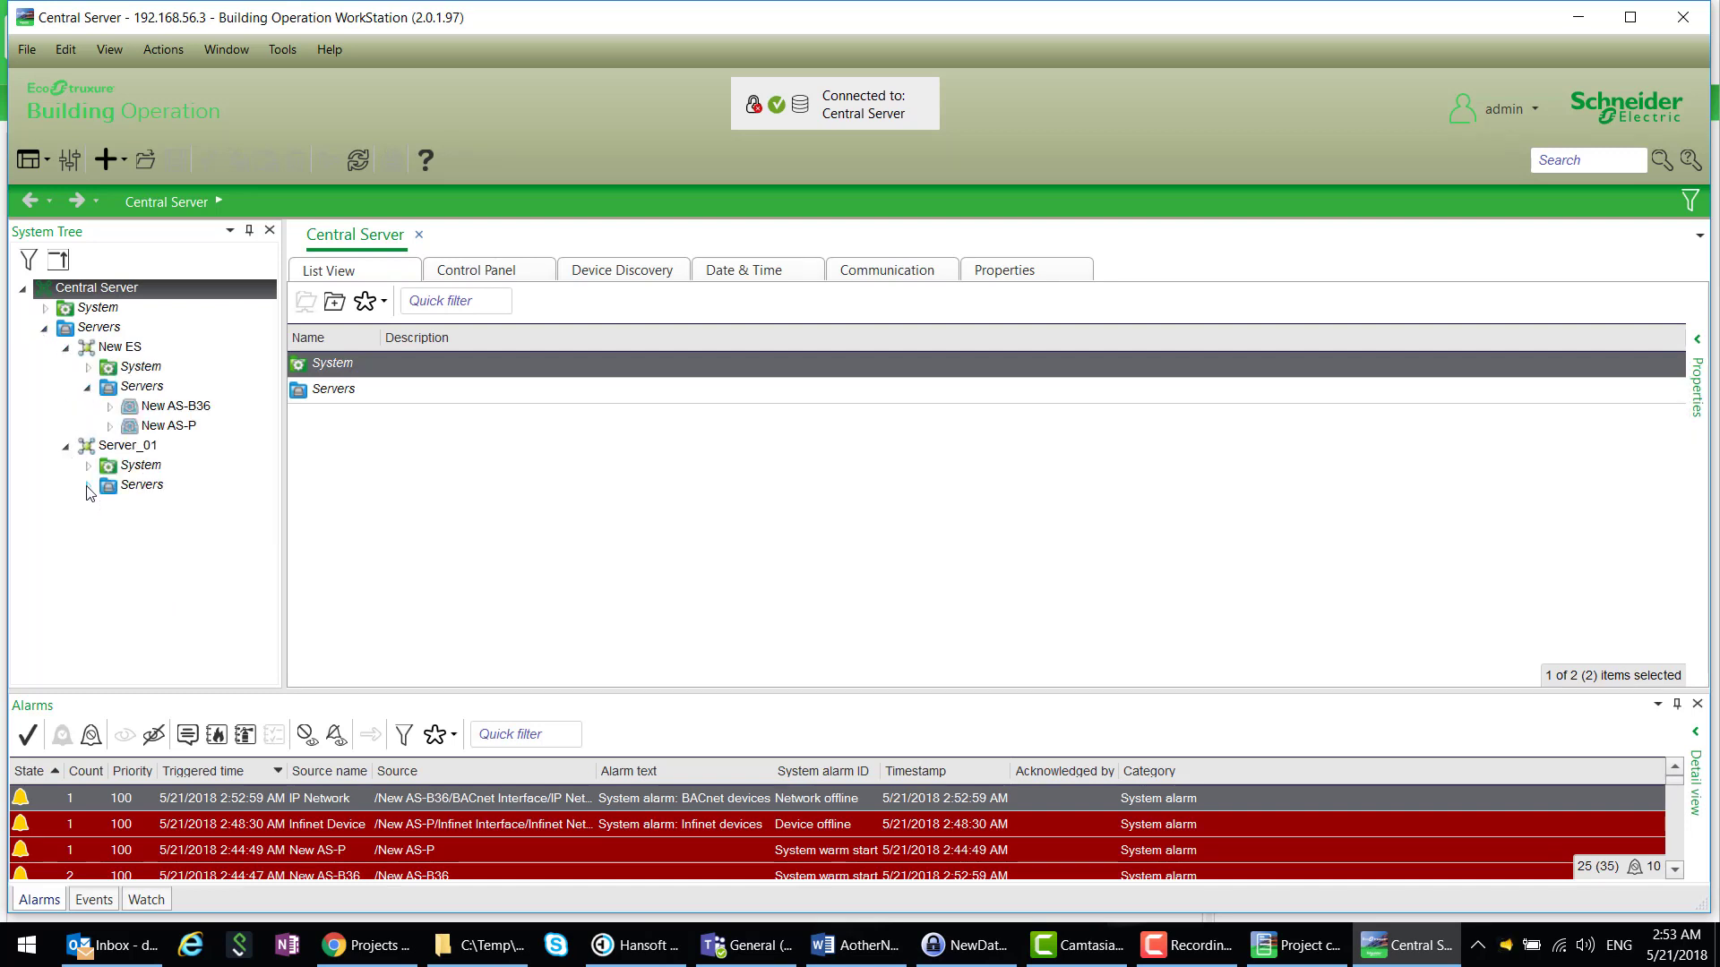
{"action": "left_click", "coordinate": [87, 486]}
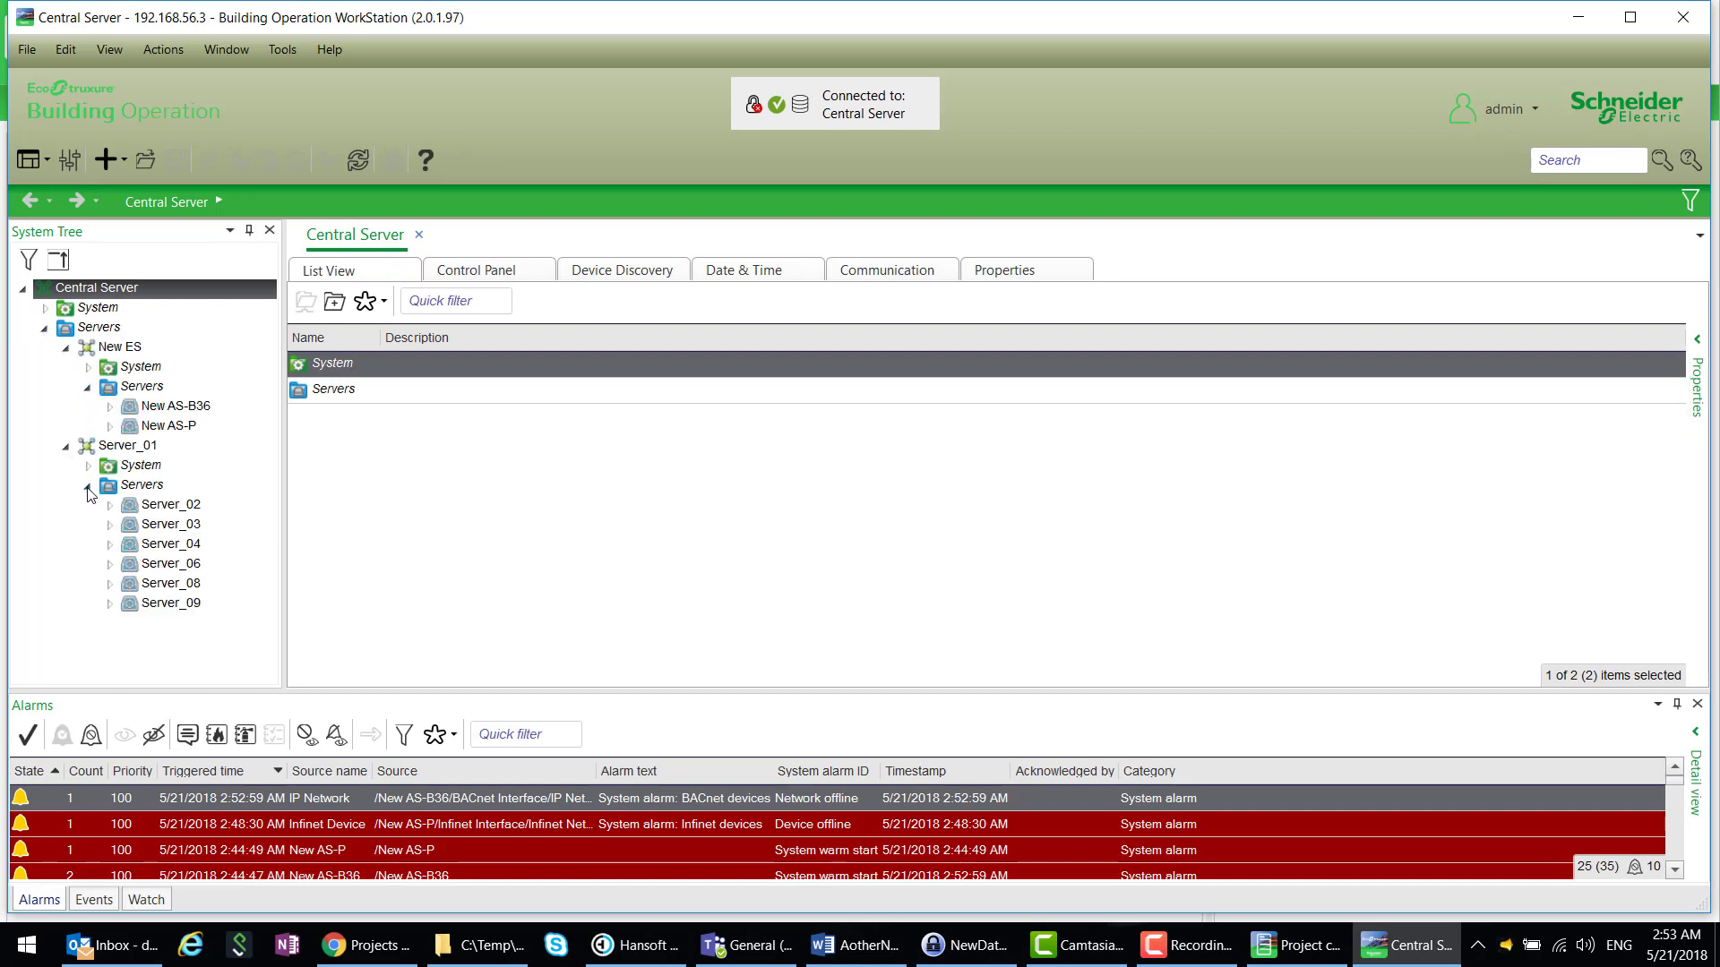
{"action": "left_click", "coordinate": [150, 900]}
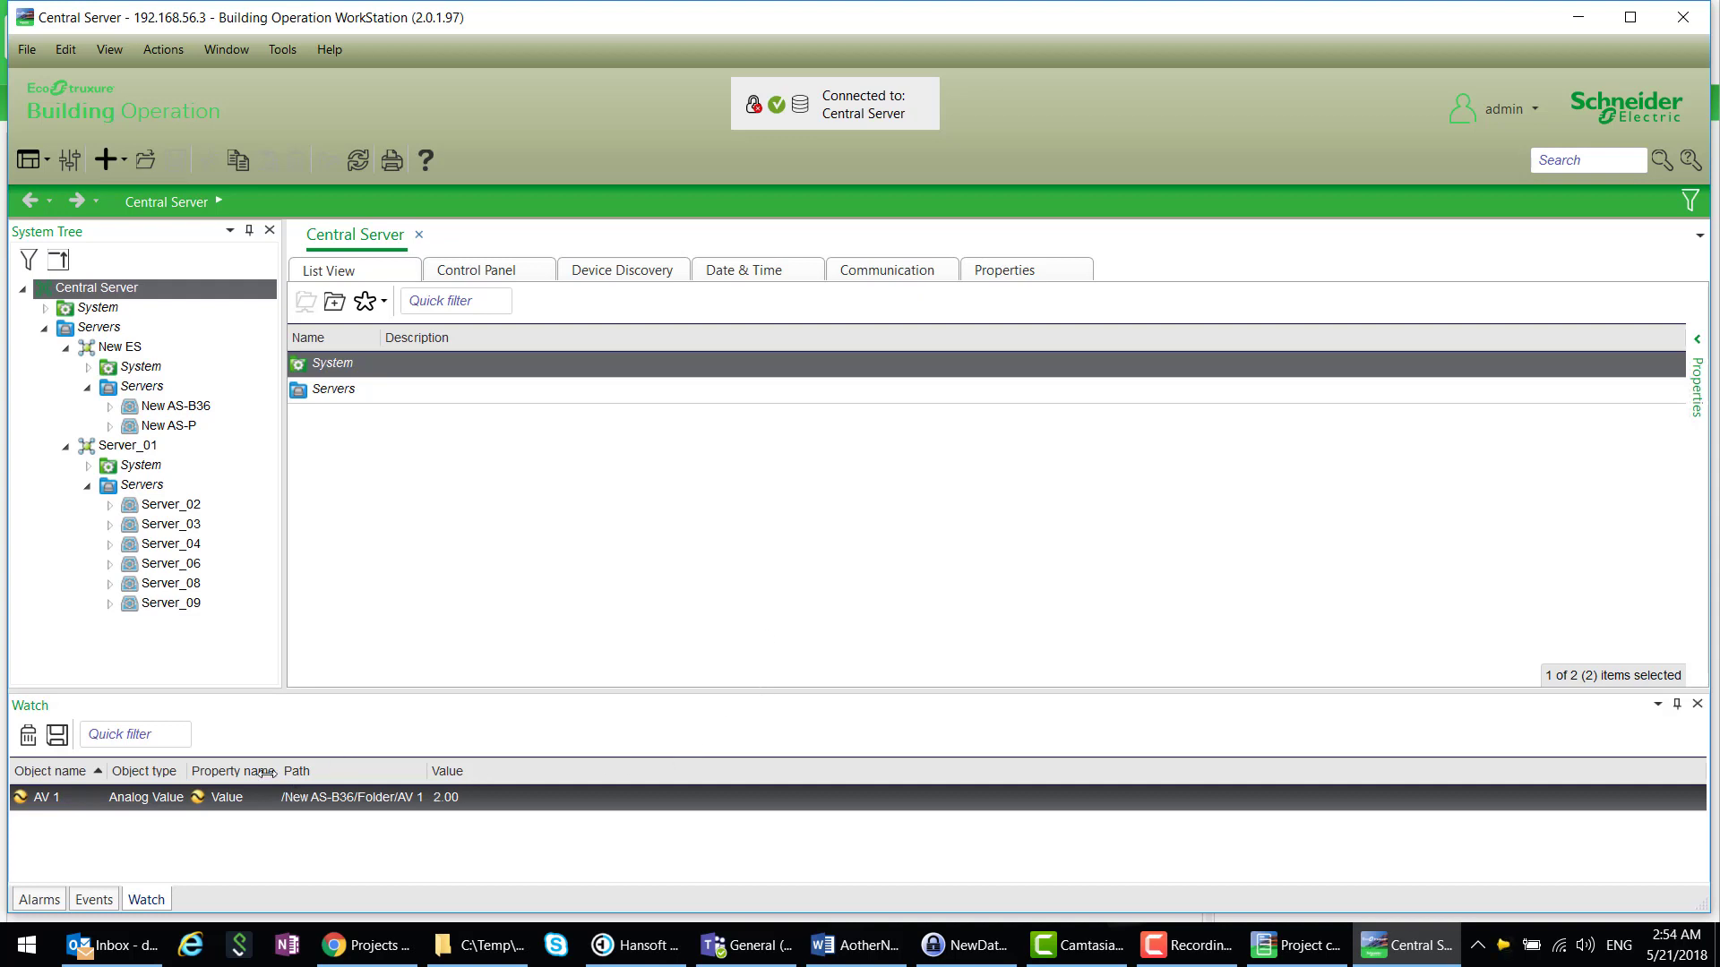
{"action": "left_click", "coordinate": [27, 737]}
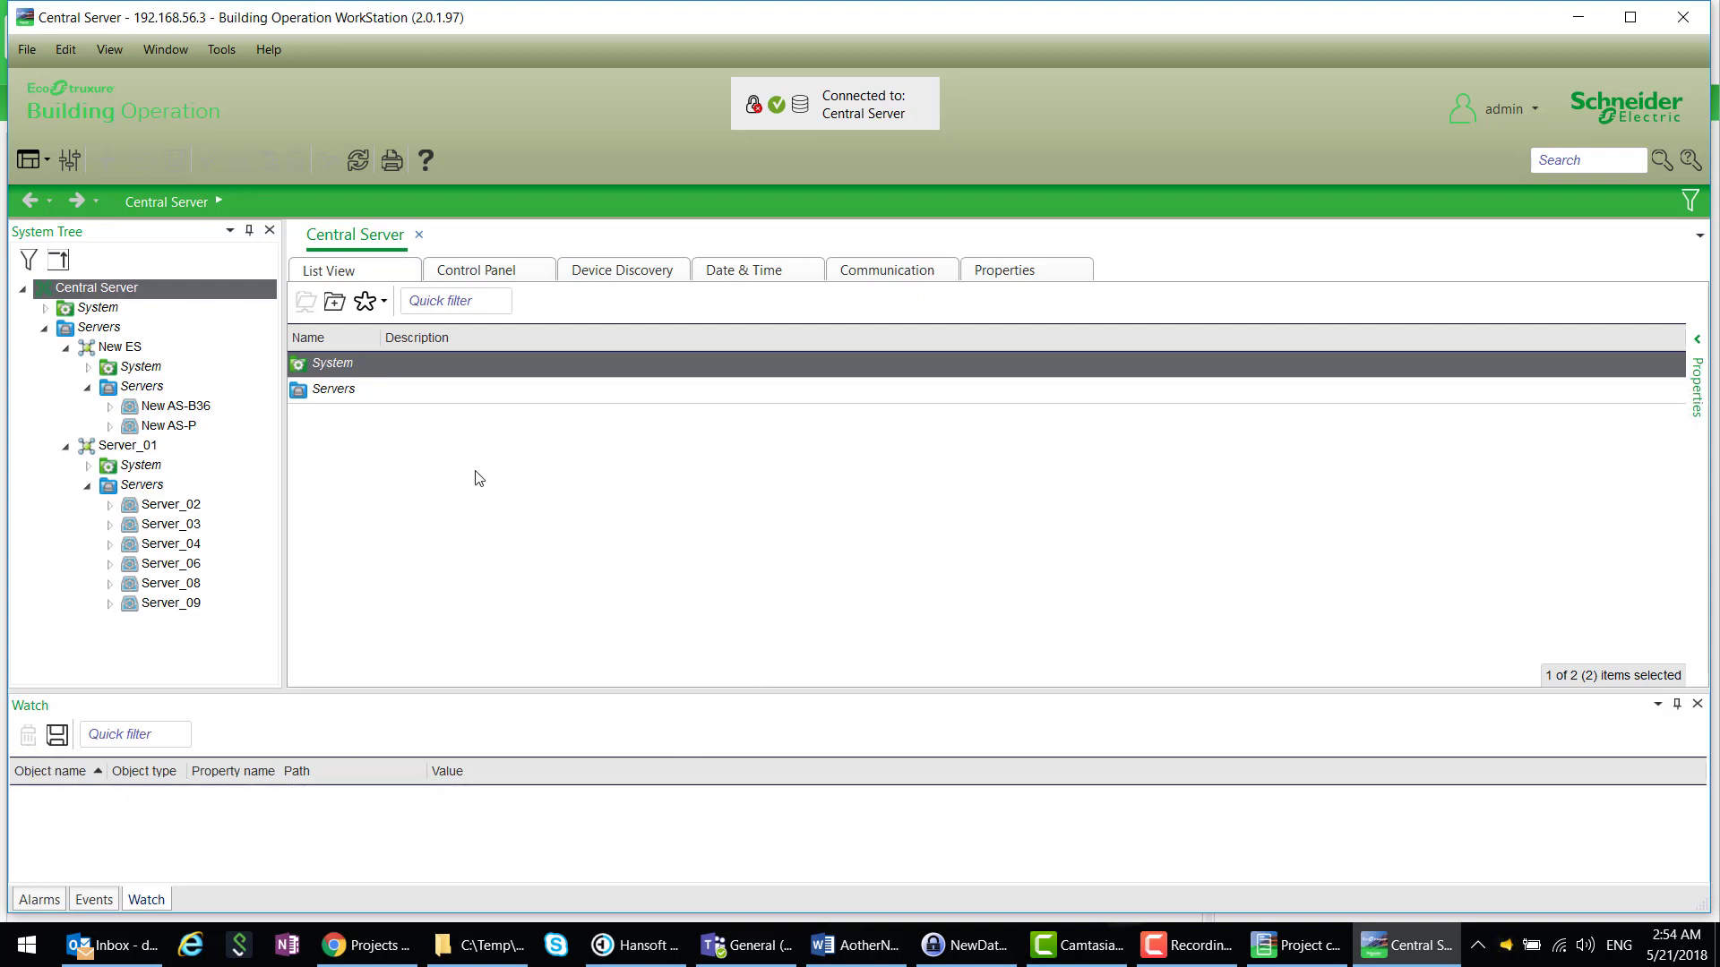
{"action": "left_click", "coordinate": [86, 487]}
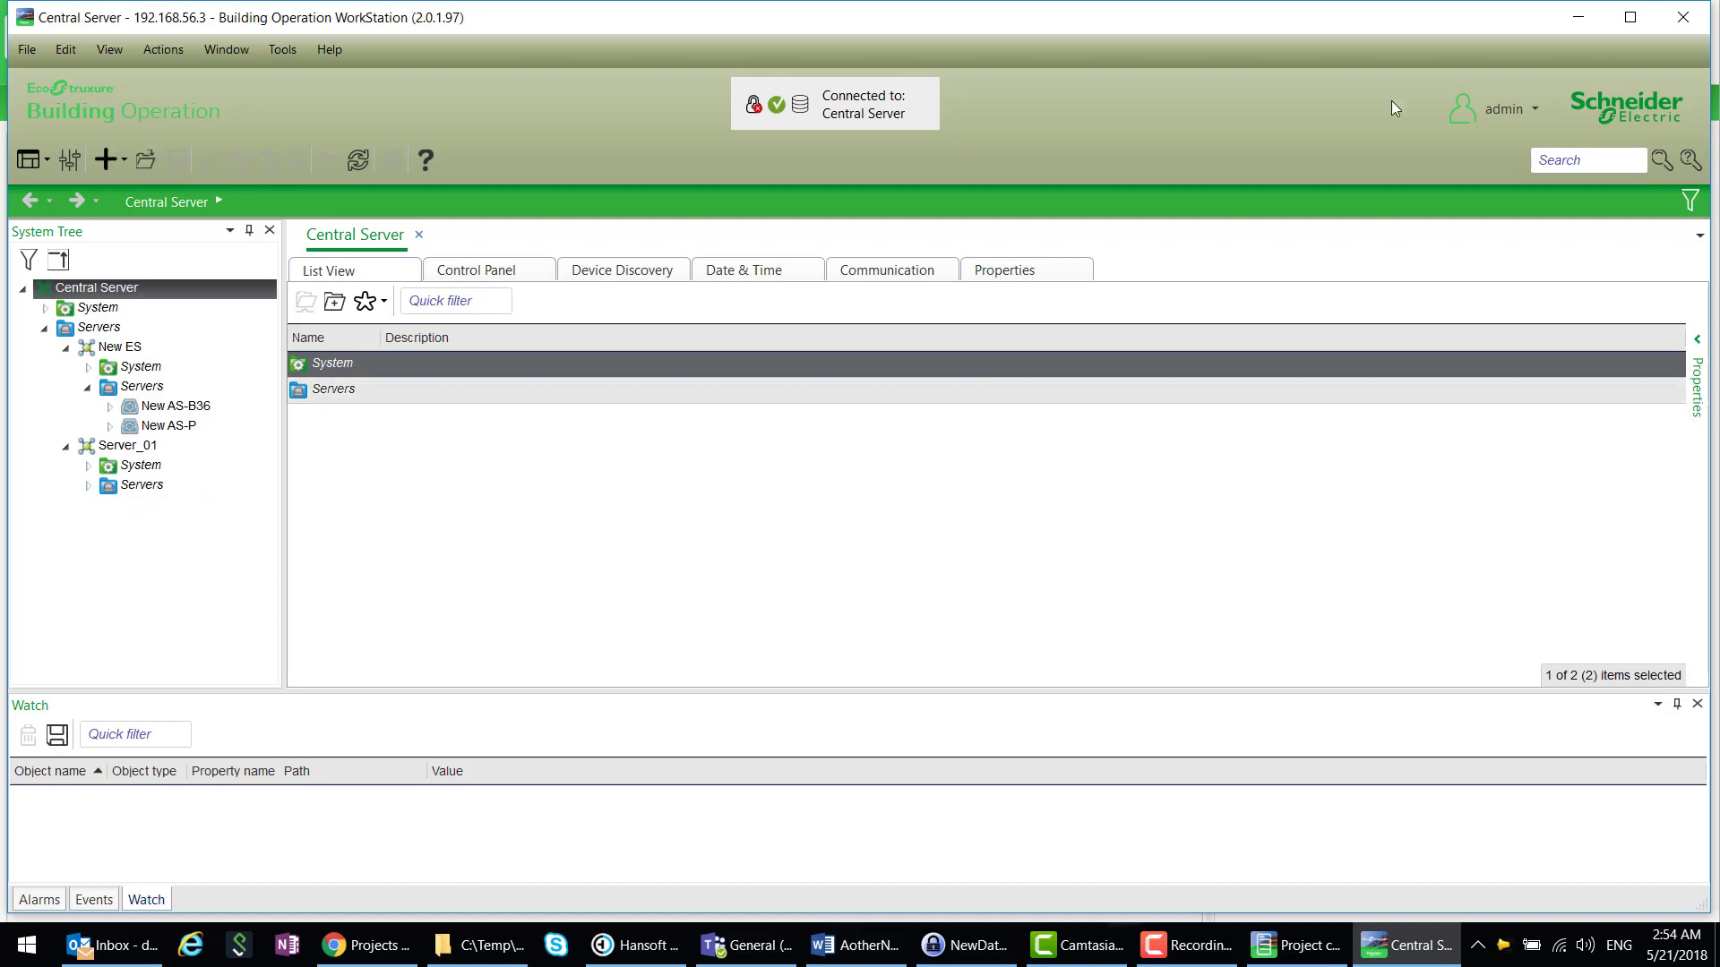
- Close WorkStation, then disable program execution for New AS-B36 and save
{"action": "left_click", "coordinate": [1689, 27]}
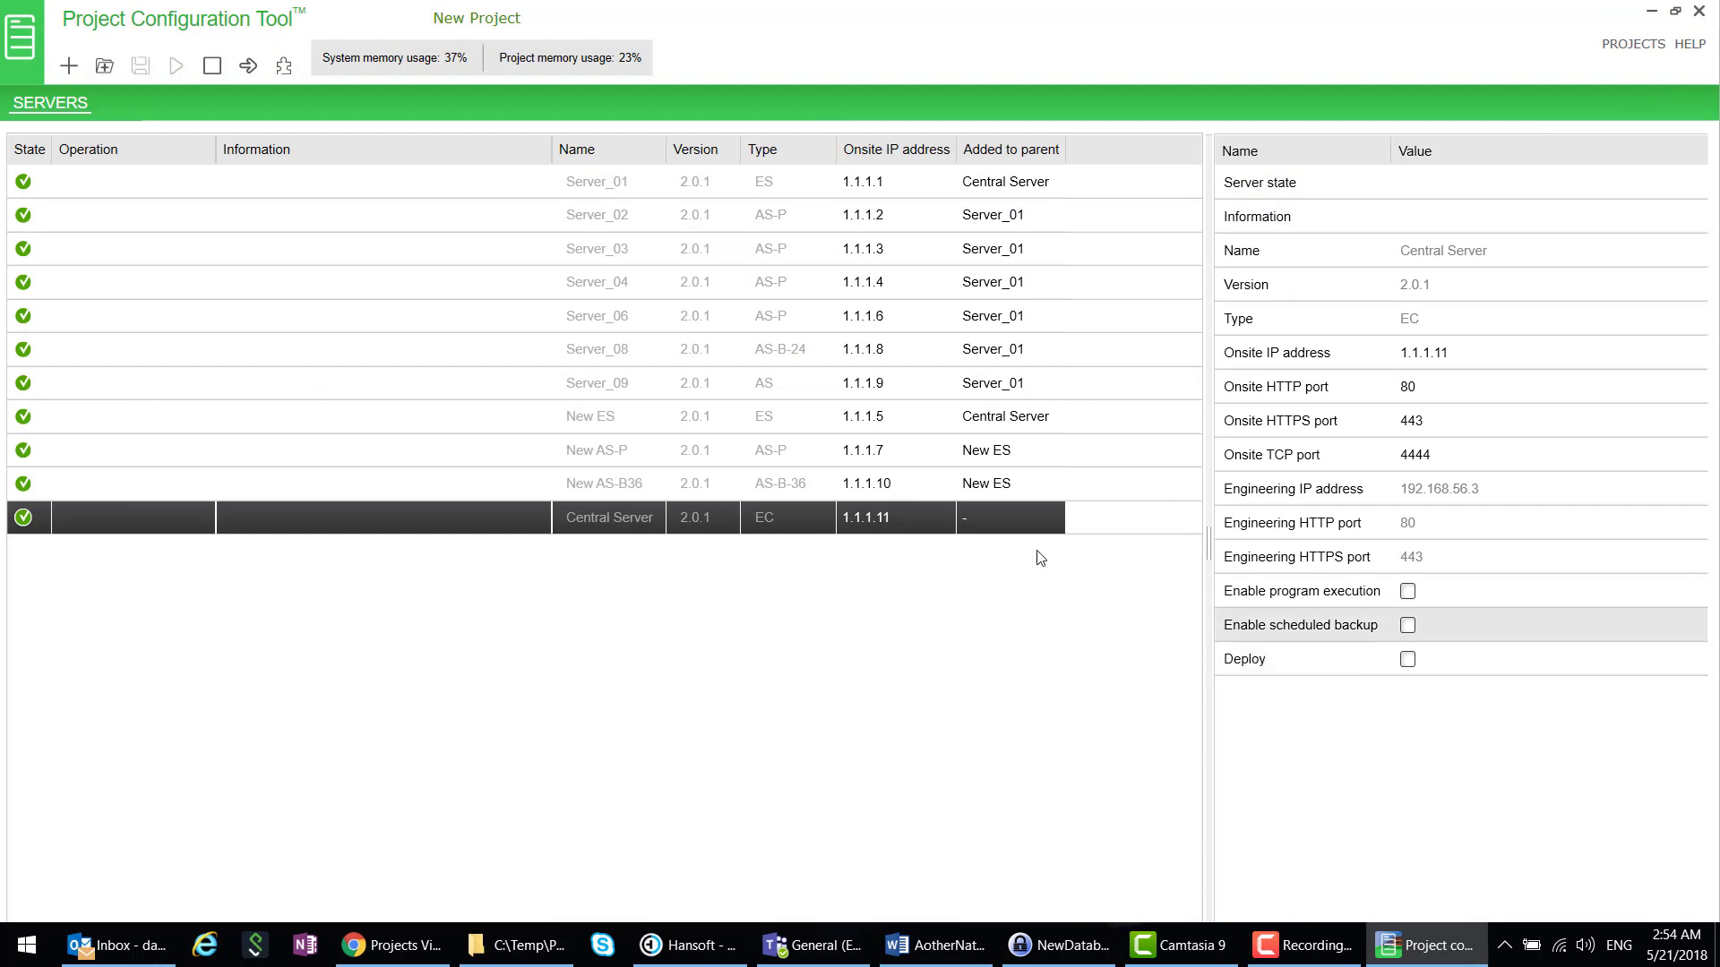
{"action": "left_click", "coordinate": [661, 479]}
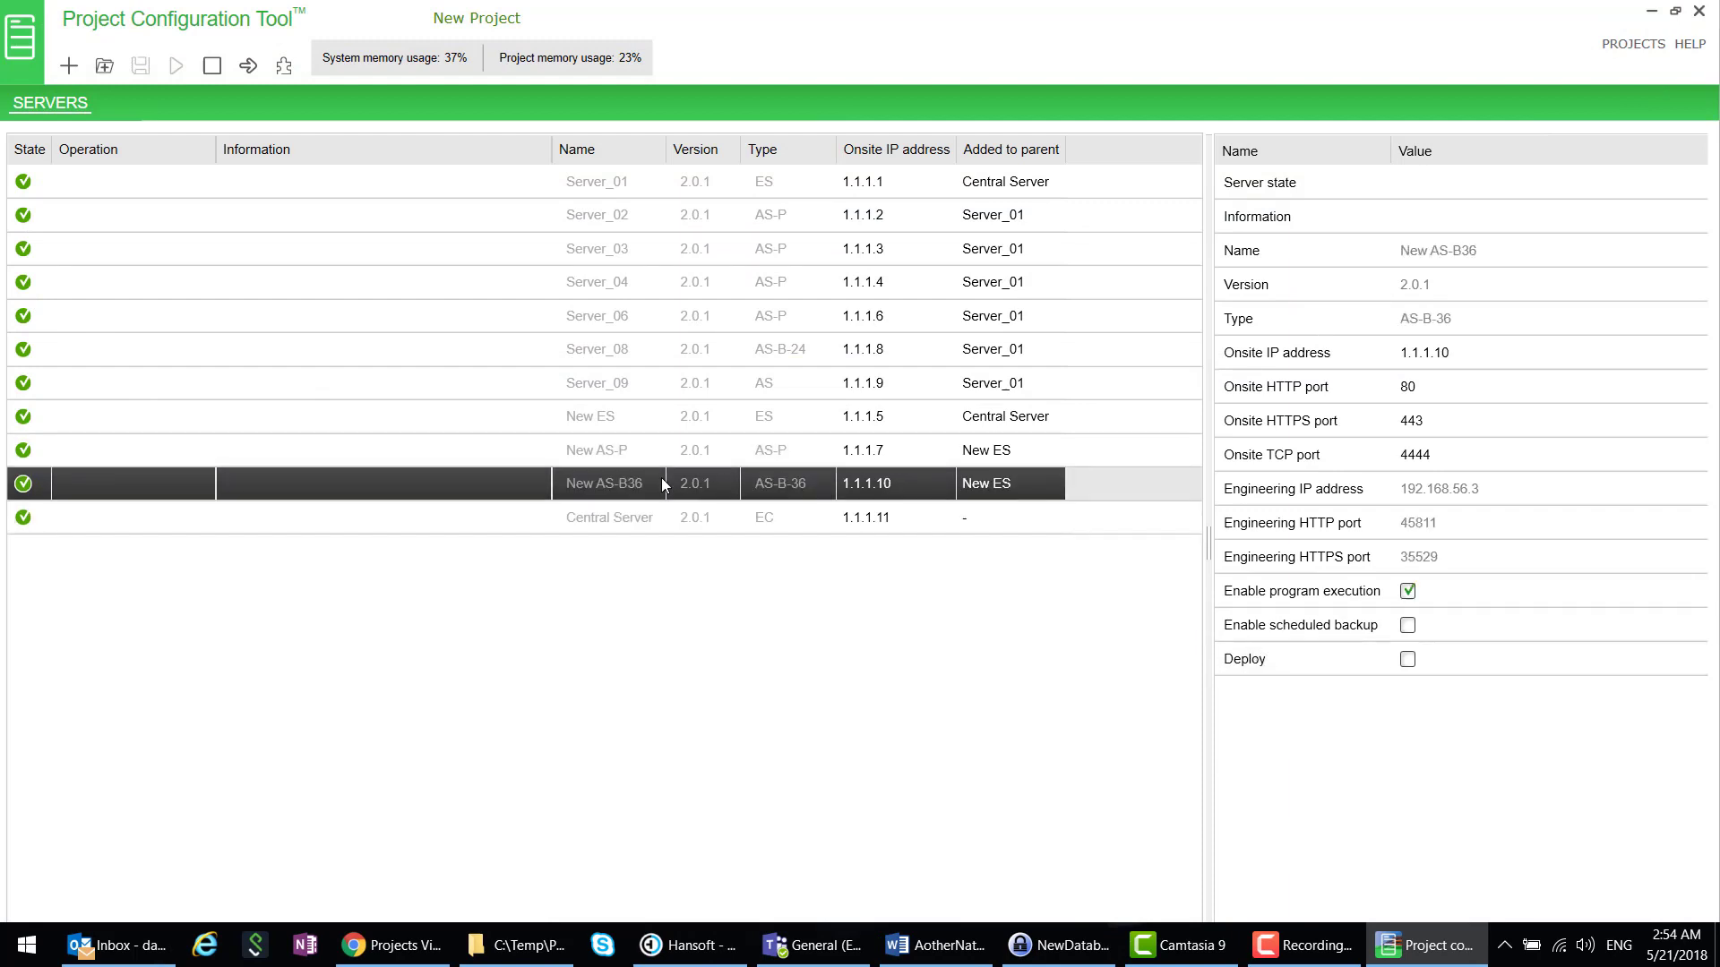
{"action": "left_click", "coordinate": [1406, 592]}
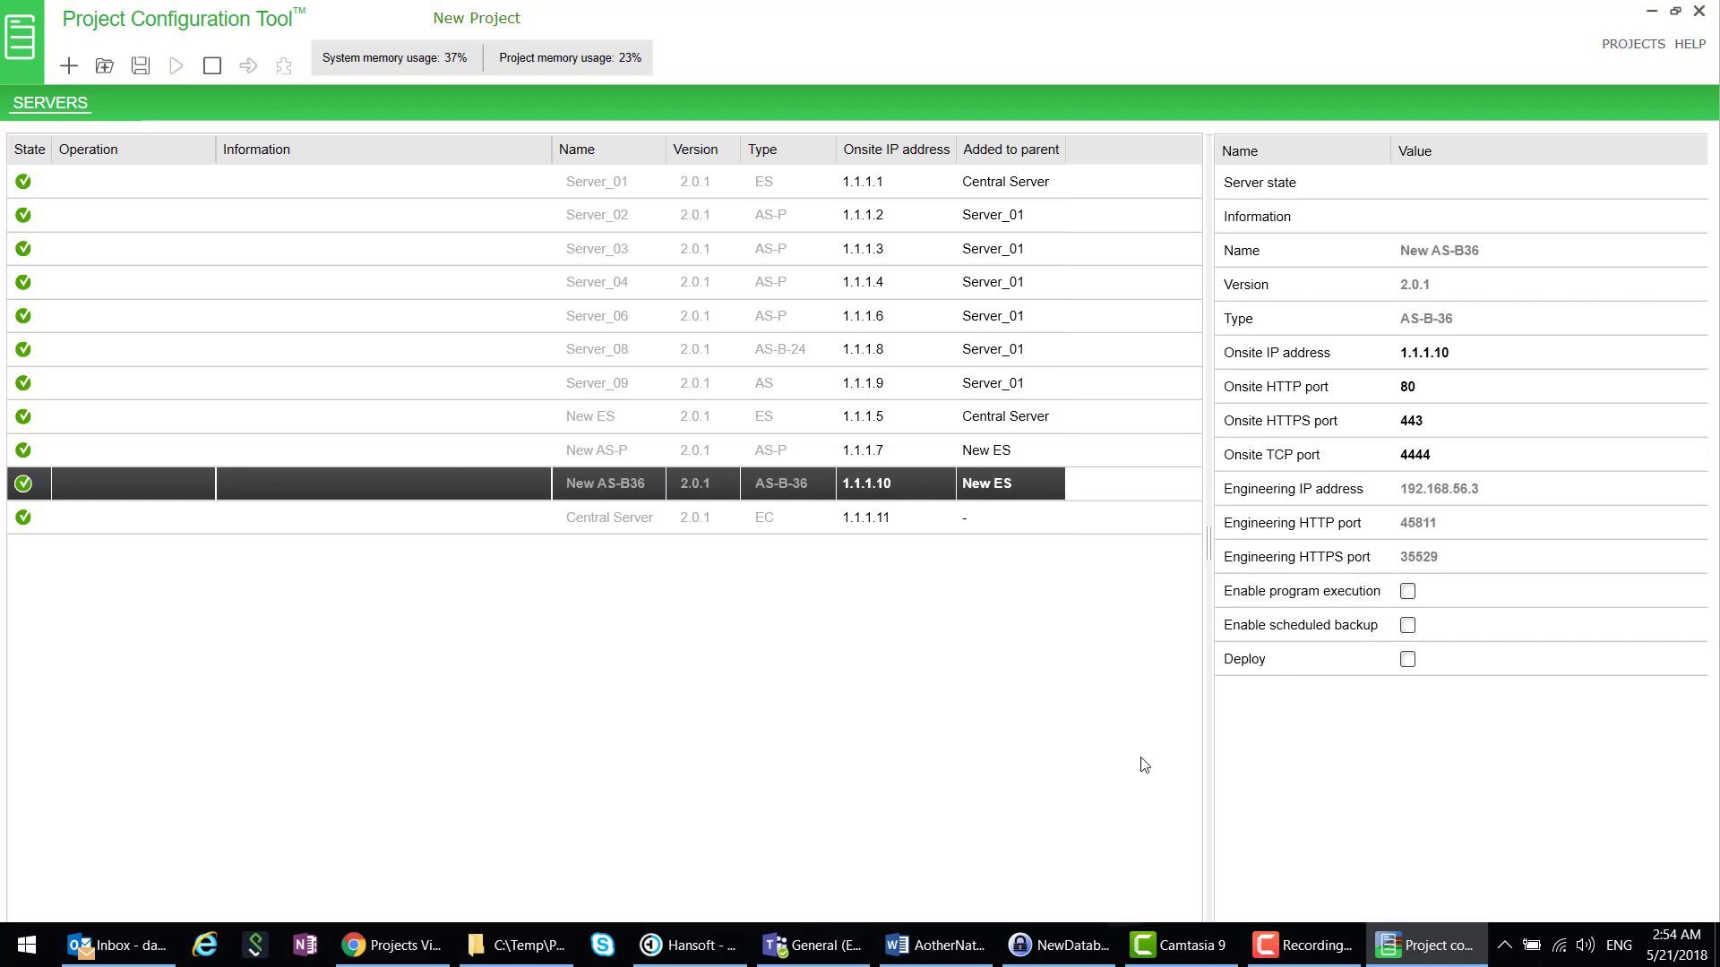
{"action": "left_click", "coordinate": [140, 66]}
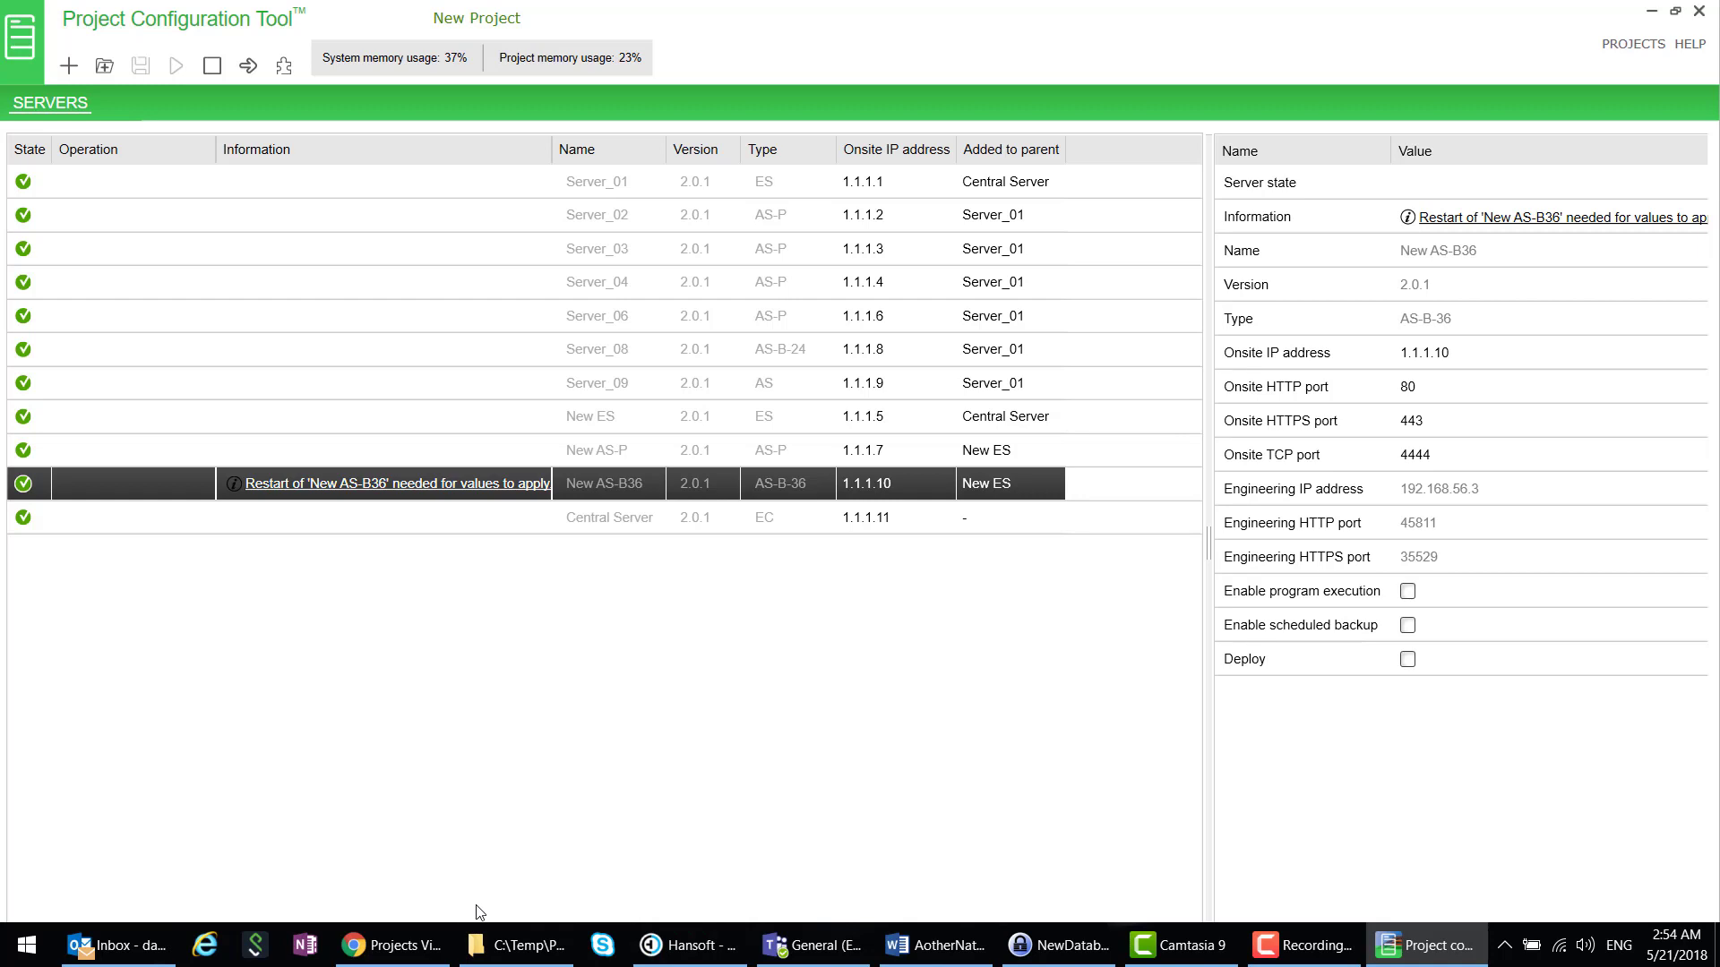
- Stop all servers from Server_01 through Central Server
{"action": "left_click", "coordinate": [80, 181]}
{"action": "left_click", "coordinate": [93, 524], "text": "shift"}
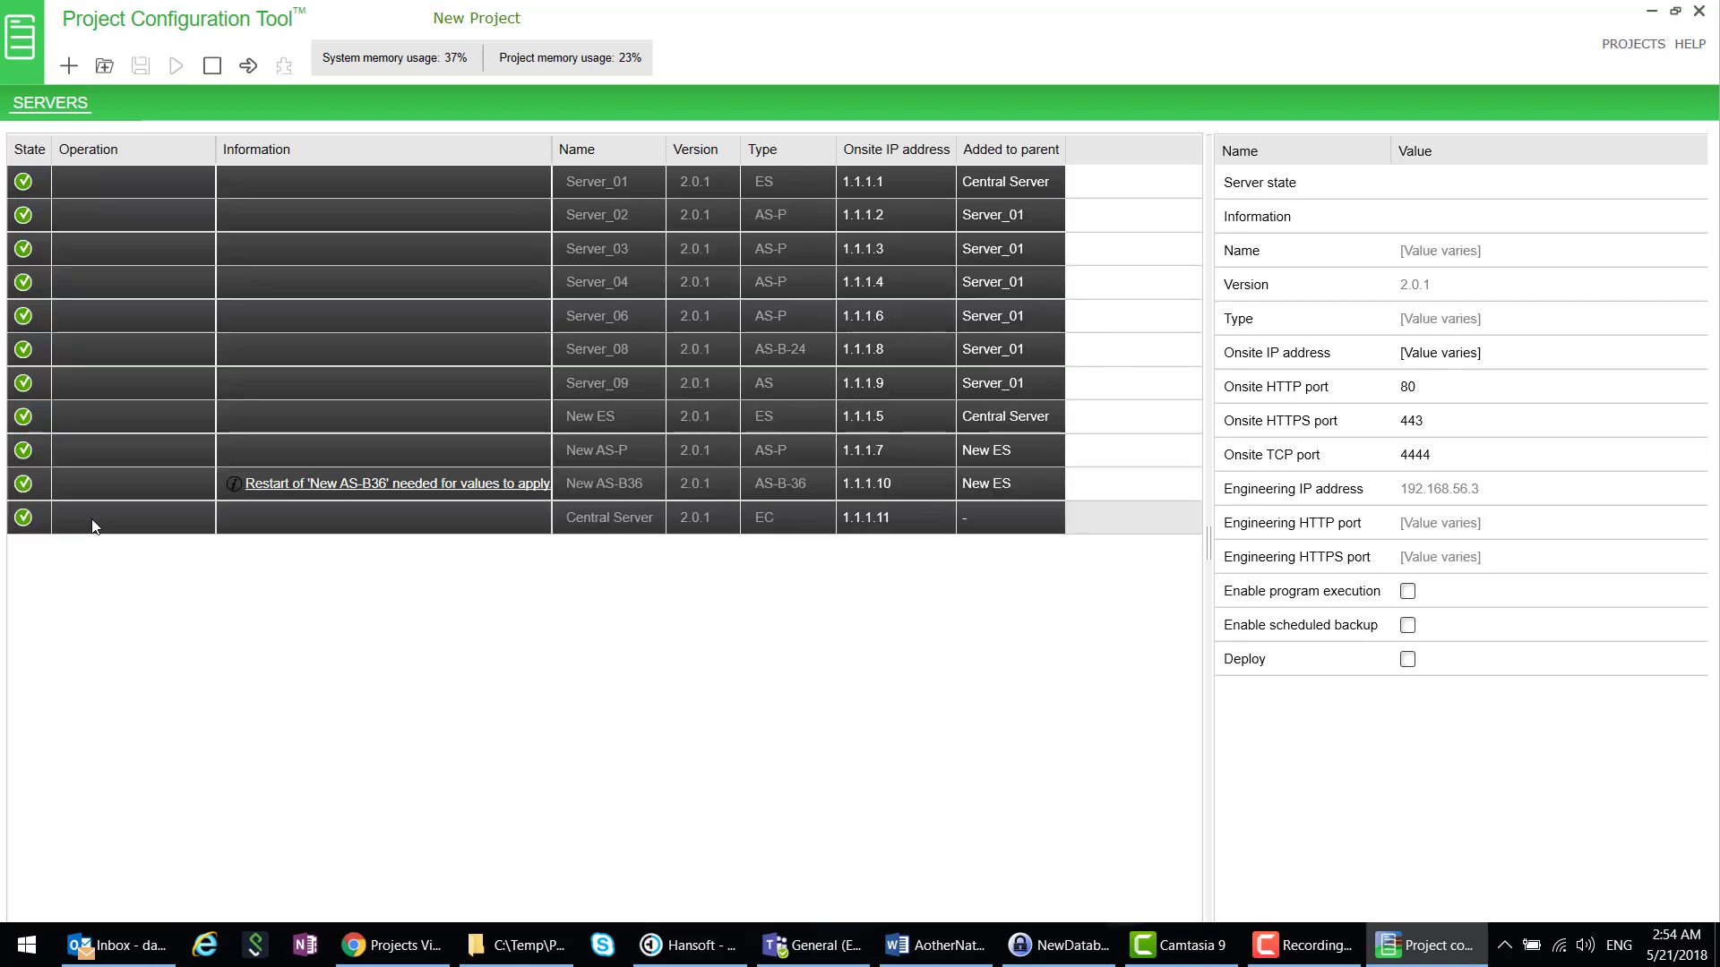
{"action": "left_click", "coordinate": [213, 67]}
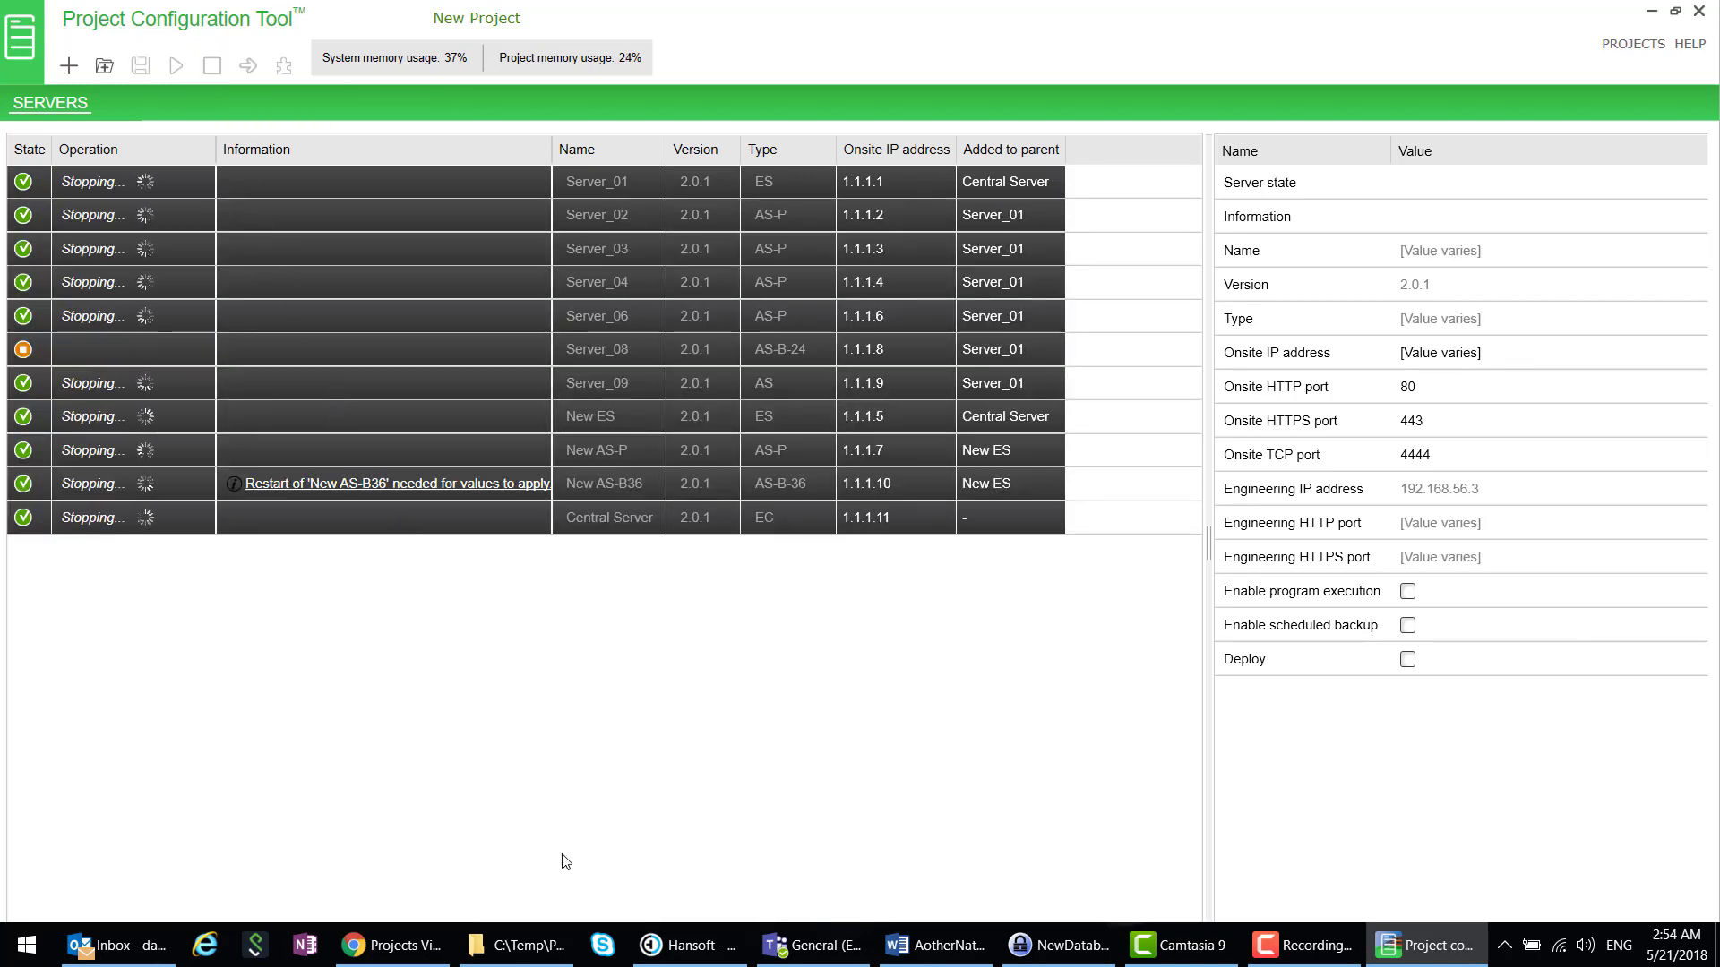
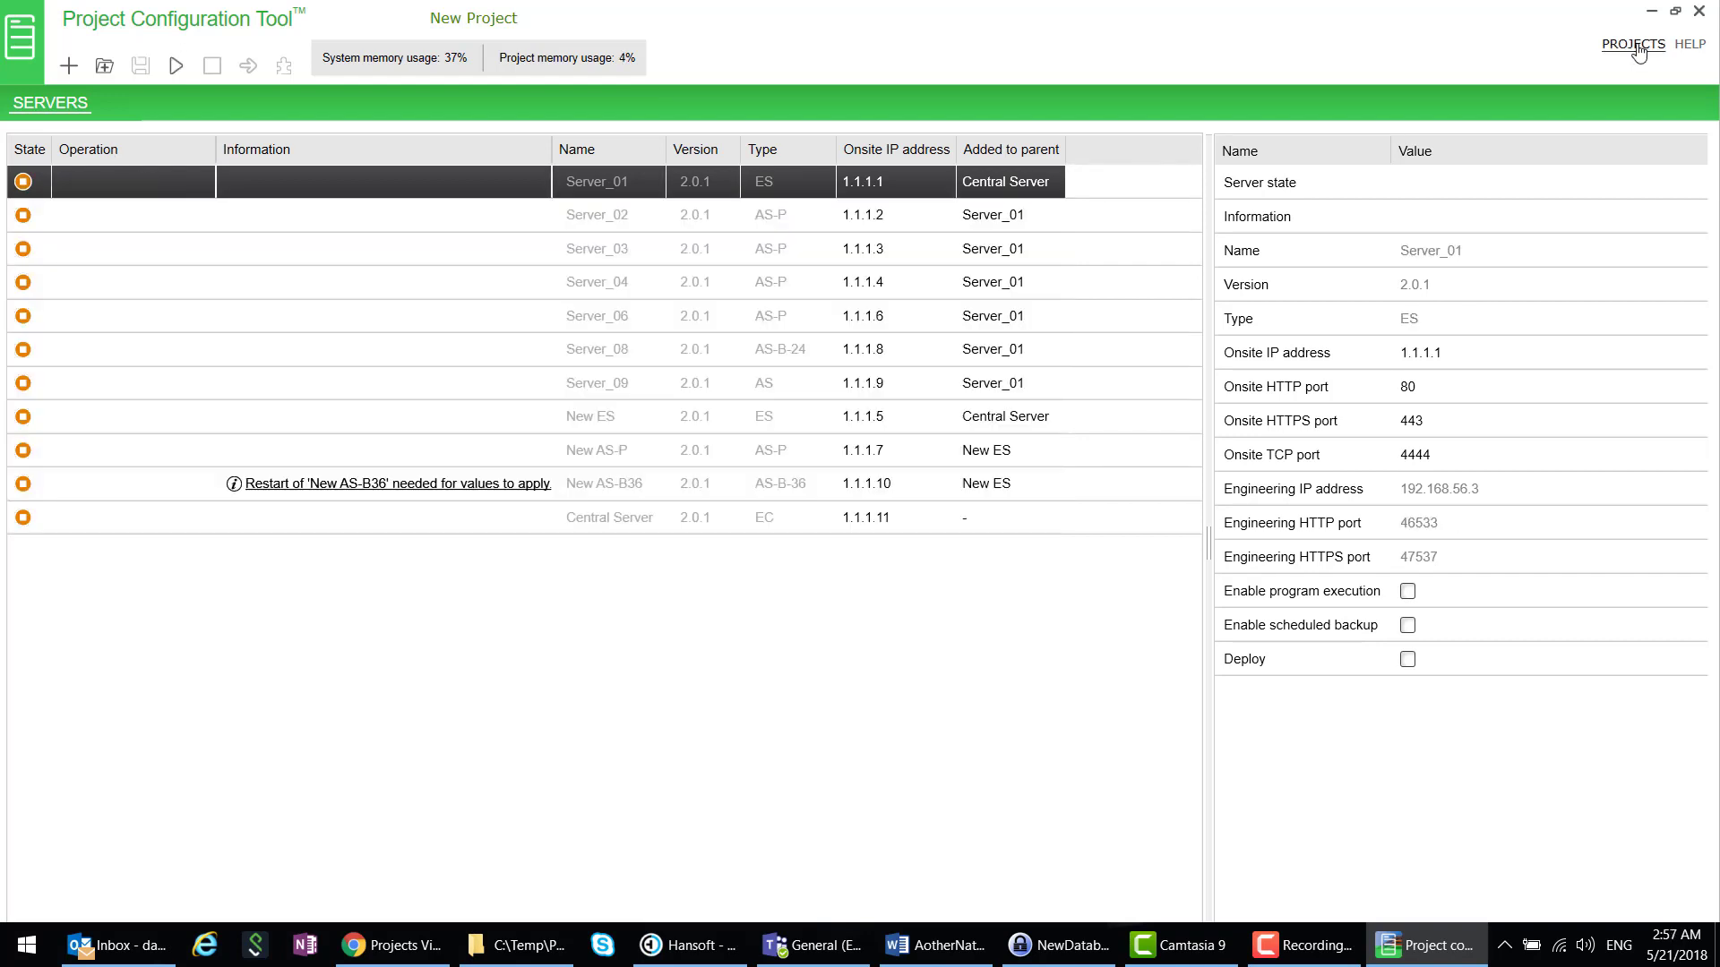
- Close New Project from the projects list and confirm the close
{"action": "left_click", "coordinate": [1633, 44]}
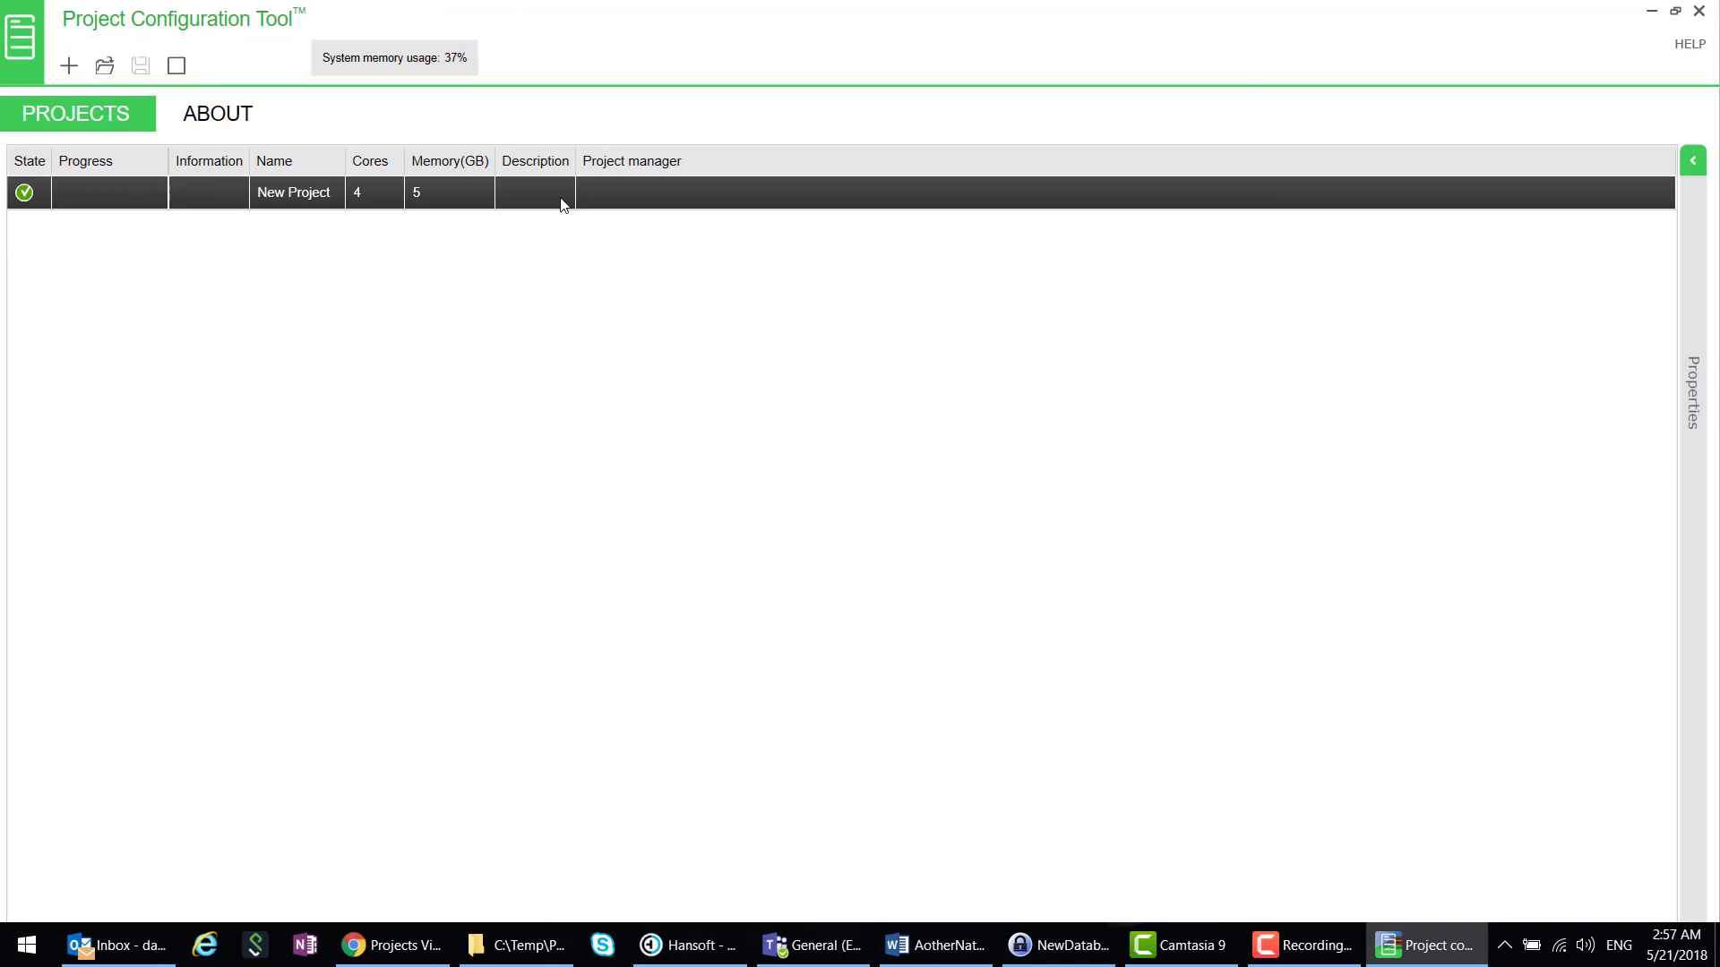
{"action": "right_click", "coordinate": [219, 194]}
{"action": "left_click", "coordinate": [271, 270]}
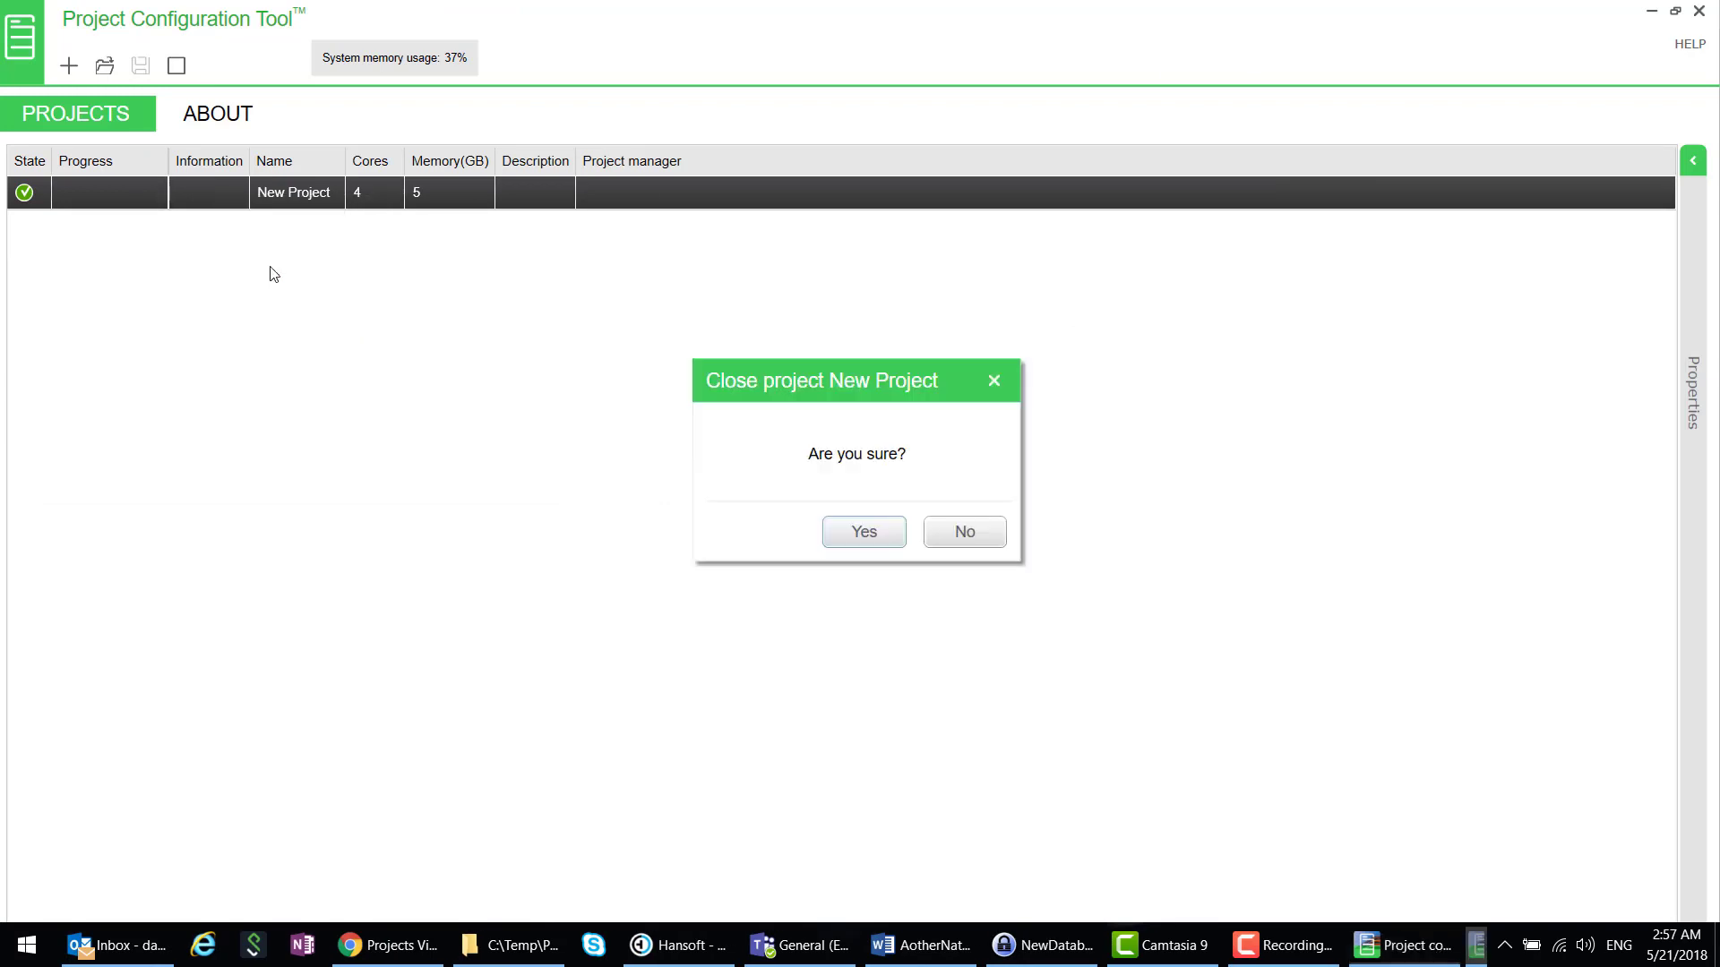
{"action": "left_click", "coordinate": [861, 529]}
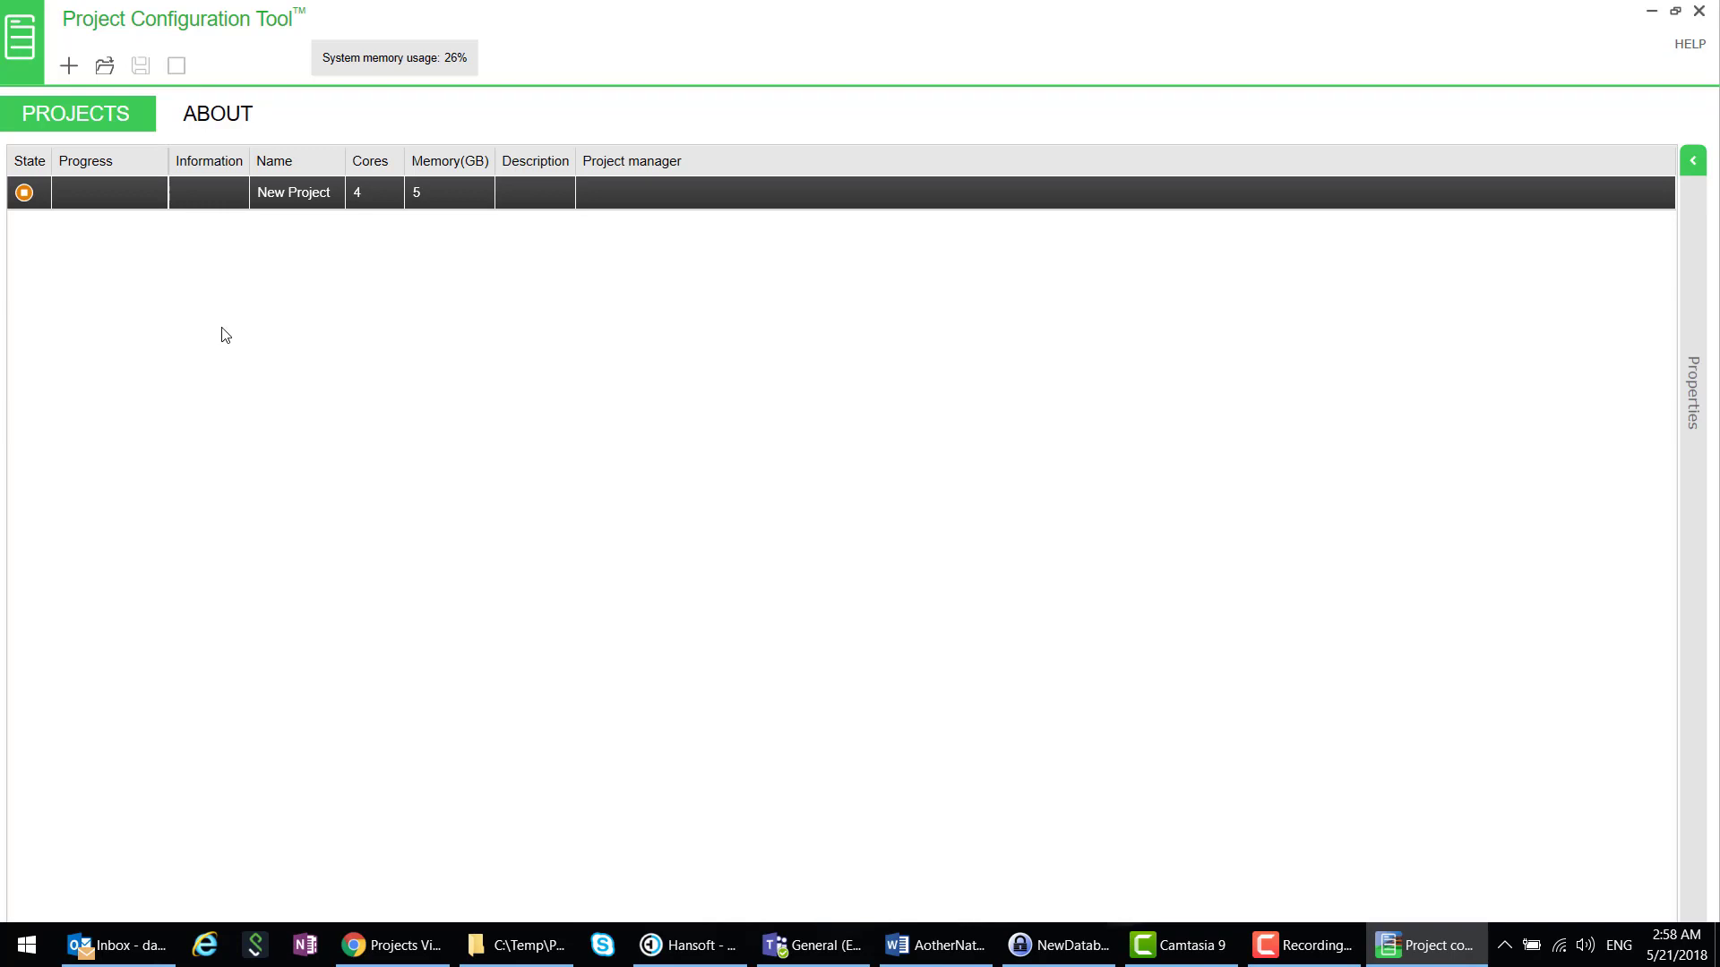
- Create a new project named 'Field Project' and open it
{"action": "left_click", "coordinate": [72, 68]}
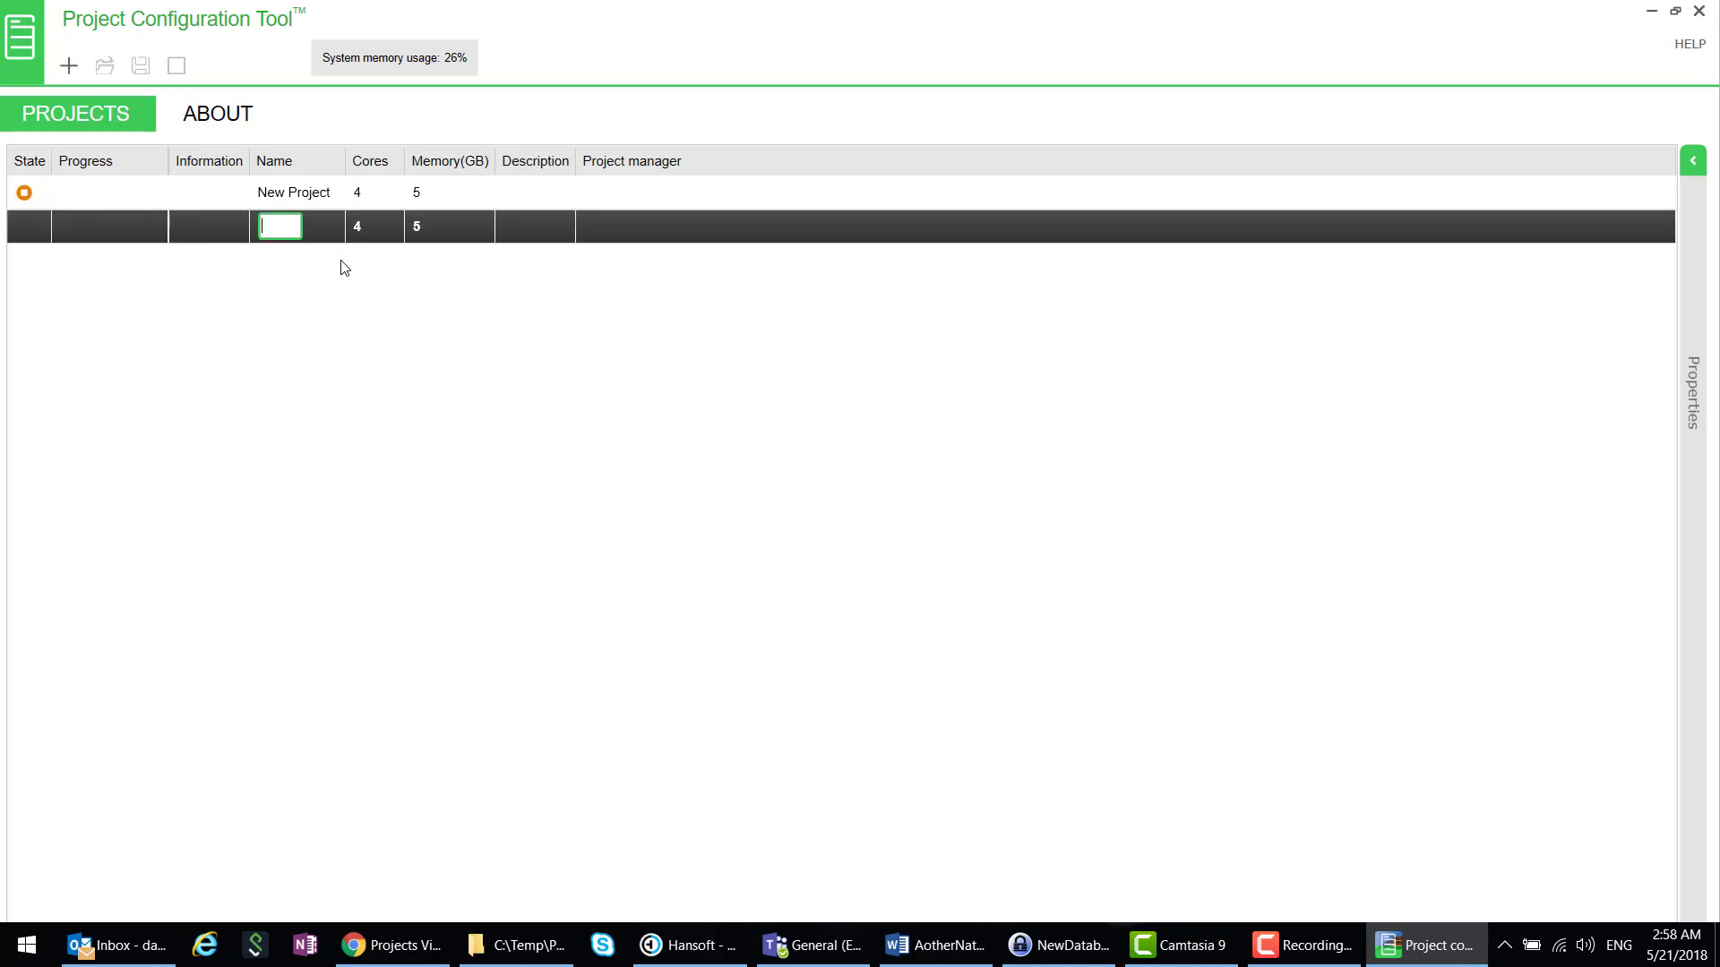
{"action": "type", "text": "Field Project"}
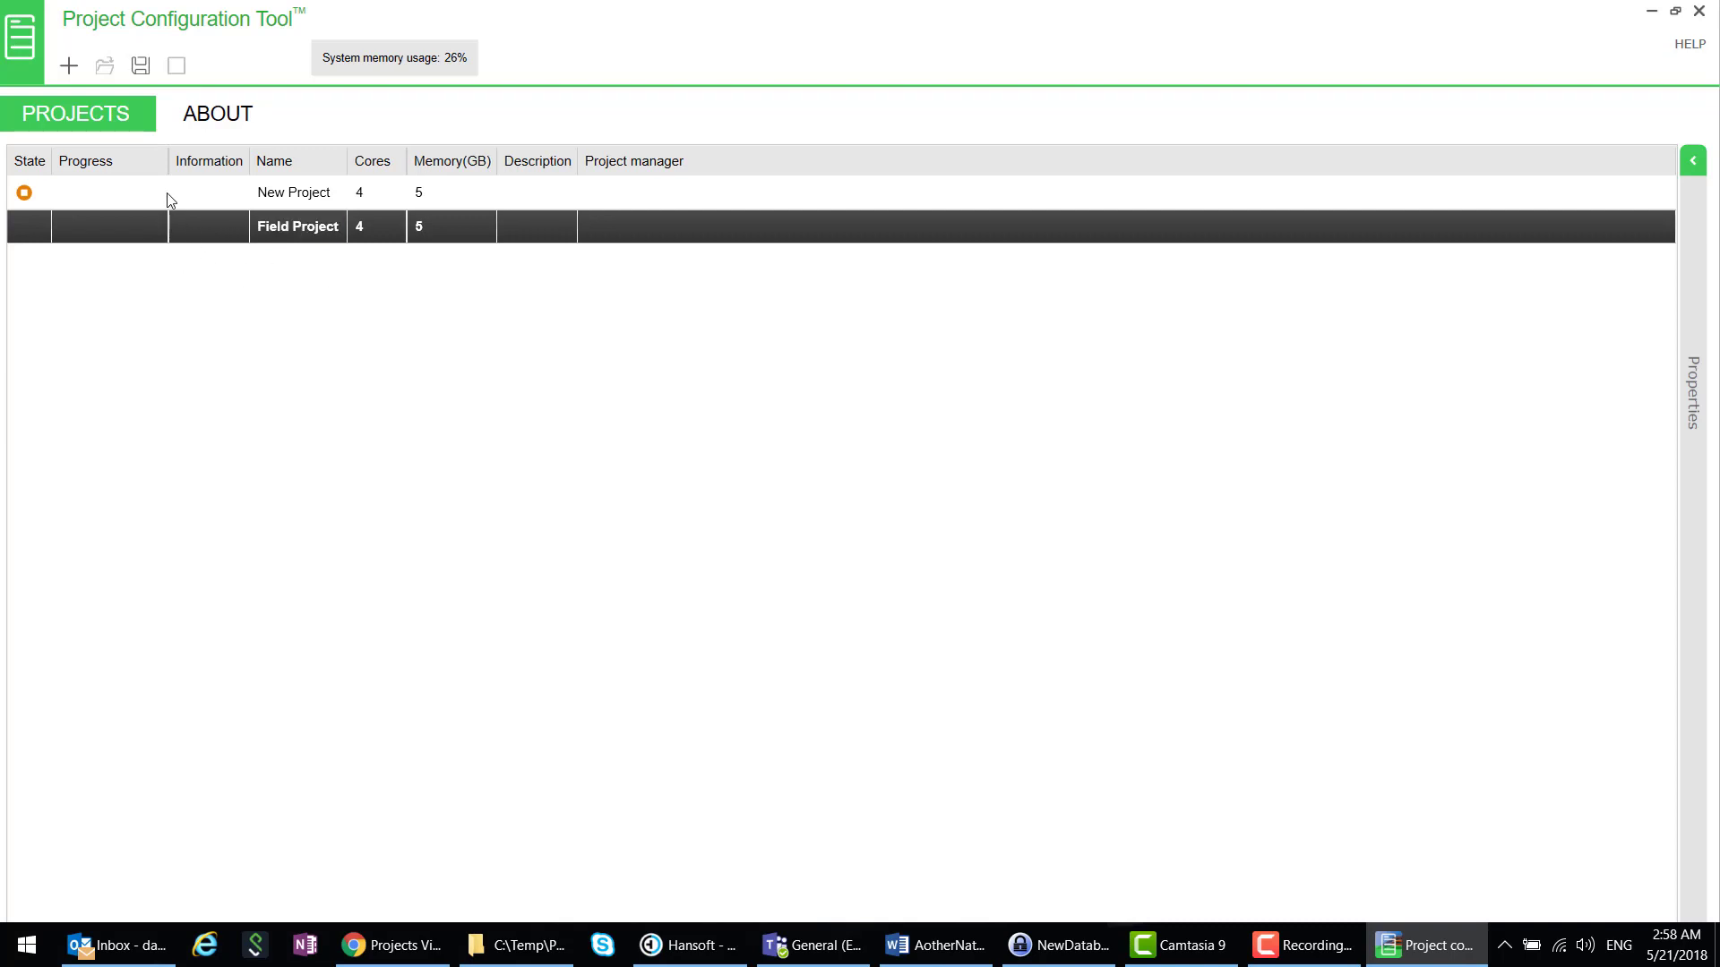
{"action": "left_click", "coordinate": [141, 68]}
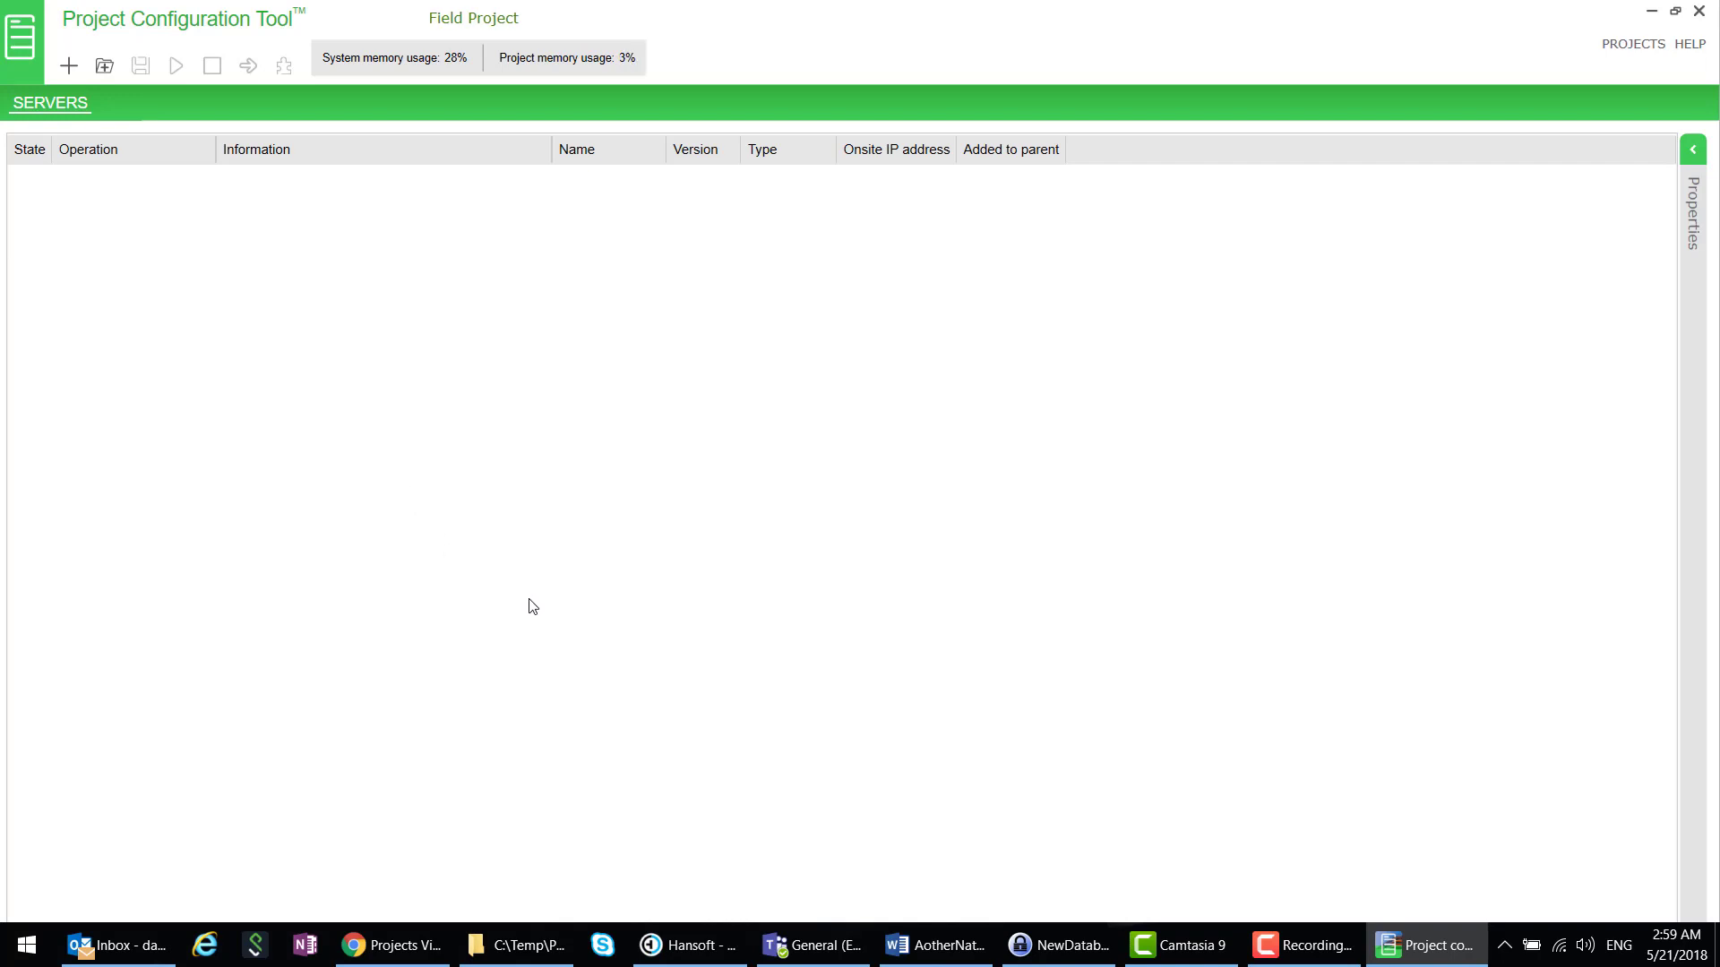
- Add a server of type AS-P and rename it AS_242
{"action": "left_click", "coordinate": [68, 67]}
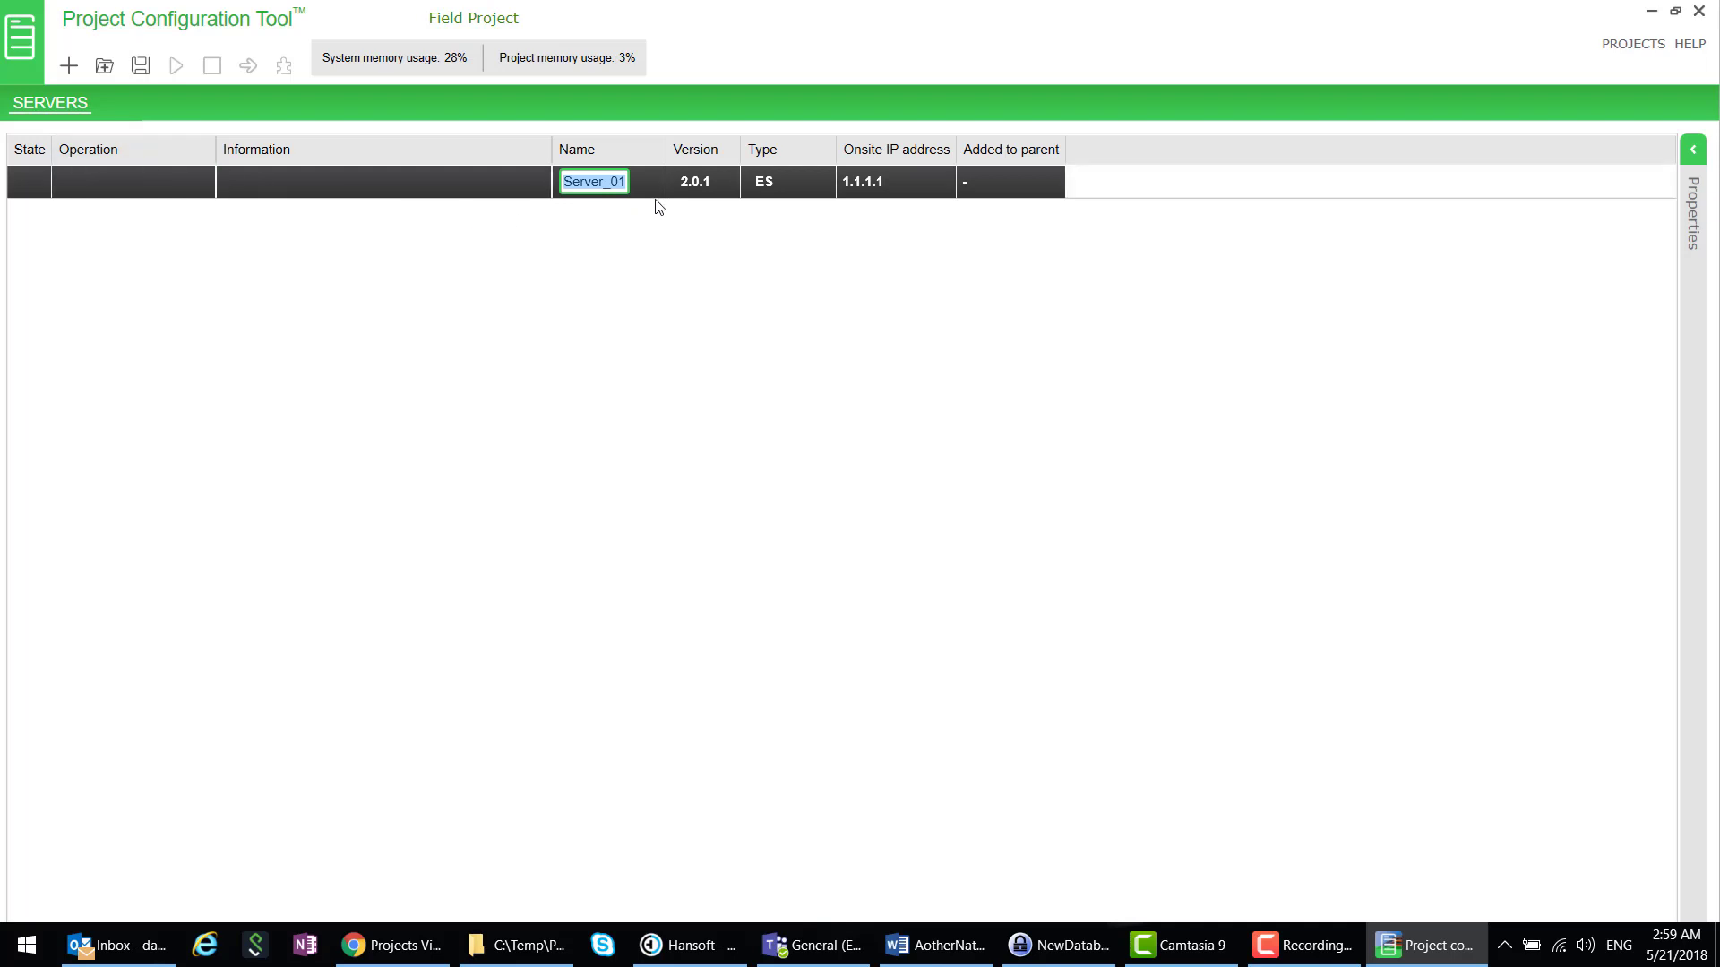
{"action": "left_click", "coordinate": [792, 192]}
{"action": "left_click", "coordinate": [771, 191]}
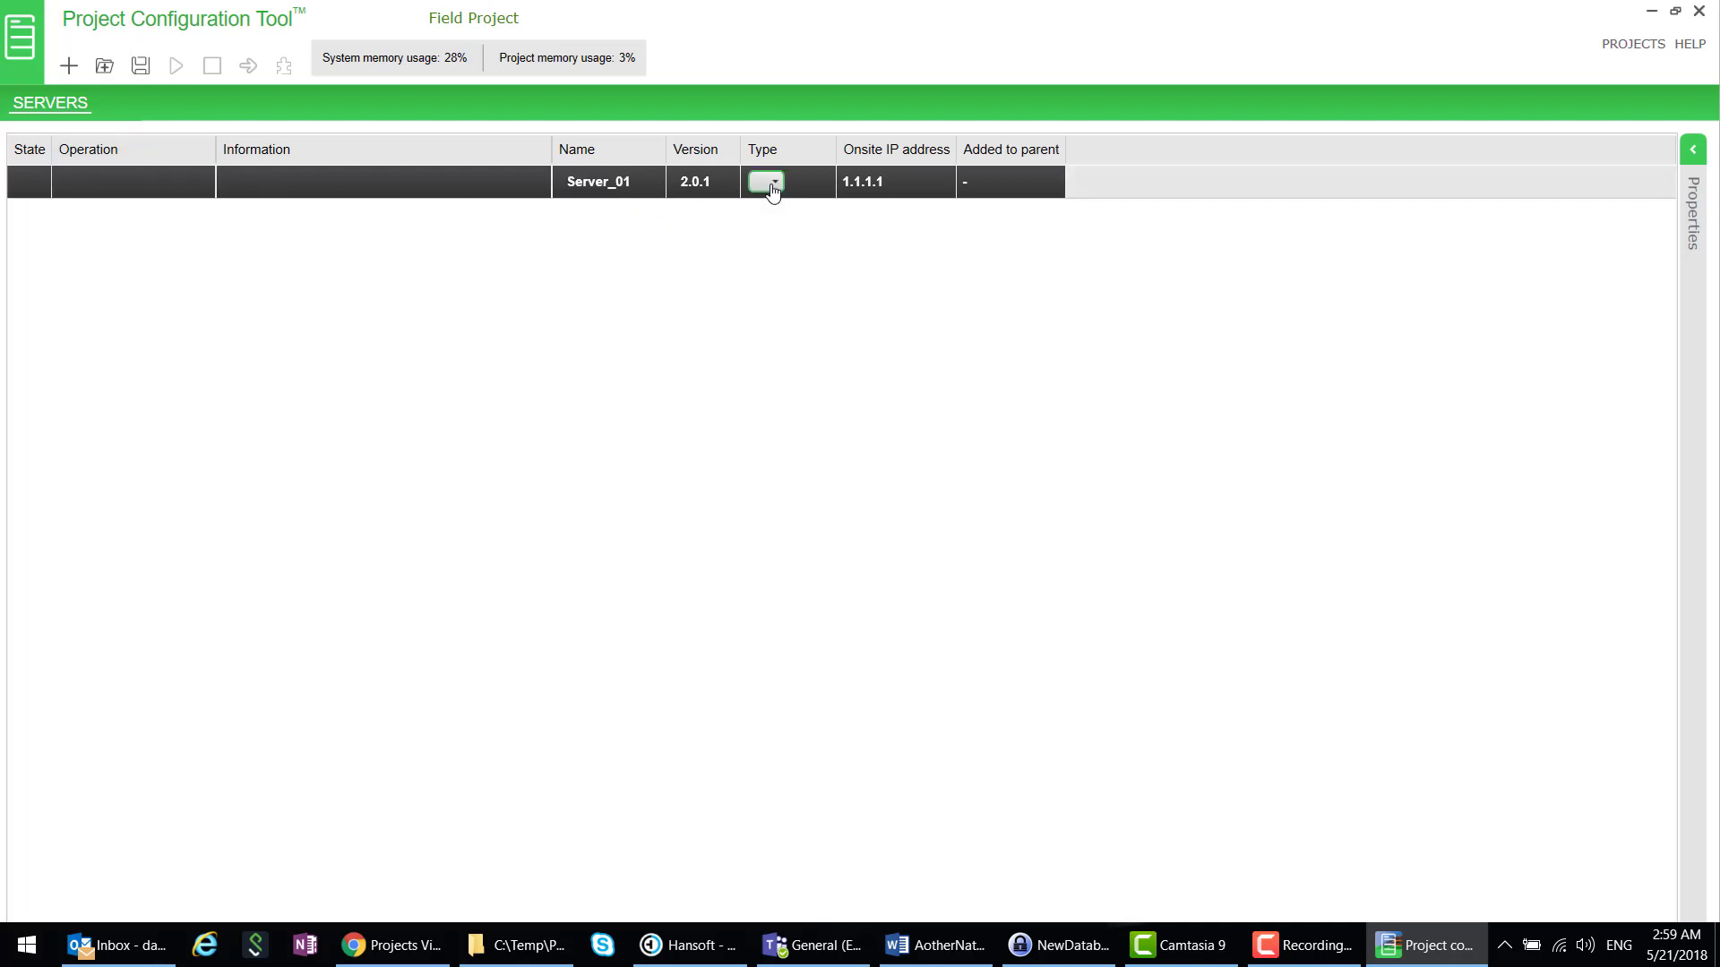
{"action": "left_click", "coordinate": [785, 184]}
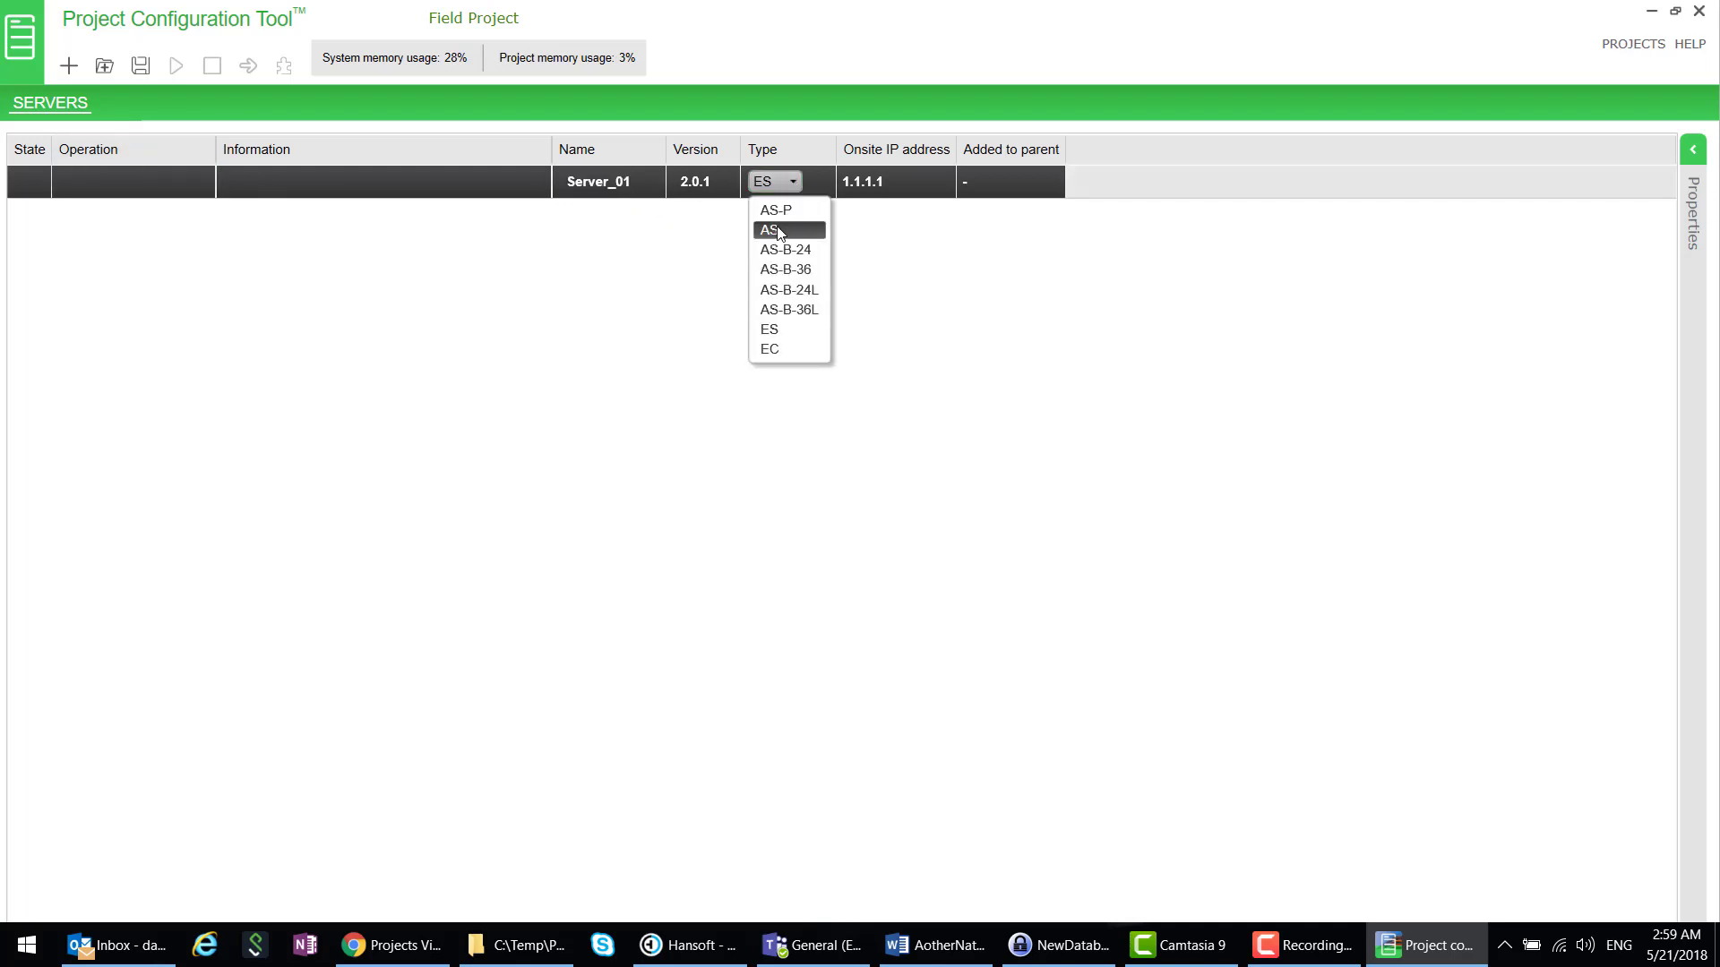
{"action": "left_click", "coordinate": [777, 212]}
{"action": "left_click", "coordinate": [624, 184]}
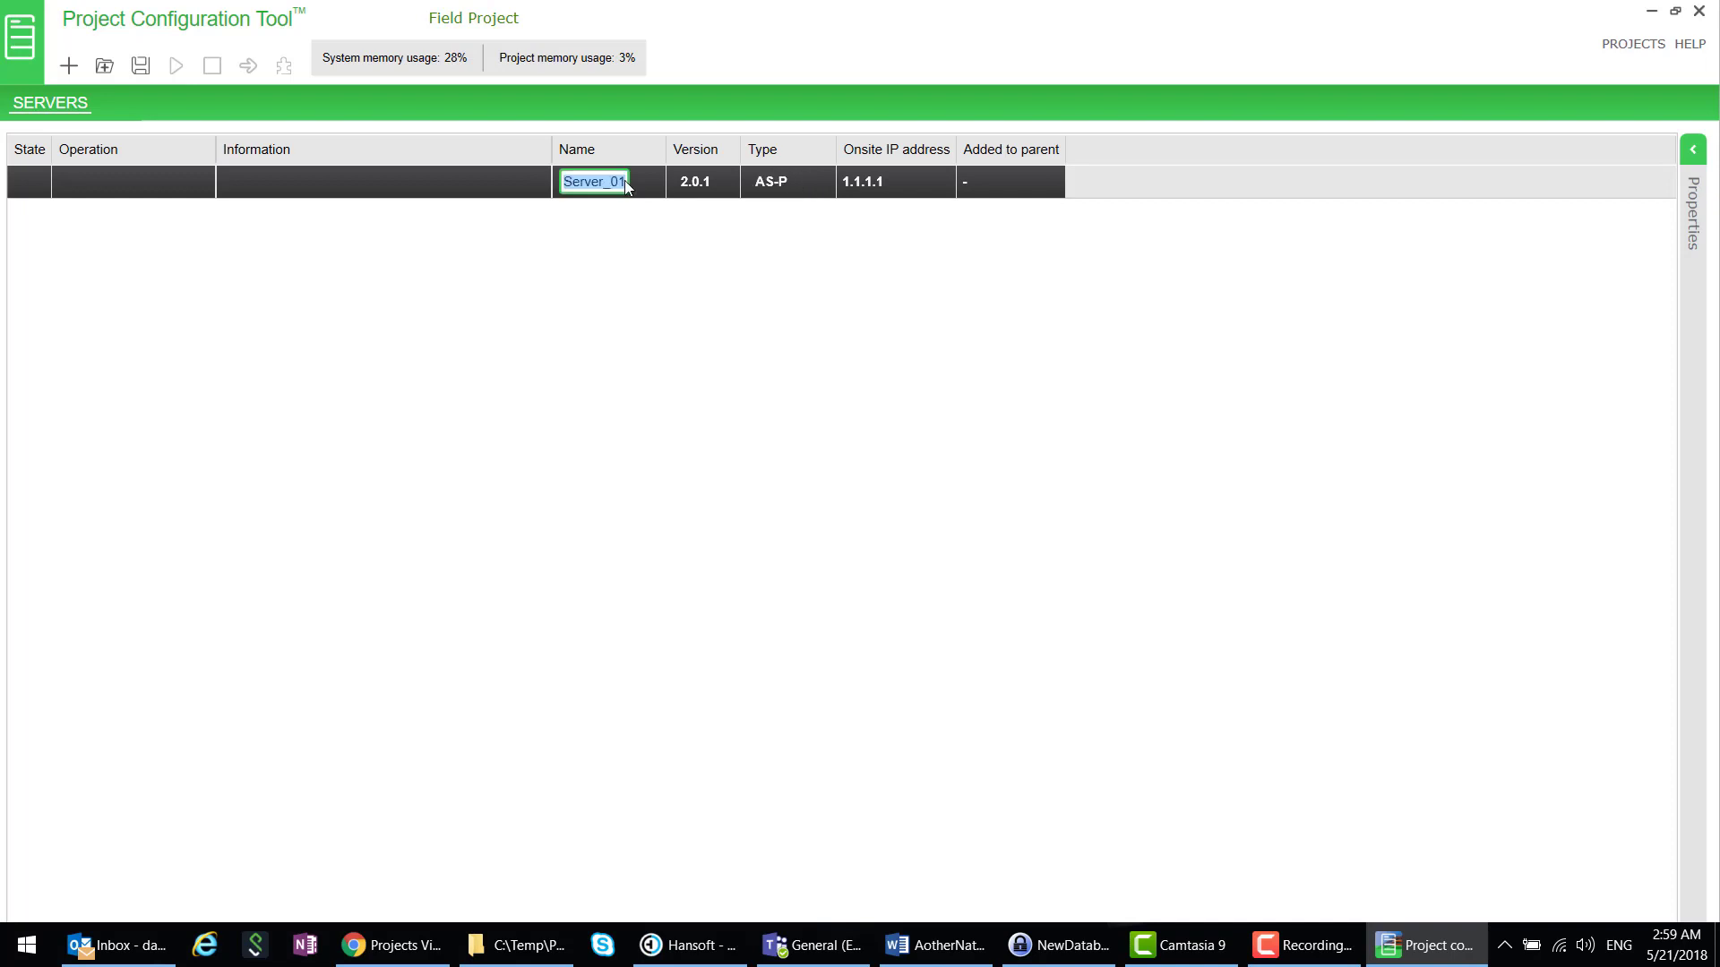
{"action": "type", "text": "AS_242"}
{"action": "left_click", "coordinate": [417, 178]}
- Create the AS_242 server and set its admin password
{"action": "left_click", "coordinate": [138, 65]}
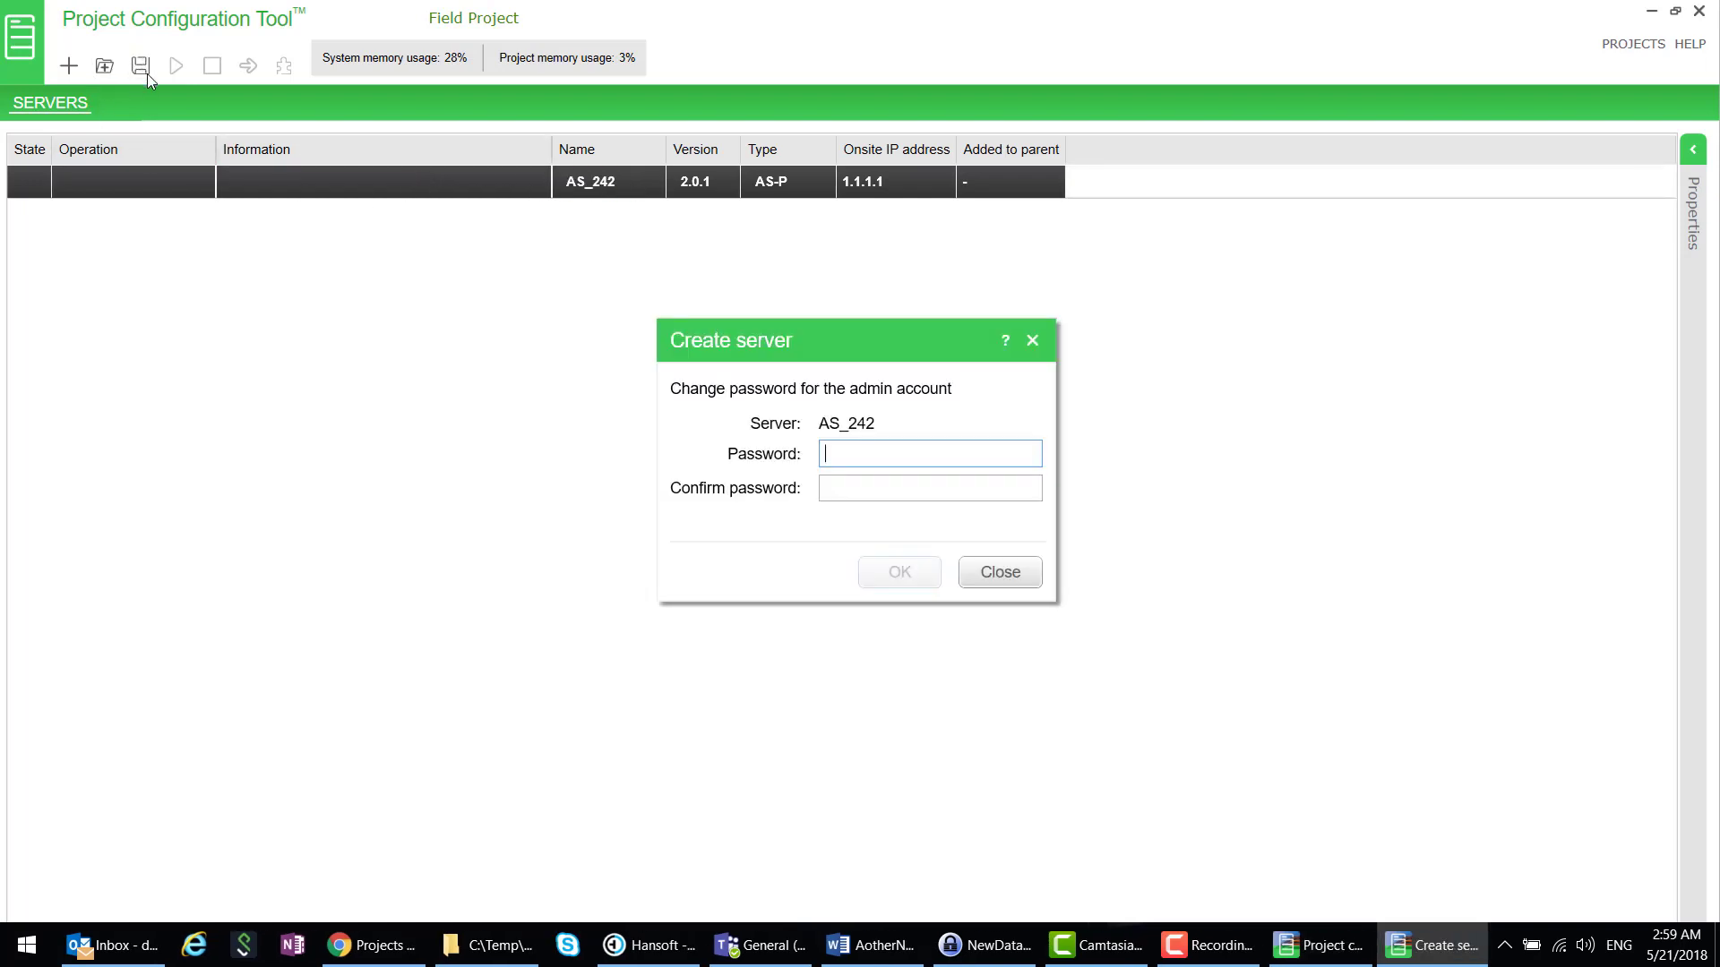
{"action": "type", "text": "*********"}
{"action": "key", "text": "Tab"}
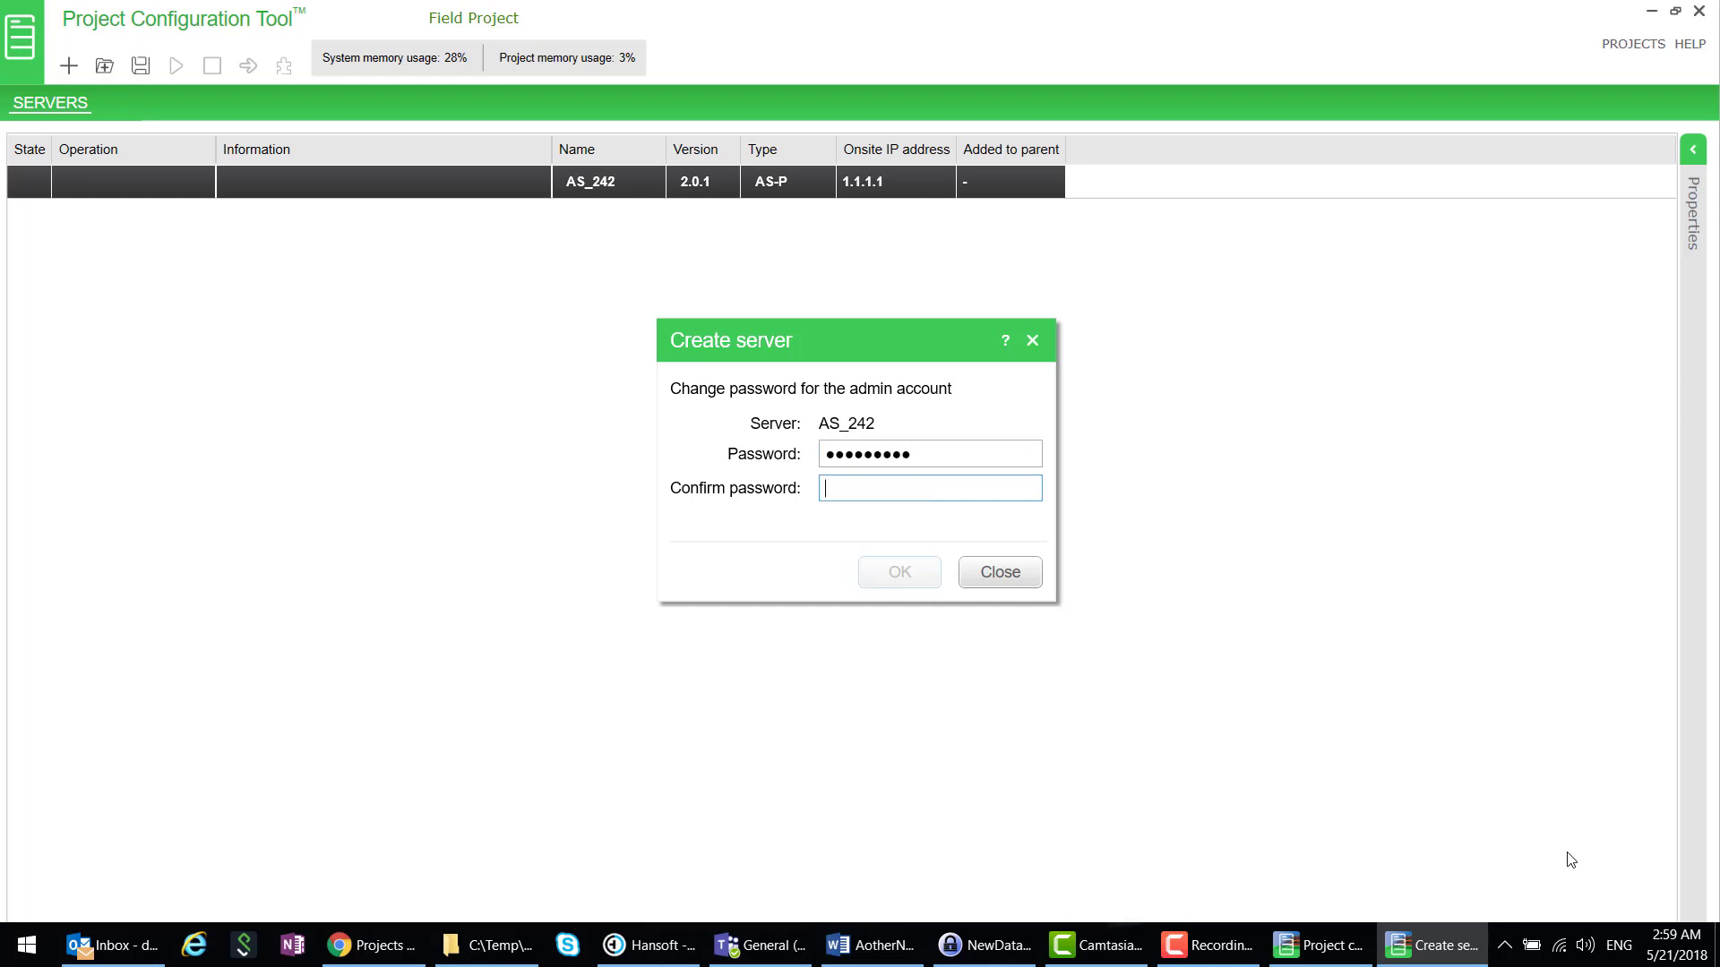
{"action": "type", "text": "*********"}
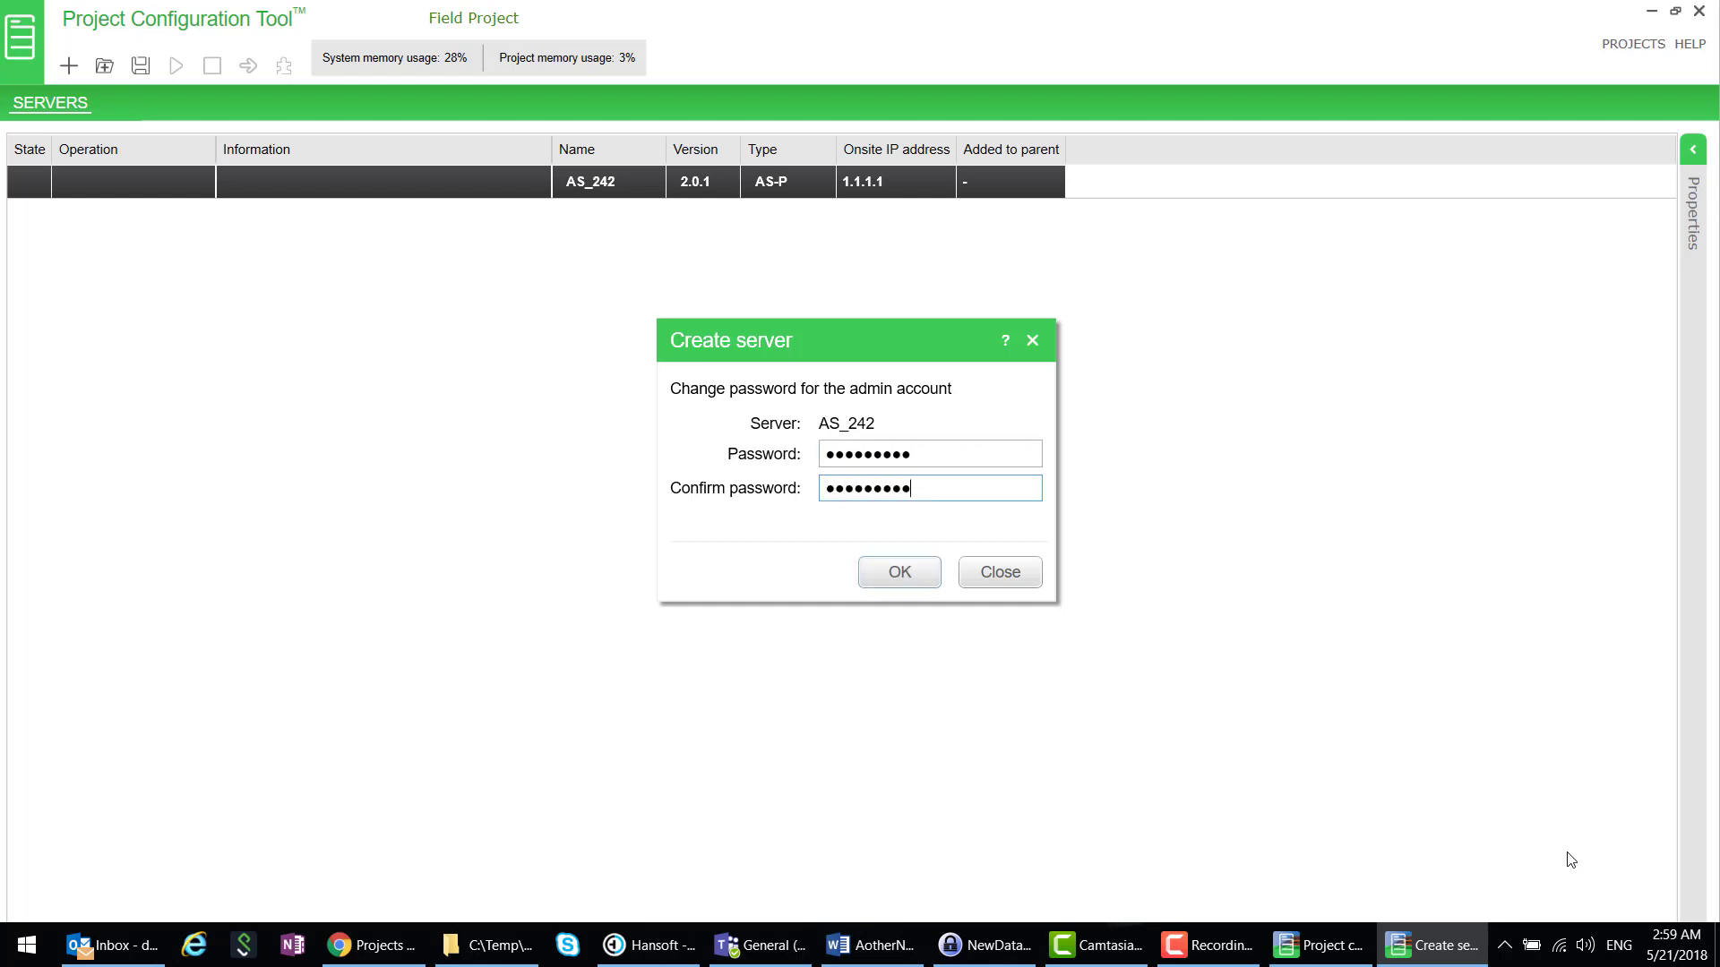
{"action": "left_click", "coordinate": [899, 578]}
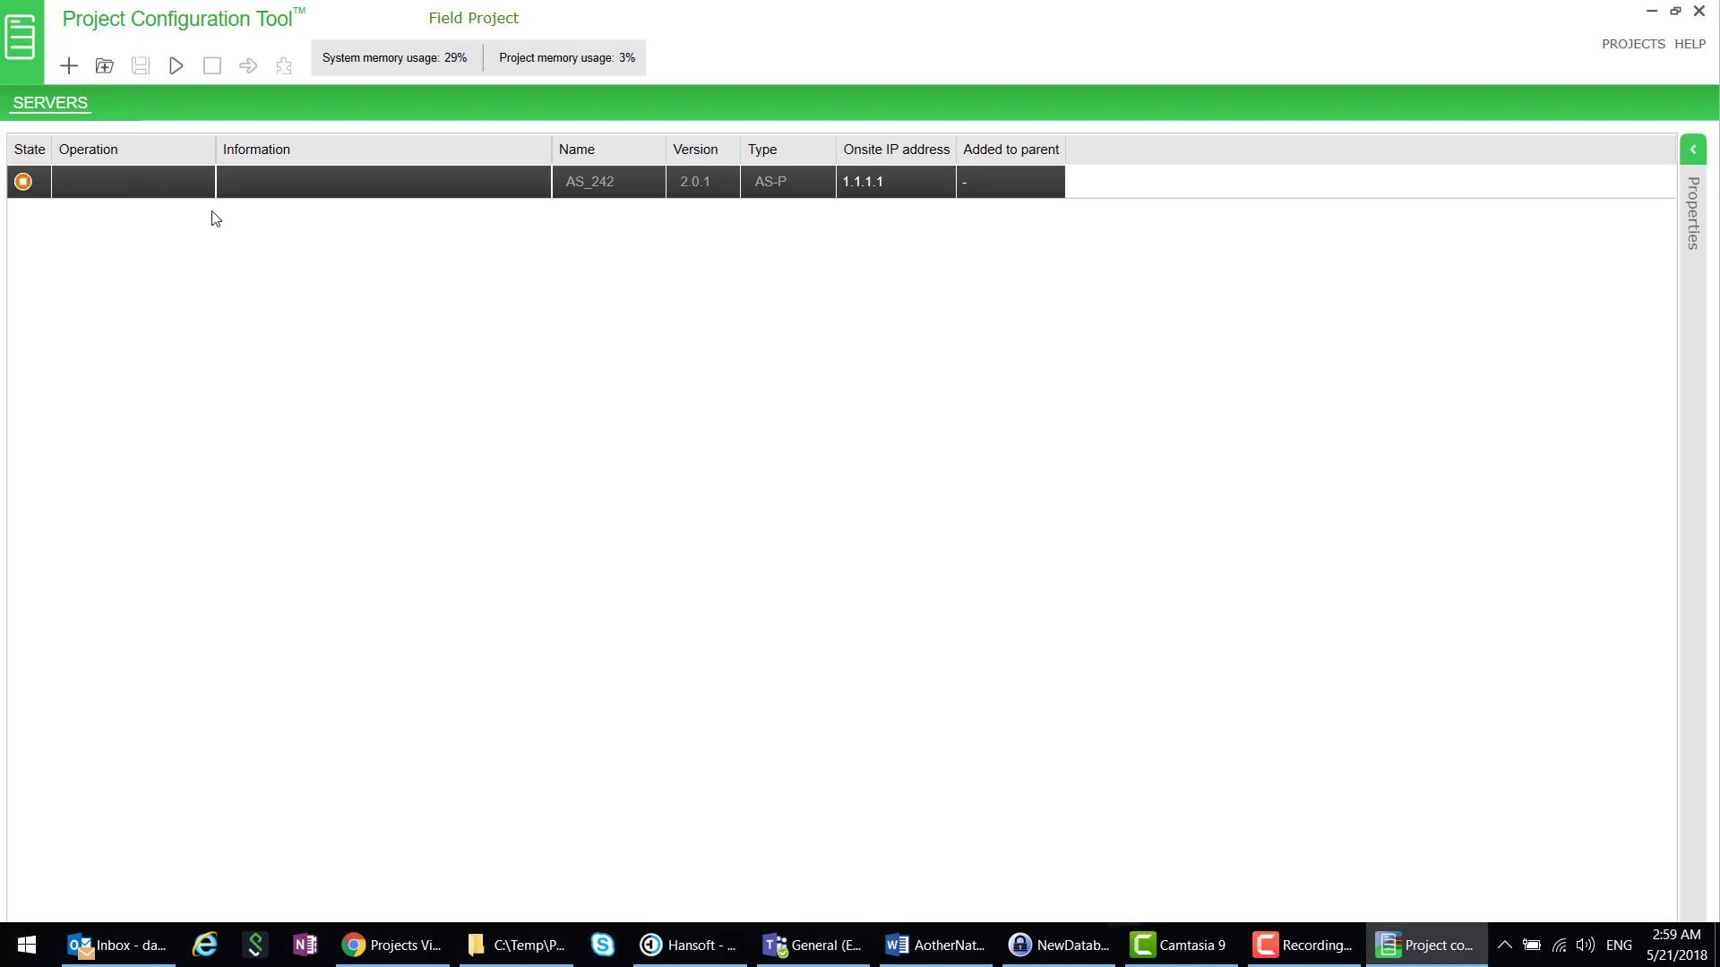
- Launch WorkStation 2.0 and log on as admin, correcting the password and trusting the certificate
{"action": "left_click", "coordinate": [26, 948]}
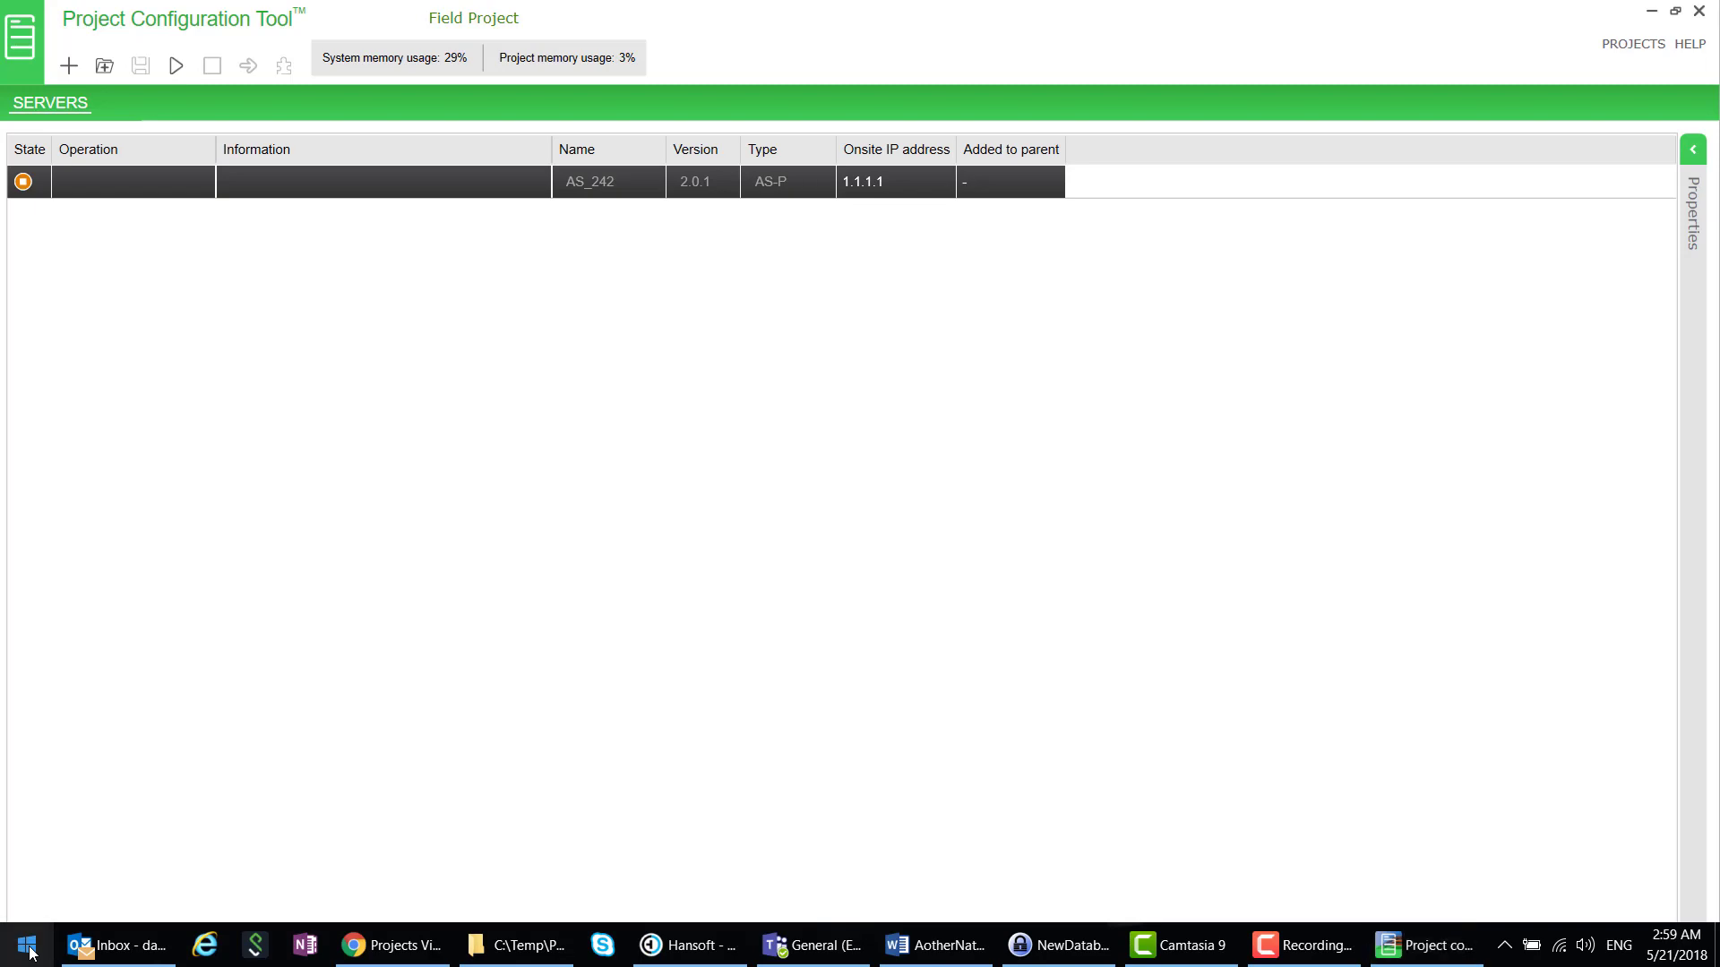
{"action": "left_click", "coordinate": [432, 695]}
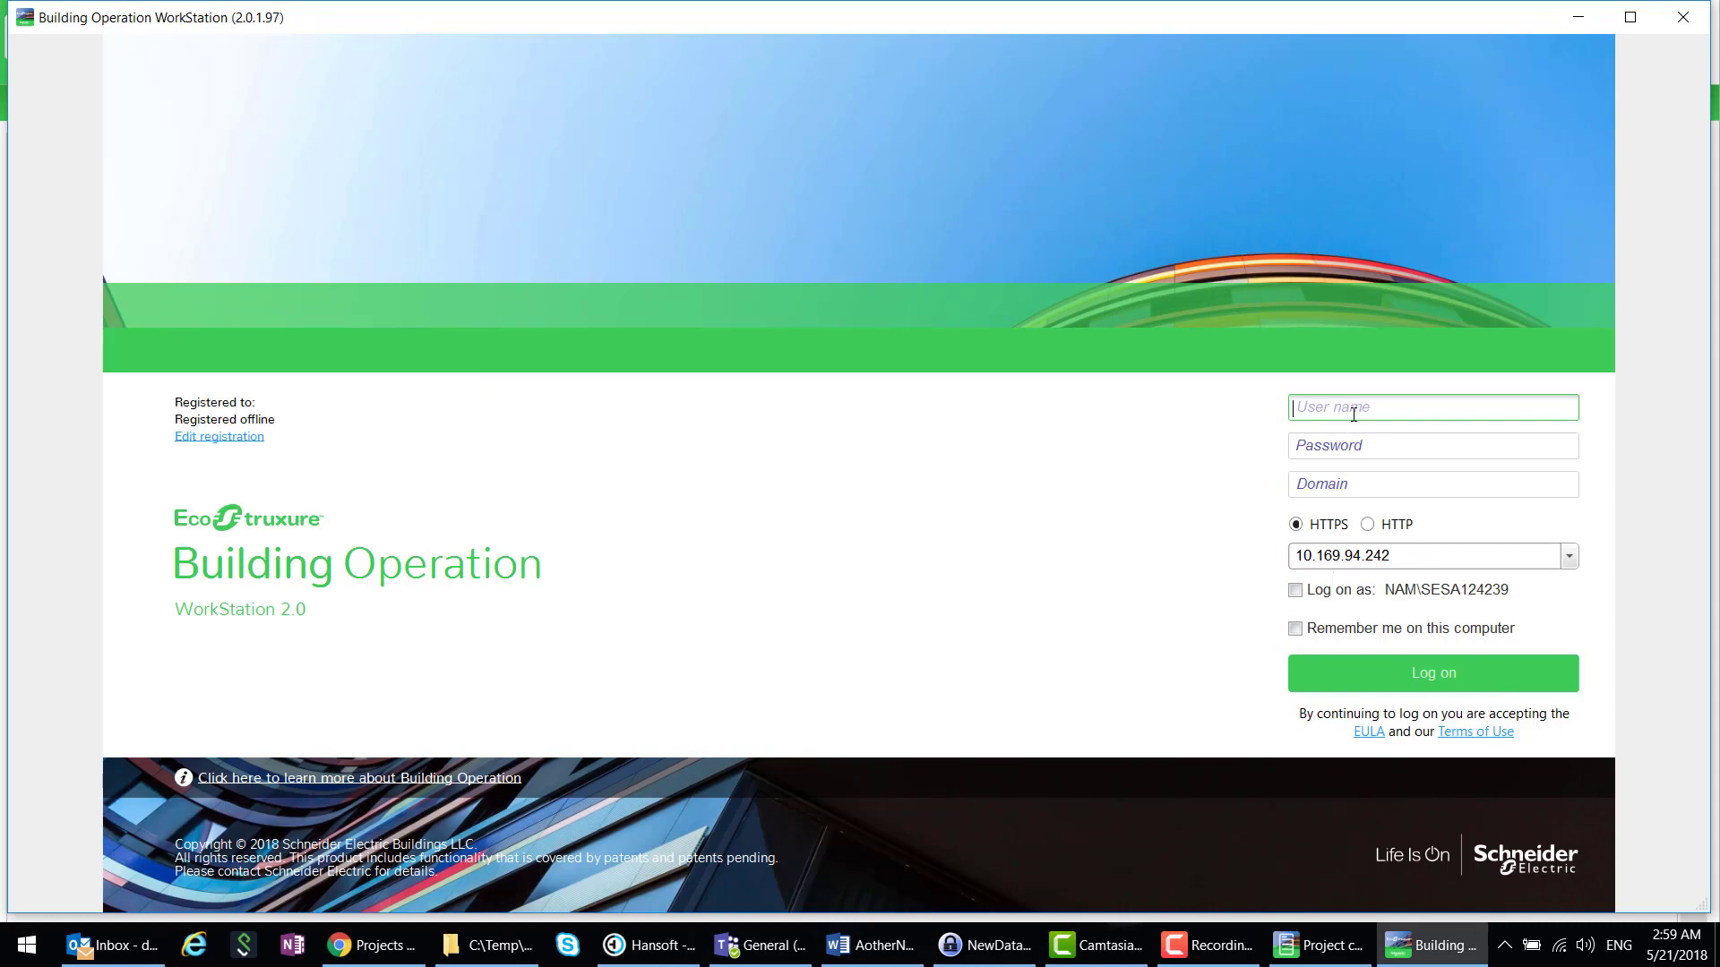
{"action": "type", "text": "admin"}
{"action": "key", "text": "Tab"}
{"action": "type", "text": "••••"}
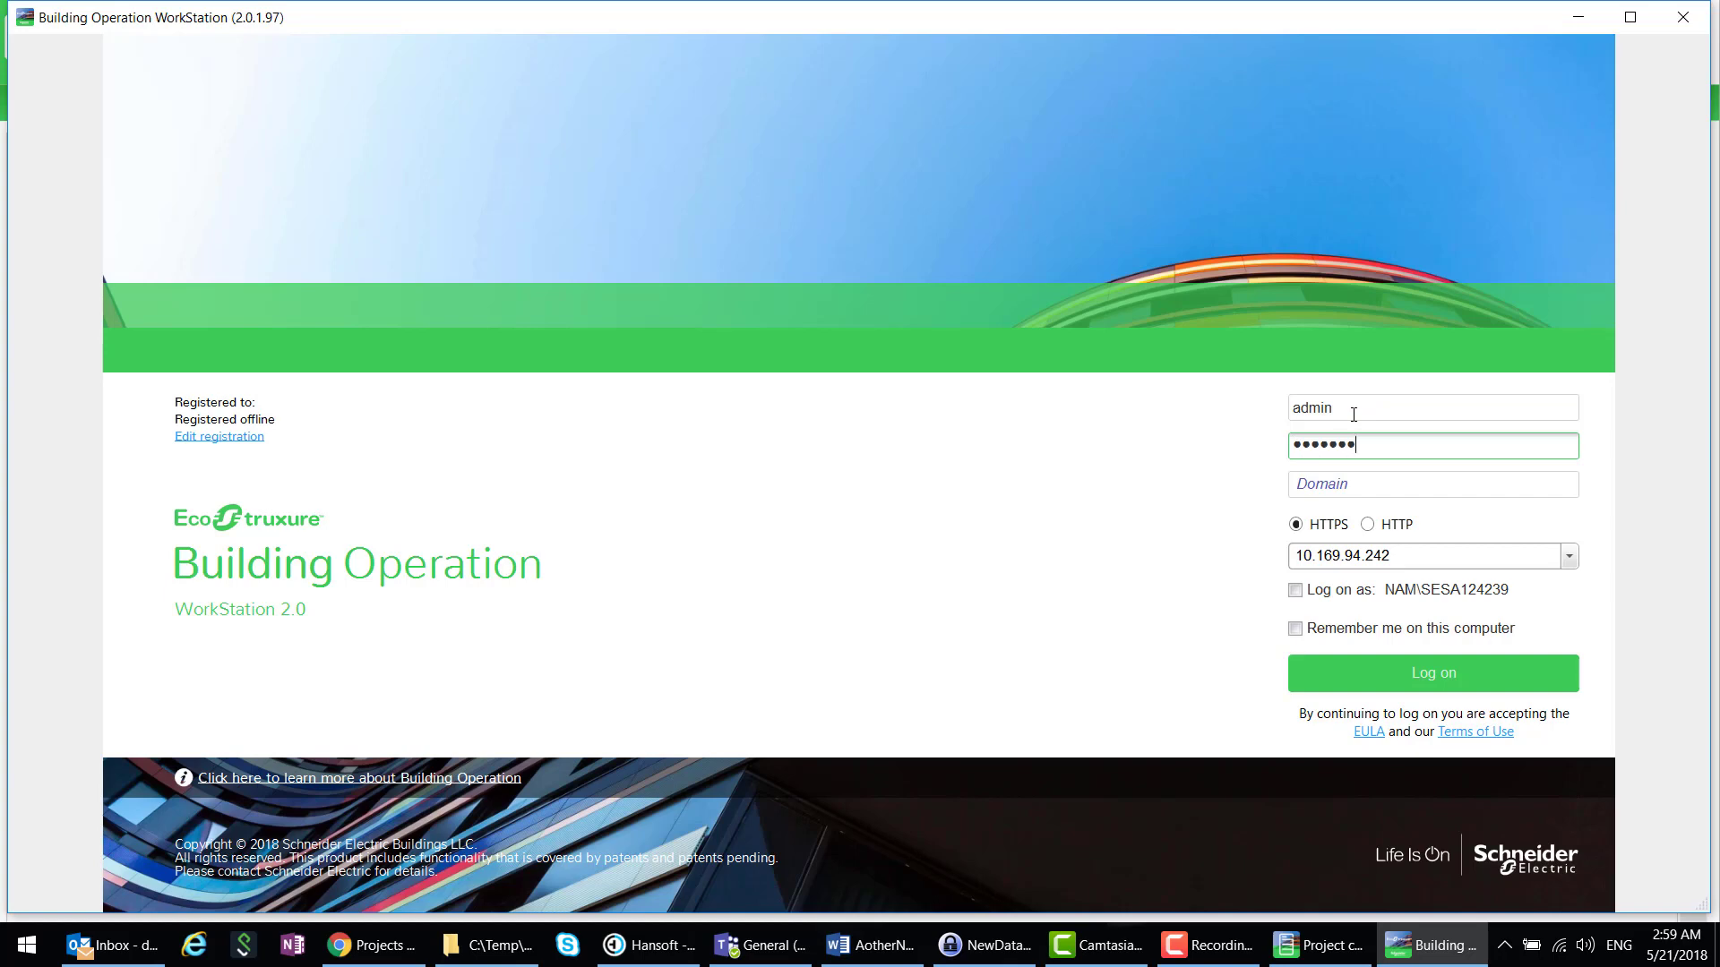
{"action": "key", "text": "BackSpace"}
{"action": "key", "text": "BackSpace"}
{"action": "key", "text": "BackSpace"}
{"action": "key", "text": "BackSpace"}
{"action": "key", "text": "BackSpace"}
{"action": "key", "text": "BackSpace"}
{"action": "type", "text": "••"}
{"action": "key", "text": "Return"}
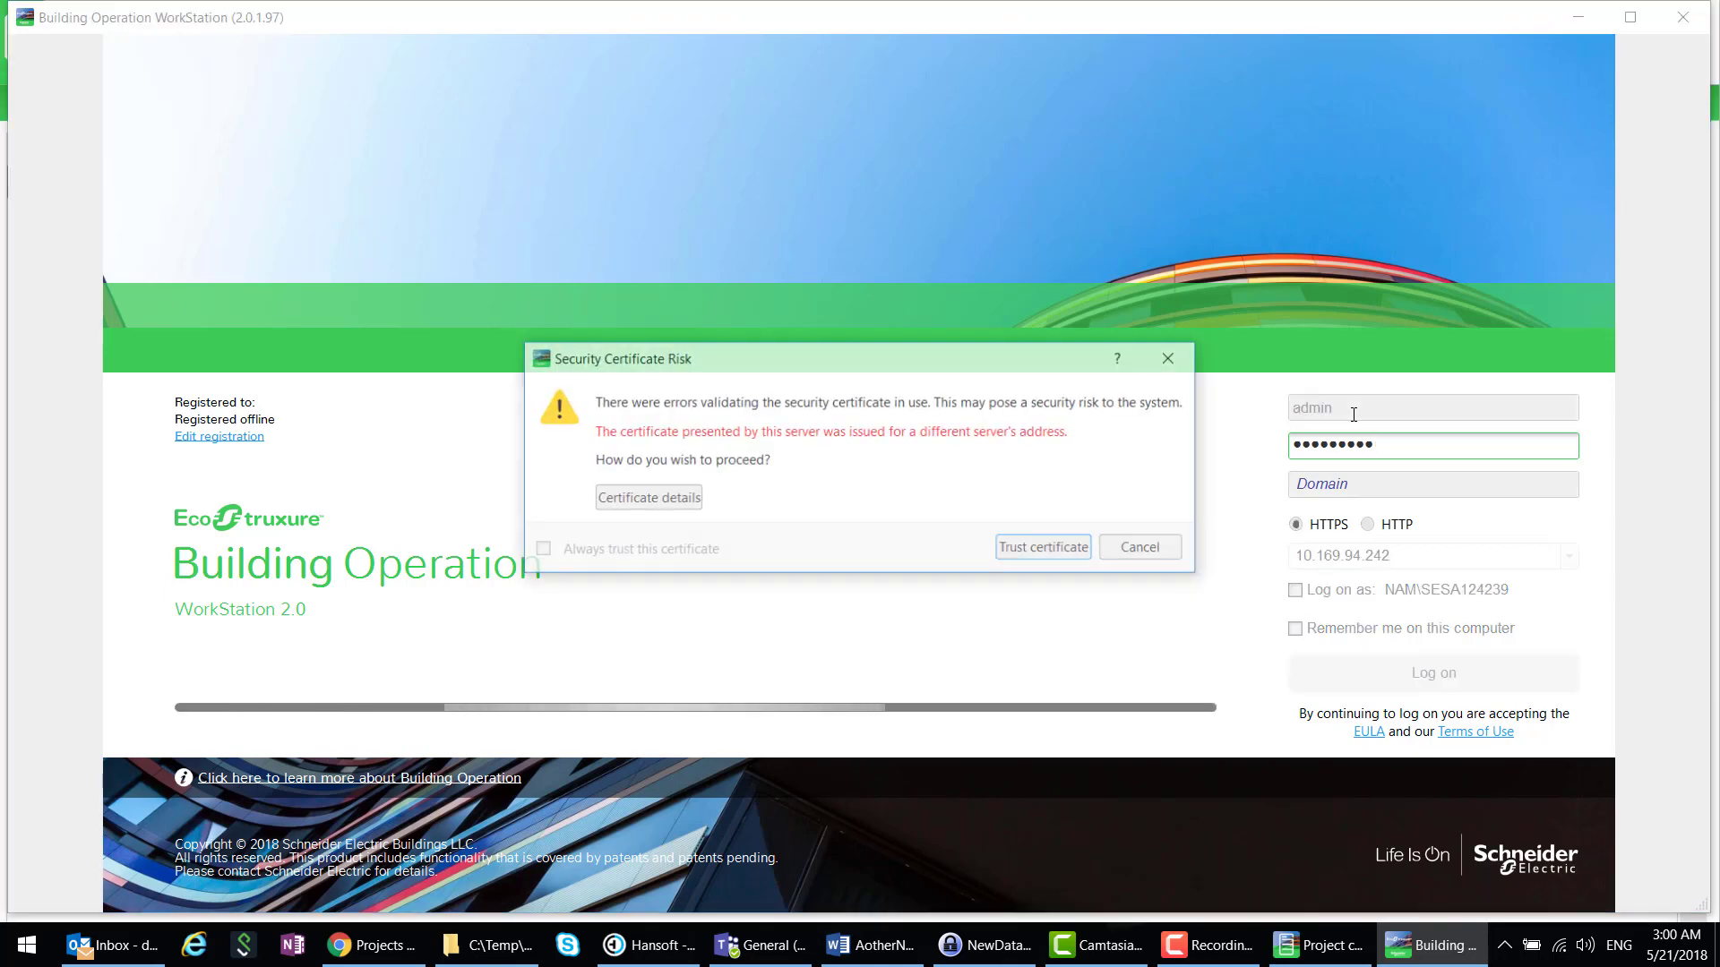
{"action": "key", "text": "Return"}
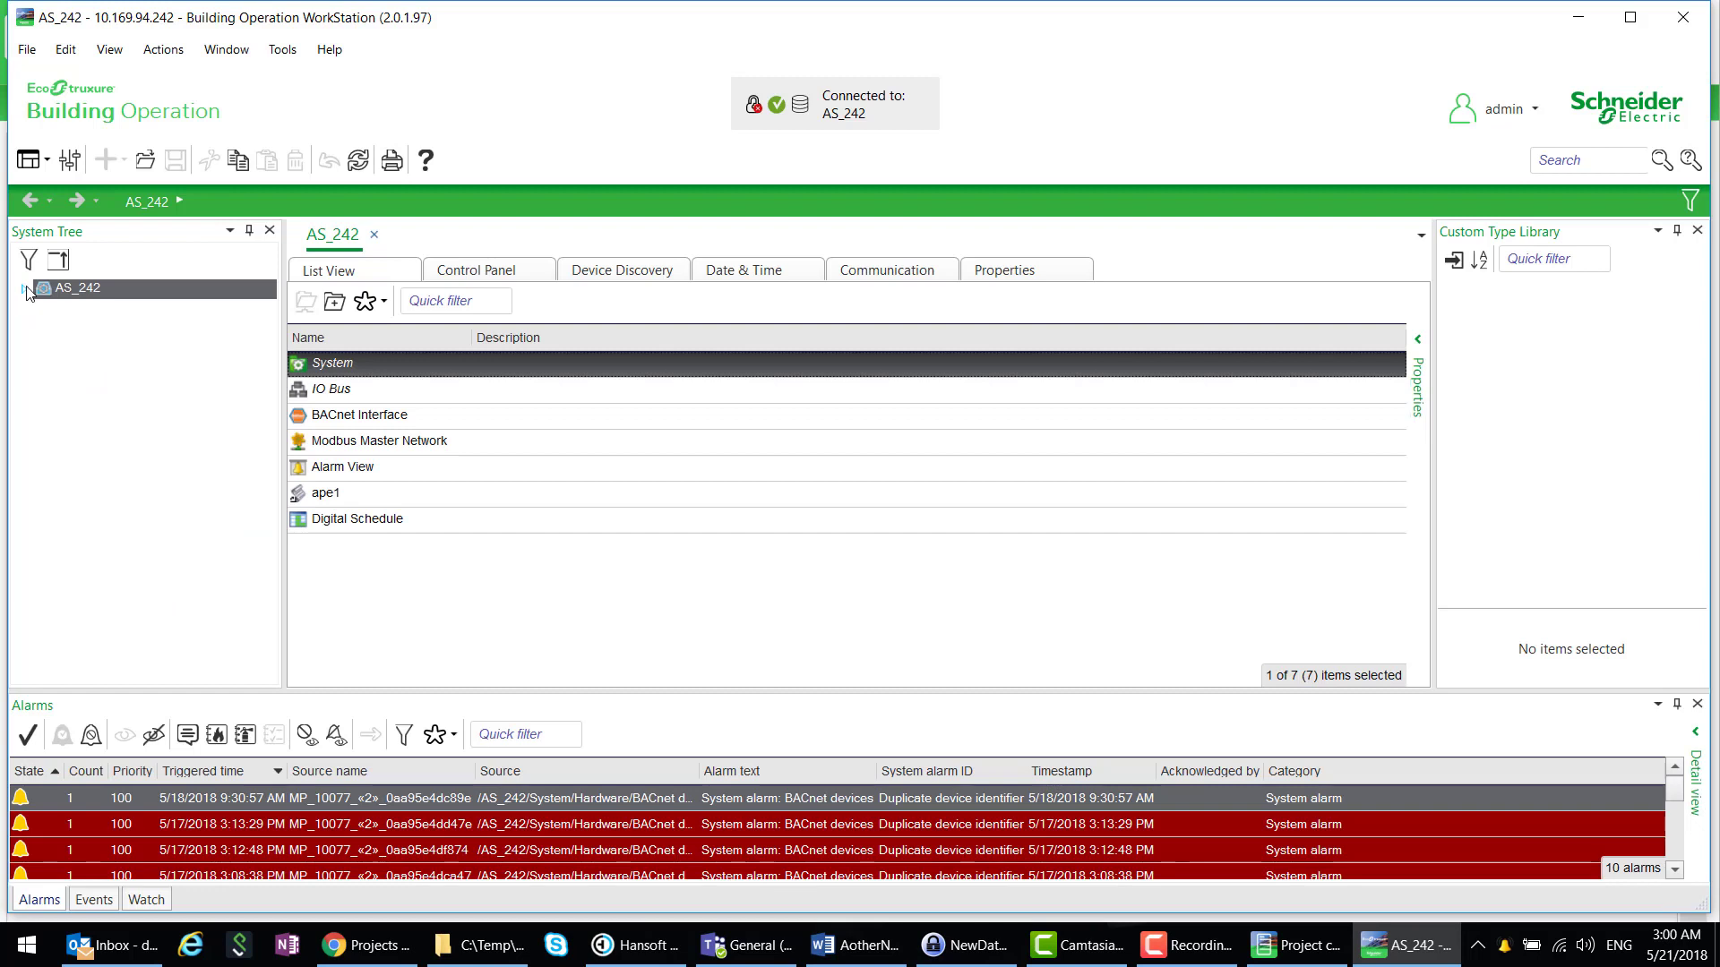
- Run a backup of AS_242 and close the Backup Status window once it succeeds
{"action": "left_click", "coordinate": [24, 288]}
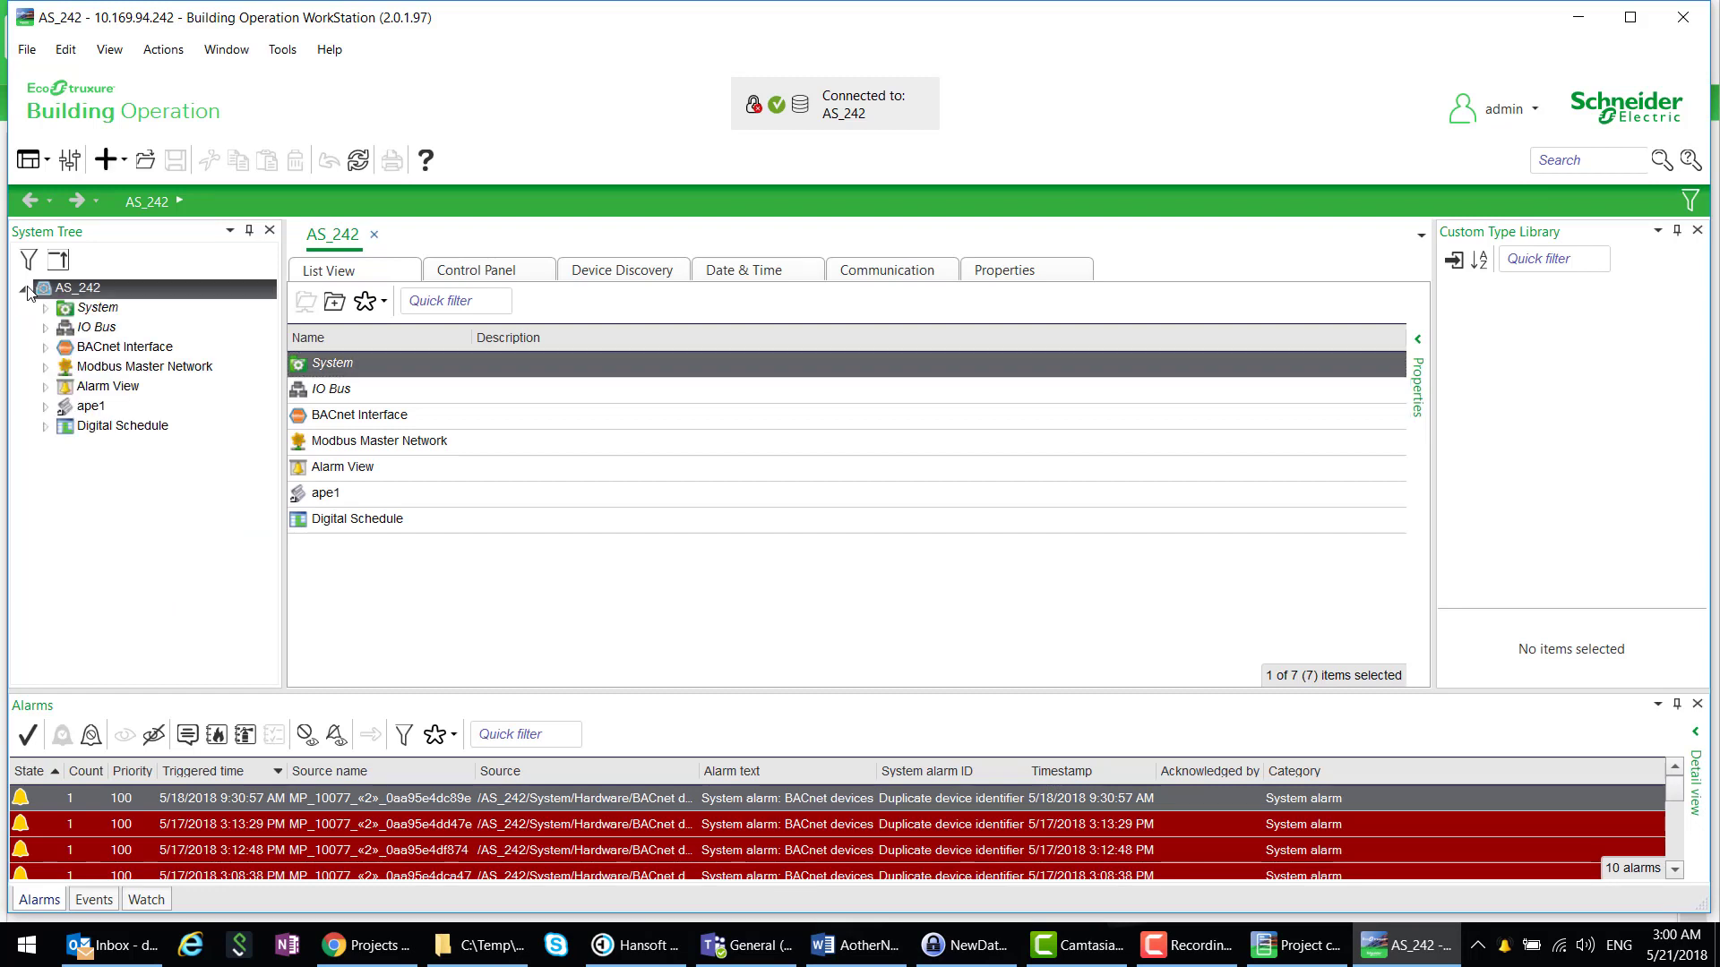
{"action": "left_click", "coordinate": [47, 349]}
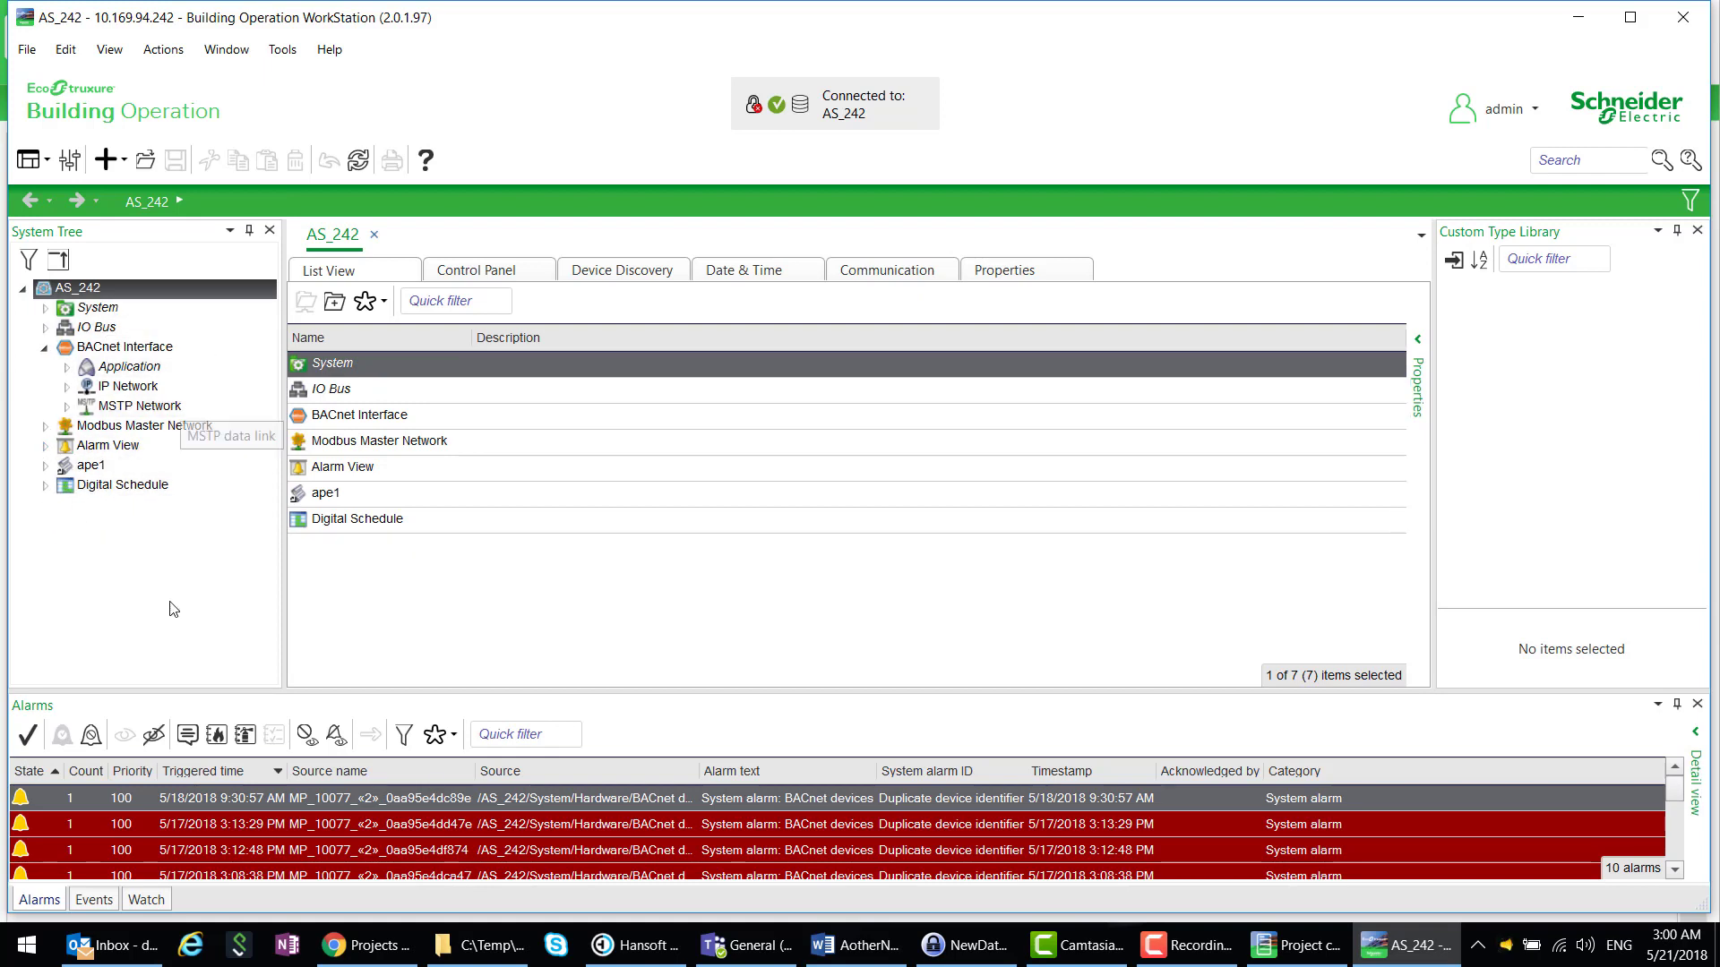
{"action": "left_click", "coordinate": [22, 290]}
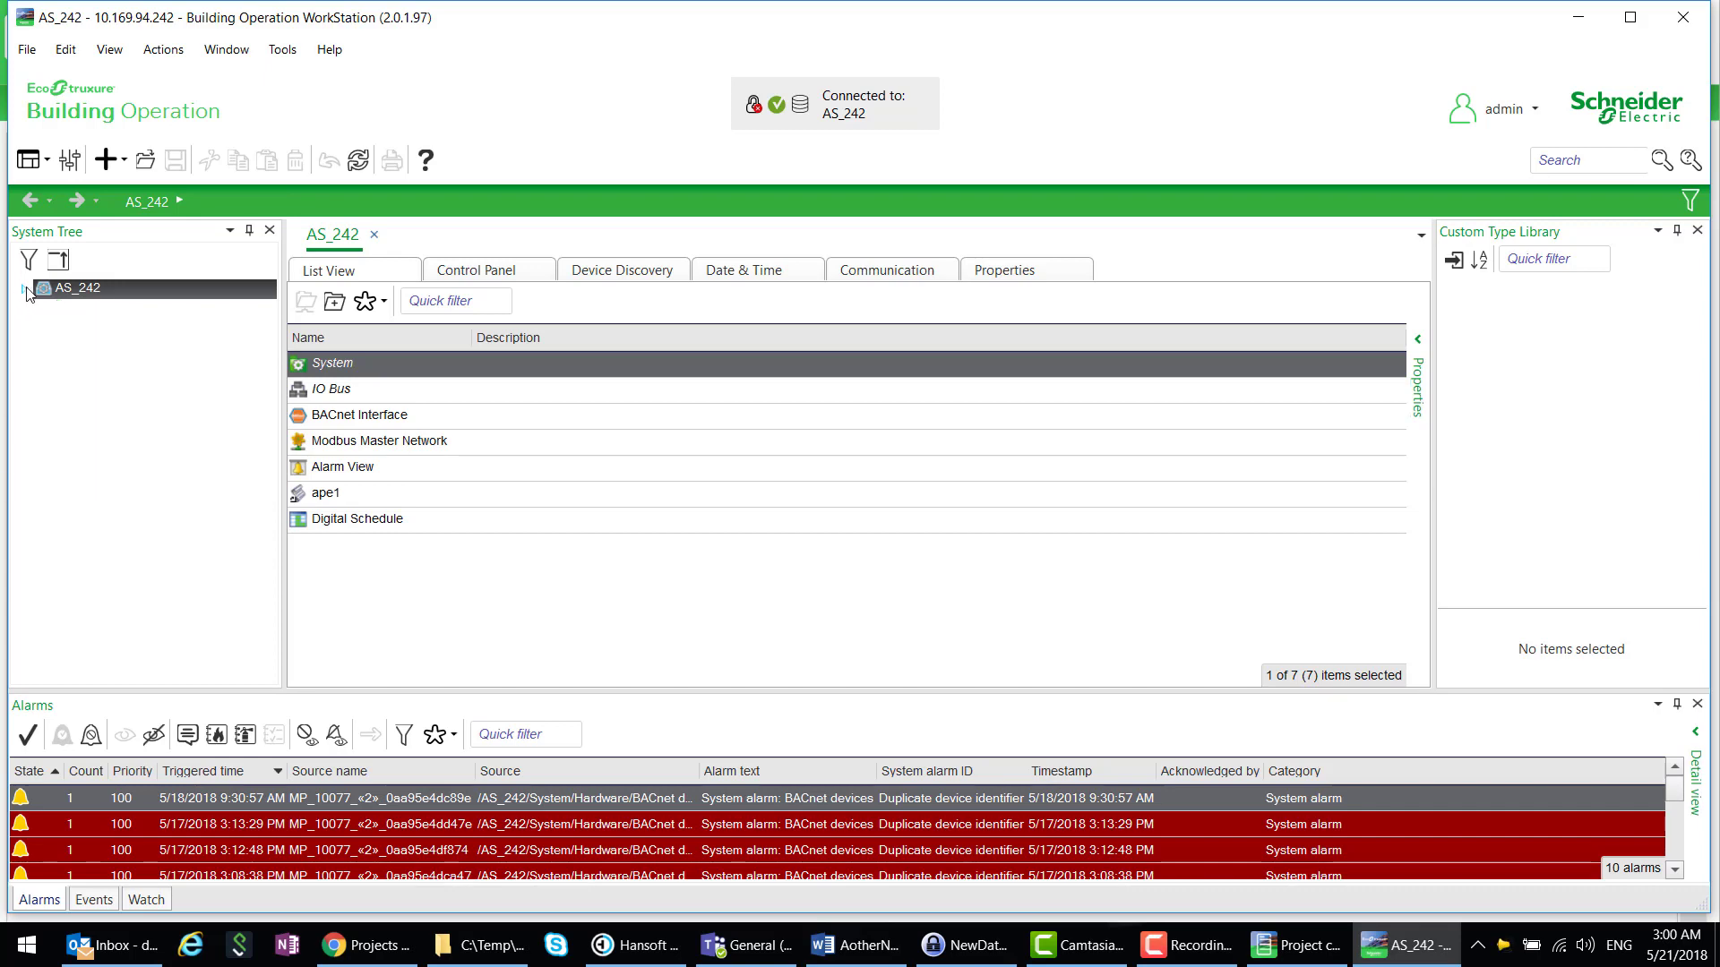
{"action": "right_click", "coordinate": [84, 292]}
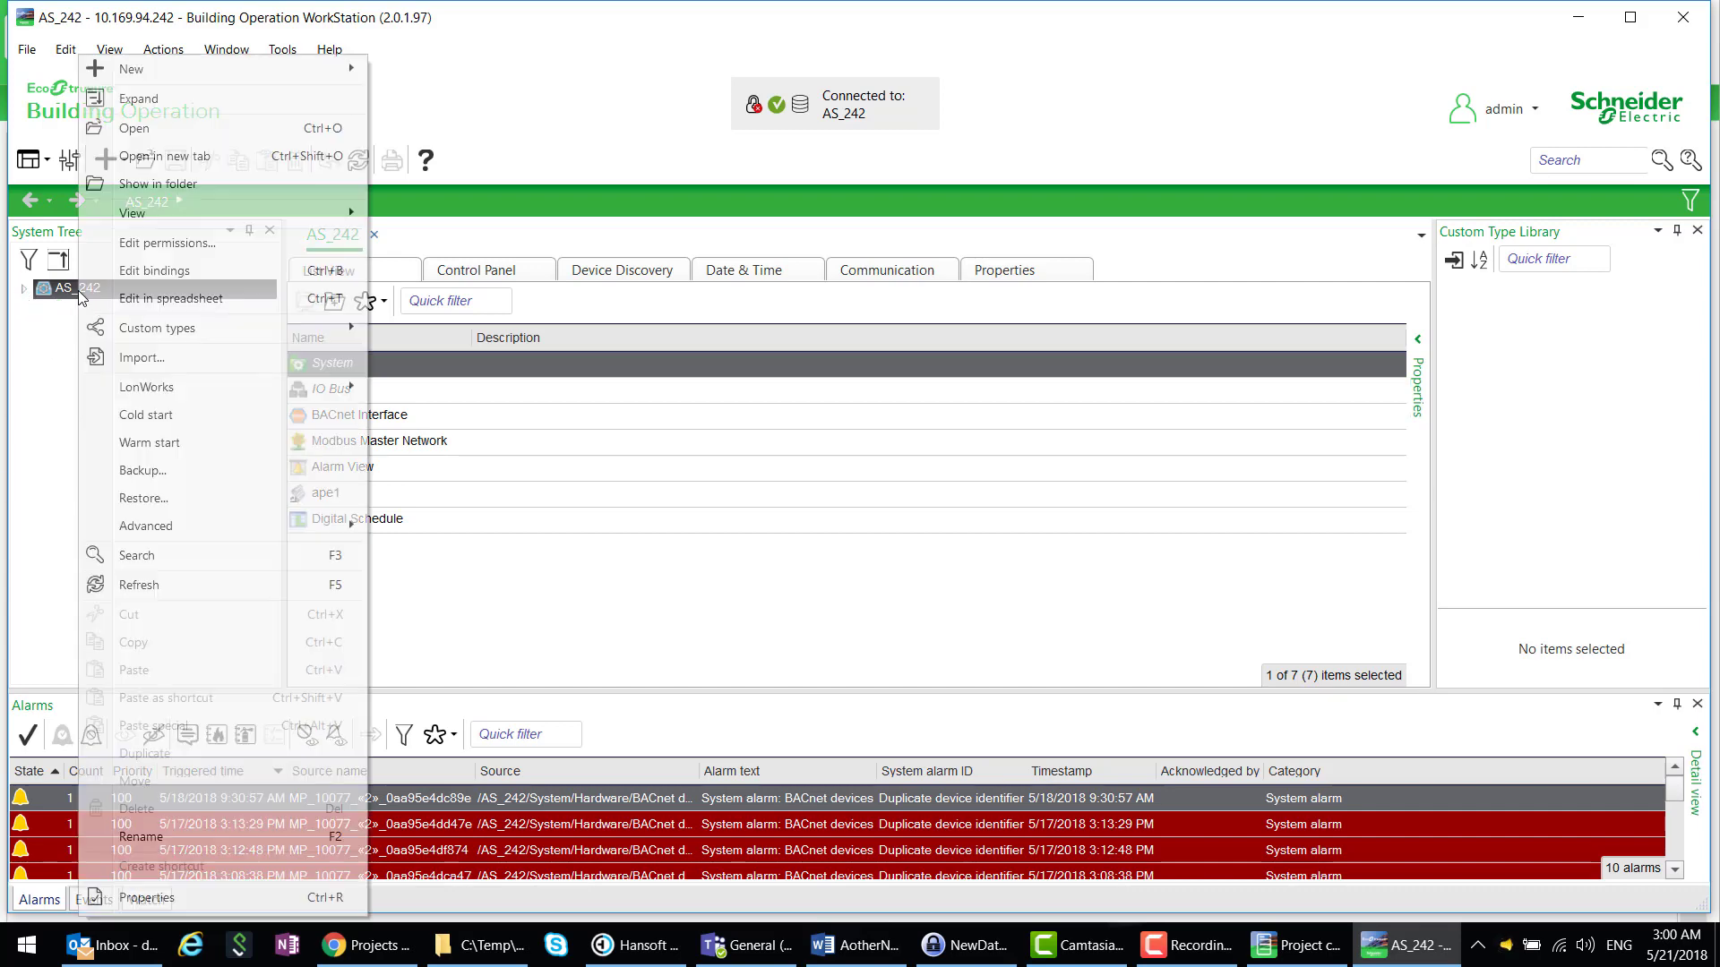
{"action": "left_click", "coordinate": [172, 472]}
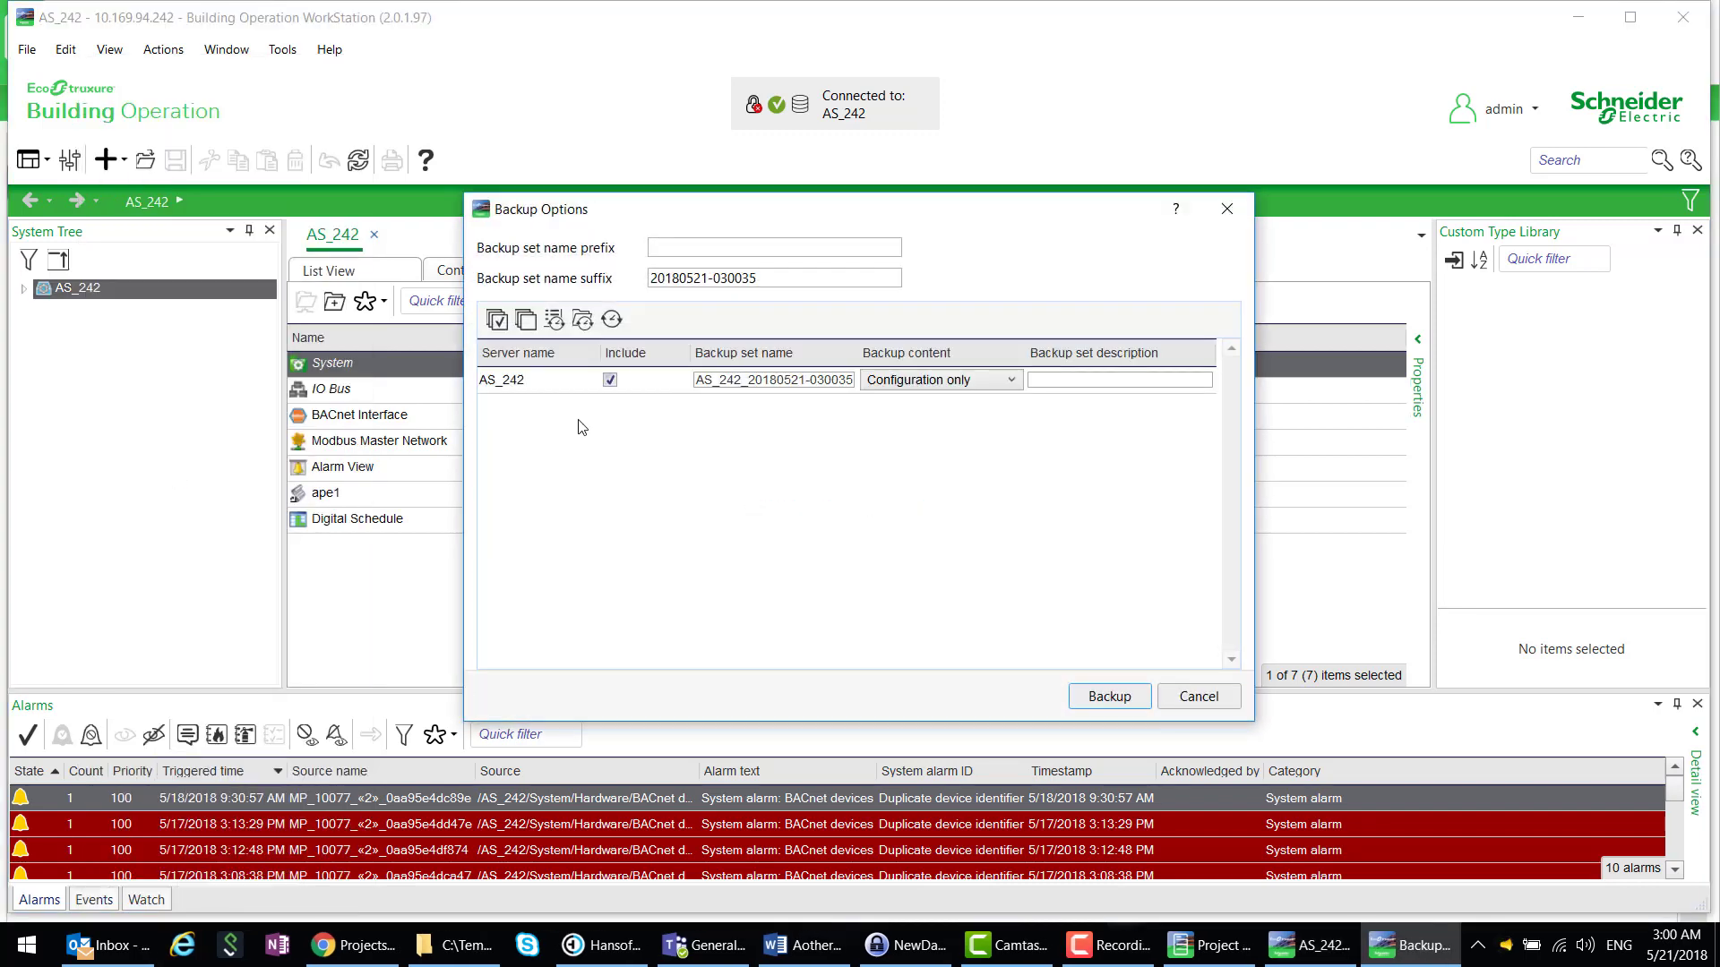
{"action": "left_click", "coordinate": [1104, 698]}
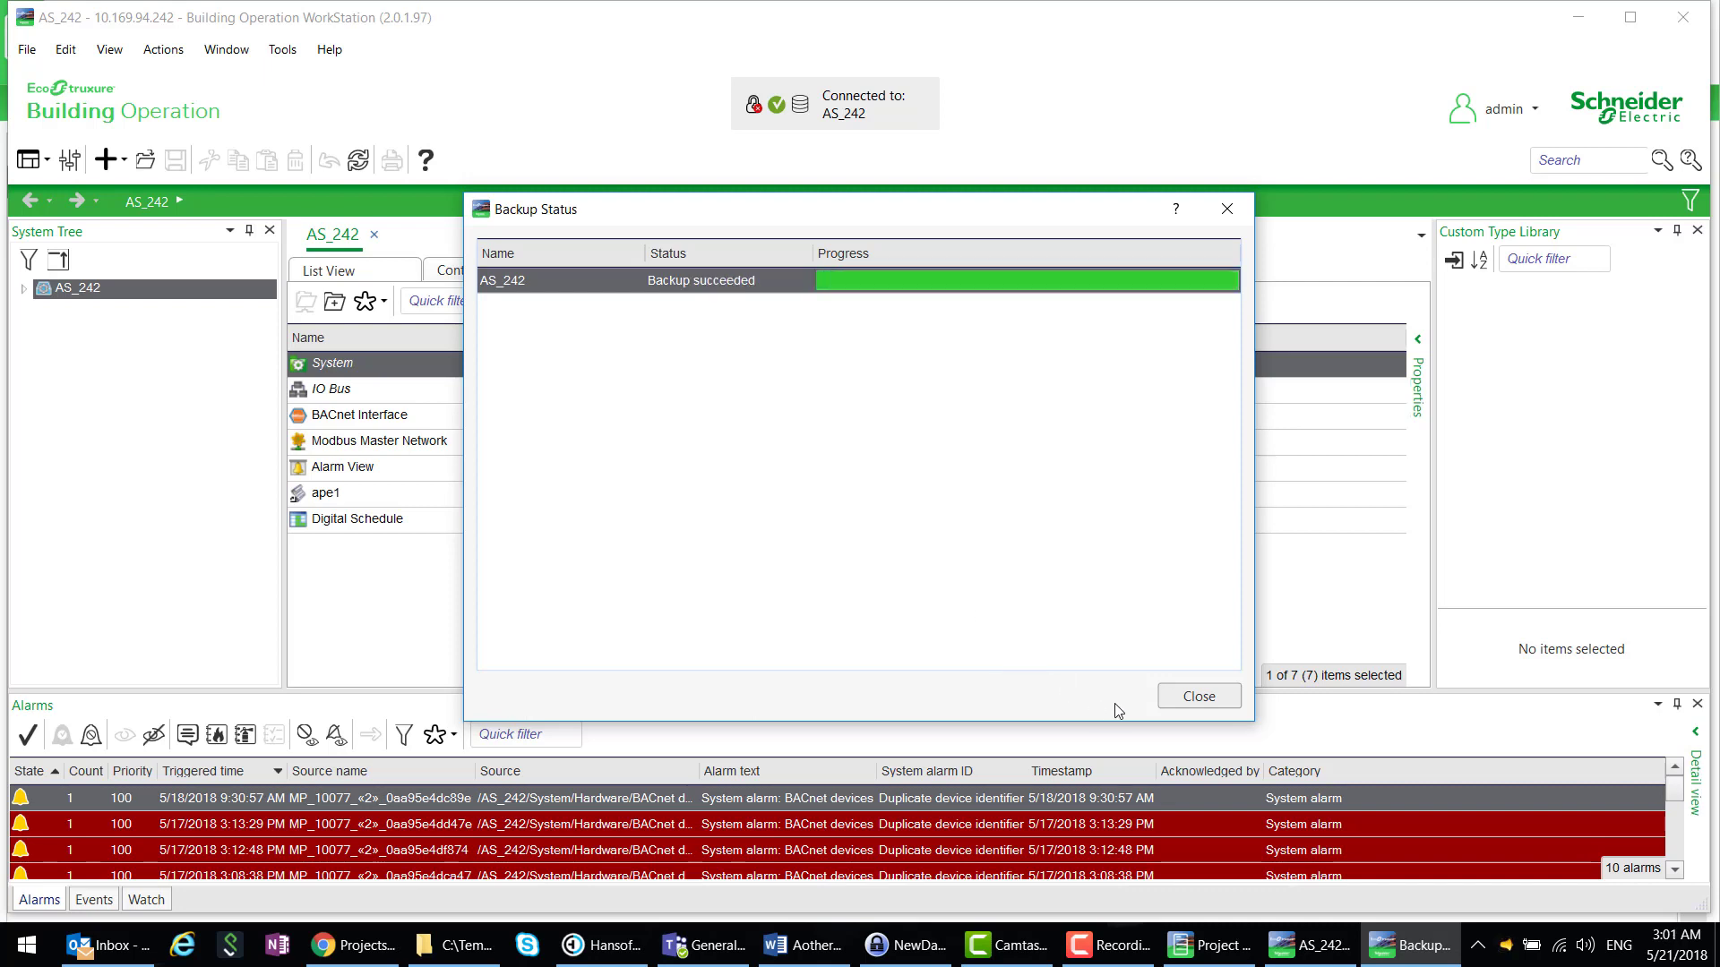
{"action": "left_click", "coordinate": [1223, 703]}
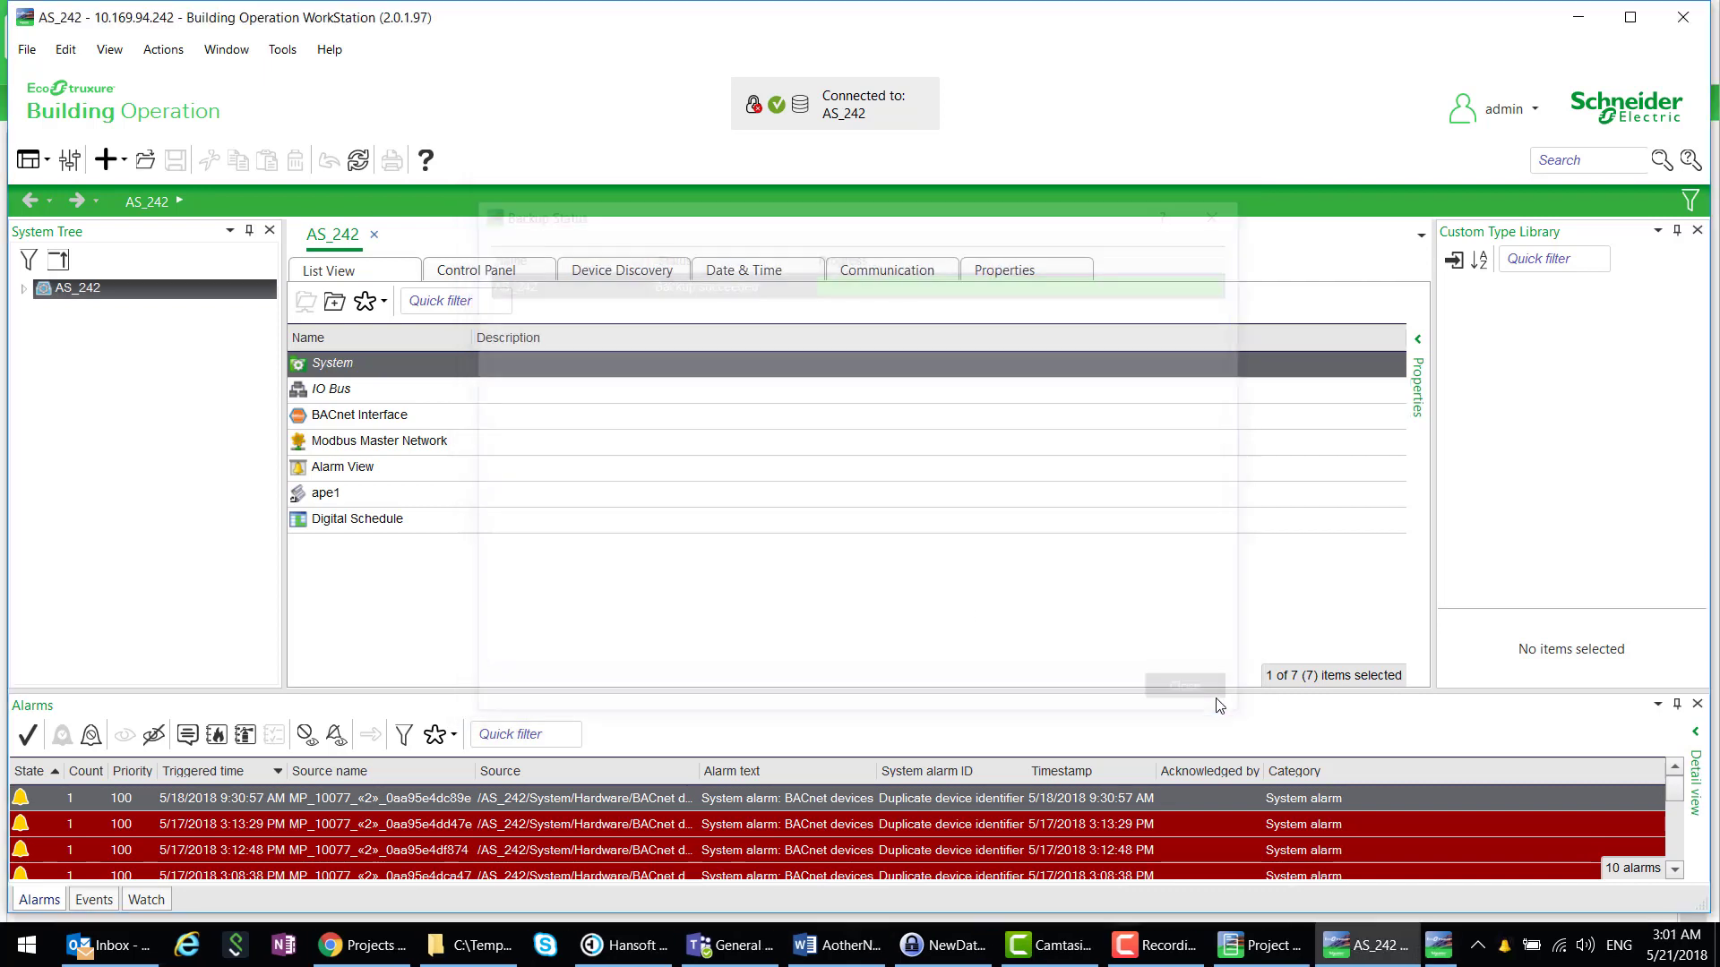
- Save the local AS_242 backup set as AS_242_20180521-030035.xbk in C:\Temp\PCT Video
{"action": "left_click", "coordinate": [23, 290]}
{"action": "left_click", "coordinate": [45, 309]}
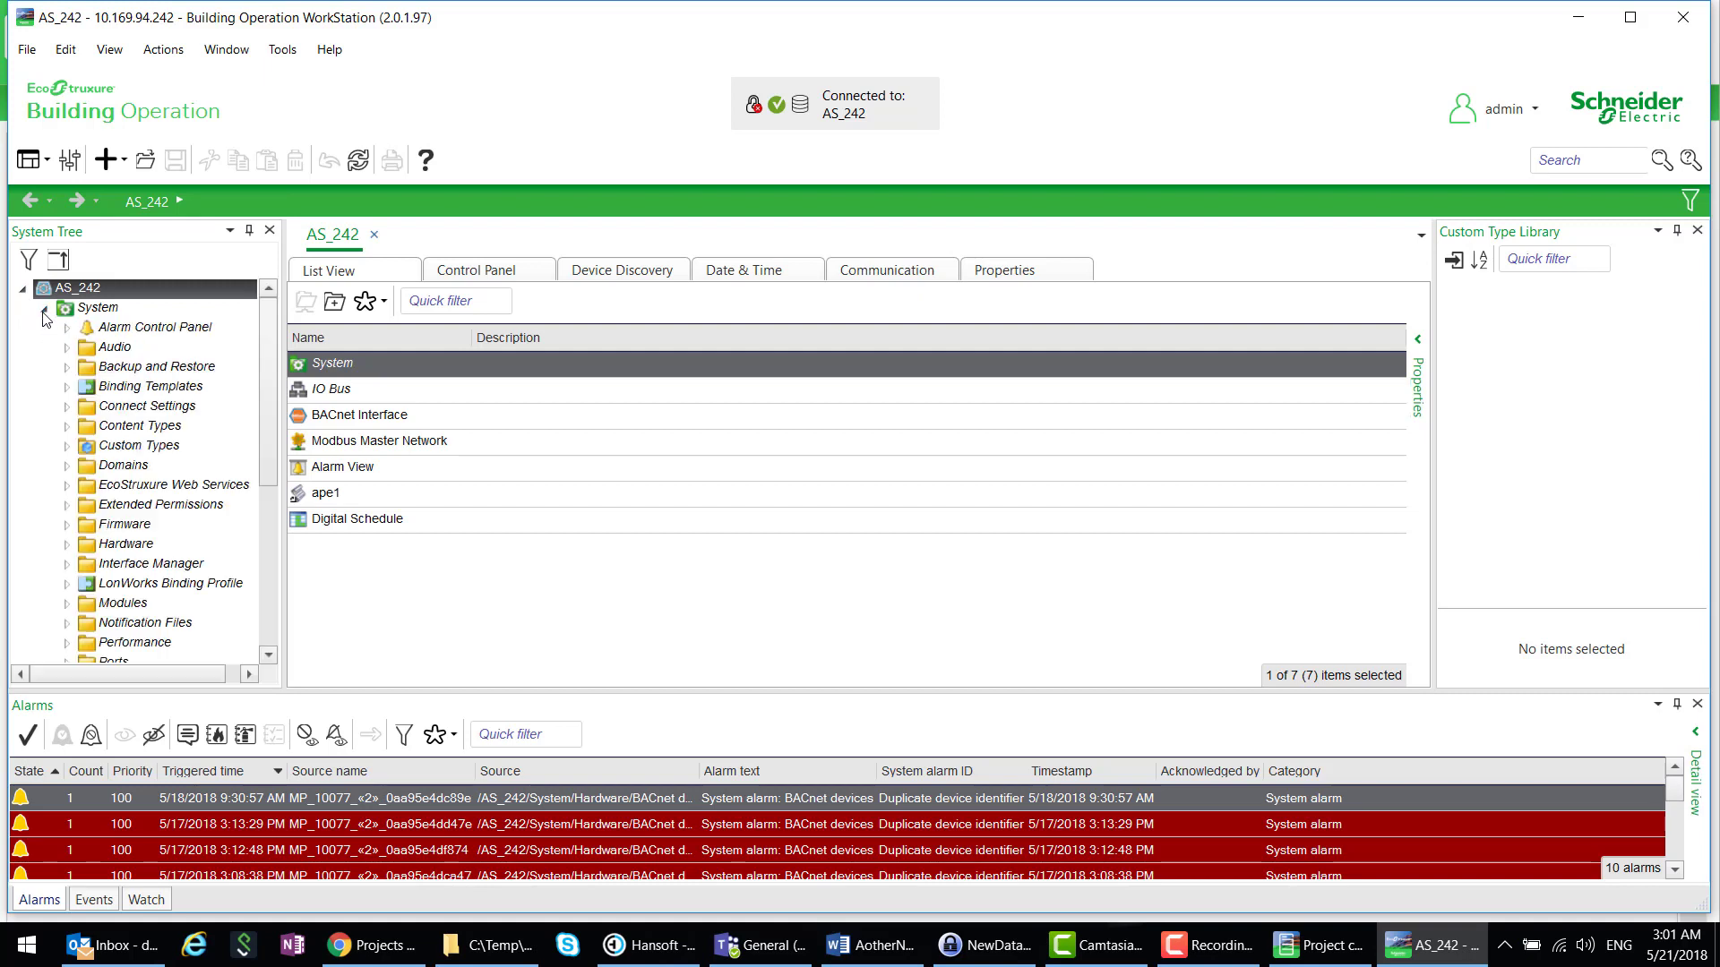
{"action": "left_click", "coordinate": [67, 367]}
{"action": "left_click", "coordinate": [88, 407]}
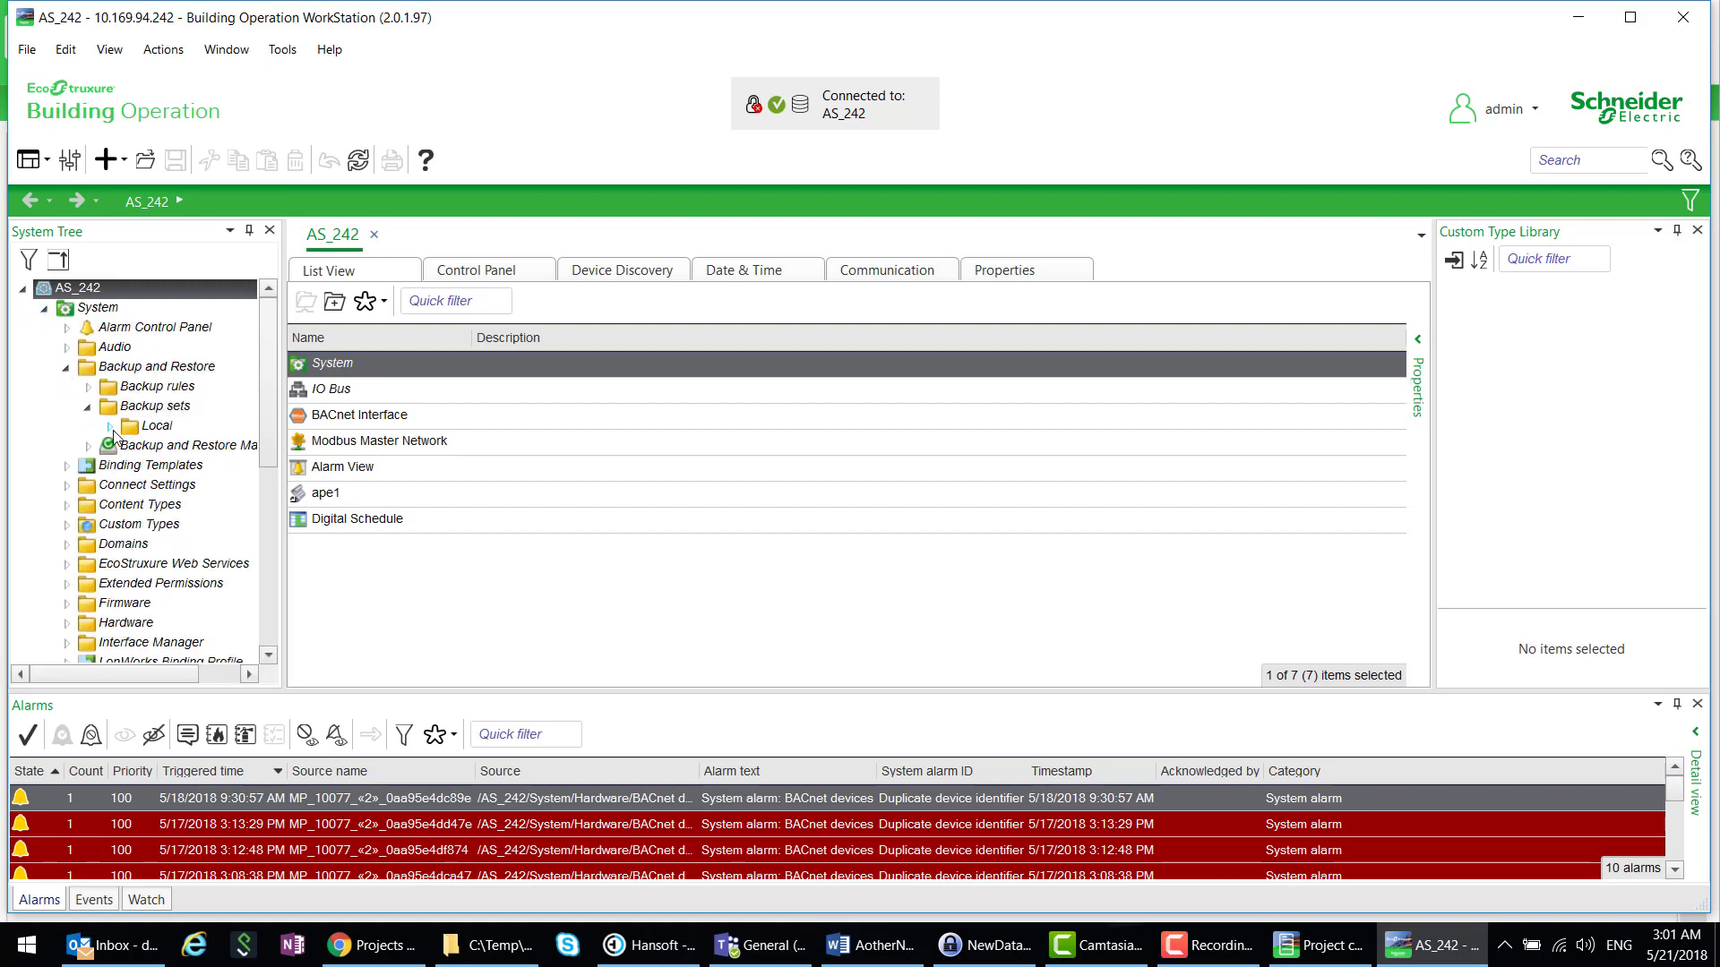
{"action": "left_click", "coordinate": [109, 426]}
{"action": "right_click", "coordinate": [170, 445]}
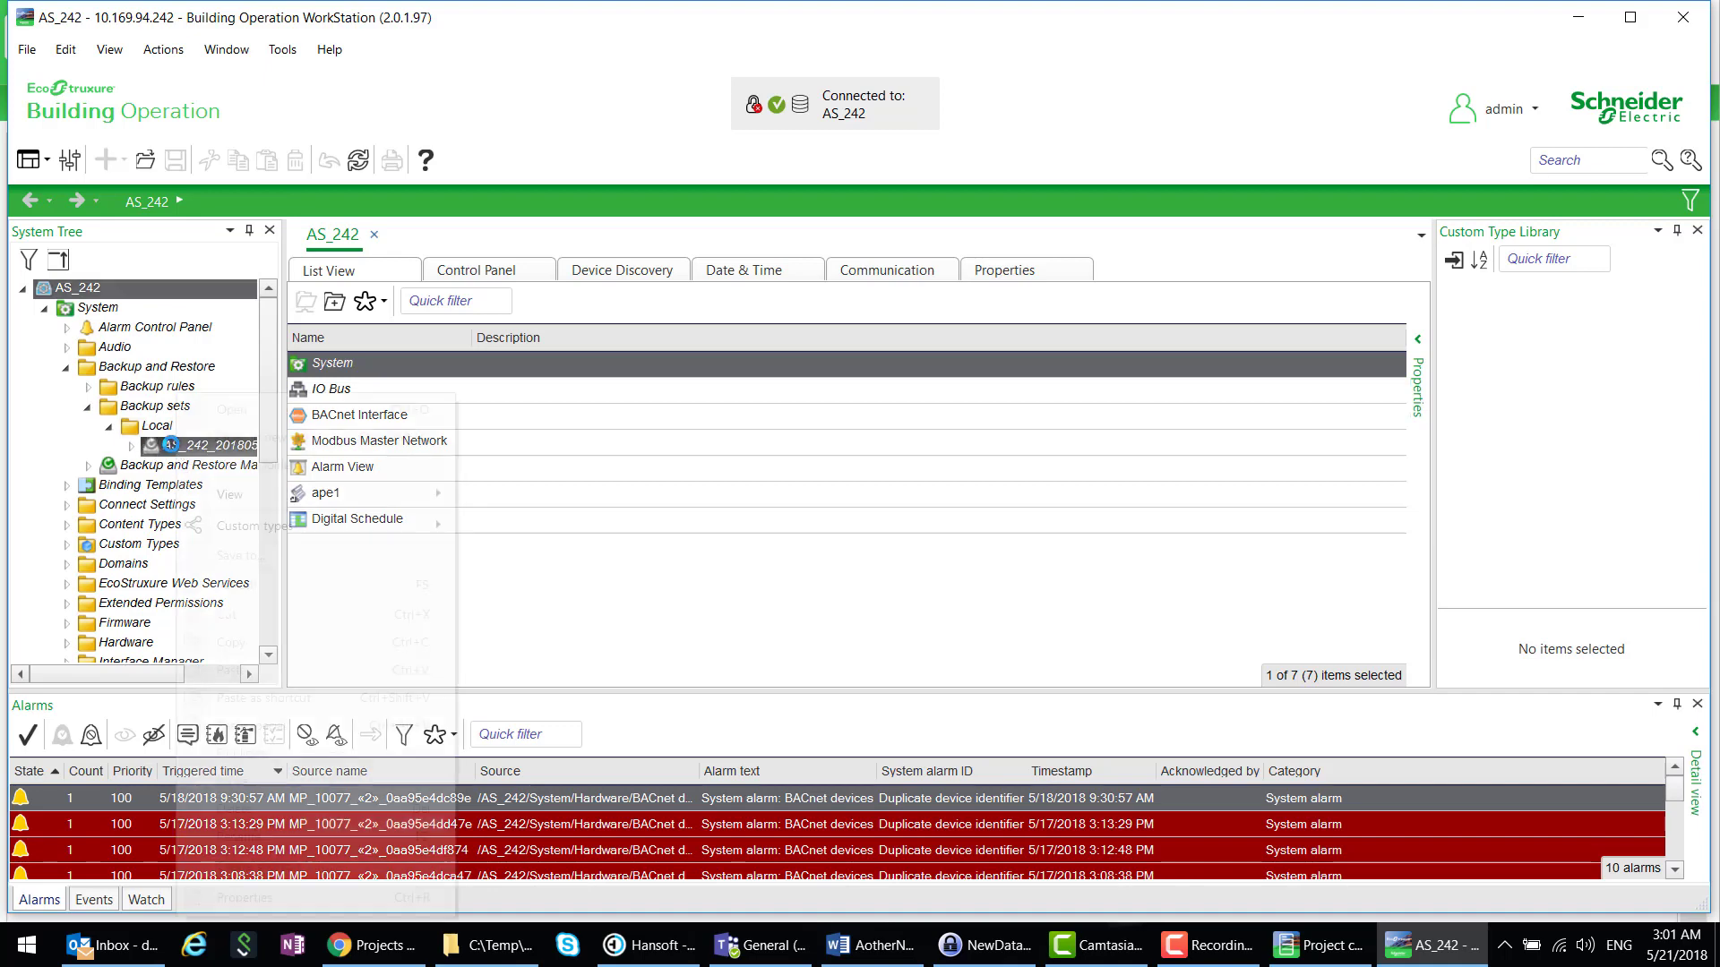
{"action": "left_click", "coordinate": [238, 559]}
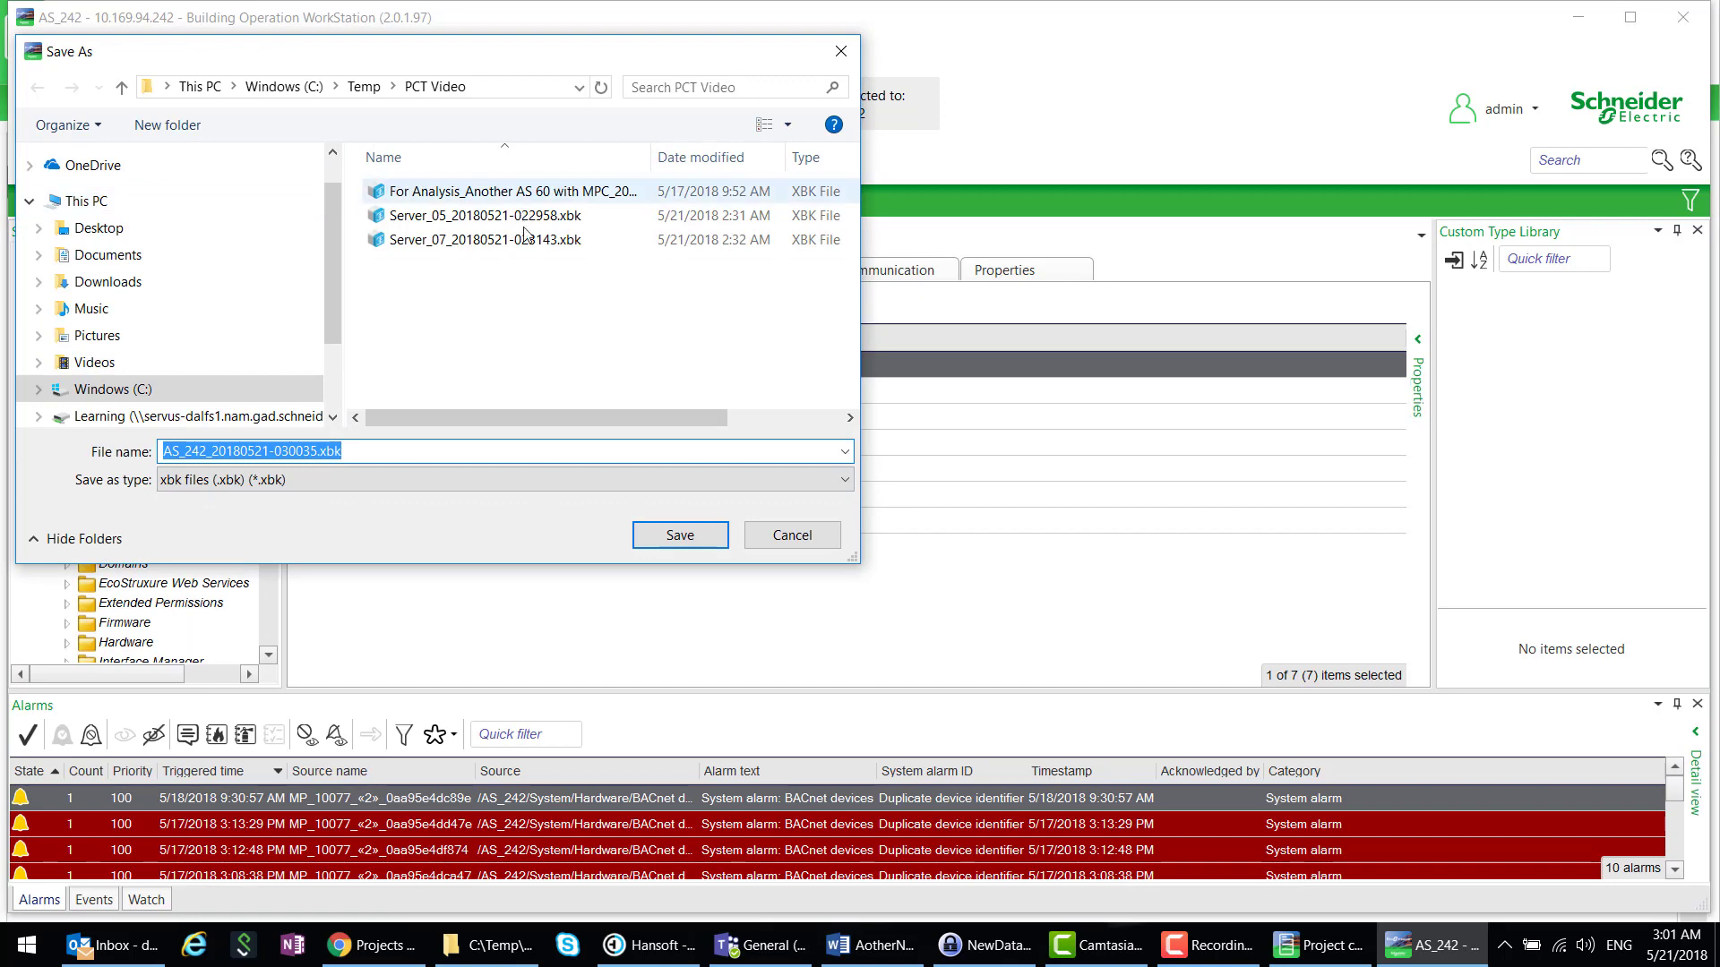
{"action": "left_click", "coordinate": [663, 537]}
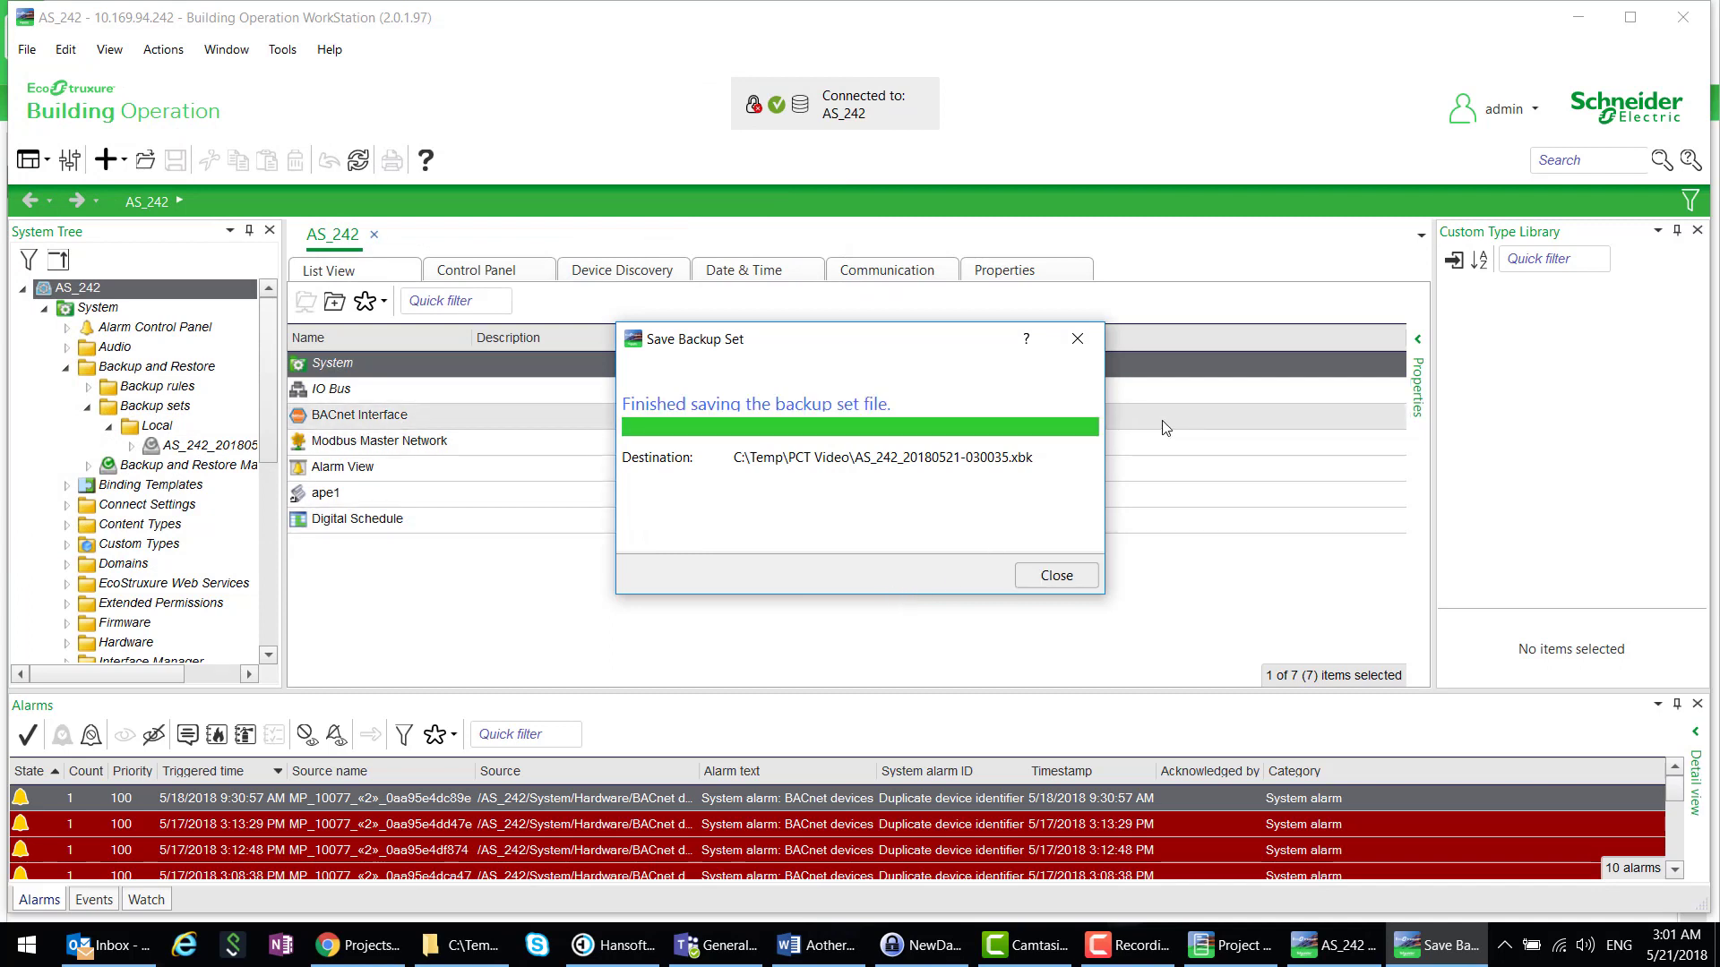
{"action": "left_click", "coordinate": [1055, 577]}
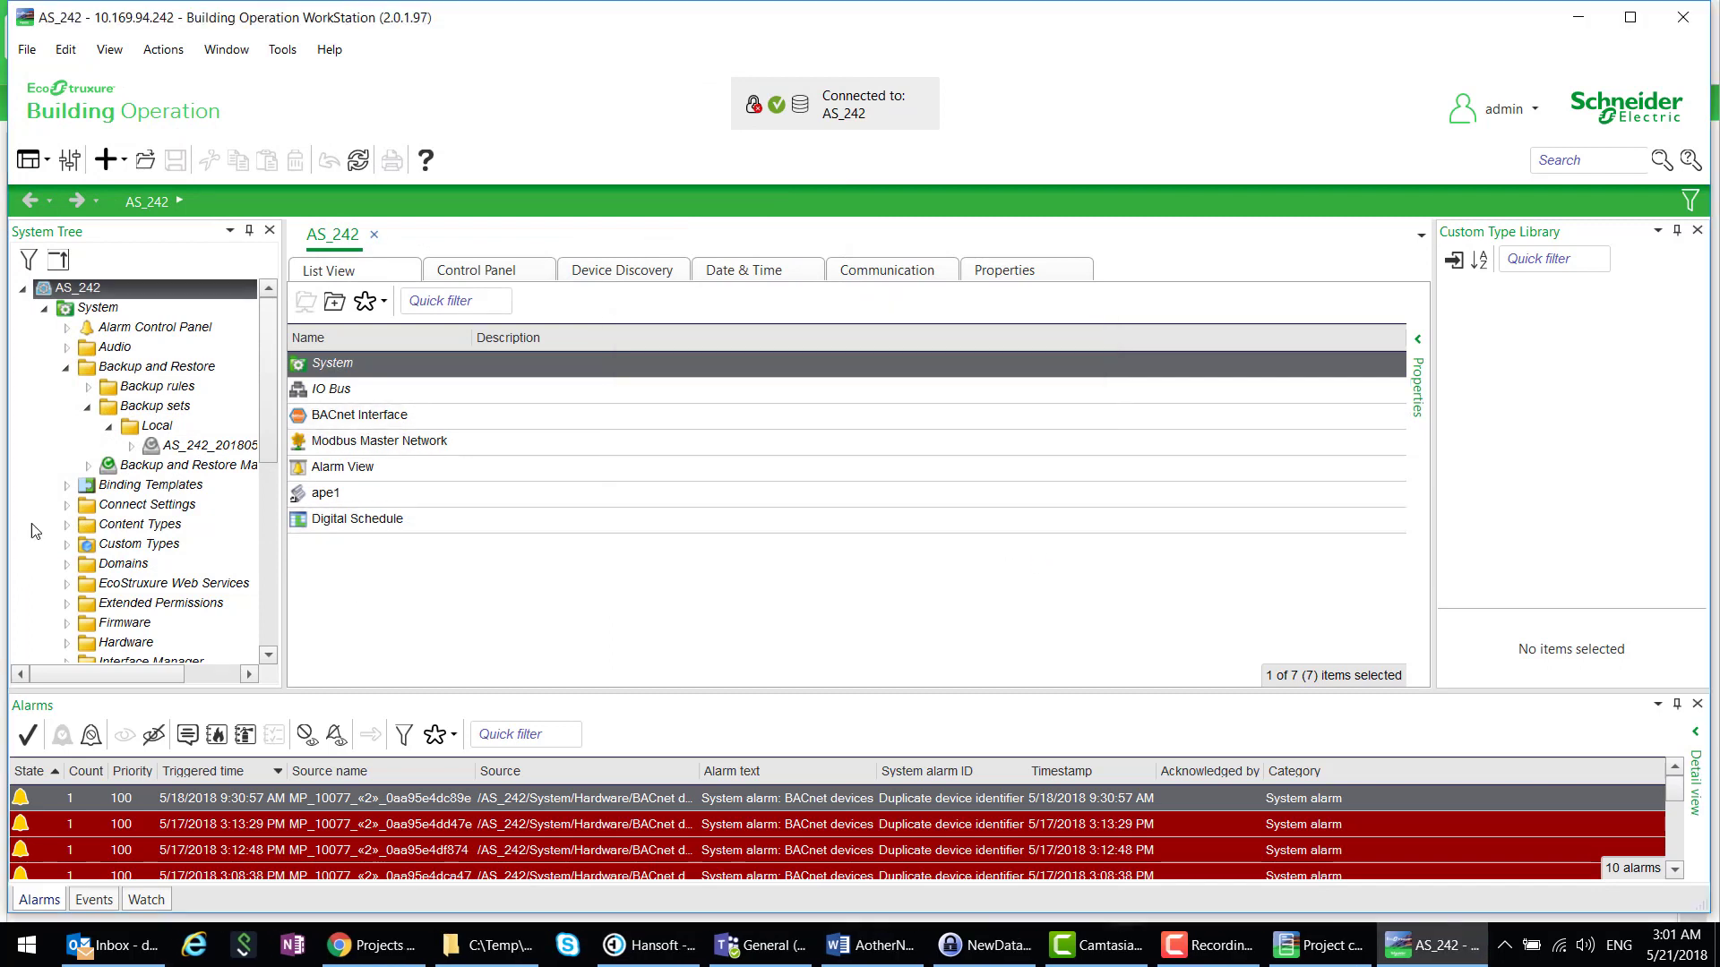
{"action": "left_click", "coordinate": [23, 290]}
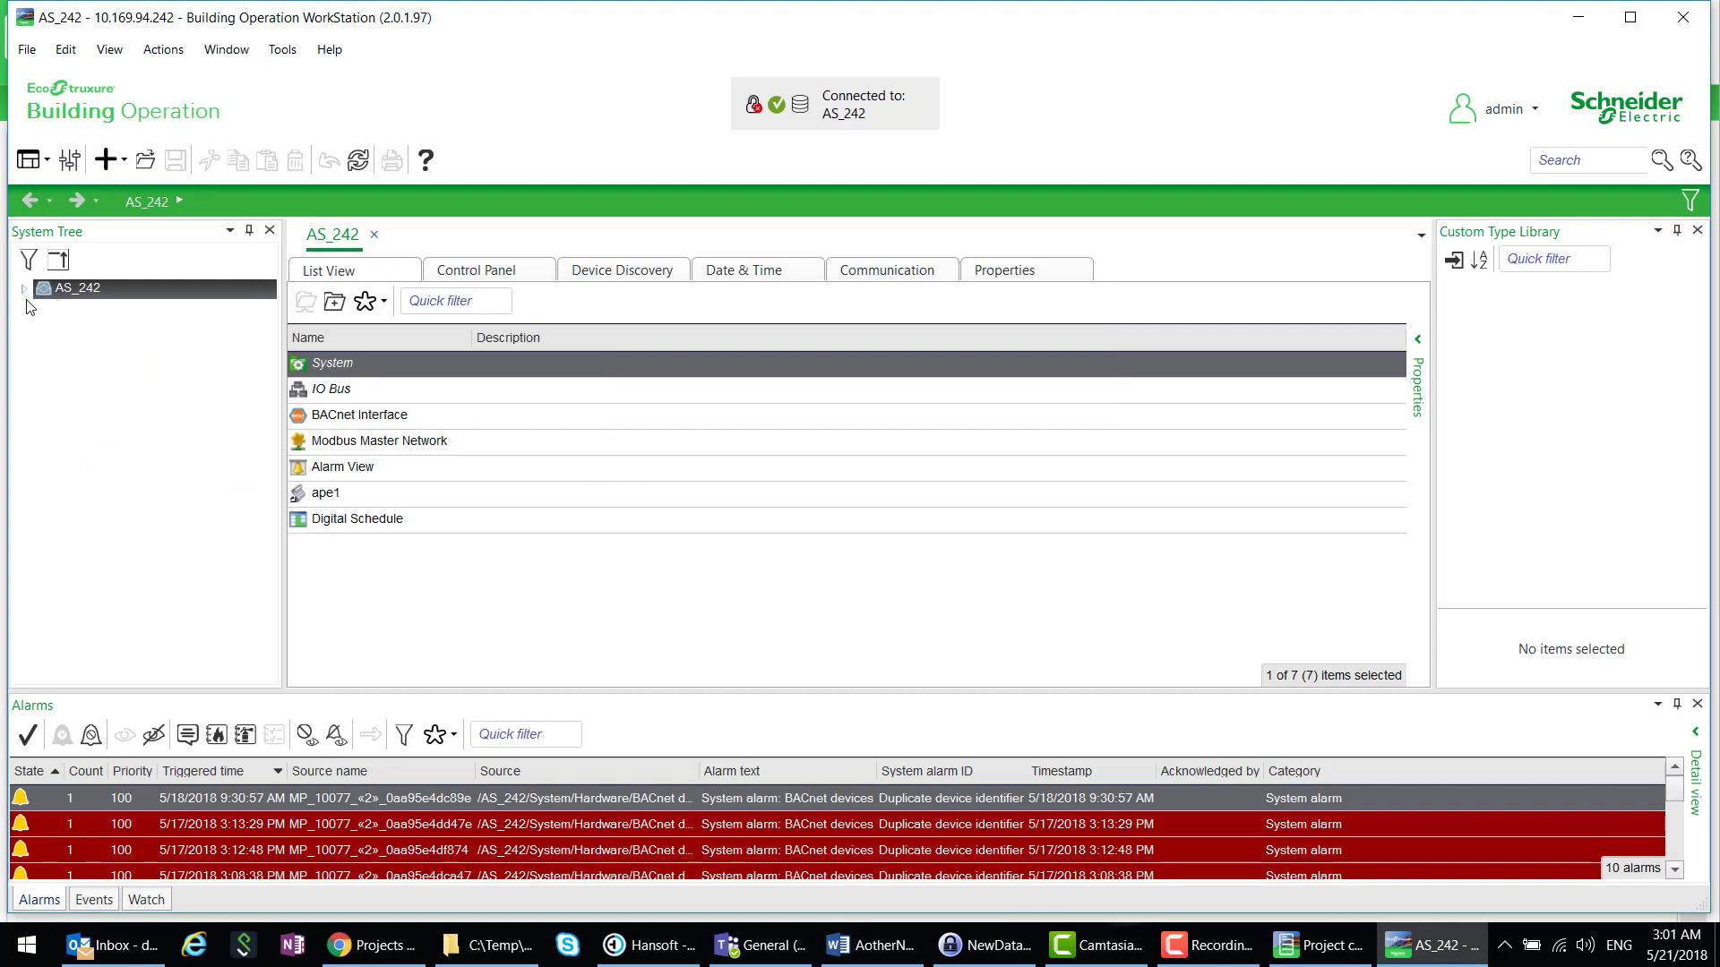
- Close WorkStation and start the AS_242 server in Field Project
{"action": "left_click", "coordinate": [1679, 20]}
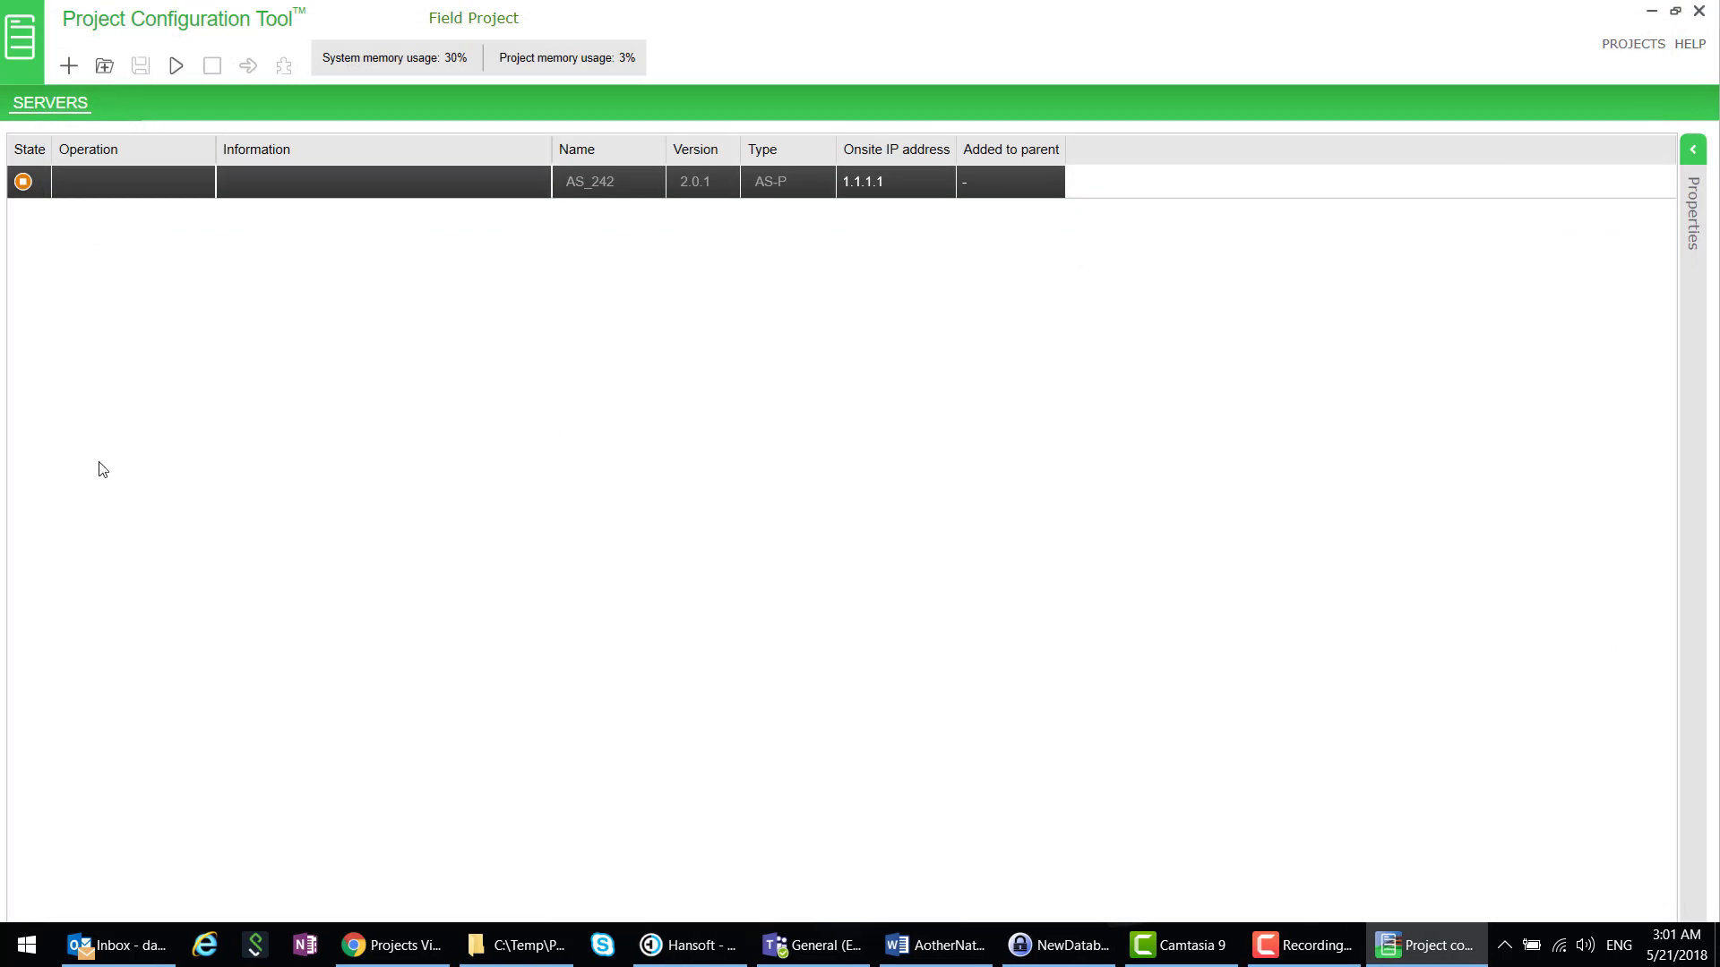
{"action": "left_click", "coordinate": [177, 67]}
- Launch WorkStation from PCT, log on to AS_242 as admin, and choose the Engineering workspace
{"action": "left_click", "coordinate": [284, 65]}
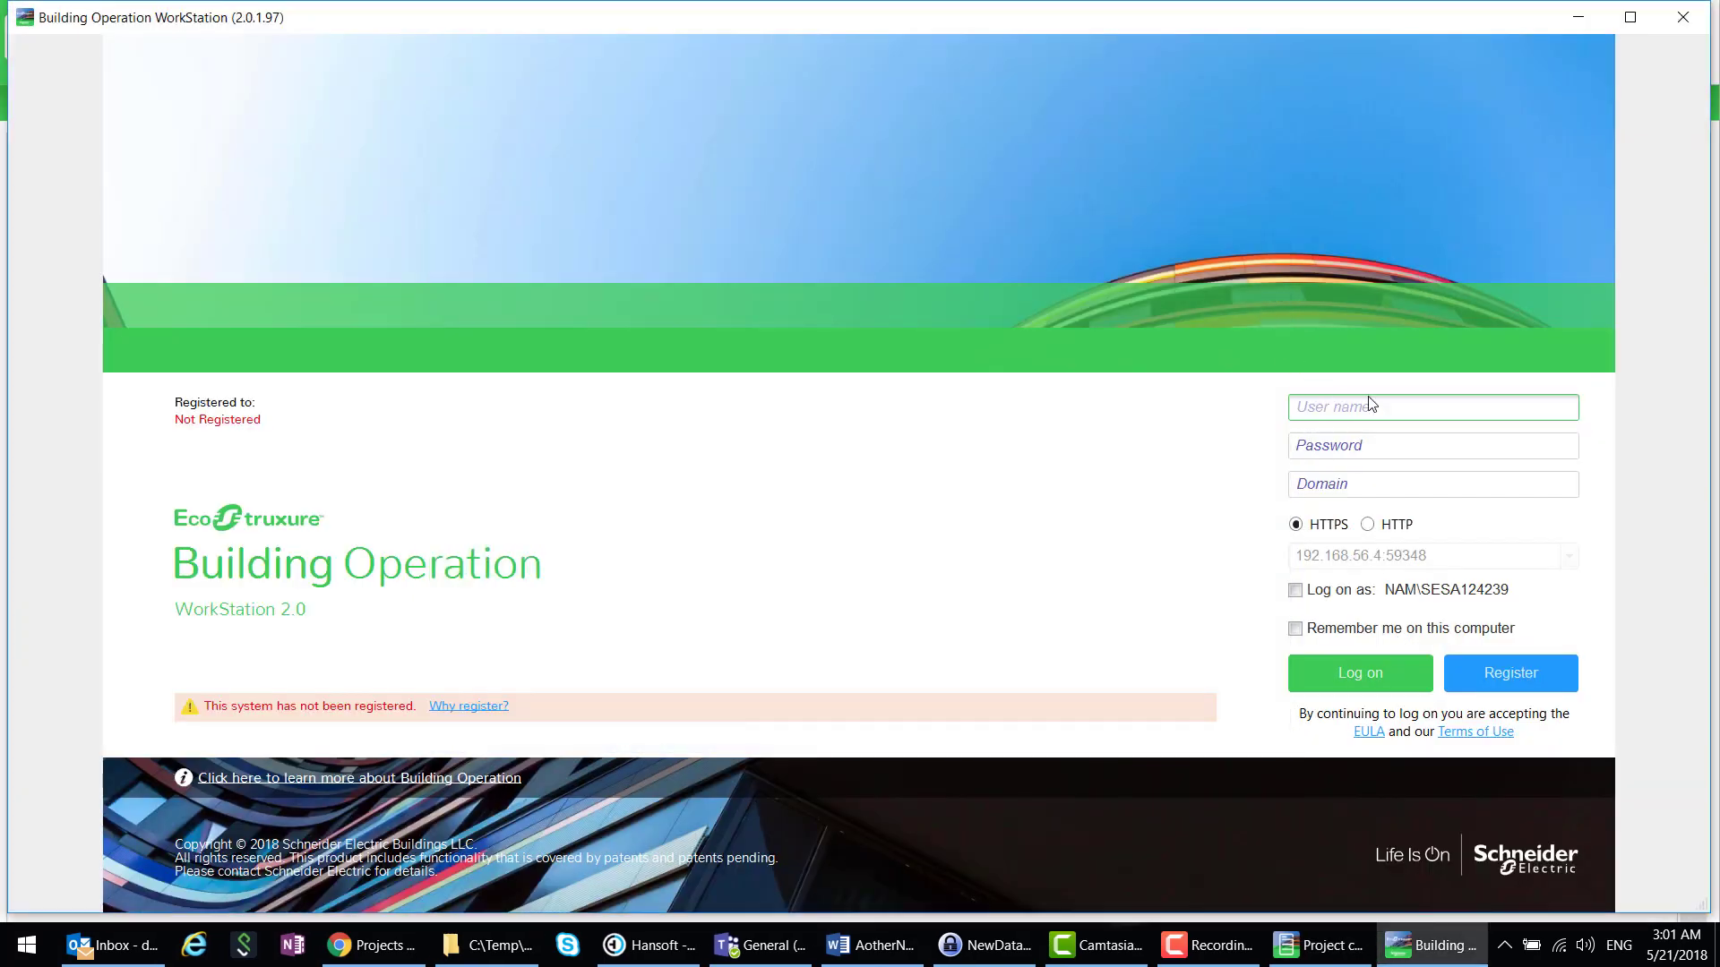
{"action": "type", "text": "admin"}
{"action": "key", "text": "Tab"}
{"action": "type", "text": "ad"}
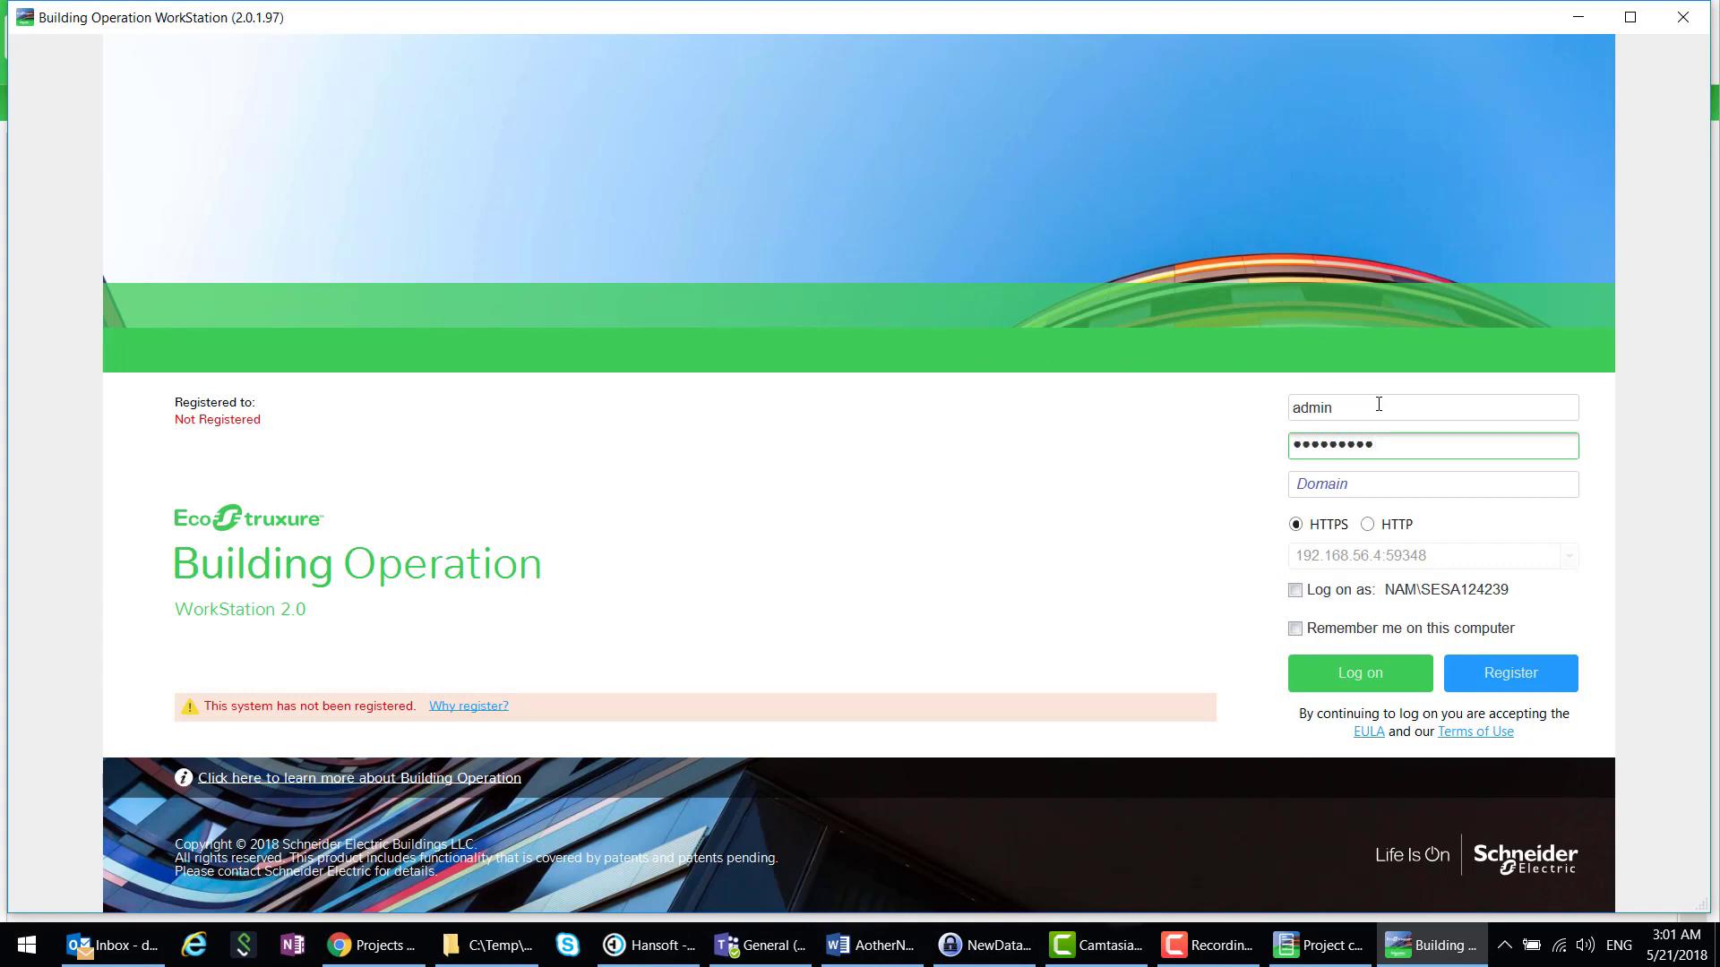
{"action": "key", "text": "Return"}
{"action": "key", "text": "Return"}
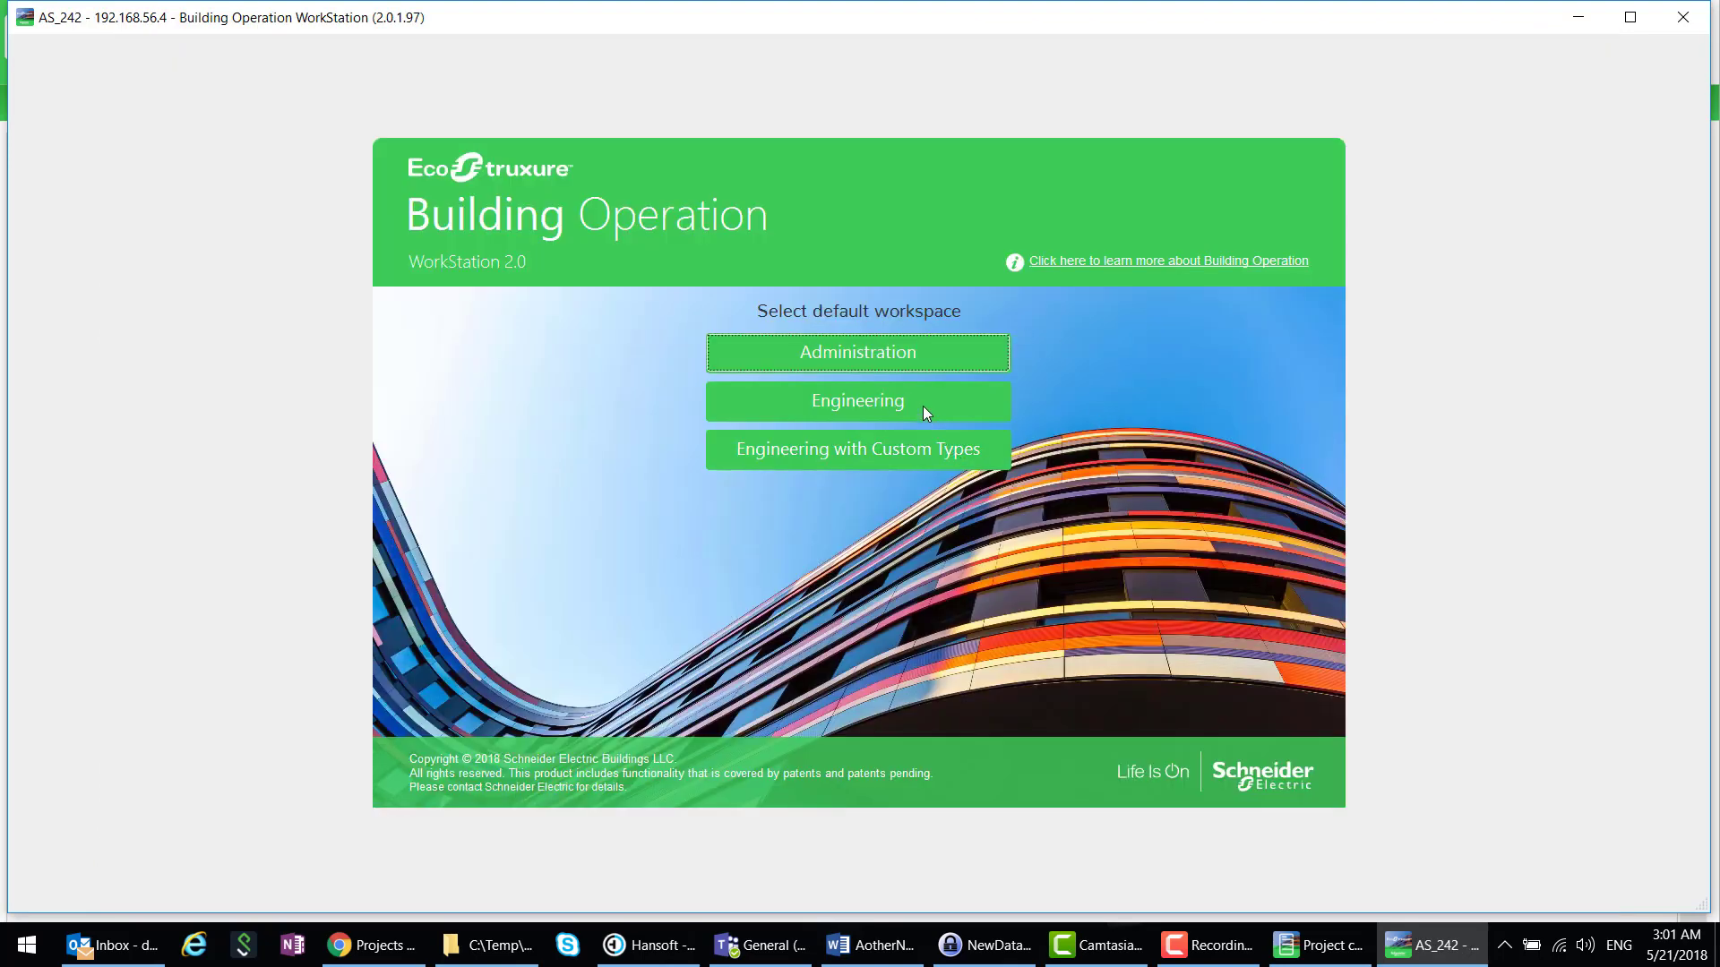
{"action": "left_click", "coordinate": [923, 407]}
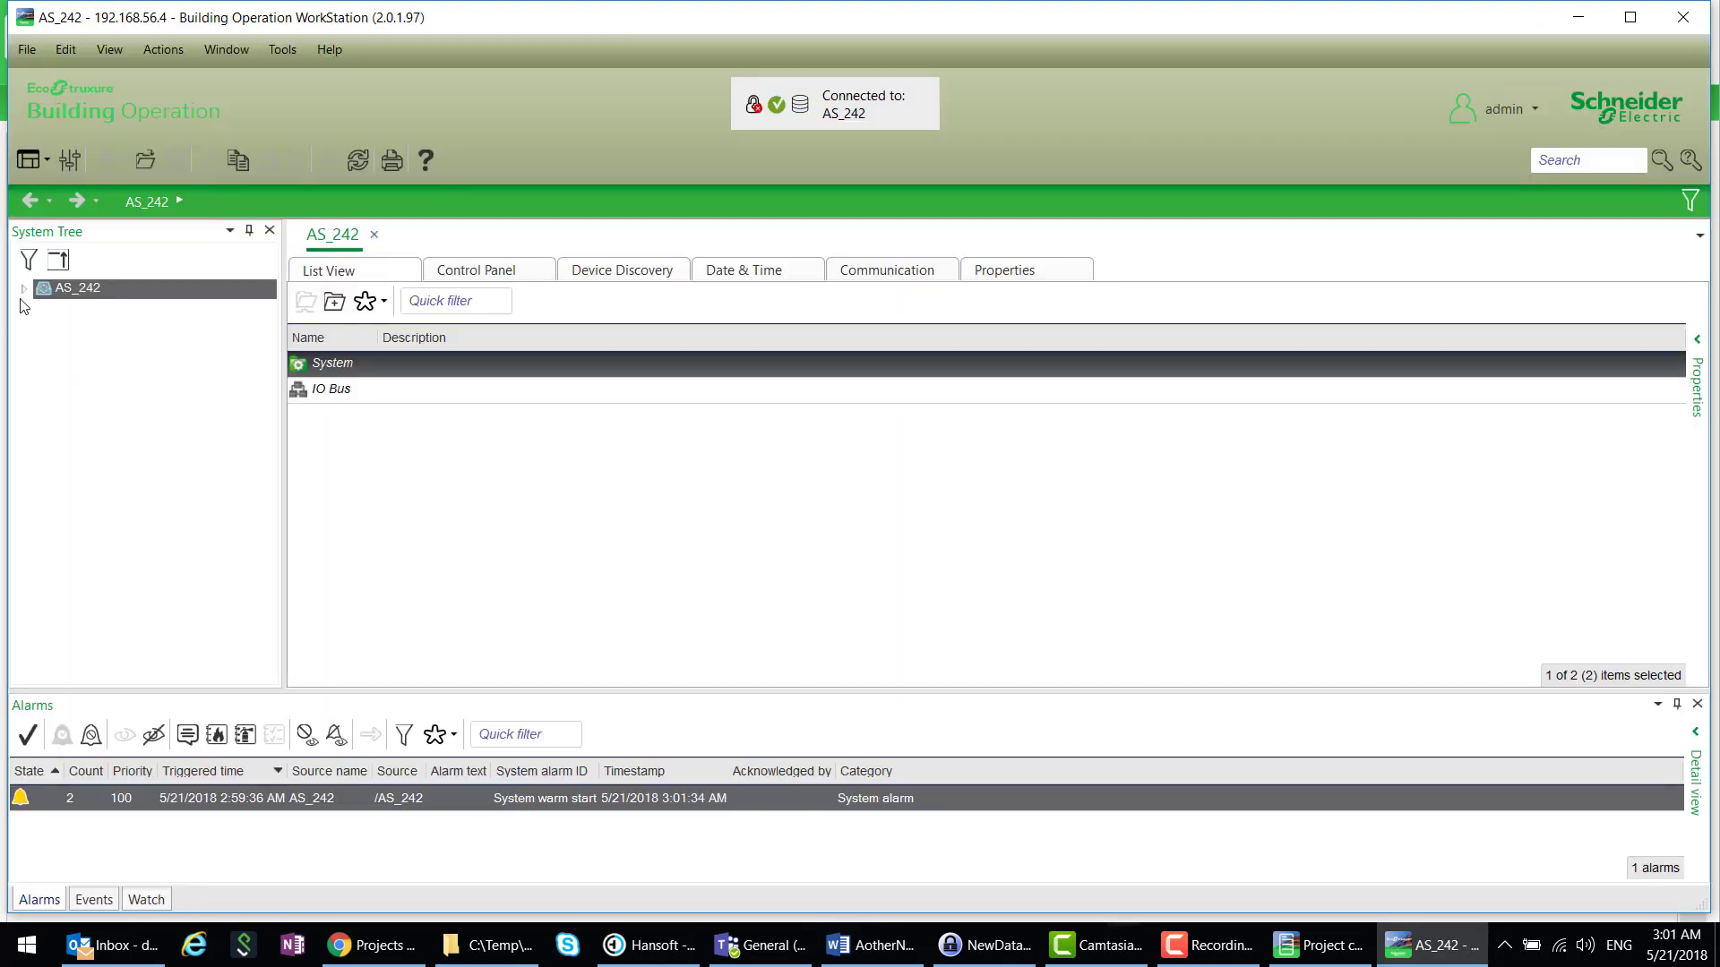
{"action": "left_click", "coordinate": [23, 290]}
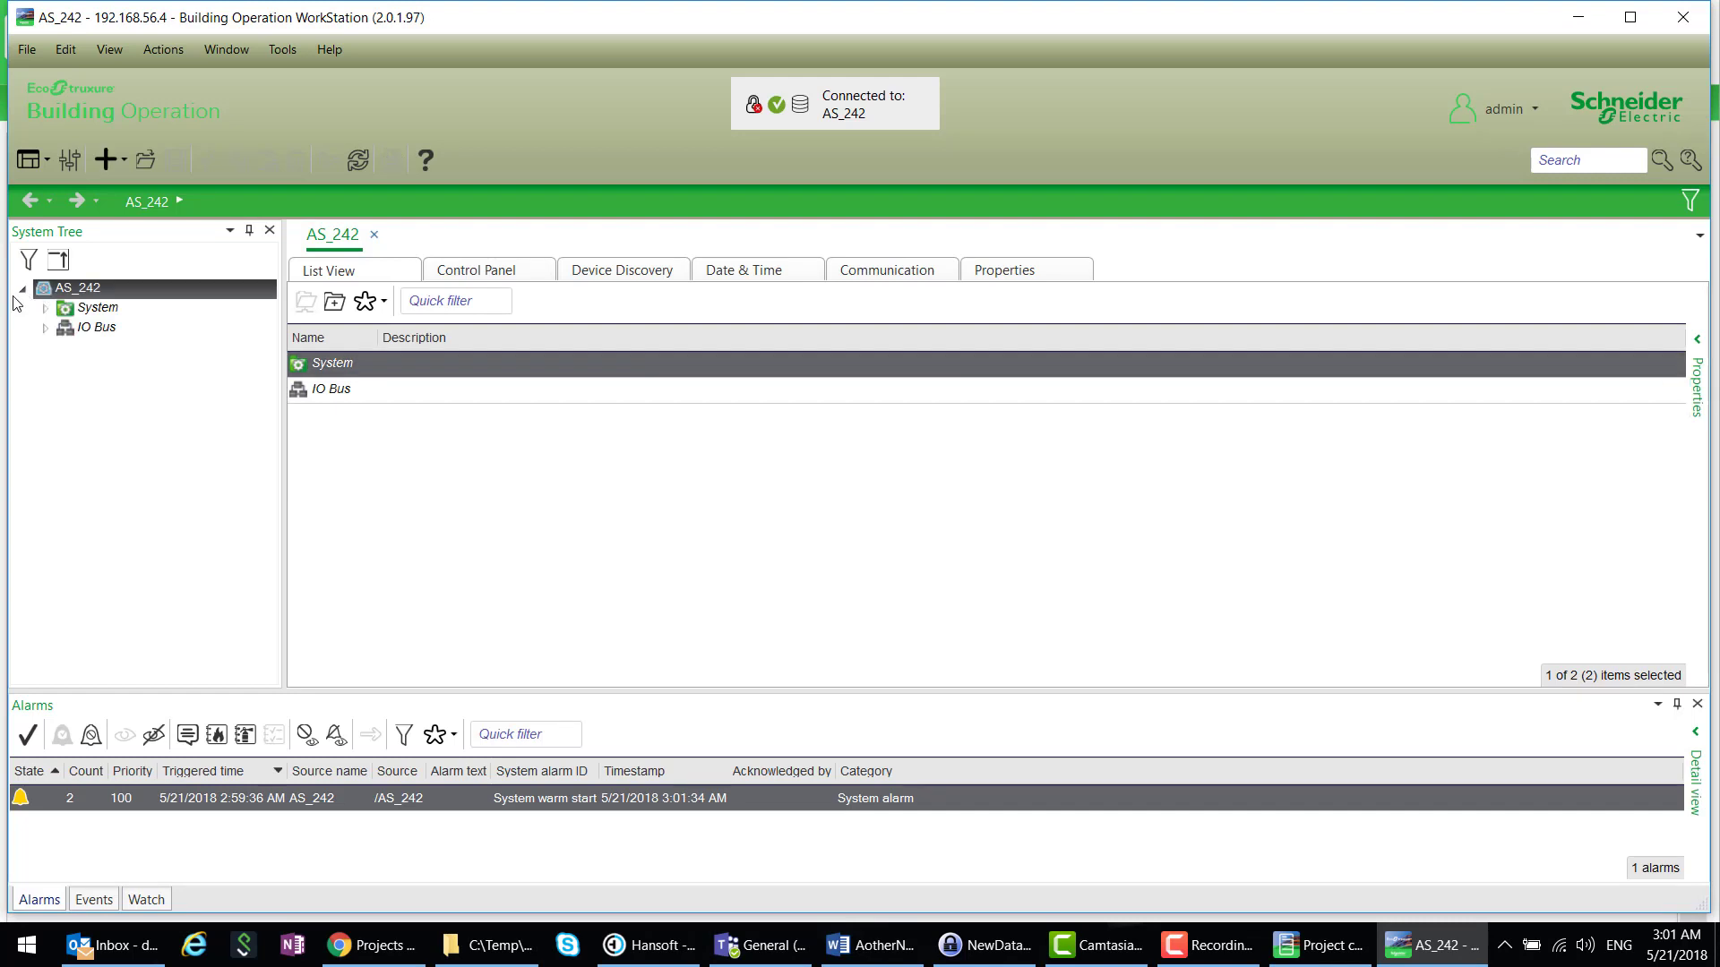
{"action": "left_click", "coordinate": [31, 293]}
- Import the AS_242_20180521-030035.xbk backup set into AS_242's Restore dialog
{"action": "right_click", "coordinate": [70, 297]}
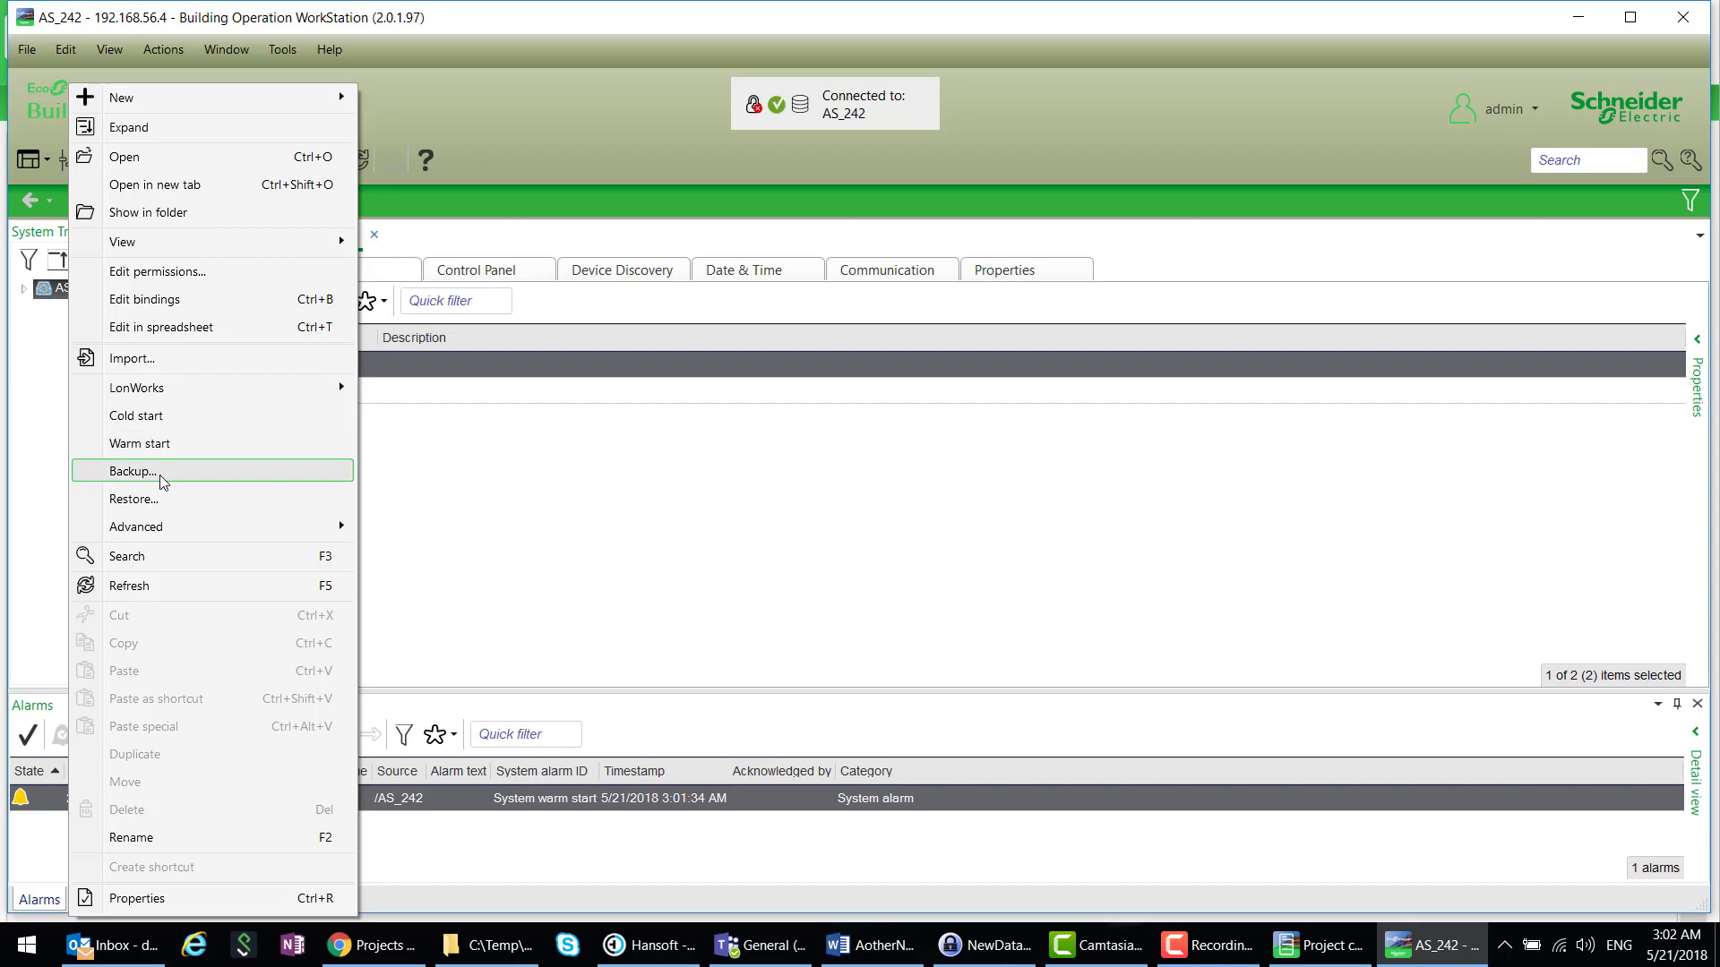
{"action": "left_click", "coordinate": [158, 500]}
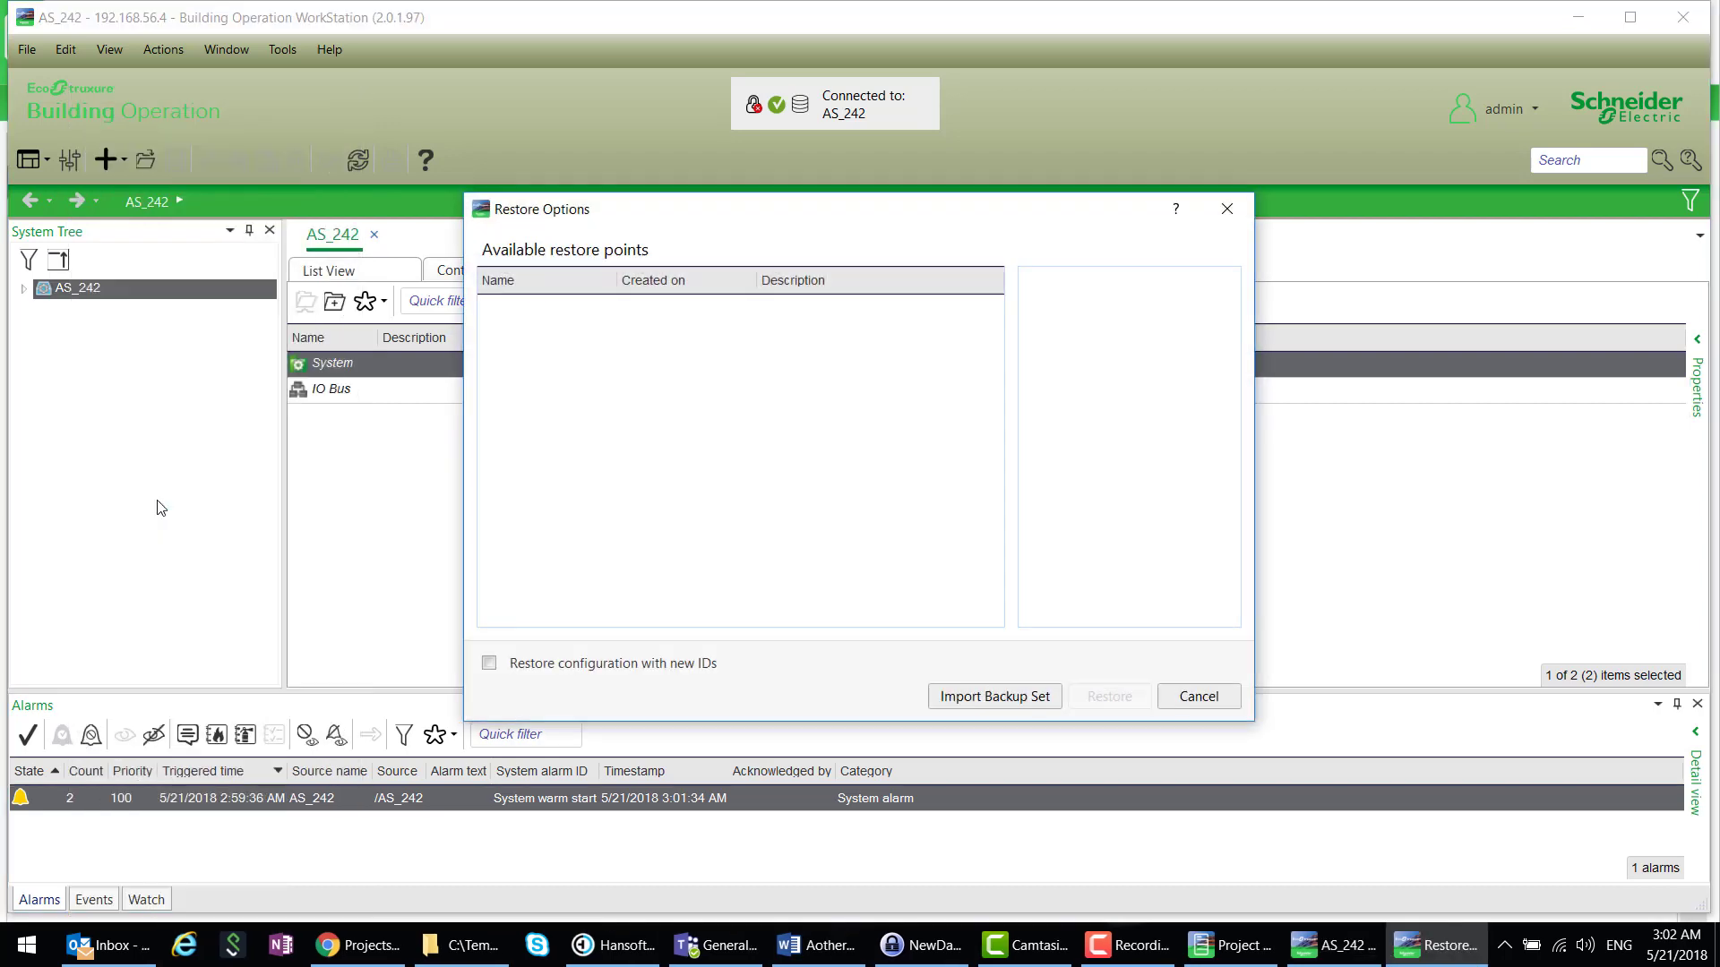
{"action": "left_click", "coordinate": [949, 697]}
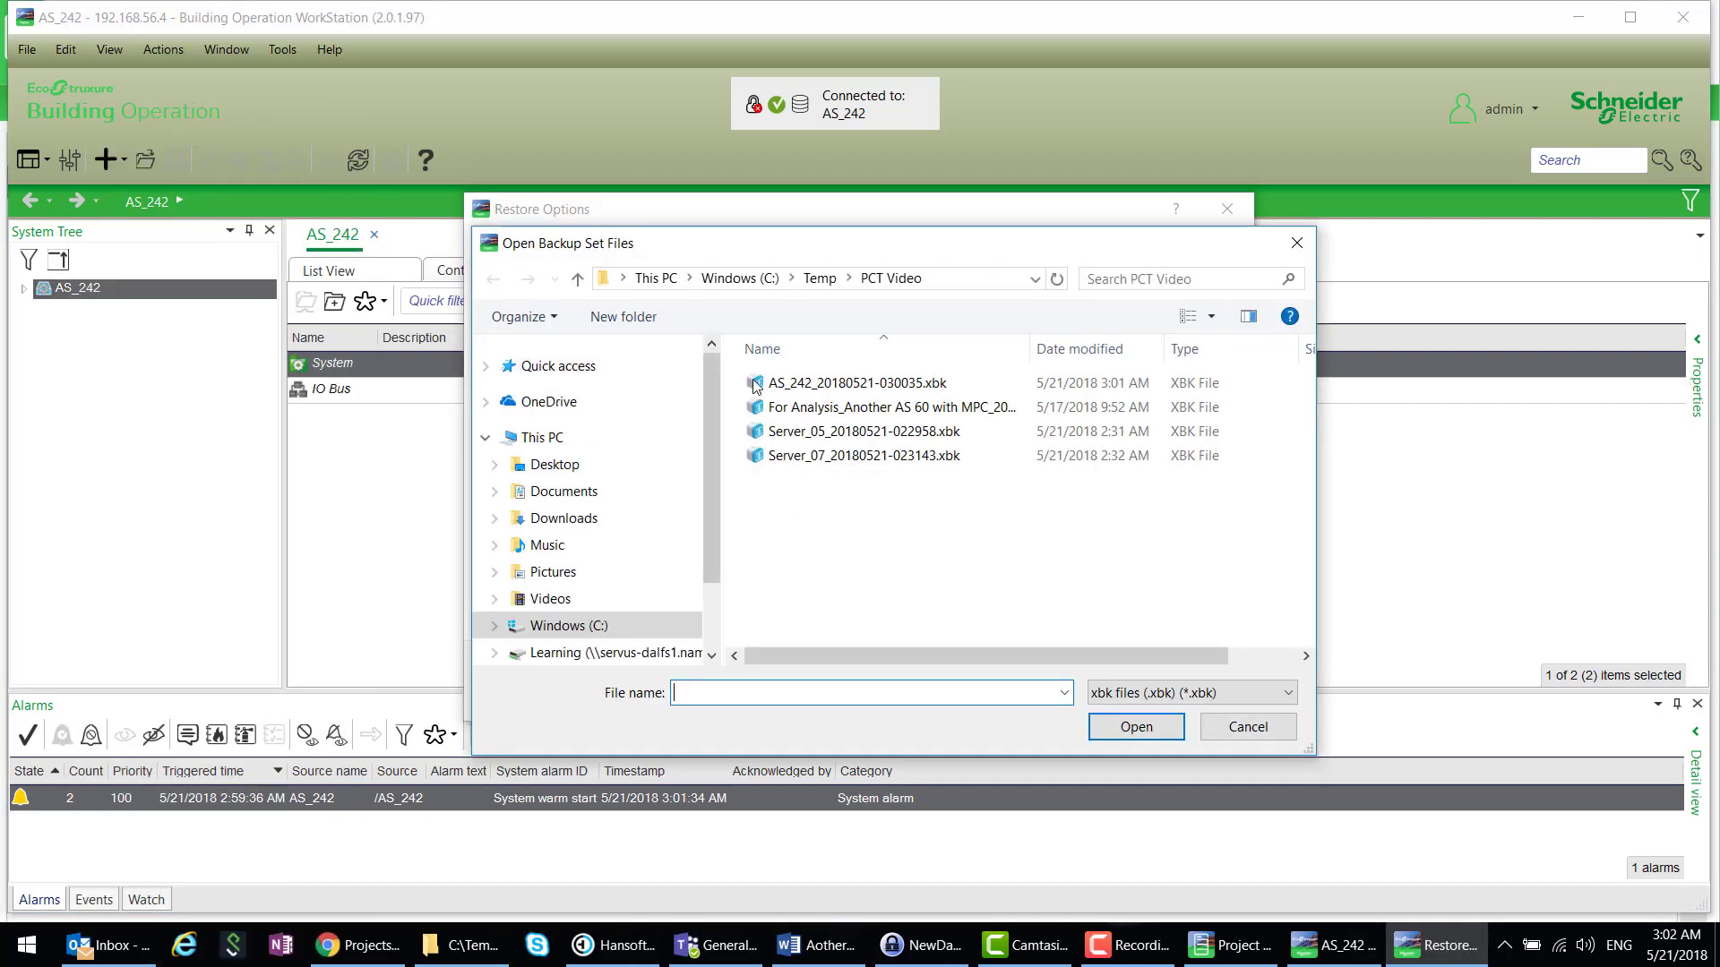
{"action": "left_click", "coordinate": [835, 392]}
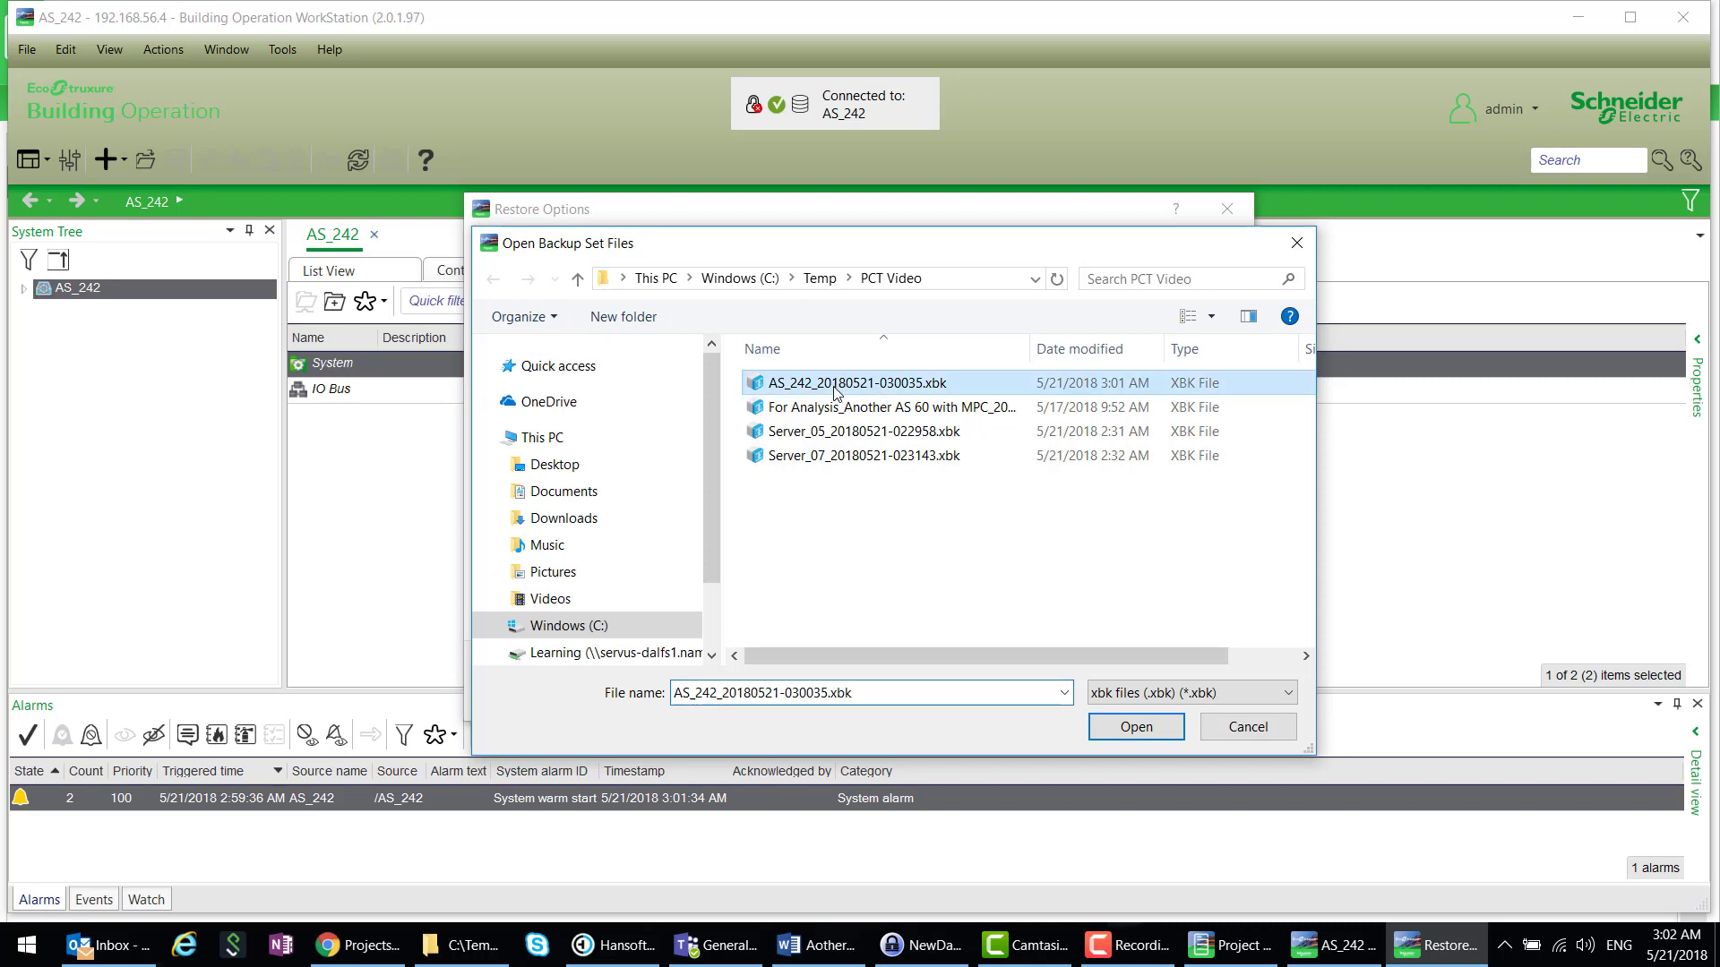
{"action": "left_click", "coordinate": [1136, 728]}
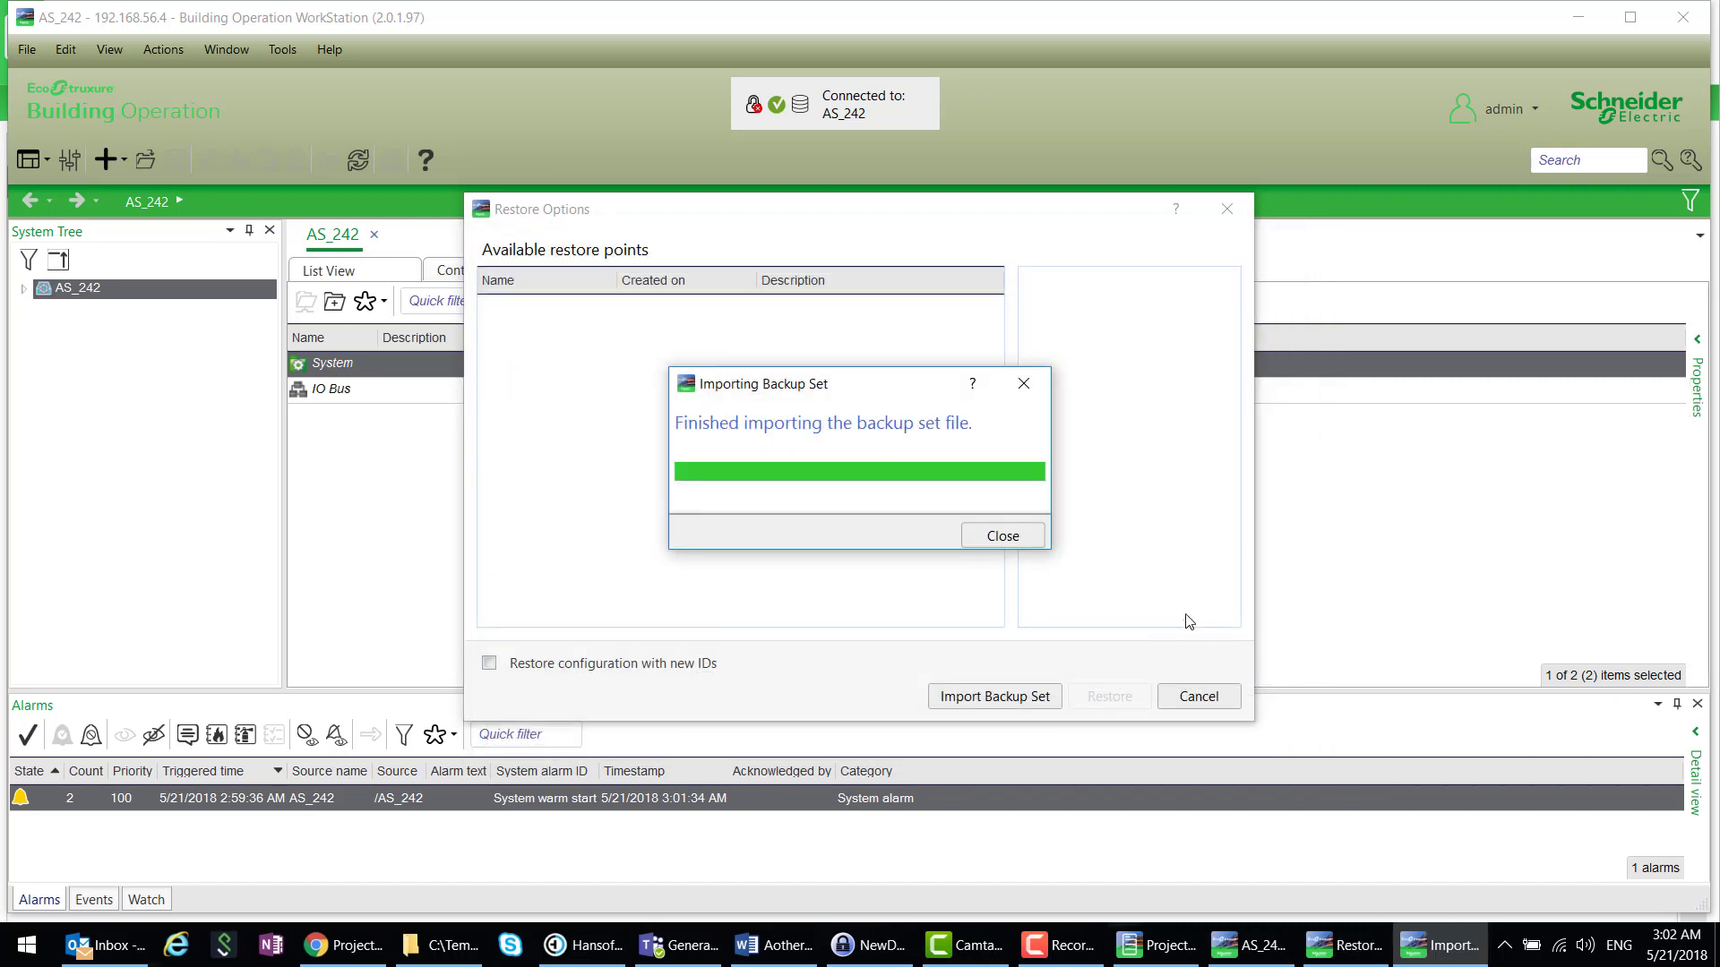
{"action": "left_click", "coordinate": [1016, 538]}
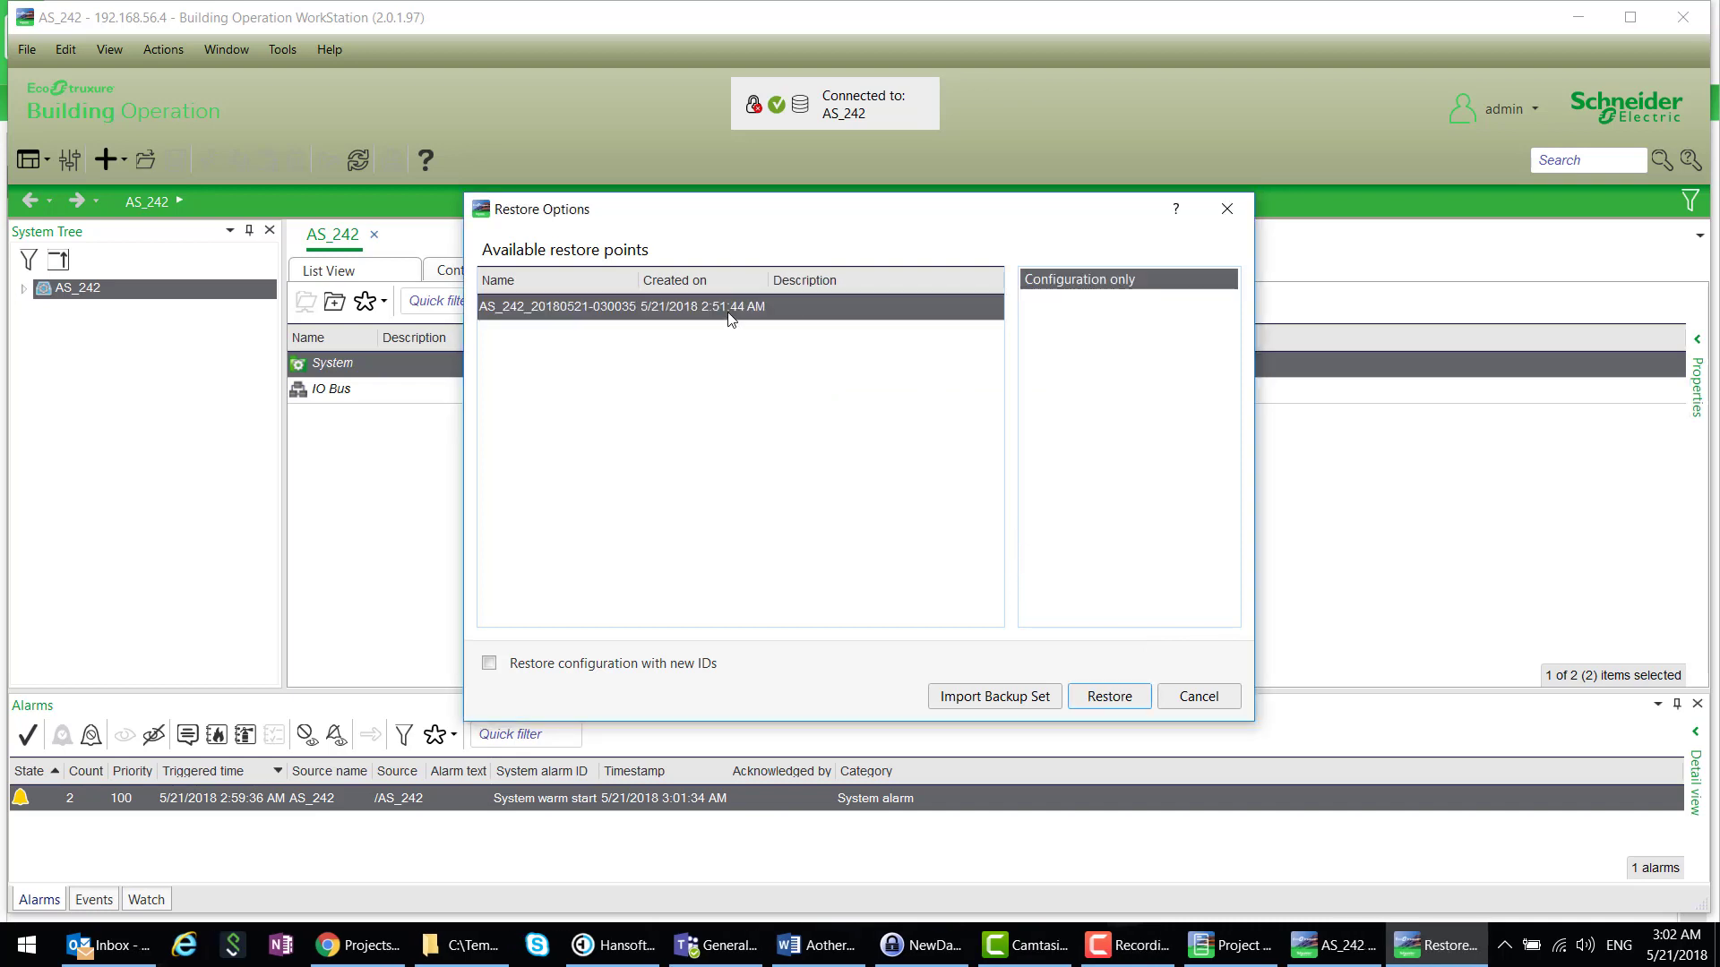
{"action": "left_click", "coordinate": [731, 319]}
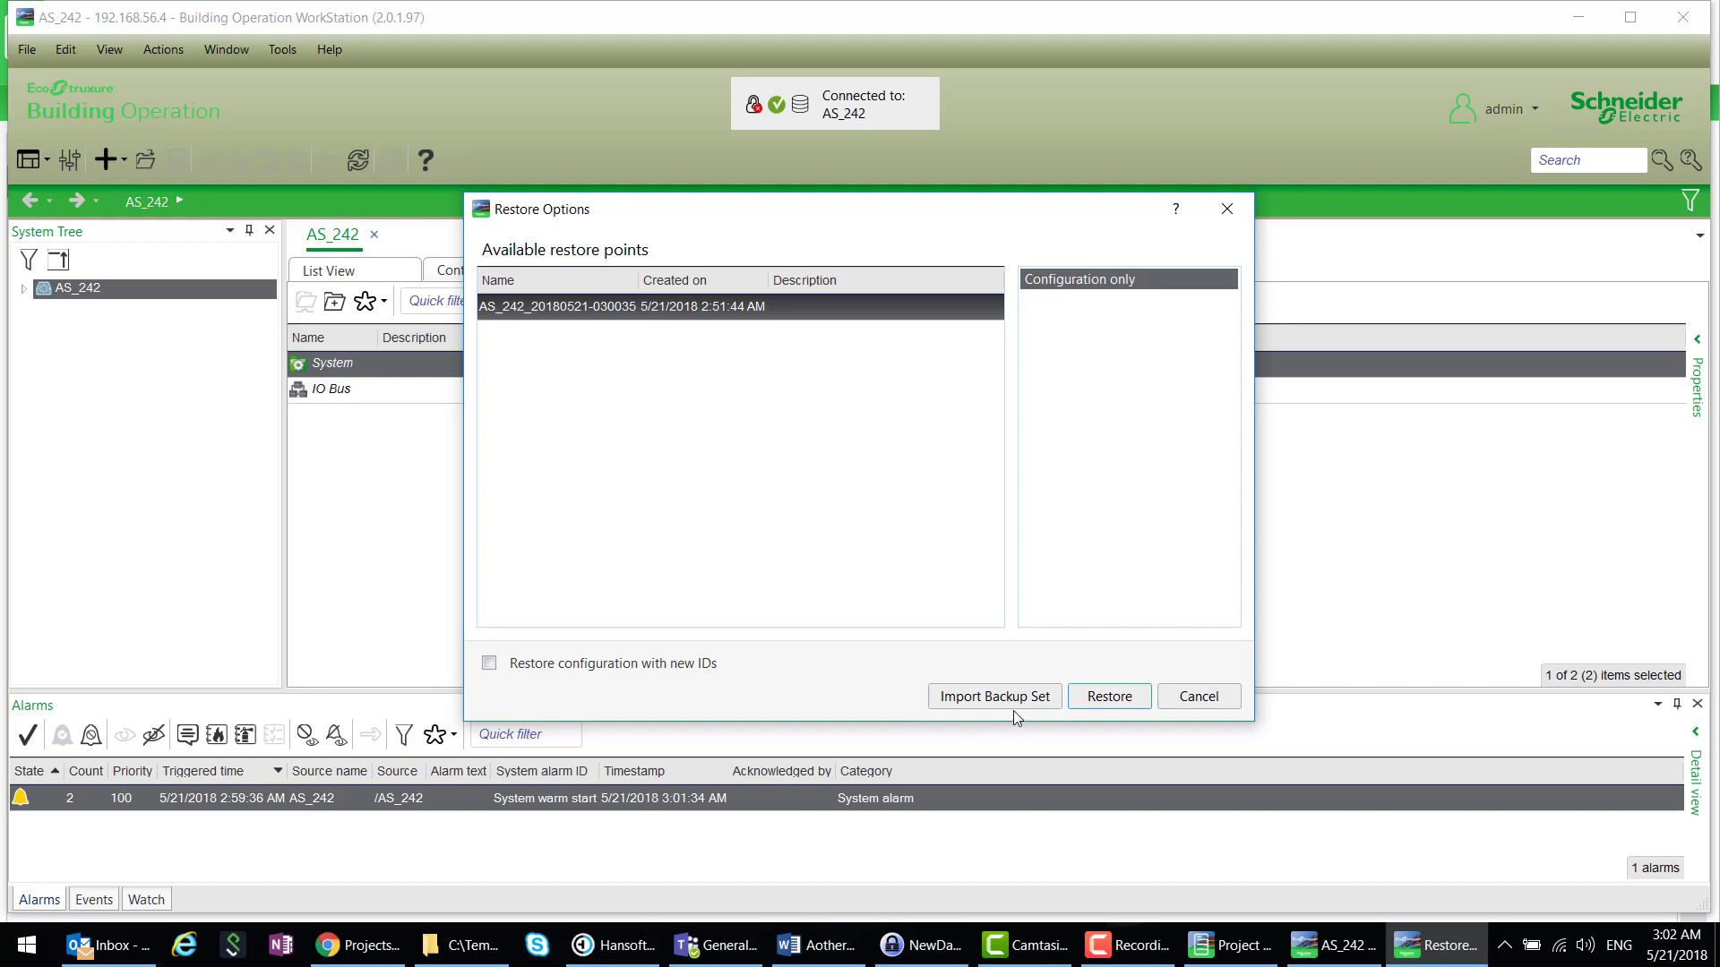
{"action": "left_click", "coordinate": [1111, 702]}
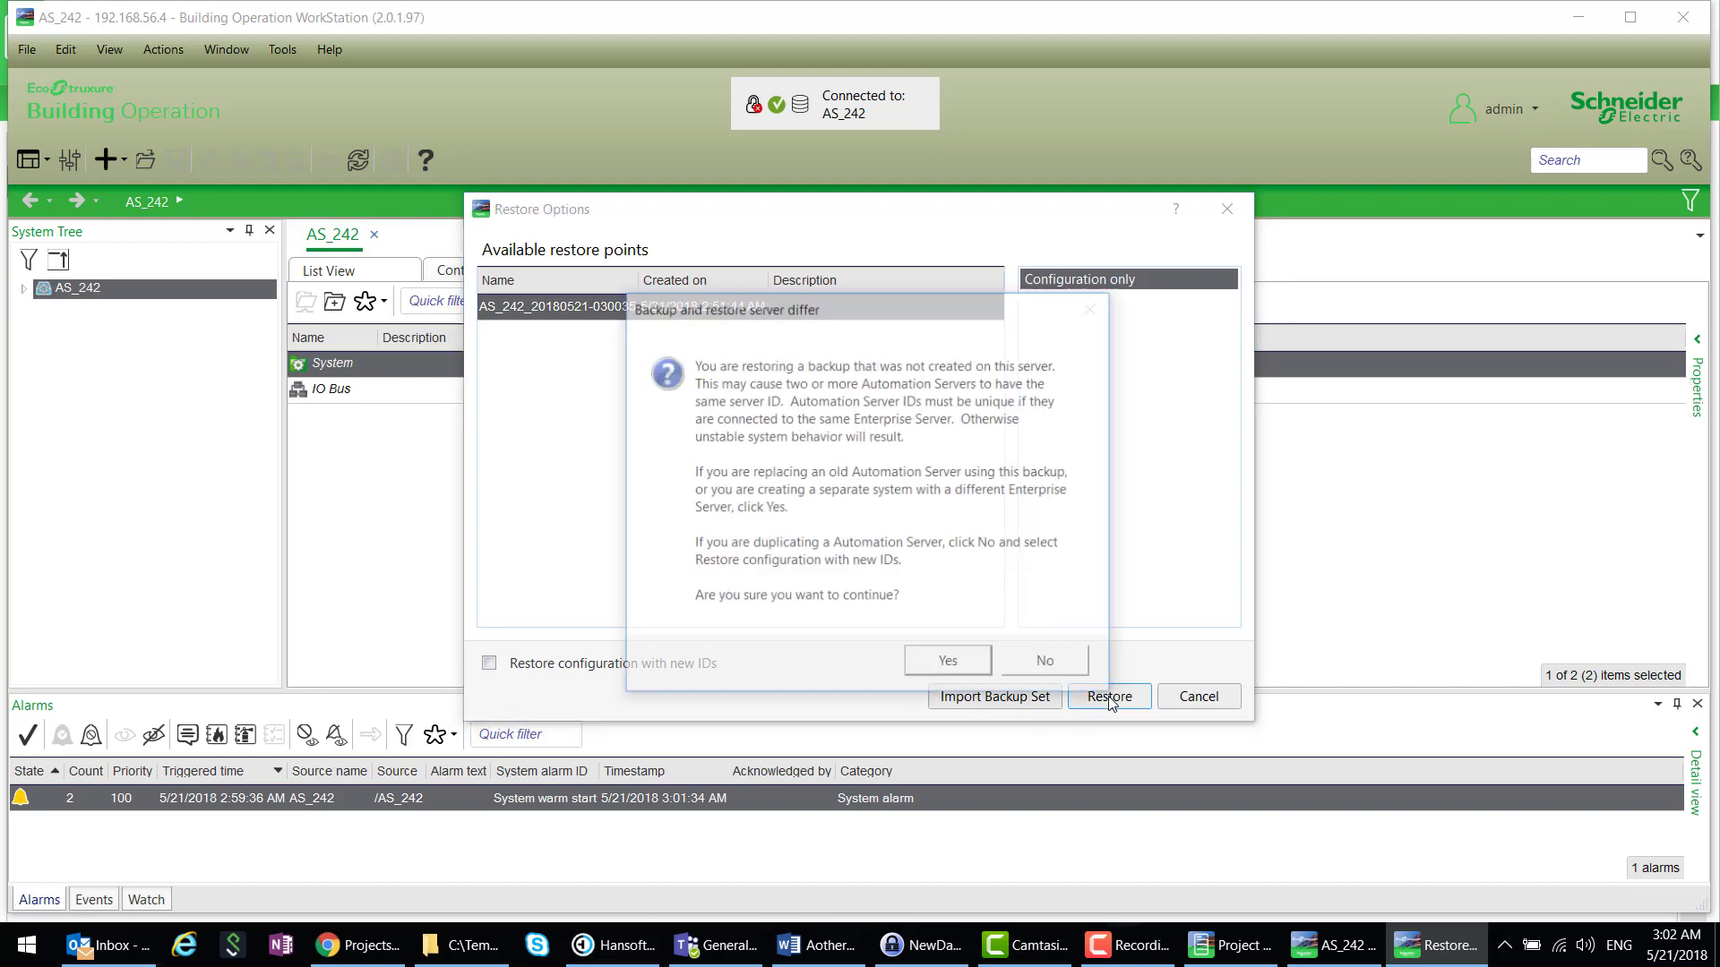
{"action": "left_click", "coordinate": [967, 667]}
{"action": "left_click", "coordinate": [847, 557]}
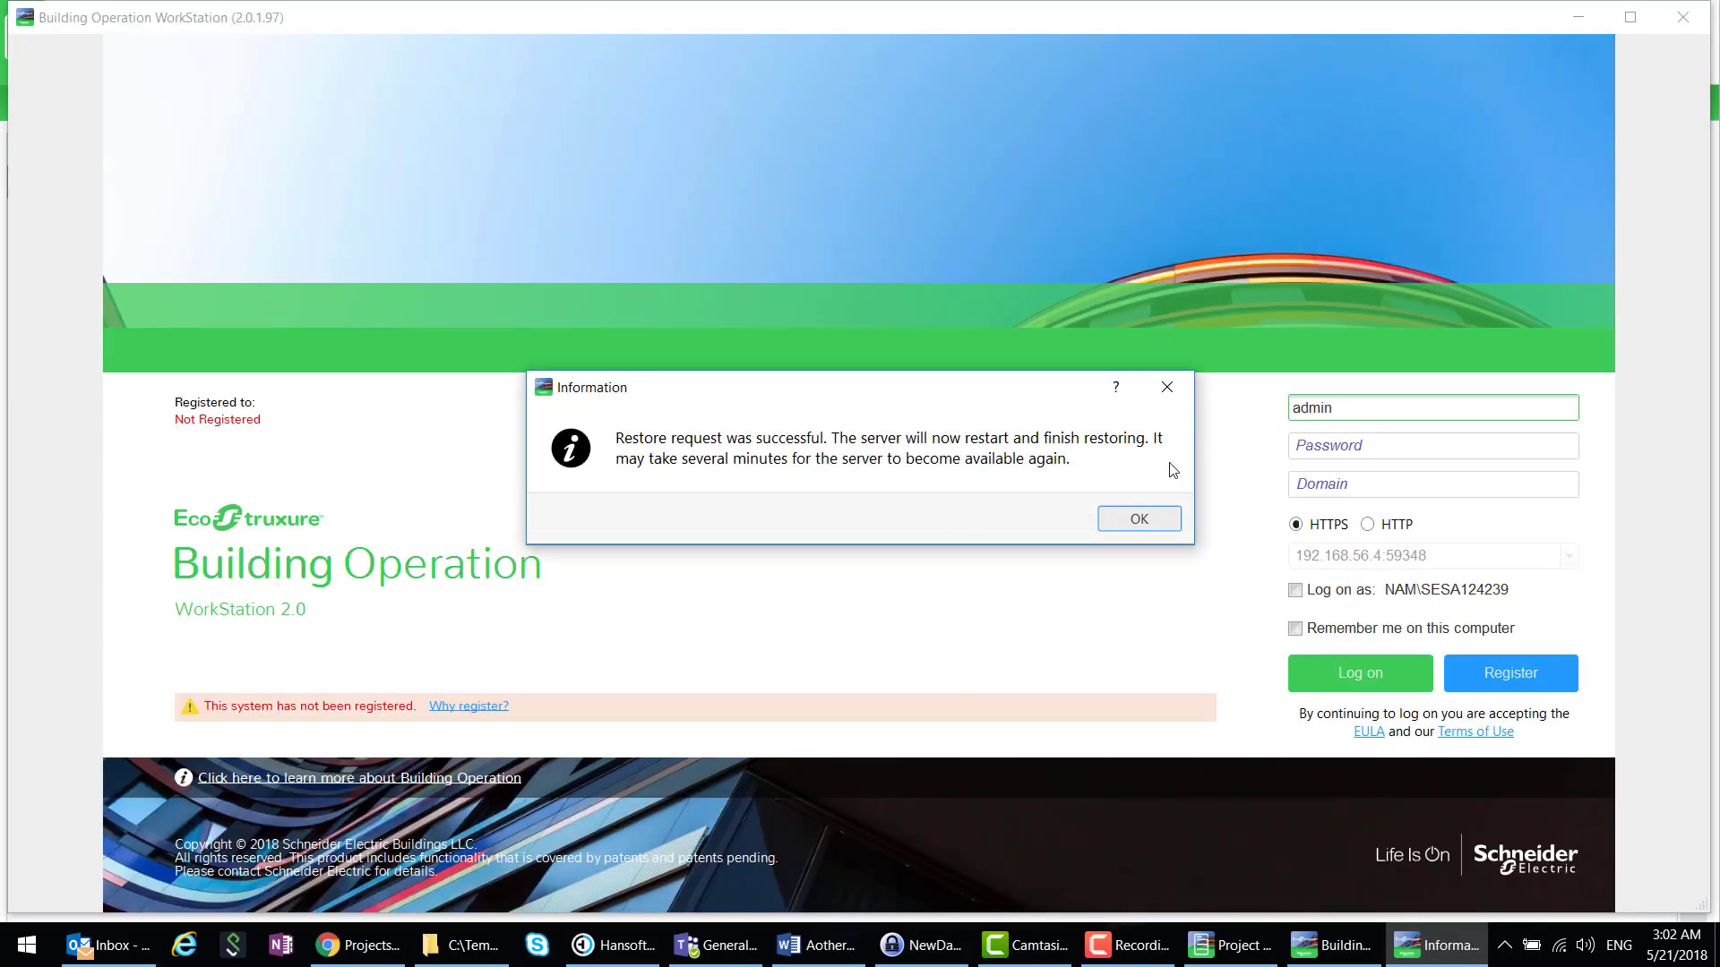
{"action": "left_click", "coordinate": [1139, 519]}
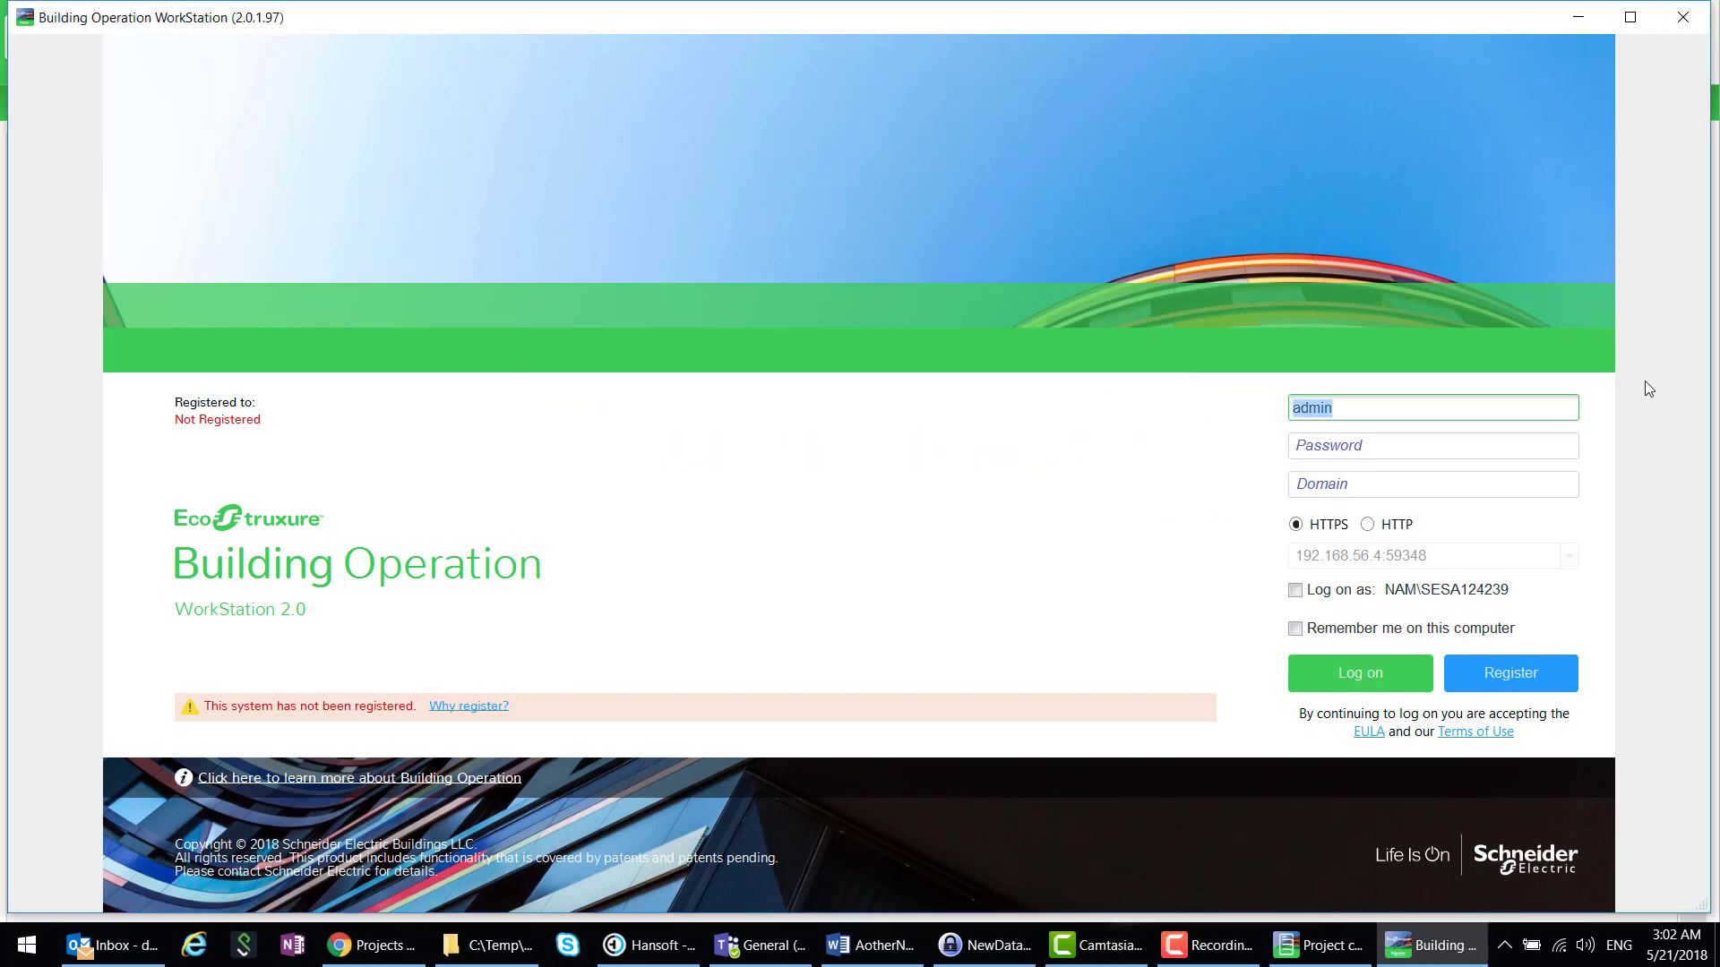
- Close WorkStation, restart AS_242, and bring up a new WorkStation logon window
{"action": "left_click", "coordinate": [1683, 20]}
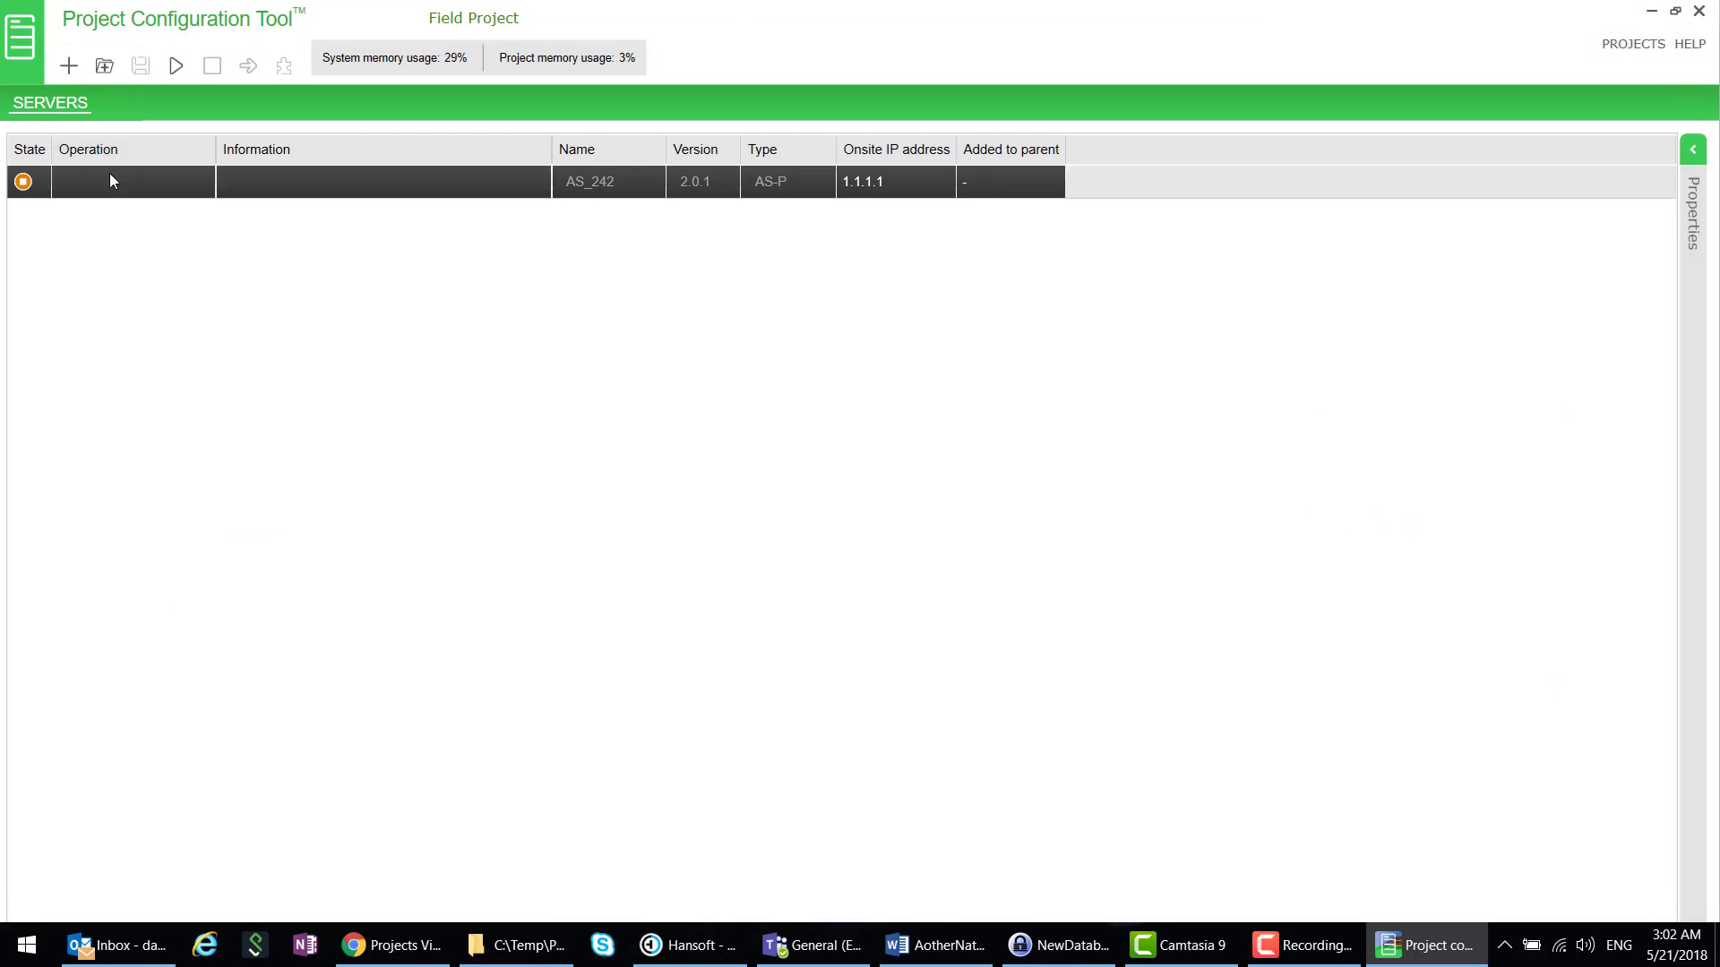
{"action": "left_click", "coordinate": [174, 68]}
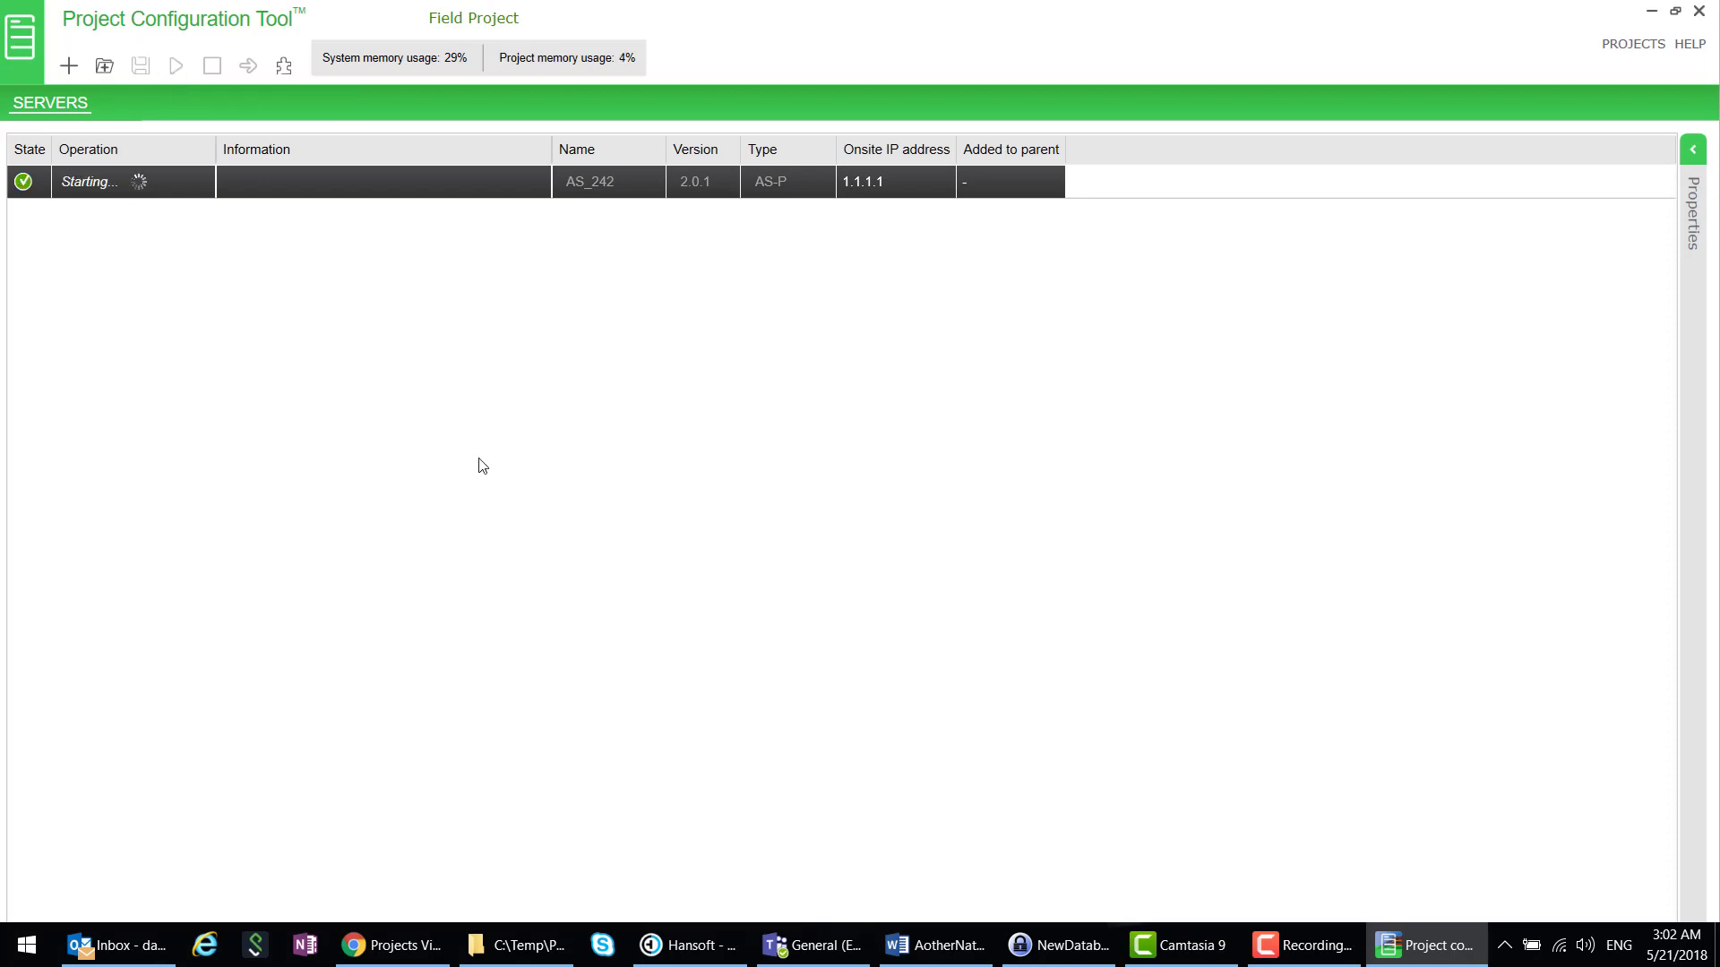
{"action": "left_click", "coordinate": [282, 68]}
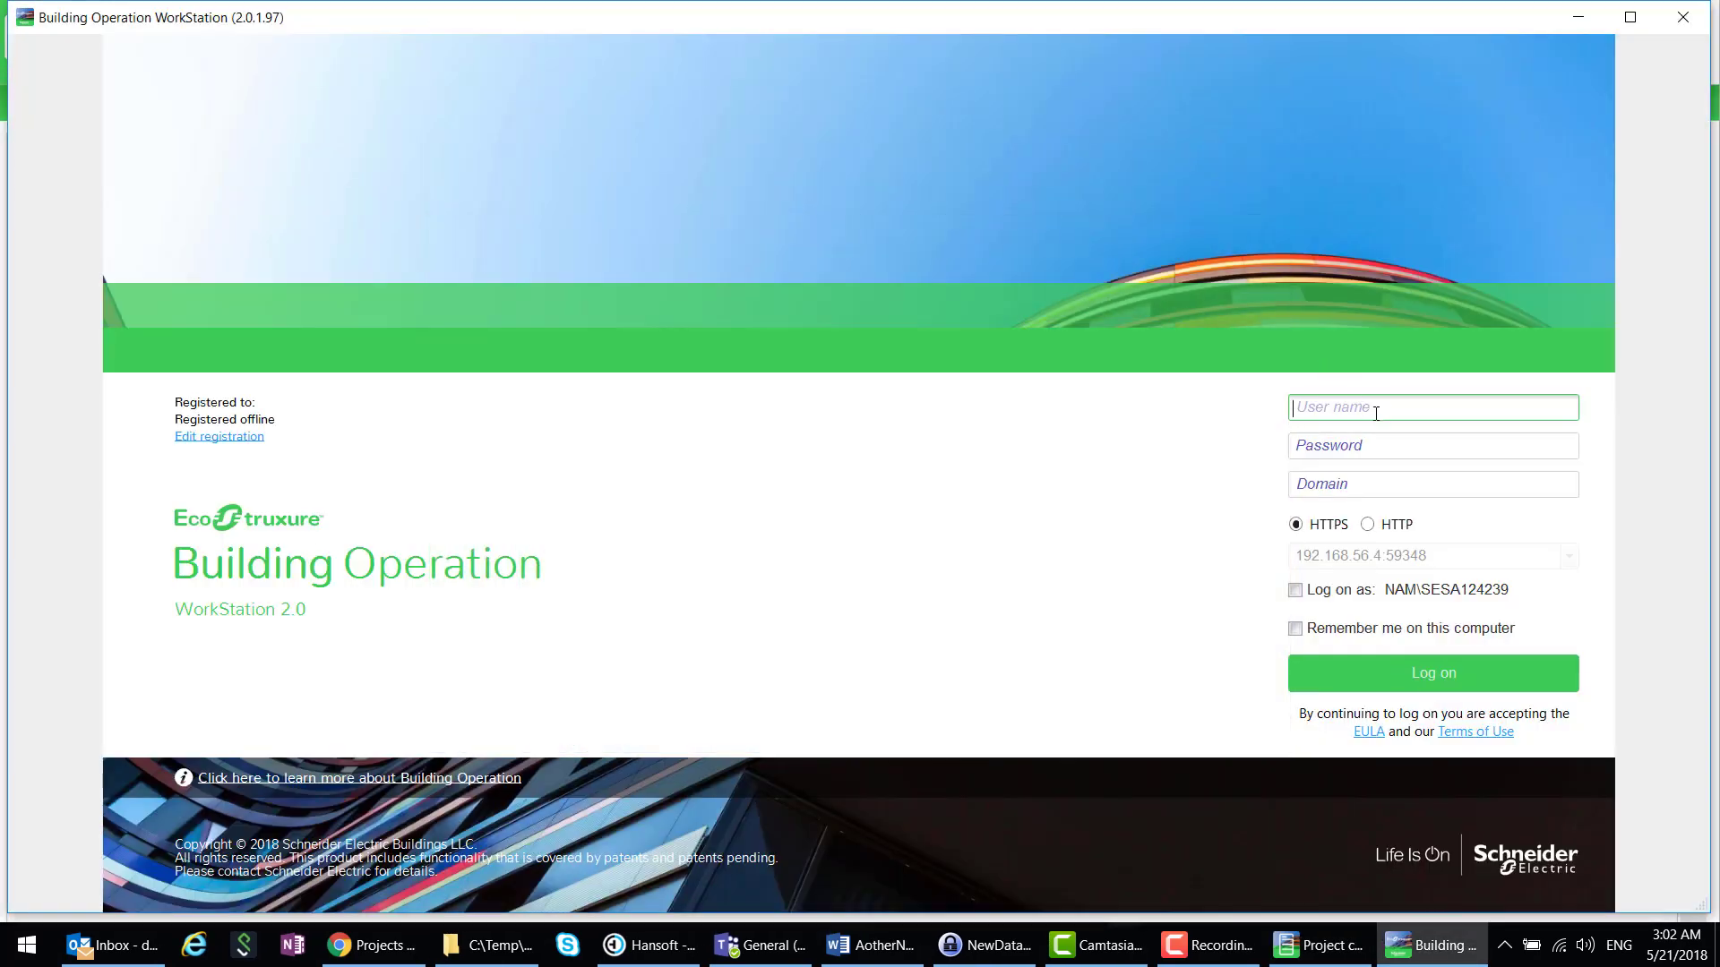
- Log back on to AS_242 as admin, retyping the mistyped password
{"action": "type", "text": "admin"}
{"action": "key", "text": "Tab"}
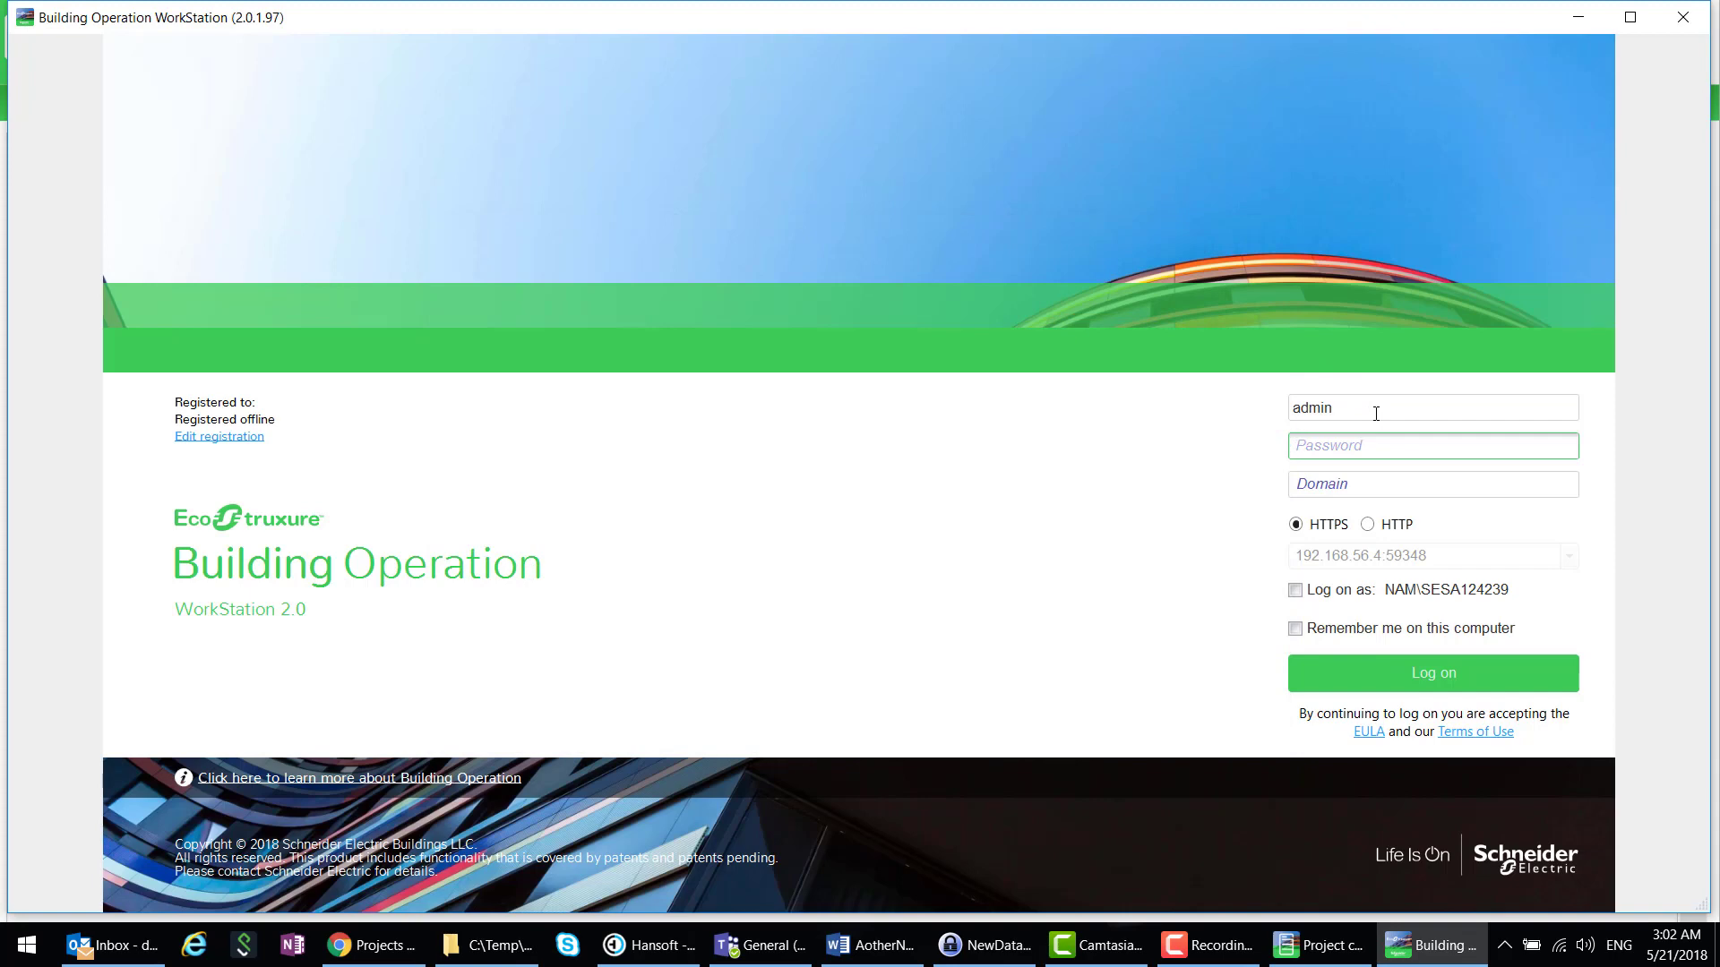
{"action": "type", "text": "••"}
{"action": "key", "text": "BackSpace"}
{"action": "key", "text": "BackSpace"}
{"action": "key", "text": "BackSpace"}
{"action": "type", "text": "•••"}
{"action": "key", "text": "Return"}
{"action": "key", "text": "Return"}
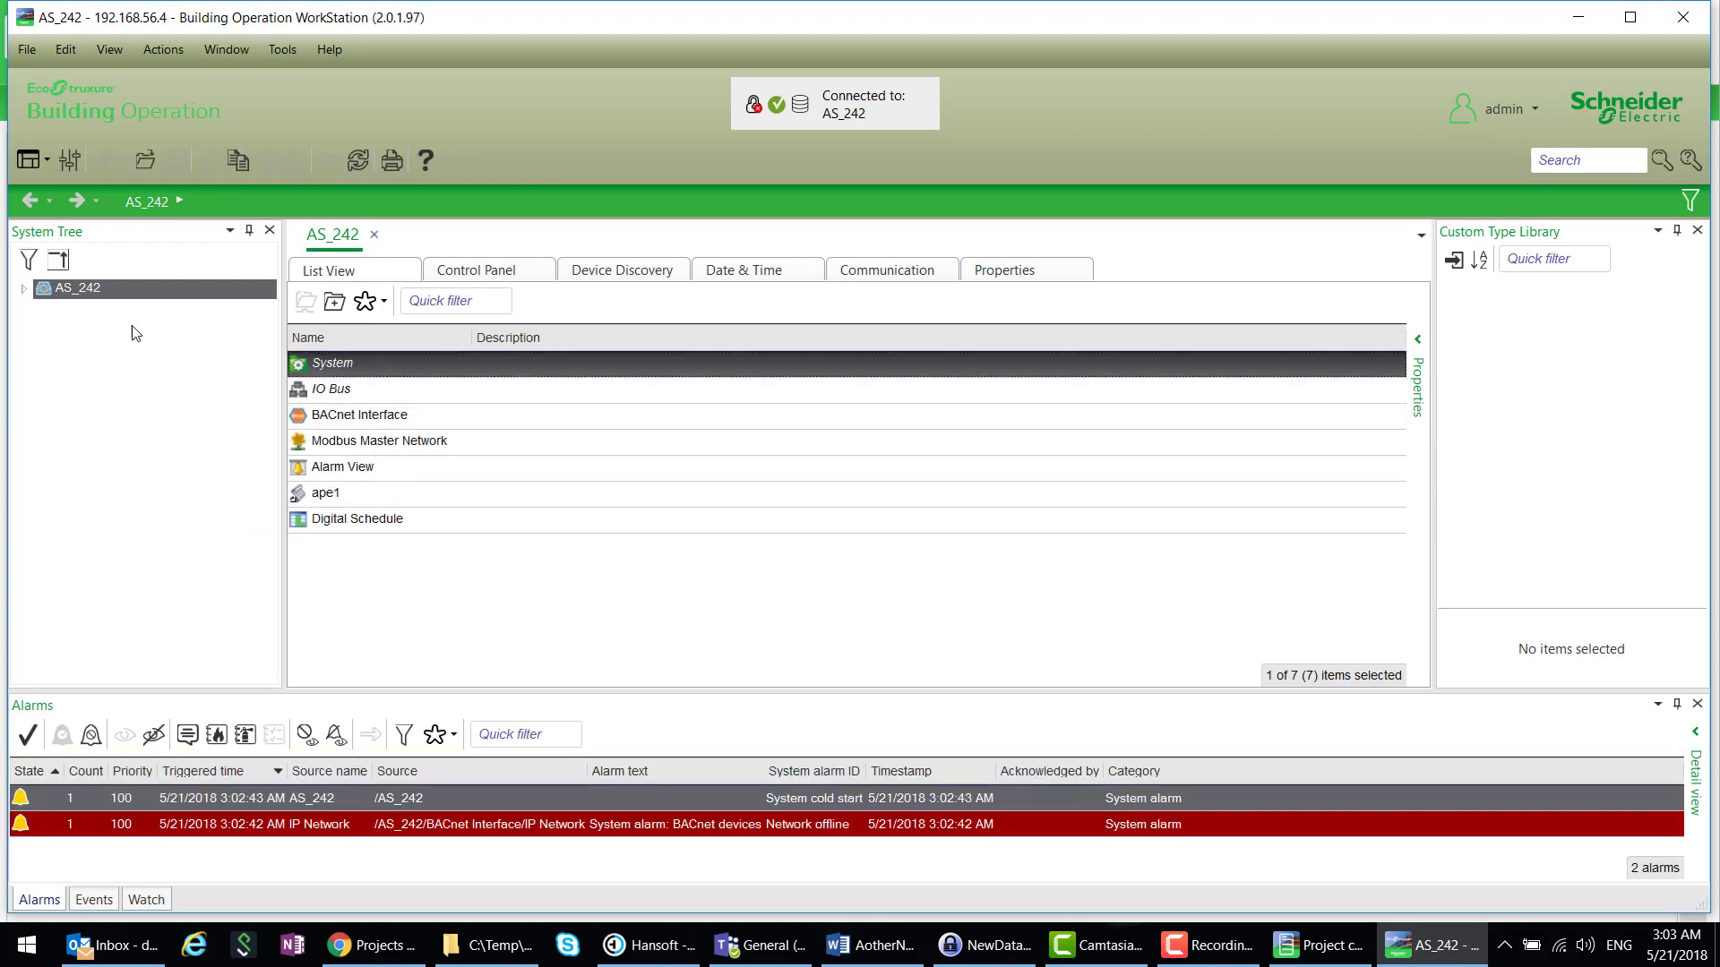
- Add a new Folder under the AS_242 server, keeping its default name
{"action": "right_click", "coordinate": [136, 286]}
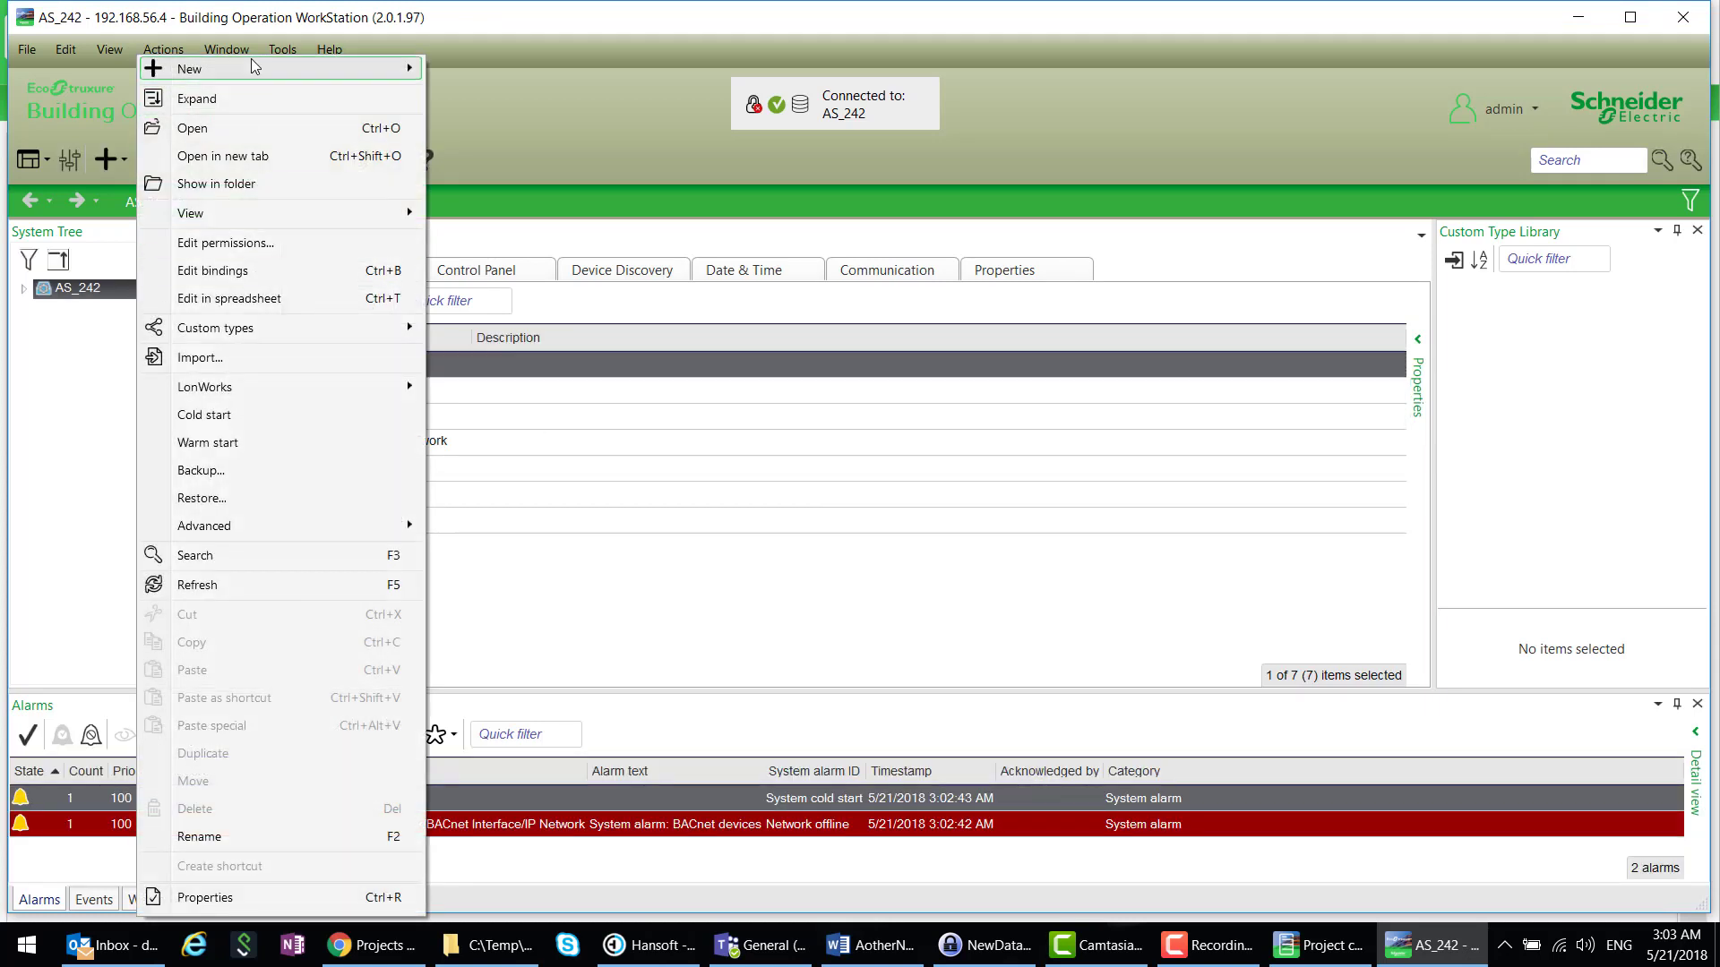
{"action": "mouse_move", "coordinate": [250, 63]}
{"action": "left_click", "coordinate": [468, 70]}
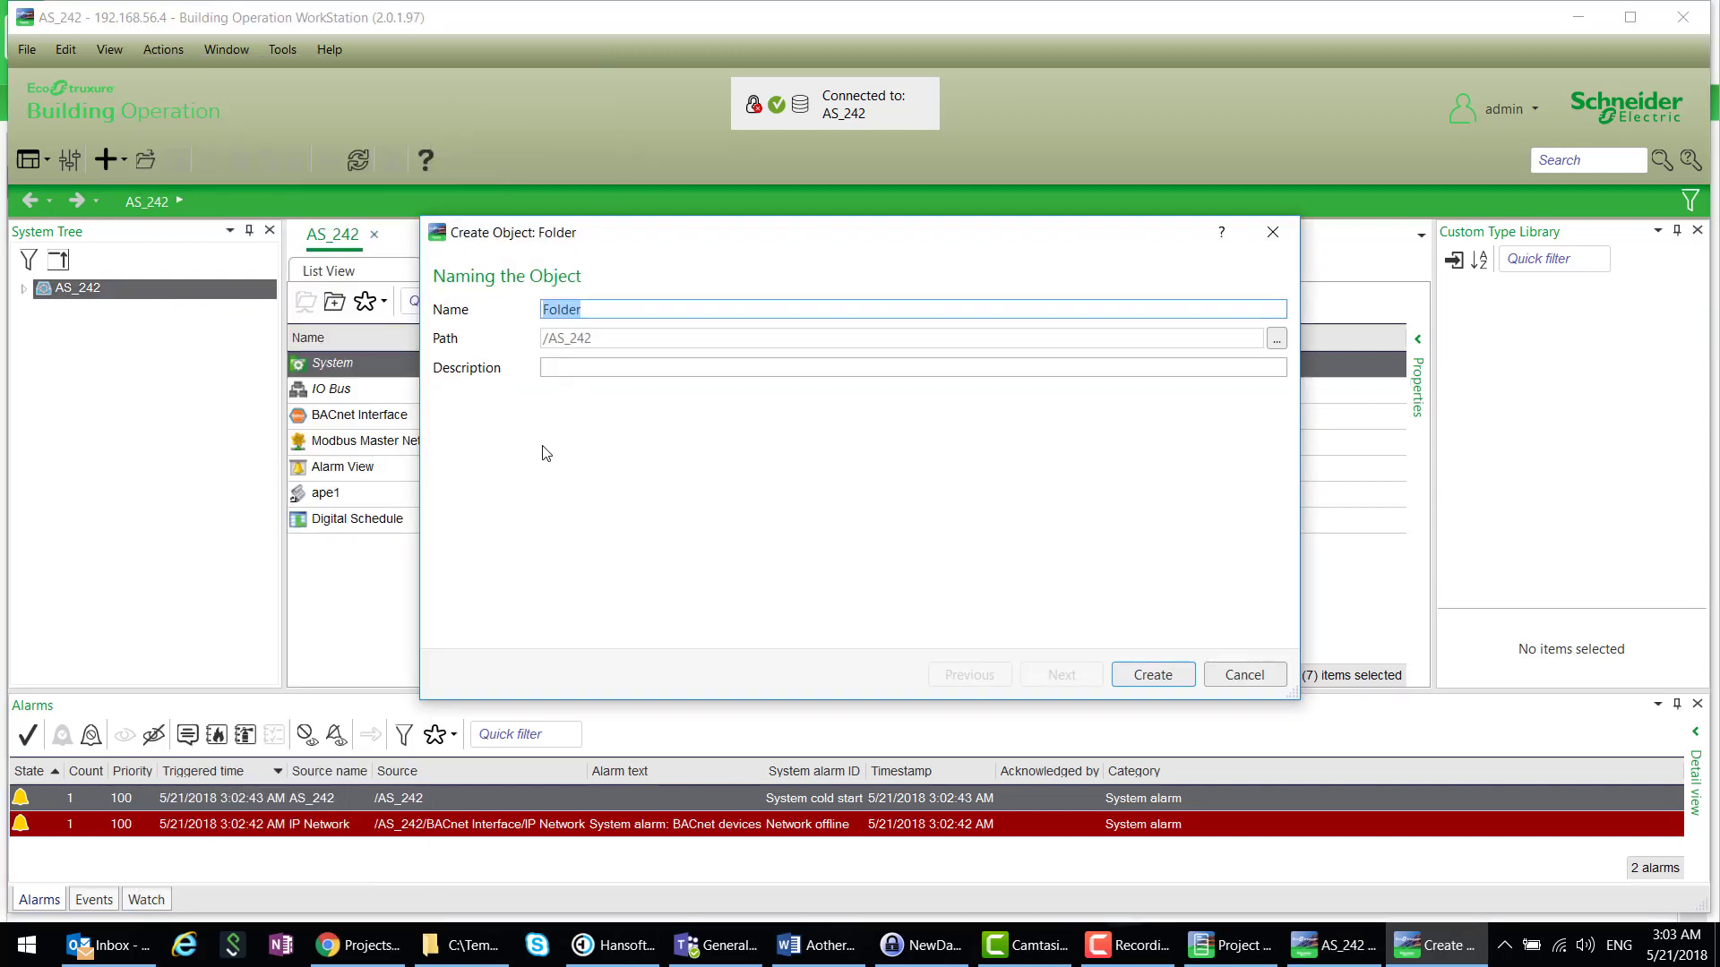
{"action": "left_click", "coordinate": [1156, 674]}
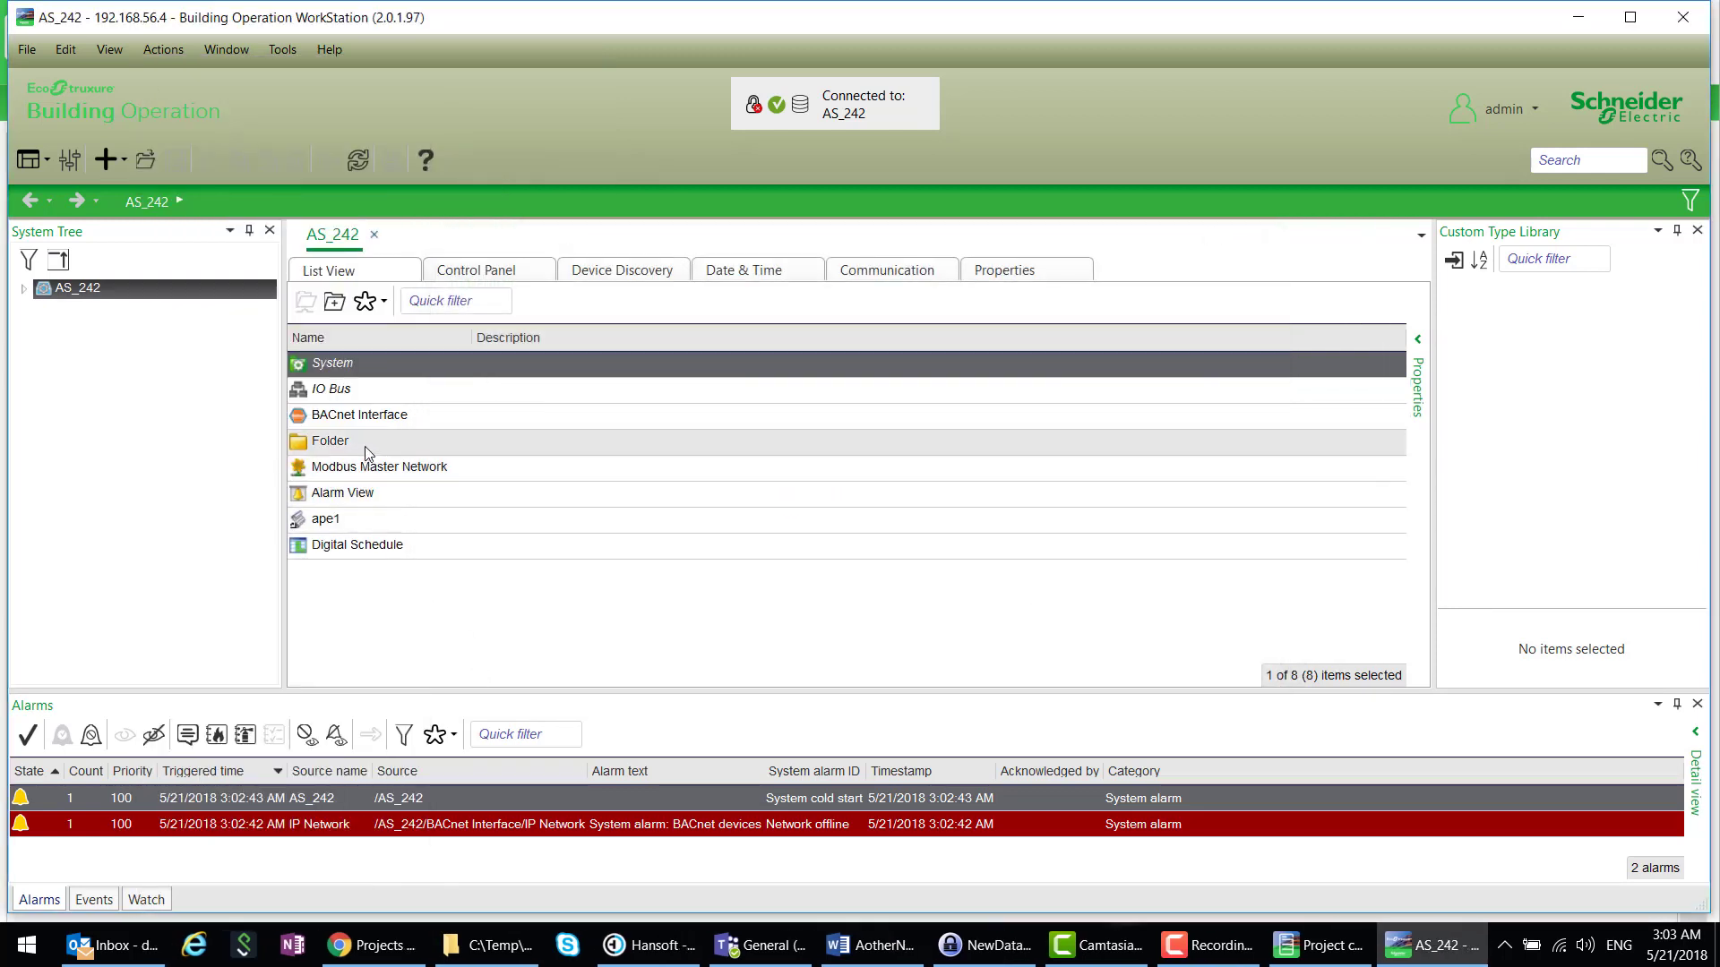
- Create a Multistate Value inside the new Folder
{"action": "double_click", "coordinate": [367, 439]}
{"action": "right_click", "coordinate": [448, 541]}
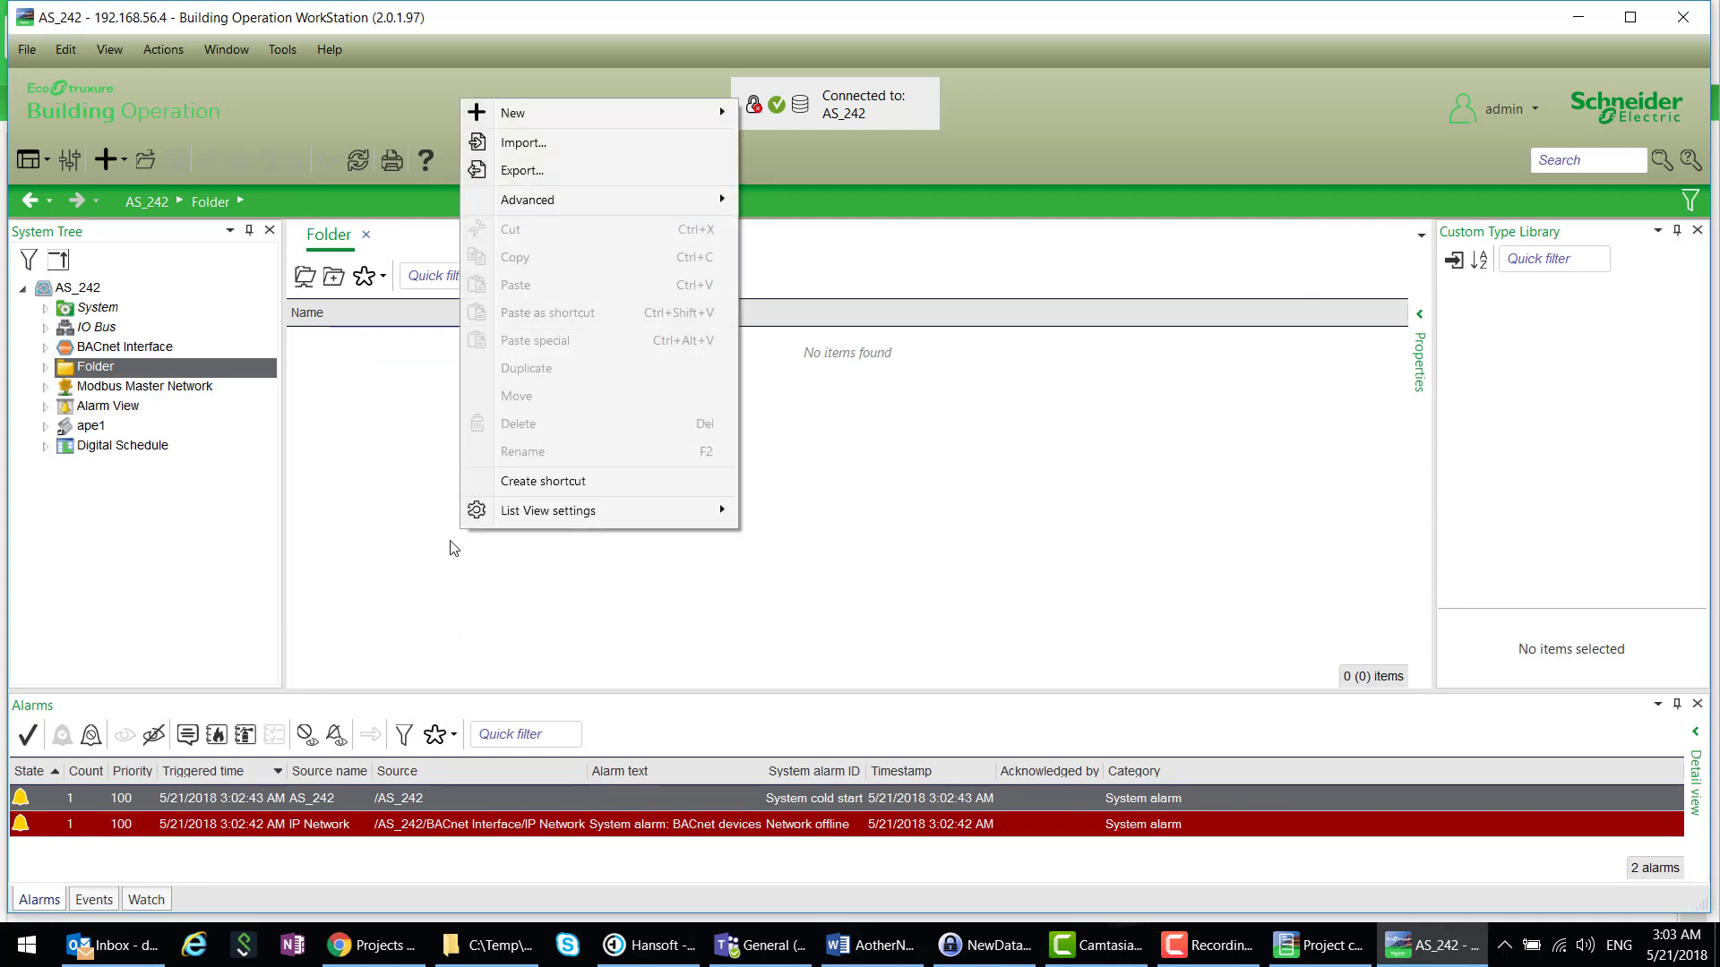
{"action": "mouse_move", "coordinate": [553, 115]}
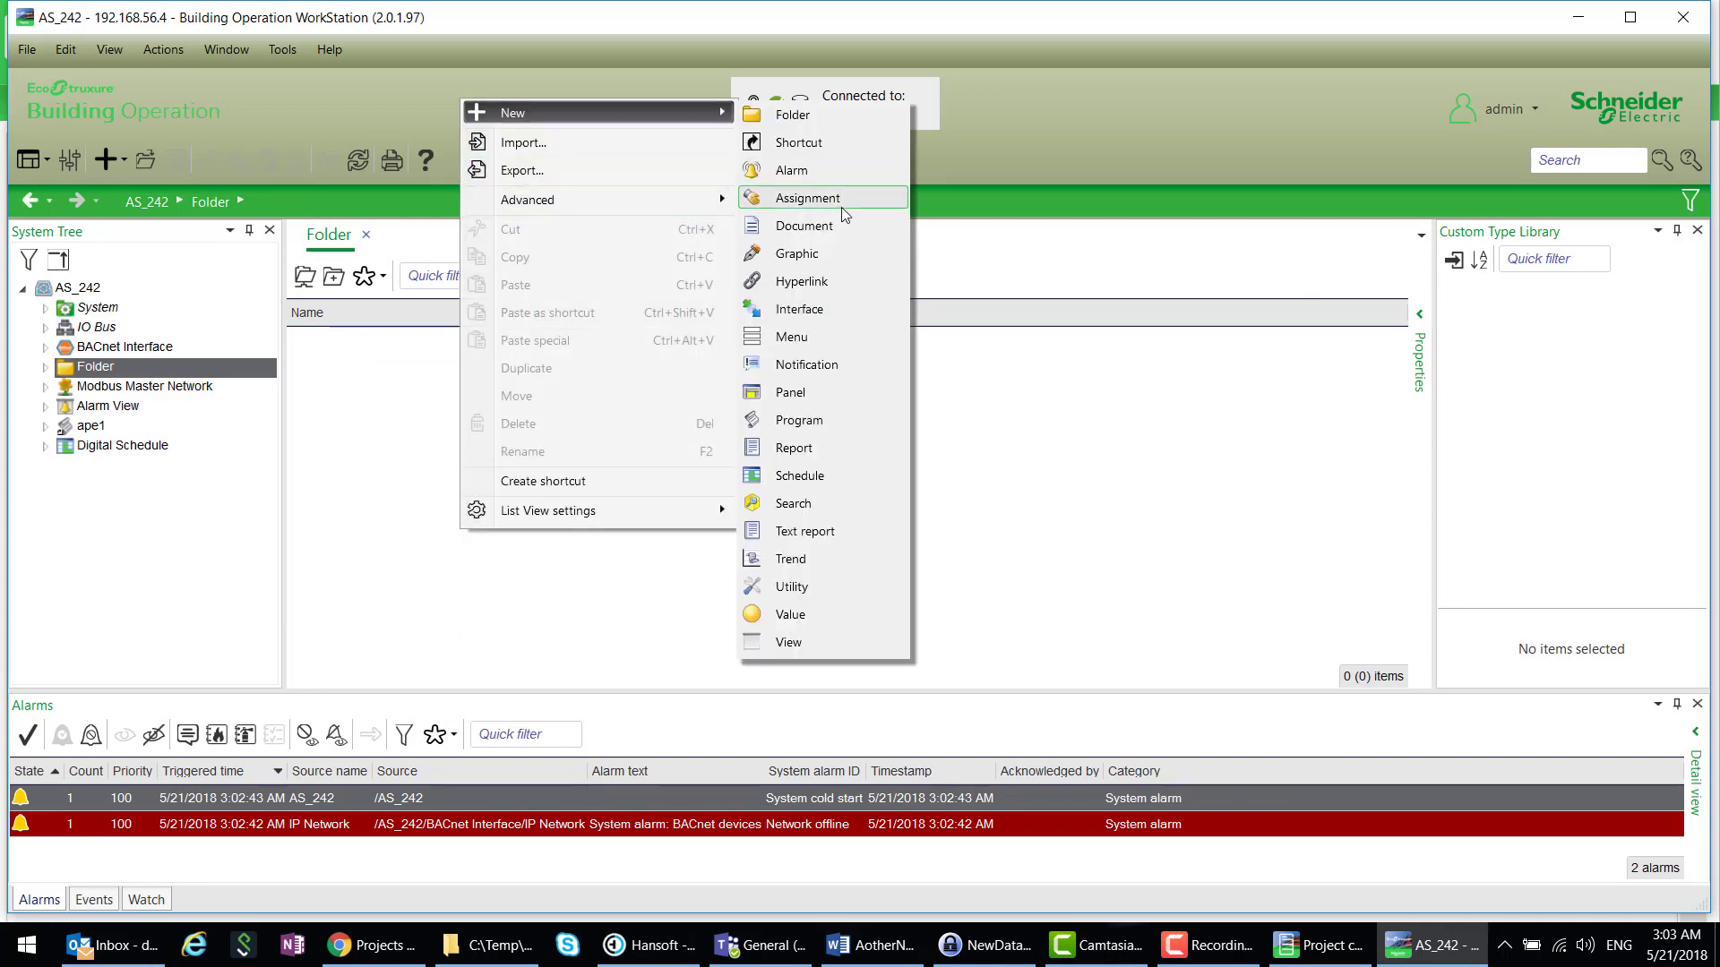
{"action": "left_click", "coordinate": [797, 615]}
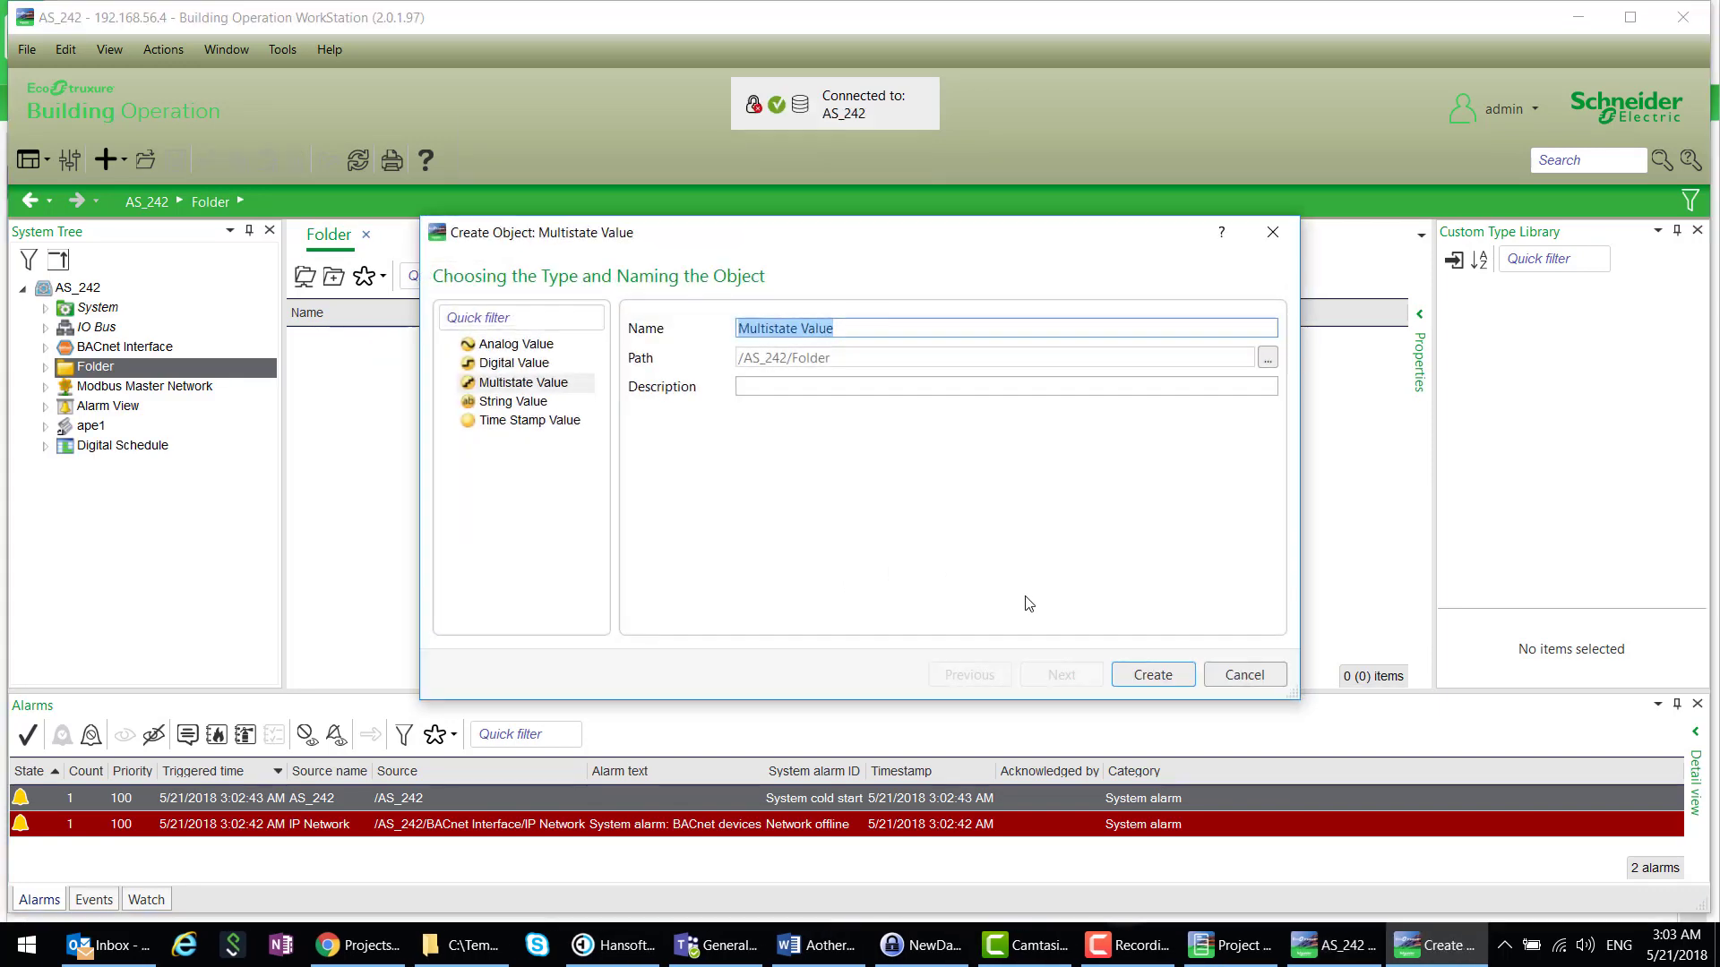
{"action": "left_click", "coordinate": [1157, 677]}
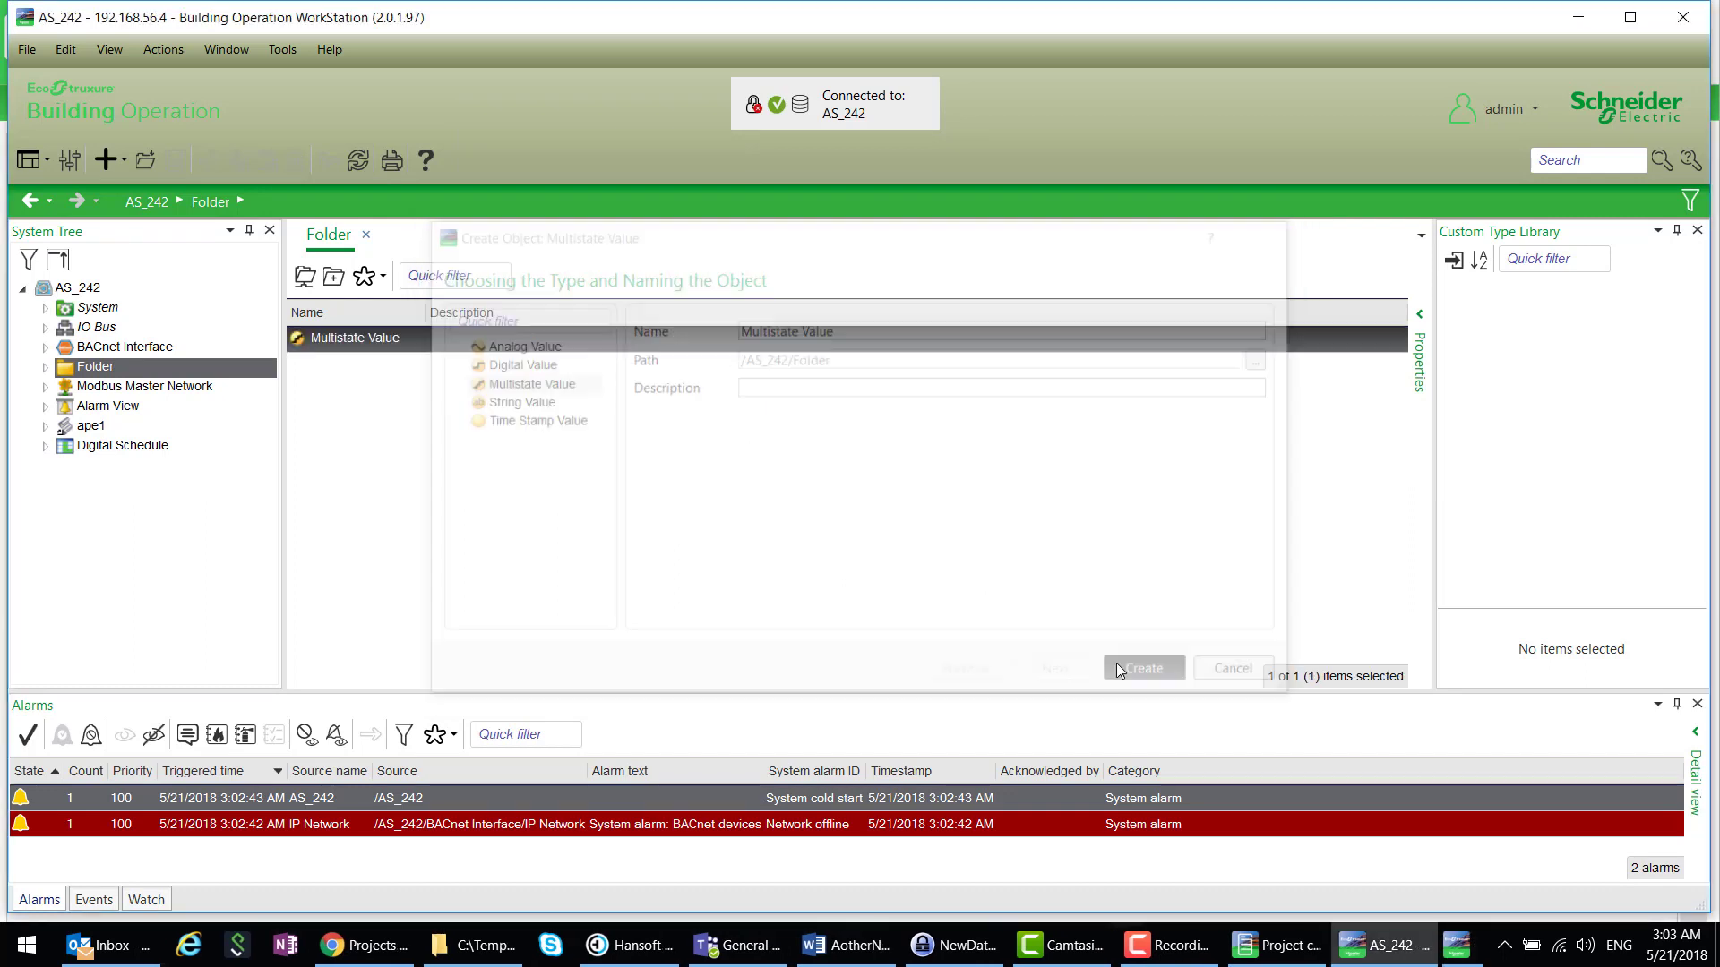
- Make 5 duplicates of the Multistate Value, then collapse the AS_242 tree
{"action": "right_click", "coordinate": [451, 339]}
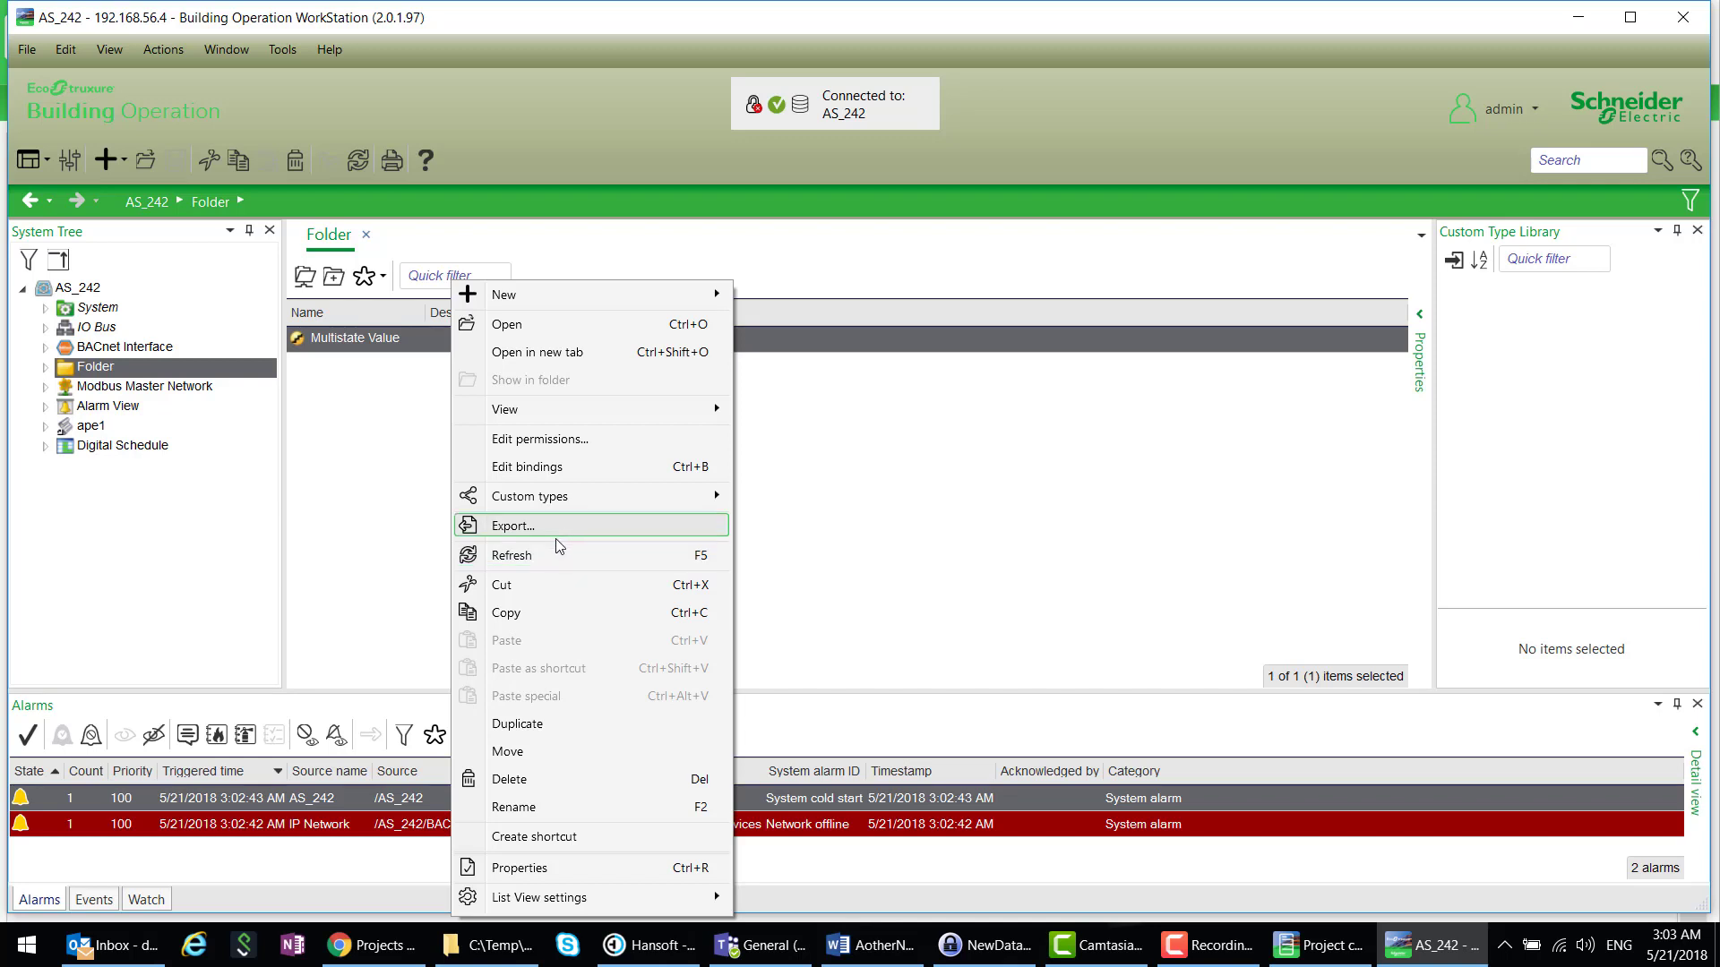
{"action": "left_click", "coordinate": [546, 726]}
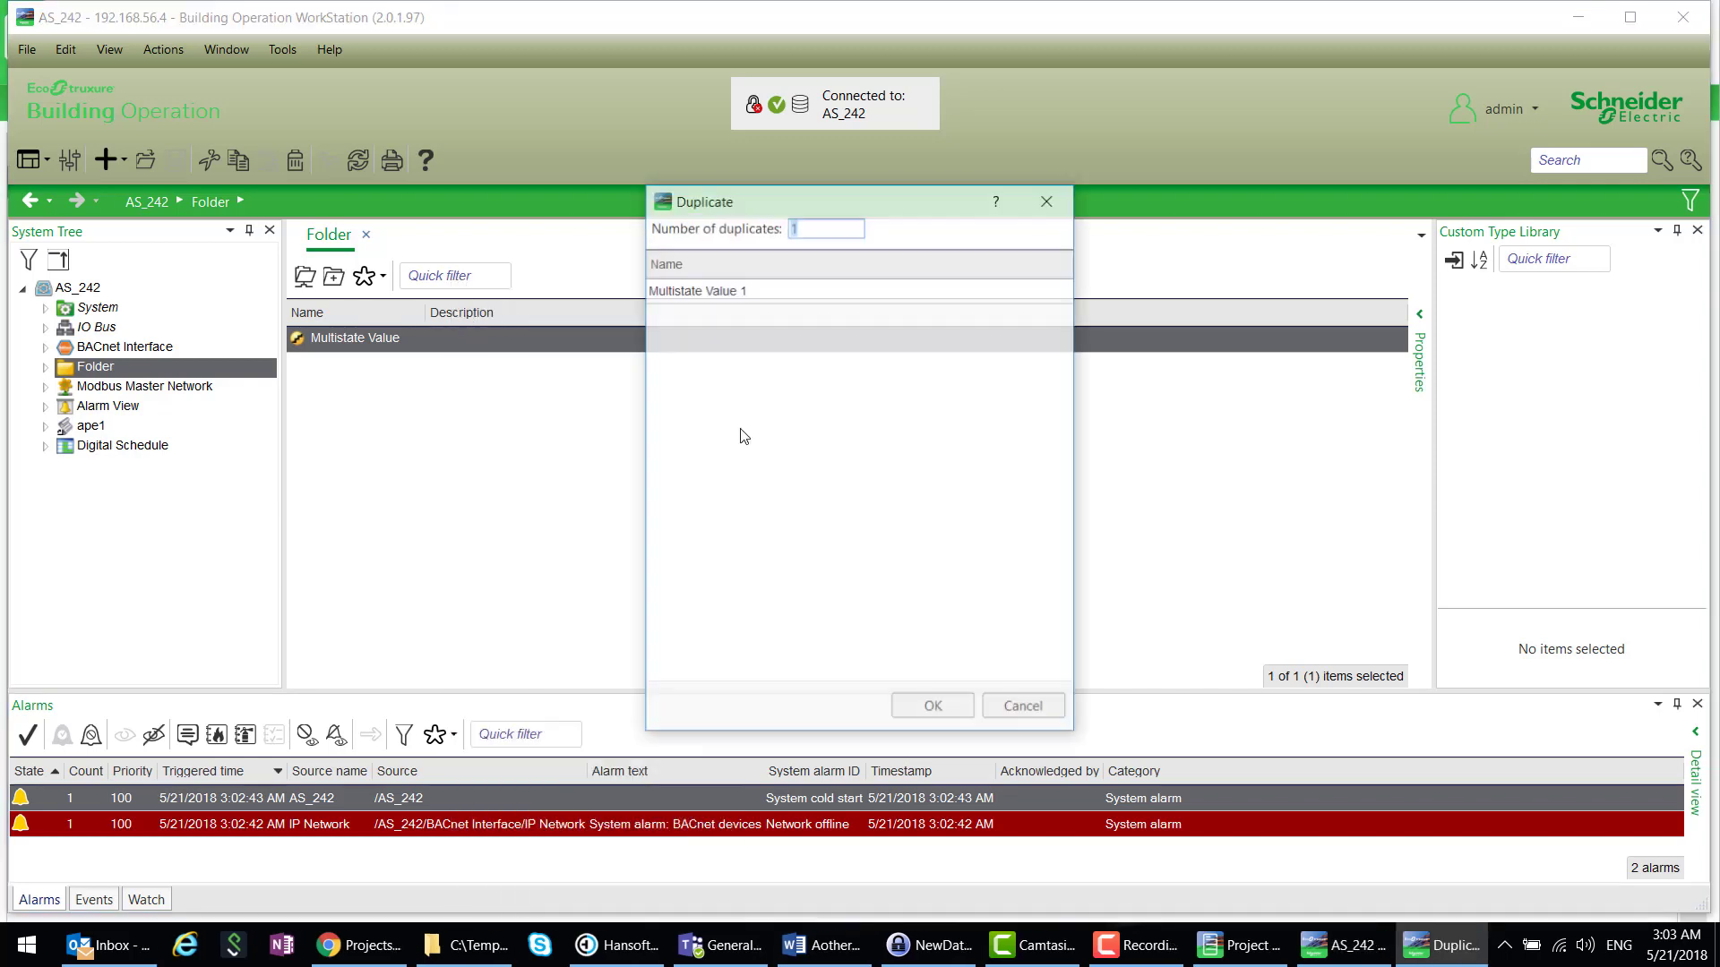
{"action": "type", "text": "5"}
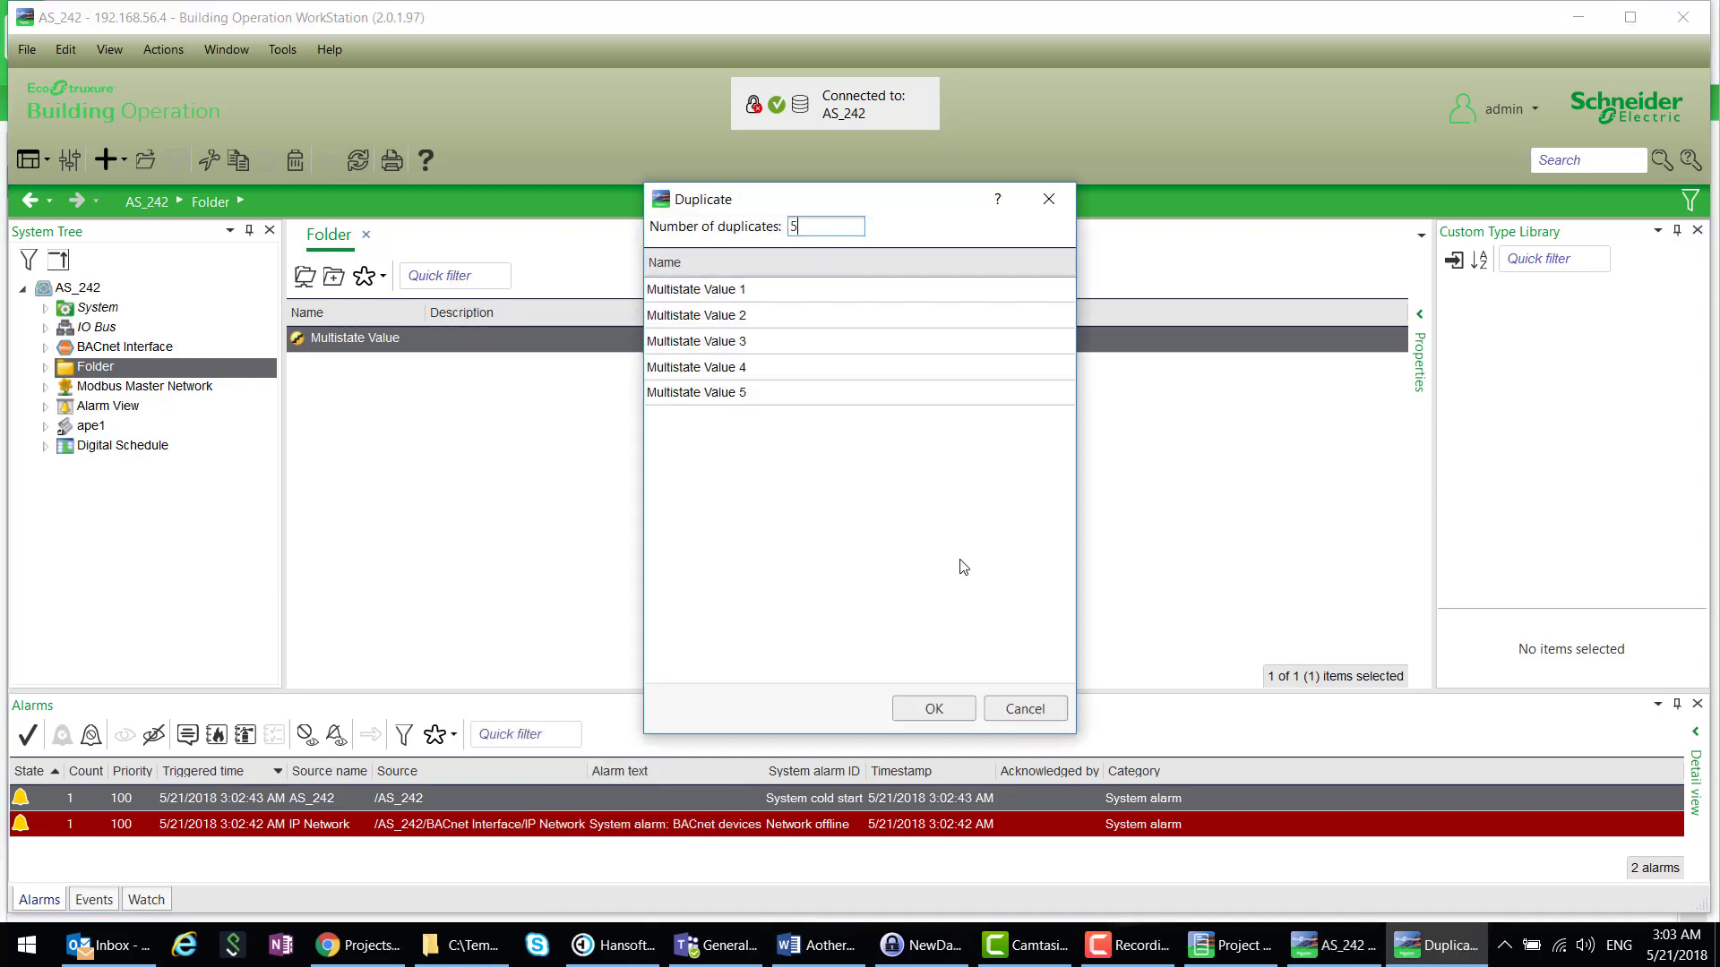
{"action": "left_click", "coordinate": [934, 709]}
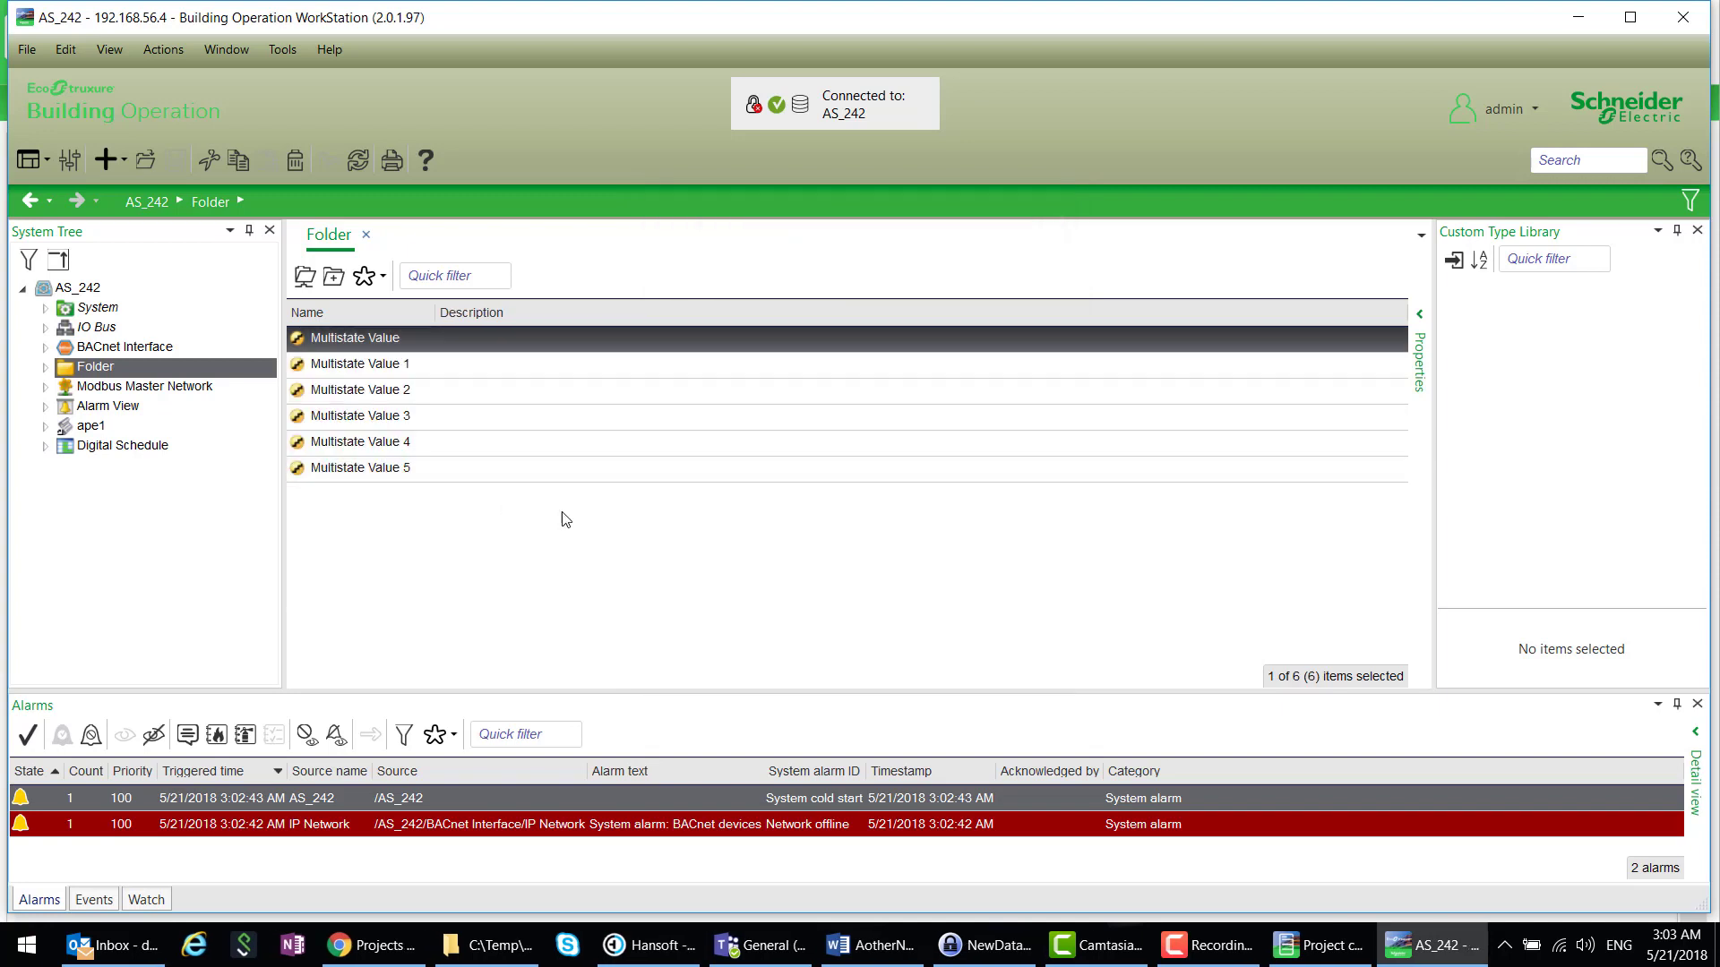
{"action": "left_click", "coordinate": [85, 545]}
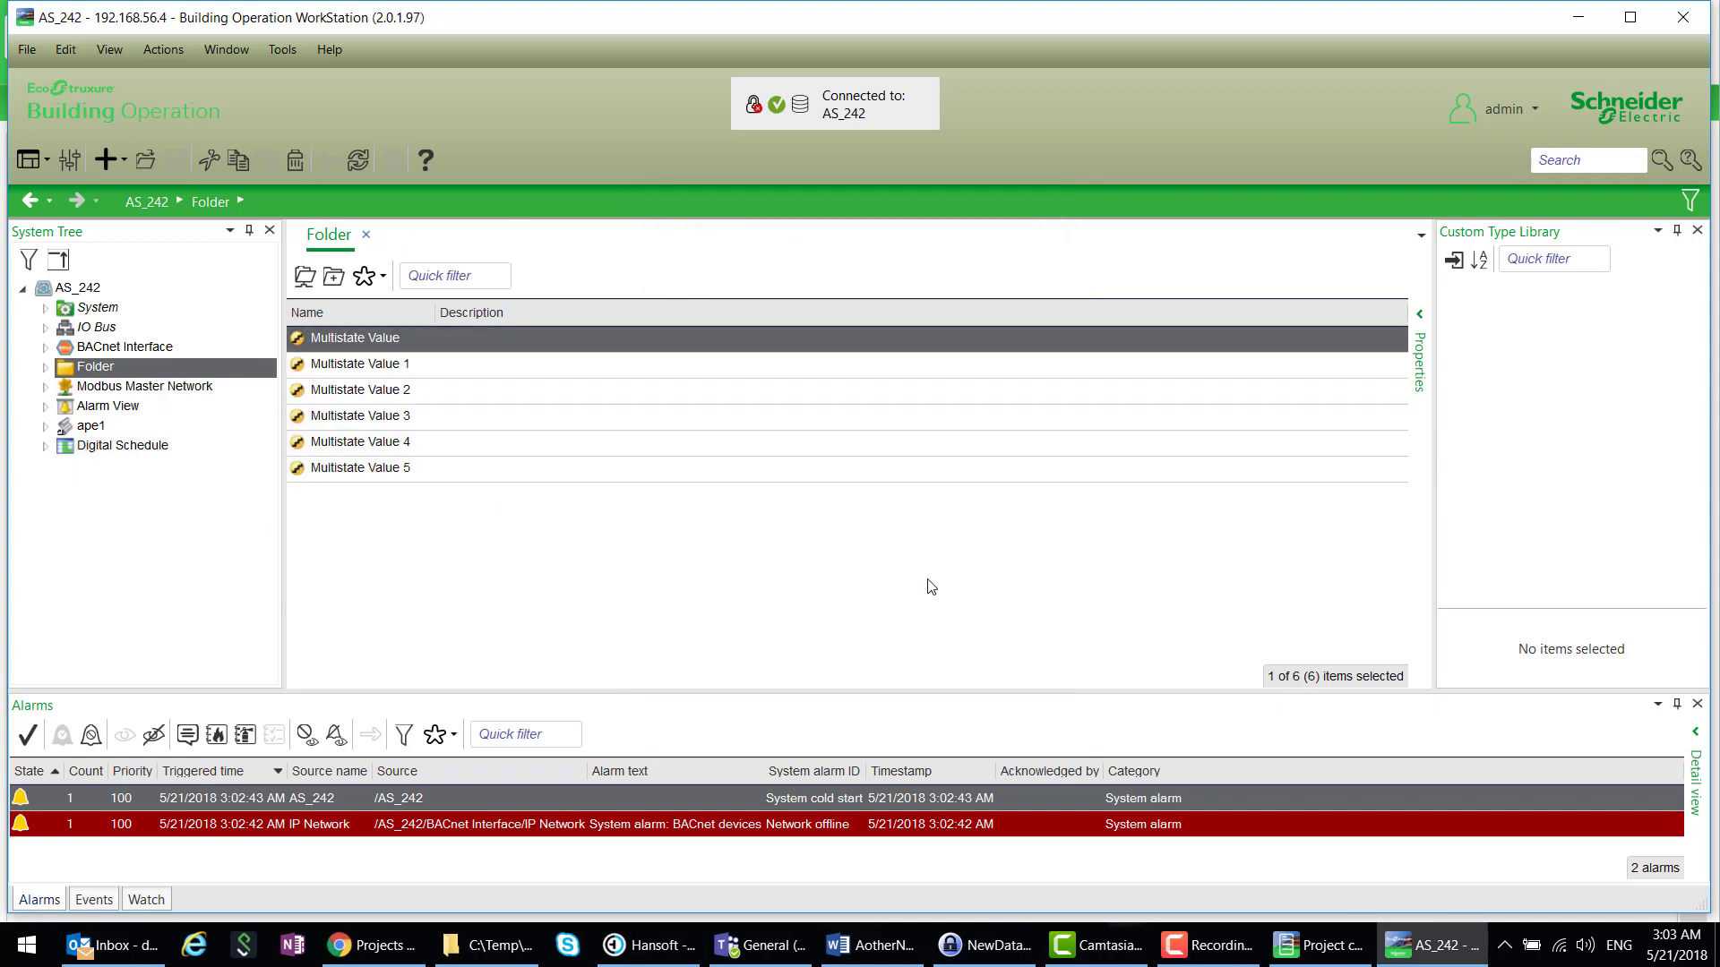
{"action": "left_click", "coordinate": [23, 289]}
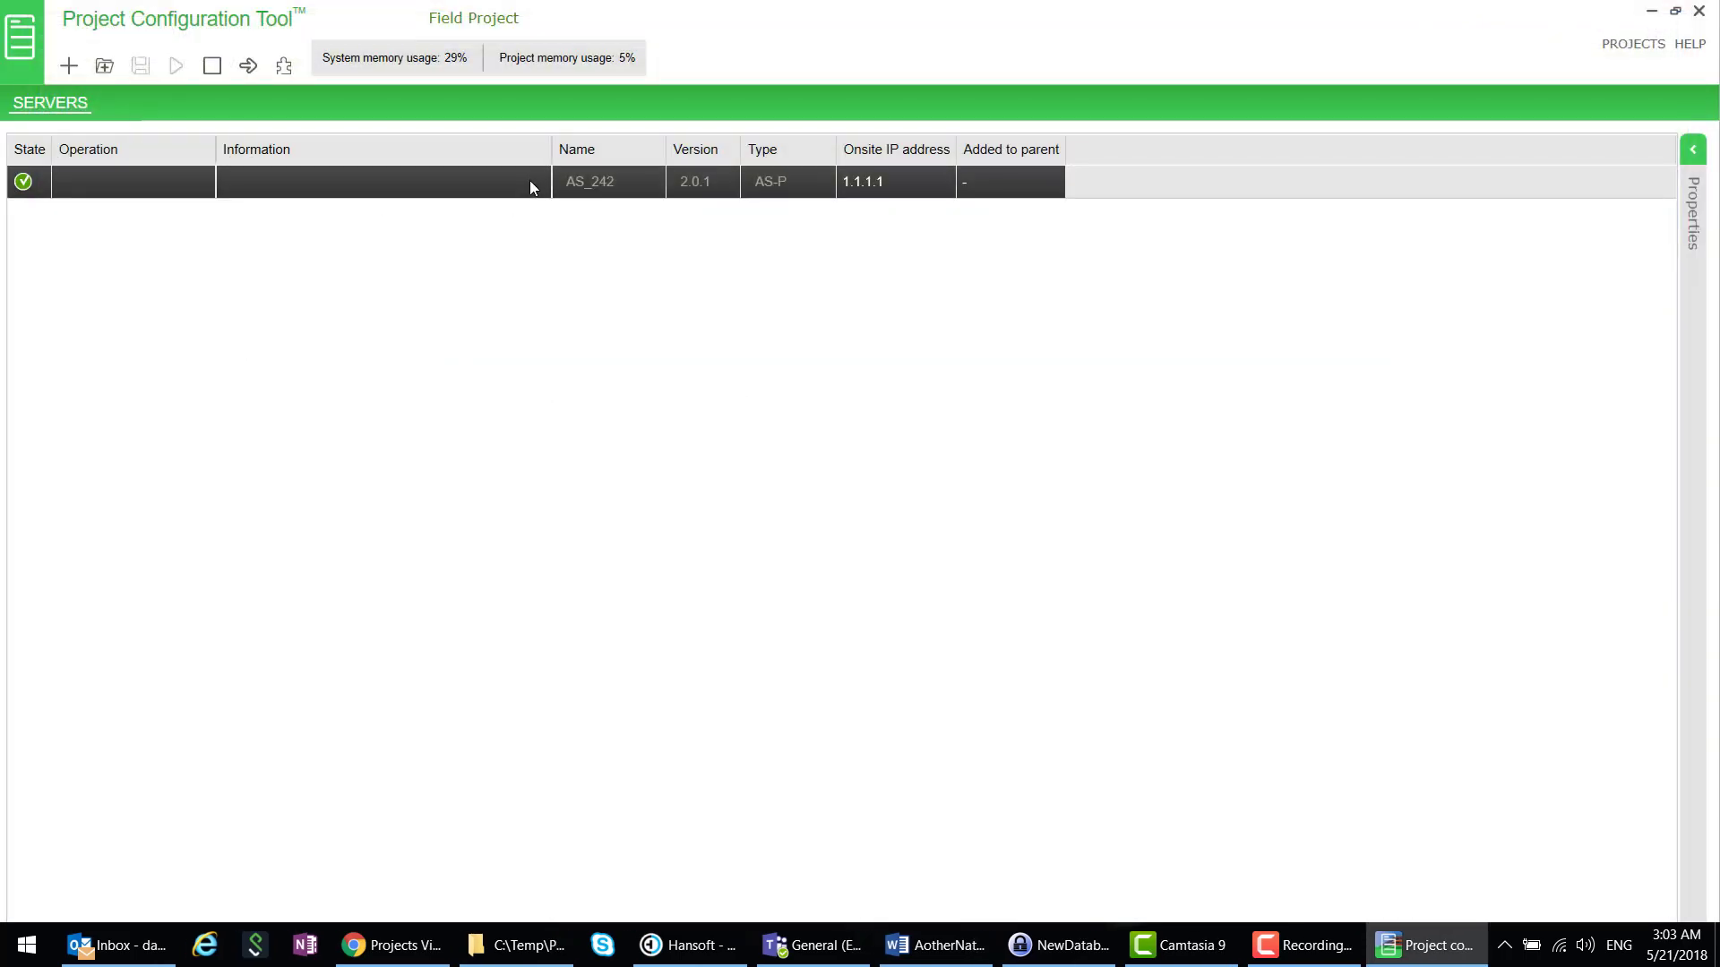
- Set AS_242's onsite IP address to 10.169.94.242 and save the settings
{"action": "left_click", "coordinate": [1691, 152]}
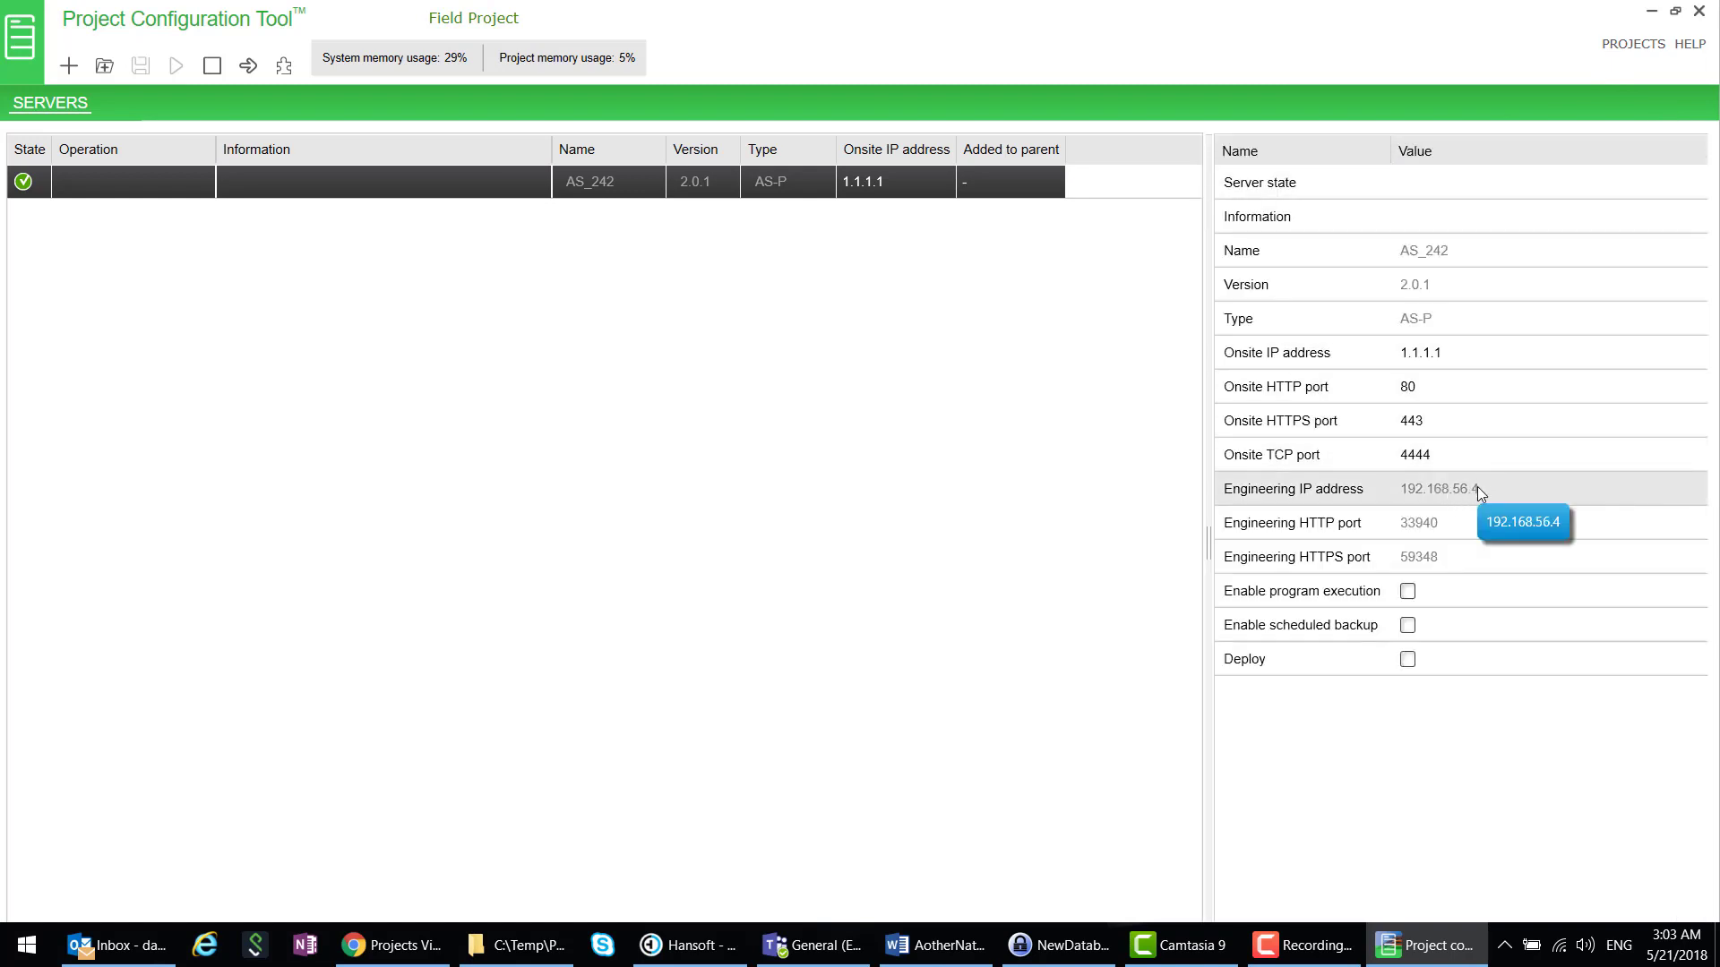
{"action": "left_click", "coordinate": [1442, 354]}
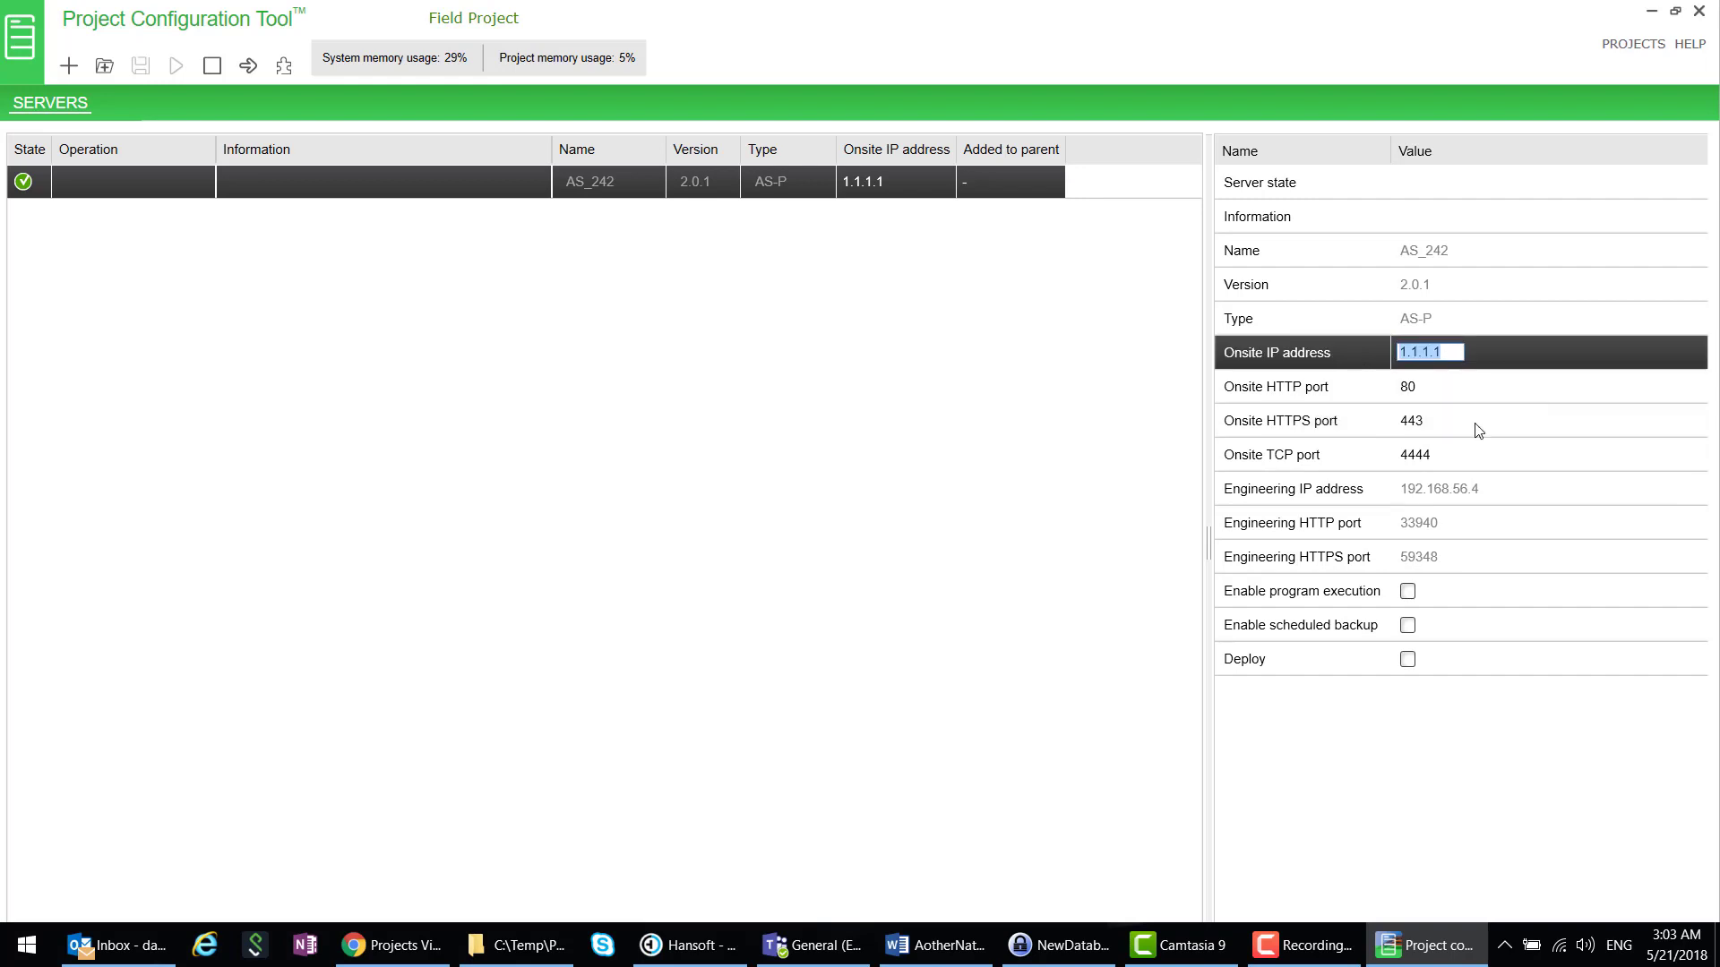
{"action": "type", "text": "10"}
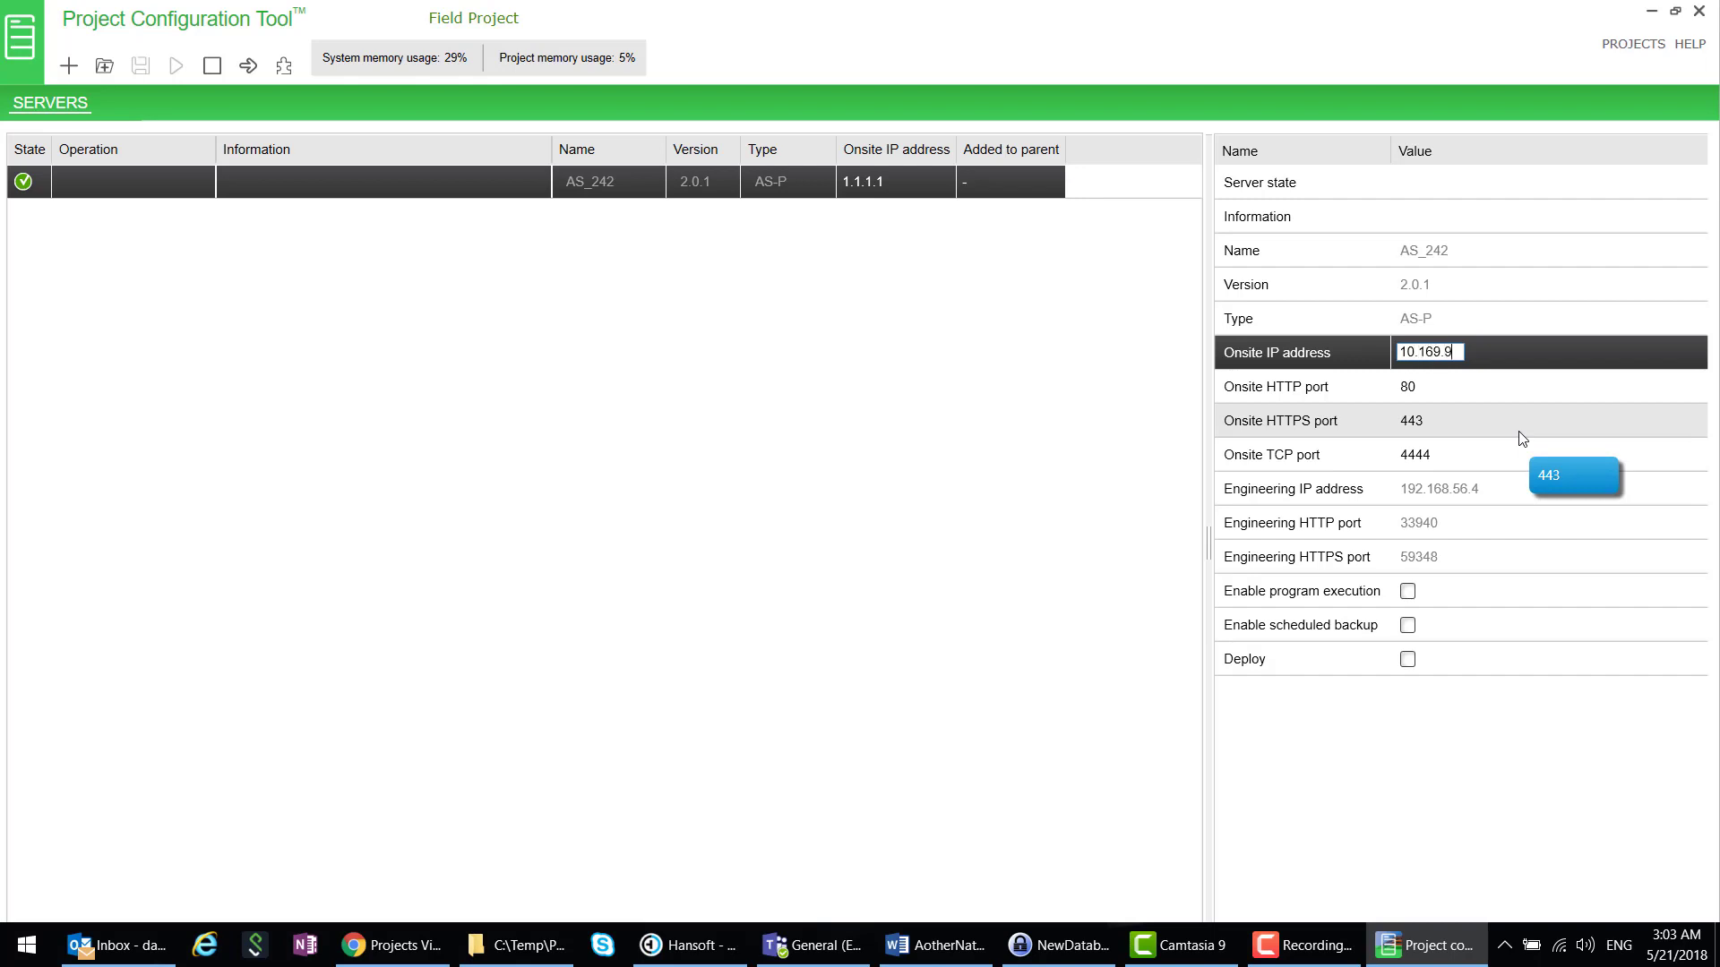
{"action": "type", "text": ".169.94.242"}
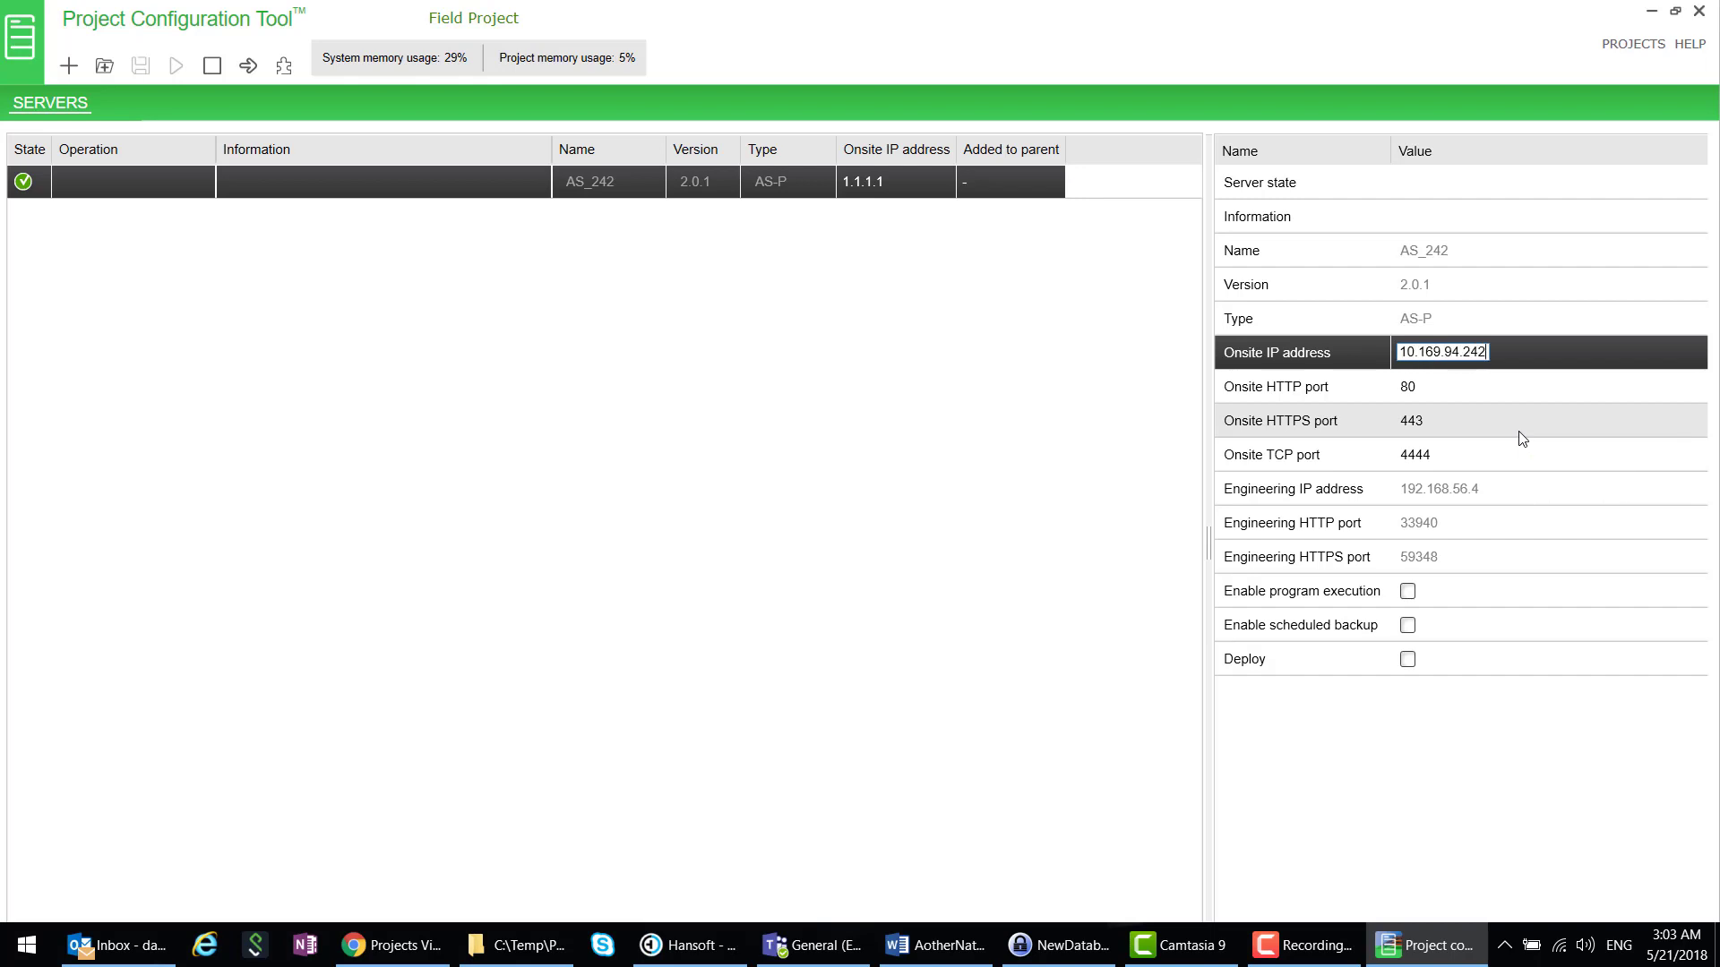
{"action": "left_click", "coordinate": [360, 179]}
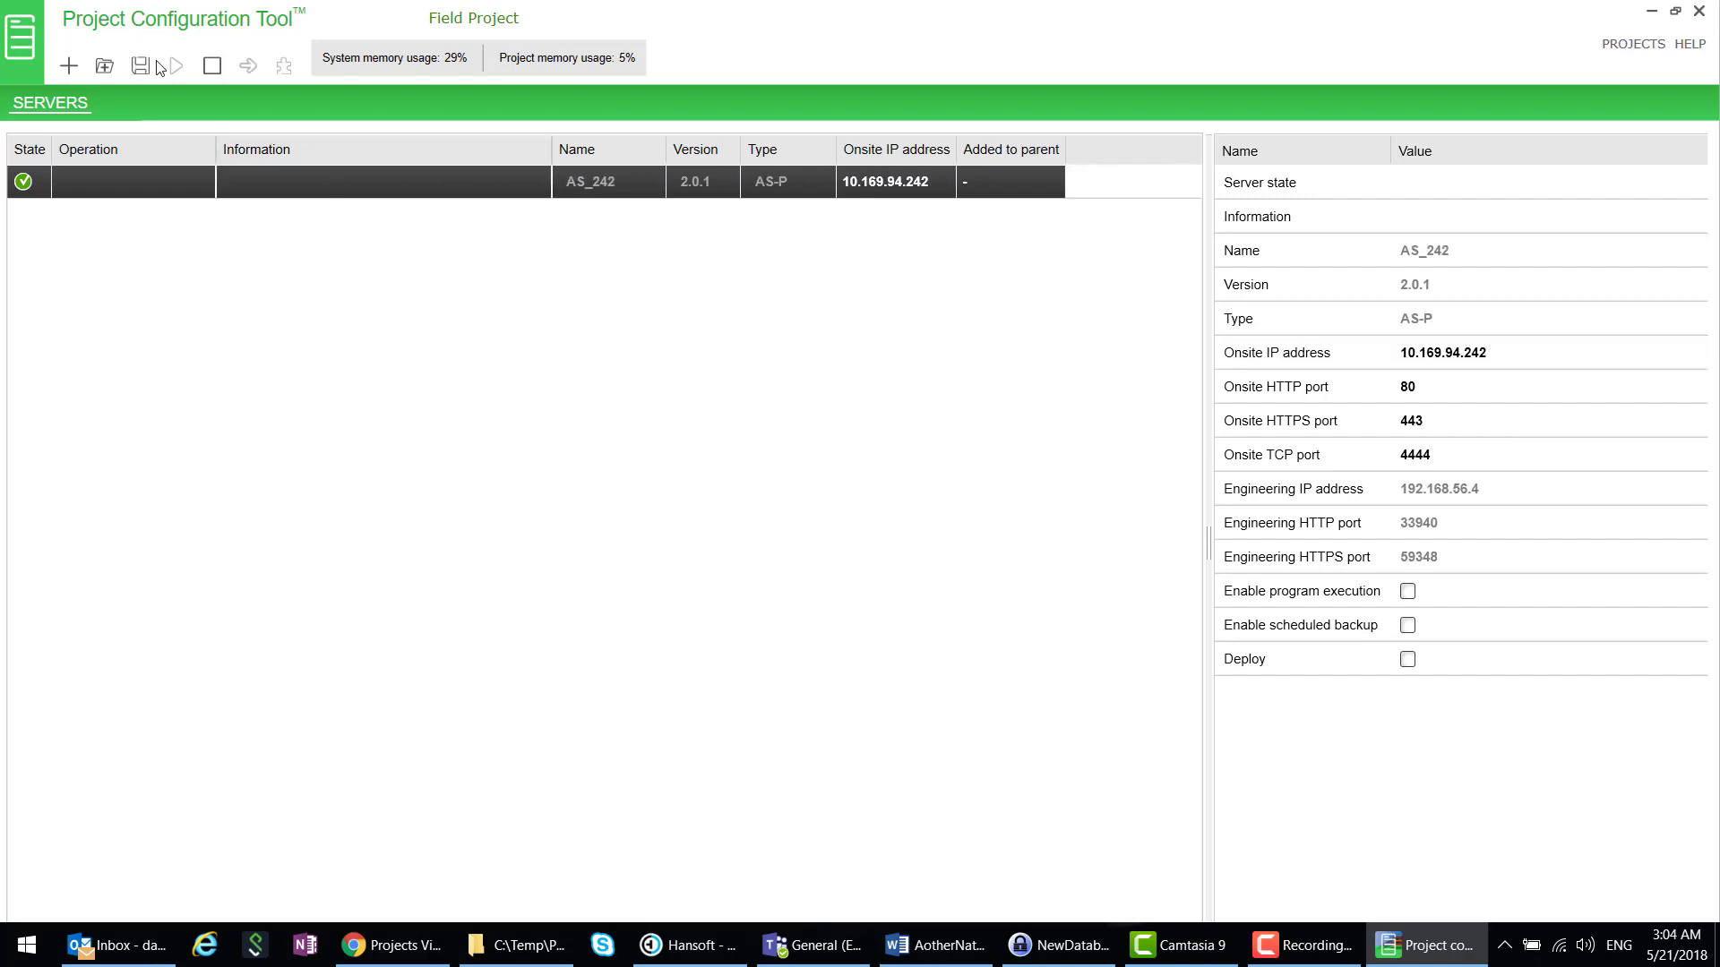
{"action": "left_click", "coordinate": [141, 66]}
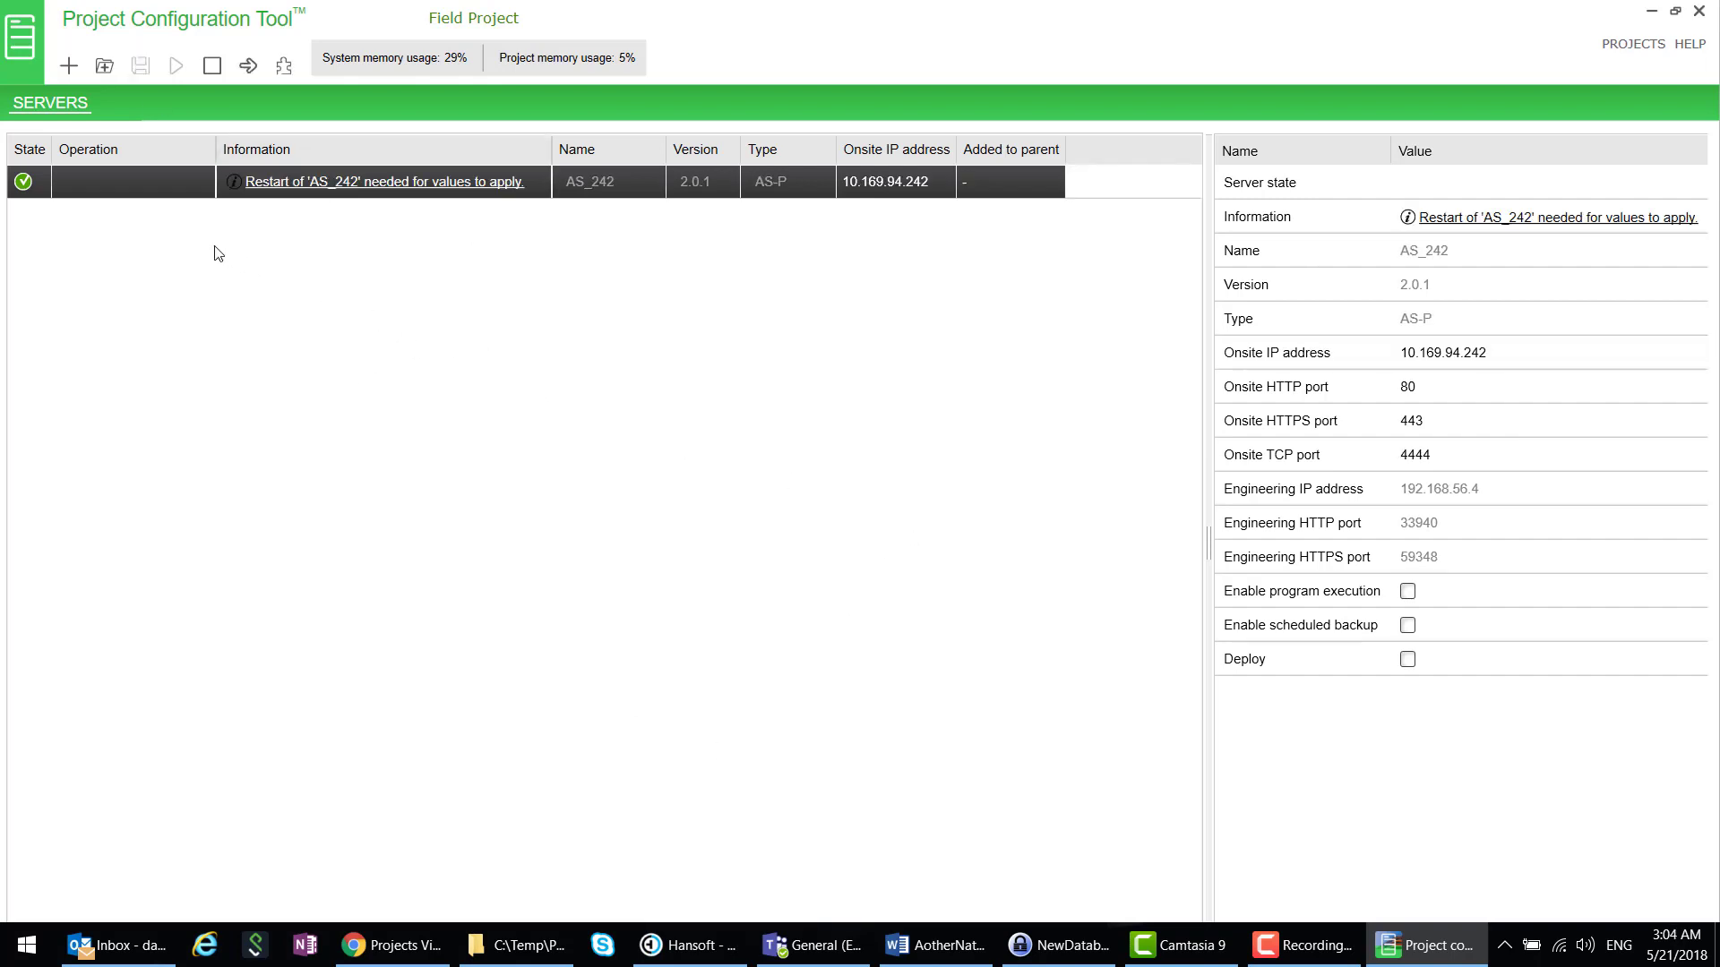
- Restart the AS_242 server by stopping and starting it, dismissing the restart-needed notice
{"action": "left_click", "coordinate": [211, 70]}
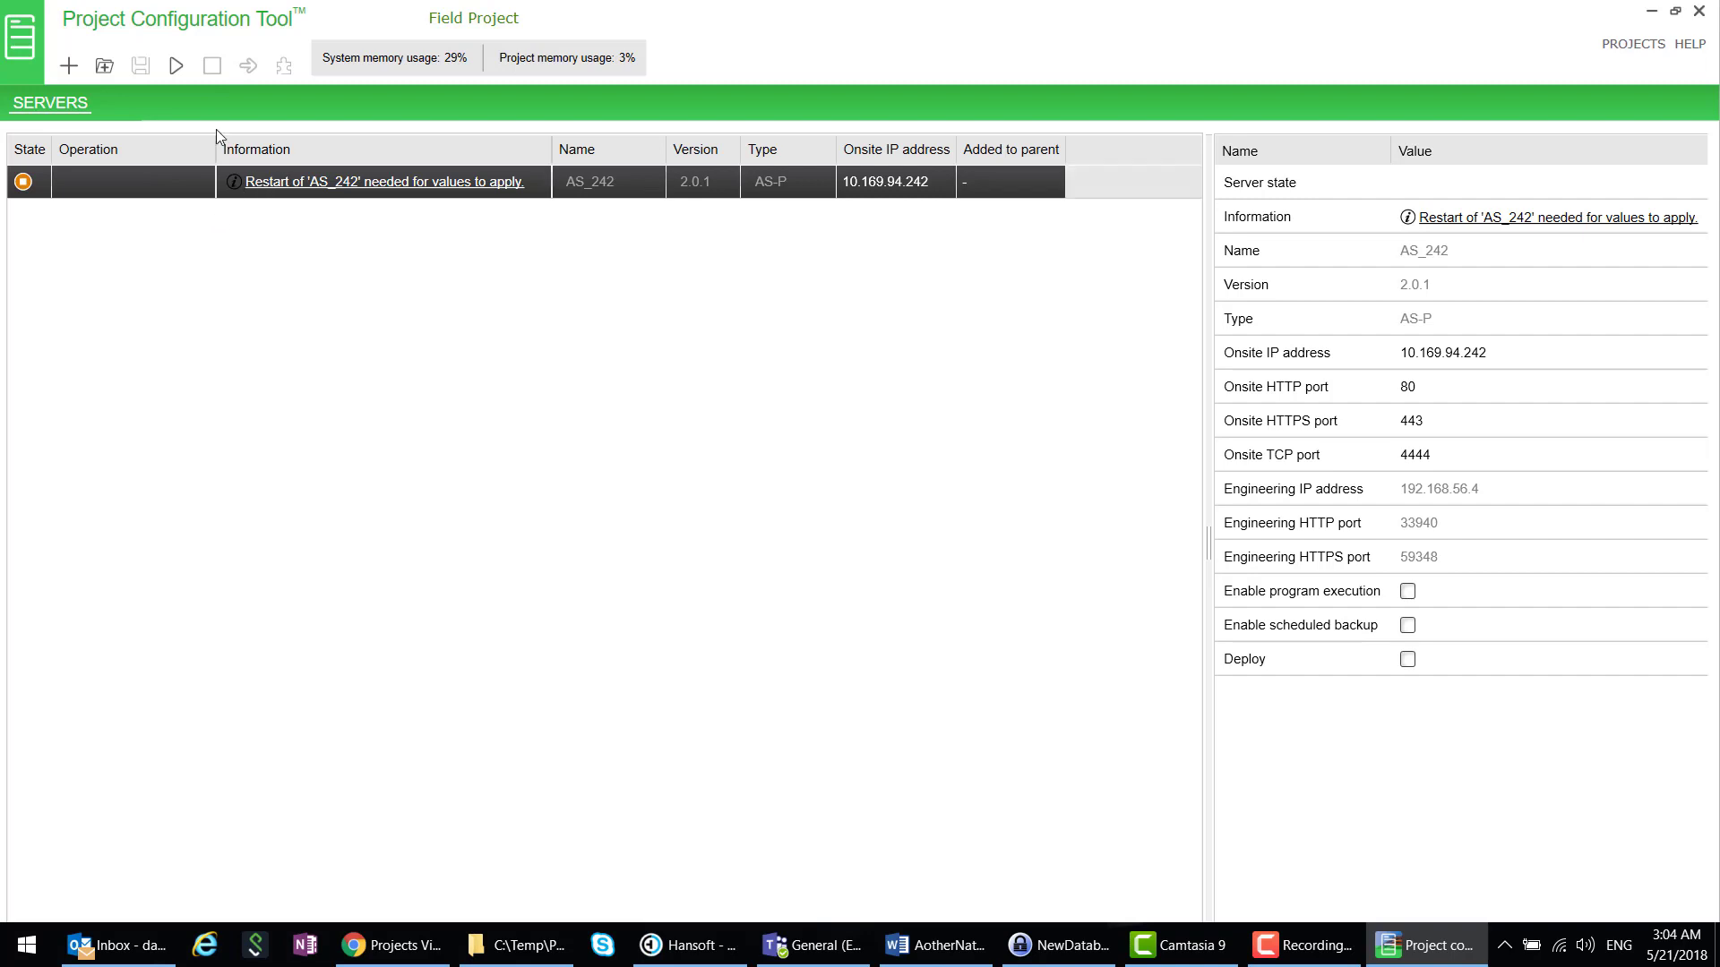
{"action": "left_click", "coordinate": [520, 185]}
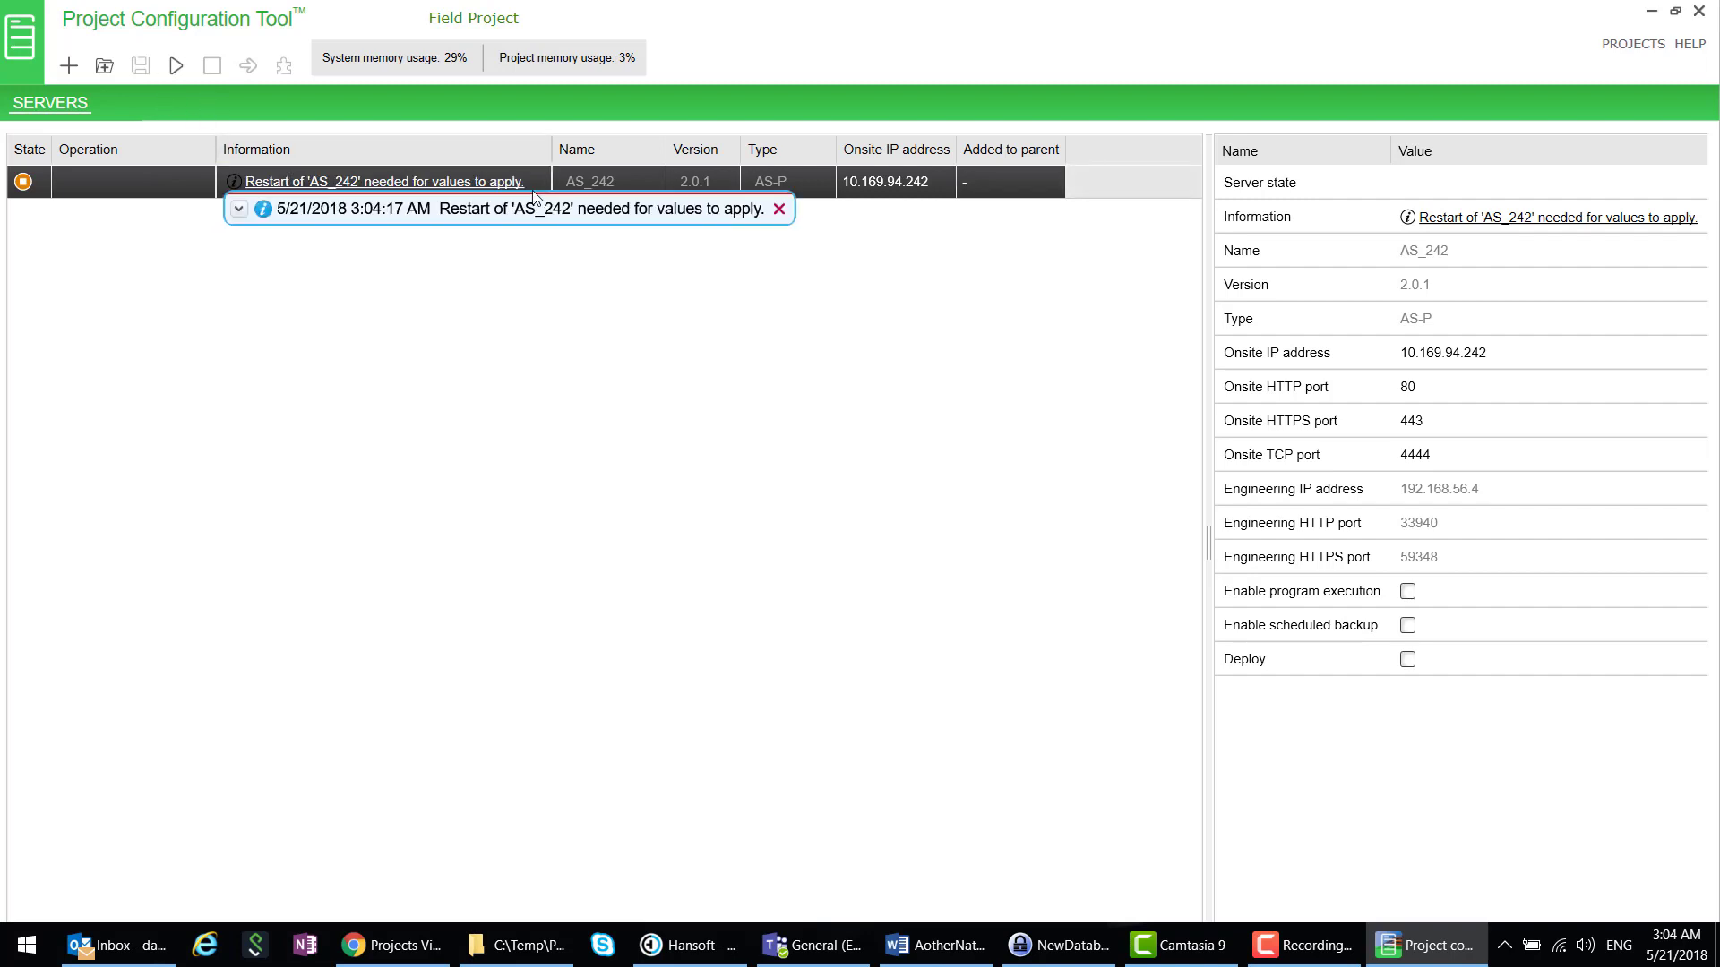
{"action": "left_click", "coordinate": [780, 209]}
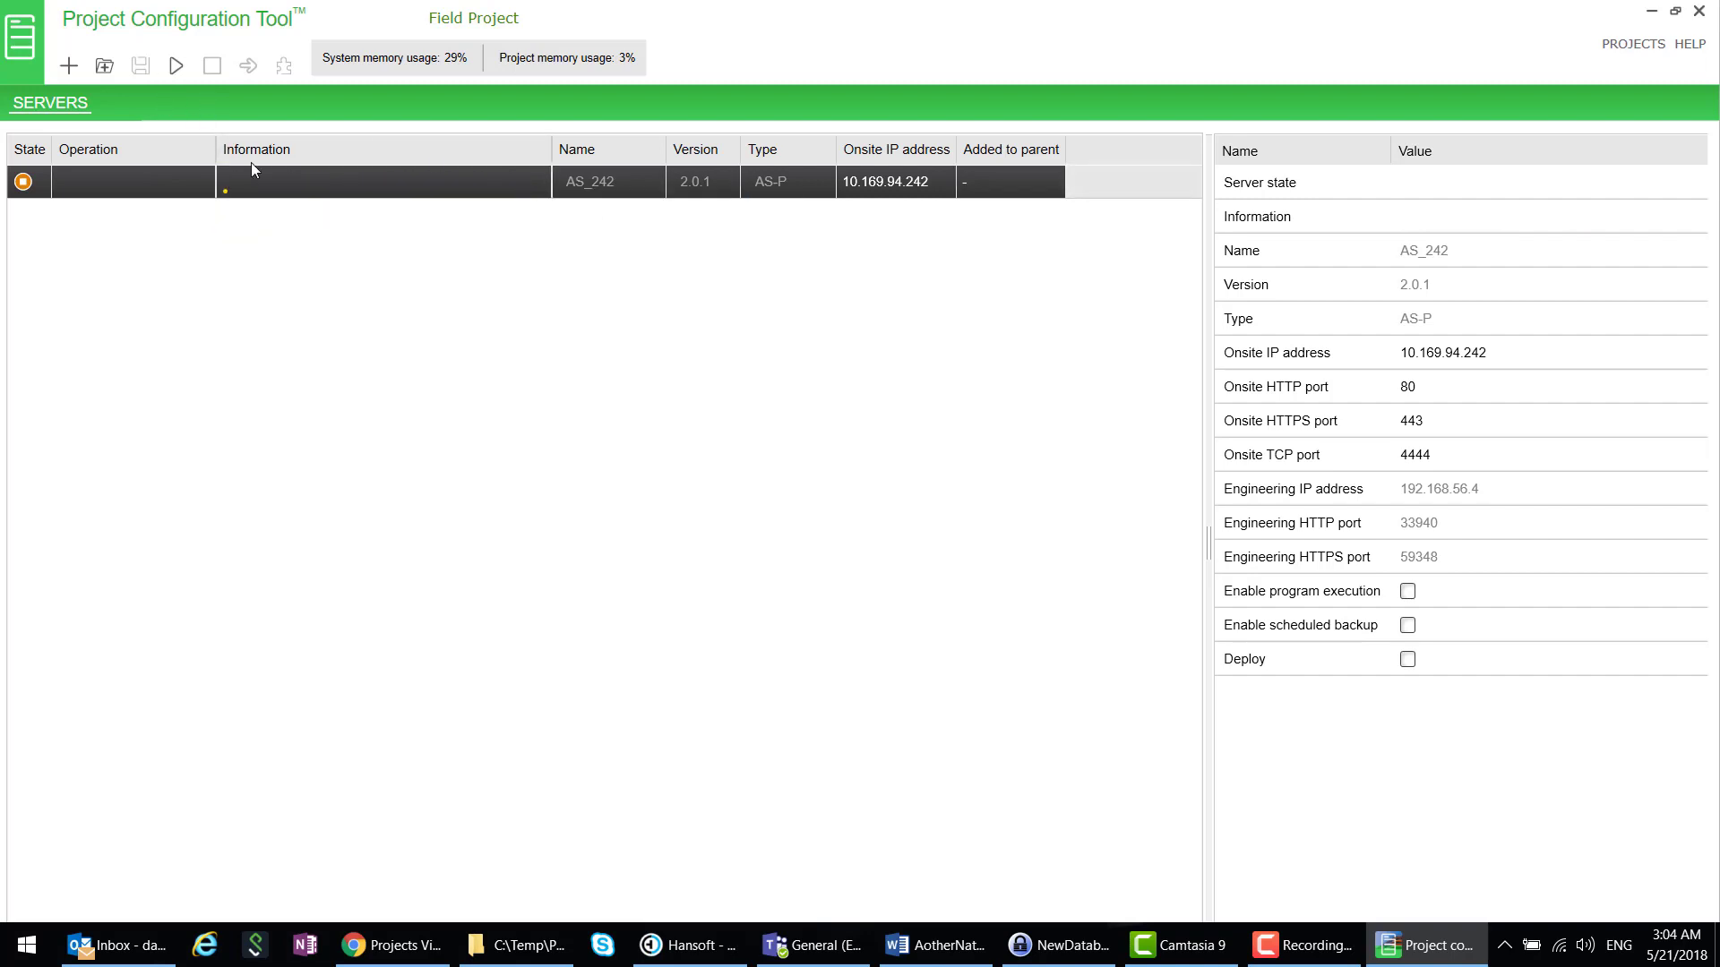
{"action": "left_click", "coordinate": [177, 65]}
- Deploy AS_242 with the engineering and onsite user credentials, applied to all servers
{"action": "right_click", "coordinate": [385, 190]}
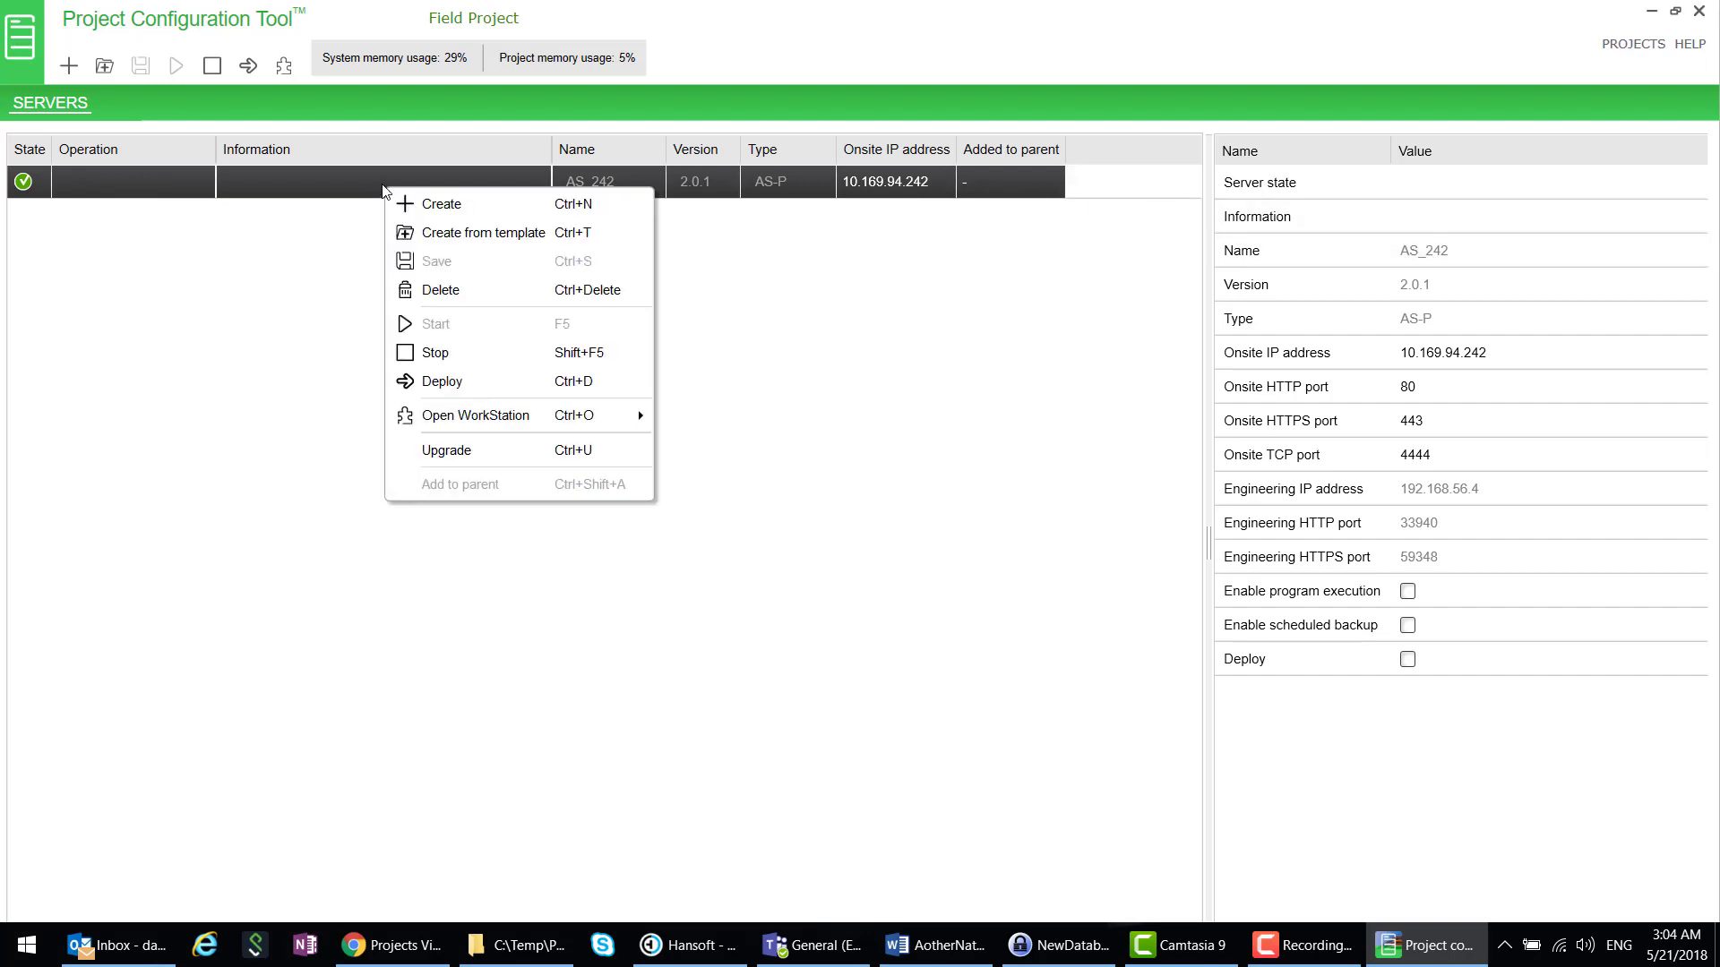
{"action": "left_click", "coordinate": [497, 383]}
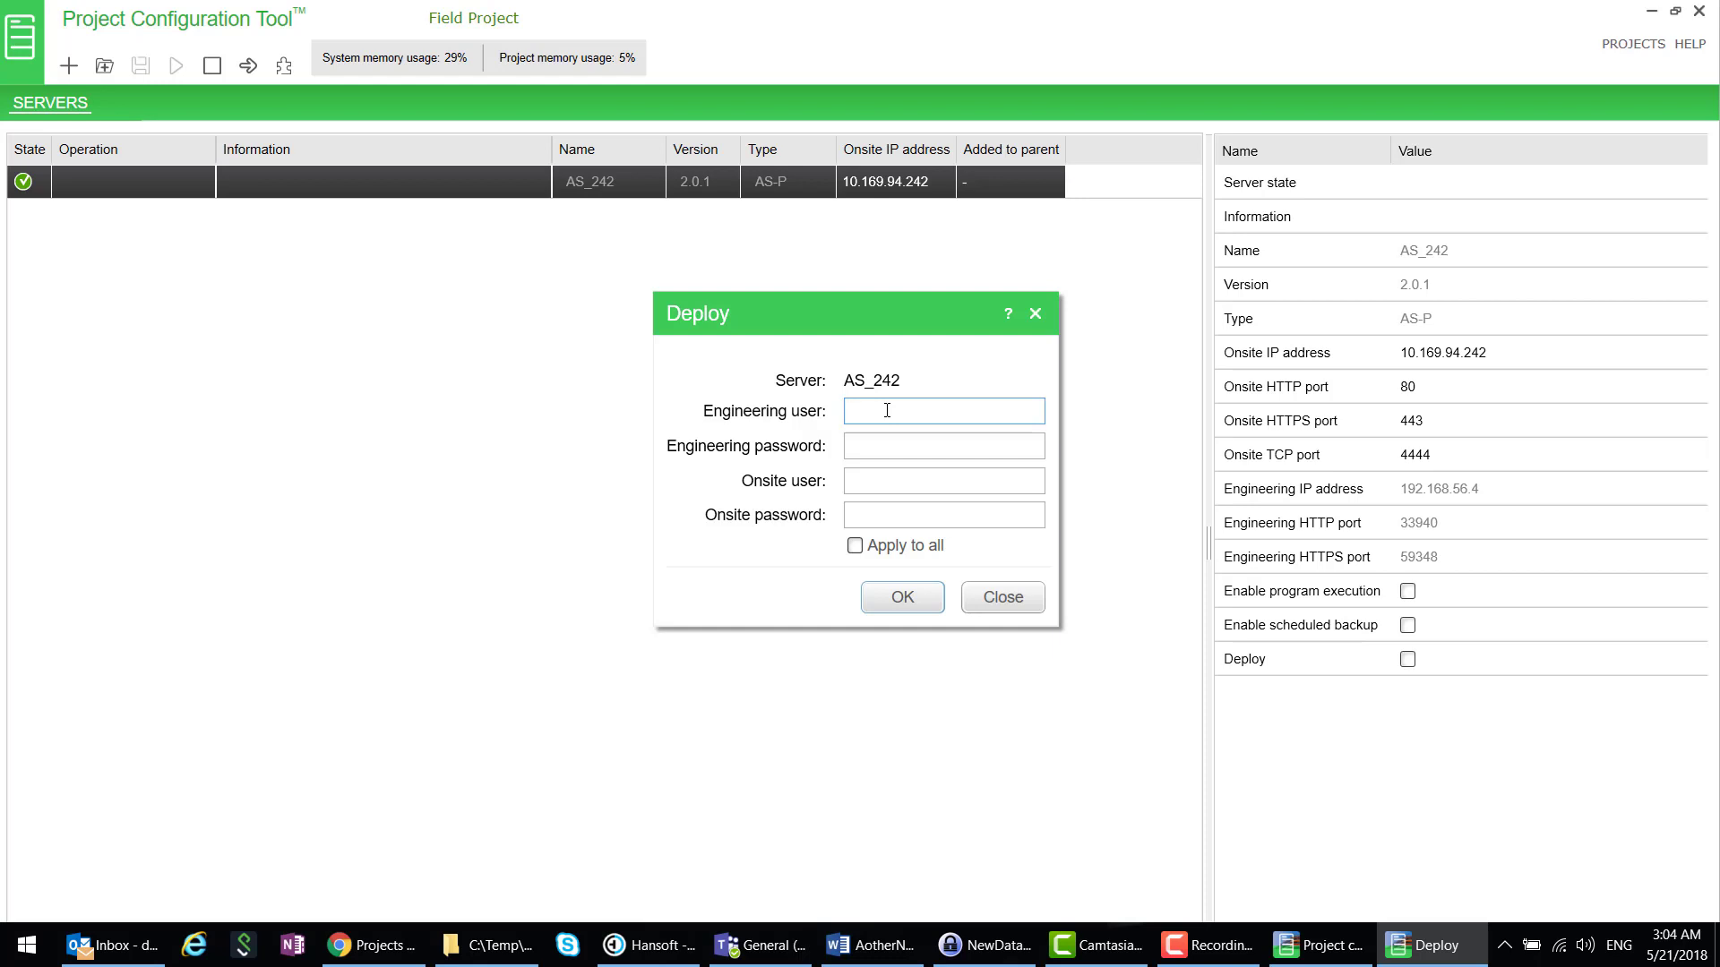
{"action": "type", "text": "in"}
{"action": "key", "text": "Tab"}
{"action": "key", "text": "Tab"}
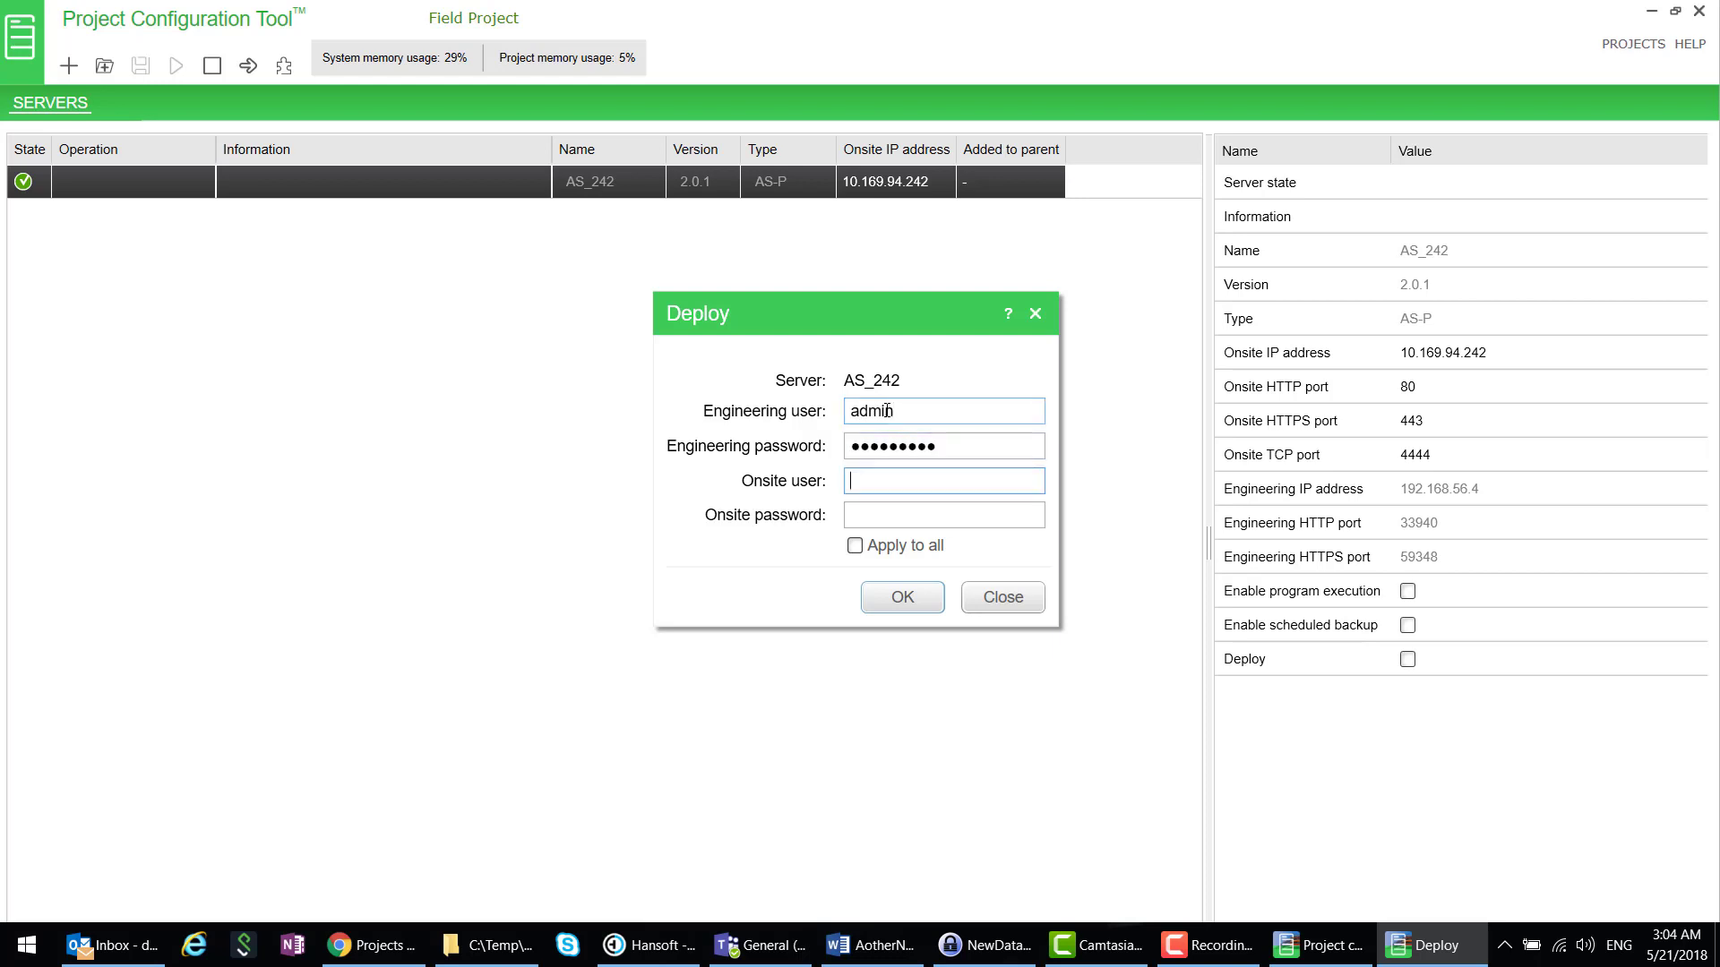
{"action": "key", "text": "Tab"}
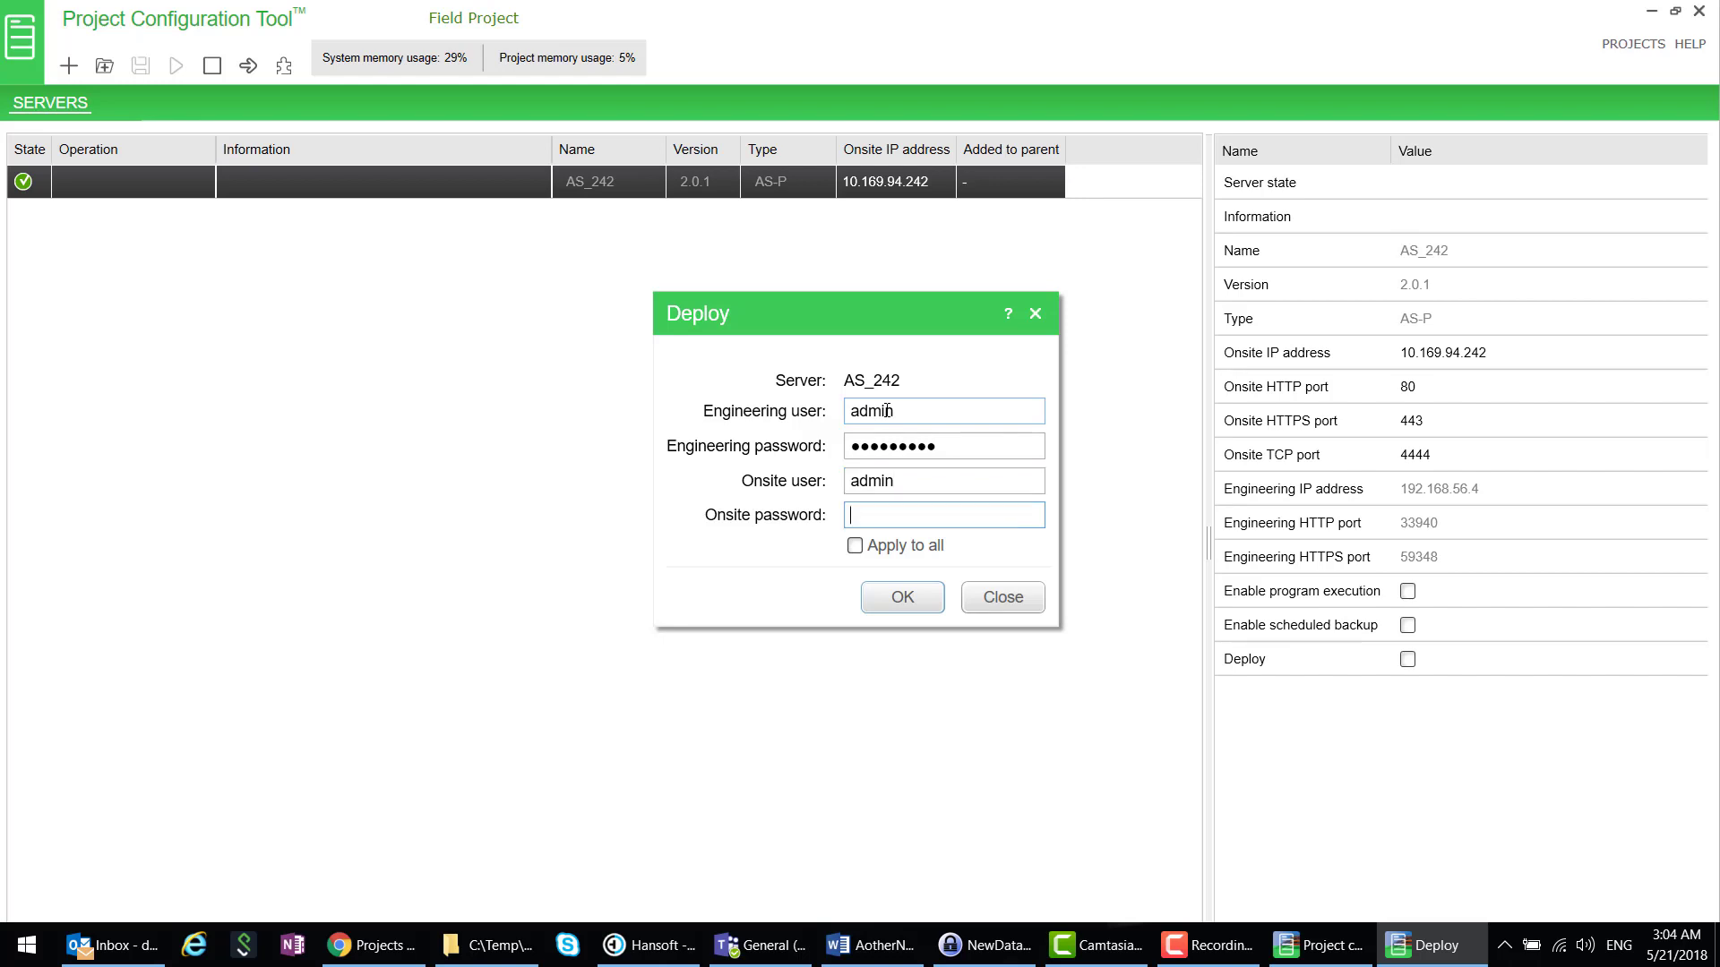
{"action": "type", "text": "•••••••"}
{"action": "left_click", "coordinate": [855, 546]}
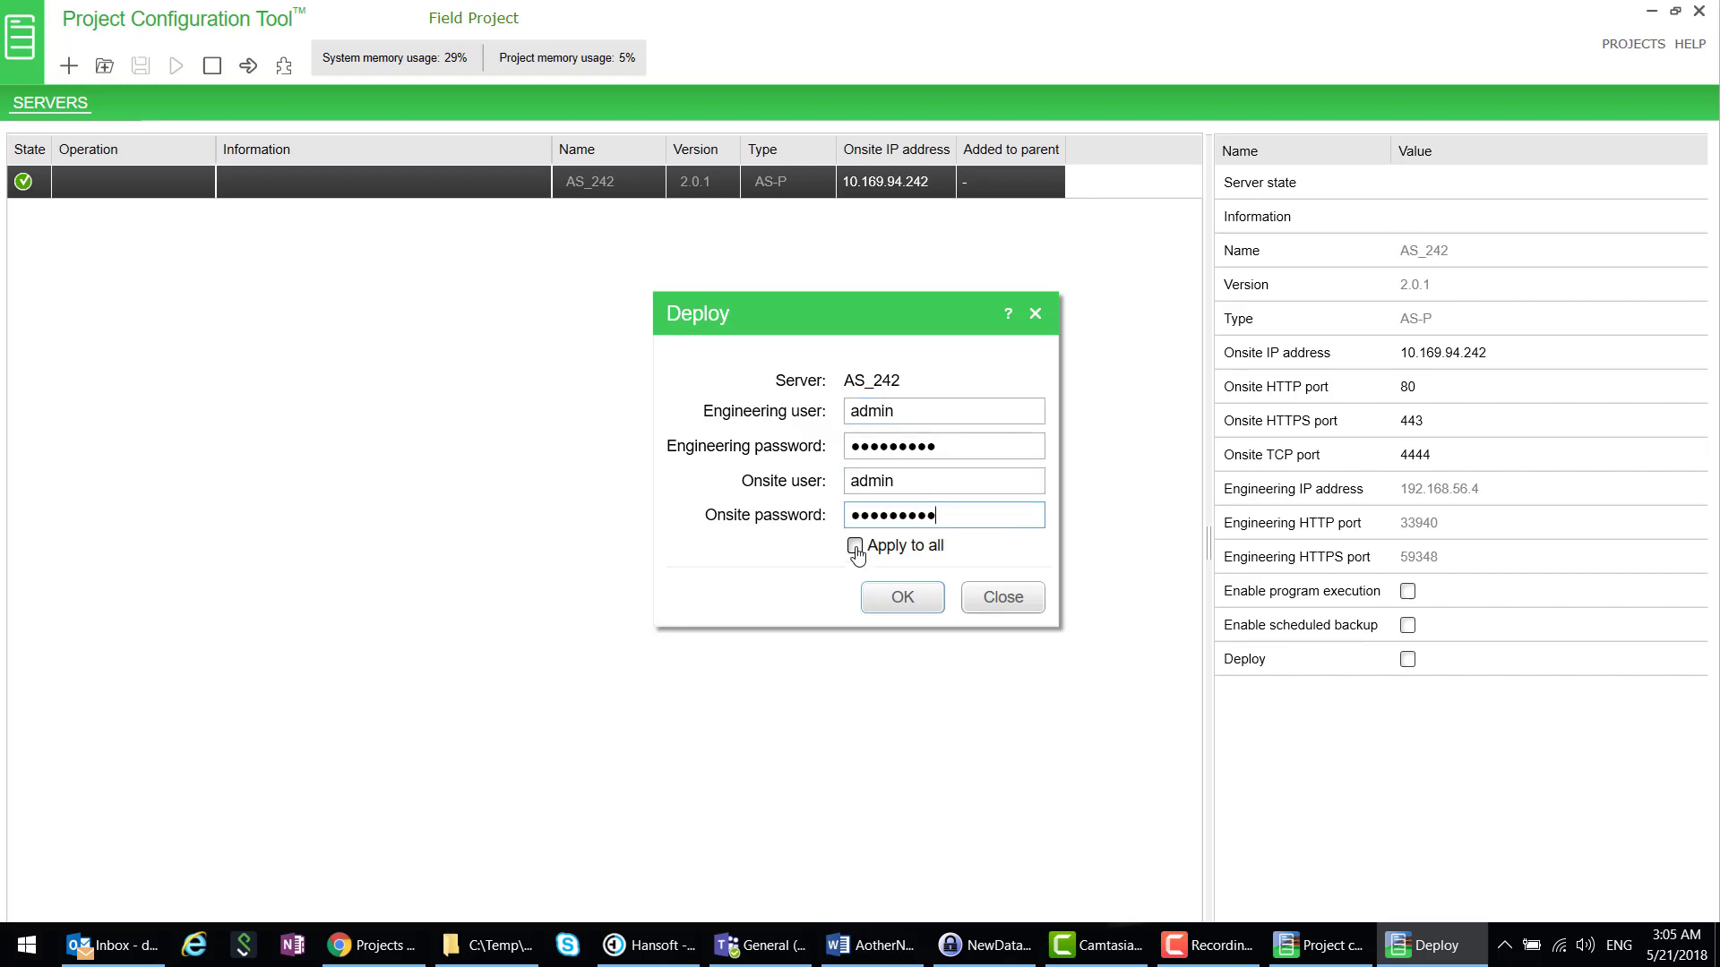
{"action": "left_click", "coordinate": [903, 600]}
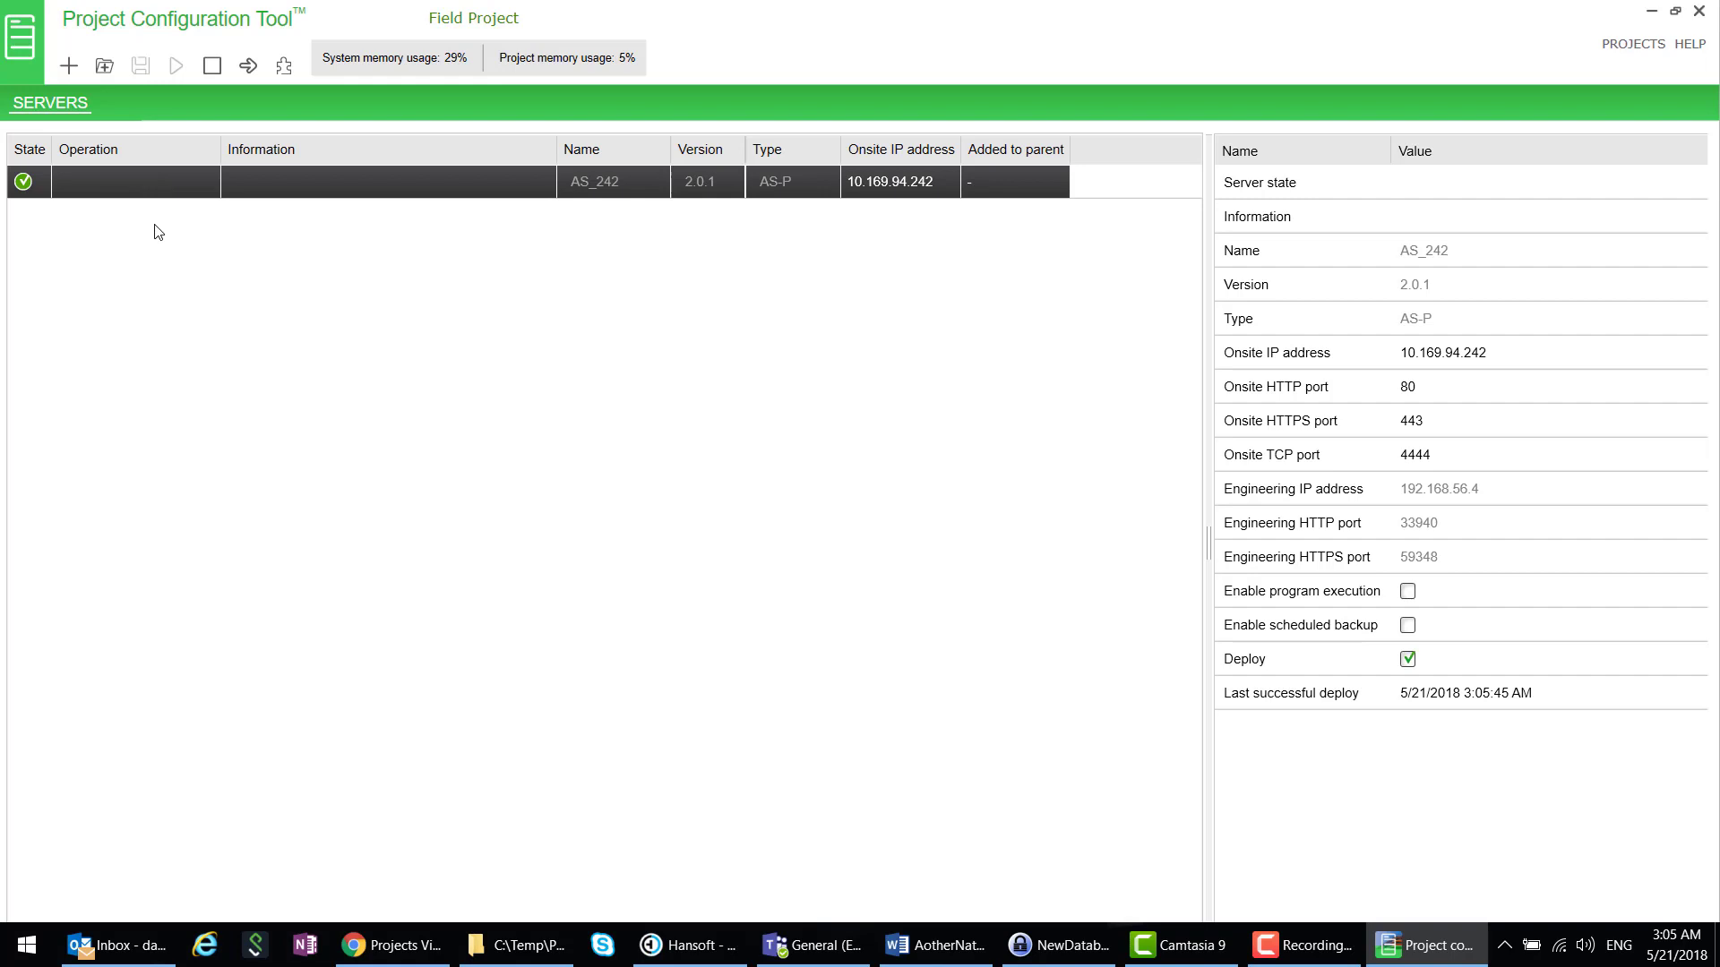
- Launch Building Operation WorkStation 2.0, log on to the AS_242 server, and trust its certificate
{"action": "left_click", "coordinate": [28, 947]}
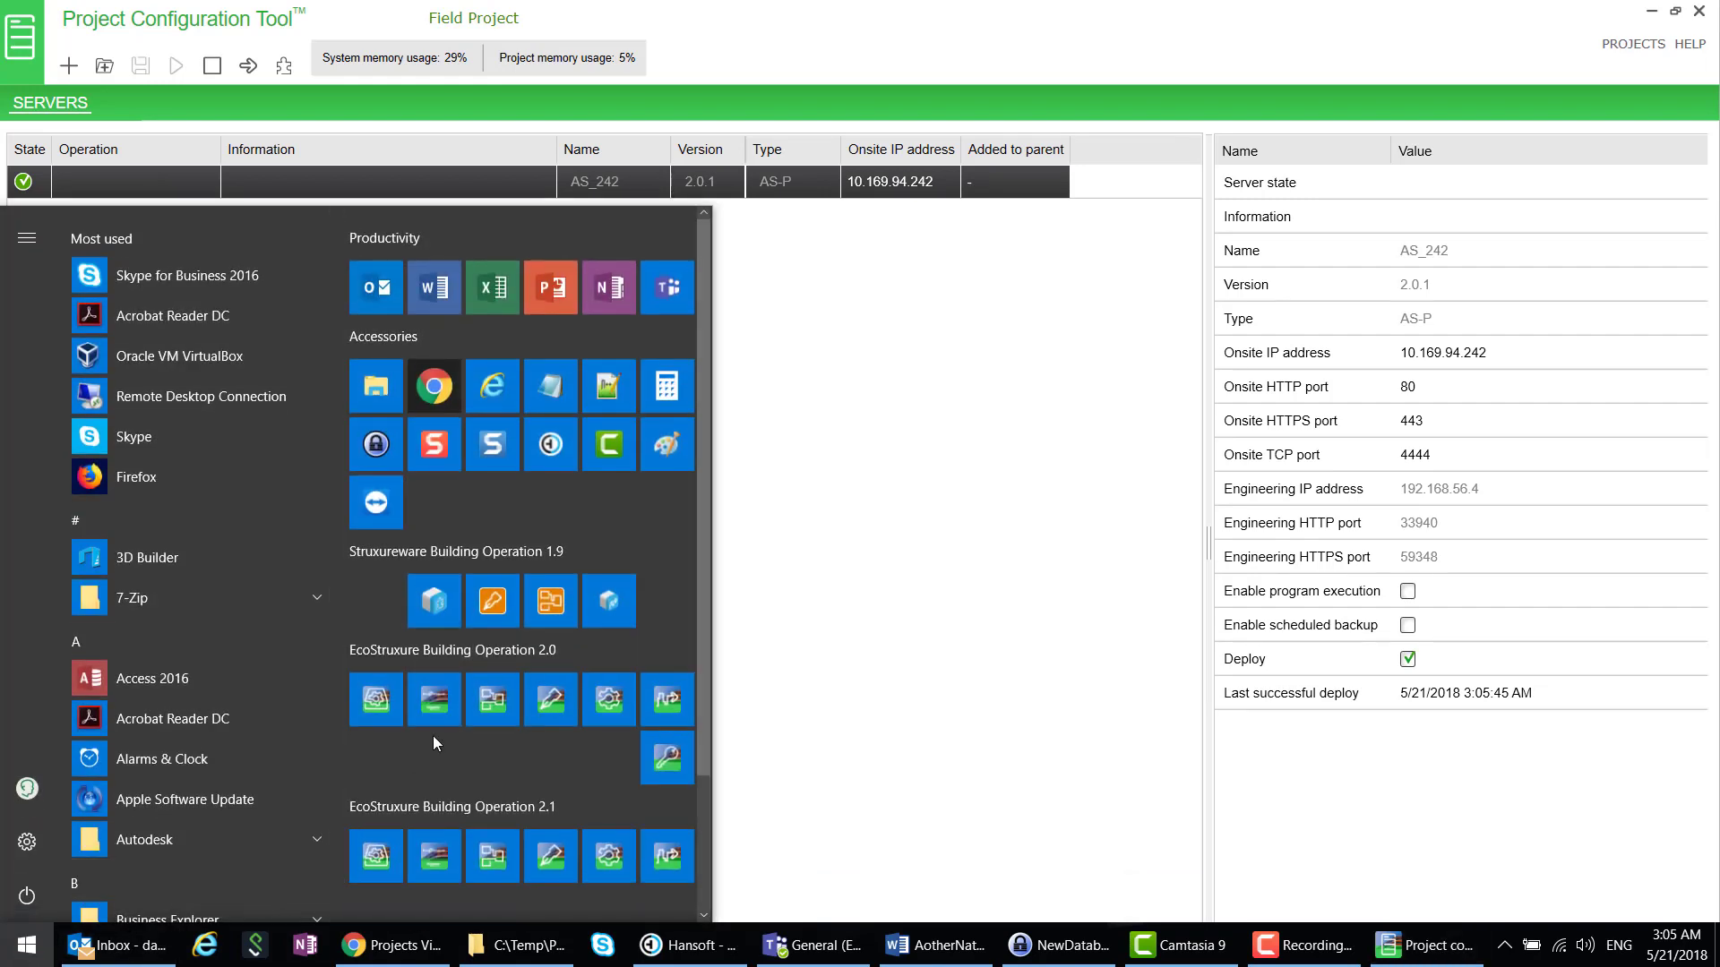
{"action": "left_click", "coordinate": [433, 707]}
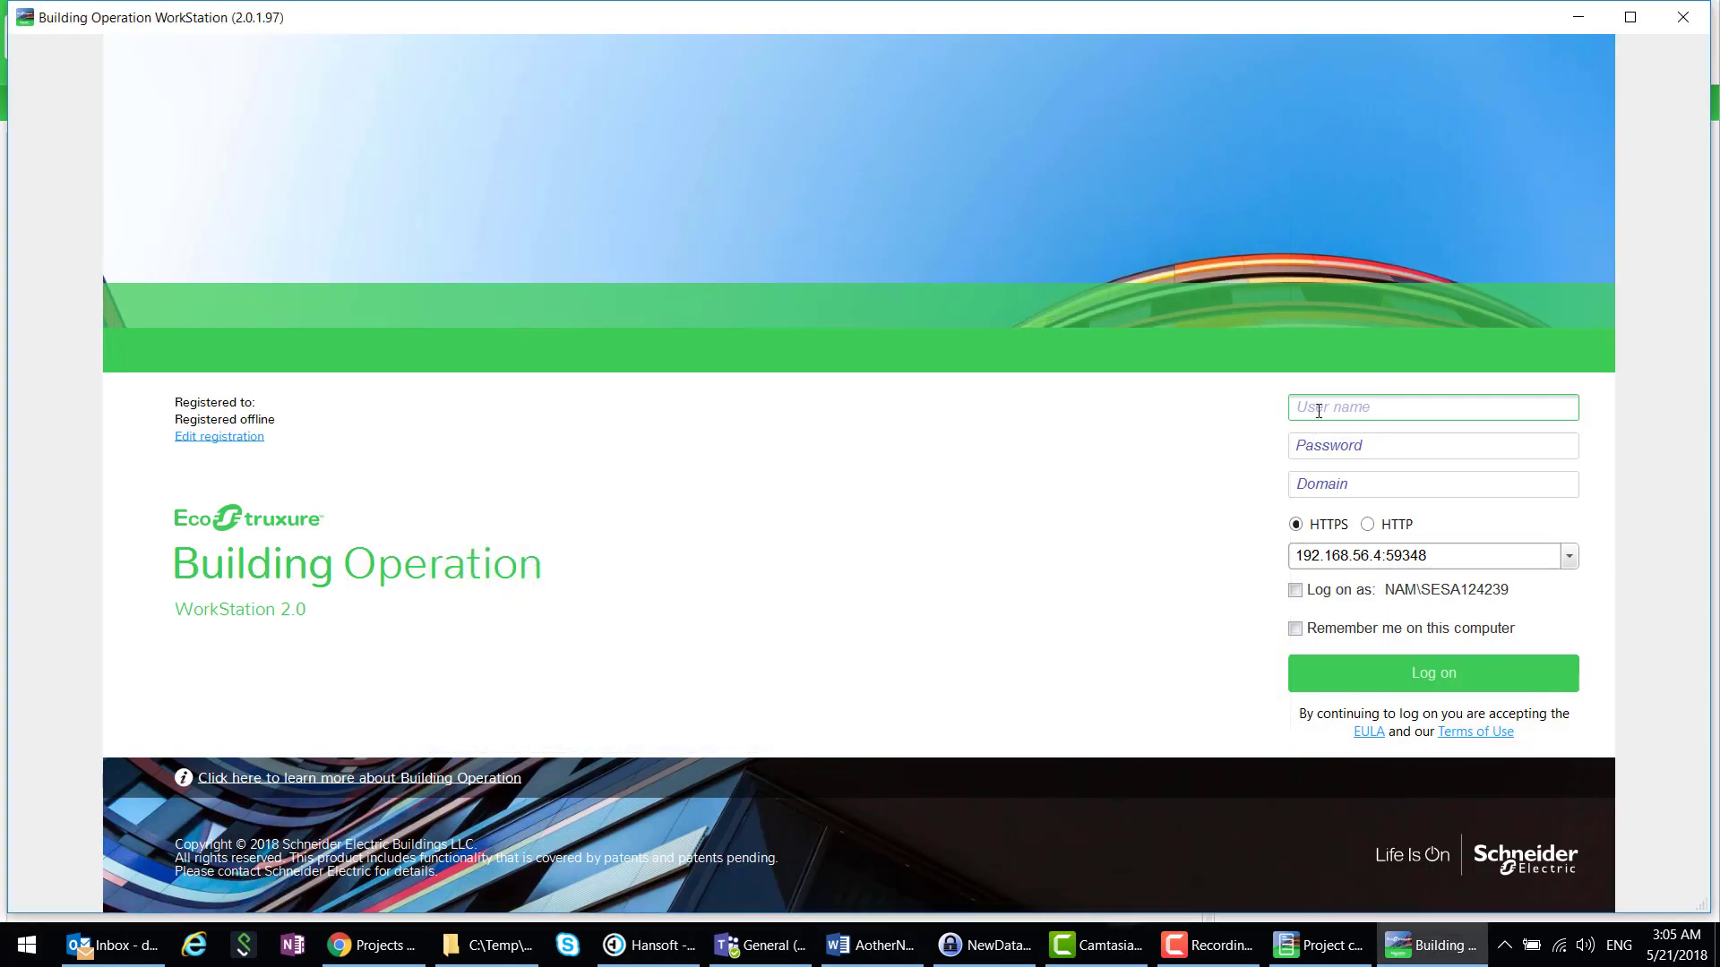
{"action": "type", "text": "admin"}
{"action": "key", "text": "Tab"}
{"action": "type", "text": "a"}
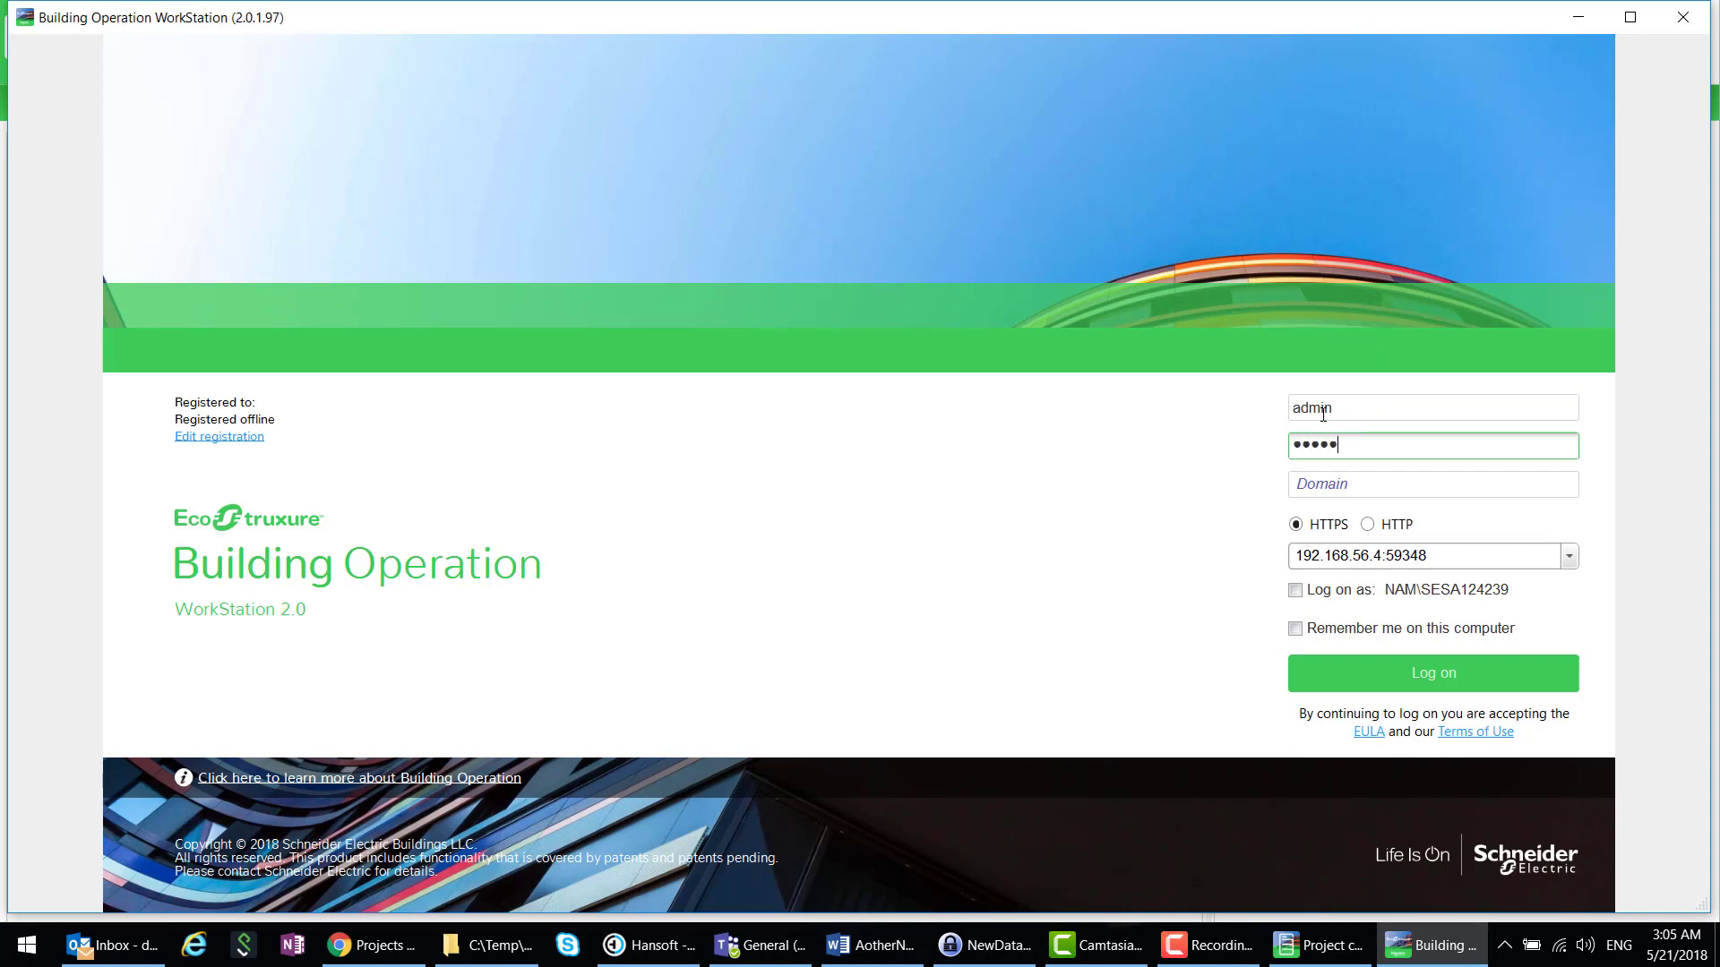
{"action": "key", "text": "Tab"}
{"action": "key", "text": "Tab"}
{"action": "key", "text": "Tab"}
{"action": "key", "text": "Tab"}
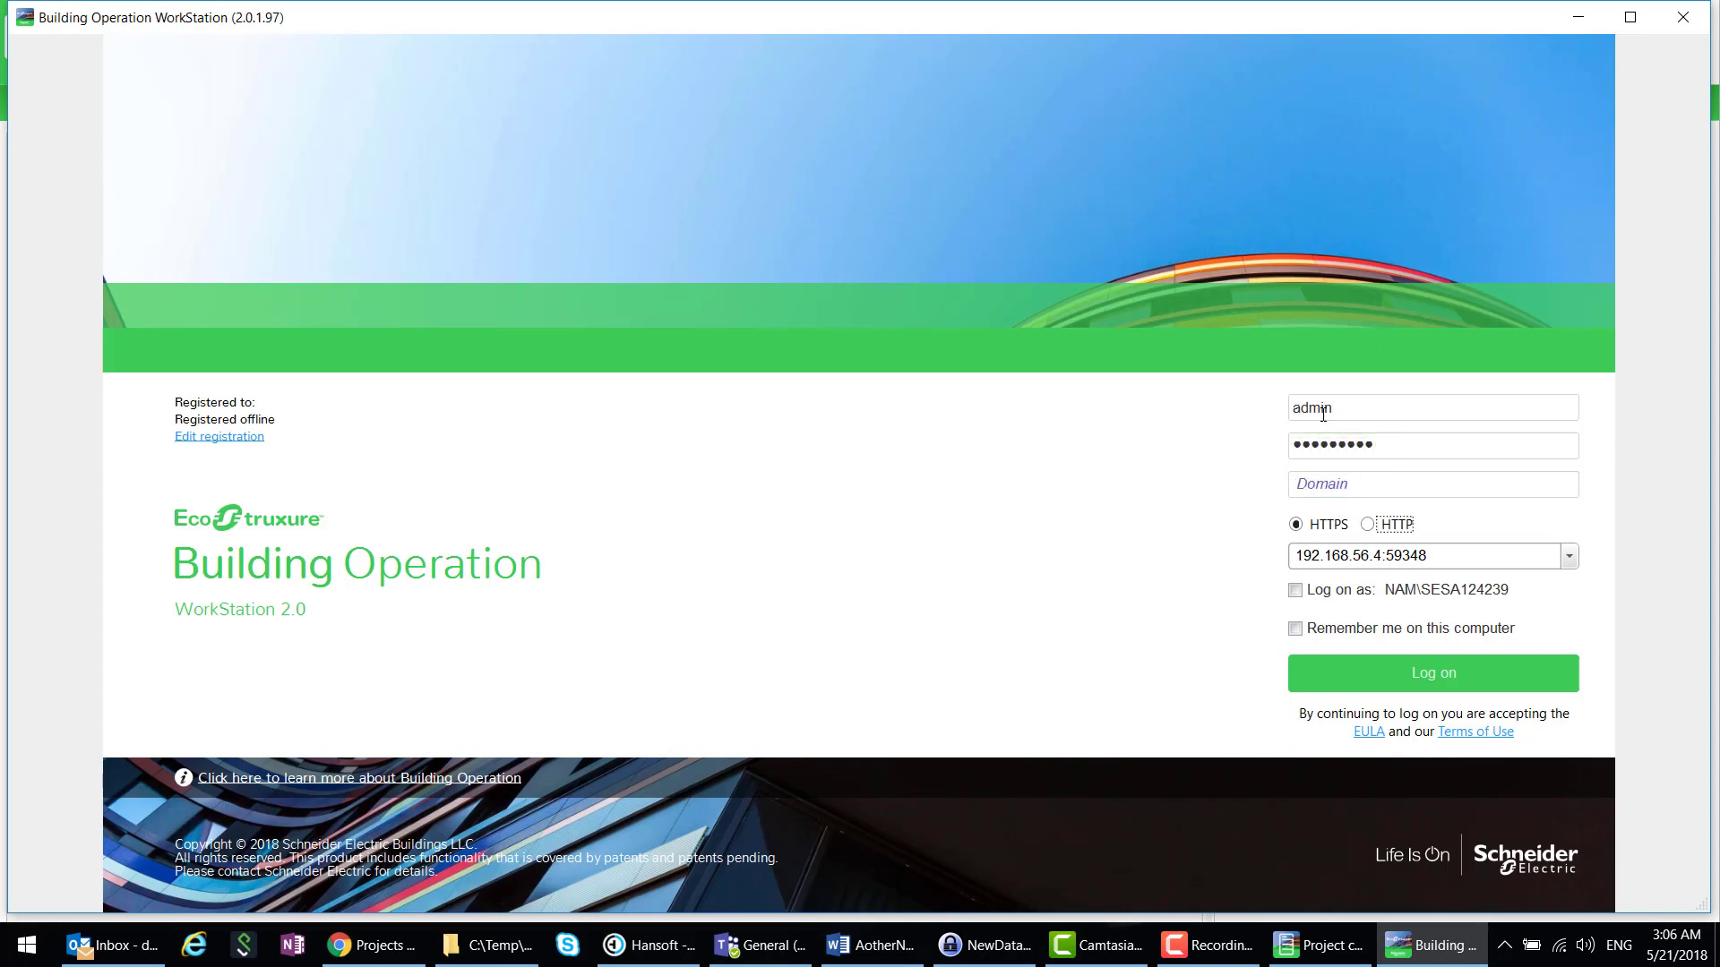
{"action": "type", "text": "10.16"}
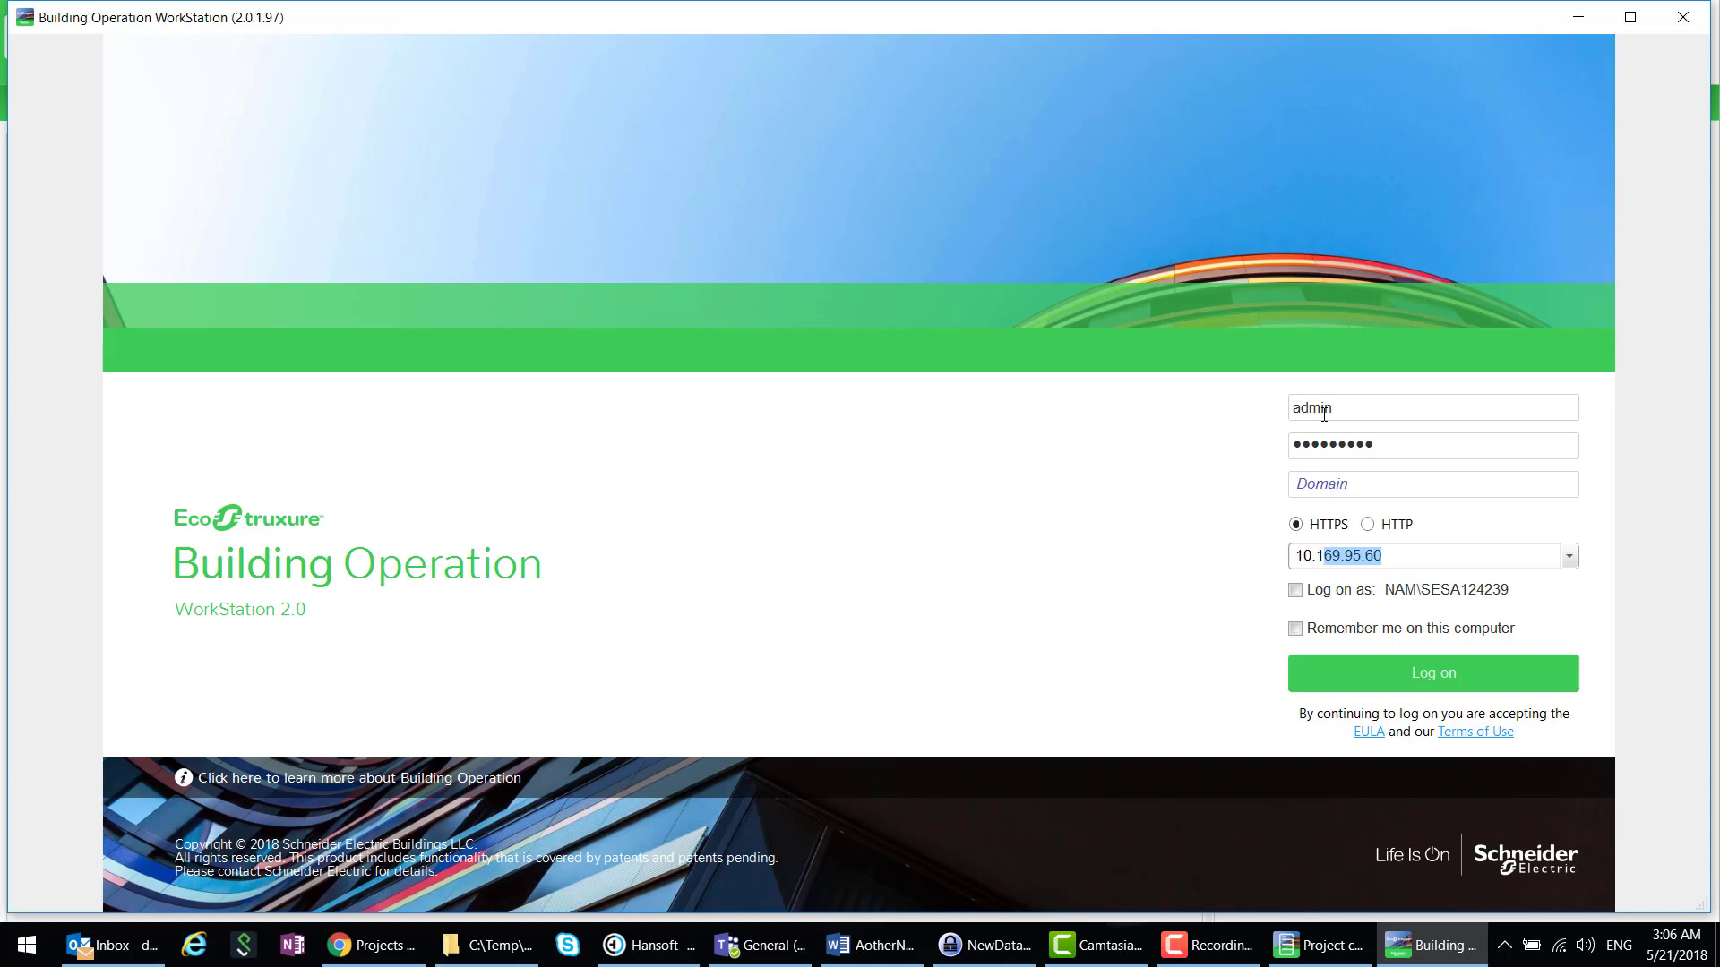
{"action": "type", "text": "9.9"}
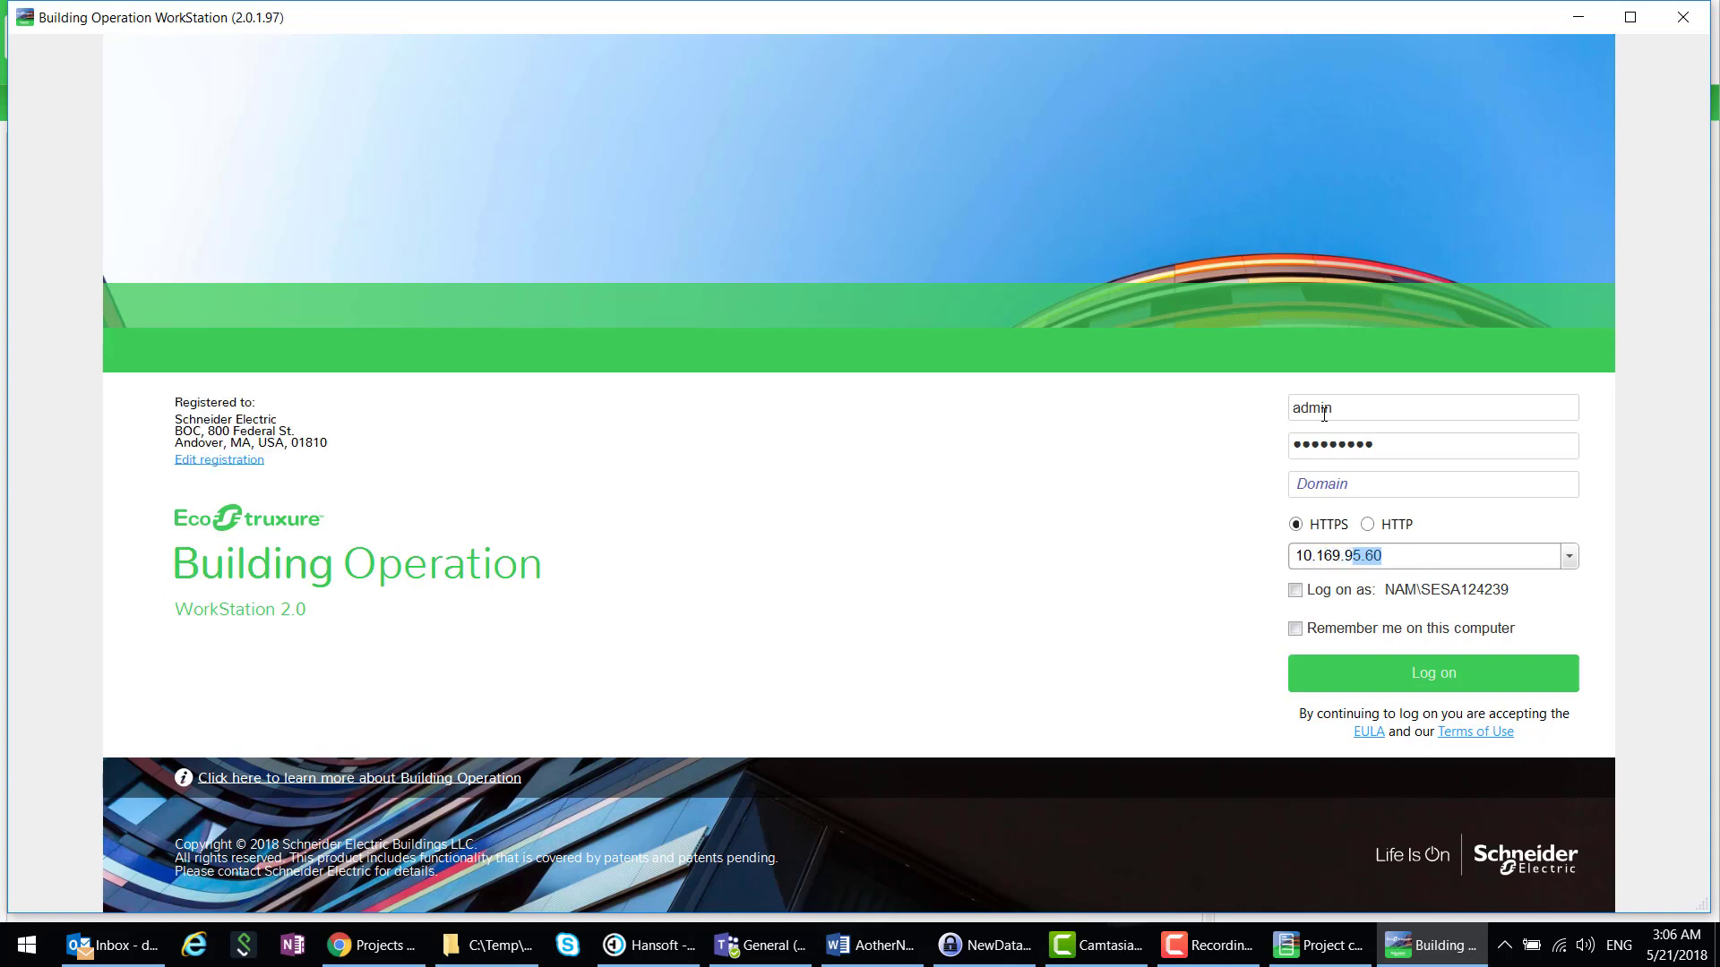
{"action": "type", "text": "4.242"}
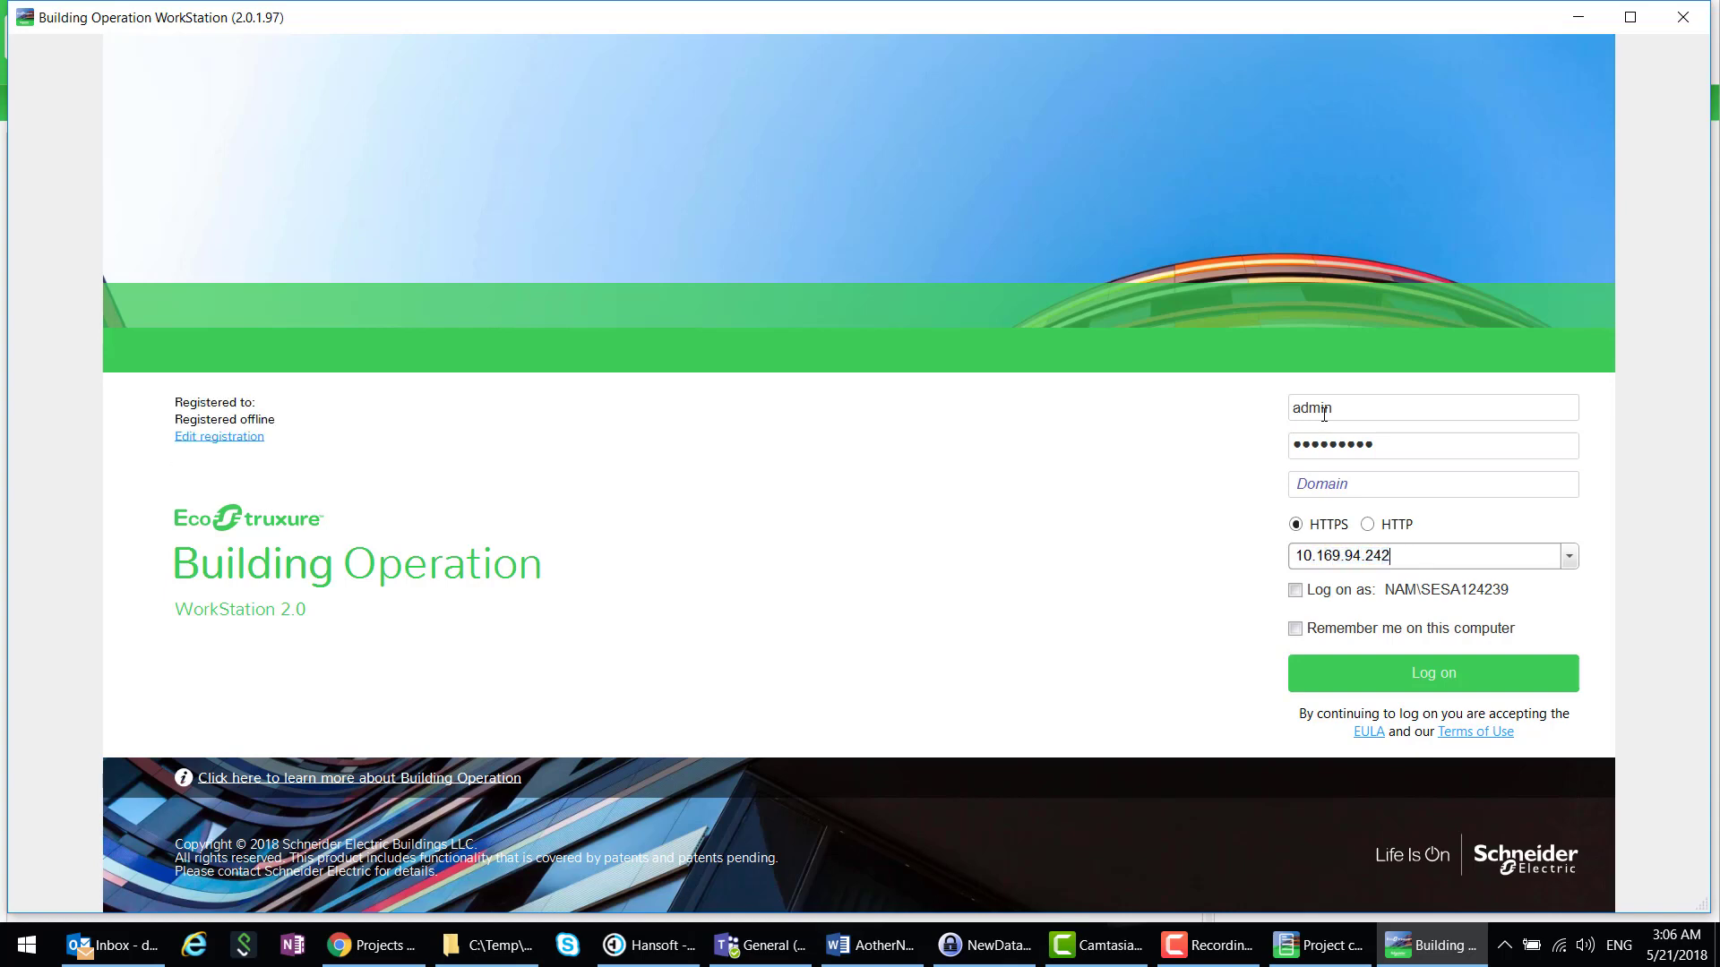
{"action": "left_click", "coordinate": [1459, 675]}
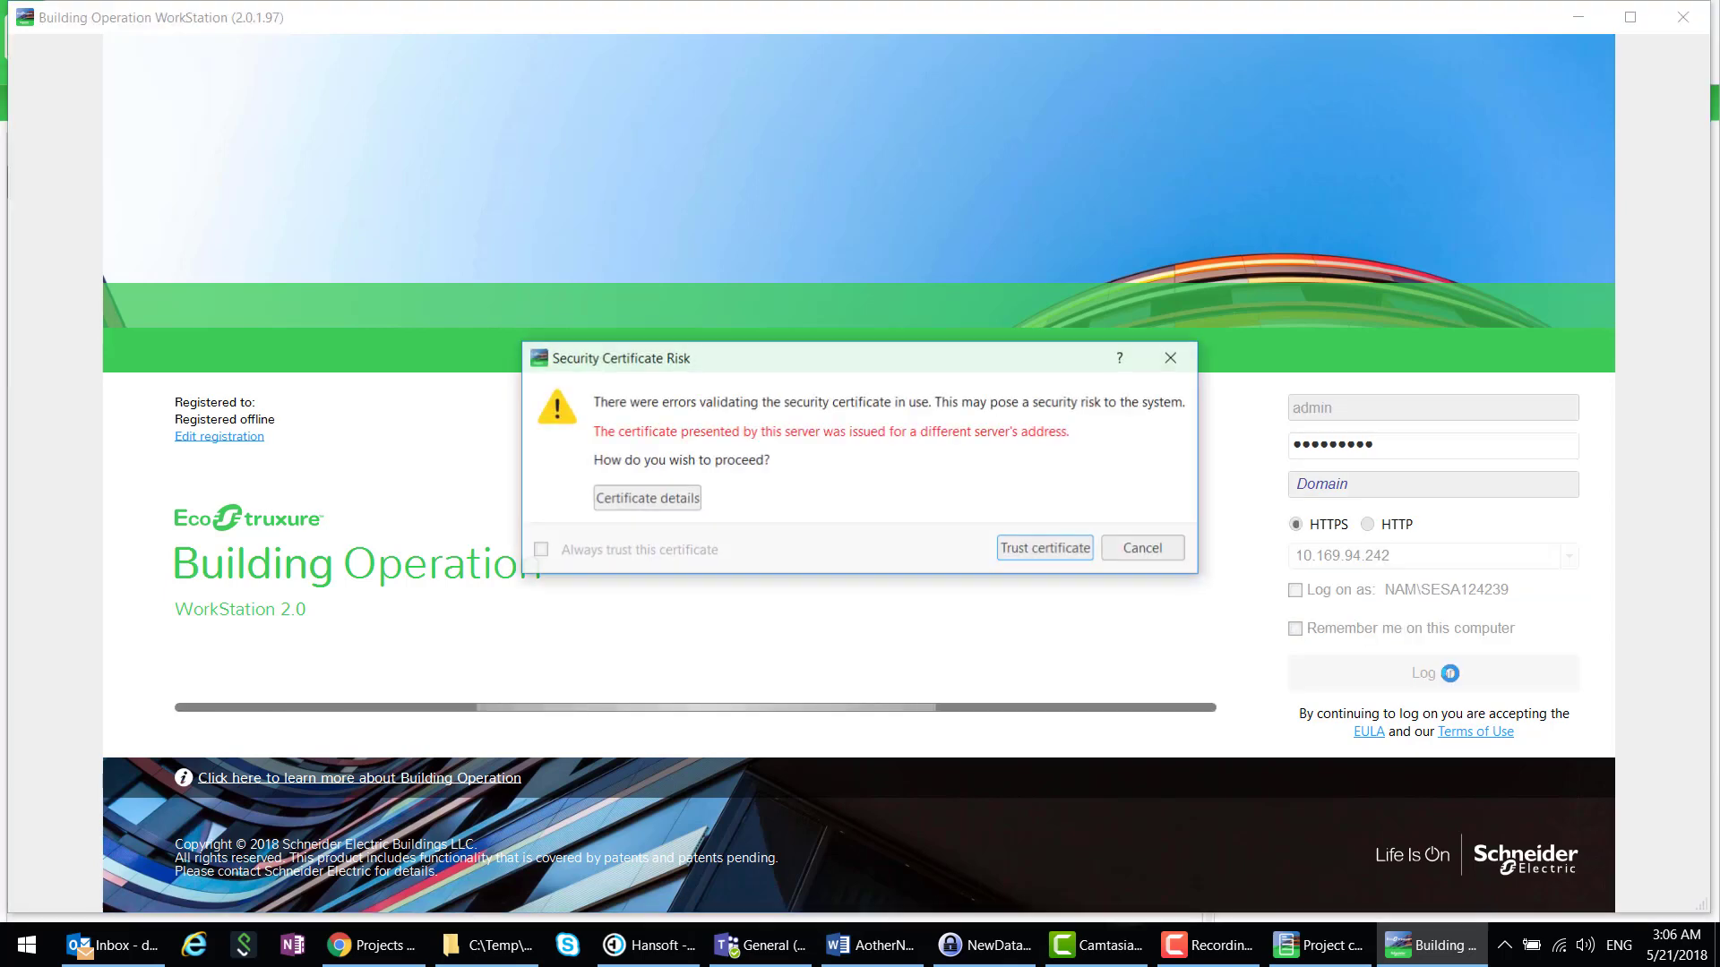
{"action": "left_click", "coordinate": [1042, 548]}
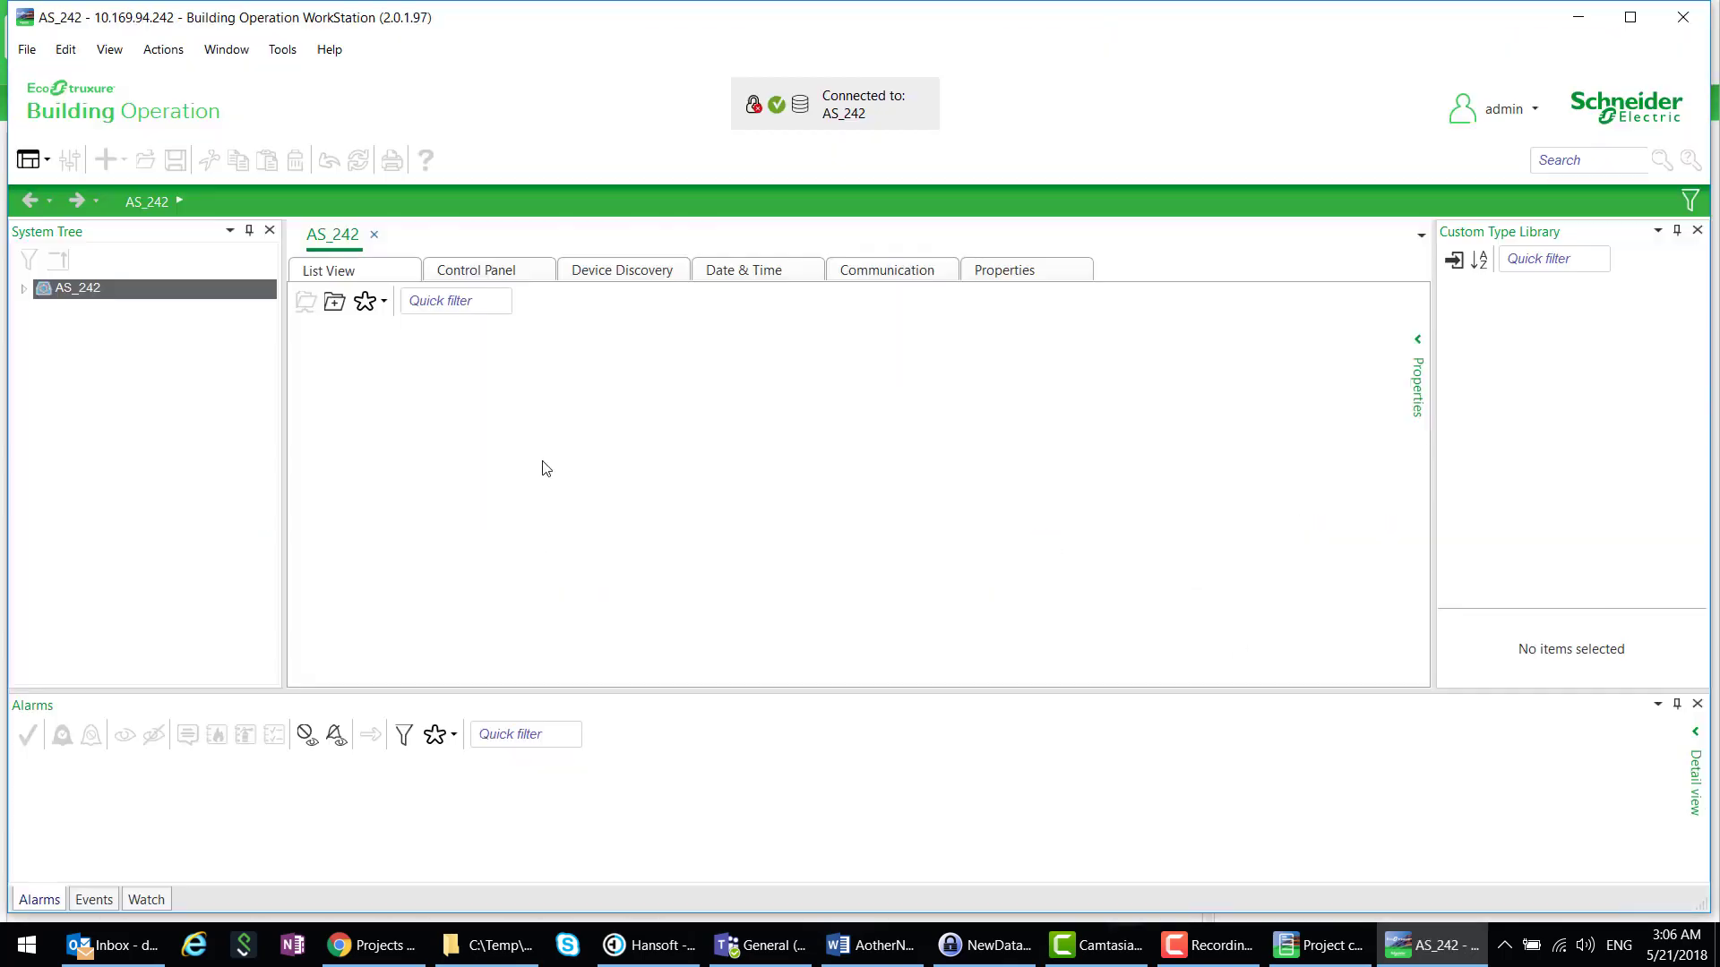
- Expand AS_242, view the Folder's Multistate Values, and close WorkStation
{"action": "left_click", "coordinate": [23, 288]}
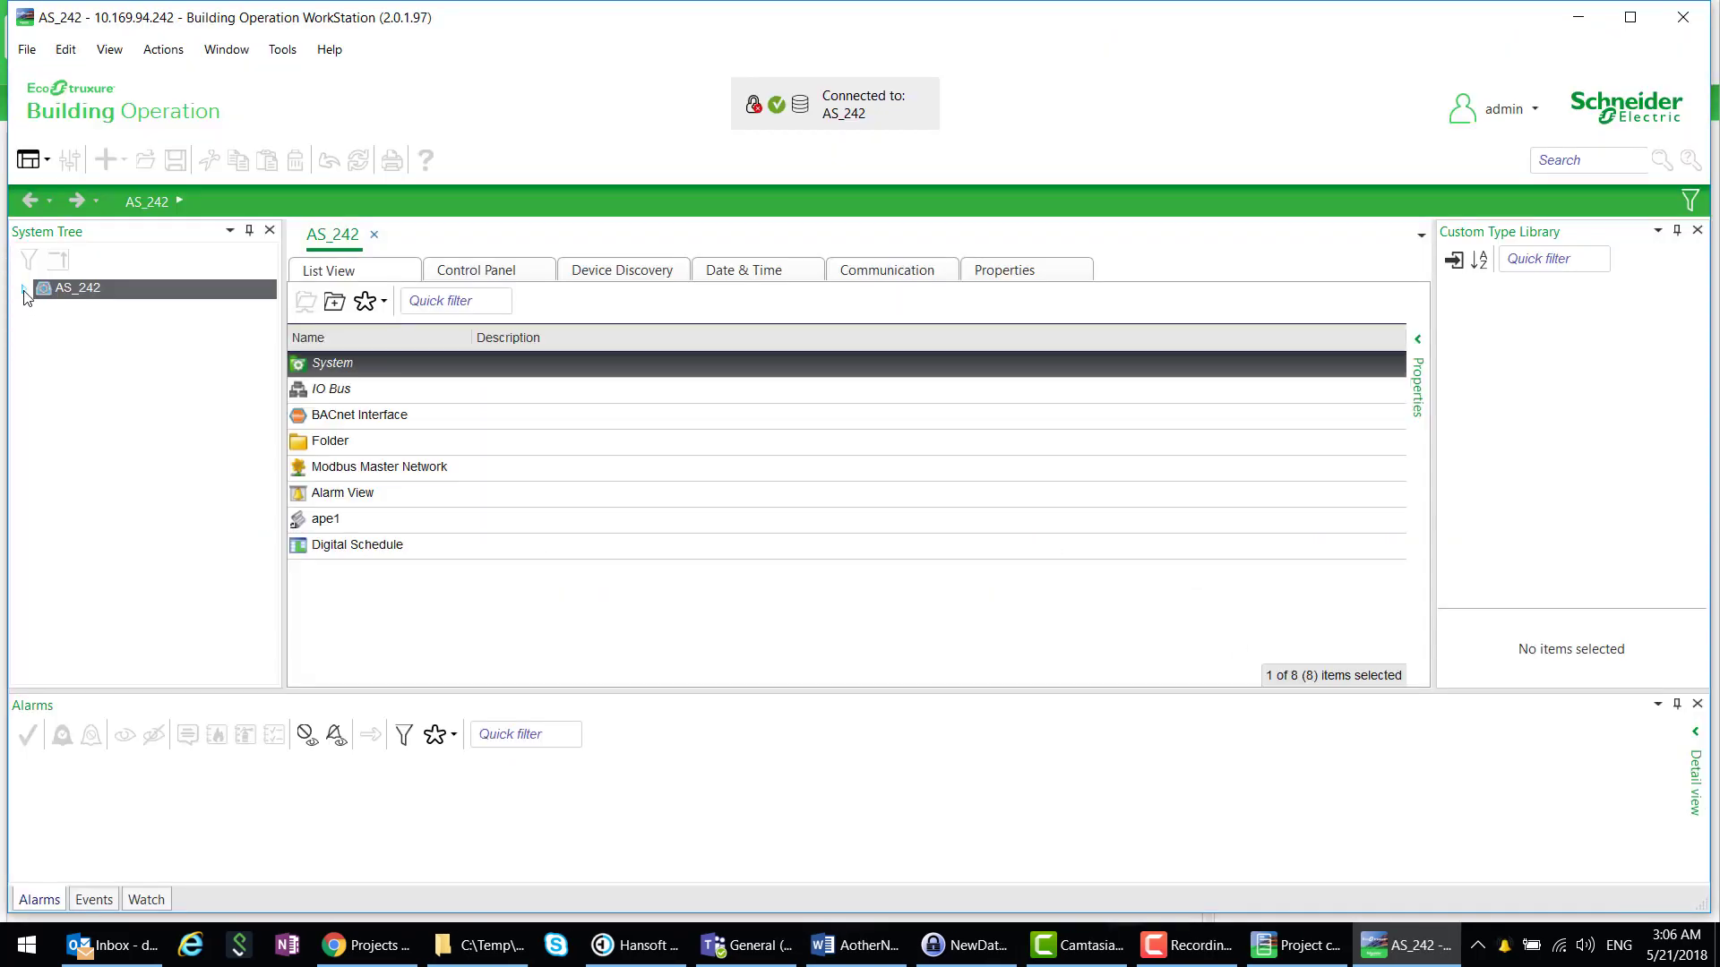
{"action": "left_click", "coordinate": [96, 366]}
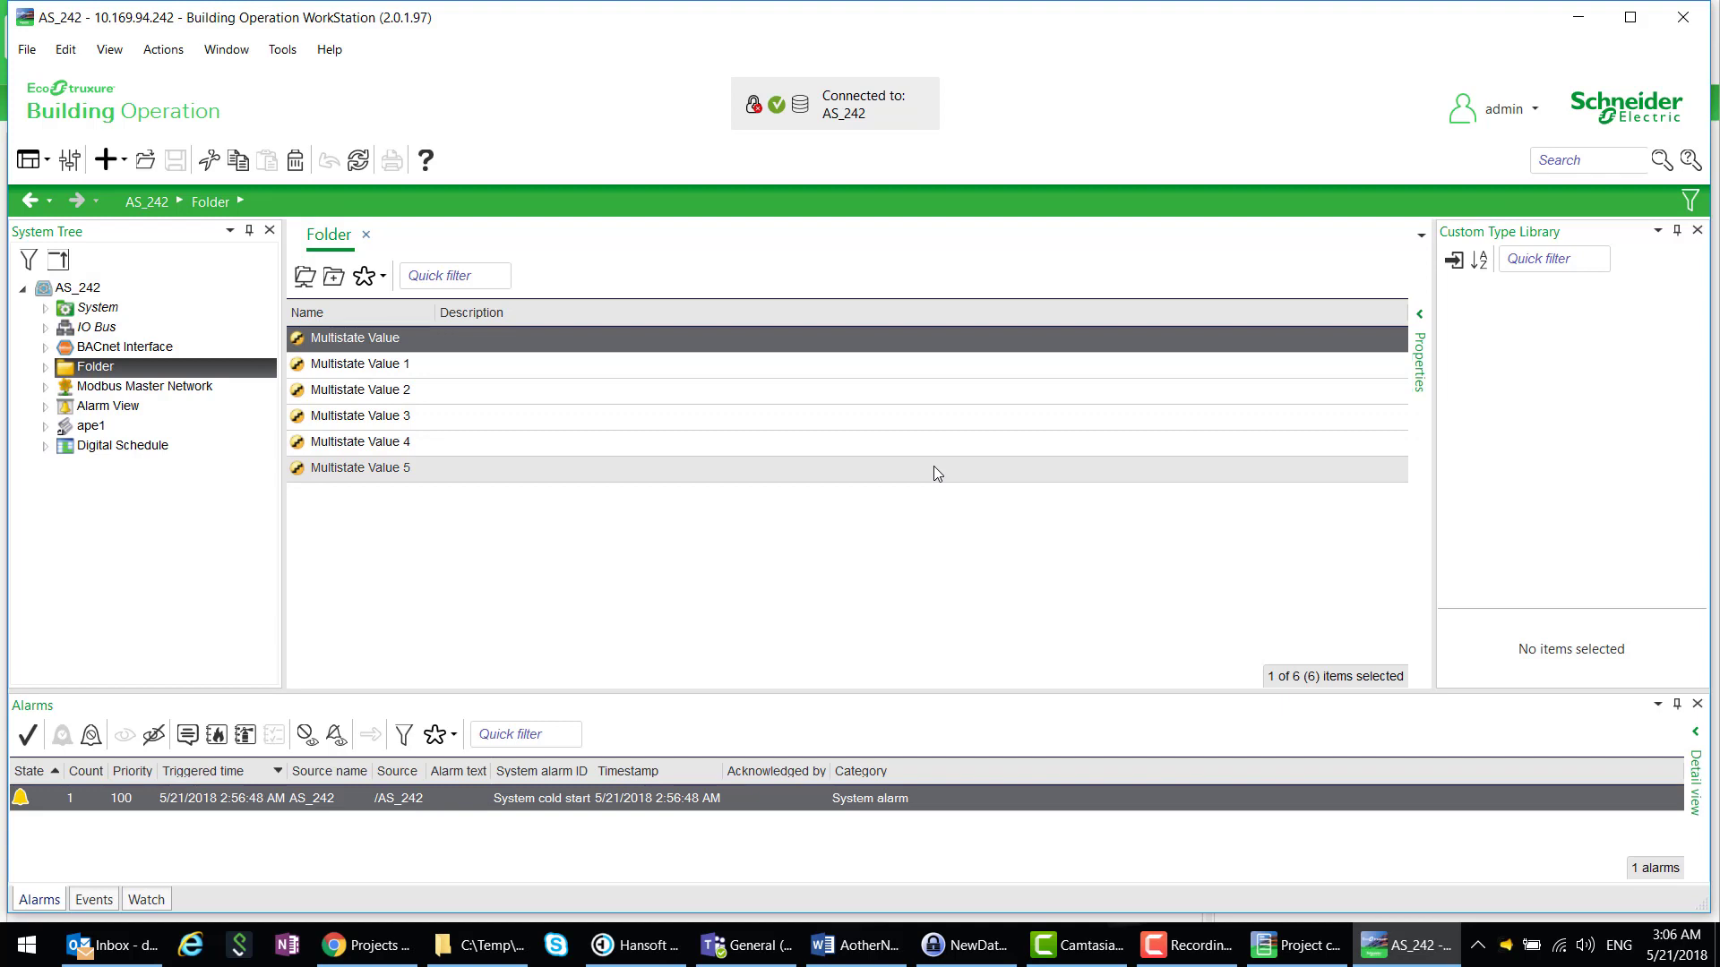
{"action": "left_click", "coordinate": [1684, 20]}
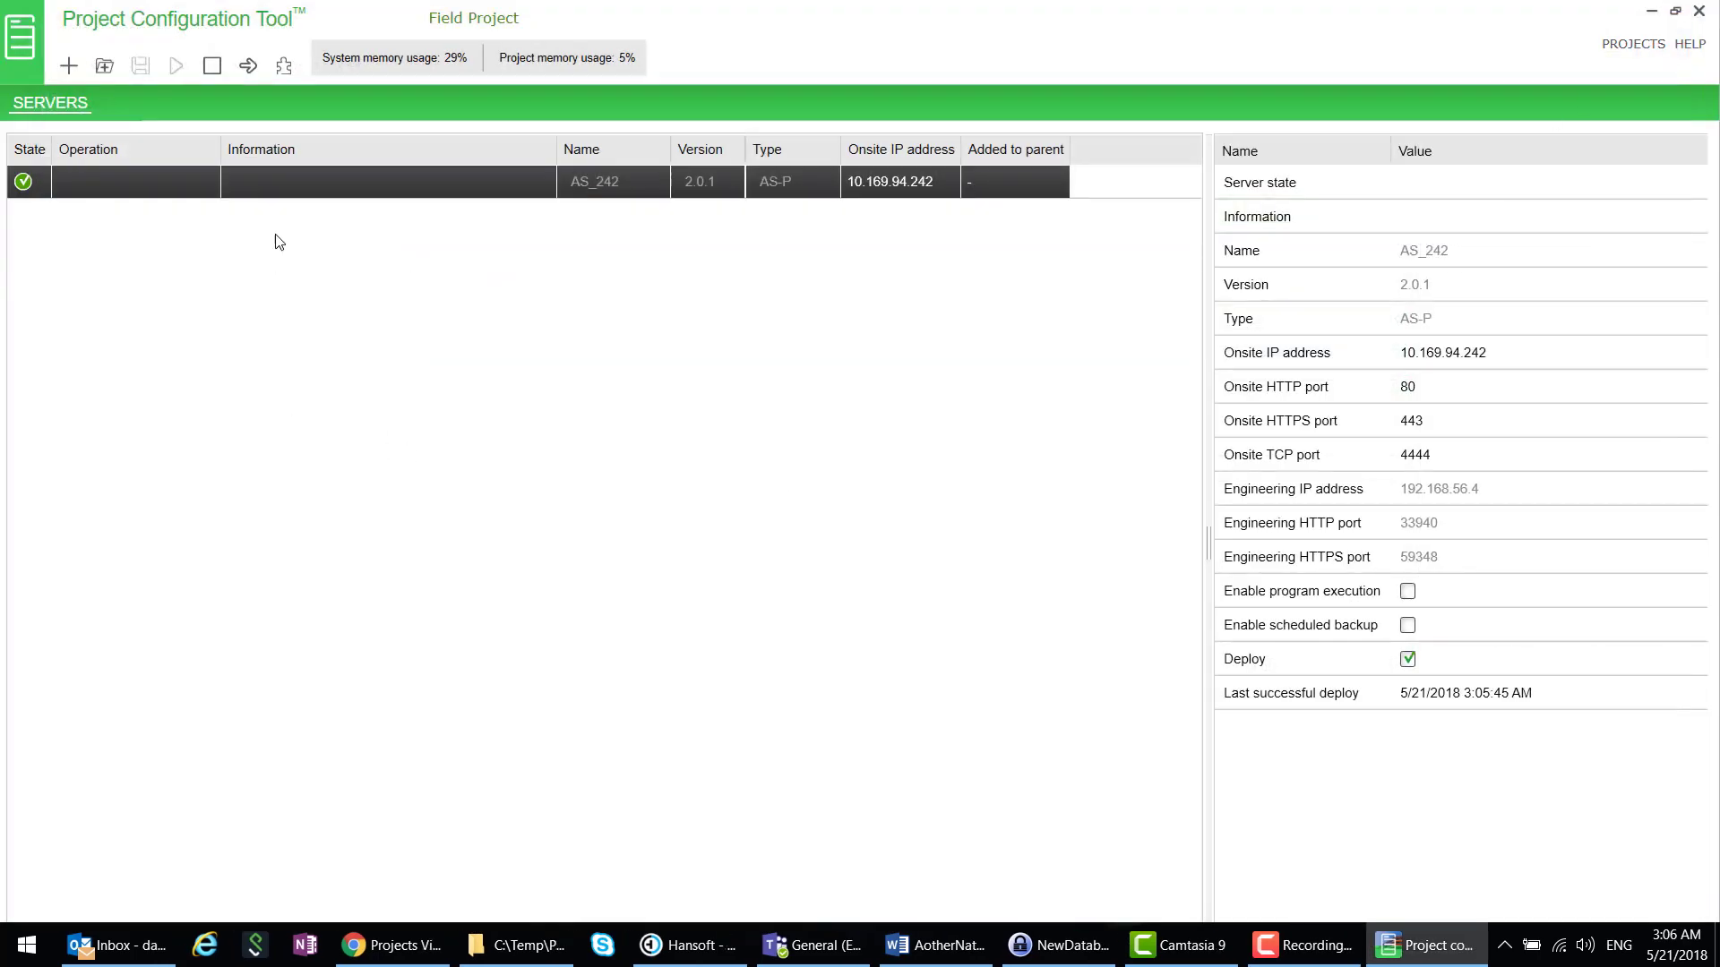
- Stop the AS_242 server and close Field Project from the projects list
{"action": "left_click", "coordinate": [213, 70]}
{"action": "left_click", "coordinate": [1602, 47]}
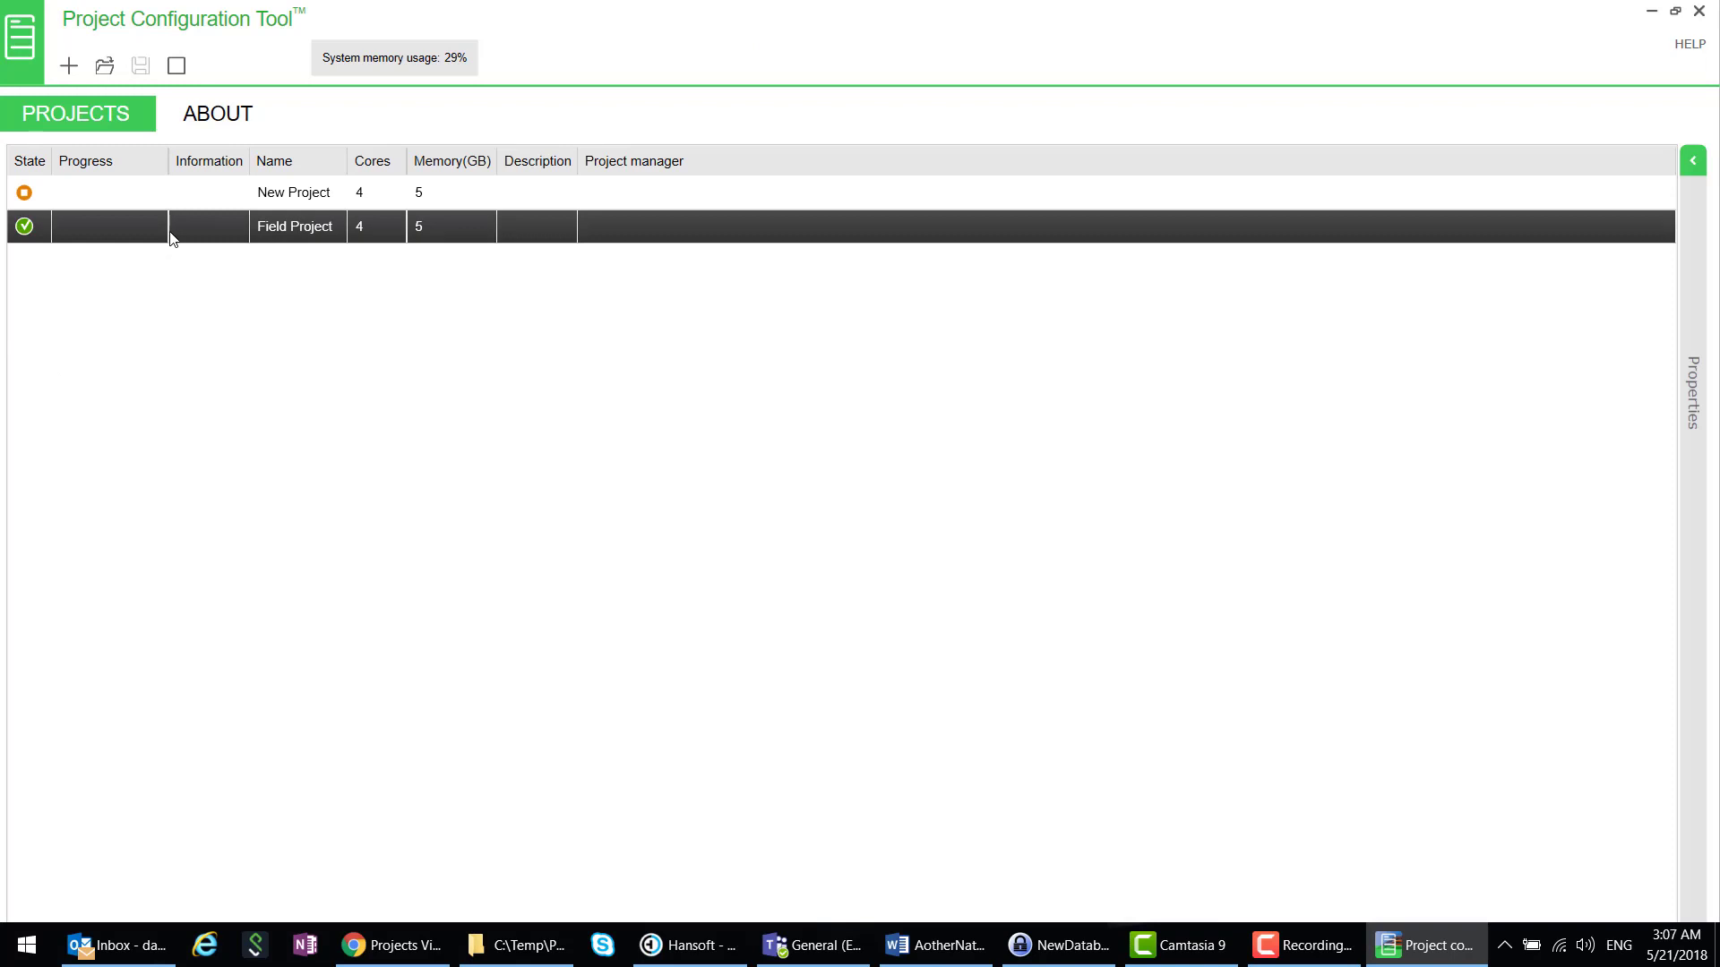
{"action": "left_click", "coordinate": [174, 72]}
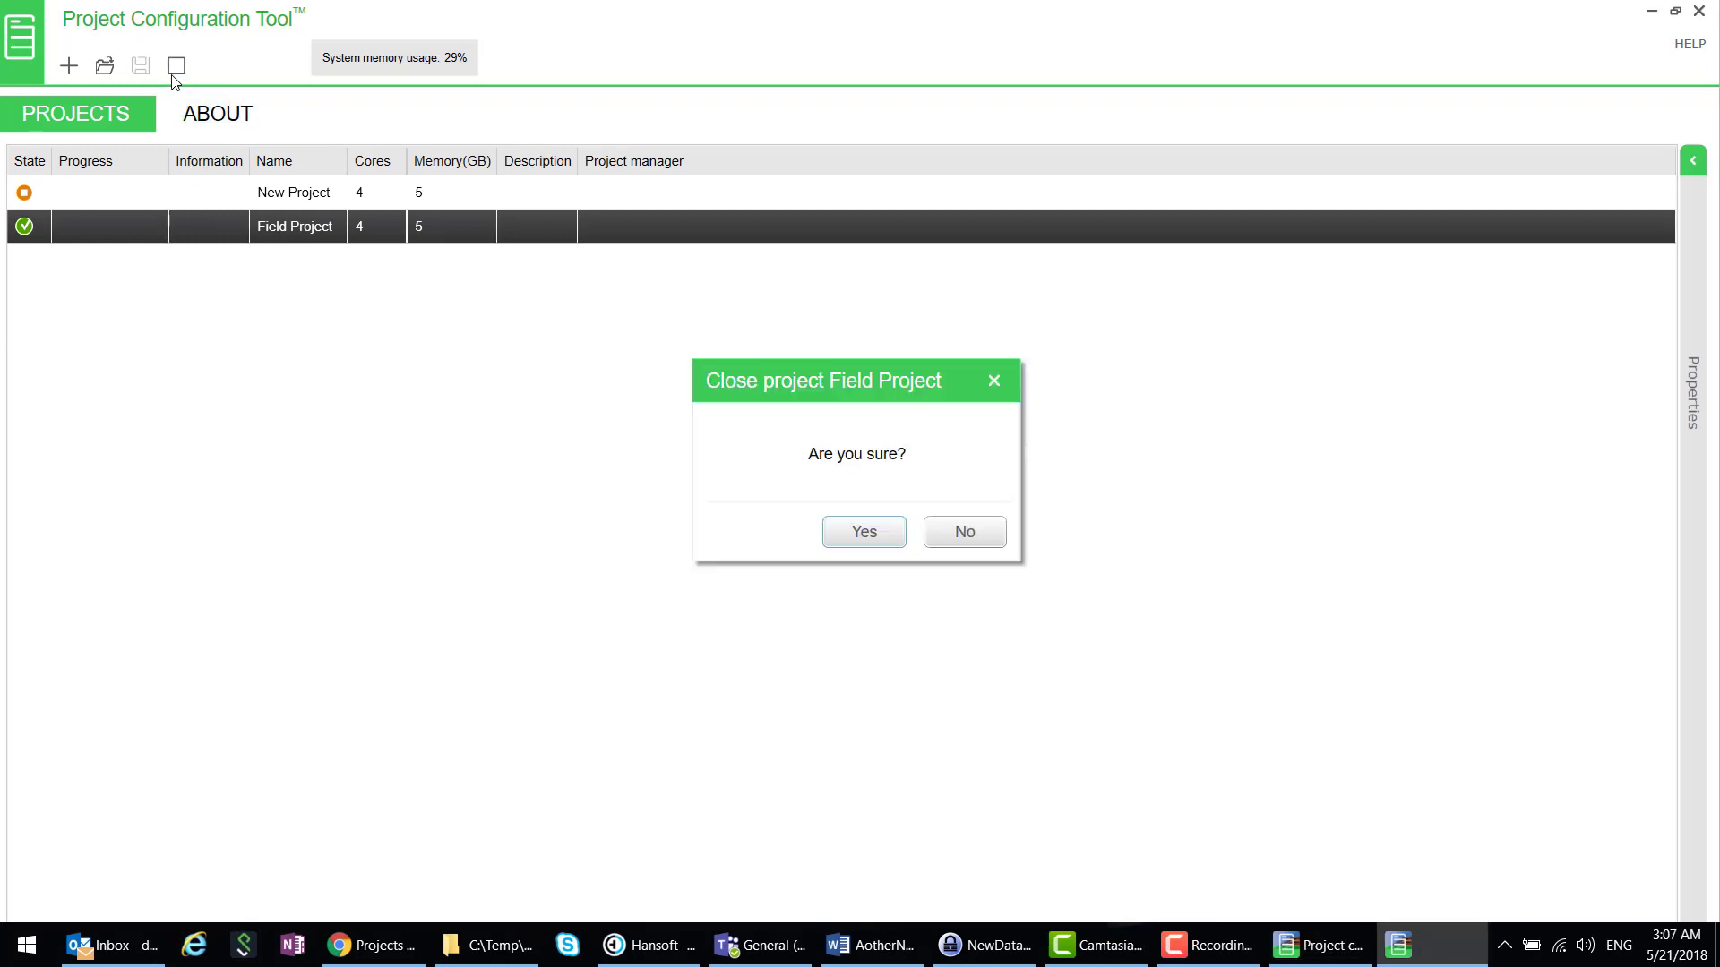
{"action": "left_click", "coordinate": [860, 543]}
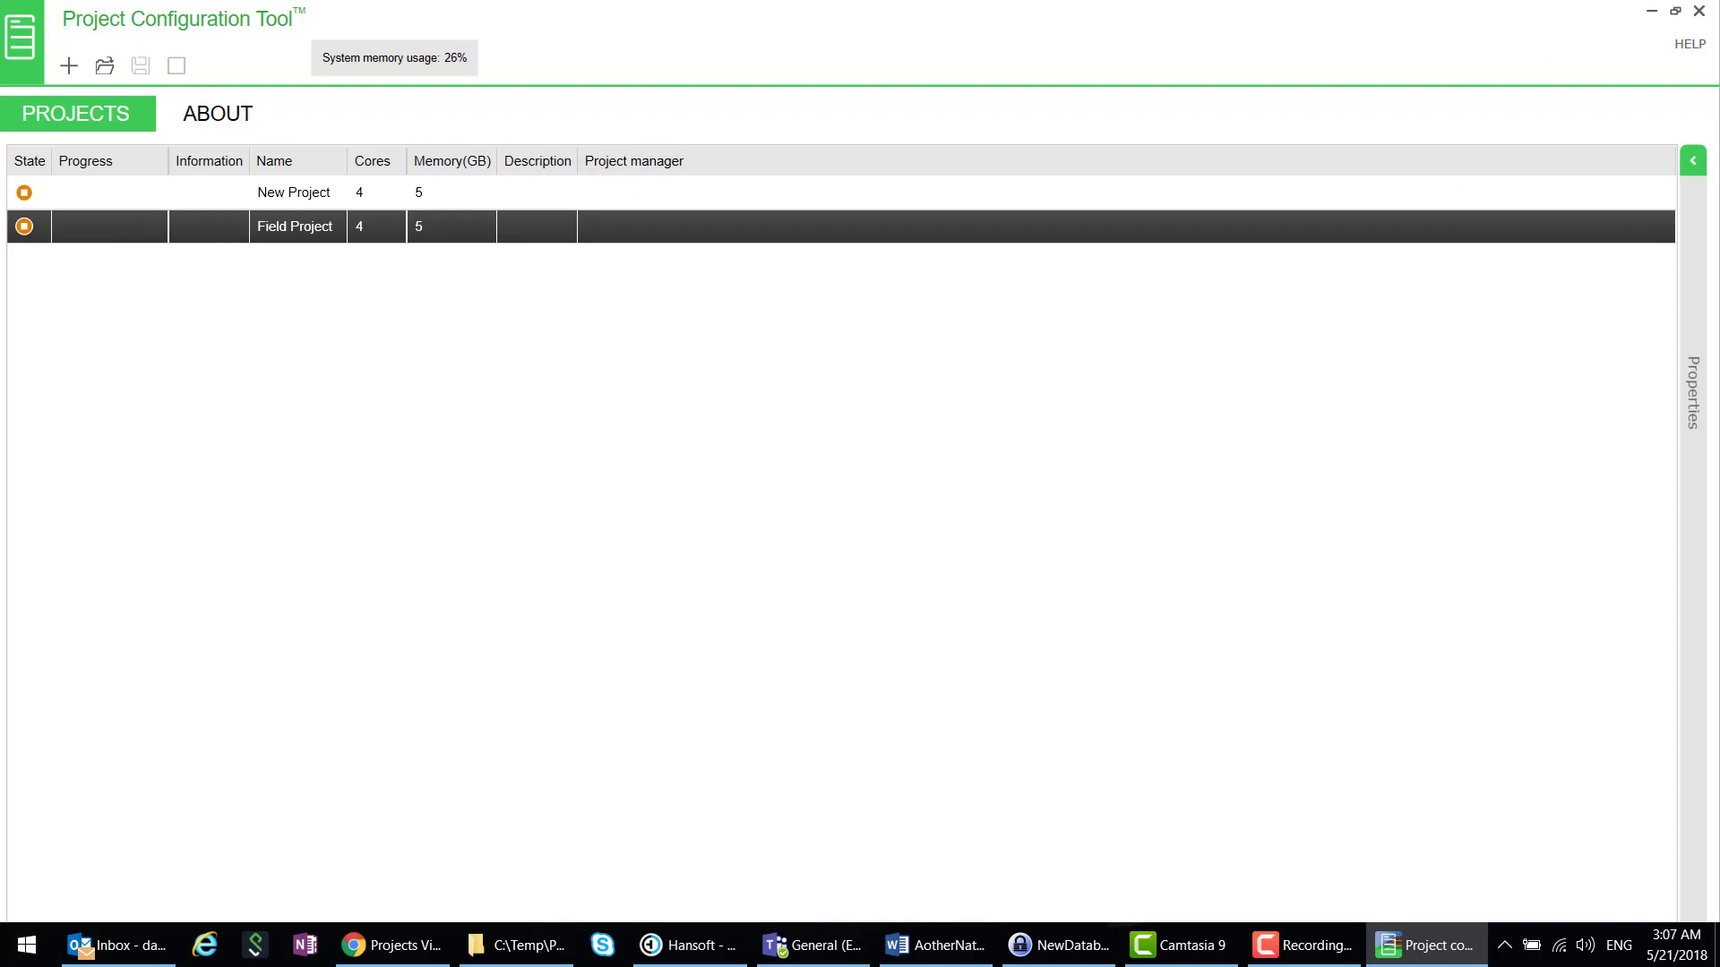
- Exit Project Configuration Tool, maximize the PCT Video Explorer window, and scroll the tree to storagemodule
{"action": "left_click", "coordinate": [1697, 16]}
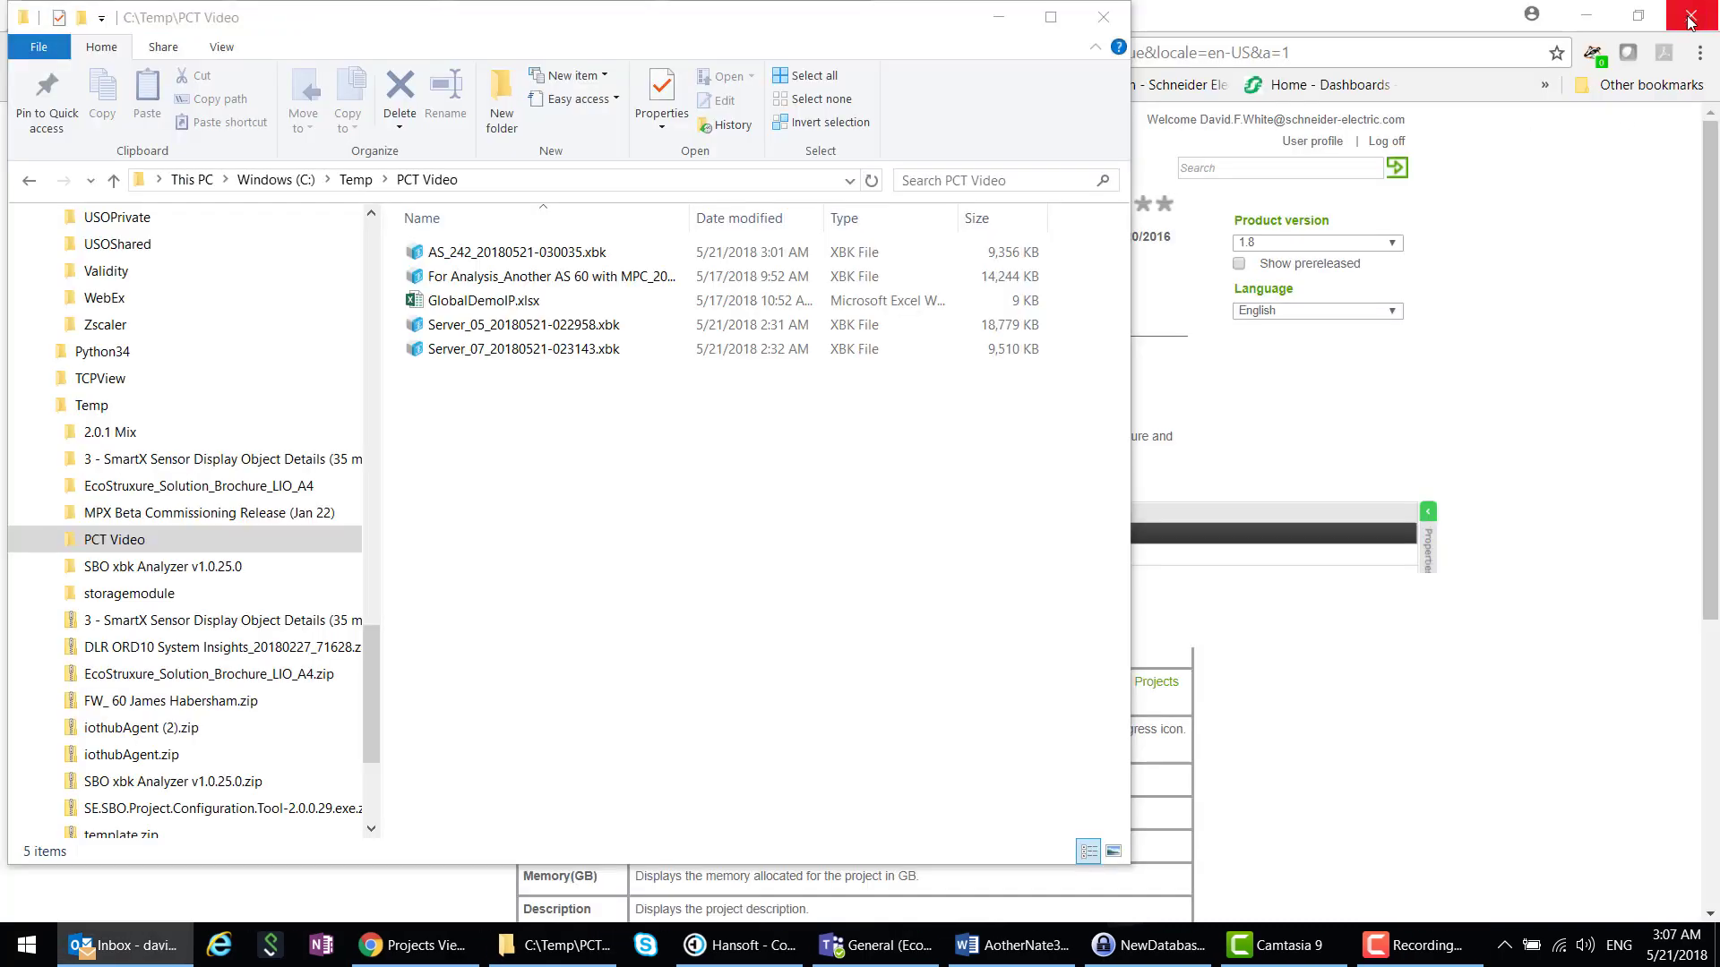
{"action": "left_click", "coordinate": [1050, 18]}
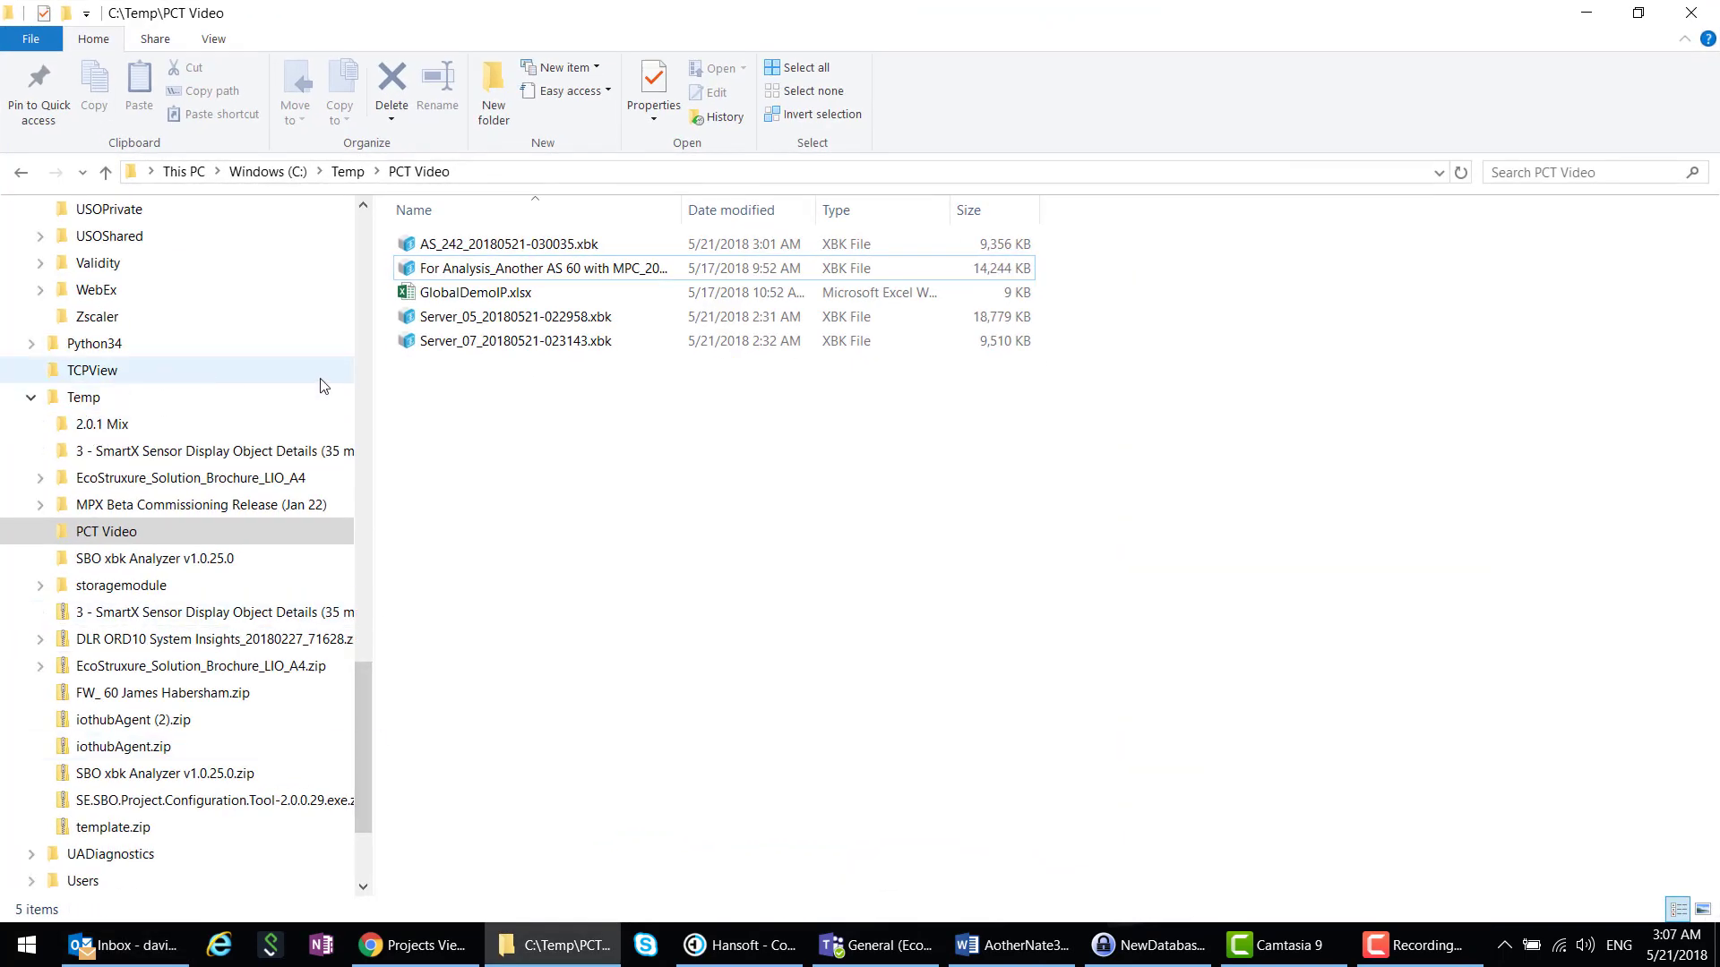
{"action": "left_click_drag", "start_coordinate": [363, 711], "coordinate": [372, 520]}
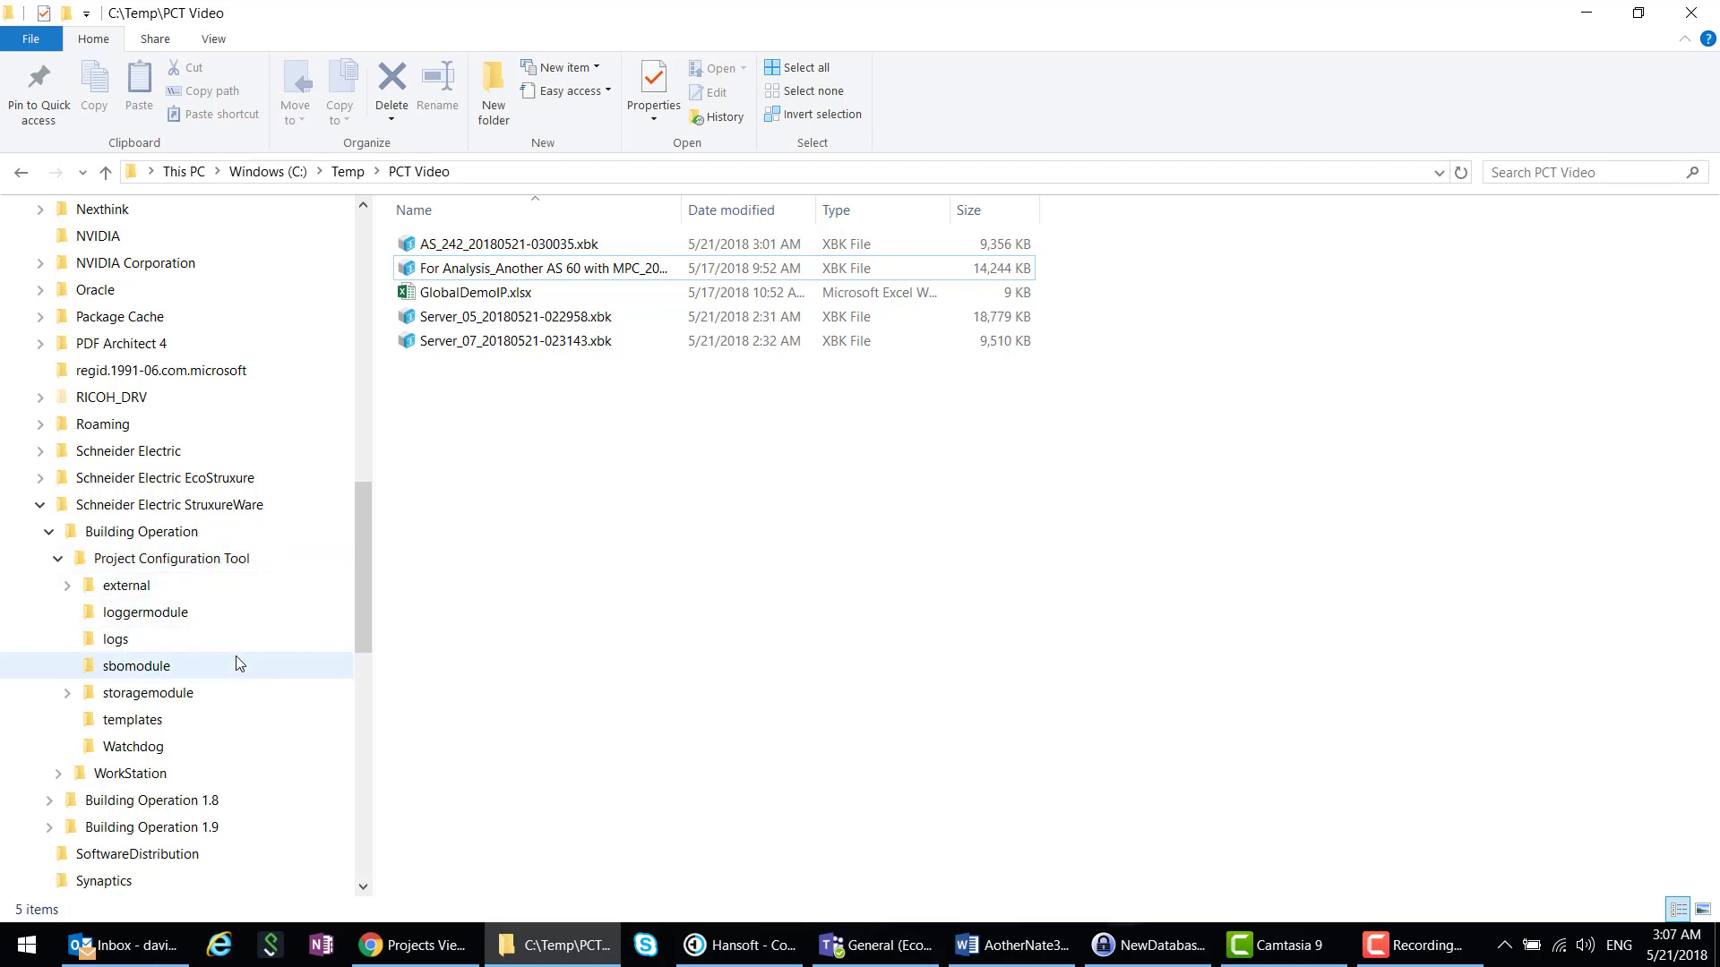
- In storagemodule, rename the projects folder to projectsVideo
{"action": "left_click", "coordinate": [144, 703]}
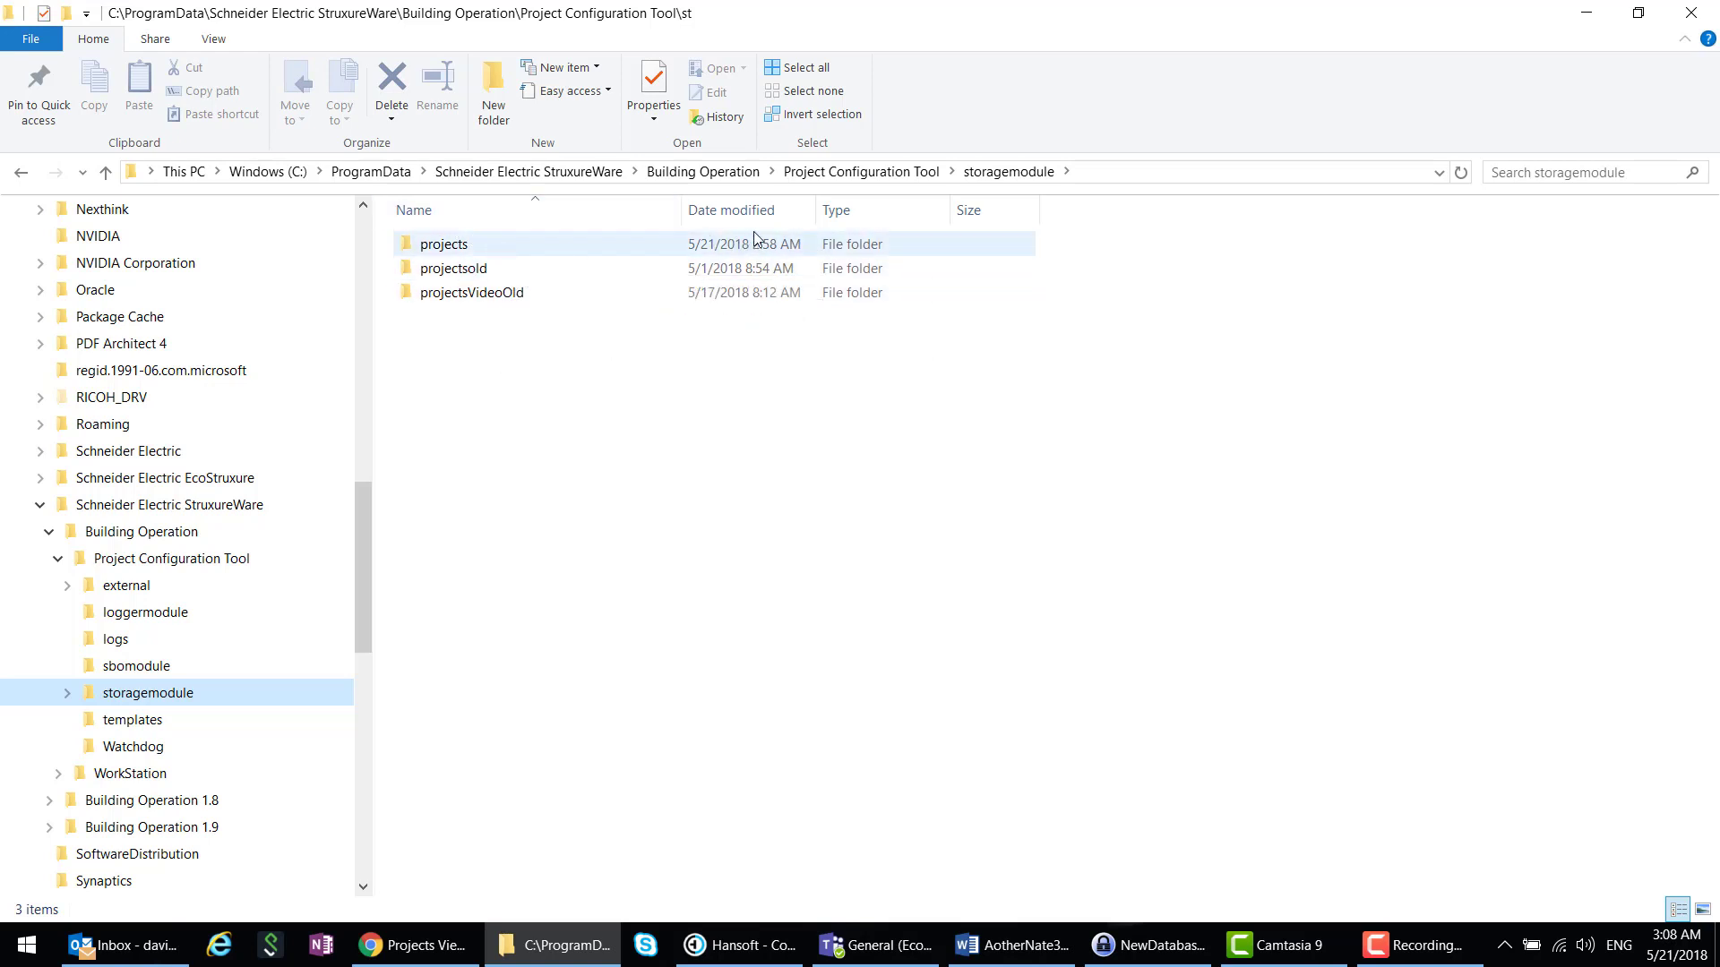
{"action": "left_click", "coordinate": [452, 251]}
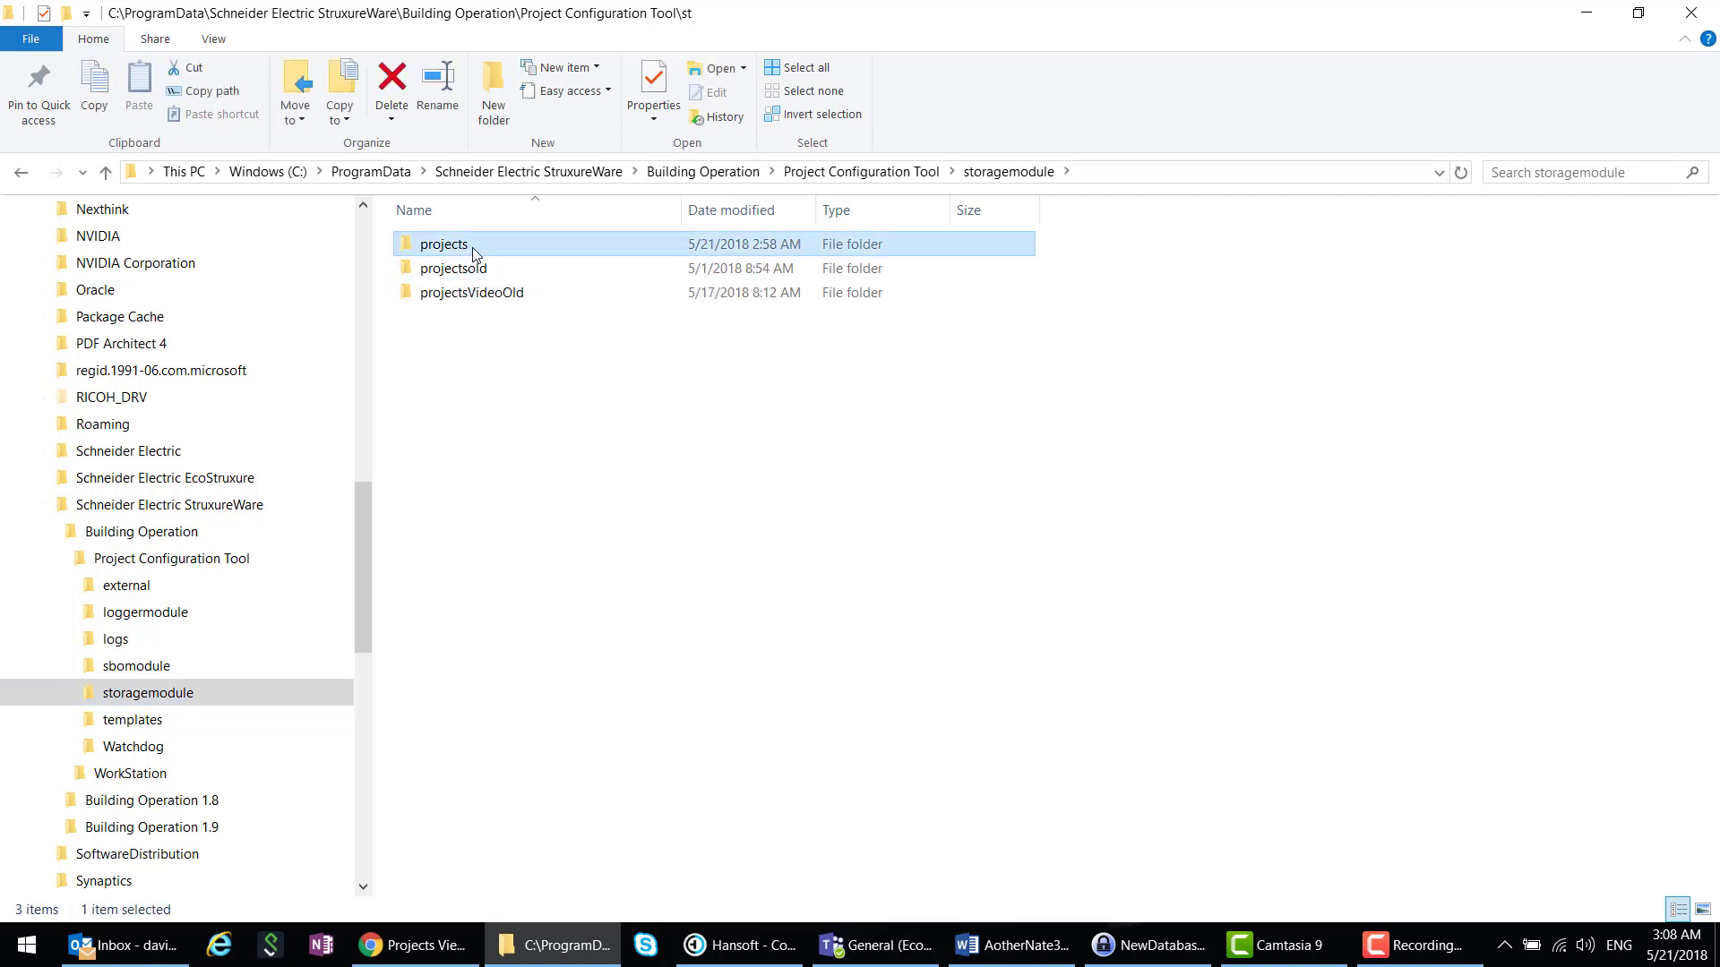
{"action": "key", "text": "F2"}
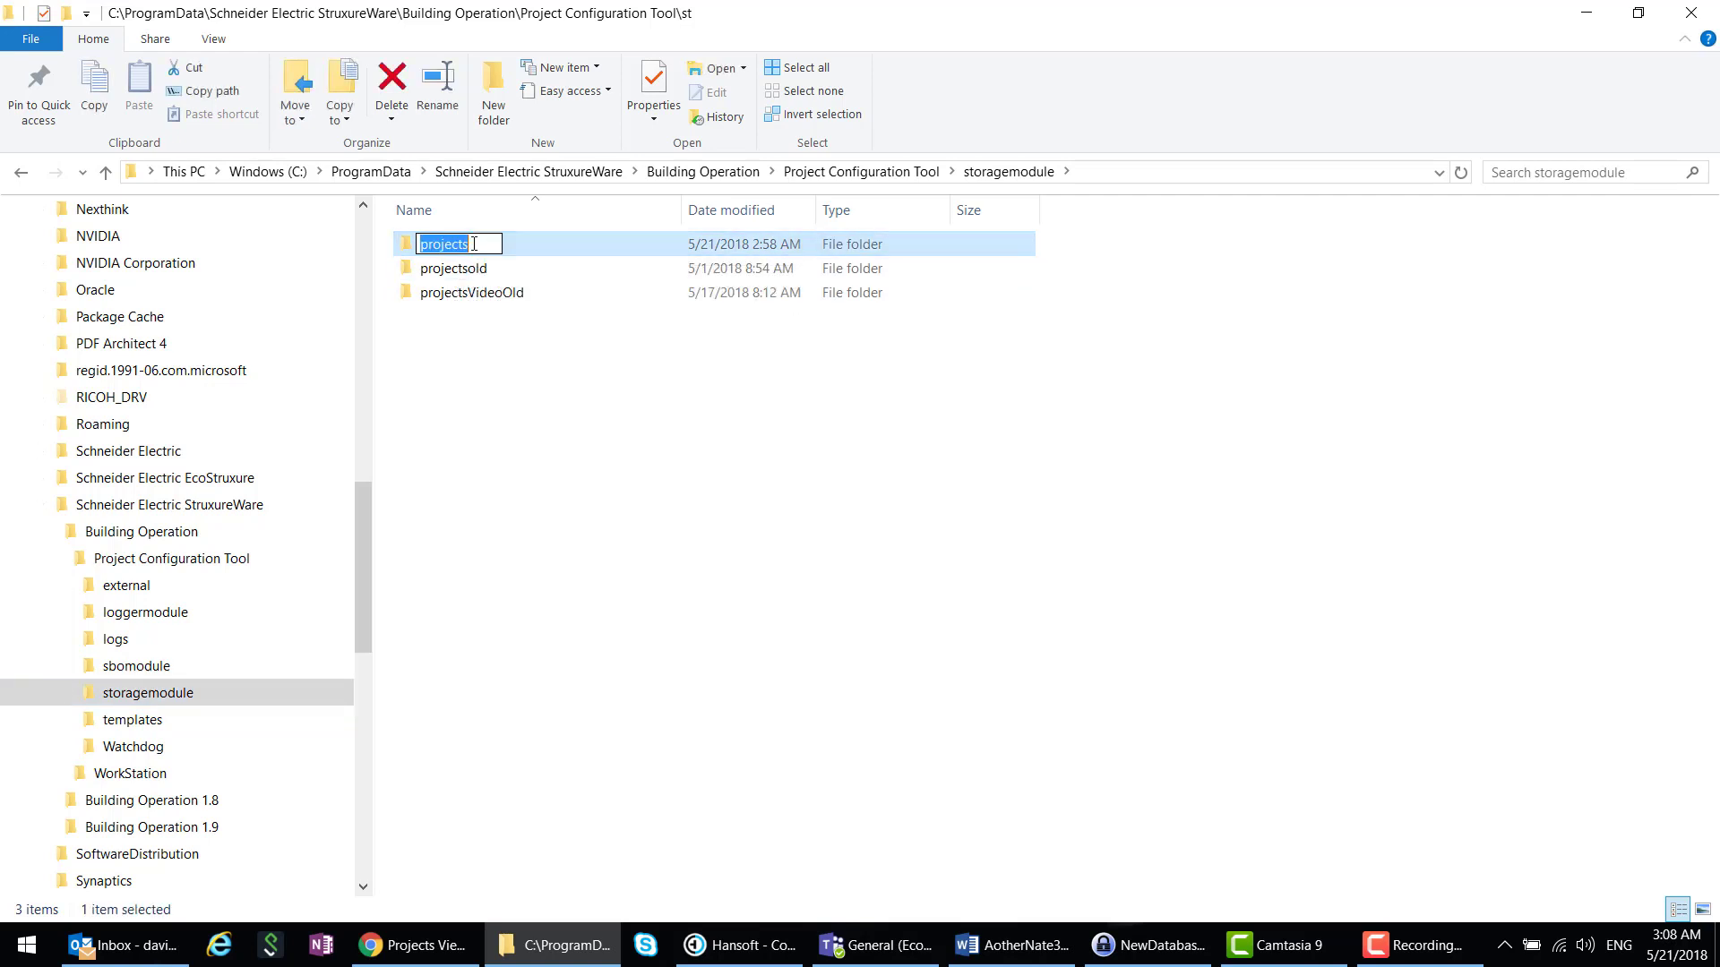
{"action": "left_click", "coordinate": [475, 244]}
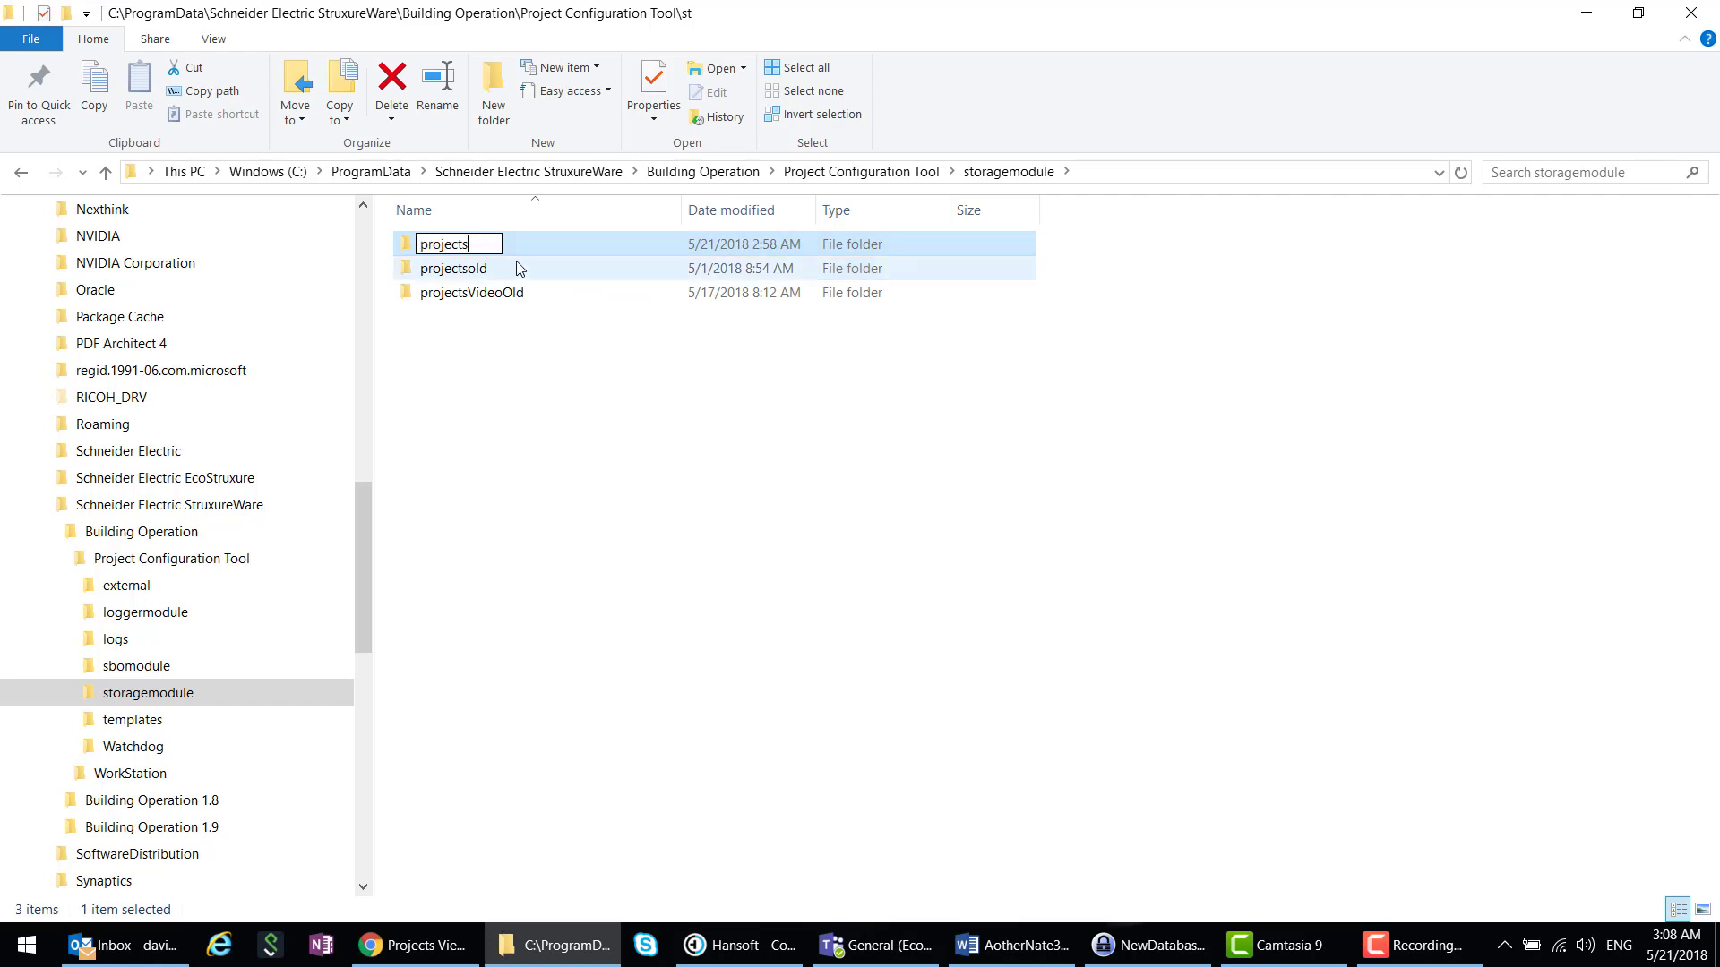
{"action": "type", "text": "Video"}
{"action": "key", "text": "Return"}
- Create a new empty folder named projects in storagemodule
{"action": "left_click", "coordinate": [499, 422]}
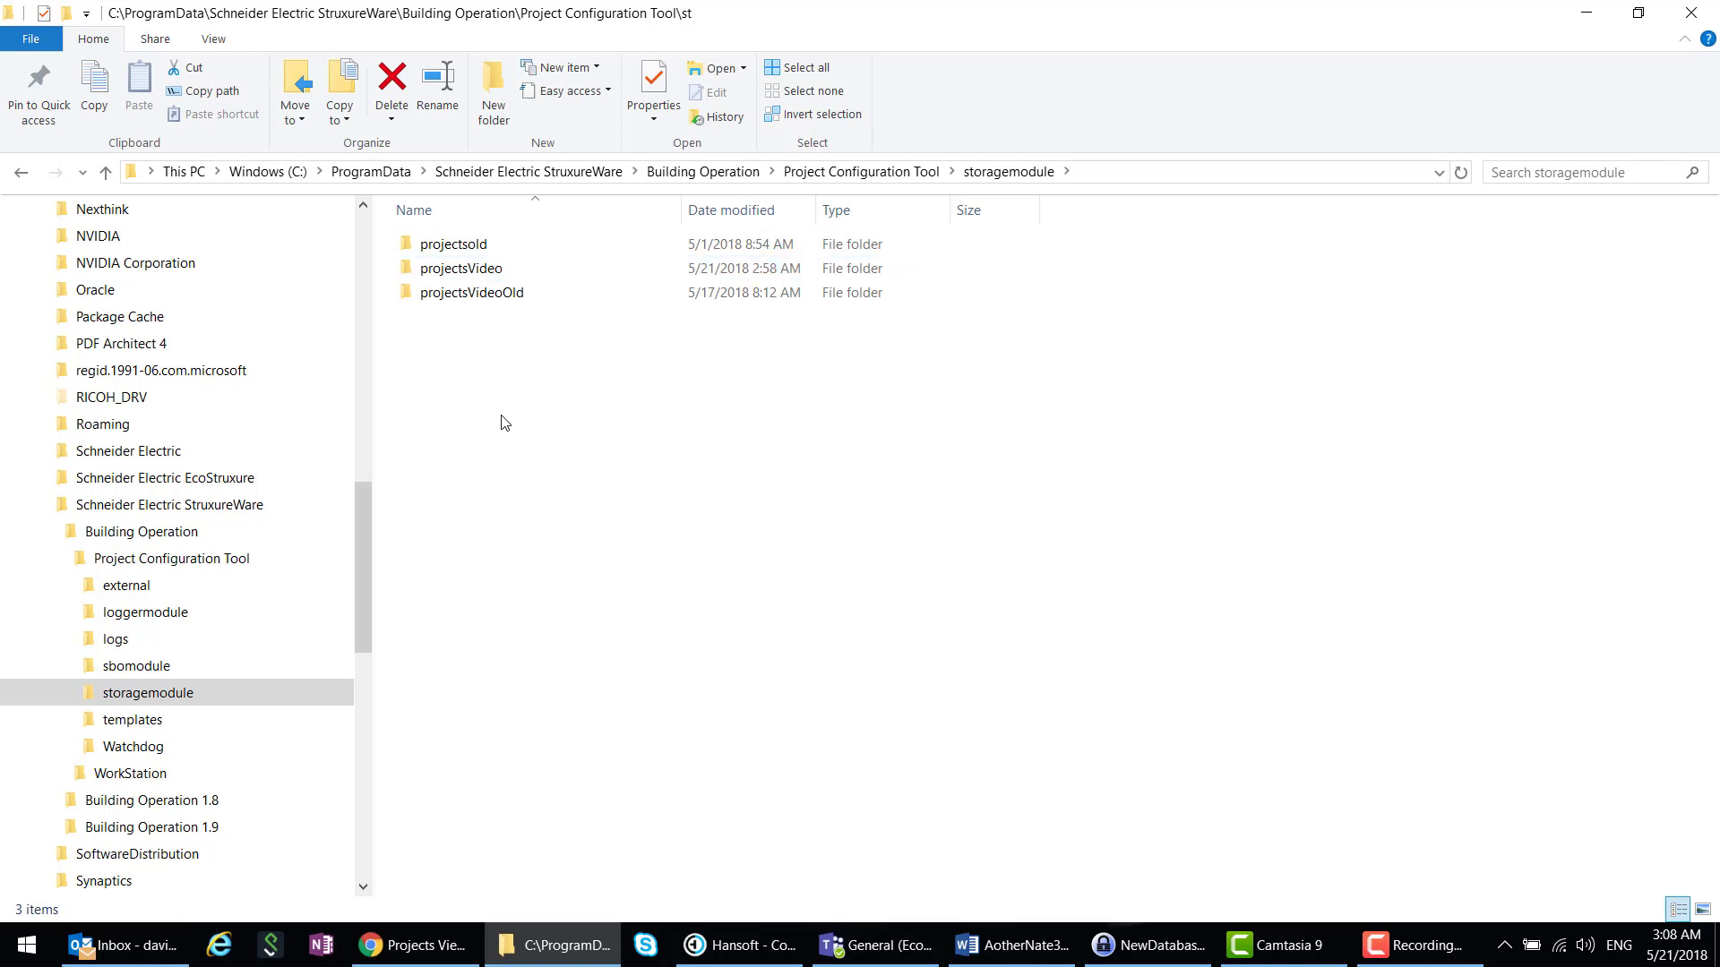
{"action": "right_click", "coordinate": [502, 418]}
{"action": "mouse_move", "coordinate": [523, 421]}
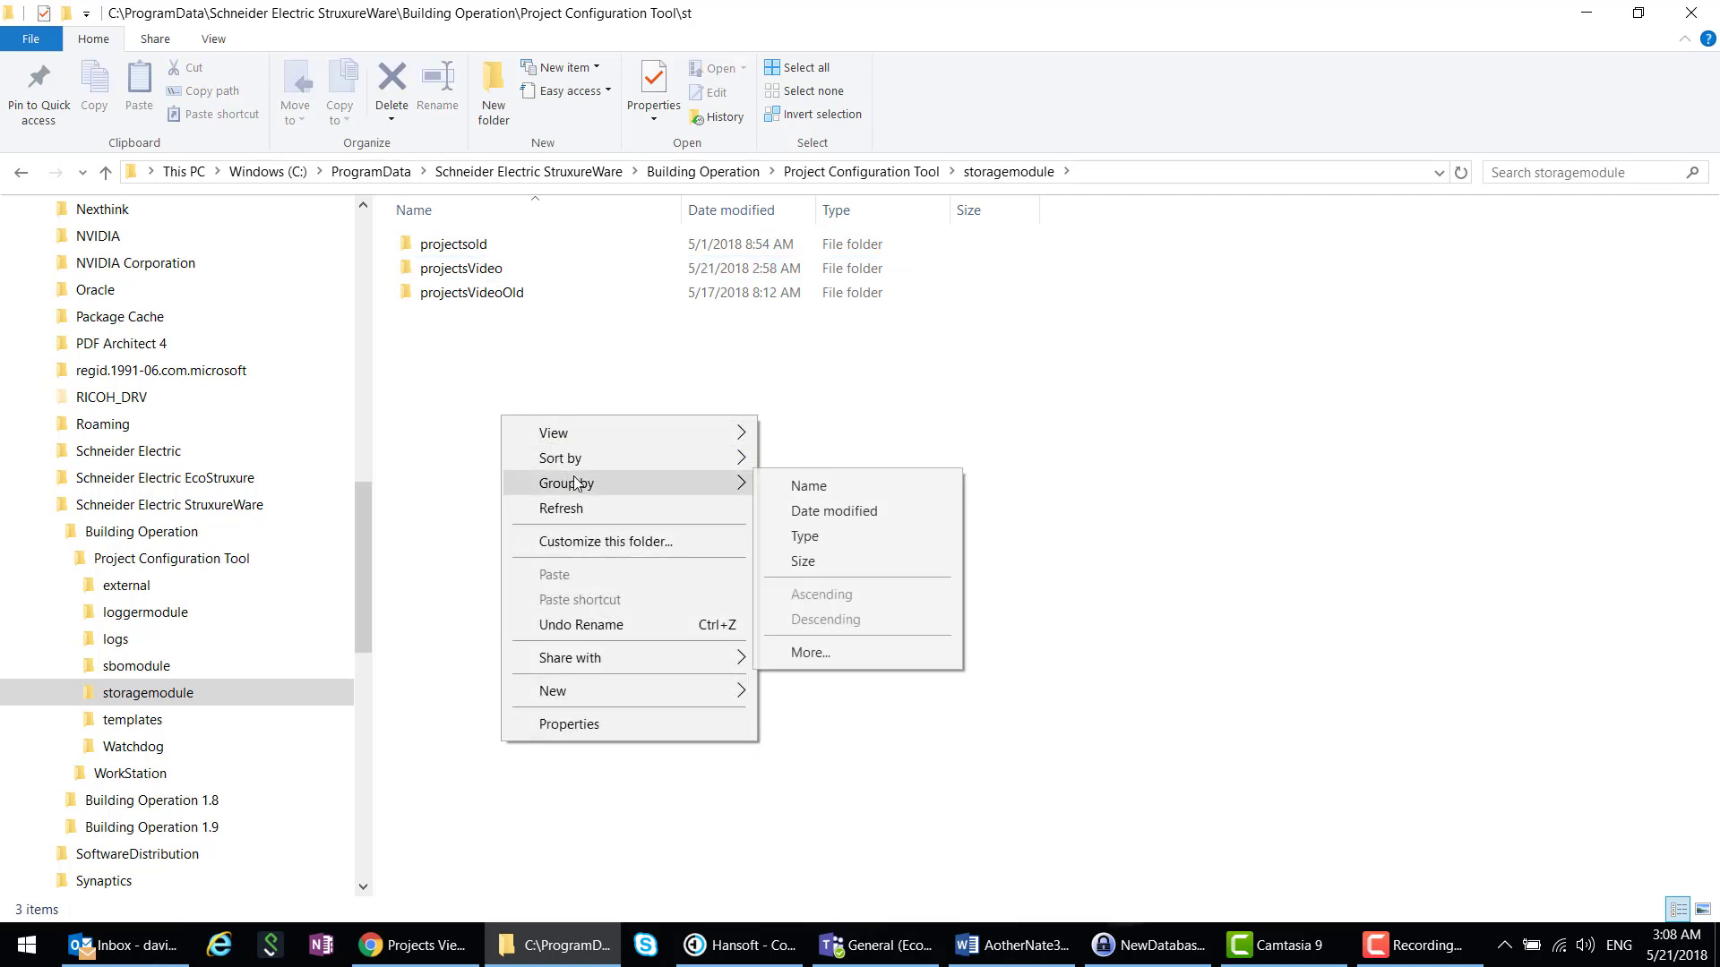
{"action": "mouse_move", "coordinate": [688, 689]}
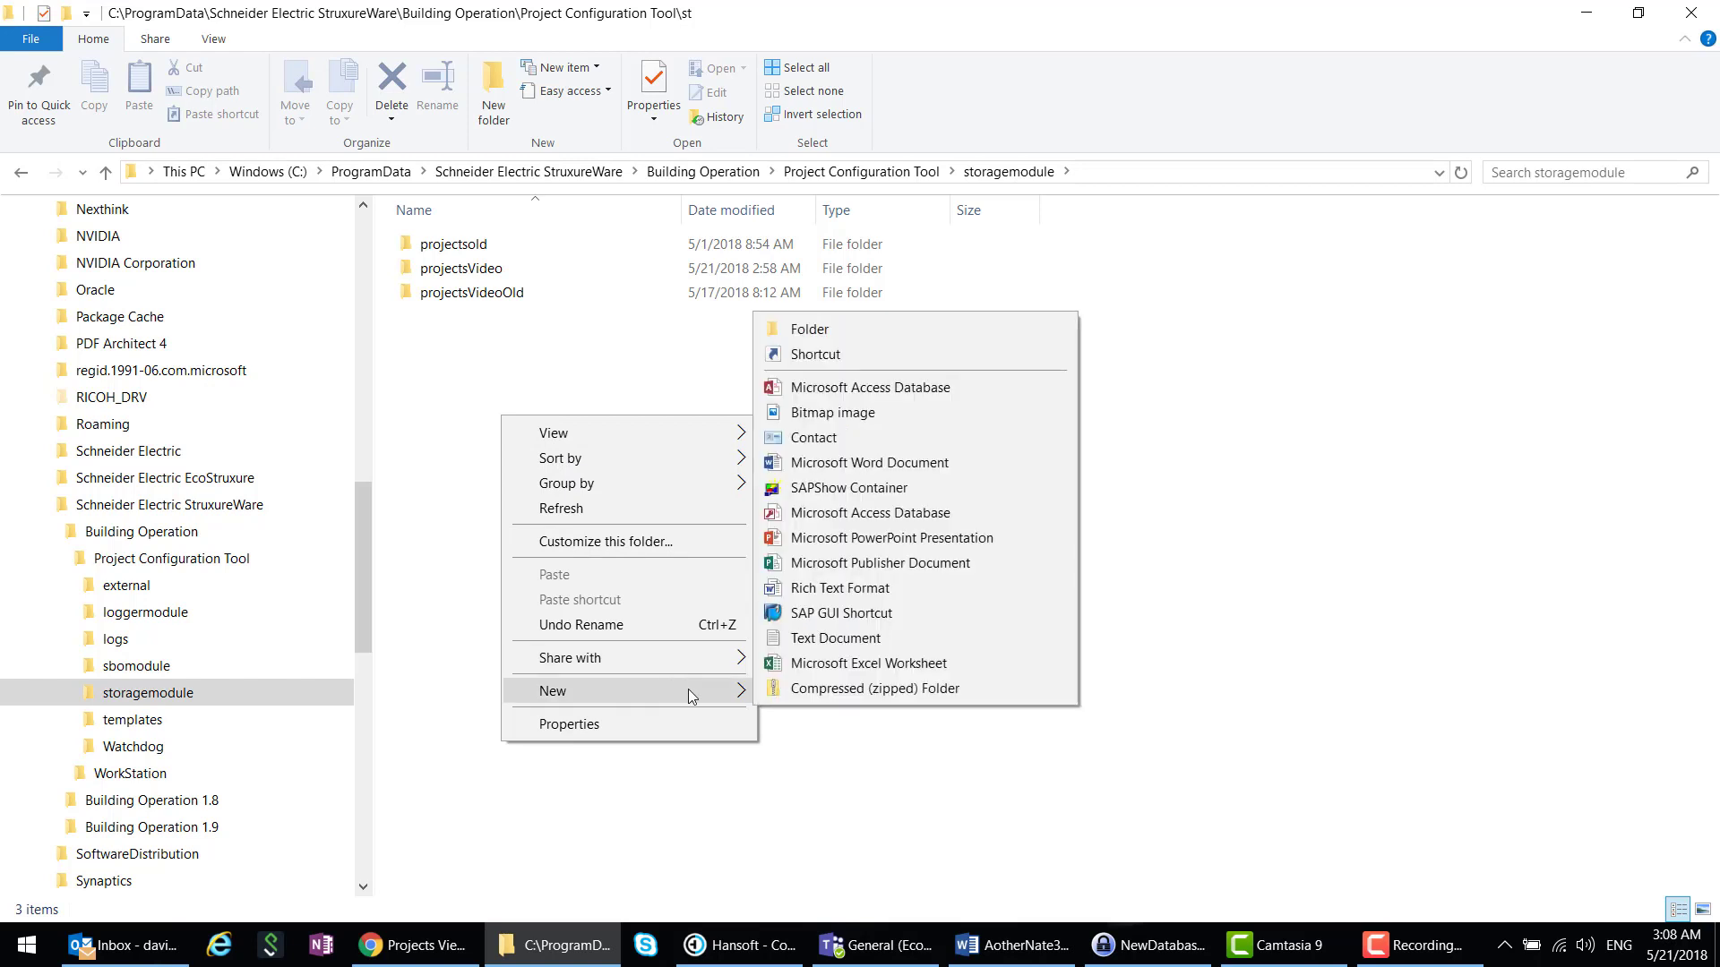
{"action": "left_click", "coordinate": [808, 330]}
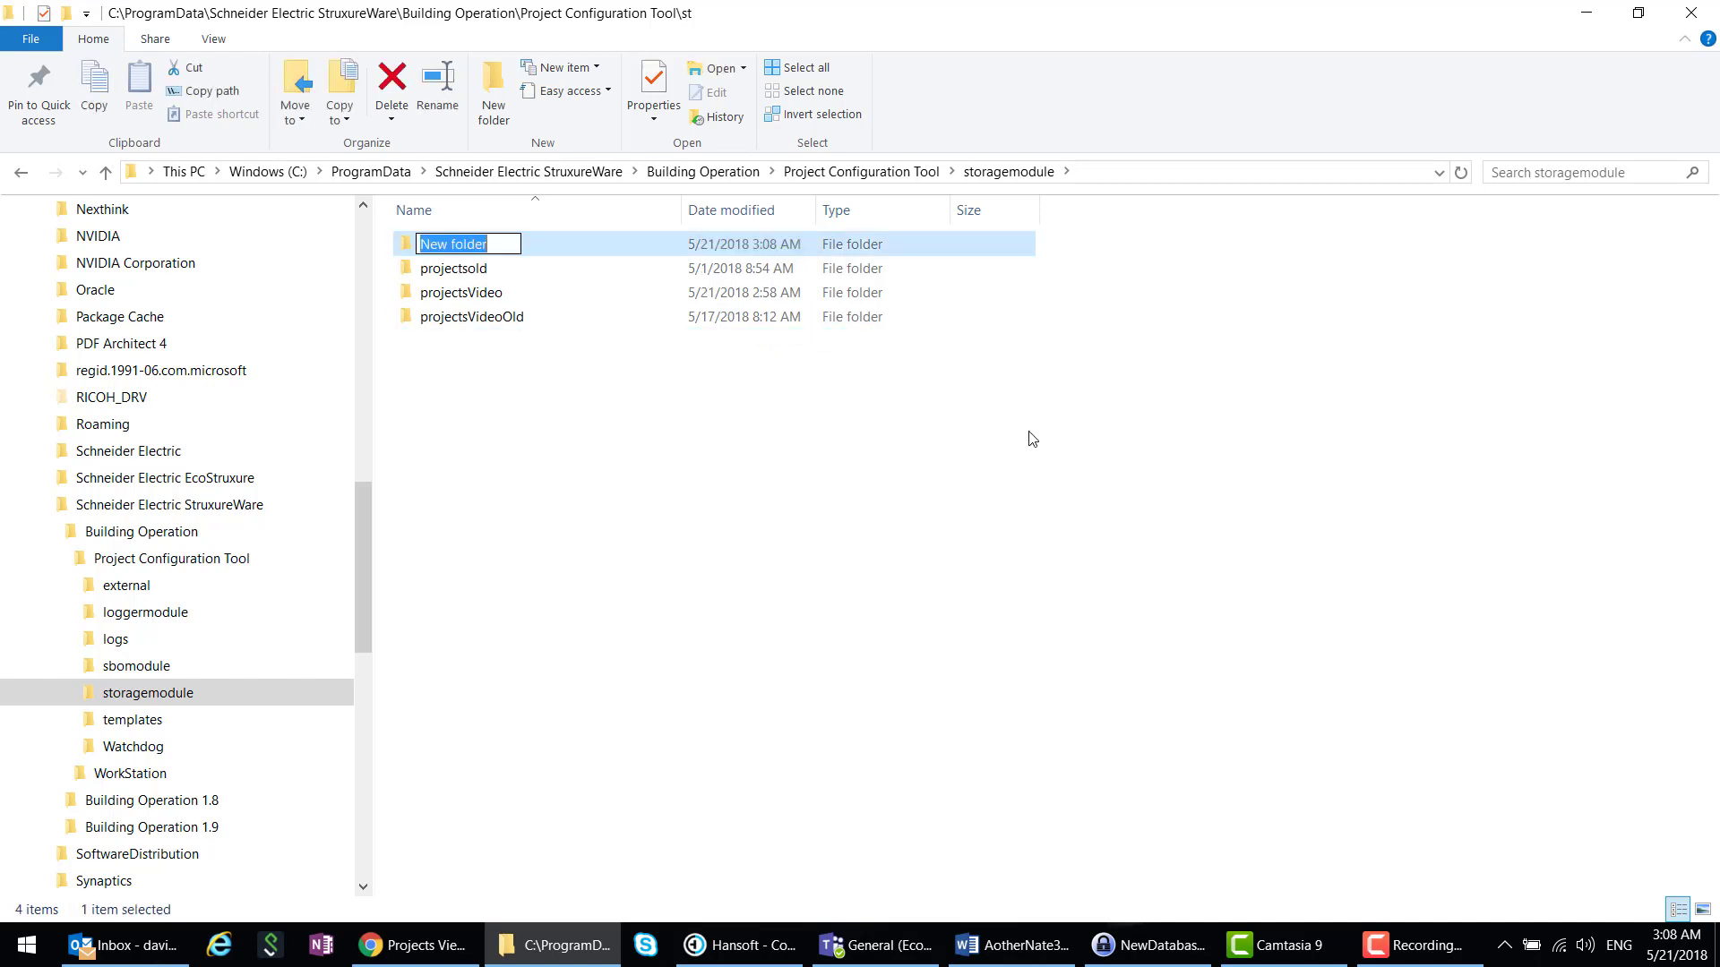
{"action": "type", "text": "projects"}
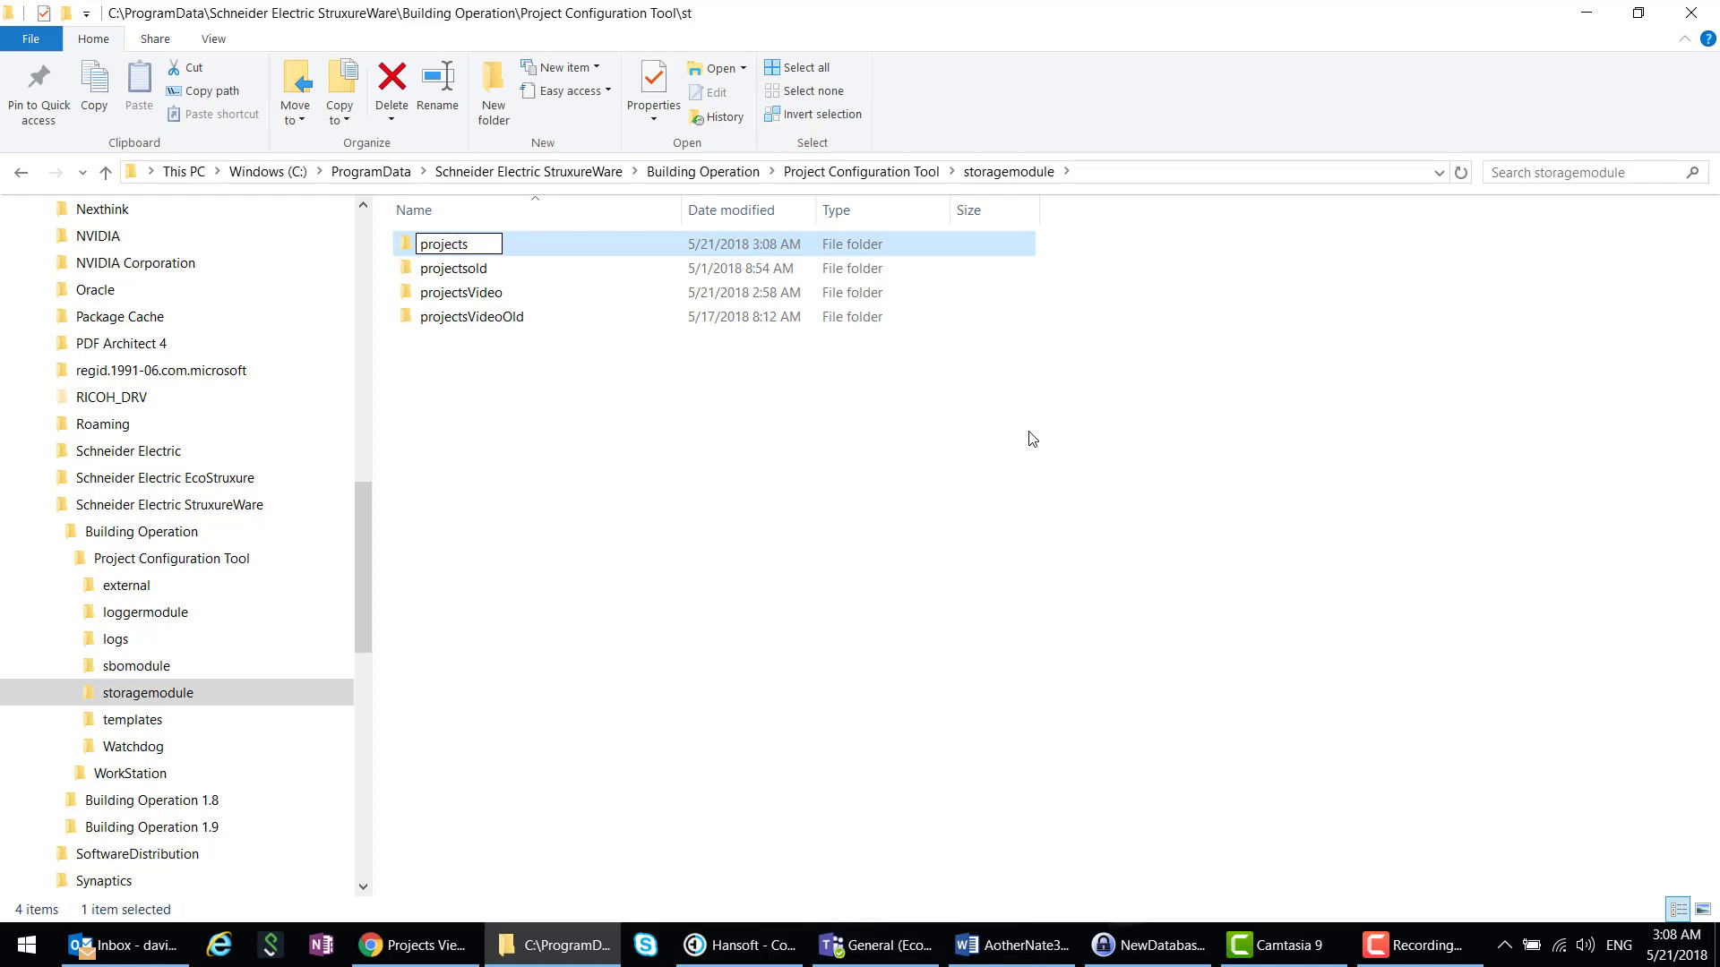
{"action": "key", "text": "Return"}
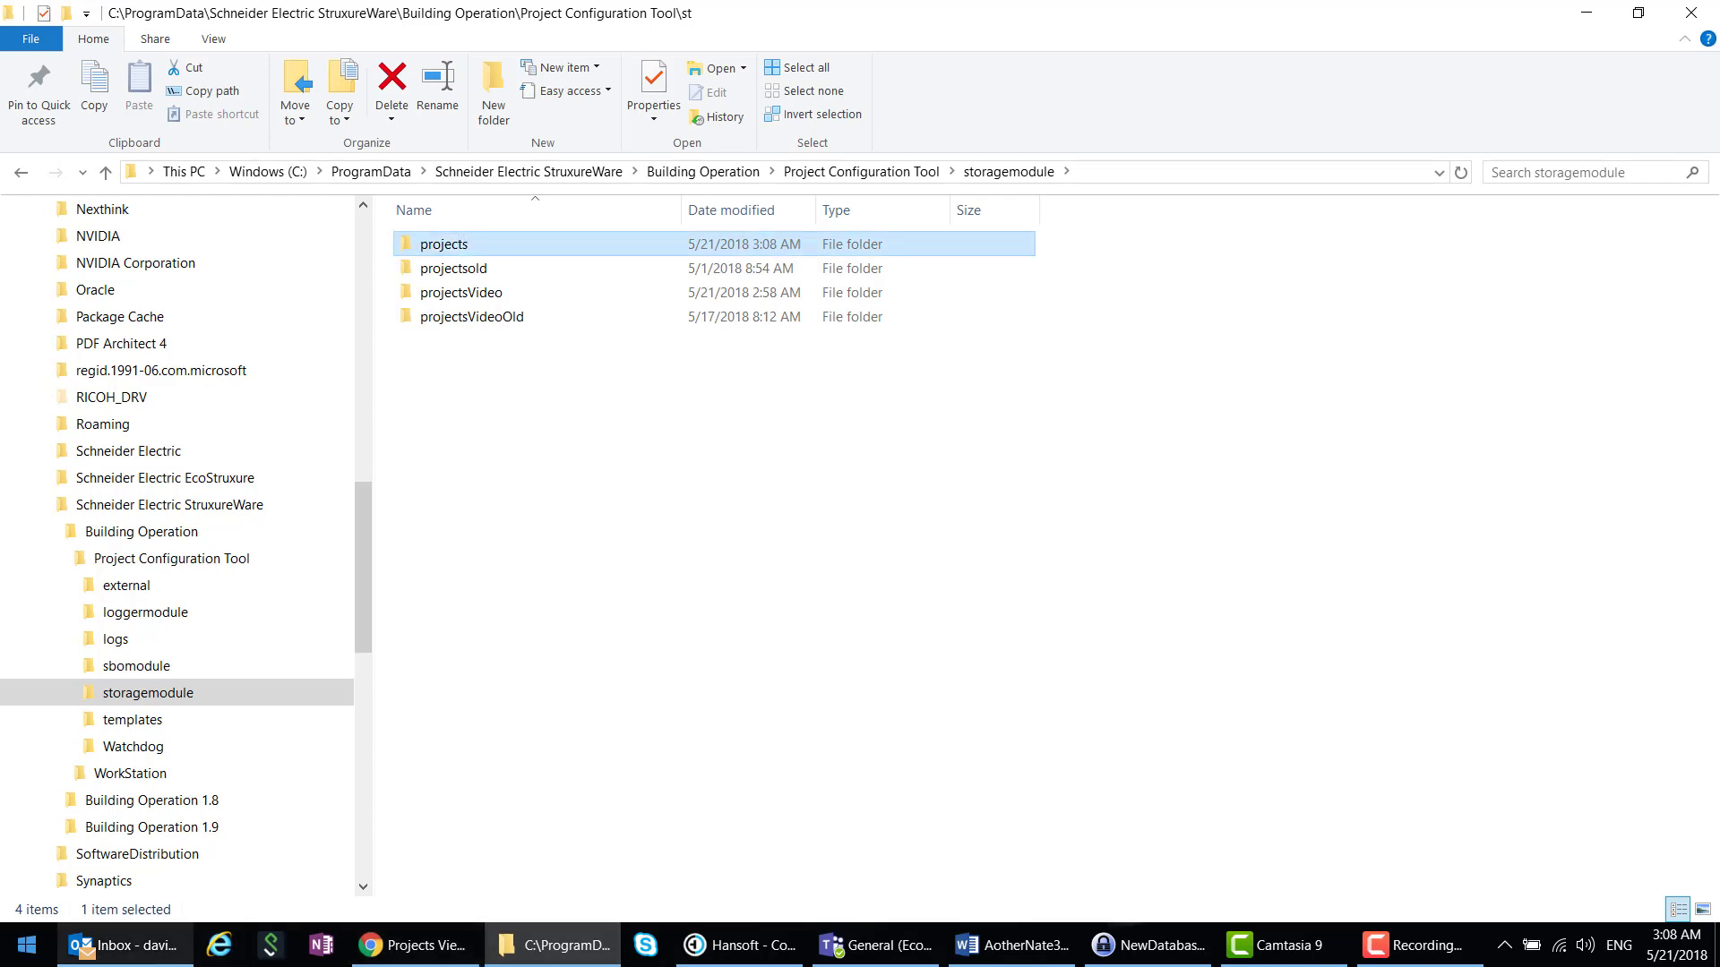
- Relaunch Project Configuration Tool, confirm its projects list is empty, and close it
{"action": "left_click", "coordinate": [22, 952]}
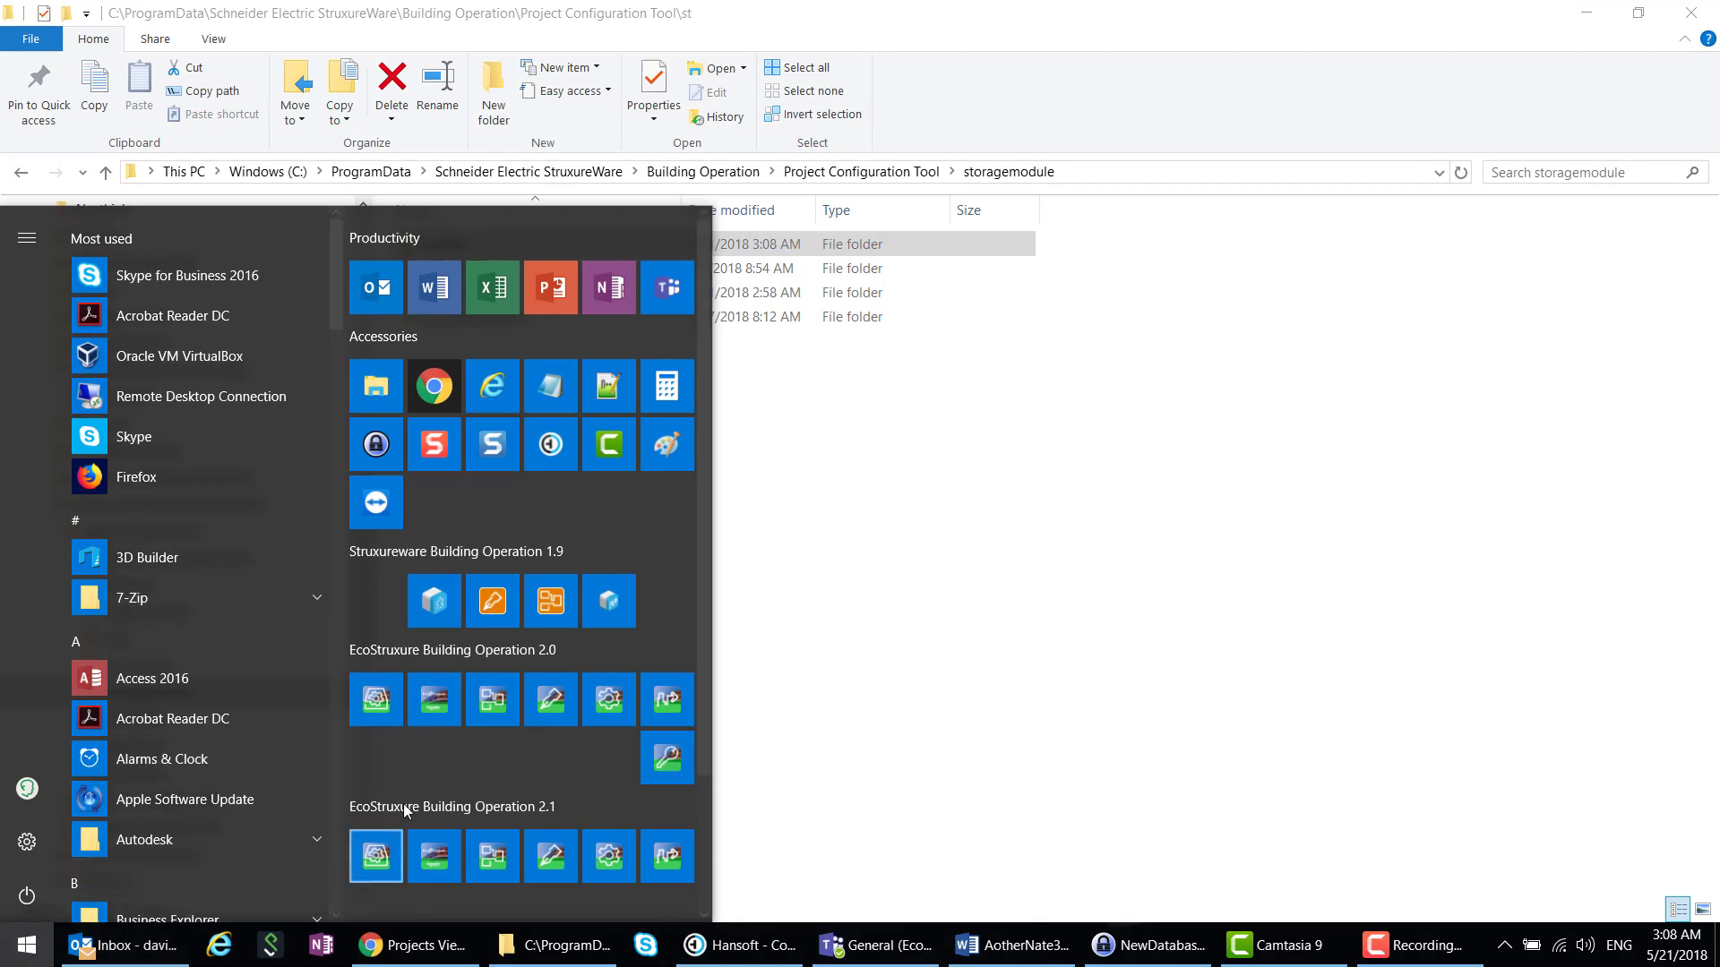
{"action": "scroll", "coordinate": [403, 803], "scroll_direction": "down", "scroll_amount": 3}
{"action": "left_click", "coordinate": [373, 799]}
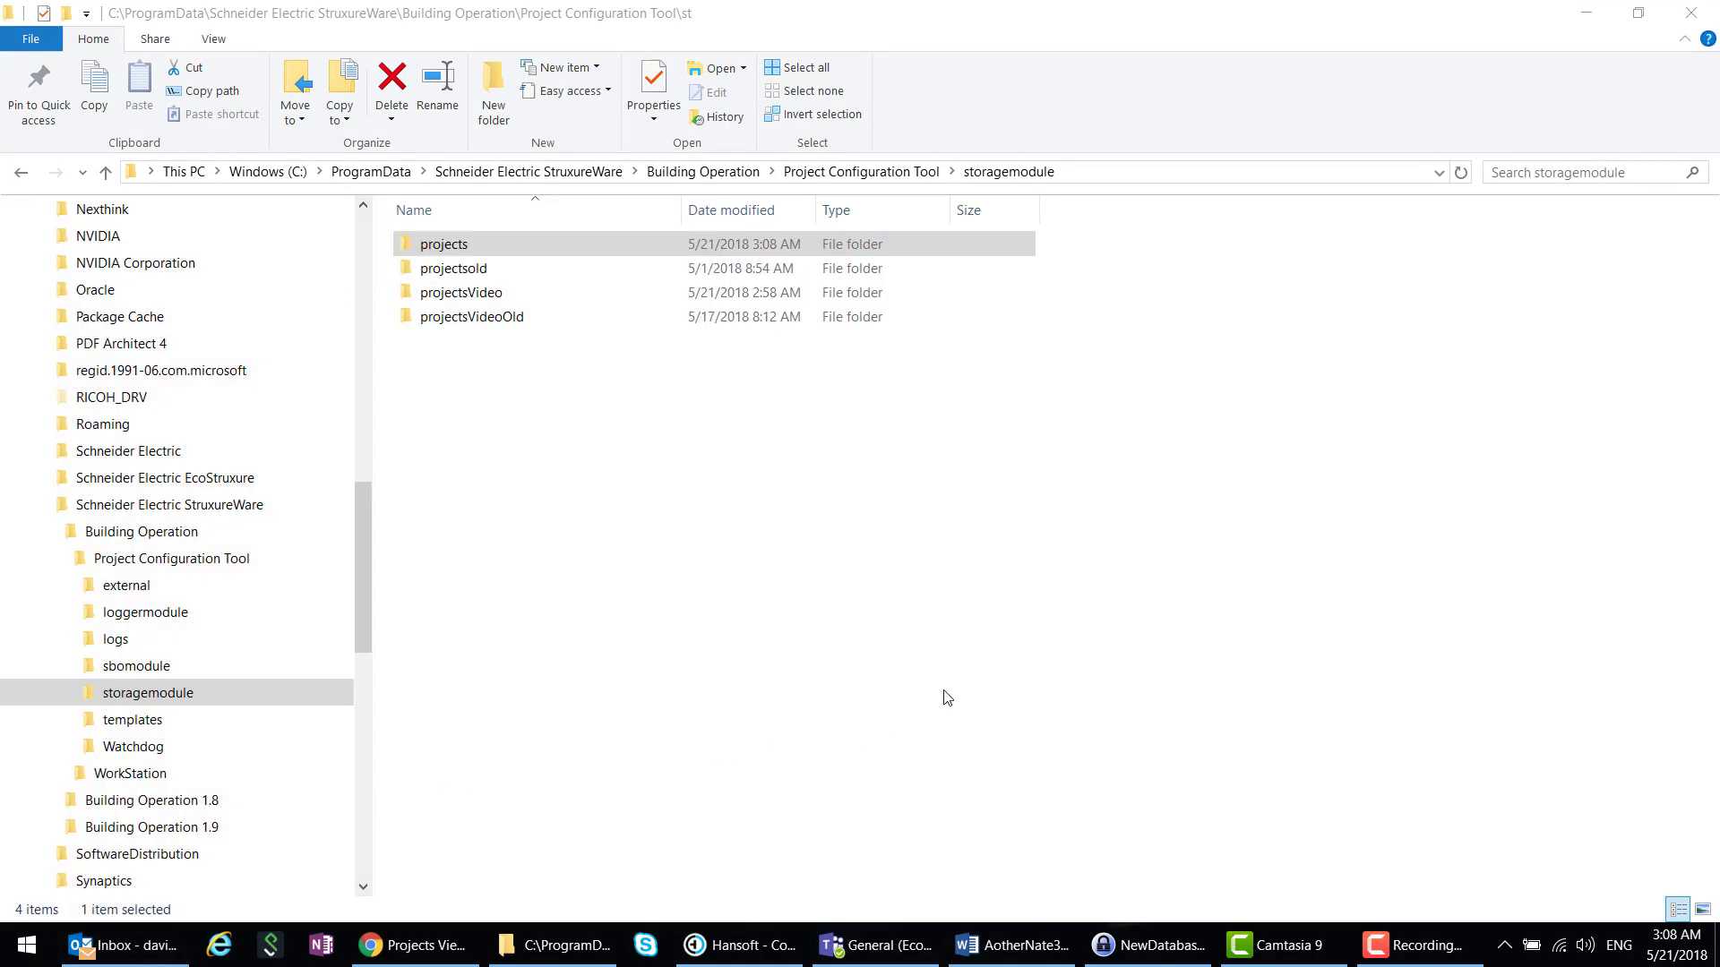
{"action": "left_click", "coordinate": [930, 573]}
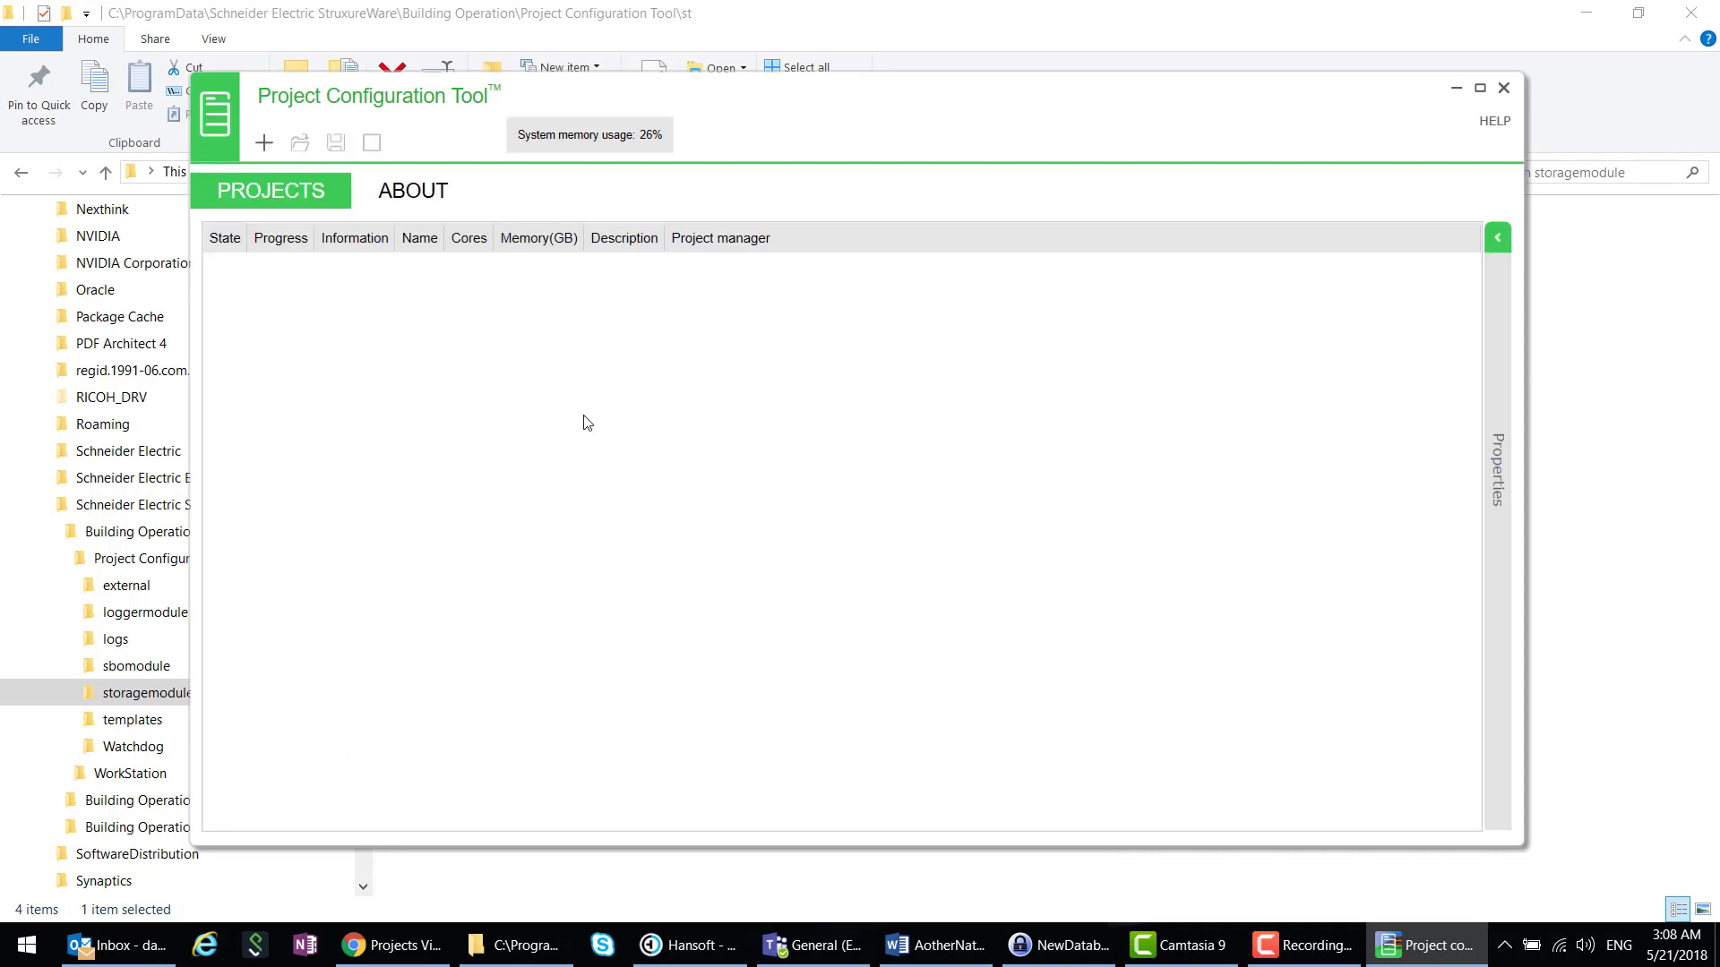
{"action": "left_click", "coordinate": [1505, 94]}
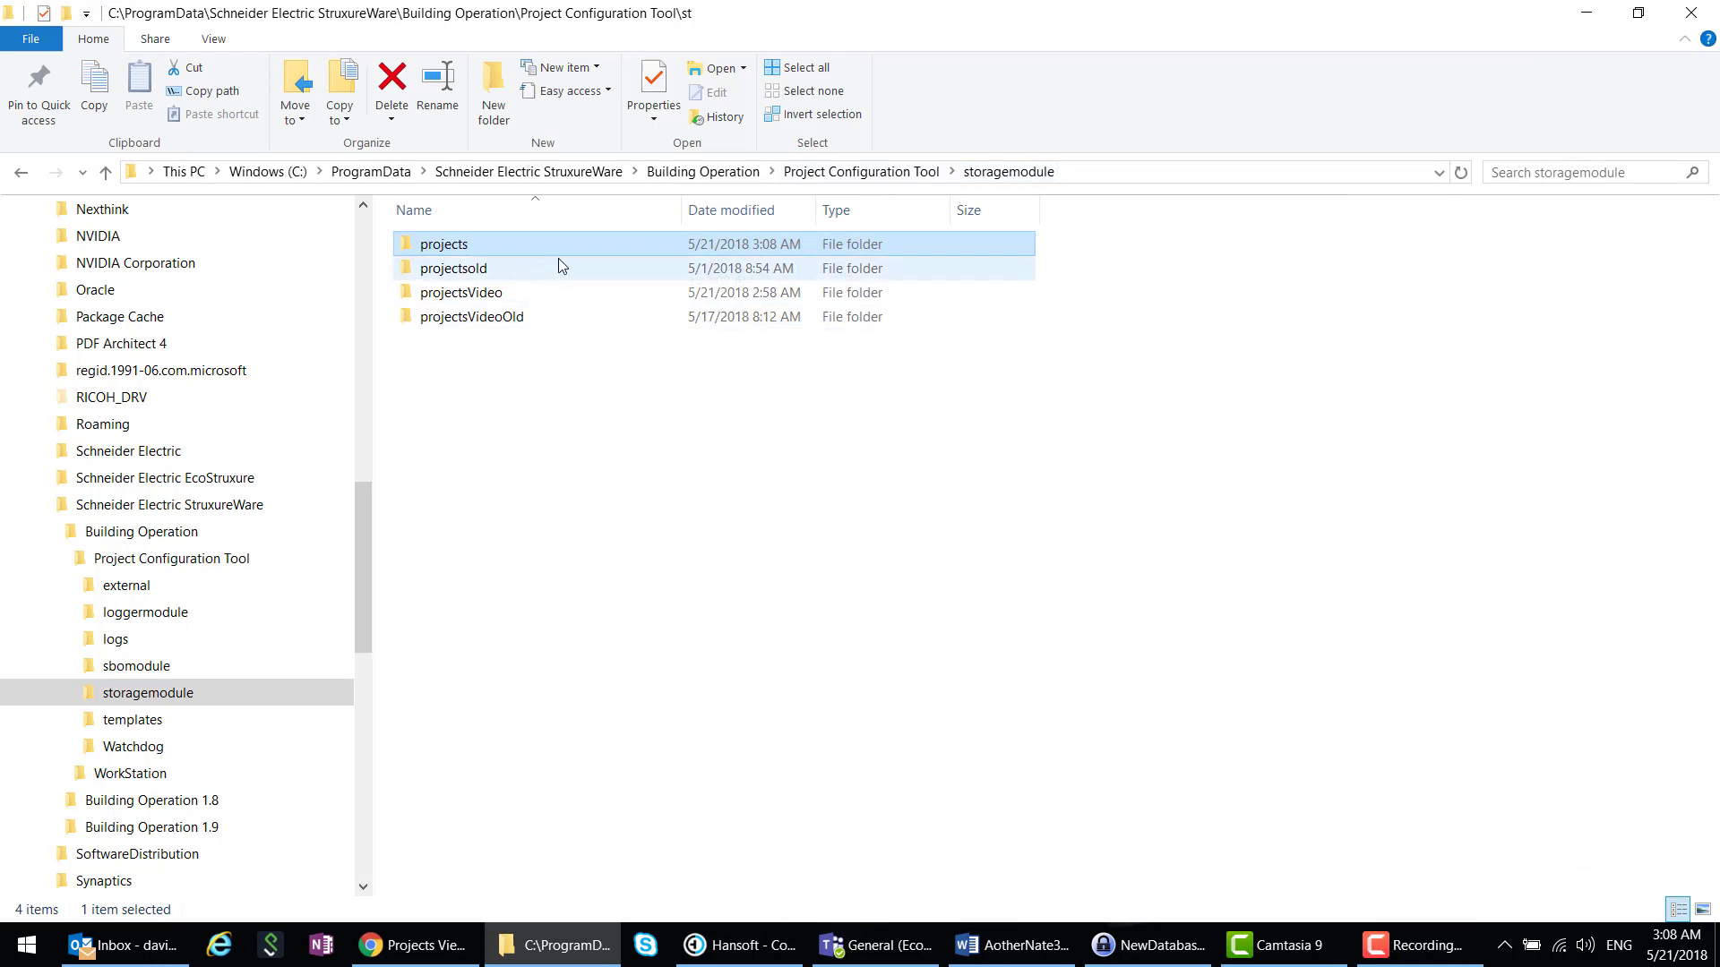
- Rename the empty projects folder to projectscvcv and projectsold back to projects
{"action": "left_click", "coordinate": [465, 250]}
{"action": "left_click", "coordinate": [470, 240]}
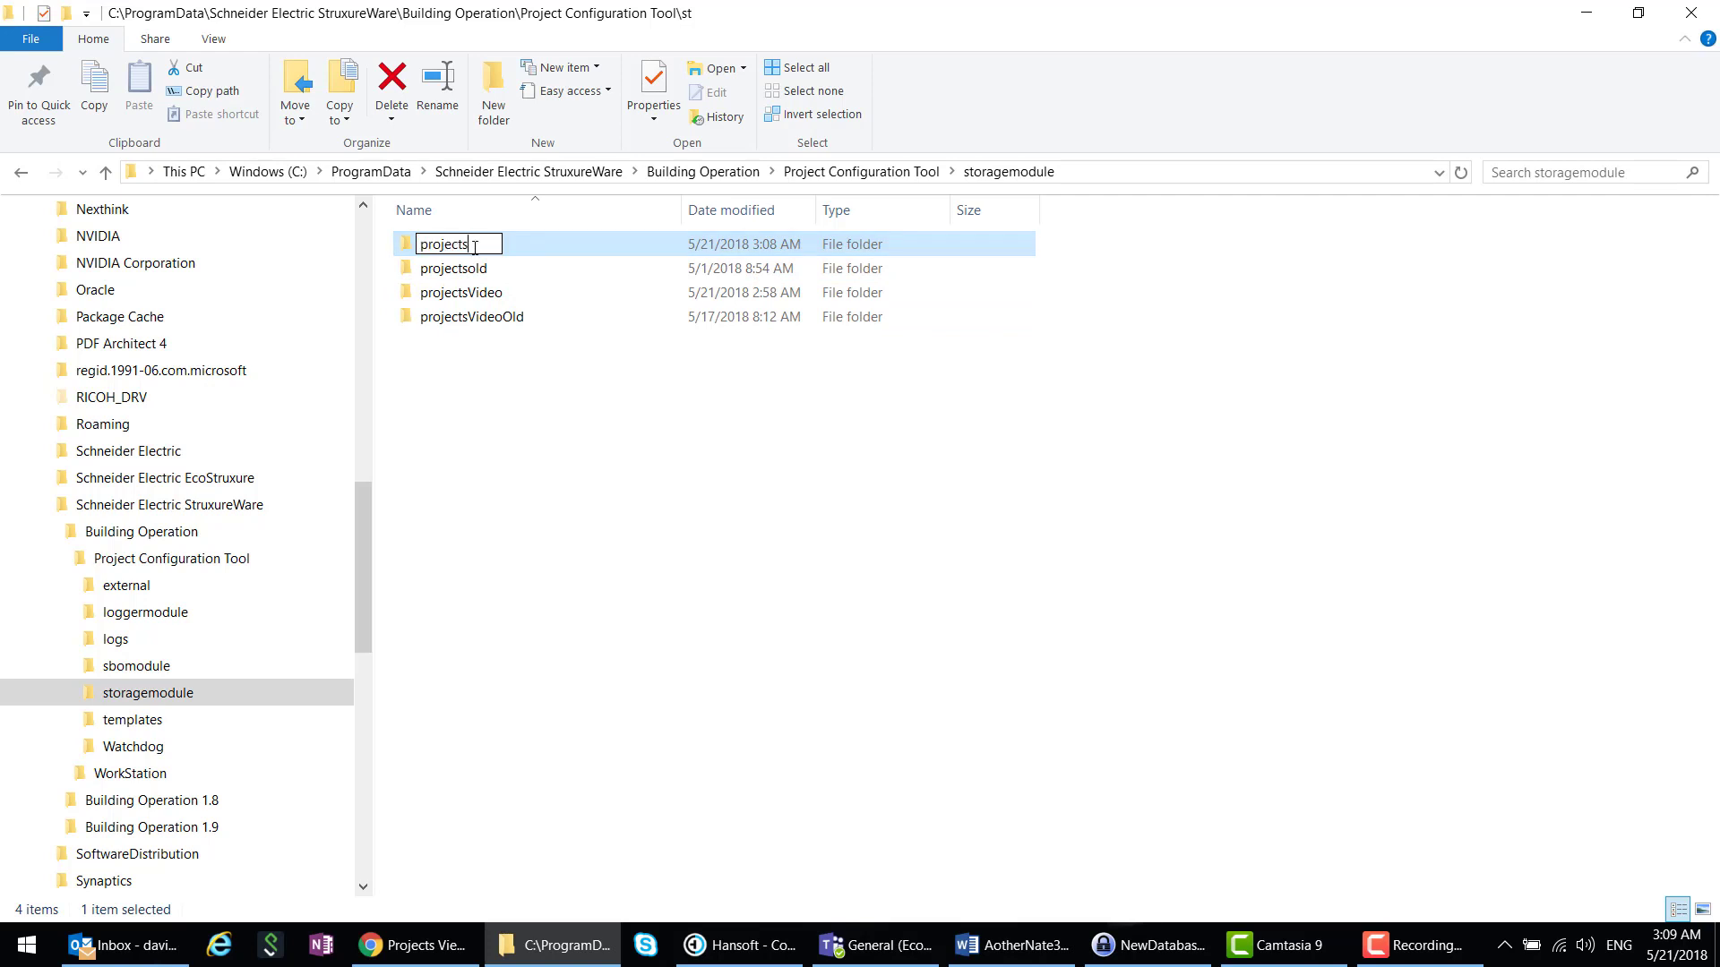
{"action": "type", "text": "cvcv"}
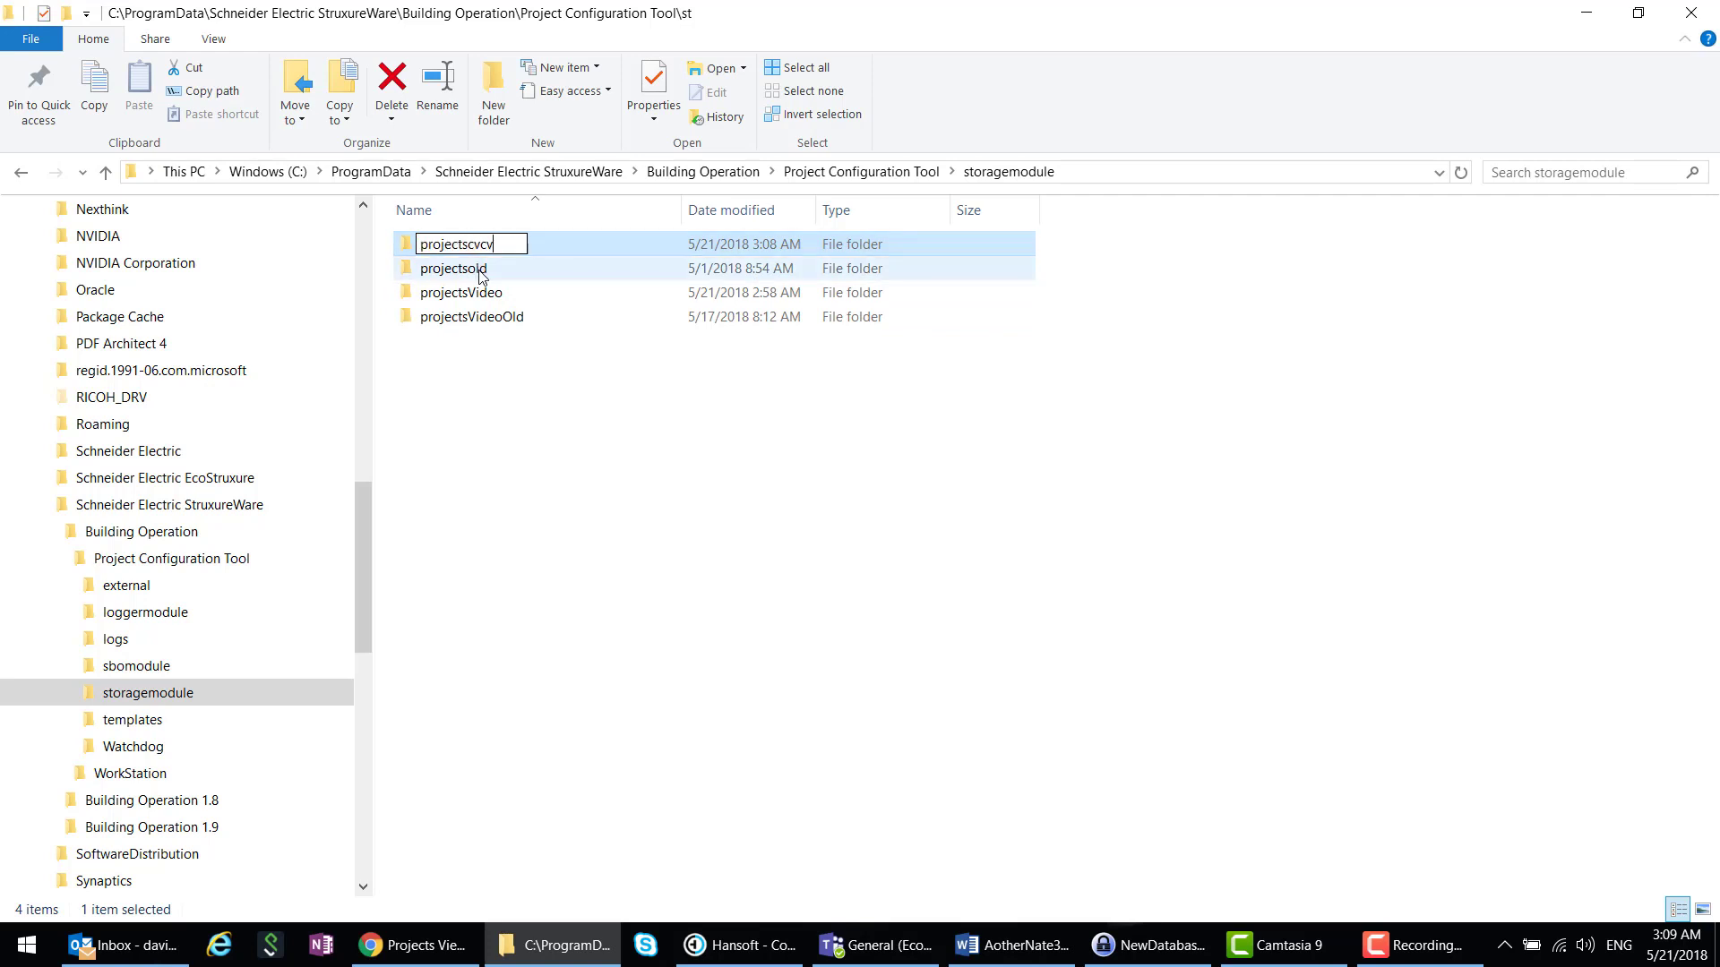
{"action": "left_click", "coordinate": [476, 277]}
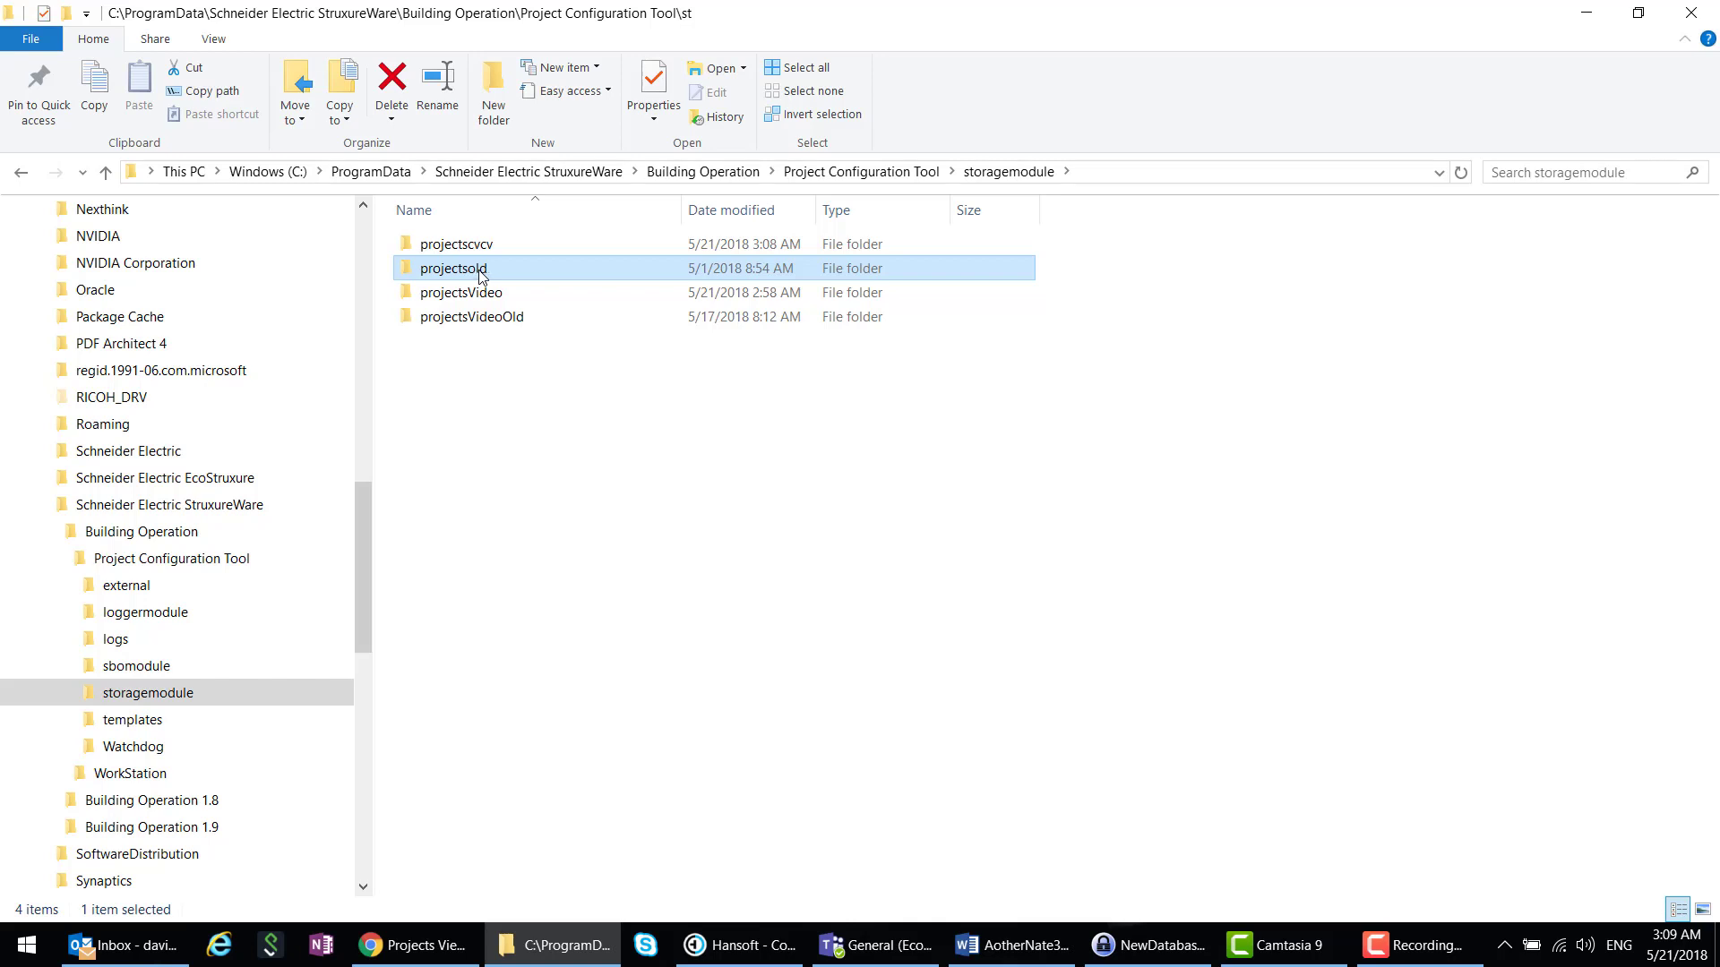
{"action": "left_click", "coordinate": [481, 273]}
{"action": "left_click", "coordinate": [488, 269]}
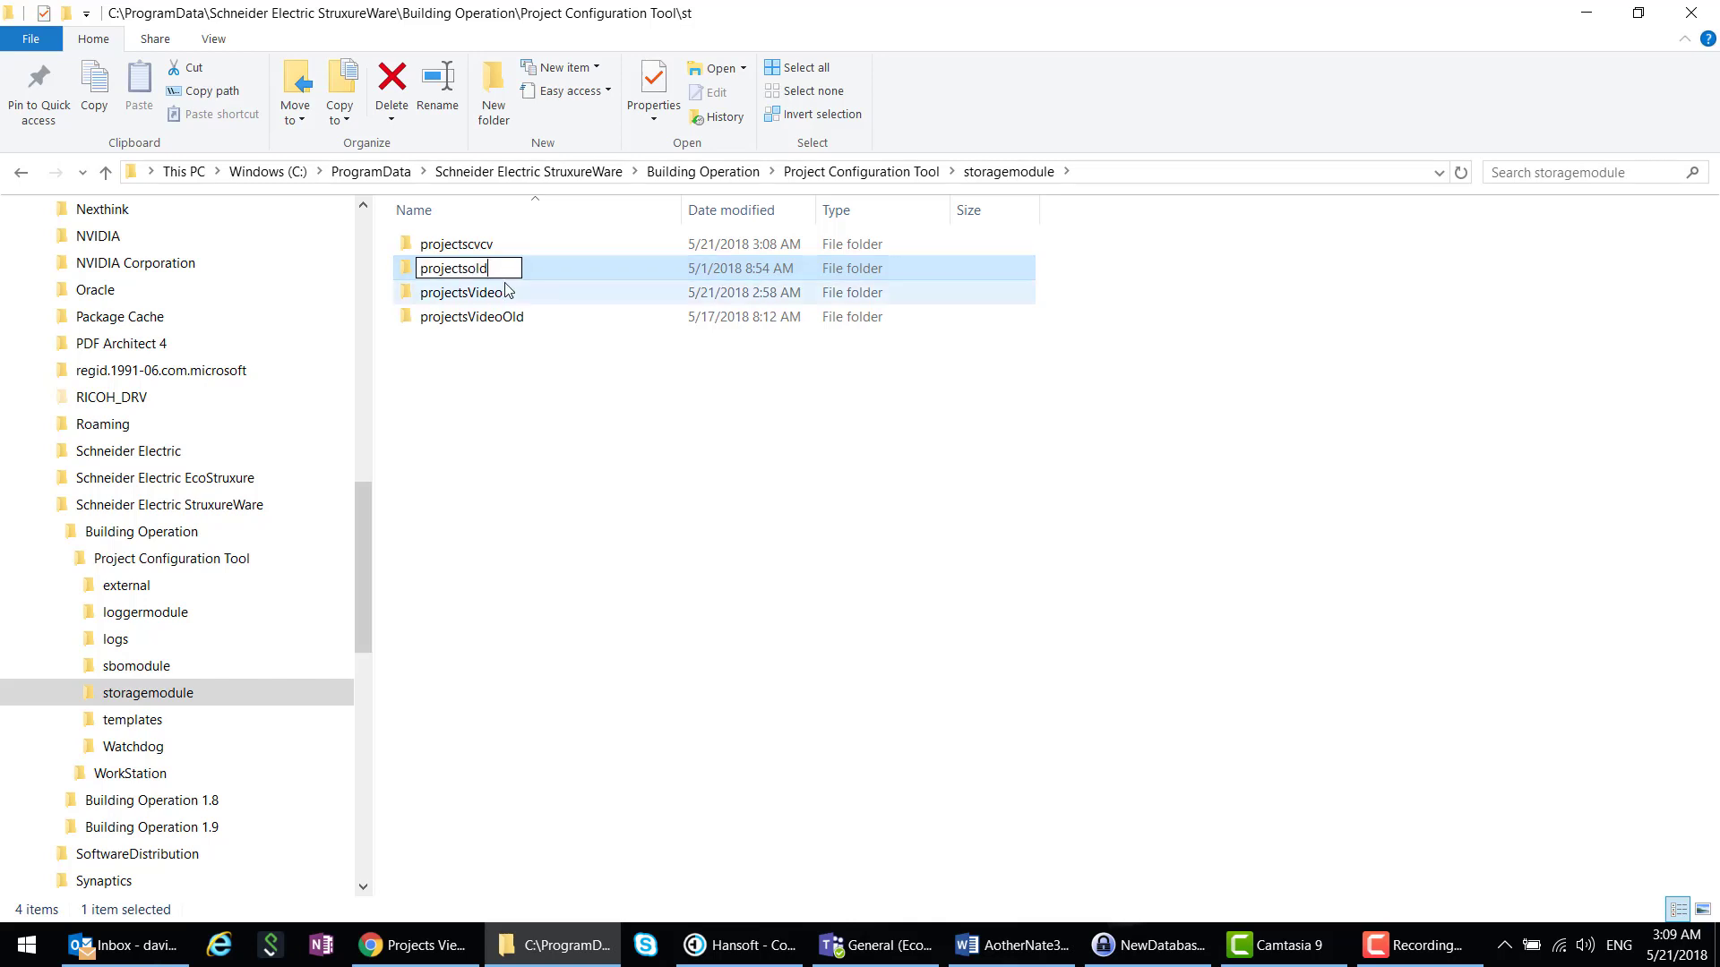
{"action": "key", "text": "BackSpace"}
{"action": "key", "text": "BackSpace"}
{"action": "key", "text": "BackSpace"}
{"action": "key", "text": "Return"}
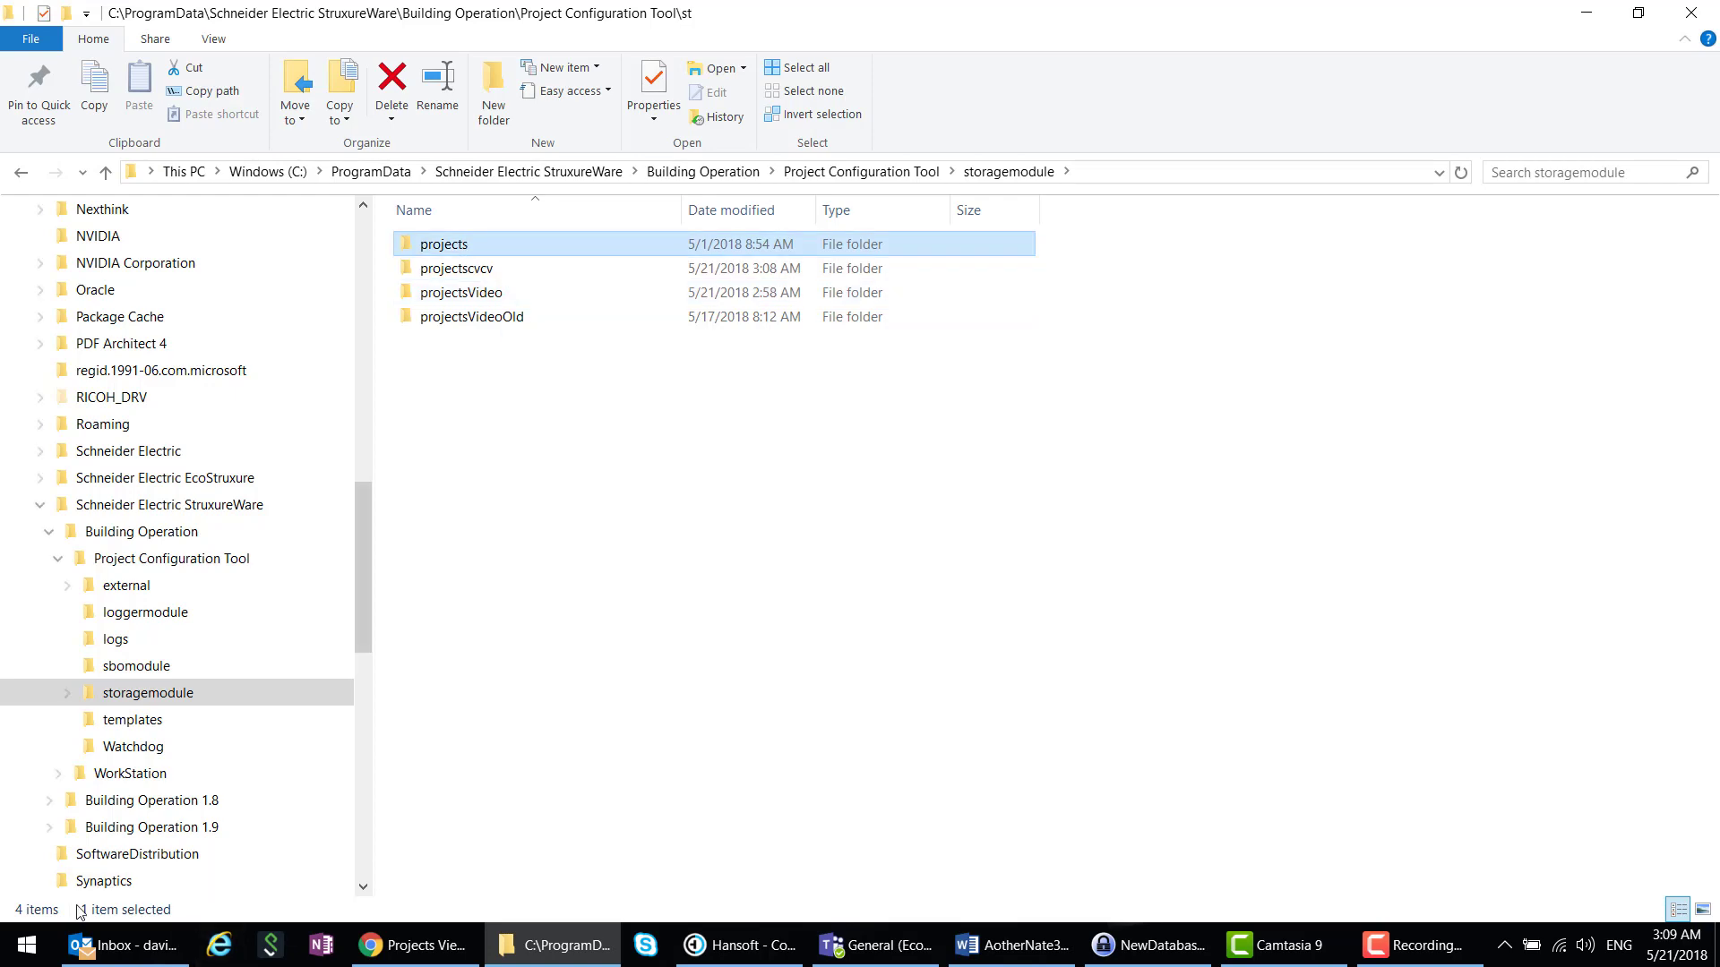
{"action": "left_click", "coordinate": [23, 948]}
- Start Project Configuration Tool on the local server and open the Global Demo project
{"action": "scroll", "coordinate": [399, 867], "scroll_direction": "down", "scroll_amount": 2}
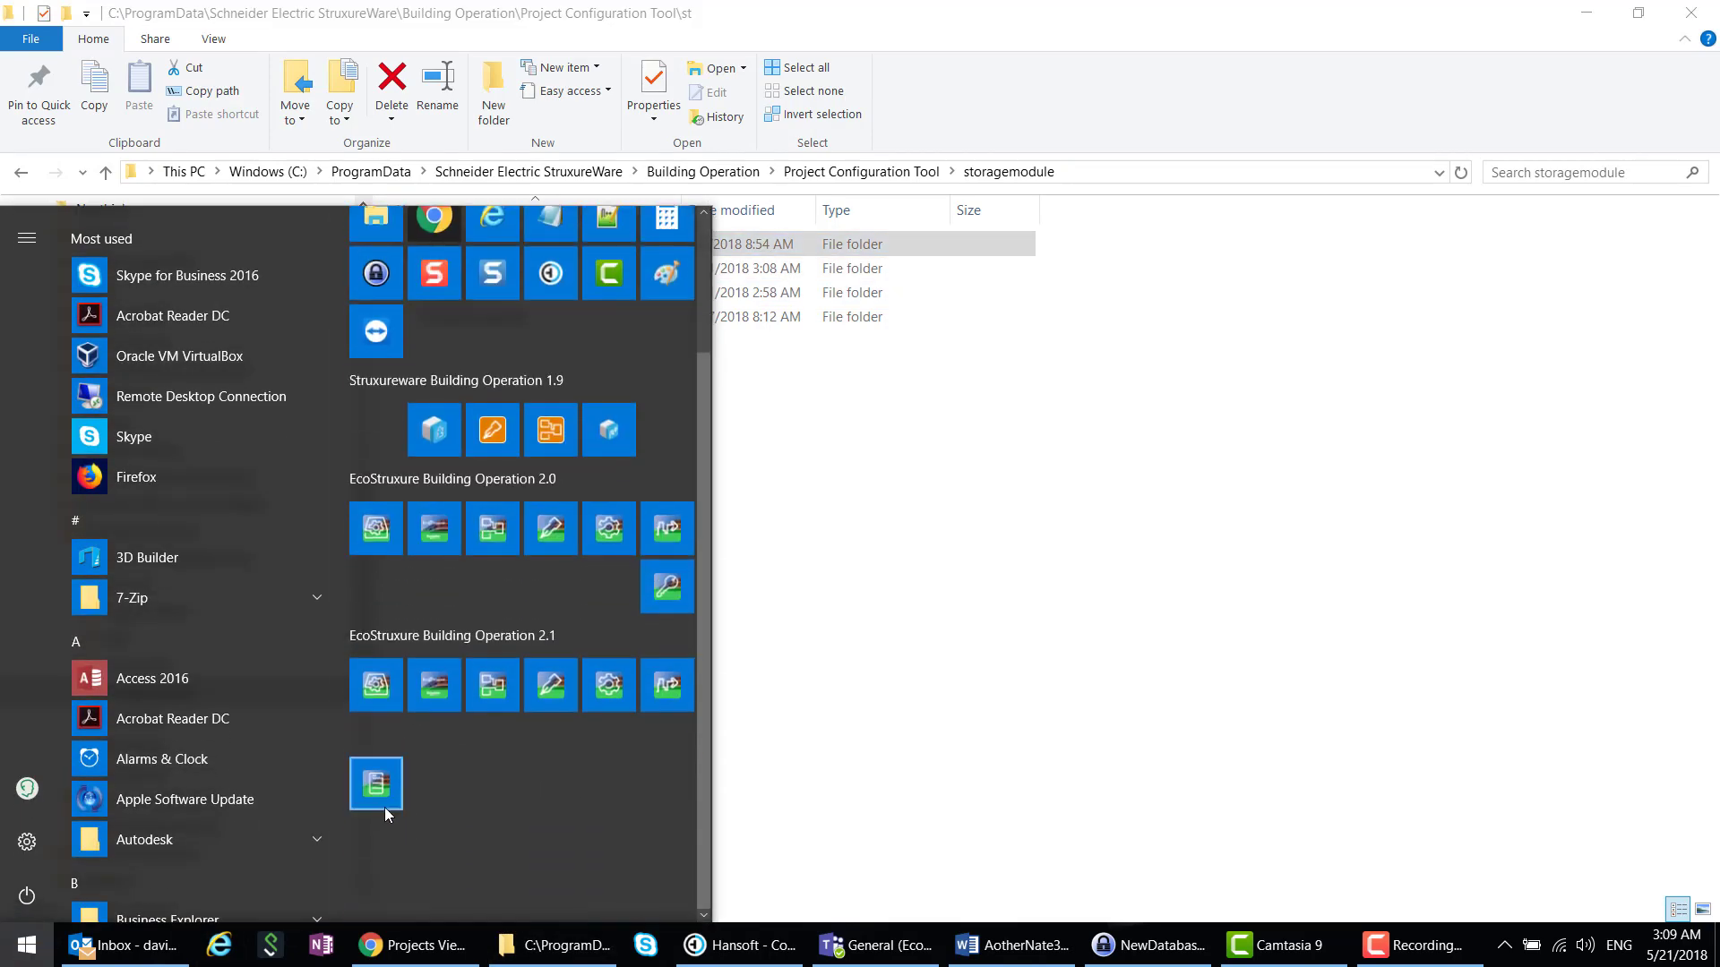
{"action": "left_click", "coordinate": [384, 808]}
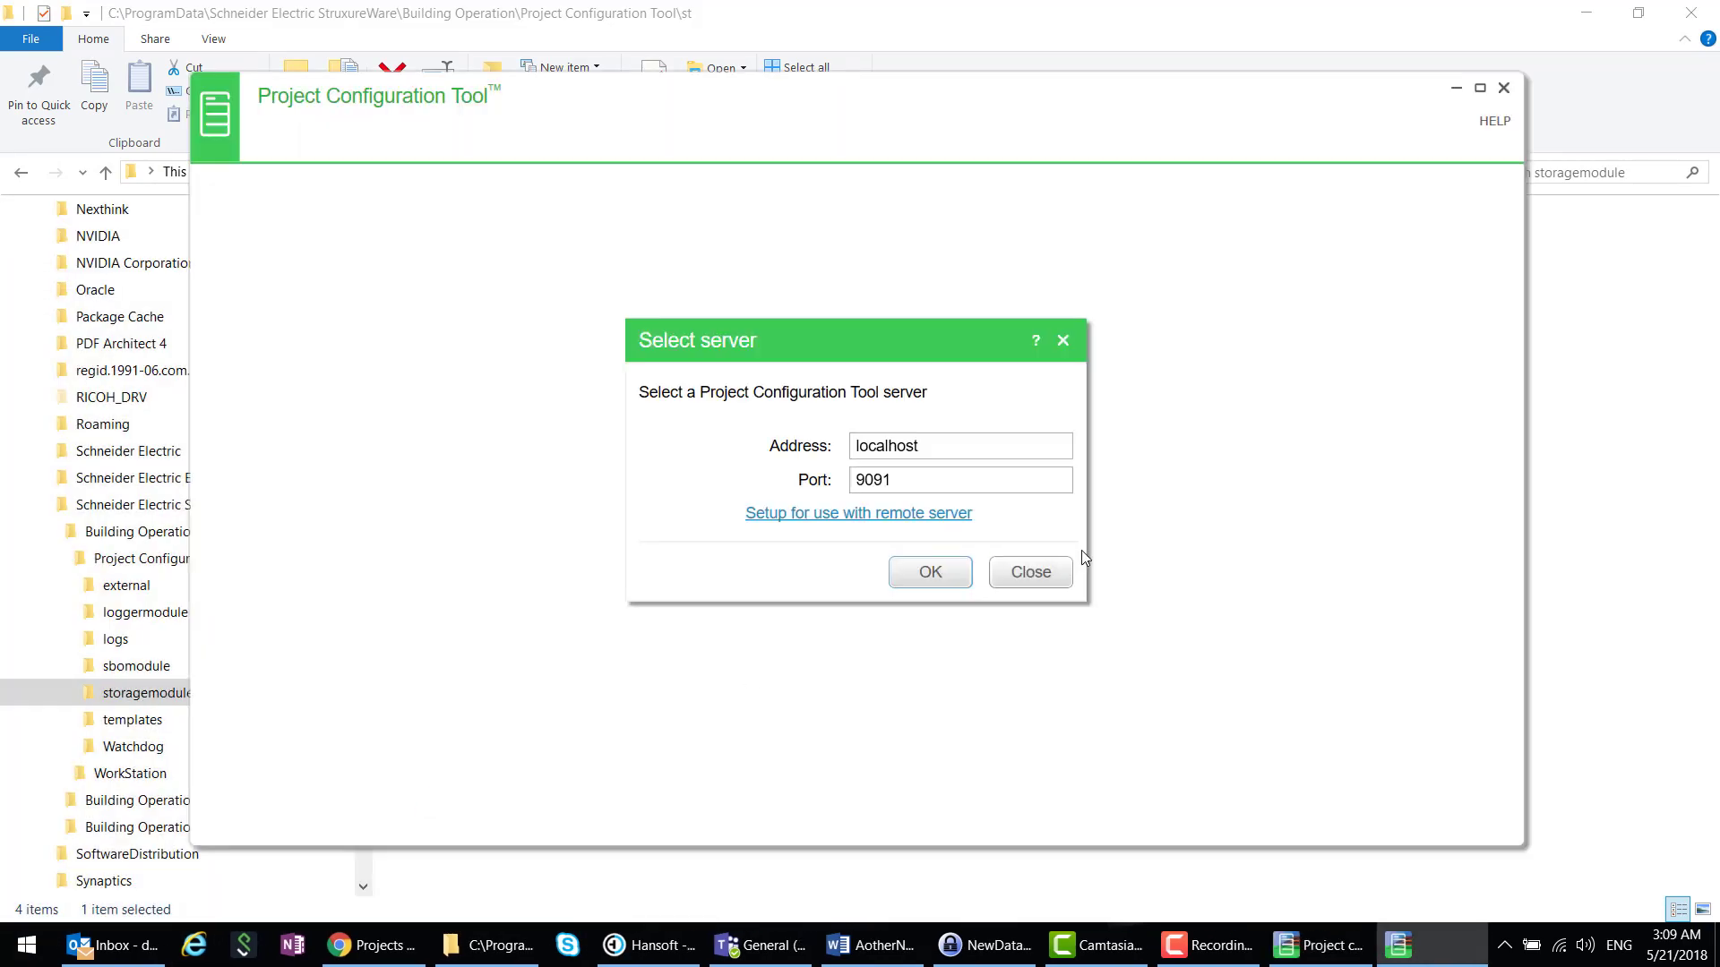
{"action": "left_click", "coordinate": [927, 573]}
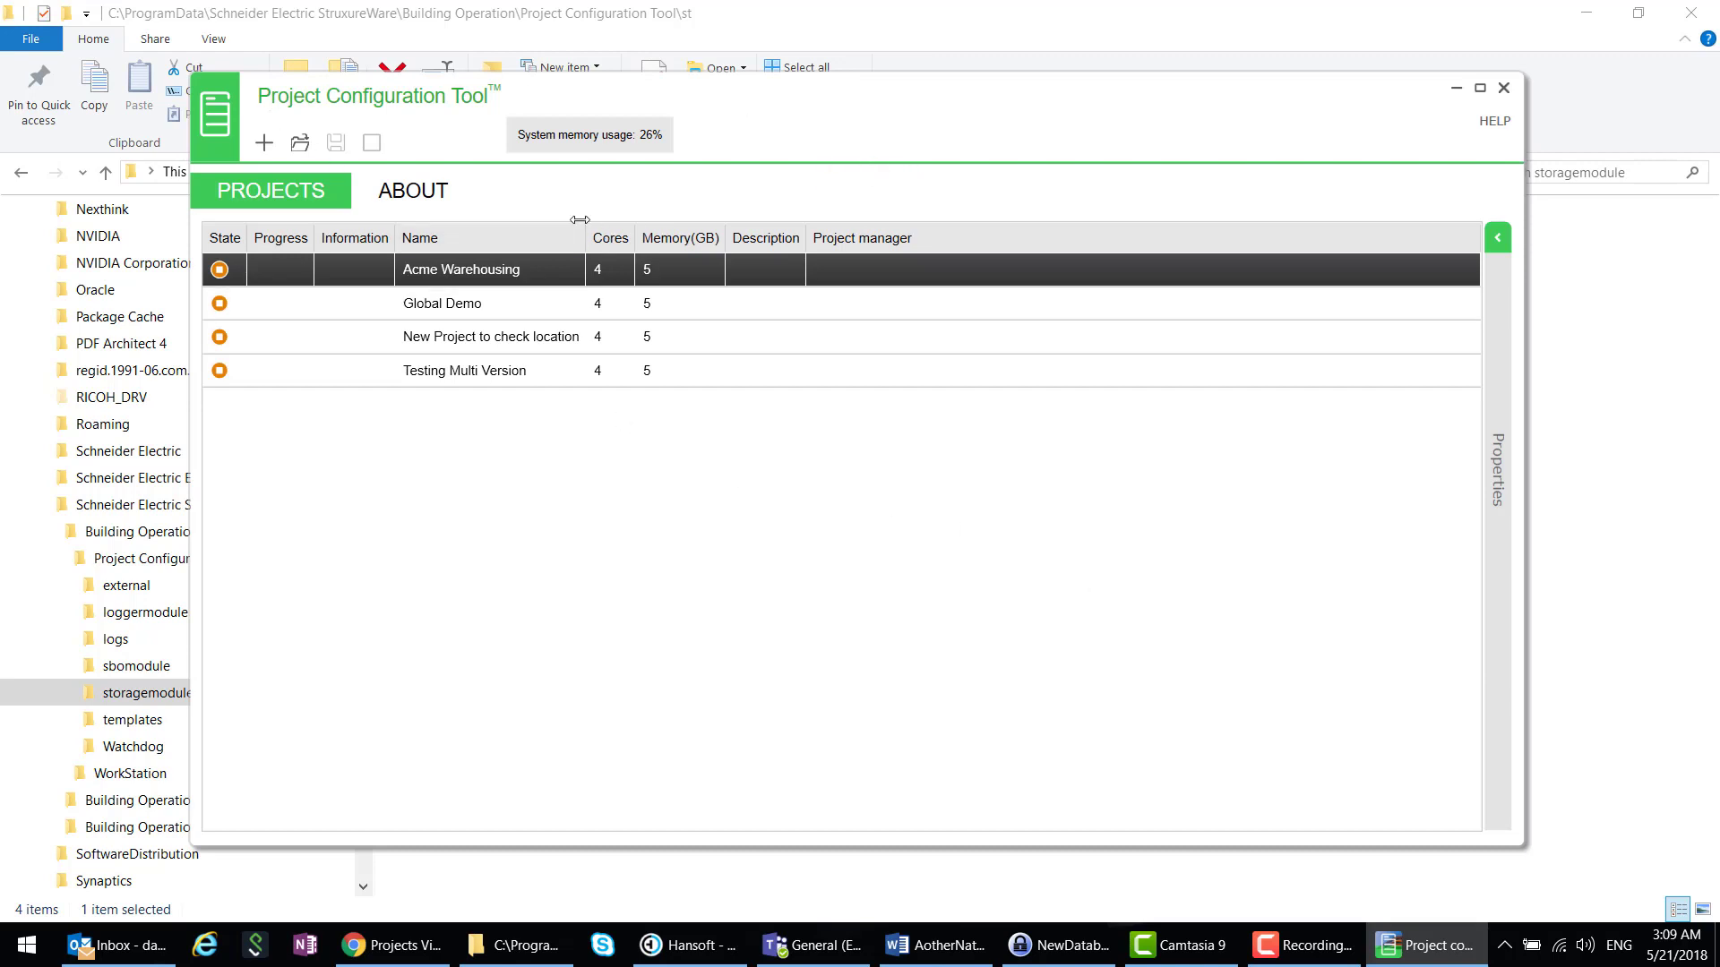
{"action": "left_click", "coordinate": [343, 309]}
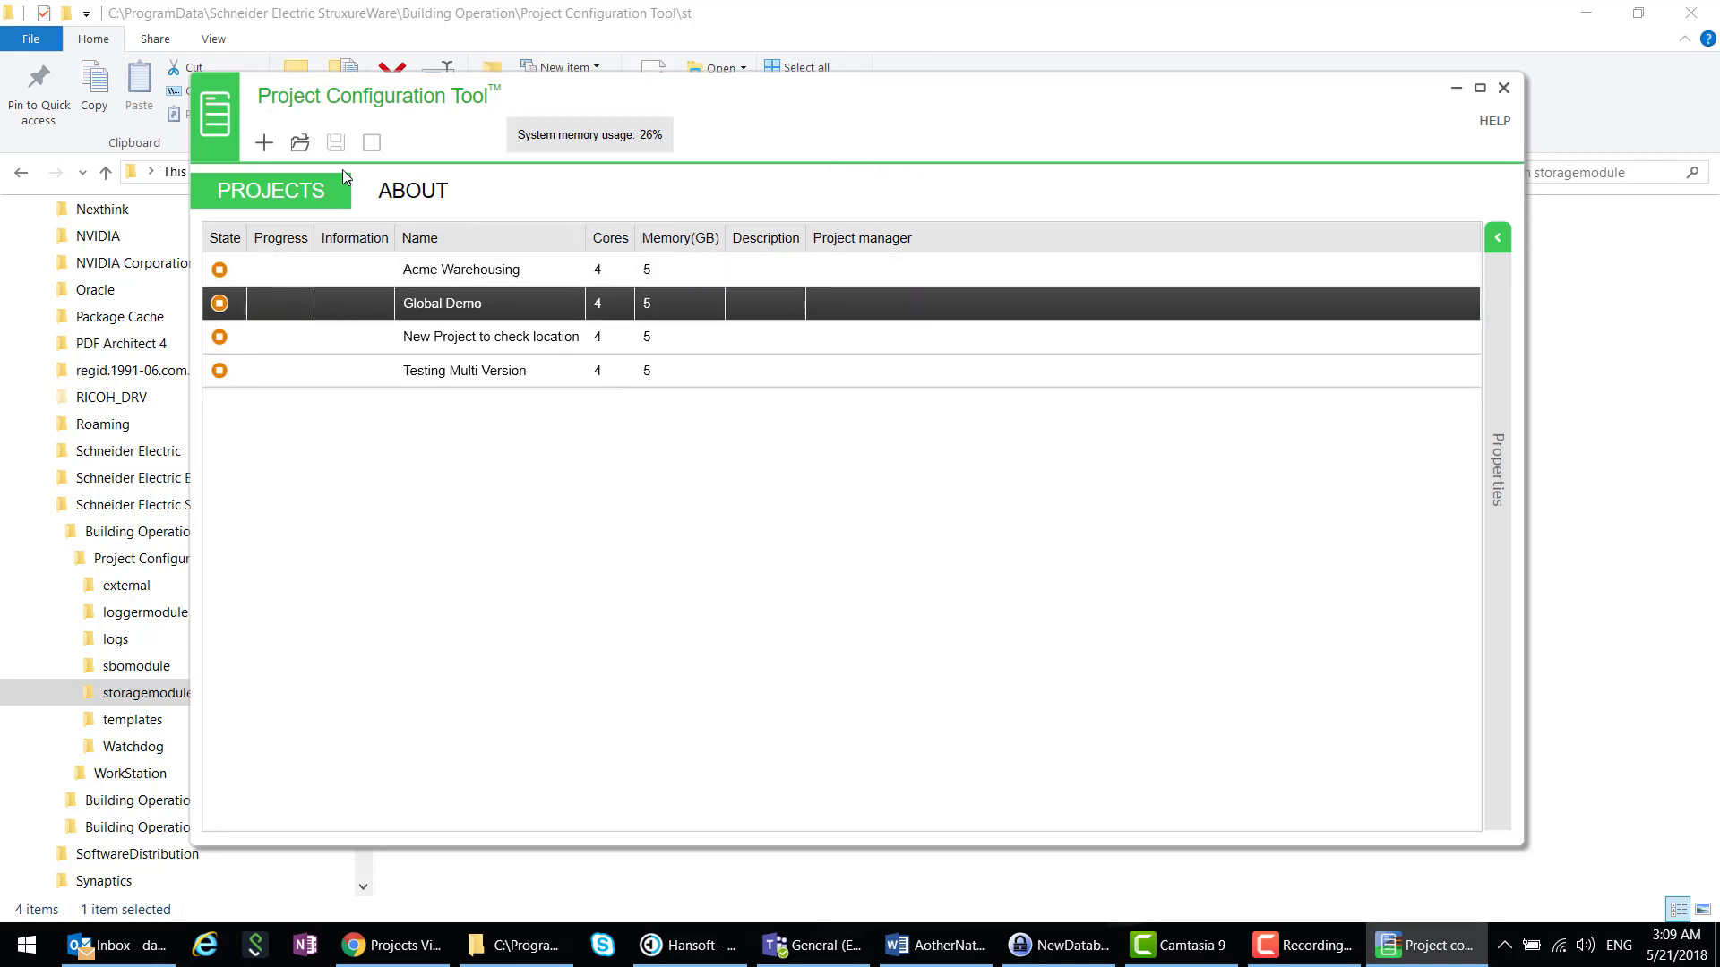
{"action": "left_click", "coordinate": [297, 148]}
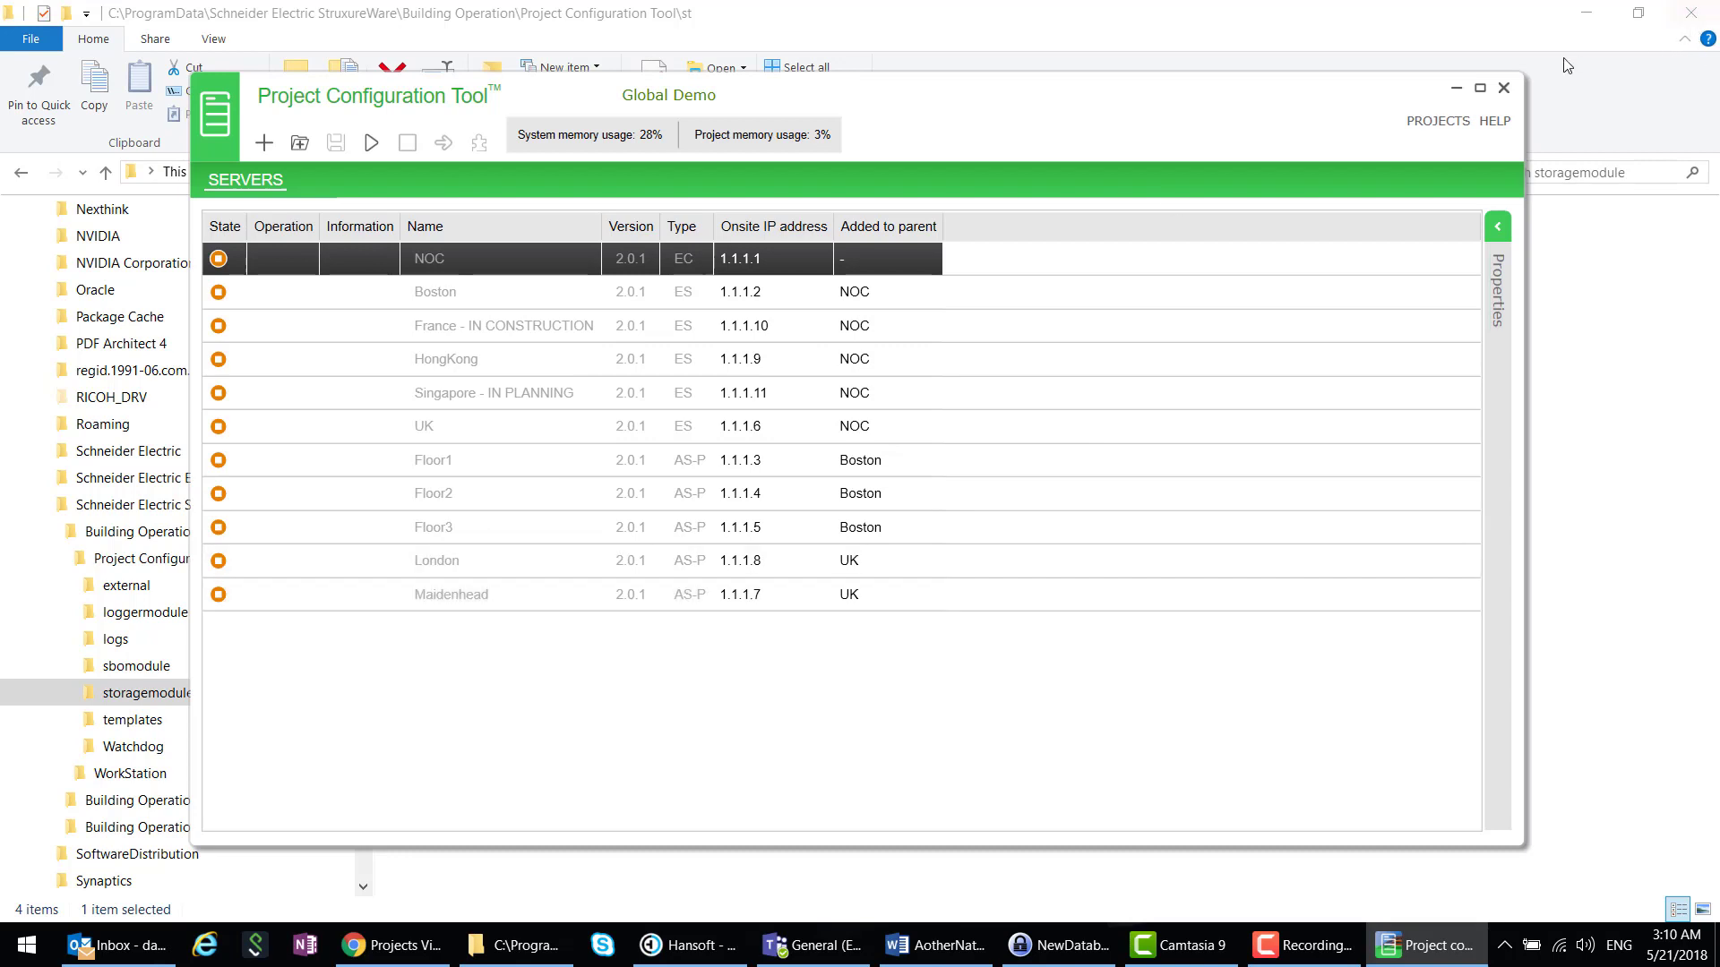
- Show server properties, select all eleven servers from Maidenhead to NOC, and edit their Onsite IP address
{"action": "left_click", "coordinate": [1498, 229]}
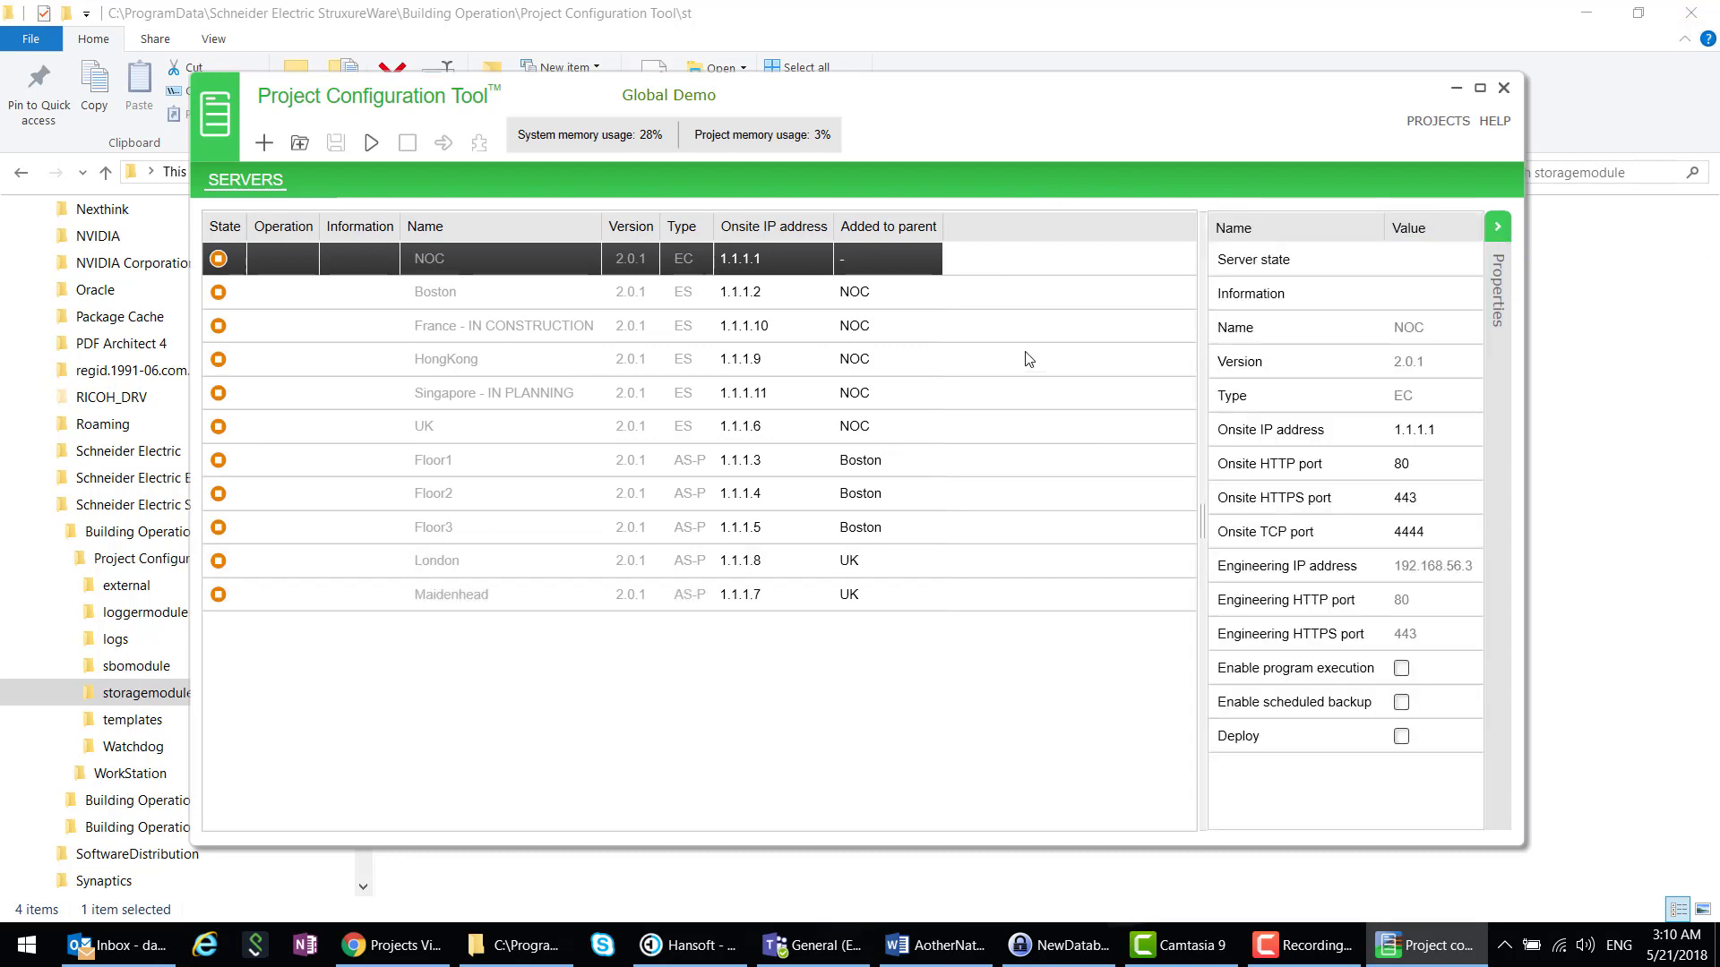
{"action": "left_click", "coordinate": [253, 606]}
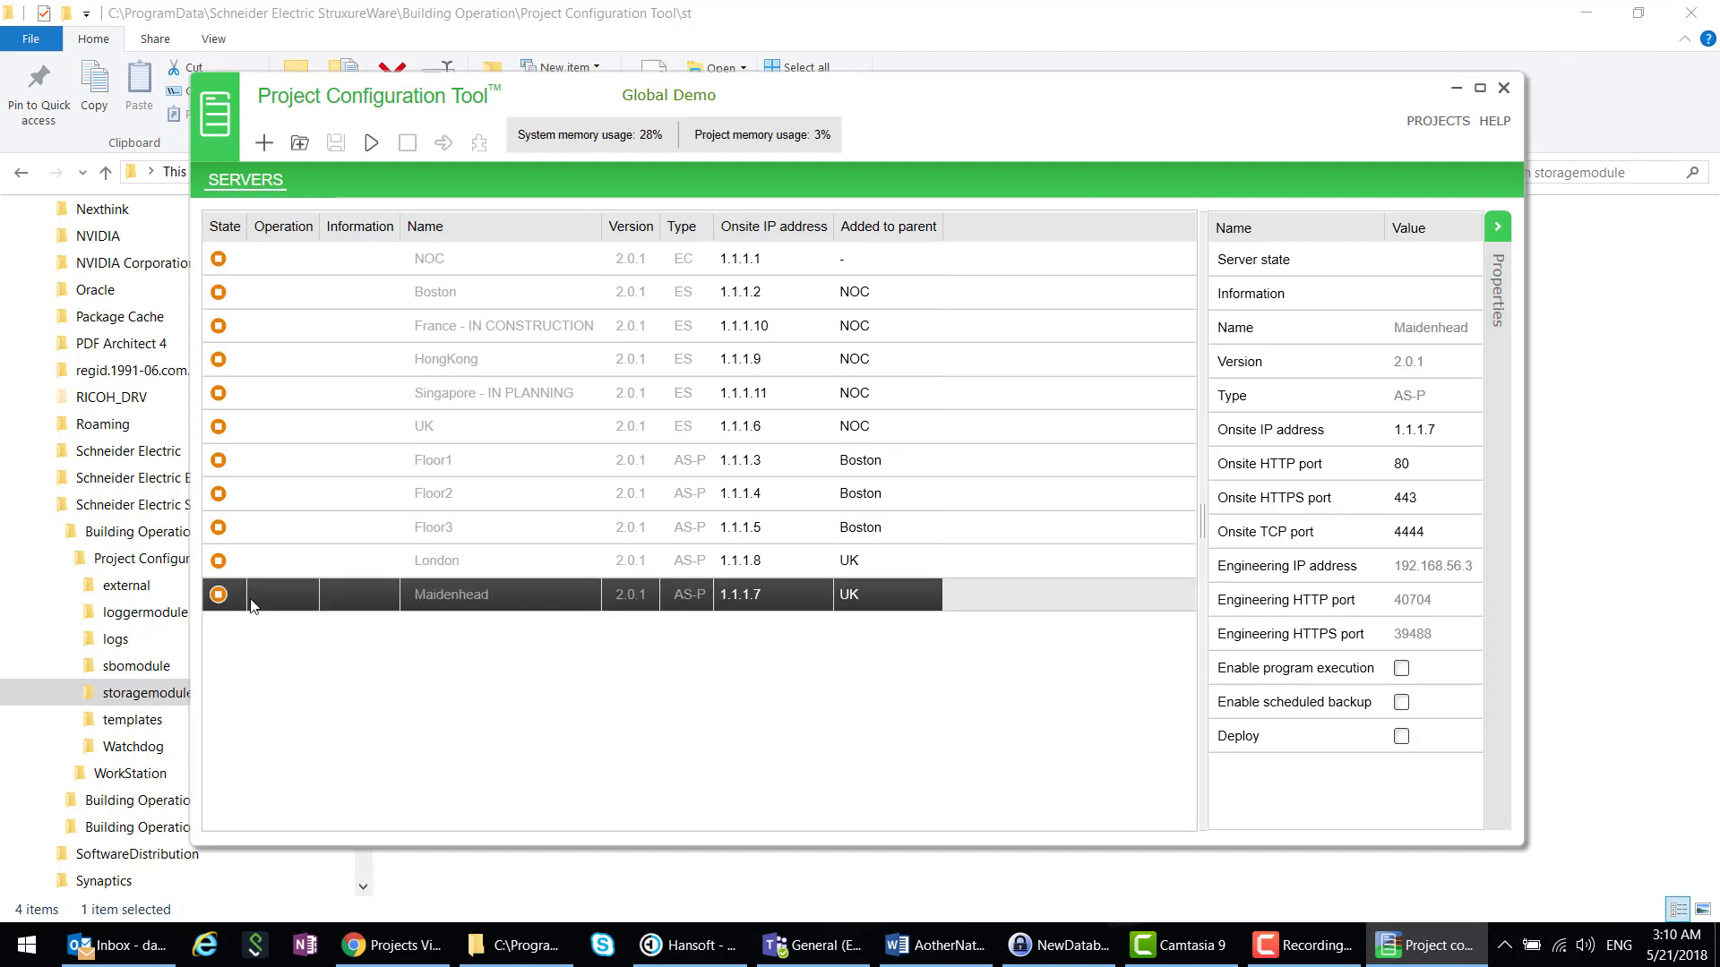
{"action": "left_click", "coordinate": [367, 271], "text": "shift"}
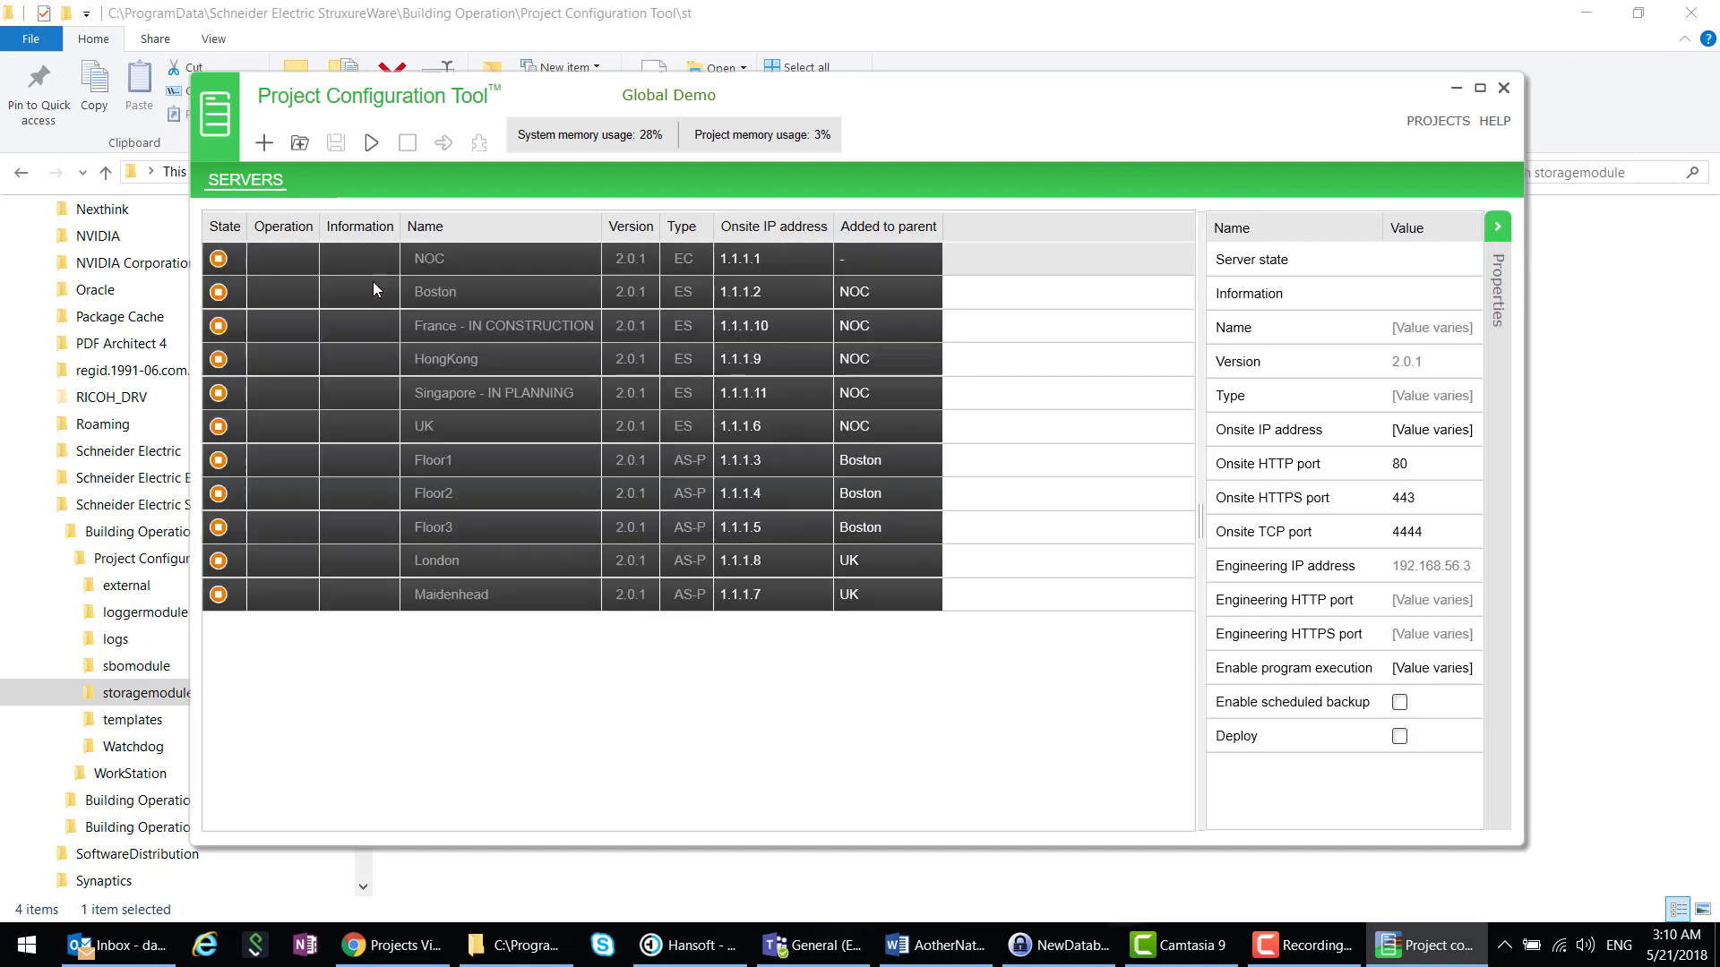
{"action": "left_click", "coordinate": [1408, 437]}
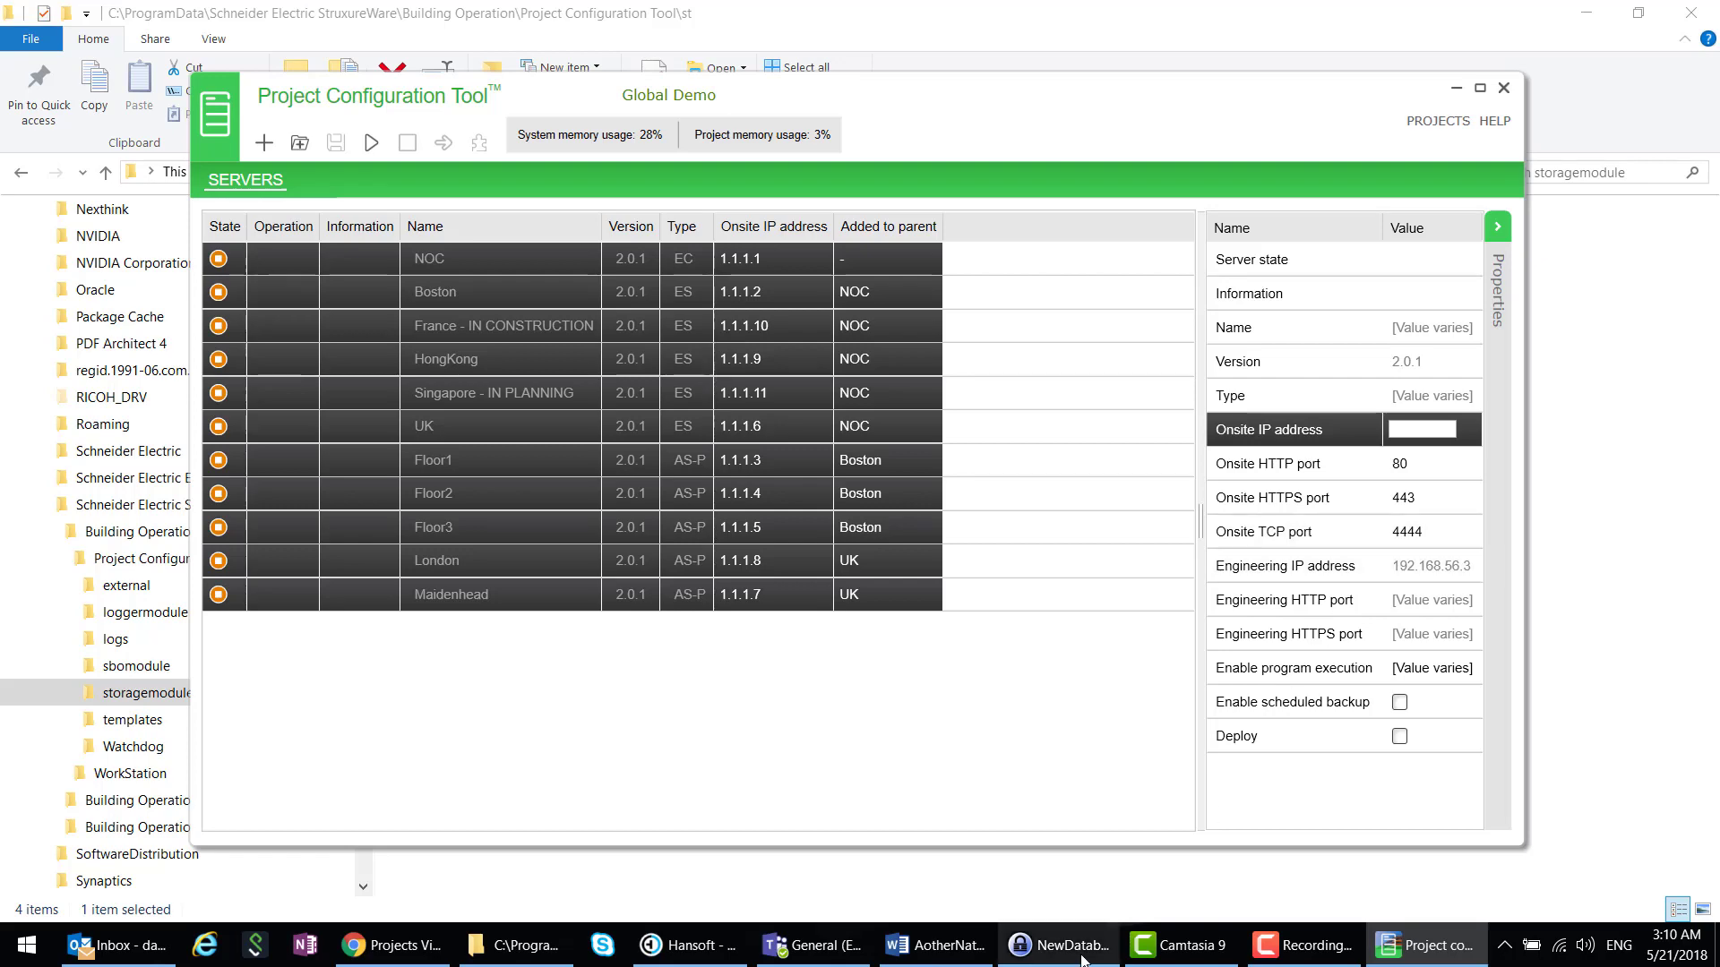
- Open GlobalDemoIP.xlsx from the C:\Temp\PCT Video folder in Excel
{"action": "left_click", "coordinate": [506, 959]}
{"action": "scroll", "coordinate": [154, 793], "scroll_direction": "down", "scroll_amount": 2}
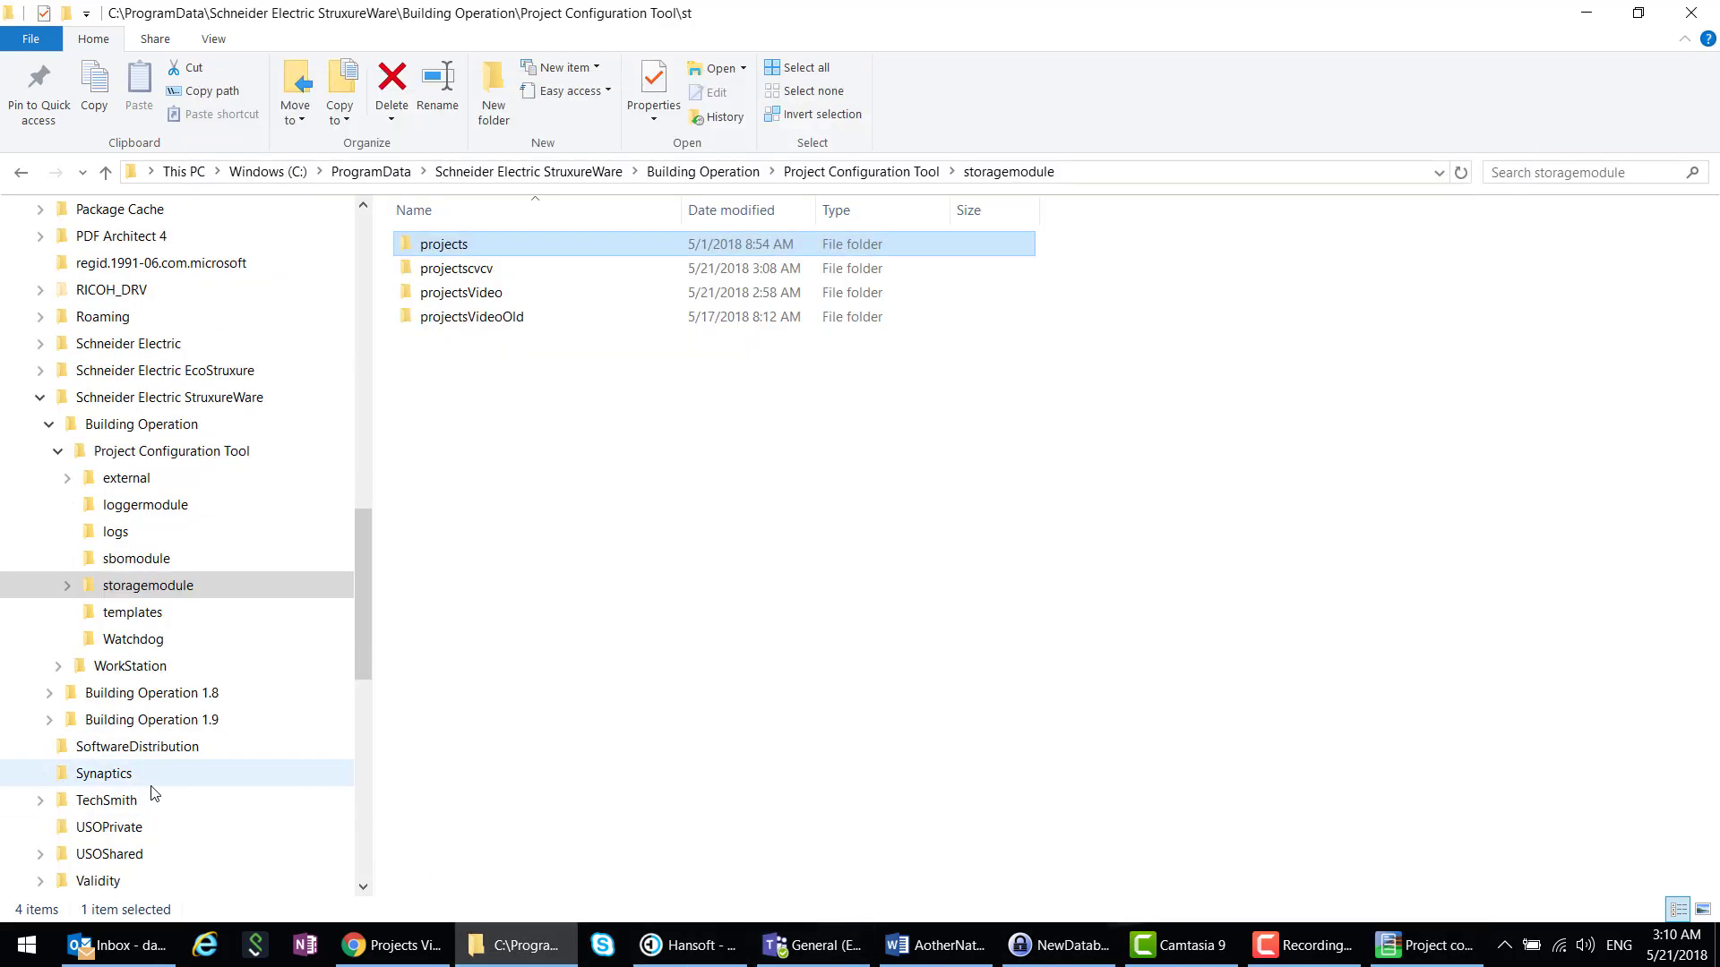
{"action": "scroll", "coordinate": [175, 685], "scroll_direction": "down", "scroll_amount": 2}
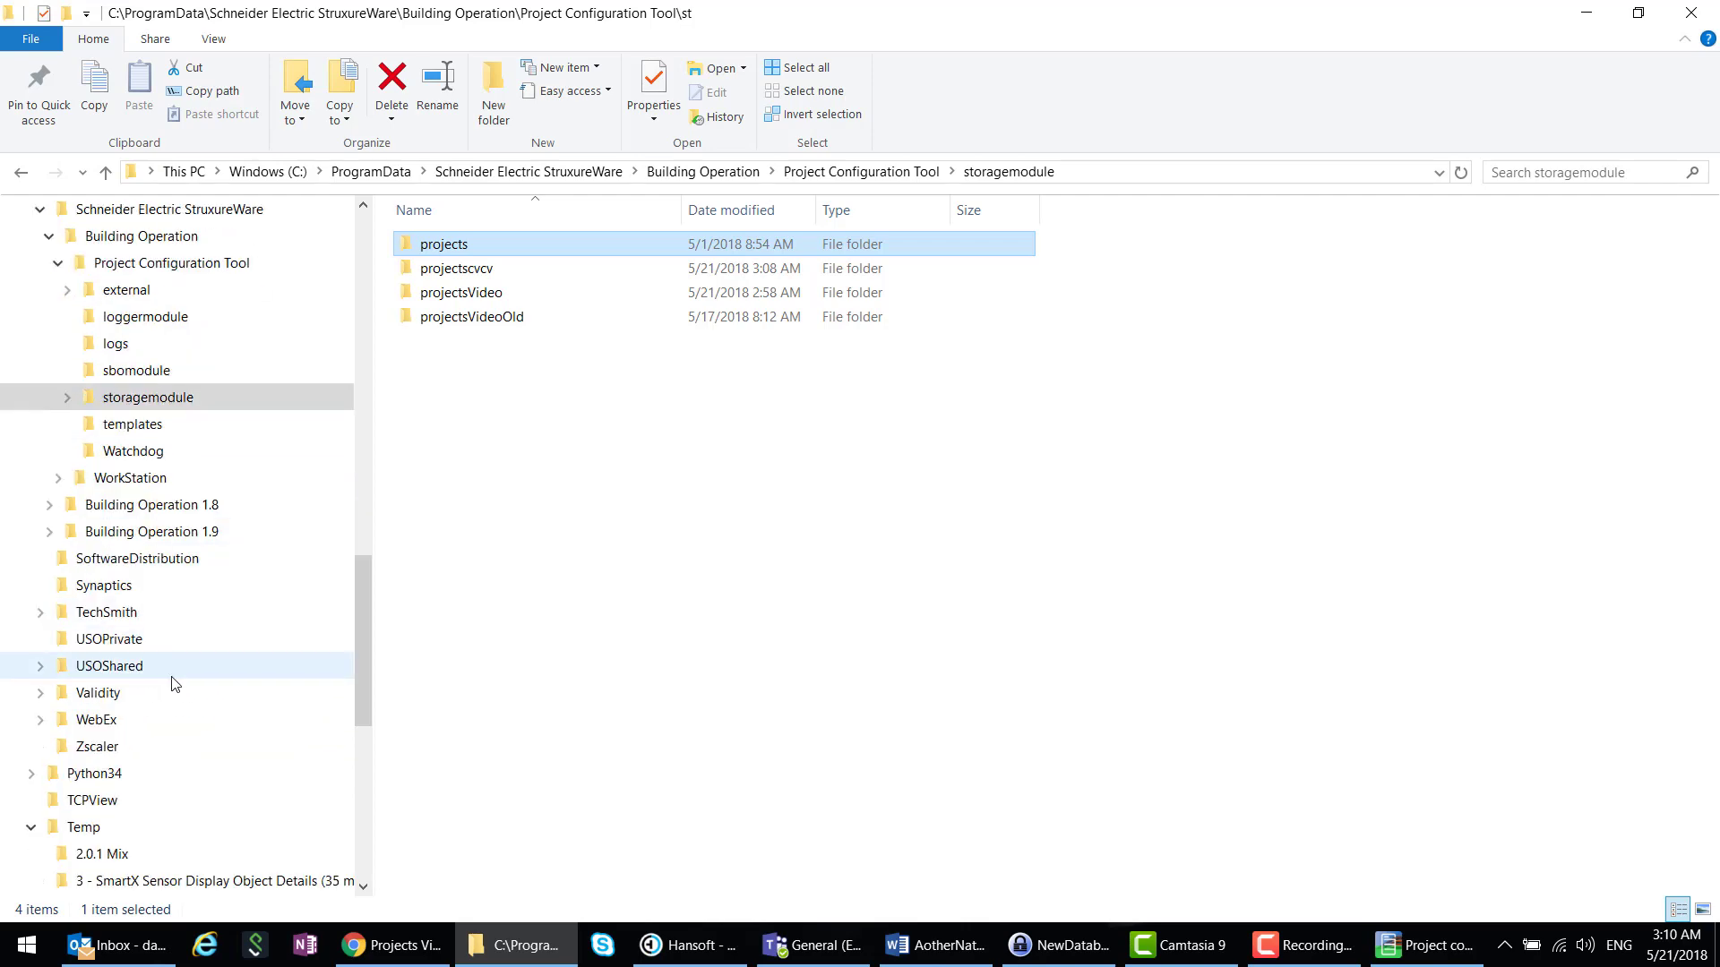
{"action": "scroll", "coordinate": [161, 703], "scroll_direction": "down", "scroll_amount": 2}
{"action": "scroll", "coordinate": [123, 728], "scroll_direction": "down", "scroll_amount": 1}
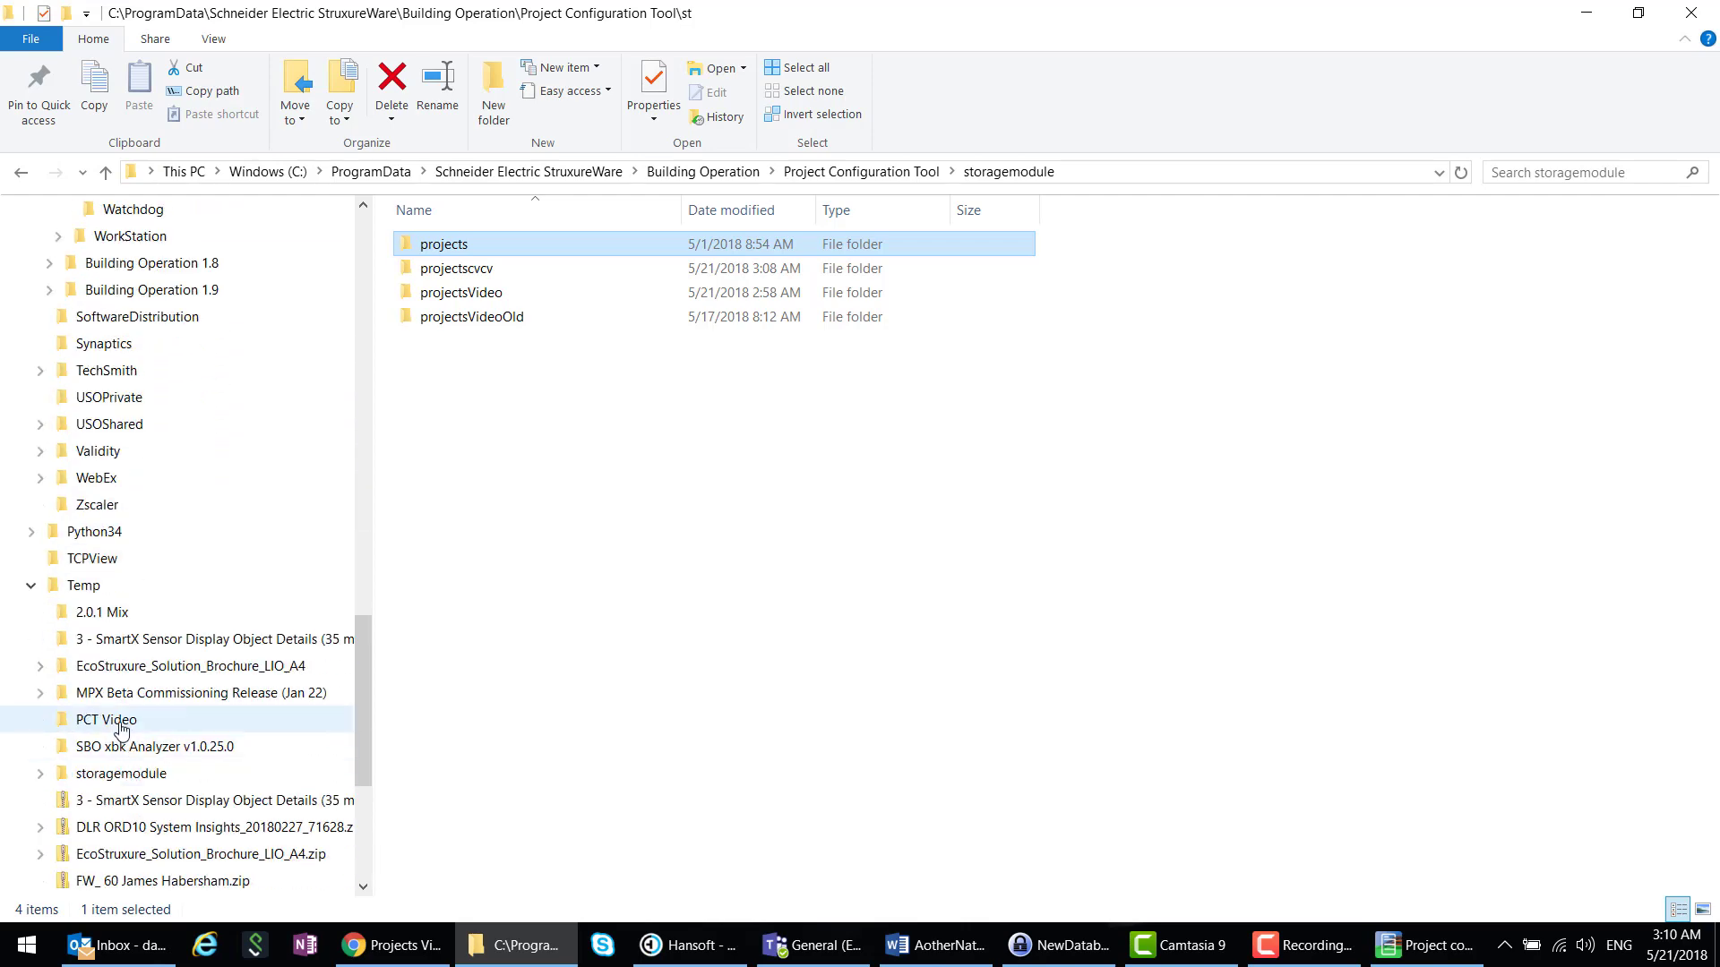
{"action": "left_click", "coordinate": [123, 727]}
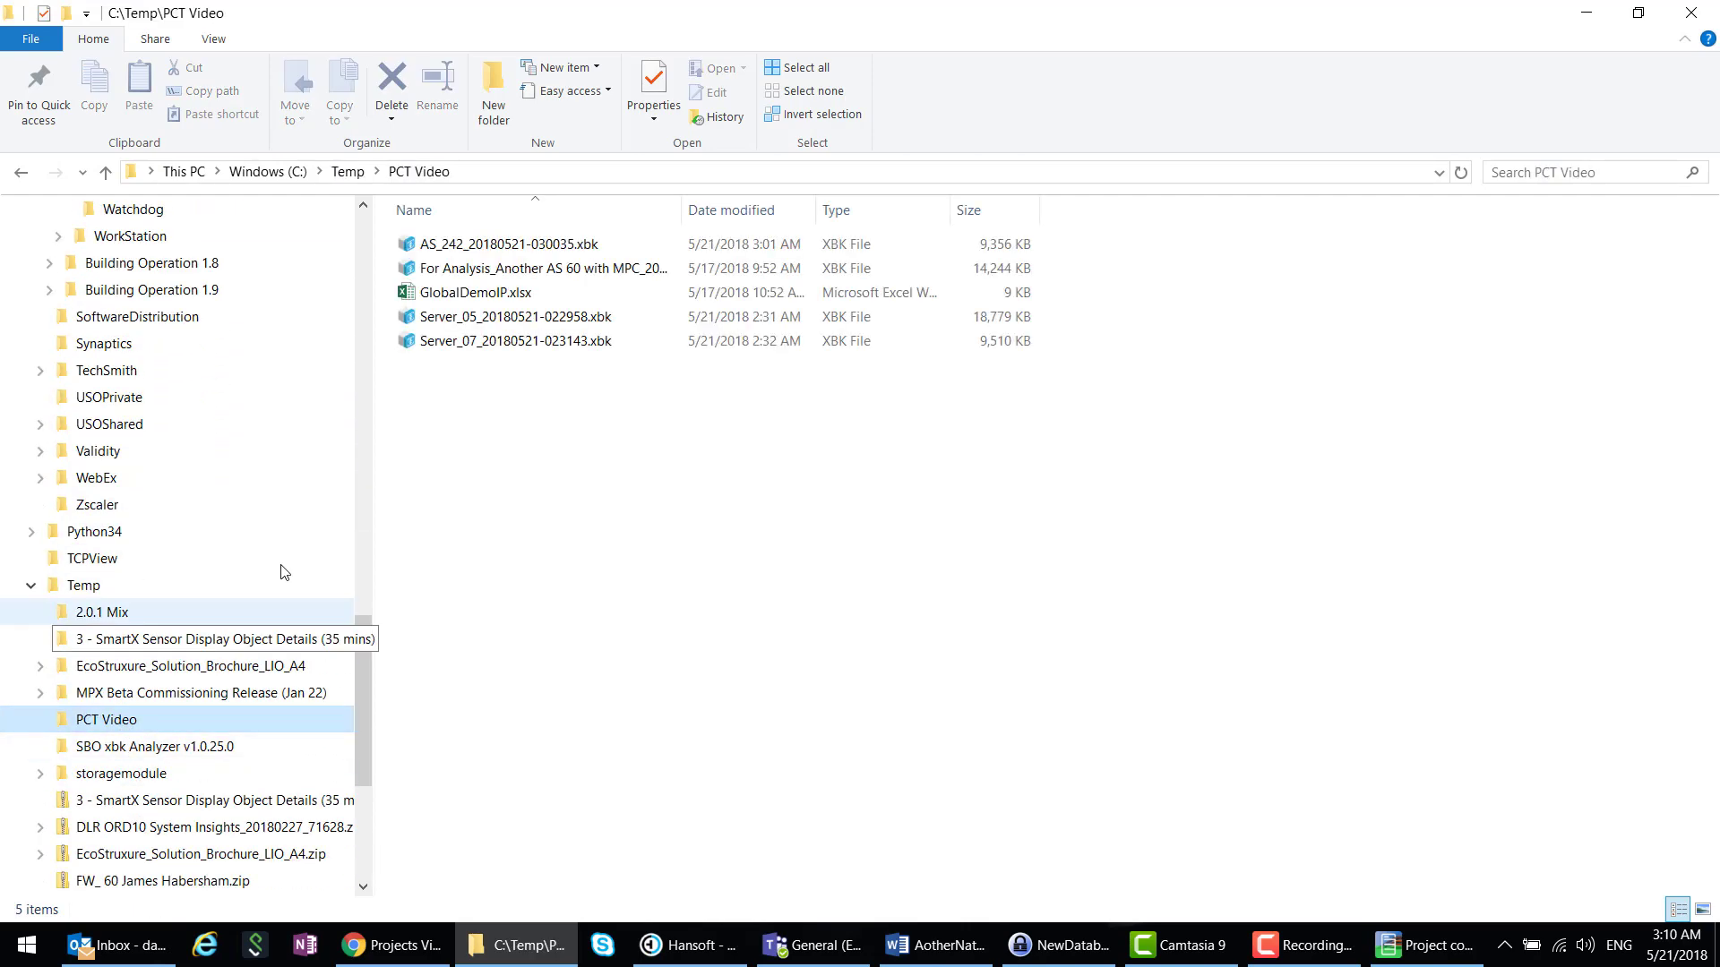
{"action": "double_click", "coordinate": [477, 298]}
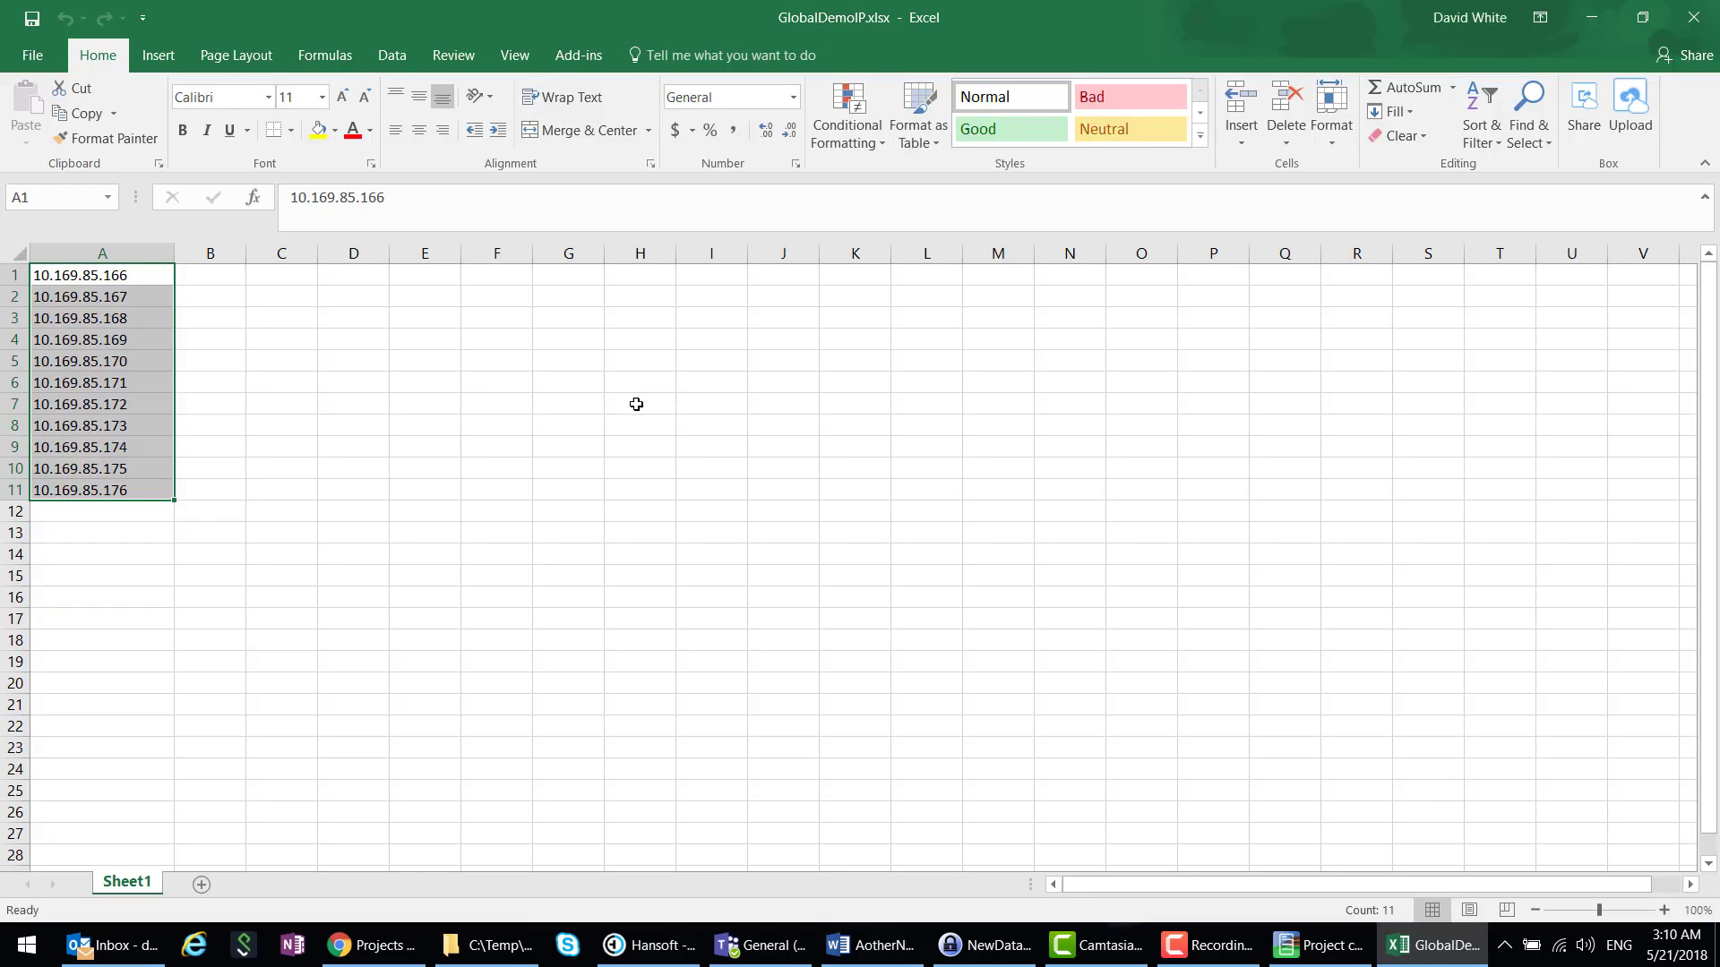
- Copy the IP addresses 10.169.85.166–10.169.85.176 in A1:A11 and return to Project Configuration Tool
{"action": "left_click", "coordinate": [143, 283]}
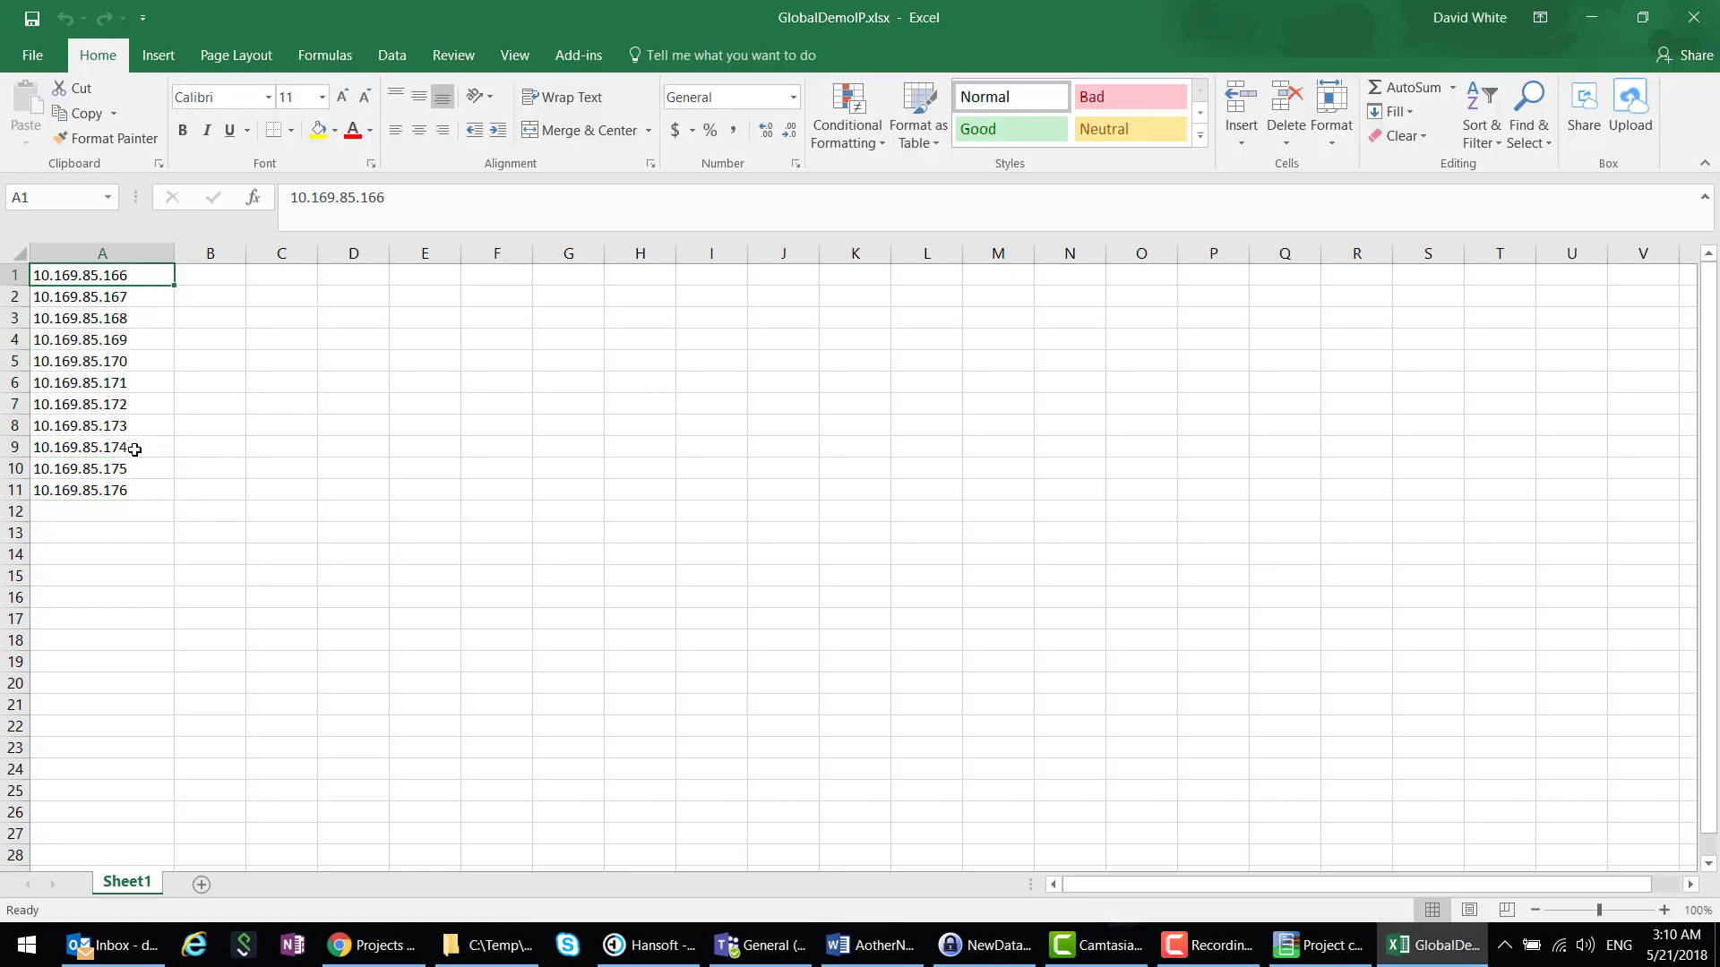
{"action": "left_click", "coordinate": [128, 493], "text": "shift"}
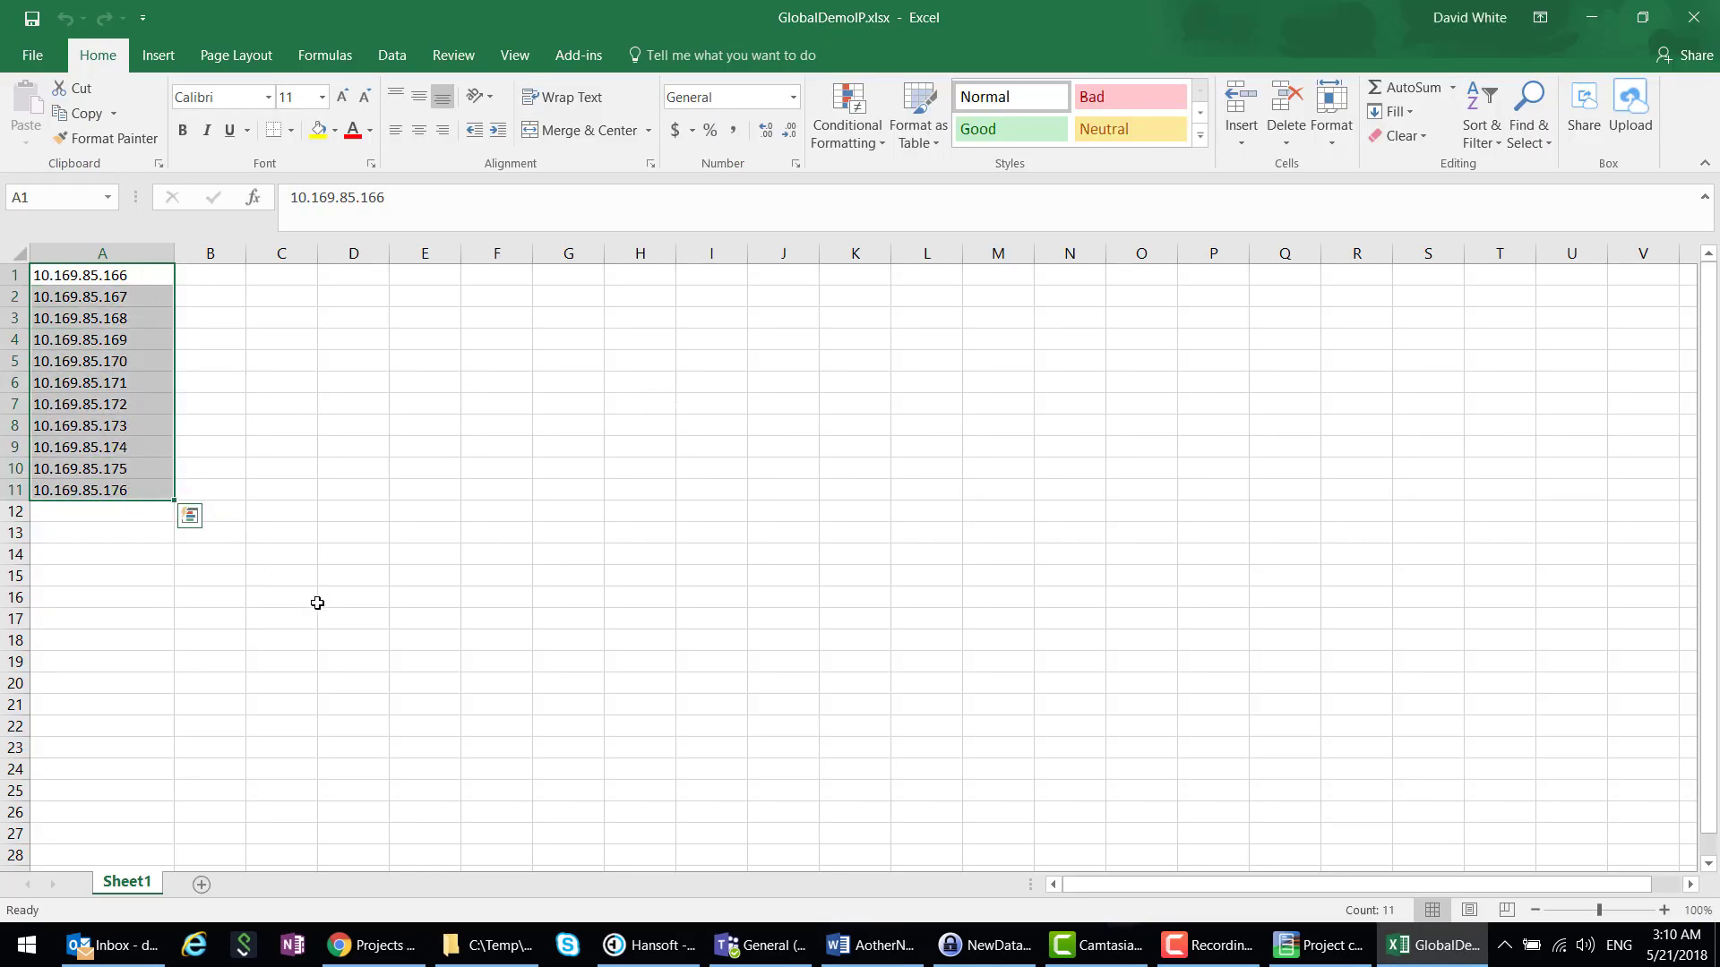
{"action": "key", "text": "ctrl+c"}
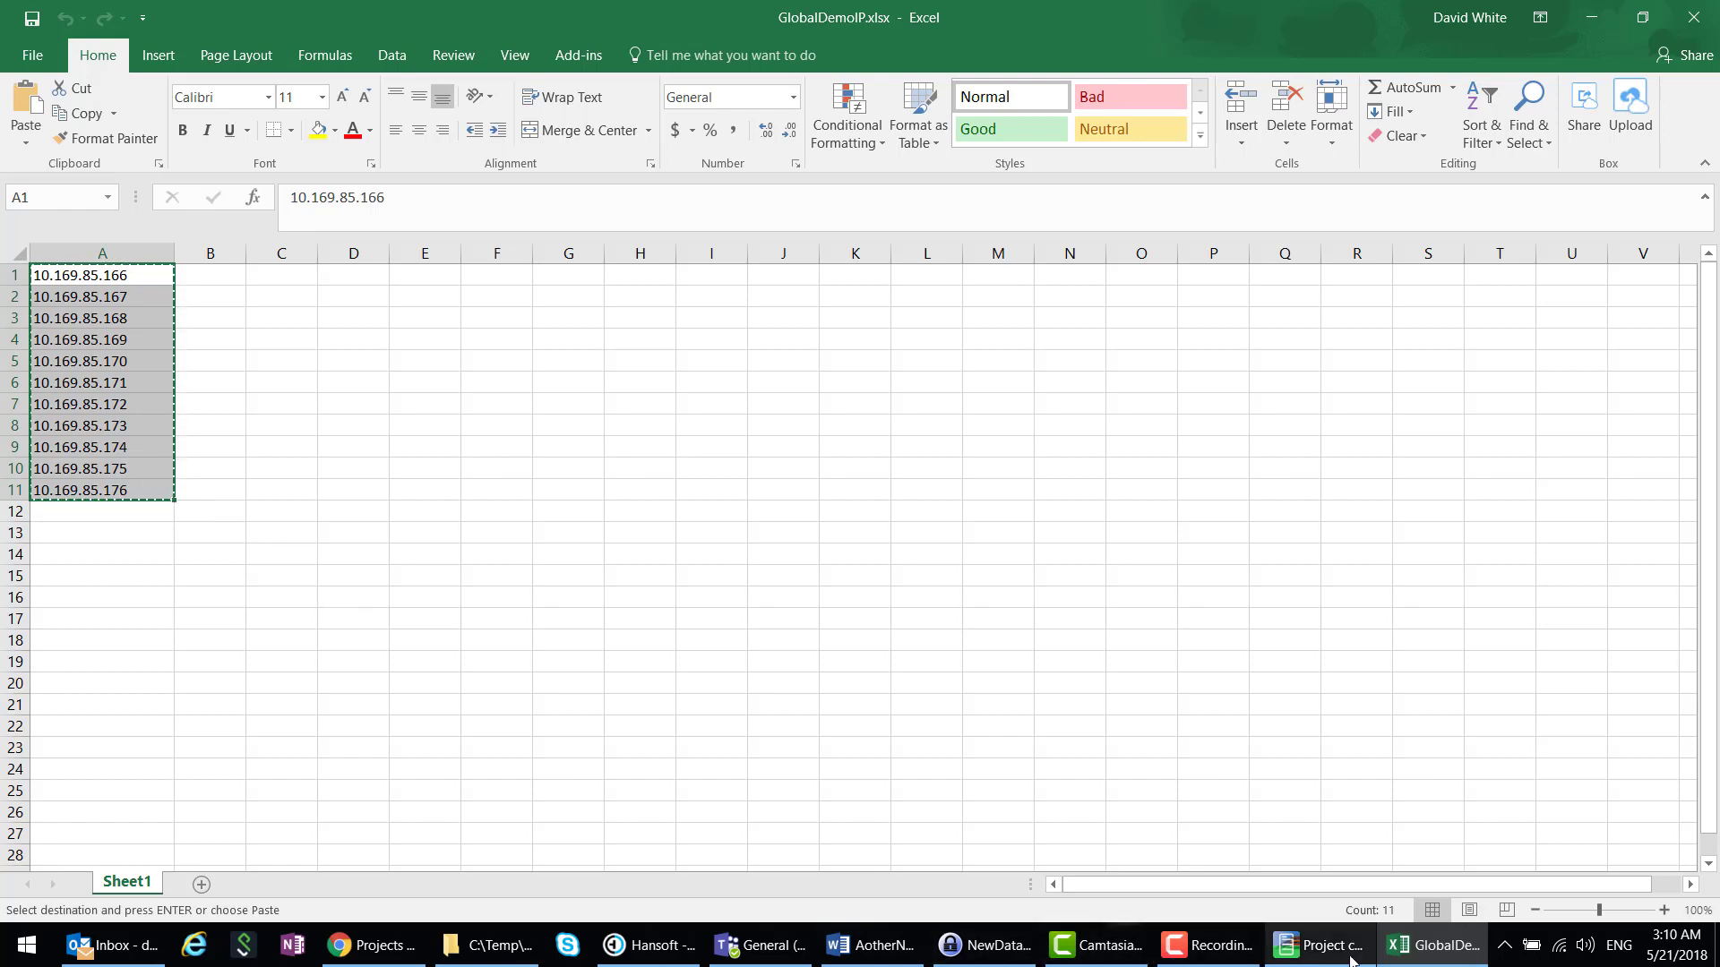
{"action": "left_click", "coordinate": [1317, 946]}
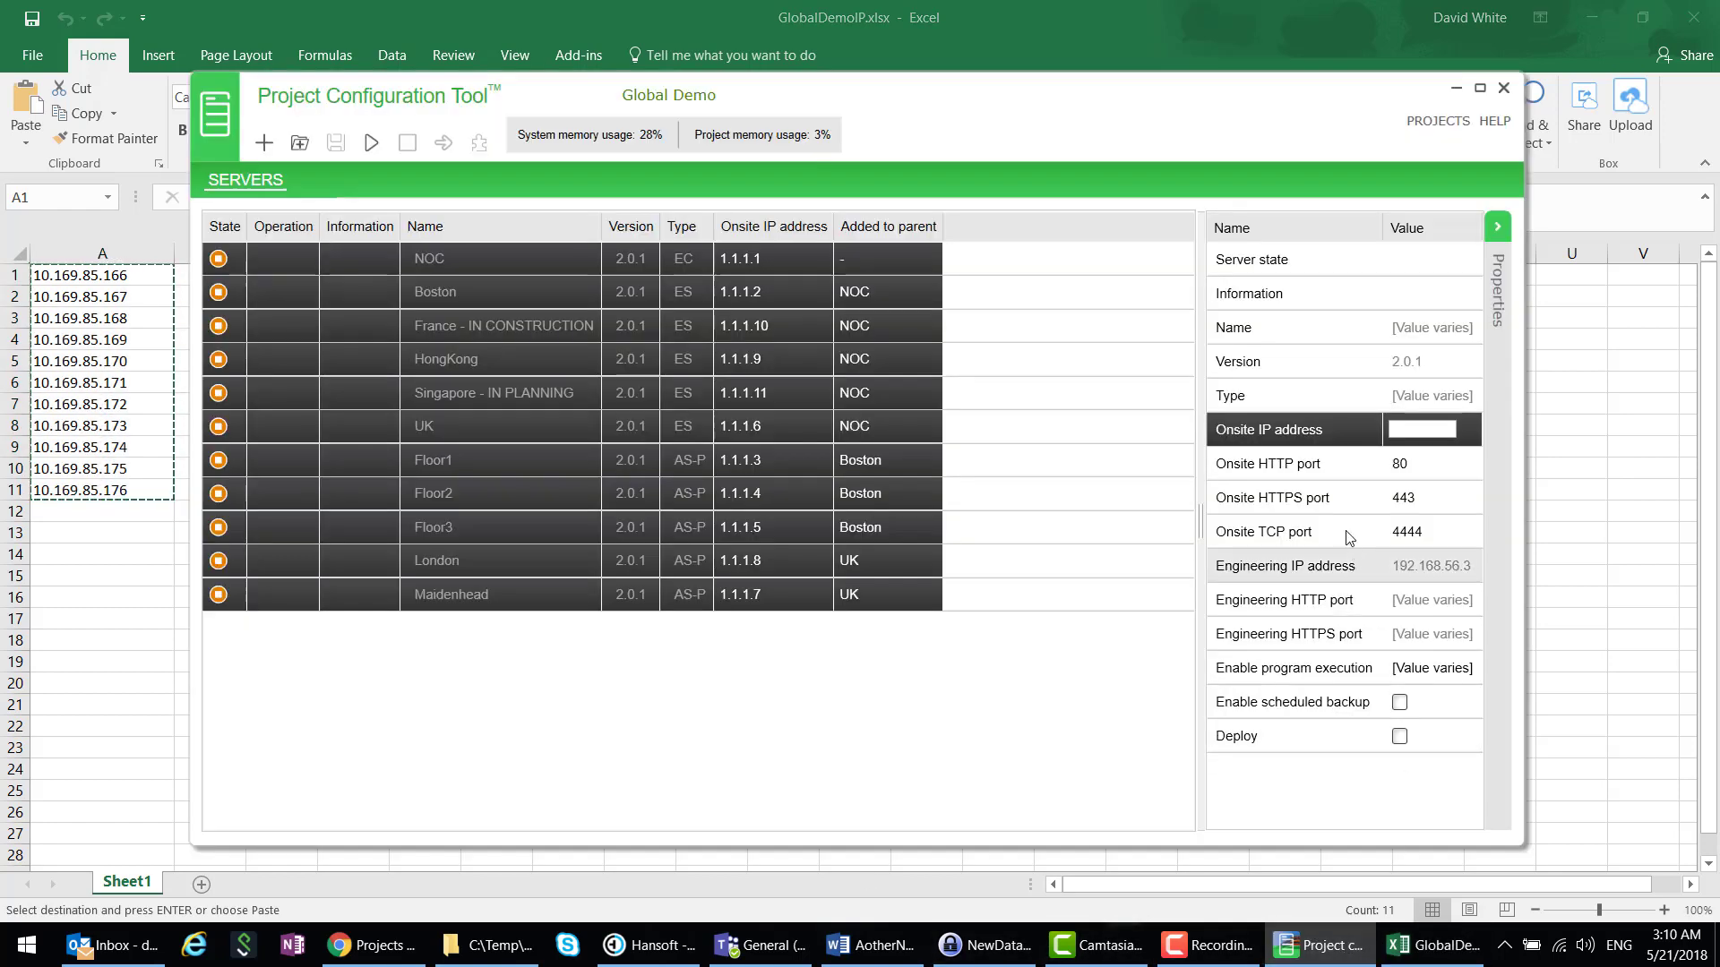
- Paste 10.169.85.166 as the servers' onsite IP, then save the changes when returning to PROJECTS
{"action": "left_click", "coordinate": [1403, 428]}
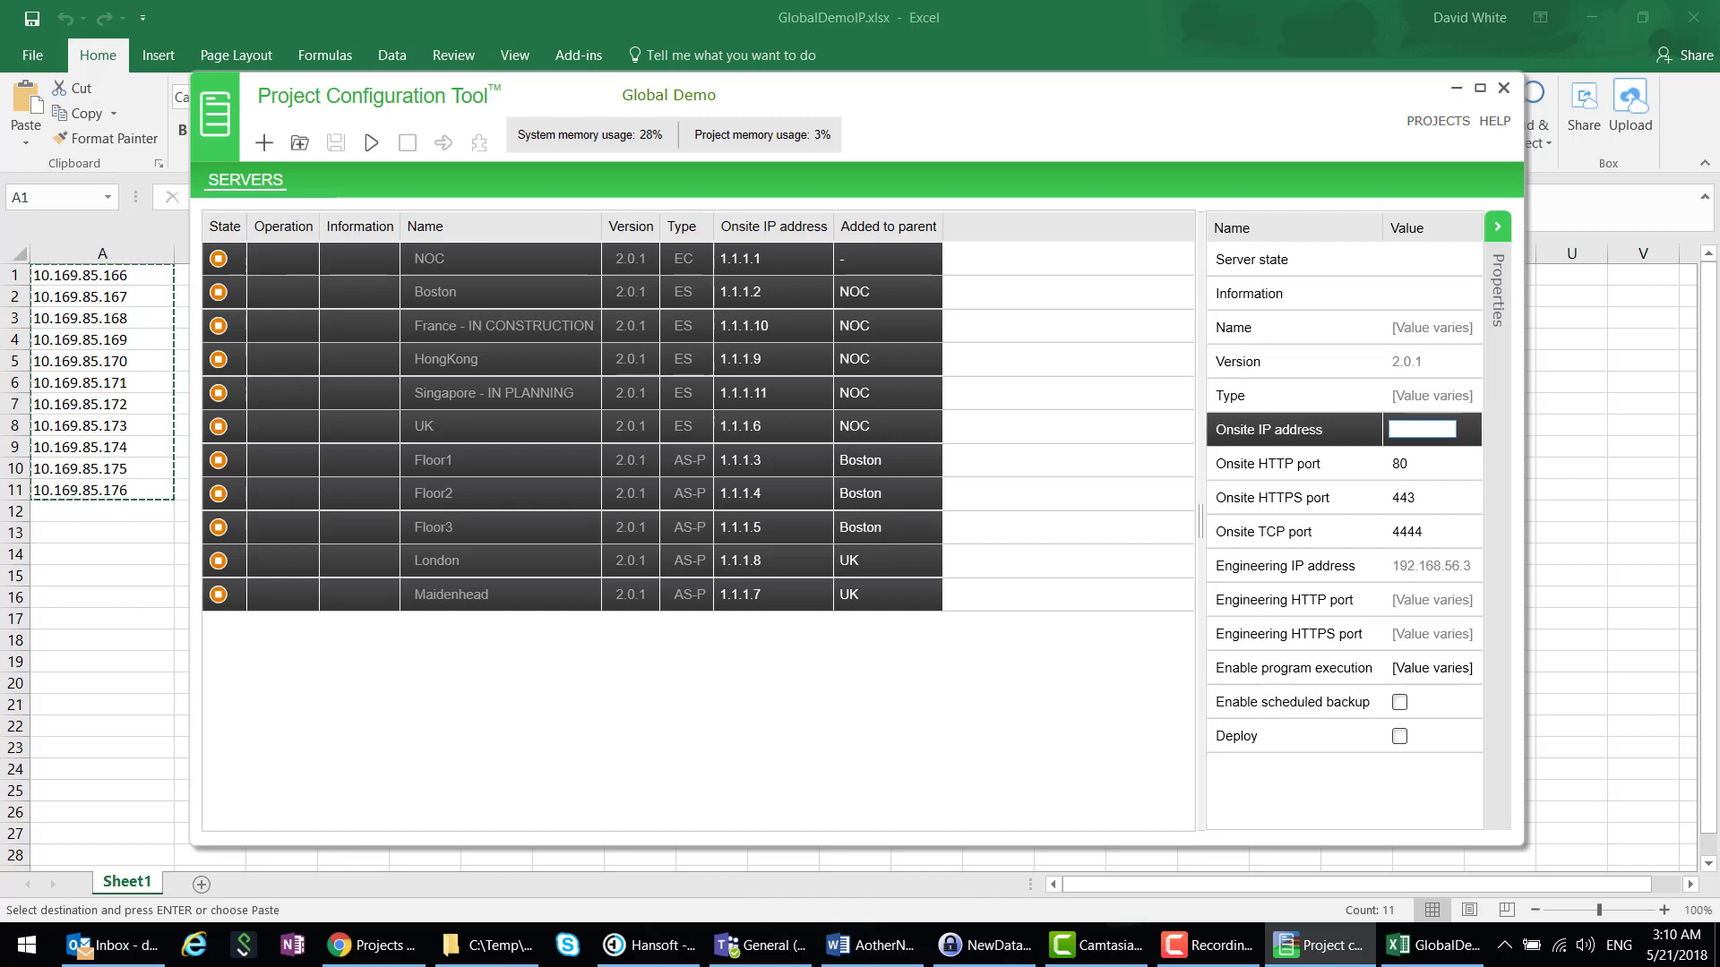
{"action": "key", "text": "ctrl+v"}
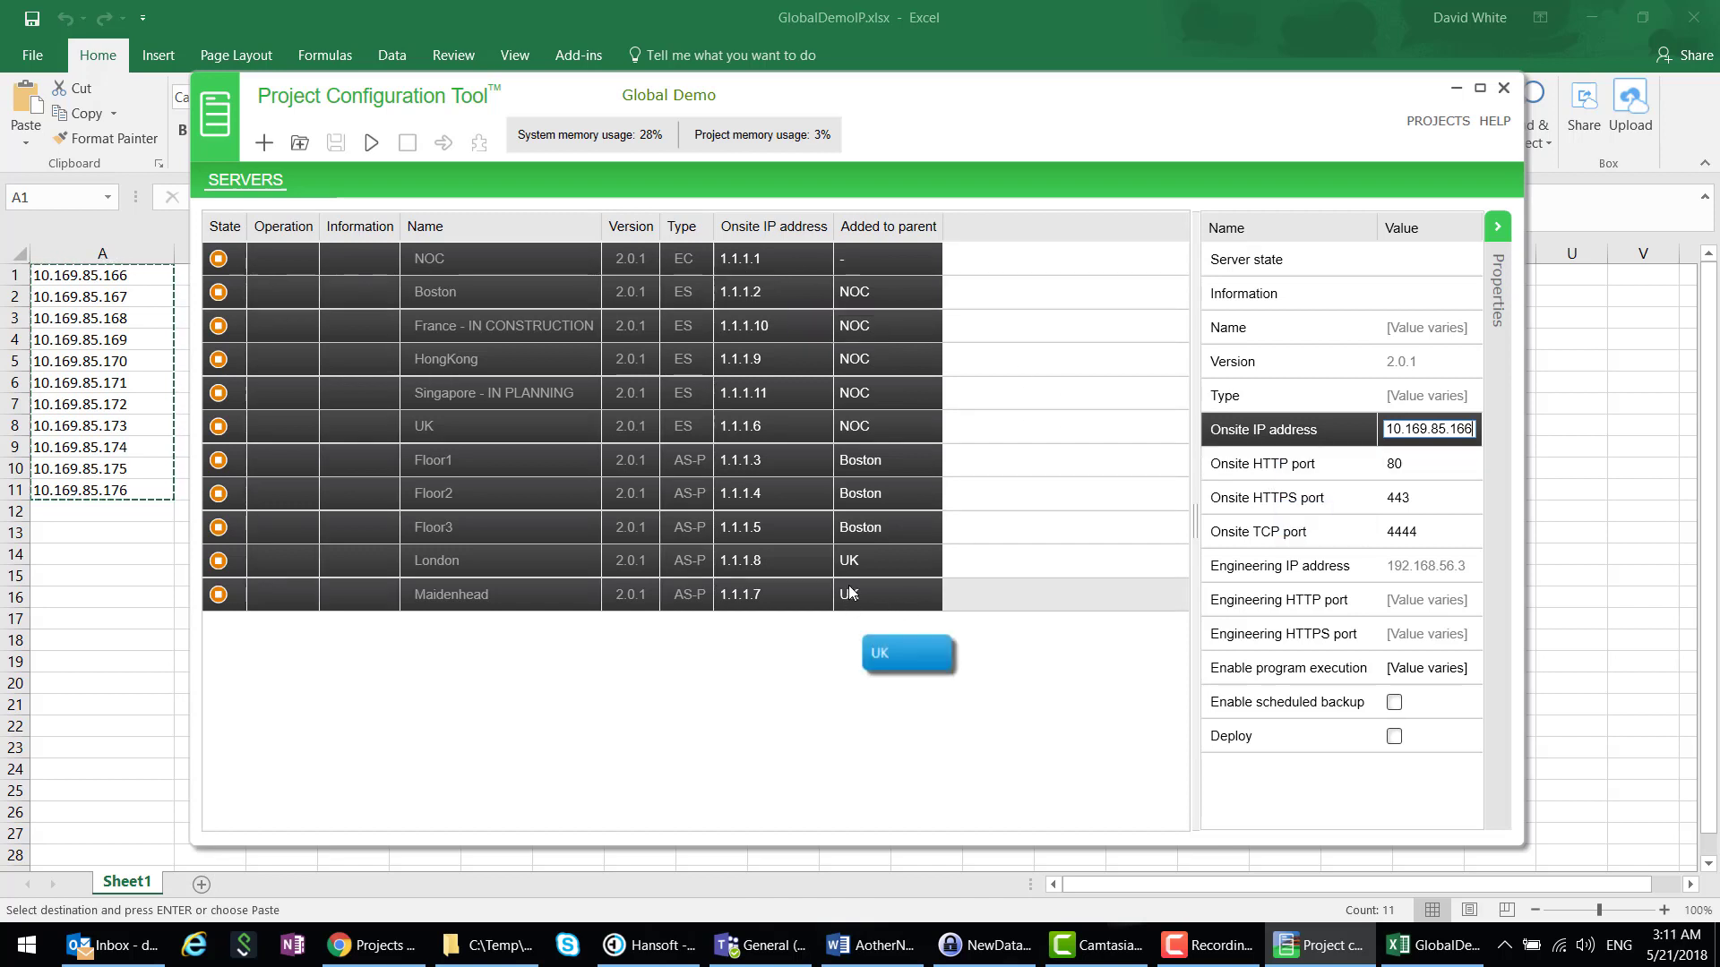
{"action": "key", "text": "Return"}
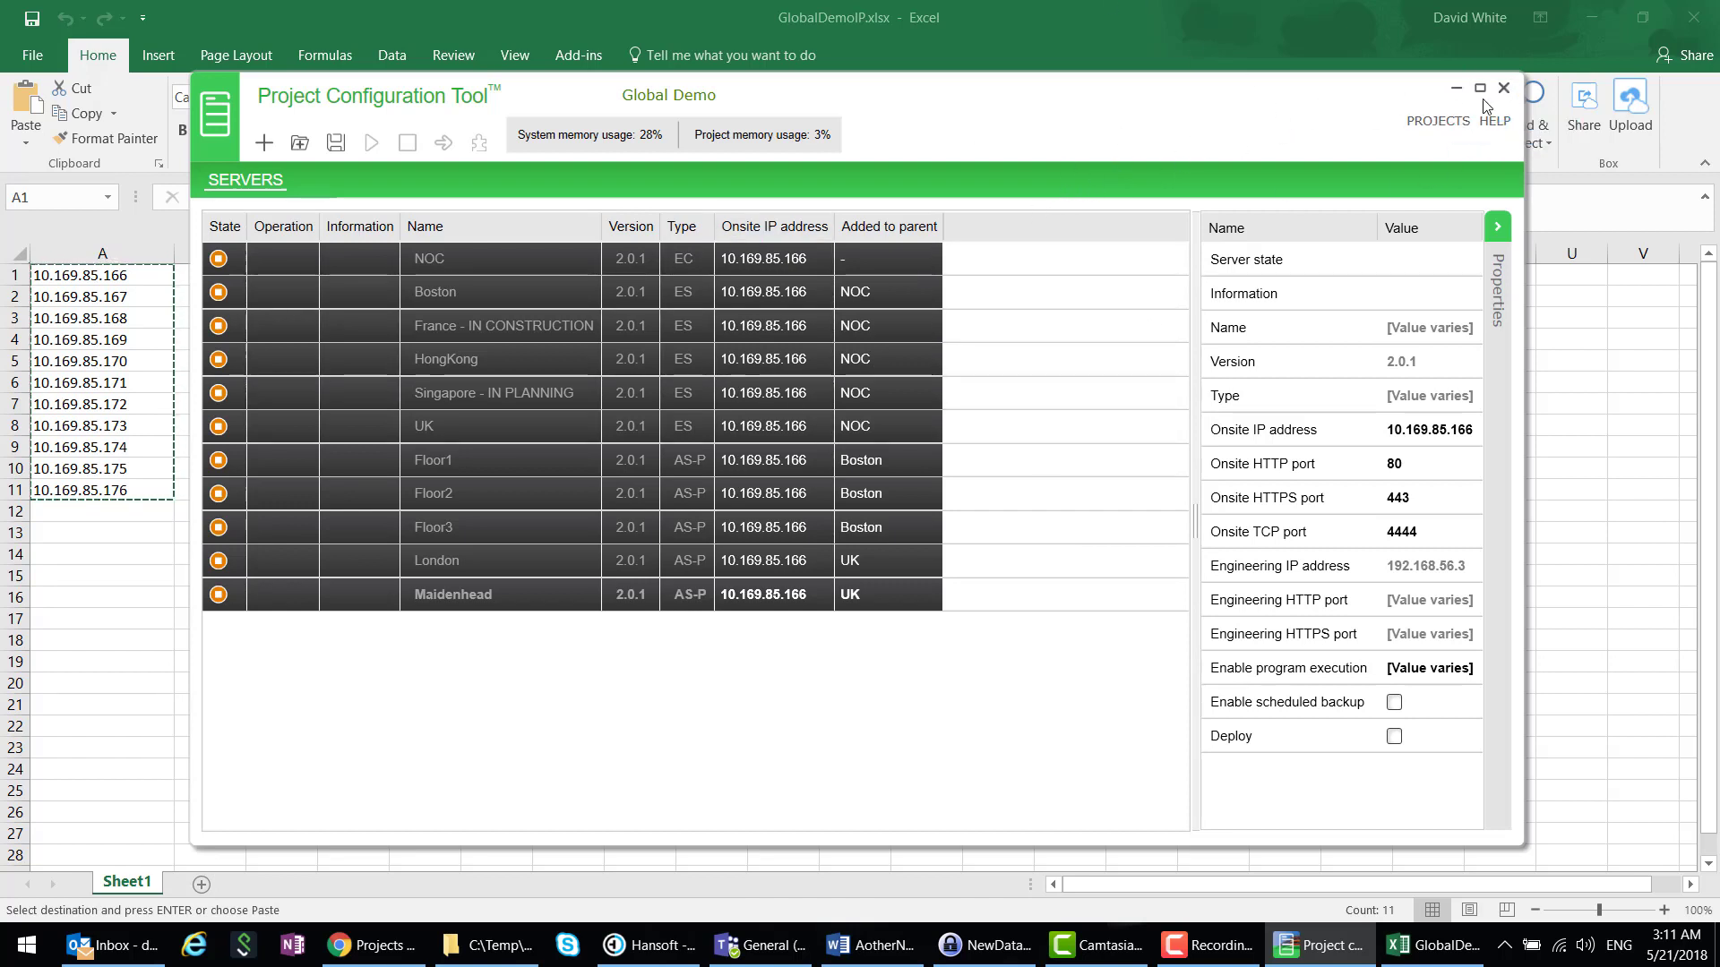
{"action": "left_click", "coordinate": [1503, 88]}
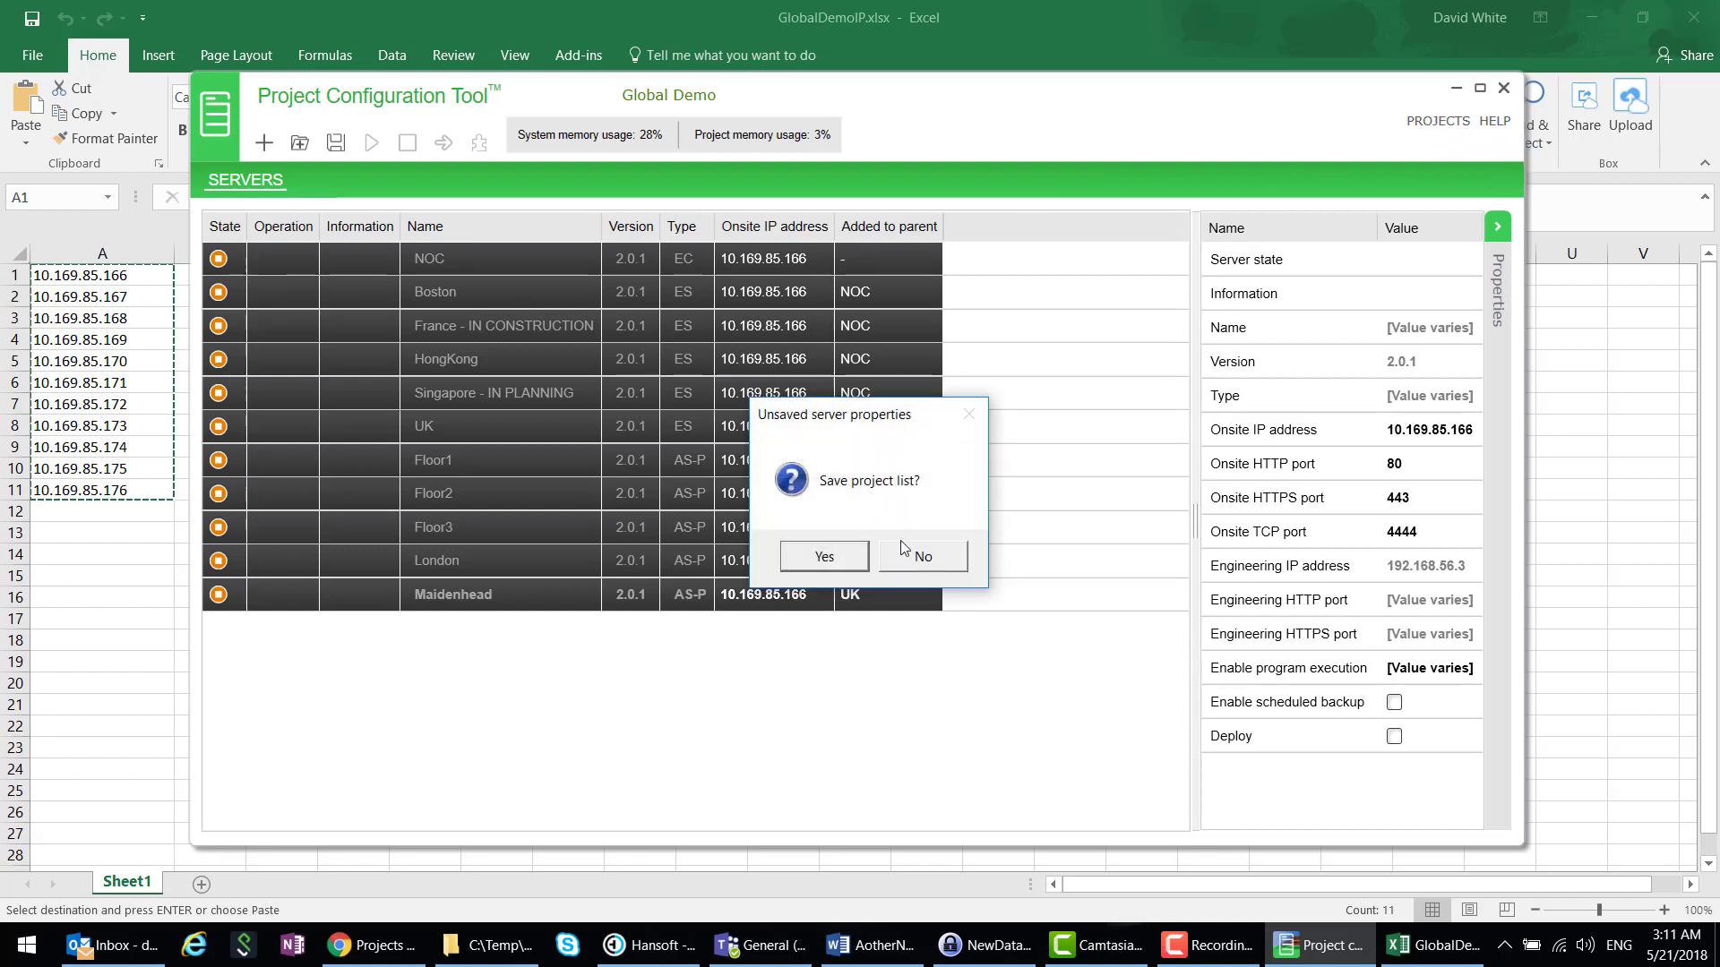
{"action": "left_click", "coordinate": [847, 559]}
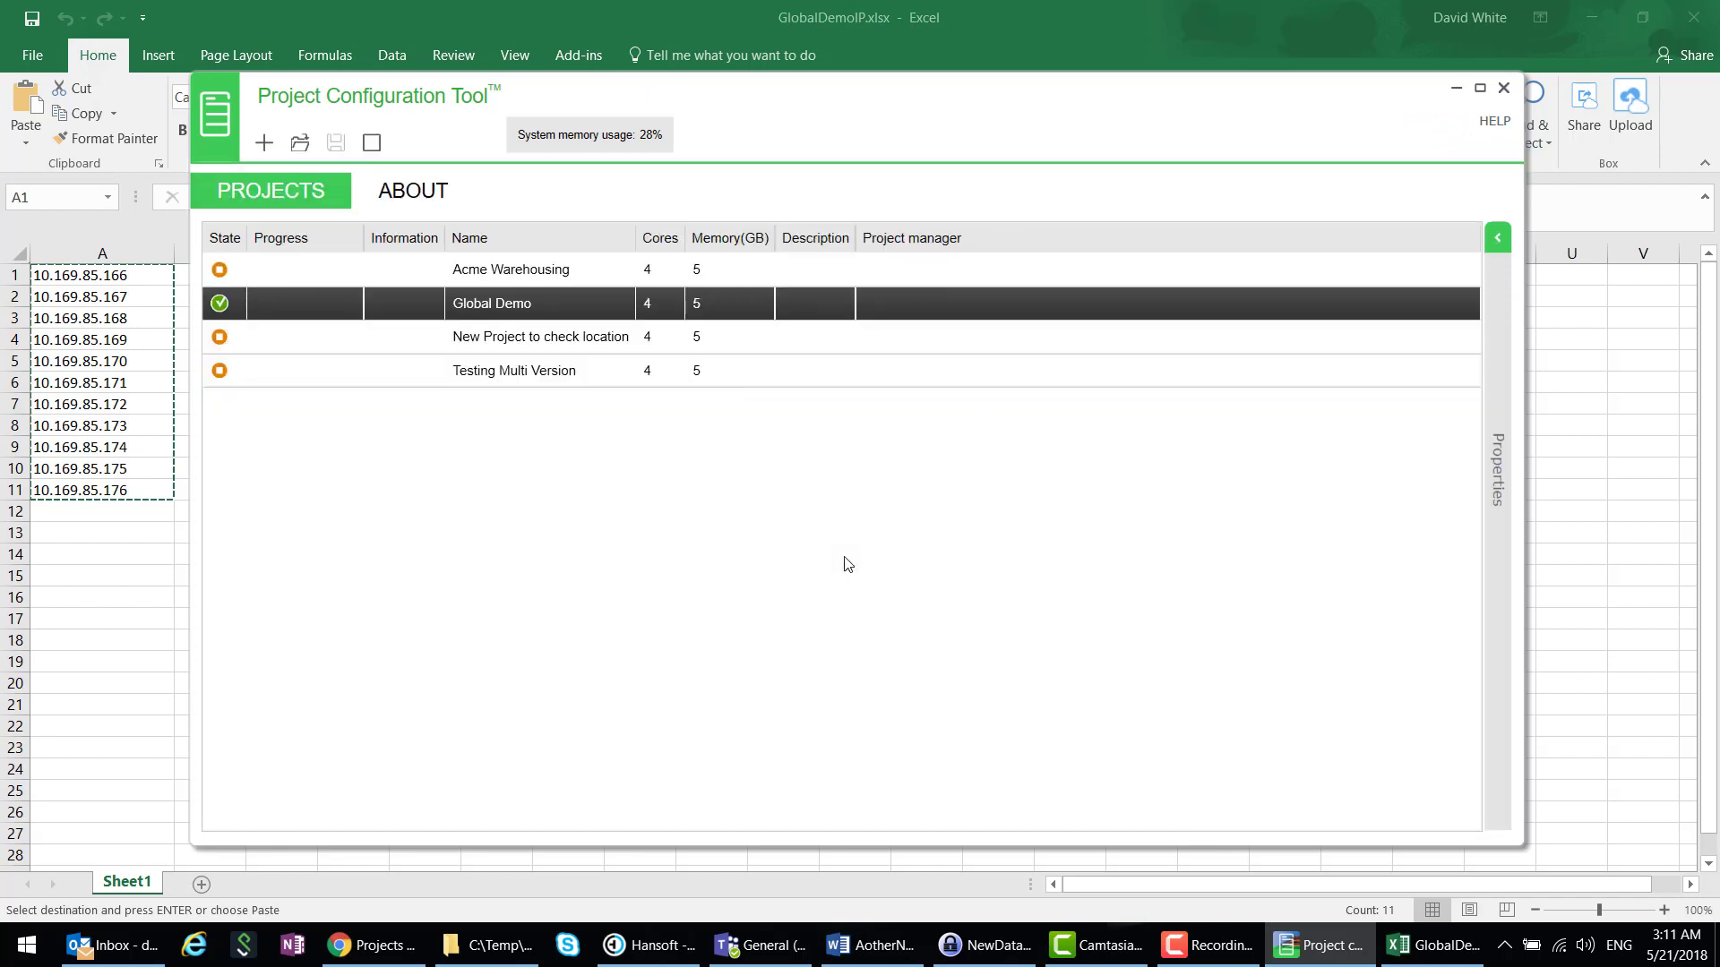
- Close the Global Demo project and advance the slides to 'SBO versions and hotfixes - review'
{"action": "right_click", "coordinate": [419, 311]}
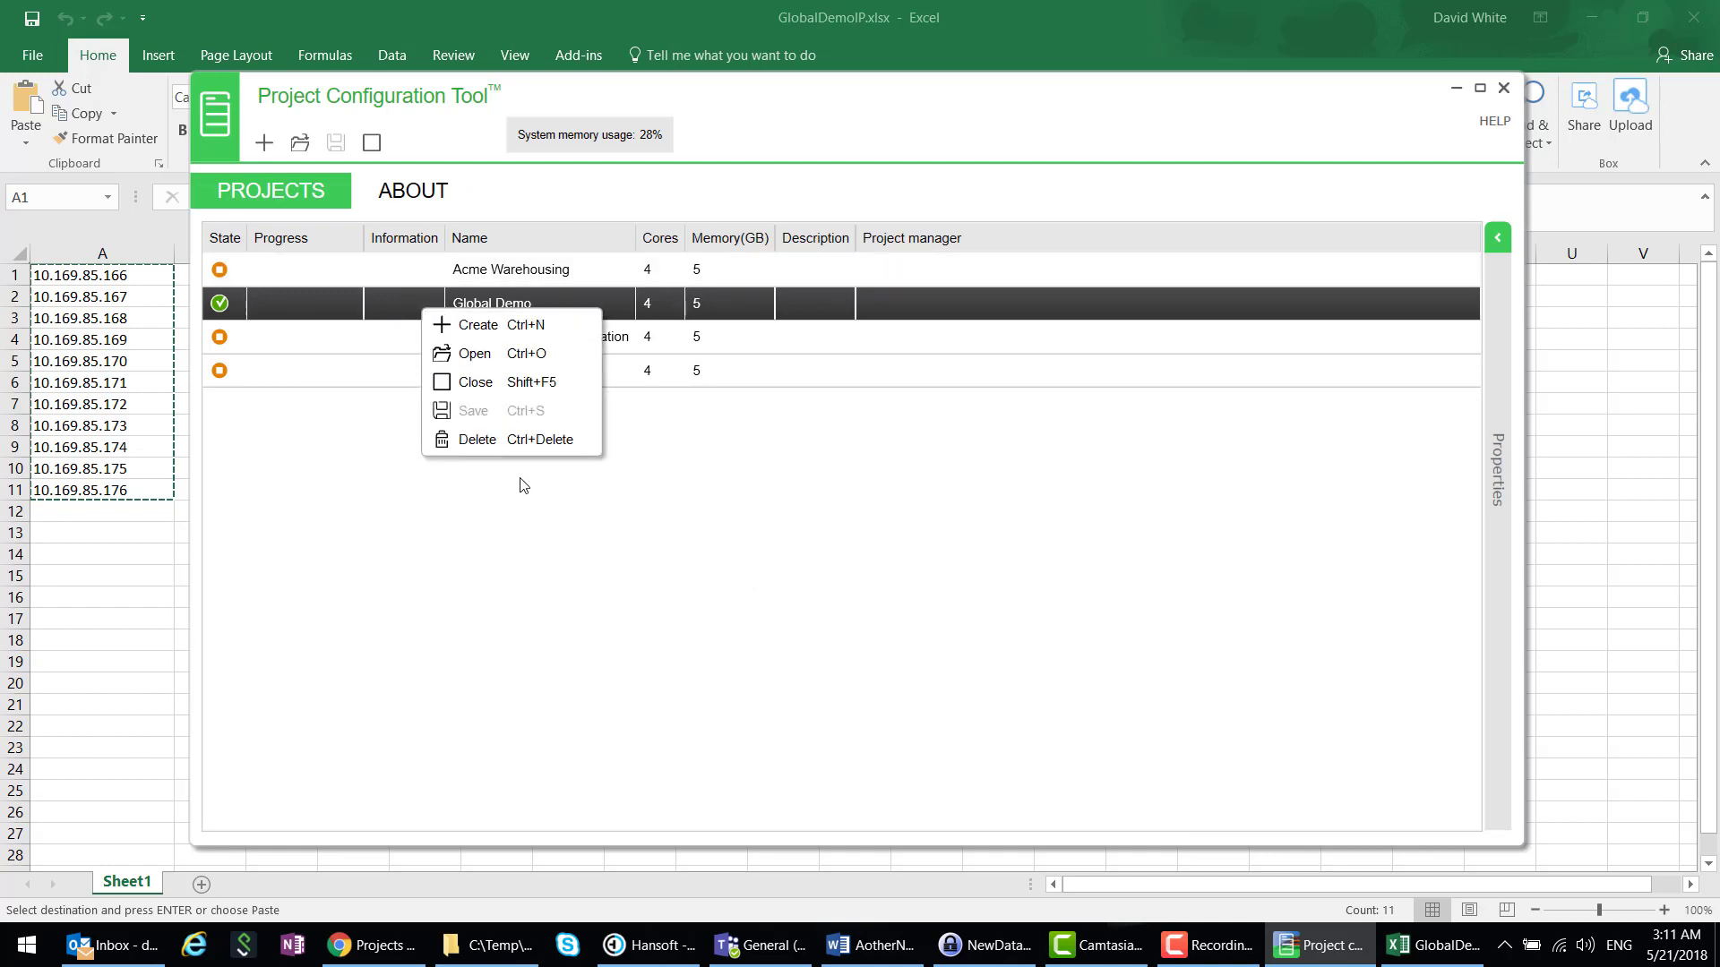
{"action": "left_click", "coordinate": [787, 511]}
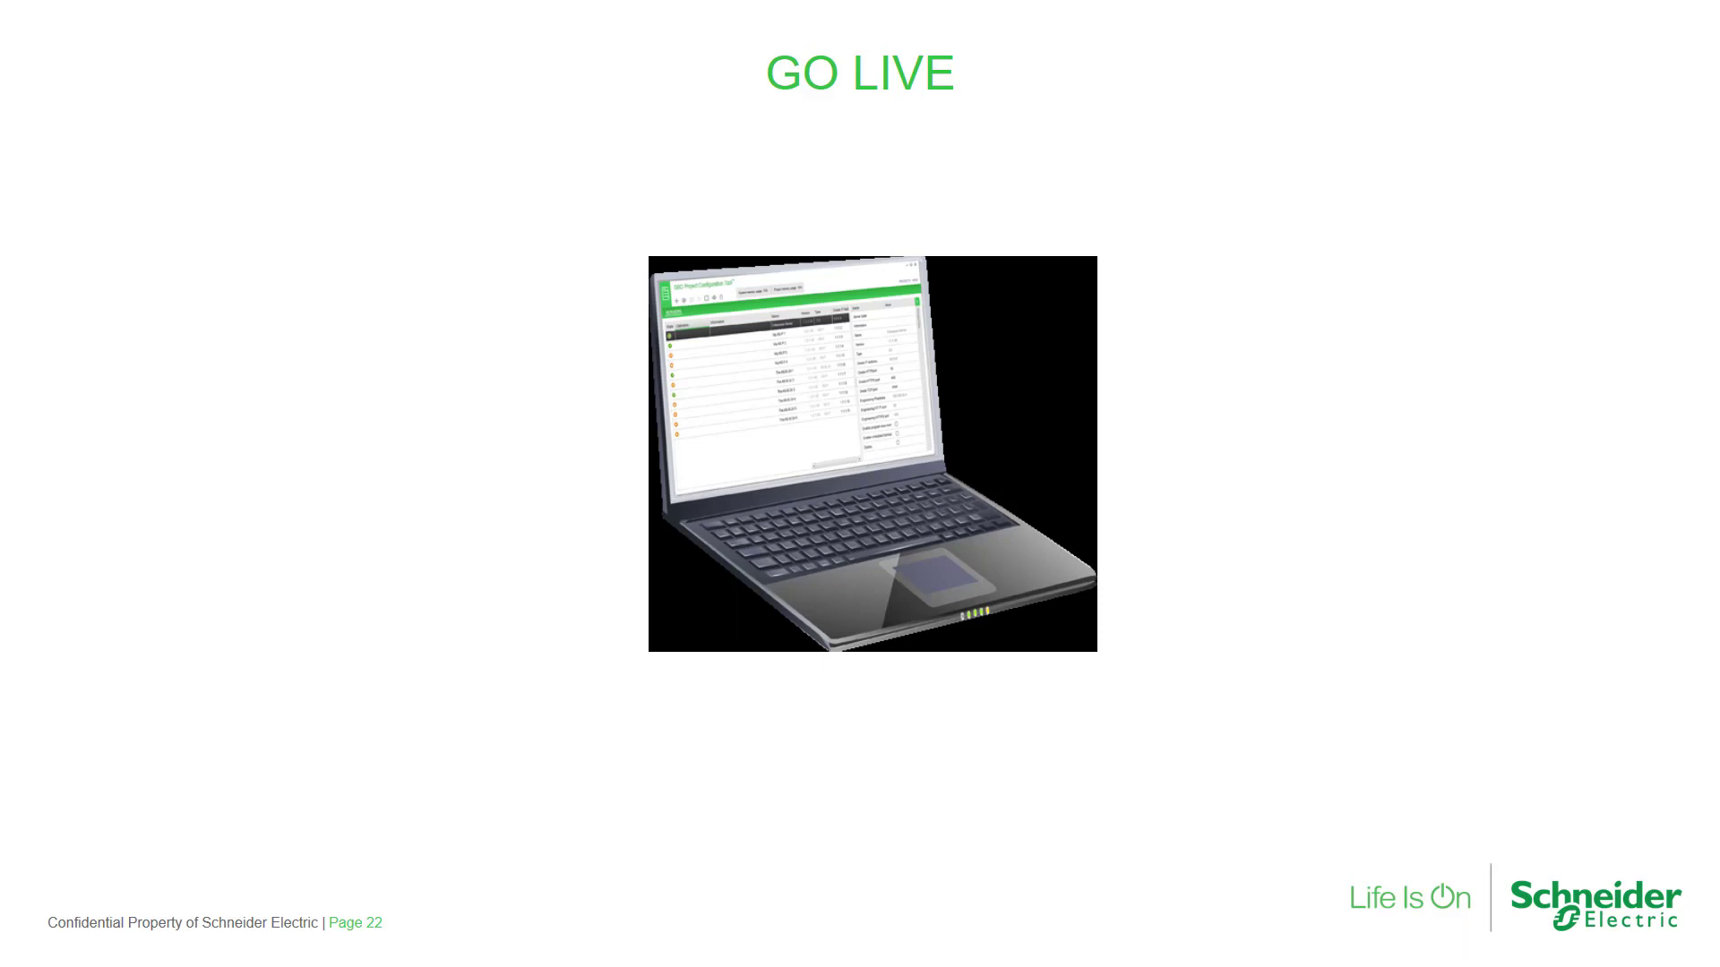
{"action": "key", "text": "Right"}
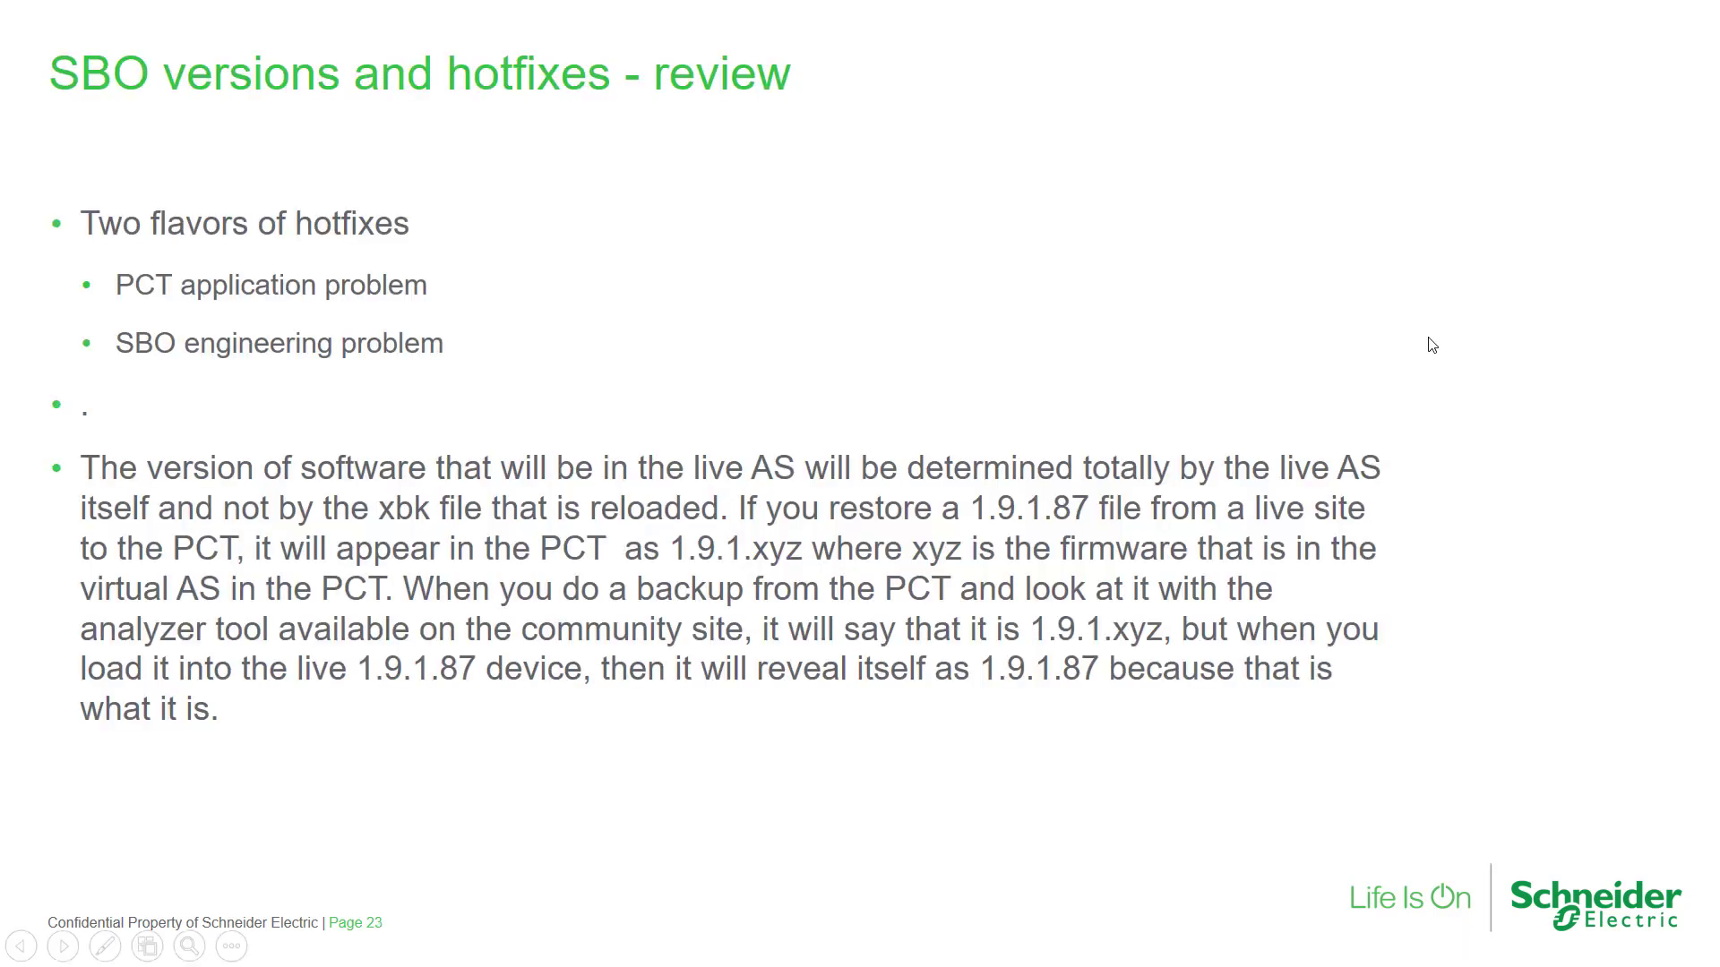